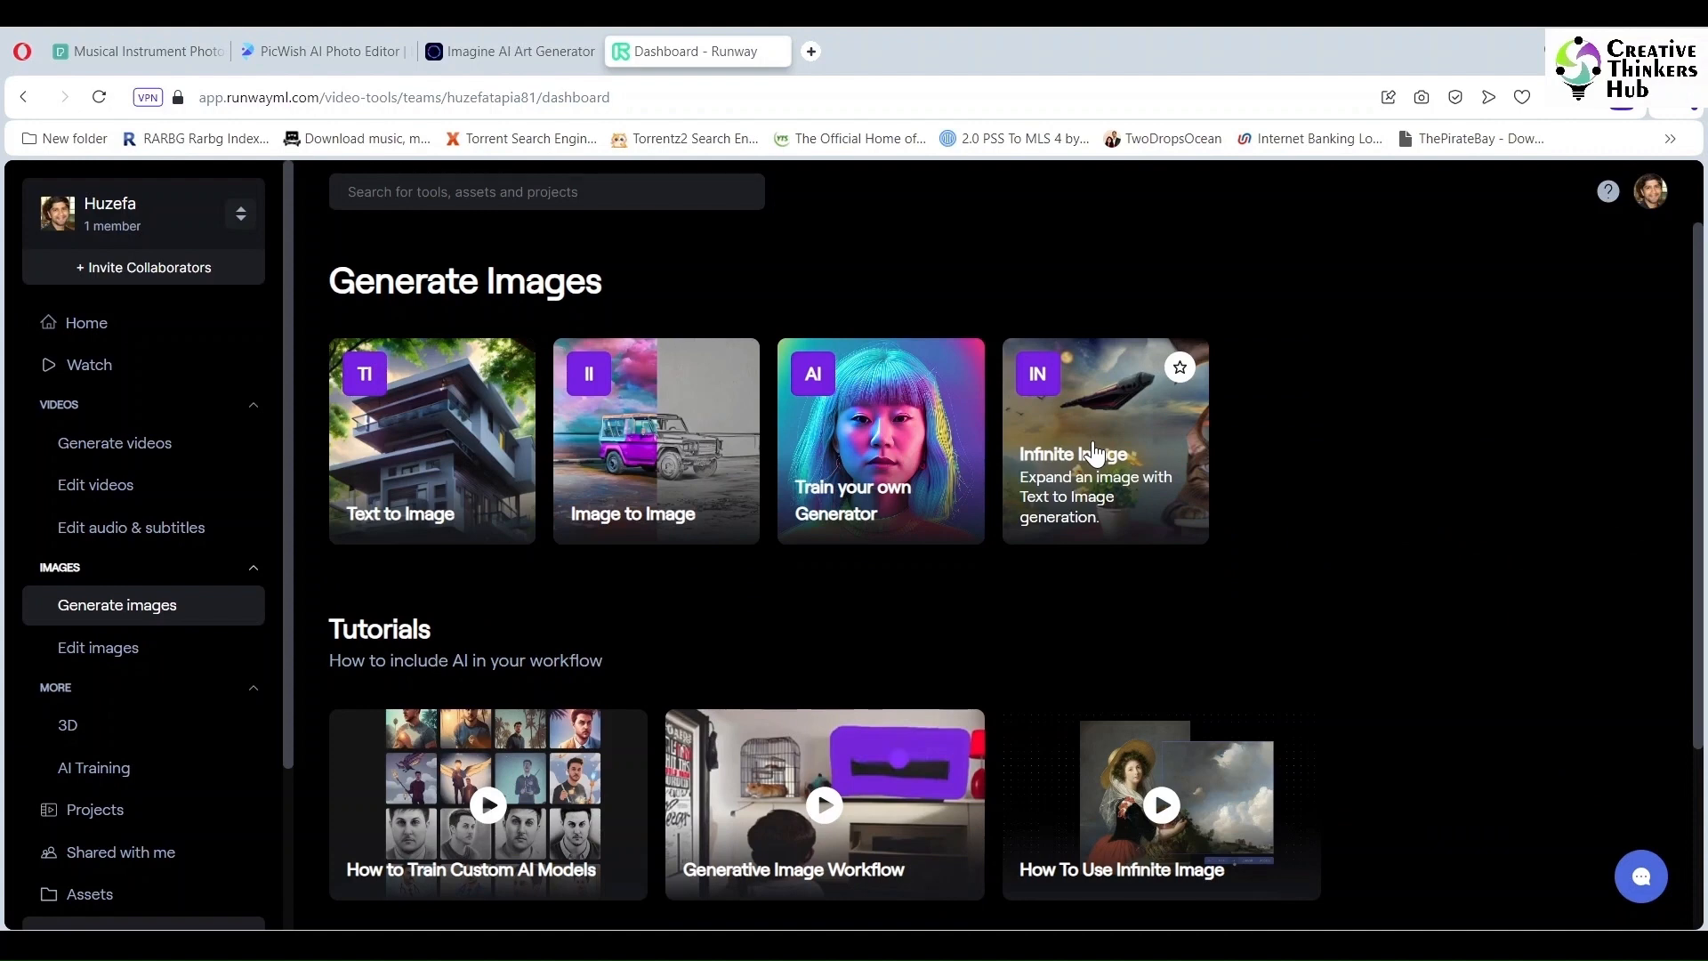
Step: Open Runway's Infinite Image tool from the Generate Images dashboard
left_click(1094, 454)
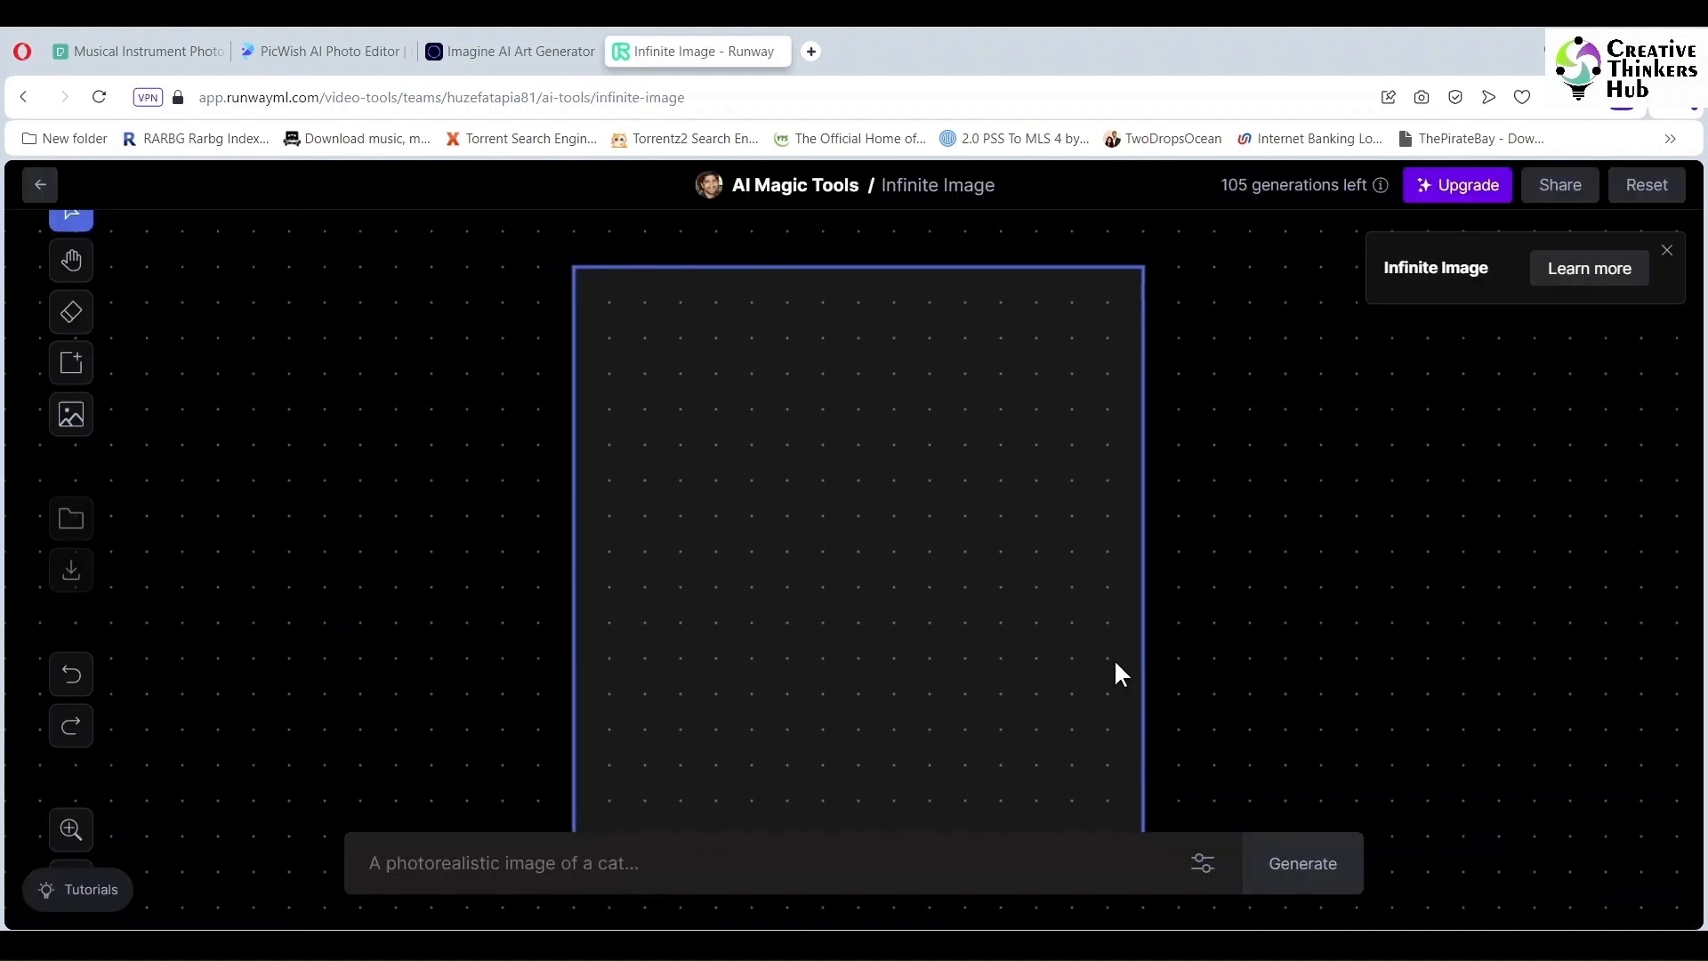
Step: Upload the cello player photo onto the canvas and move the generation frame to its left
left_click(71, 414)
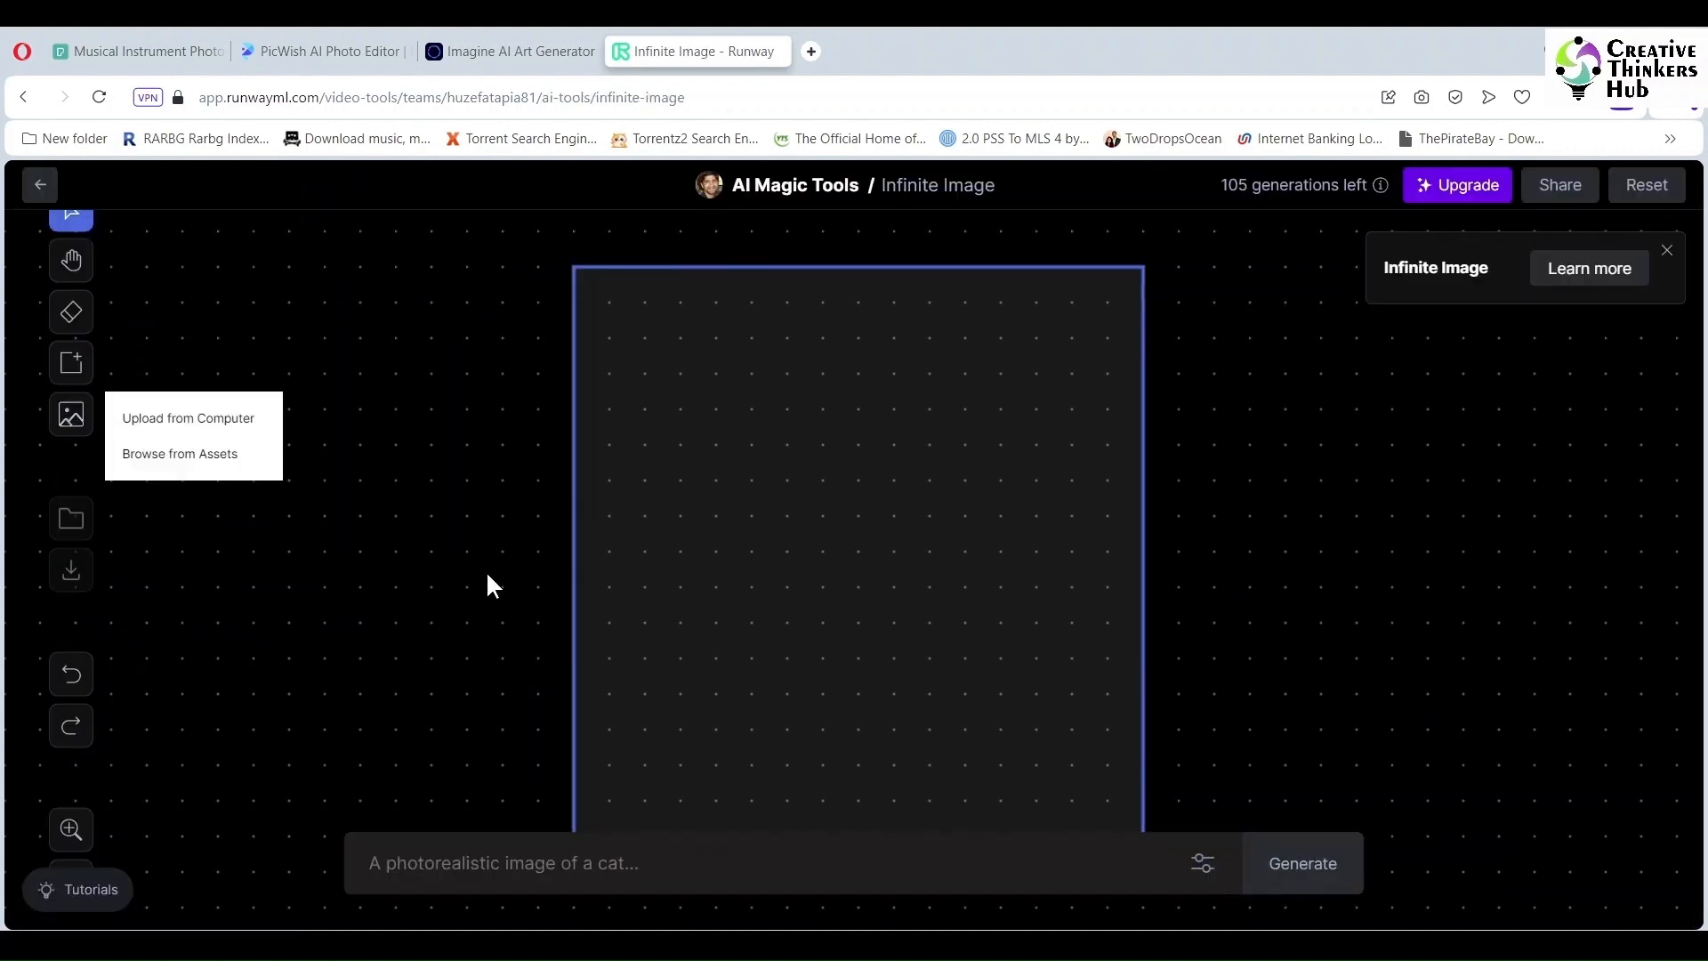
left_click(220, 429)
left_click(849, 405)
left_click(1063, 747)
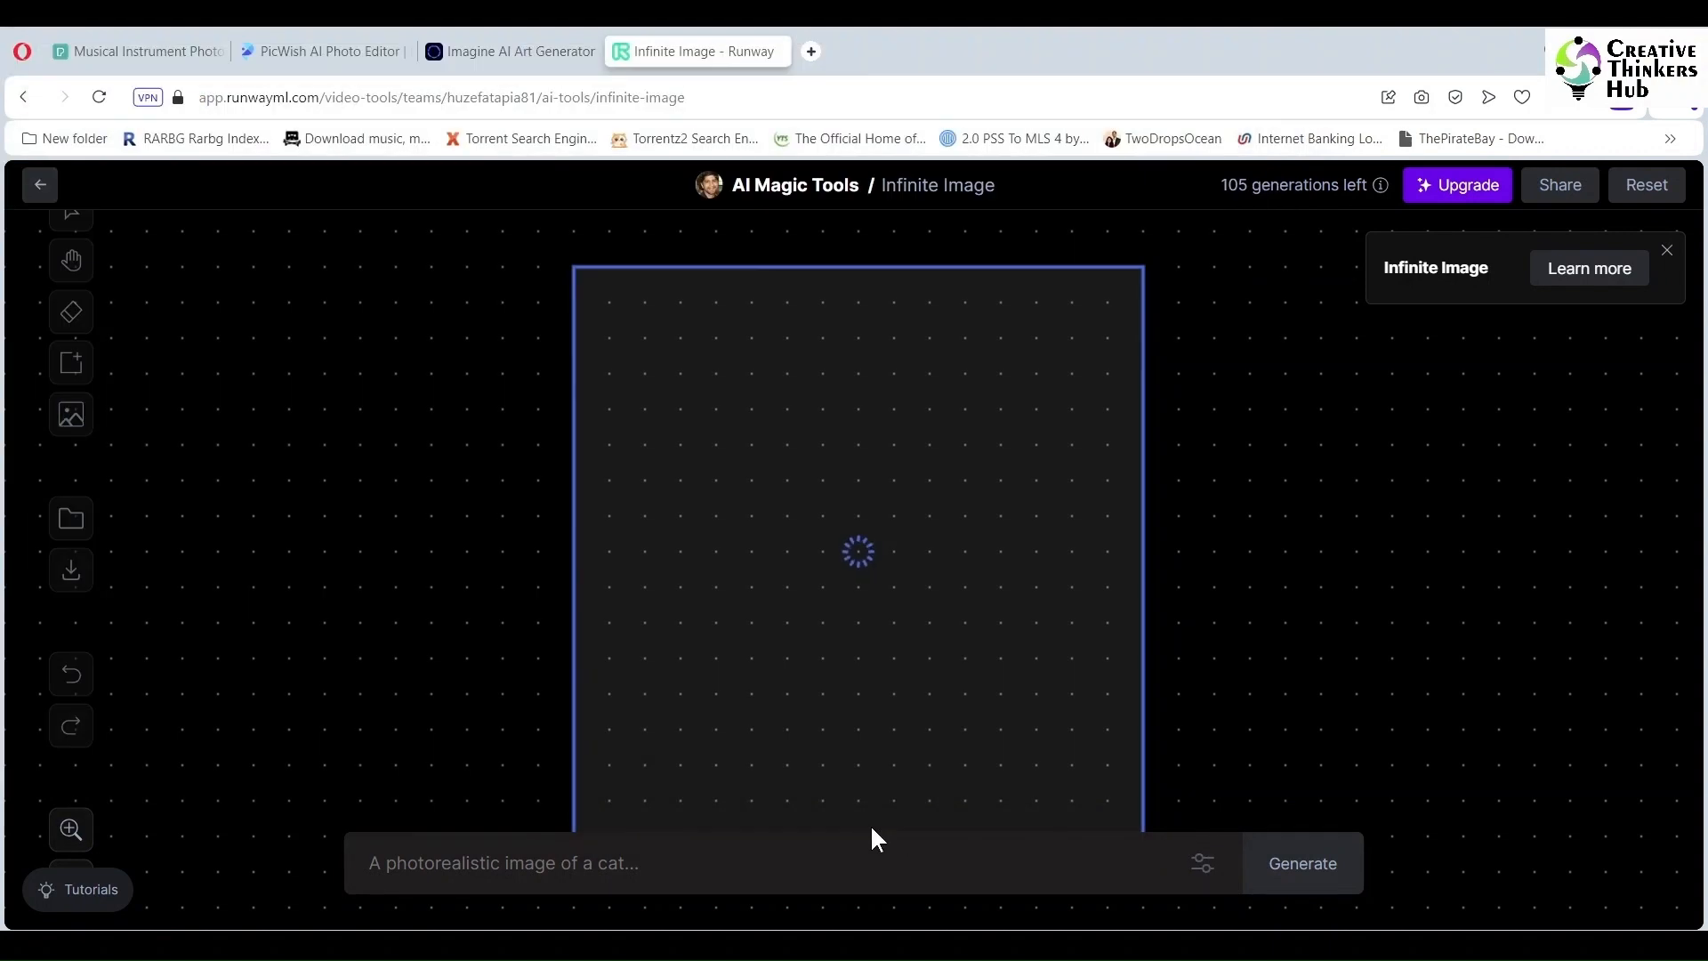
left_click_drag(812, 581, 365, 515)
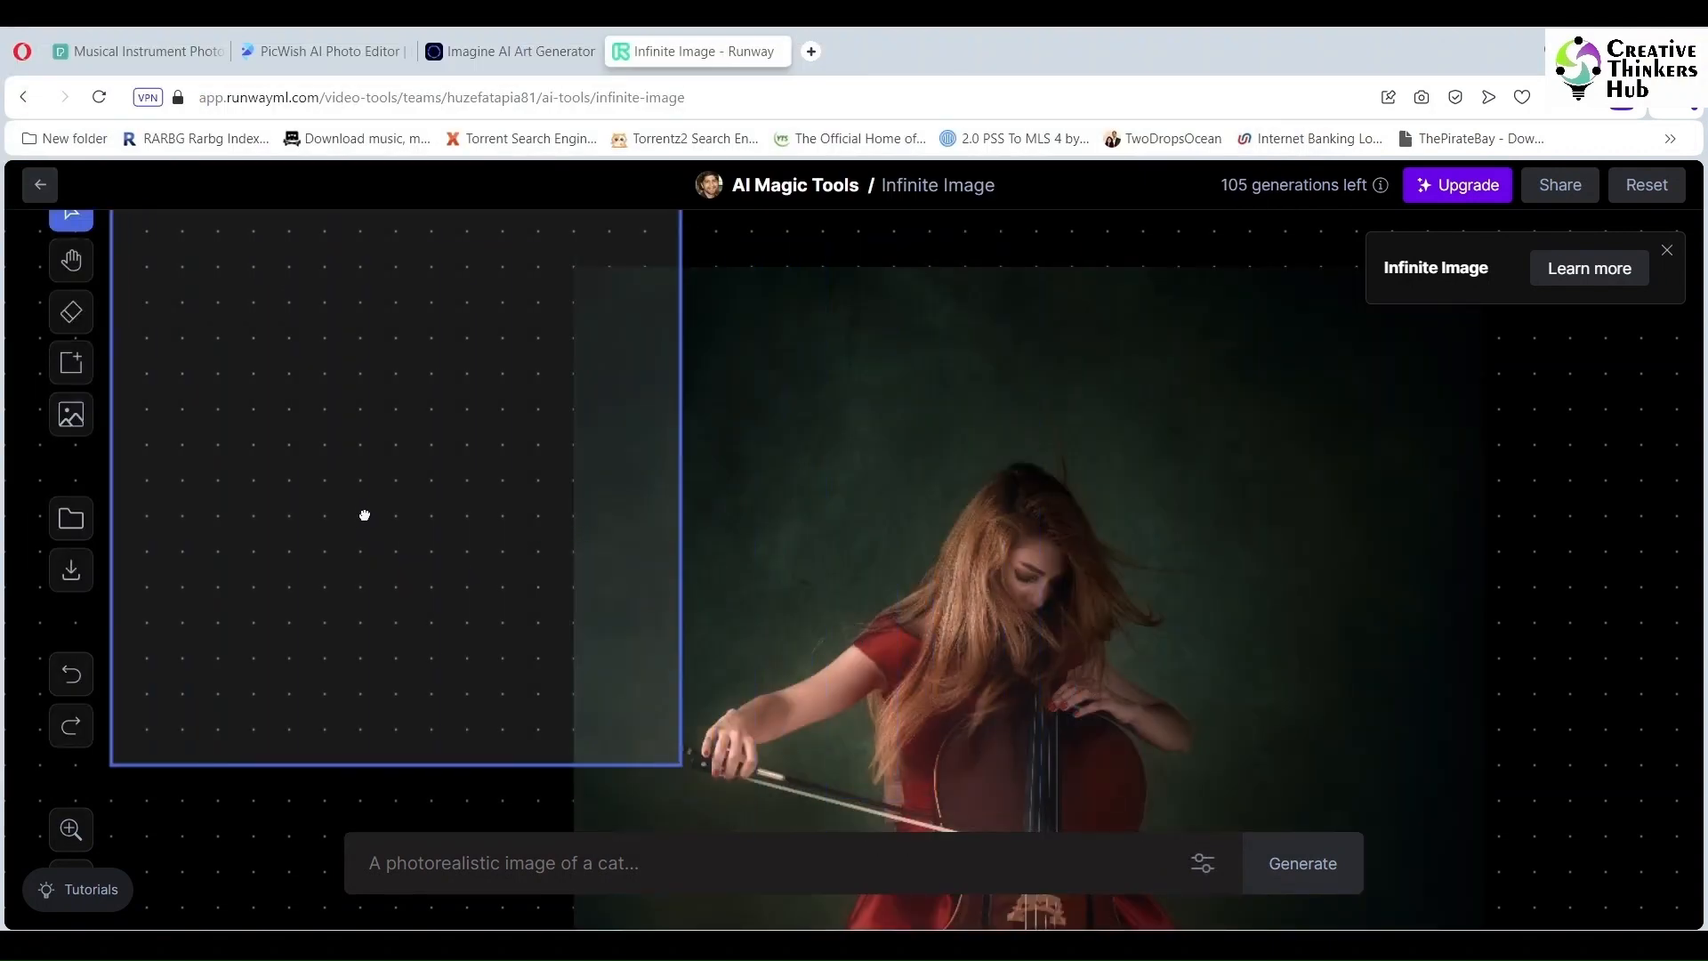
Step: Generate a fill left of the photo with the prompt 'existing background'
left_click(514, 865)
type("background with")
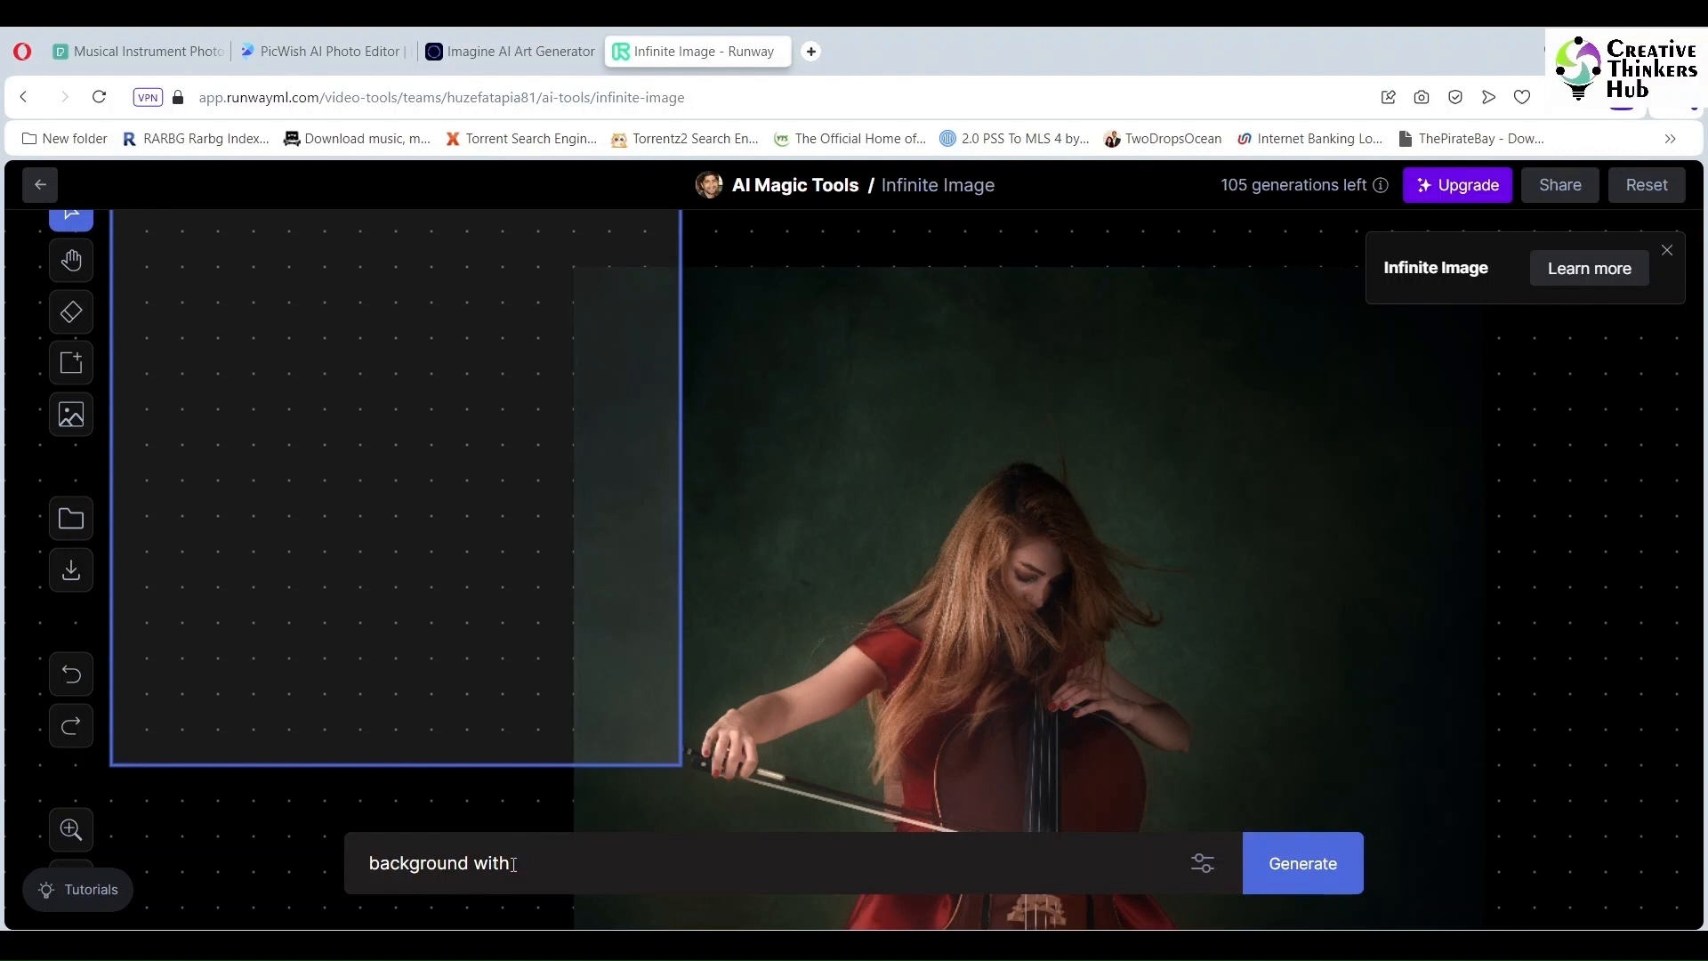
type("existing")
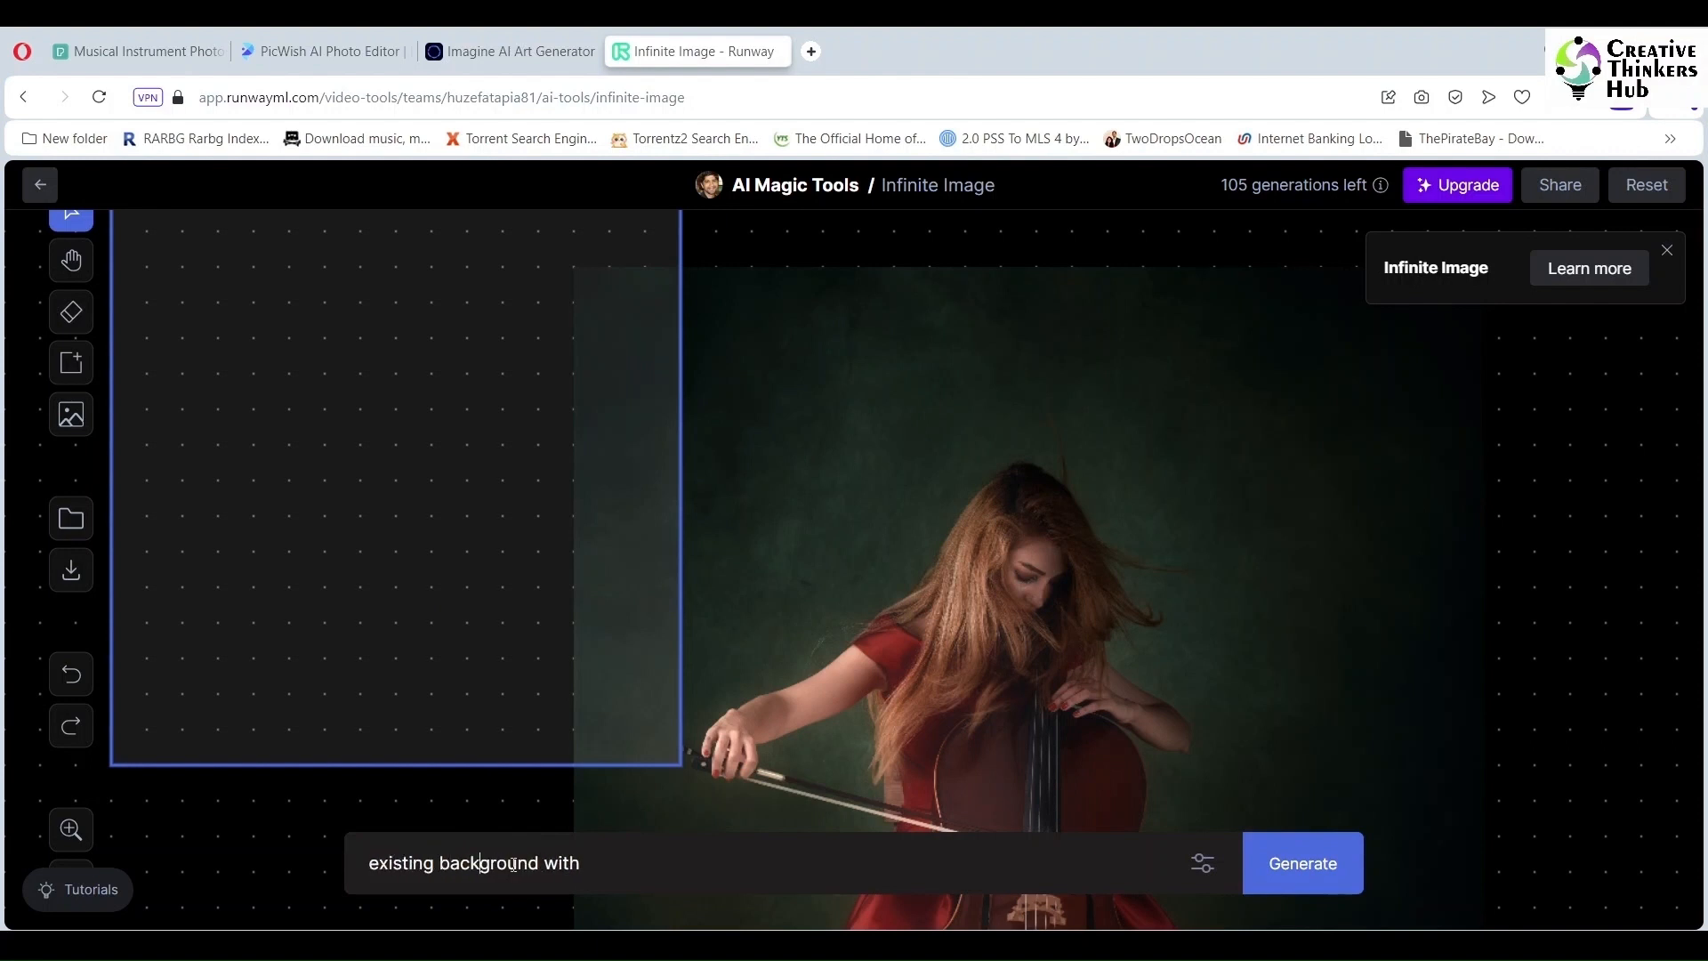
type(" stars")
key("BackSpace")
key("BackSpace")
key("BackSpace")
key("BackSpace")
key("BackSpace")
key("BackSpace")
key("BackSpace")
key("BackSpace")
left_click(1294, 859)
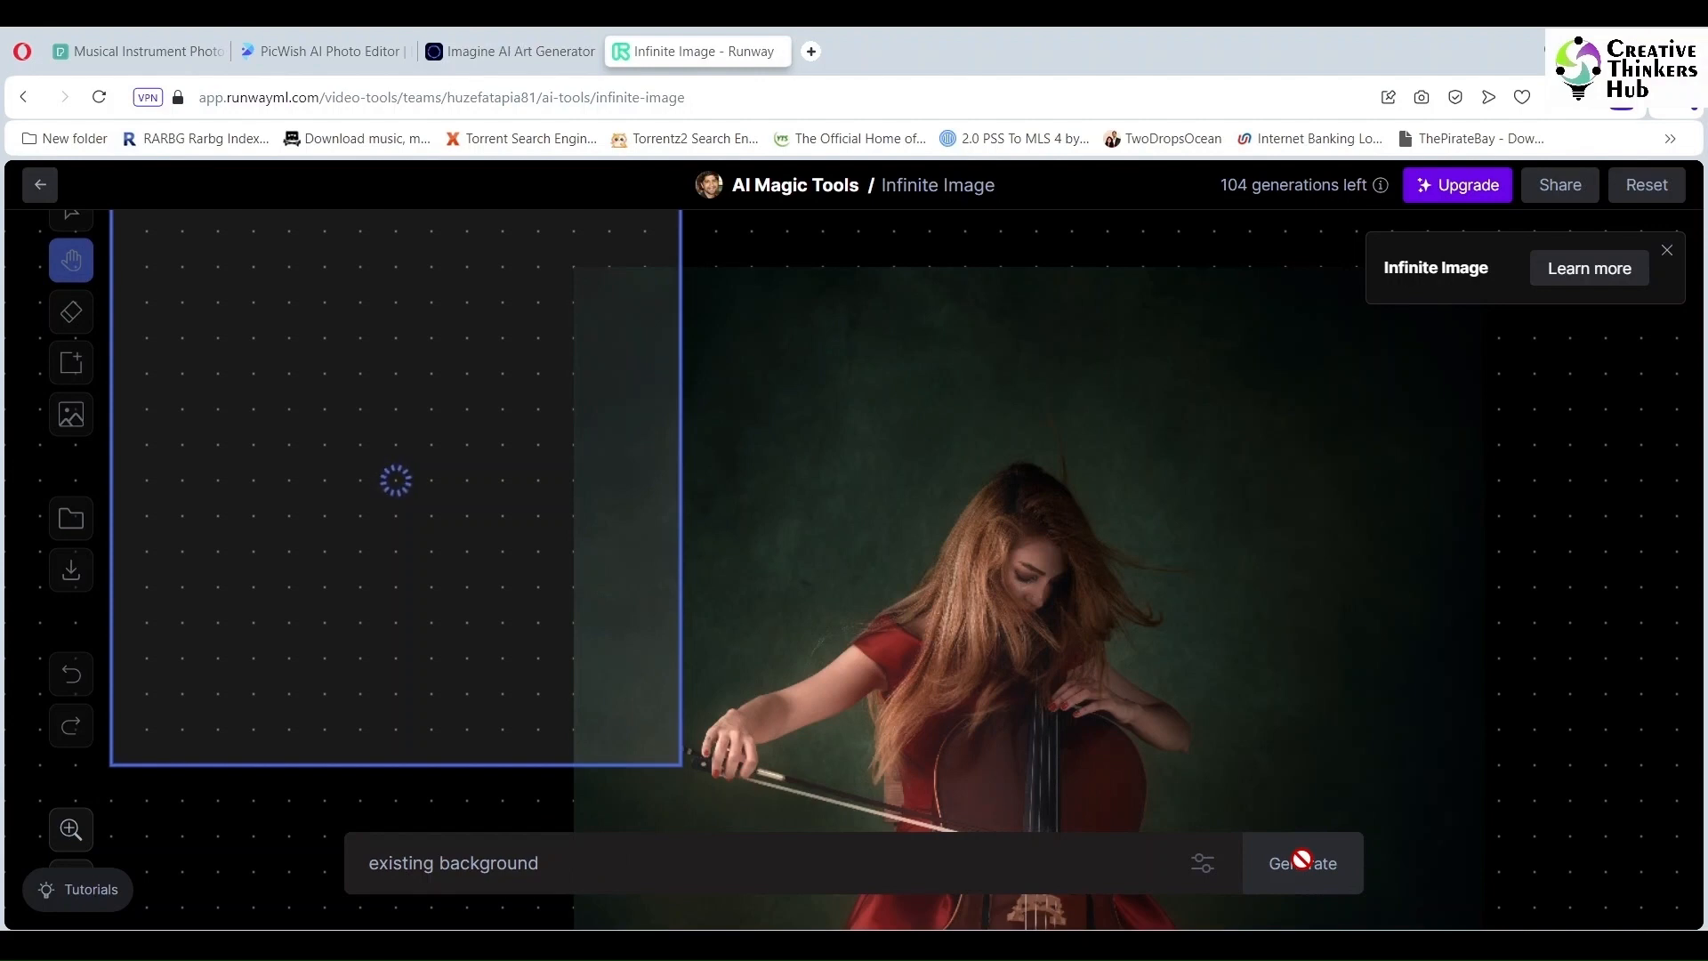
Step: Browse the generated variations and accept the beige wall left of the cellist
left_click(476, 803)
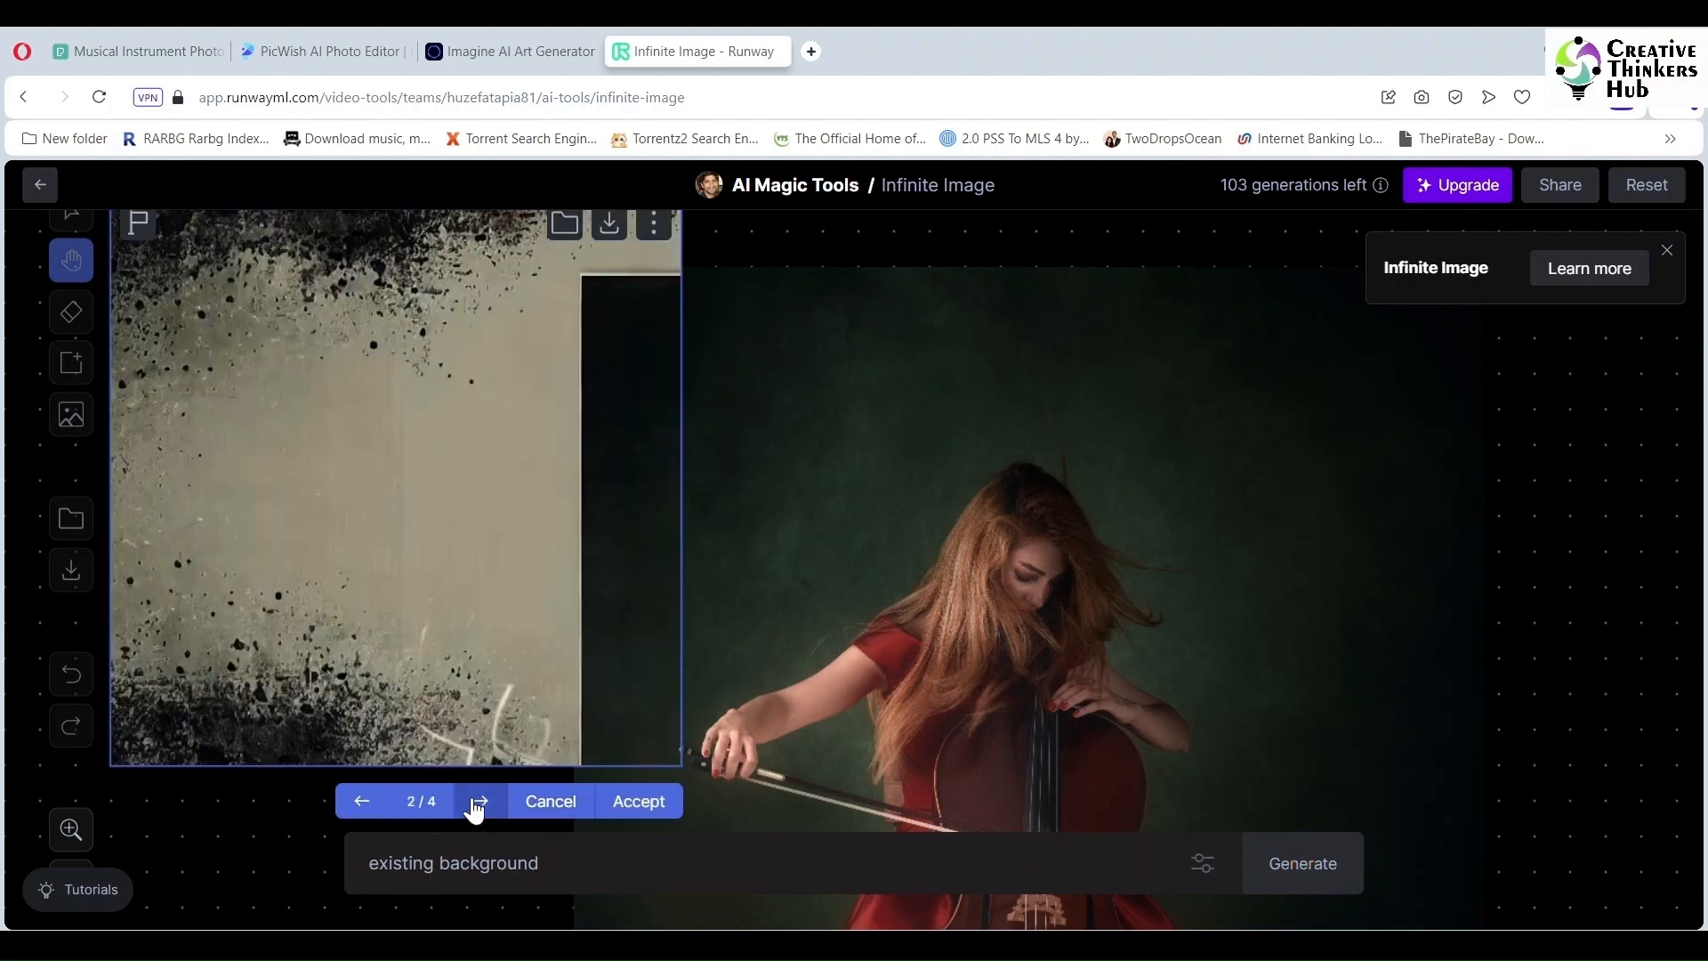
left_click(476, 803)
left_click(476, 803)
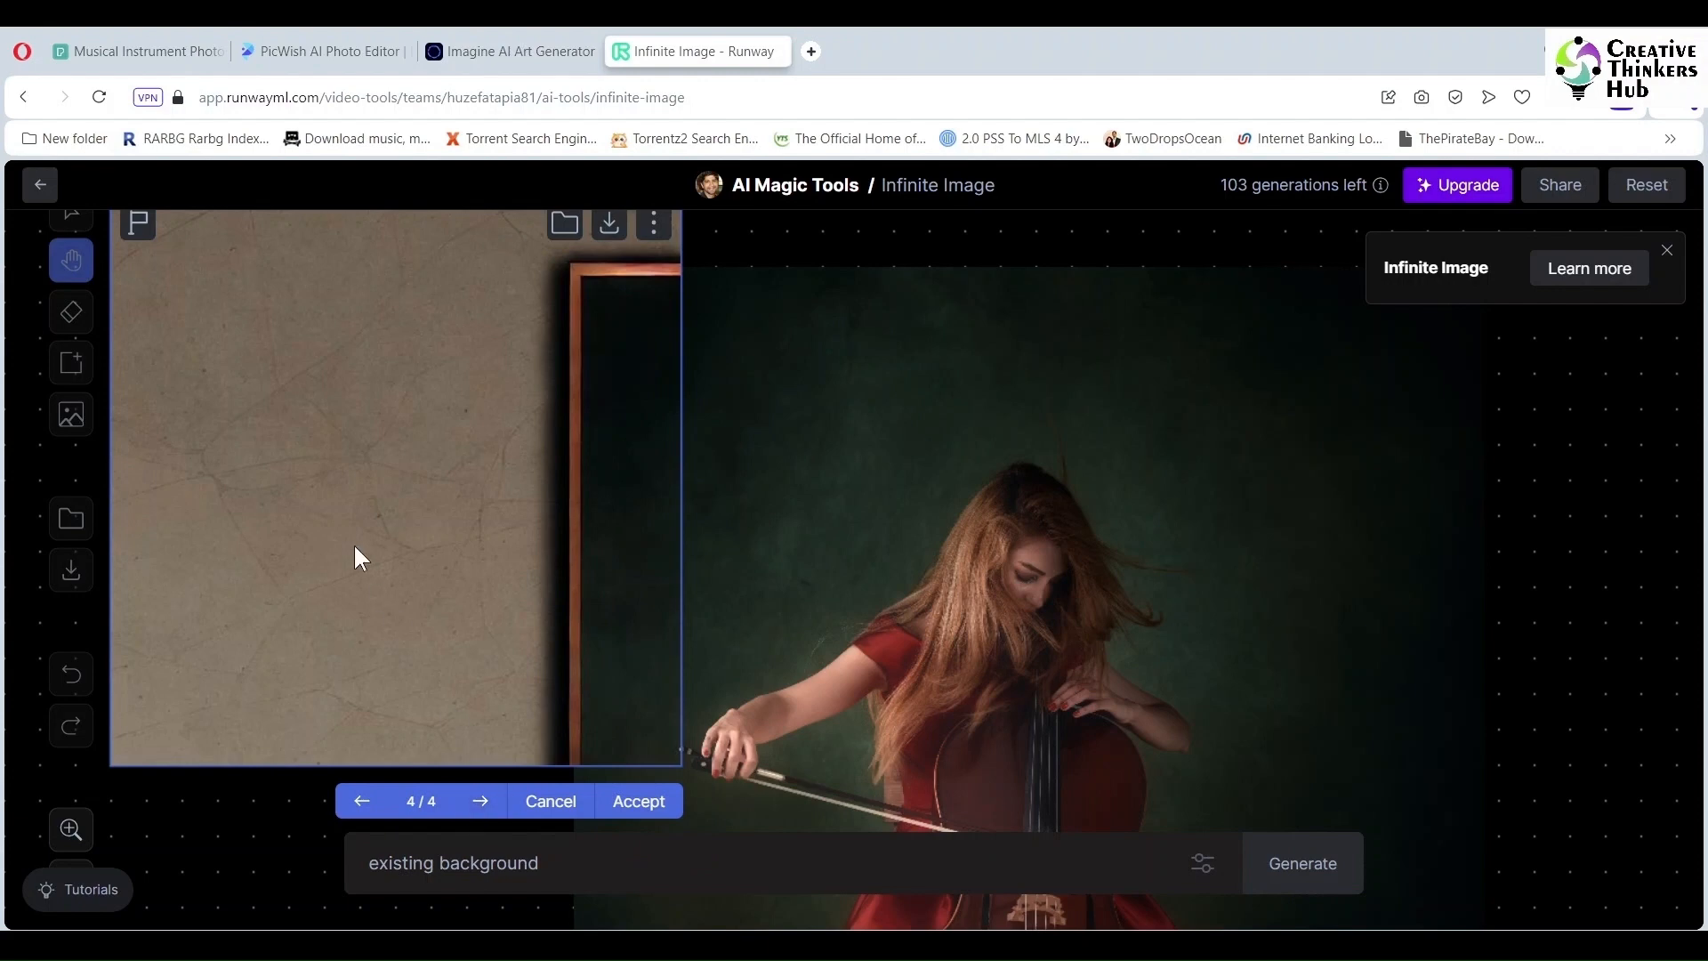
left_click(637, 805)
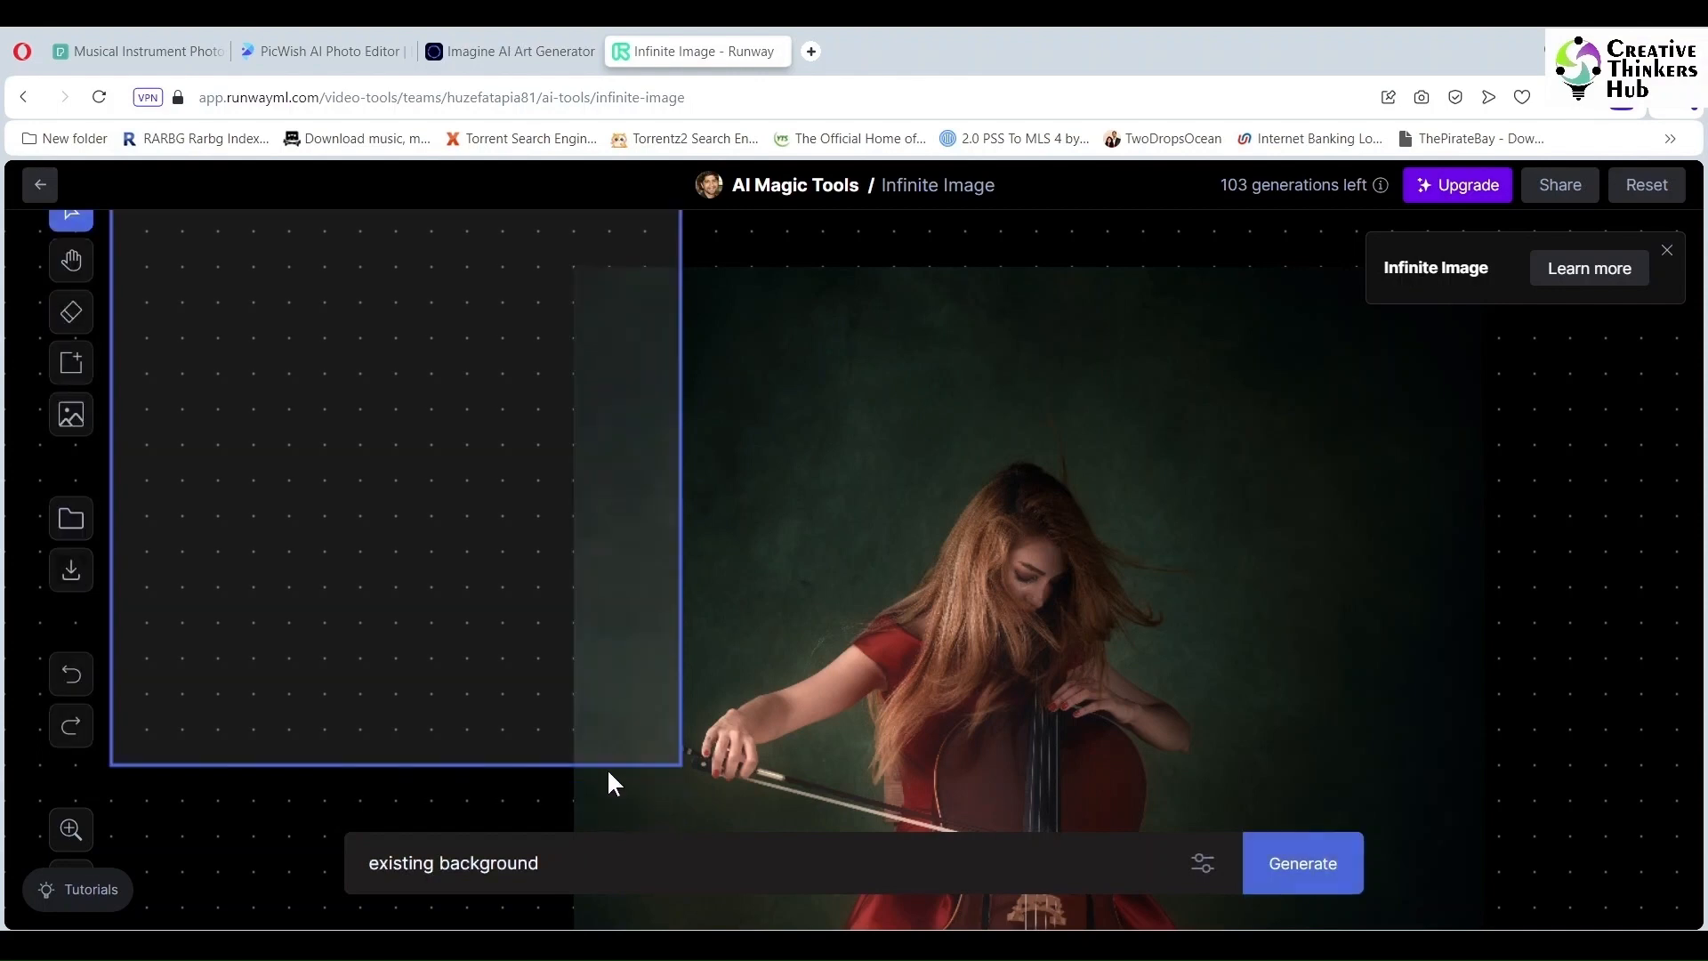
Step: Generate and accept a wall extension in the area below the new wall
left_click_drag(404, 542, 407, 767)
scroll(347, 458, "down", 3)
left_click_drag(347, 458, 351, 722)
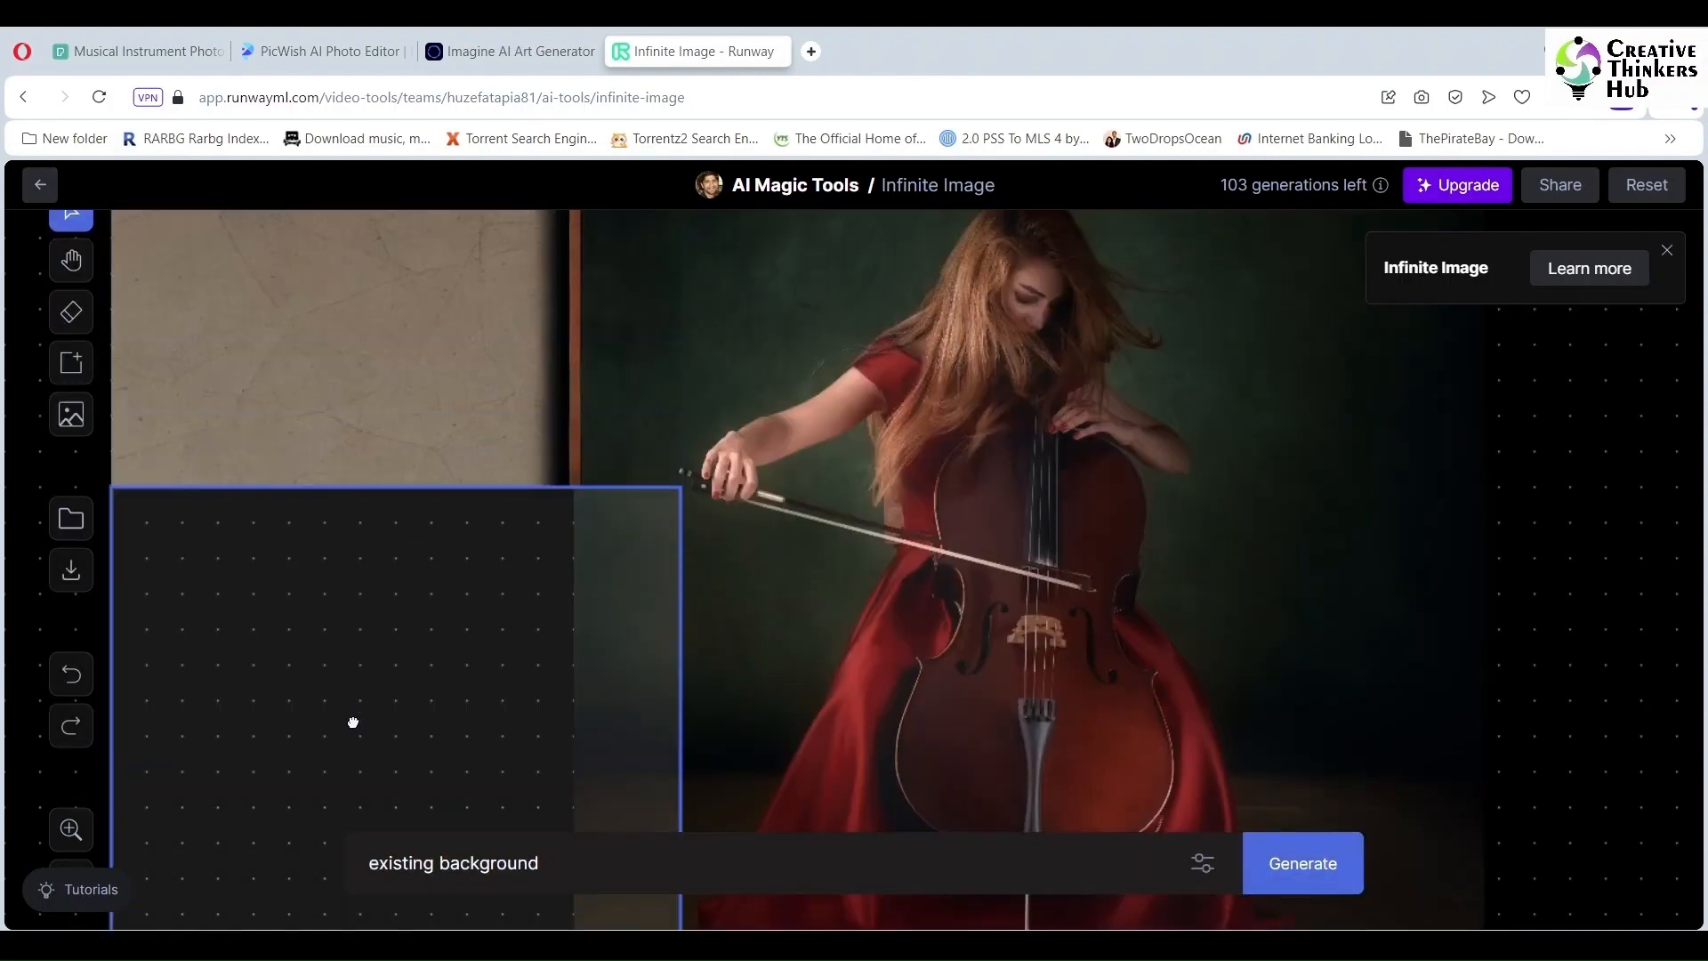
left_click(1308, 862)
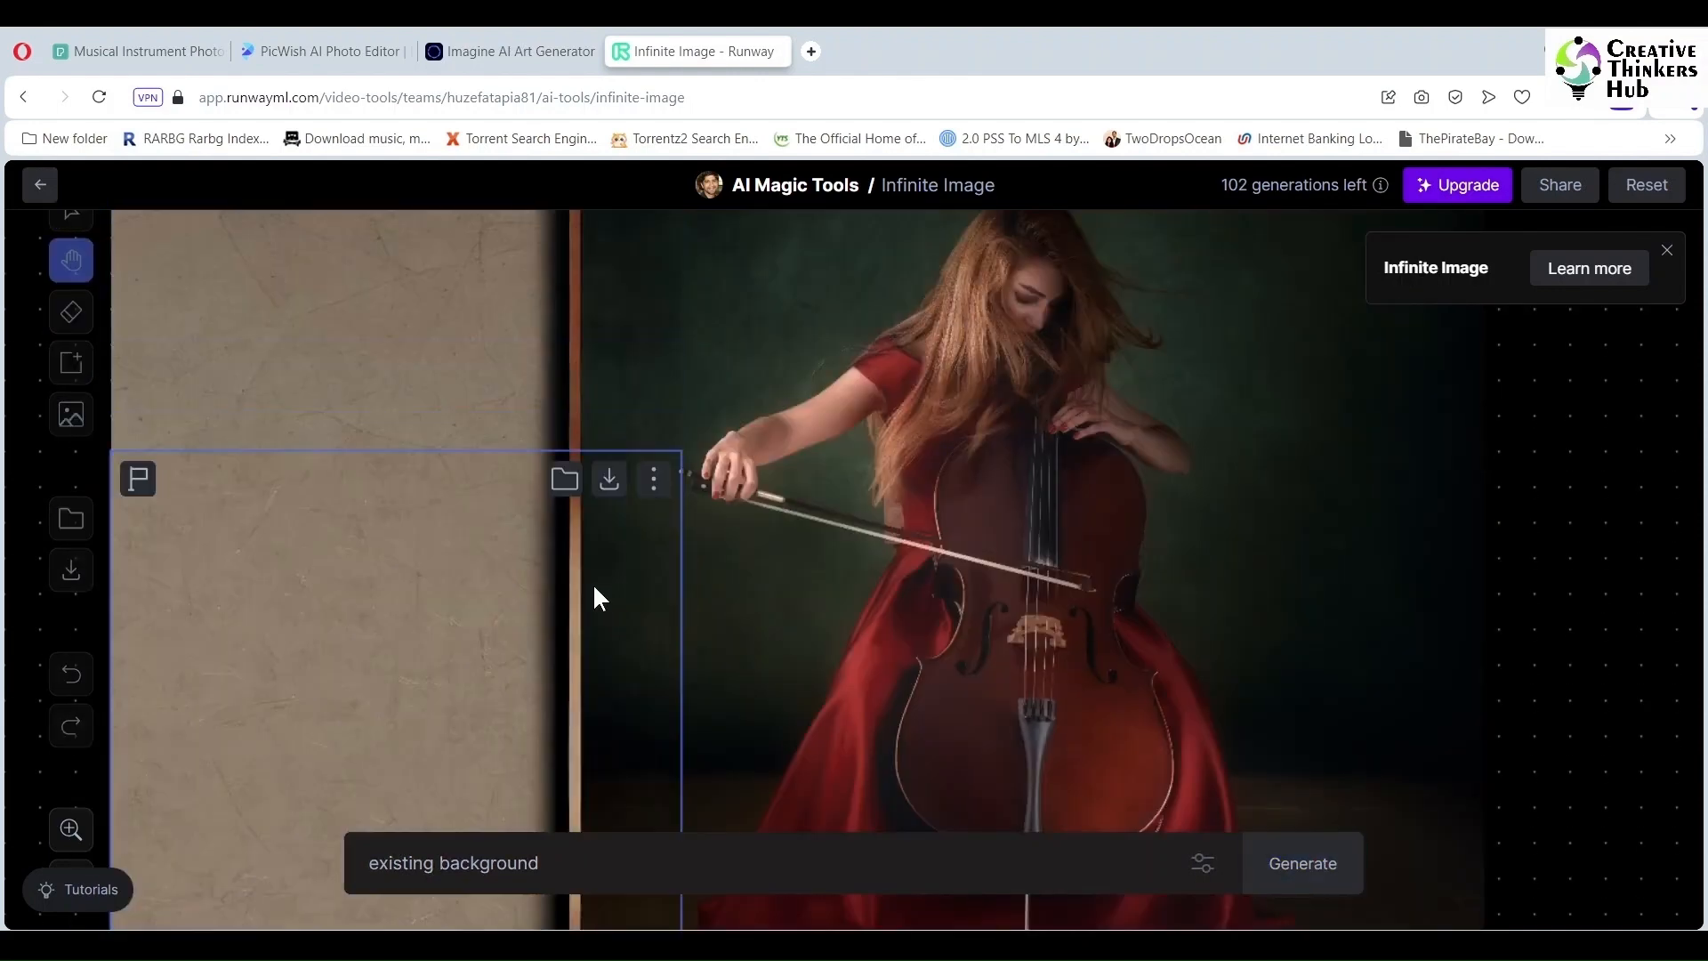
left_click_drag(1255, 779, 1266, 467)
left_click(644, 744)
Step: Generate a fill for the bottom-left area and browse its variations
left_click_drag(461, 525, 478, 808)
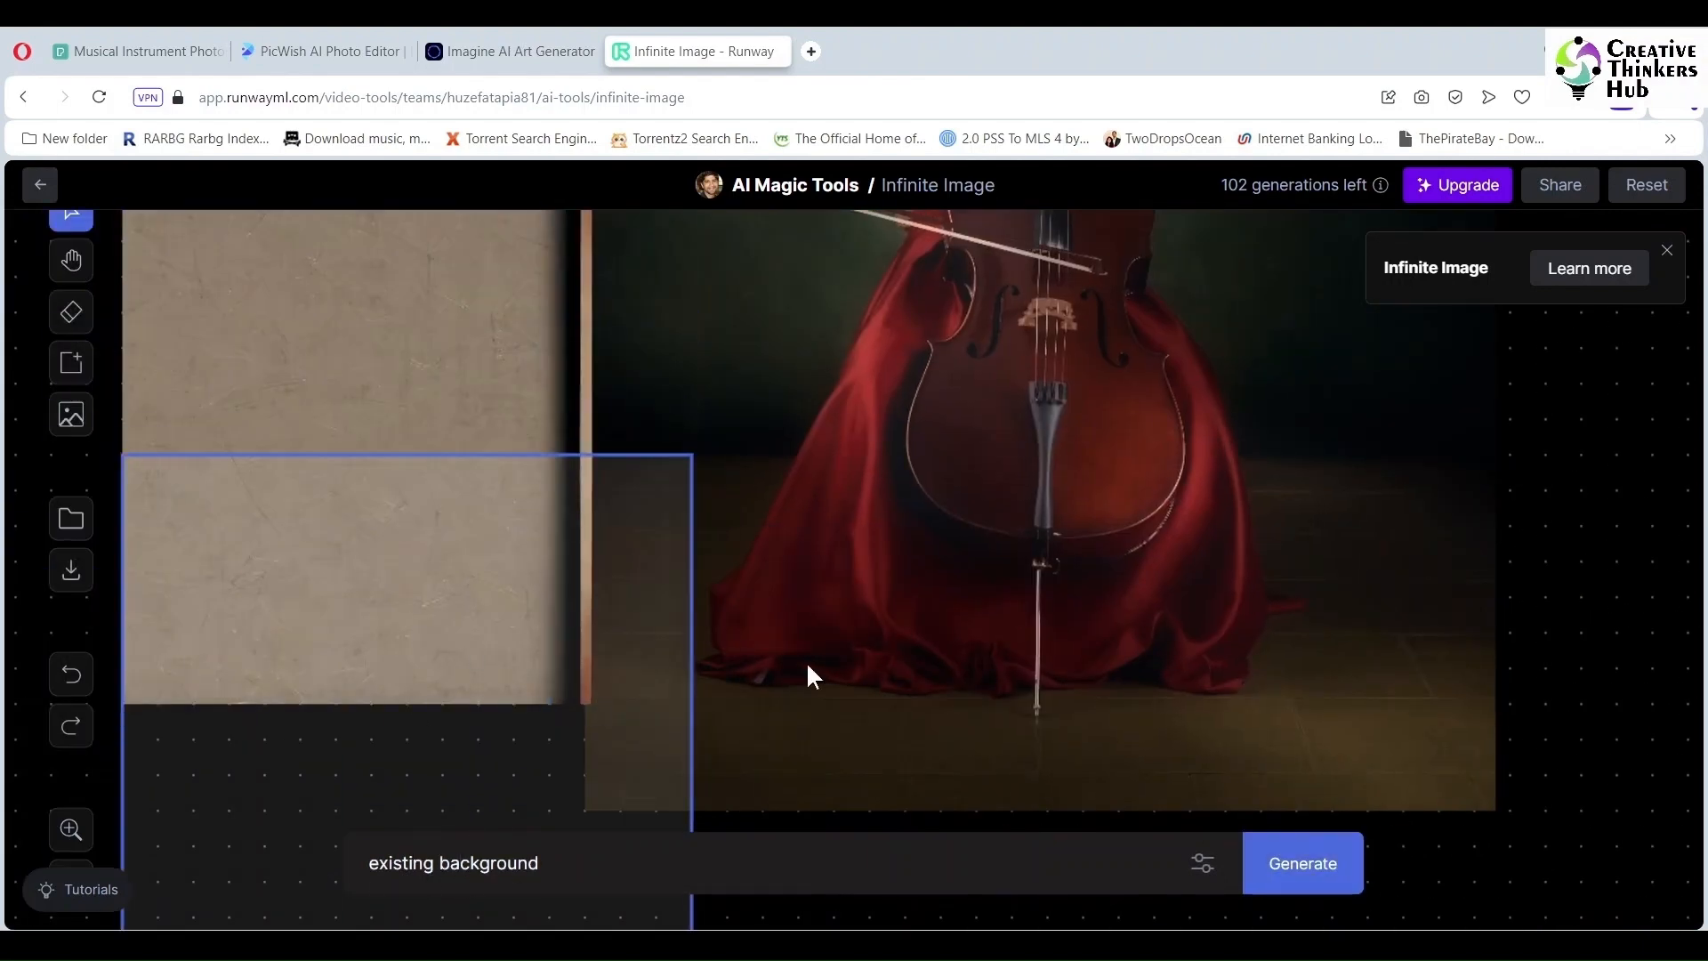
left_click(1311, 841)
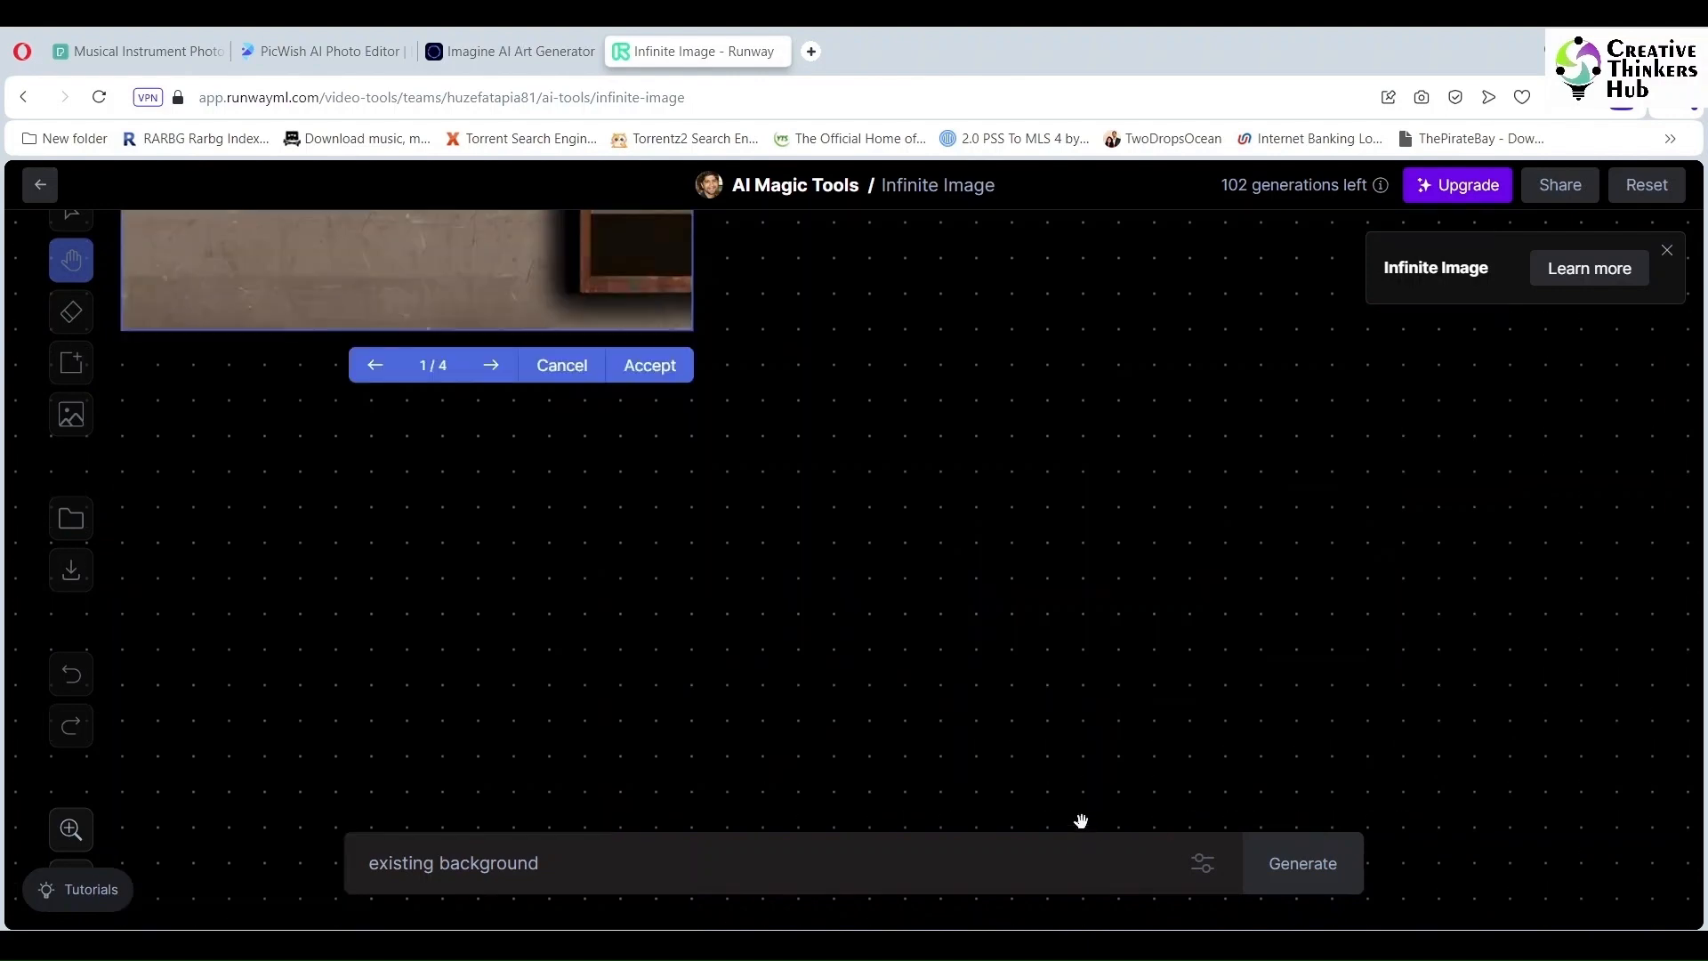
scroll(514, 511, "up", 4)
left_click(491, 783)
left_click(491, 783)
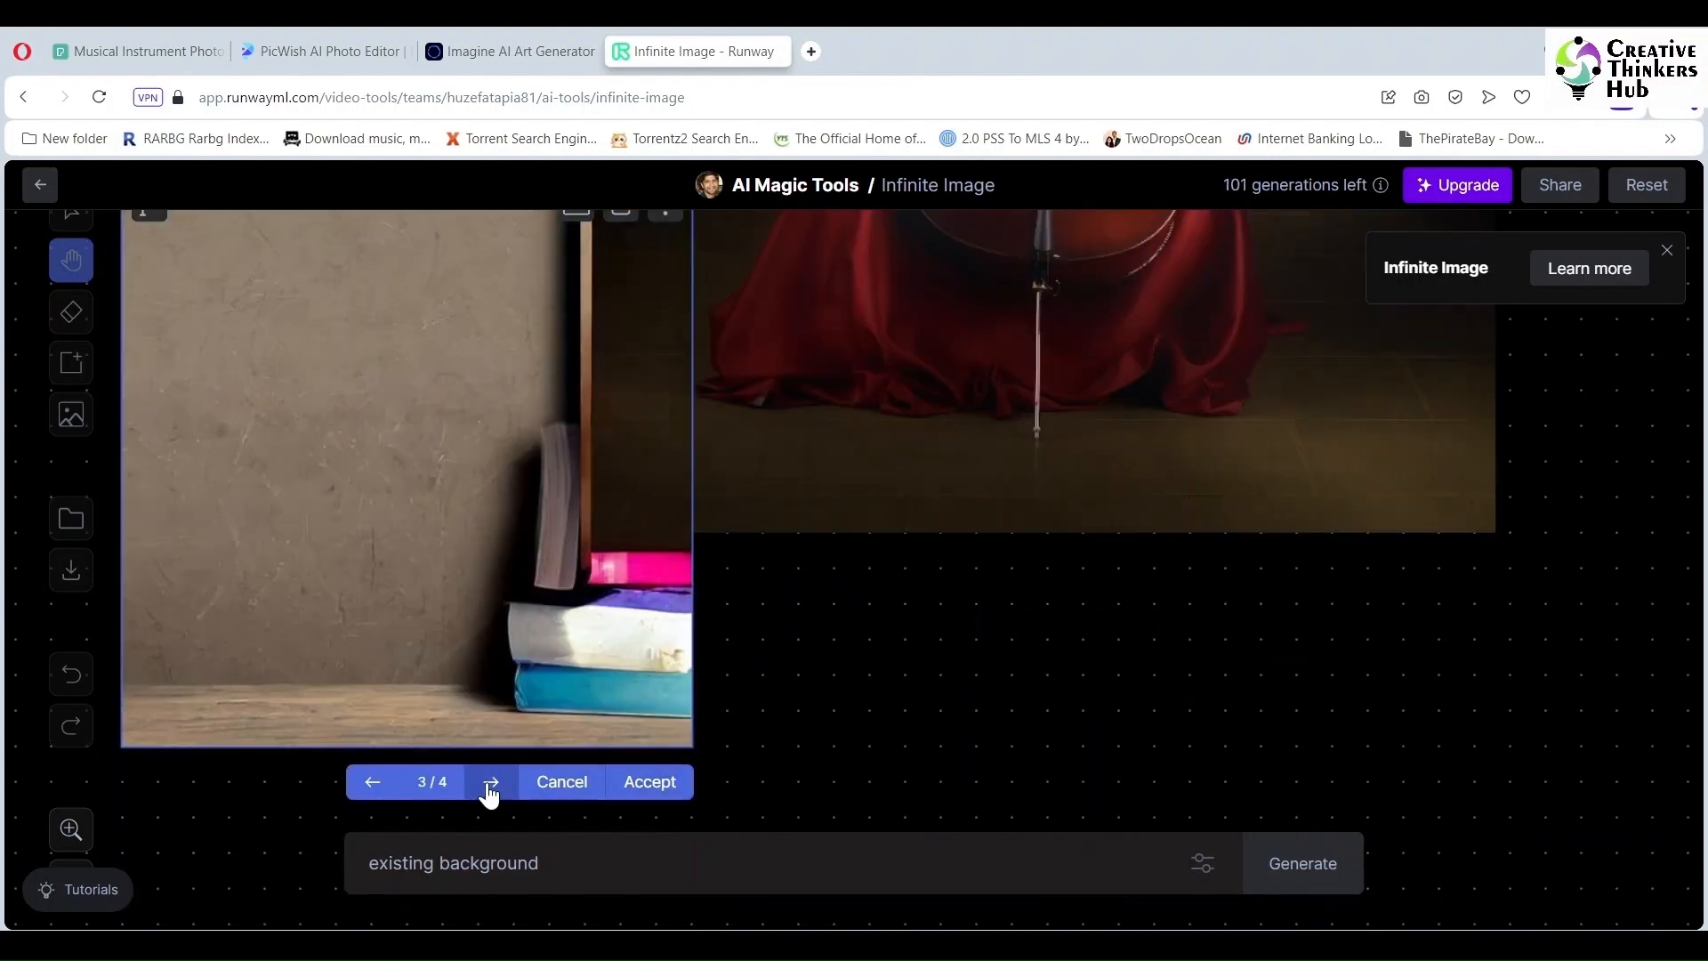
Step: Accept the grey floor variation and add a floor fill beneath the cellist
left_click(491, 783)
left_click(648, 783)
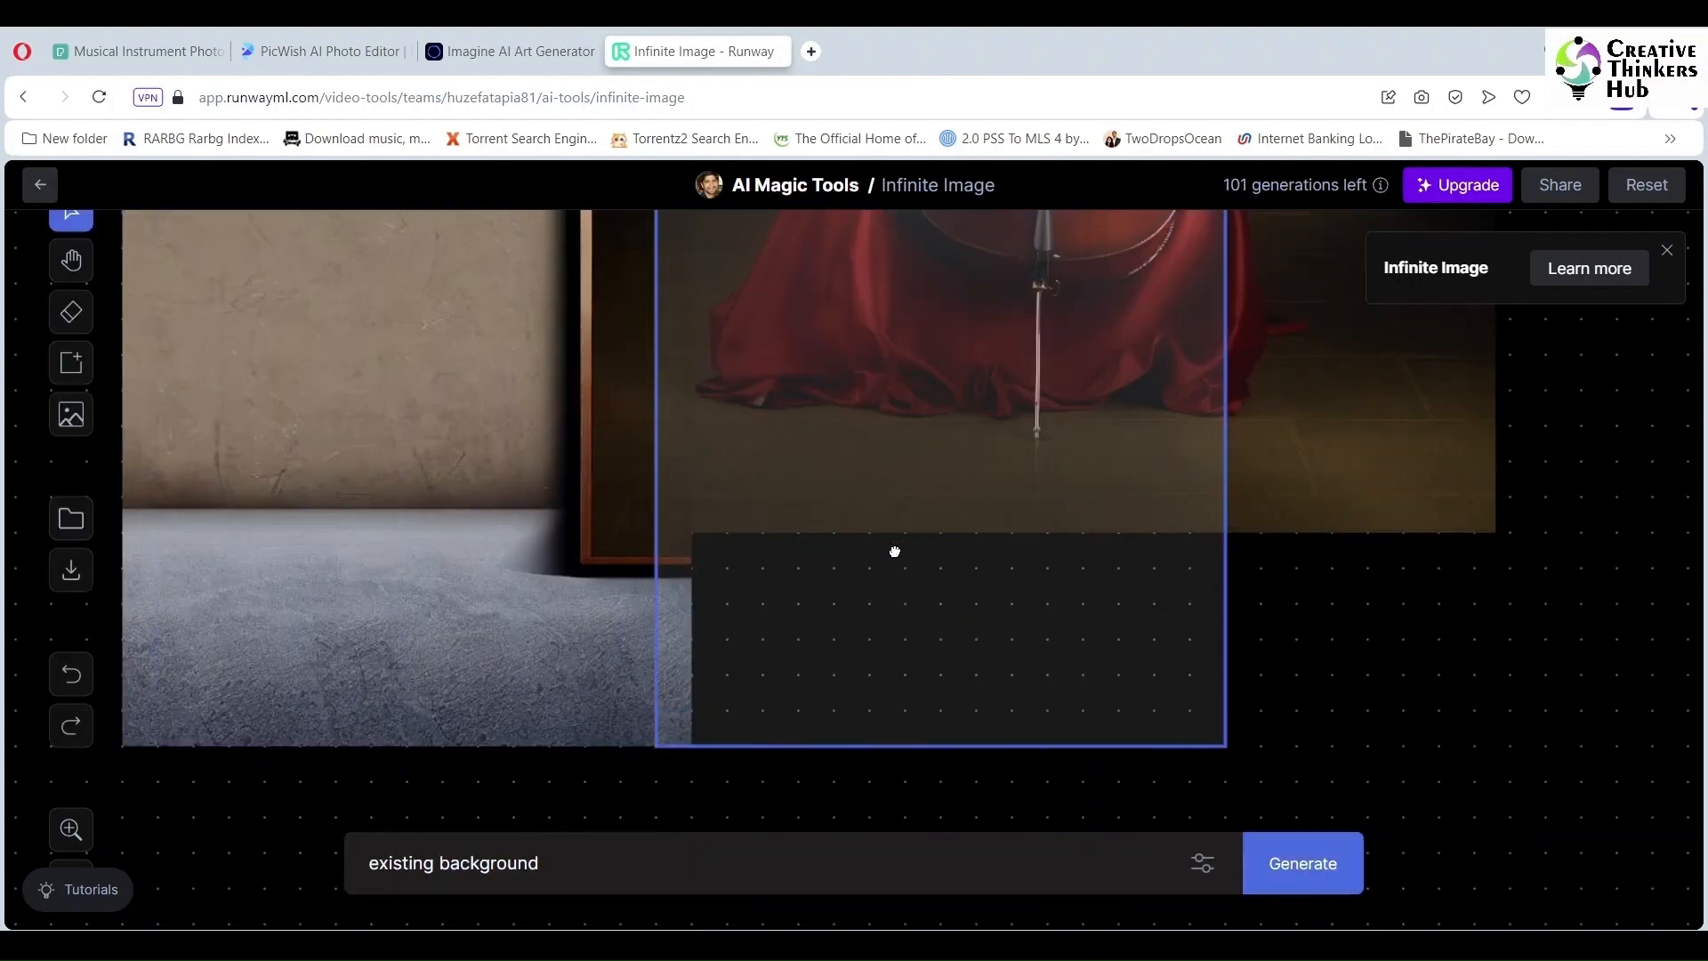
left_click(1300, 866)
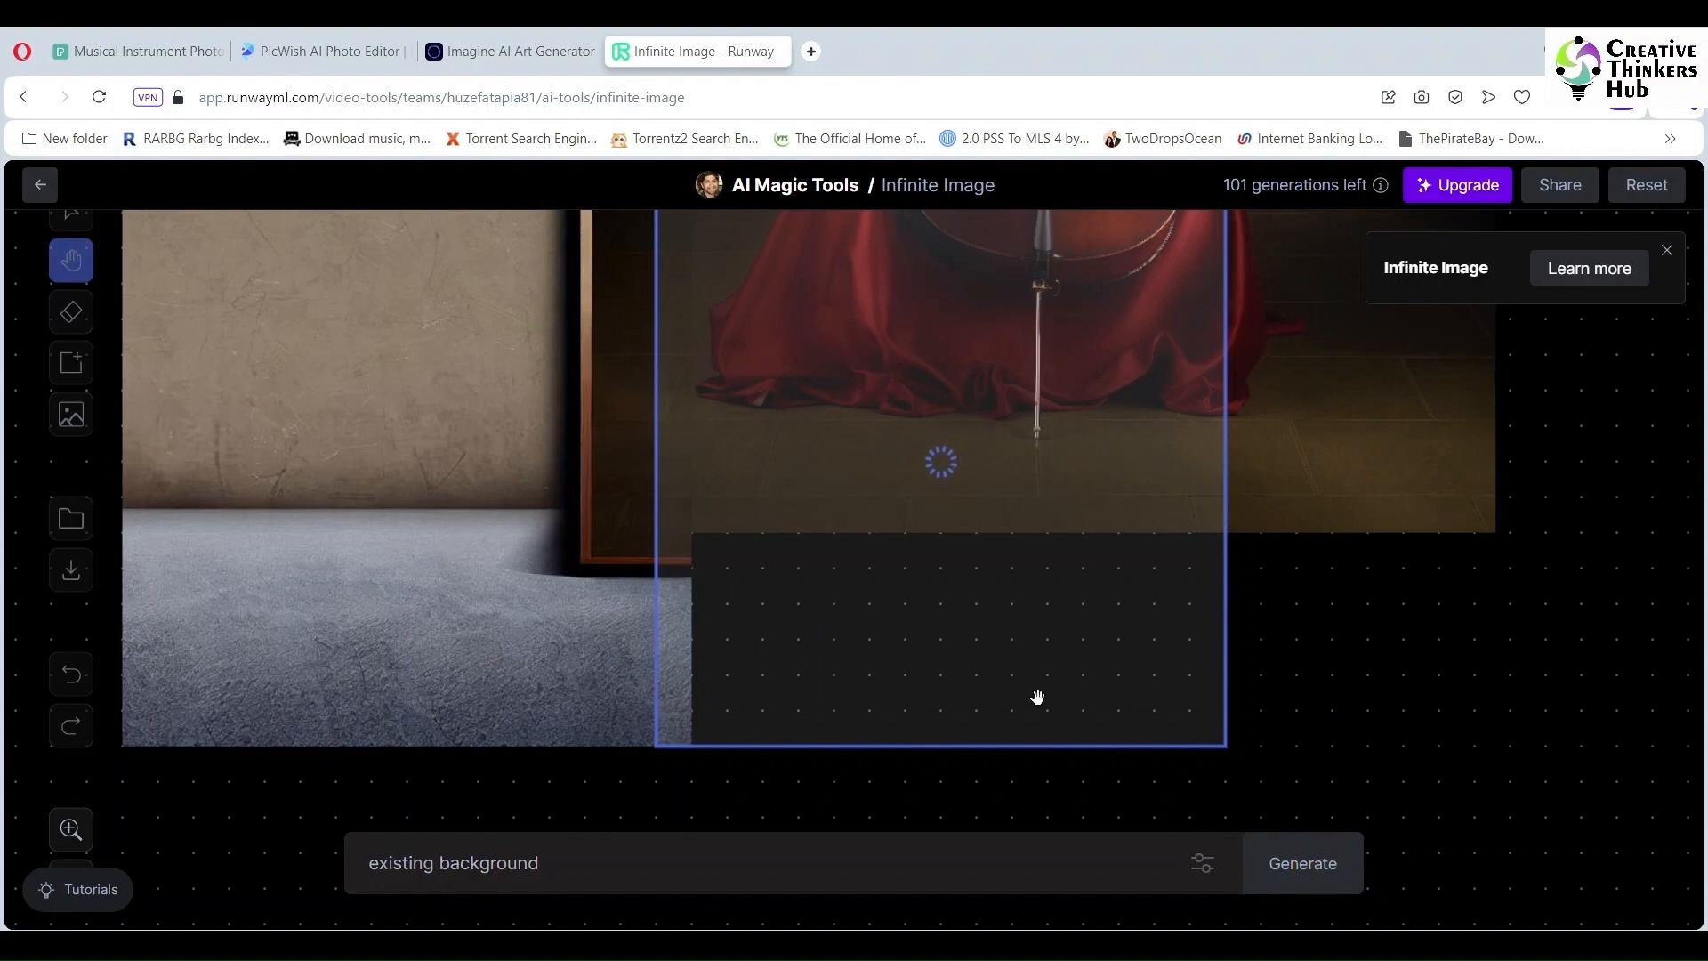
left_click(1184, 783)
Step: Extend the grey floor further right along the bottom of the picture
left_click_drag(897, 658, 1404, 627)
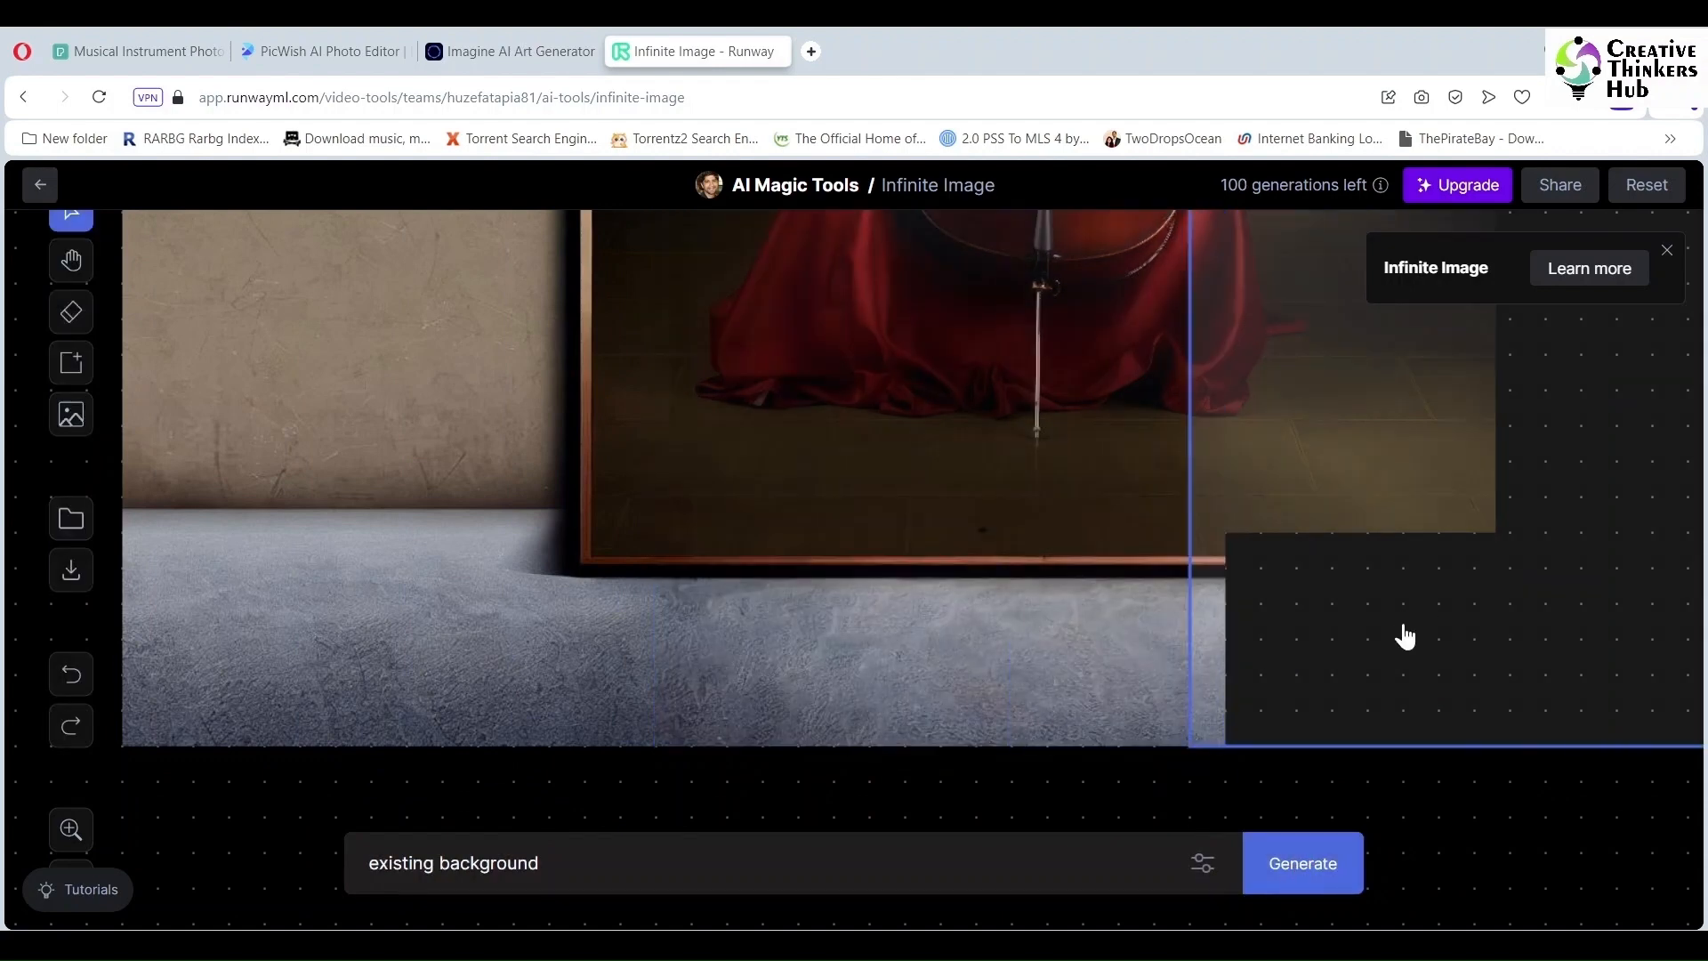
left_click(1324, 870)
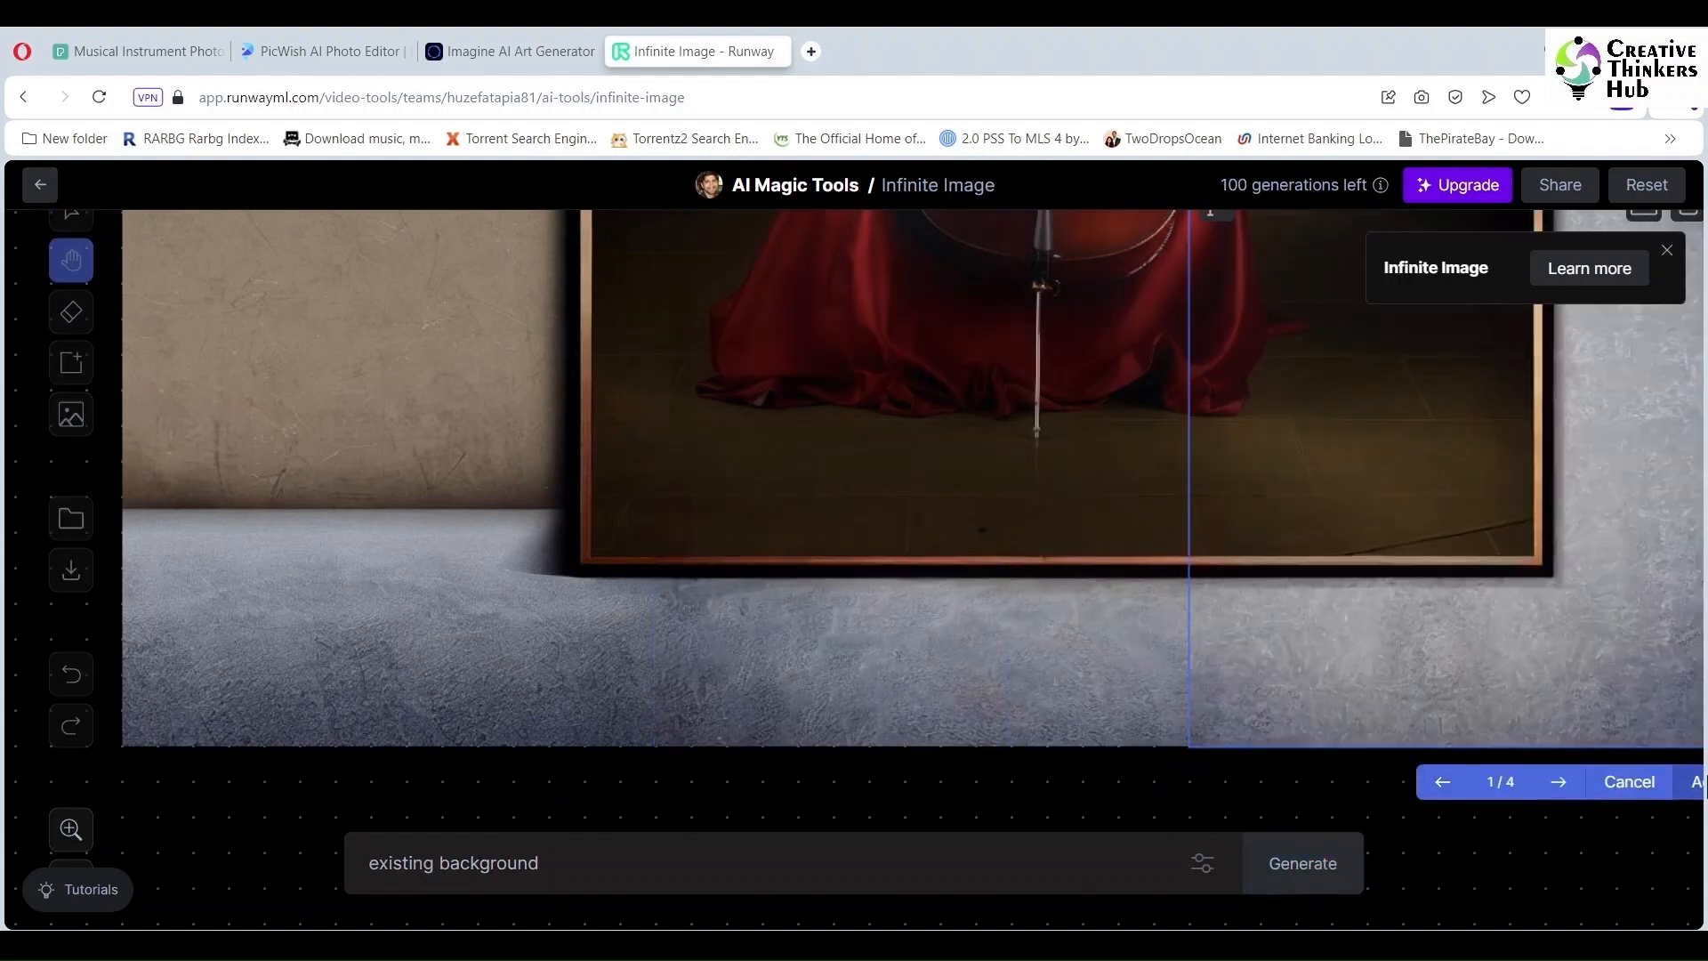
left_click(1693, 783)
left_click_drag(1325, 629, 1432, 345)
scroll(1571, 654, "up", 5)
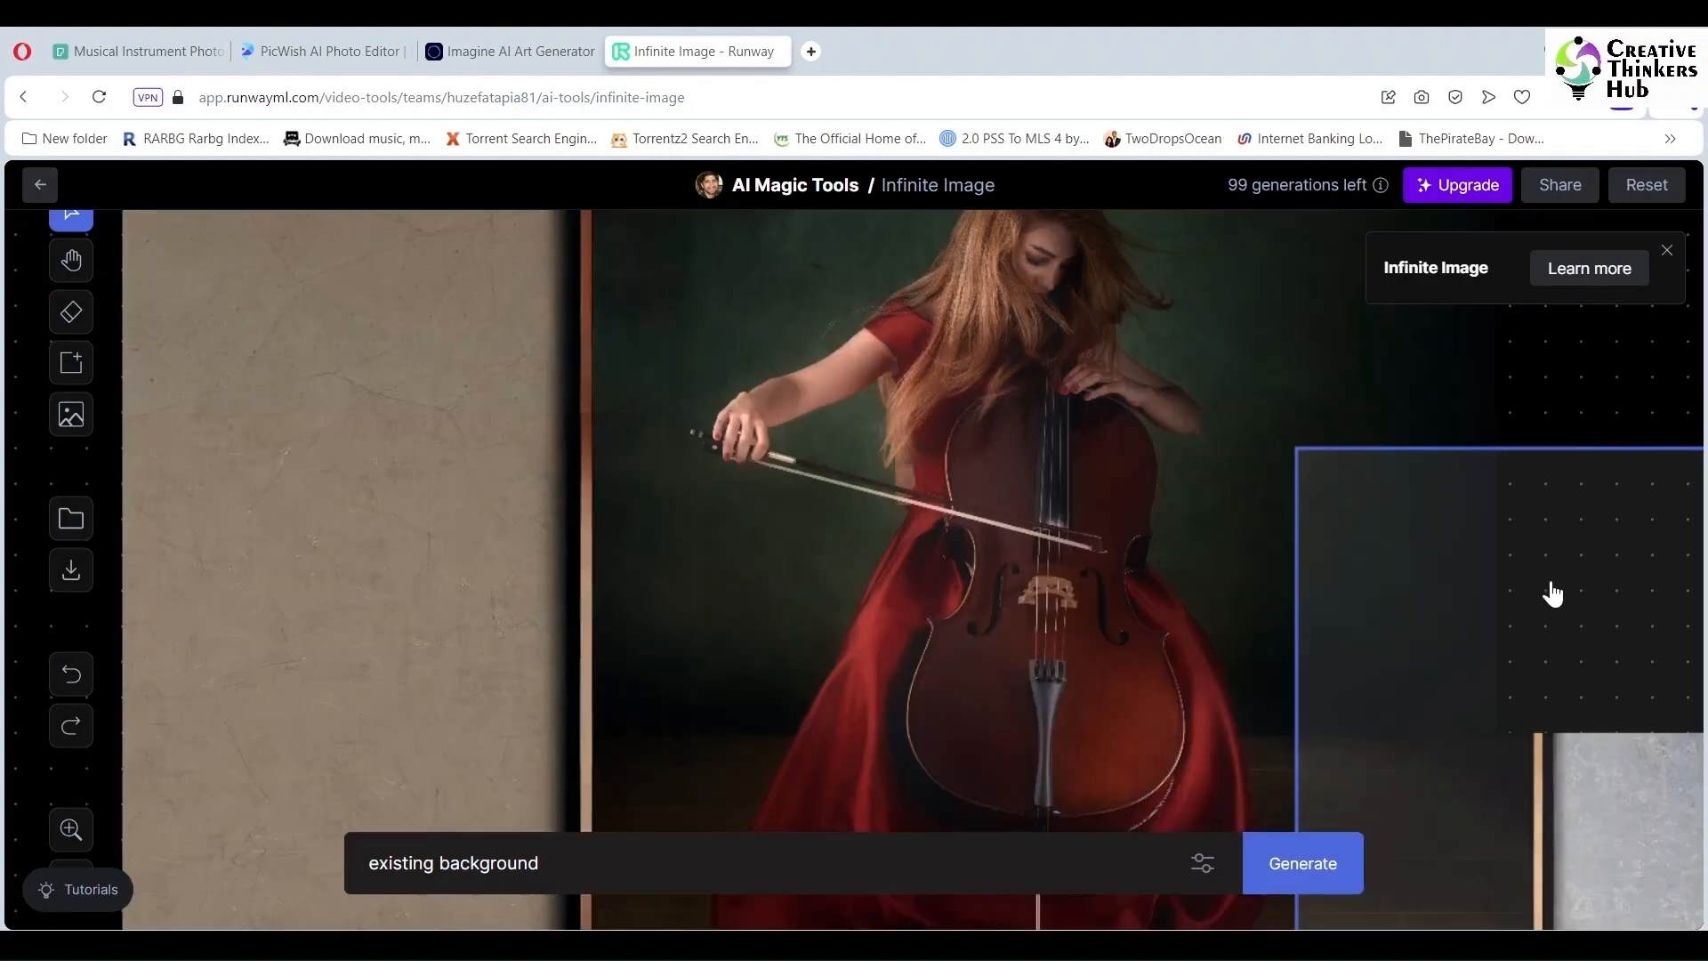
left_click_drag(1552, 594, 1540, 346)
Step: Generate a fill right of the cellist, then discard the result
left_click(1320, 862)
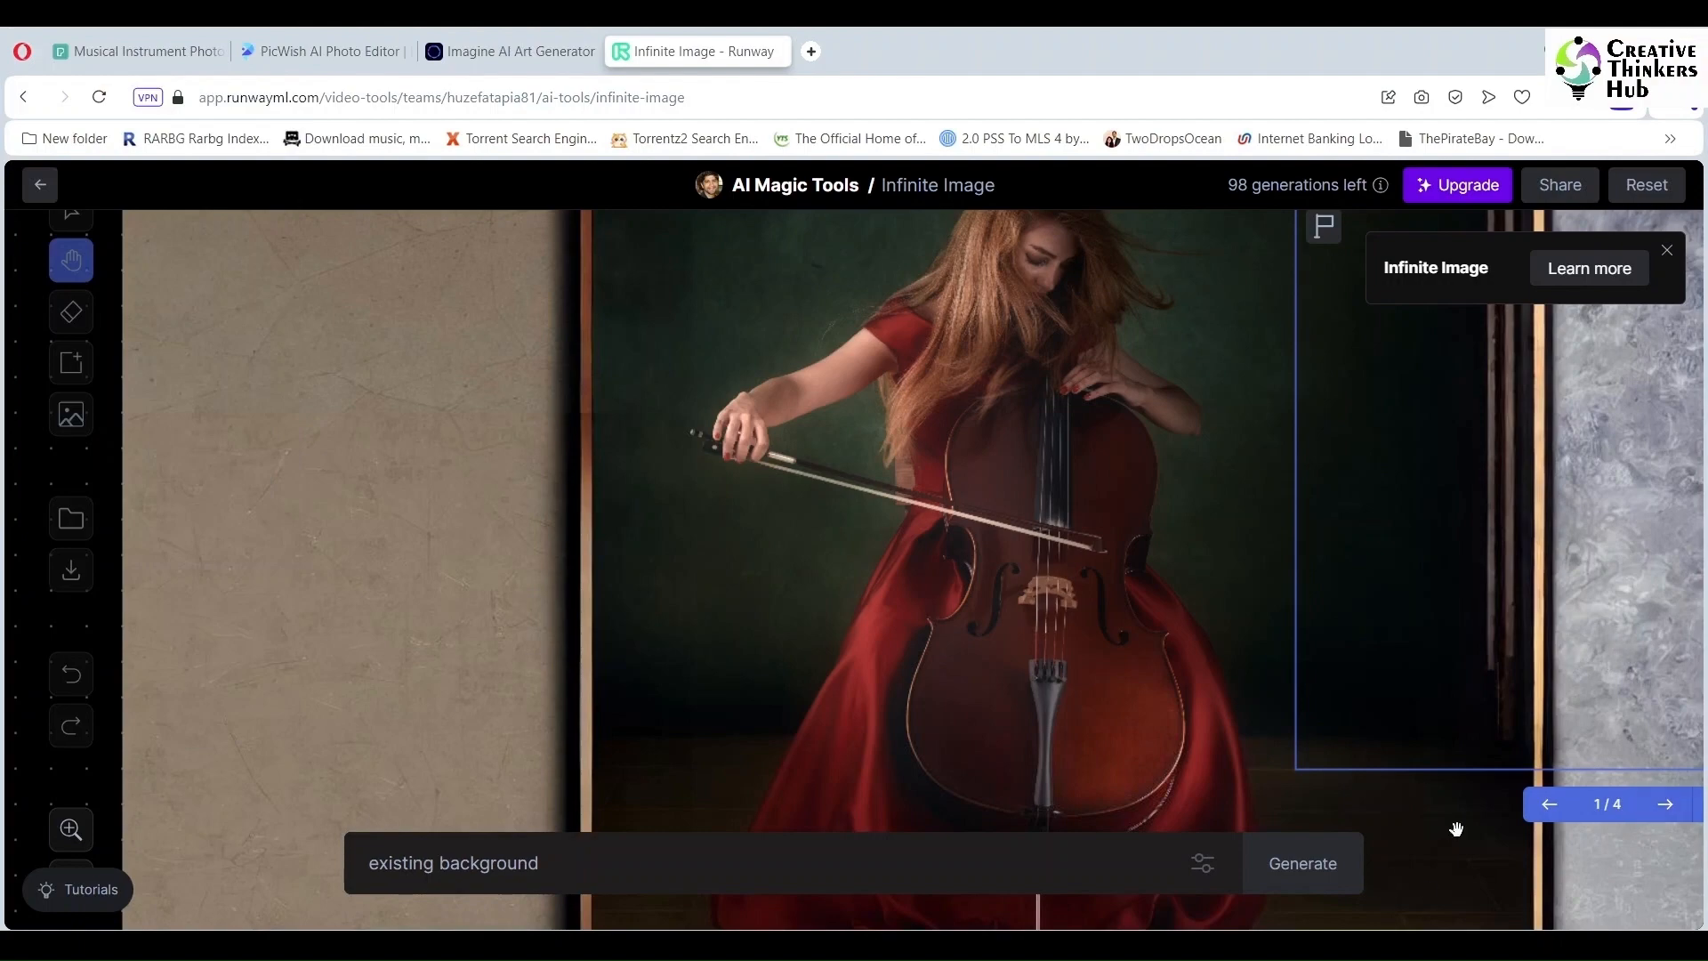
left_click_drag(1456, 829, 1003, 759)
left_click(1232, 751)
left_click(1297, 748)
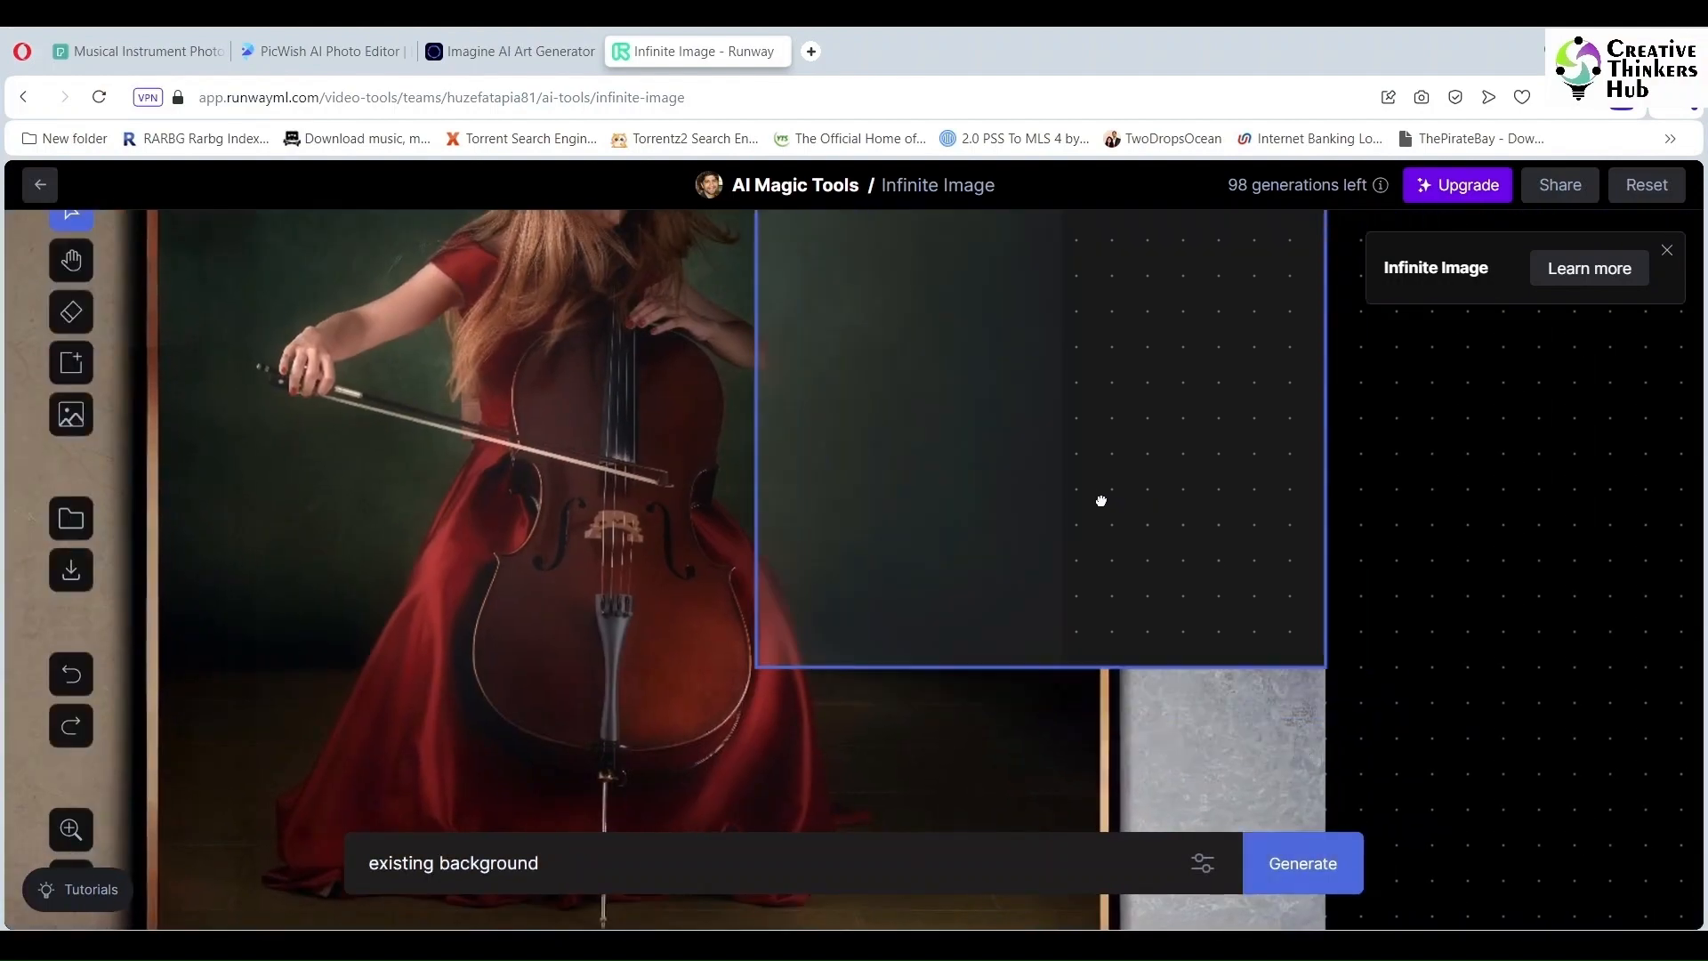
Step: Try a fill for the lower-right area and discard its variations
scroll(1159, 645, "down", 3)
left_click_drag(1158, 645, 1438, 806)
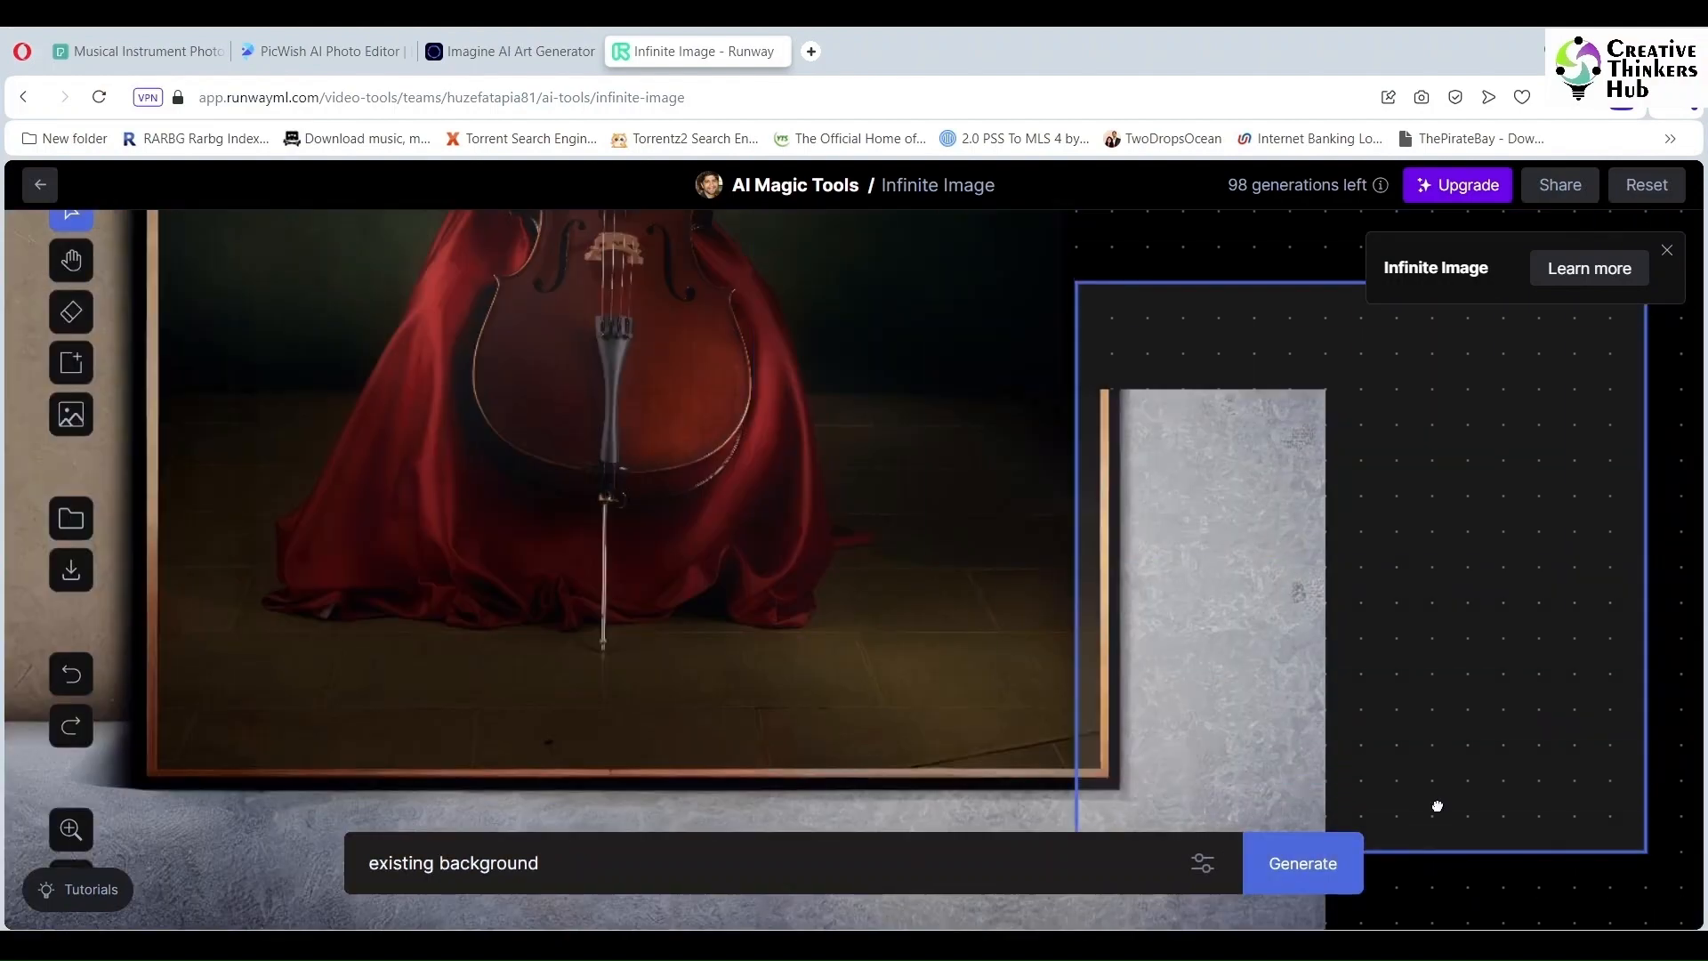
left_click_drag(1214, 700, 964, 763)
scroll(1059, 694, "down", 3)
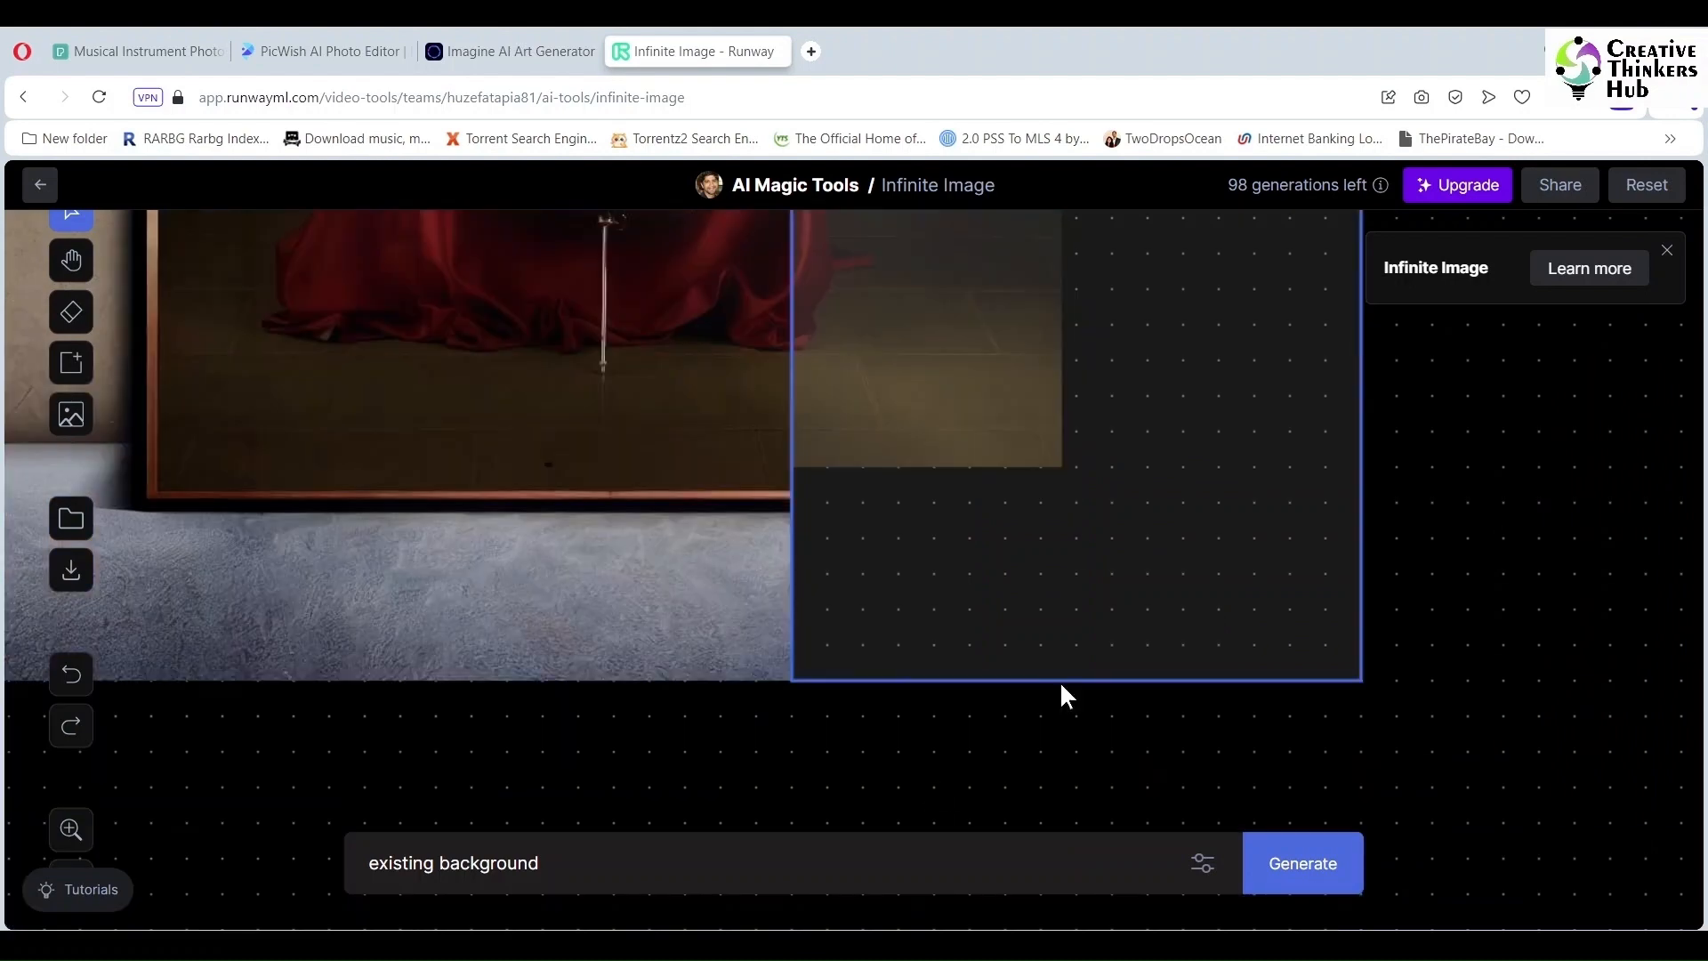
left_click(1296, 863)
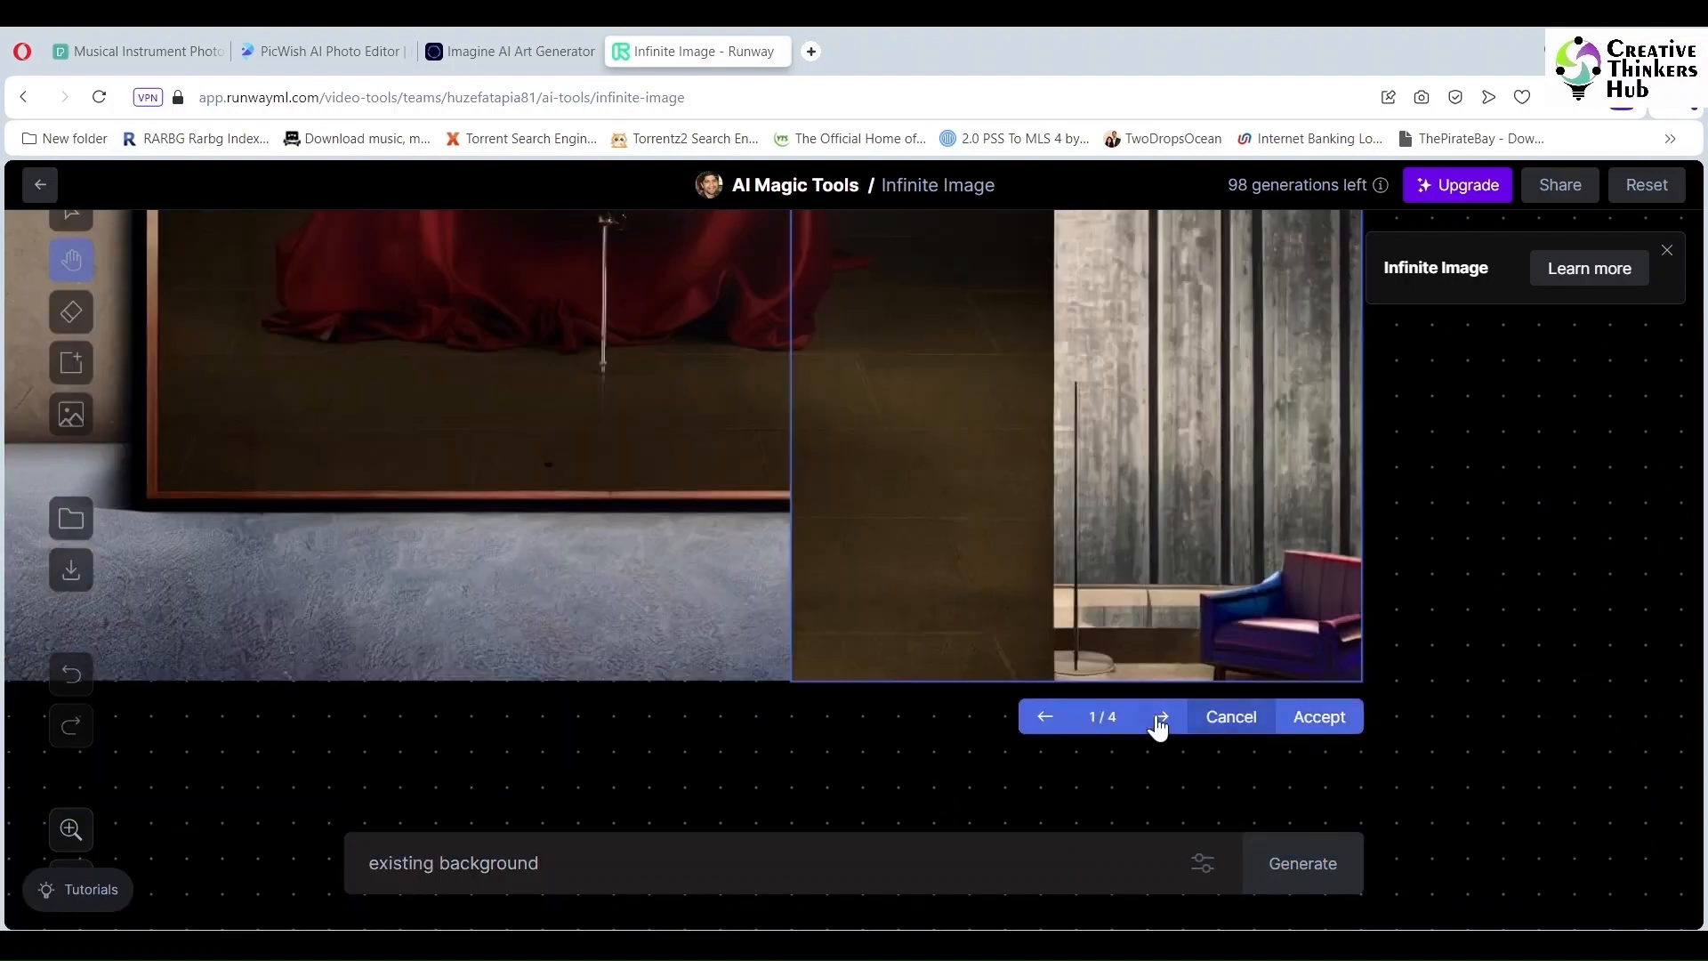
left_click(1161, 717)
left_click(1161, 717)
left_click(1160, 717)
left_click(1232, 717)
Step: Regenerate the lower-right fill and keep the plain grey floor variation
left_click_drag(1270, 599, 1235, 602)
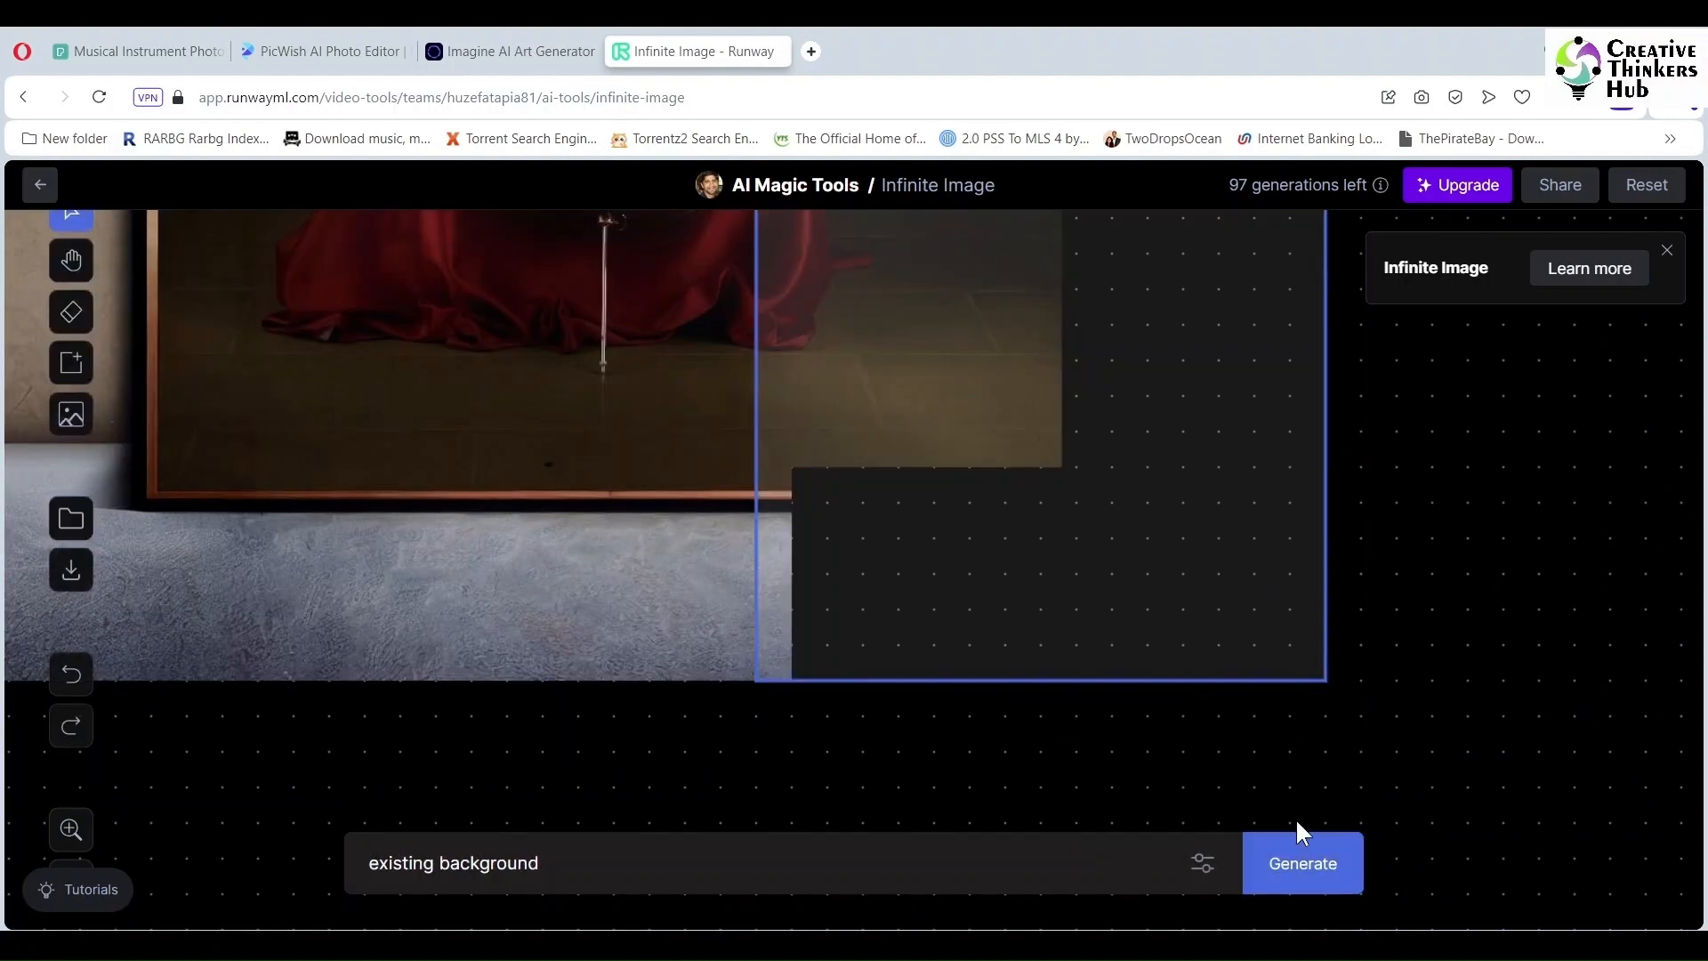
left_click(1302, 861)
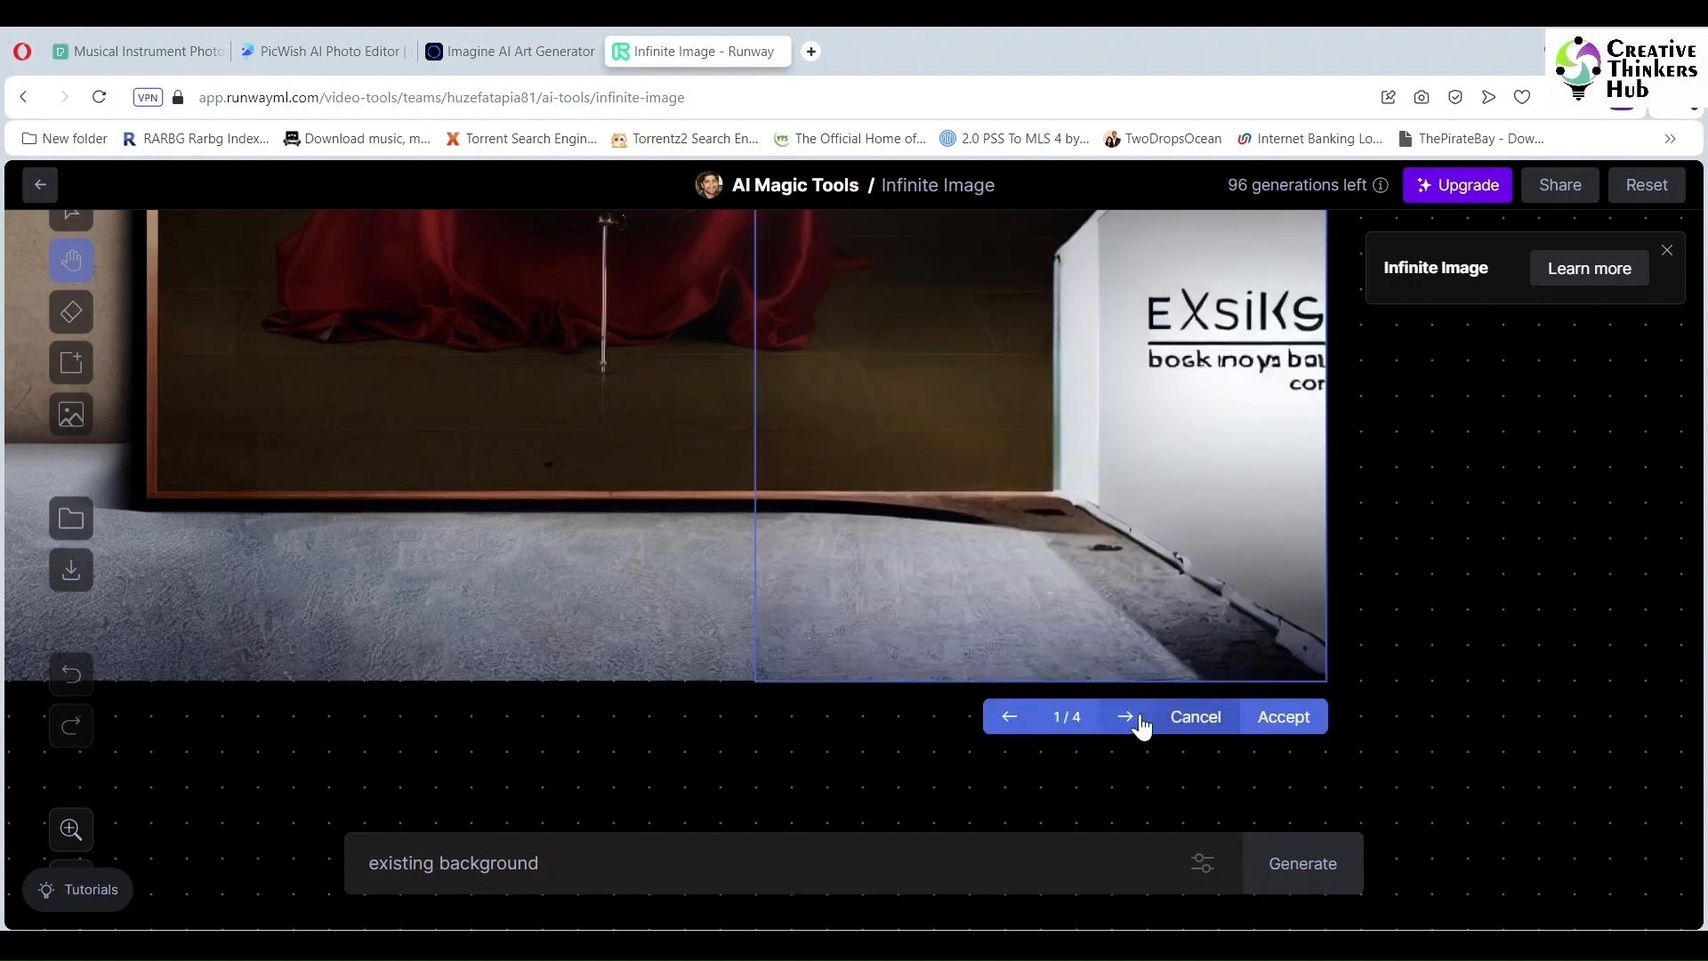
left_click(1126, 717)
left_click(1126, 717)
left_click(1127, 721)
left_click(1127, 720)
left_click(1127, 721)
left_click(1127, 720)
left_click(1127, 720)
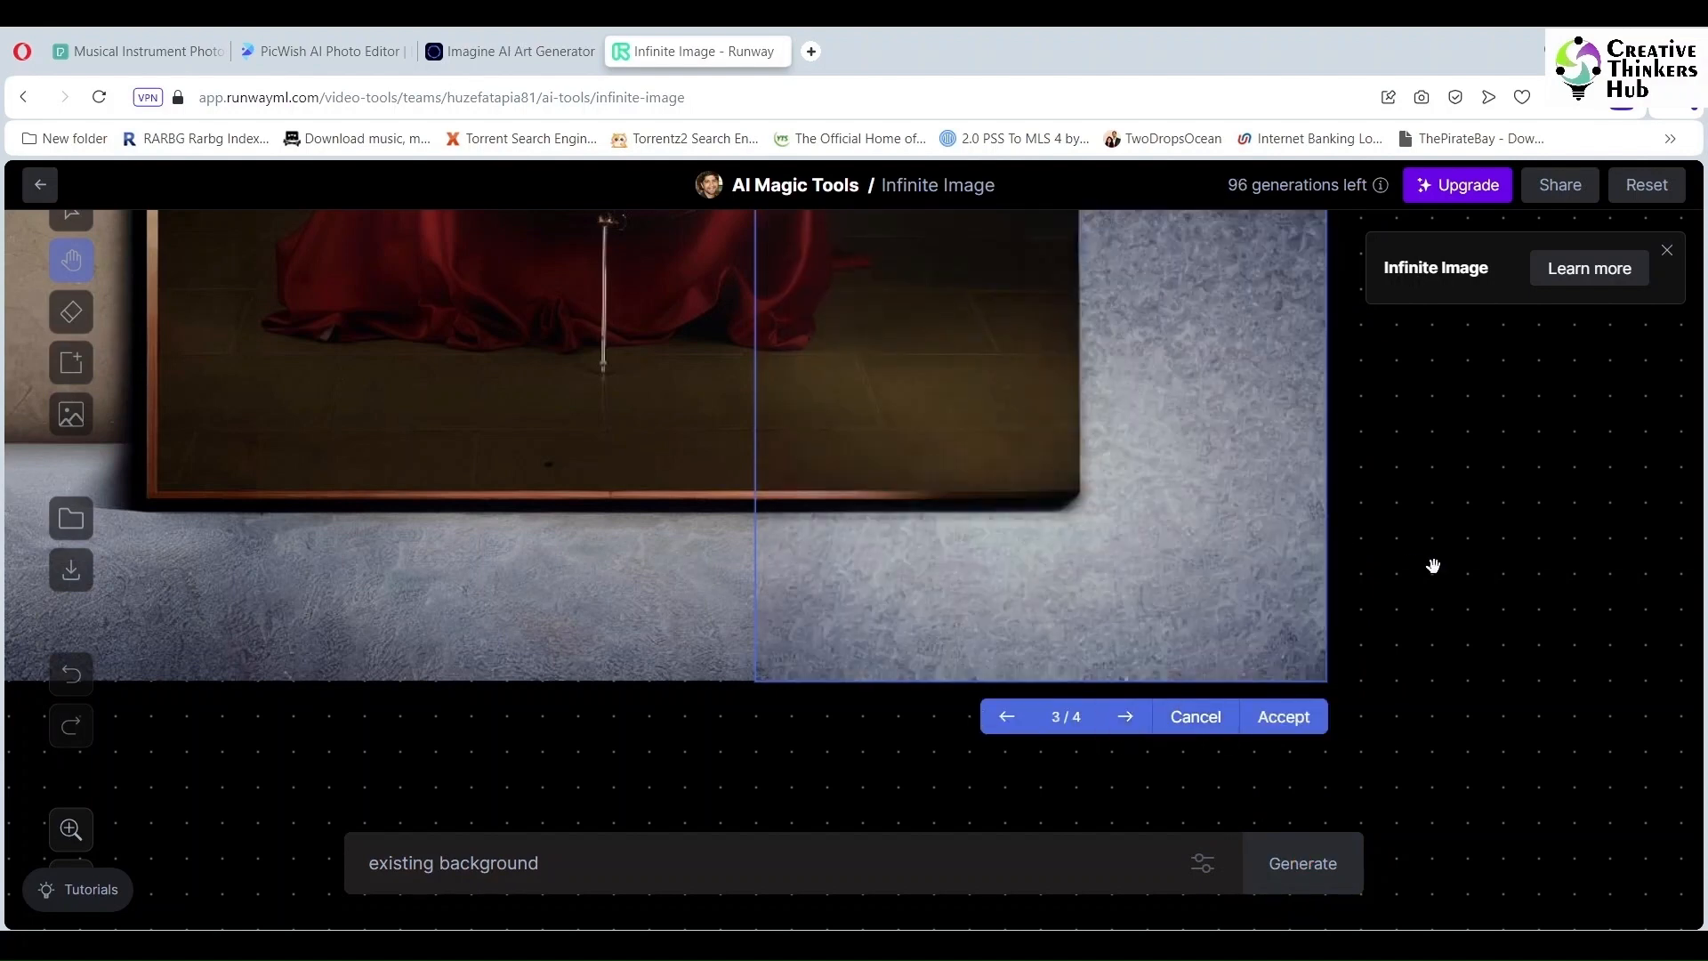
left_click(1284, 717)
Step: Pan the view and reposition the fill area further right
key("space")
left_click_drag(969, 459, 996, 448)
scroll(1502, 503, "up", 4)
scroll(1500, 532, "down", 4)
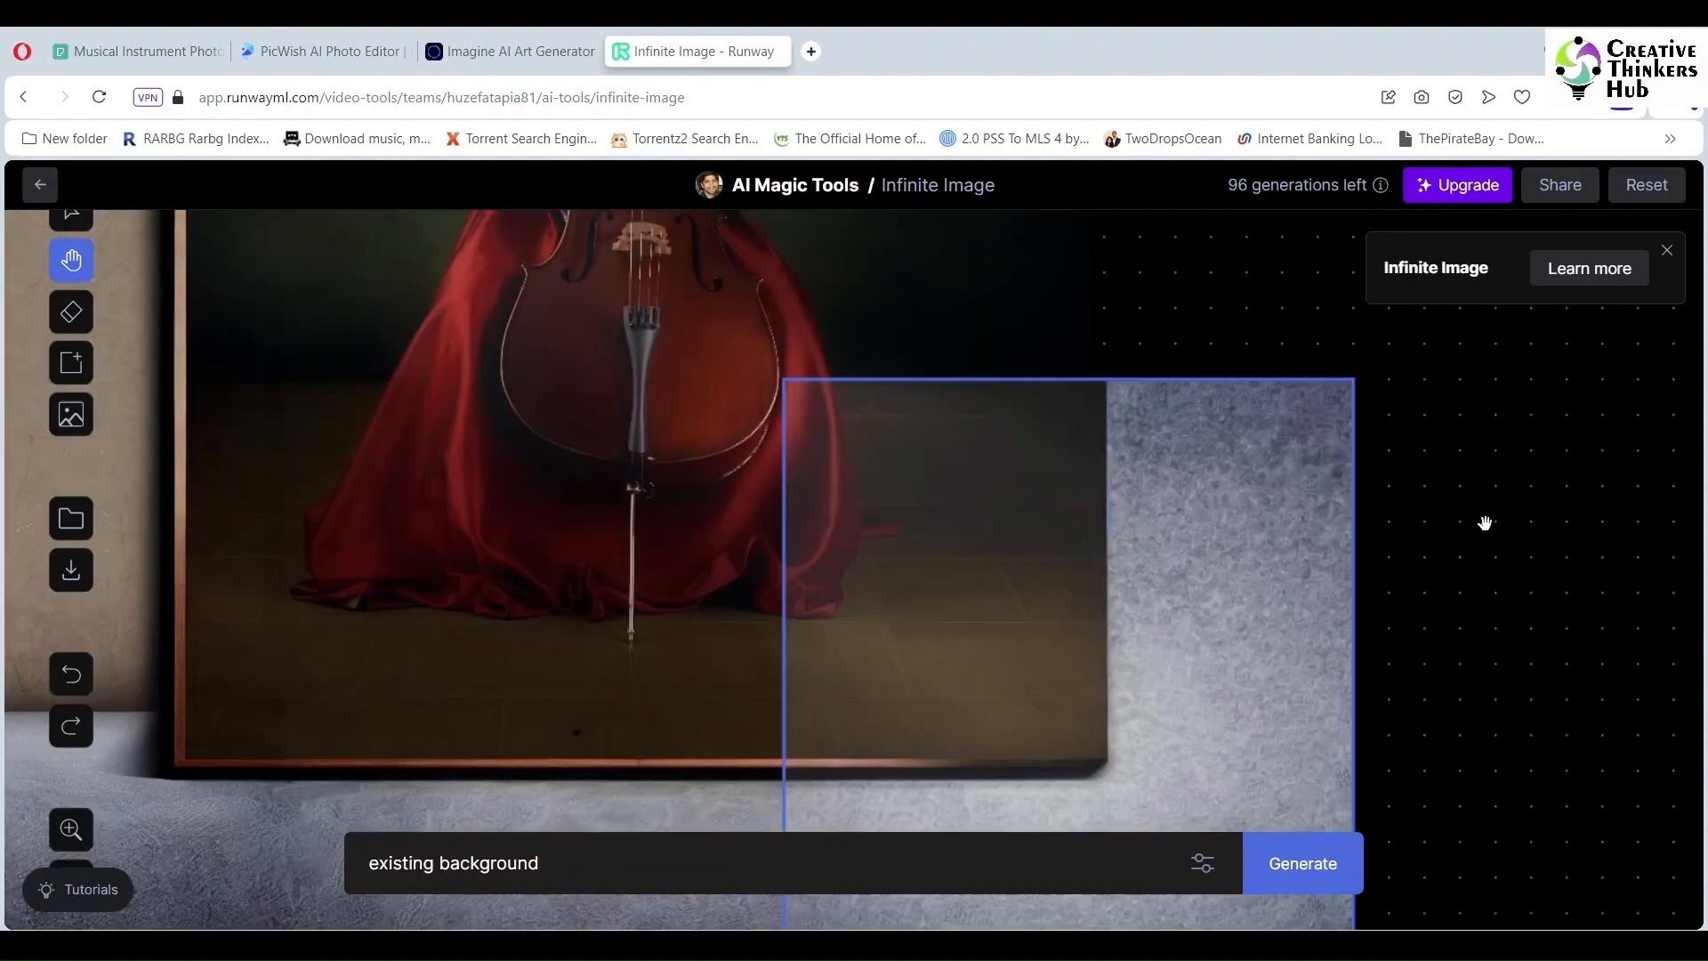
left_click(71, 362)
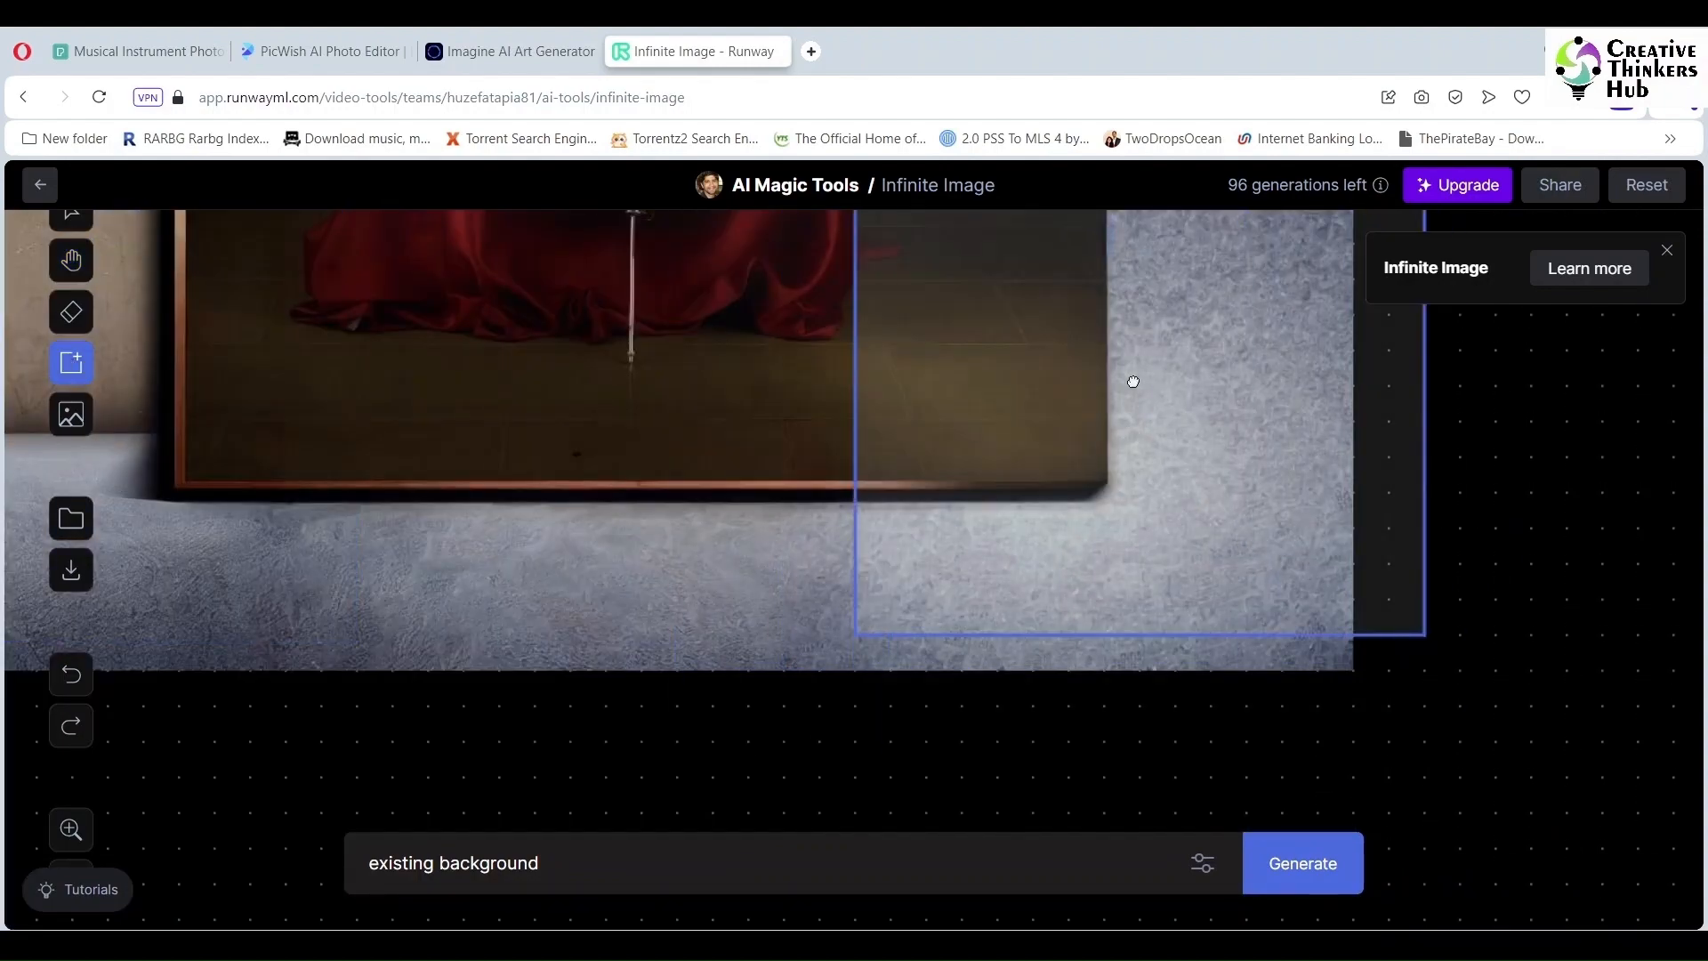
left_click(1139, 436)
Step: Place a new fill area over the image's upper left
left_click_drag(1415, 675, 1379, 674)
left_click(71, 362)
left_click(729, 570)
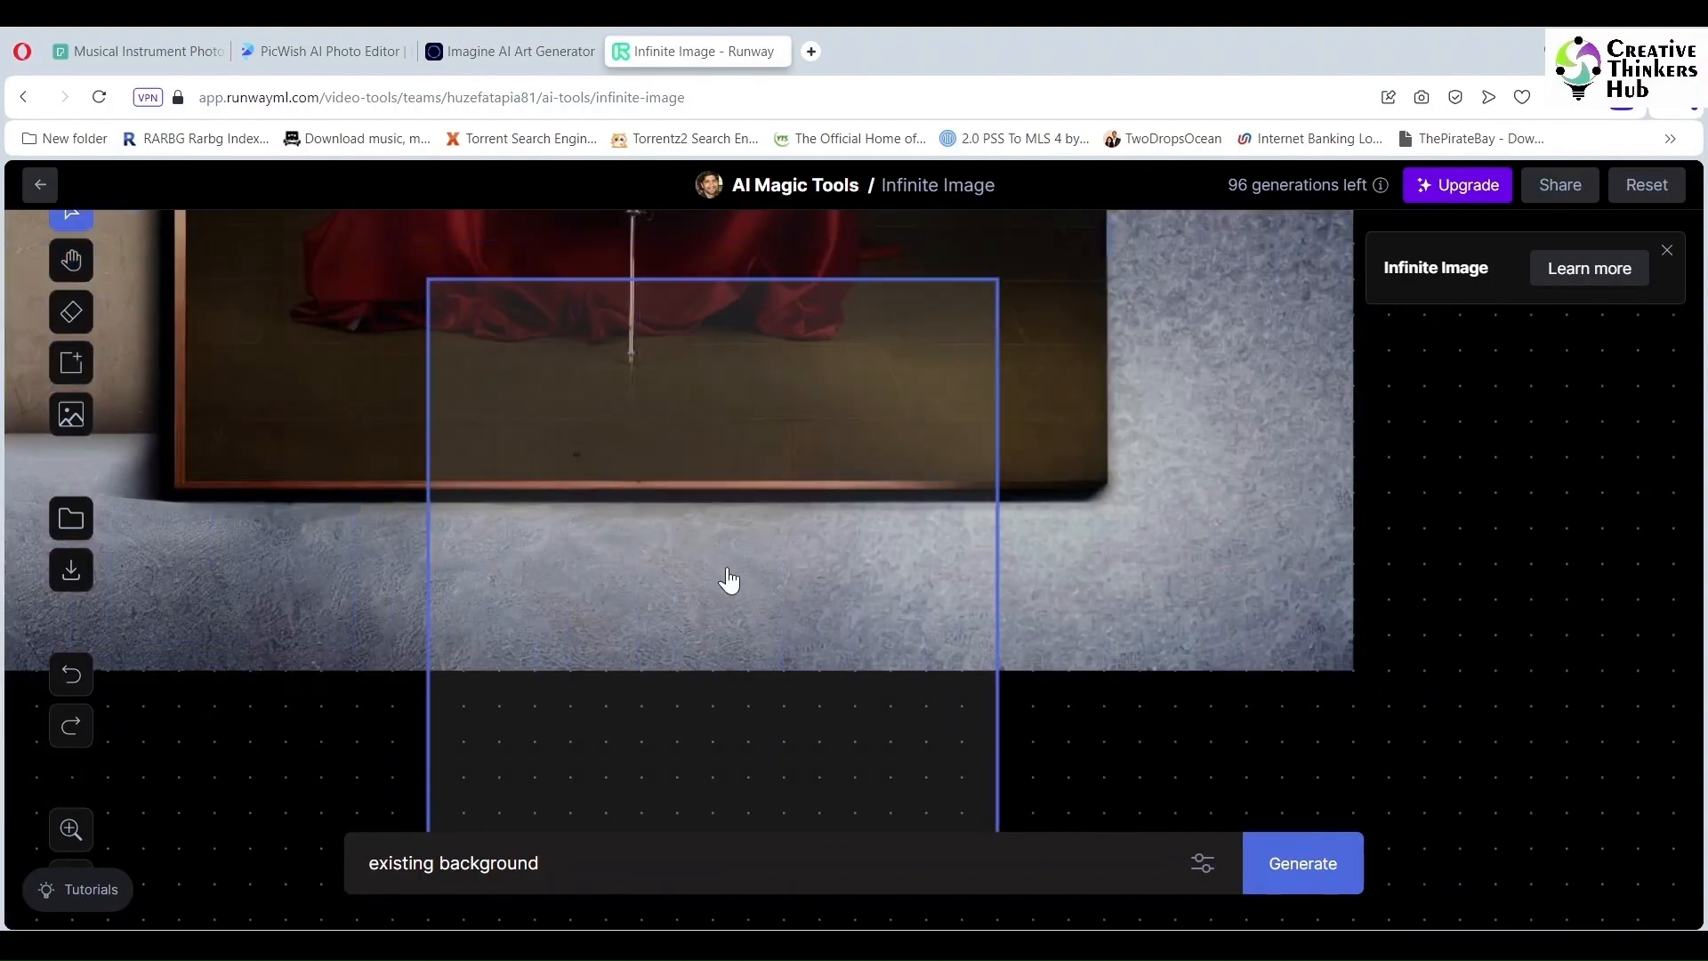
scroll(729, 564, "up", 10)
scroll(729, 564, "down", 4)
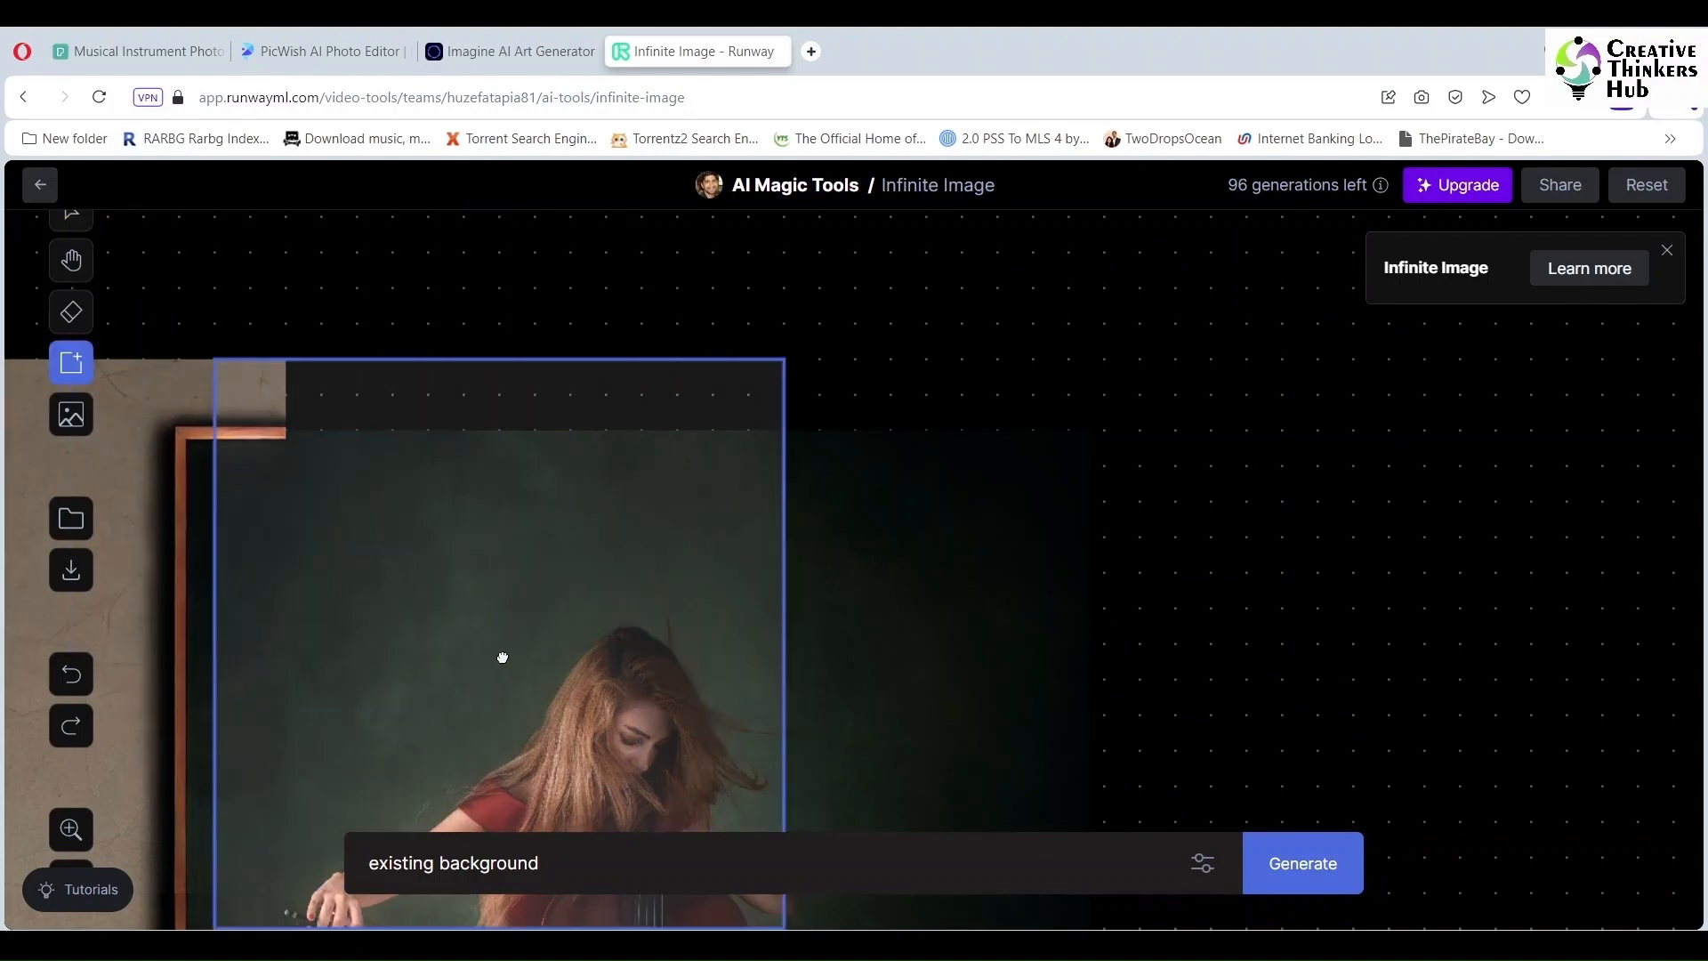
left_click(500, 657)
Step: Generate a fill there and accept the chosen wall variant
left_click(1317, 862)
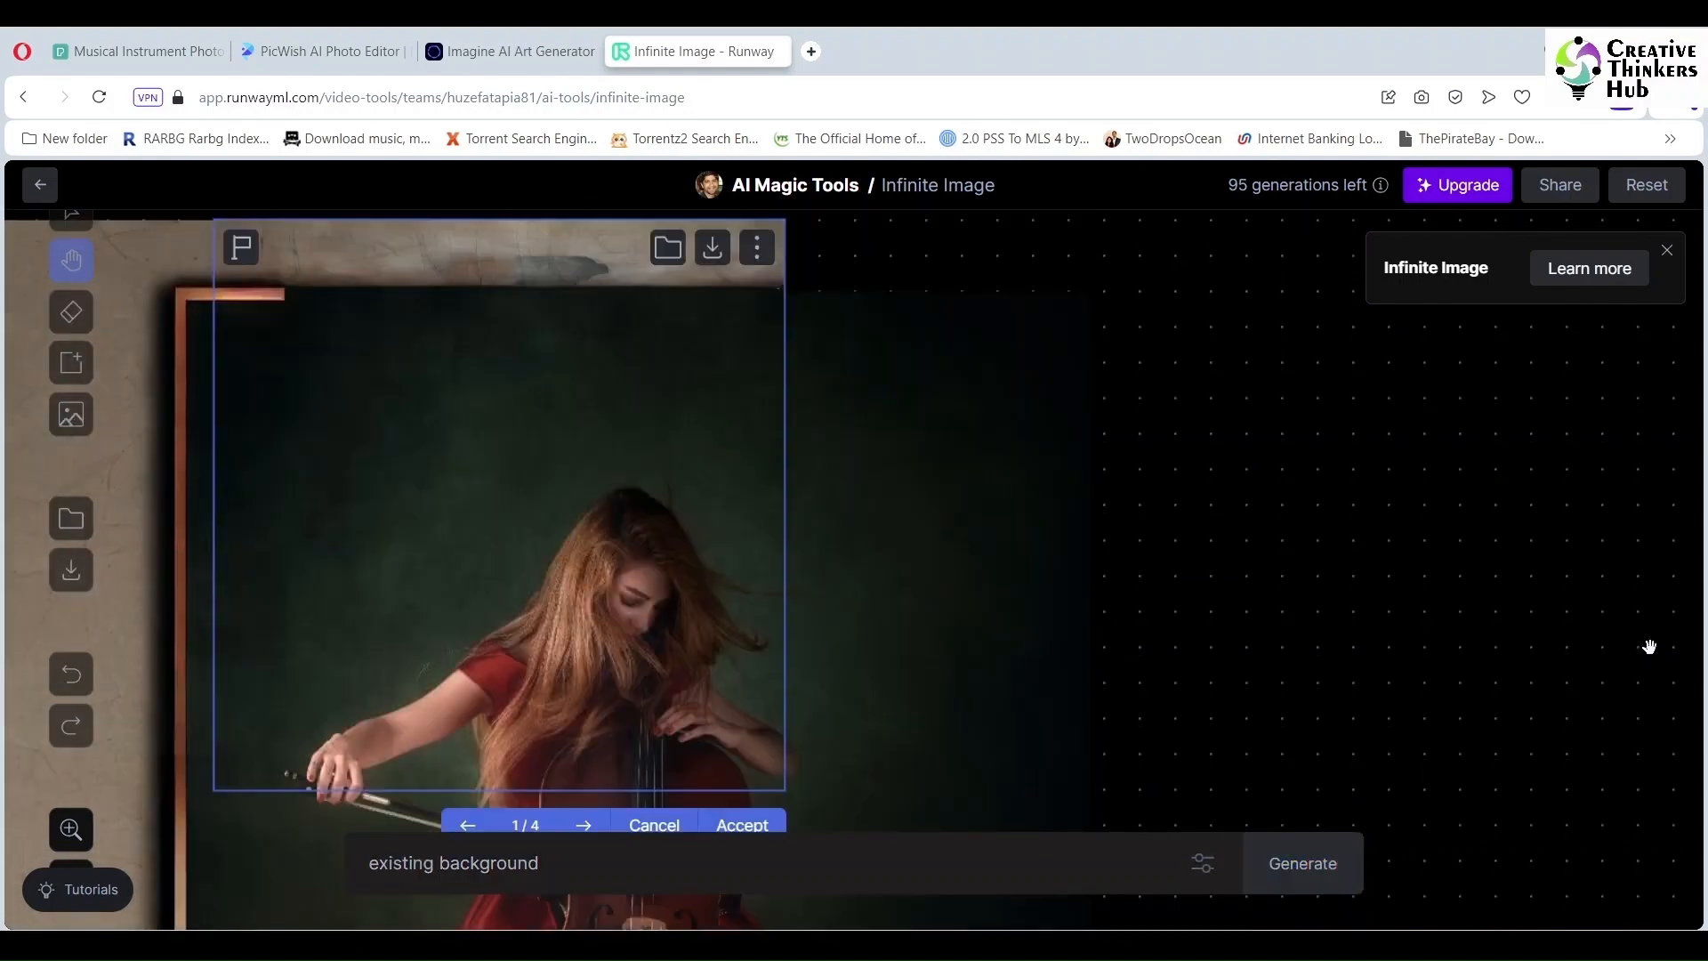
left_click(582, 825)
left_click(583, 826)
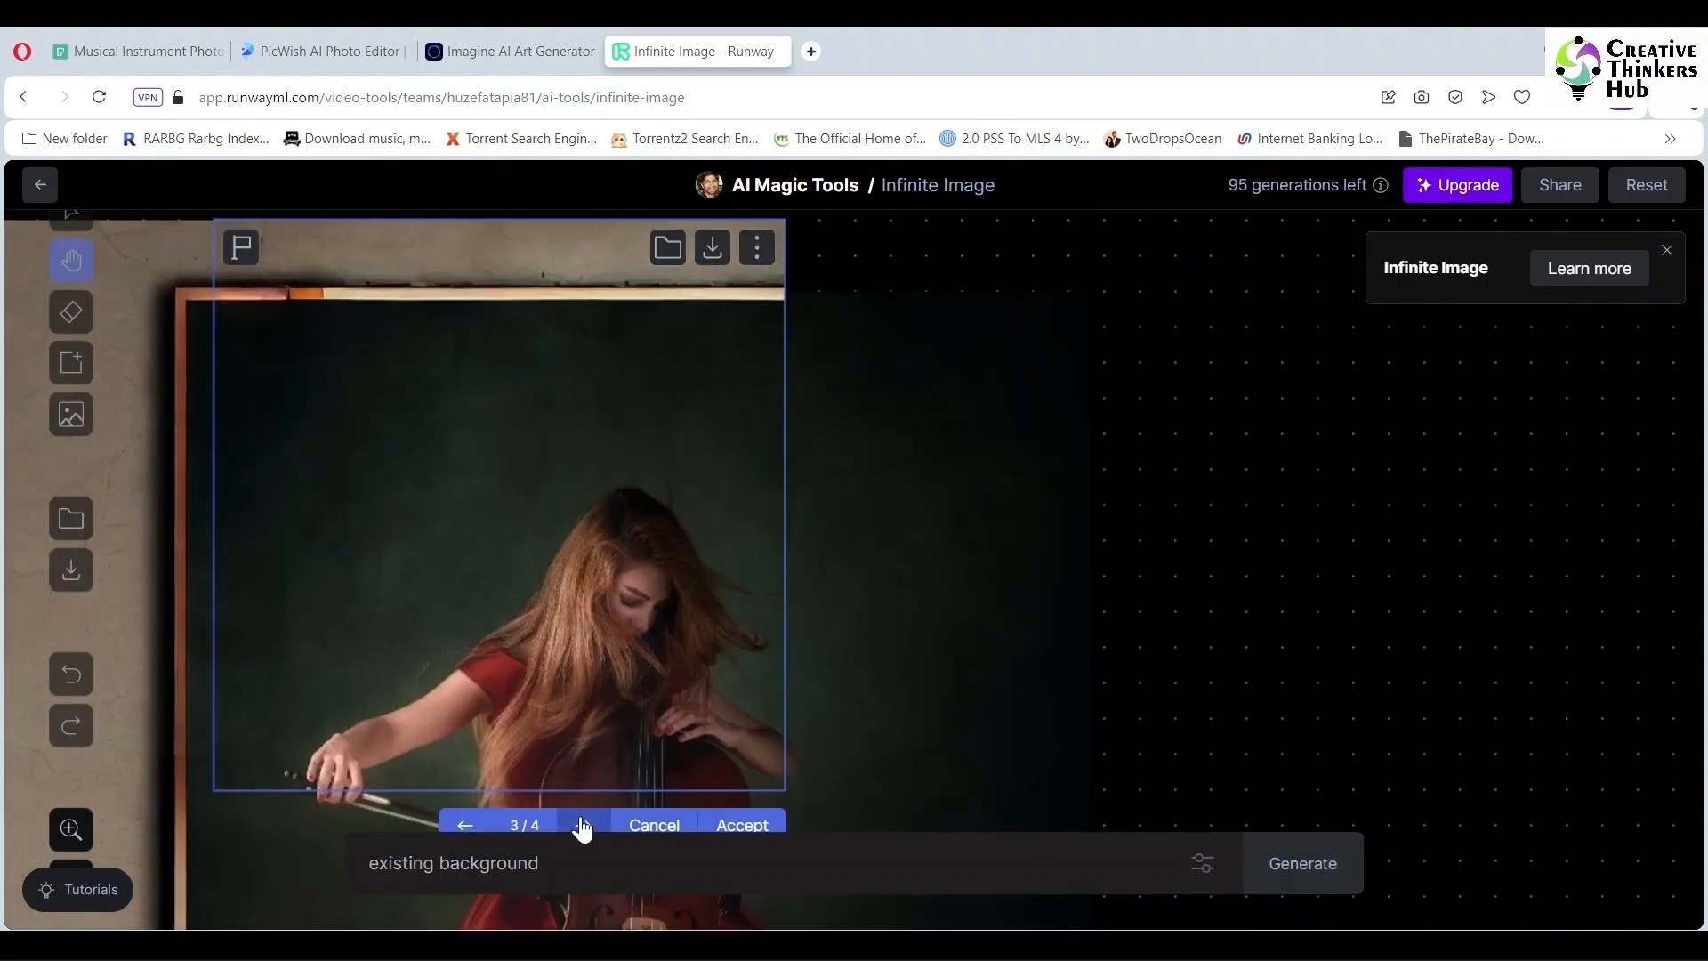
left_click(582, 826)
left_click(583, 827)
left_click(583, 827)
left_click(742, 824)
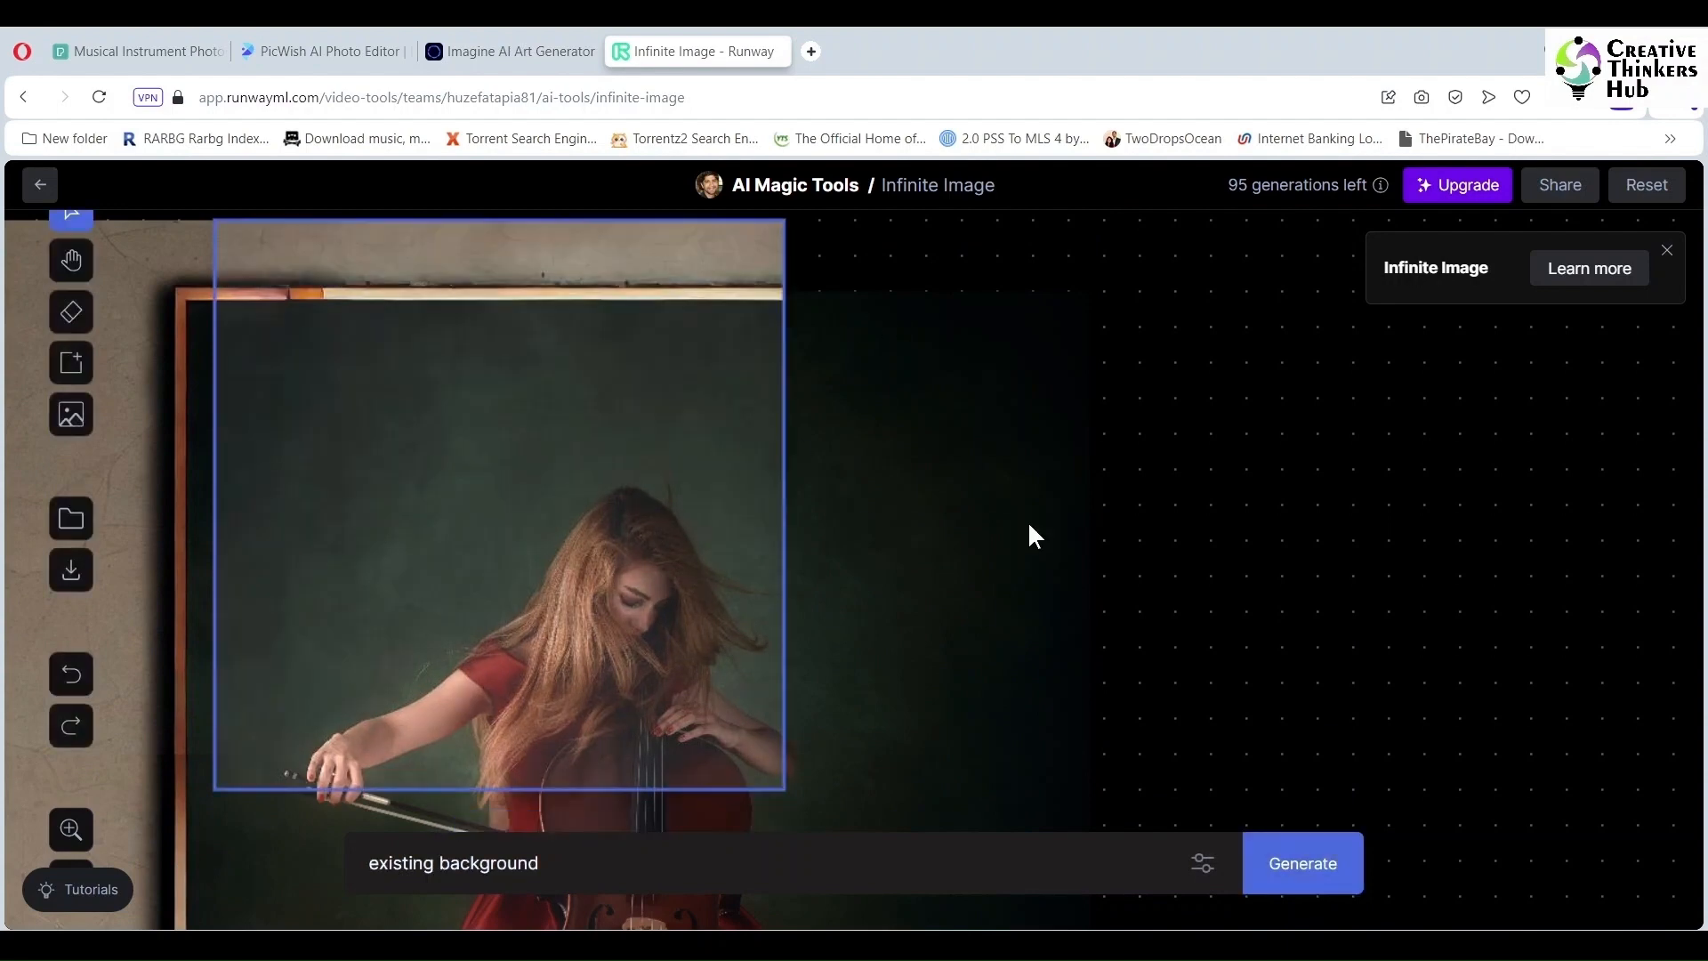
Step: Generate the area right of the image and accept the weathered wooden wall
scroll(1028, 534, "up", 3)
left_click_drag(548, 690, 1090, 697)
left_click(1308, 865)
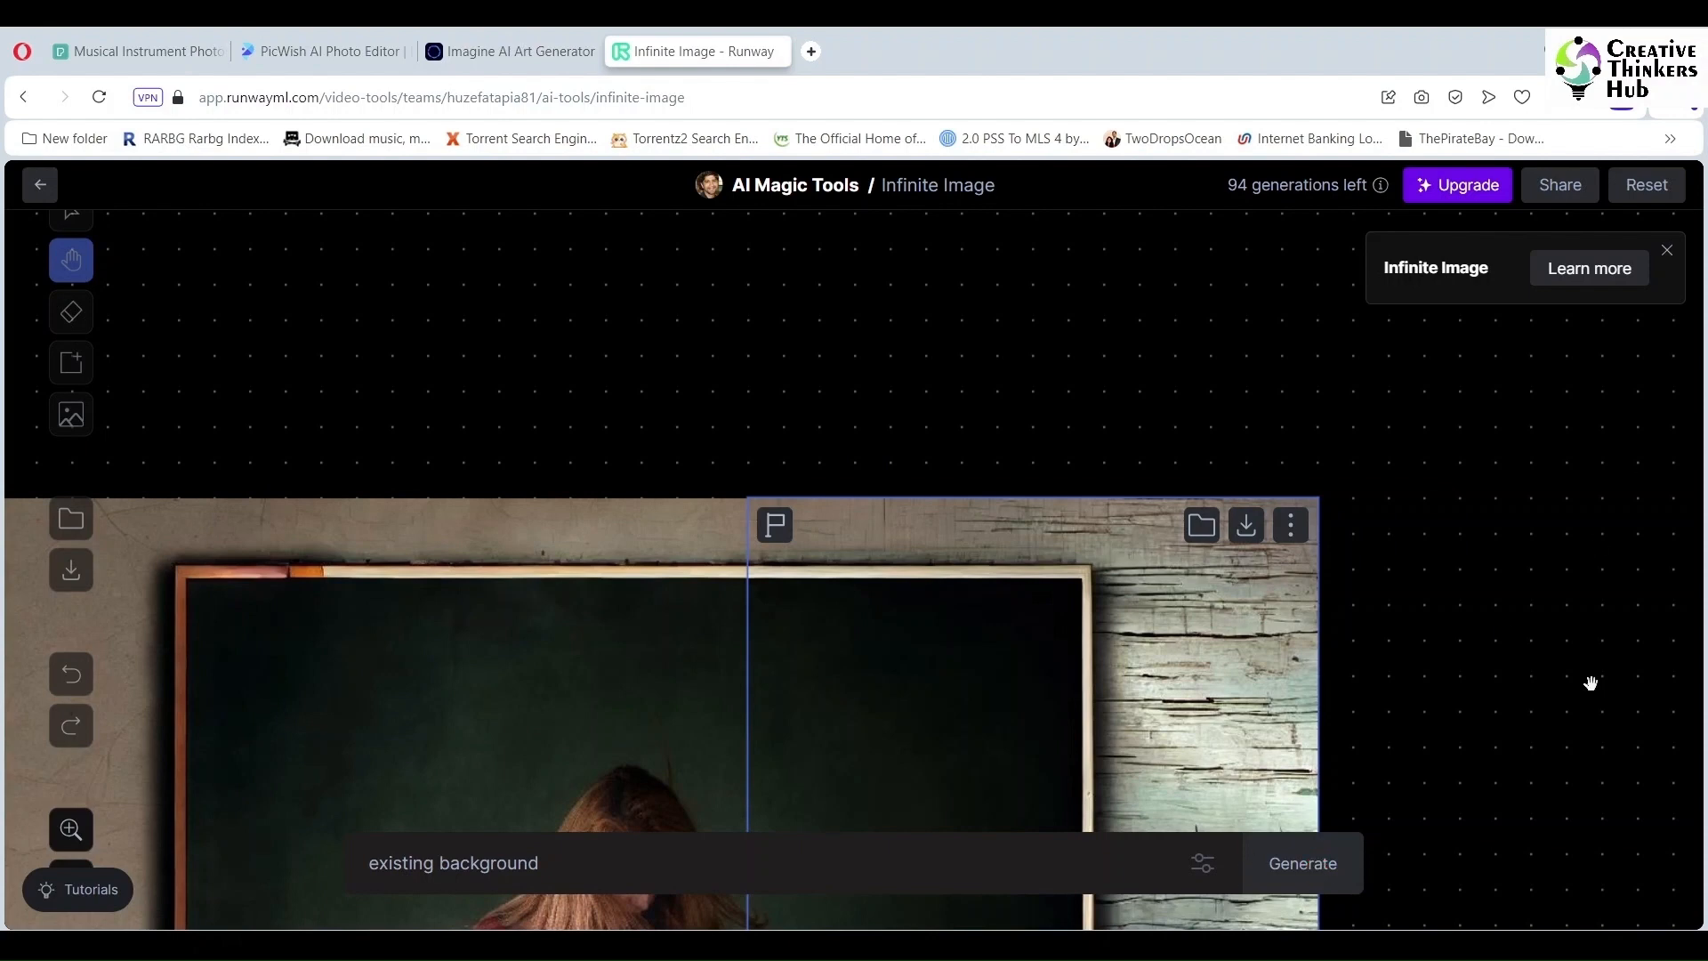
scroll(1590, 686, "down", 3)
left_click(1082, 808)
left_click(1083, 807)
left_click(1082, 808)
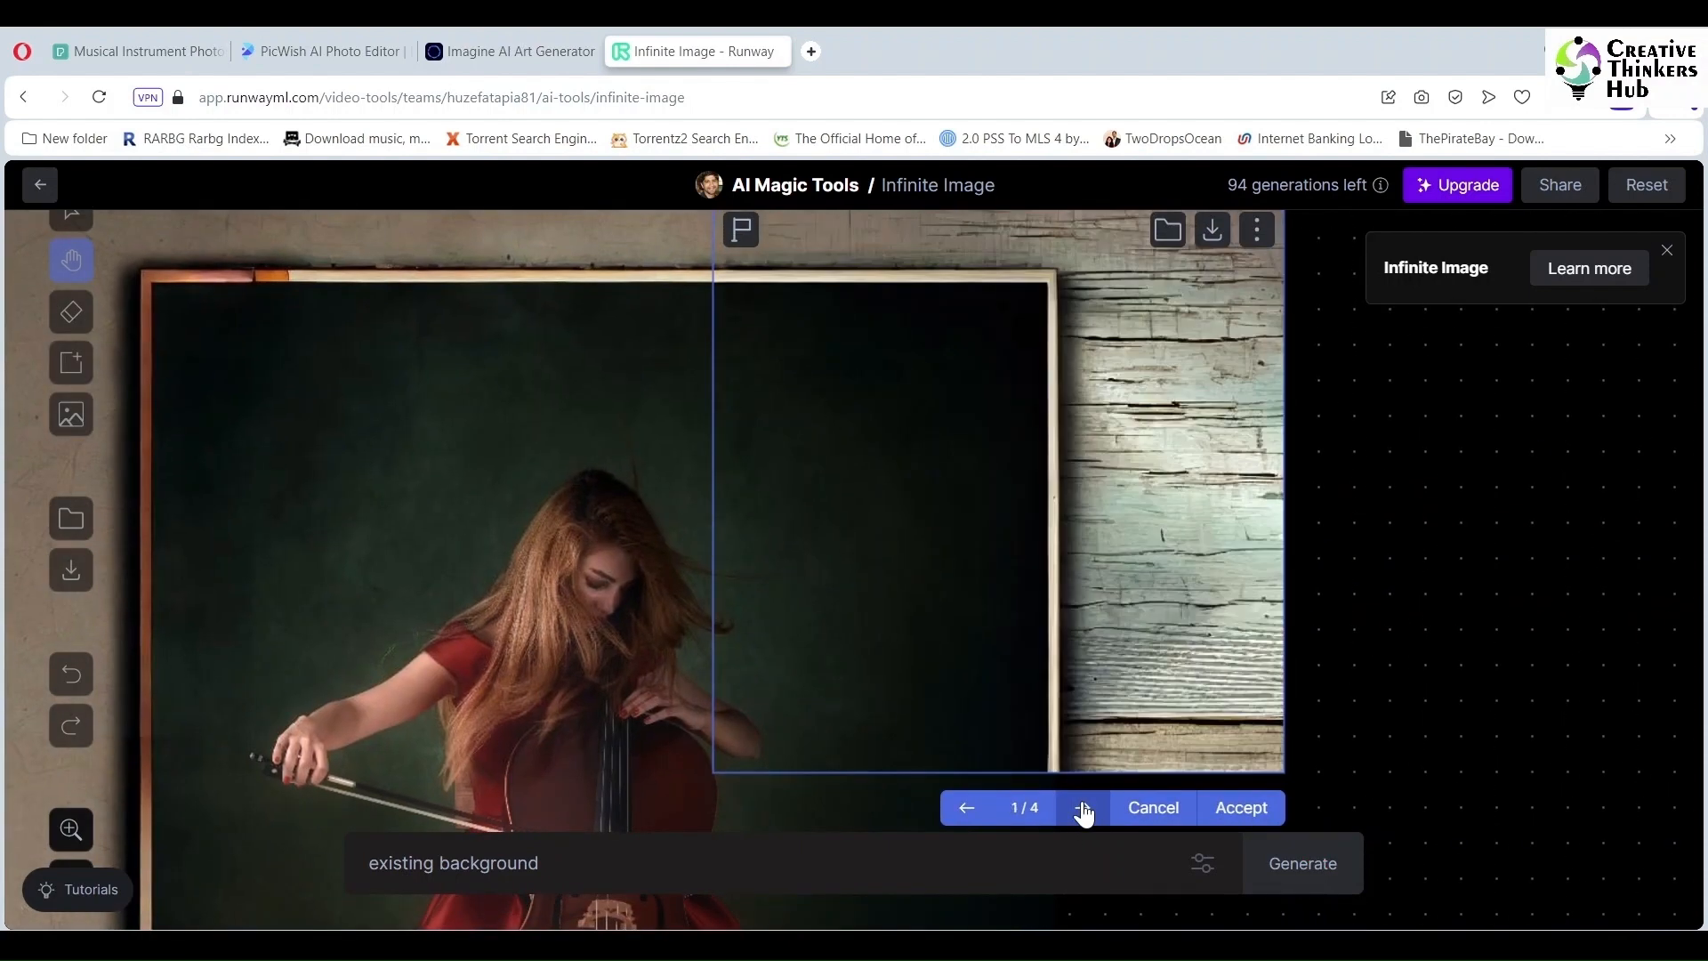
left_click(1240, 808)
Step: Pan the view up the image and over the cello's lower right area
mouse_move(1198, 947)
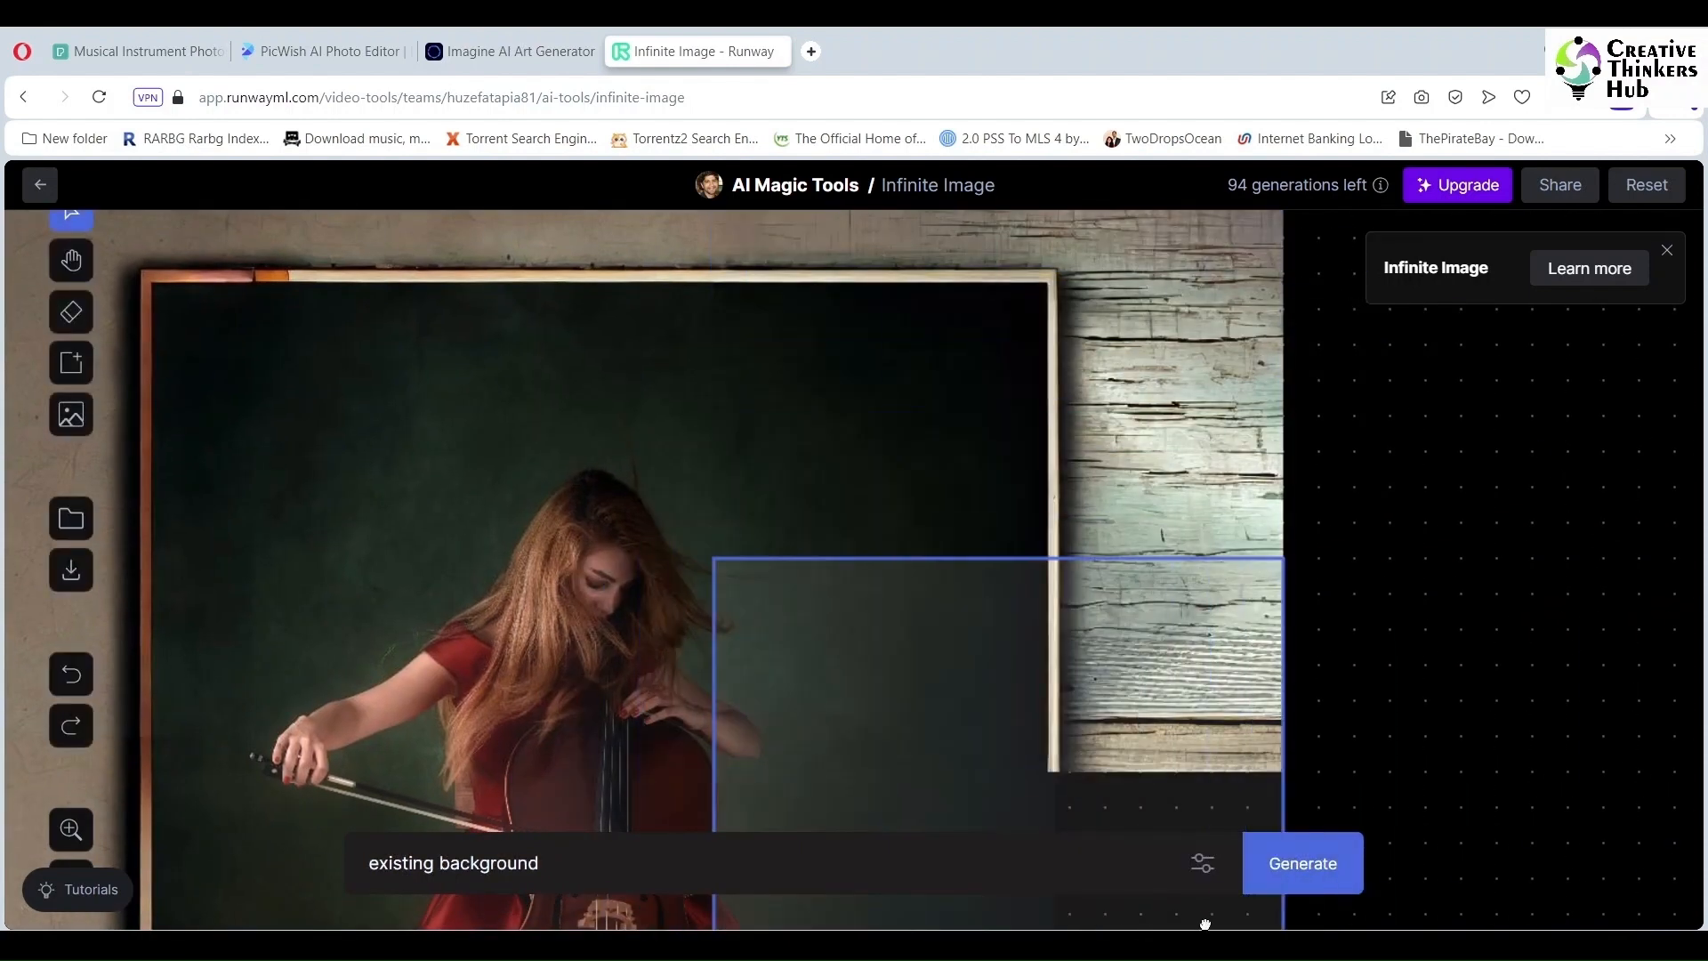
left_click(71, 260)
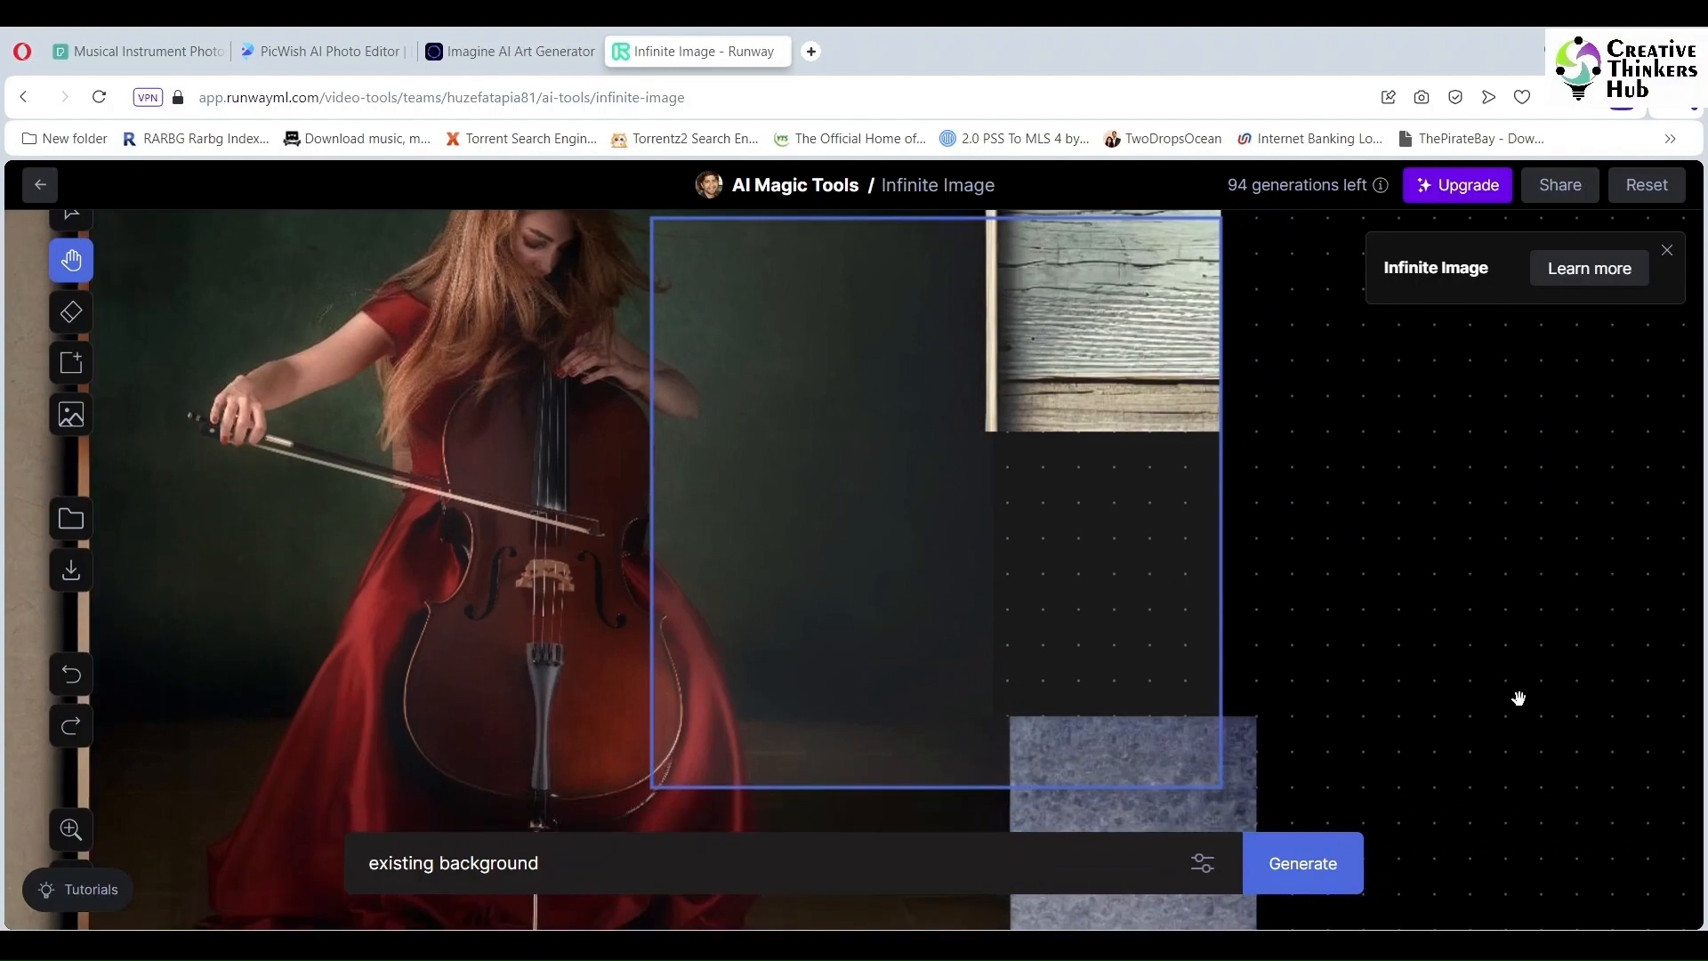
left_click_drag(1518, 697, 1525, 633)
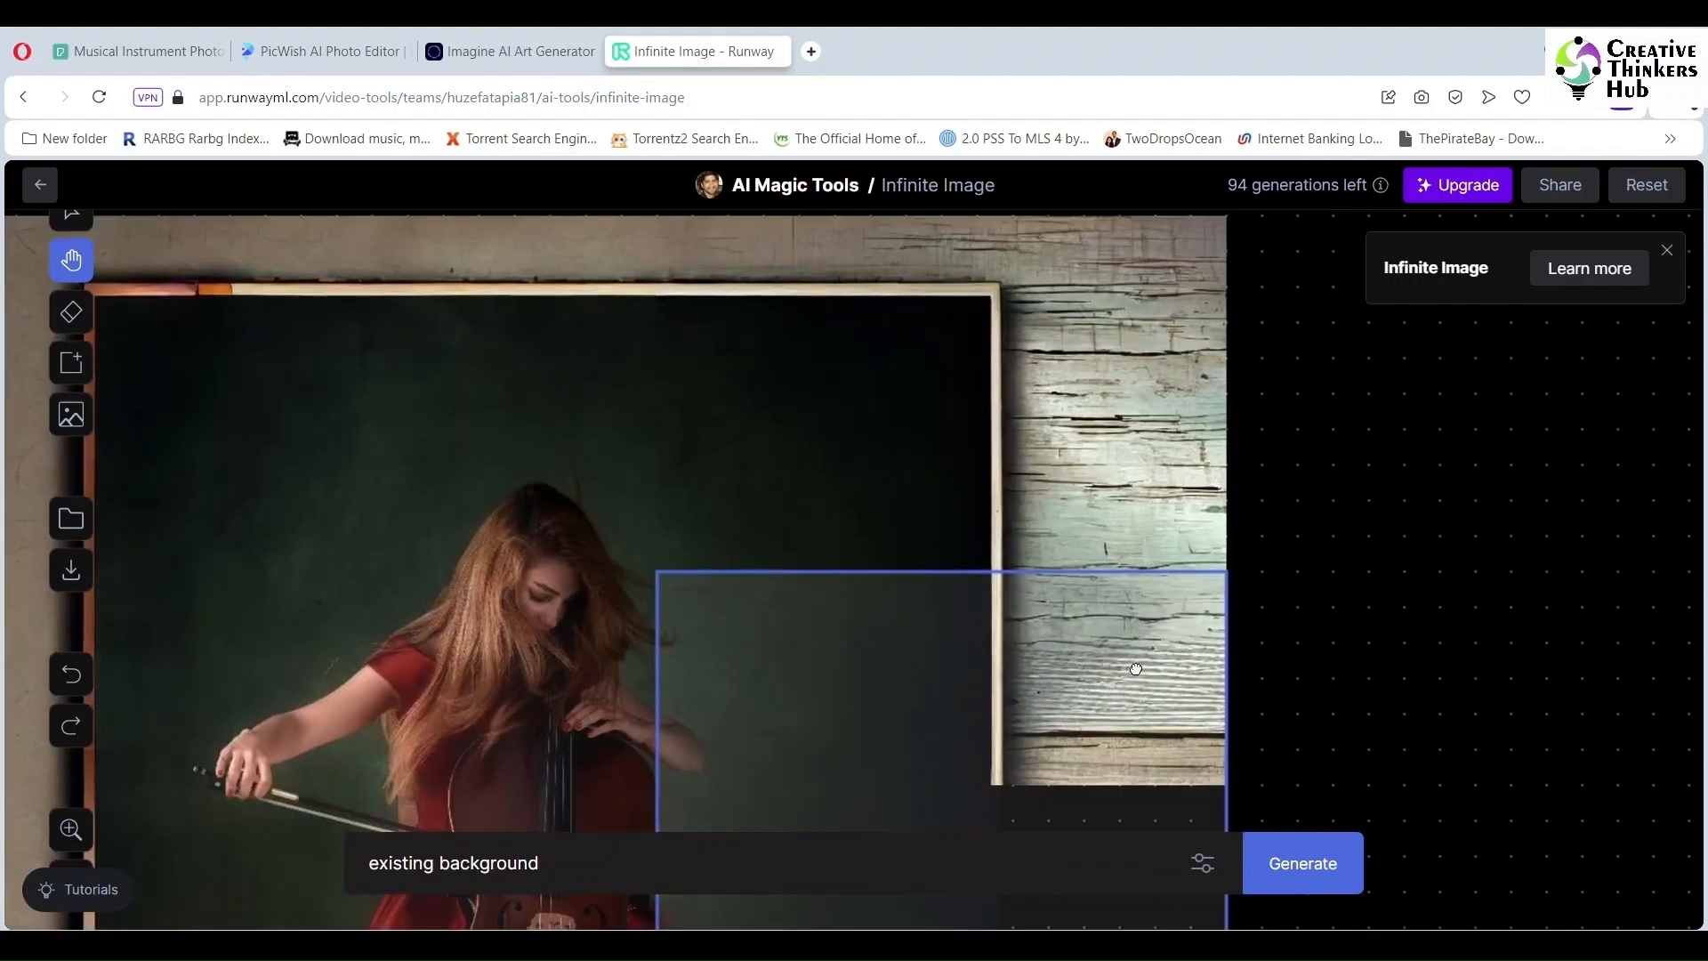
left_click_drag(1359, 535, 1257, 618)
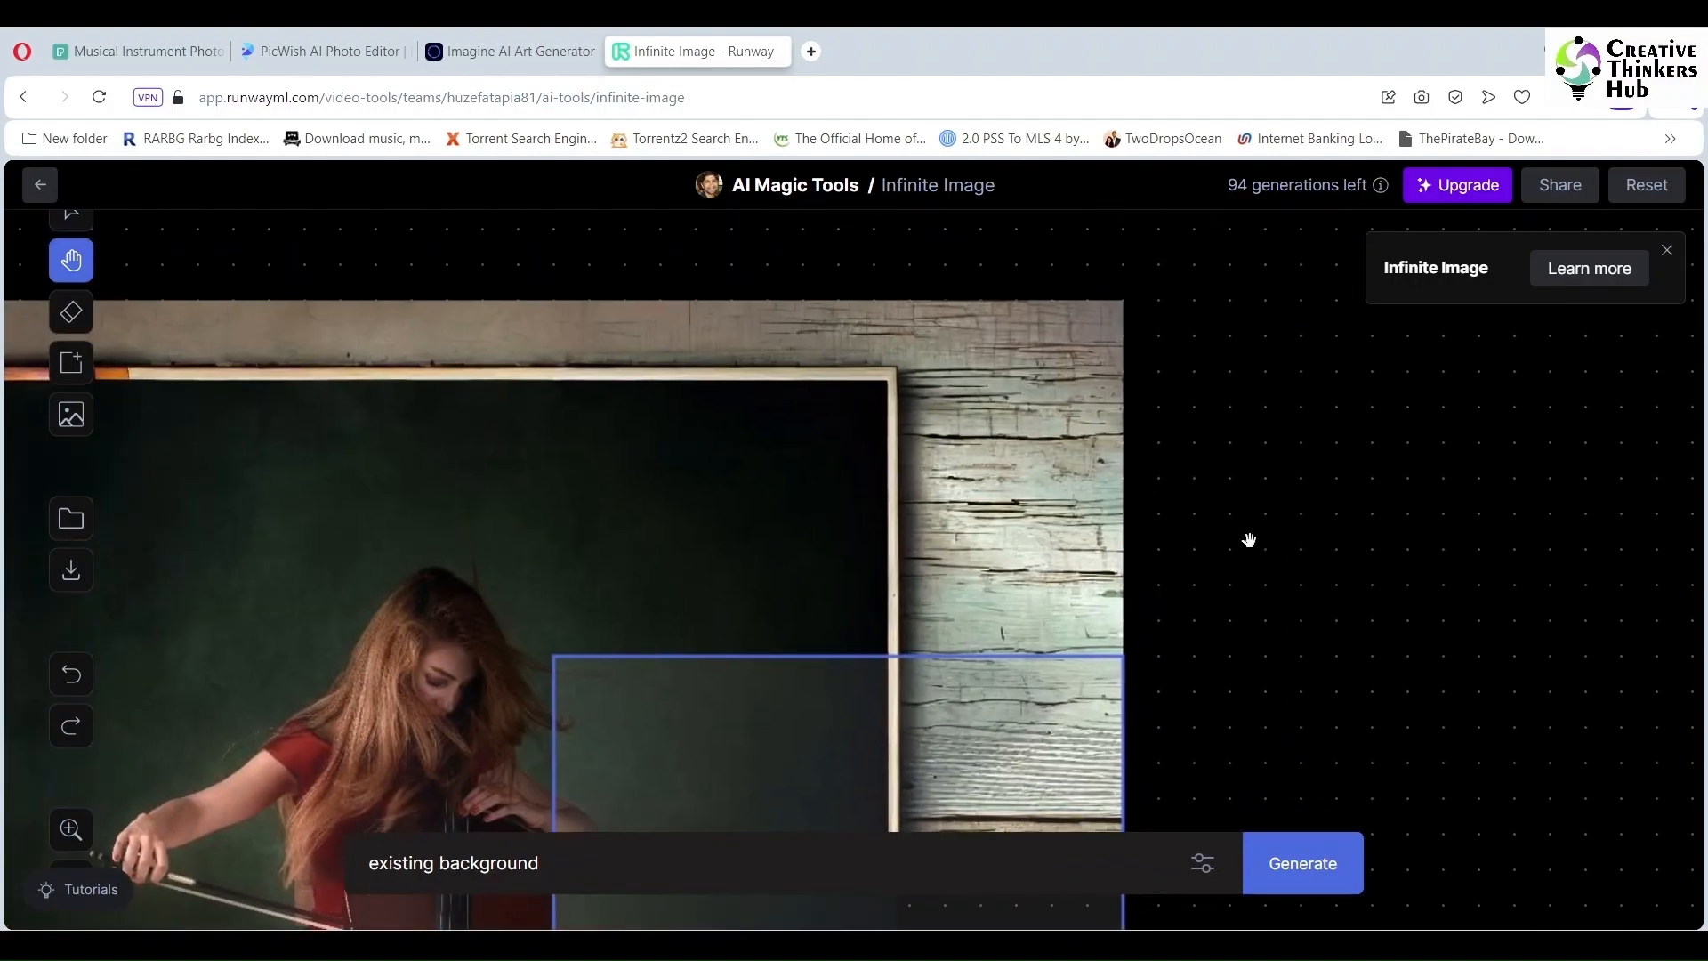
Step: Place a fill area right of the image and generate it
left_click(72, 365)
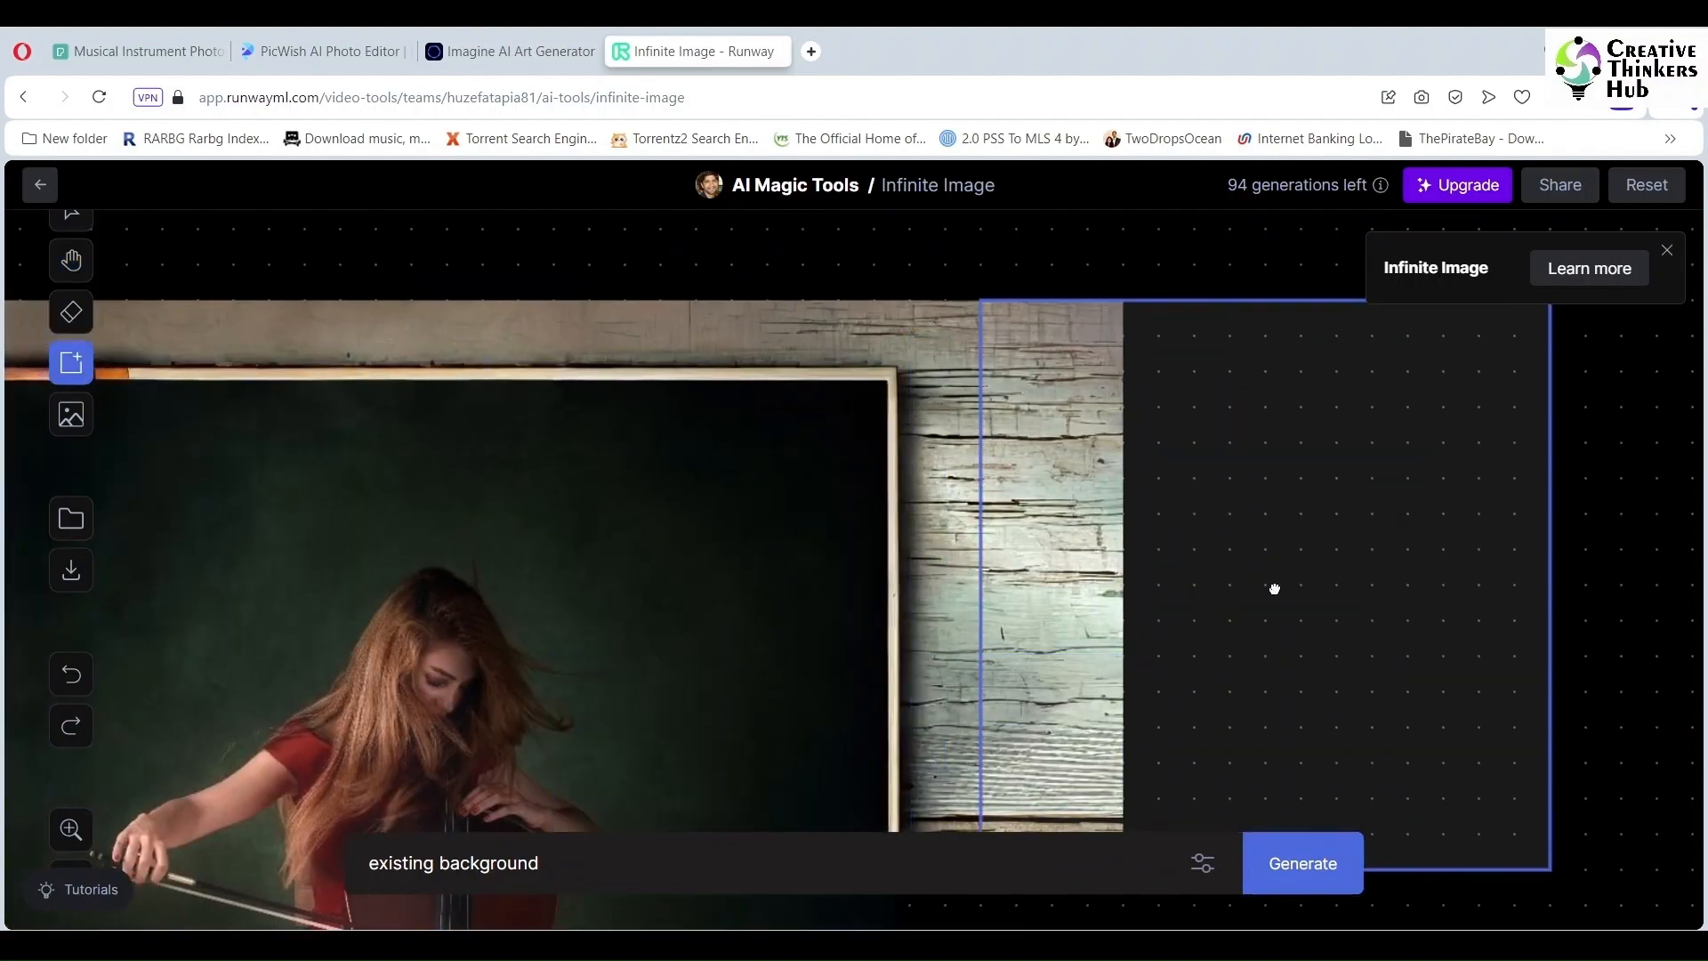
left_click(1273, 588)
left_click(1305, 867)
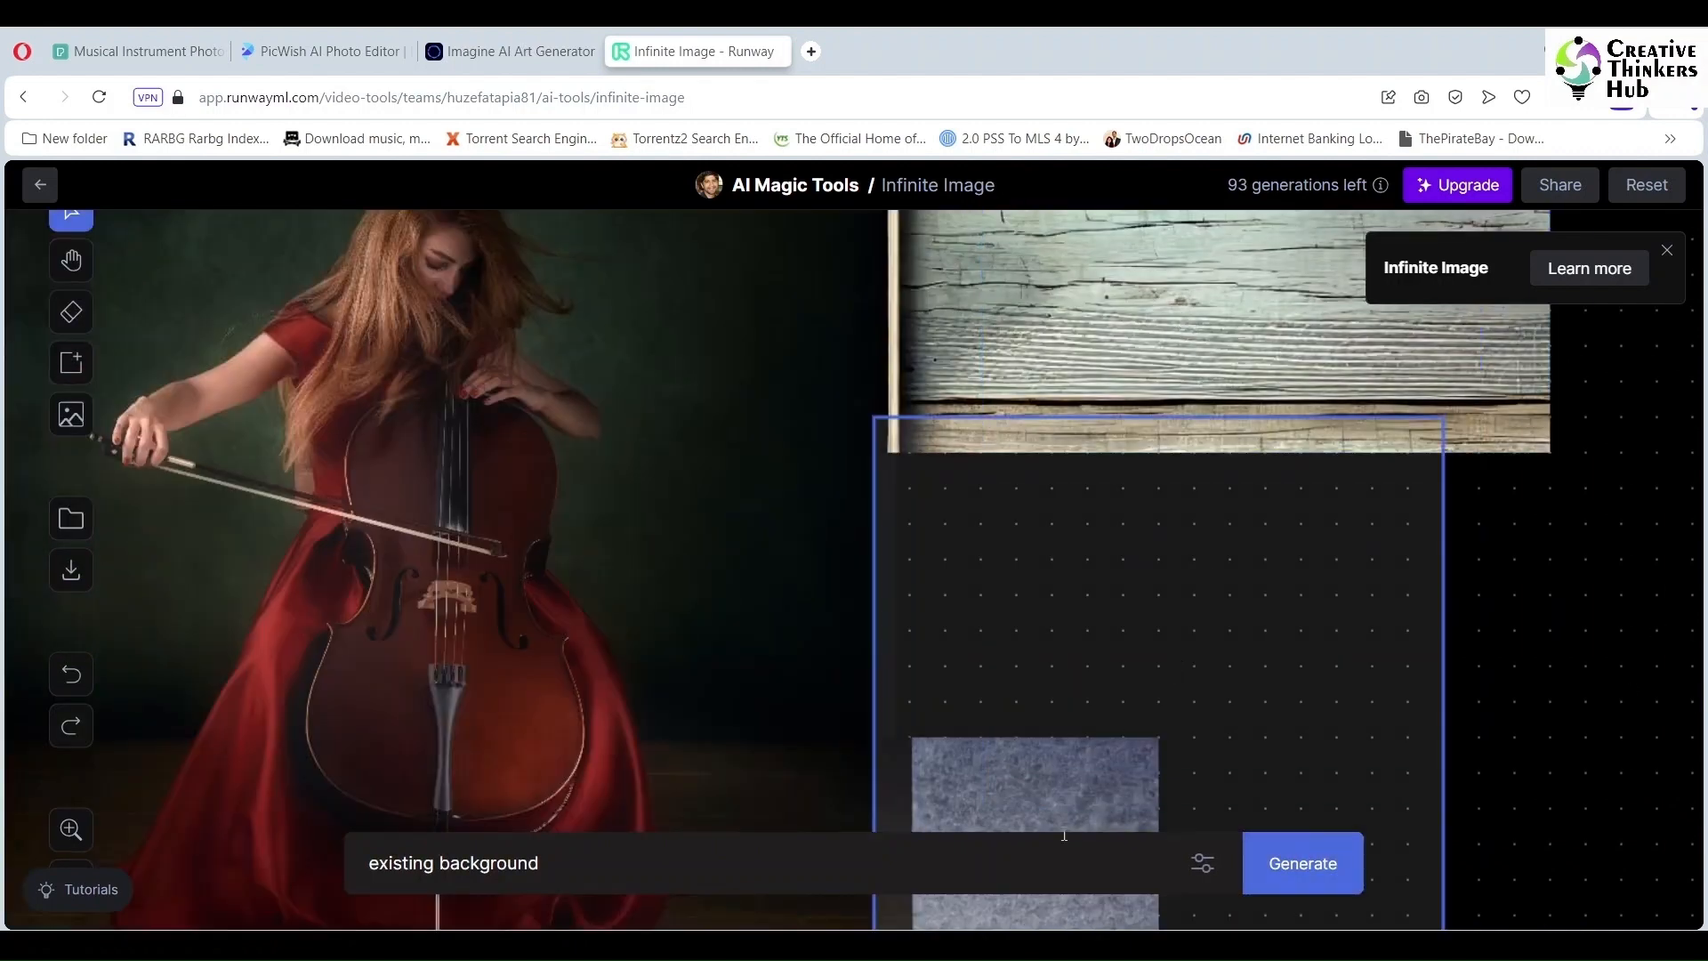
Step: Generate a fill below the wooden wall and accept a floor variant
left_click_drag(1092, 857, 991, 828)
left_click(1297, 865)
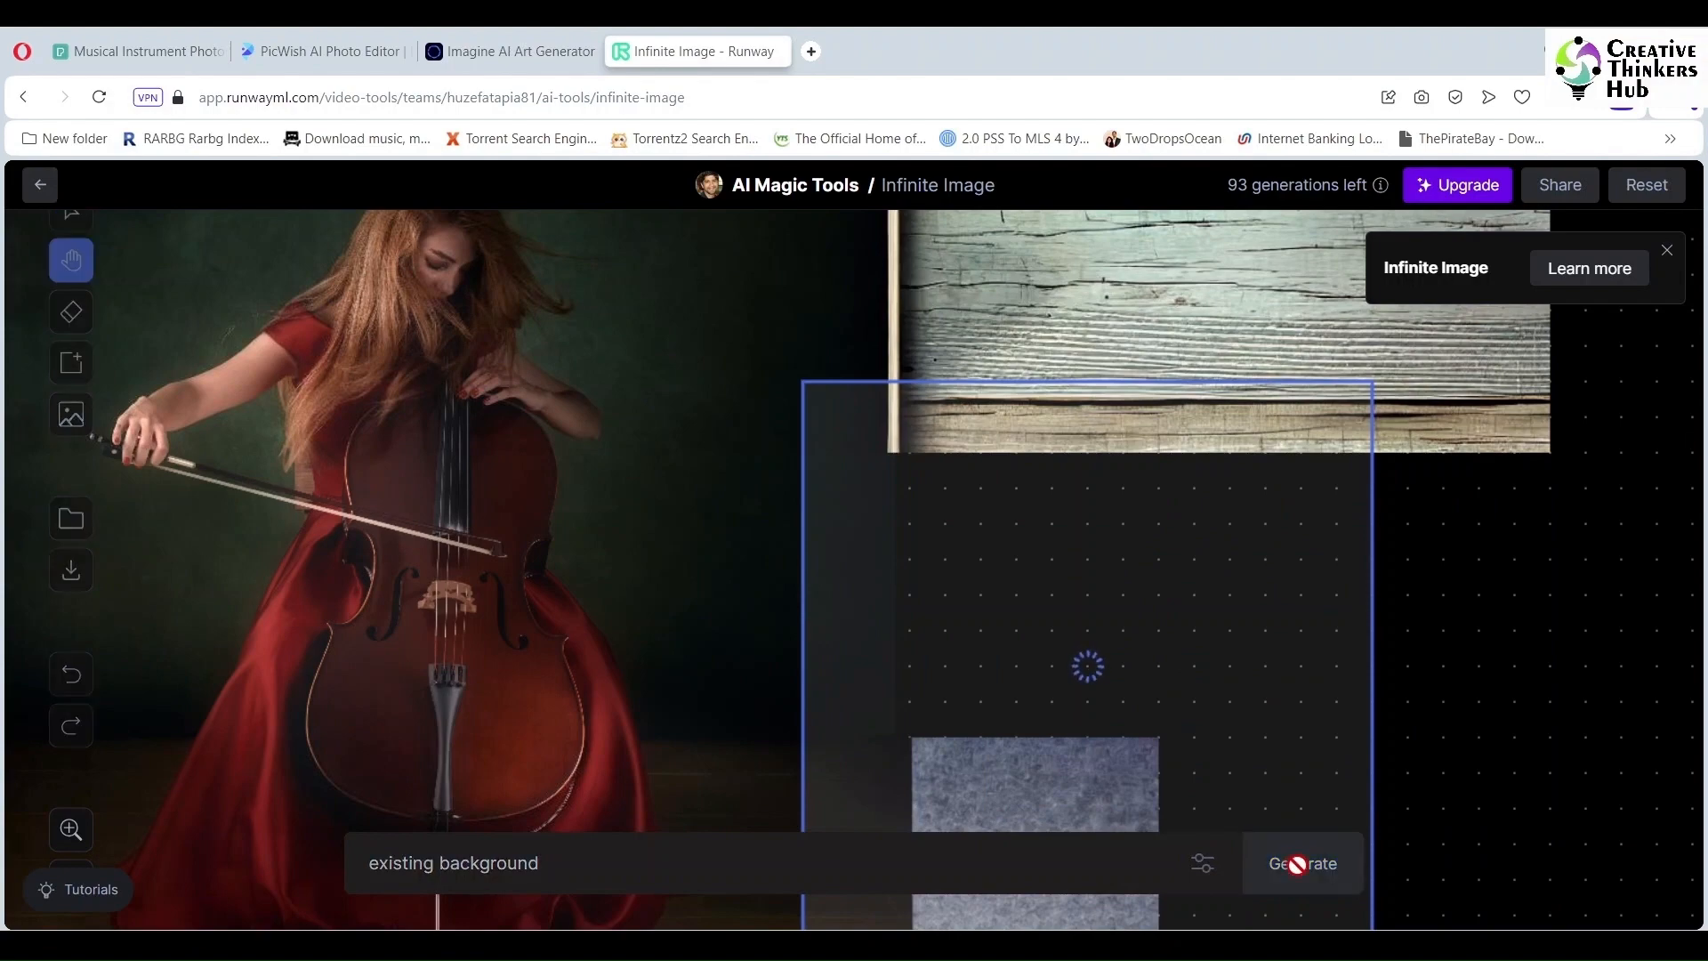
left_click_drag(1624, 717, 1593, 488)
left_click(1139, 753)
left_click(1140, 753)
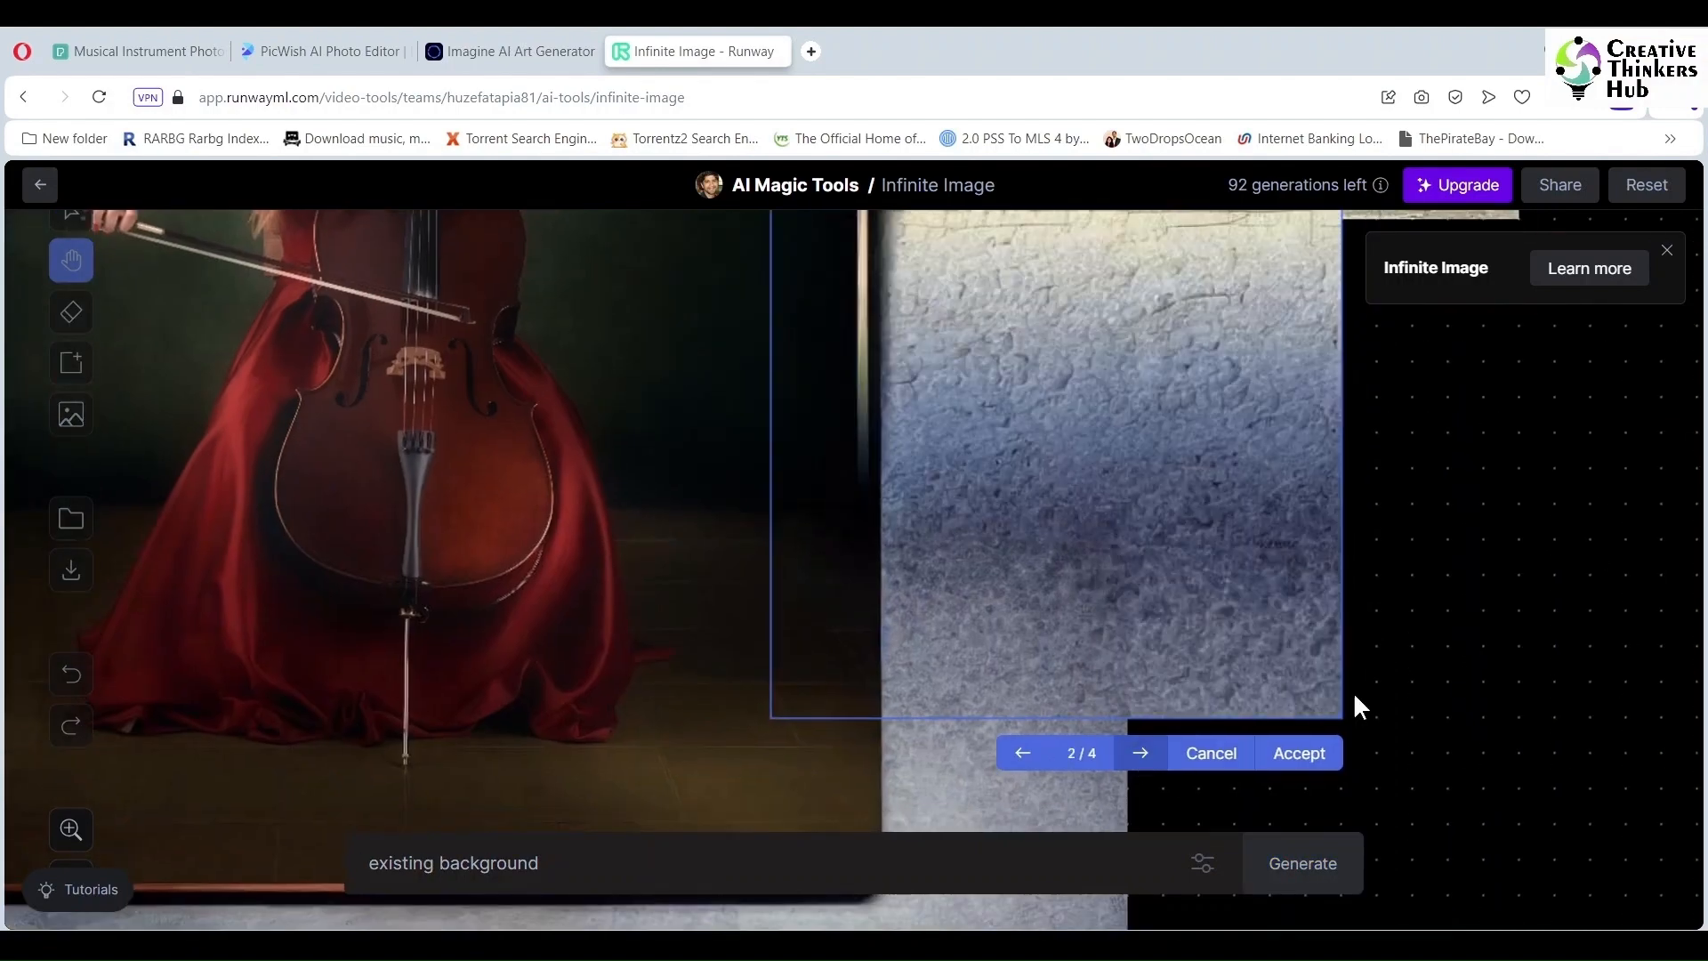
left_click_drag(1465, 642, 1475, 694)
left_click(1156, 809)
left_click(1155, 810)
left_click(1155, 809)
left_click(1309, 807)
Step: Generate the lower right area and accept the second variant
scroll(1522, 615, "down", 3)
scroll(1510, 657, "up", 4)
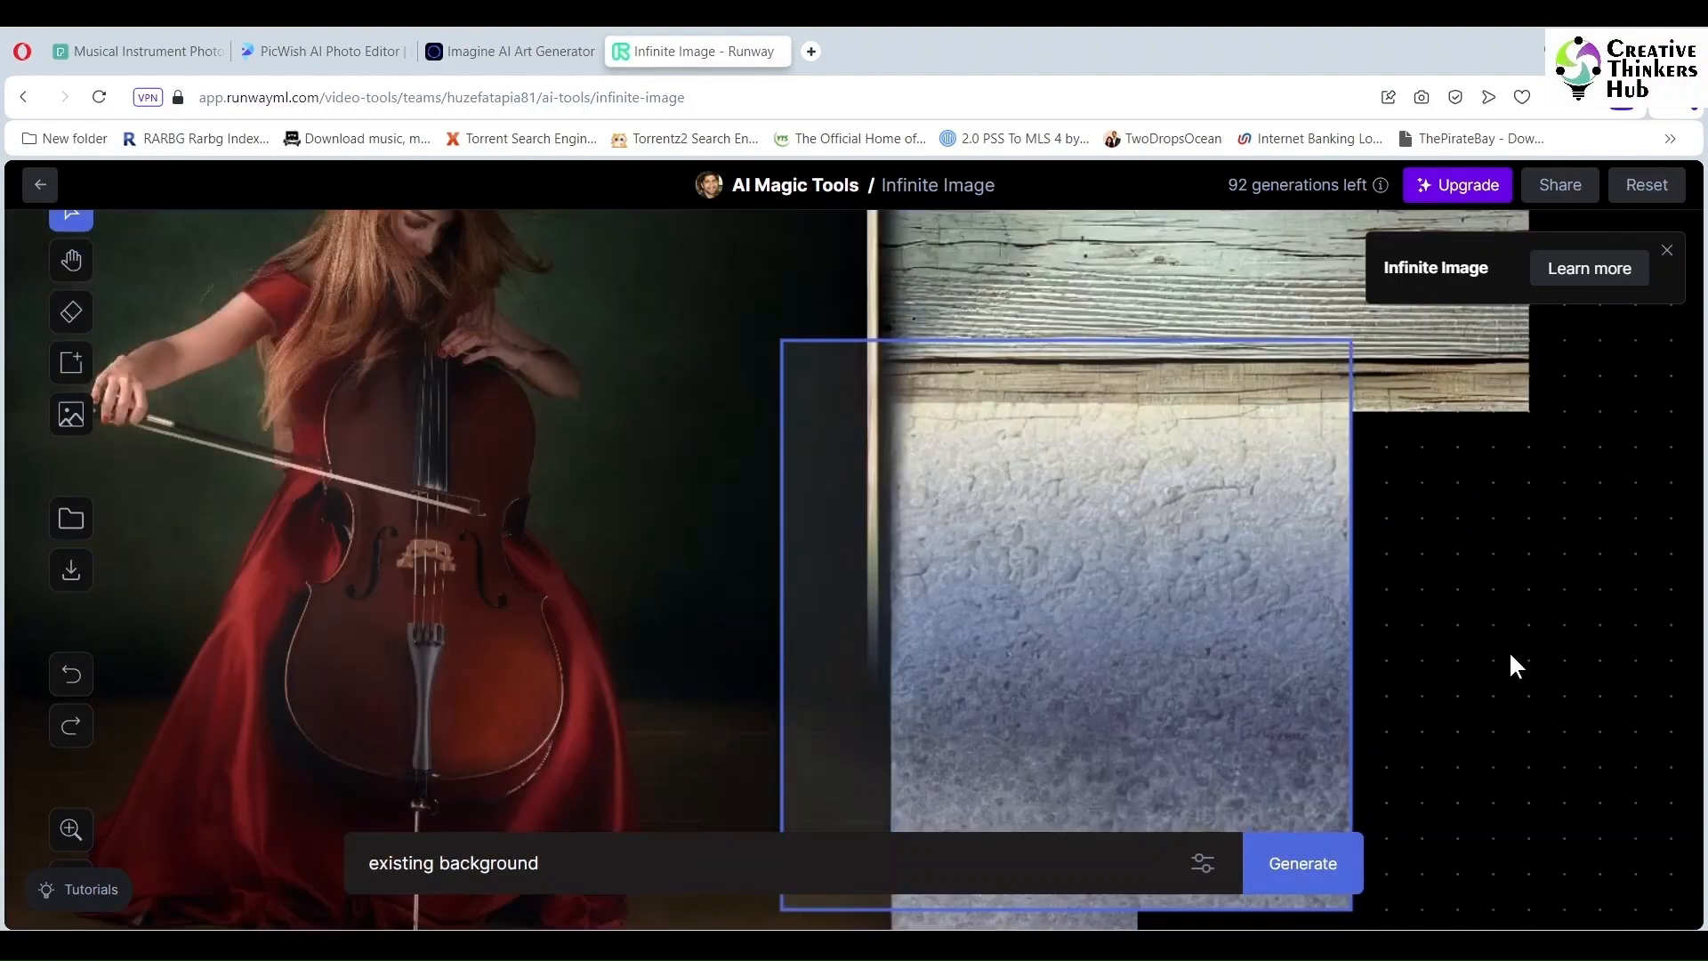
scroll(1509, 658, "down", 4)
left_click_drag(1117, 427, 1310, 570)
scroll(1311, 569, "up", 5)
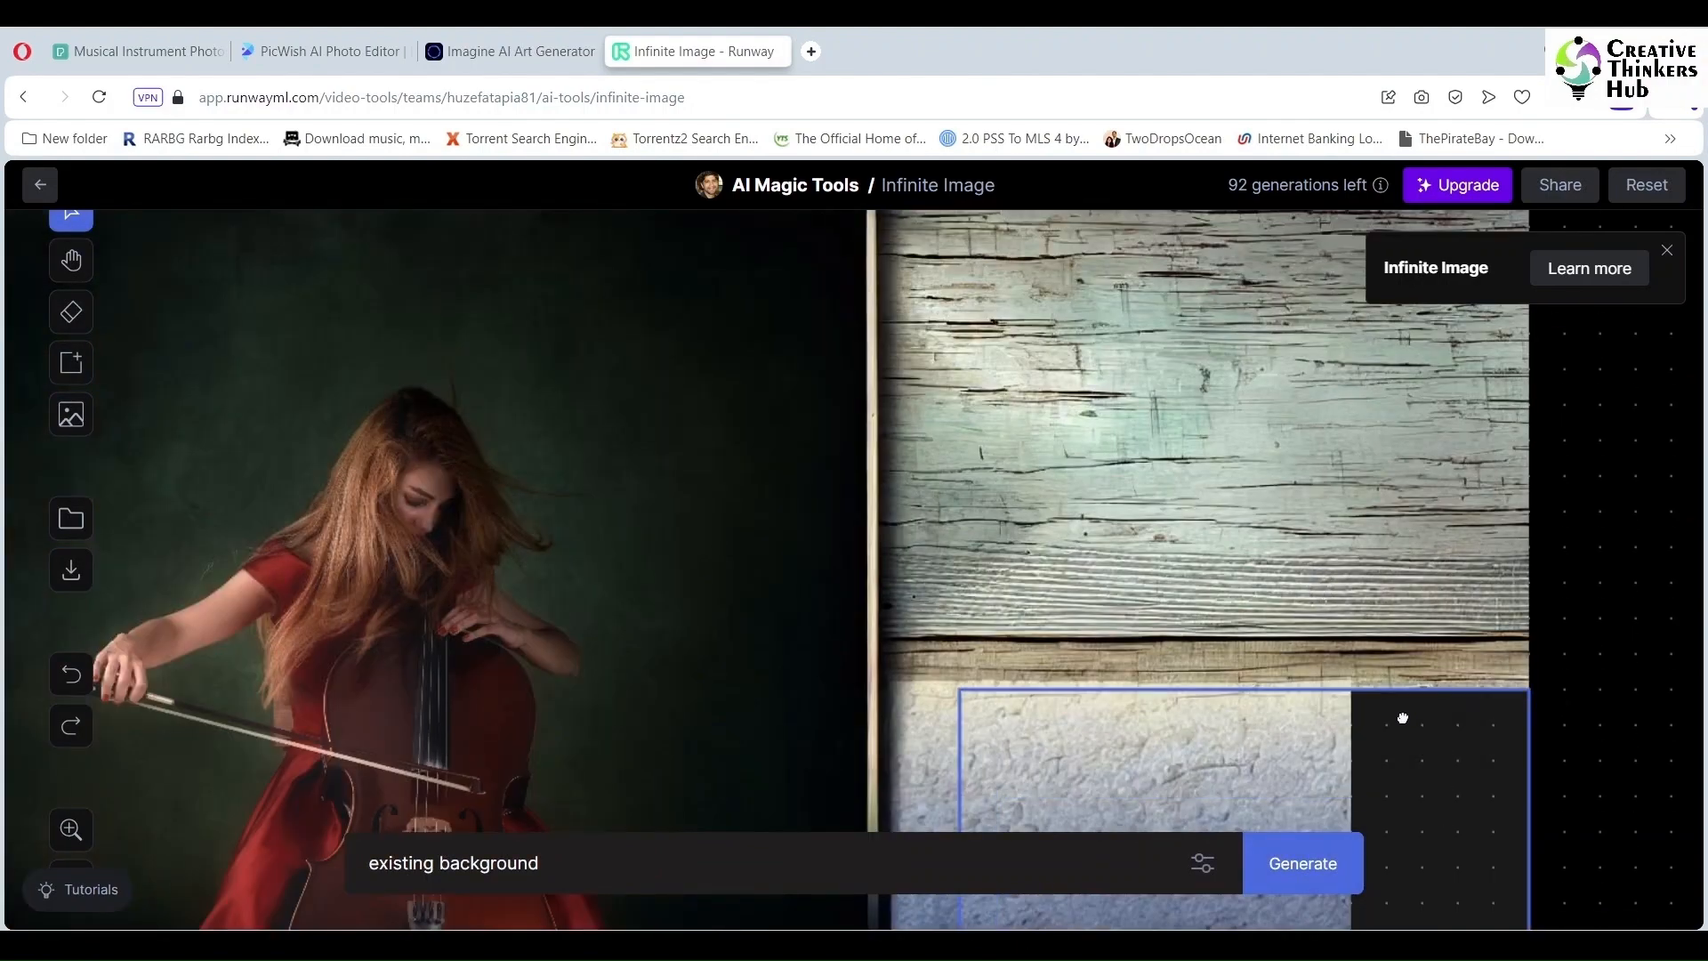
left_click(1302, 861)
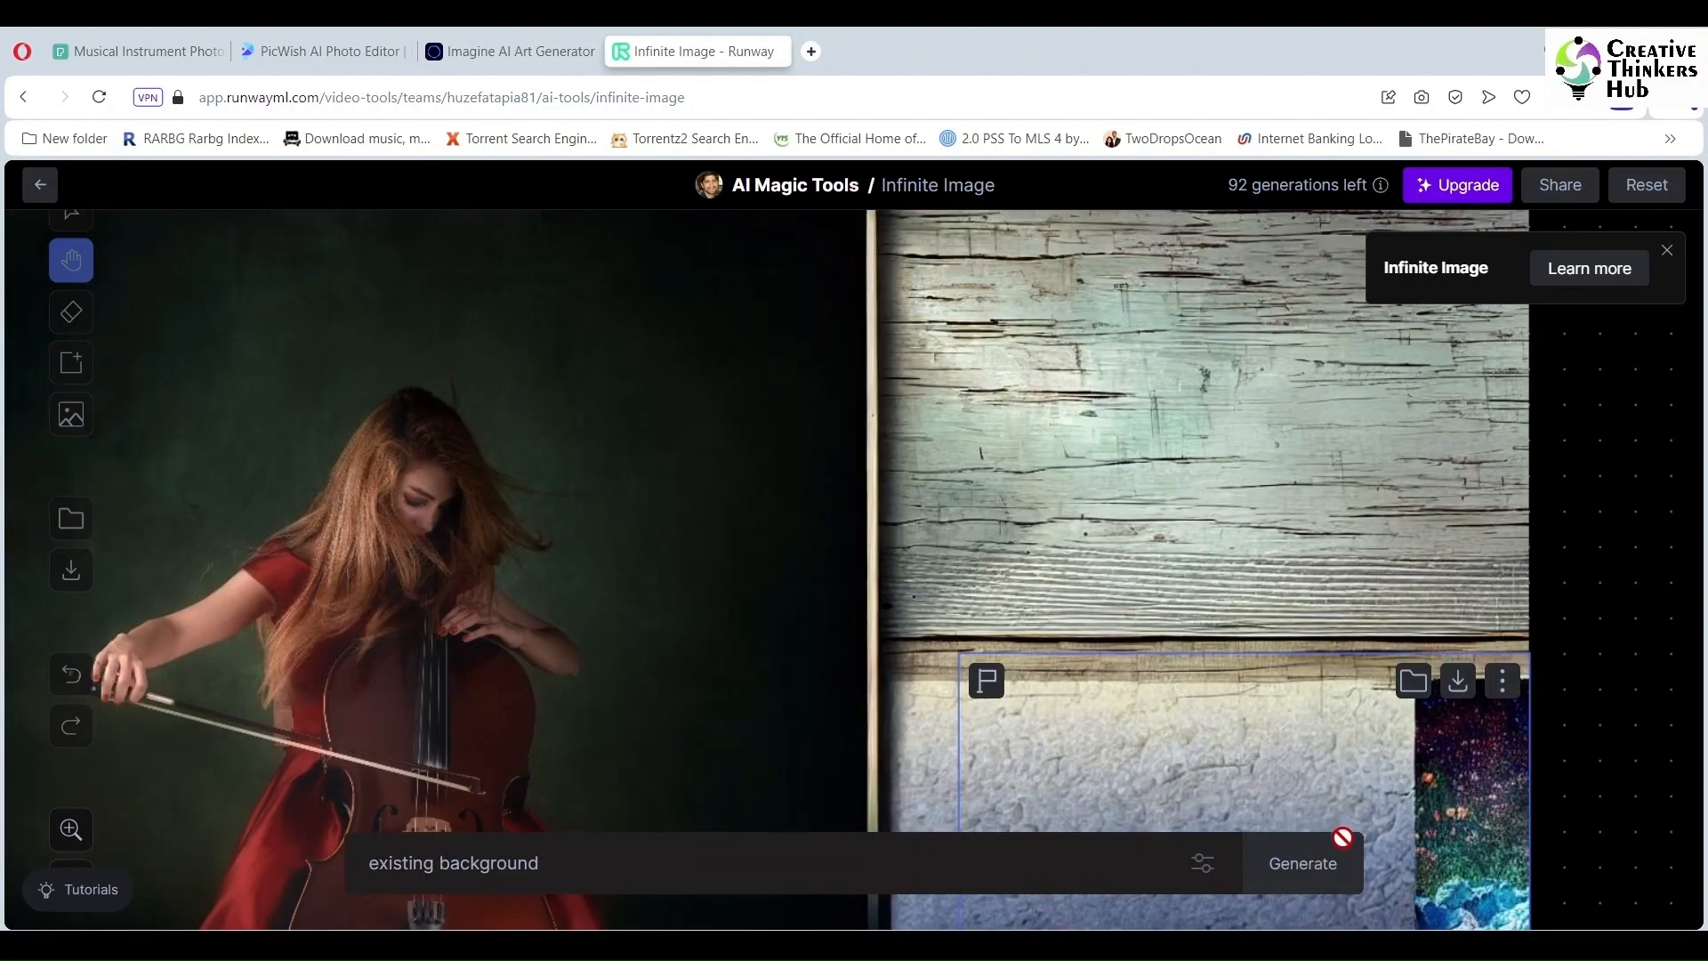
left_click_drag(1512, 756, 1457, 313)
left_click(1274, 816)
left_click(1431, 815)
Step: Fill the empty corner below with floor and accept it
scroll(1294, 529, "down", 3)
left_click_drag(1294, 529, 1243, 743)
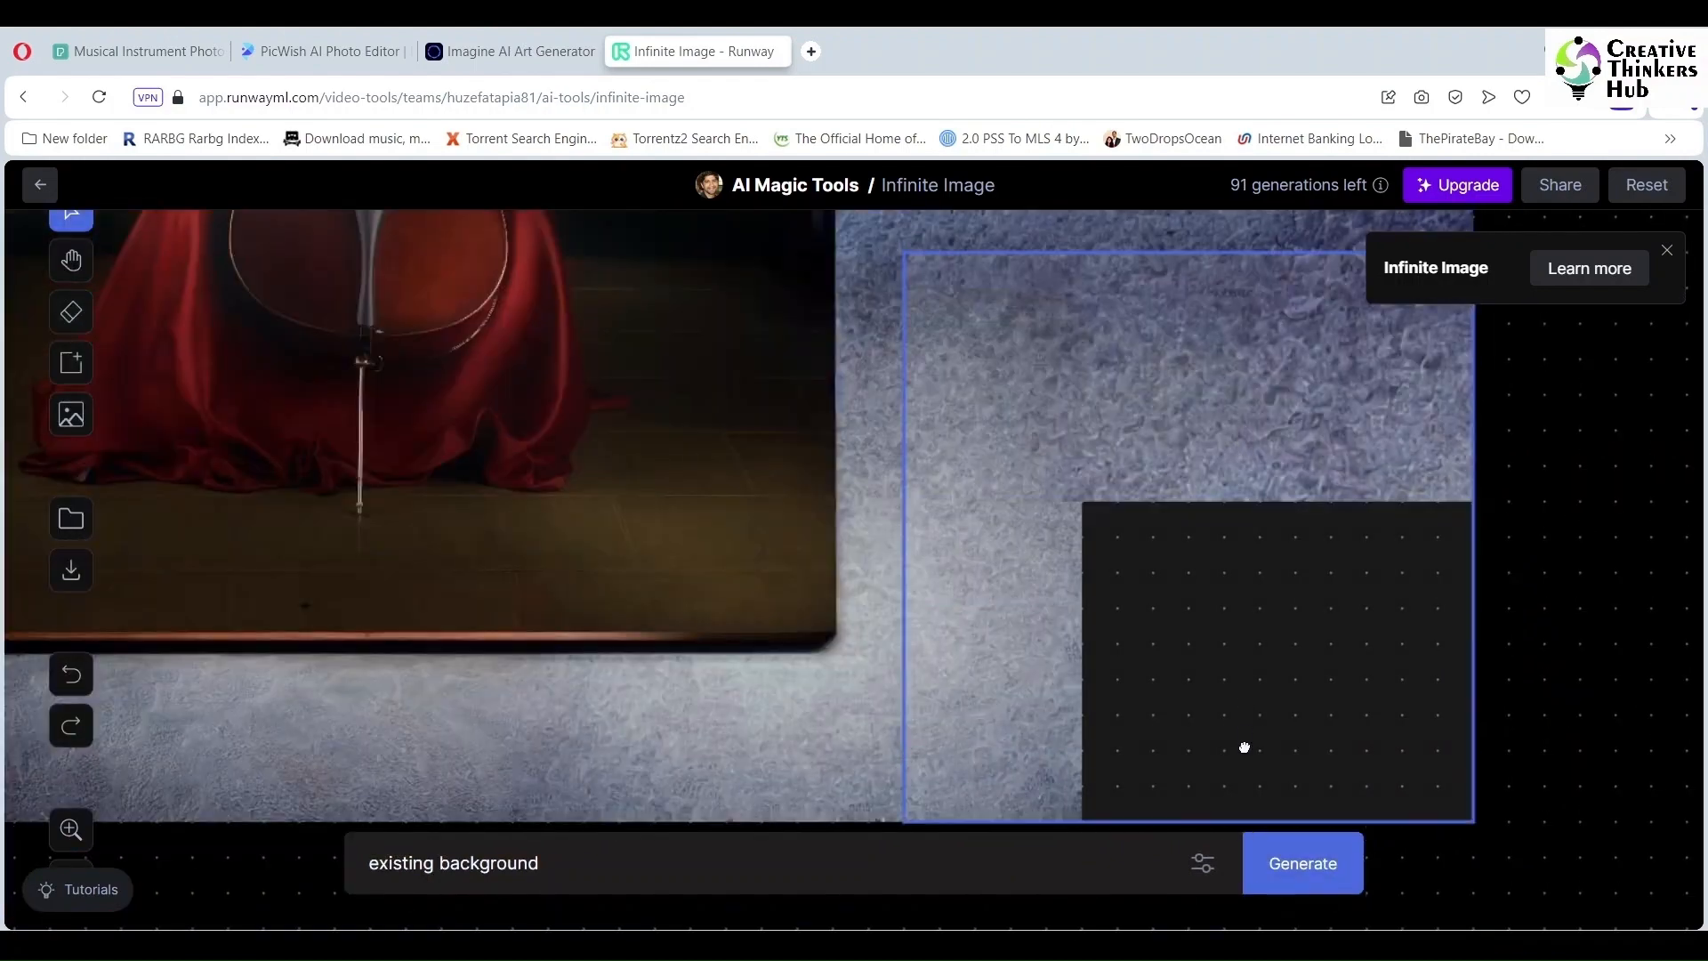
left_click(1293, 863)
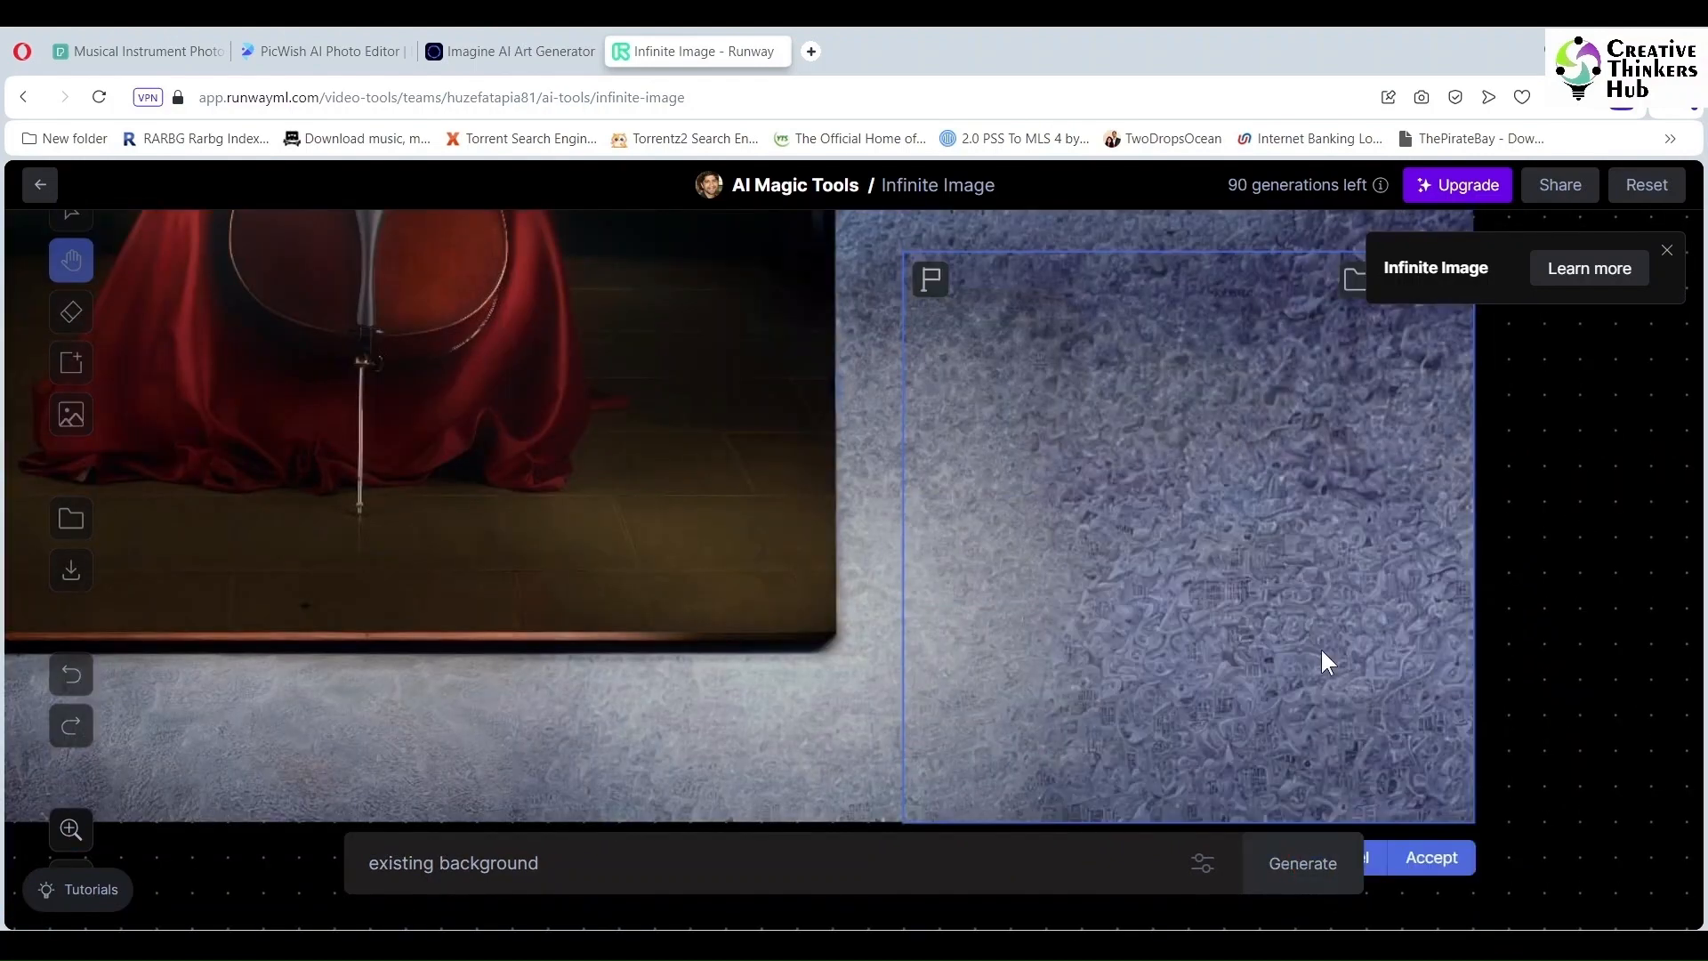
left_click(1432, 859)
scroll(1378, 680, "up", 8)
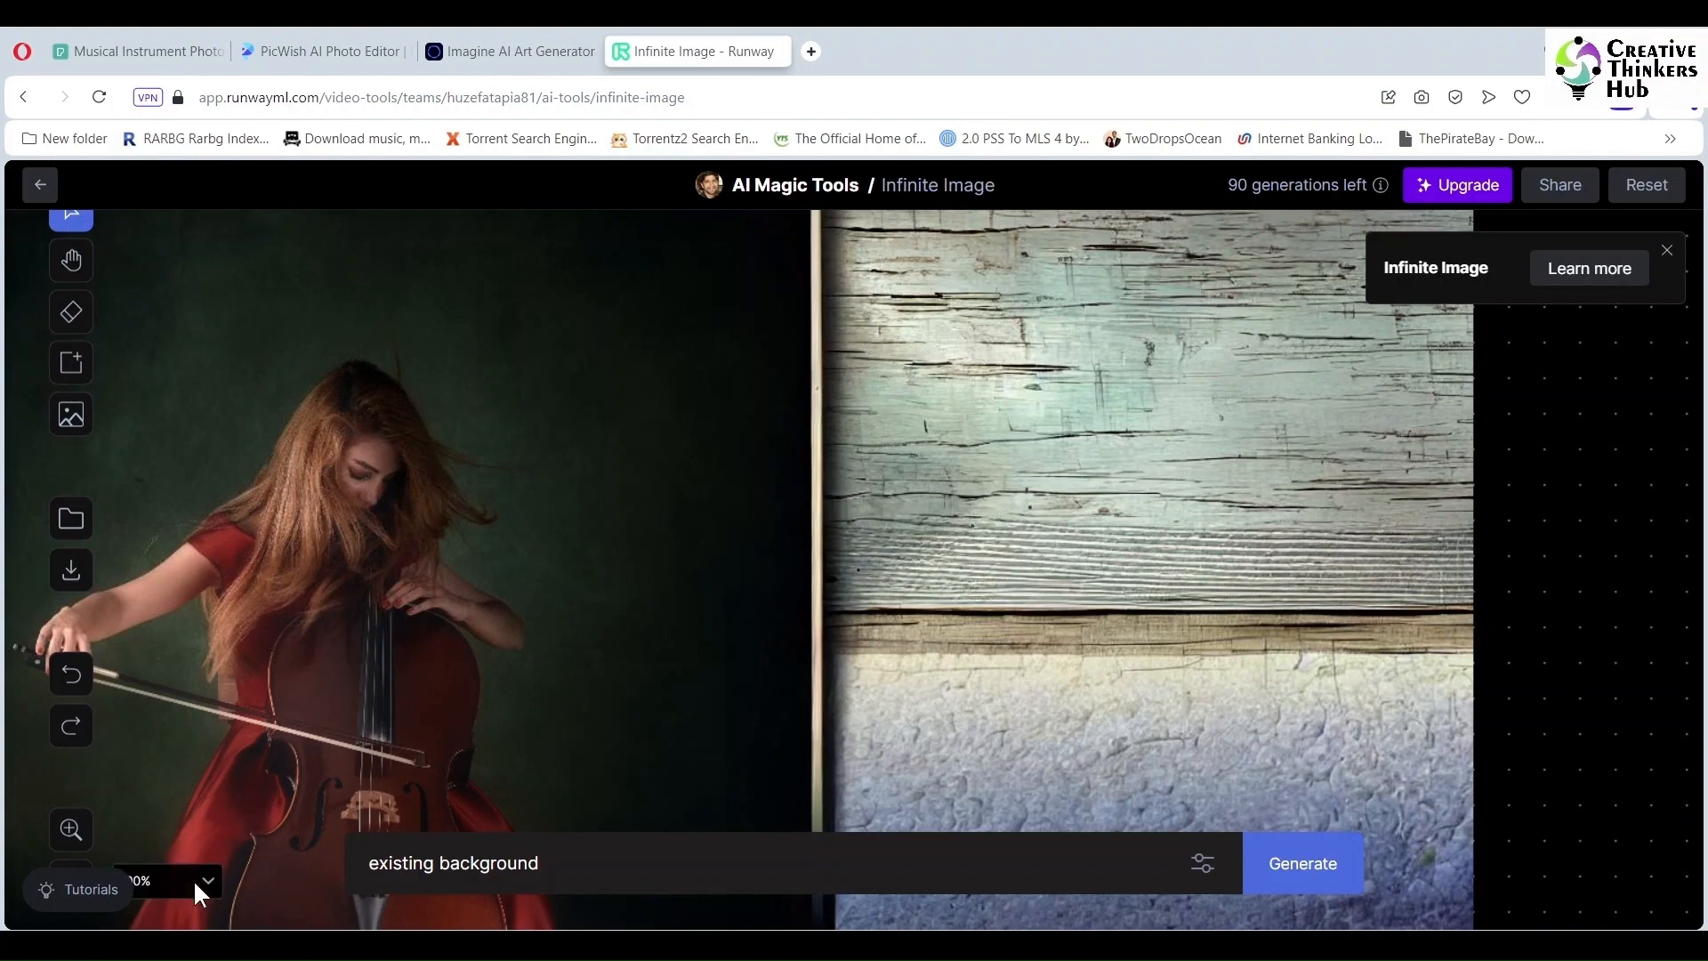
Step: Zoom out to fit the scene and accept a fill beyond the top right edge
left_click(194, 879)
left_click(187, 802)
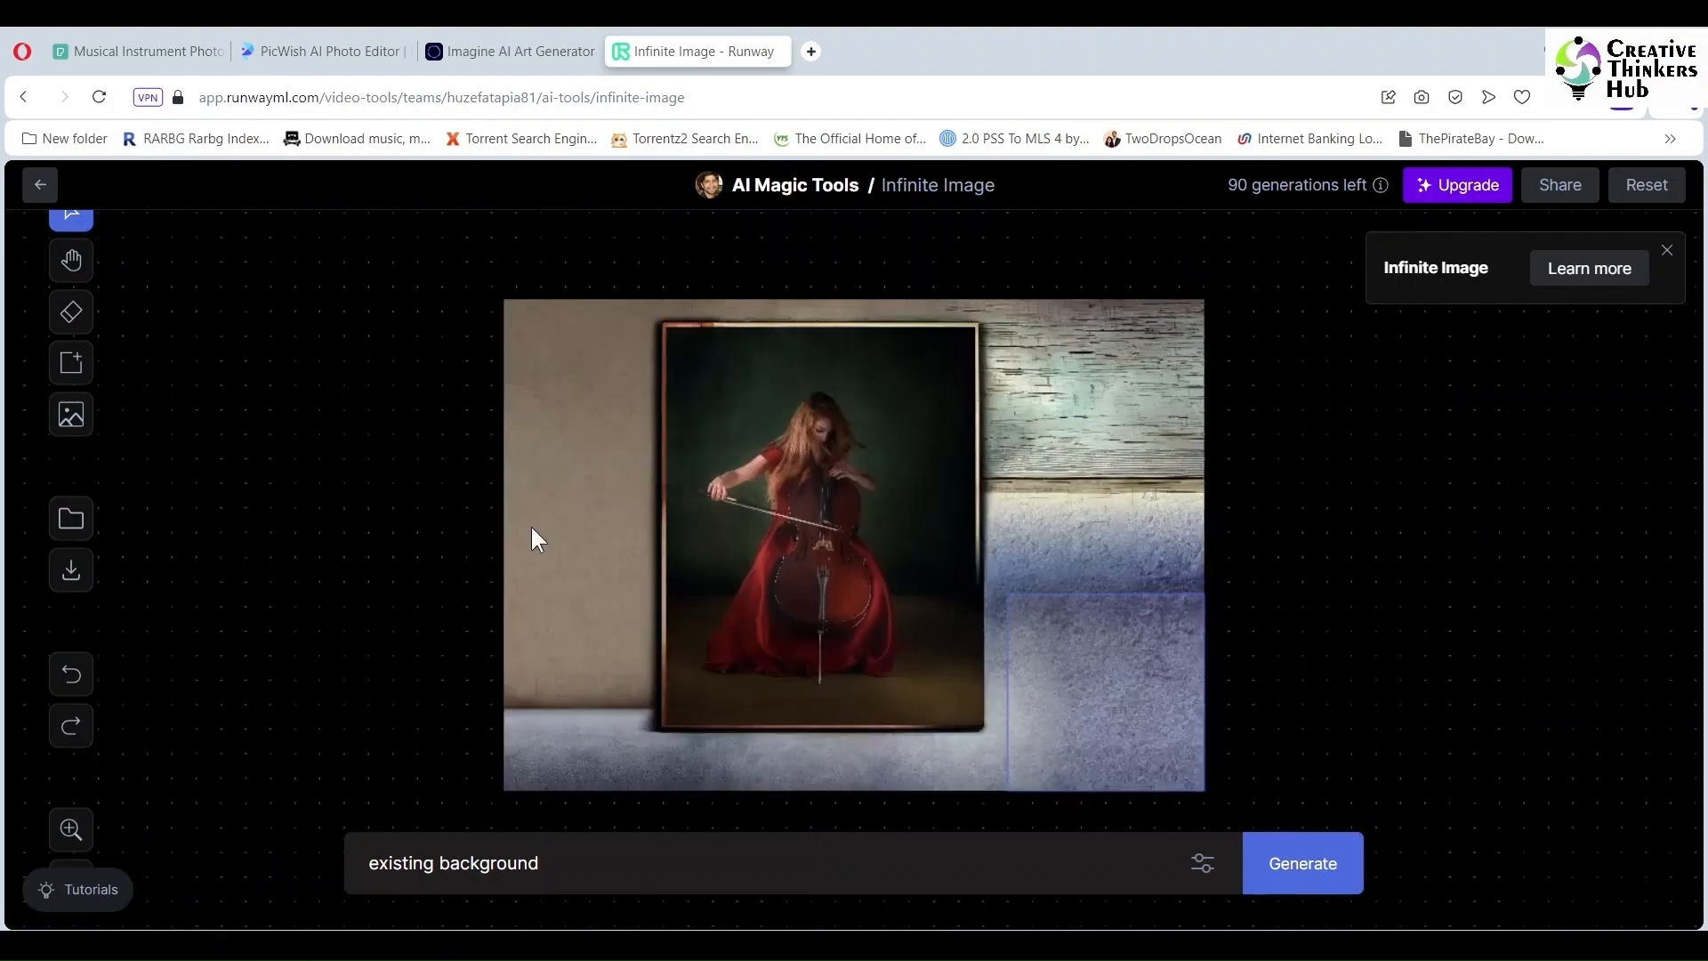
left_click_drag(1133, 715, 1183, 427)
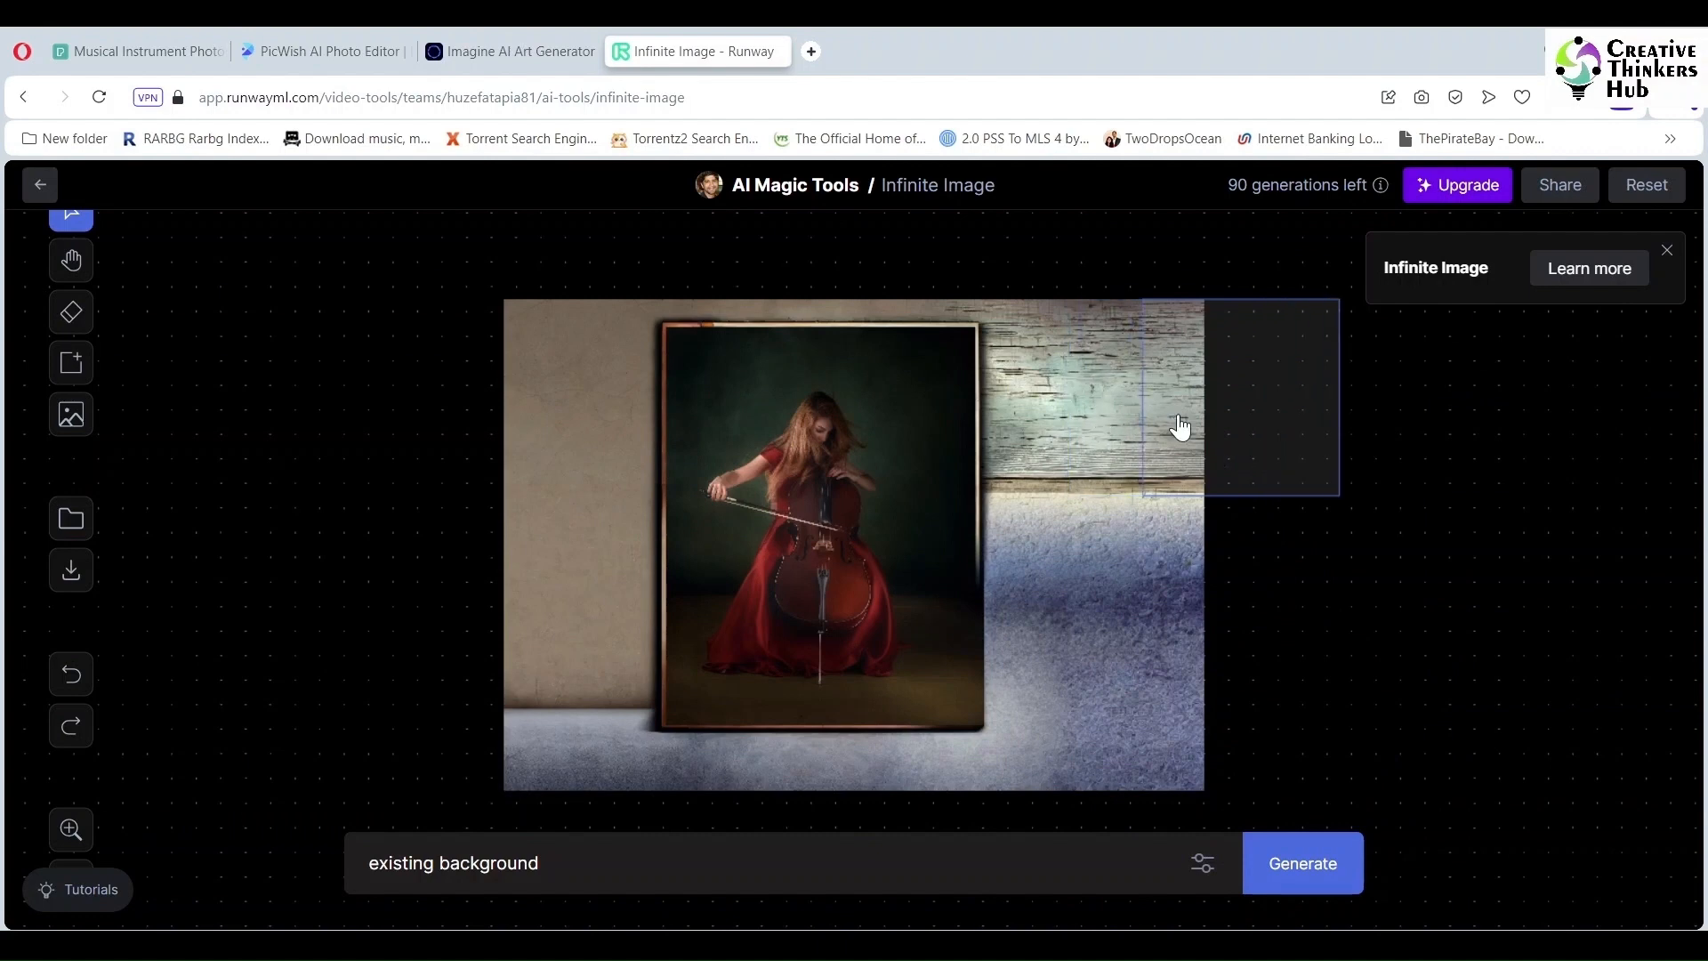
left_click(1295, 864)
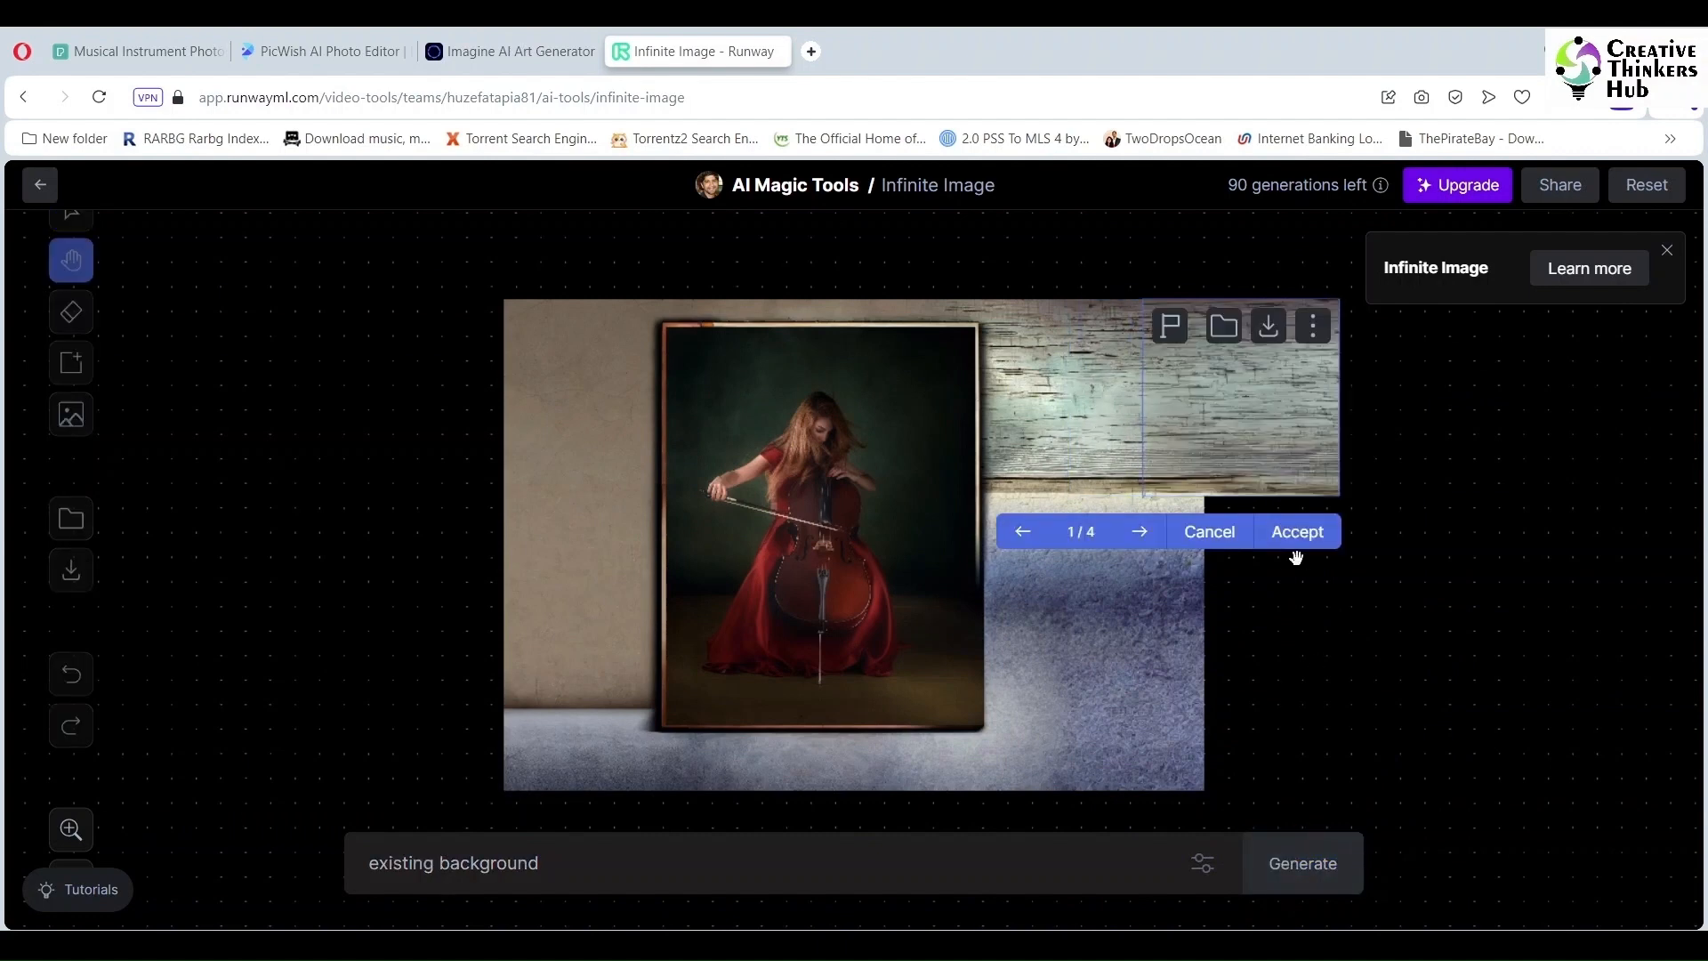
left_click(1296, 538)
Step: Generate and accept fills for the remaining empty right and upper right areas
left_click(1299, 864)
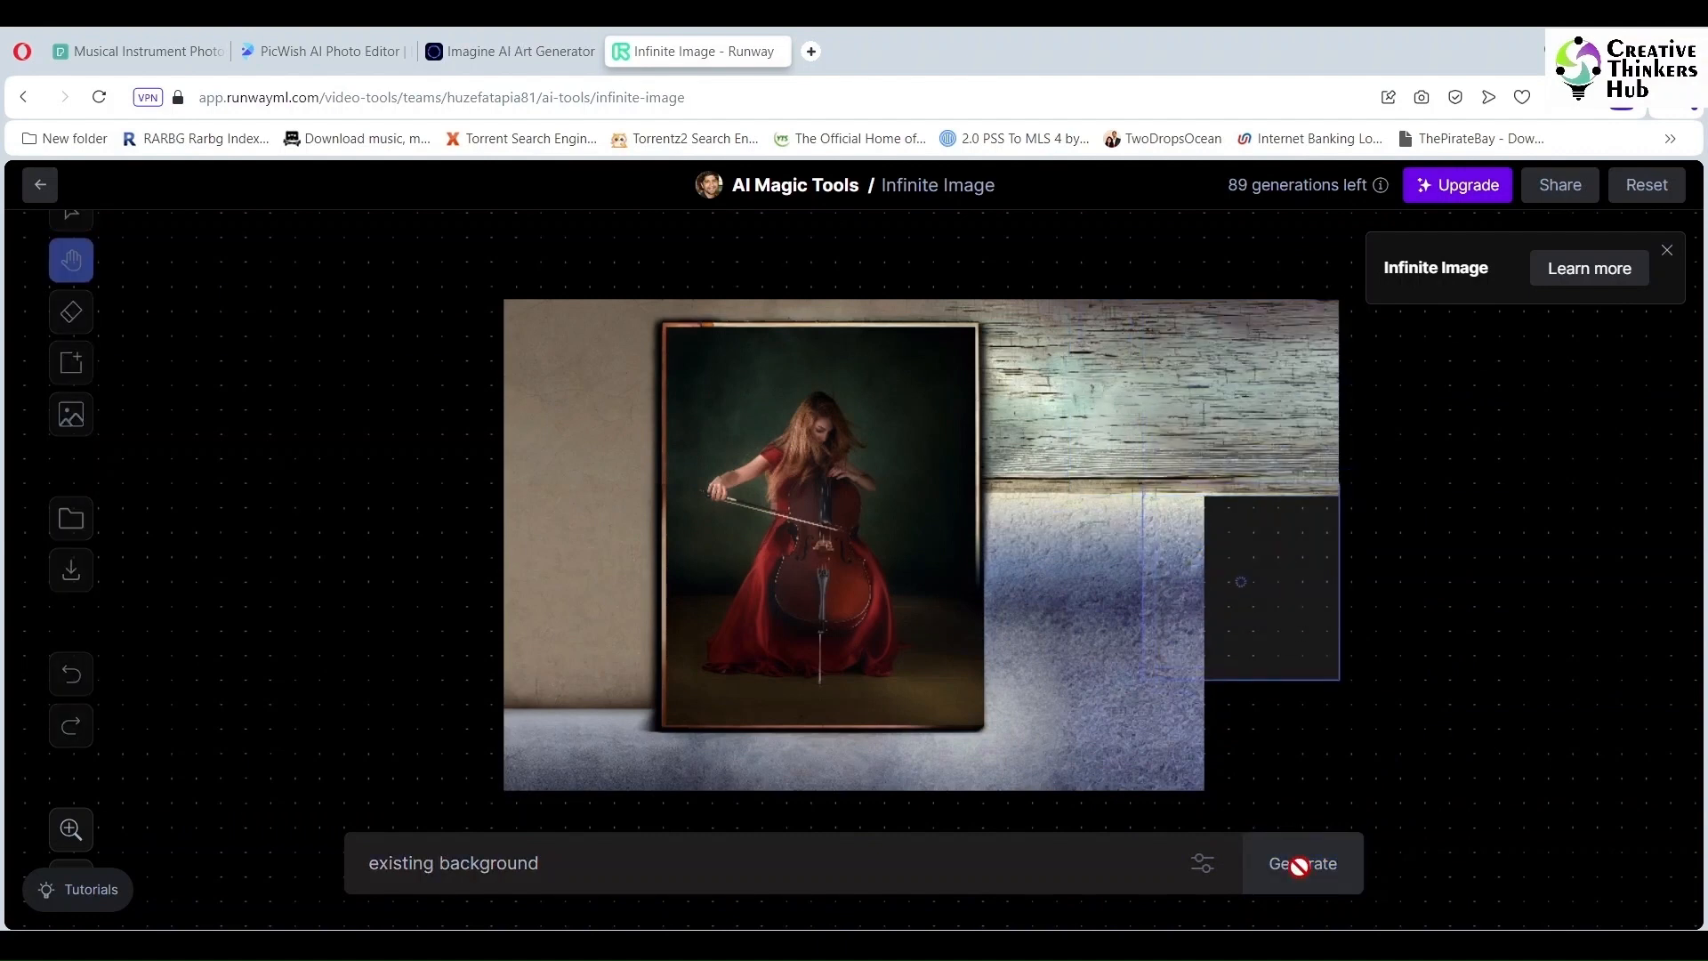
left_click(1292, 717)
left_click(1304, 865)
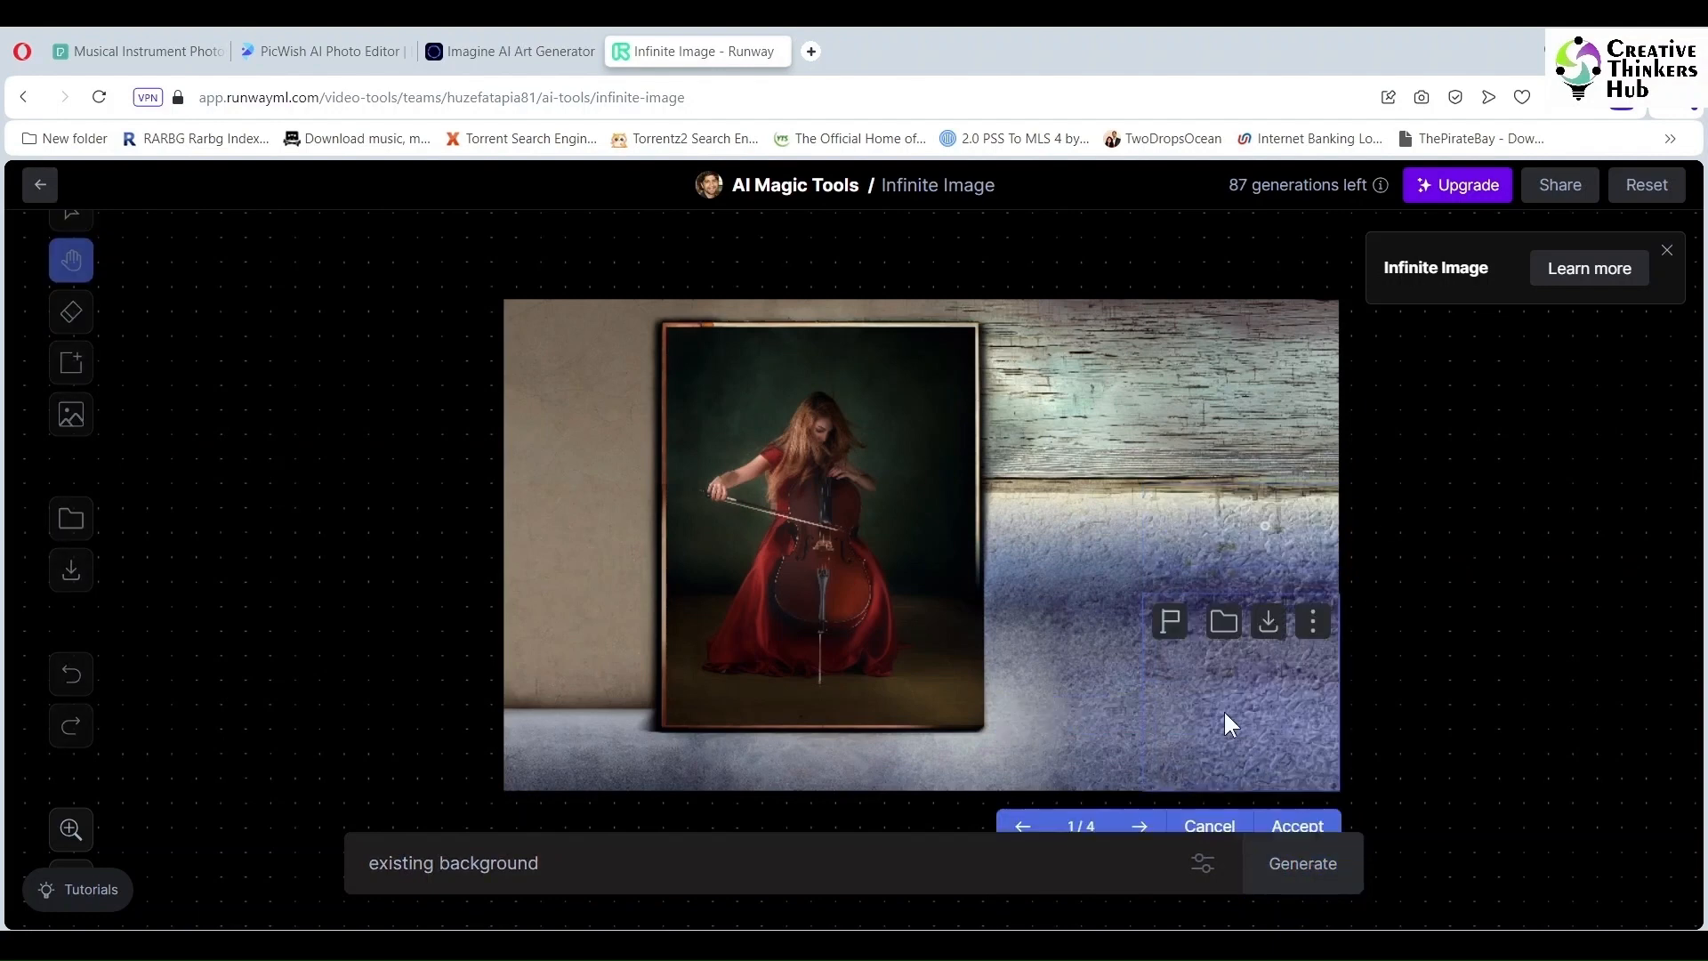
left_click(1295, 823)
left_click(1281, 885)
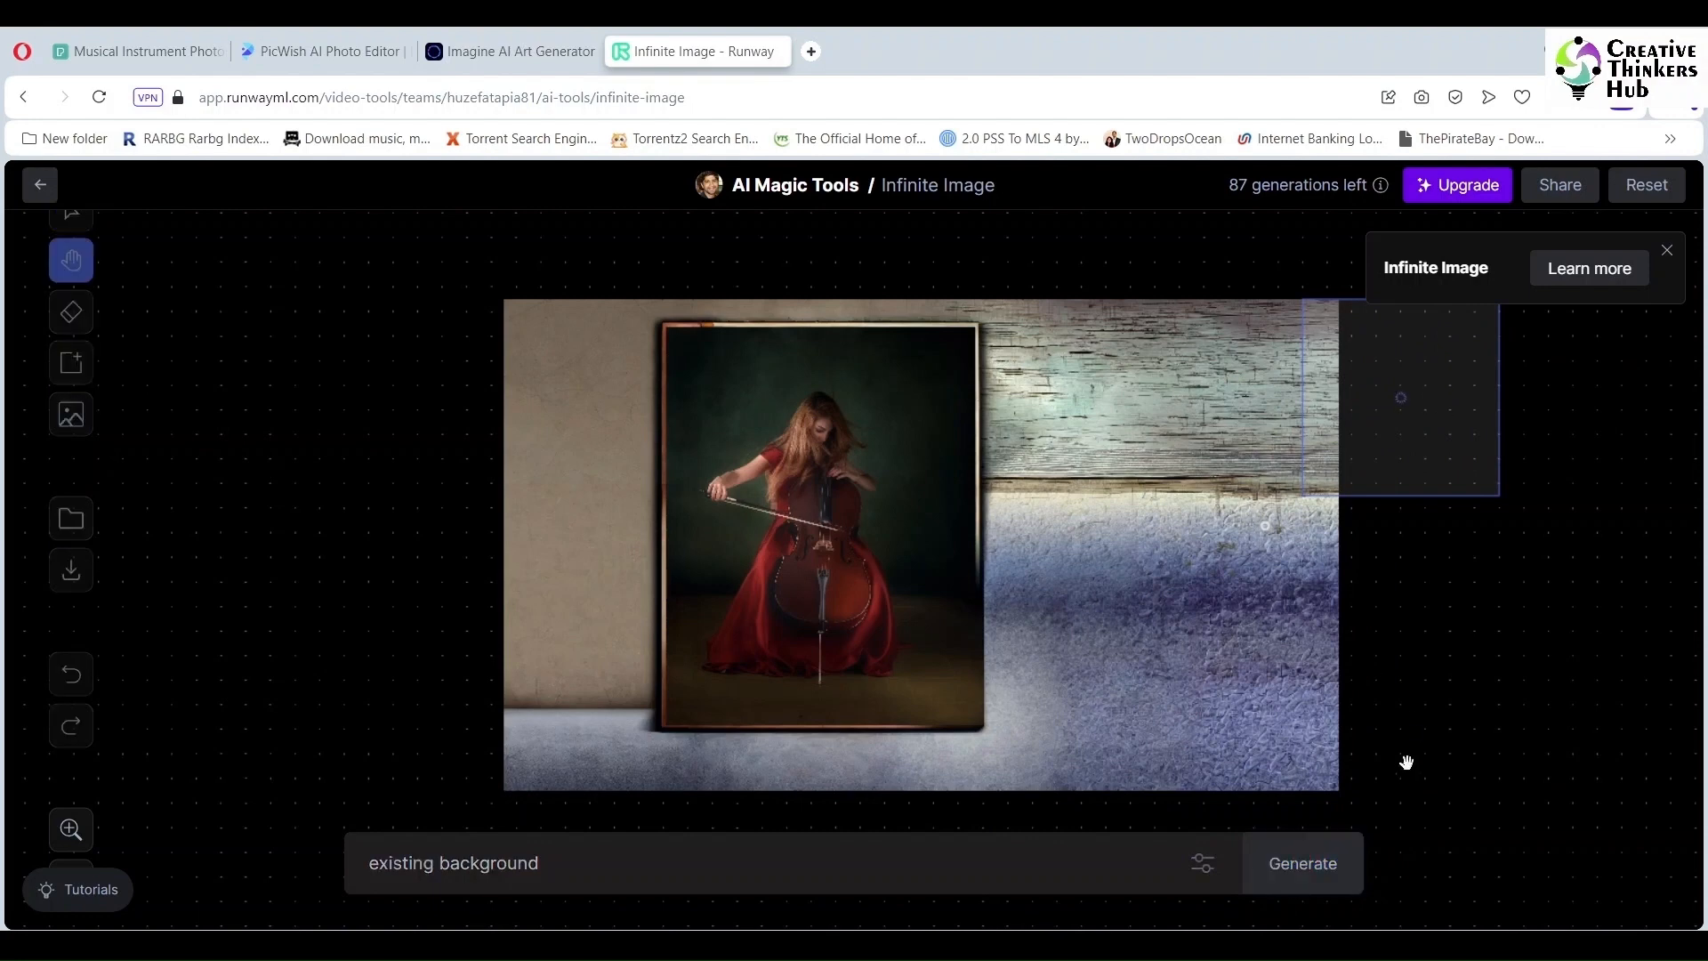
left_click(1455, 530)
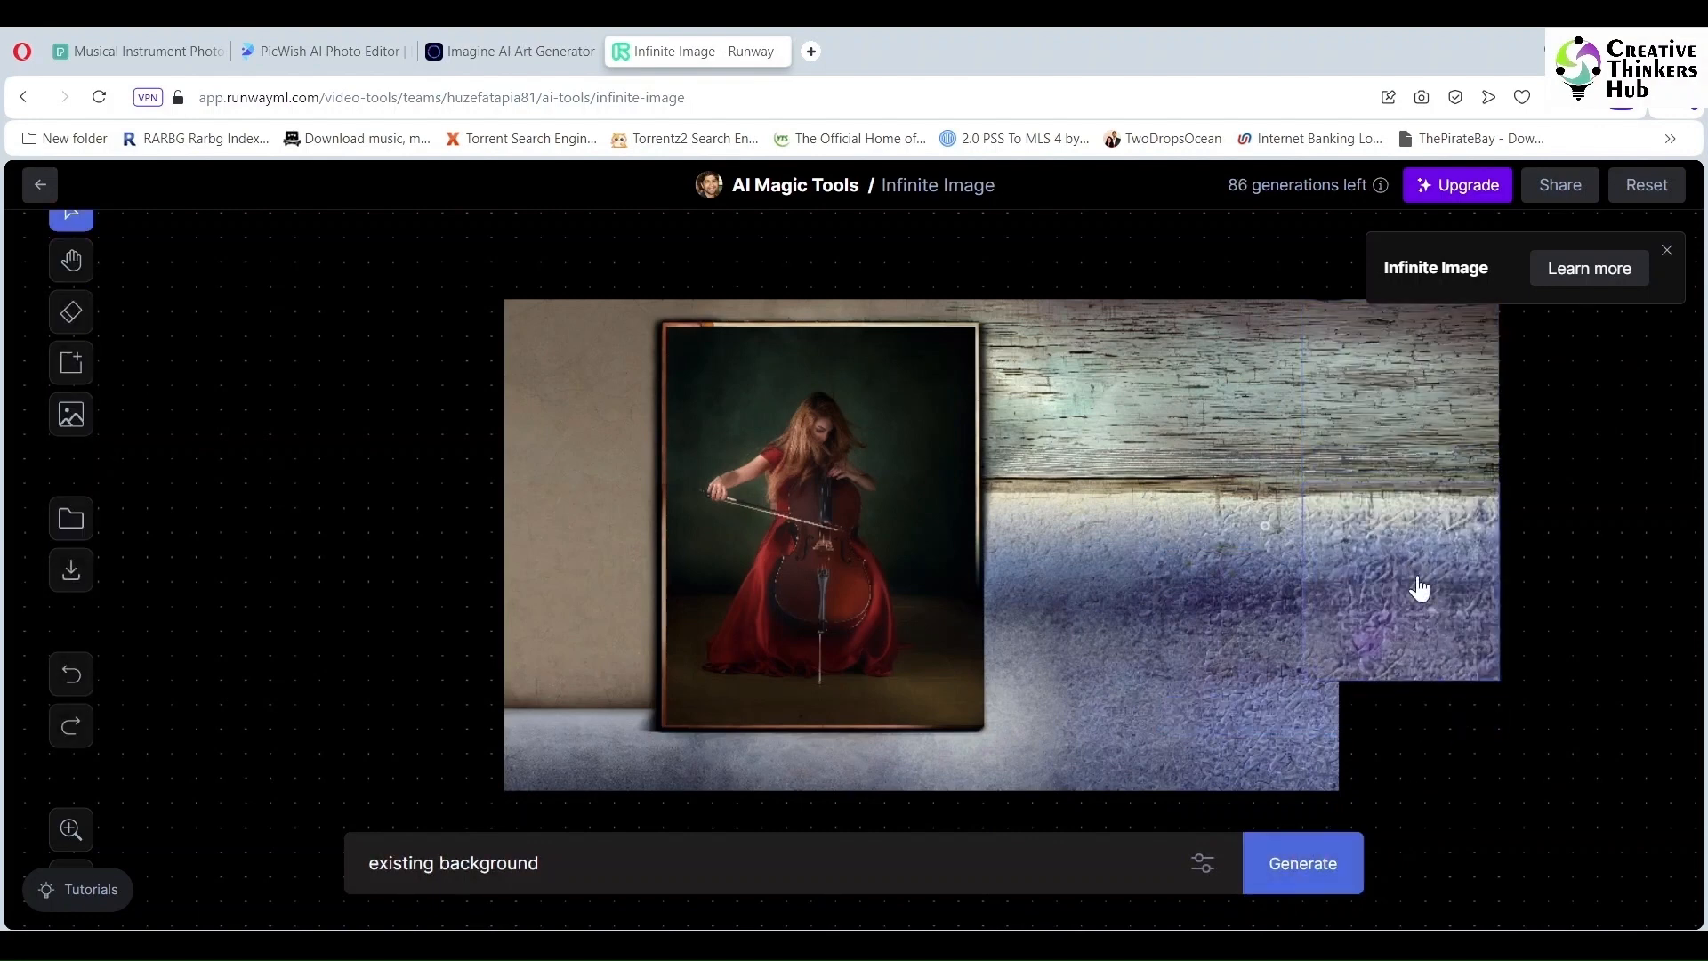
Step: Generate a fill for the bottom right corner
left_click_drag(1418, 587, 1418, 697)
left_click(1294, 858)
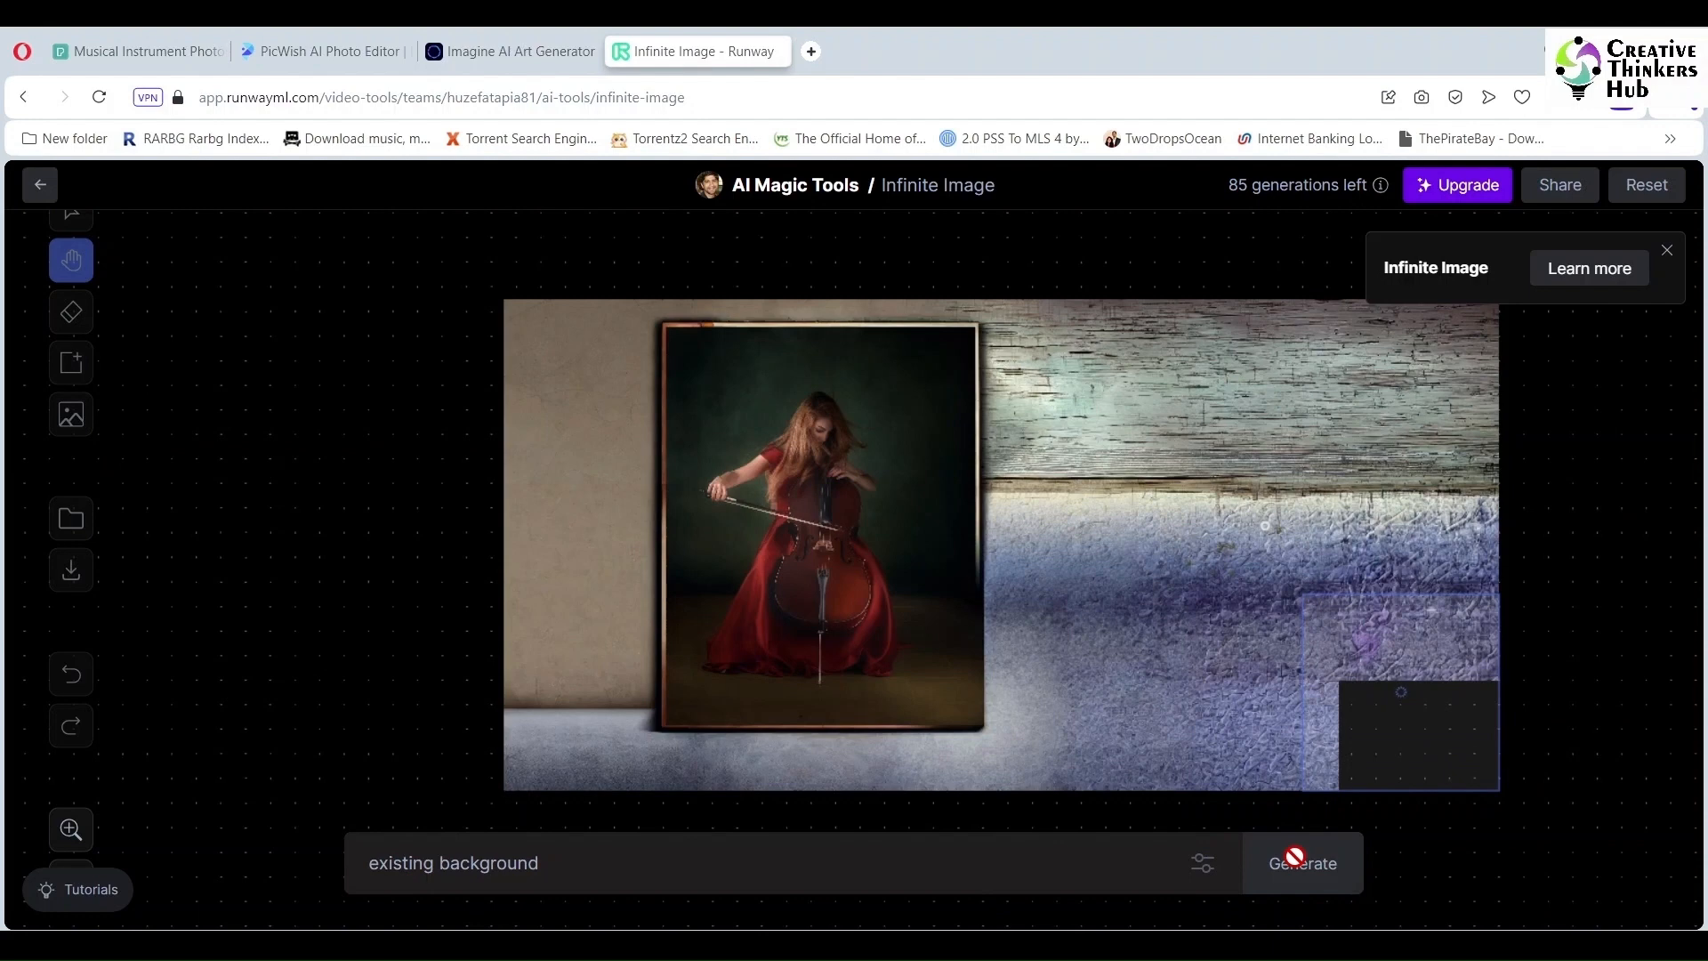
left_click_drag(1392, 724, 359, 512)
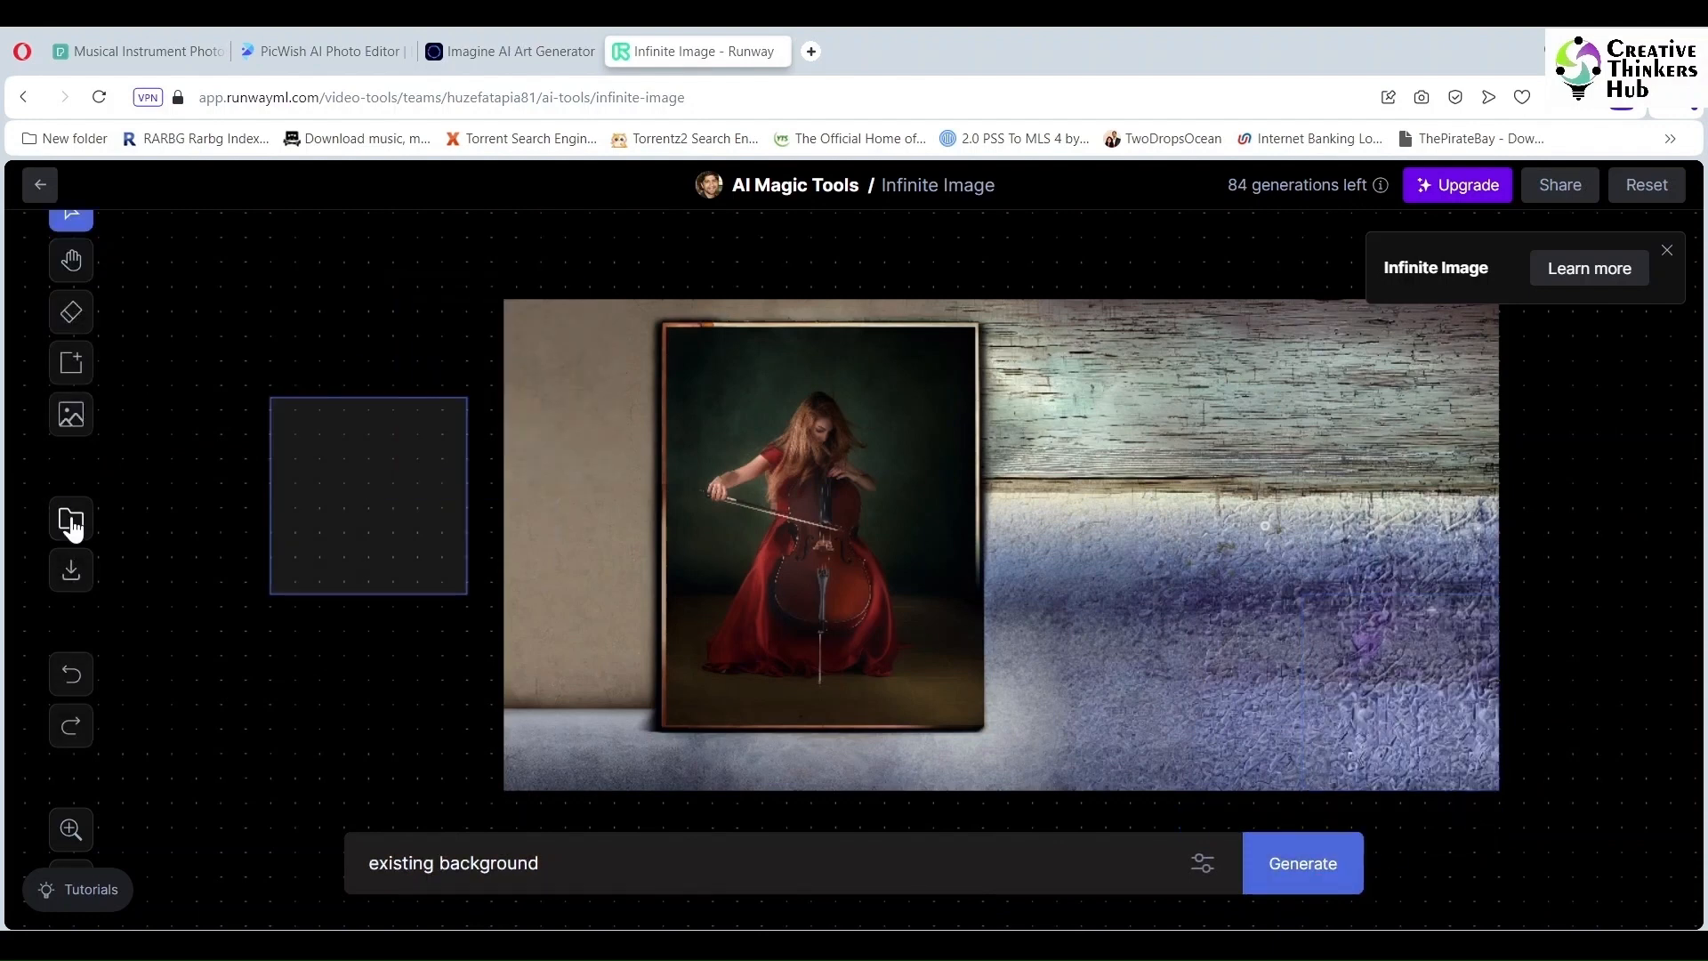
Step: Save the extended cellist scene to assets, download it as PNG, and reset the canvas
left_click(71, 521)
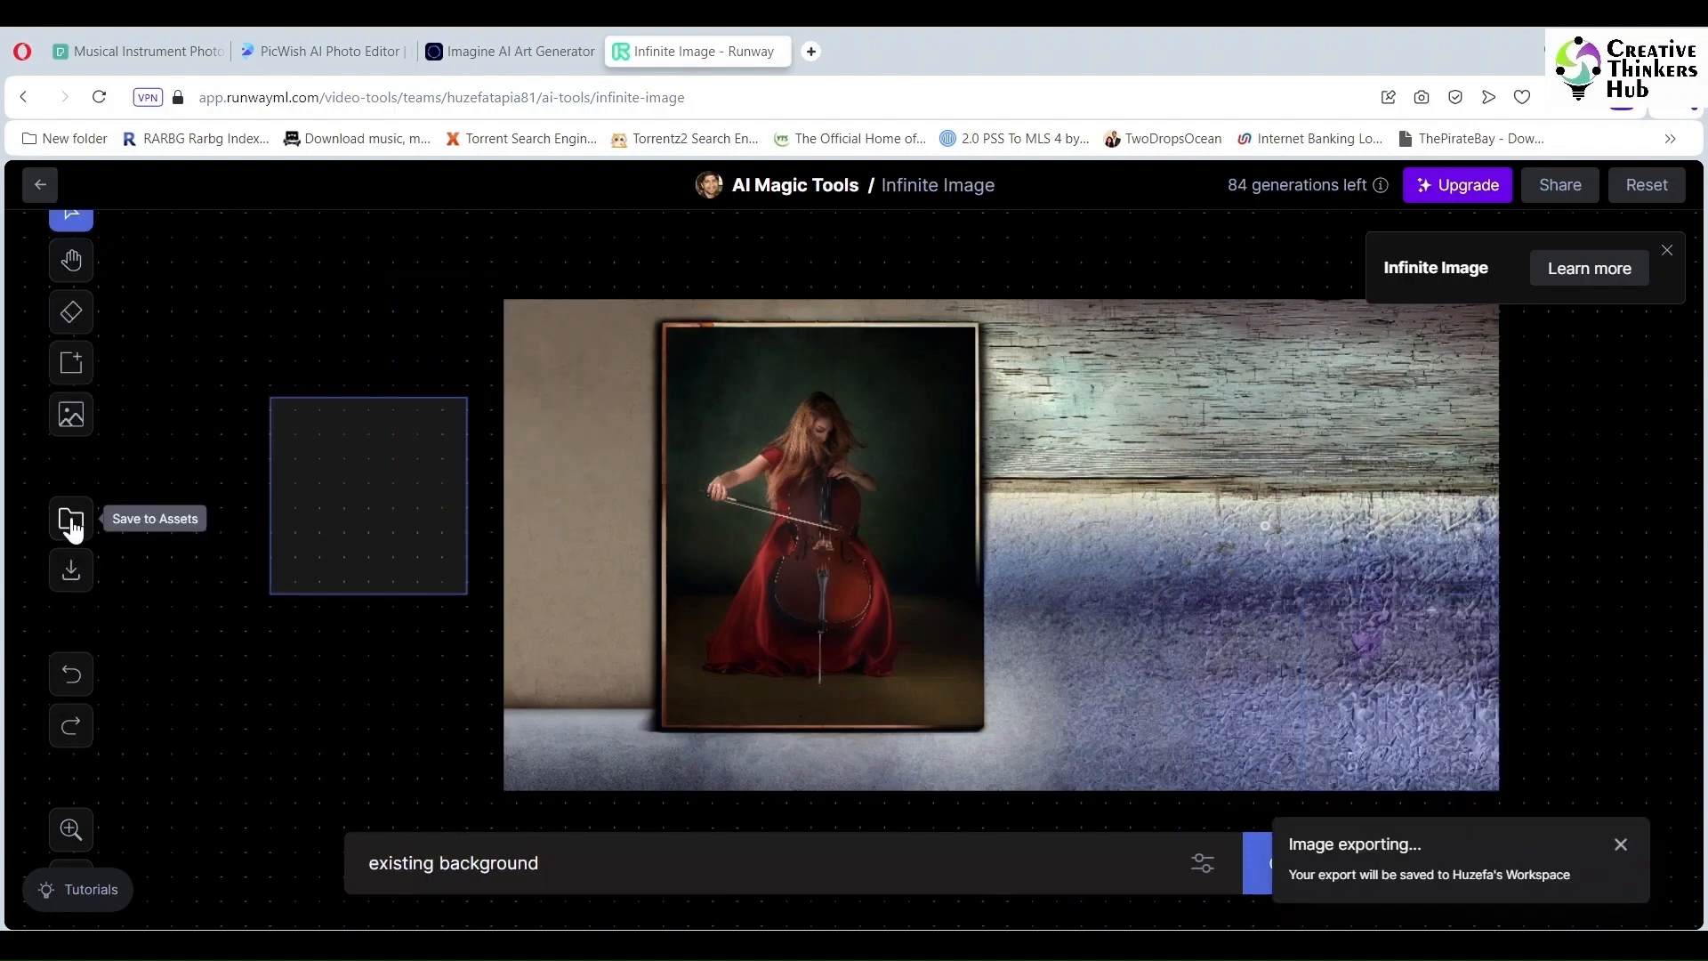
left_click(71, 573)
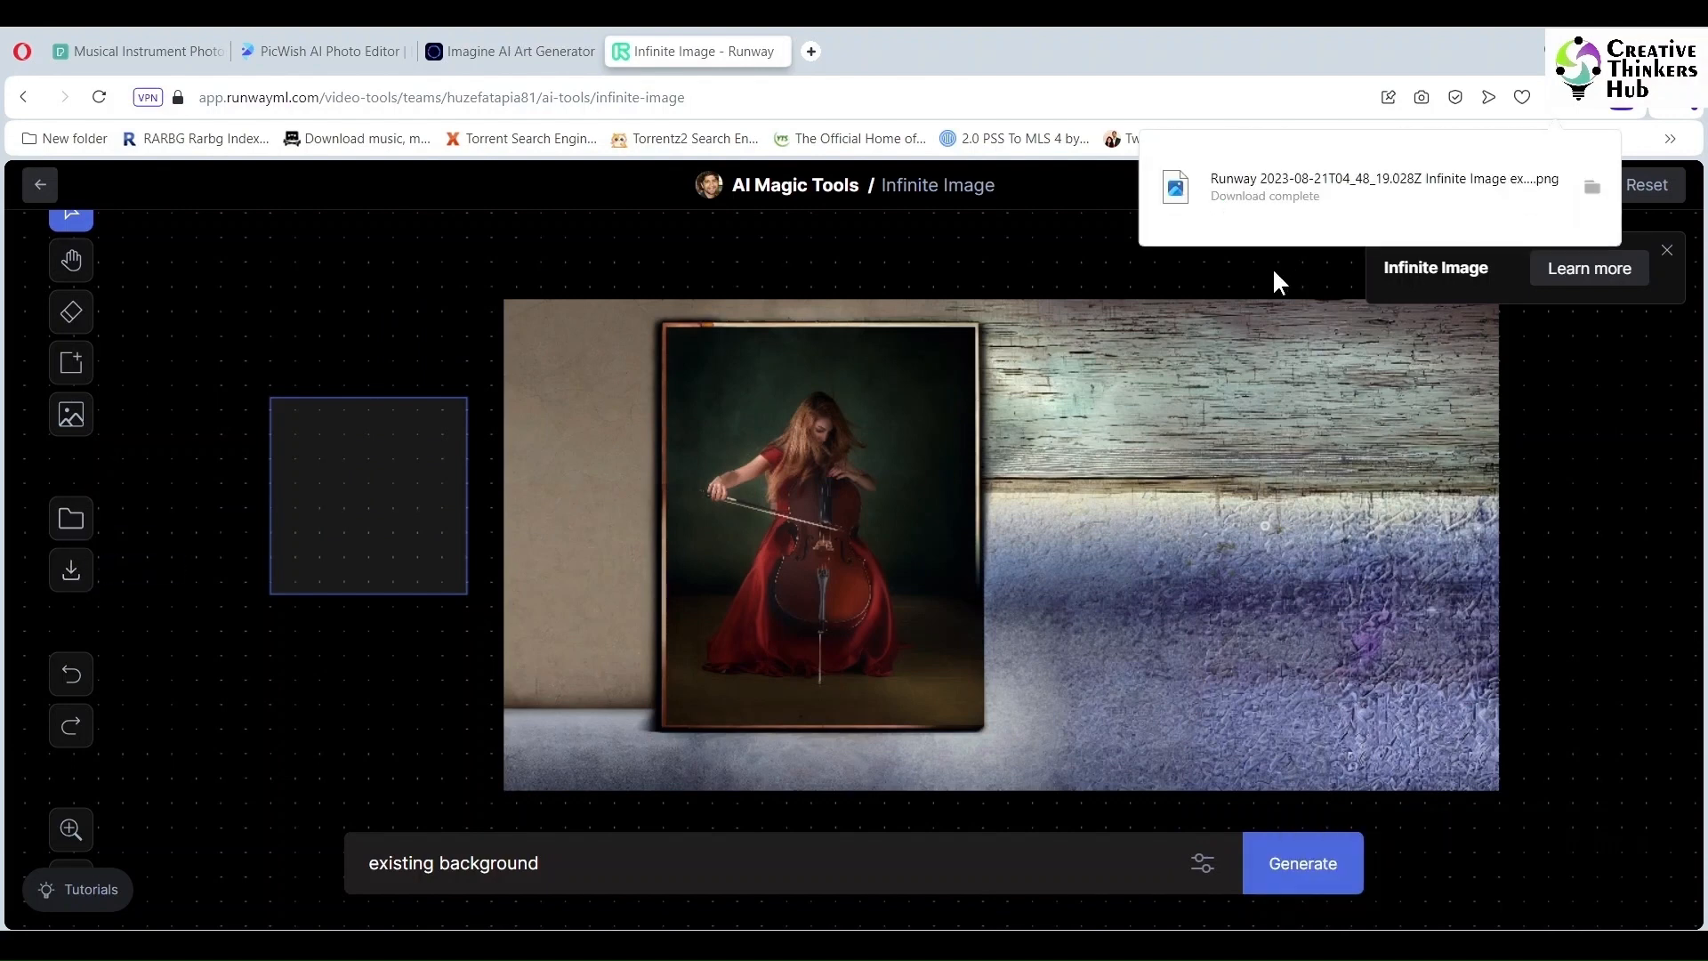
mouse_move(94, 788)
left_click(1646, 186)
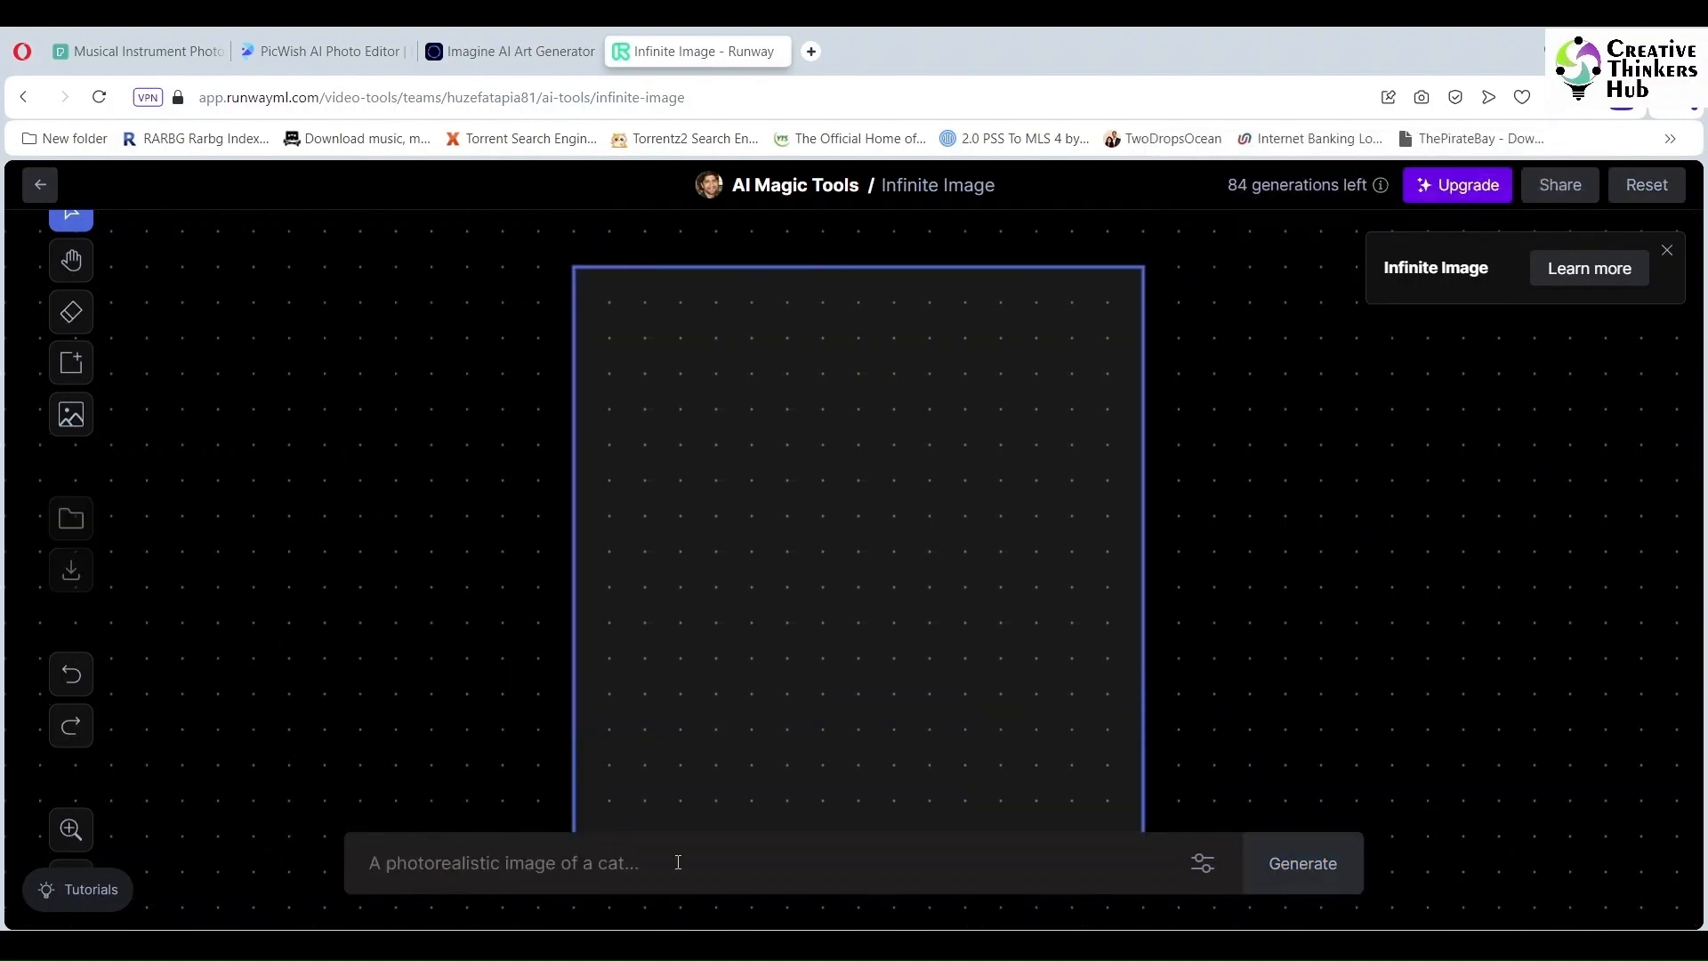
Step: Generate images from a dark green background prompt ending 'with a cloudy background'
type("create a dreamy dark green backg")
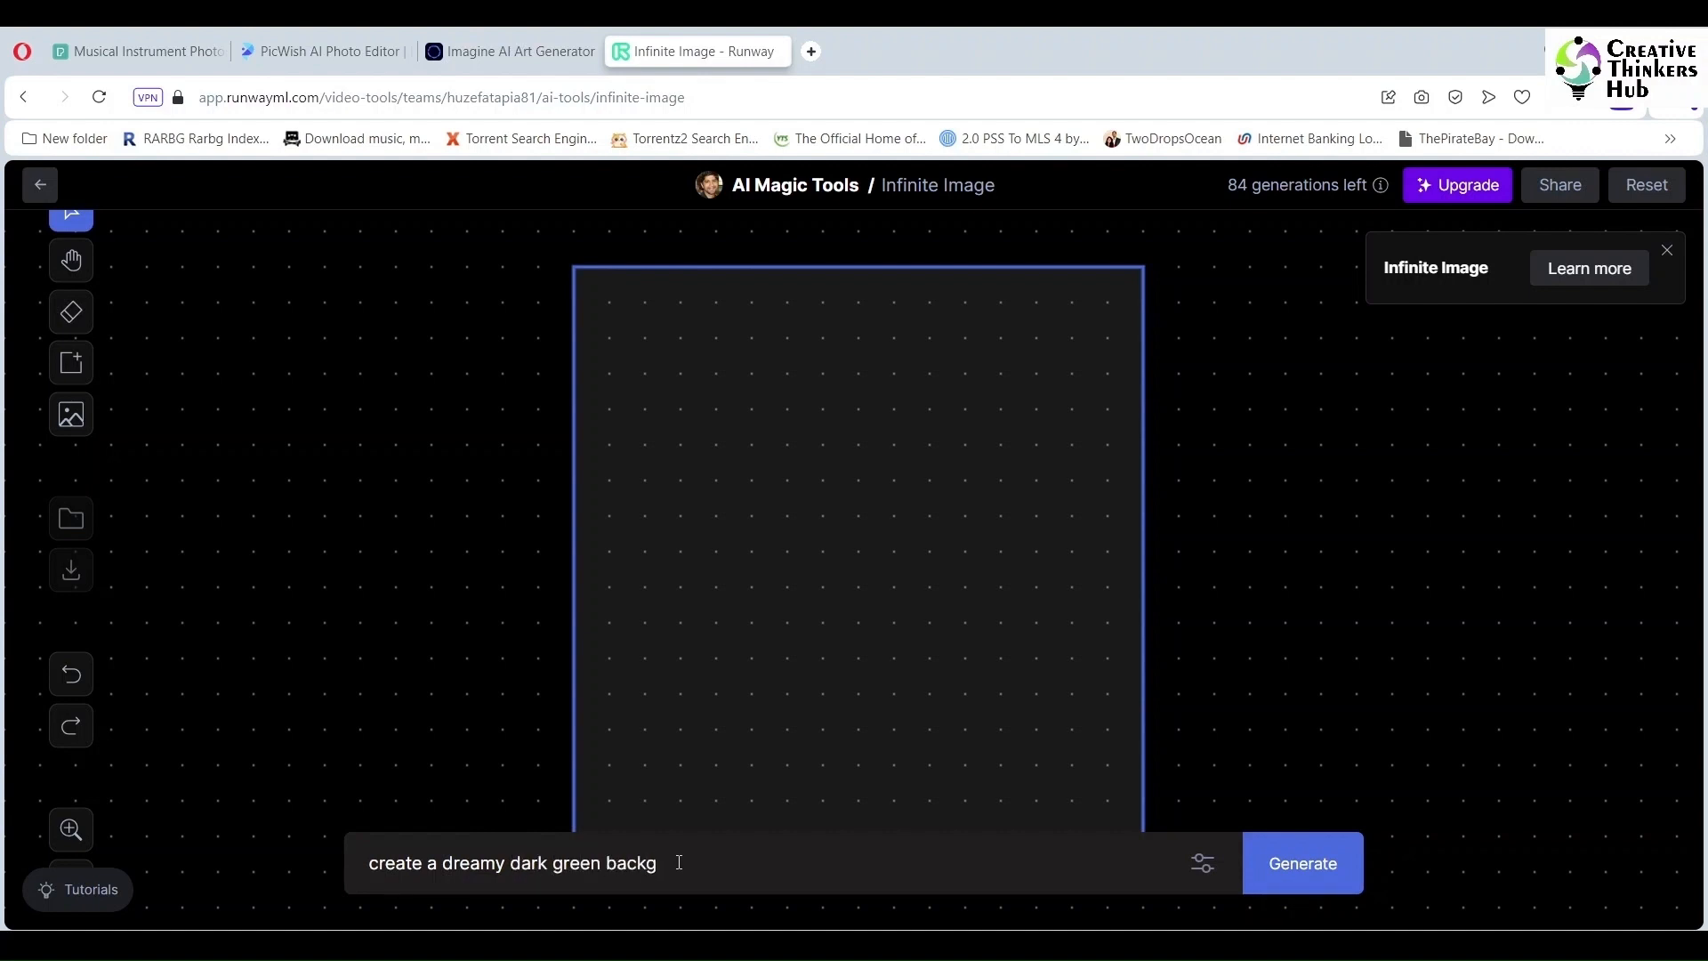
type("with a cloudy background")
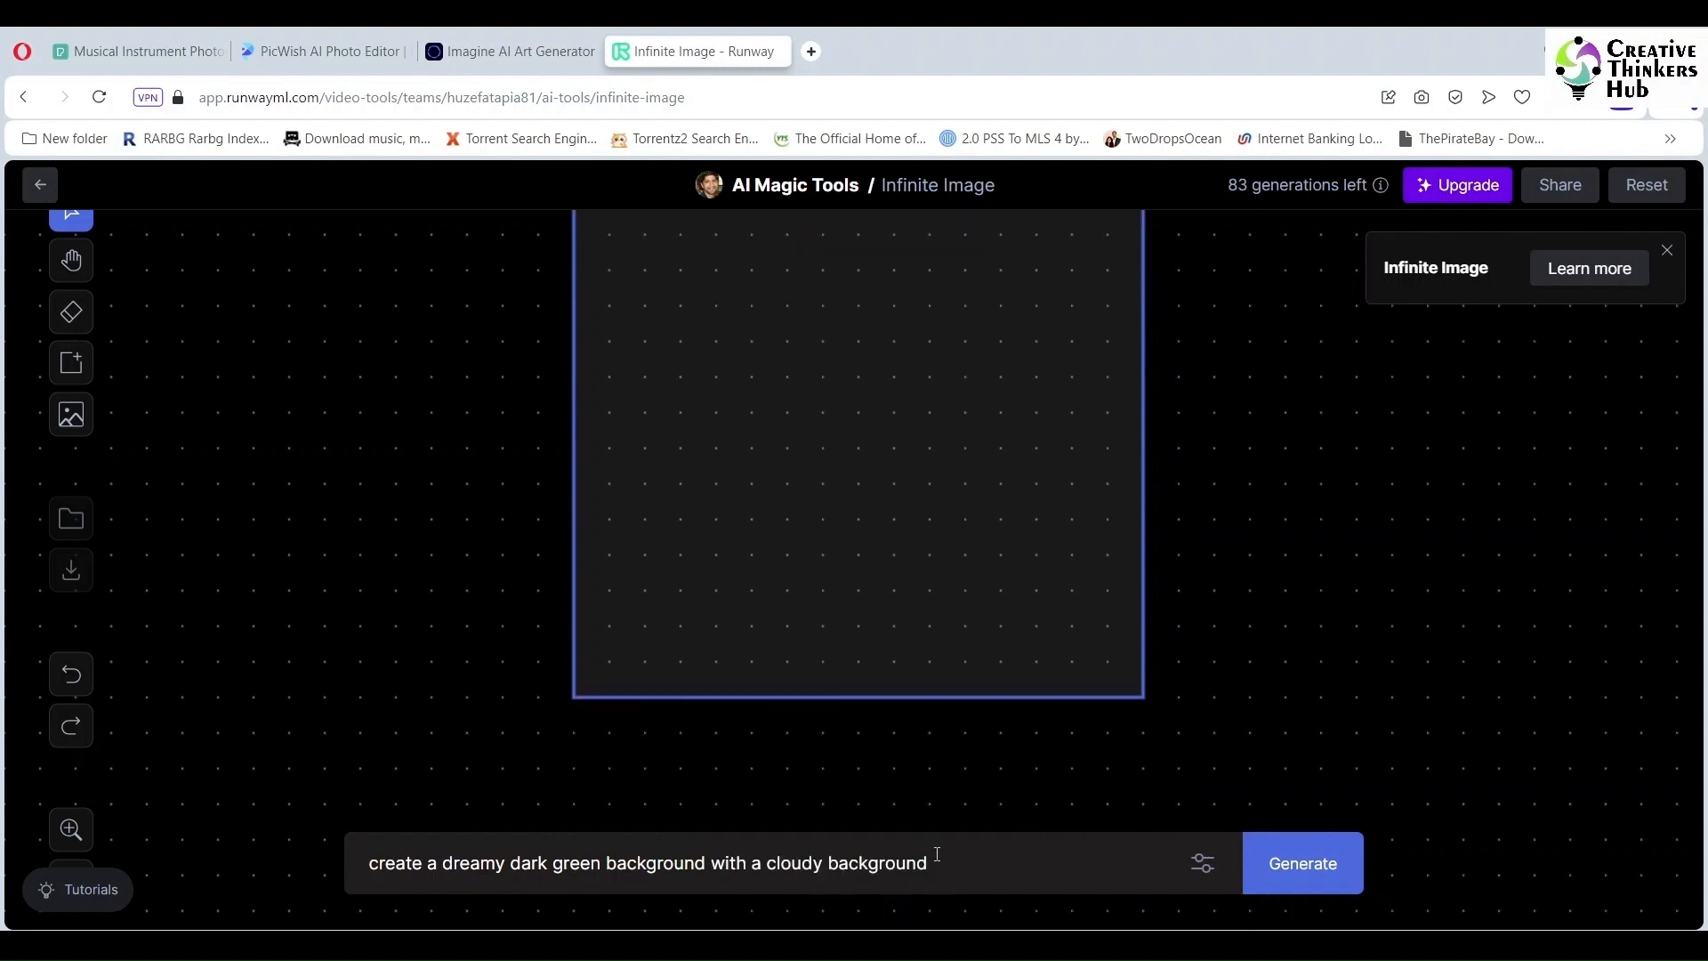
left_click(1314, 874)
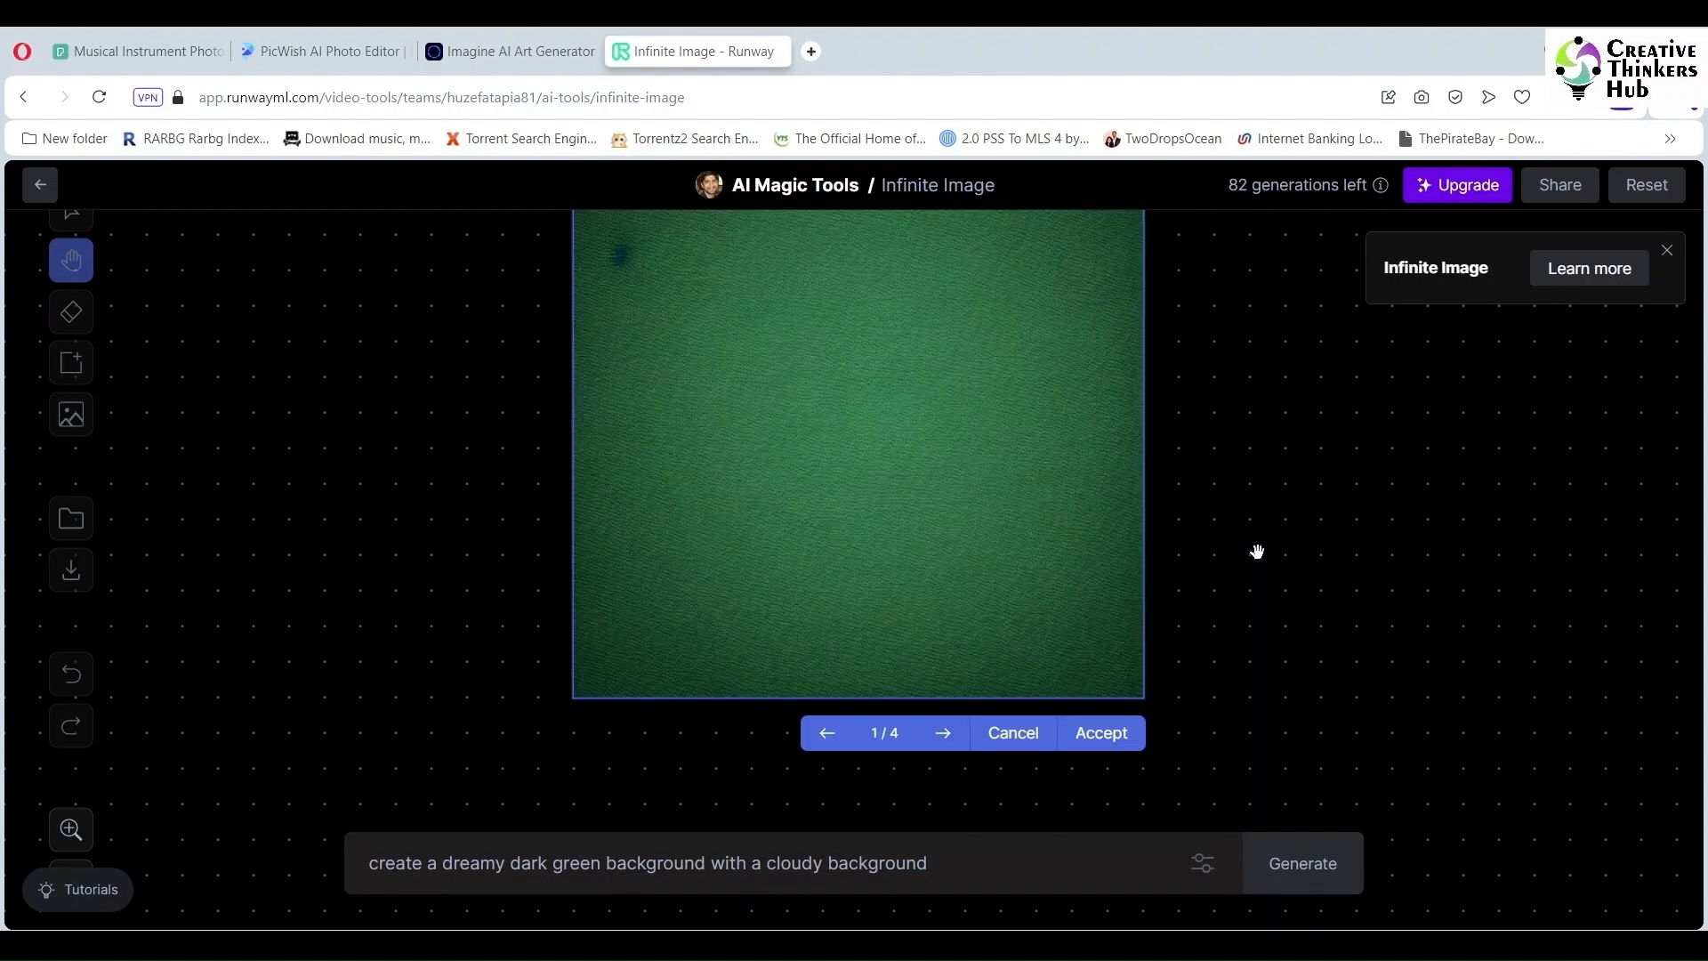
Step: Compare the variations and accept the cloudy green sky over a wooden floor (3/4)
left_click_drag(1257, 551, 1271, 645)
left_click(942, 799)
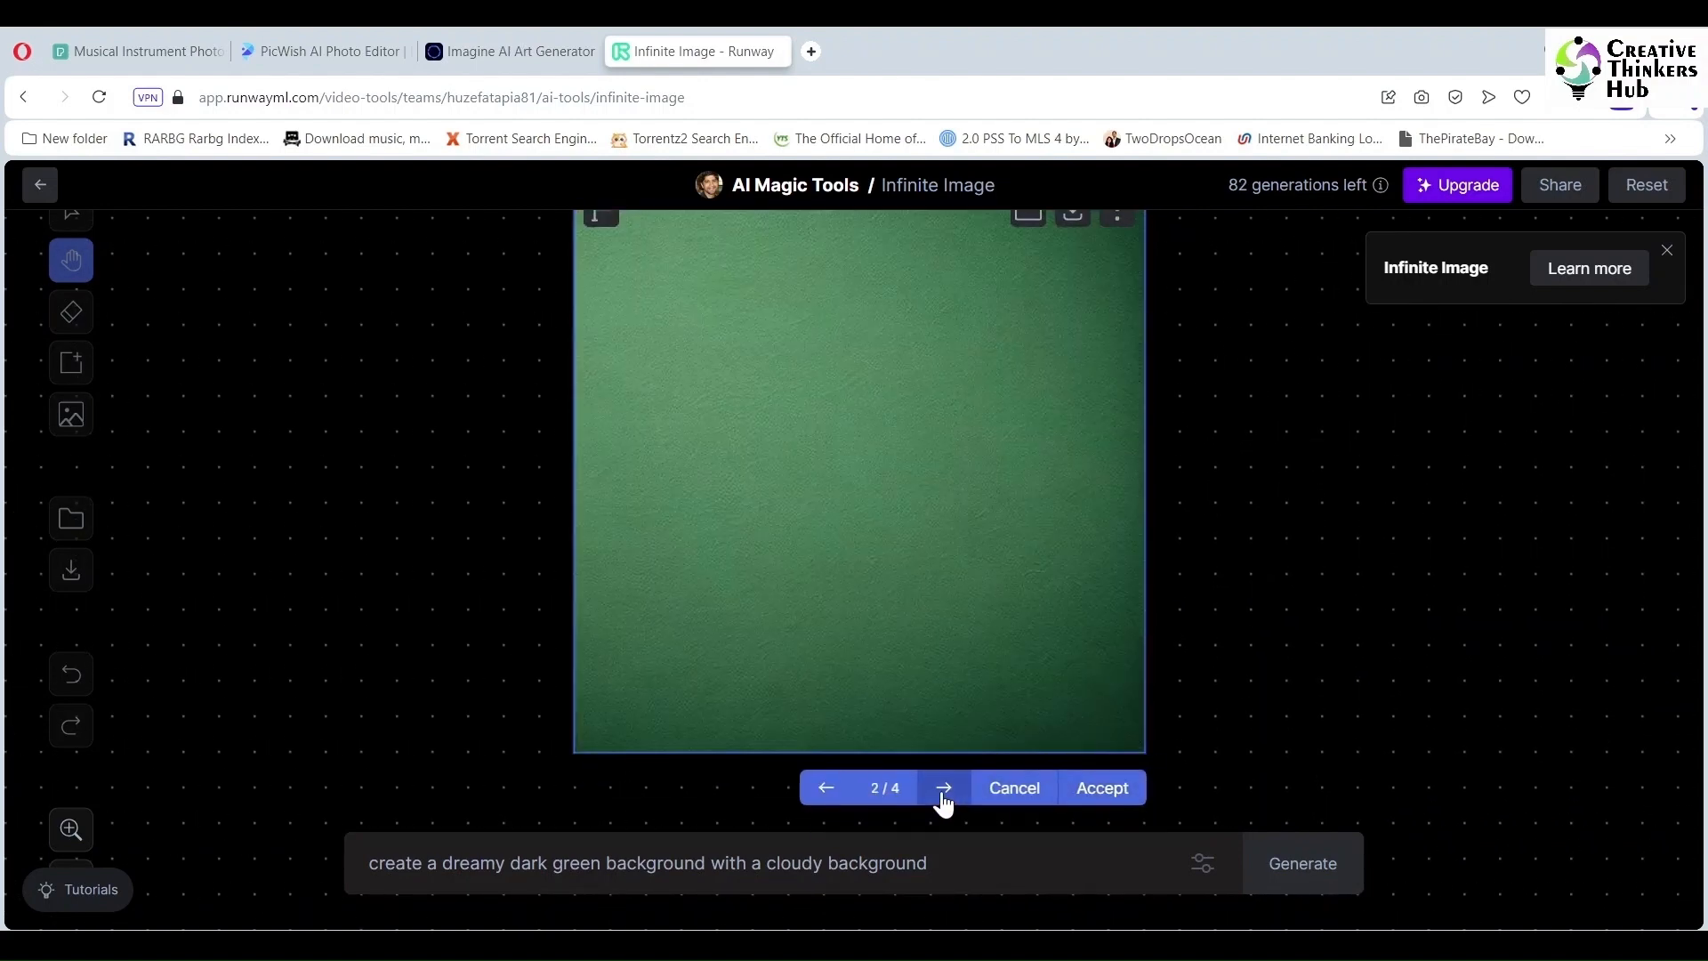
left_click(944, 803)
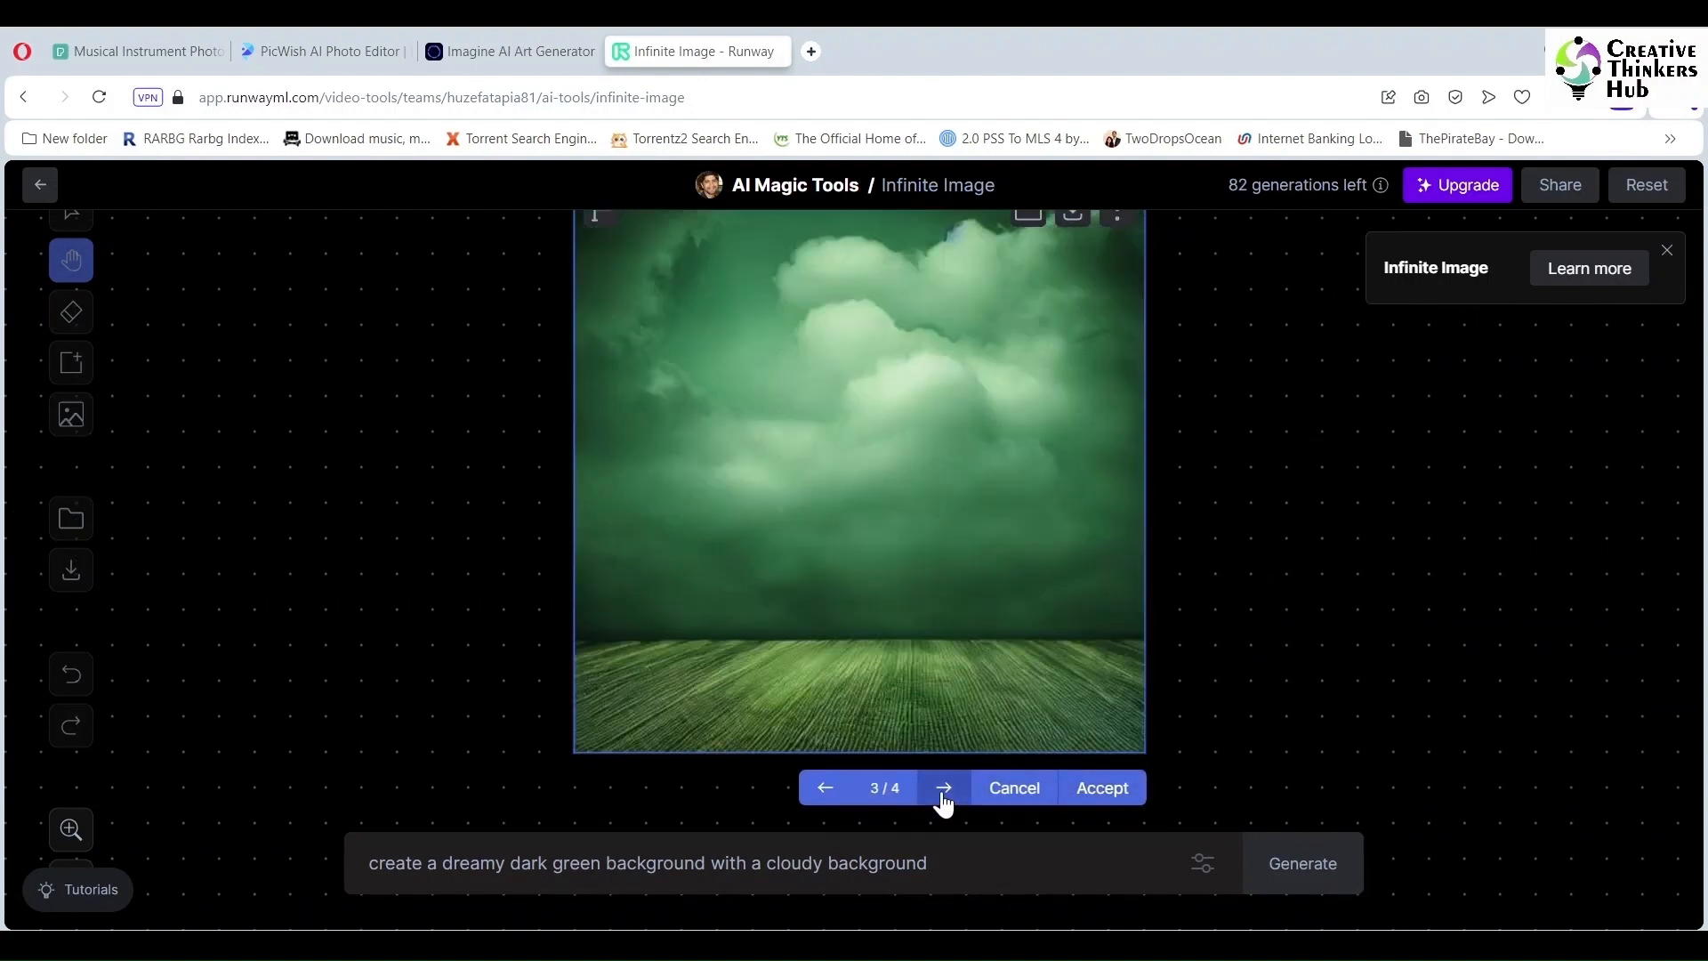
left_click(942, 801)
left_click(820, 799)
left_click(1073, 795)
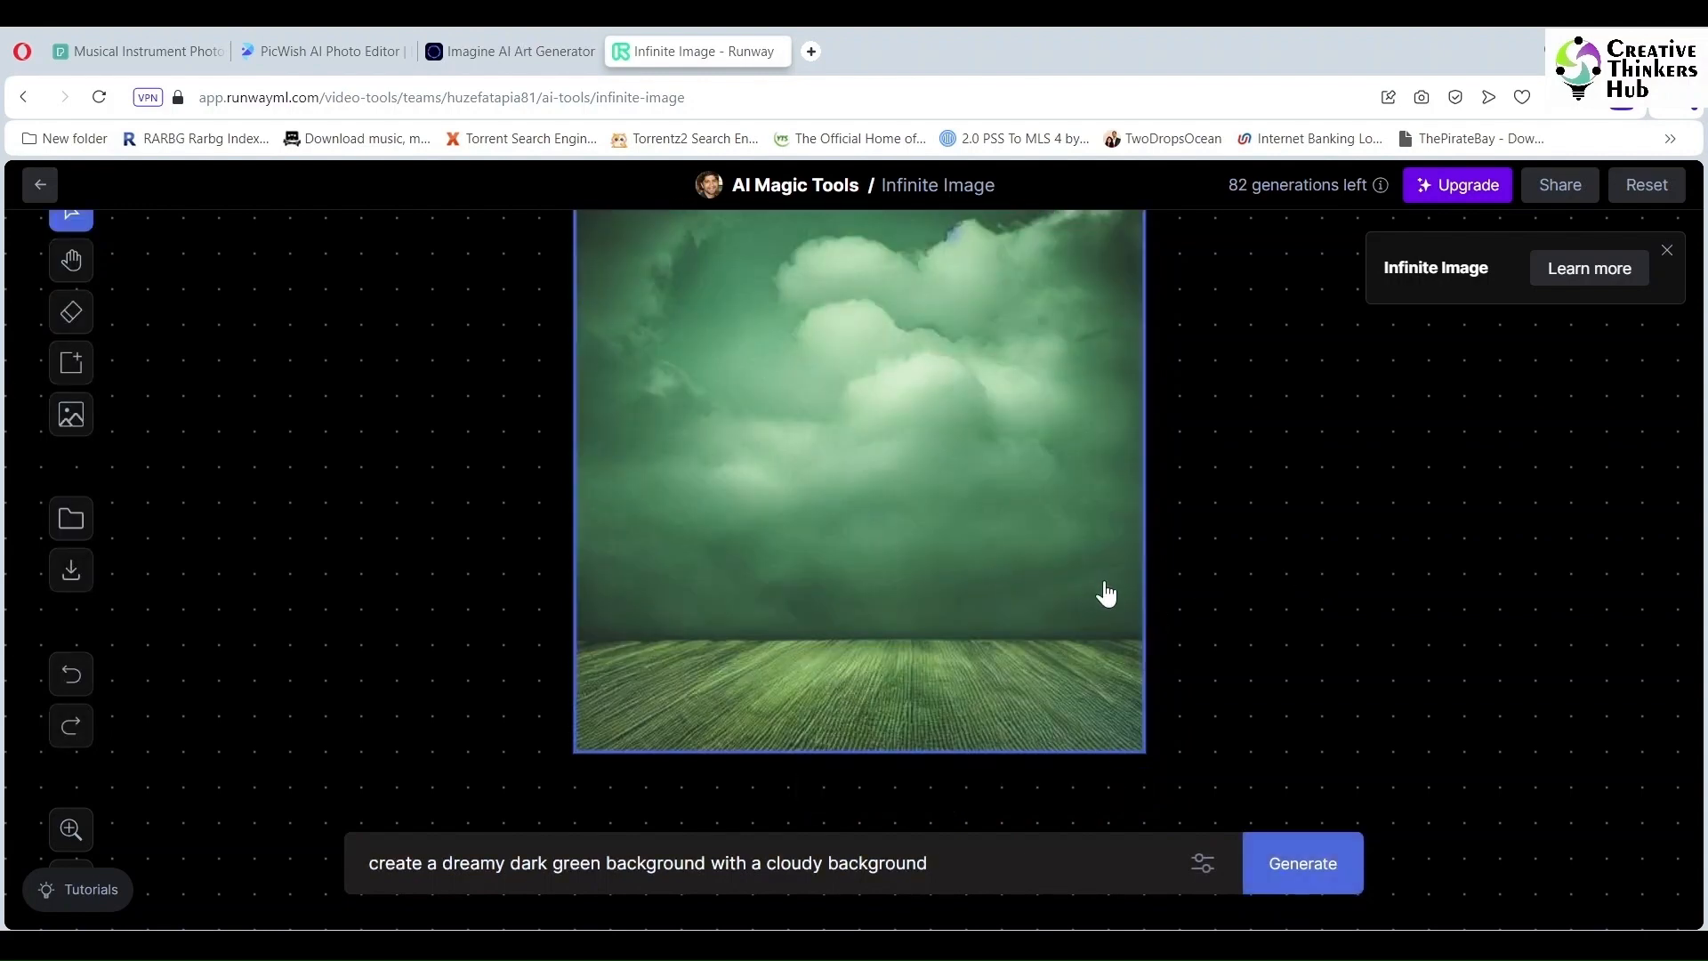
scroll(1106, 593, "down", 5)
scroll(1107, 595, "up", 5)
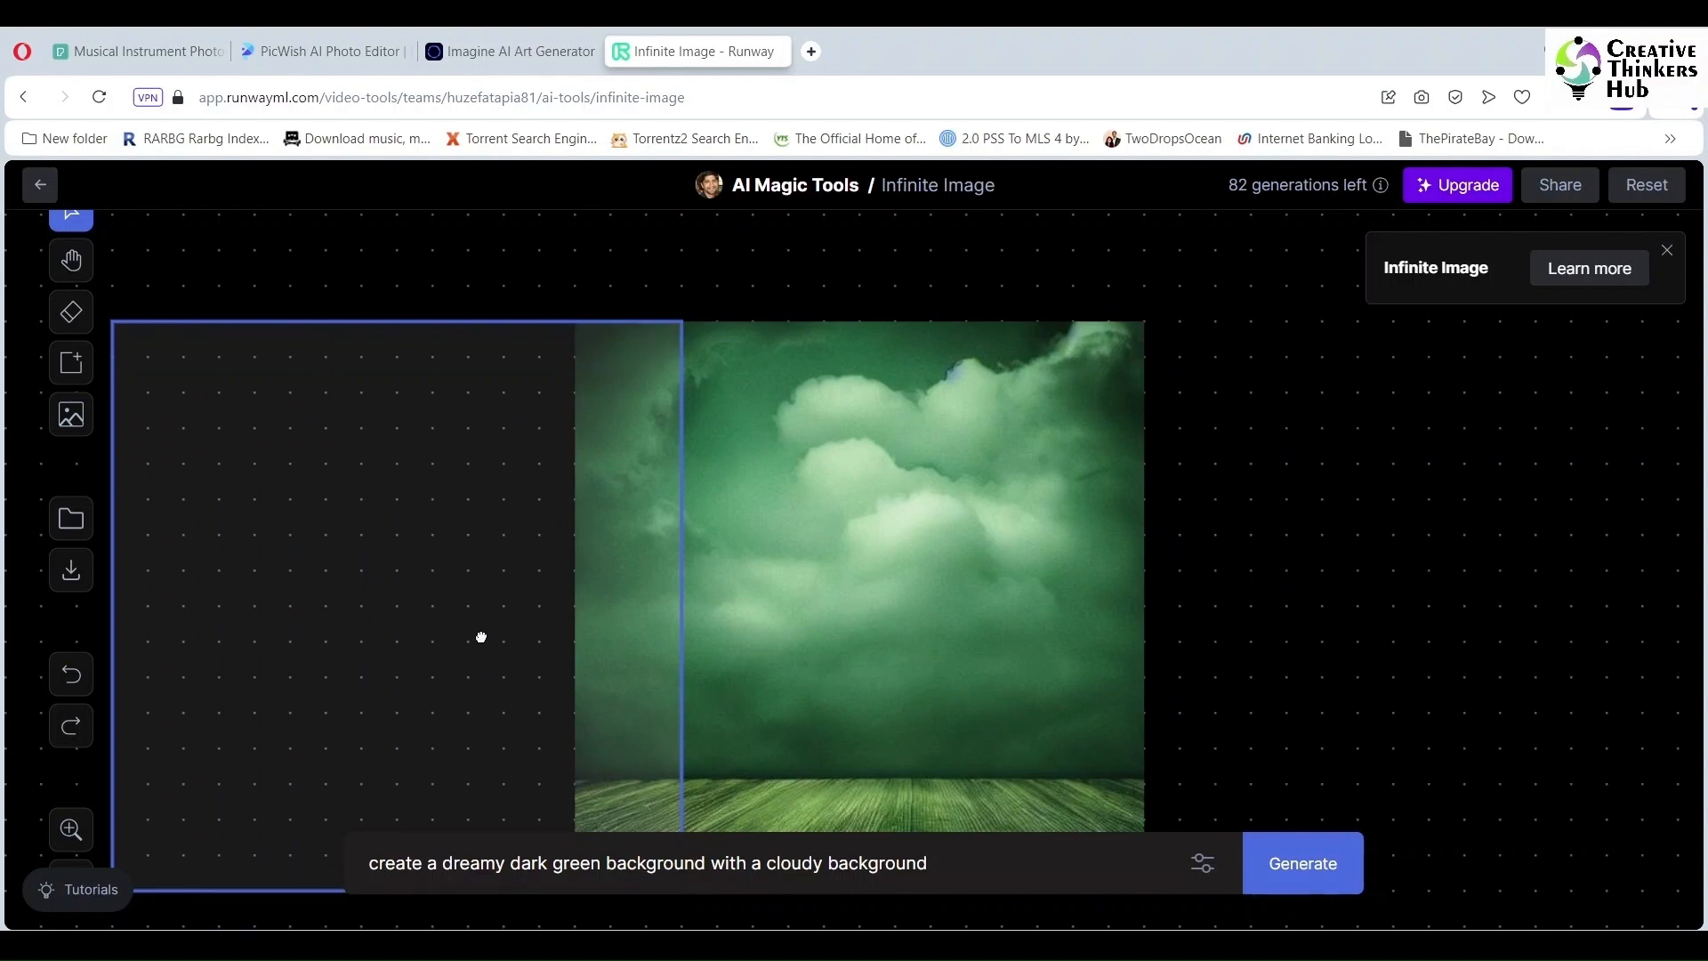
left_click(1307, 863)
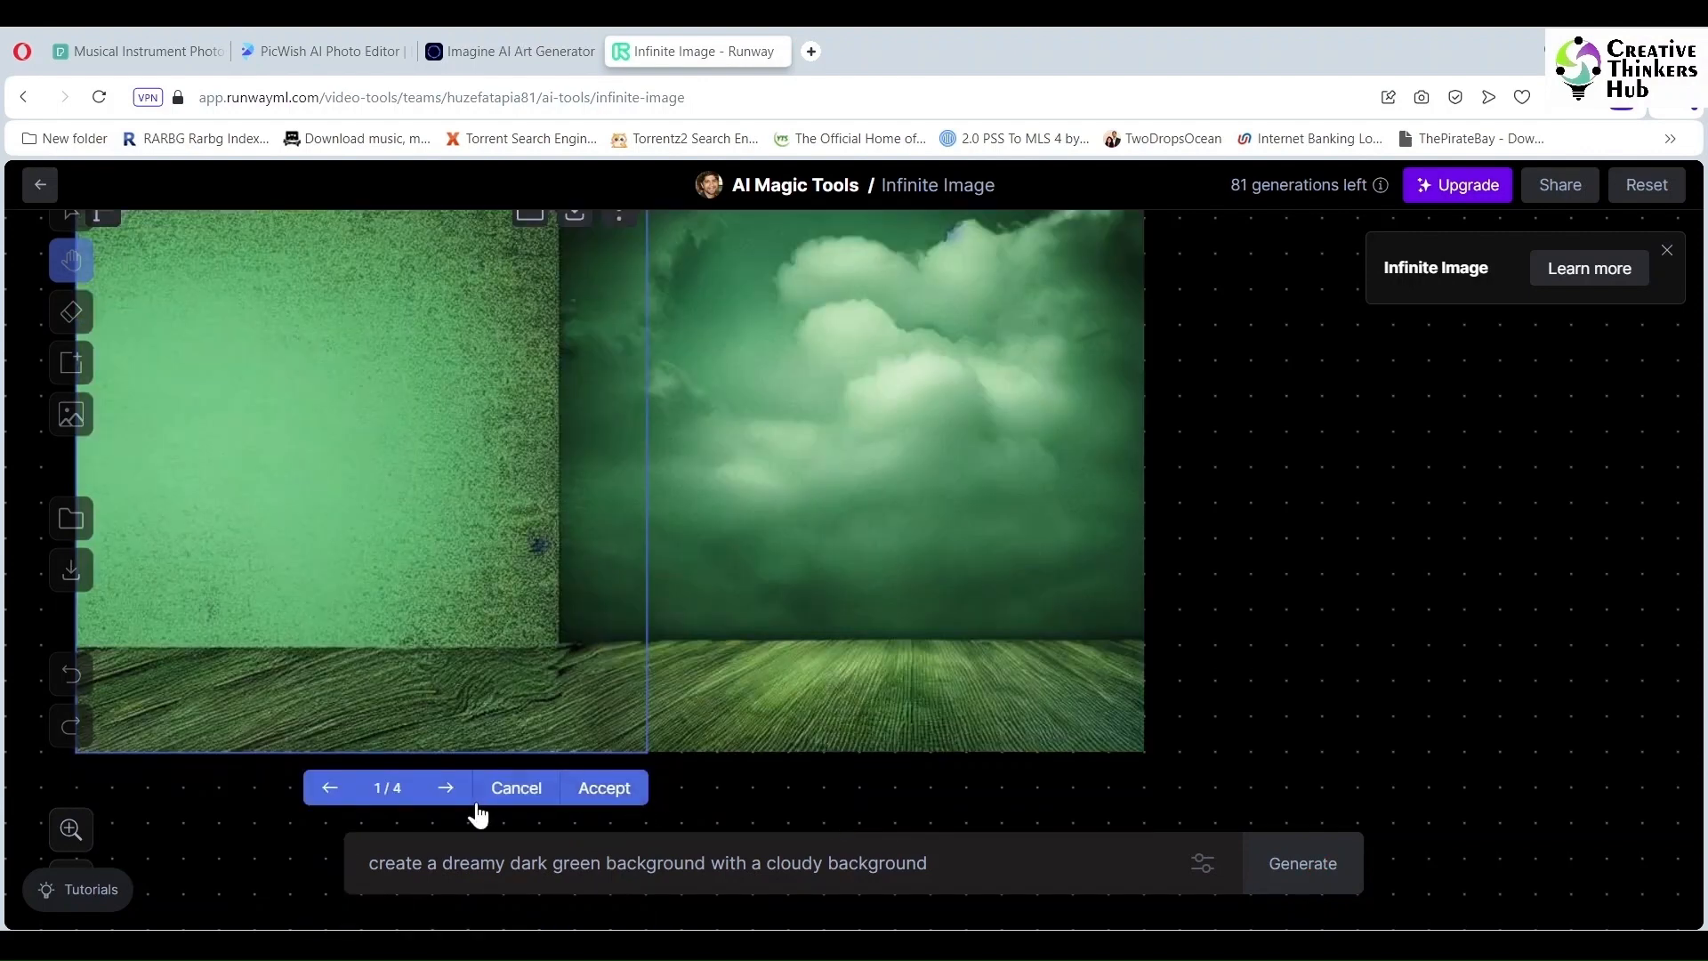
left_click(445, 790)
left_click(446, 790)
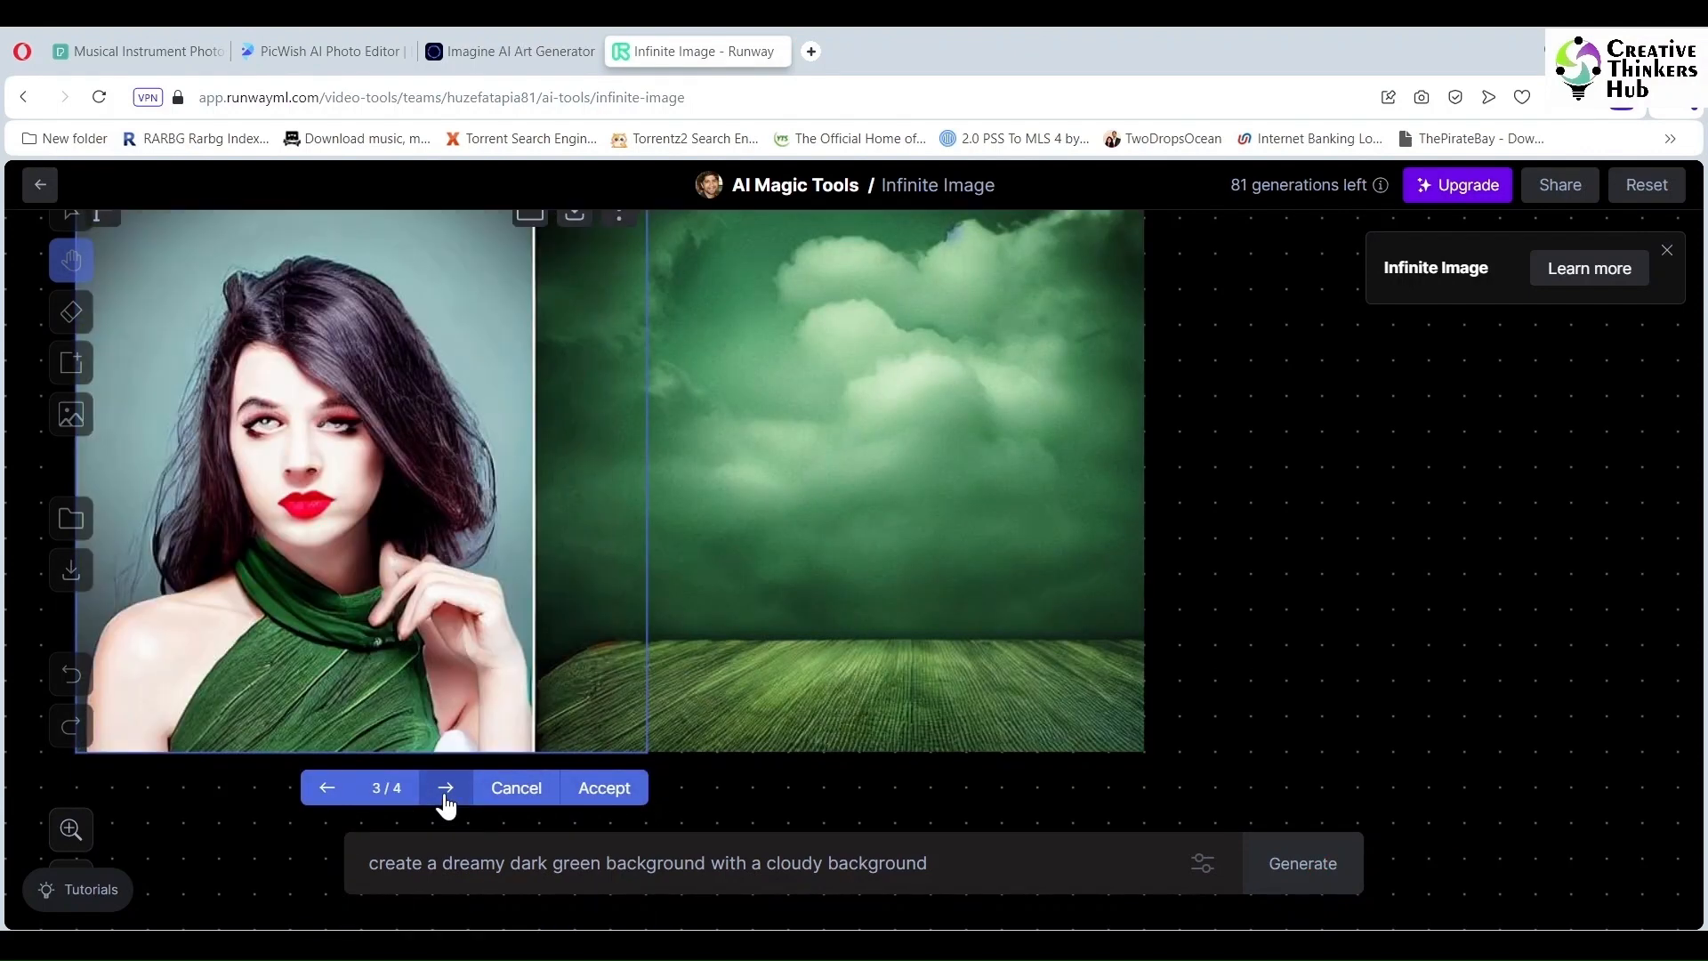
left_click(446, 790)
left_click(446, 790)
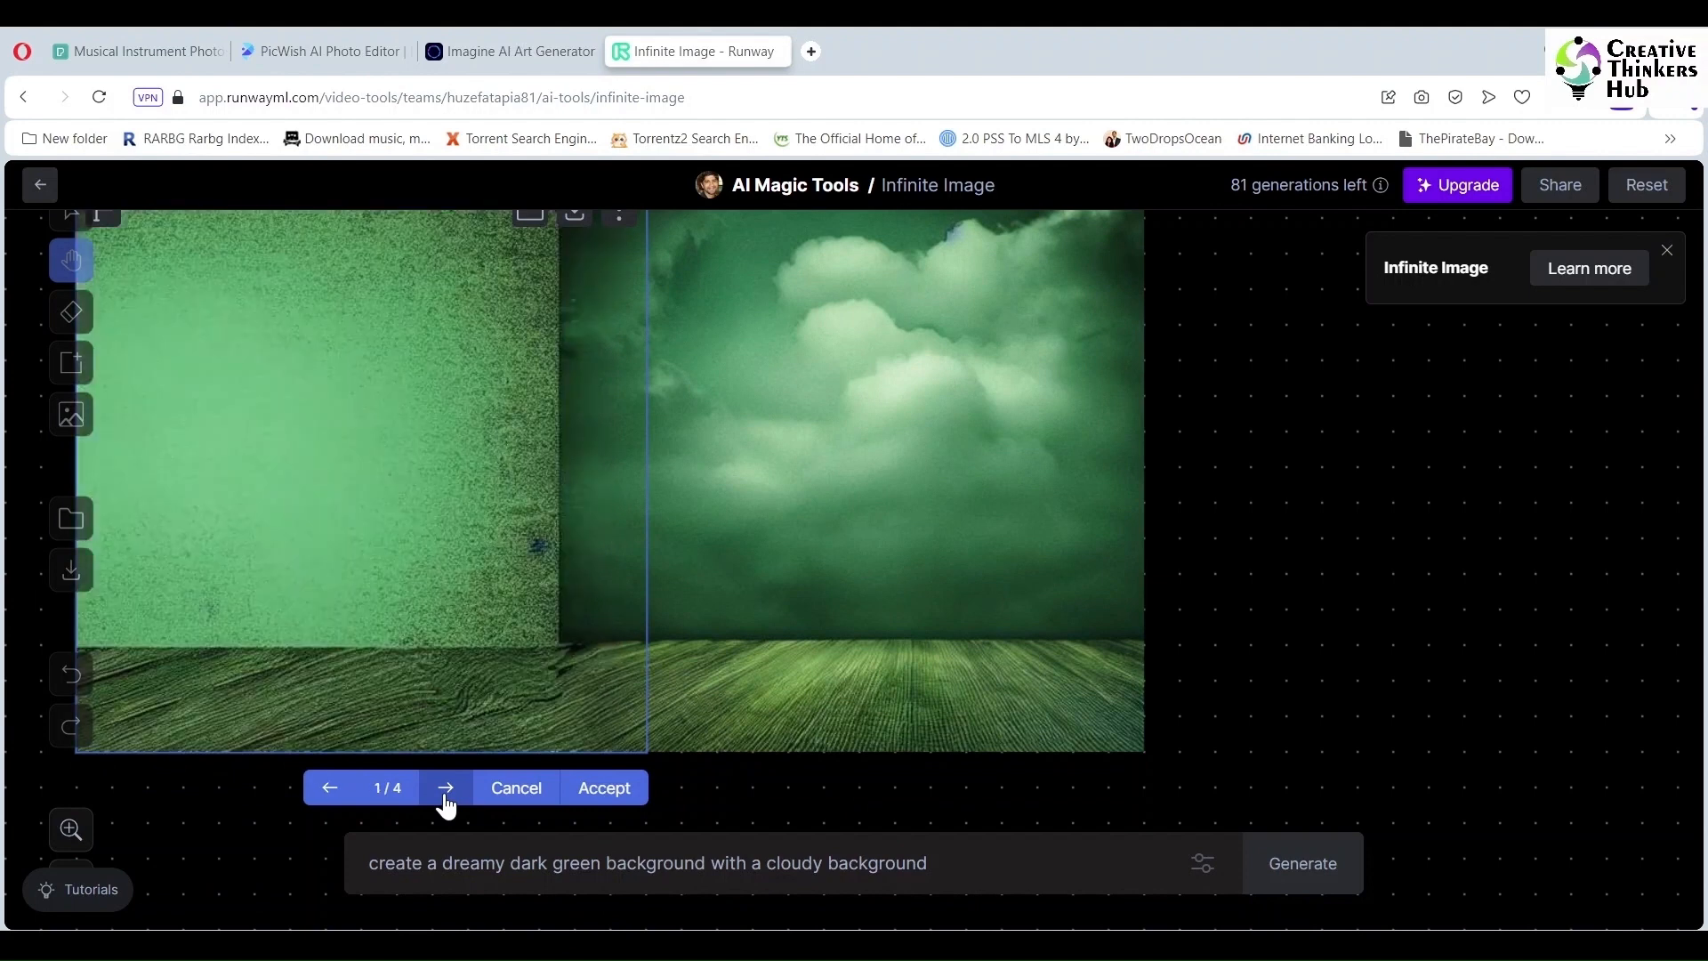
left_click(446, 790)
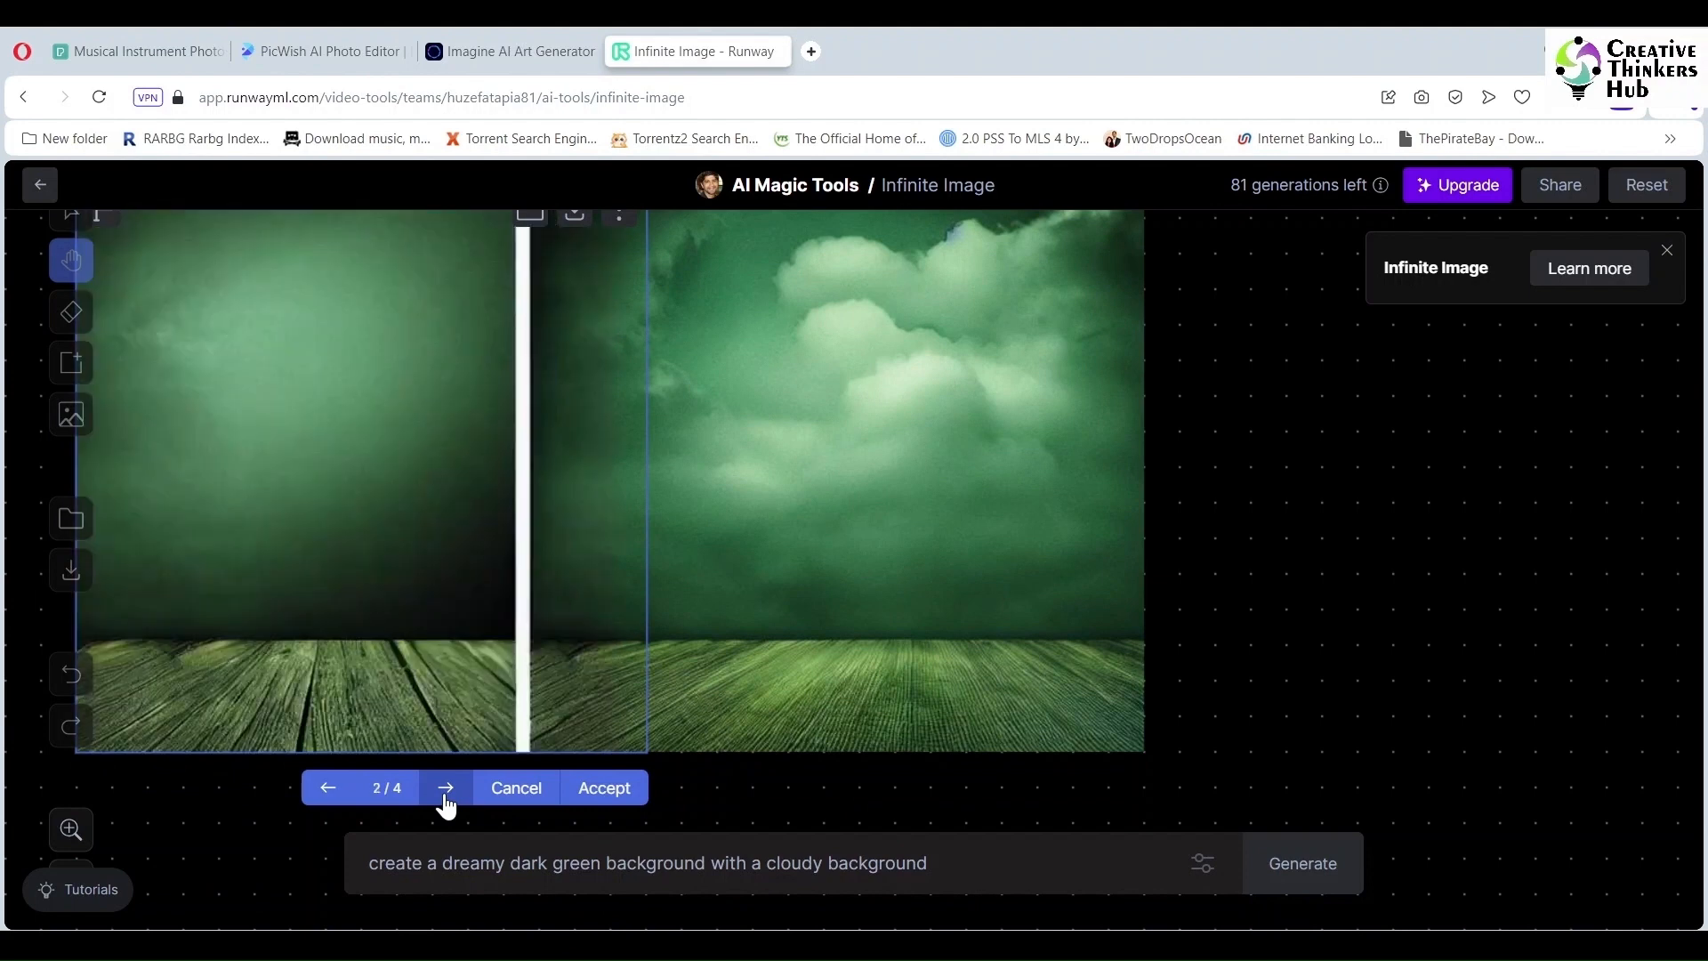
left_click(491, 790)
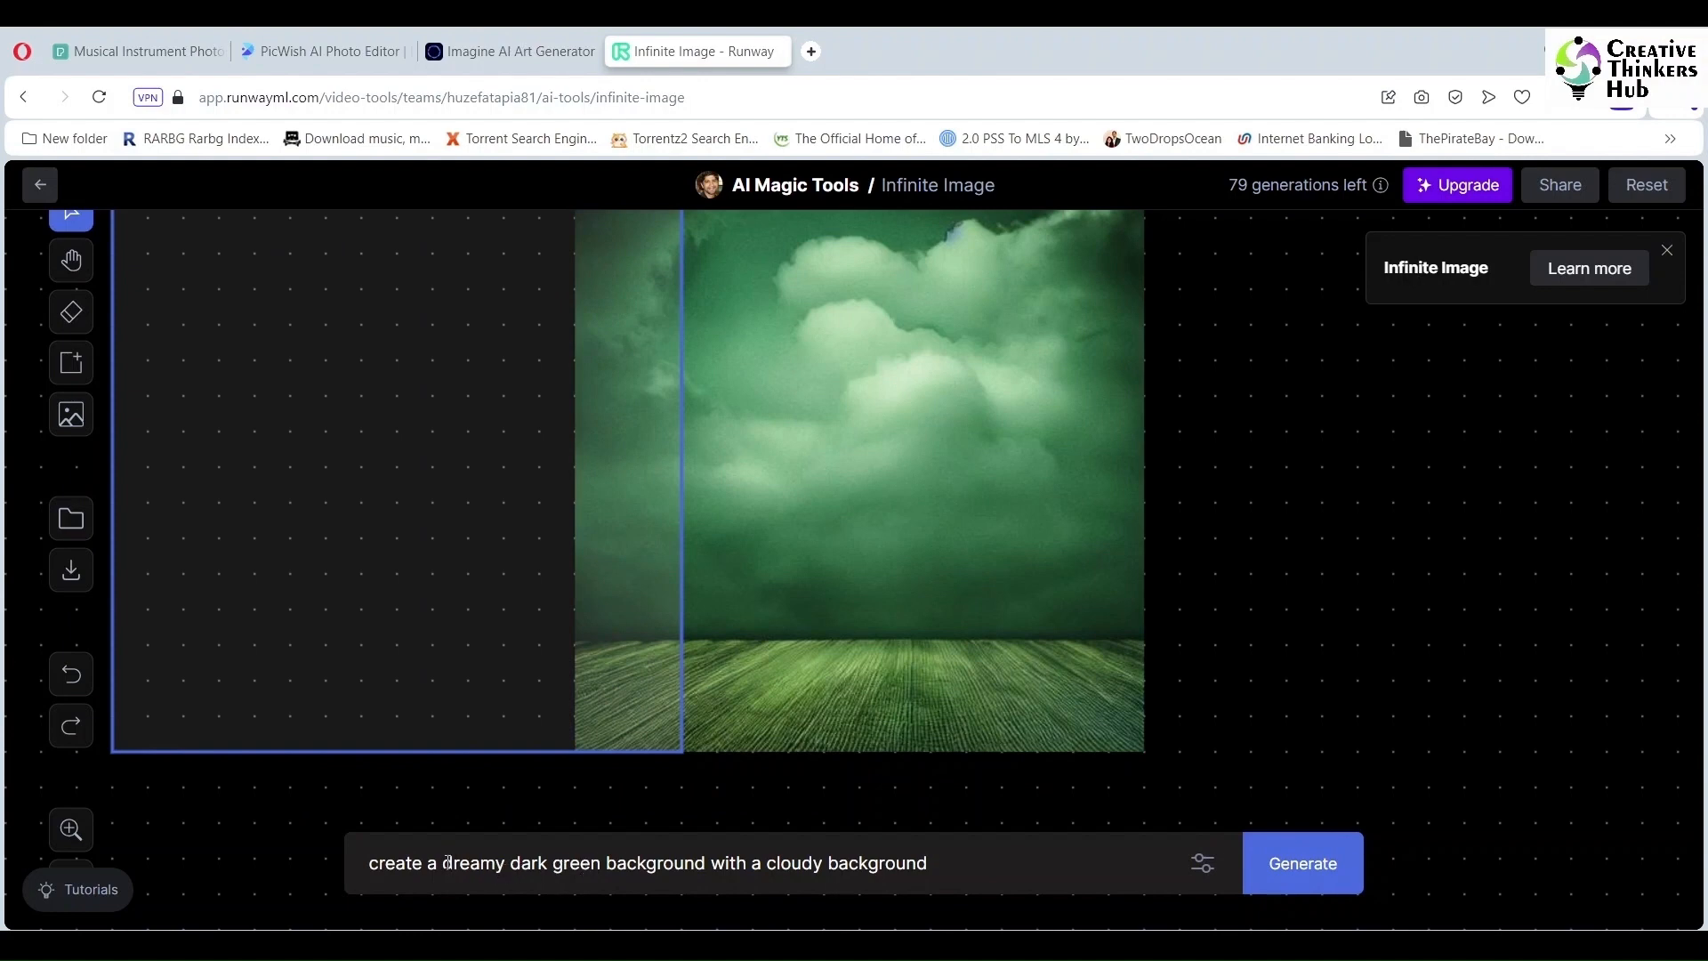
Step: Trim the prompt to clouds and floor, then generate and accept the left-side extension
left_click_drag(447, 862, 343, 870)
key("BackSpace")
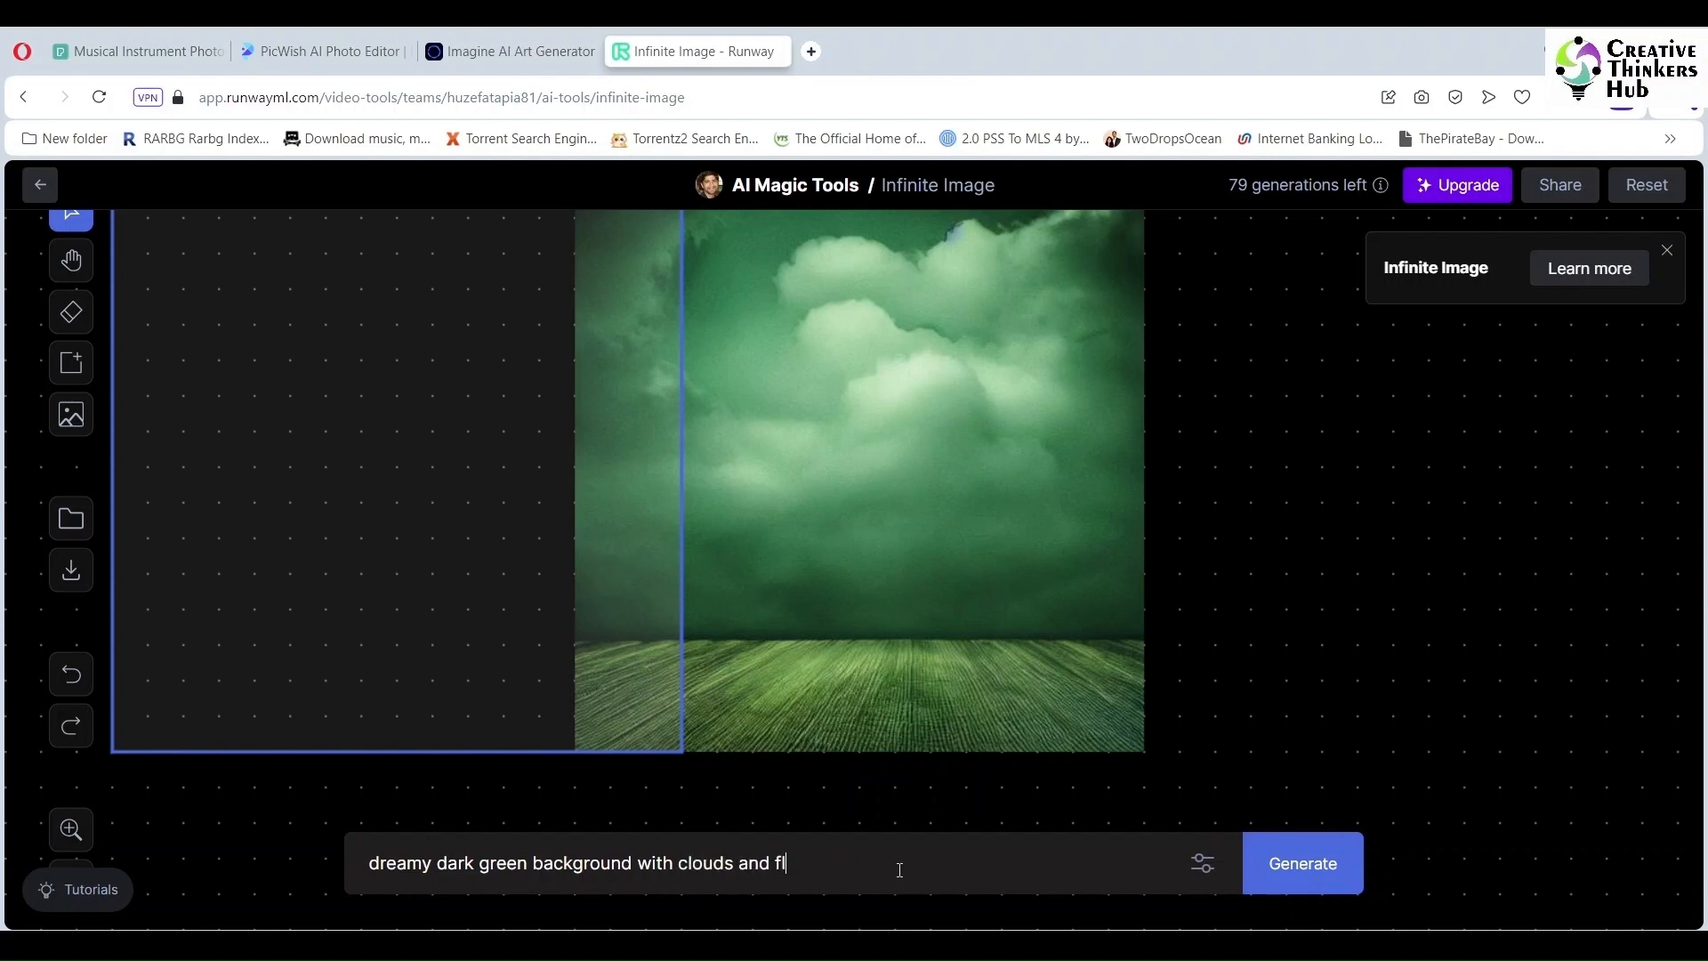
left_click(1283, 890)
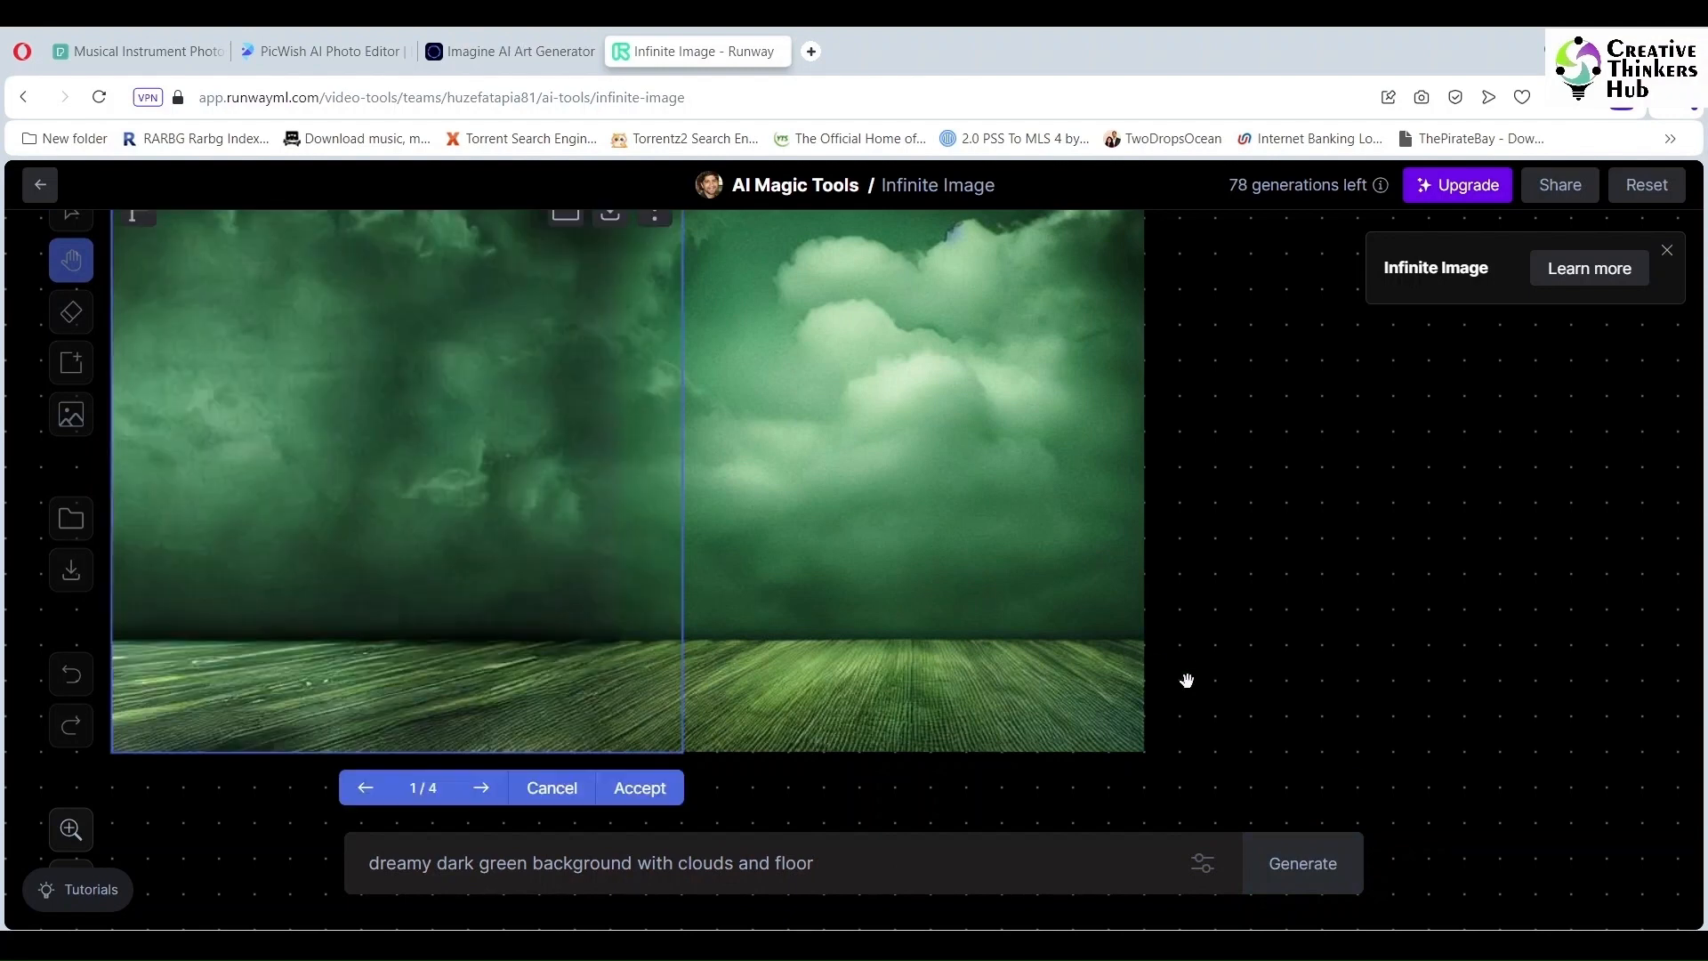
left_click(638, 794)
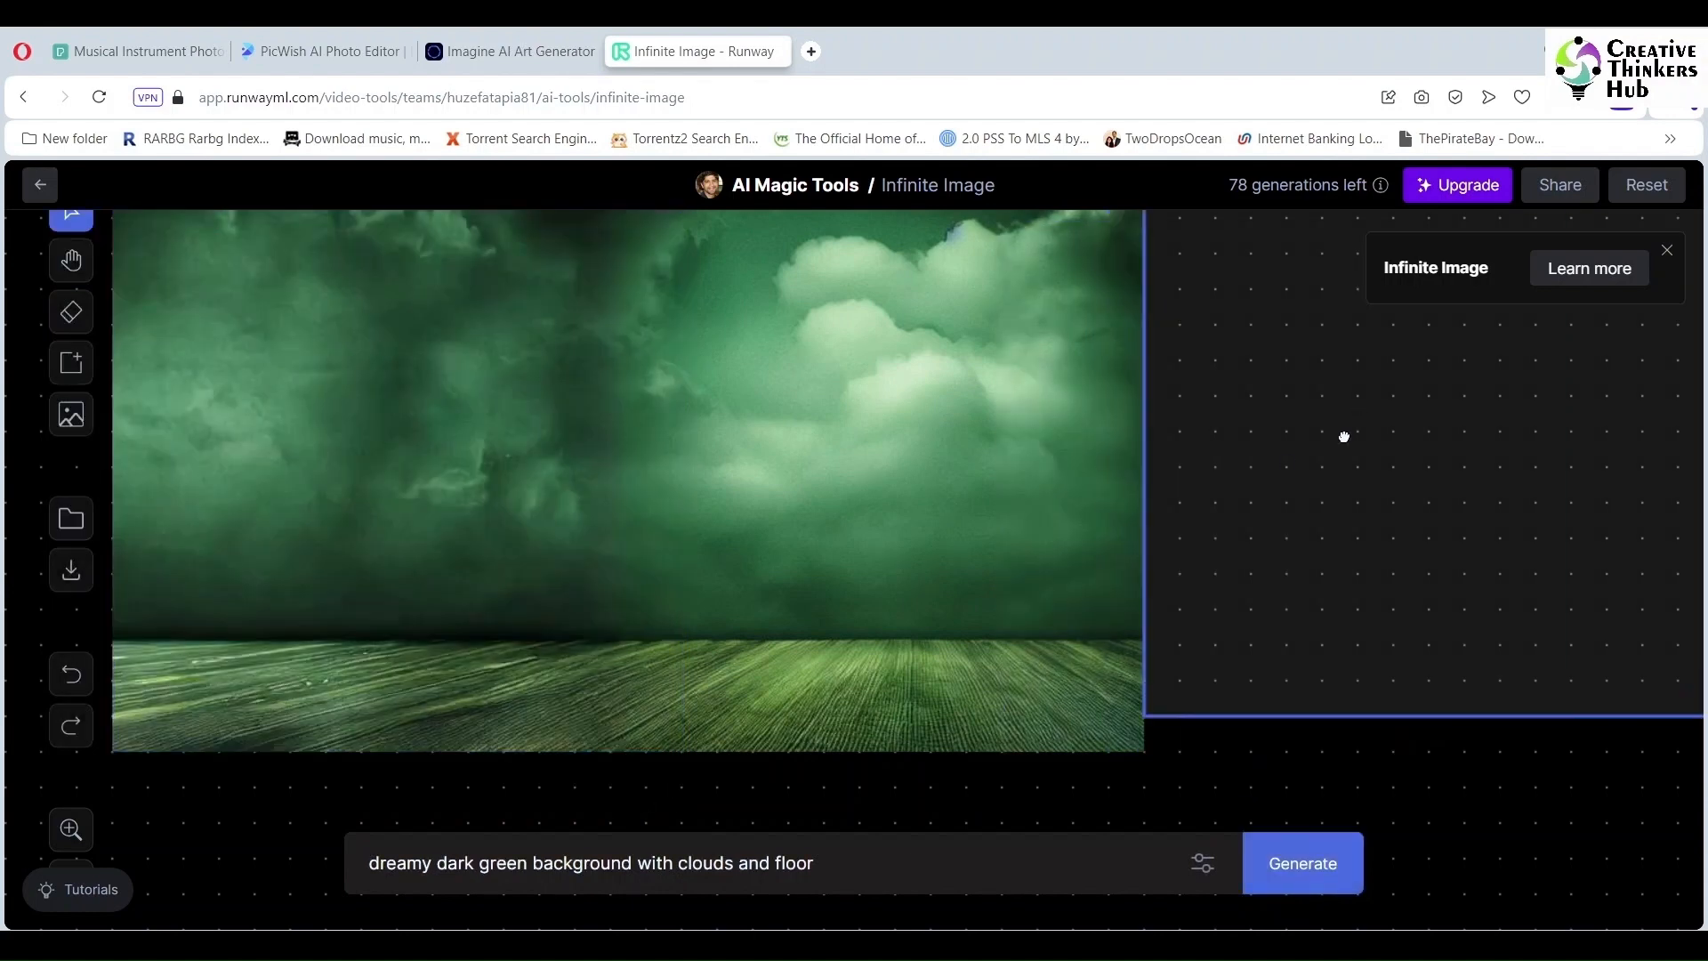
Step: Extend the scene on the right and accept variation 4 of 4
left_click(1300, 465)
left_click(1308, 865)
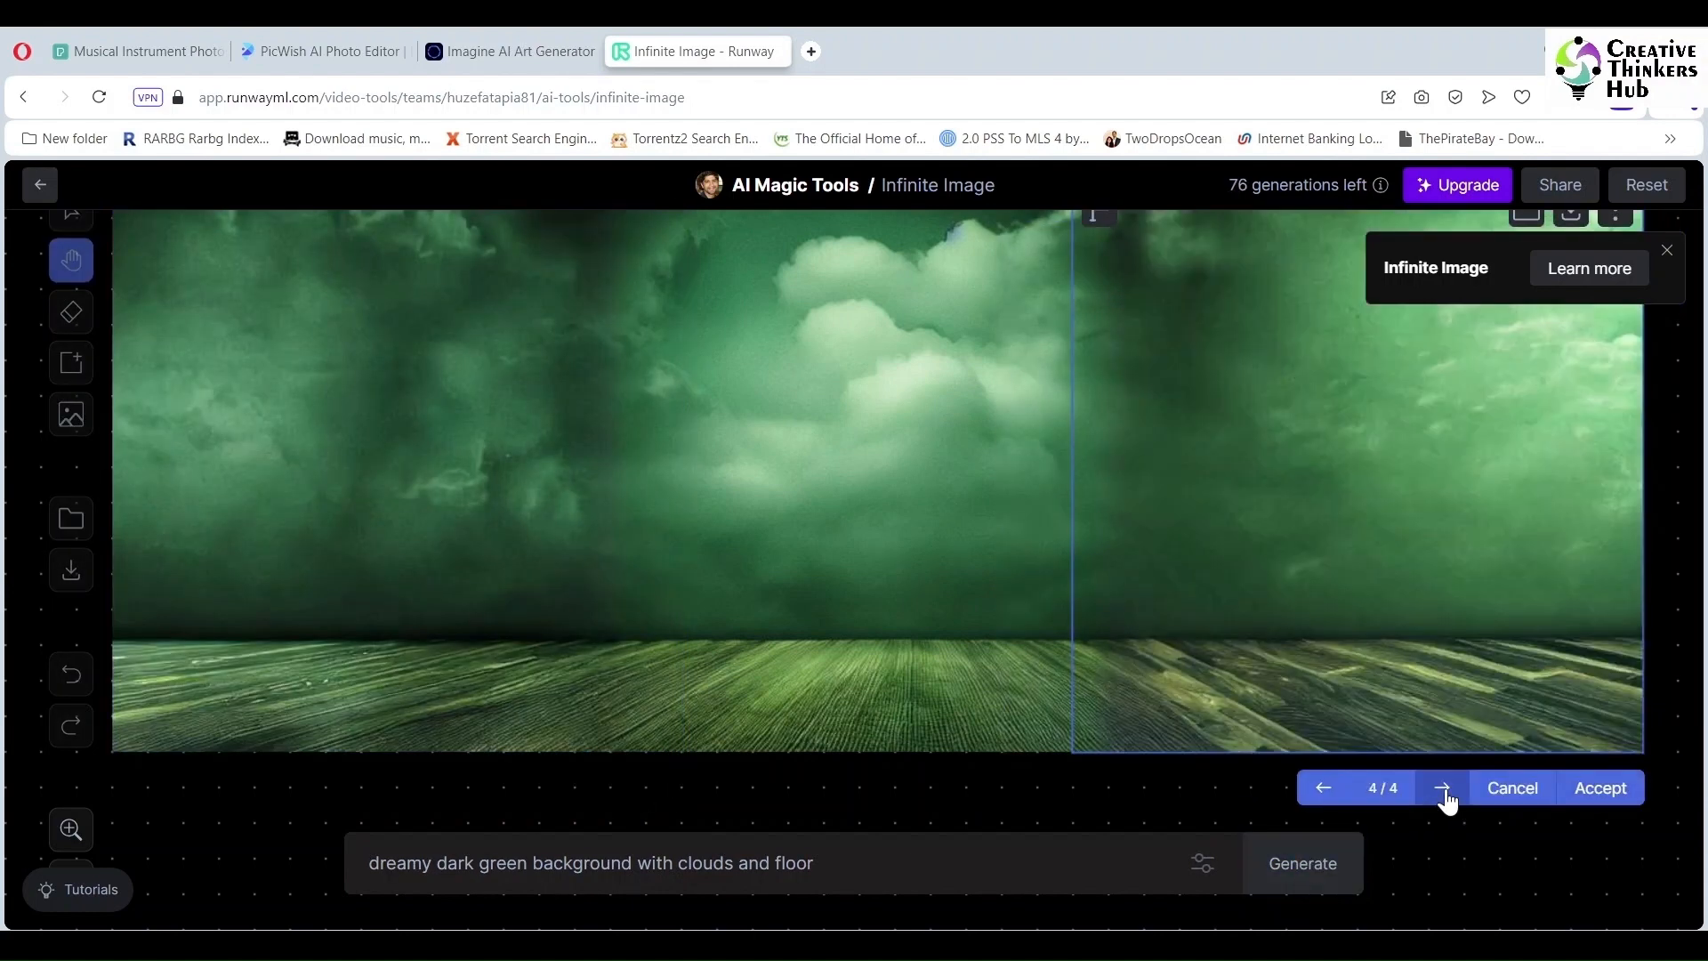
left_click(1441, 788)
left_click(1614, 794)
scroll(1476, 530, "up", 1)
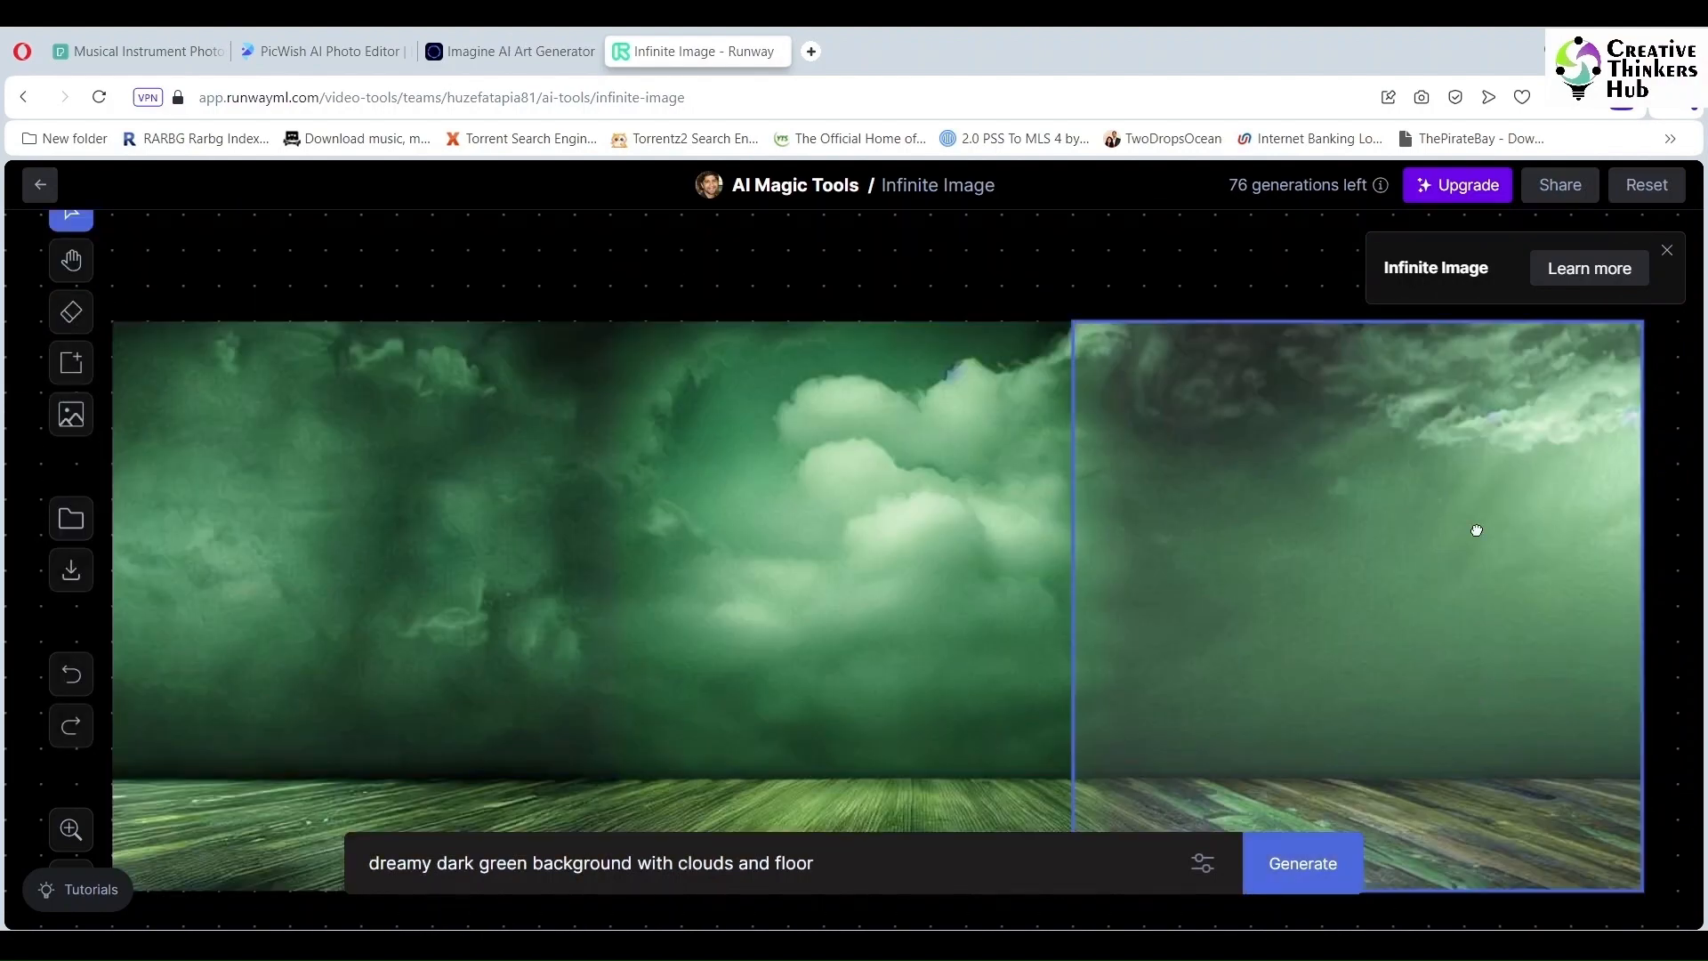
left_click(1486, 345)
scroll(1450, 473, "down", 2)
scroll(1450, 483, "up", 3)
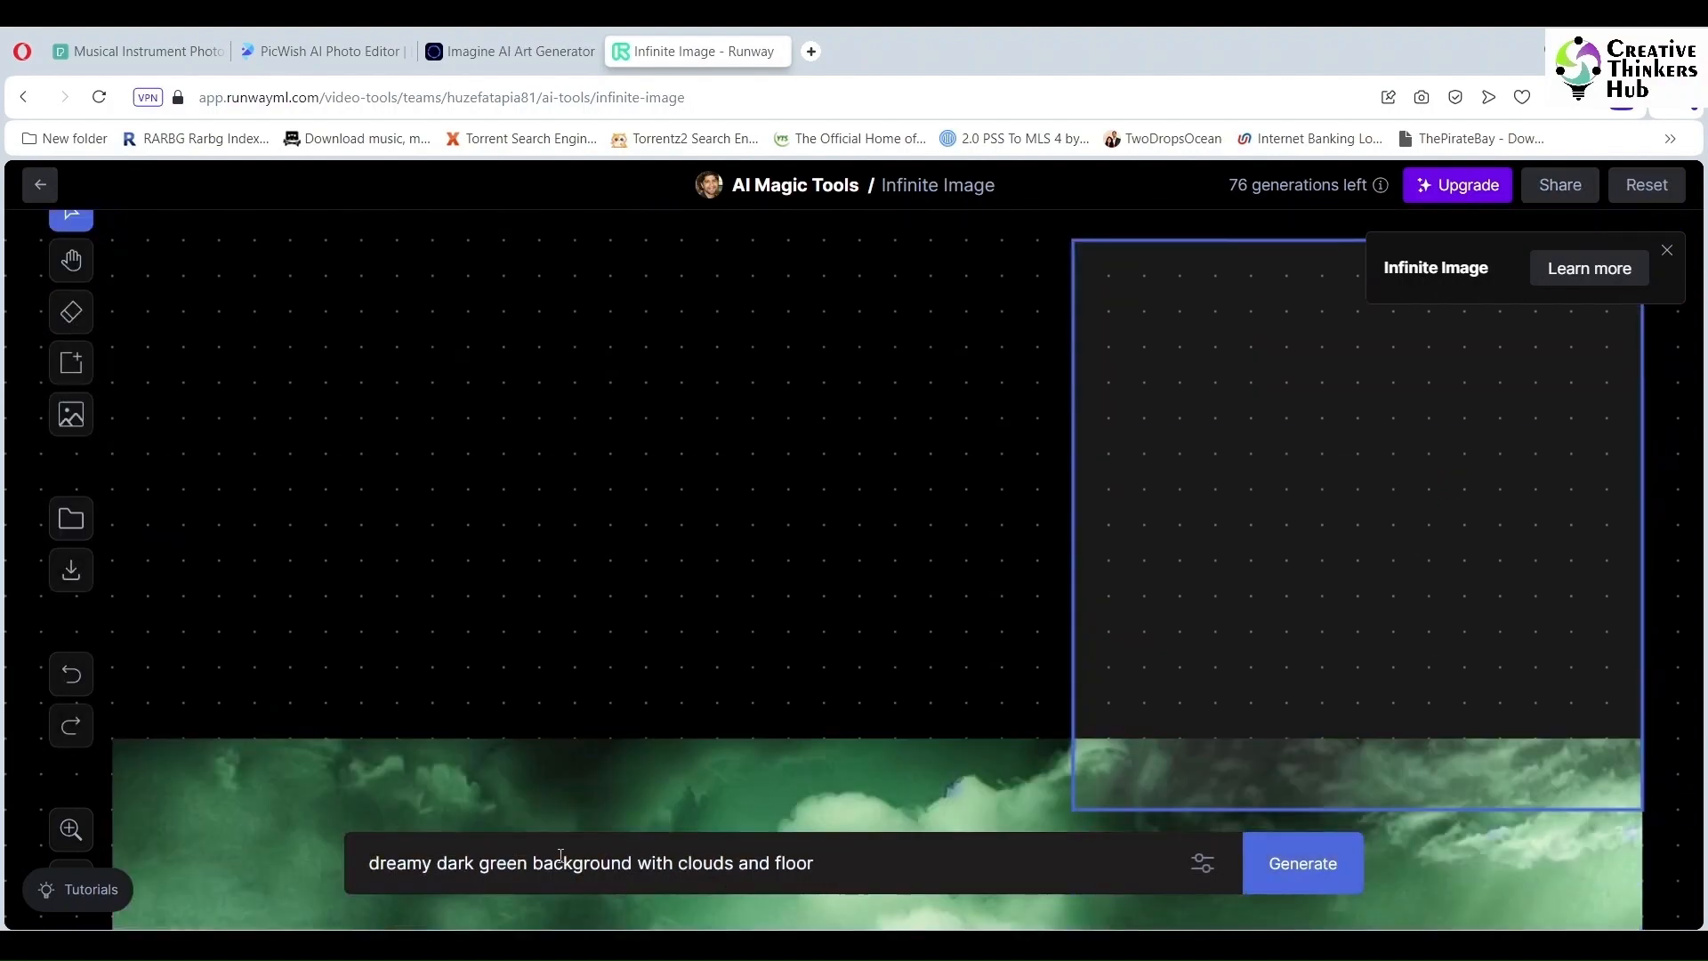
Step: Drop 'and floor' from the prompt and accept stormy clouds above the right side
key("BackSpace")
key("BackSpace")
key("BackSpace")
key("BackSpace")
key("BackSpace")
key("BackSpace")
key("BackSpace")
key("BackSpace")
key("BackSpace")
key("BackSpace")
left_click(1306, 865)
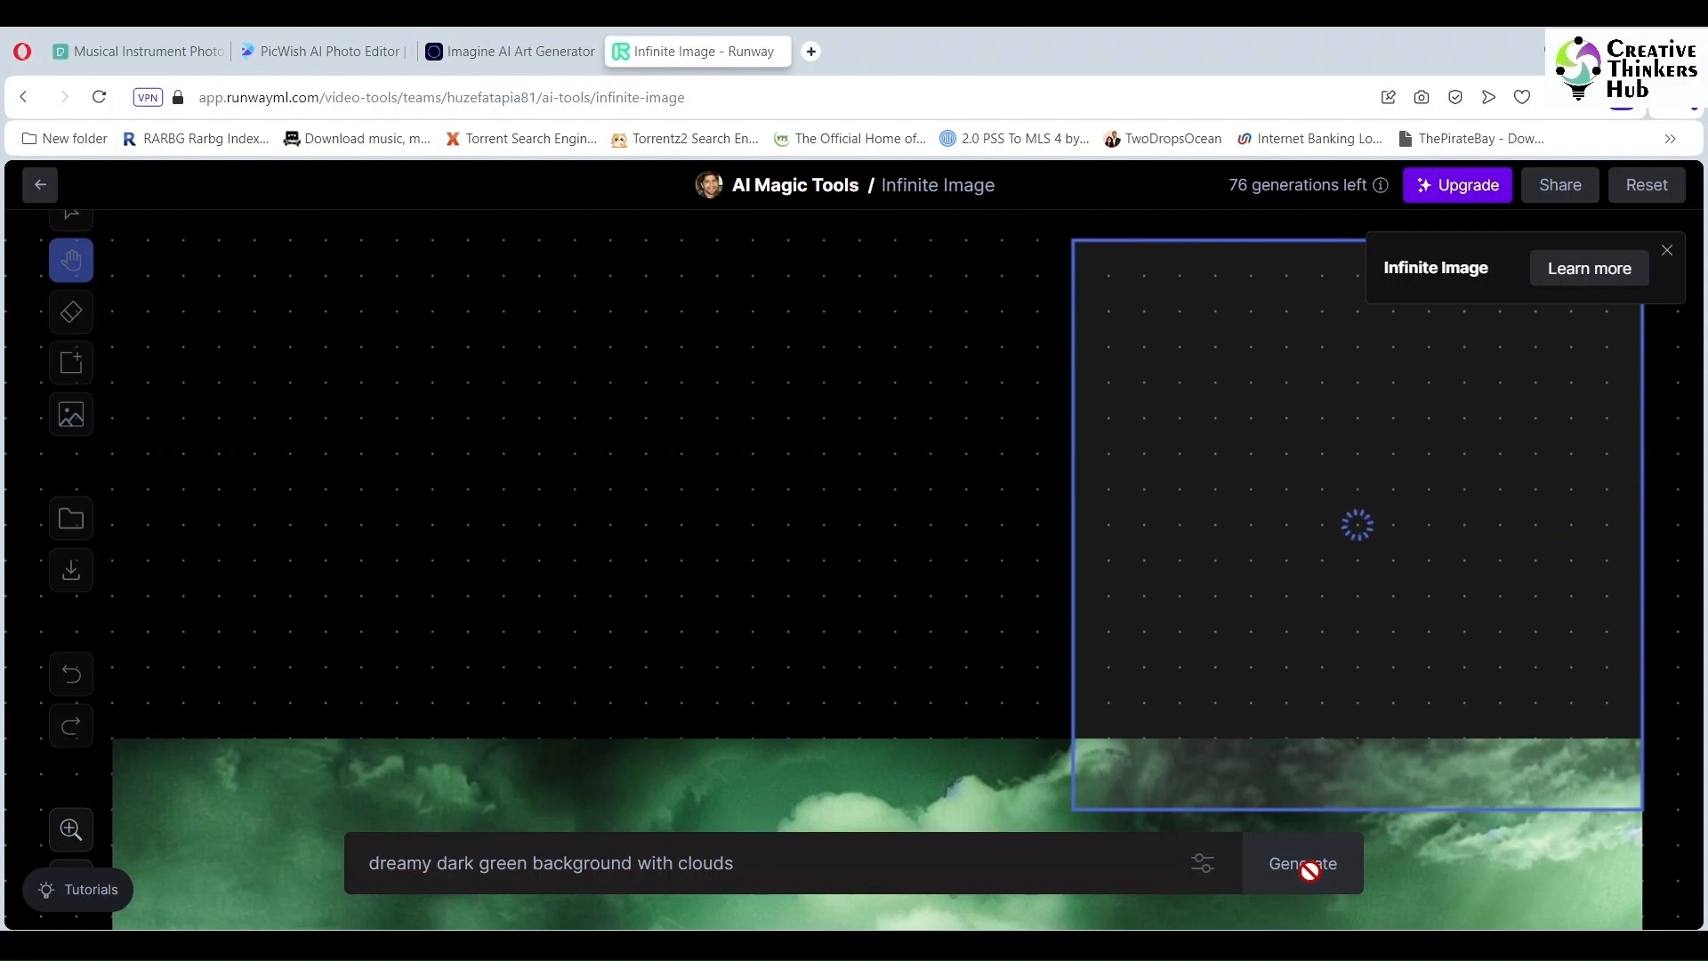
left_click(1433, 846)
left_click(1433, 846)
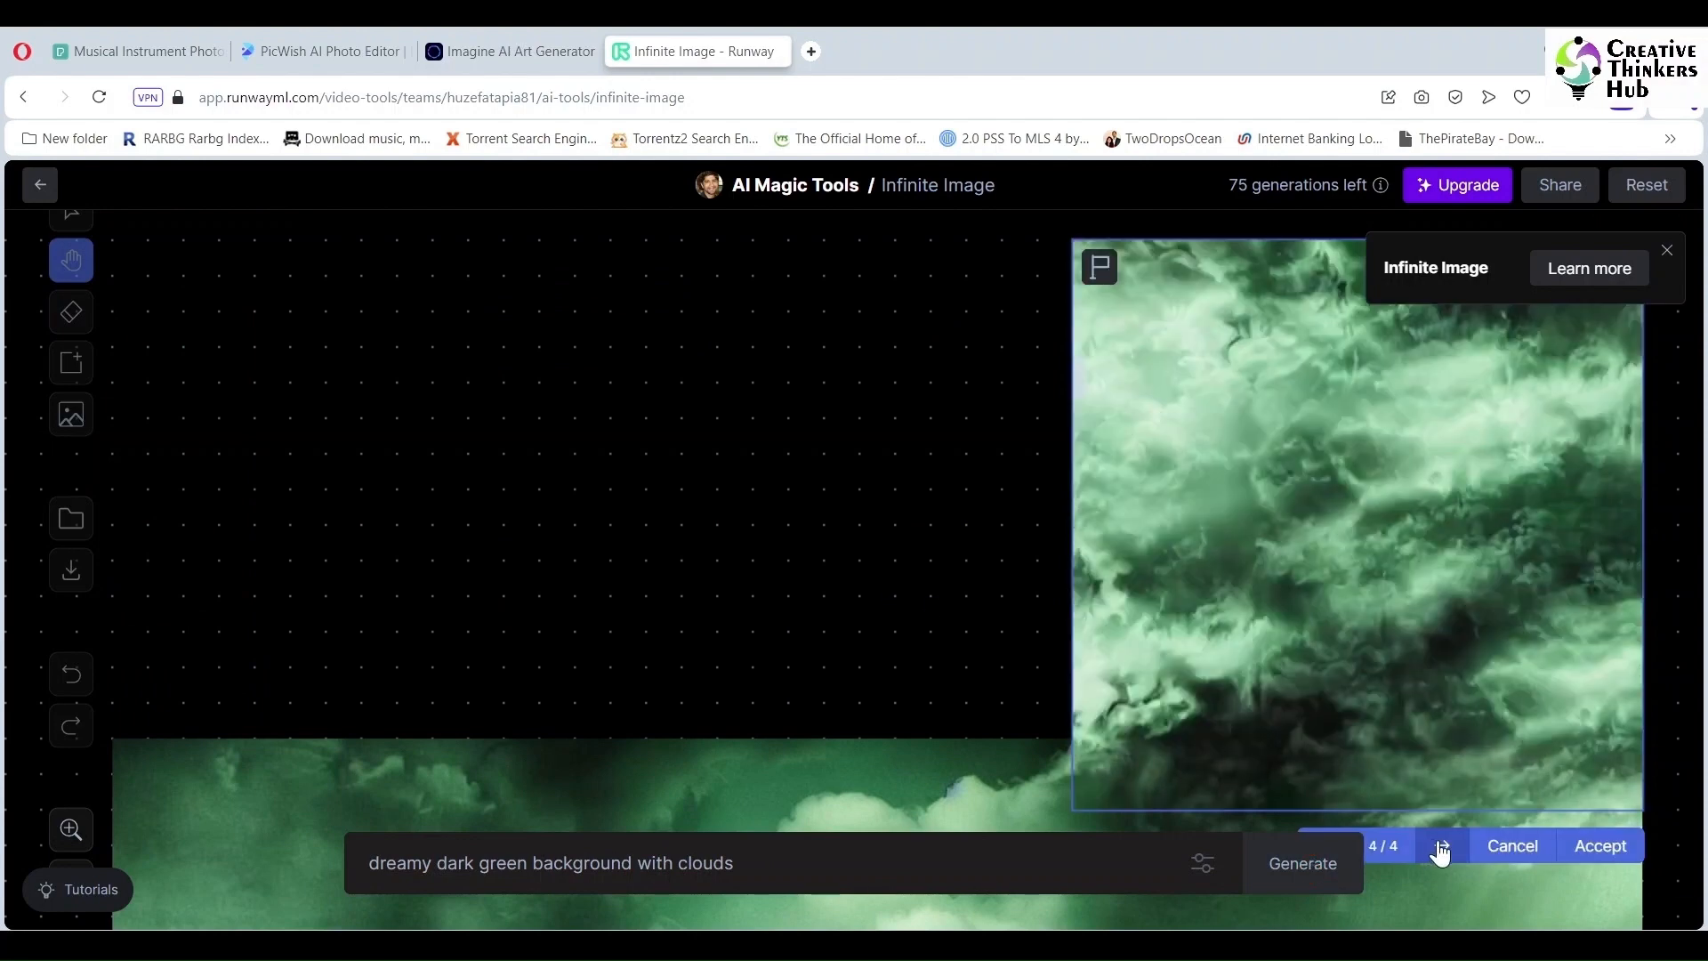
left_click(1598, 842)
Step: Generate and accept stormy clouds above the middle of the image
left_click(890, 628)
left_click(1305, 863)
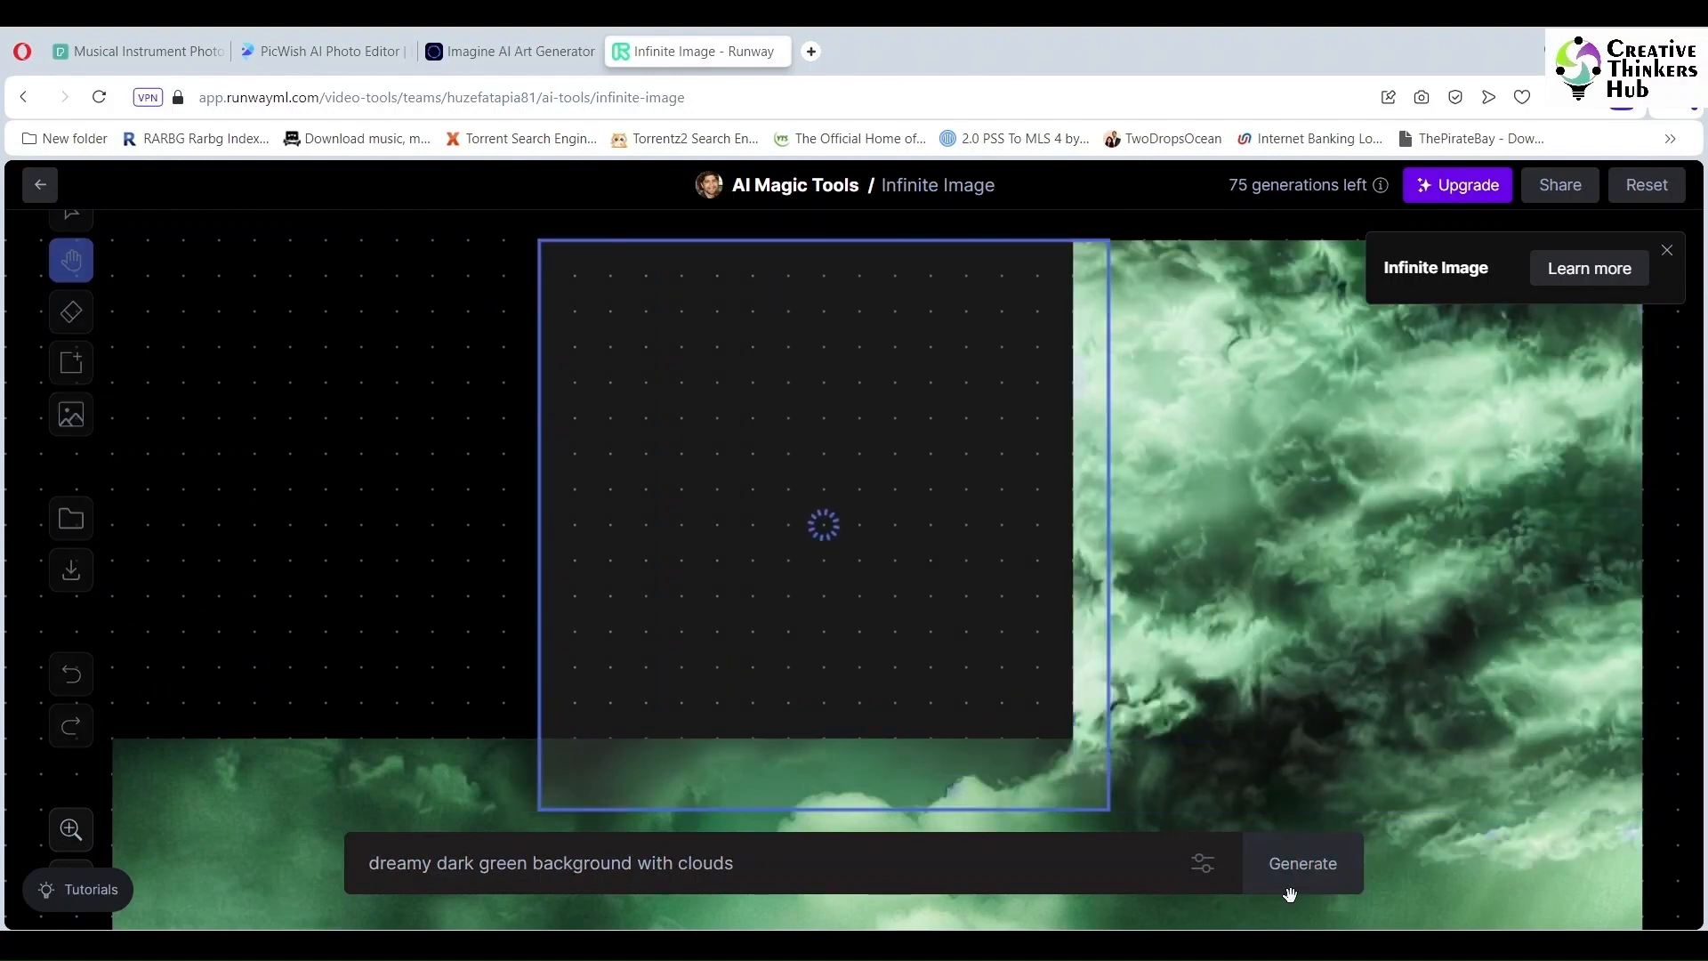
scroll(1201, 752, "down", 1)
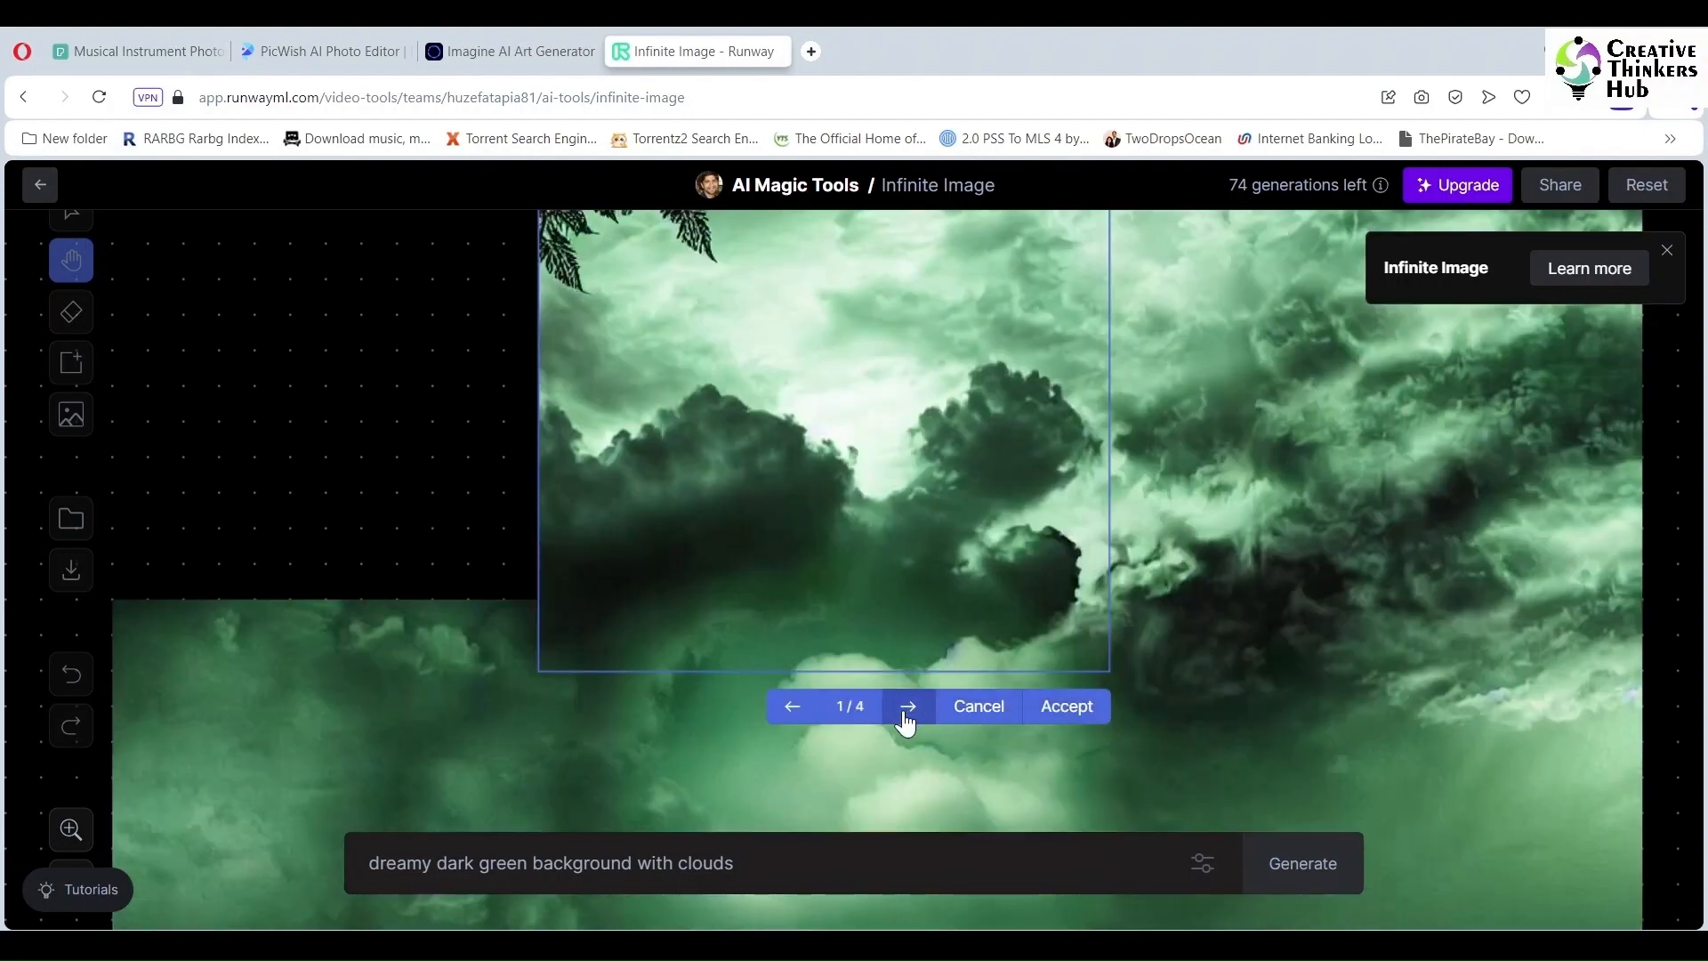
left_click(907, 713)
scroll(1145, 785, "up", 1)
scroll(1145, 785, "down", 1)
left_click(913, 712)
left_click(1066, 705)
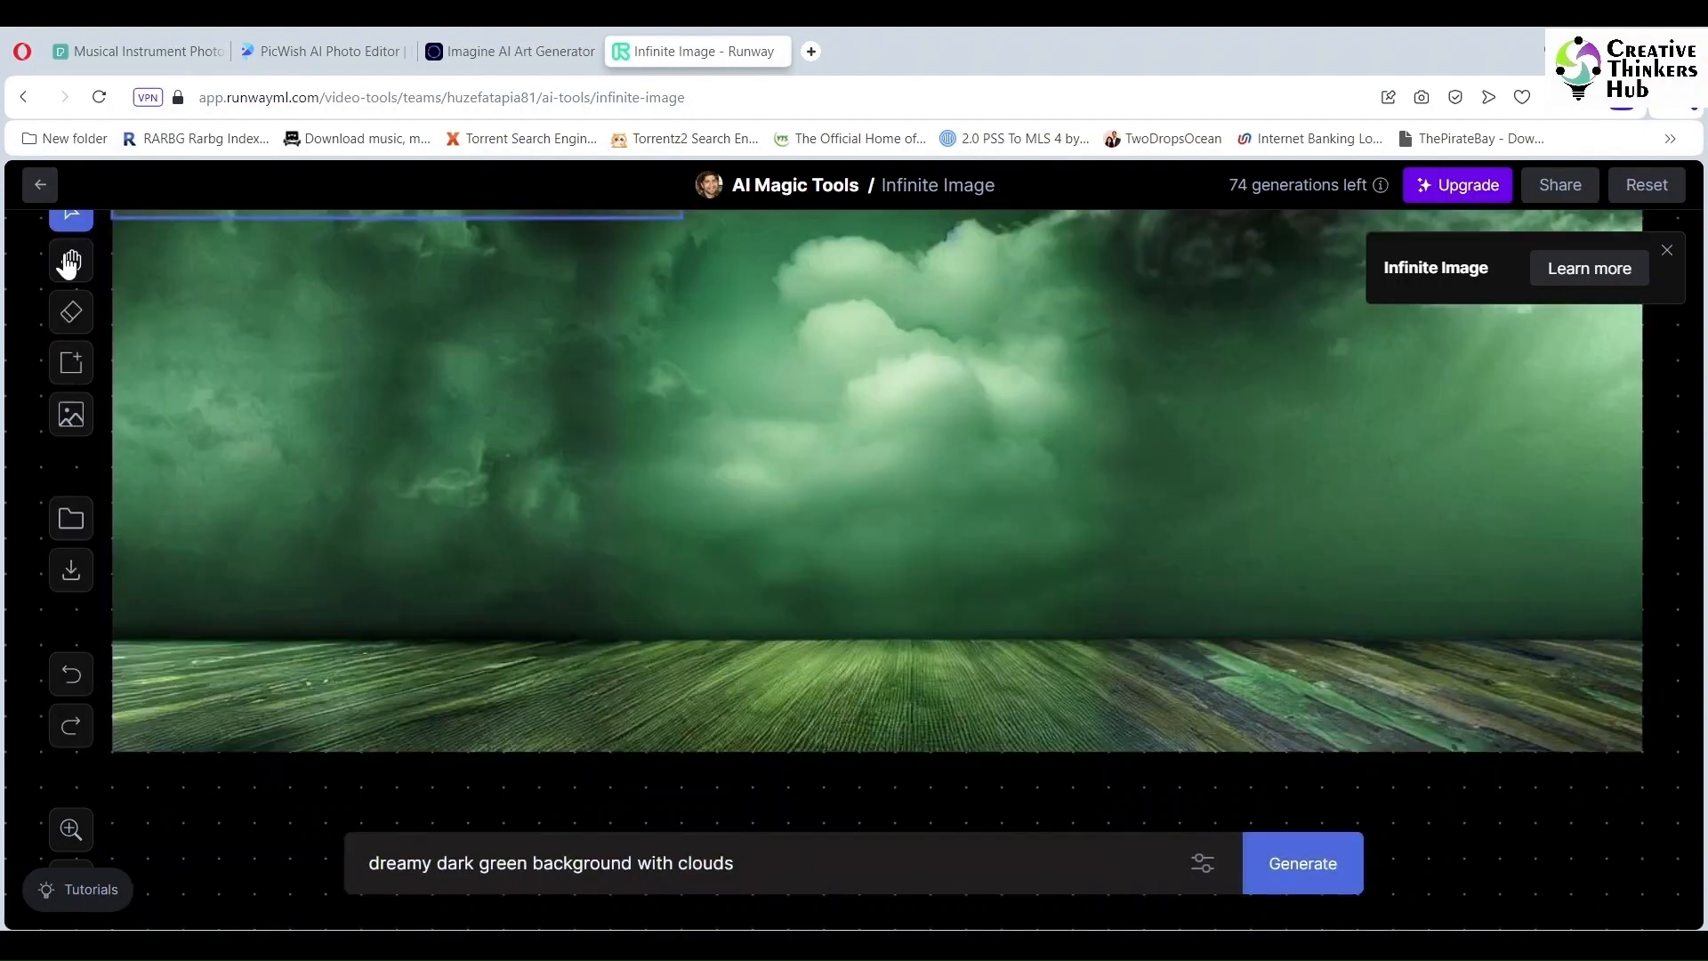
Step: Fill the upper-left corner with clouds, keeping the fourth variation
left_click(68, 264)
left_click_drag(373, 488, 759, 656)
left_click_drag(801, 521, 664, 777)
left_click_drag(1137, 490, 1125, 626)
left_click_drag(499, 385, 499, 417)
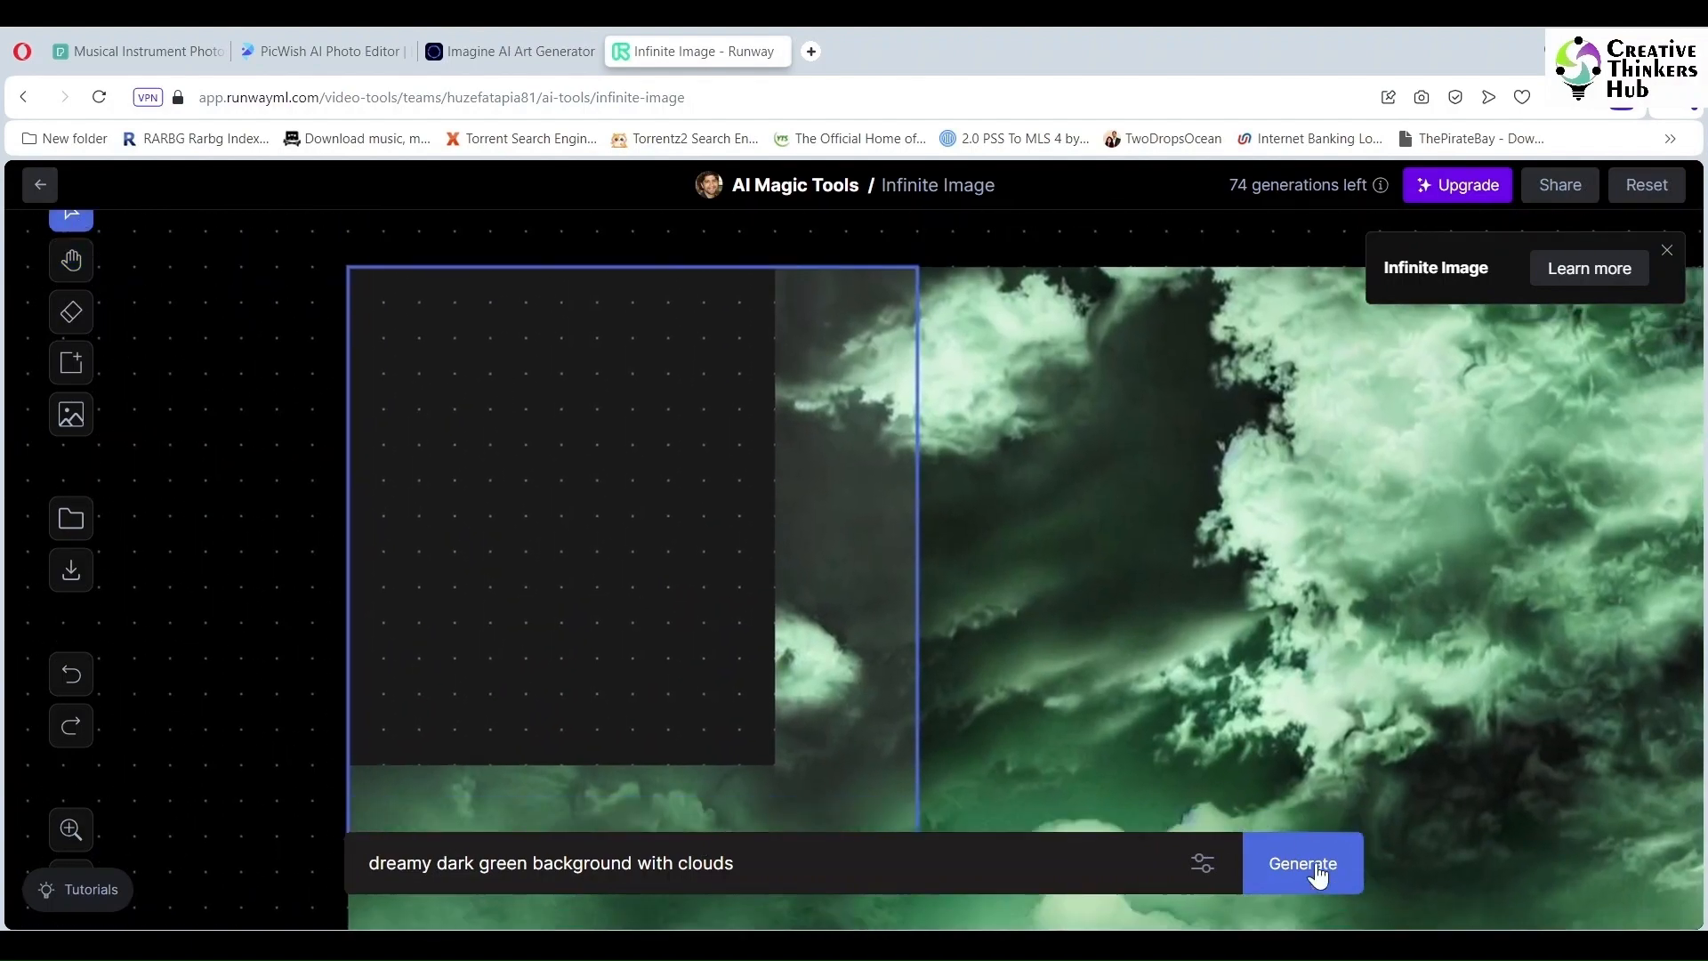
left_click(1316, 873)
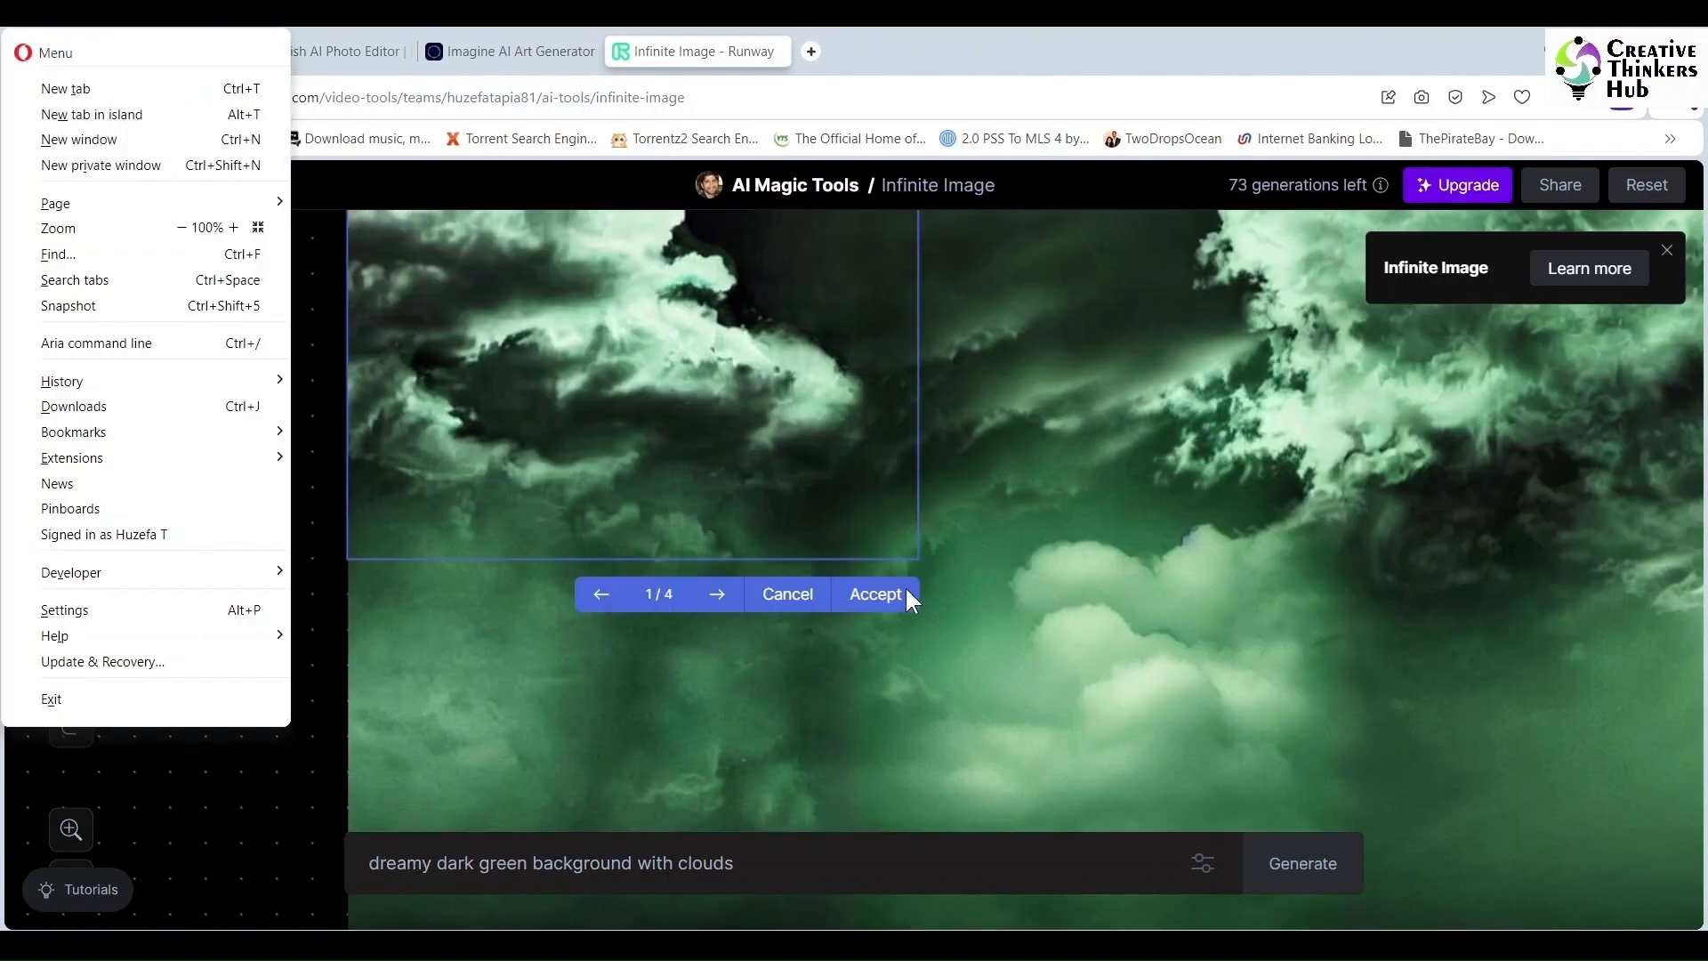
left_click(718, 596)
left_click(718, 596)
left_click(717, 596)
left_click(877, 595)
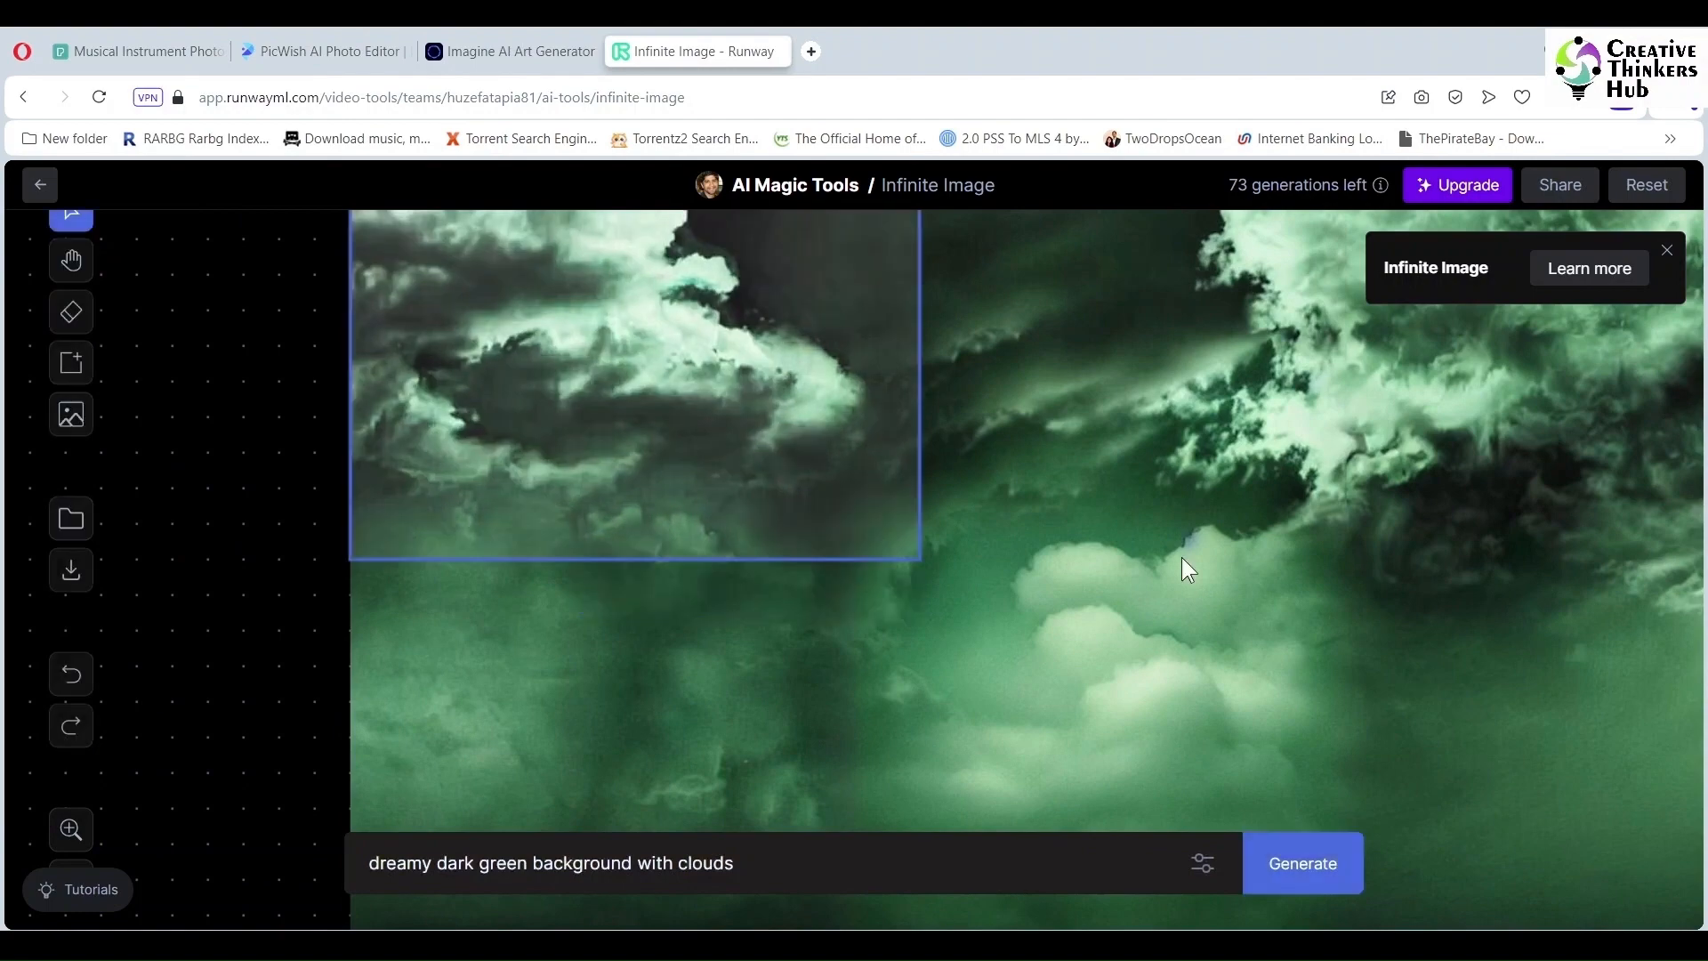
Step: Export the panorama to Runway assets and open the Assets library from the dashboard
left_click(71, 521)
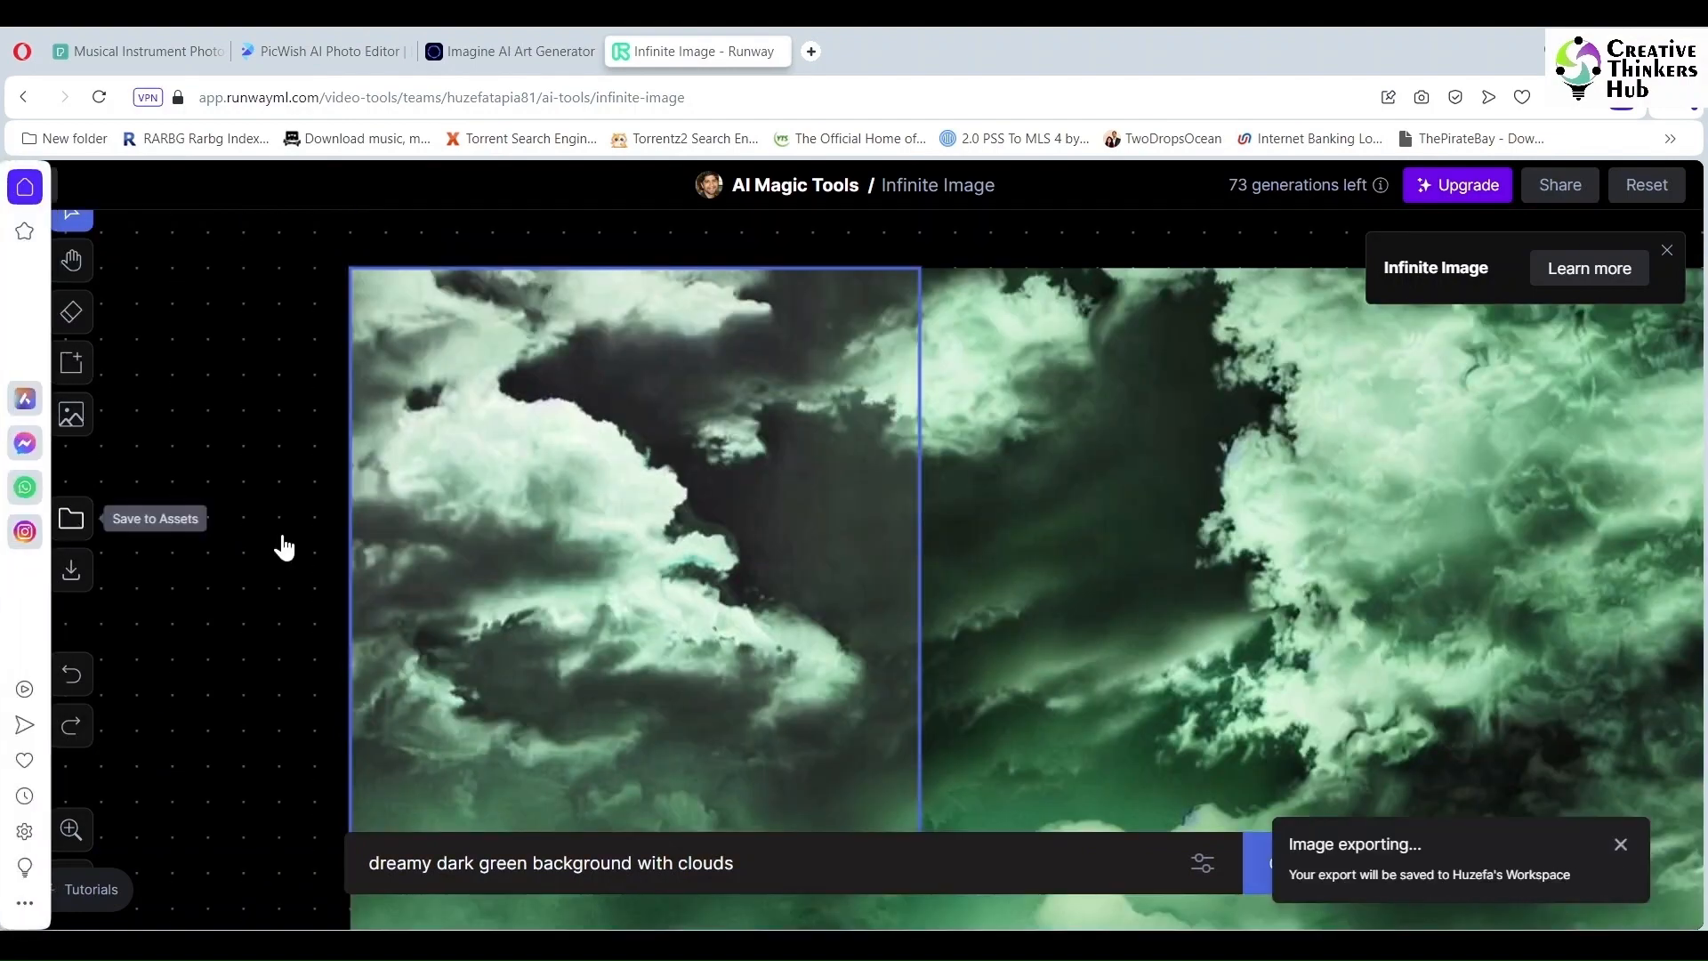
left_click(1620, 845)
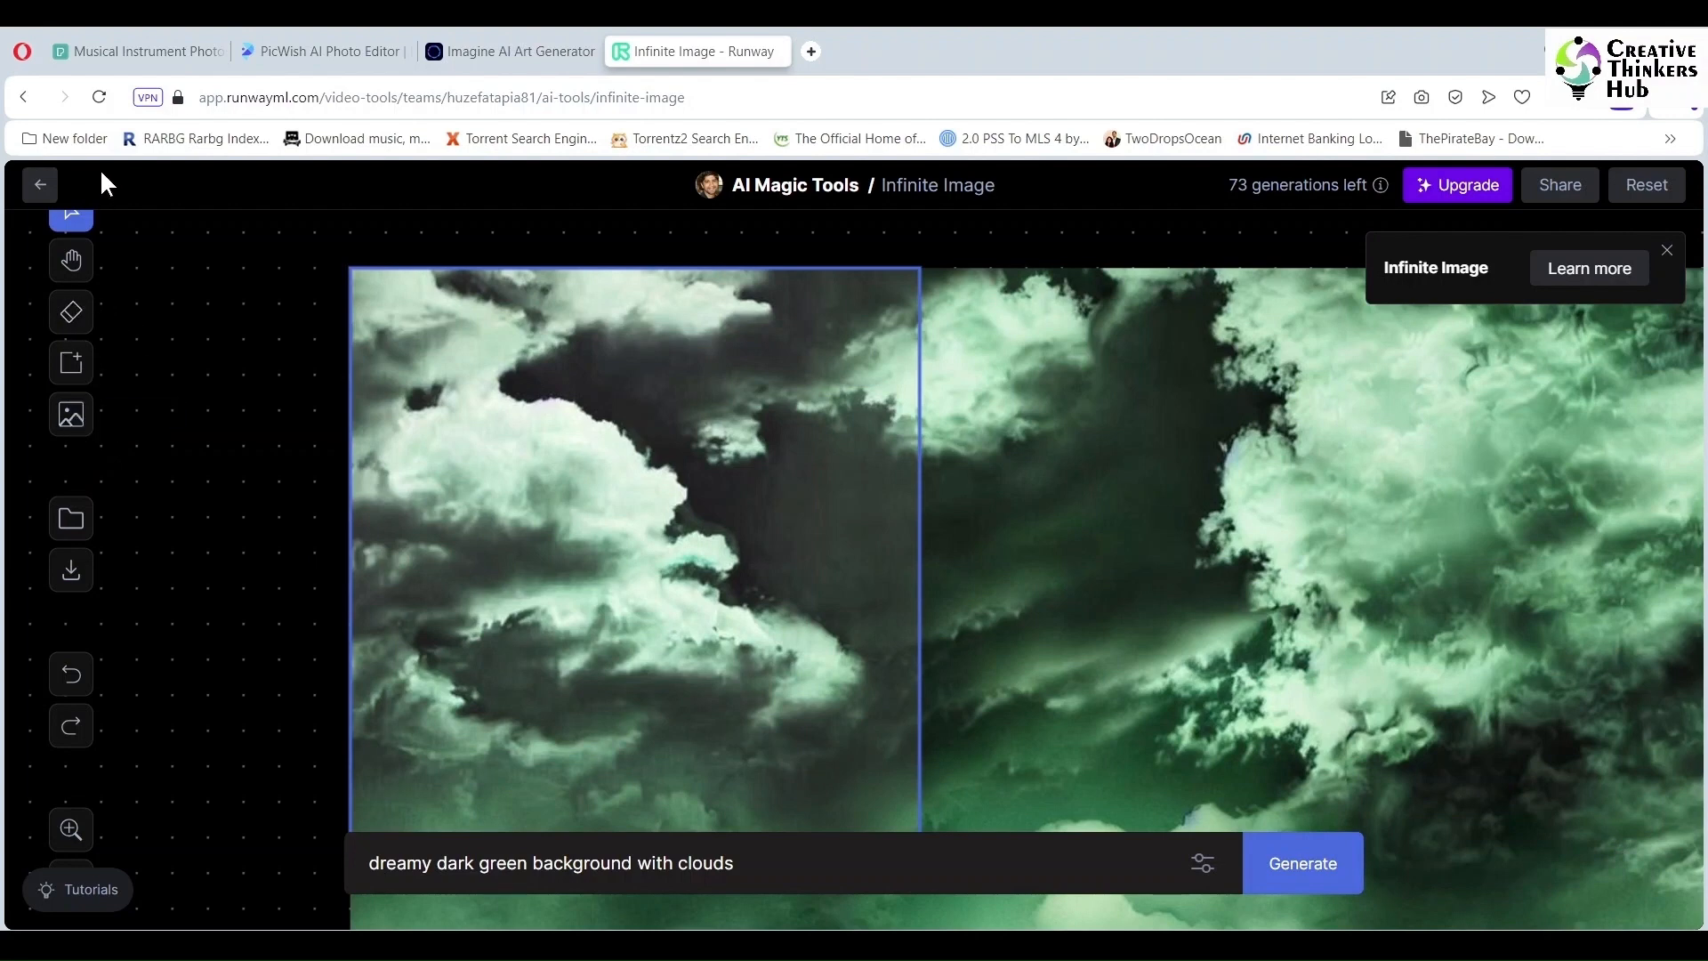
left_click(40, 187)
left_click(127, 221)
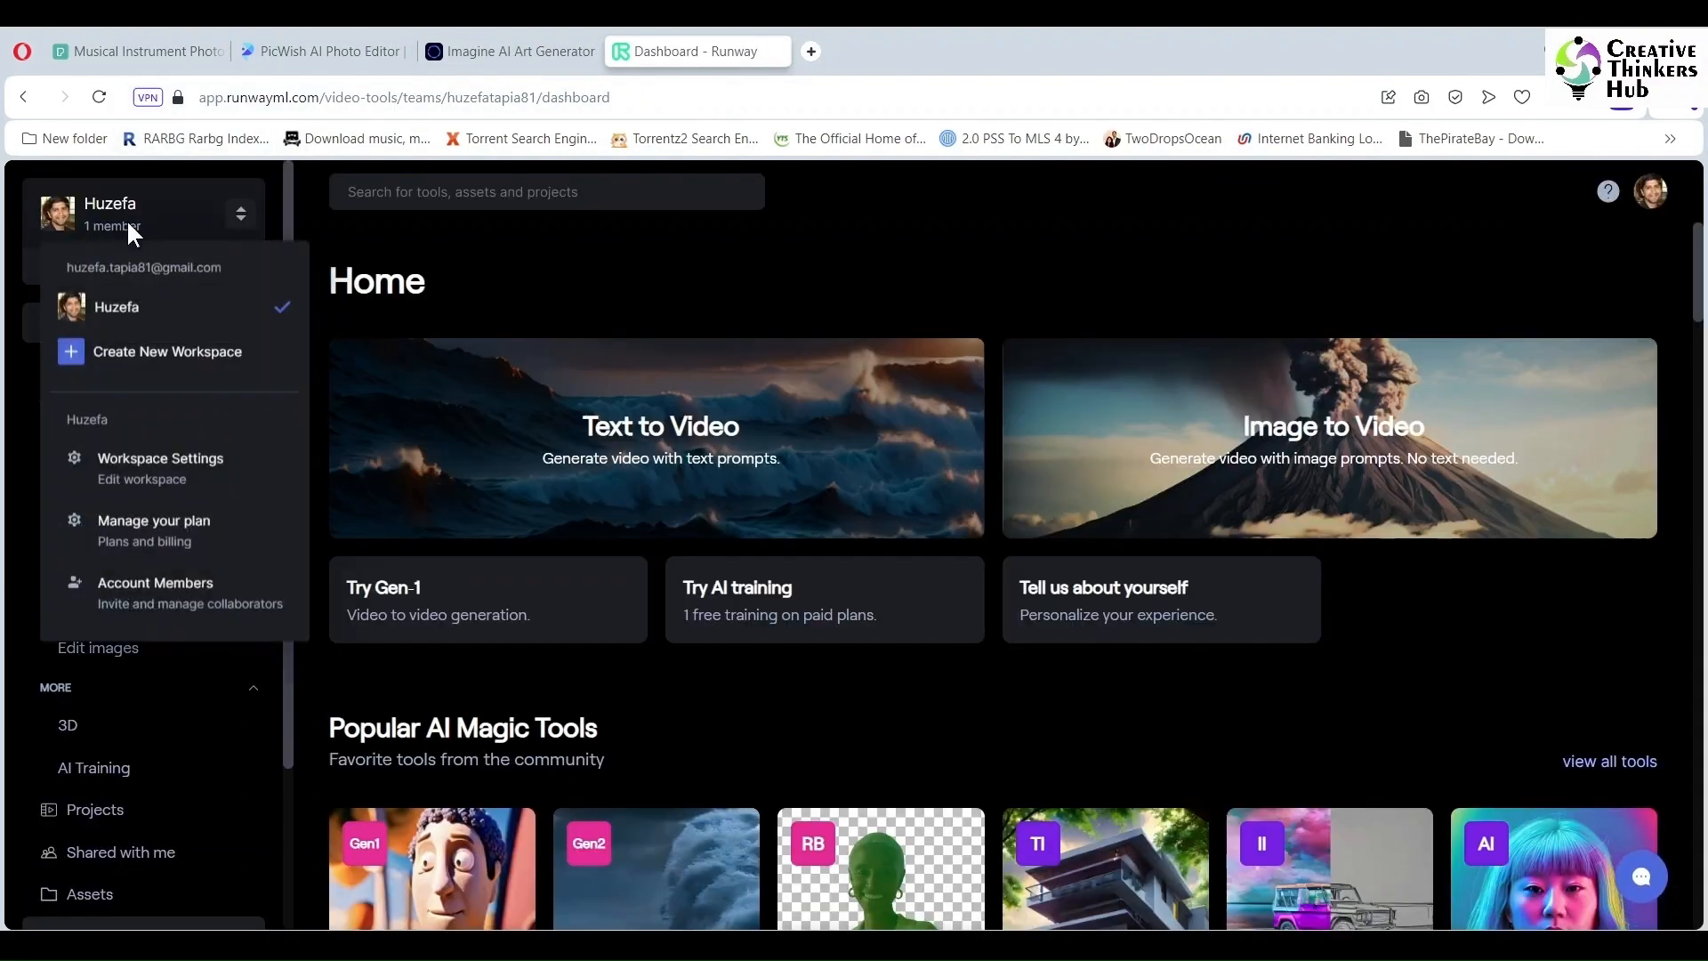
left_click(158, 469)
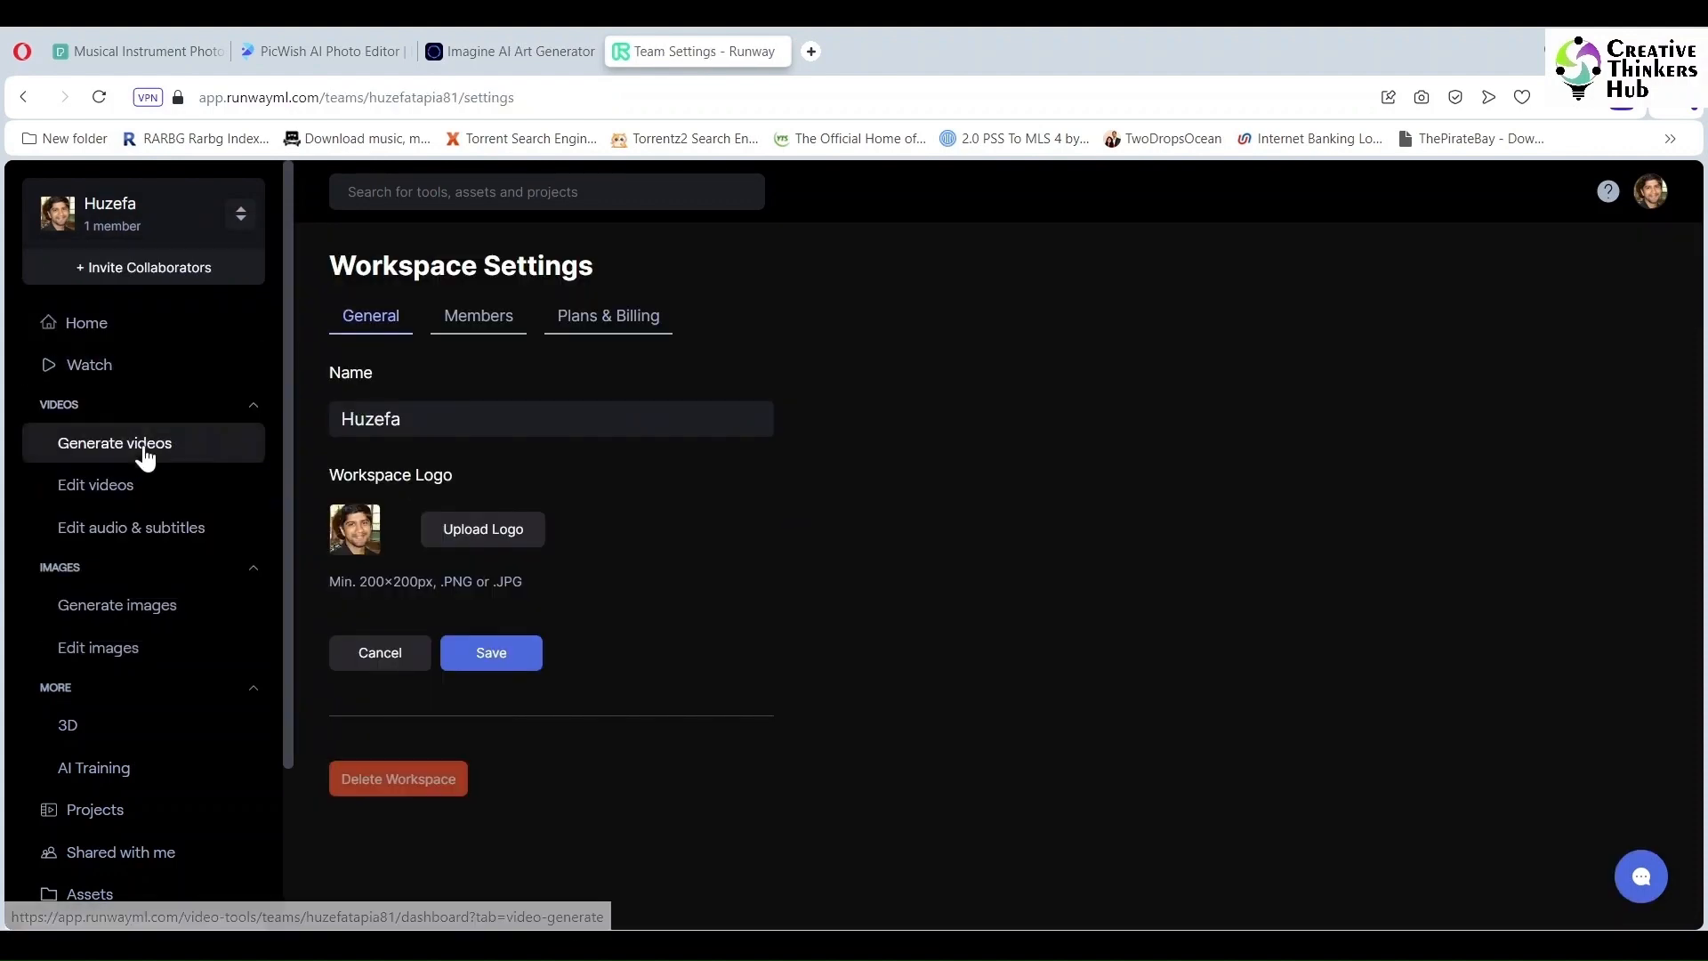
scroll(134, 533, "down", 2)
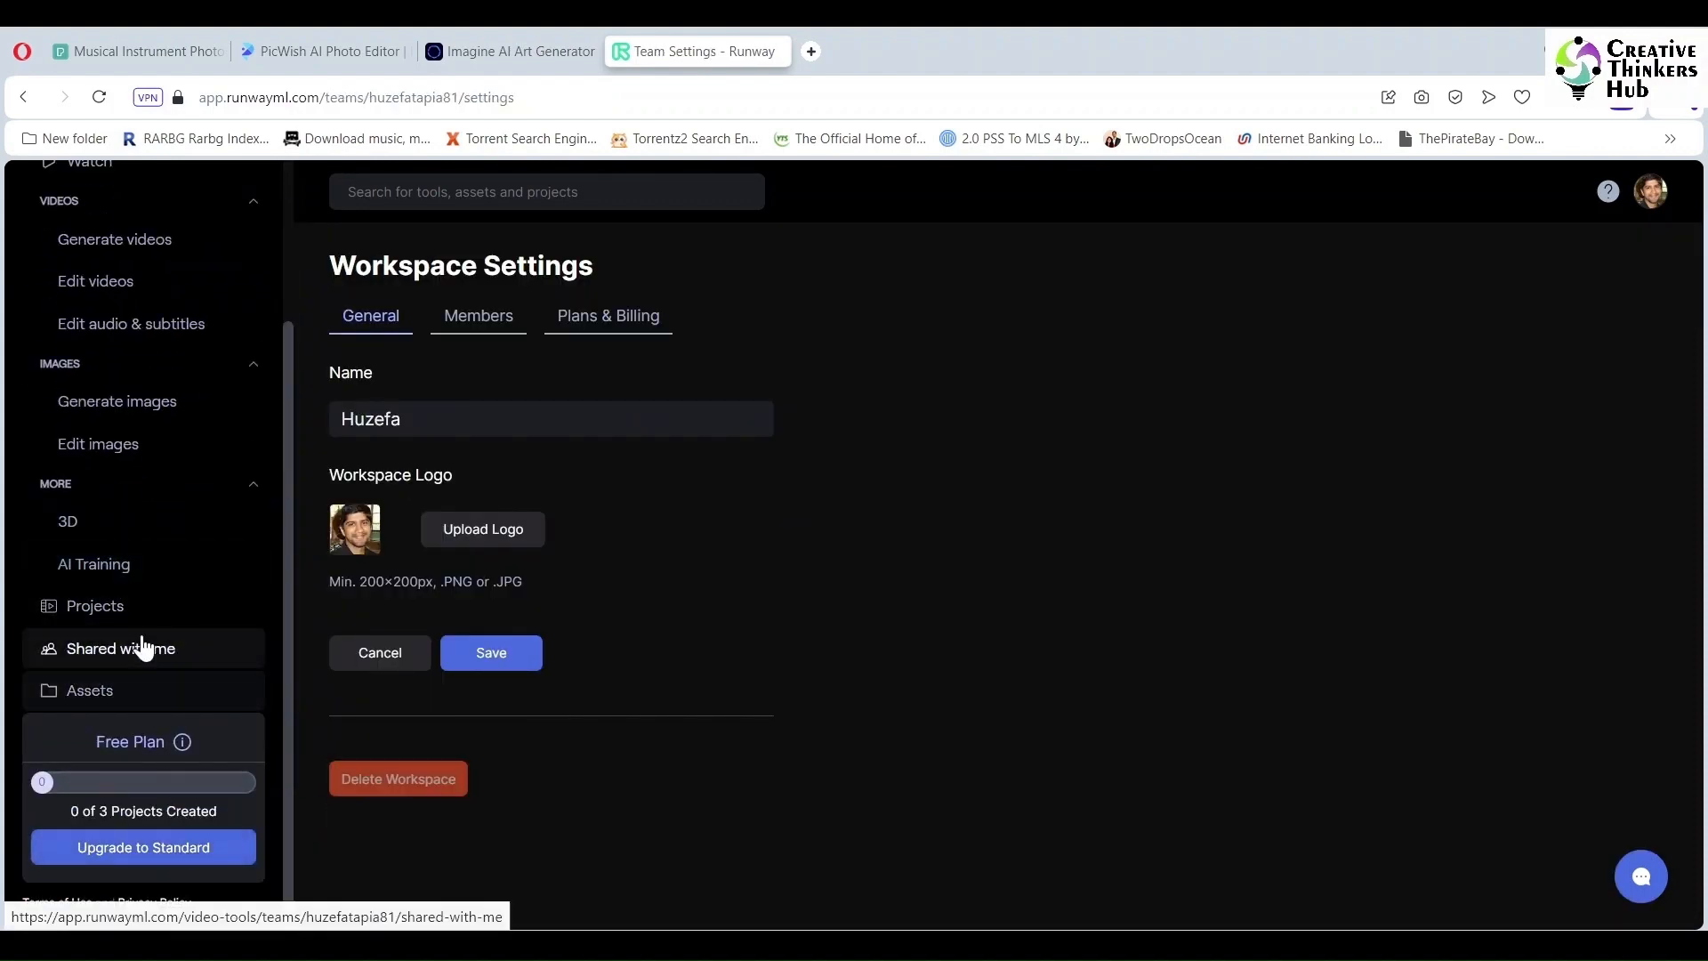
left_click(122, 612)
left_click(117, 650)
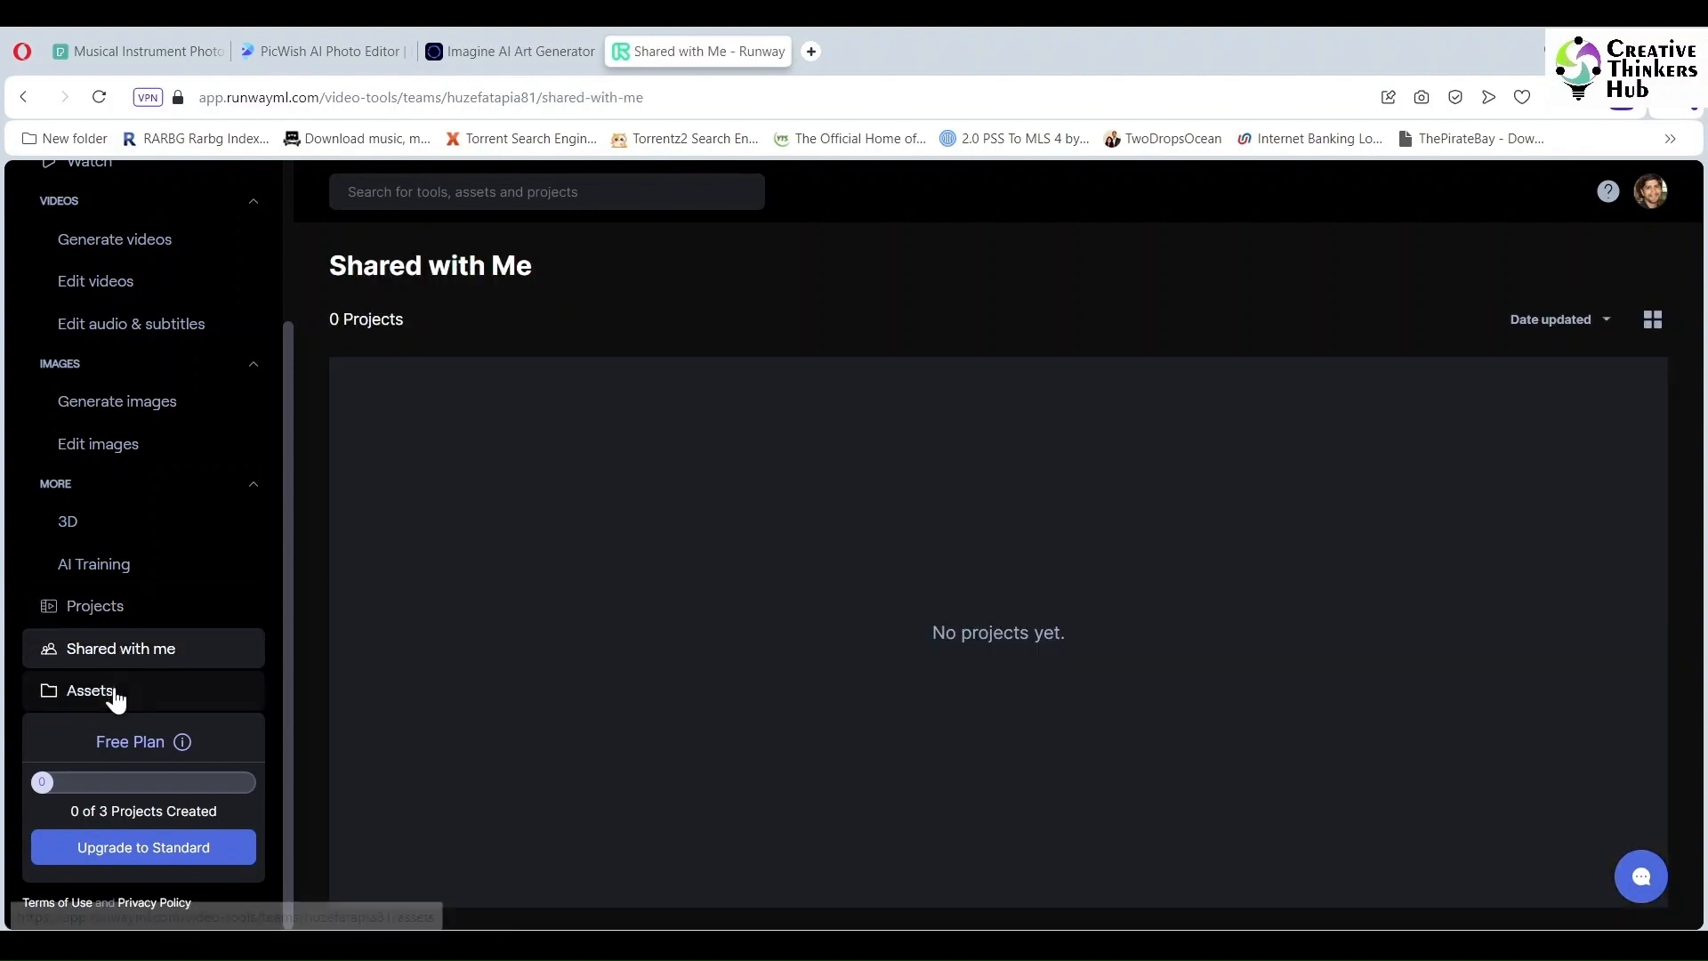
left_click(115, 698)
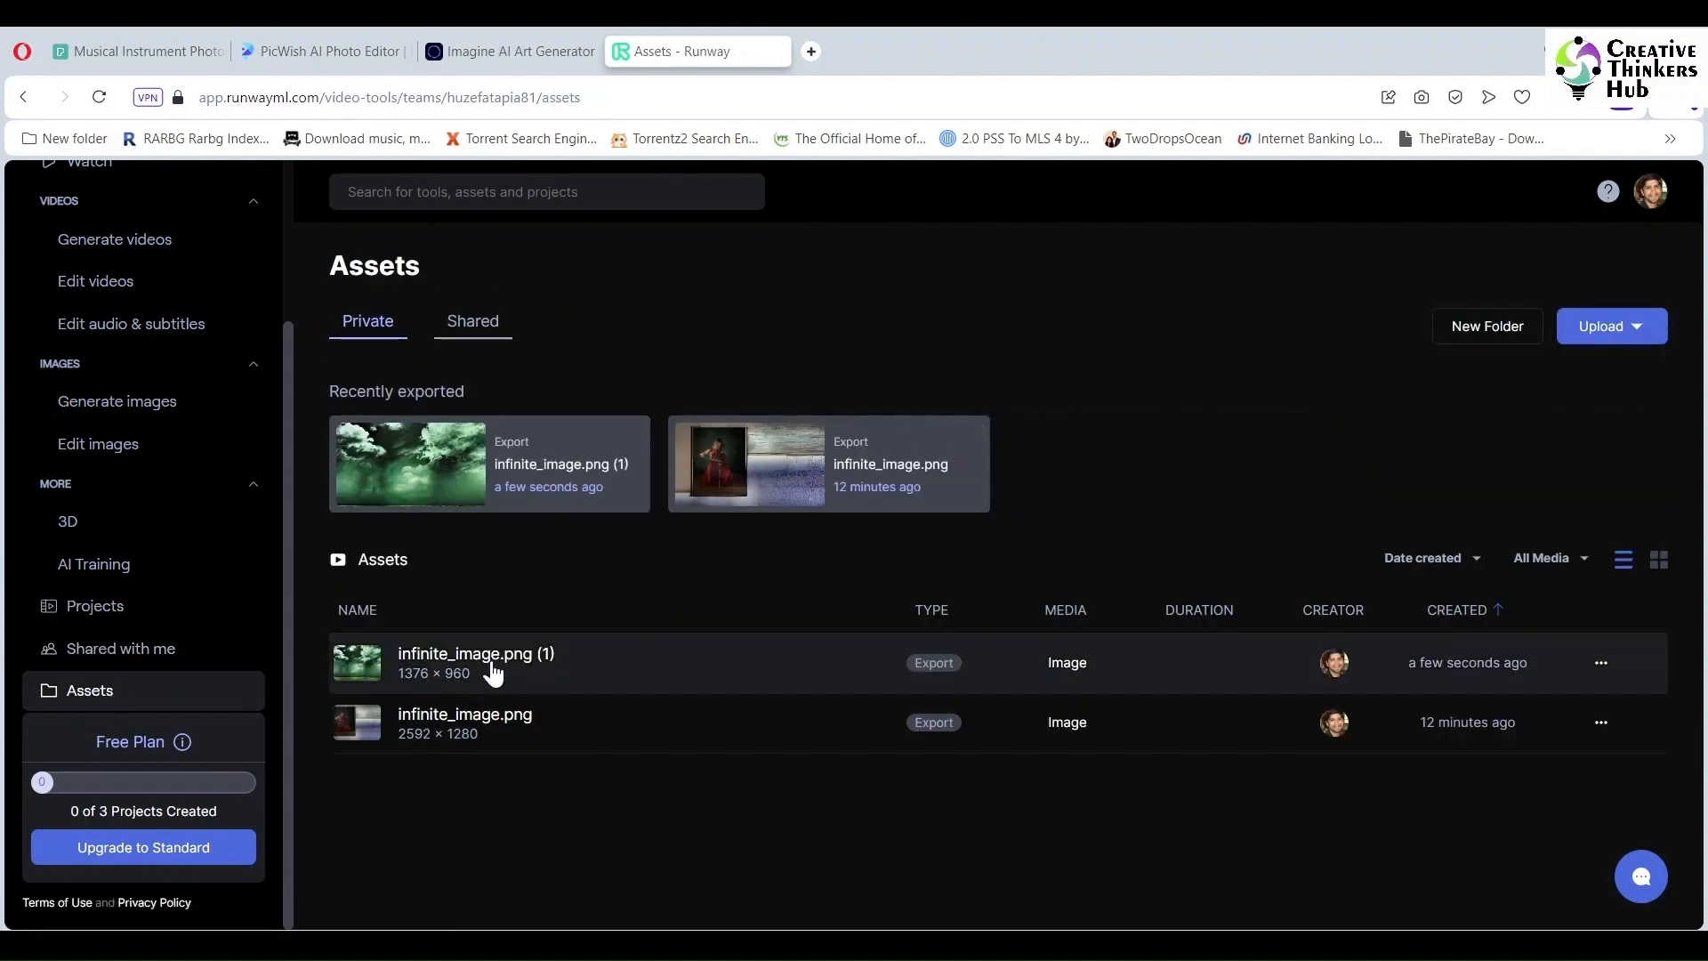
Step: Download infinite_image.png (1) from its asset page, then go to PicWish
left_click(494, 673)
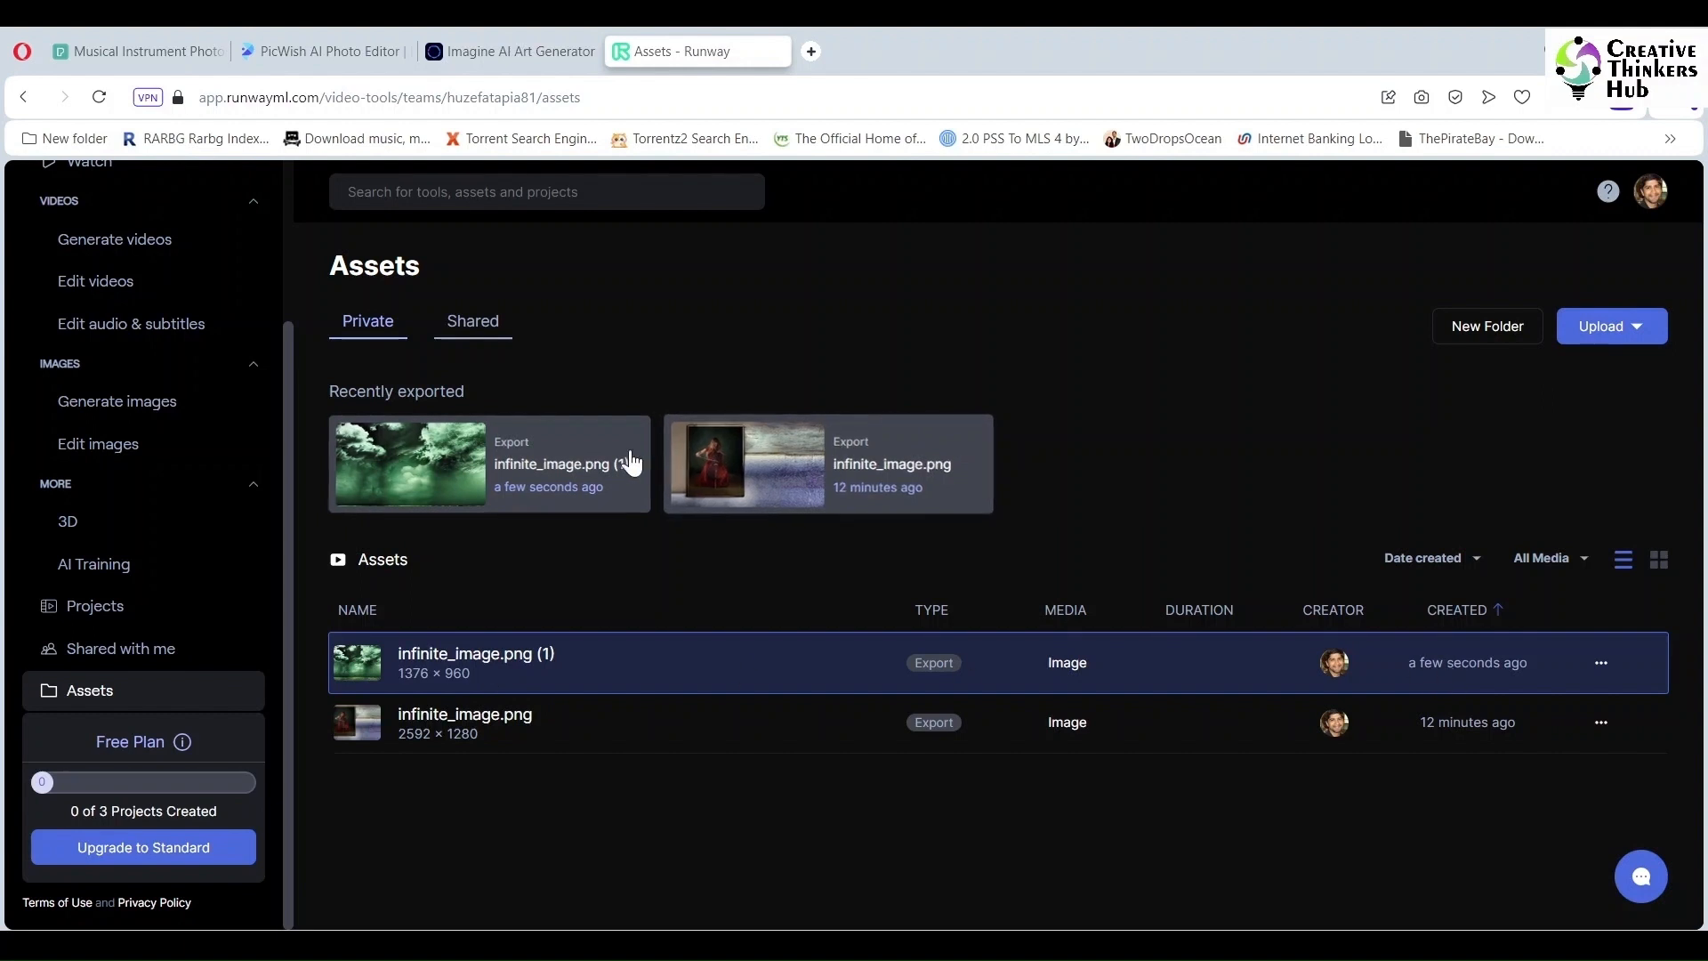
right_click(435, 467)
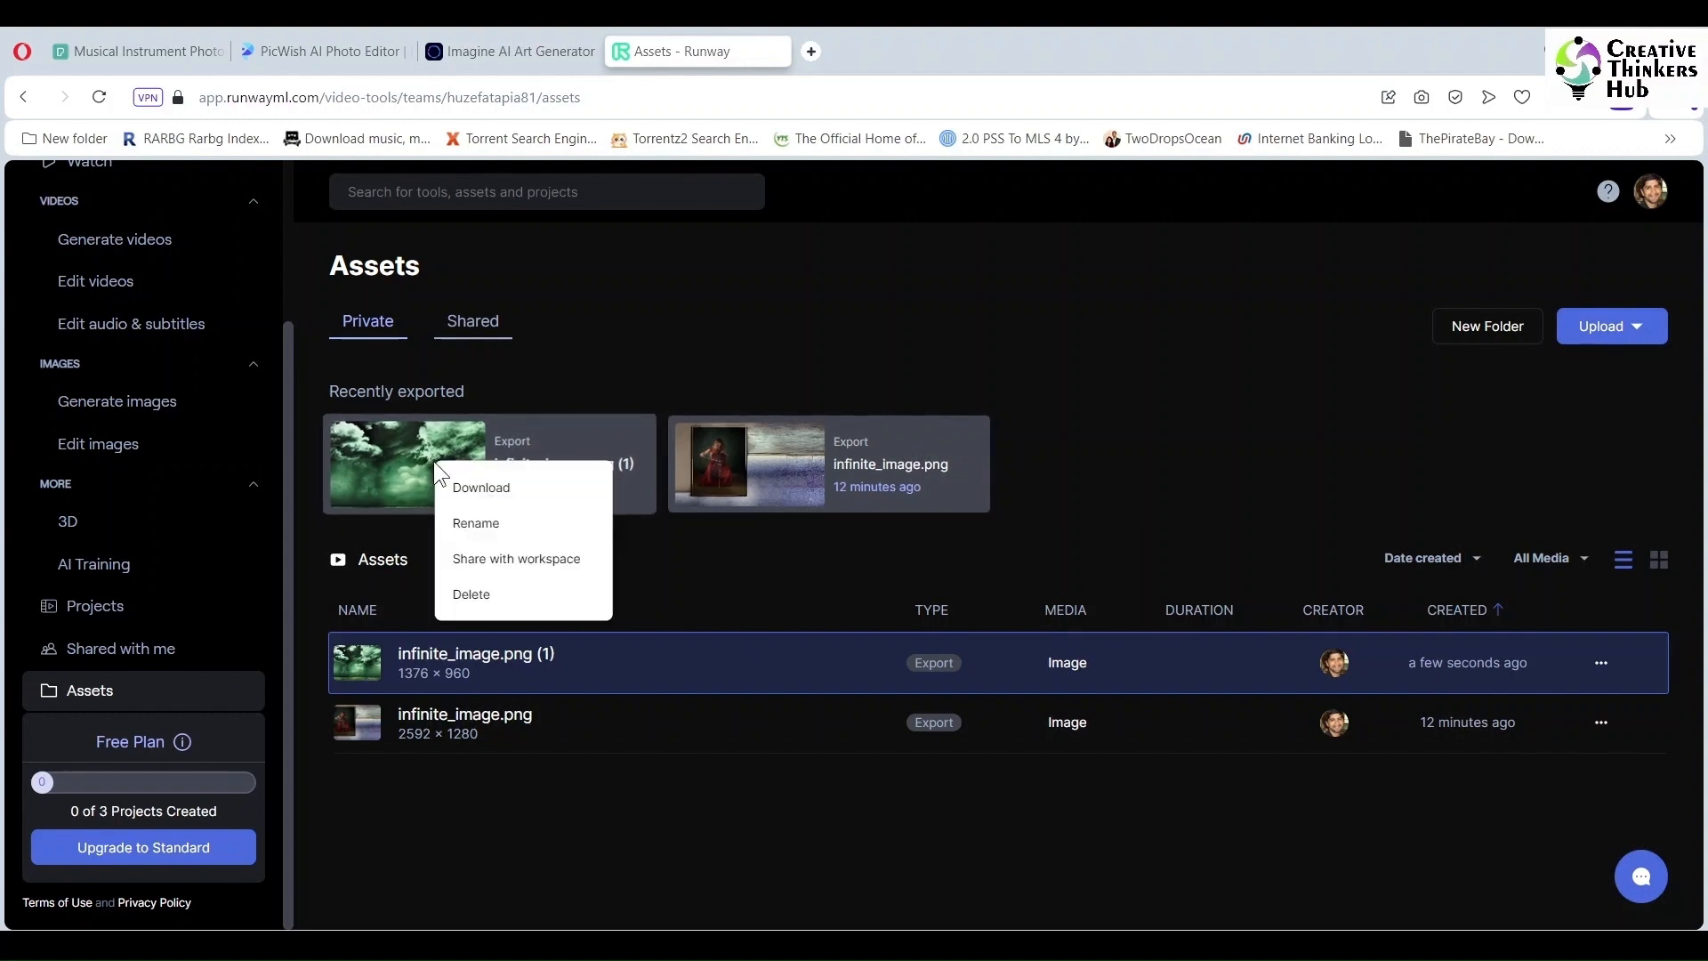
left_click(411, 461)
left_click(423, 478)
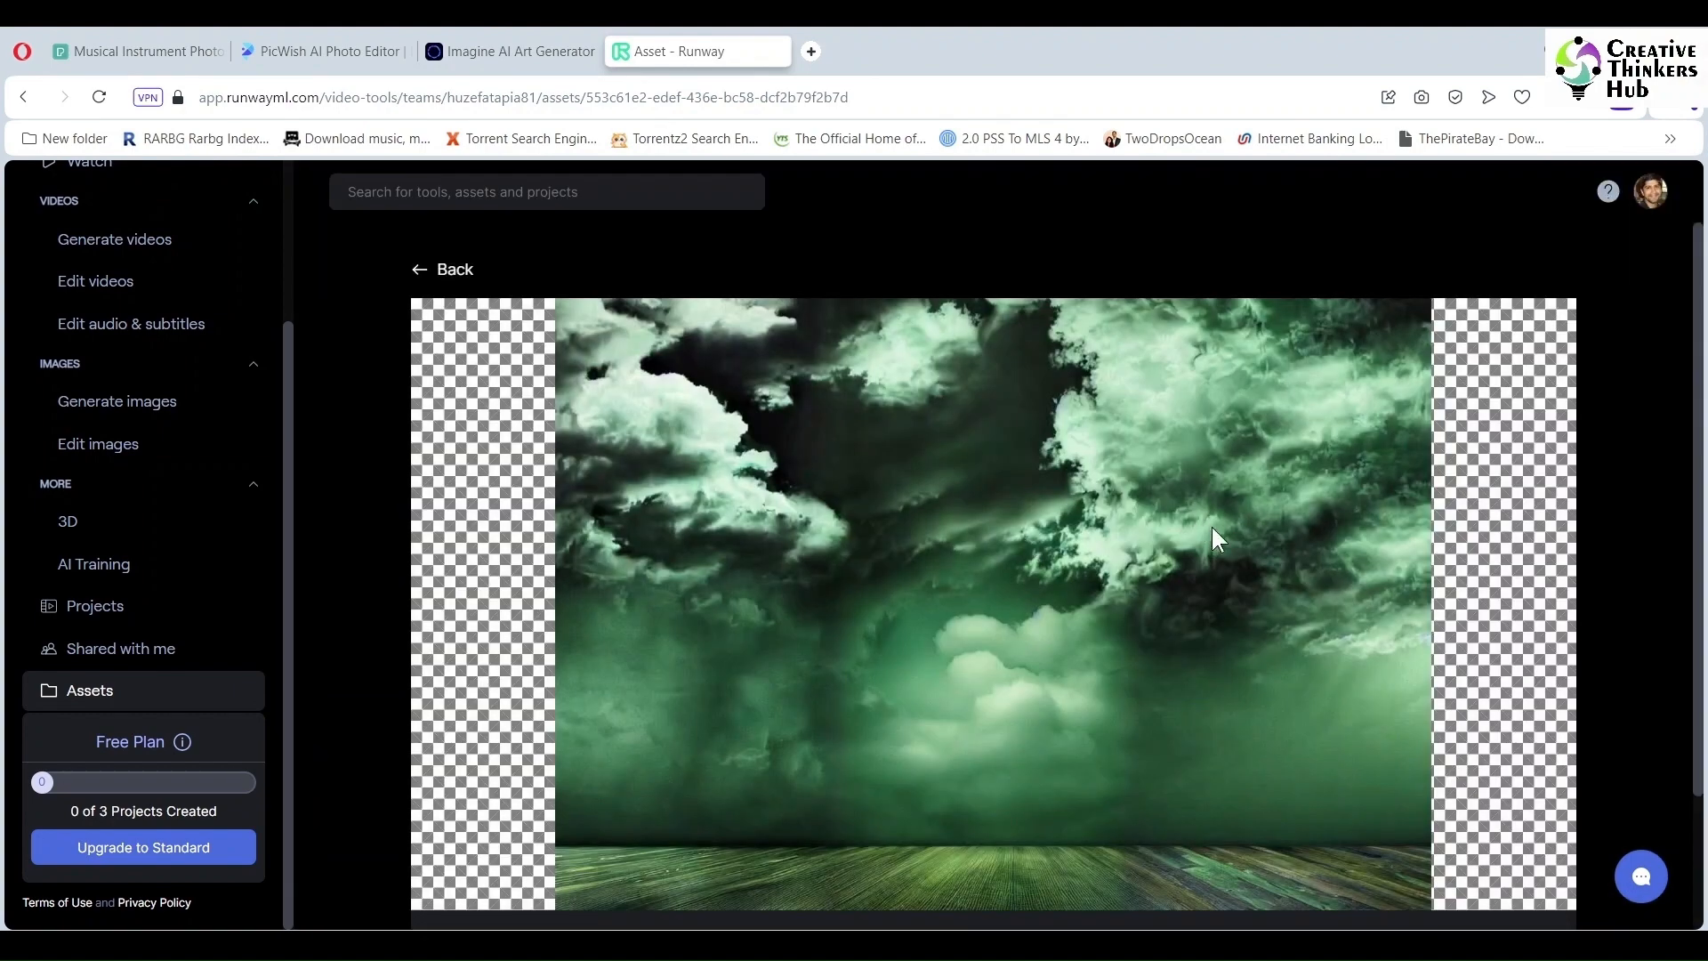
scroll(1145, 558, "down", 1)
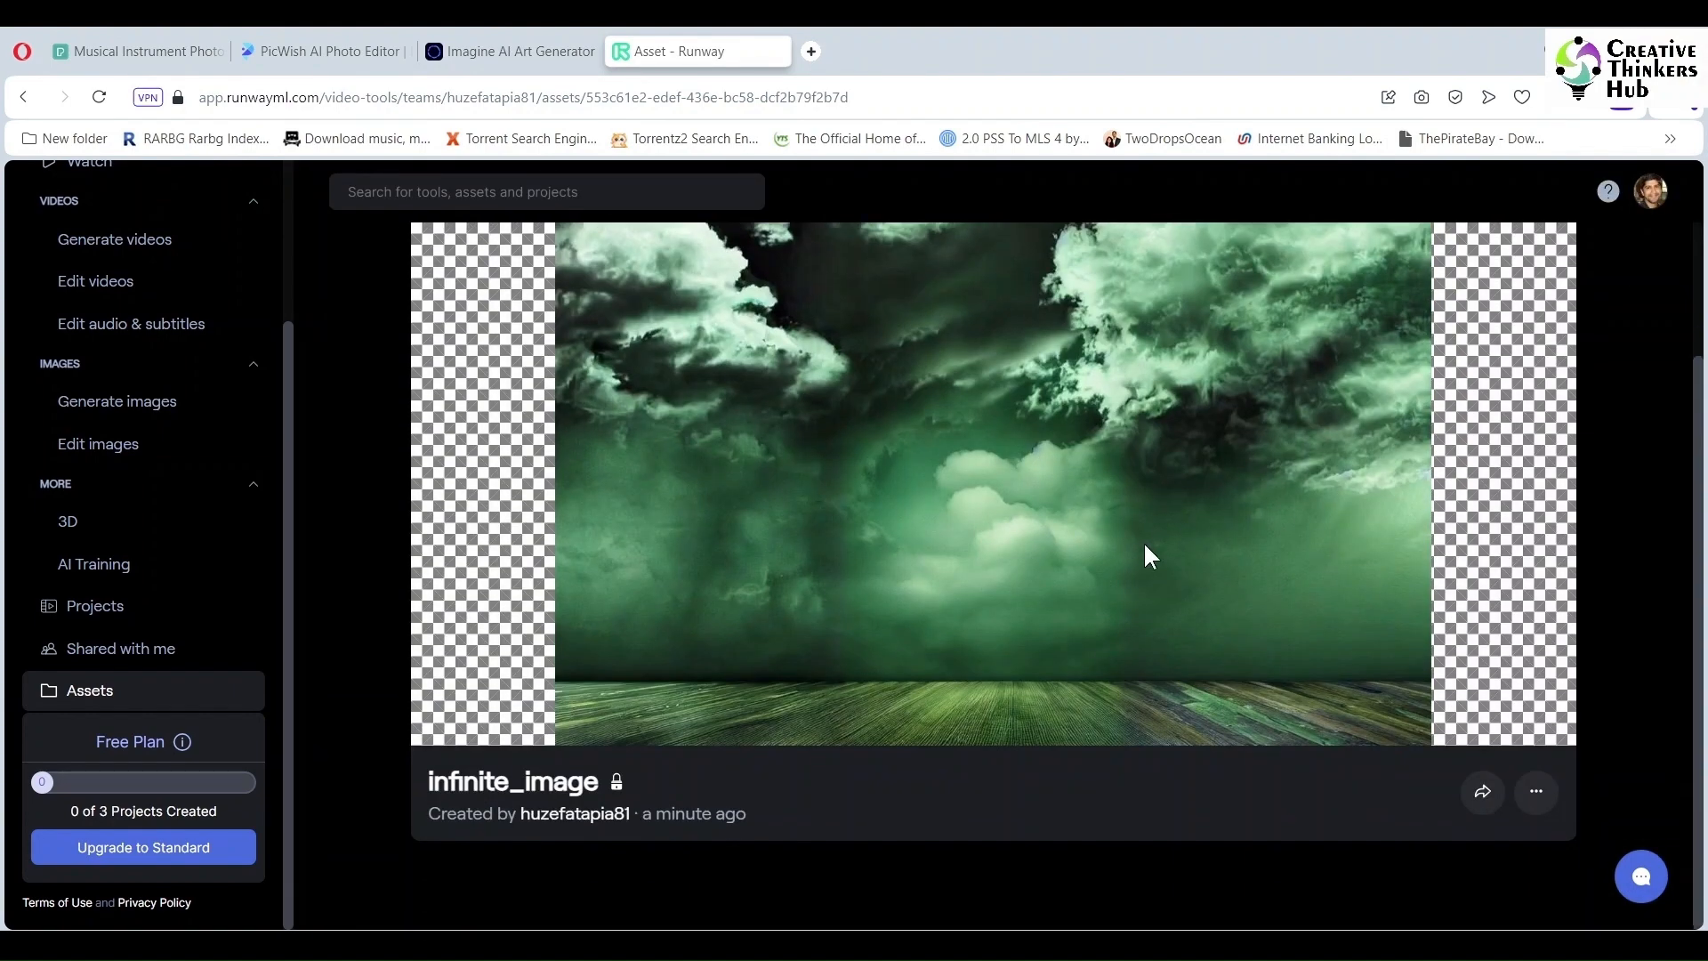
left_click(1533, 793)
left_click(1561, 739)
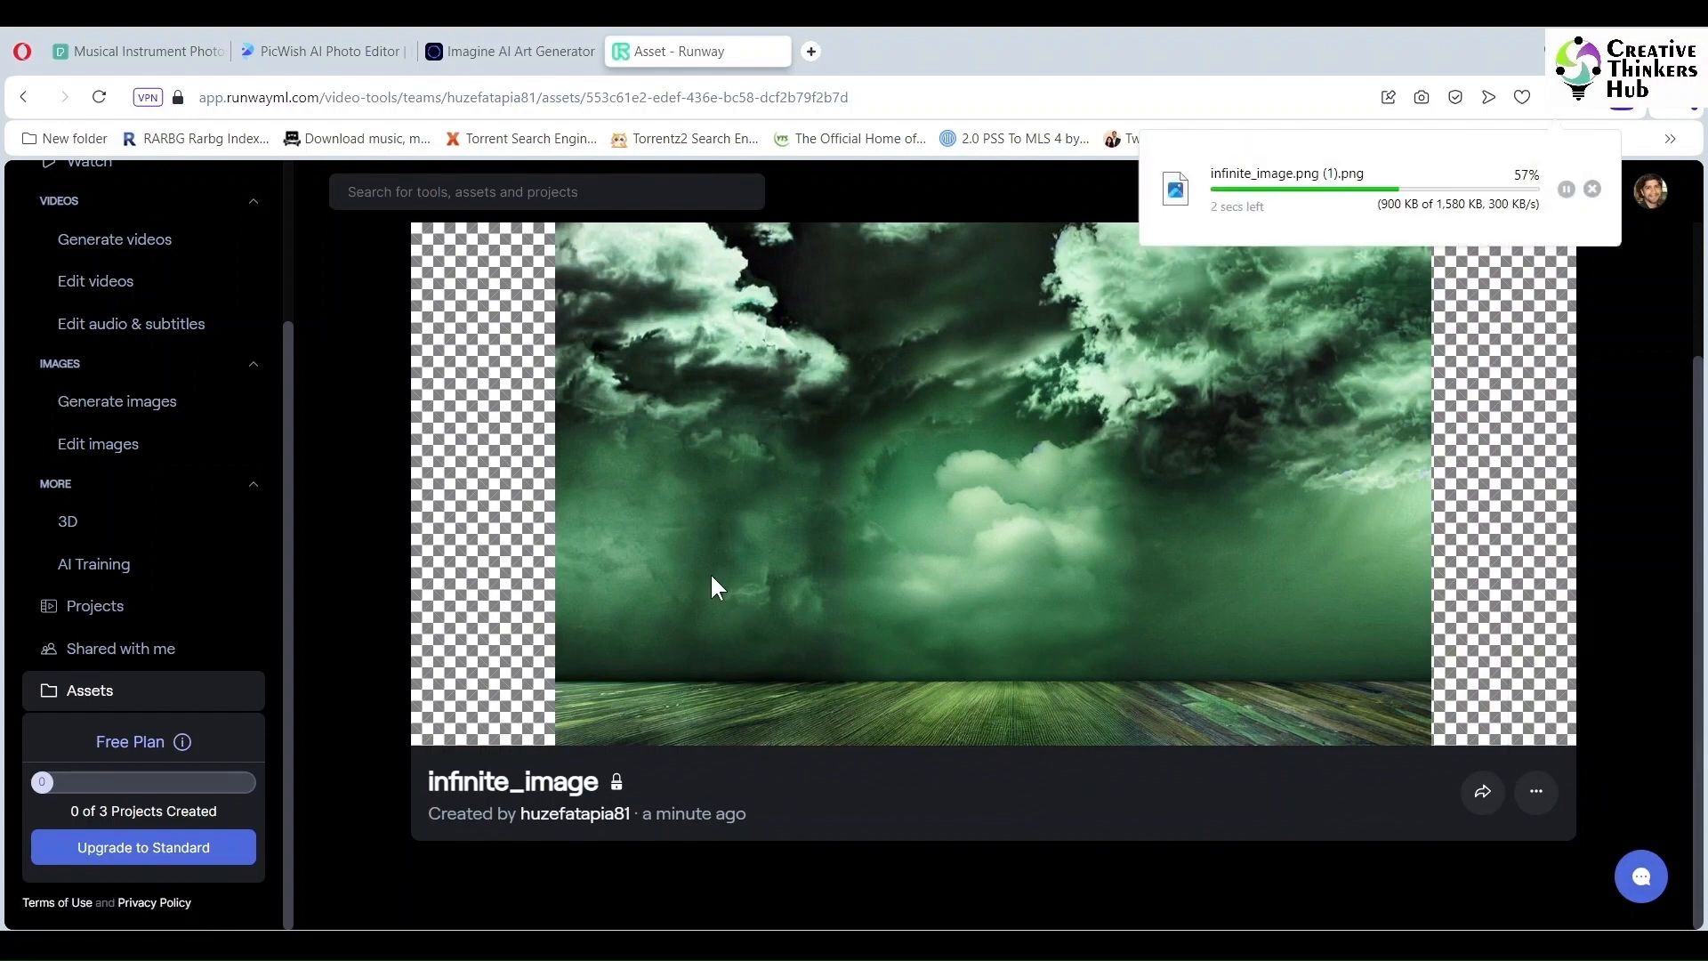
left_click(329, 50)
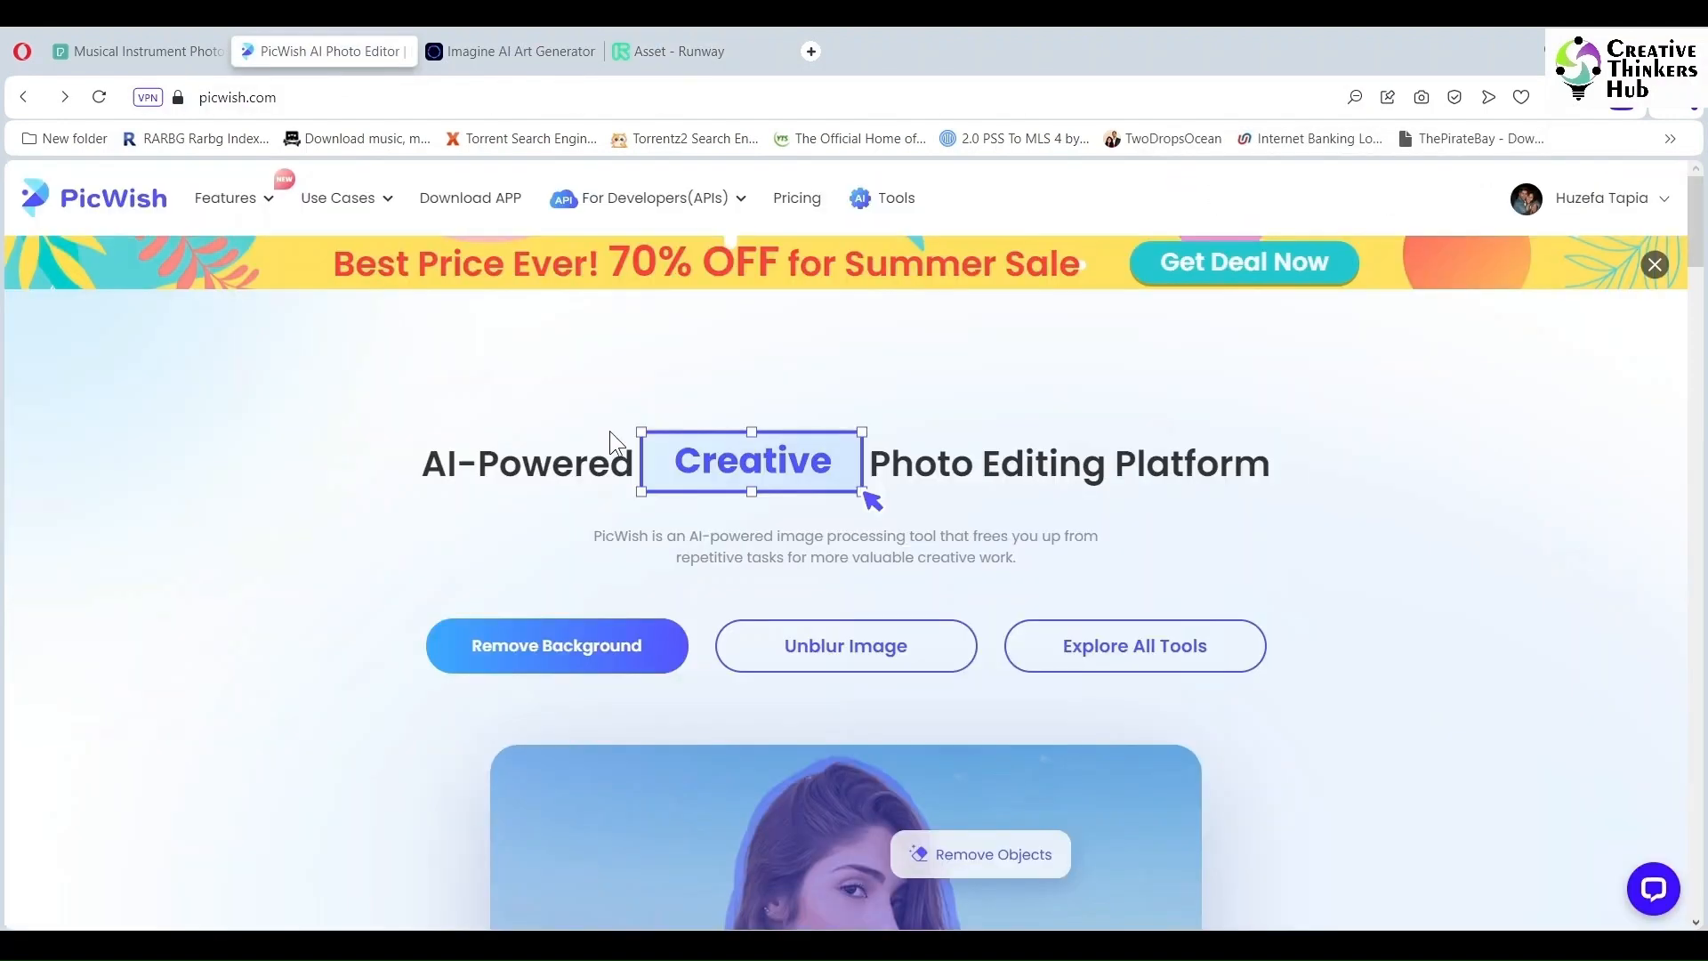
Step: Upload the pexels cellist photo to Remove Background and open its cut-out in the editor
left_click(541, 660)
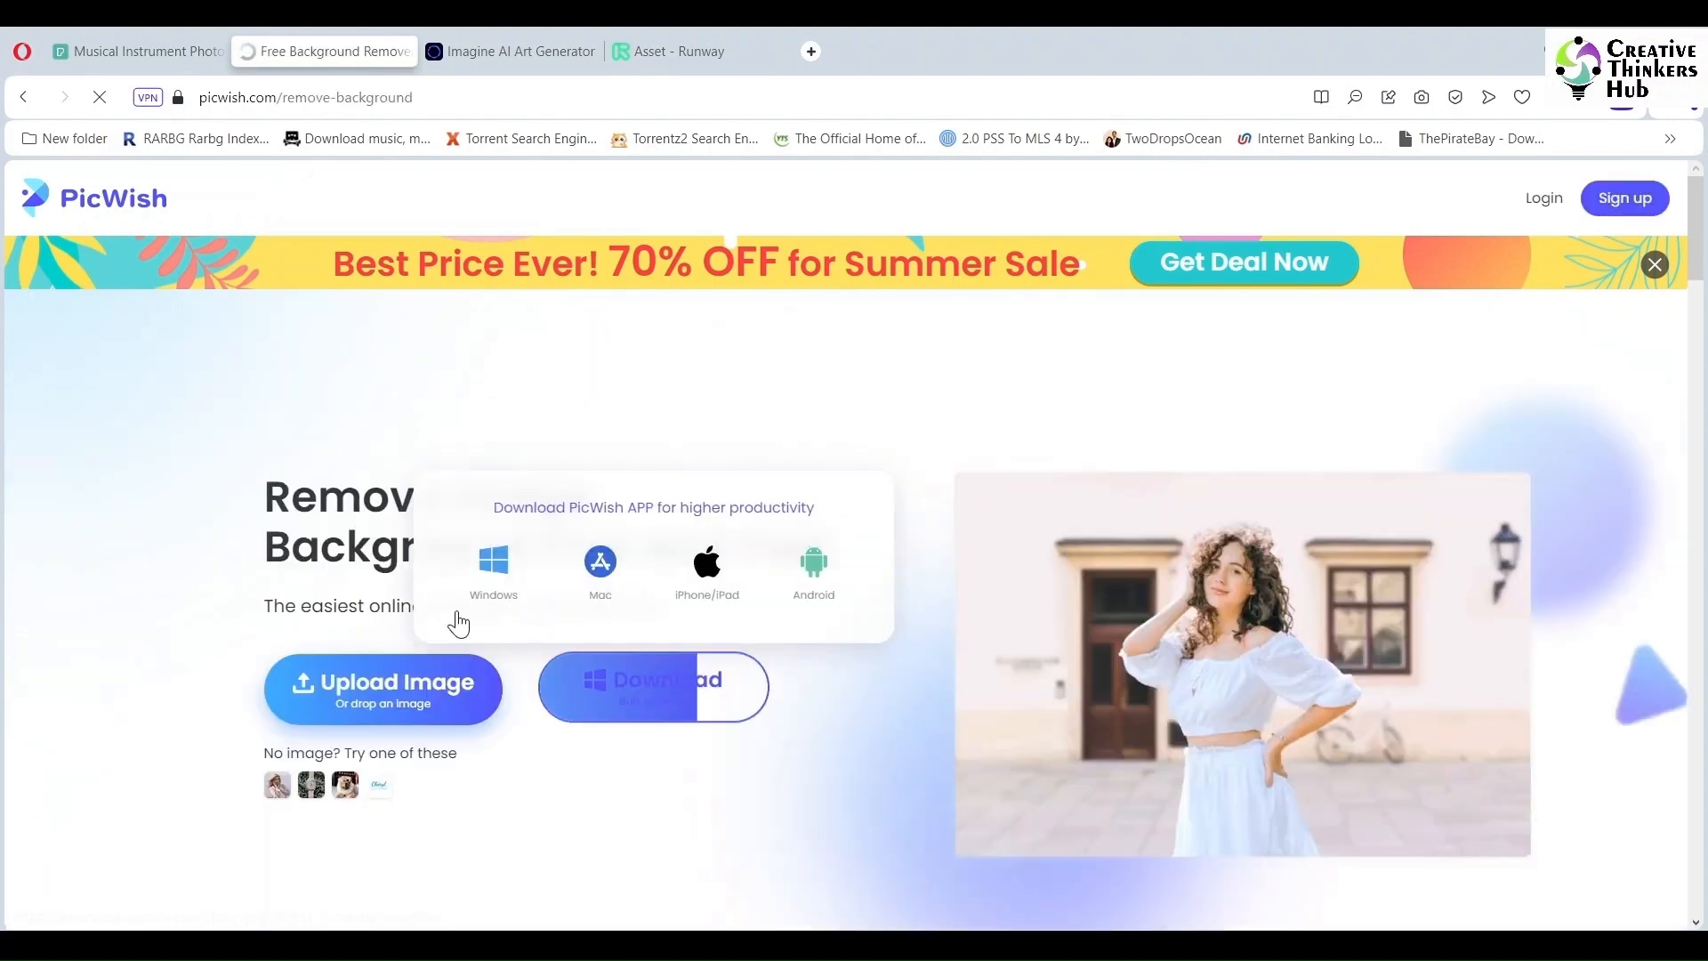
left_click(392, 697)
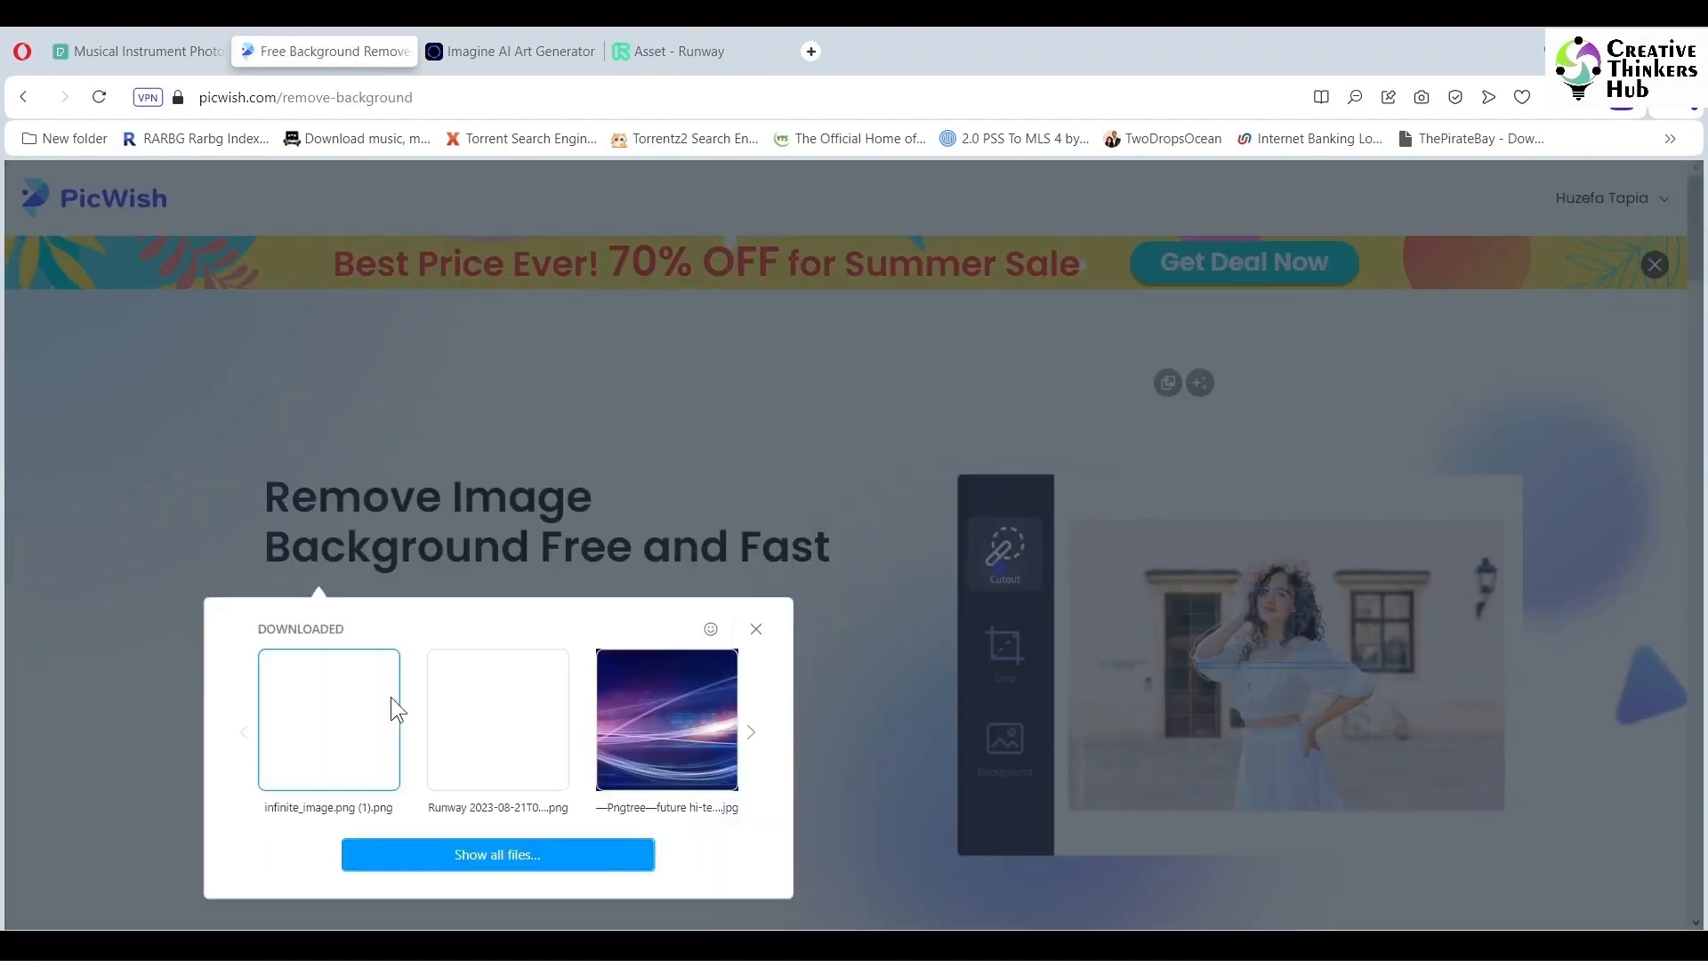
left_click(477, 852)
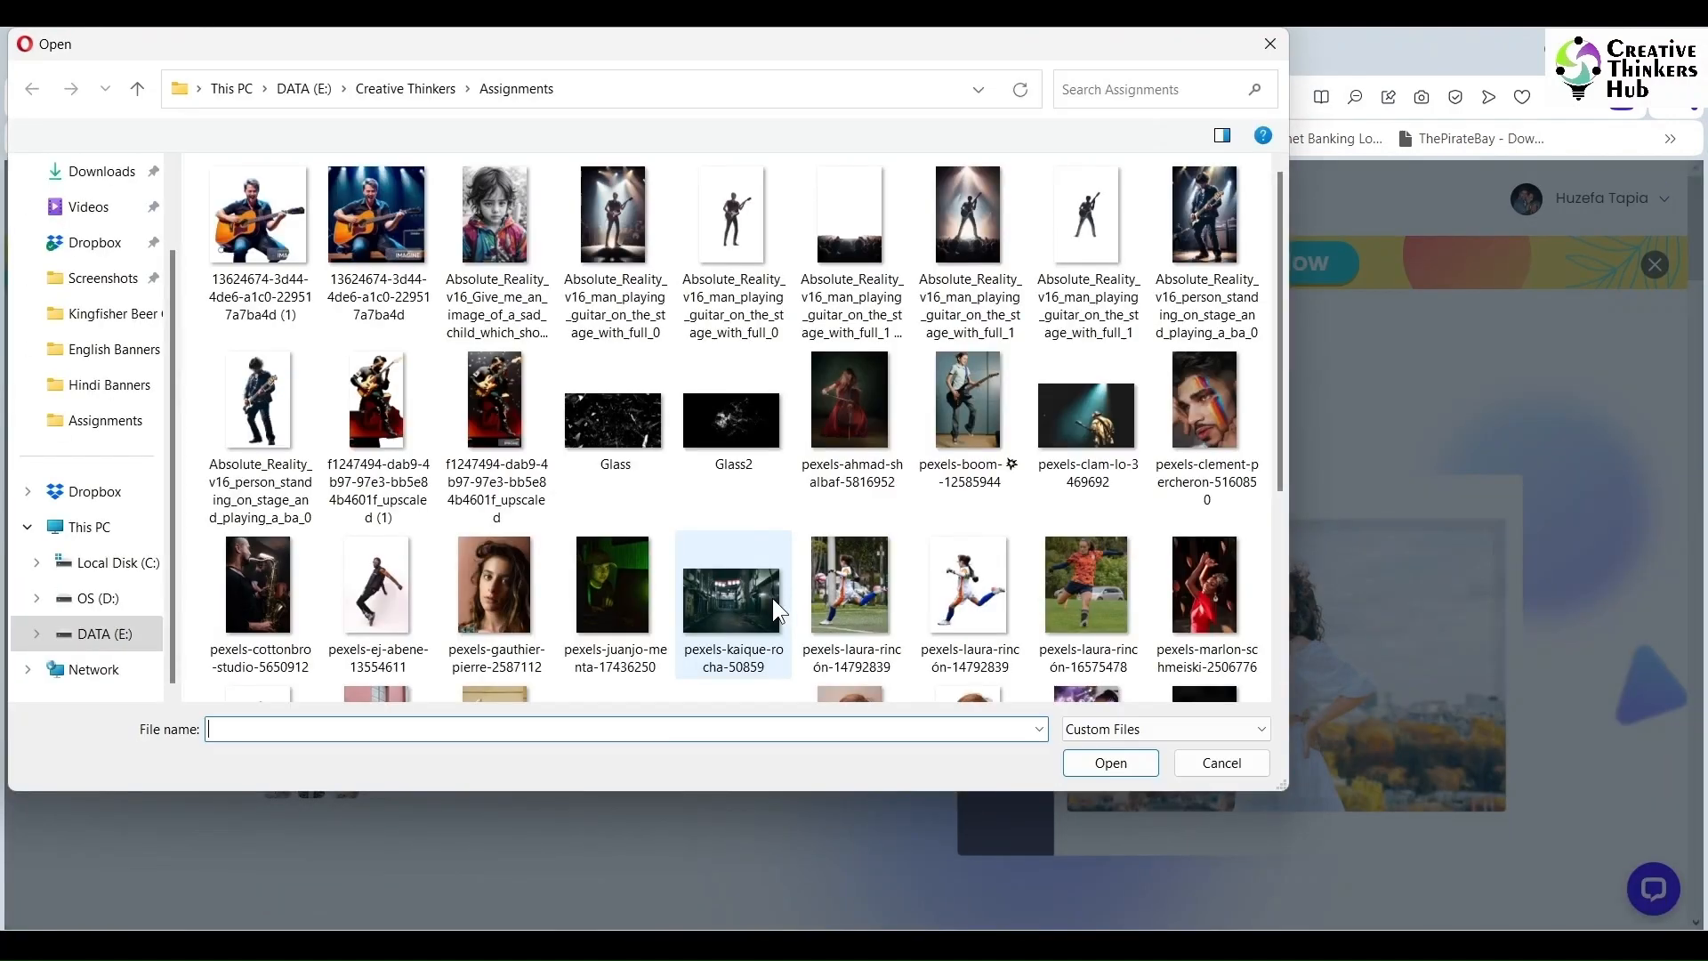
left_click(854, 381)
left_click(1111, 763)
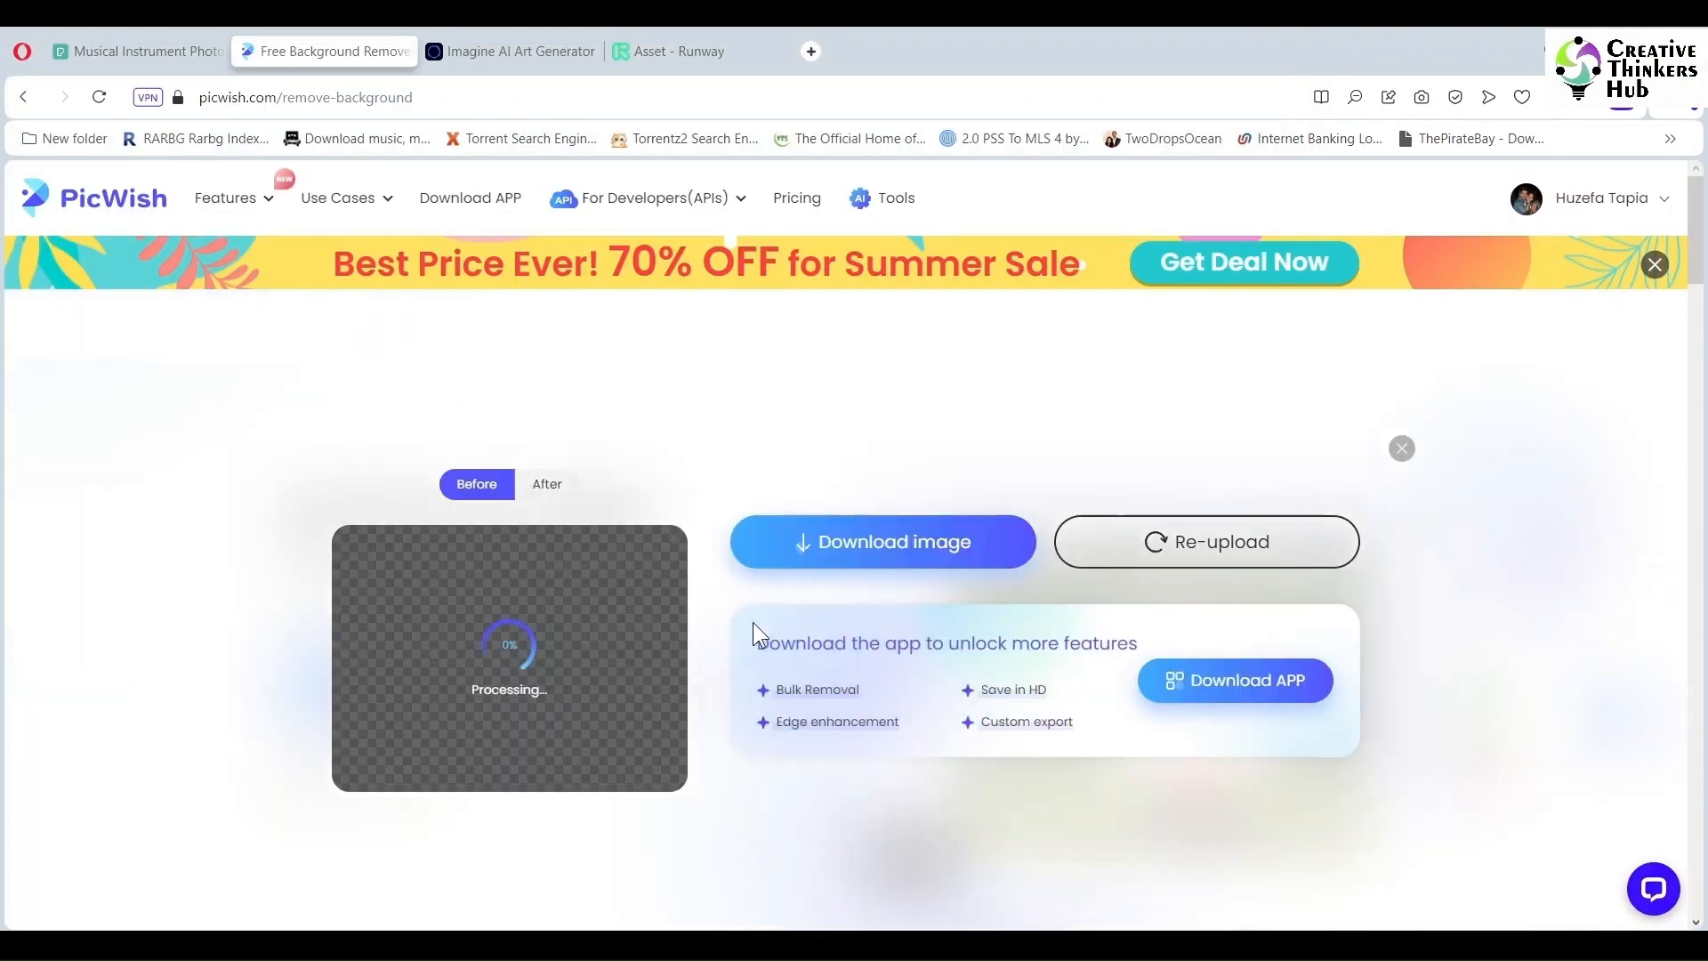
scroll(754, 620, "down", 1)
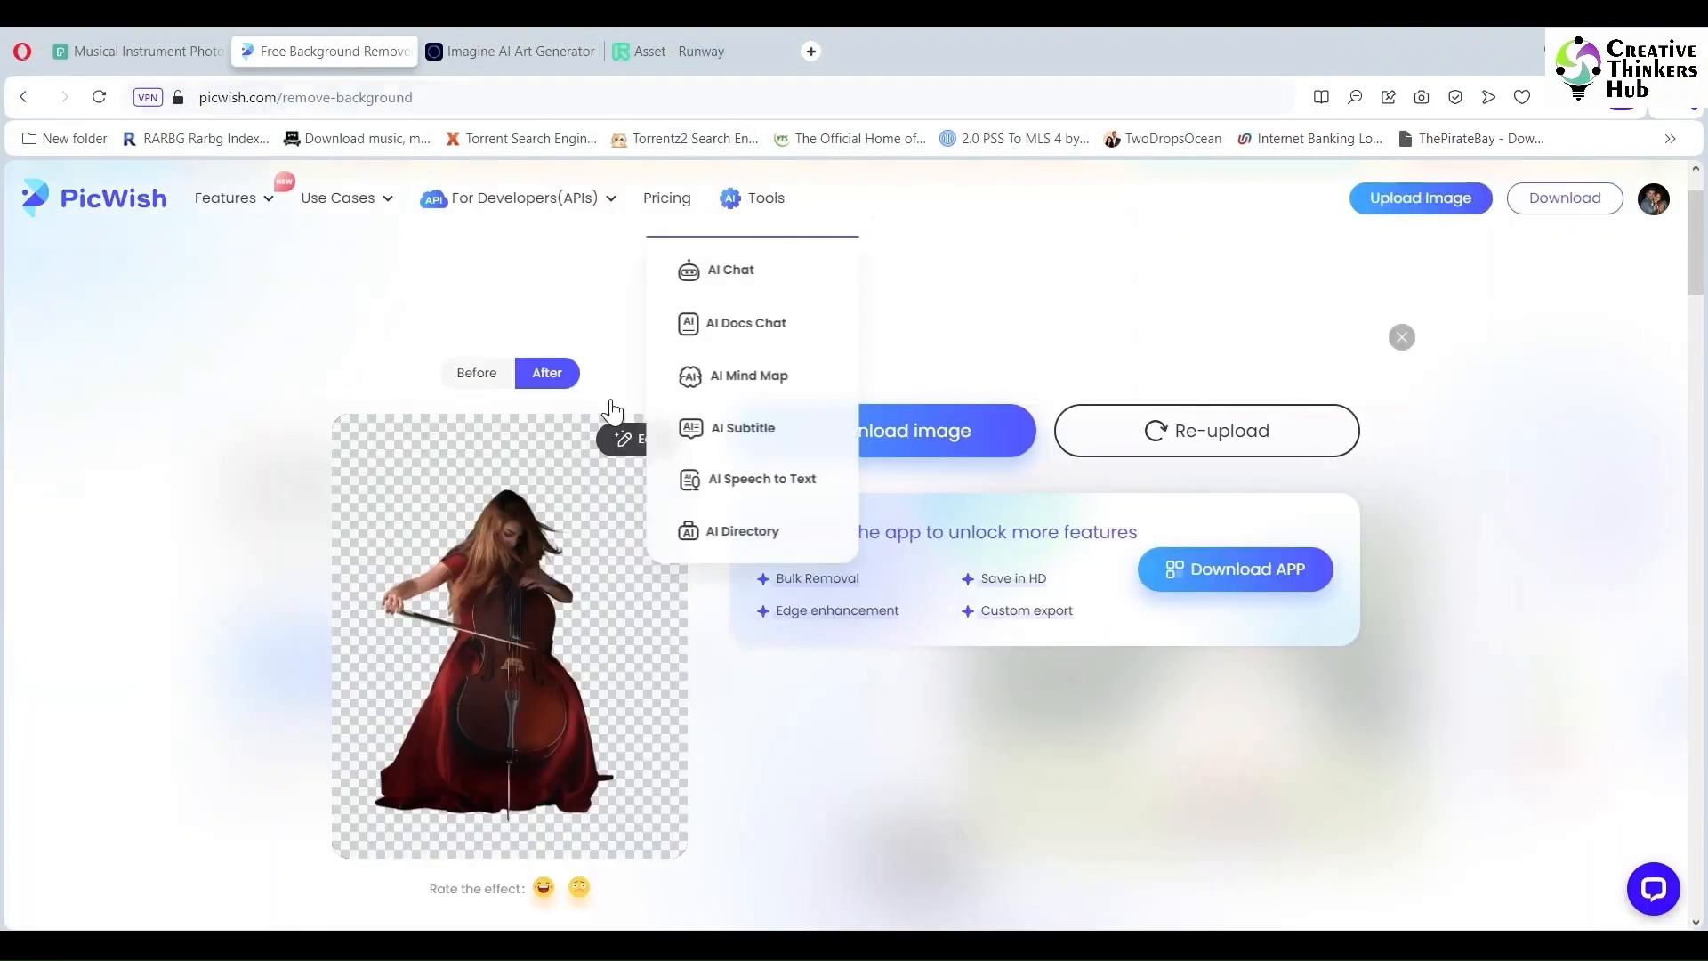
left_click(625, 438)
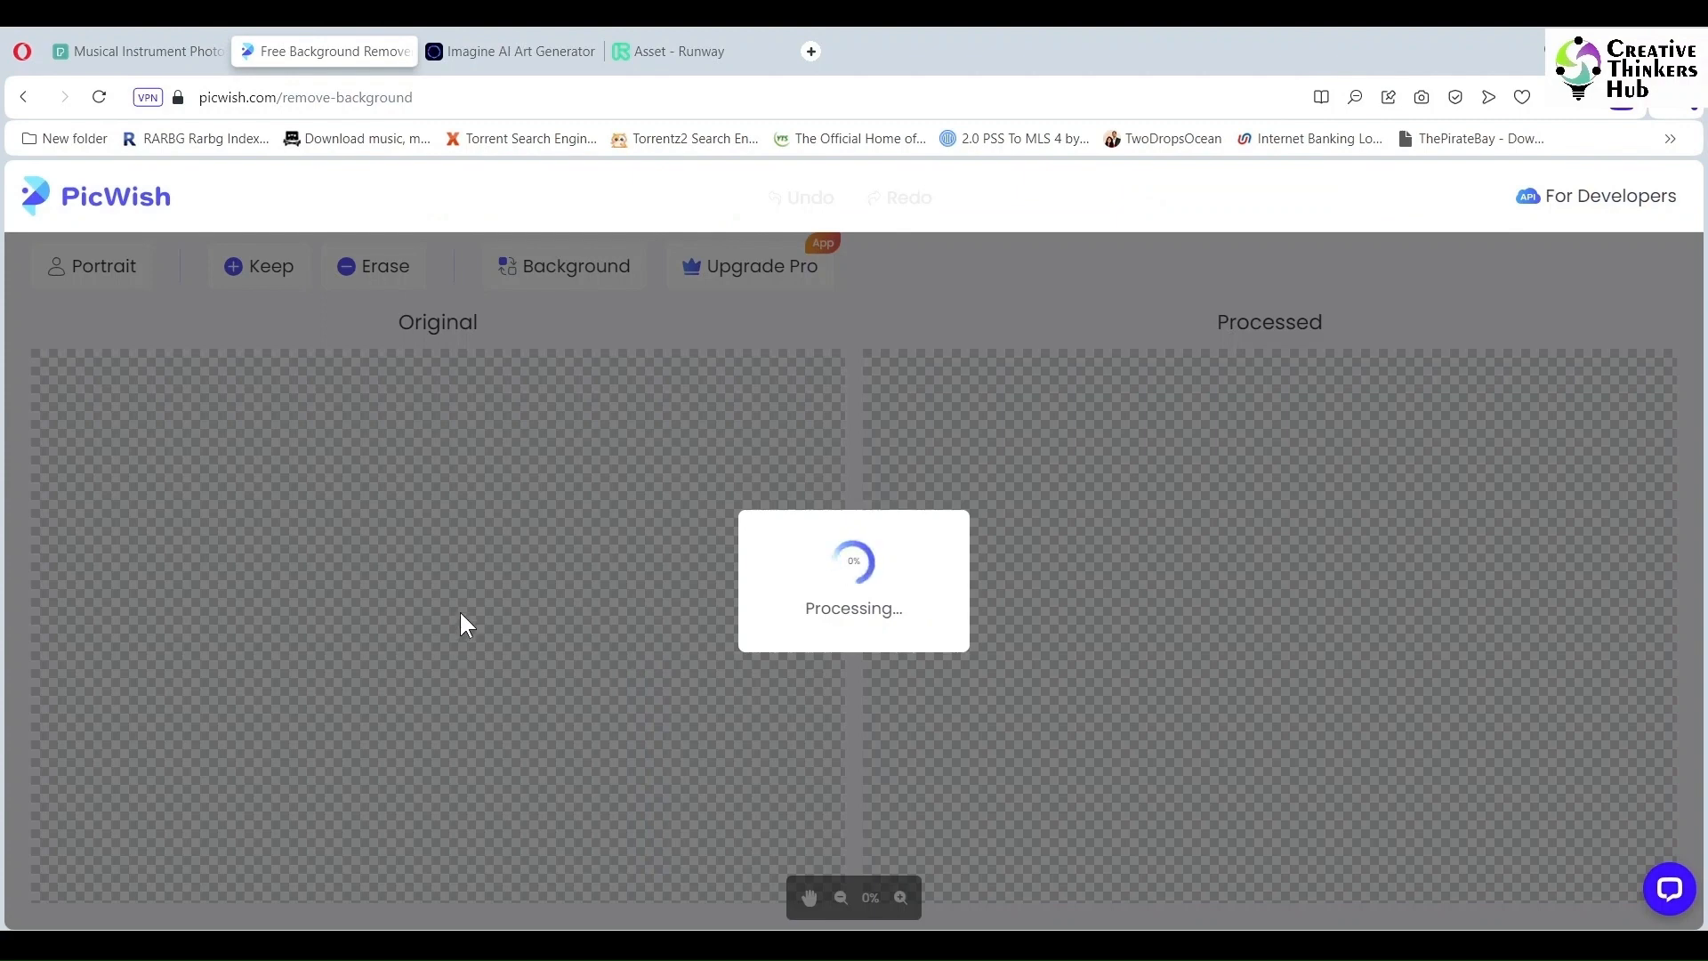
scroll(432, 582, "up", 1)
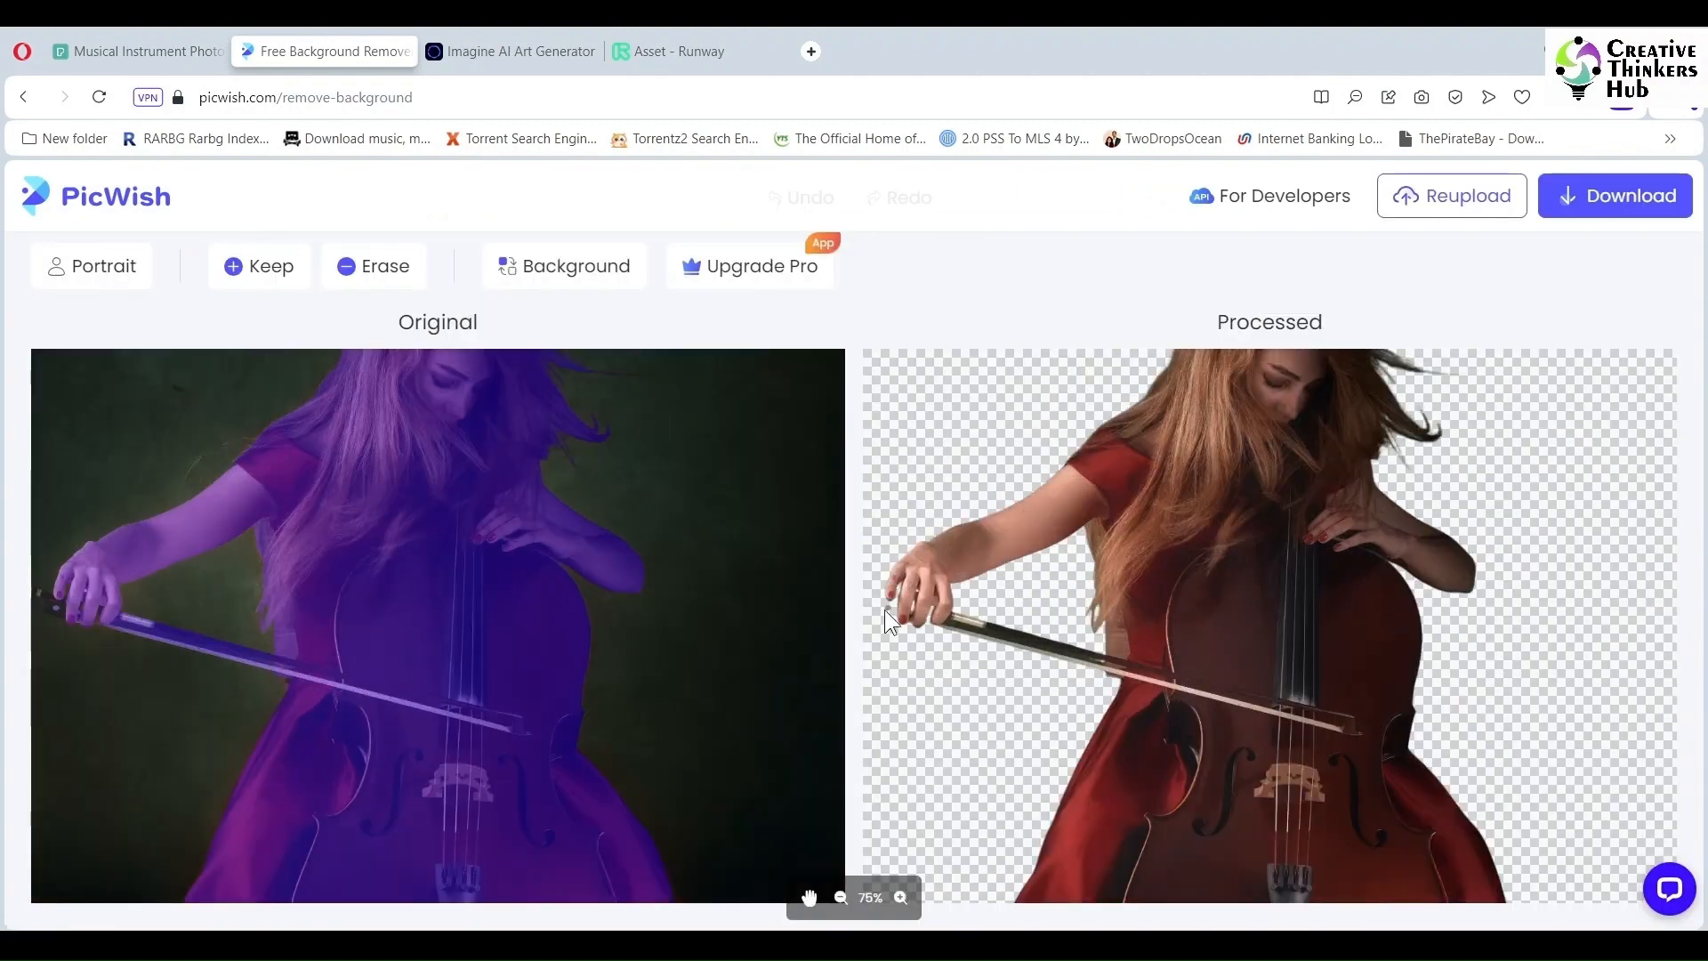
Step: Brush the bow tip and the bow's lower edge back into the cut-out
left_click(810, 900)
left_click_drag(421, 694, 652, 686)
scroll(324, 637, "up", 5)
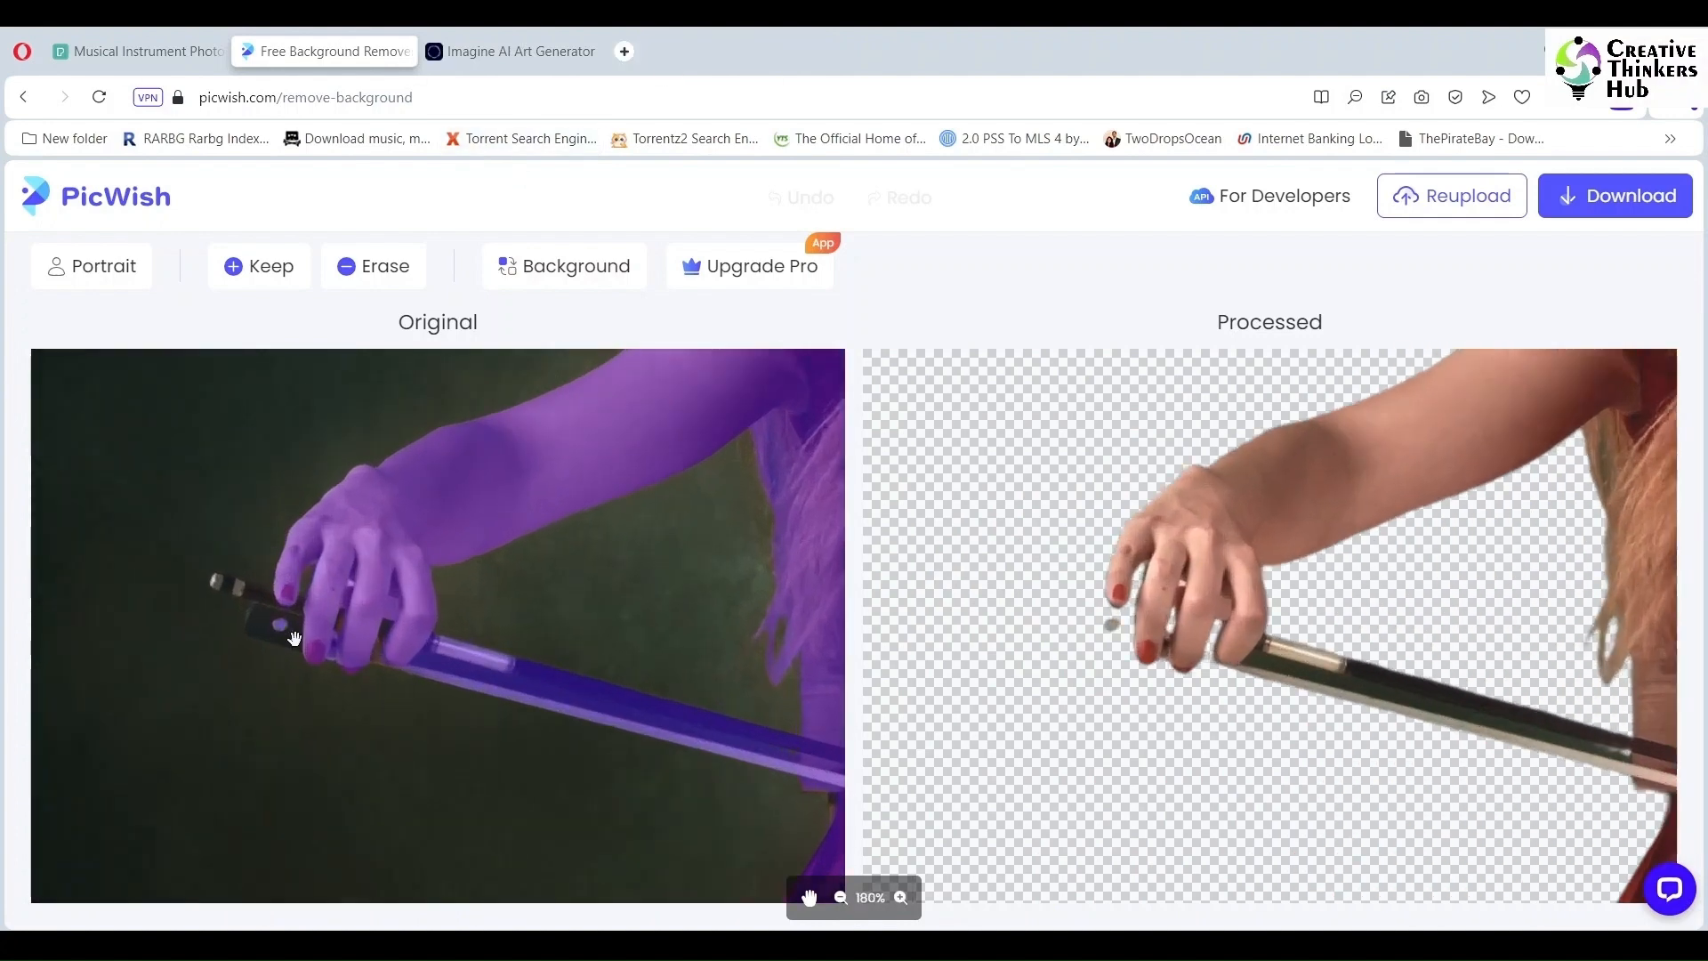
left_click(259, 266)
left_click_drag(169, 541, 107, 527)
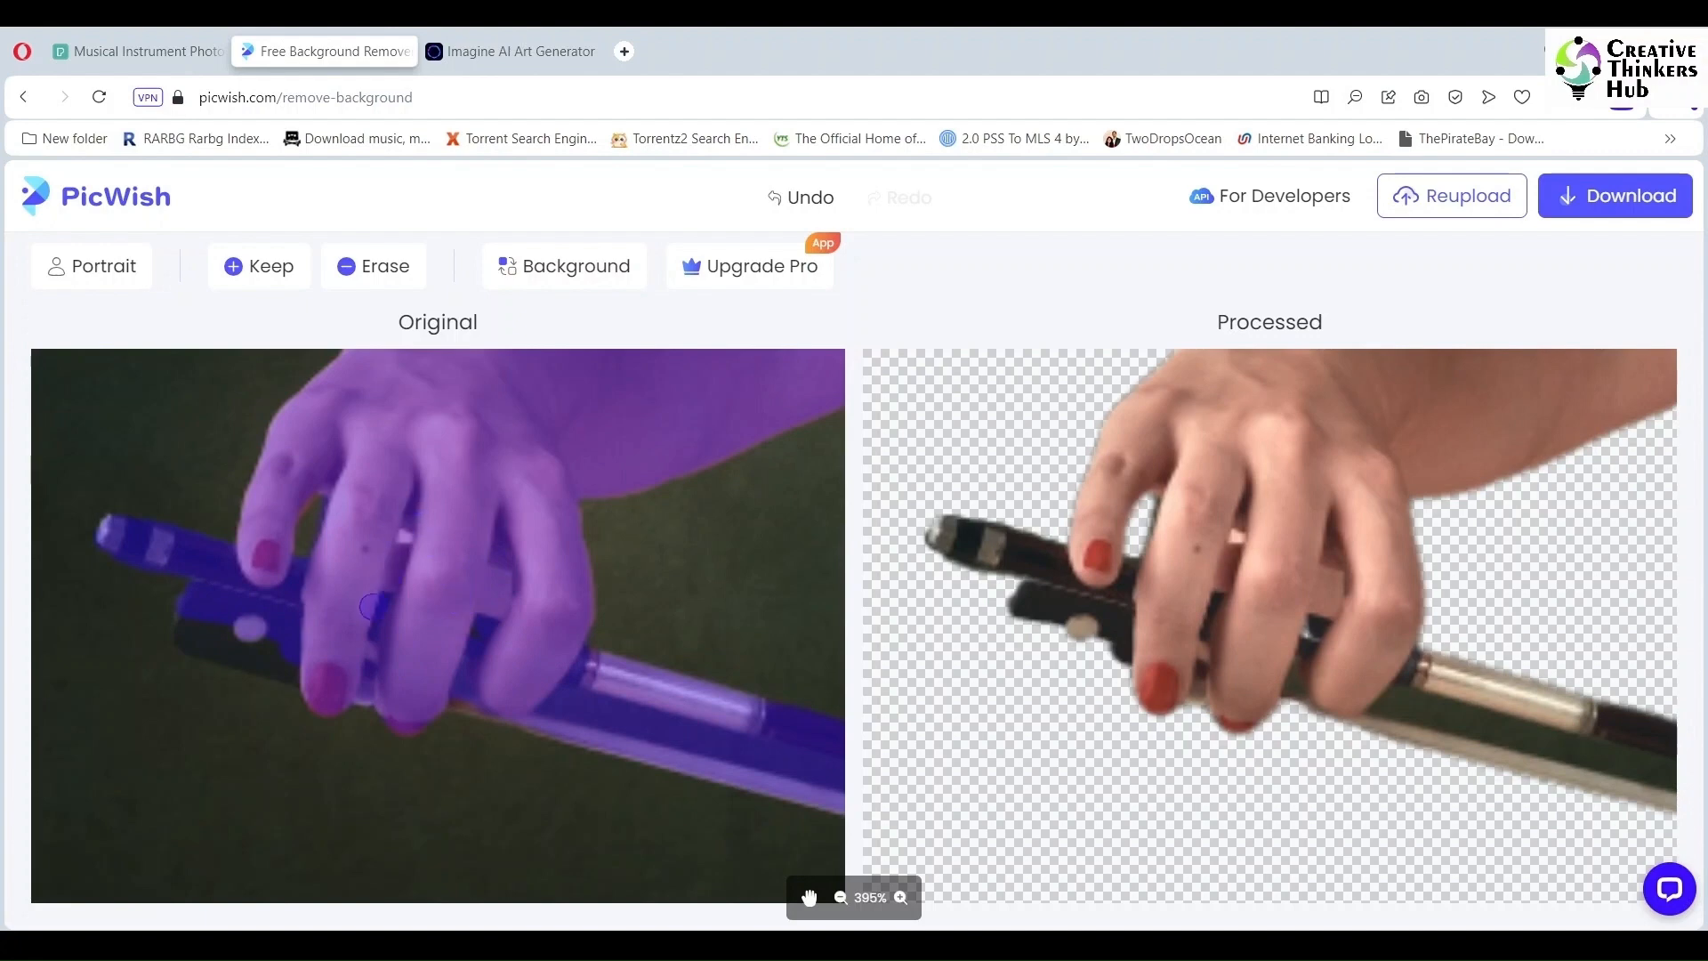
mouse_move(186, 635)
left_mouse_down()
mouse_move(328, 683)
mouse_move(562, 725)
left_mouse_up()
mouse_move(447, 695)
left_mouse_down()
mouse_move(503, 718)
mouse_move(403, 666)
left_mouse_up()
scroll(465, 649, "down", 15)
scroll(480, 445, "up", 10)
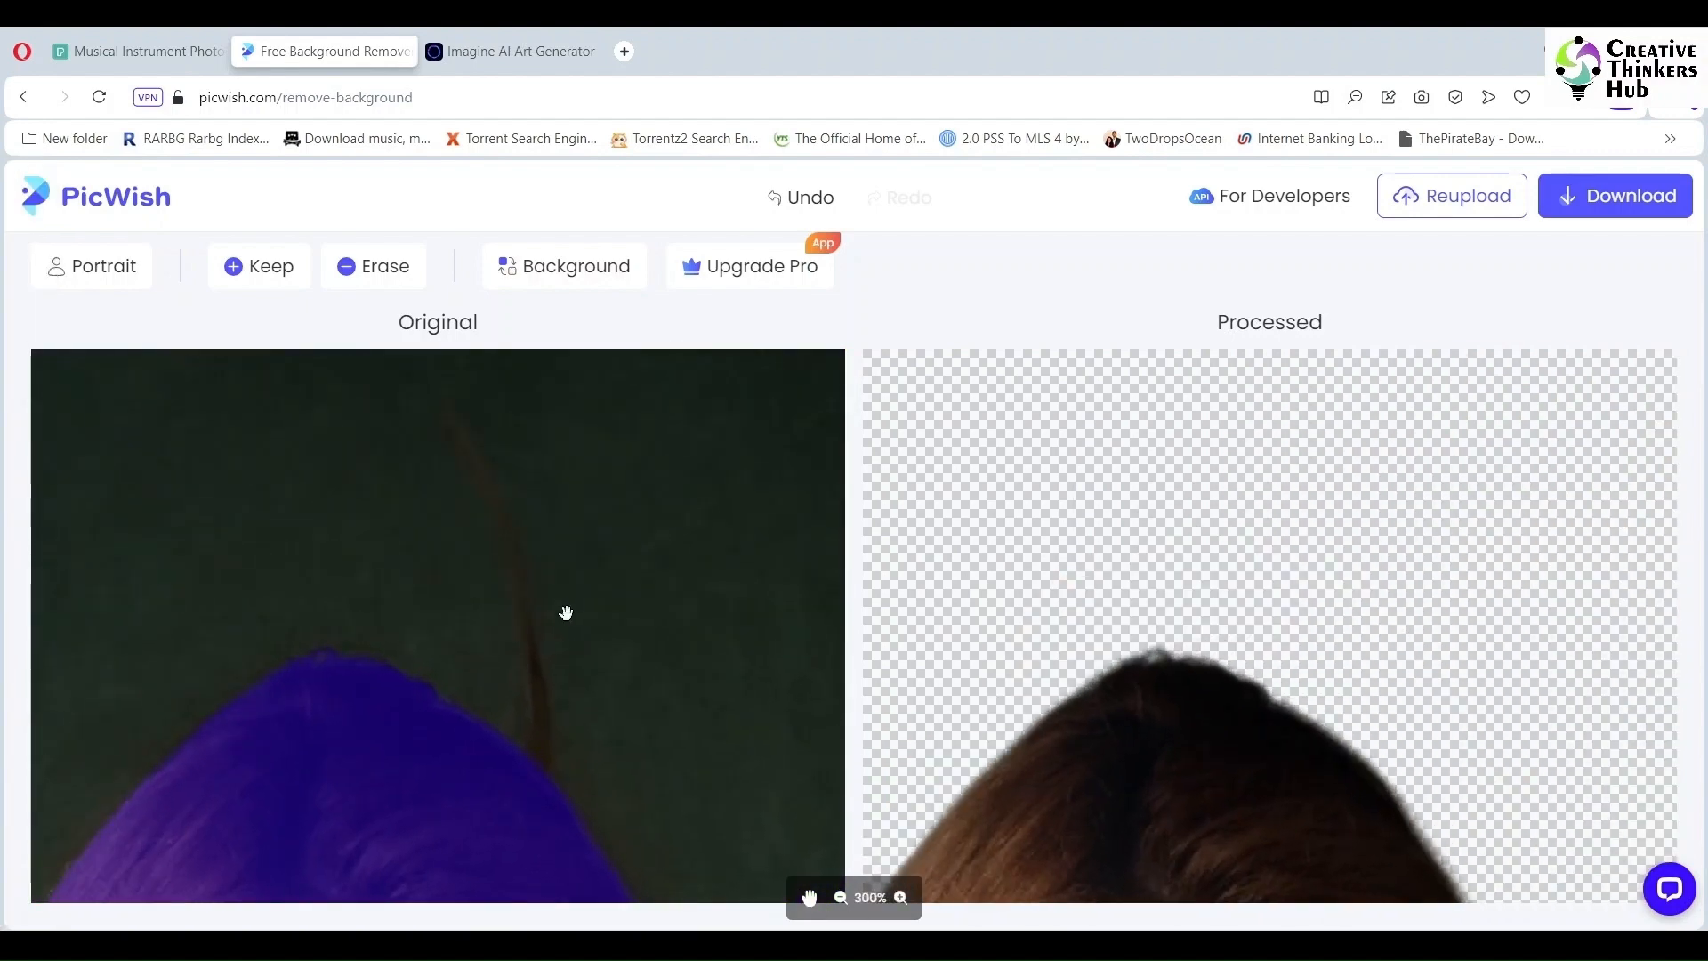
Step: Restore the hair strand above her head and erase the stray mark beside it
left_click(237, 281)
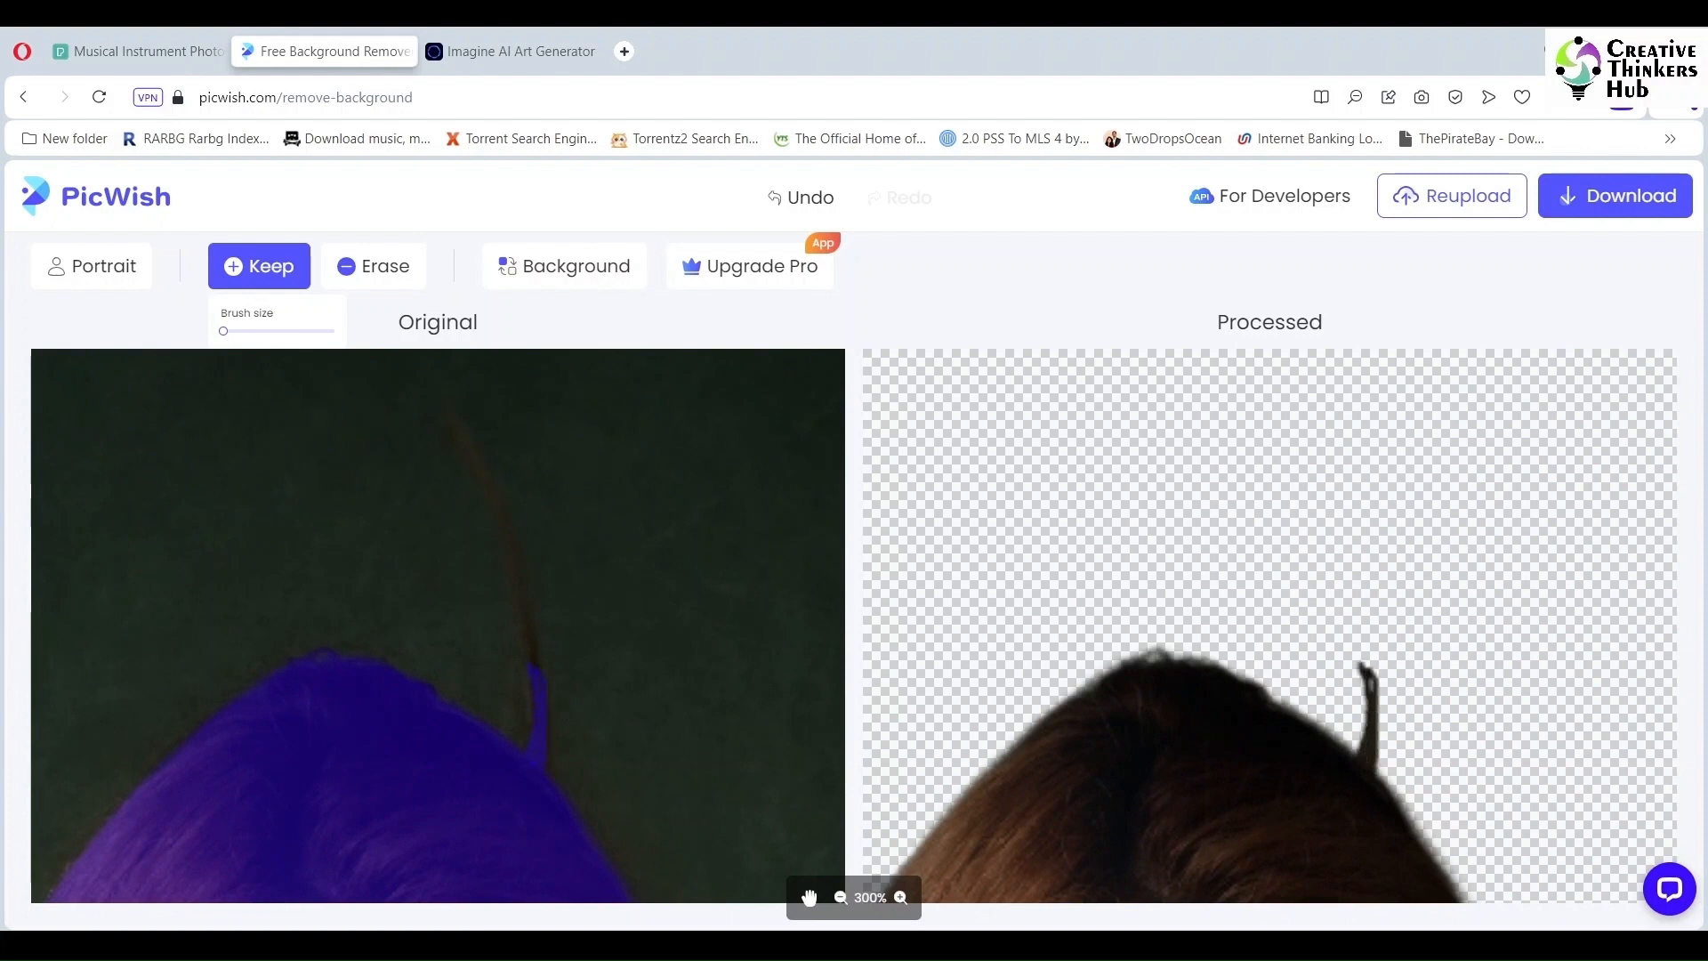
left_click_drag(545, 736, 548, 777)
left_click(378, 270)
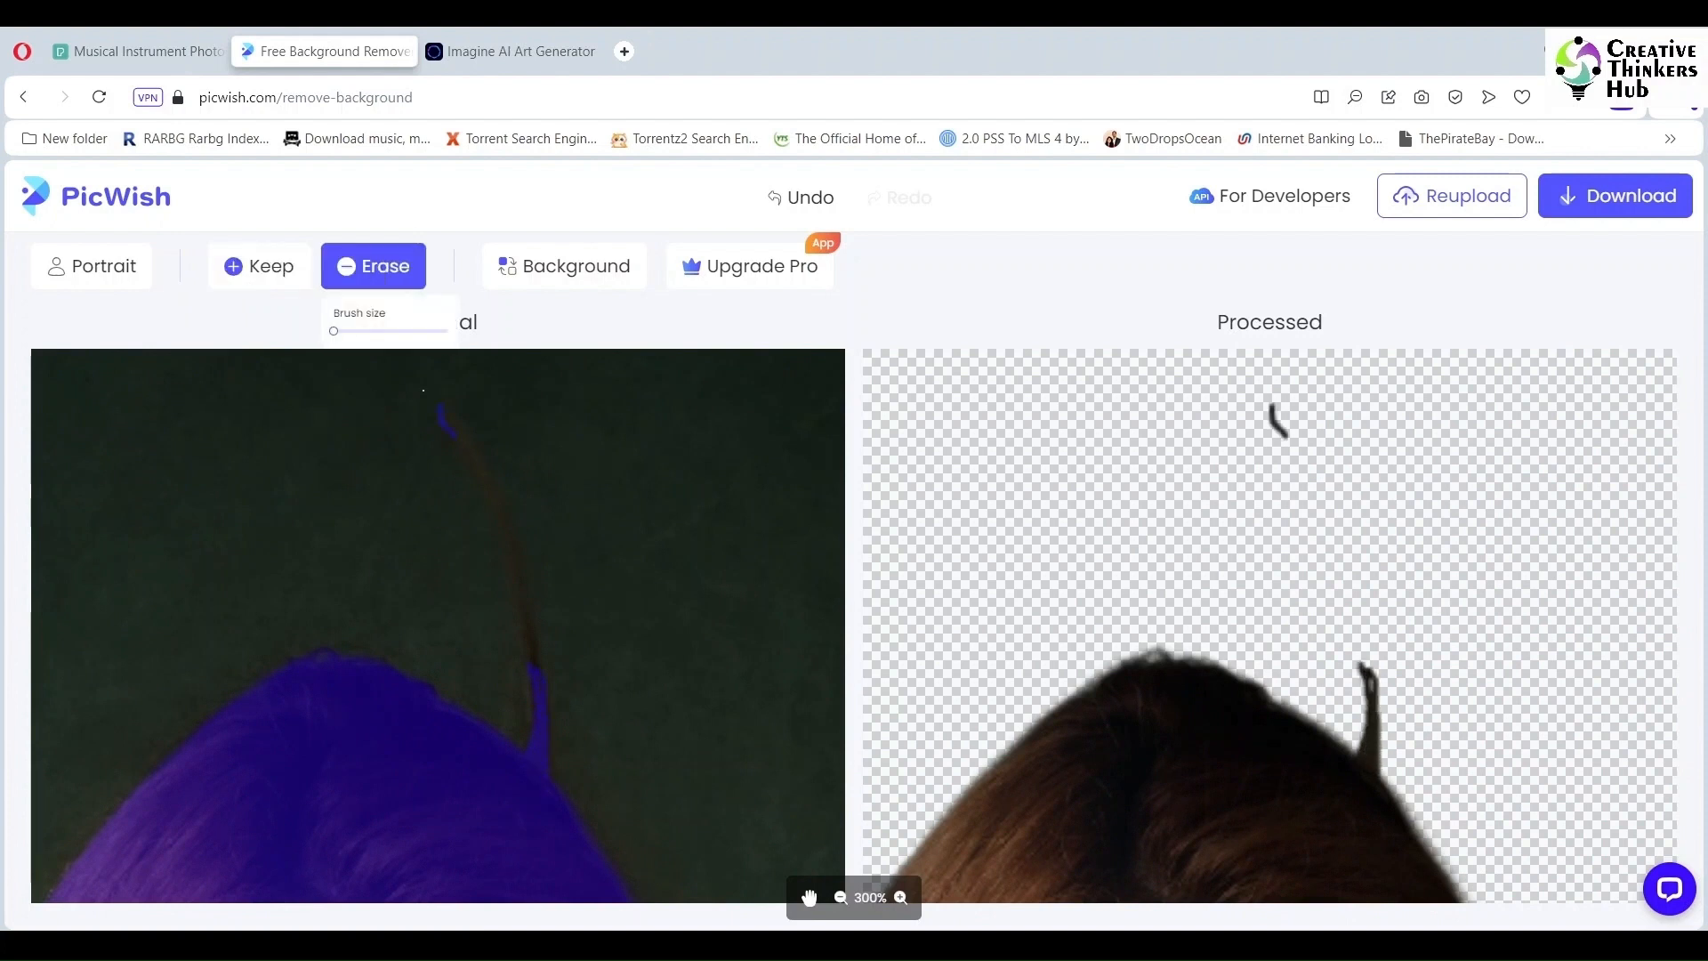
mouse_move(432, 414)
left_mouse_down()
mouse_move(472, 466)
mouse_move(437, 383)
mouse_move(495, 495)
mouse_move(536, 667)
left_mouse_up()
left_click(272, 270)
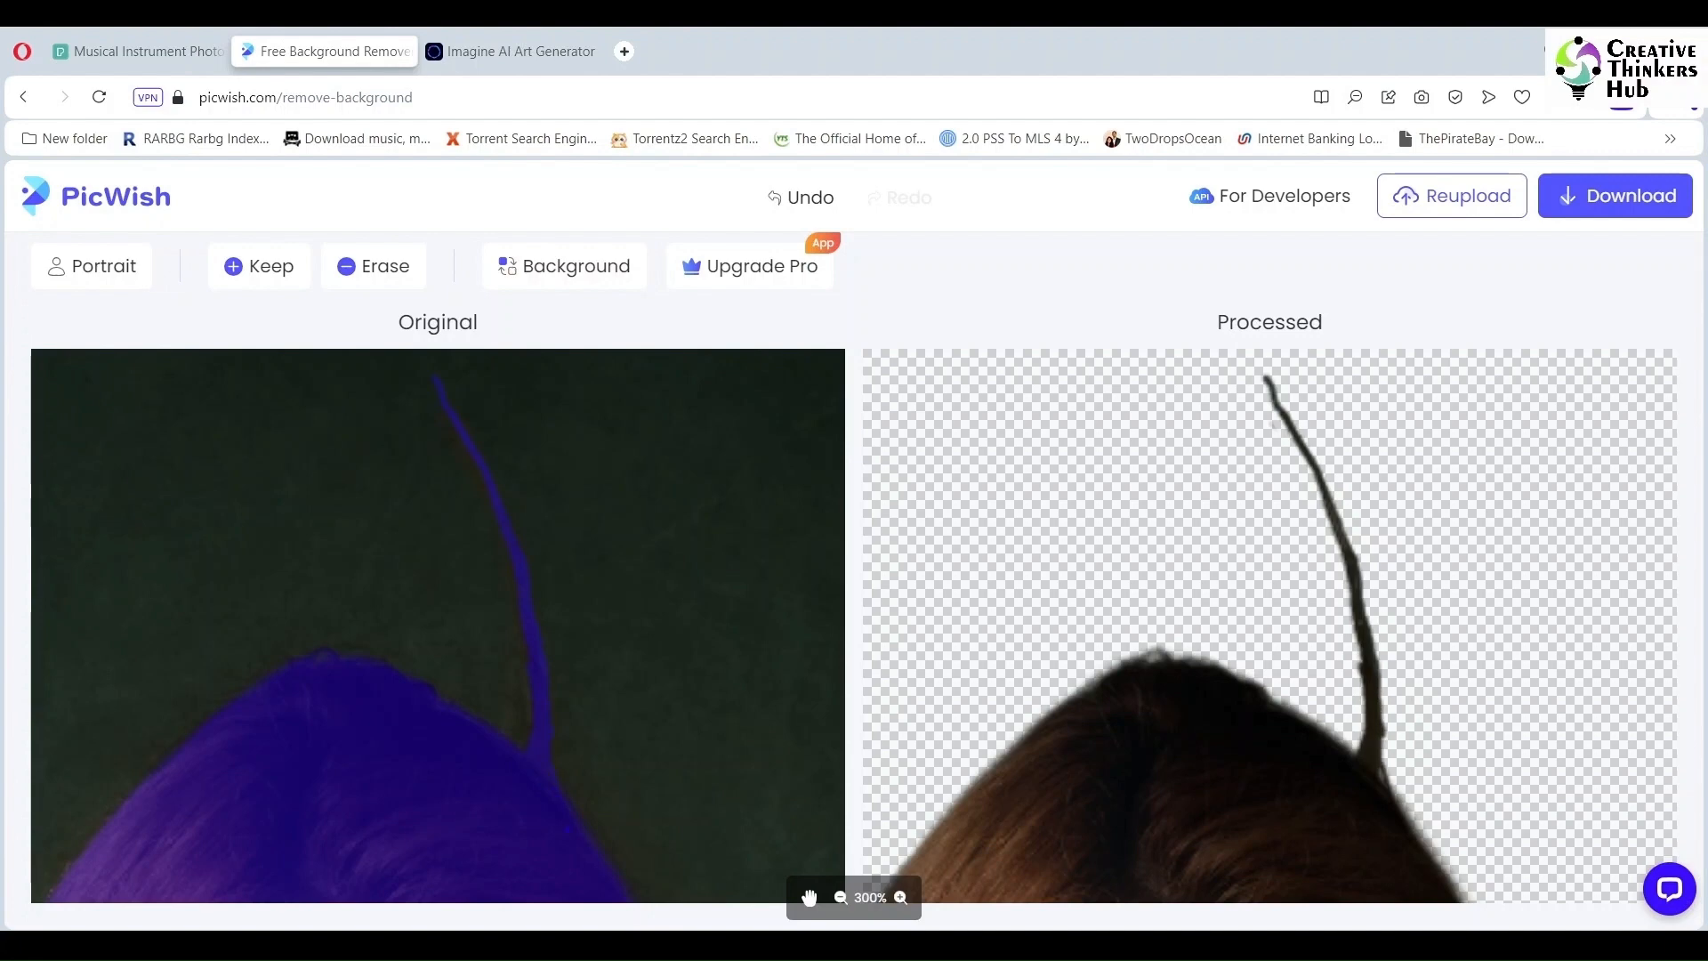
Step: Restore the cello endpin tip with the Keep brush
left_click(808, 897)
left_click_drag(754, 830, 637, 613)
scroll(637, 614, "down", 7)
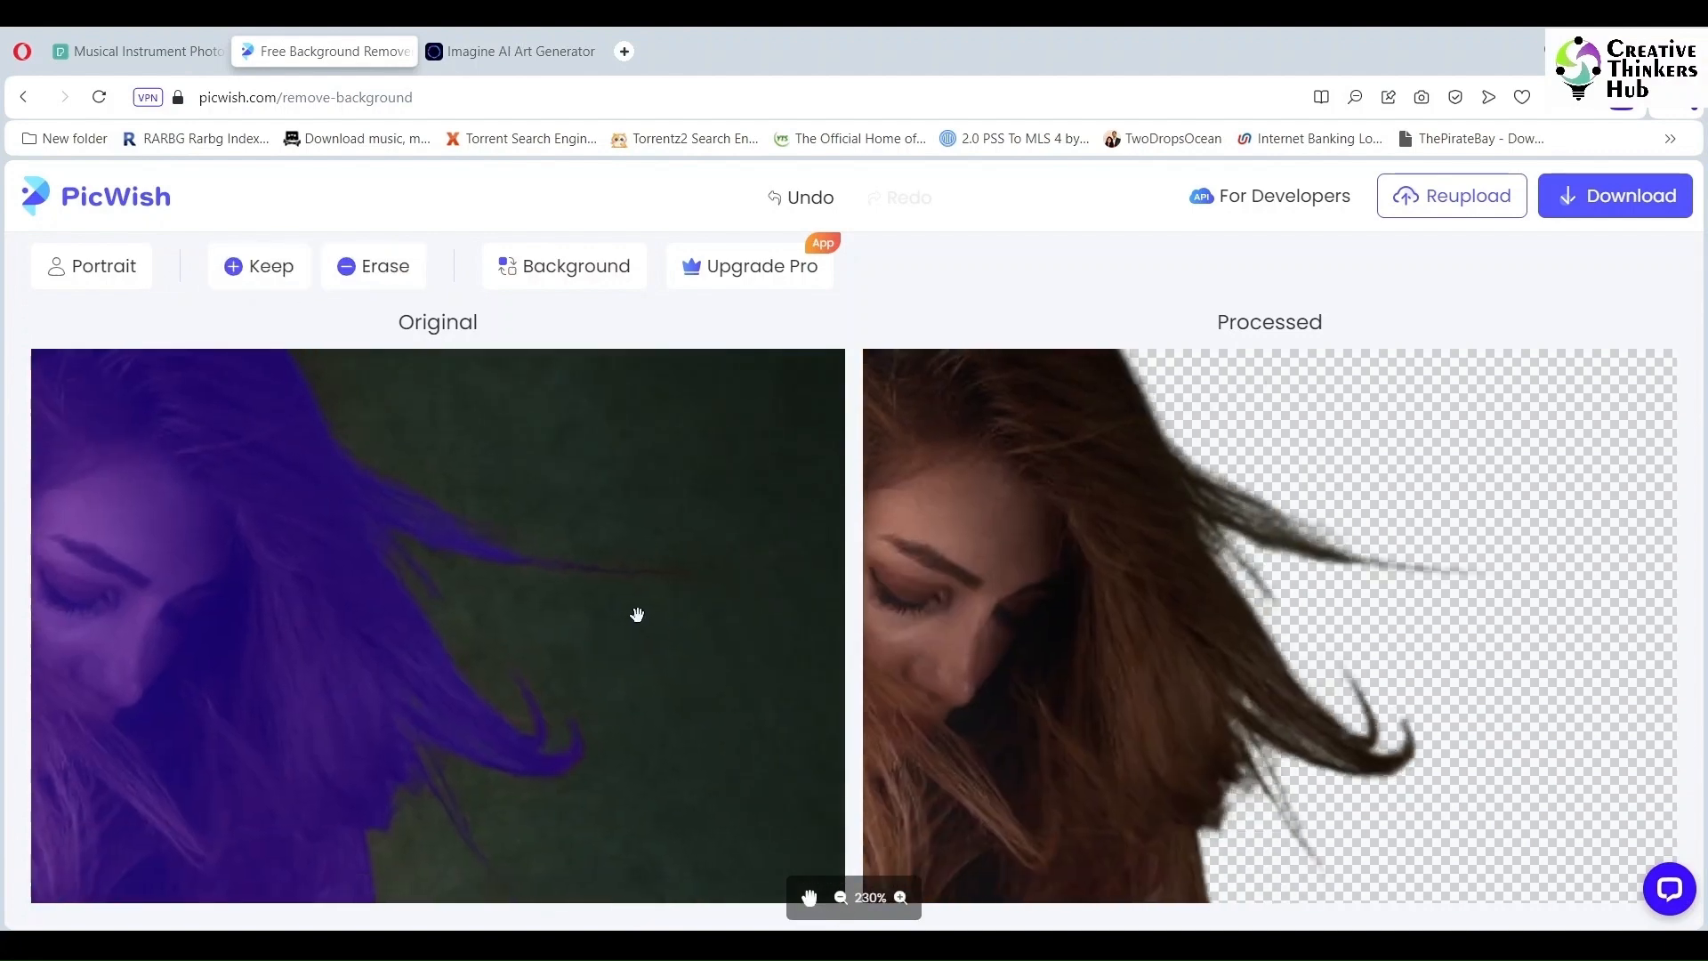
left_click_drag(657, 791, 645, 400)
left_click_drag(584, 756, 347, 431)
mouse_move(631, 791)
left_mouse_down()
mouse_move(529, 585)
mouse_move(488, 585)
left_mouse_up()
left_click(258, 266)
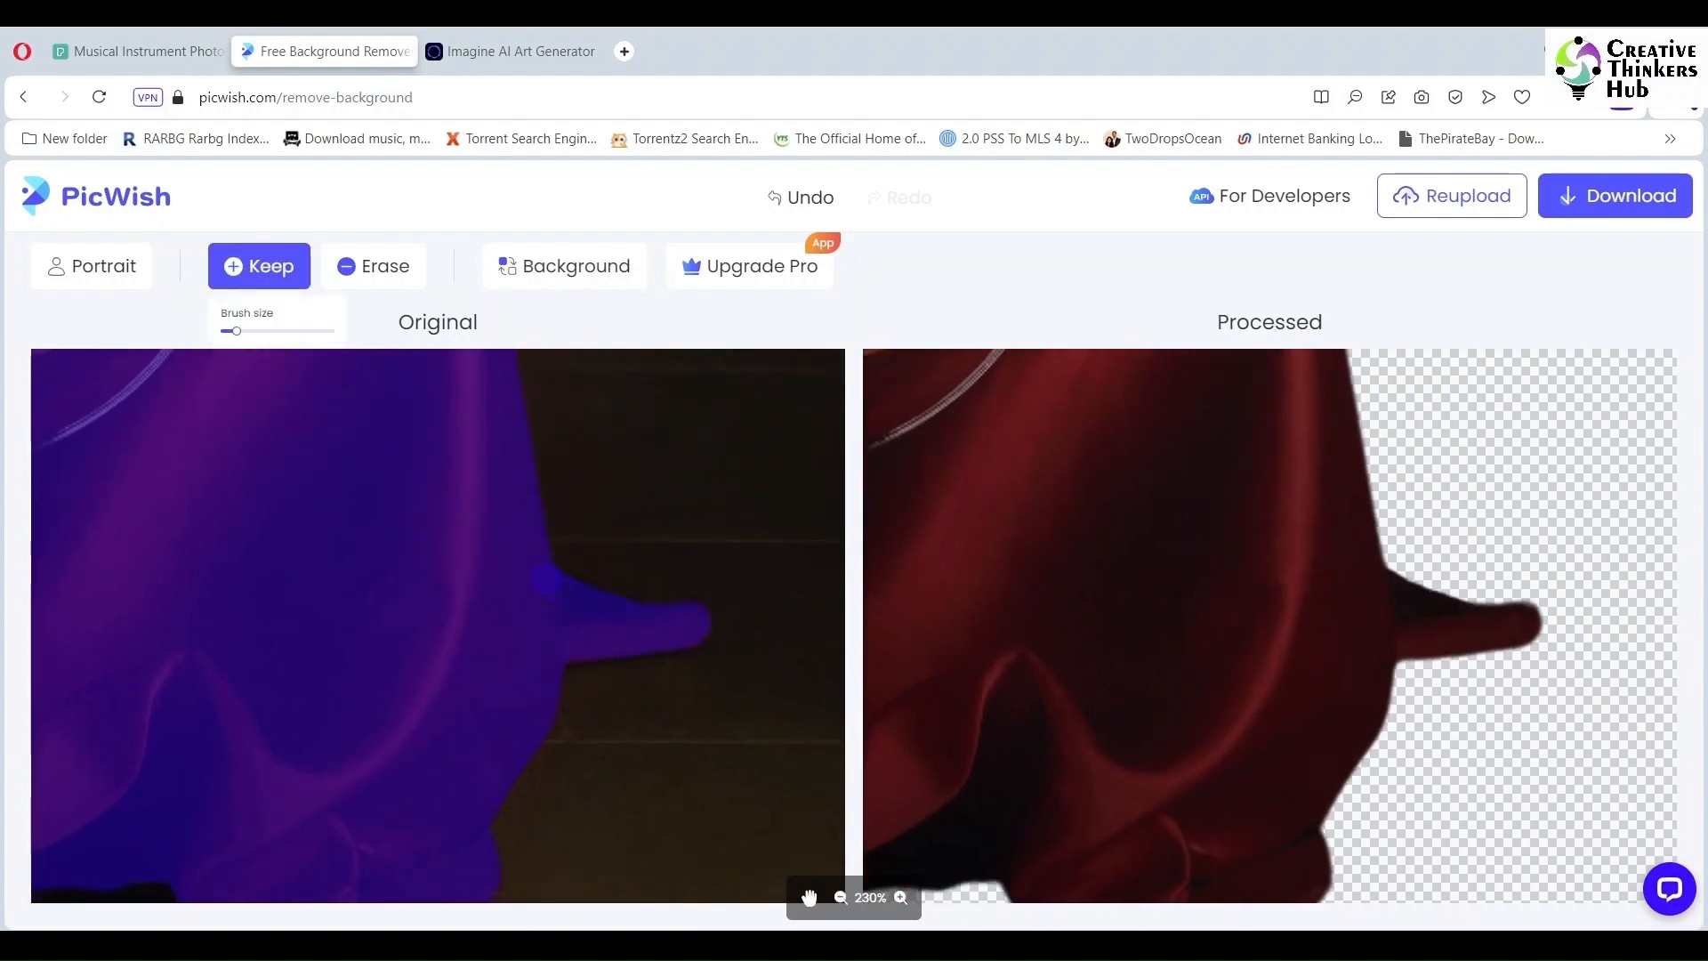
left_click(809, 898)
scroll(808, 907, "down", 5)
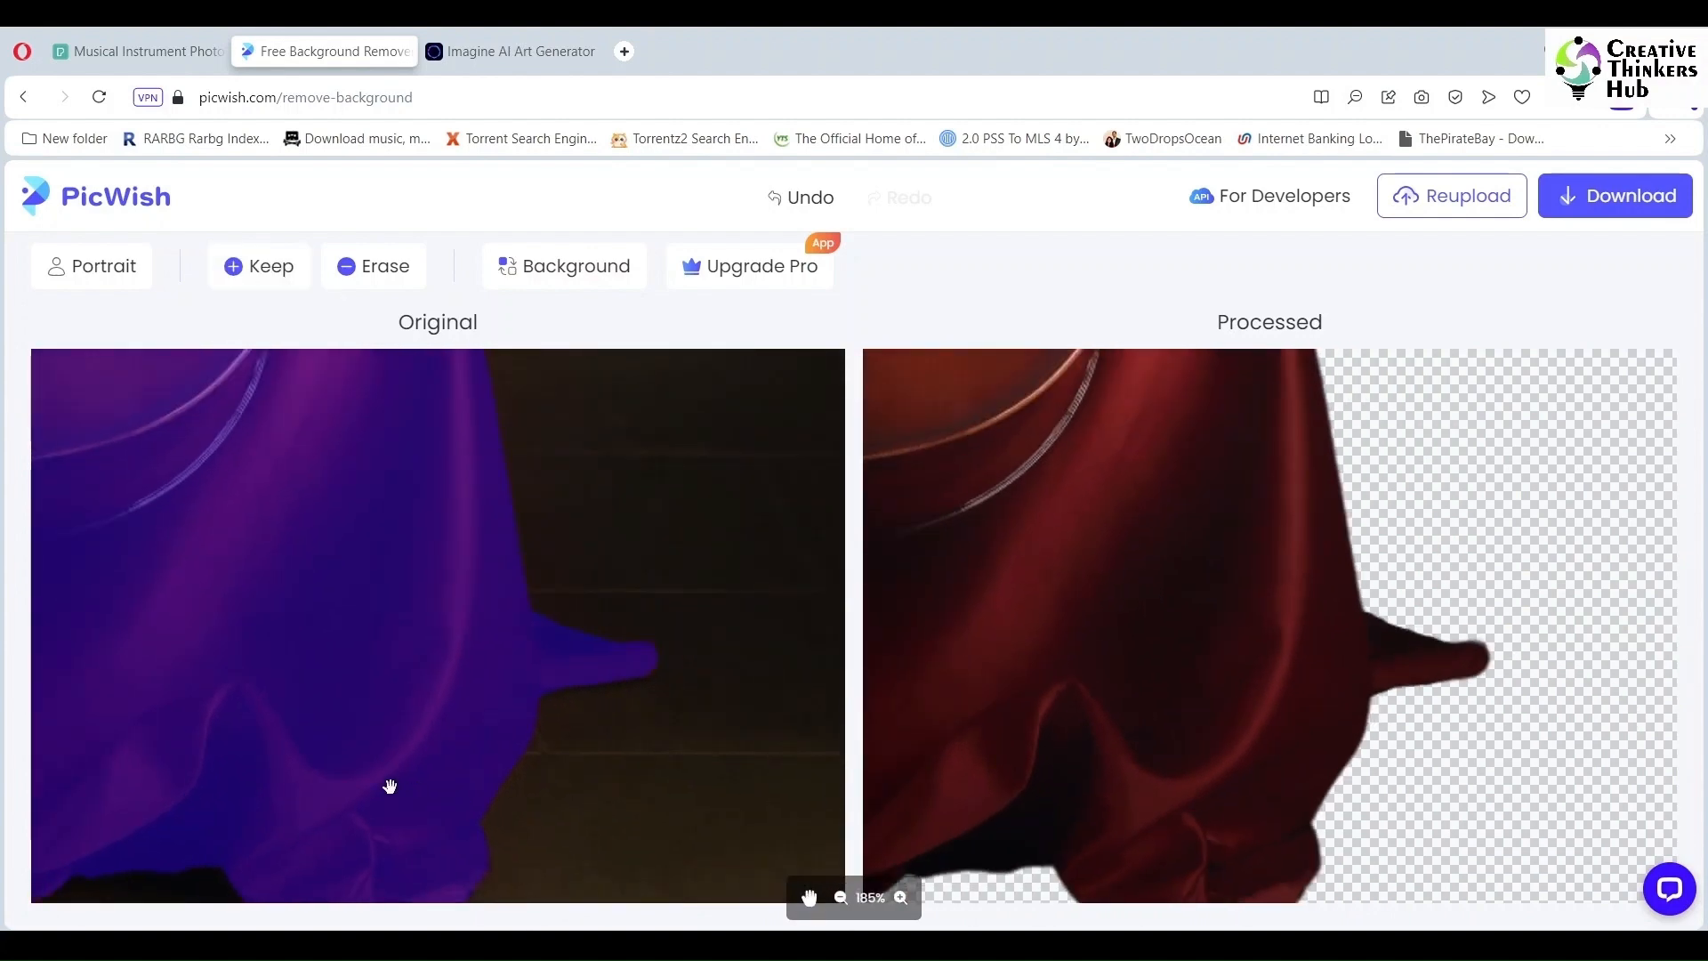
left_click_drag(390, 786, 443, 709)
scroll(175, 770, "up", 12)
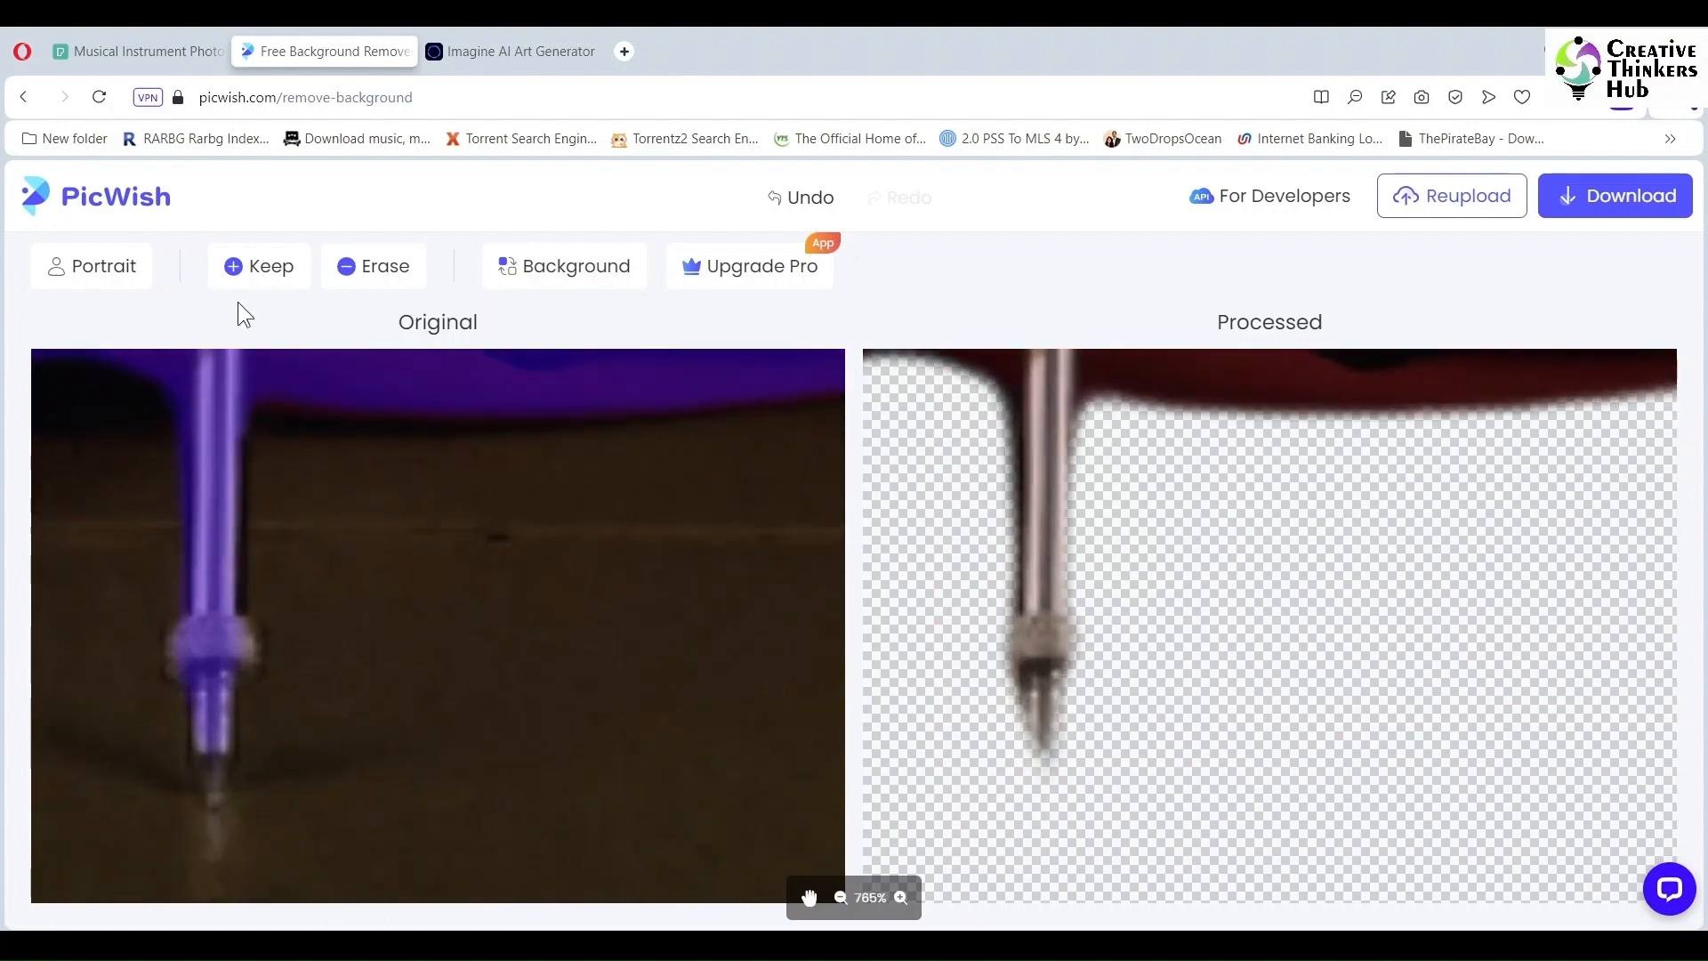
left_click(258, 266)
mouse_move(210, 759)
left_mouse_down()
mouse_move(215, 799)
mouse_move(212, 725)
left_mouse_up()
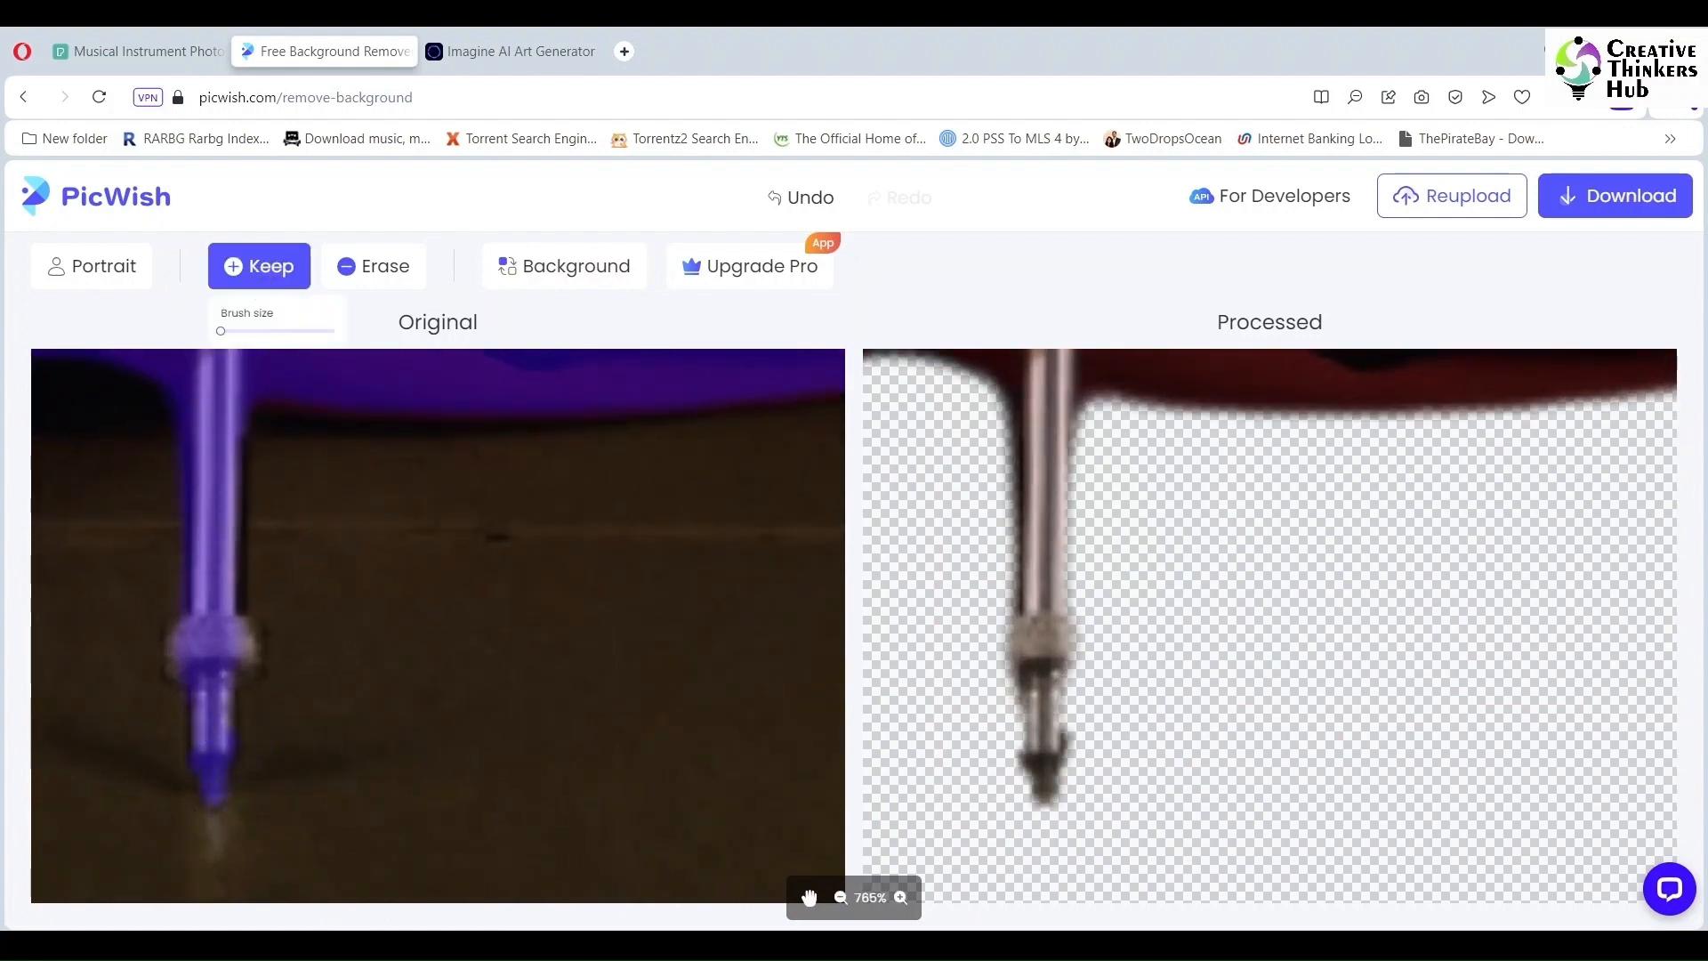
mouse_move(206, 699)
left_mouse_down()
mouse_move(201, 737)
mouse_move(223, 729)
mouse_move(211, 635)
mouse_move(183, 633)
mouse_move(203, 687)
mouse_move(242, 647)
mouse_move(218, 438)
mouse_move(228, 614)
mouse_move(765, 791)
left_mouse_up()
Step: Restore the dress edge and sleeve border along the hem
scroll(331, 721, "down", 3)
left_click_drag(84, 712, 511, 712)
left_click_drag(401, 427, 126, 880)
mouse_move(525, 382)
left_mouse_down()
mouse_move(340, 643)
mouse_move(599, 610)
mouse_move(579, 648)
left_mouse_up()
left_click(259, 266)
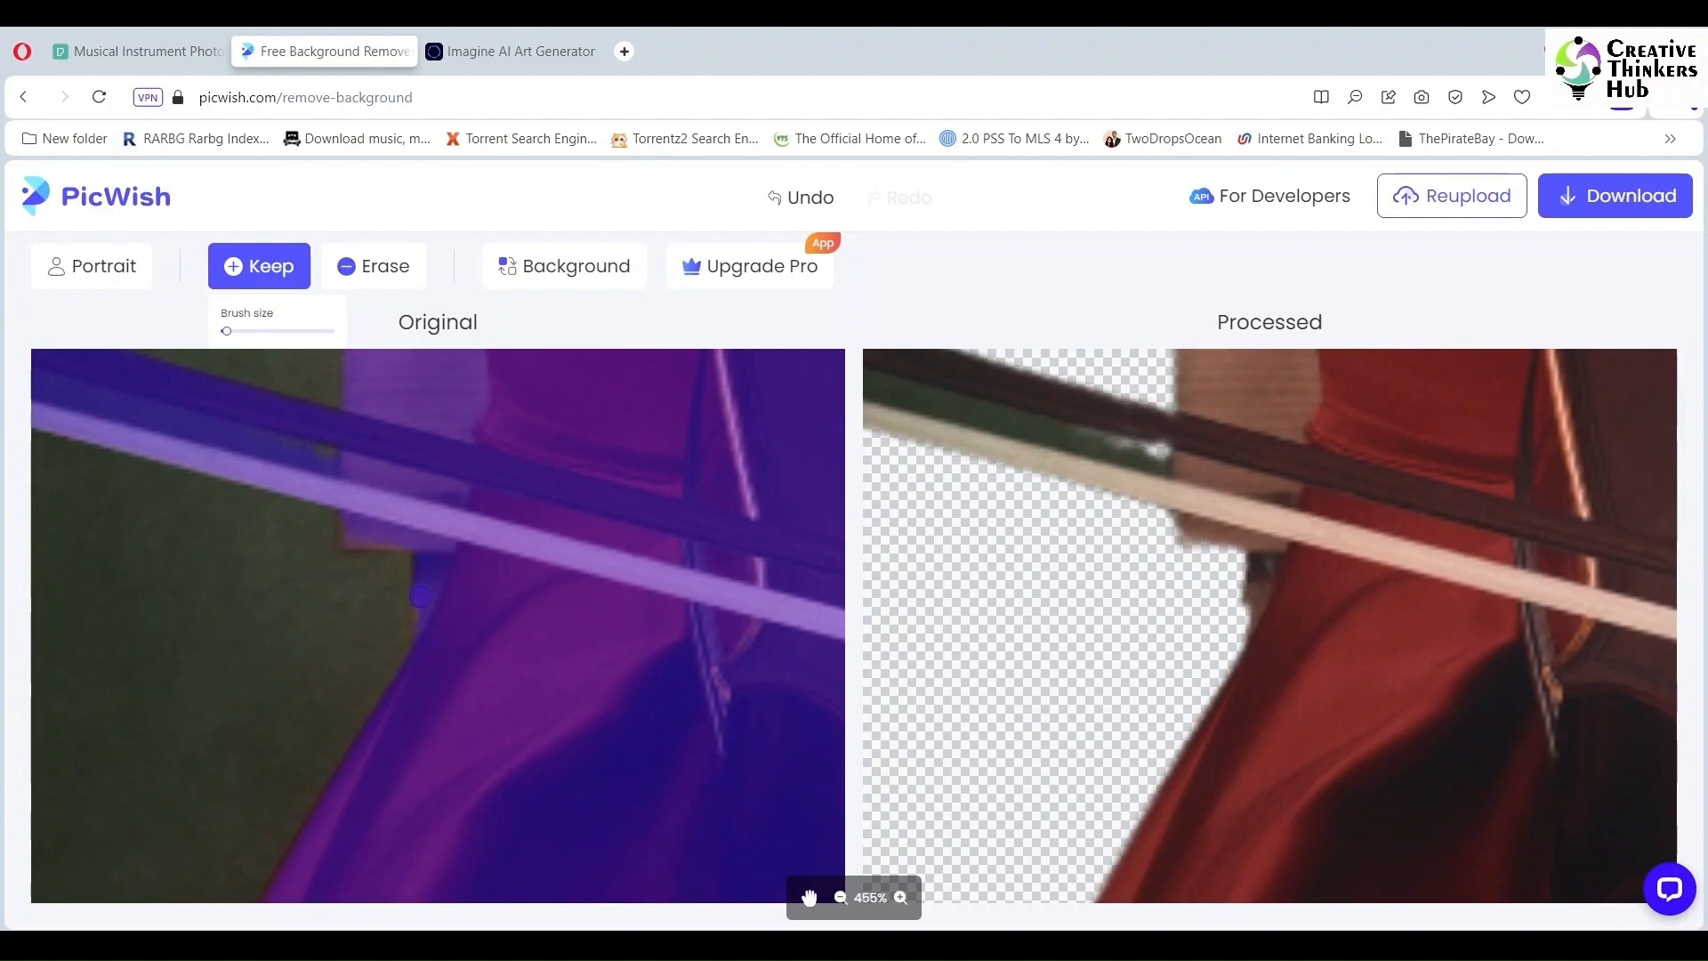
left_click_drag(420, 596, 420, 635)
mouse_move(402, 541)
left_mouse_down()
mouse_move(346, 541)
mouse_move(356, 503)
left_mouse_up()
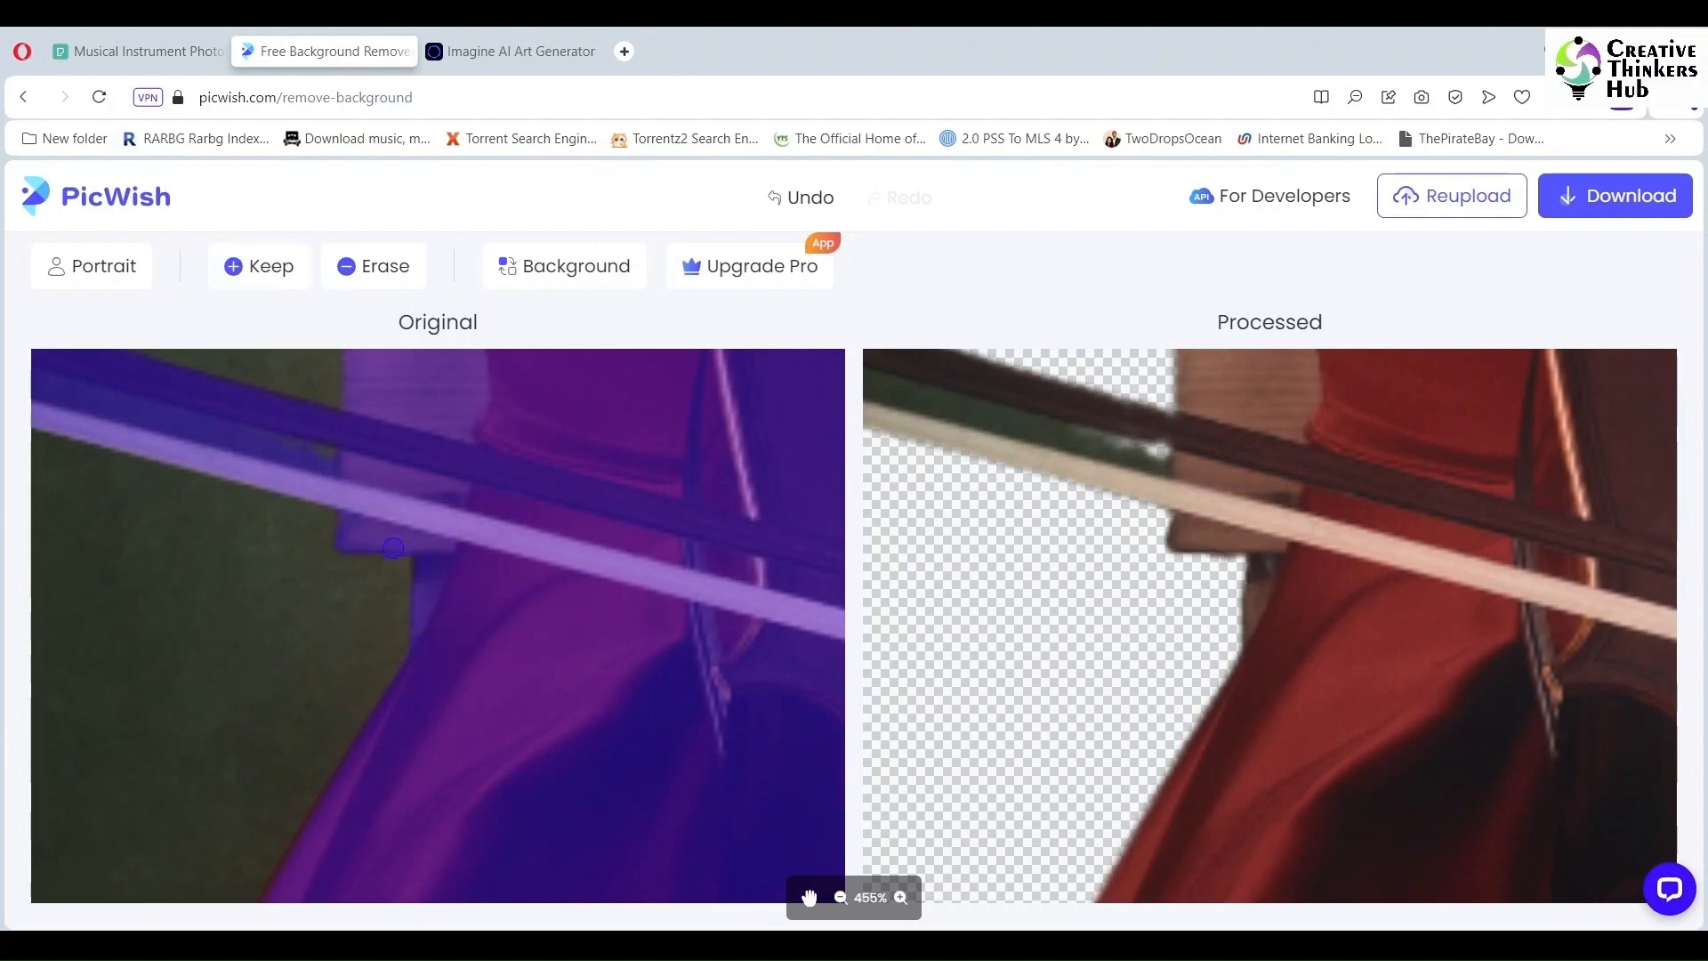
scroll(485, 445, "down", 2)
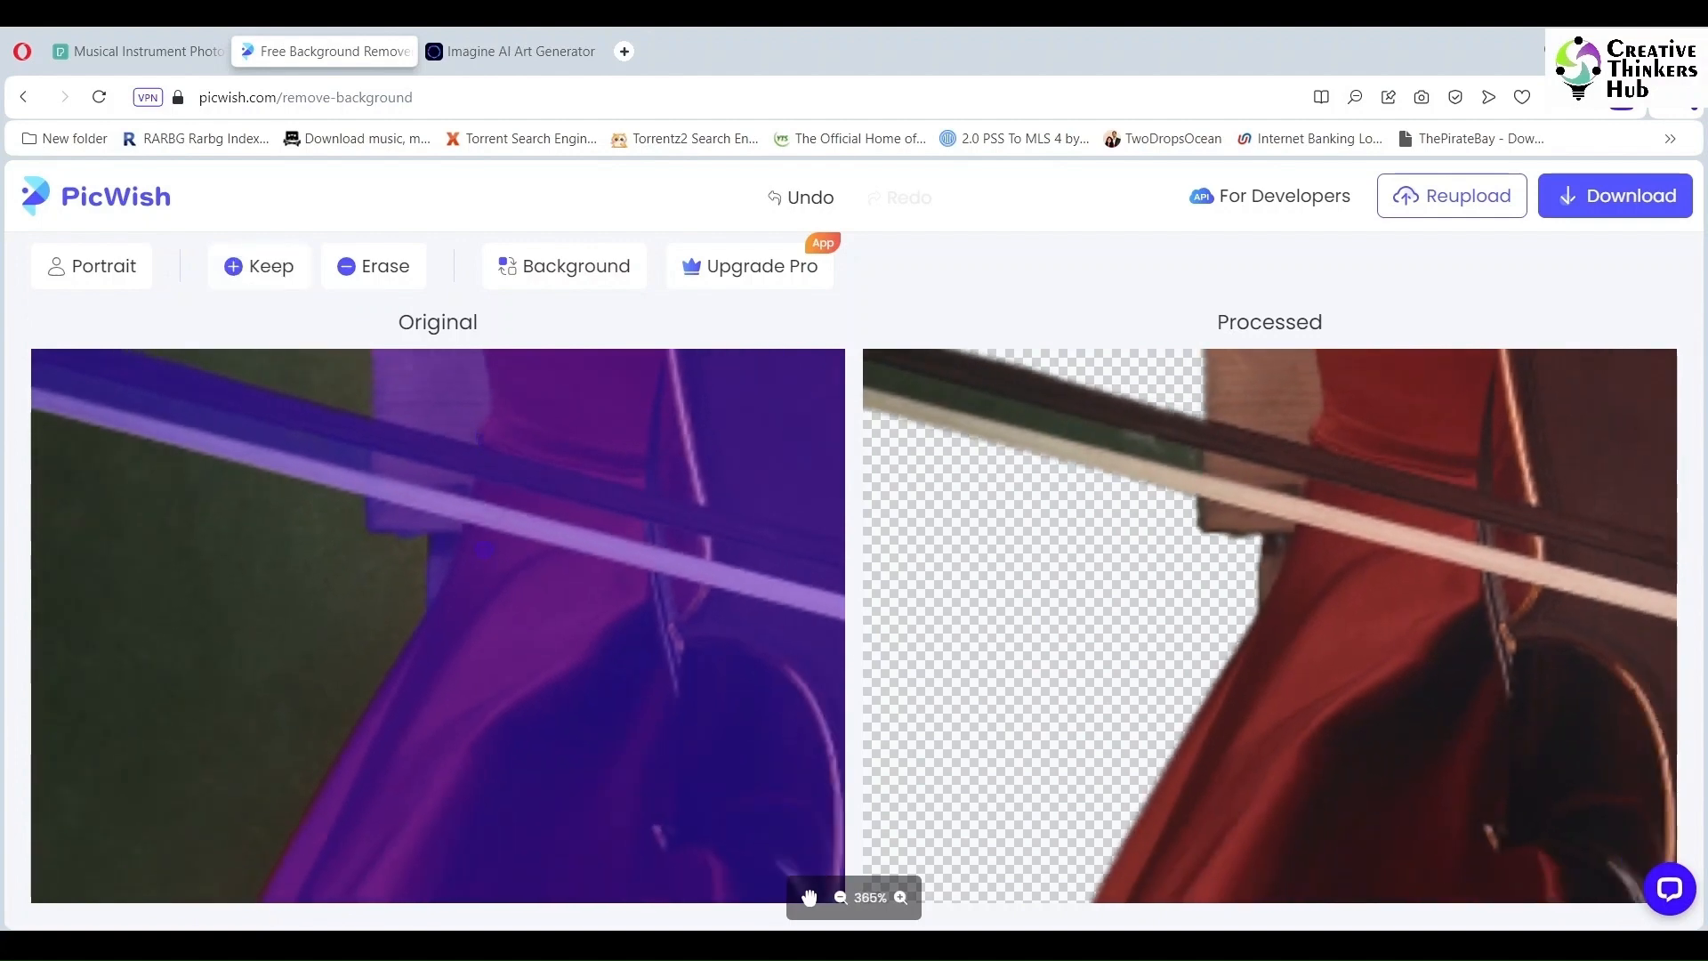
Step: Erase the leftover green strips along the cello bow
left_click(374, 266)
left_click_drag(360, 455, 160, 406)
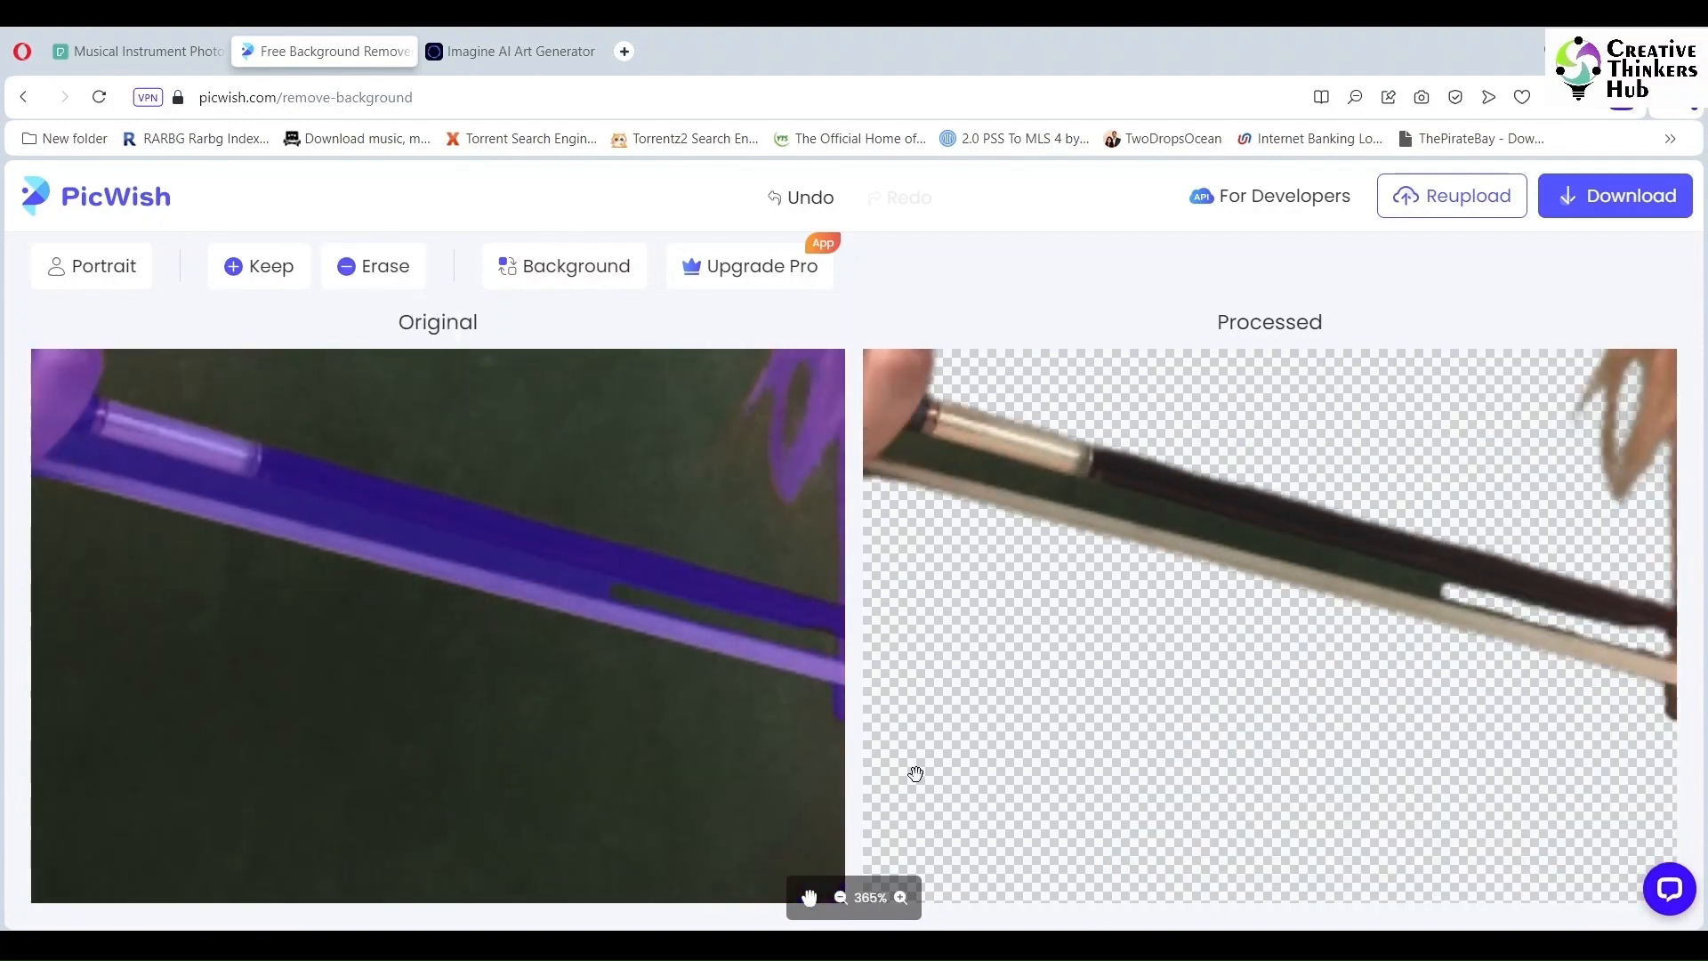
left_click(259, 266)
left_click(374, 266)
left_click_drag(79, 437, 599, 577)
left_click_drag(68, 450, 636, 601)
left_click_drag(228, 489, 600, 586)
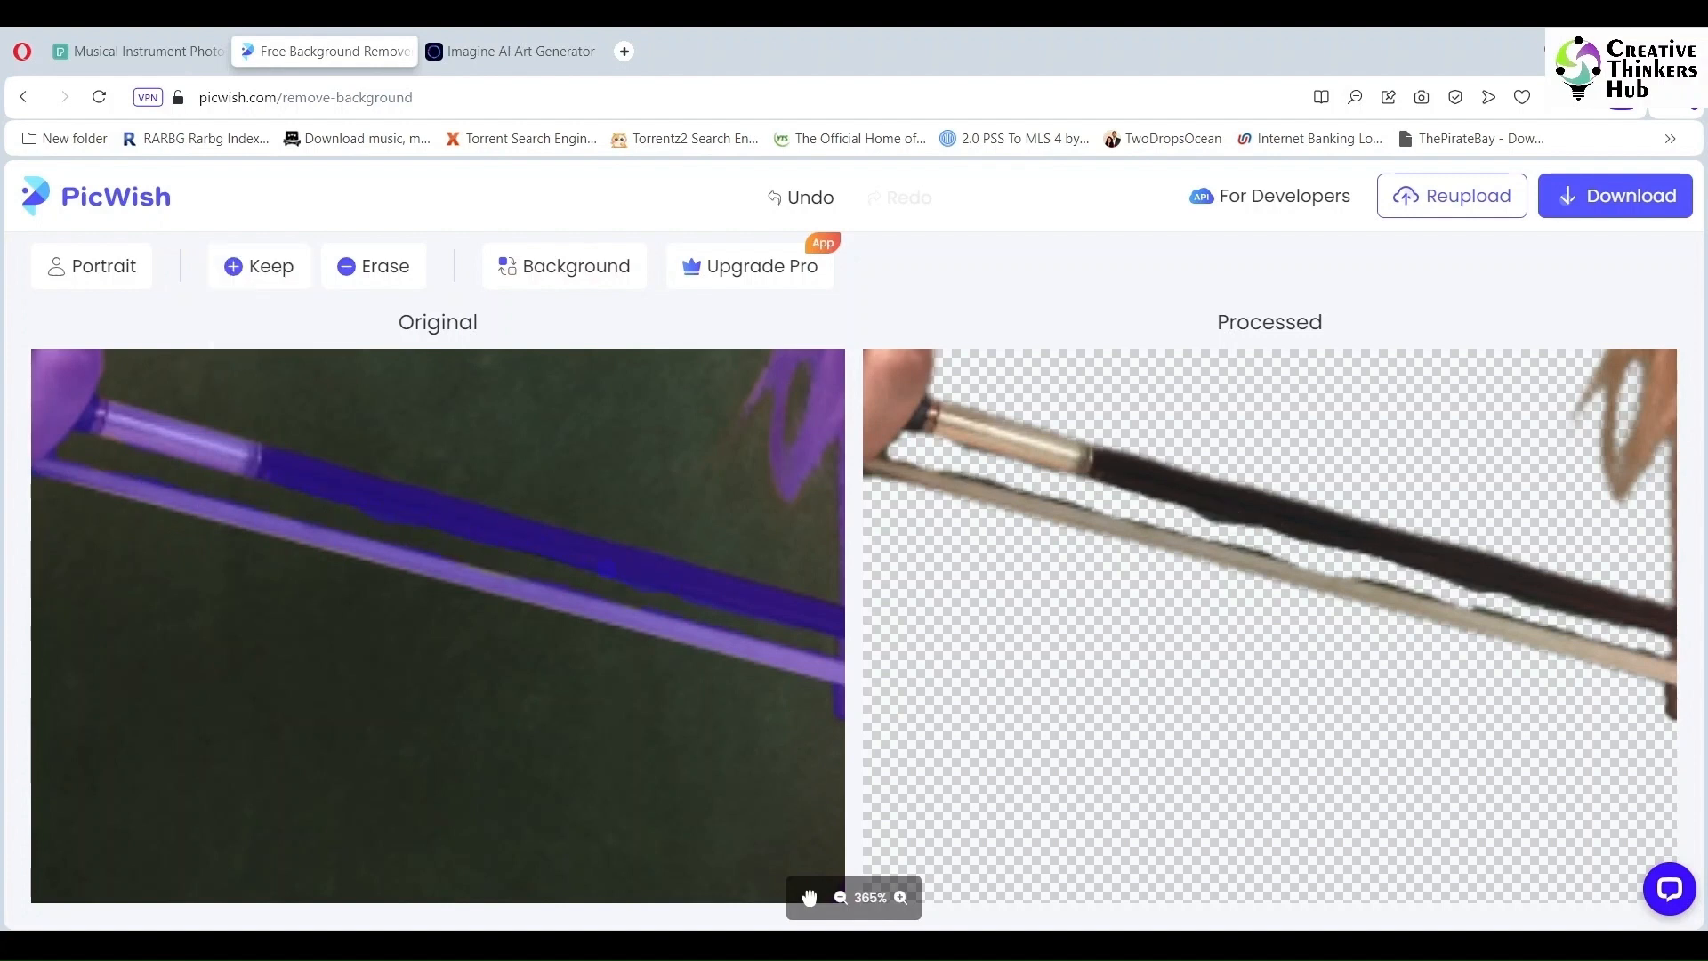
Step: Download the finished cellist cutout and select the sky and cutout images in CorelDRAW
scroll(156, 495, "down", 3)
scroll(349, 746, "down", 6)
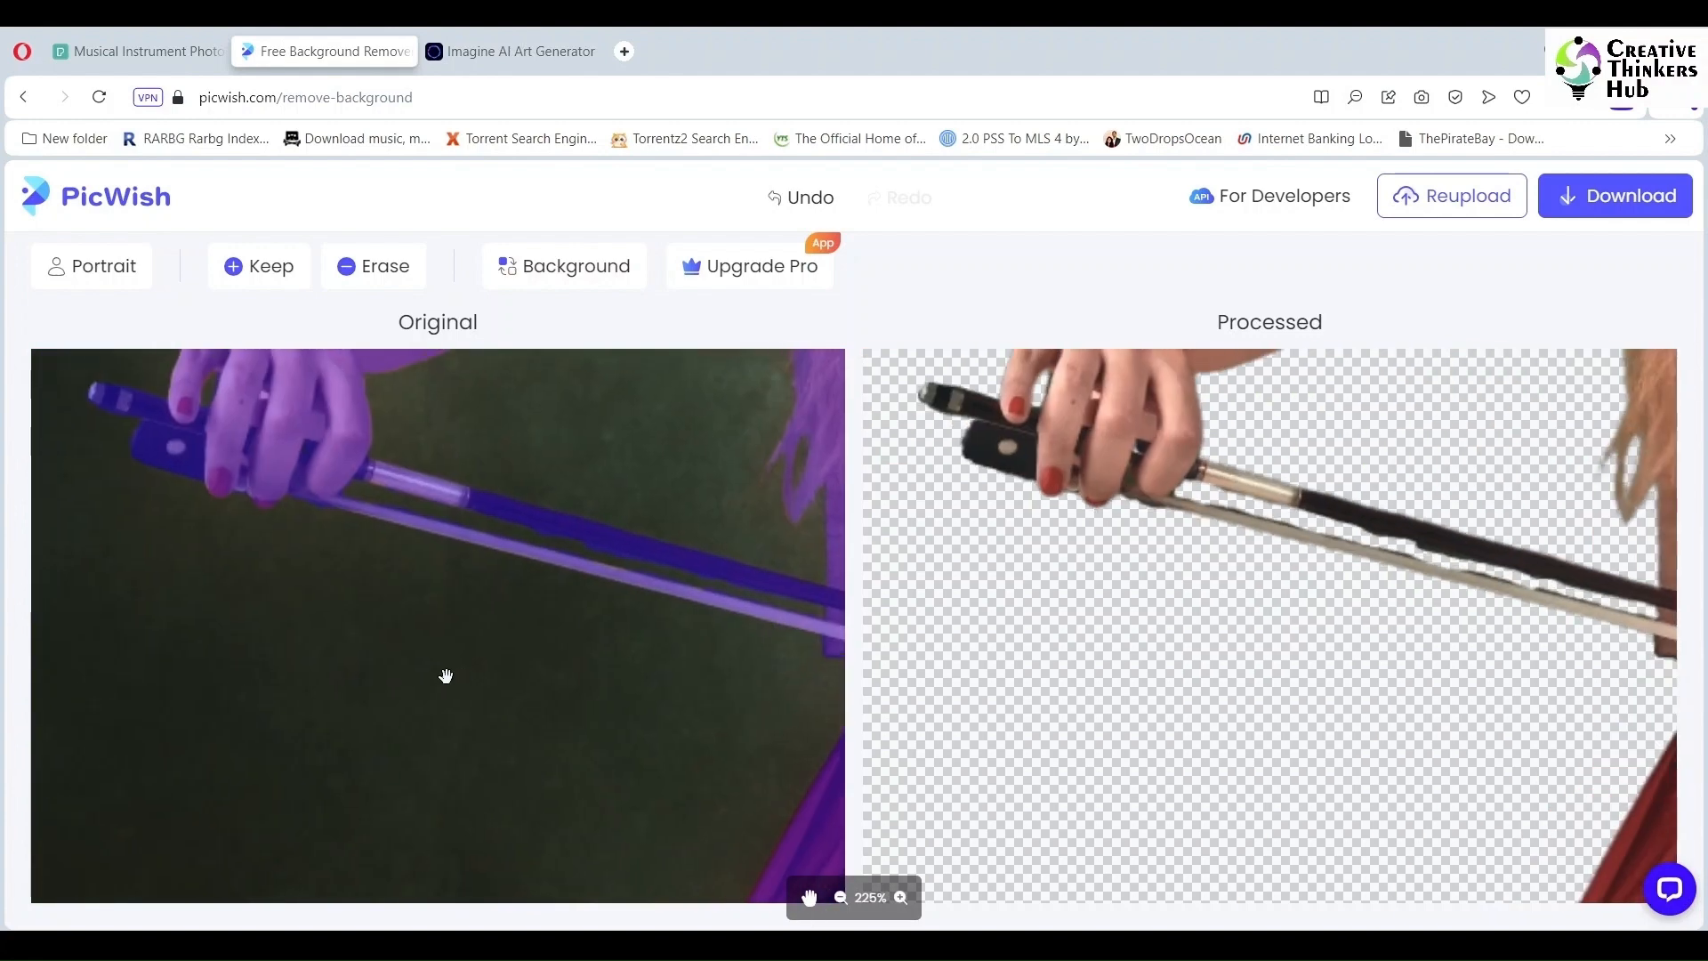
mouse_move(1545, 190)
left_click(1590, 264)
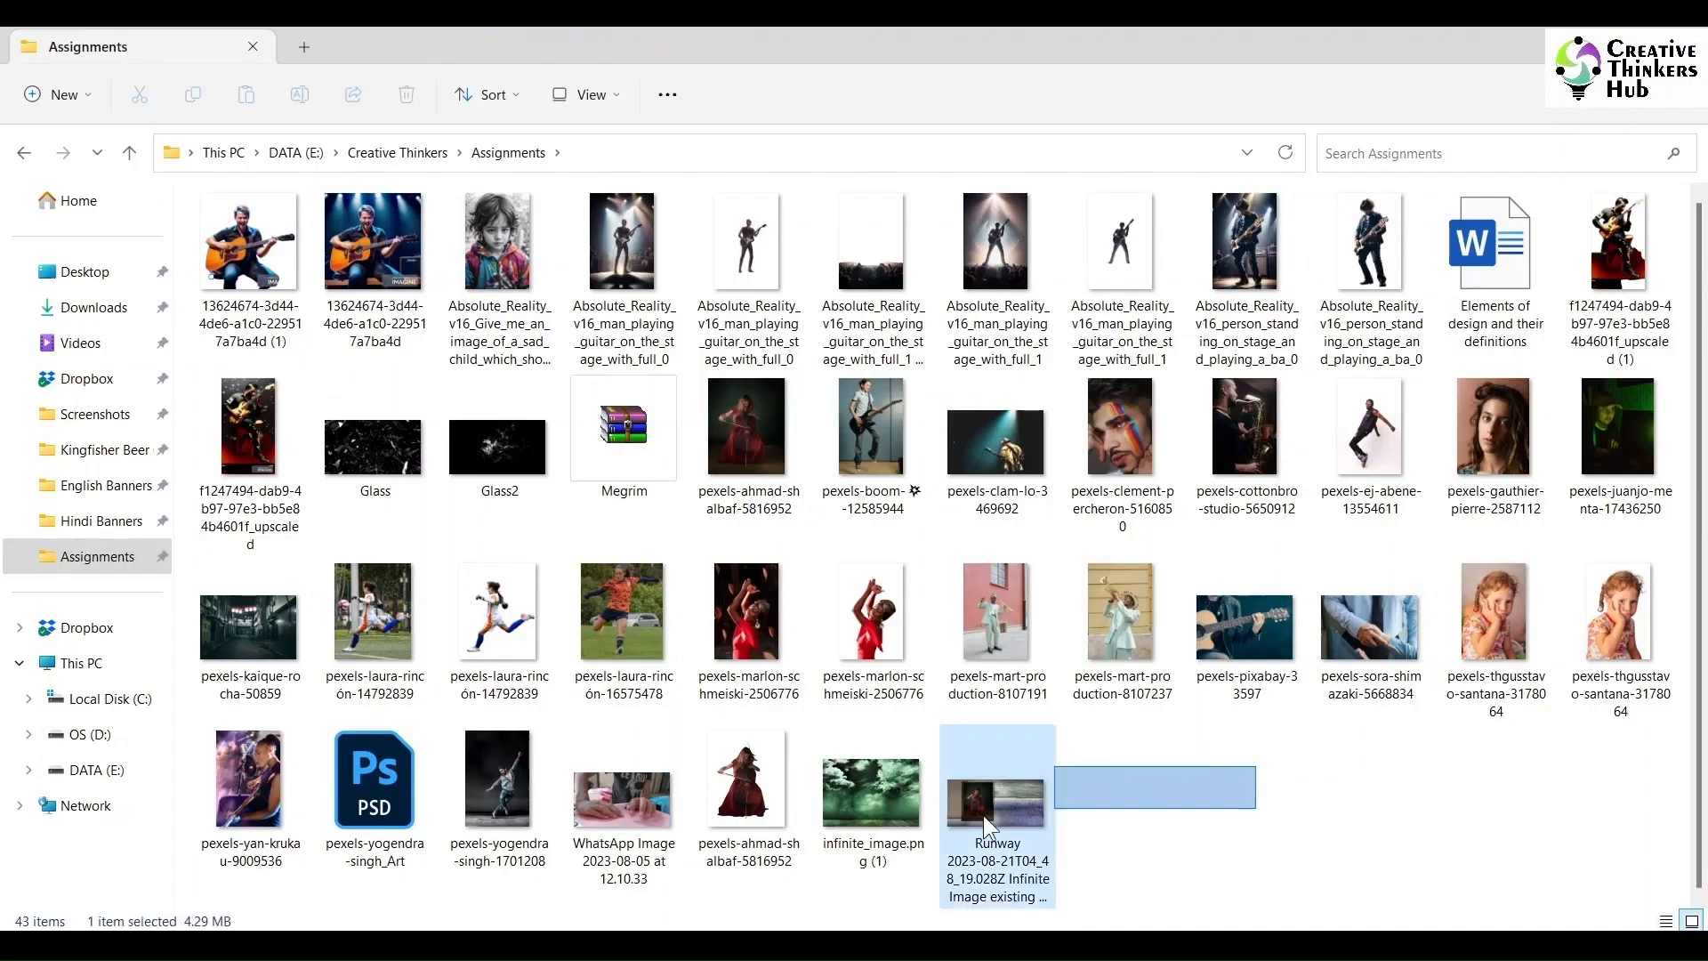
left_click_drag(988, 823, 747, 824)
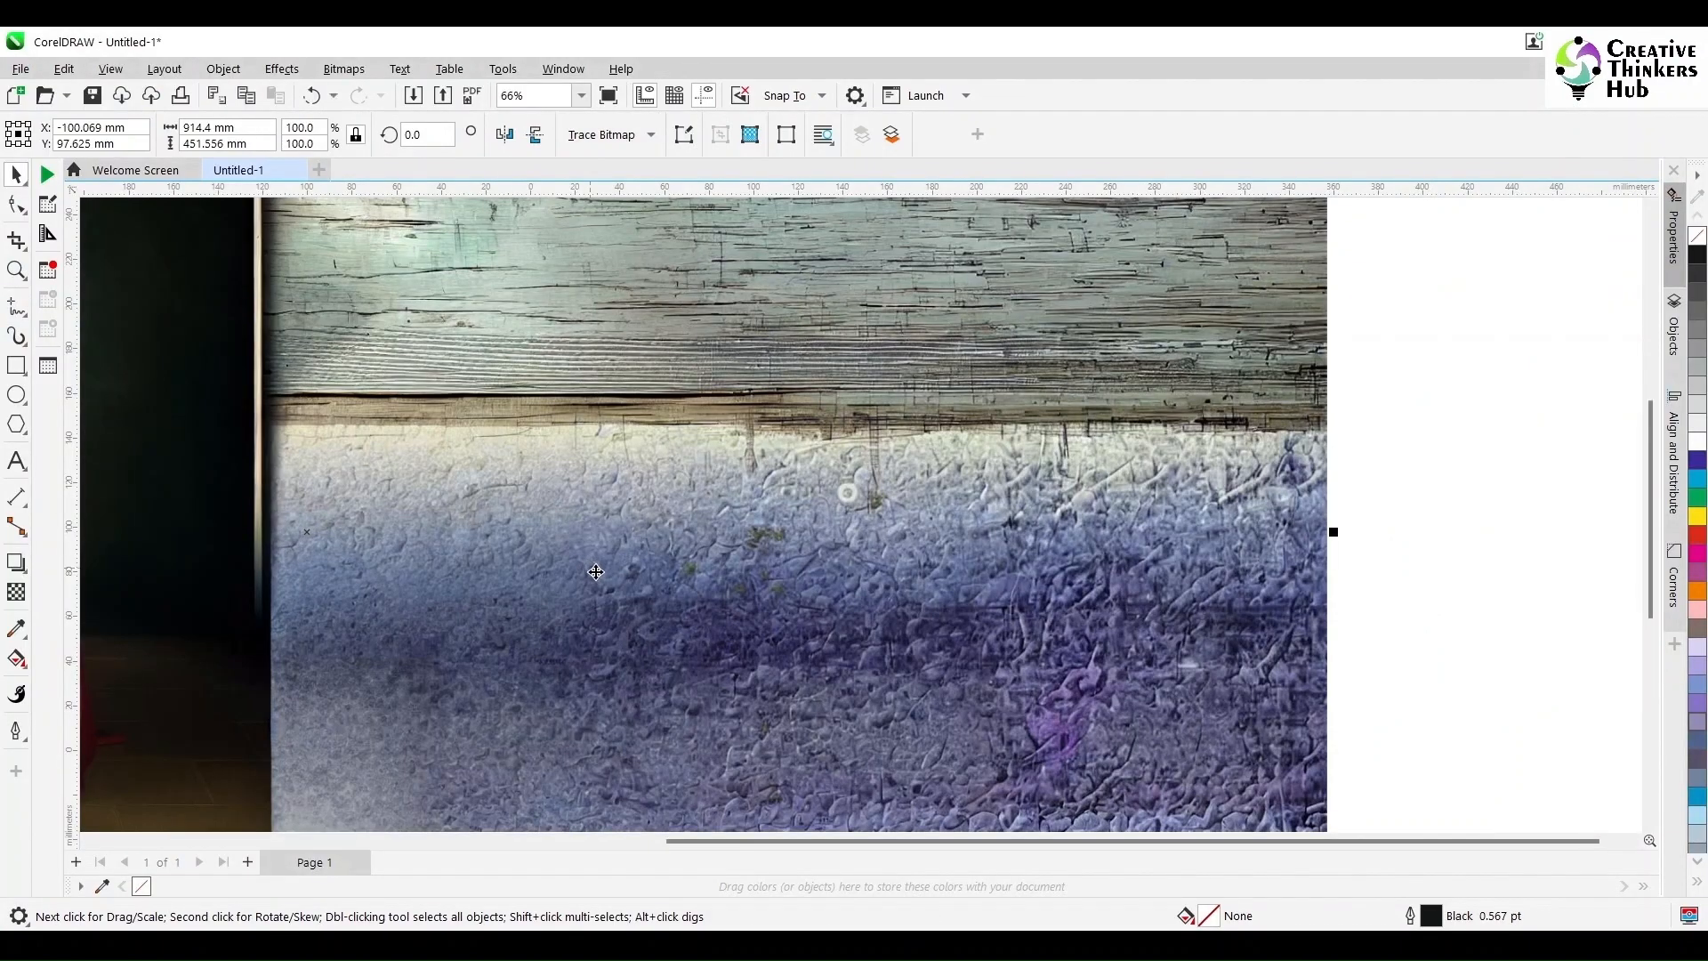
Step: Move the framed photo aside and scale the green sky bitmap to fill the page
key("F4")
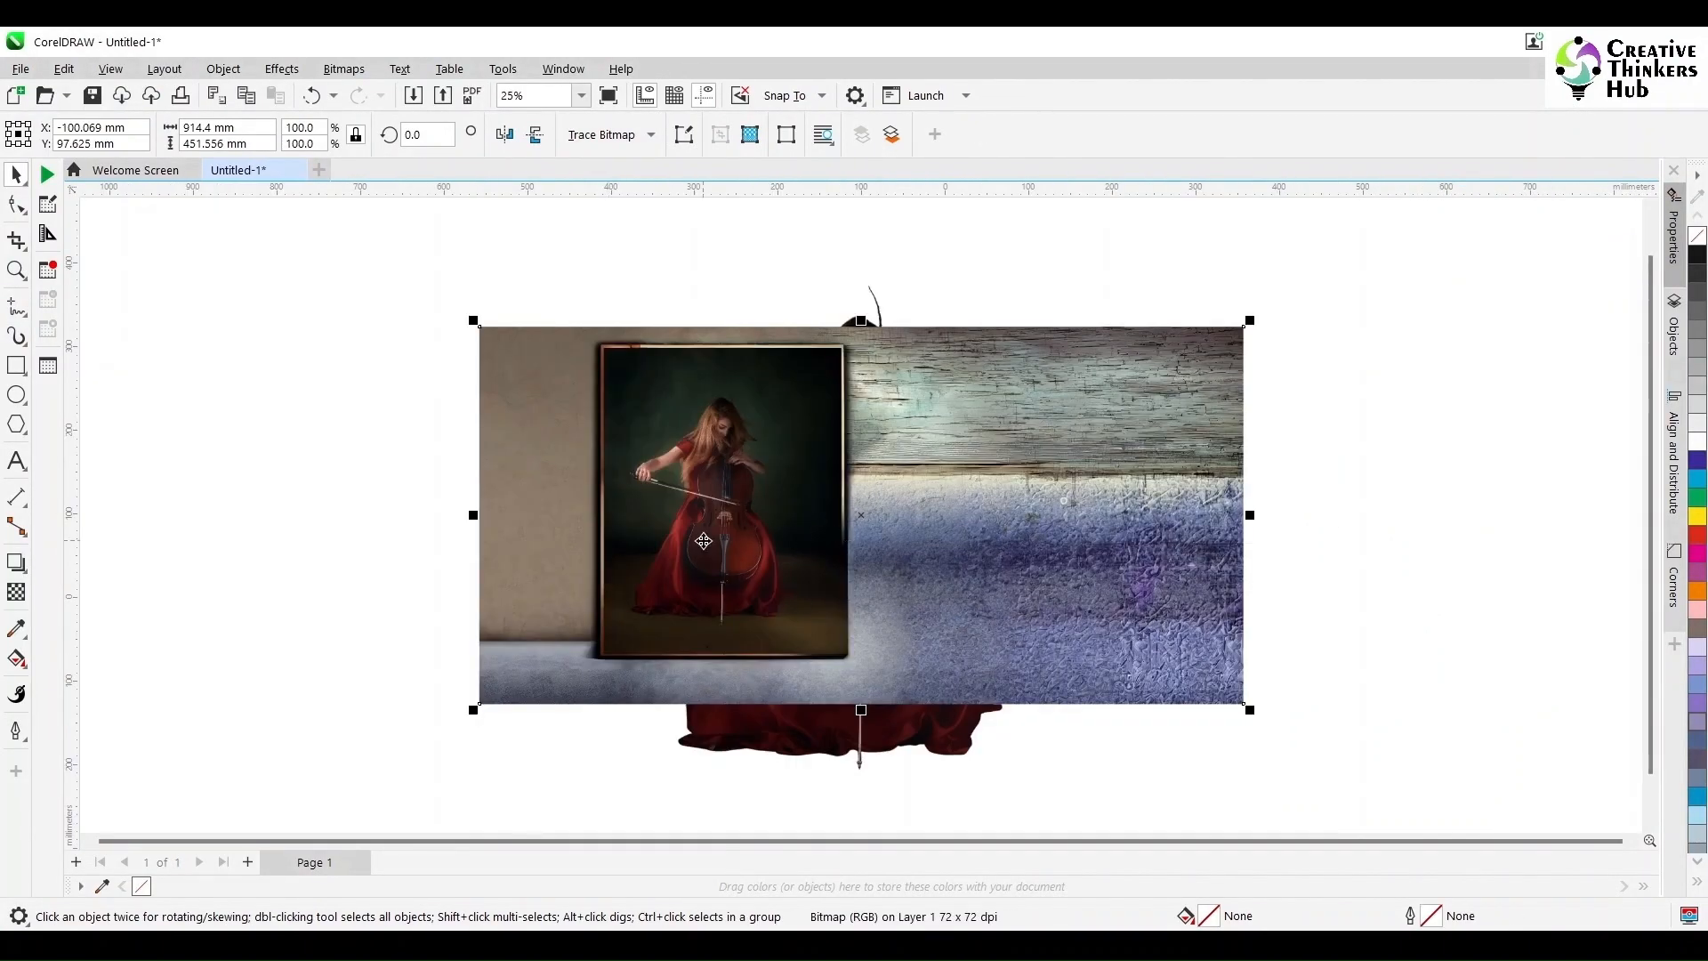
scroll(703, 540, "down", 1)
left_click(520, 493)
left_click_drag(935, 551, 646, 545)
left_click(838, 597)
left_click_drag(836, 599, 685, 581)
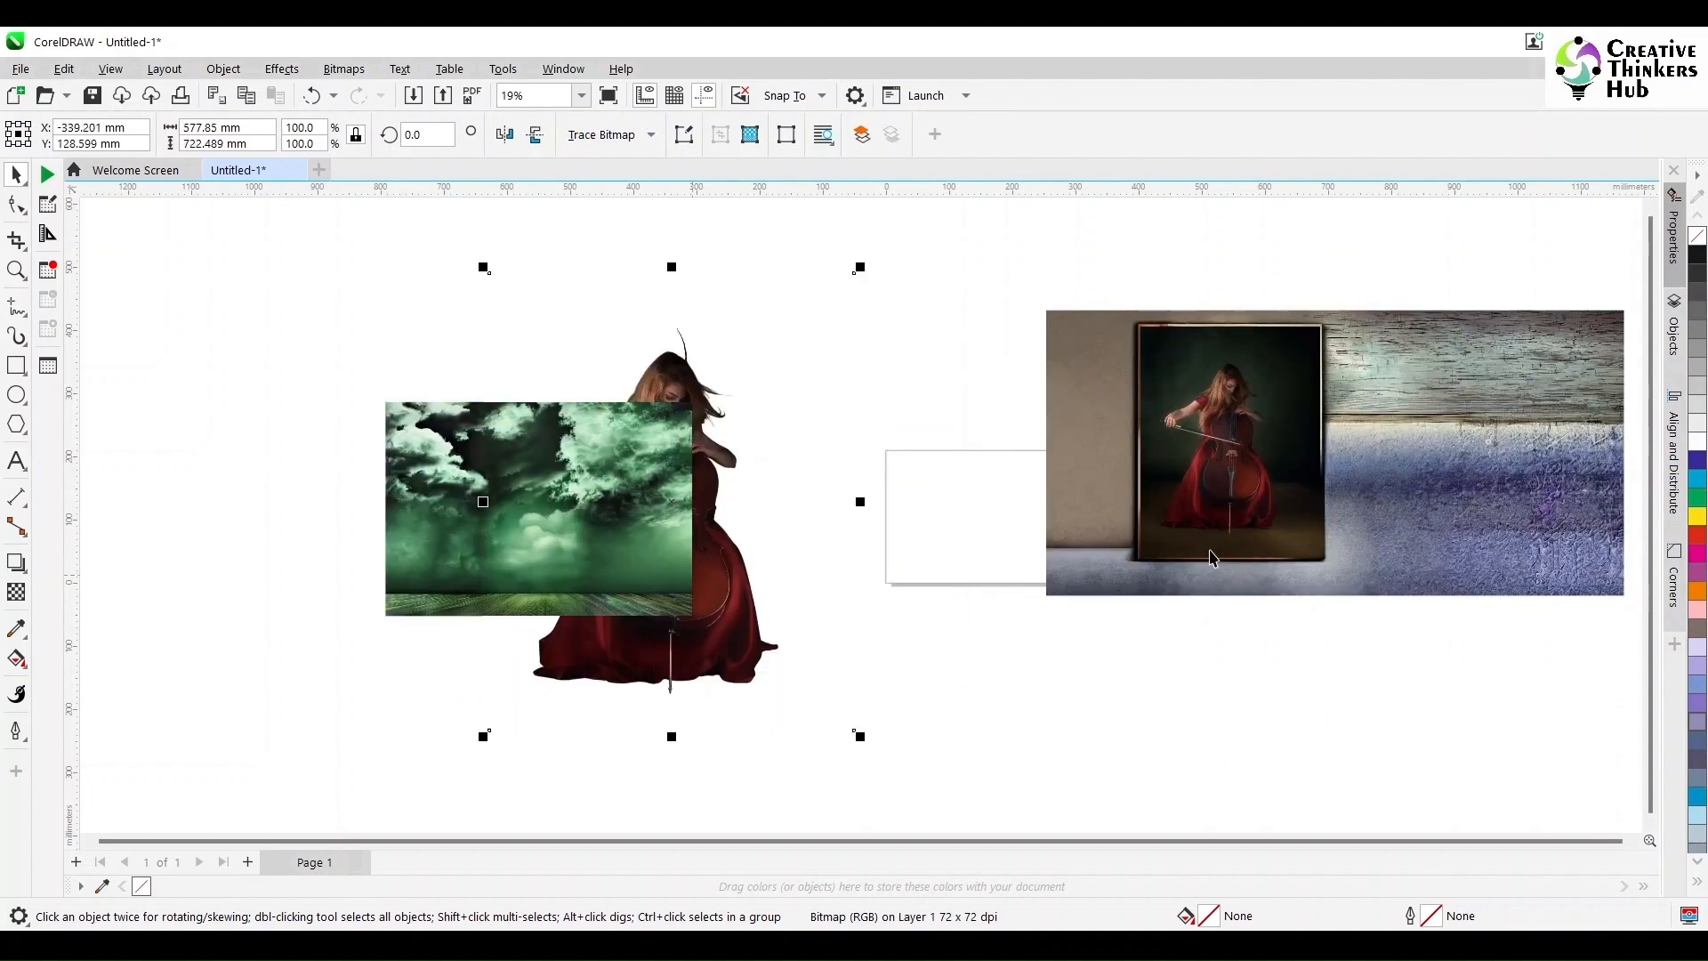
left_click_drag(1172, 559, 1348, 558)
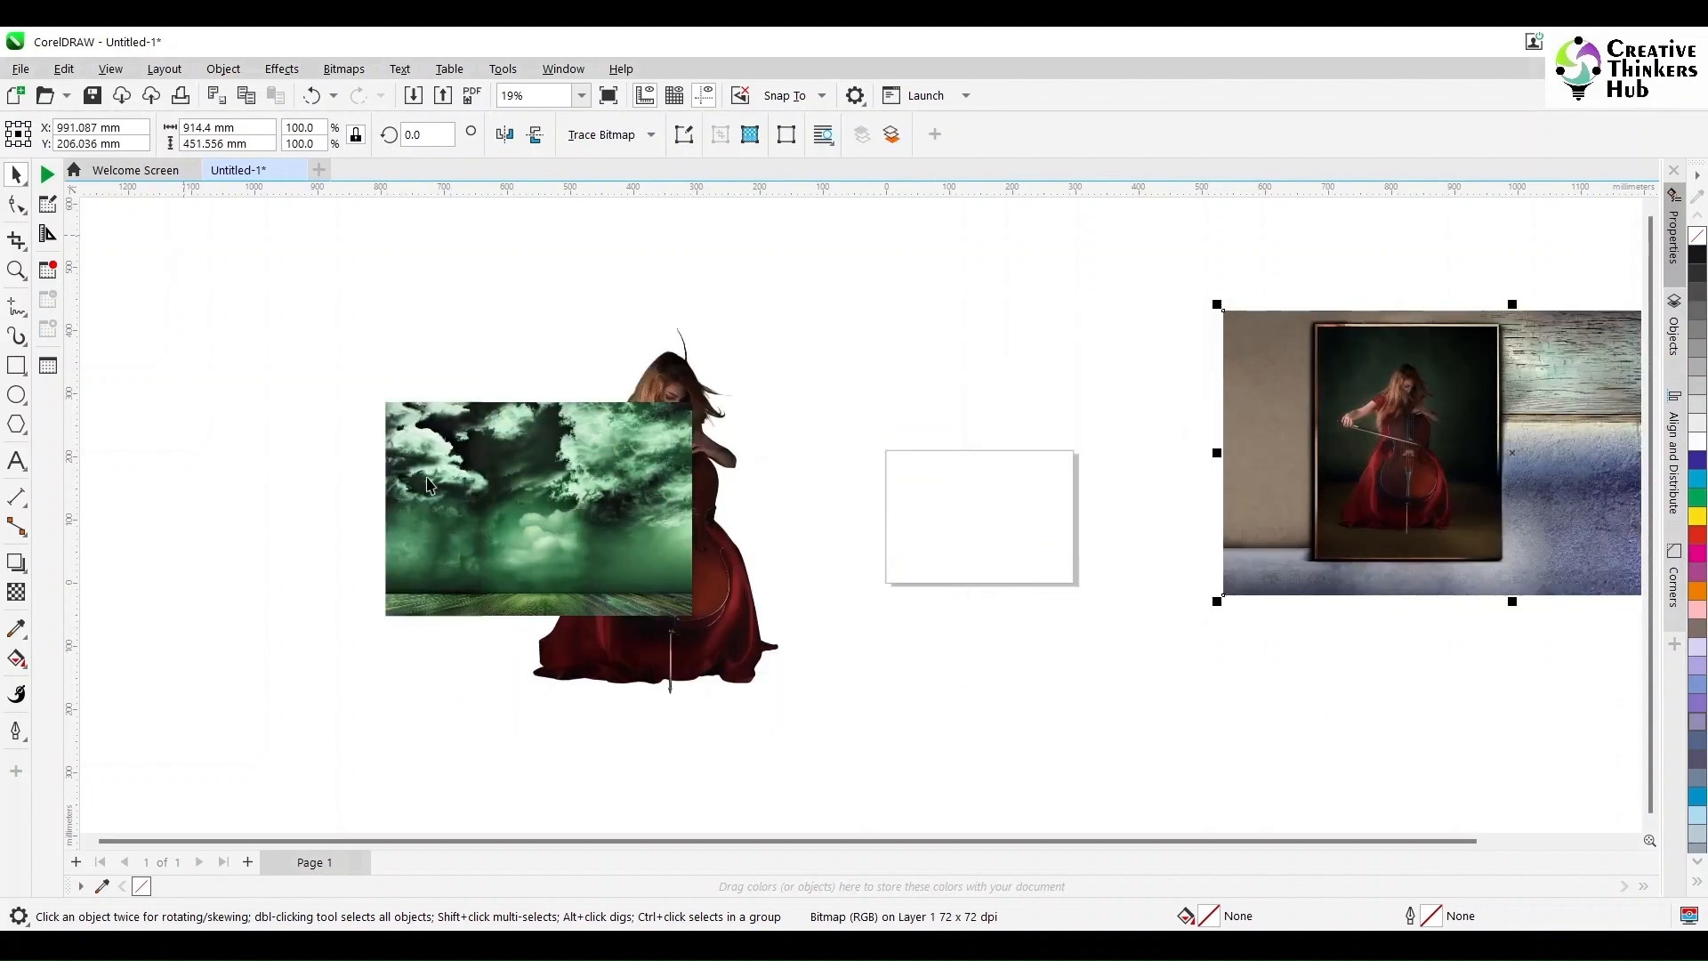
left_click(573, 524)
left_click_drag(386, 623, 944, 639)
left_click_drag(1199, 669, 1092, 602)
Step: Shrink the cellist cutout to 24.9%, bring it to the front, and place it left on the sky
left_click(673, 560)
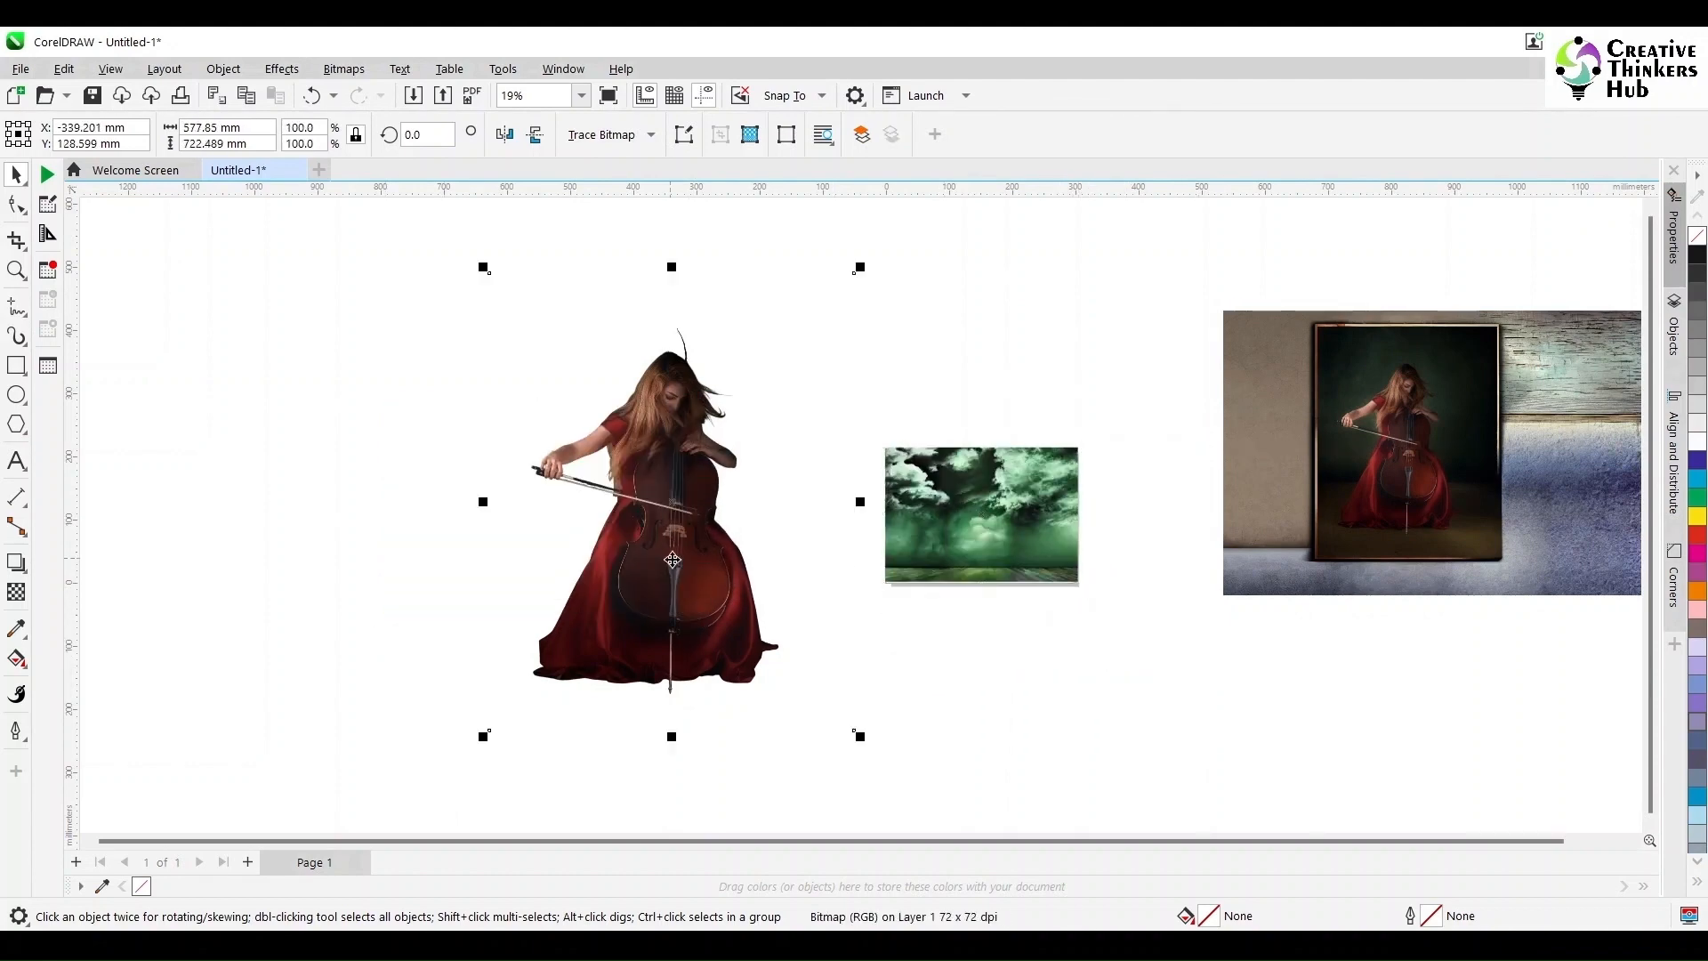
left_click_drag(864, 269, 632, 549)
left_click_drag(584, 665, 995, 507)
key("shift+Page_Up")
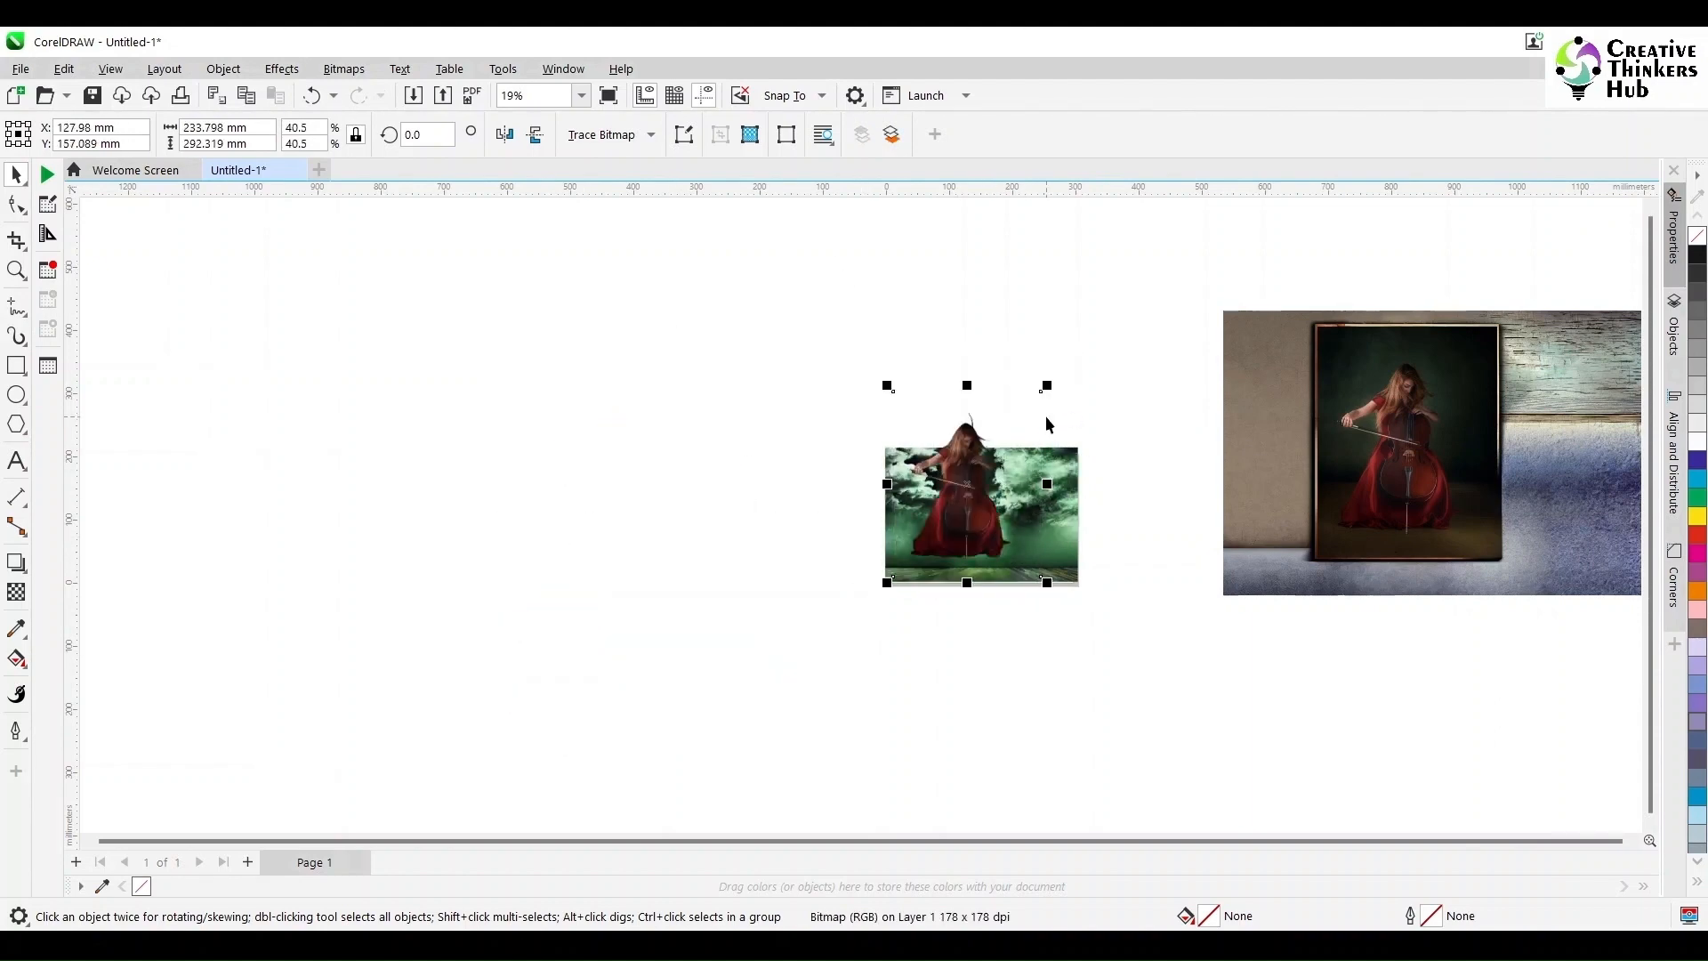
left_click_drag(1042, 411, 1019, 463)
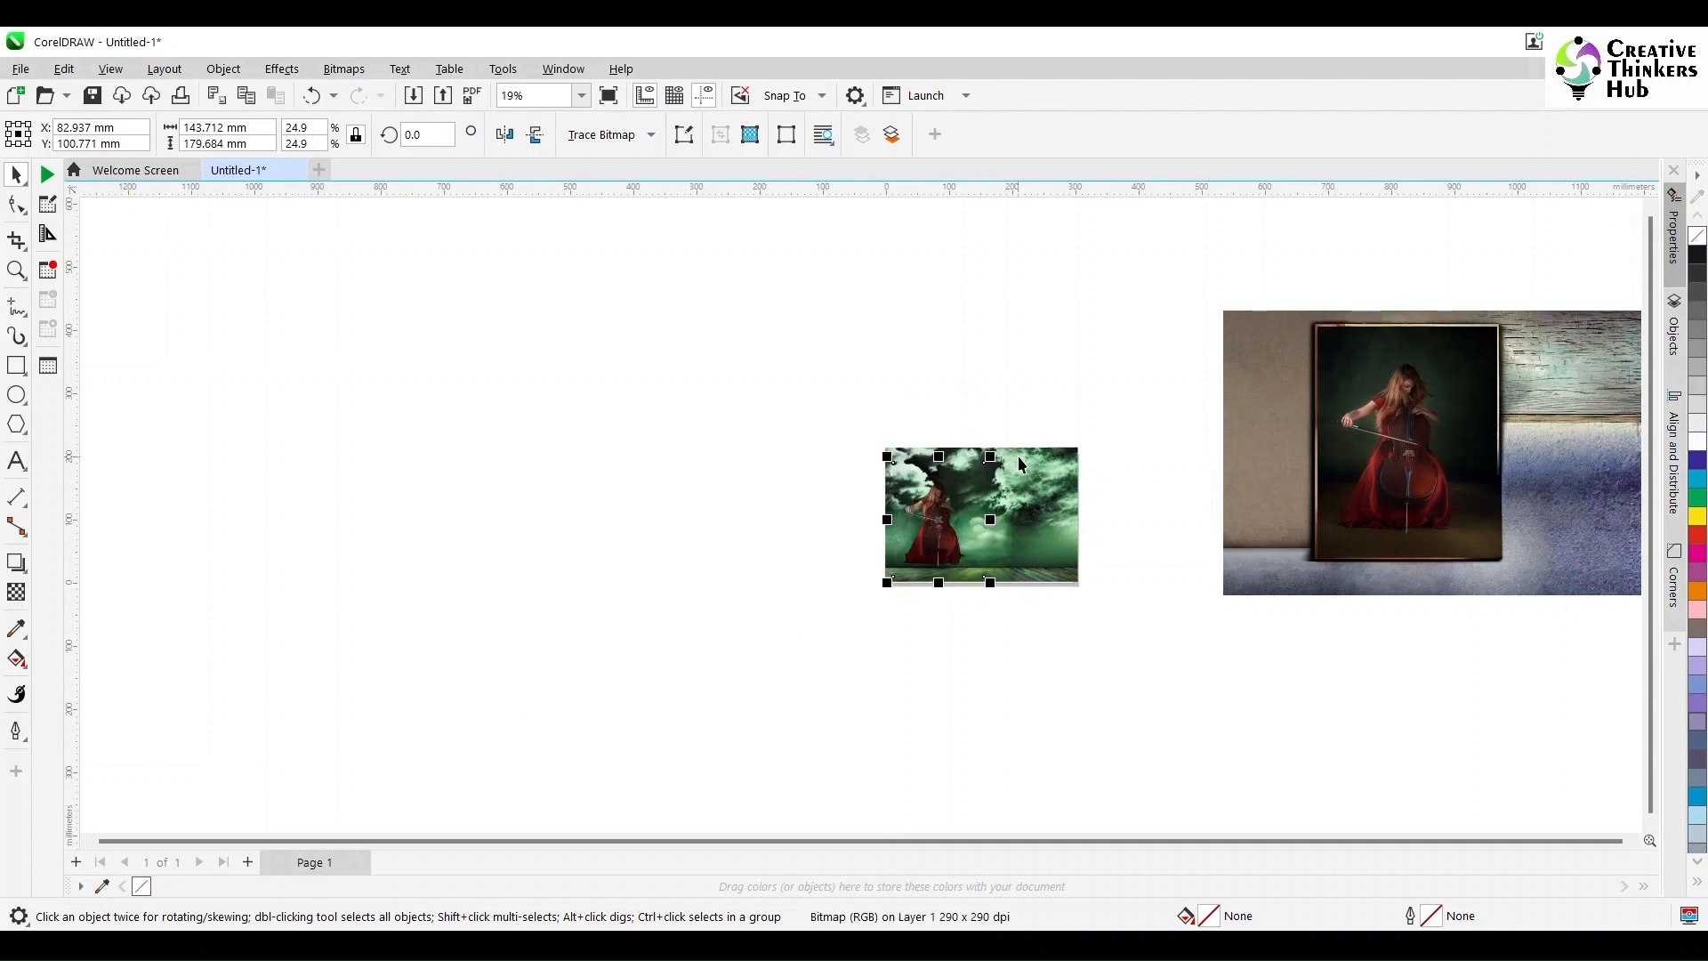
Step: Delete the framed cellist photo from the canvas
left_click(1082, 642)
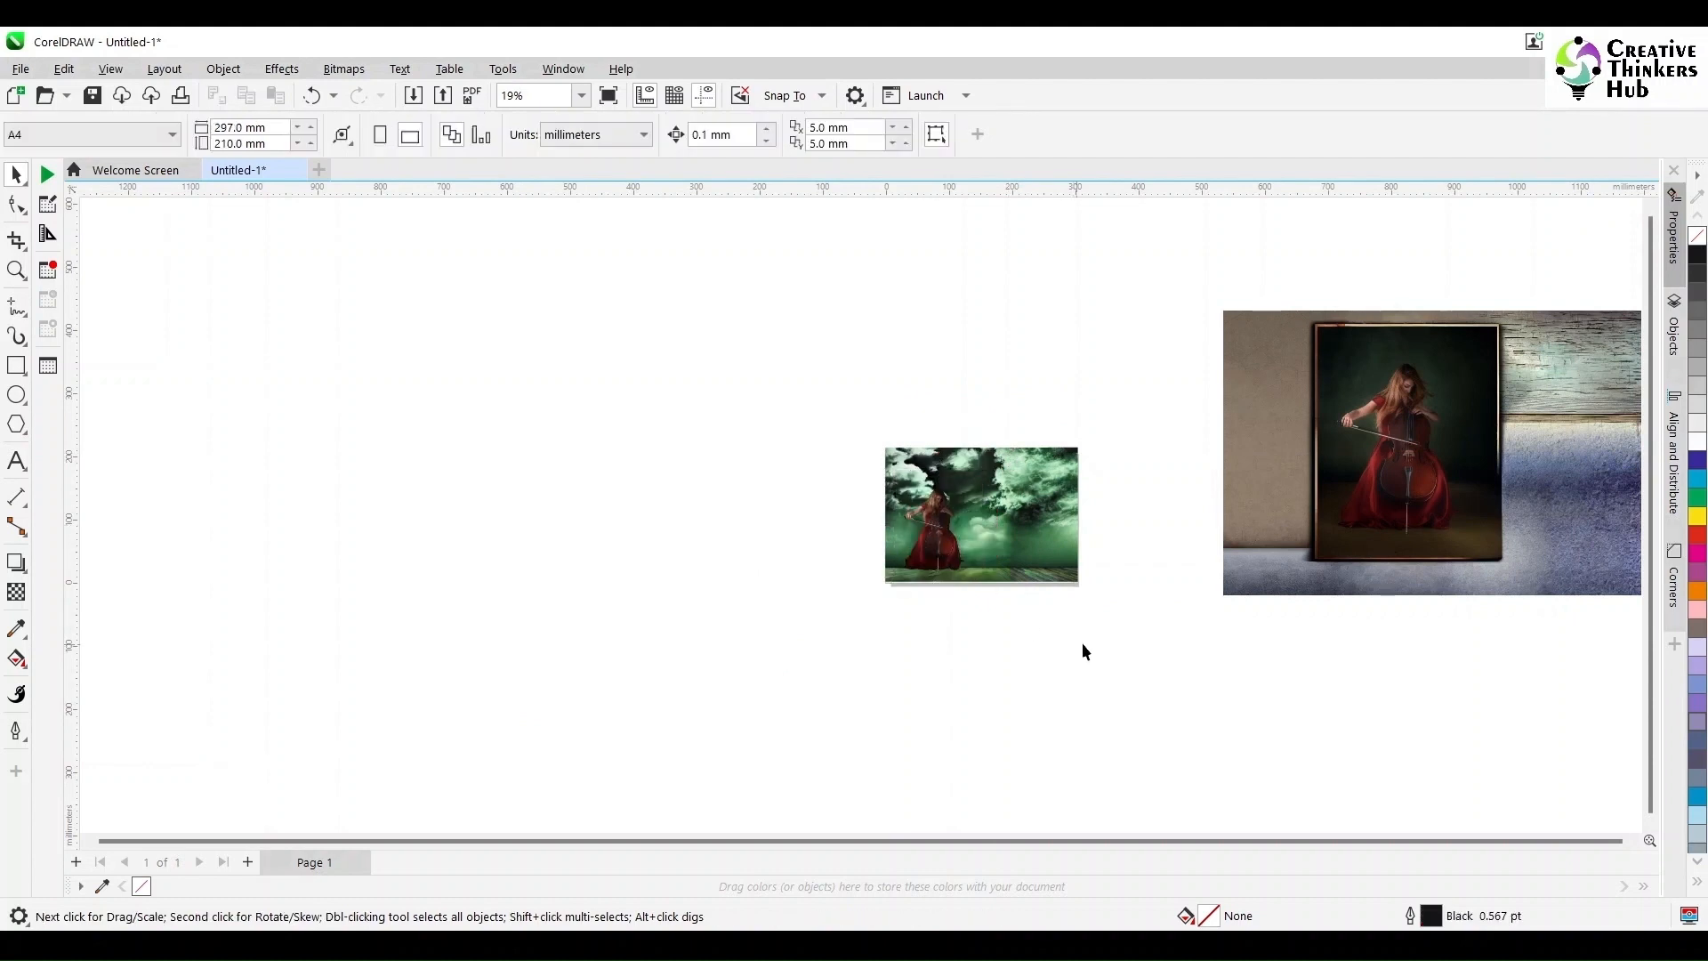
left_click(1427, 520)
key("Delete")
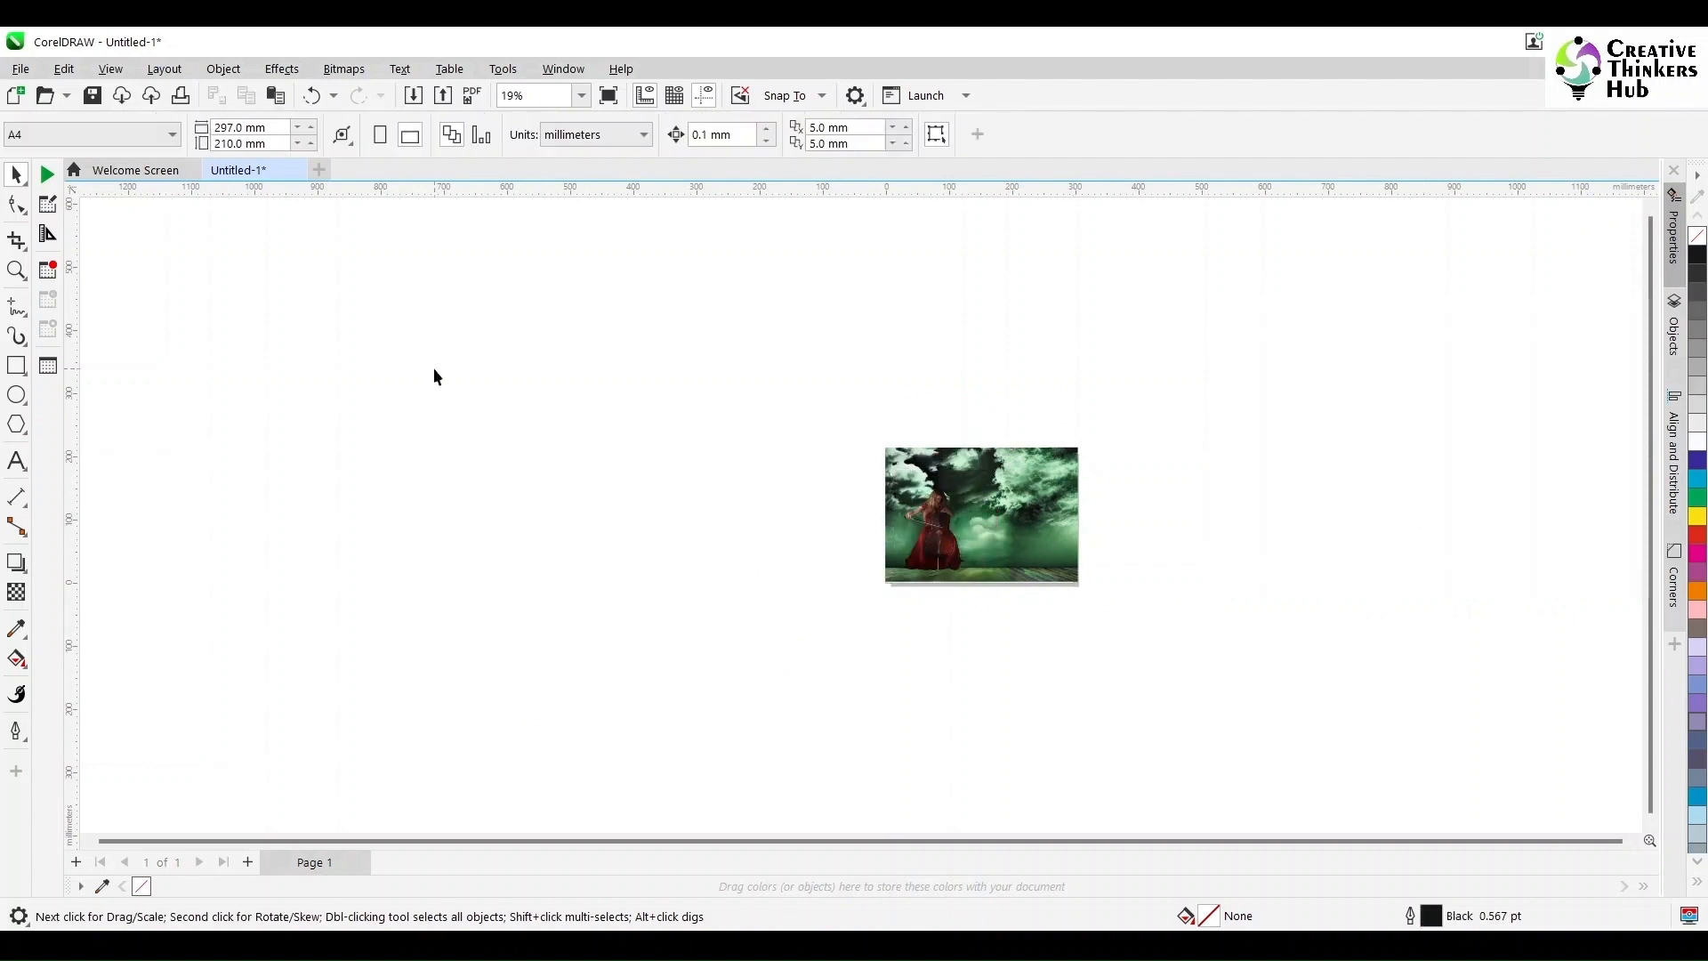
Step: Add Page 2, paste the framed cellist photo onto it and enlarge it to 47.4%
left_click(109, 69)
left_click(134, 312)
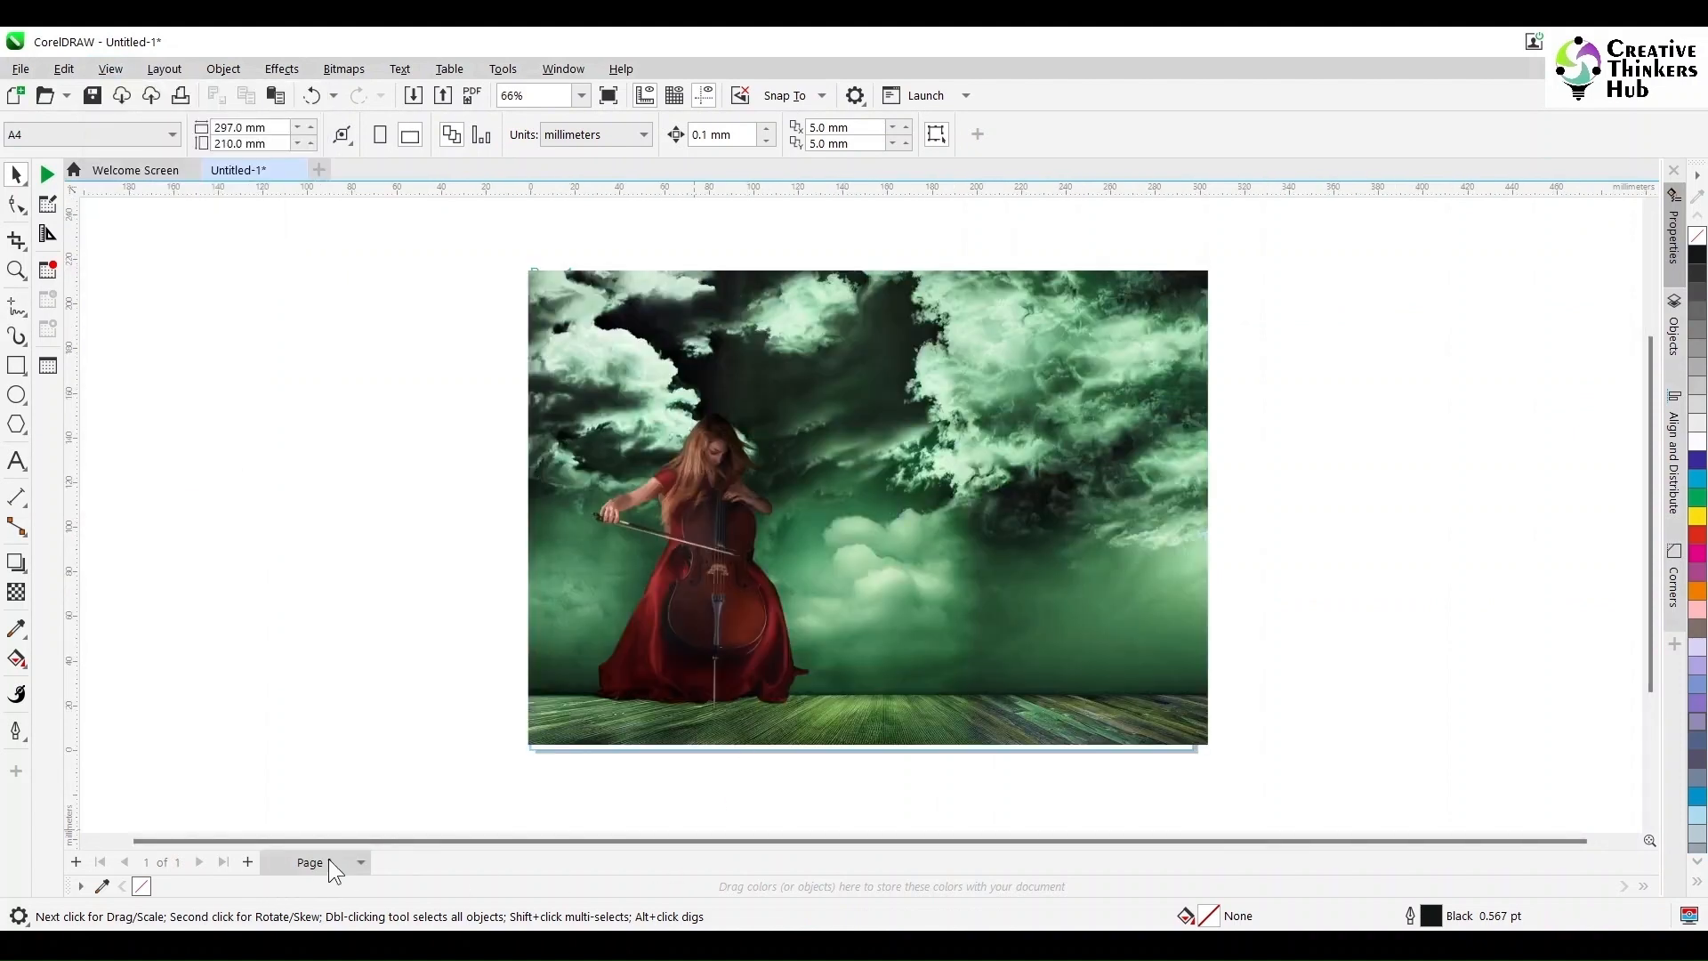
left_click(248, 861)
key("ctrl+v")
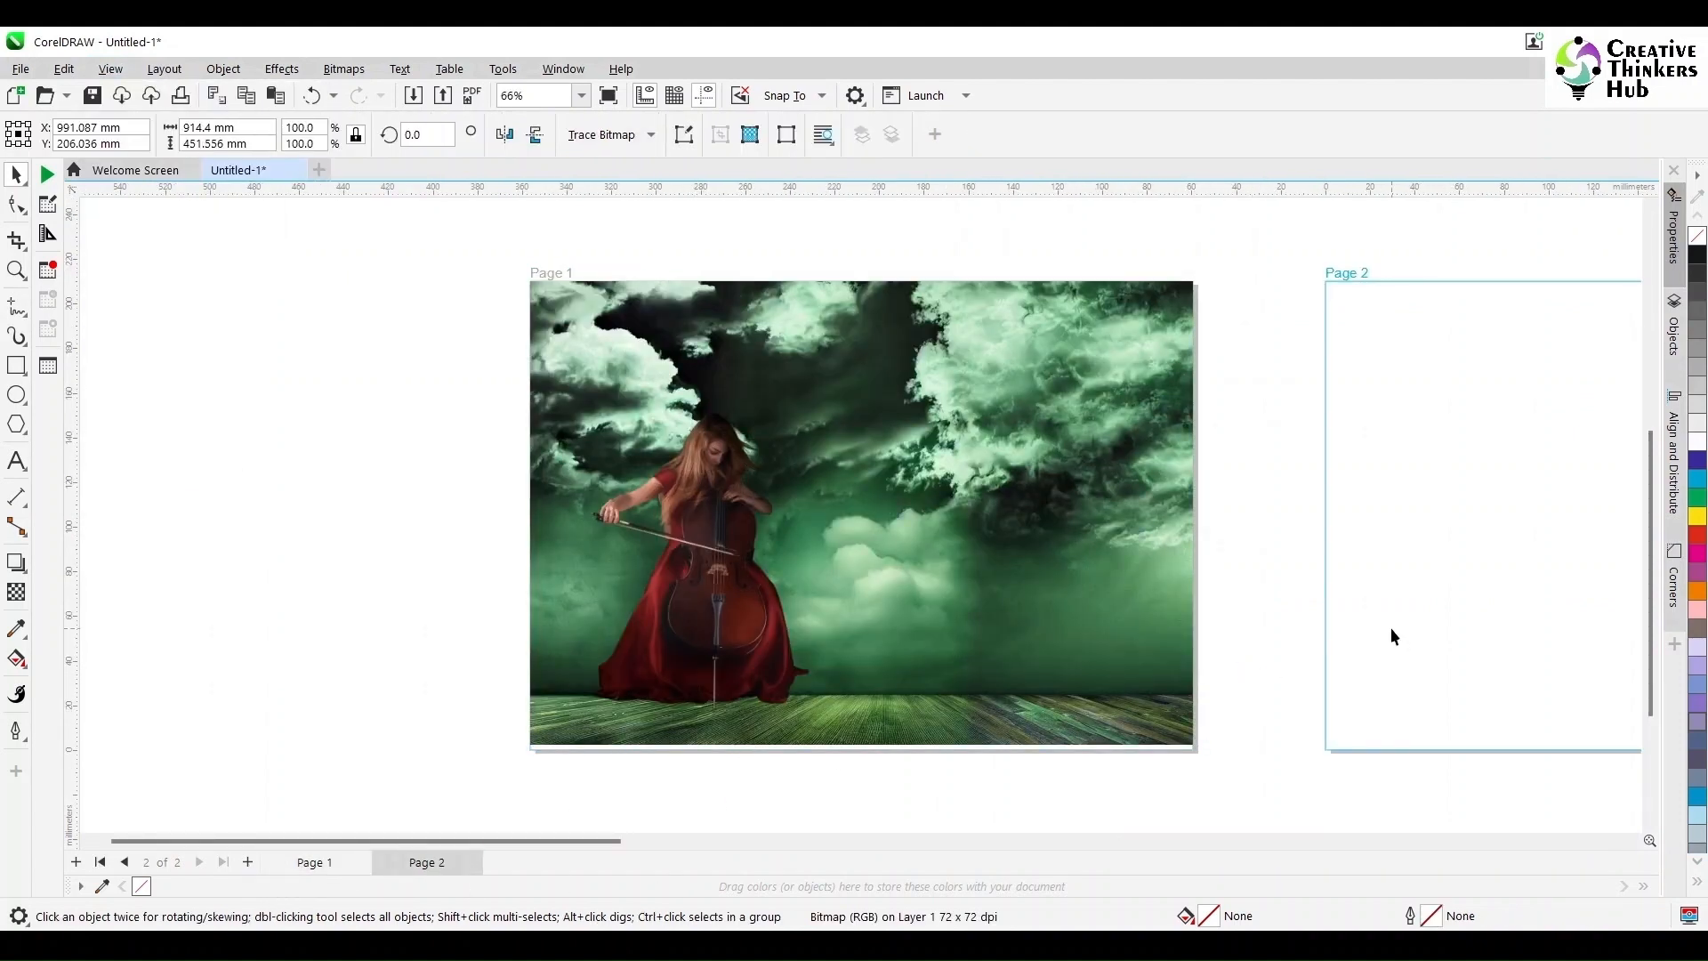
scroll(1394, 628, "down", 4)
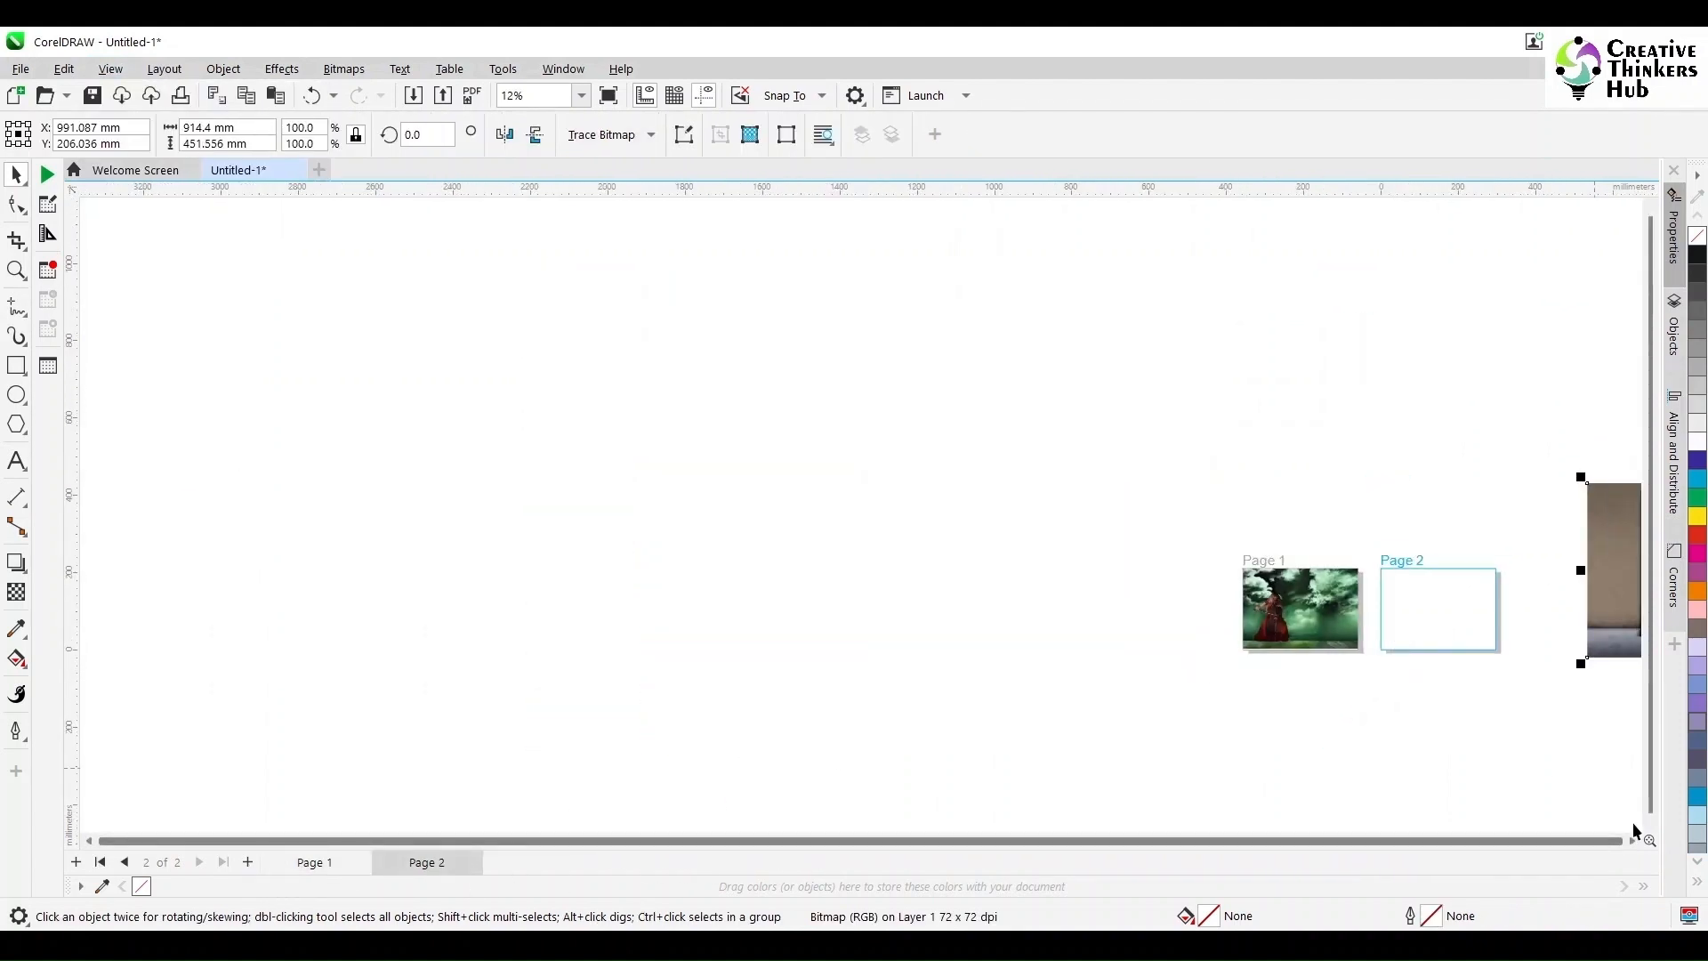
scroll(1632, 840, "right", 5)
left_click_drag(1475, 489, 1264, 582)
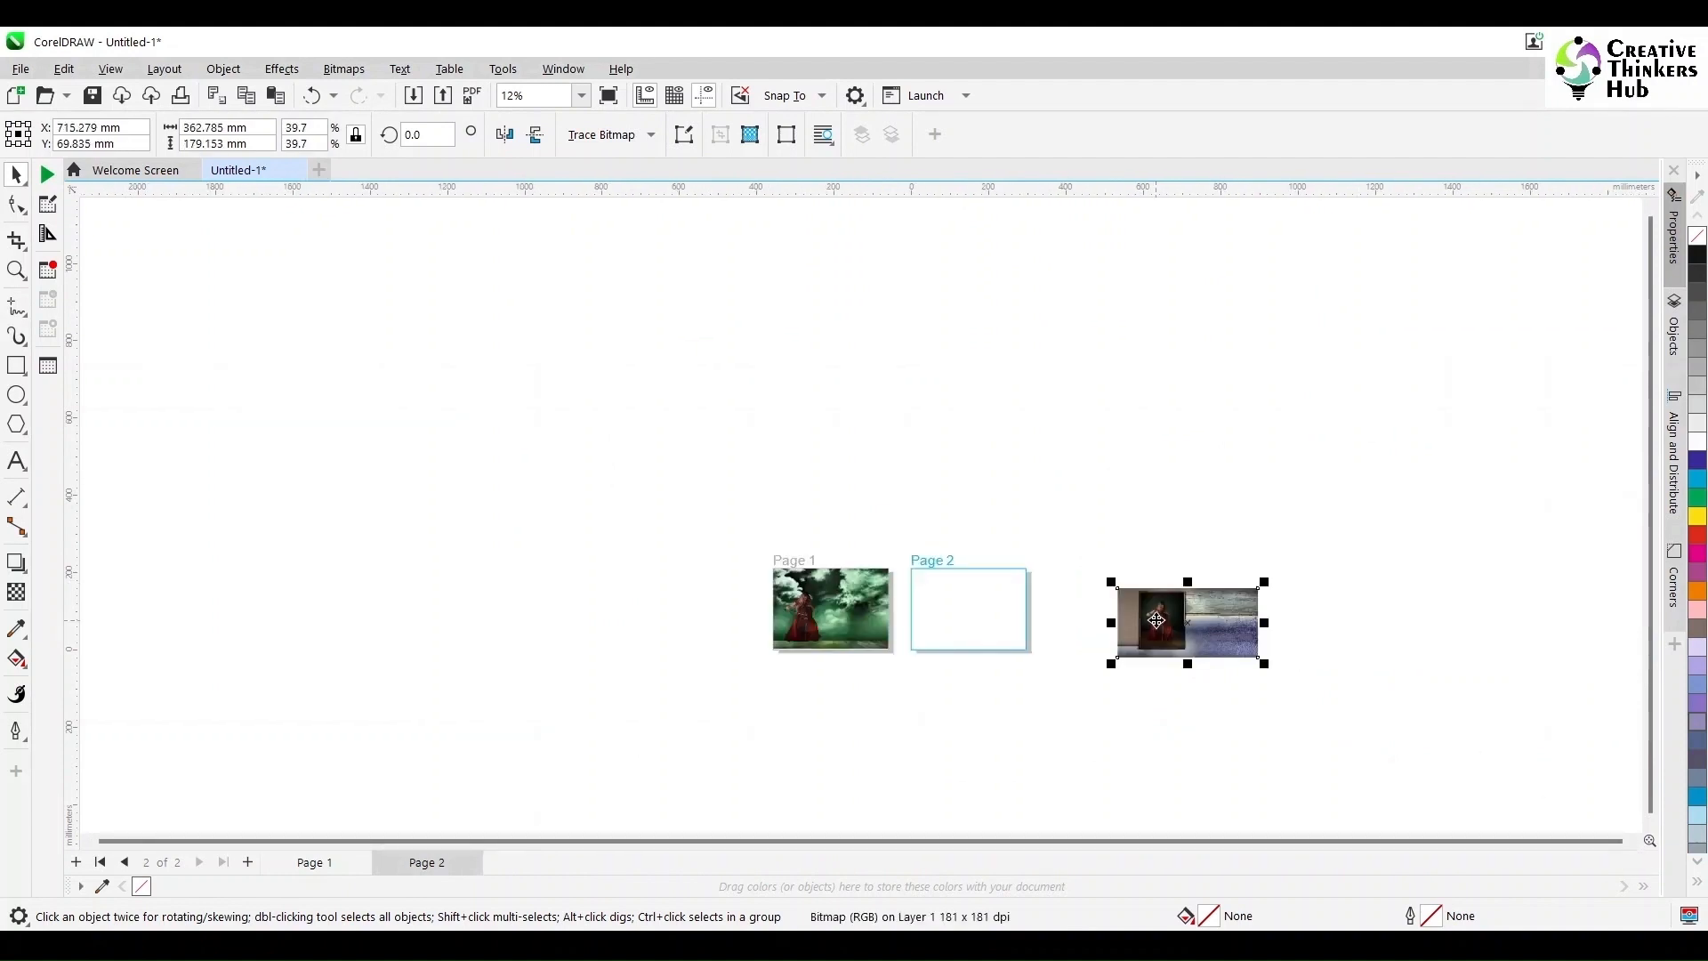
left_click_drag(1156, 620, 950, 607)
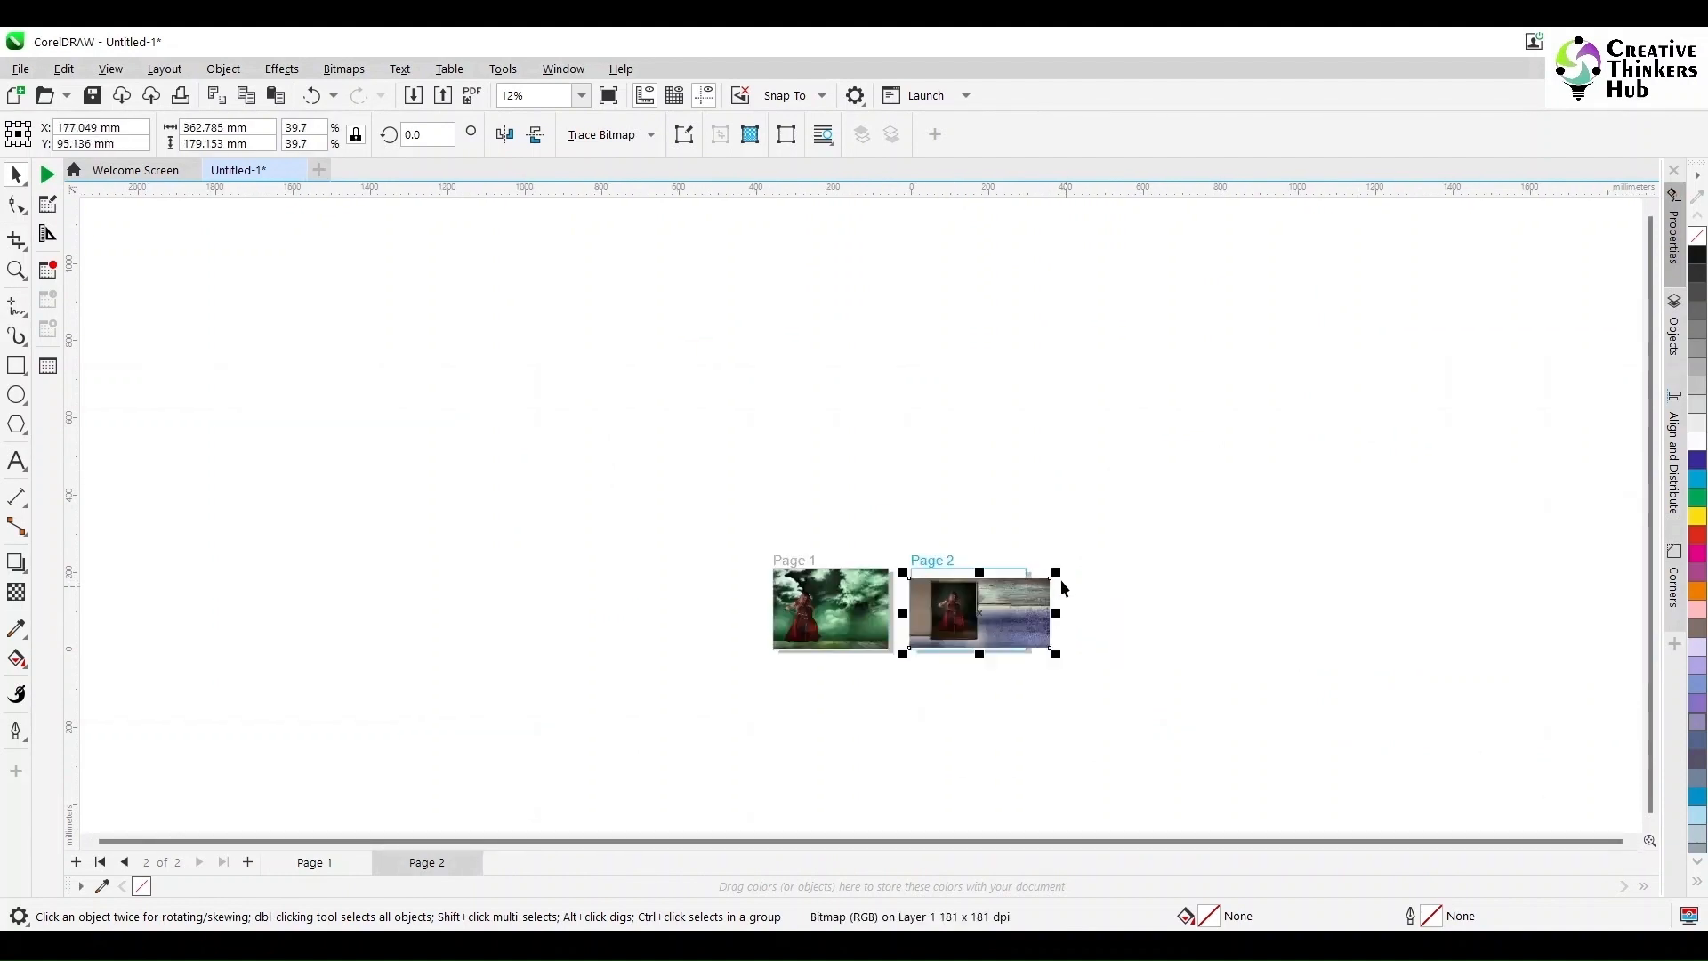
left_click_drag(1056, 572, 1085, 556)
Step: Create a page-sized rectangle on Page 2 and PowerClip the photo inside it
scroll(1037, 601, "up", 4)
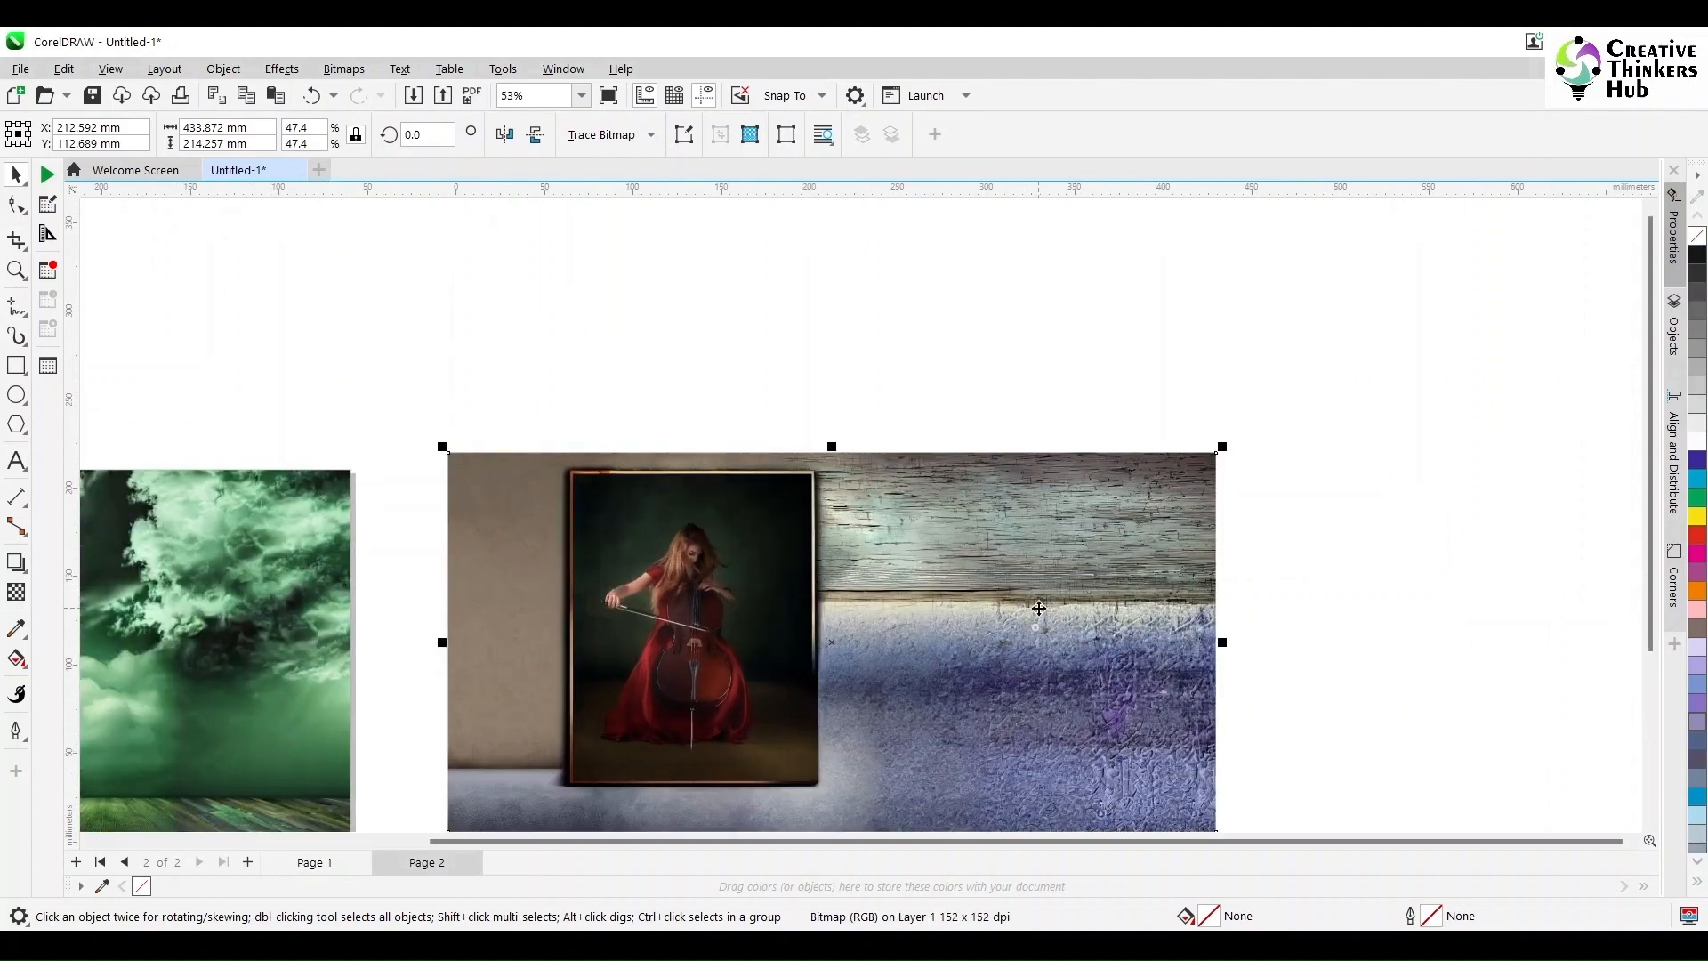
scroll(1039, 607, "down", 2)
left_click(496, 516)
double_click(7, 360)
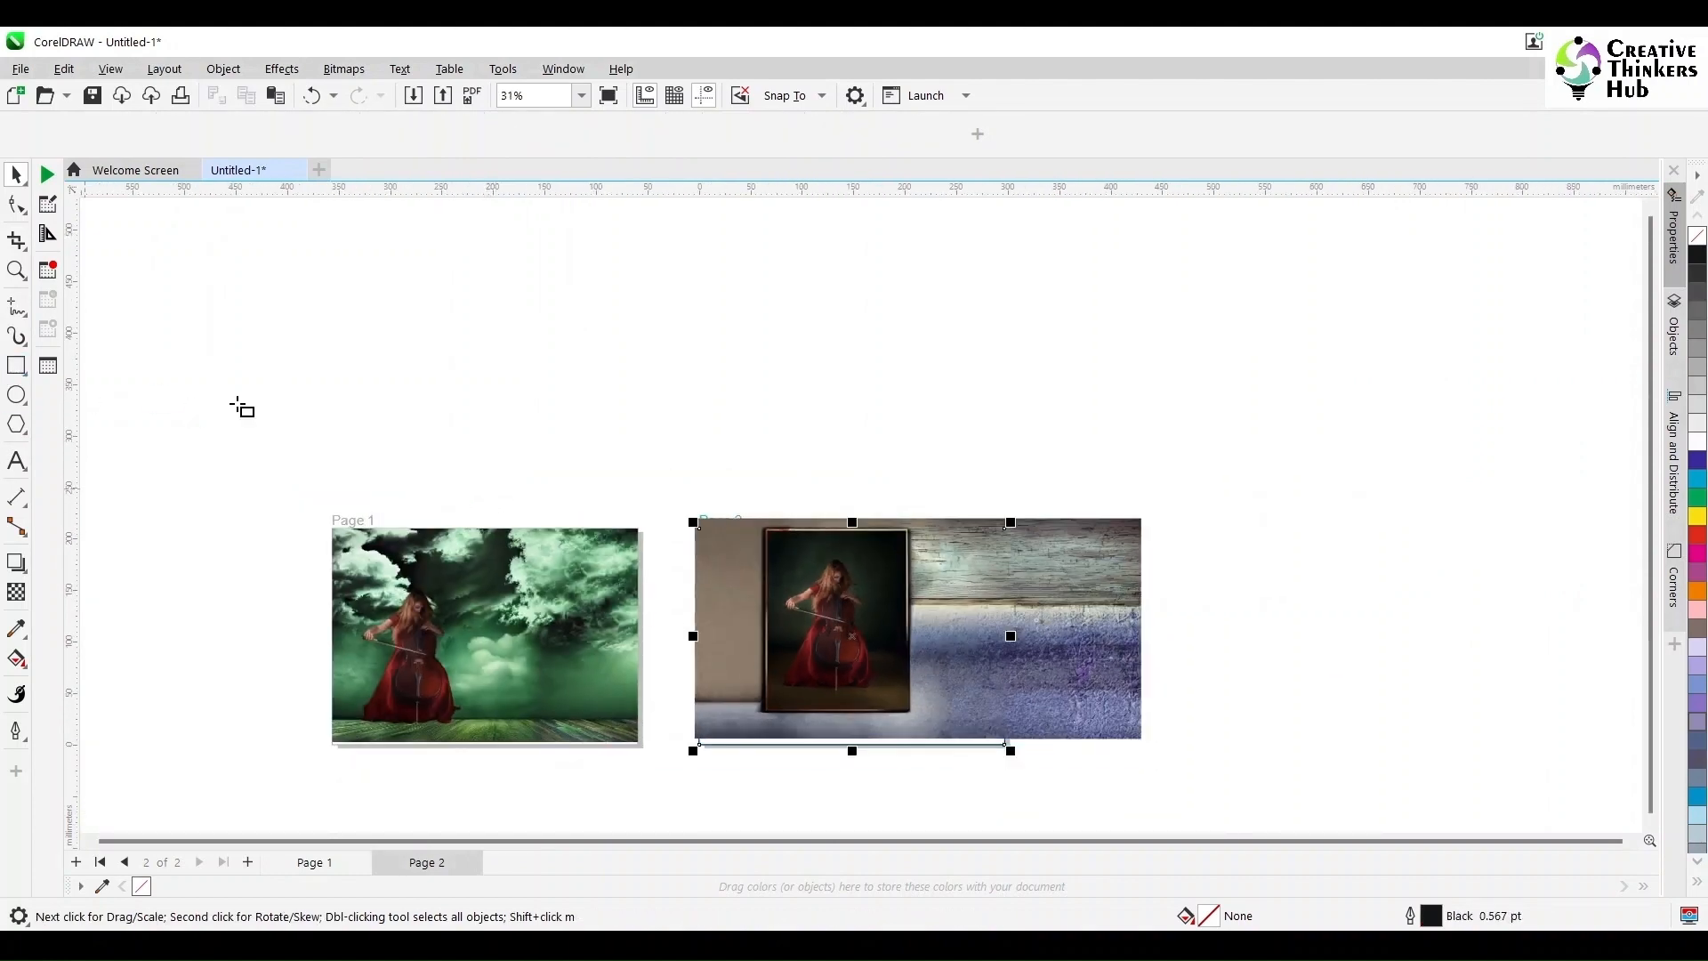
left_click(18, 180)
left_click_drag(1064, 604, 1142, 558)
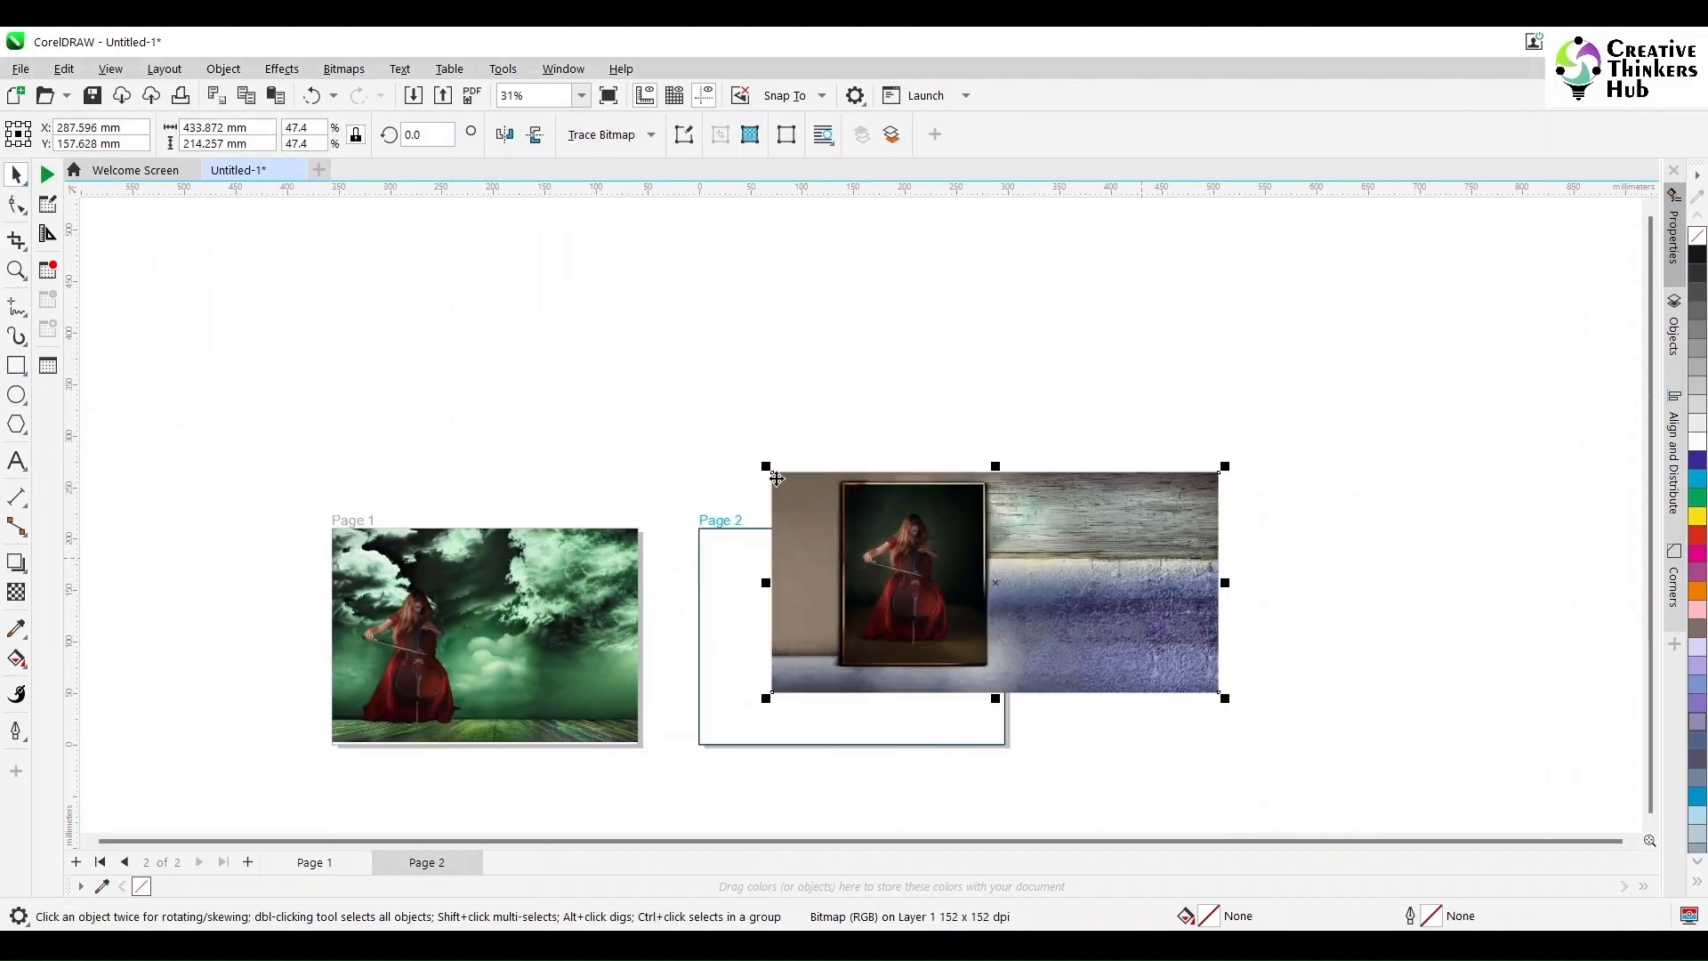
left_click(223, 69)
mouse_move(253, 148)
left_click(554, 147)
left_click(736, 570)
Step: Reposition the photo within the Page 2 frame and finish editing the clipped contents
double_click(736, 570)
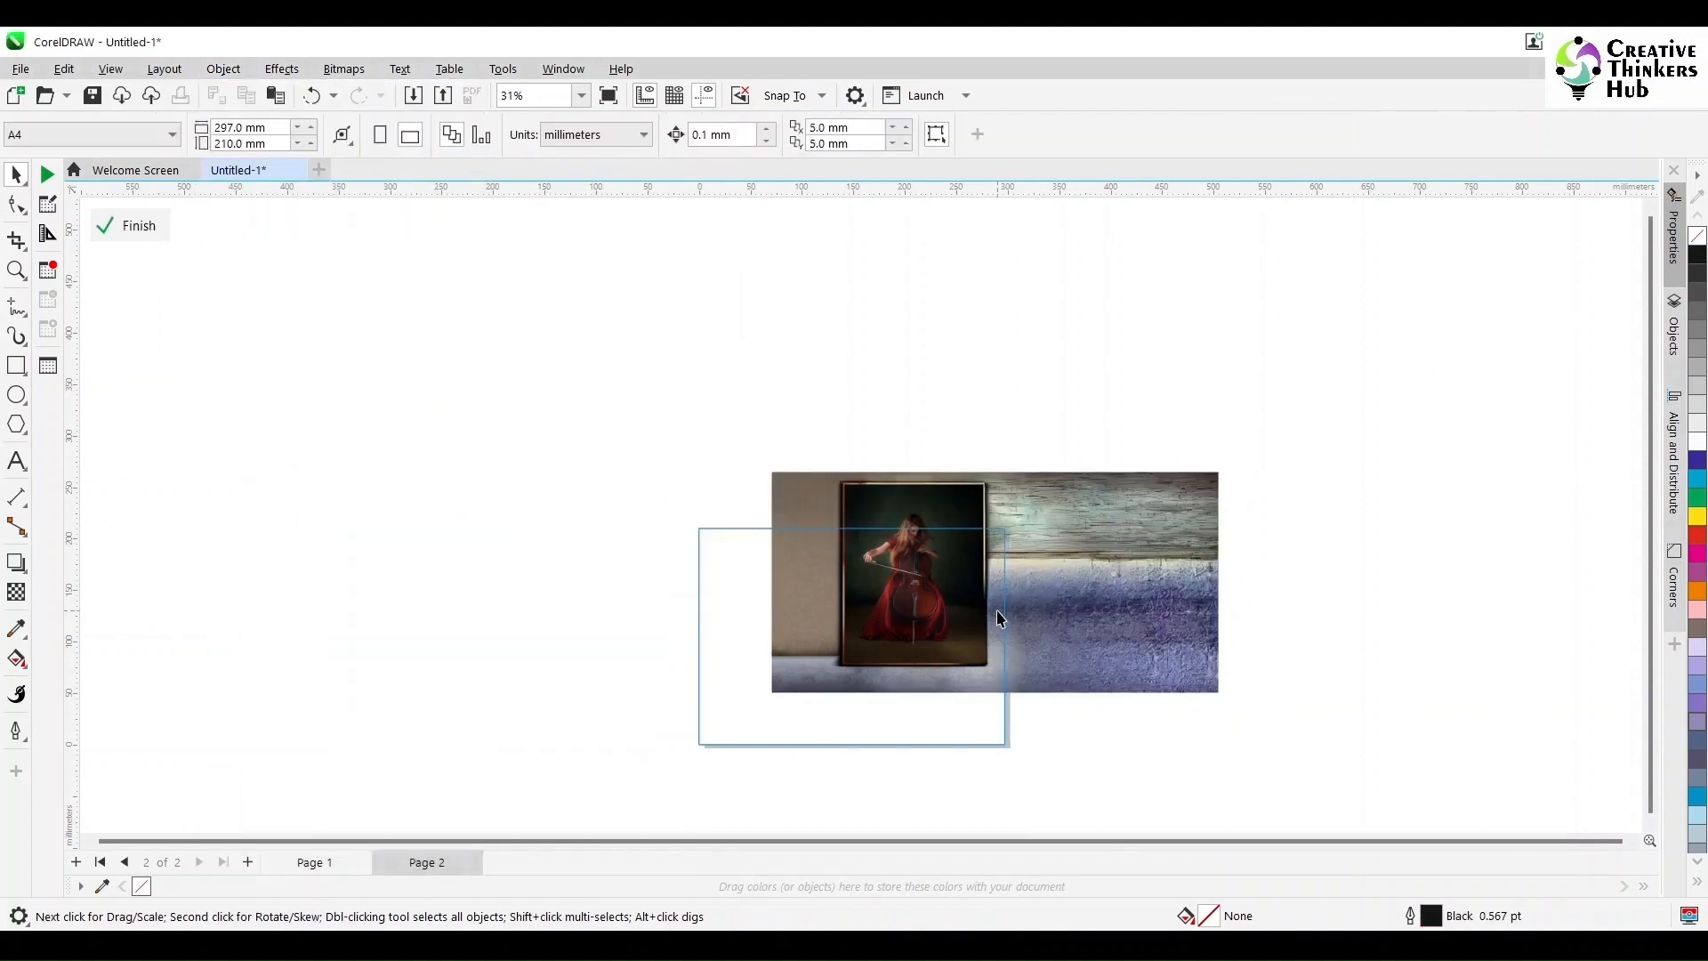
left_click_drag(1104, 620, 982, 672)
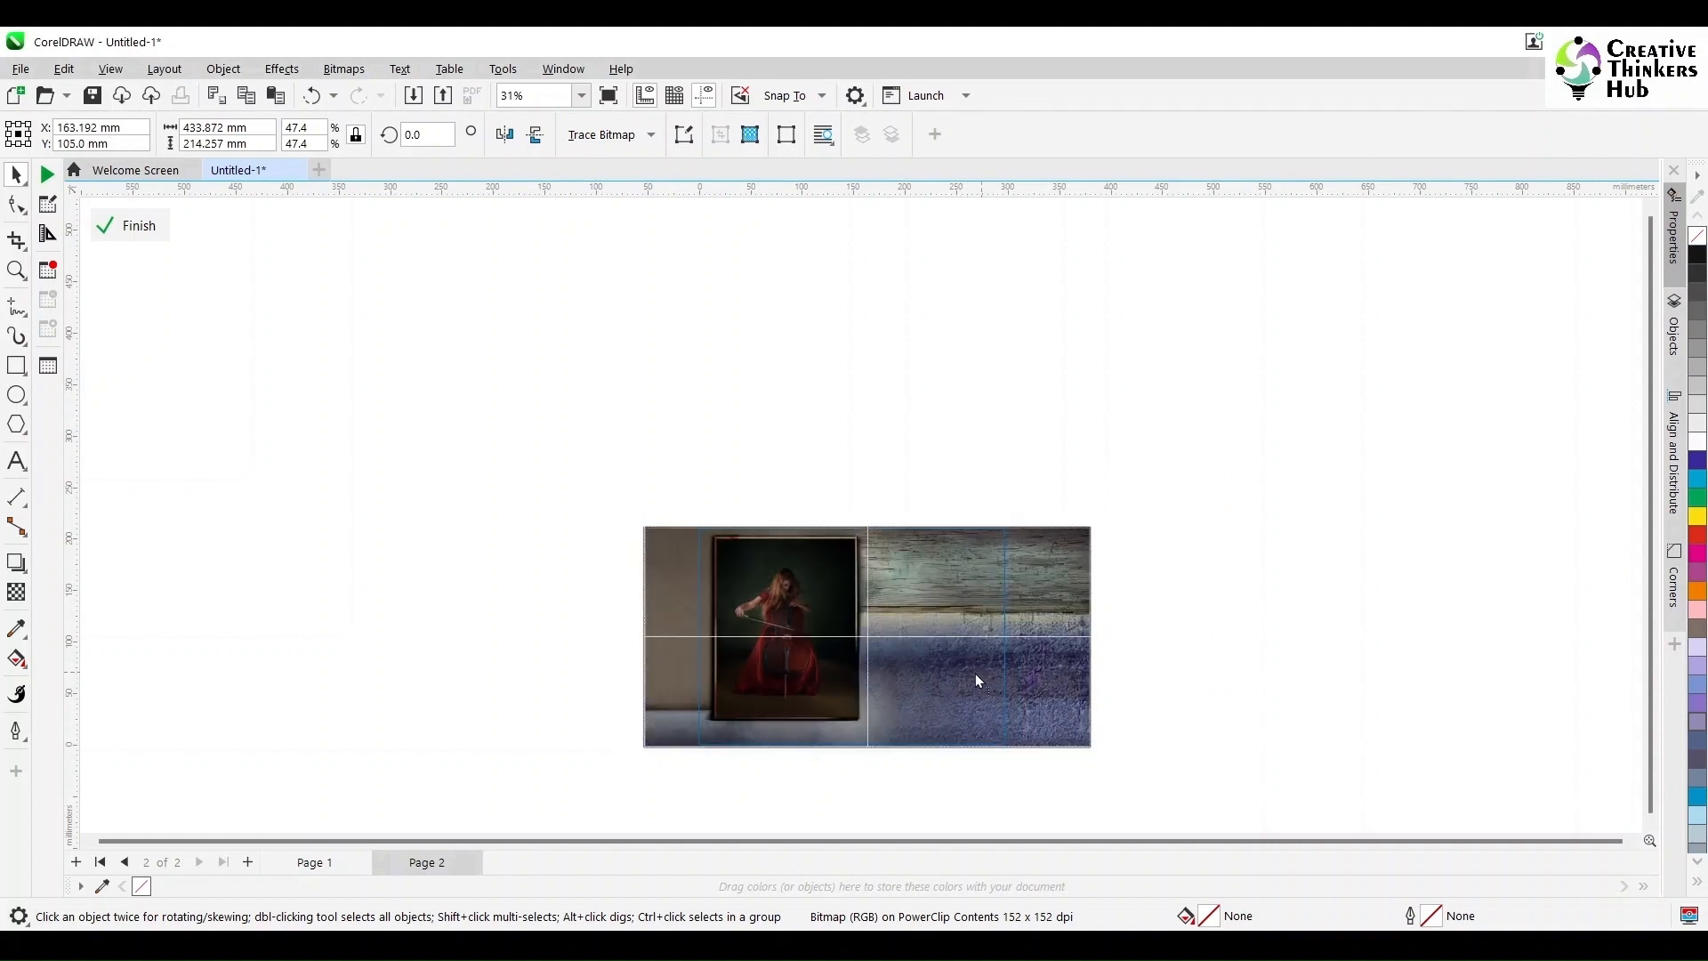
left_click(1233, 676)
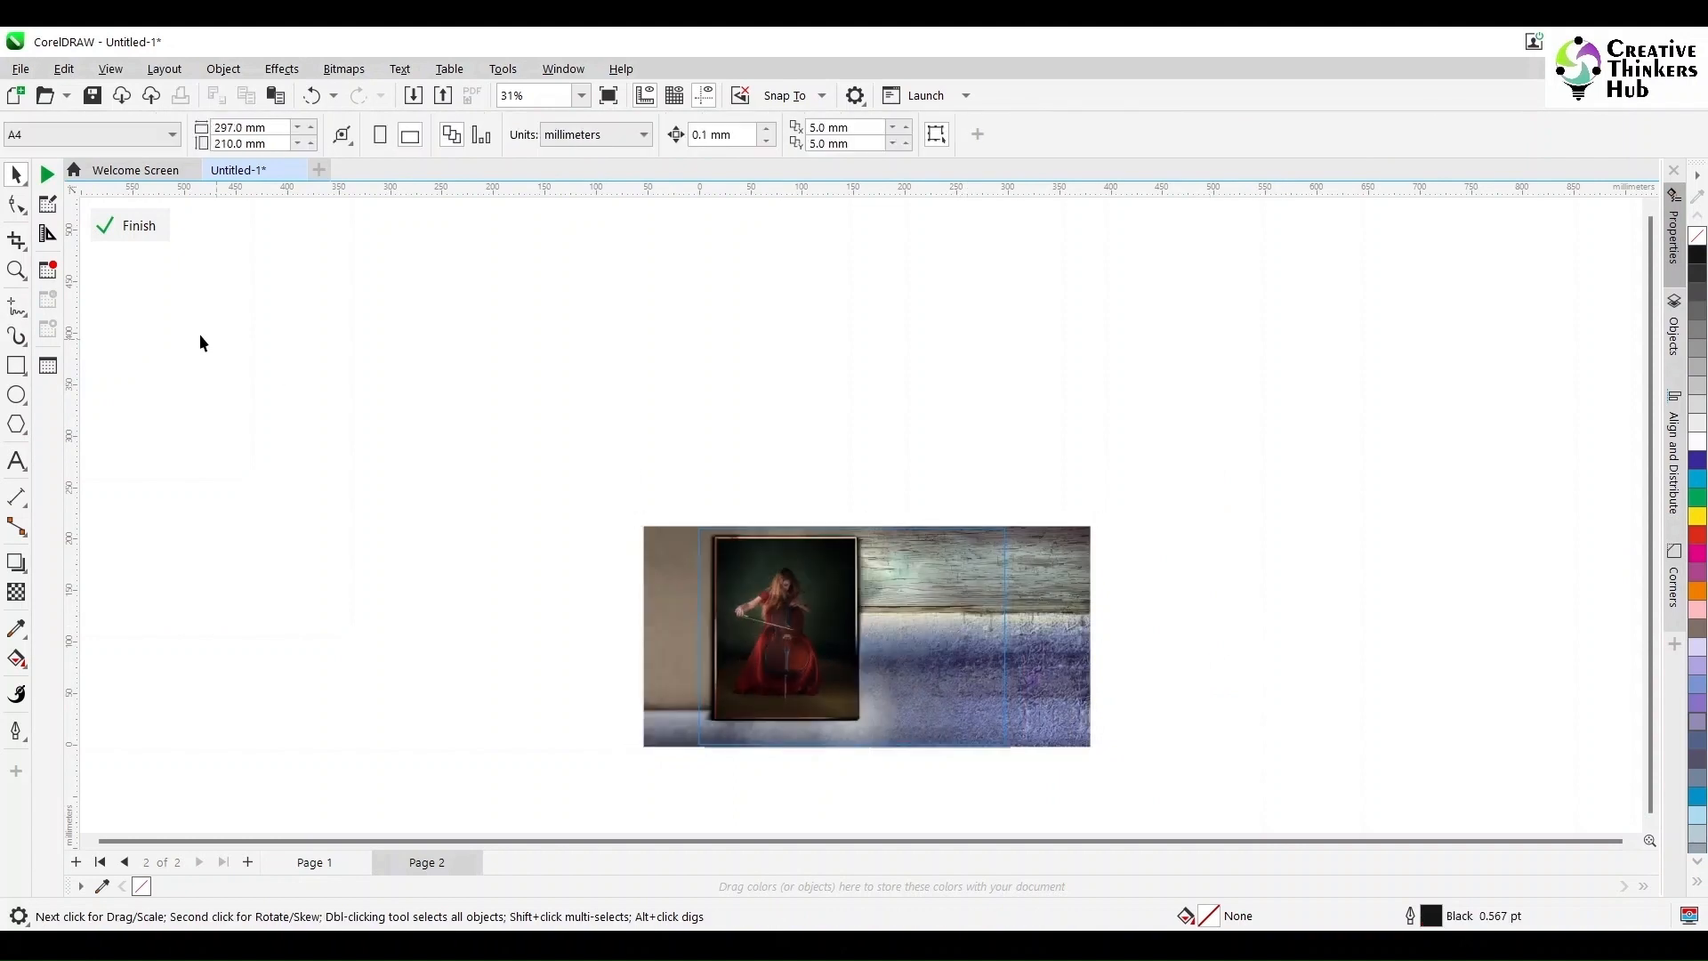
left_click(134, 226)
left_click(462, 470)
left_click(940, 647)
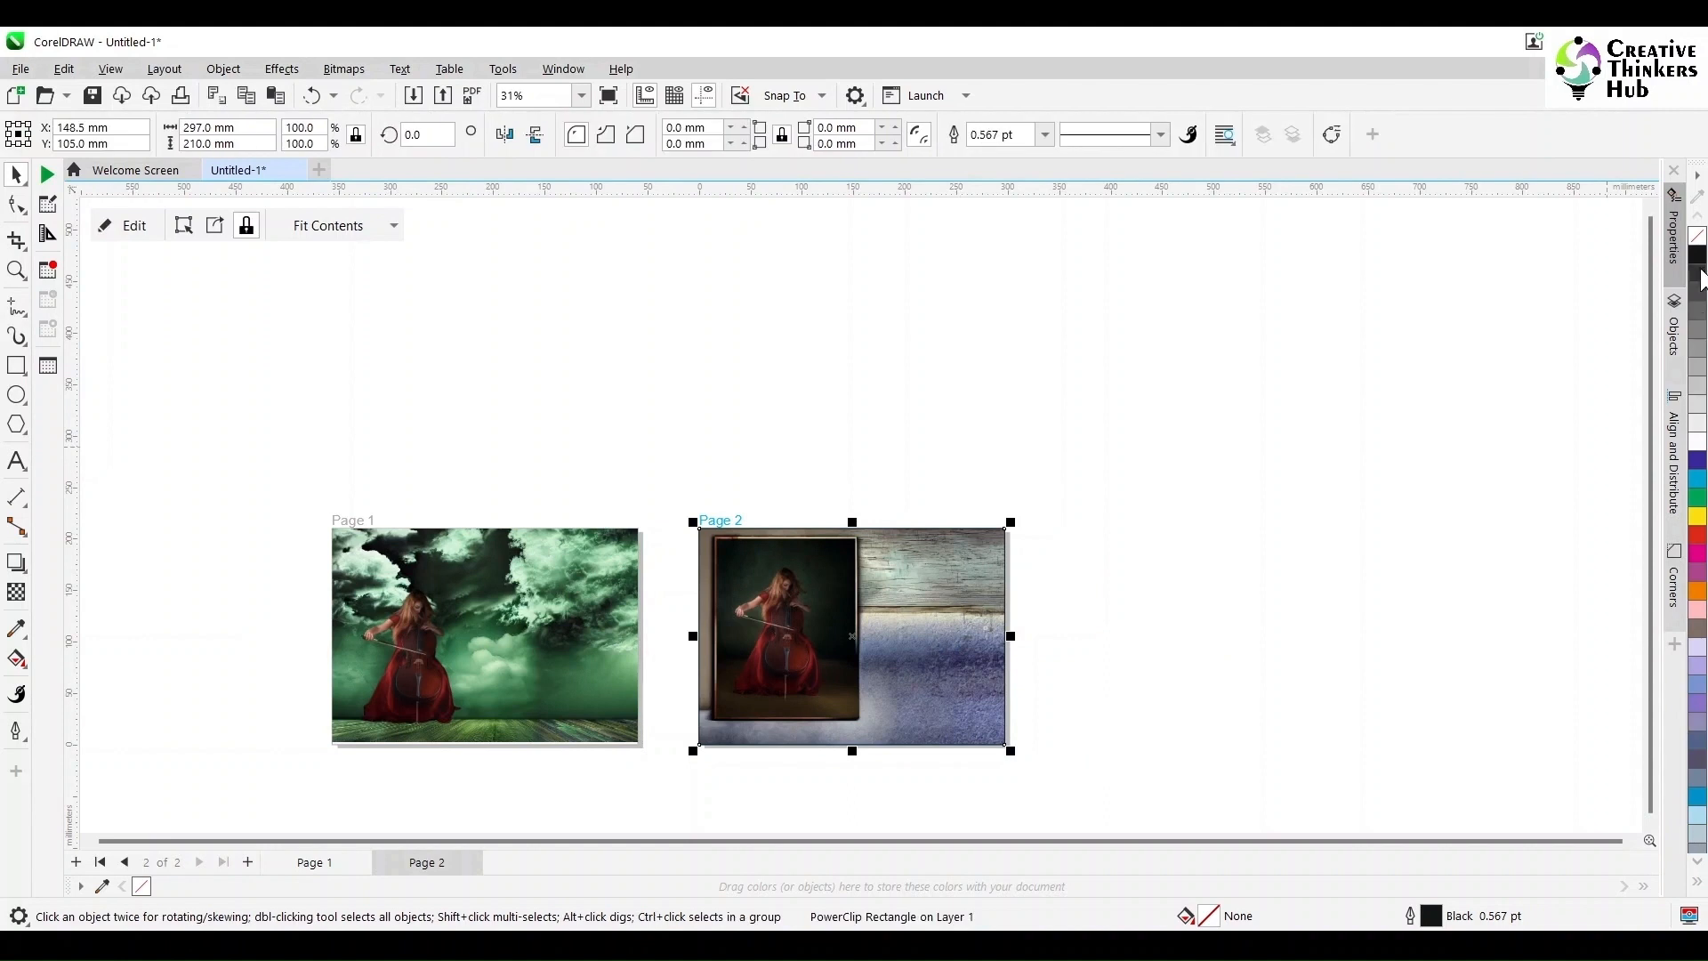
left_click(1289, 312)
left_click(559, 650)
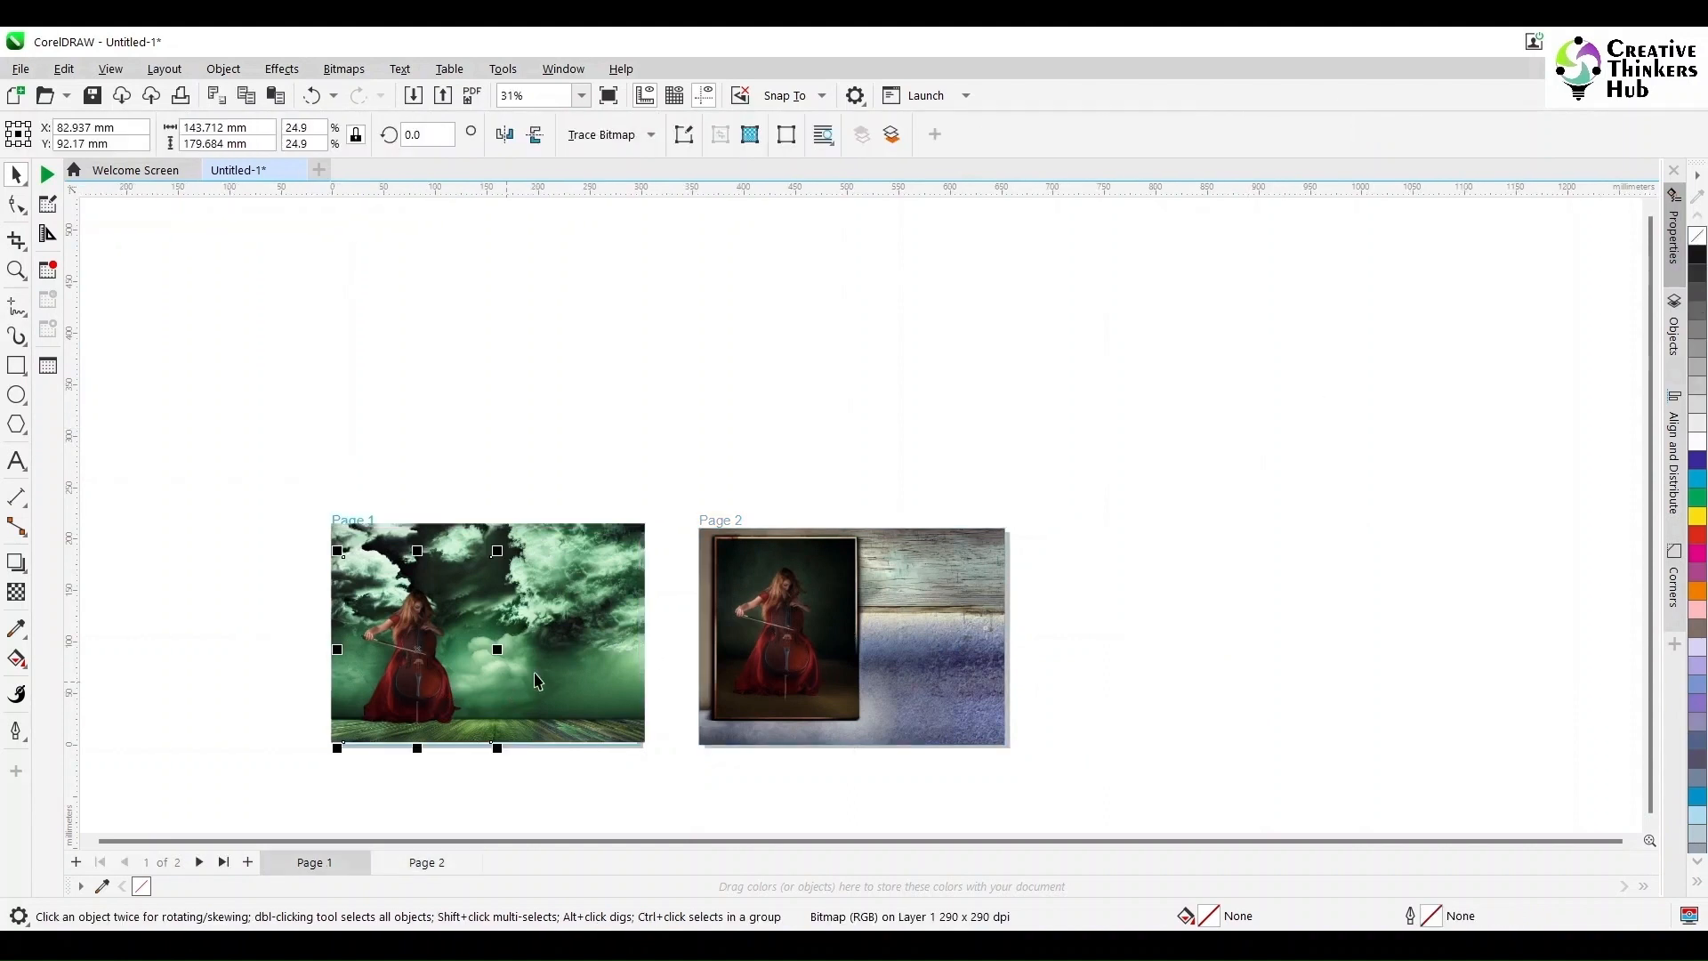
Step: Create a Page 1 frame rectangle and PowerClip the stormy background inside it
left_click(541, 477)
left_click_drag(646, 471, 578, 723)
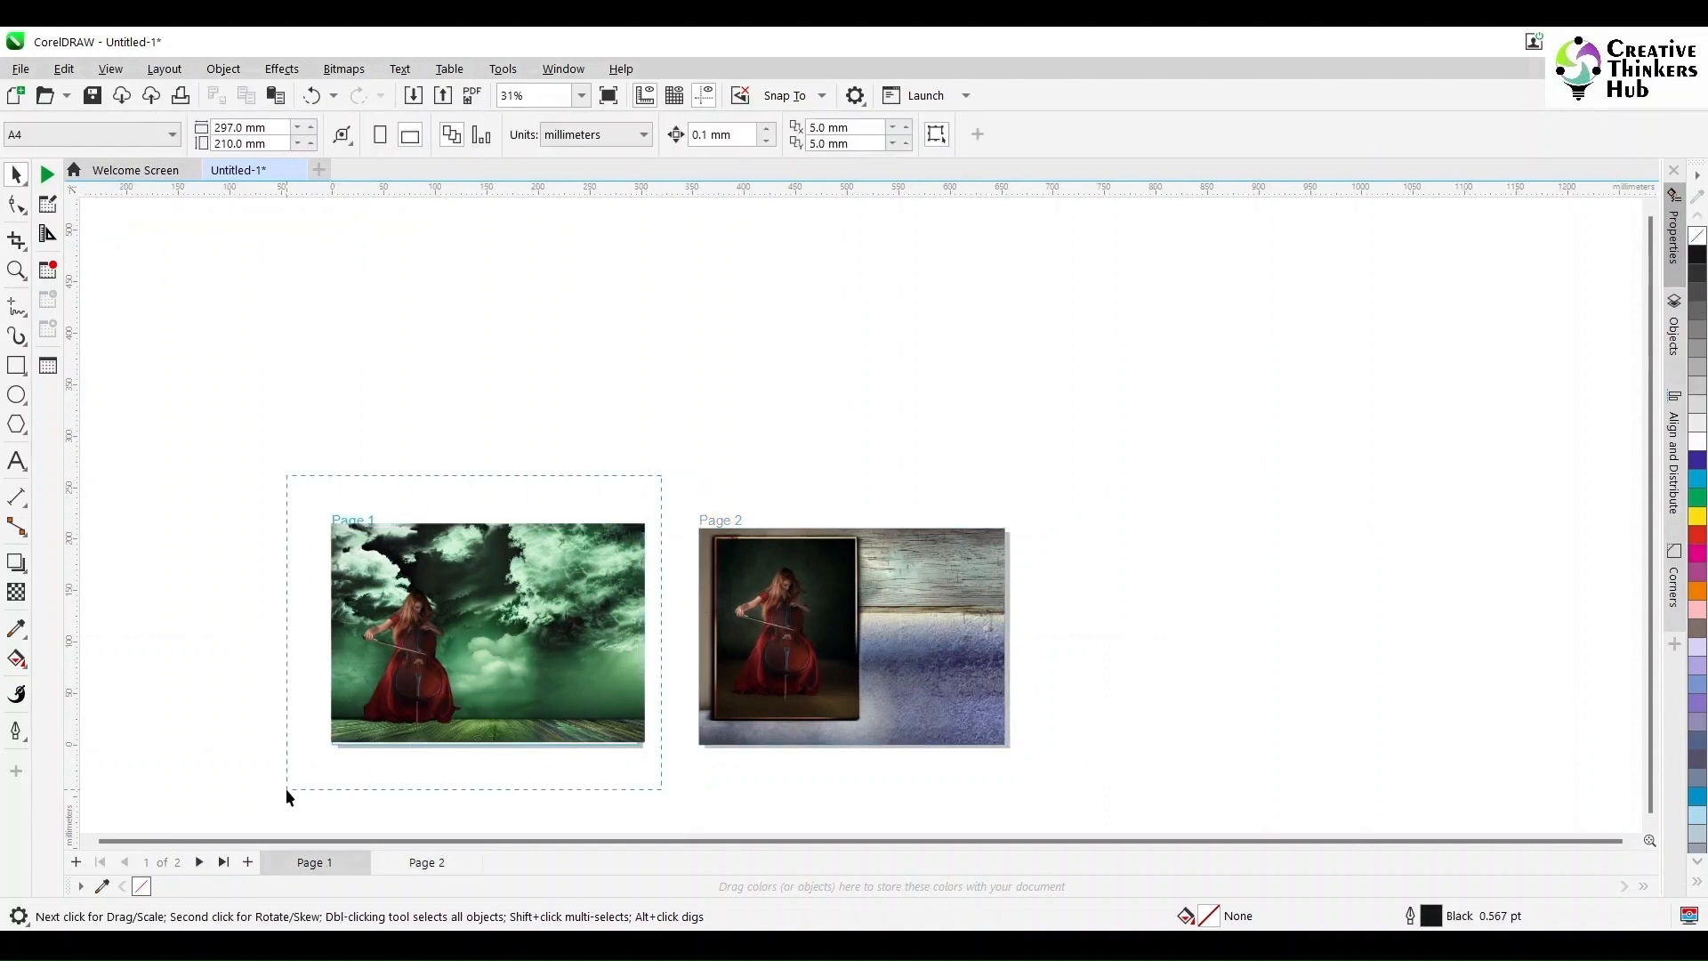
left_click_drag(285, 788, 285, 788)
left_click_drag(519, 701, 393, 420)
double_click(16, 365)
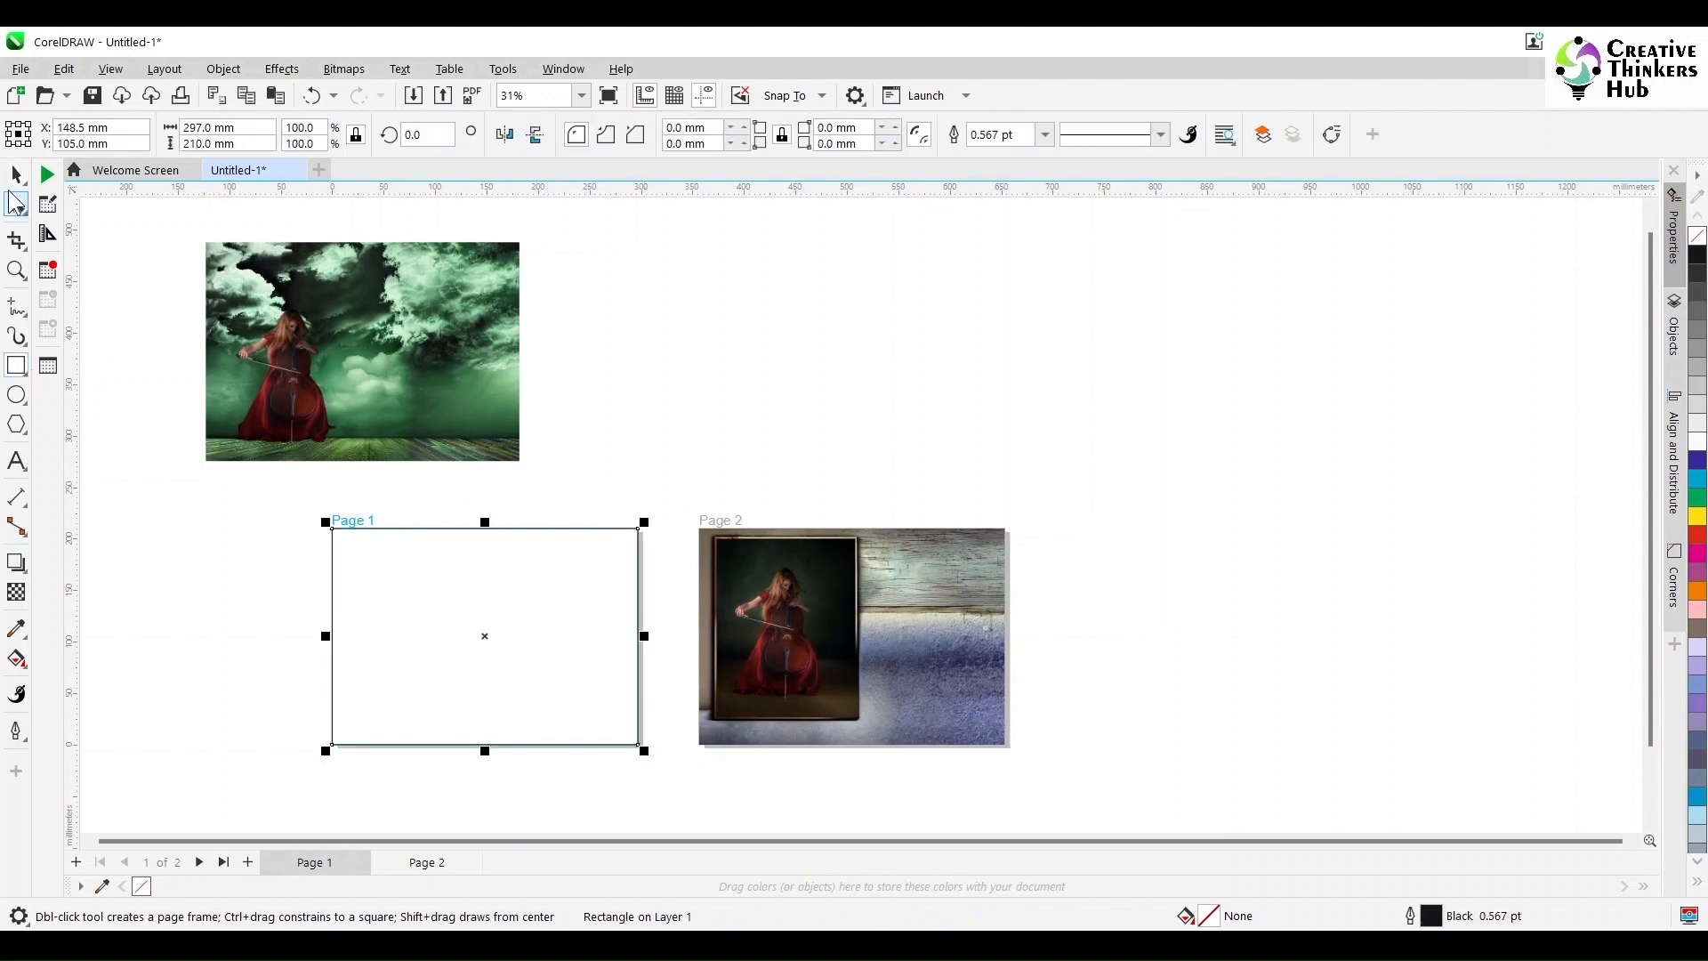
left_click(17, 175)
left_click(453, 429)
left_click(223, 69)
mouse_move(269, 148)
left_click(552, 148)
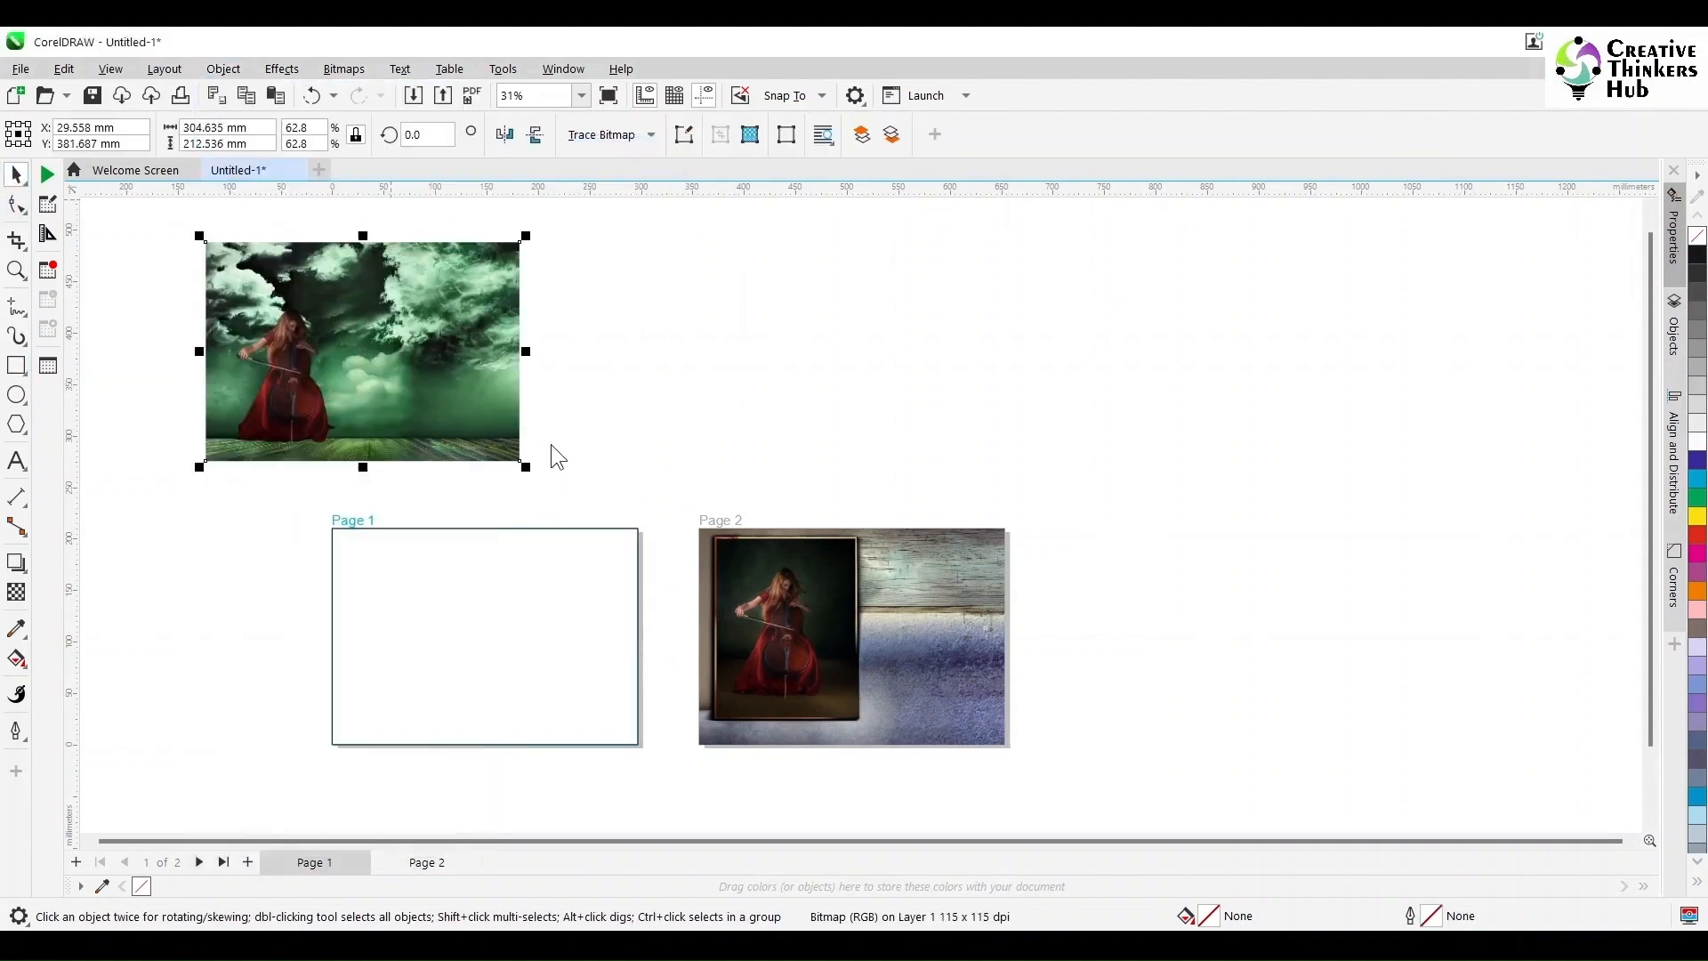
left_click(572, 578)
Step: Move the cellist image onto Page 1 in front of the framed background
left_click(527, 429)
left_click_drag(290, 397, 413, 679)
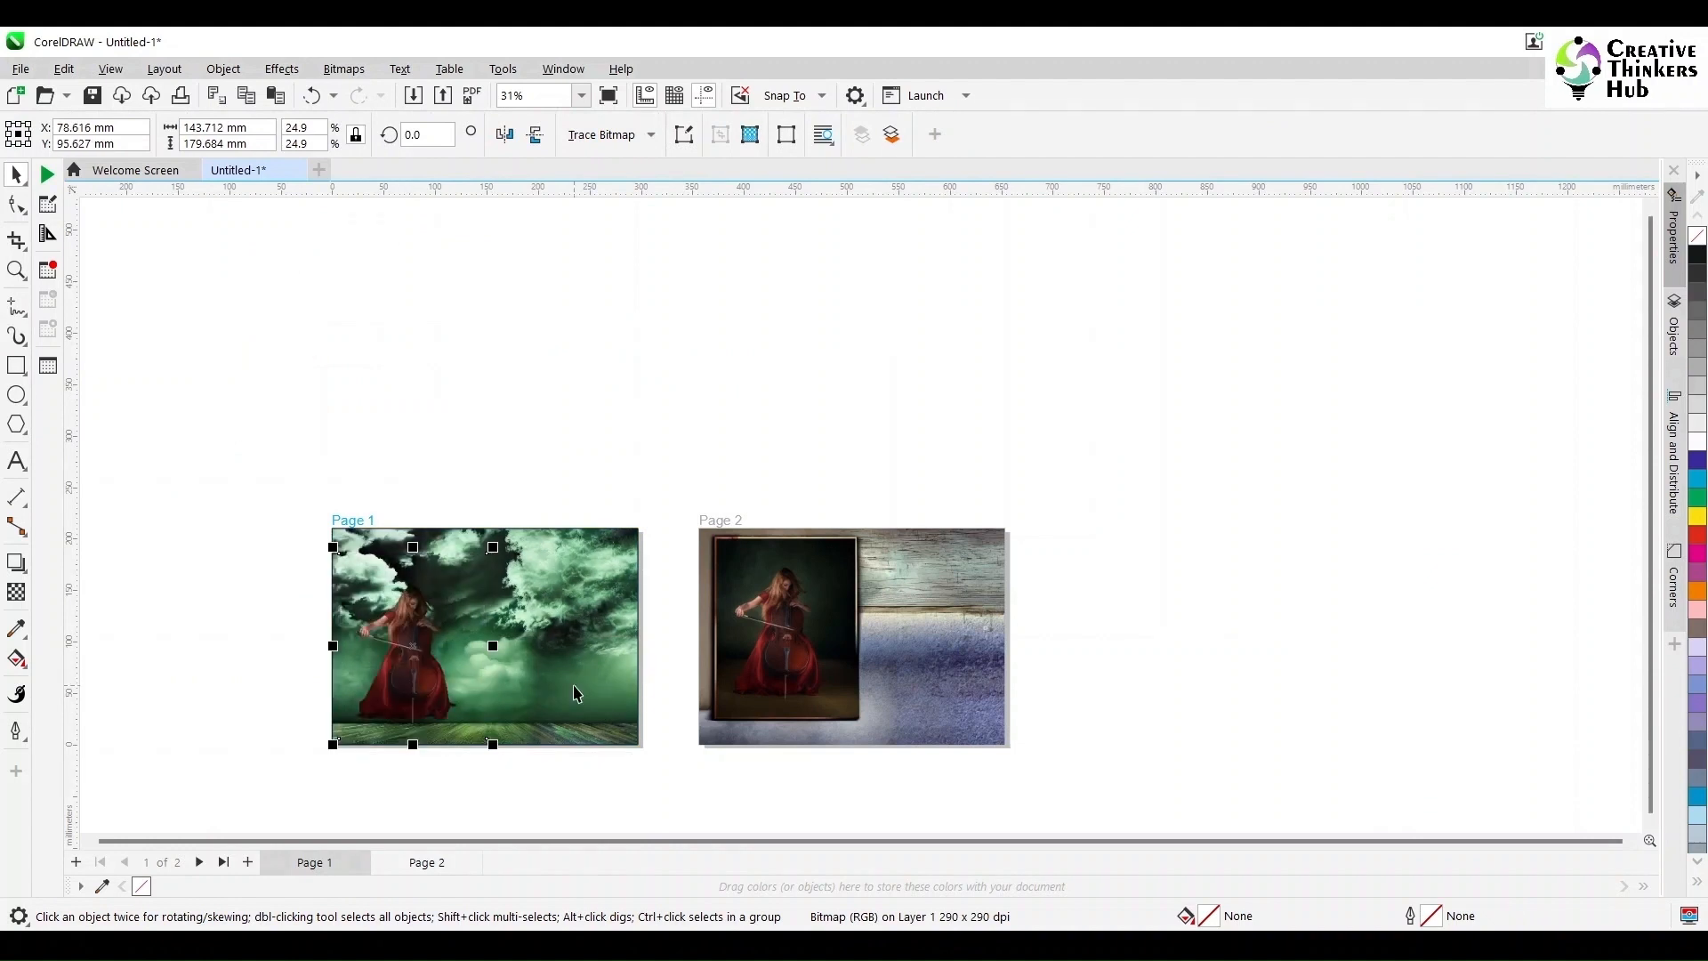
double_click(574, 687)
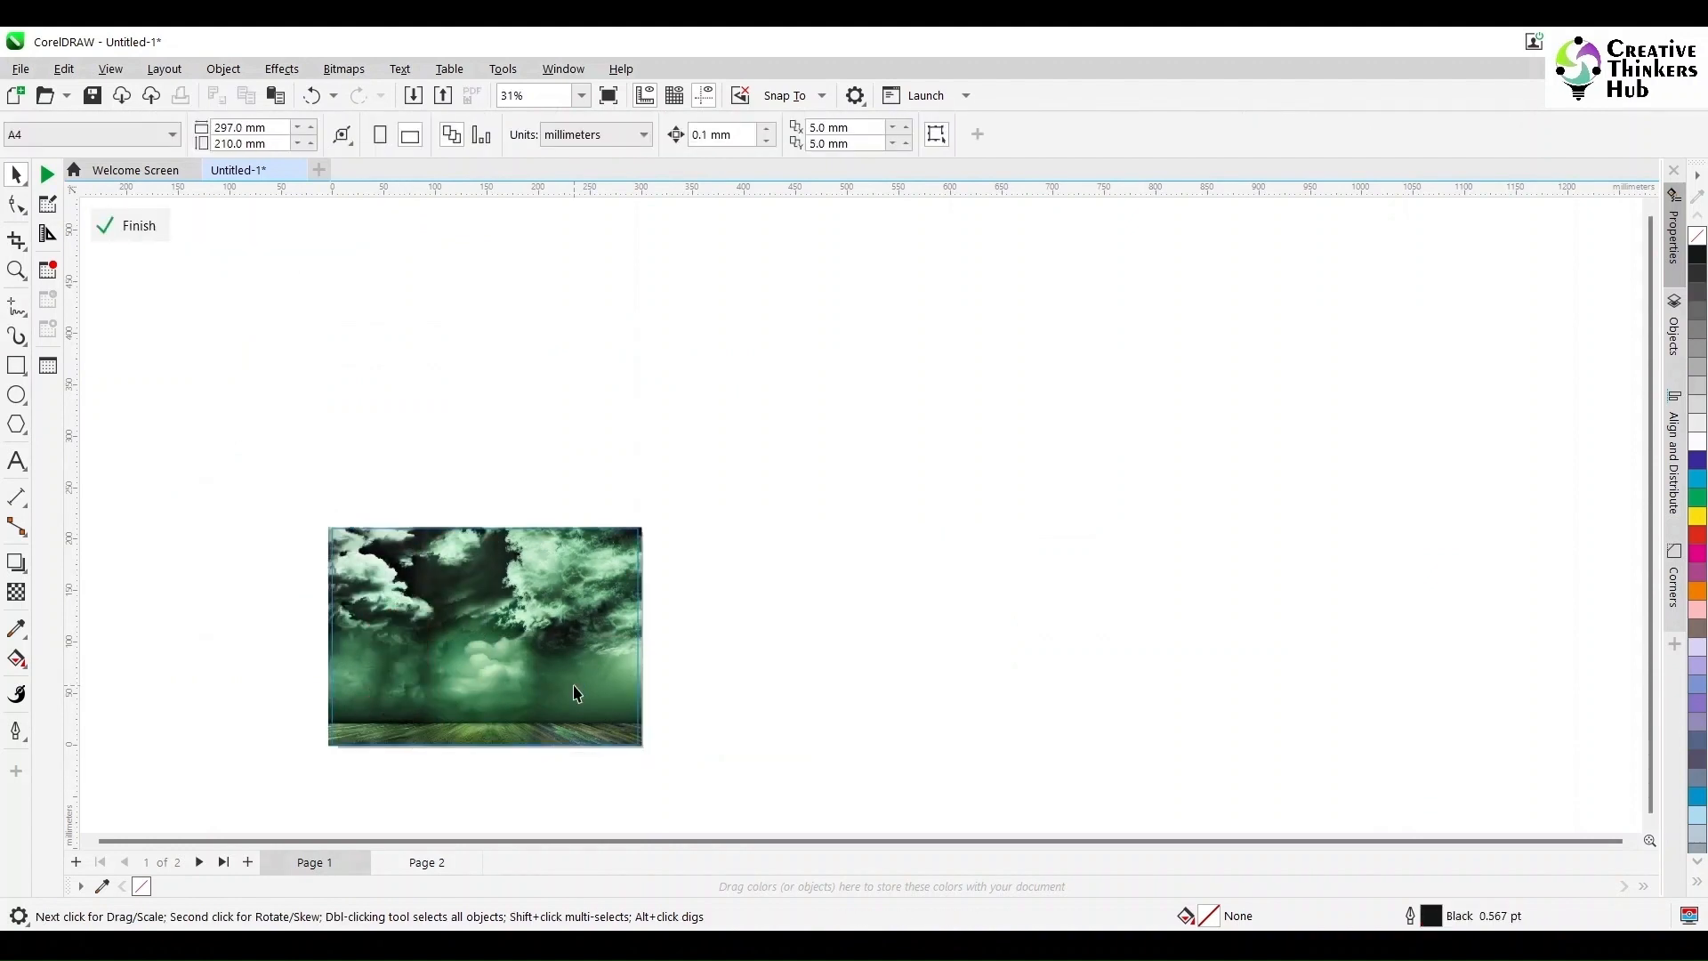
left_click(130, 226)
left_click(466, 478)
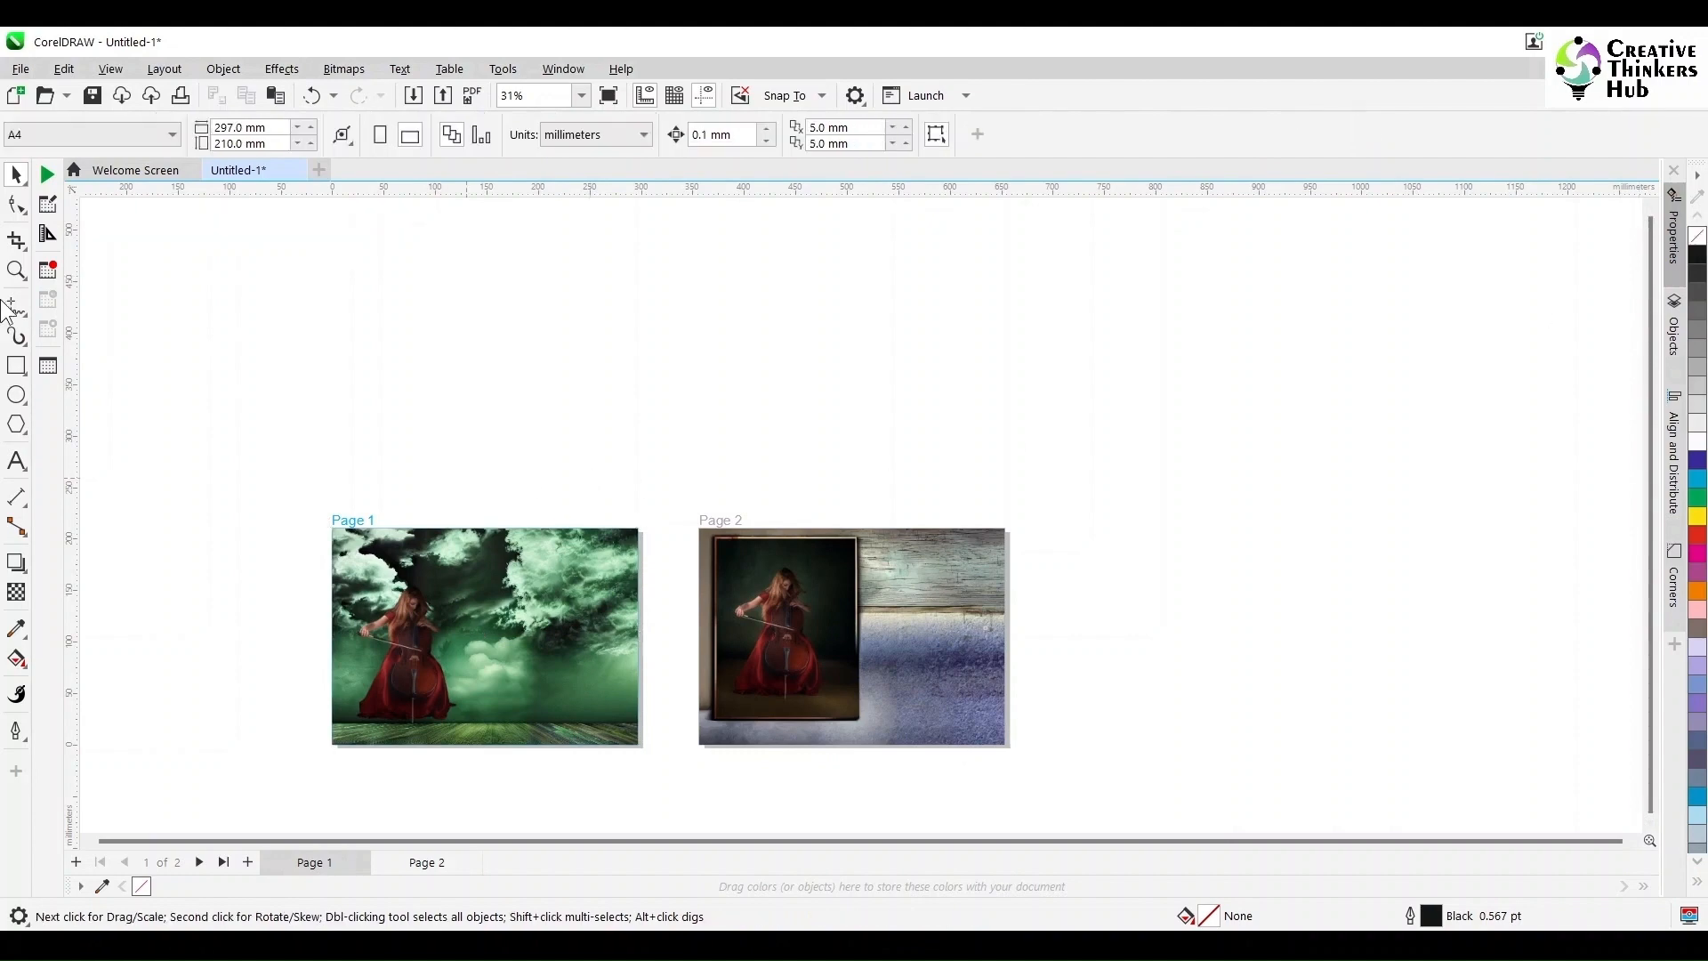
left_click(16, 270)
left_click_drag(1141, 768, 1138, 770)
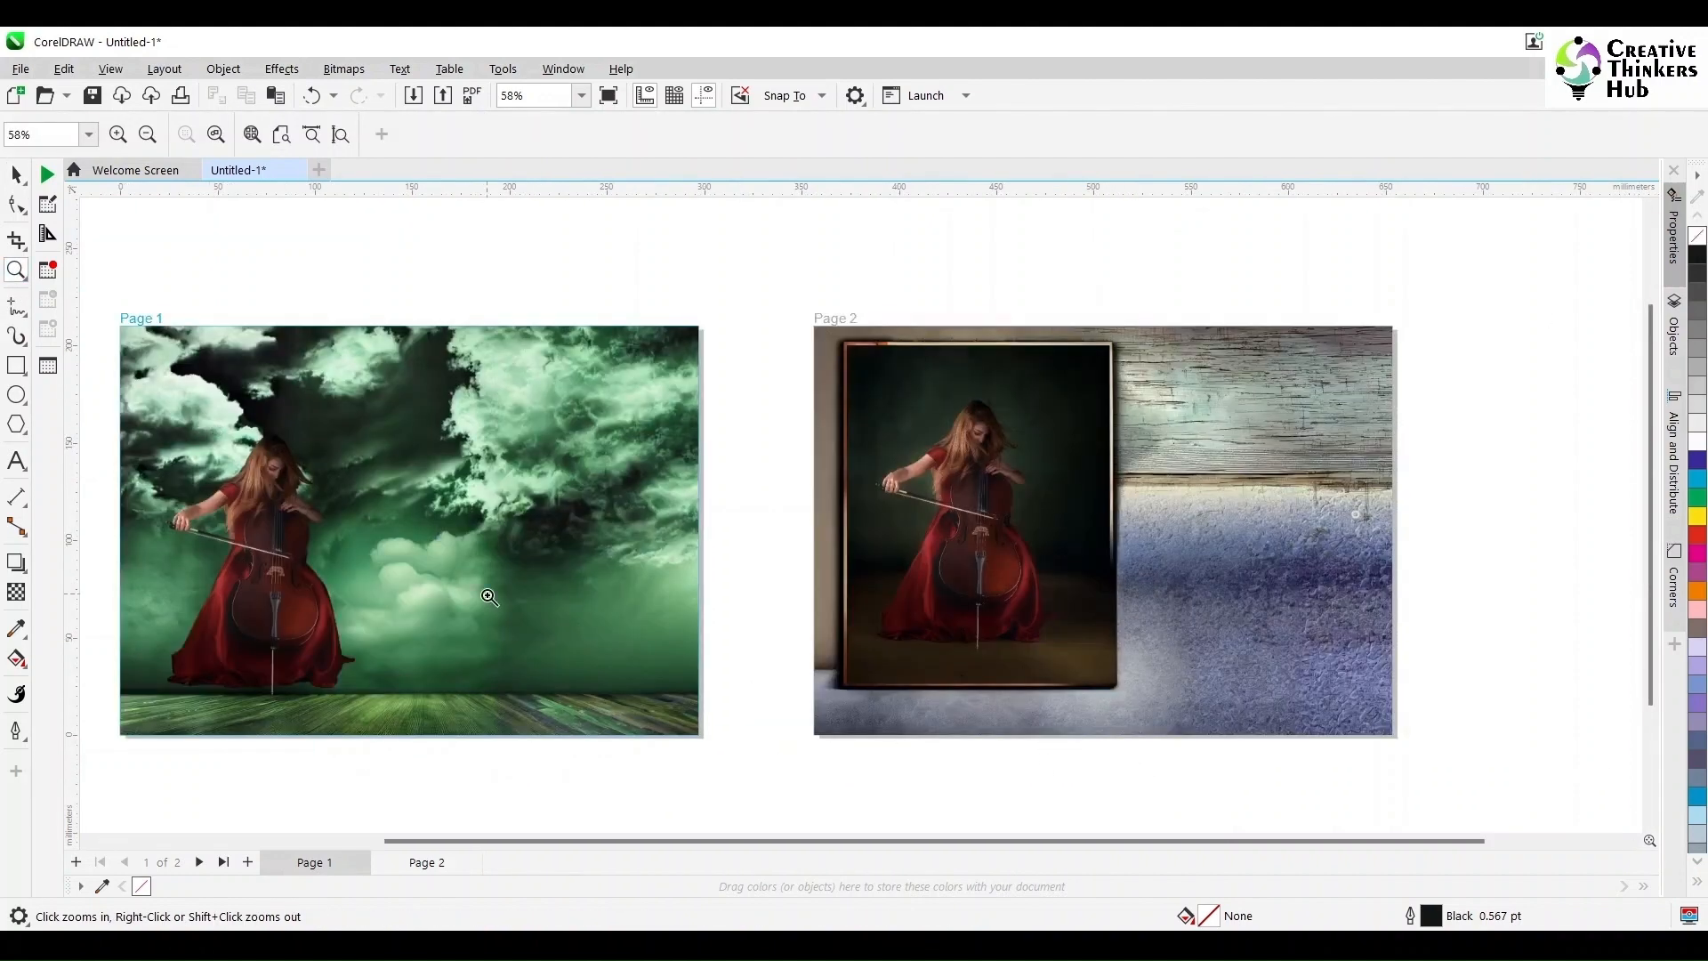
key("space")
left_click(421, 461)
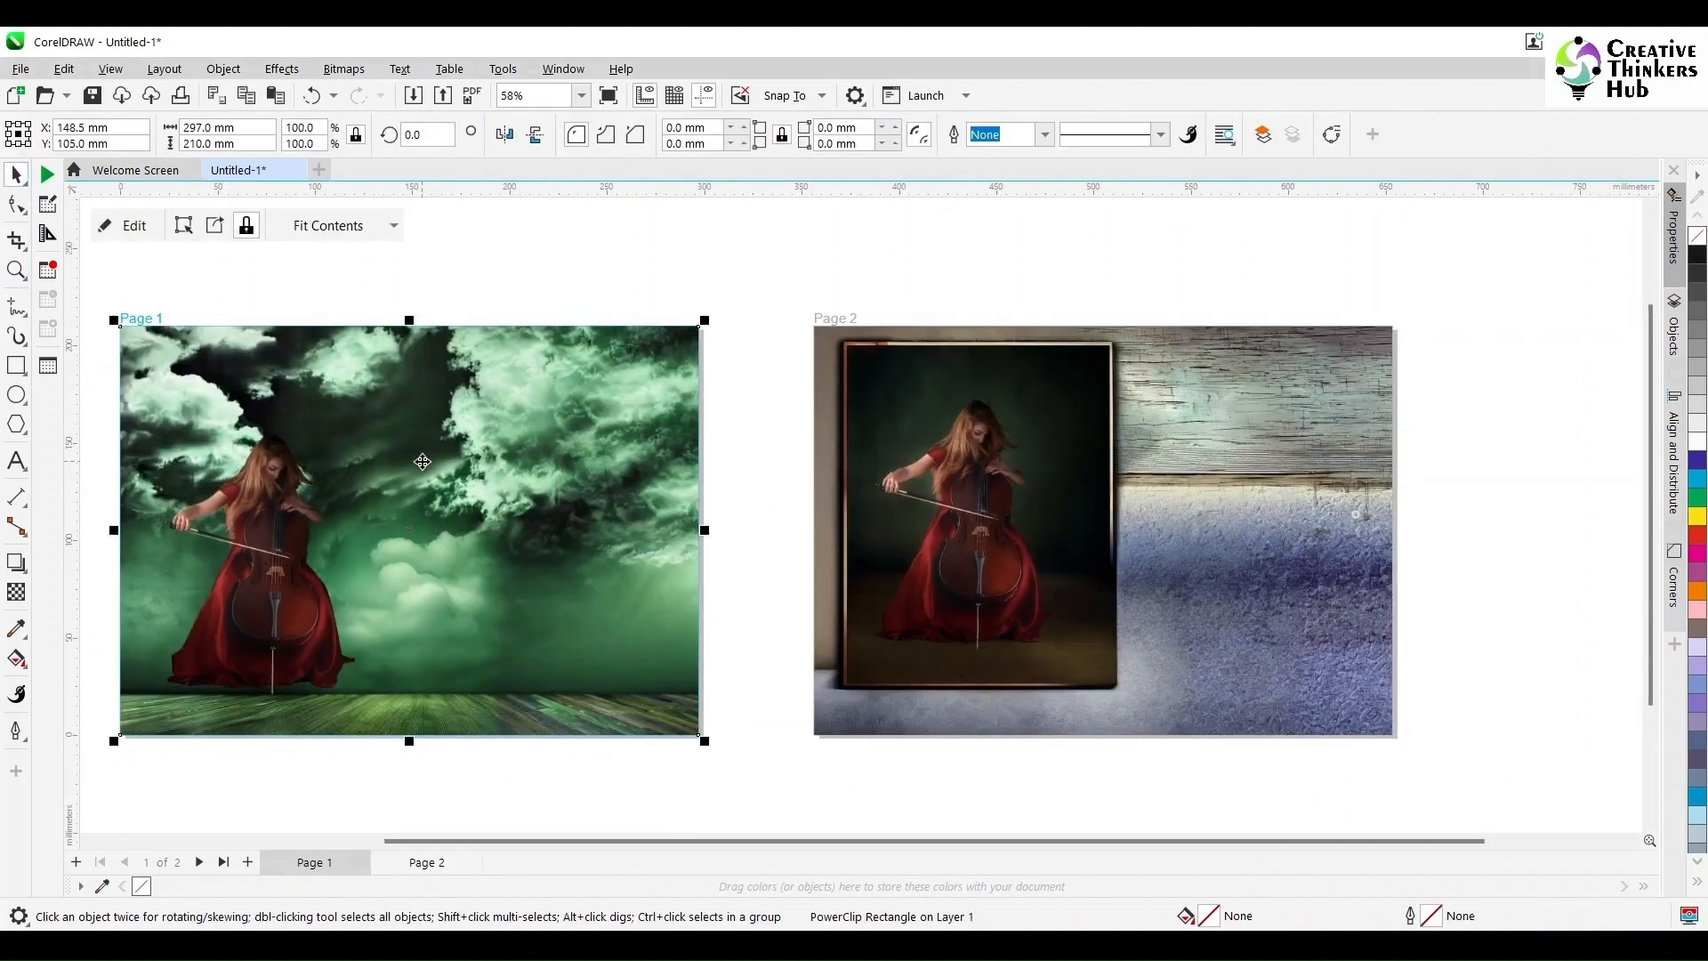
left_click(303, 653, "ctrl")
Step: Crop the cellist image's top, right and left edges, then position and shrink it slightly
left_click(17, 212)
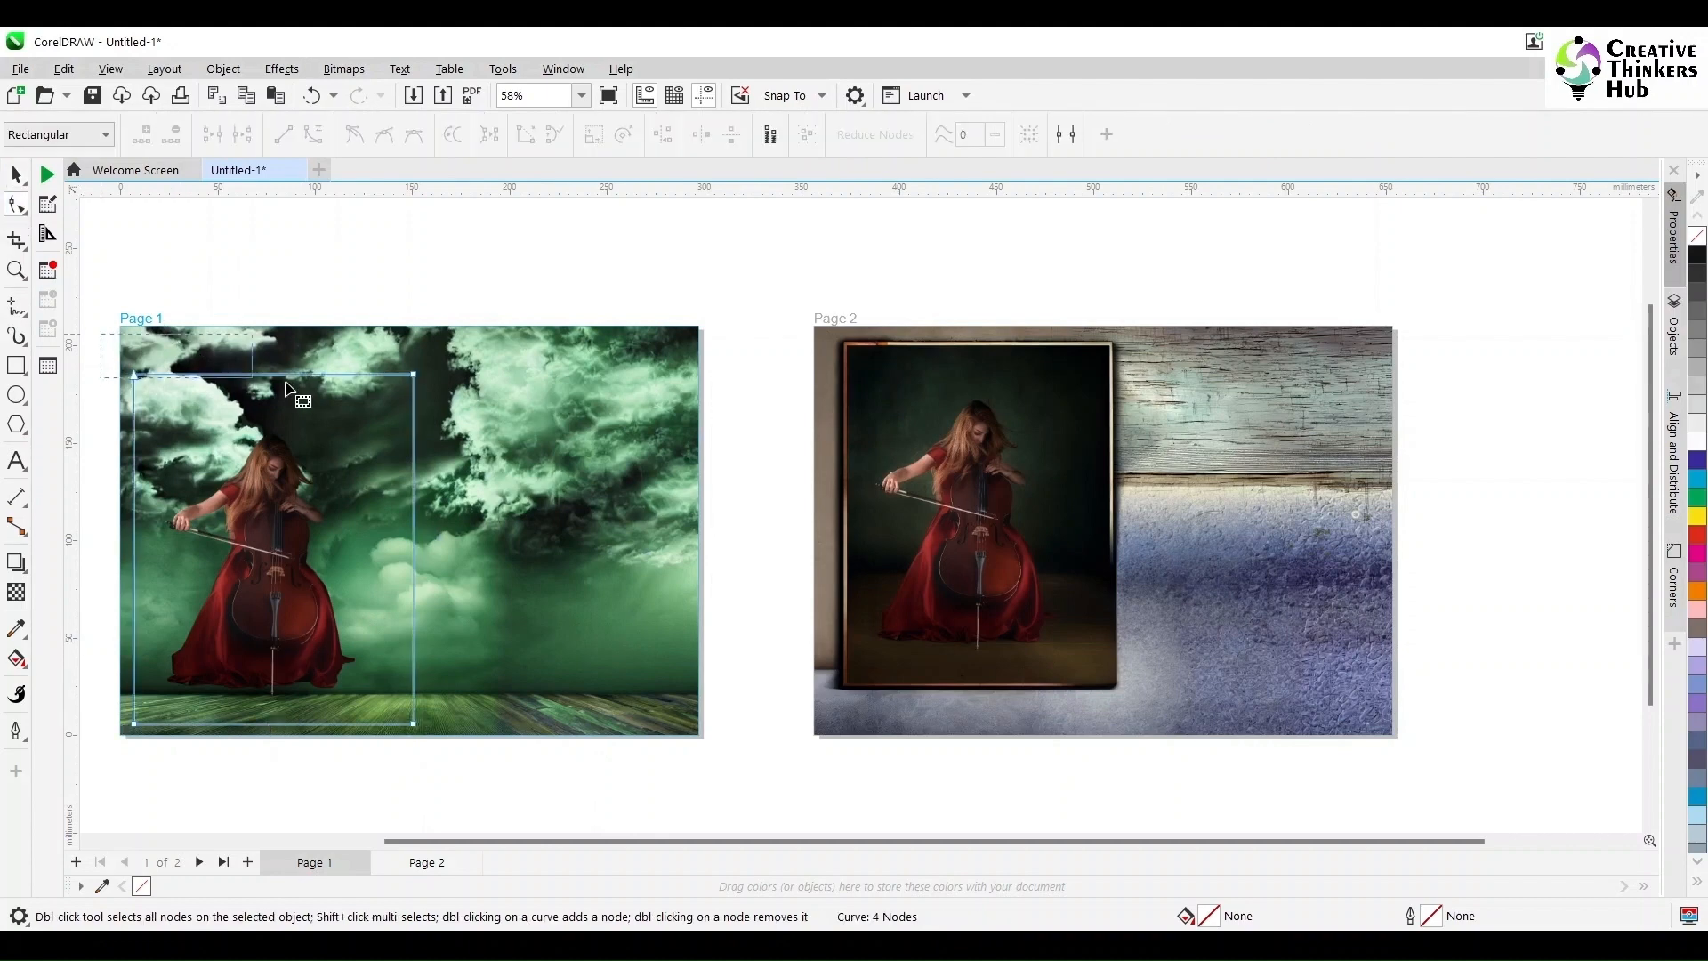
left_click_drag(413, 373, 395, 804)
left_click_drag(411, 729, 363, 709)
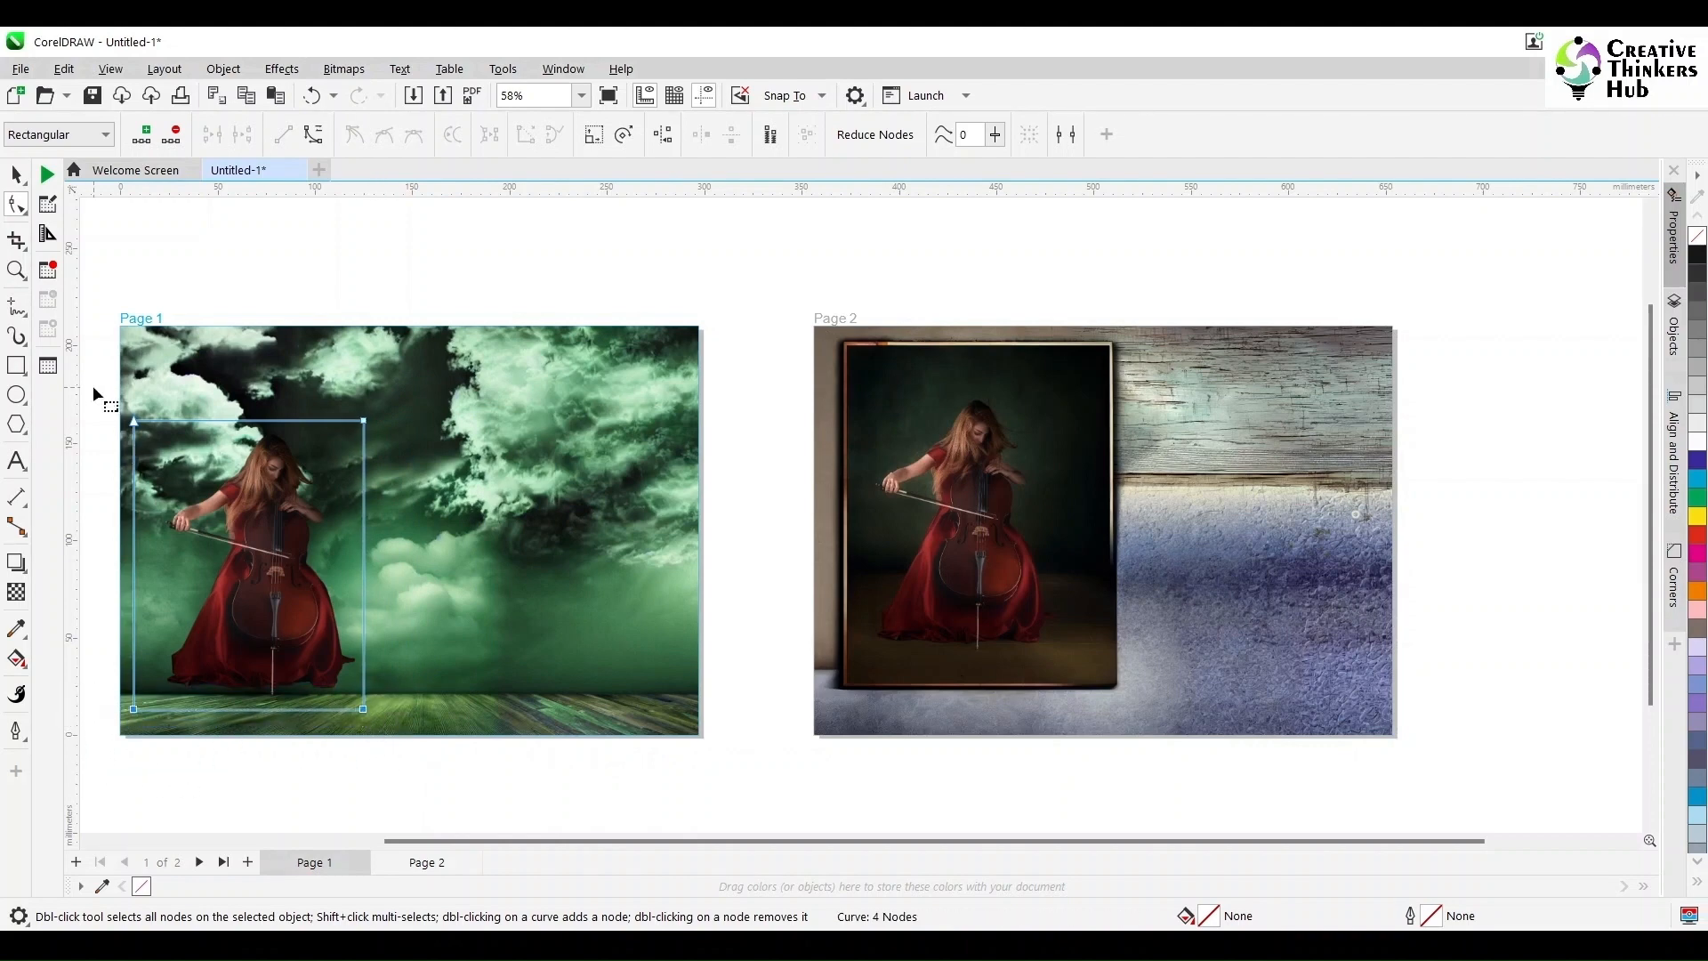
left_click_drag(135, 710, 161, 710)
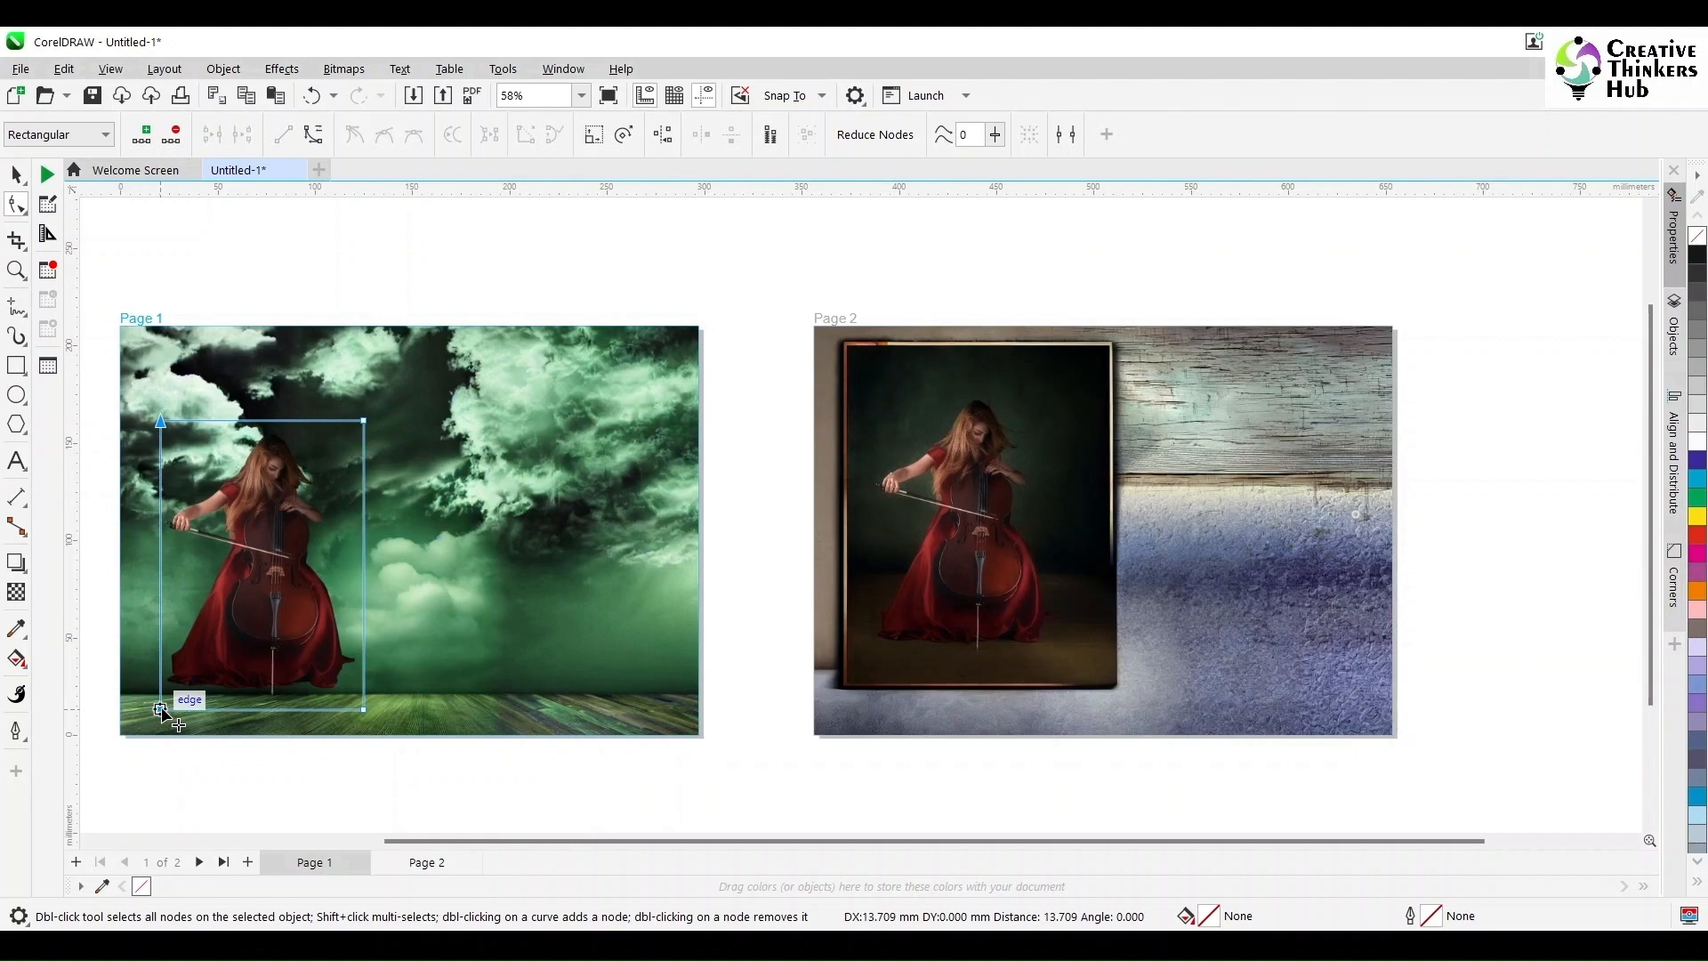
key("space")
left_click_drag(290, 613, 289, 637)
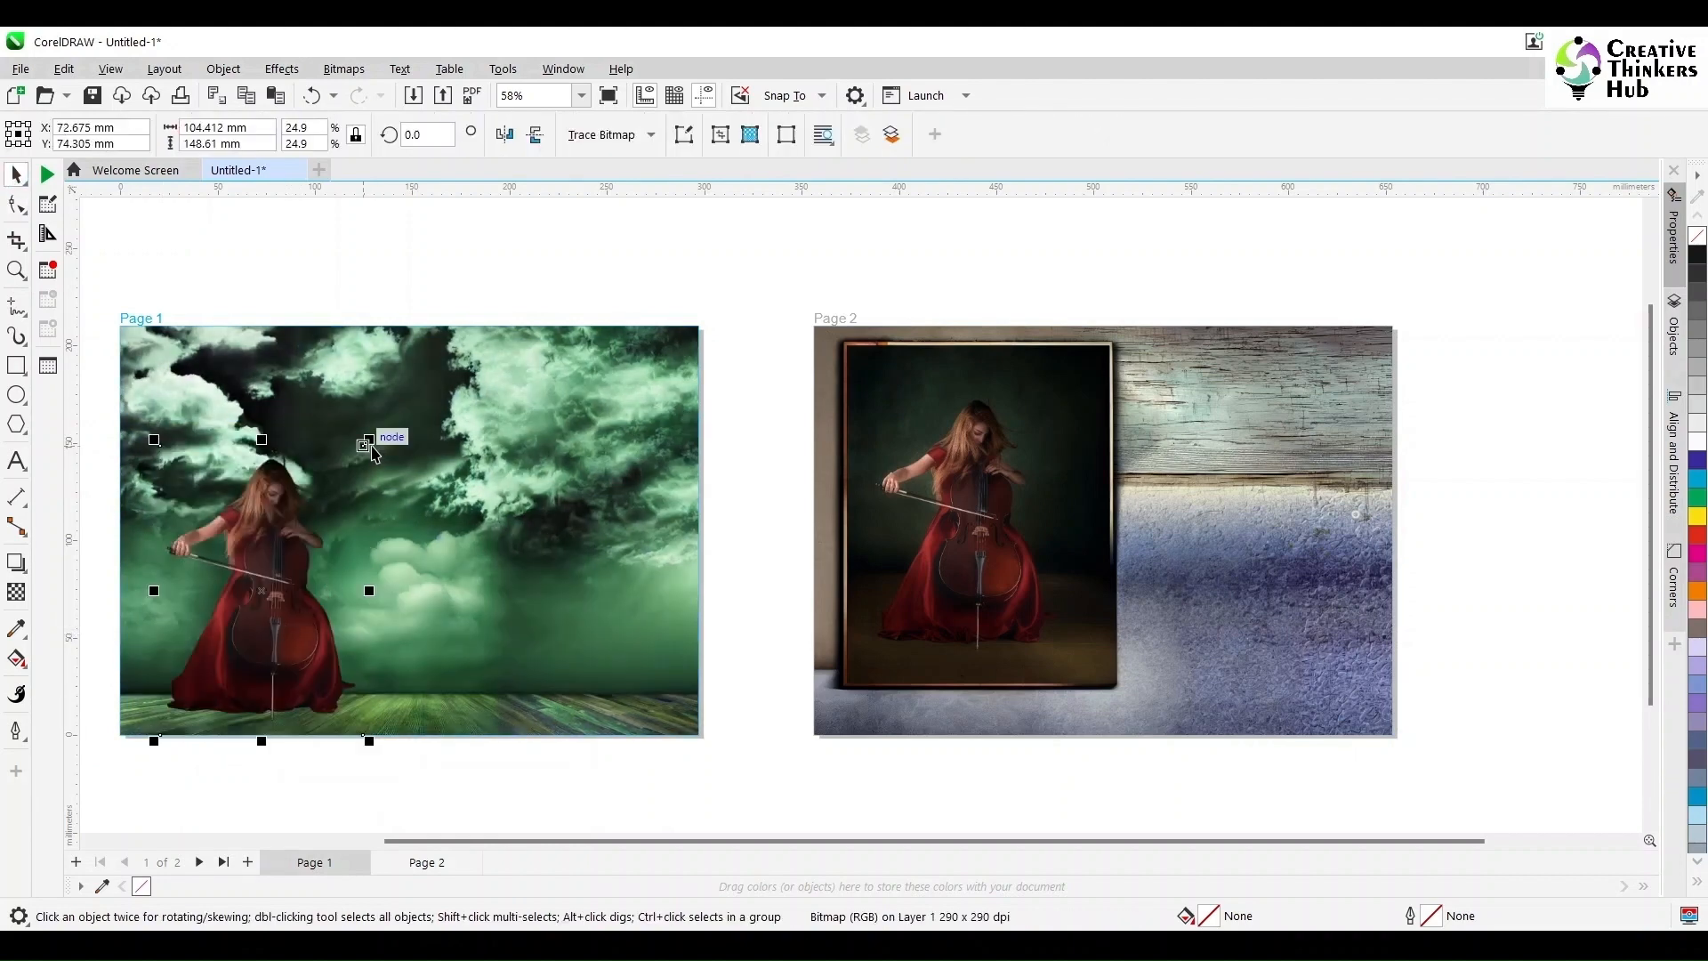
left_click(371, 447)
left_click(412, 451)
left_click(292, 505)
left_click_drag(369, 440, 354, 469)
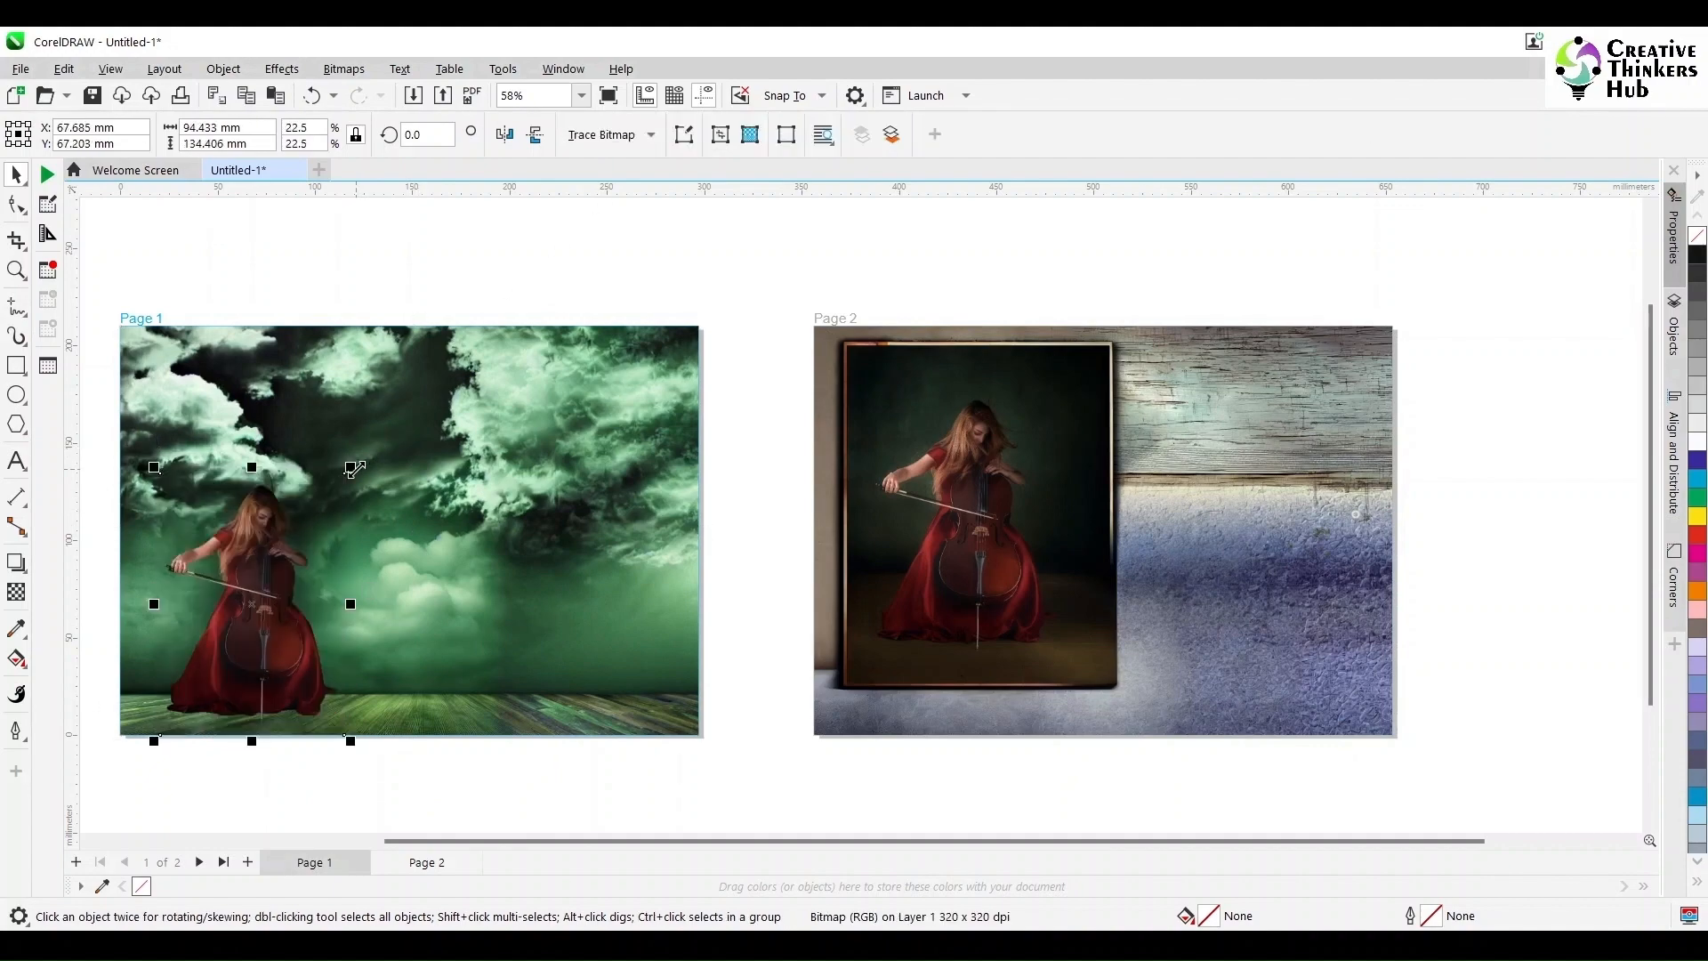
left_click(482, 812)
Step: Enlarge the stormy background inside the Page 1 frame so it fills the page
scroll(436, 721, "up", 2)
scroll(361, 727, "down", 3)
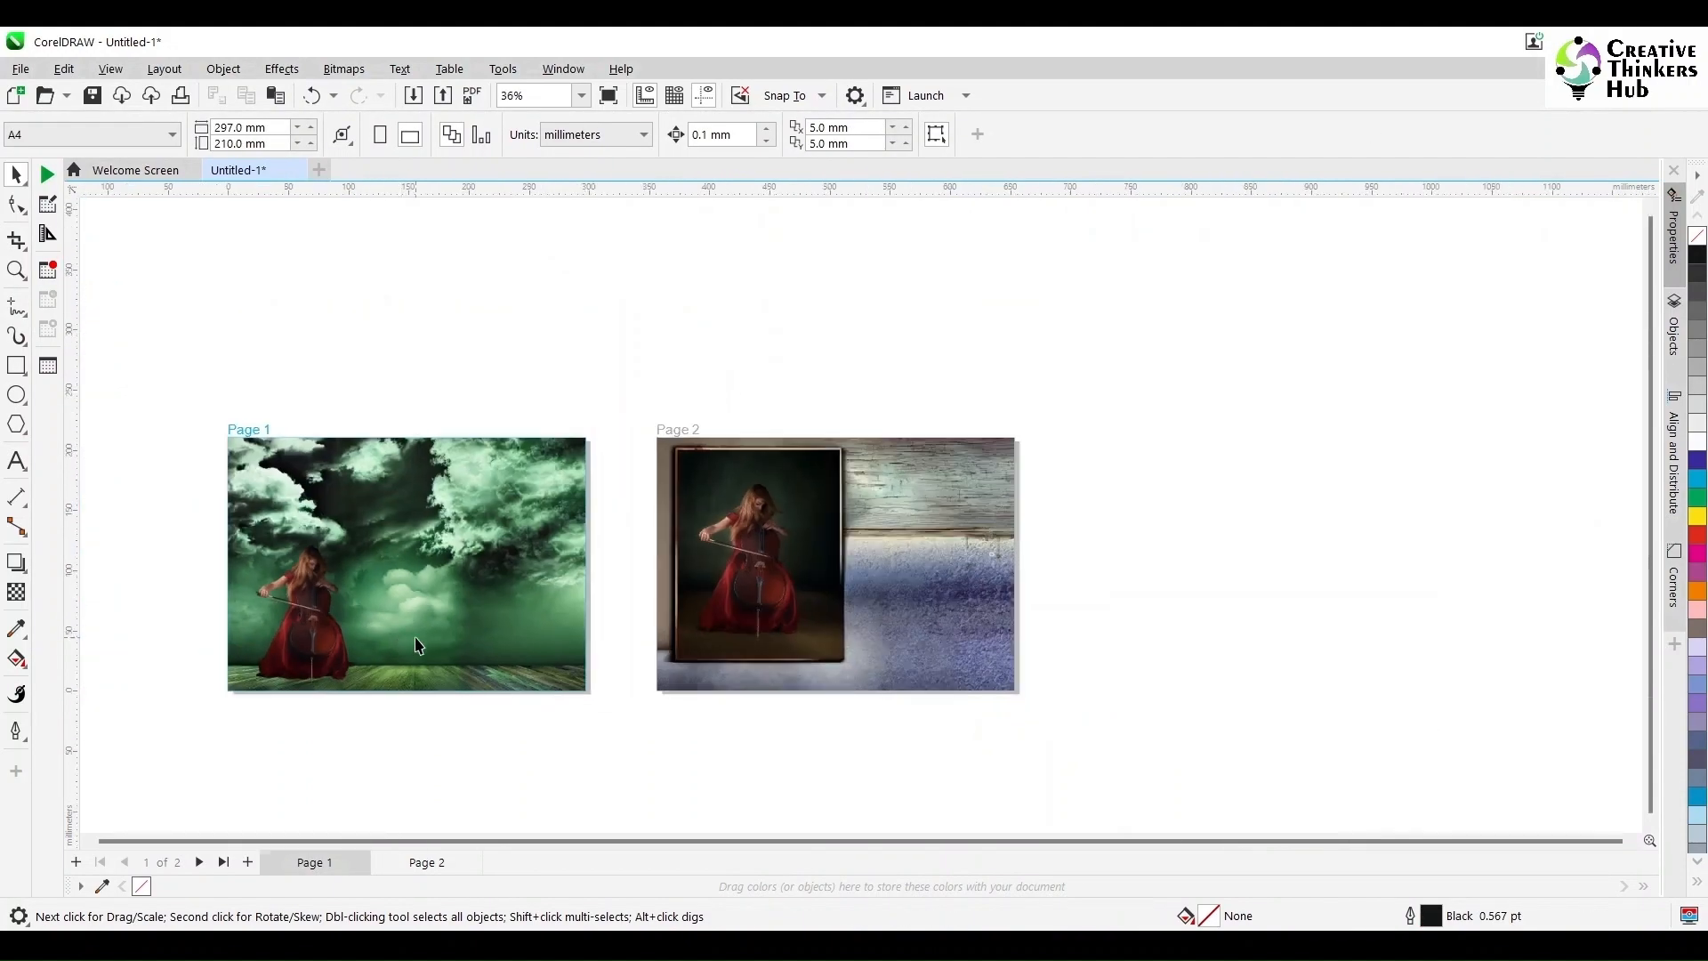
left_click(417, 638)
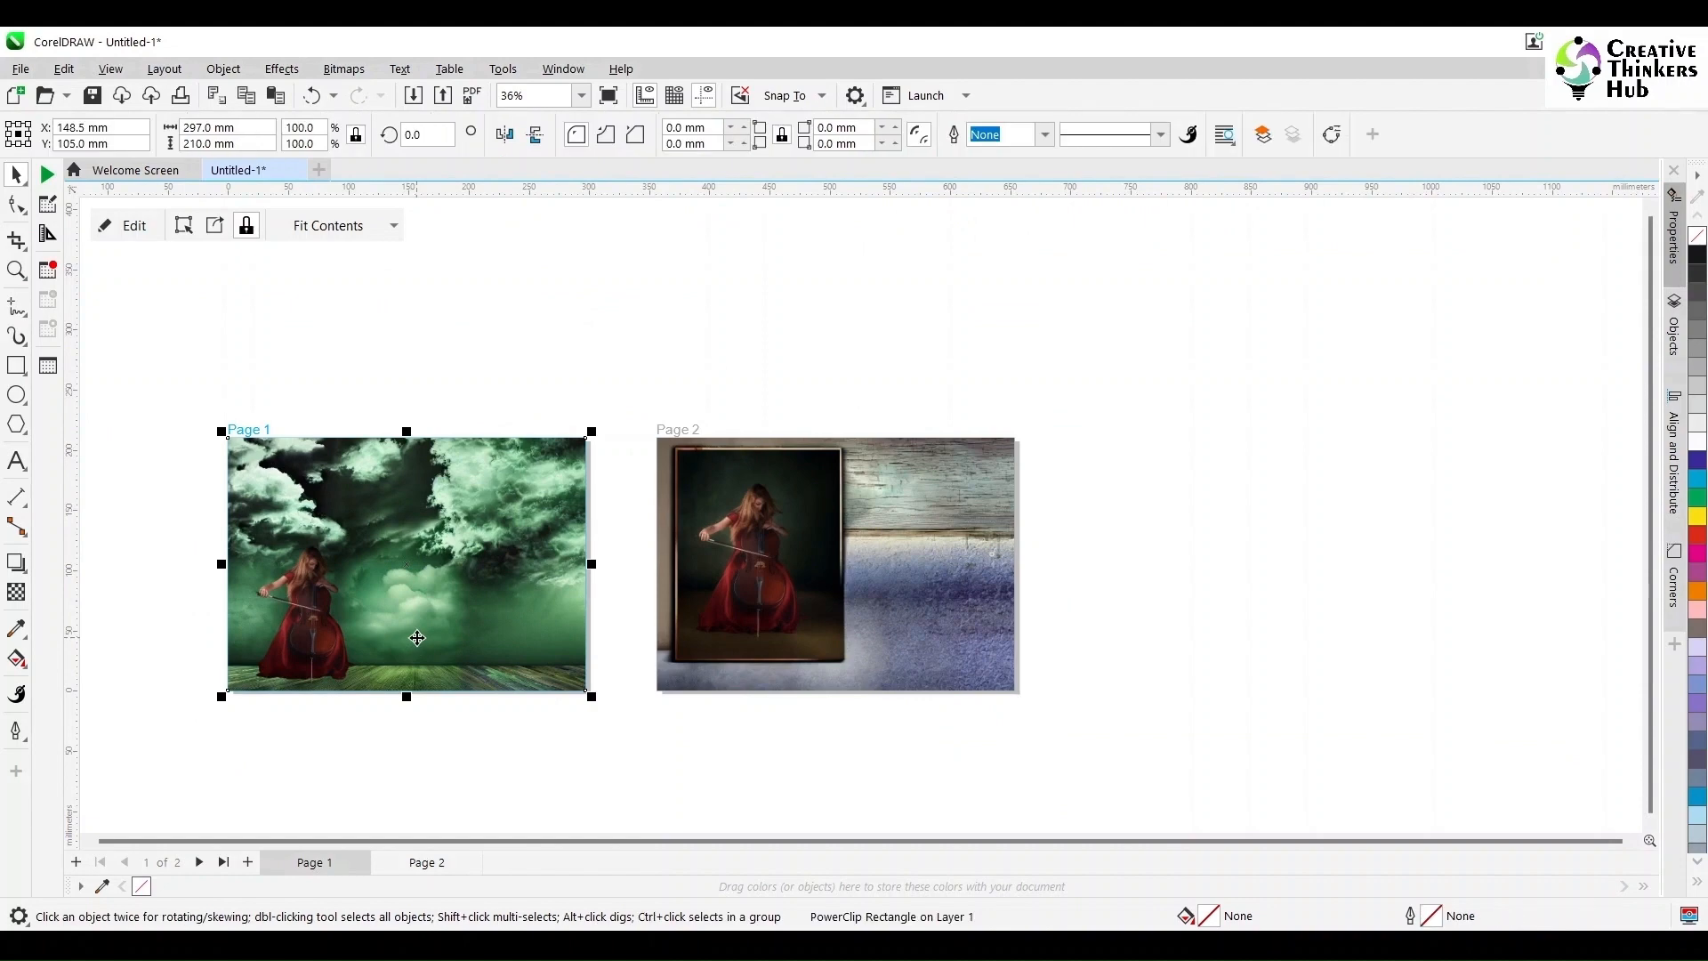
double_click(417, 638)
left_click(419, 646)
left_click_drag(596, 430, 869, 334)
left_click_drag(742, 330, 772, 316)
double_click(897, 505)
double_click(296, 648)
Step: Enlarge the cellist by dragging its upper-left and upper-right corners
left_click(296, 648)
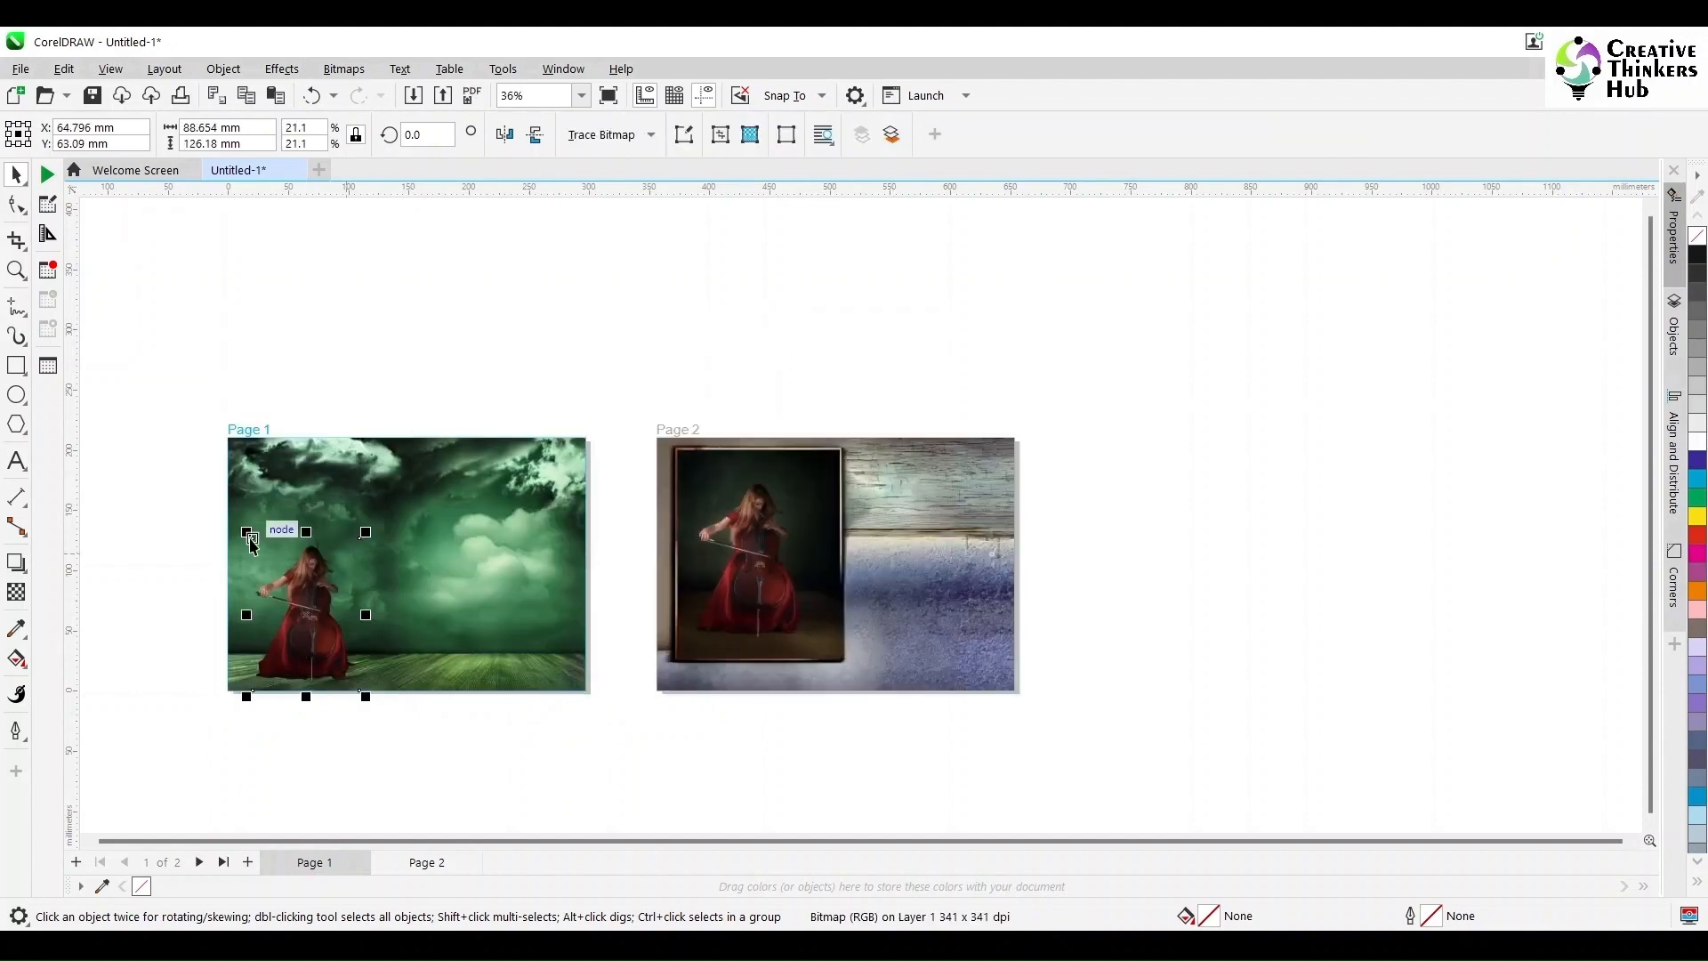
left_click_drag(247, 533, 235, 516)
left_click_drag(364, 519, 388, 487)
left_click(402, 757)
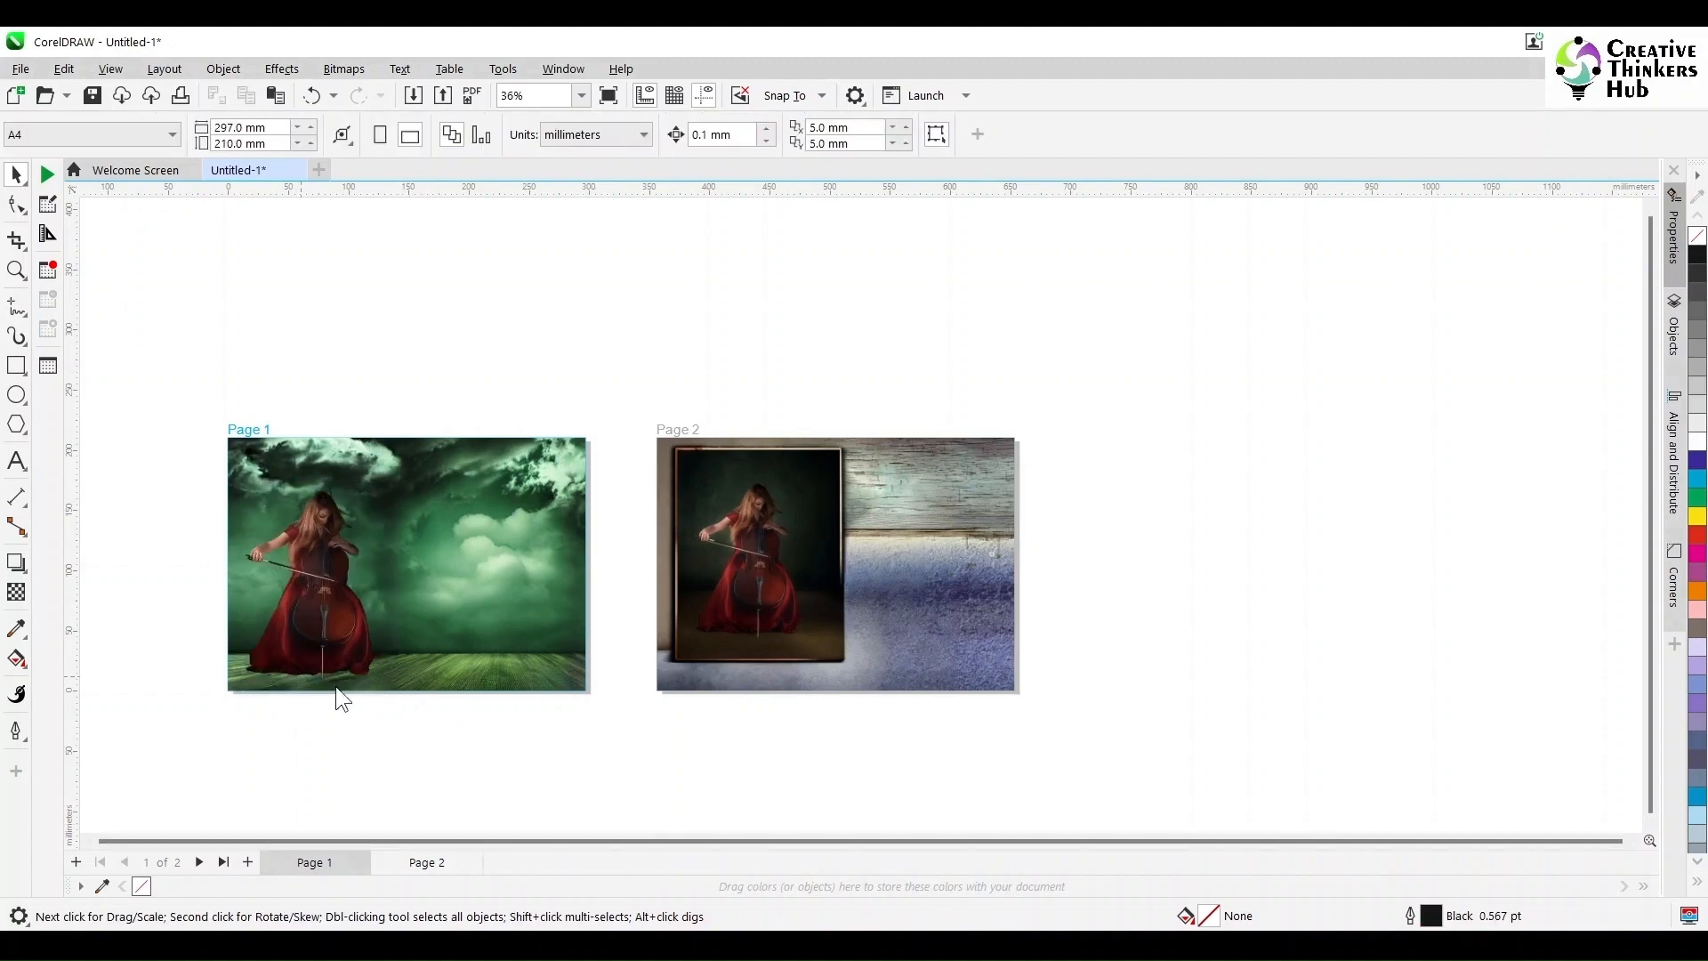
Step: Save the drawing as 'stormy performance', then draw a polygon triangle at Page 1's left edge
type("s")
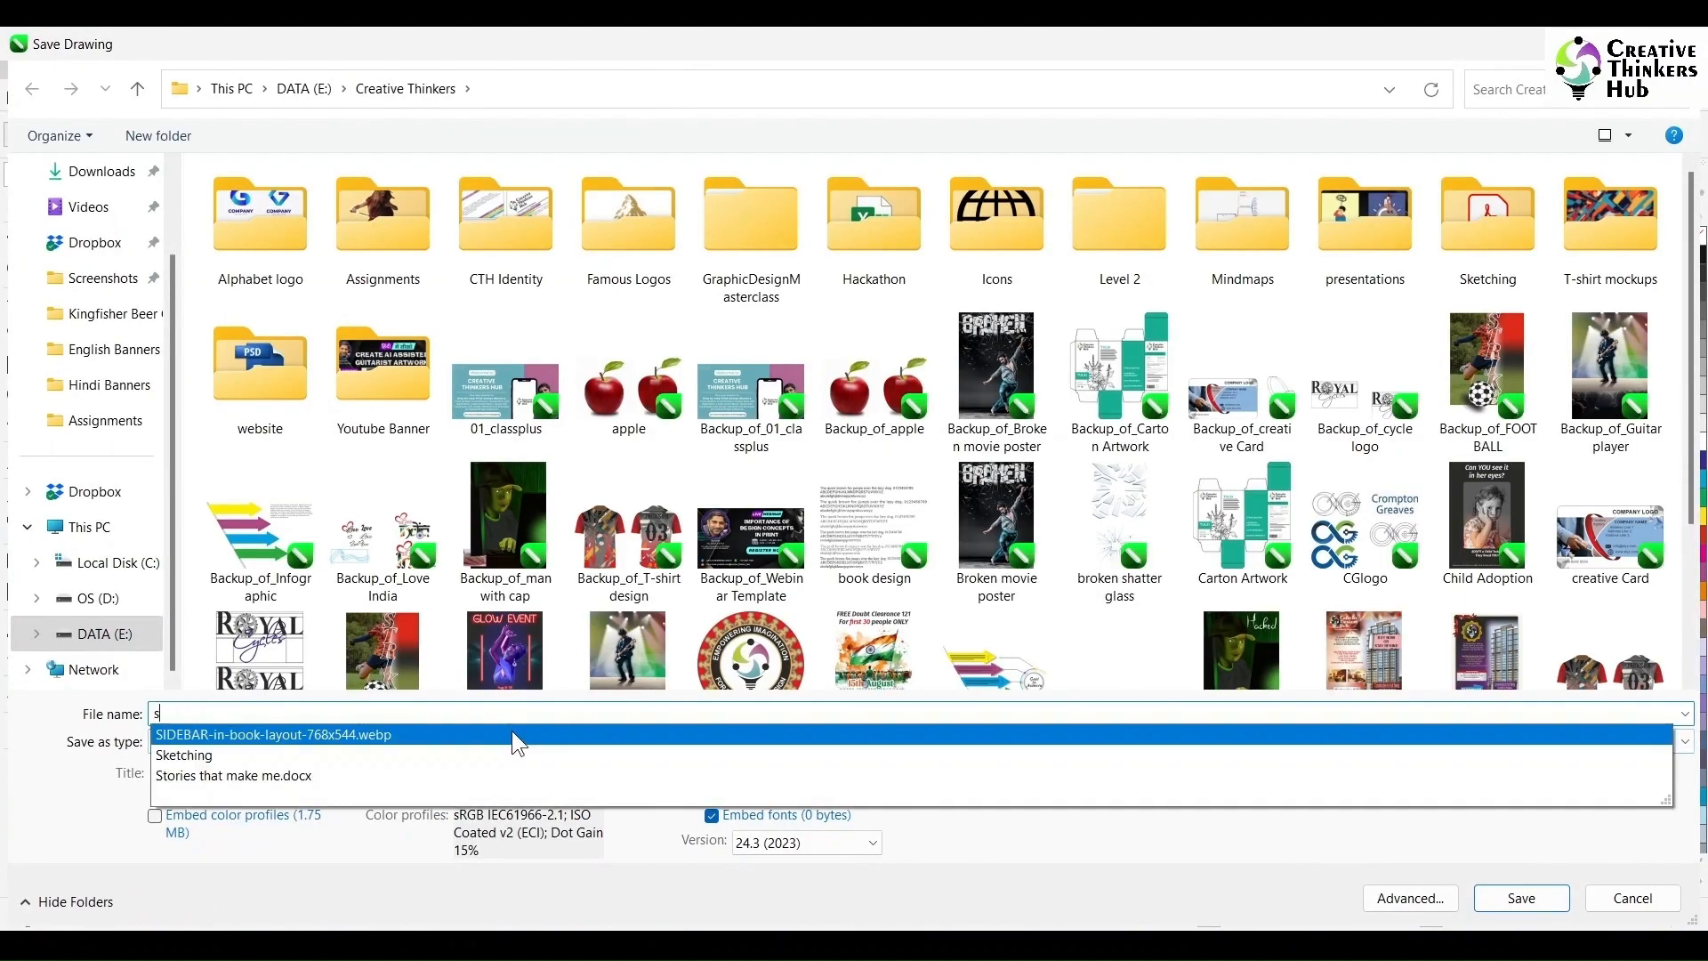
type("tormy performance")
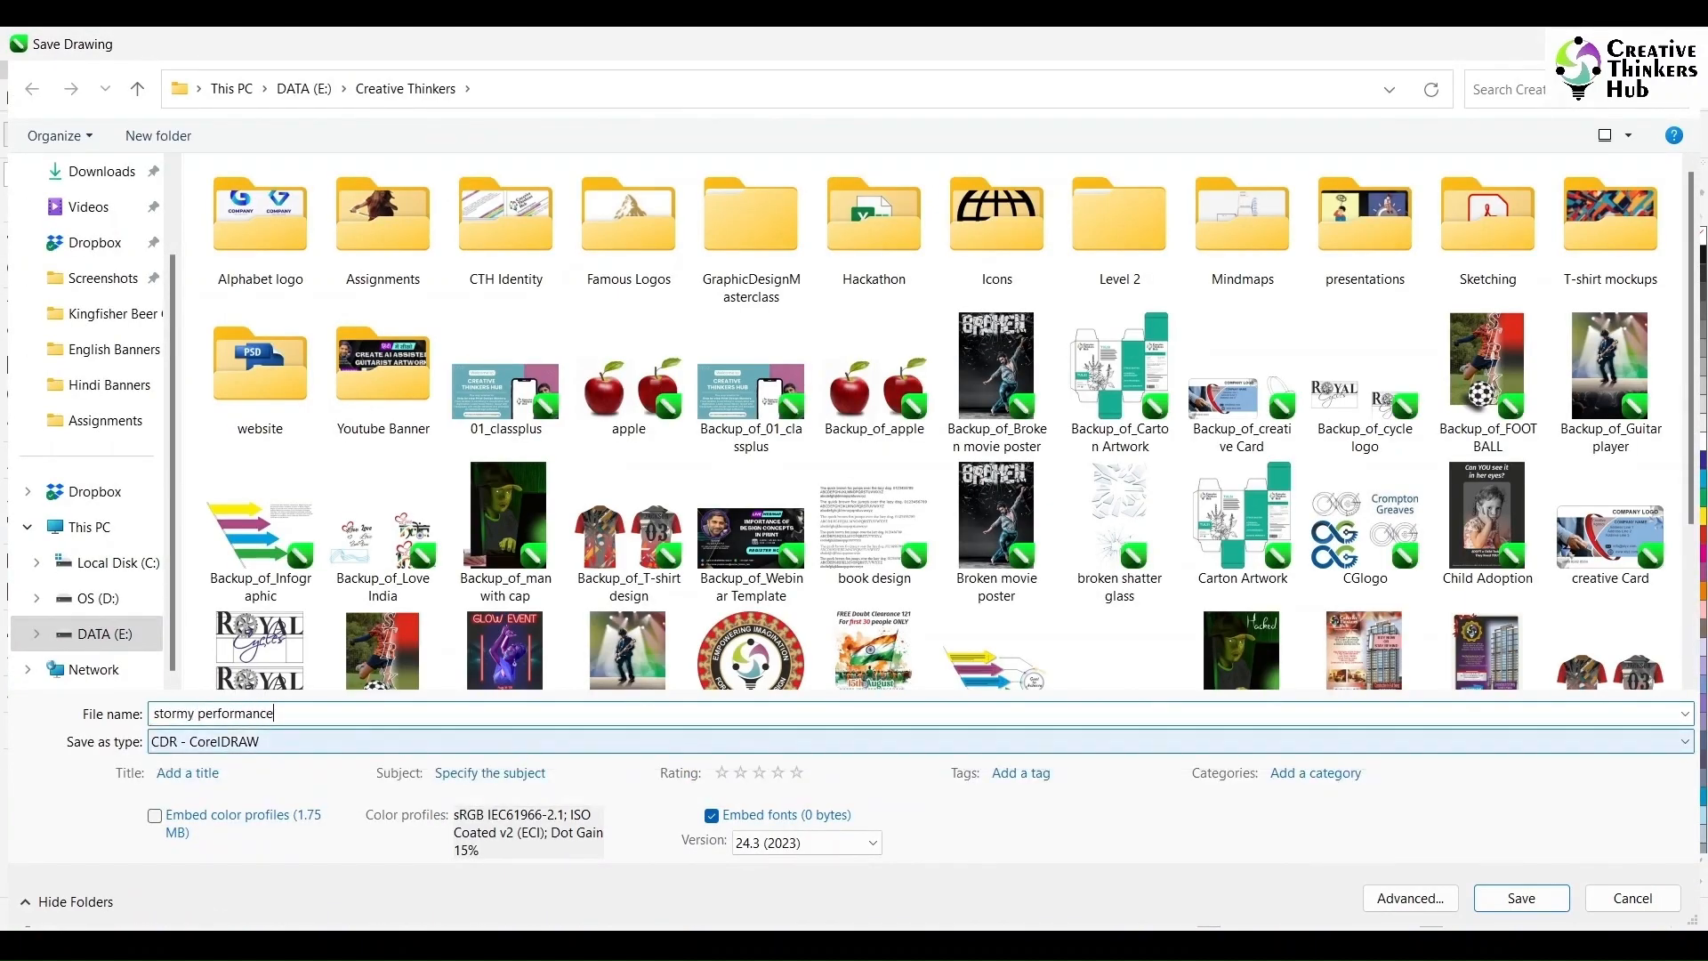
key("Return")
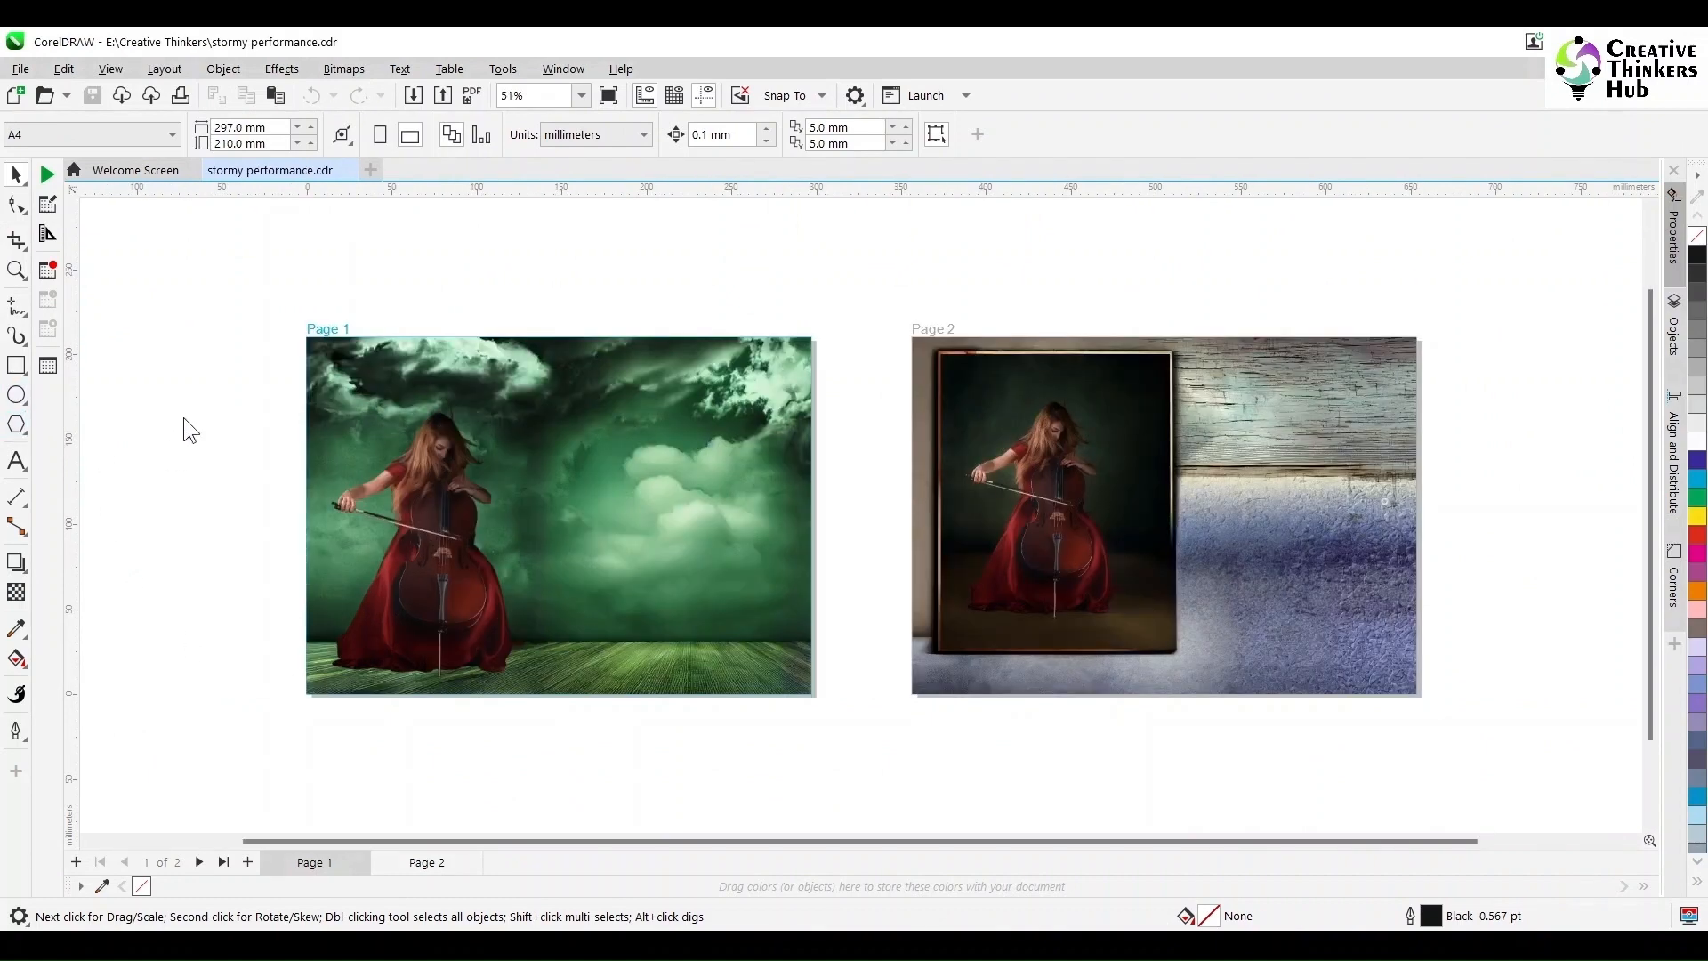
key("y")
left_click_drag(198, 393, 419, 579)
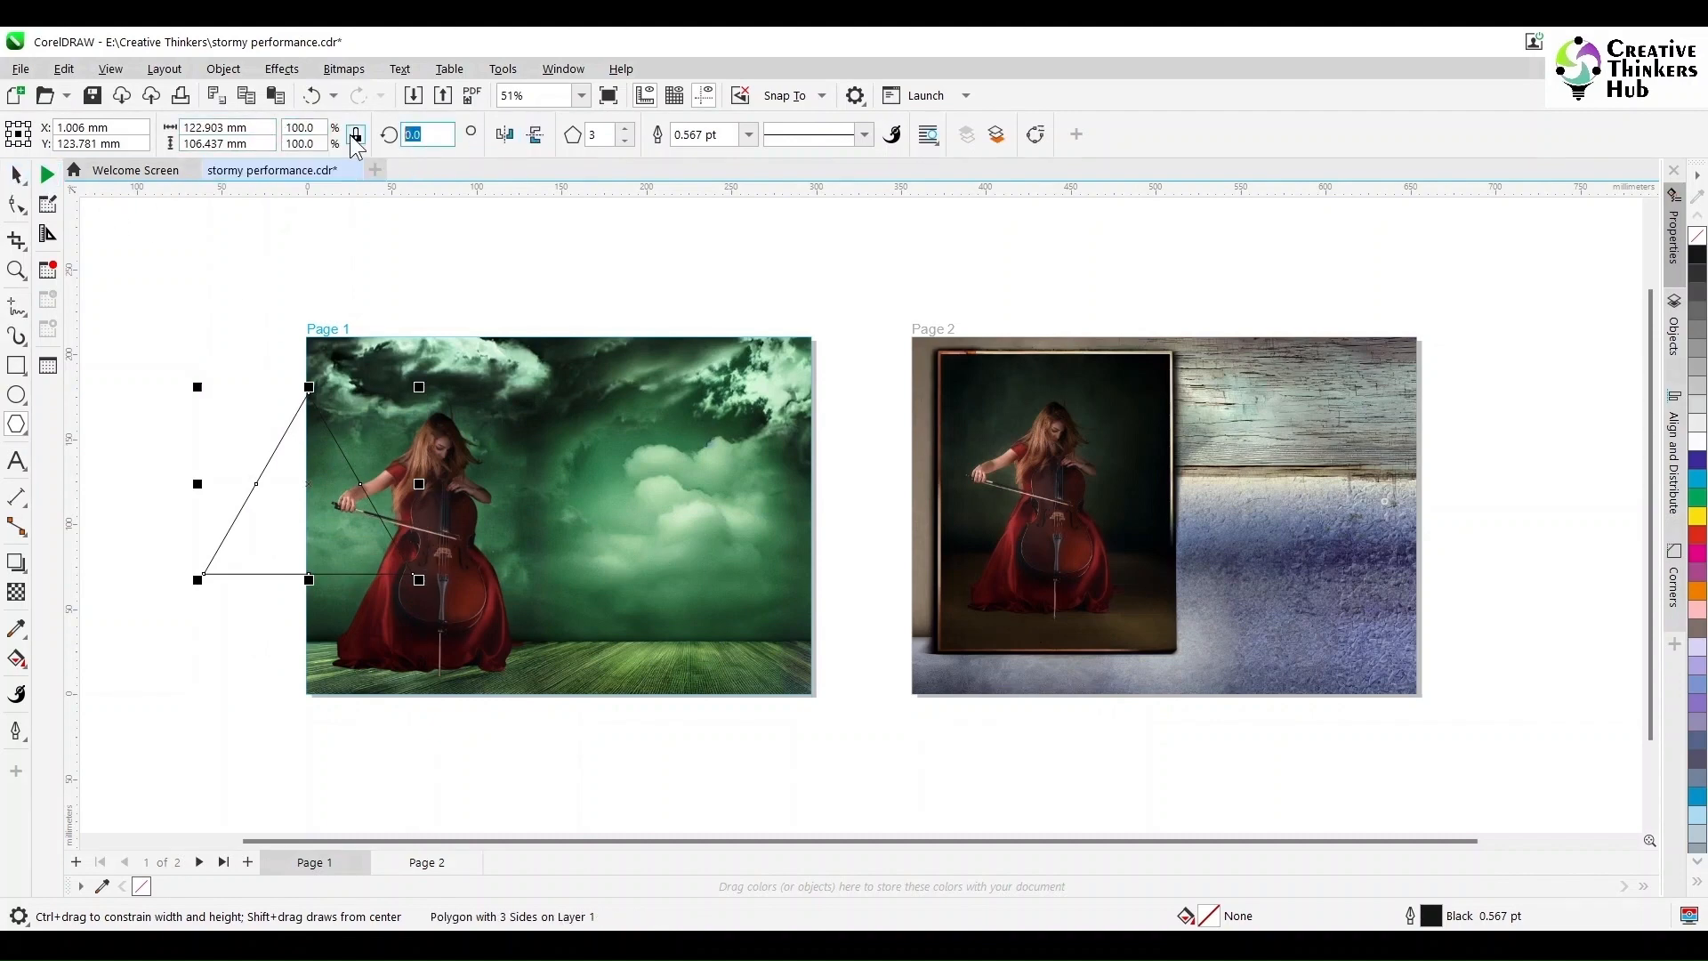
Step: Rotate the triangle -90° so it points right
type("-90")
key("Return")
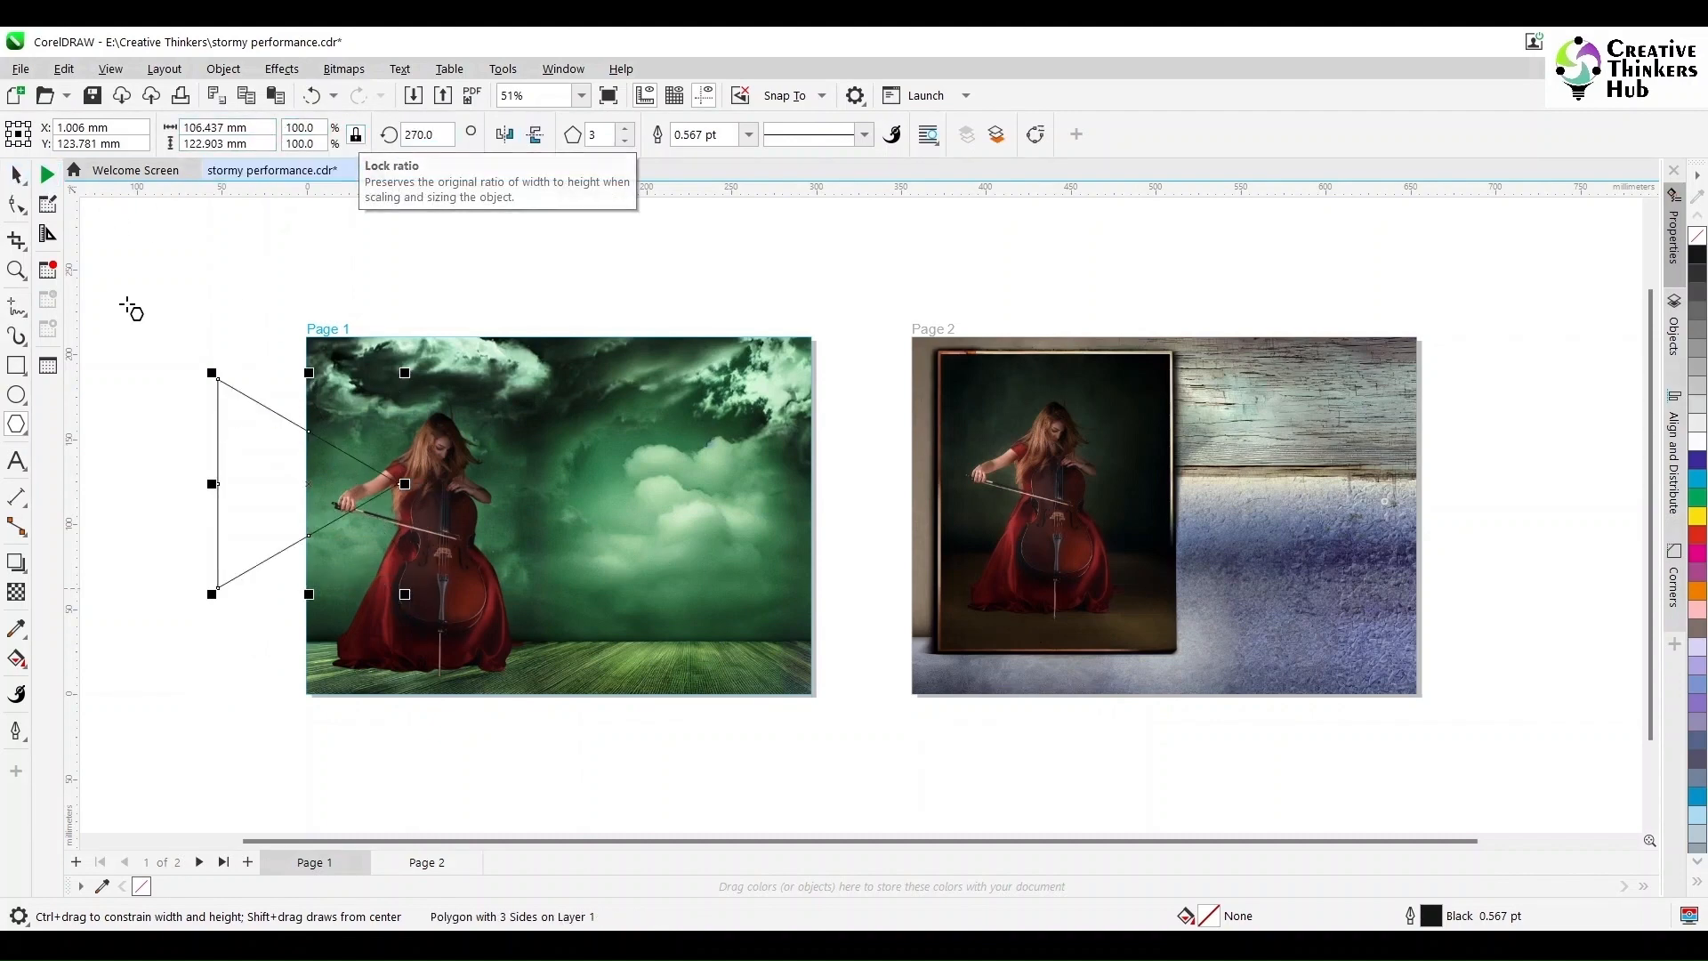
key("F10")
left_click(16, 174)
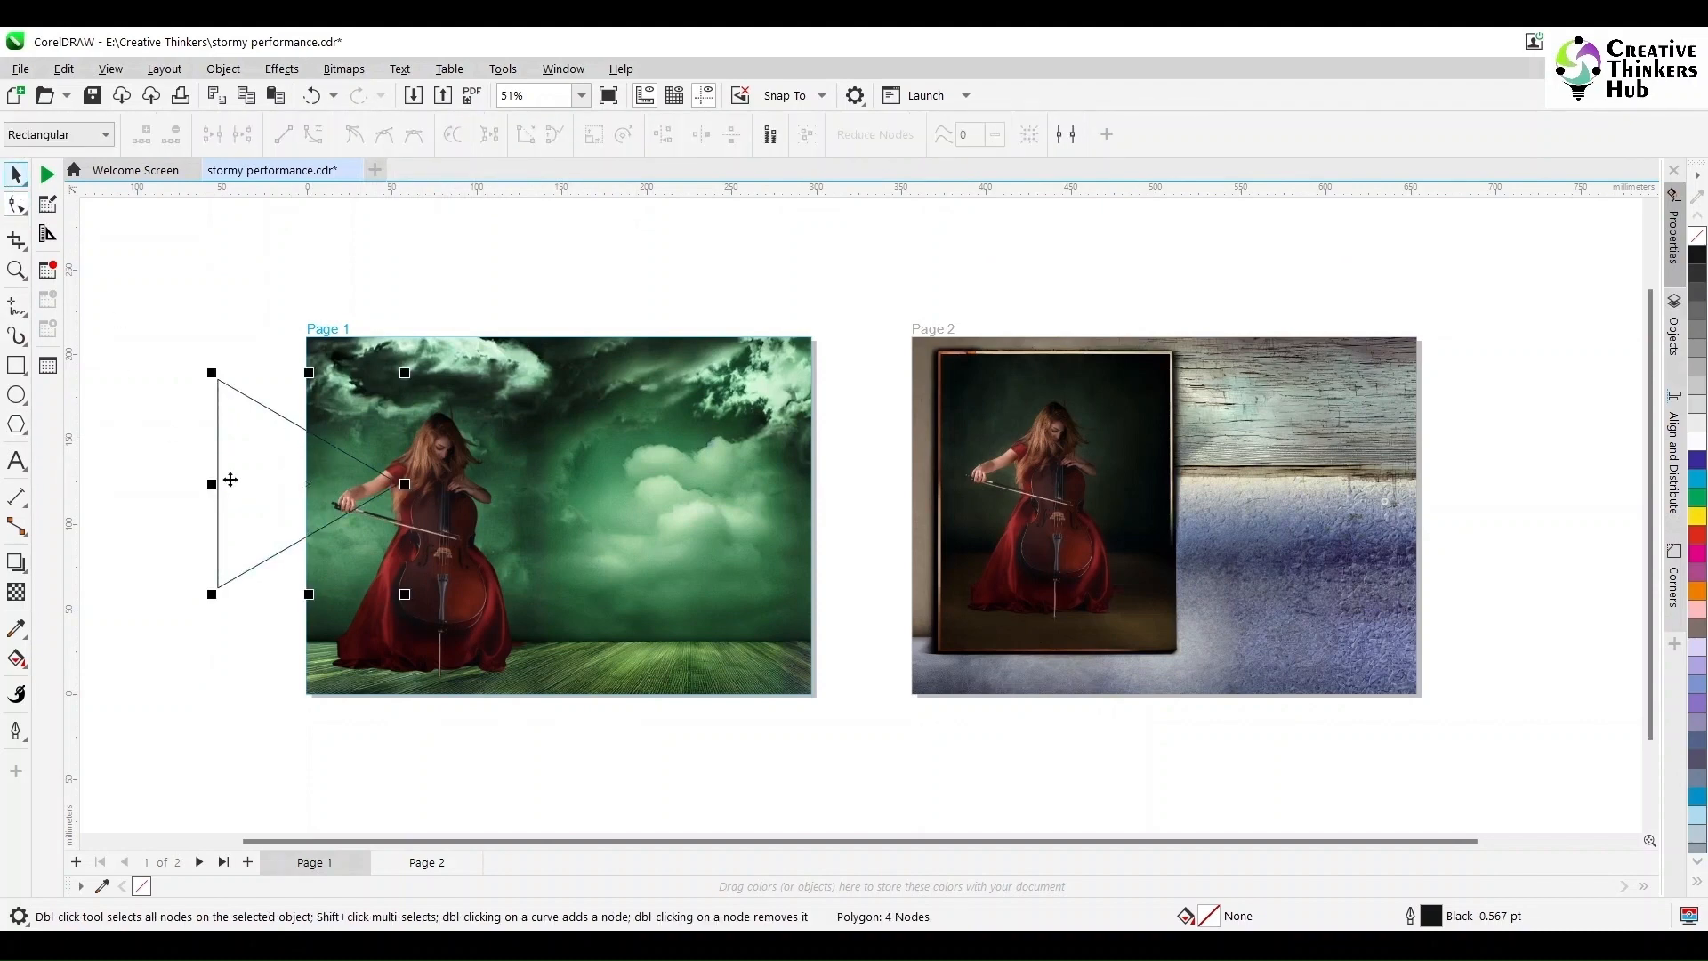
Step: Fillet the triangle's corners at 7 mm in the Corners docker and move it over the cellist
left_click(563, 68)
mouse_move(621, 372)
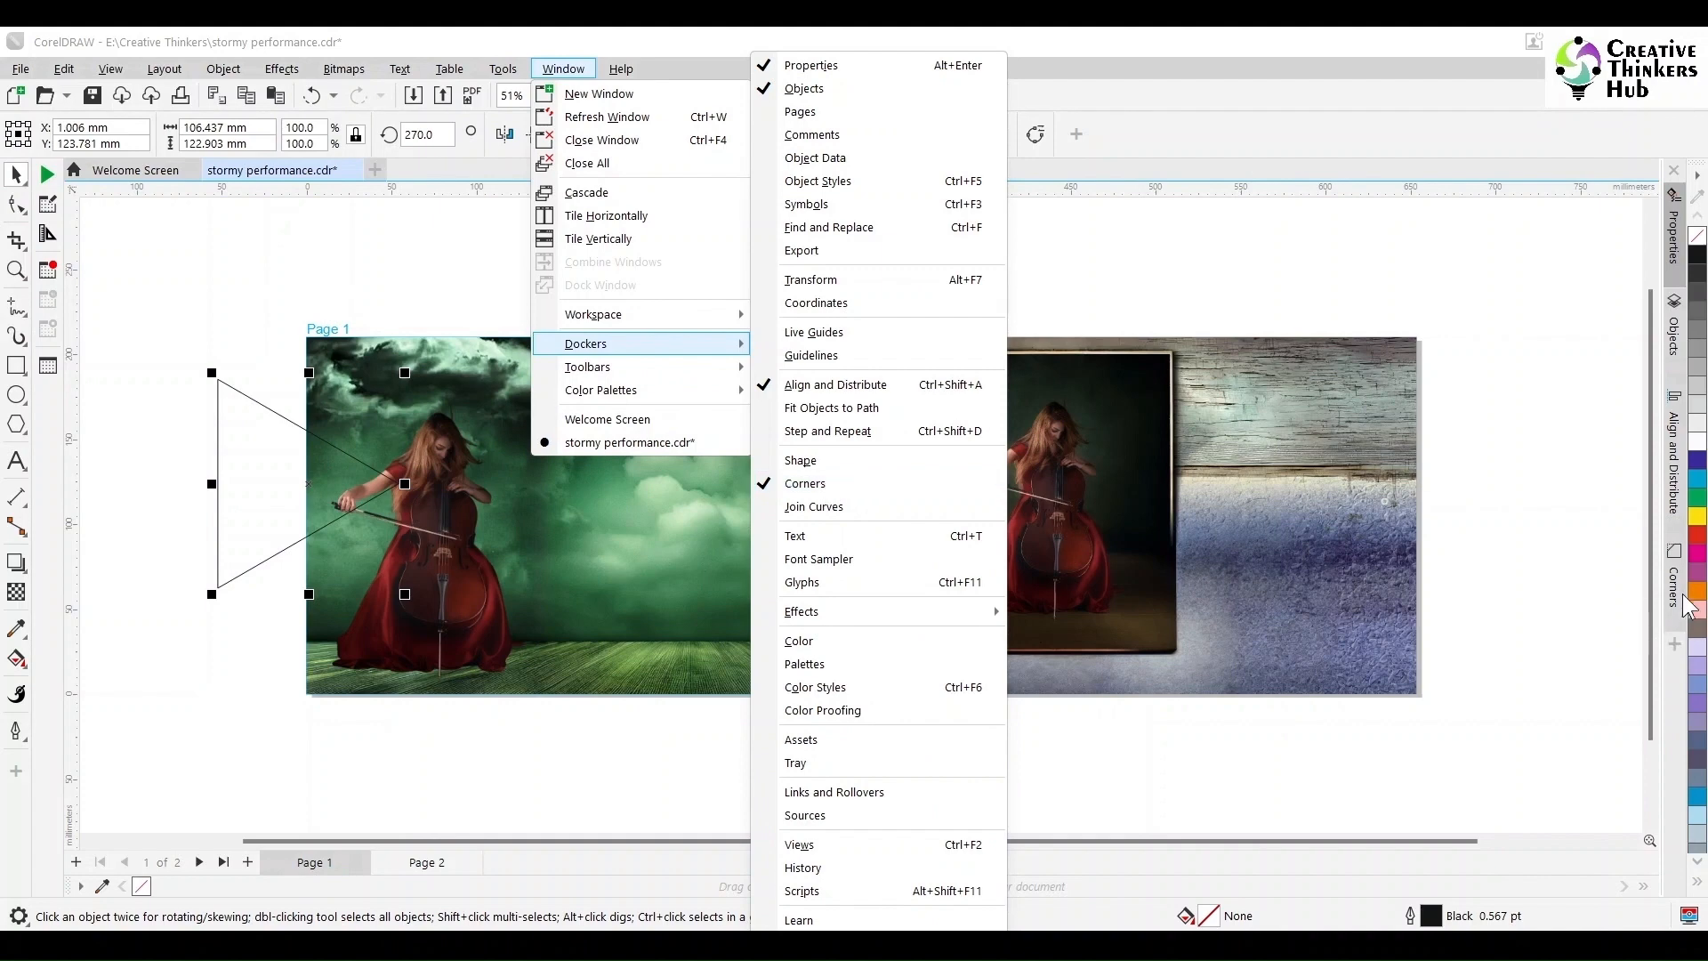
left_click(827, 486)
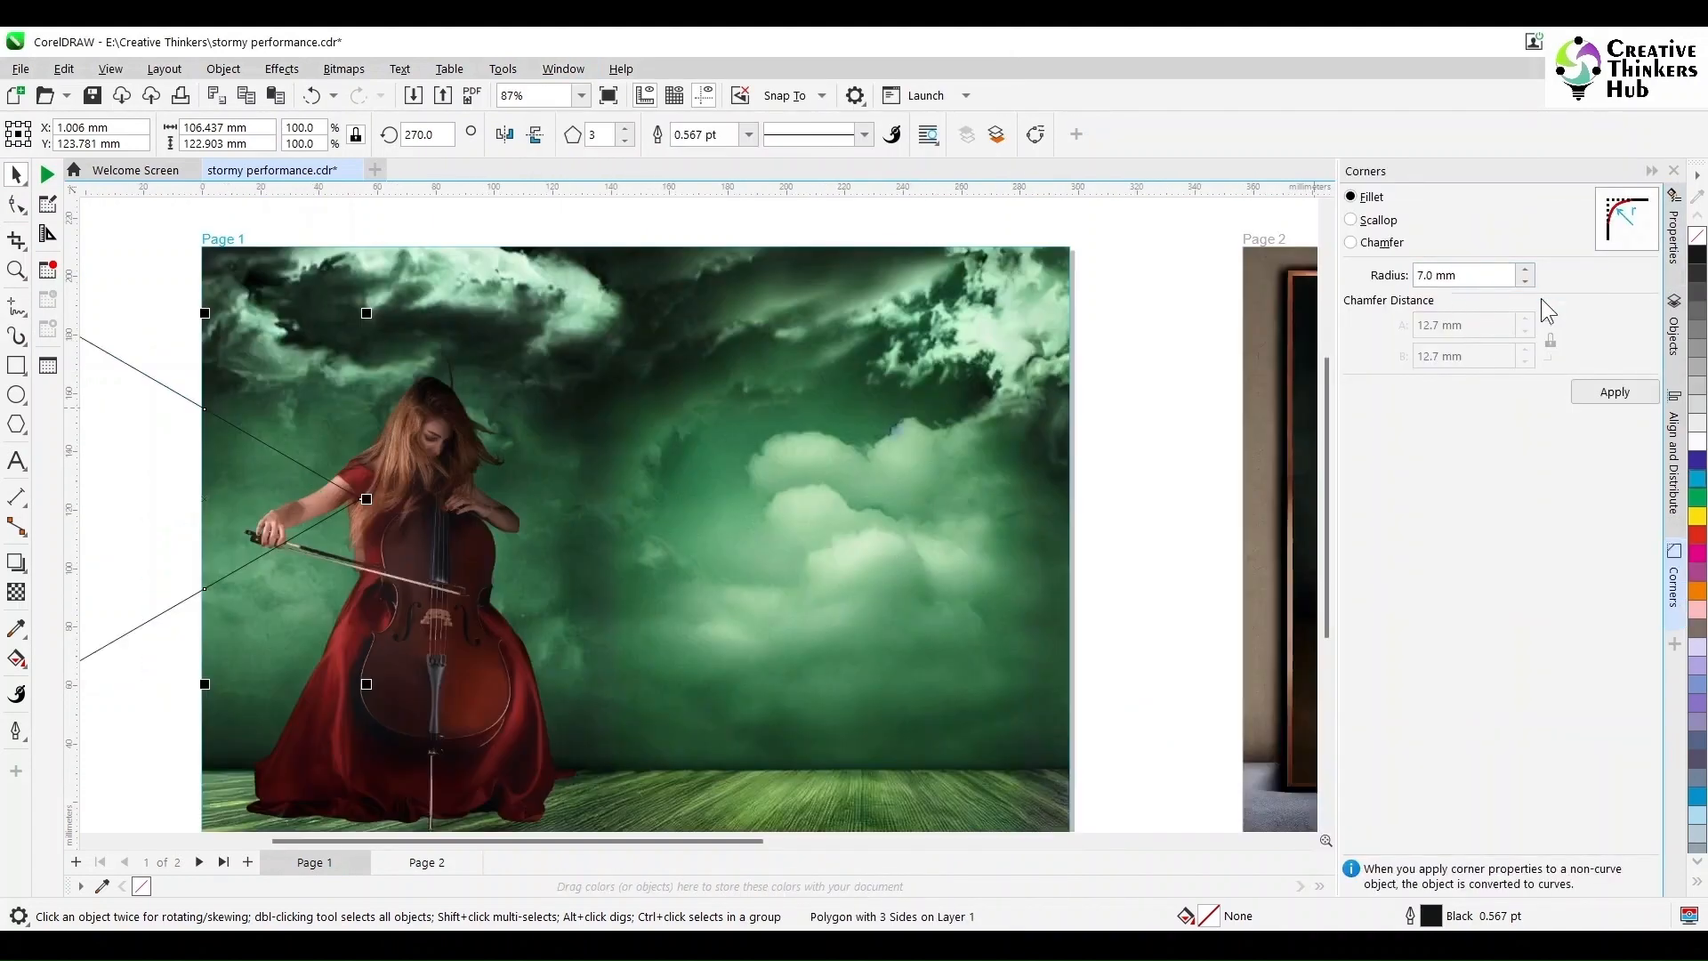
left_click(1630, 396)
left_click_drag(198, 488, 461, 483)
left_click(414, 694)
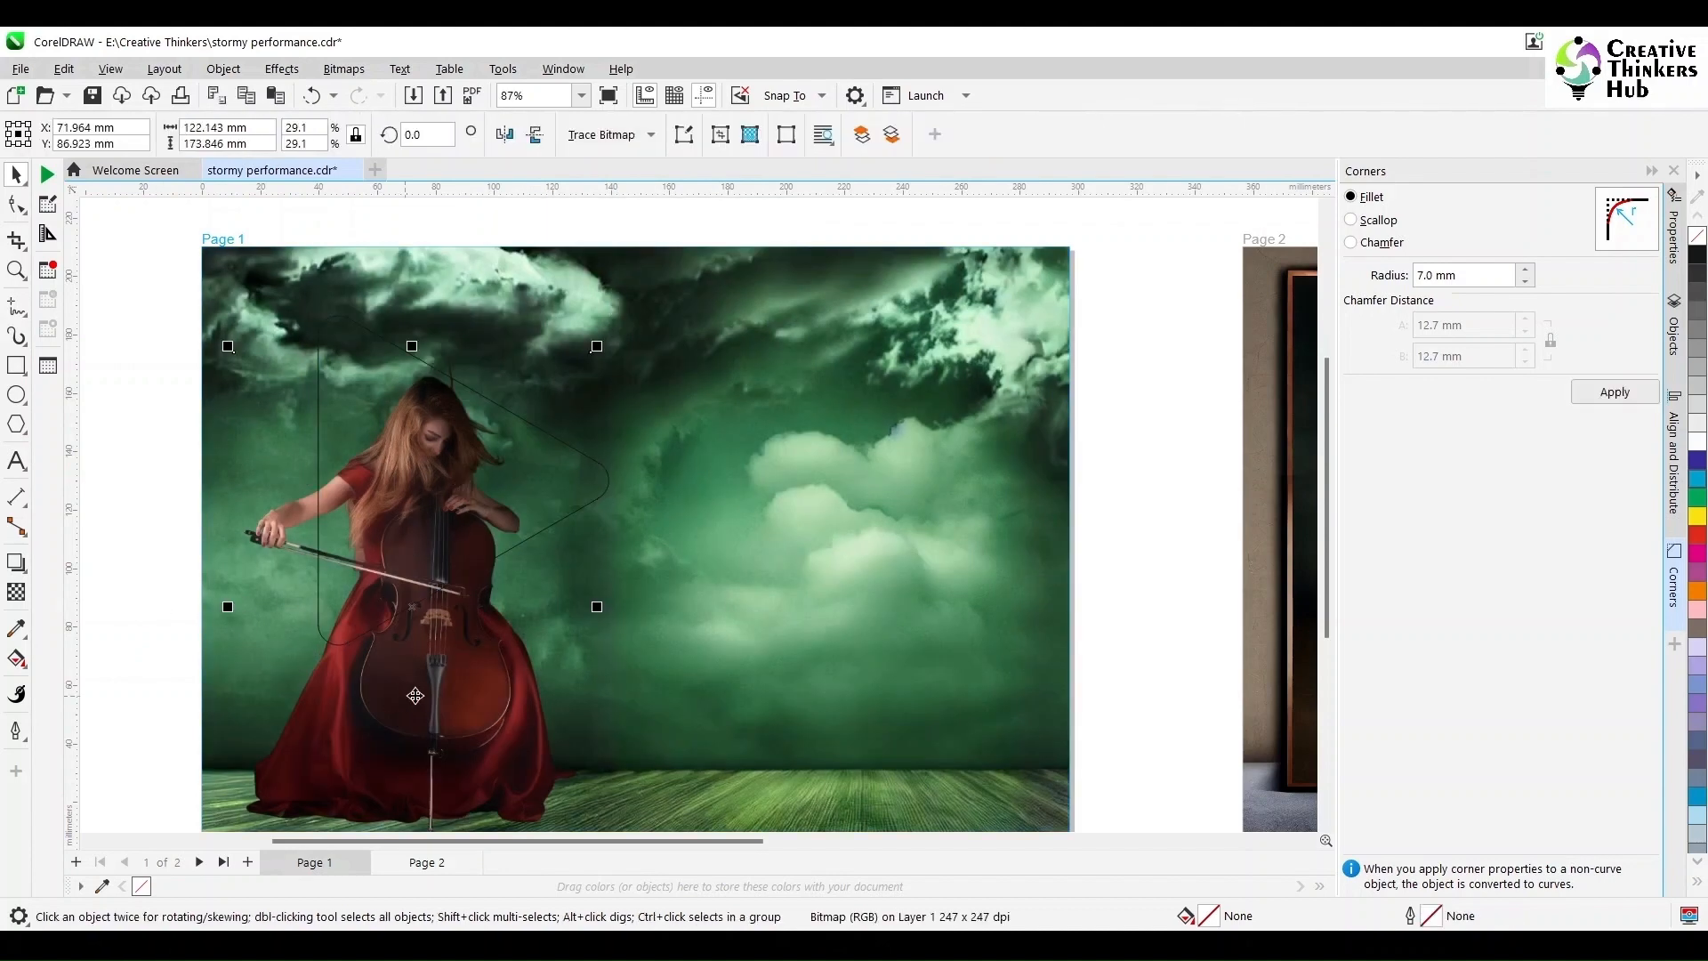
left_click(1650, 171)
left_click(246, 539)
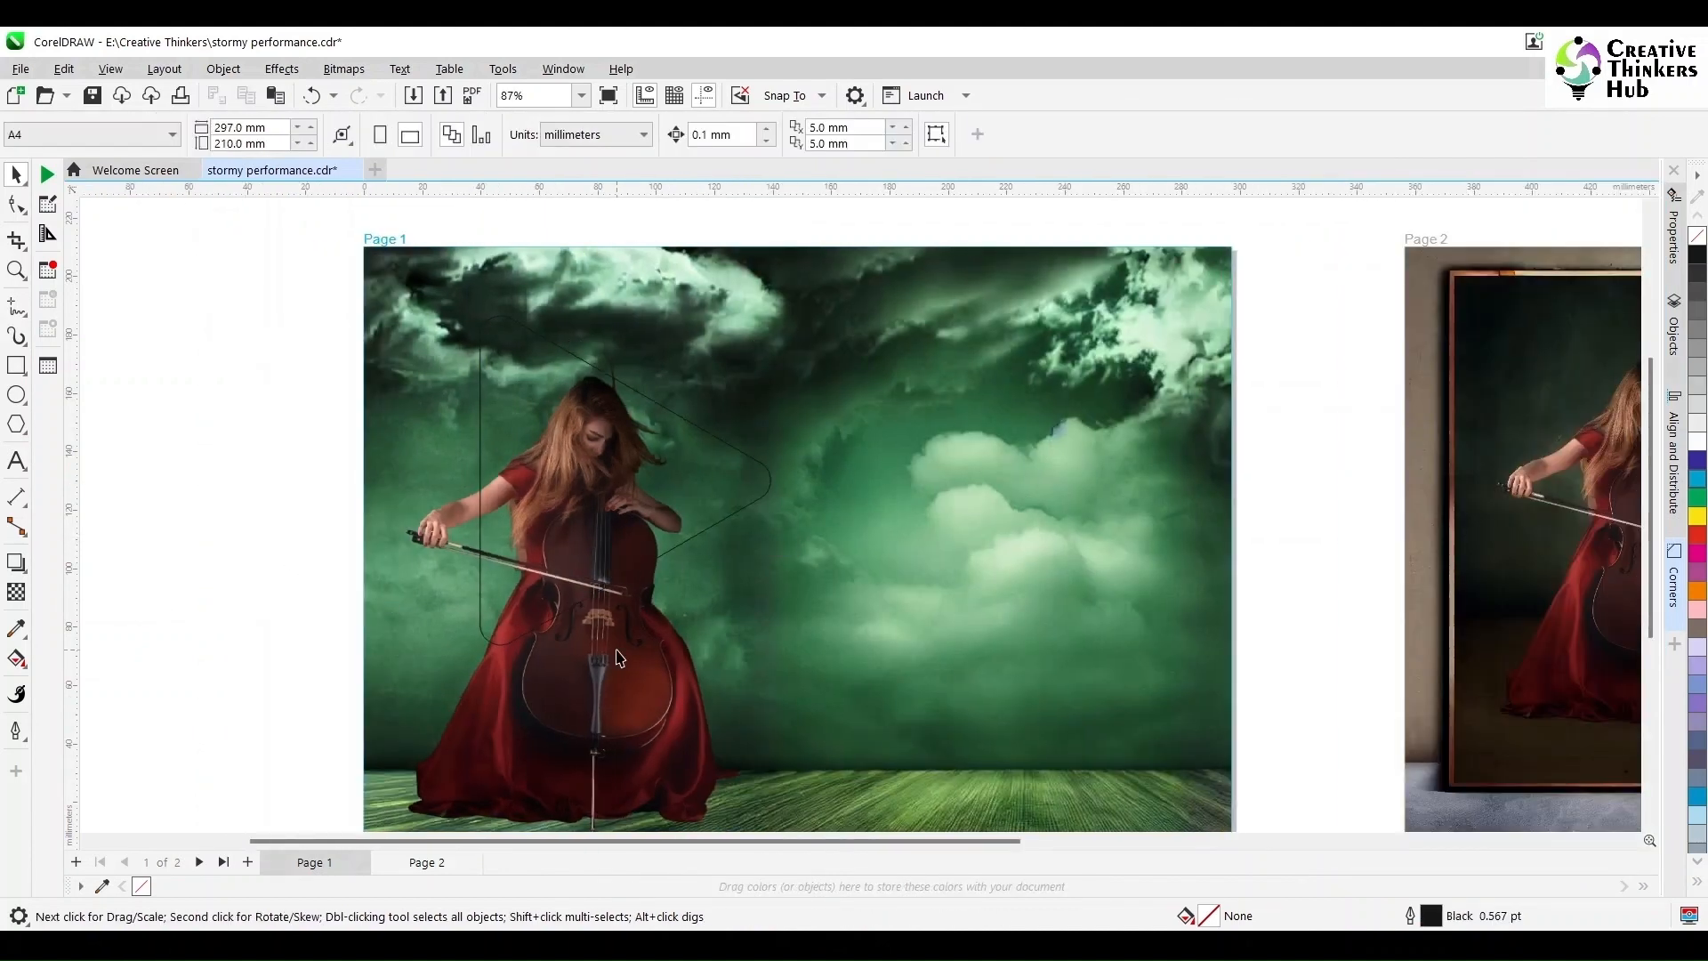
Step: Pull the cellist image's top crop corners down with node editing
left_click(621, 654)
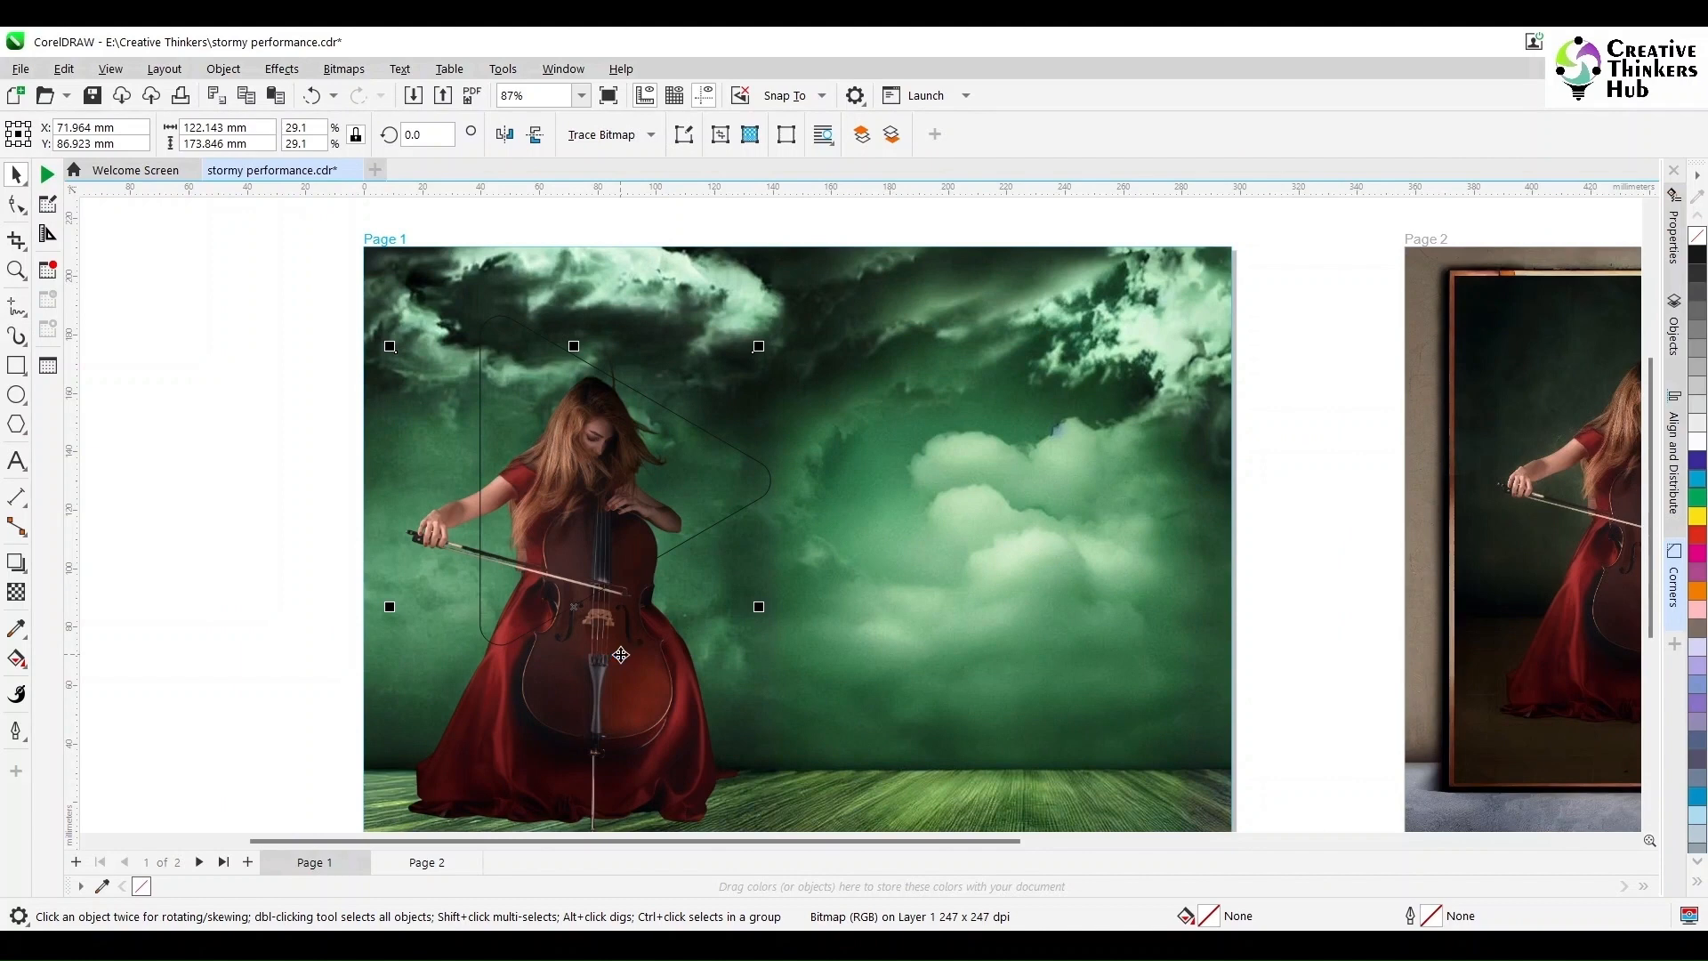
left_click(25, 212)
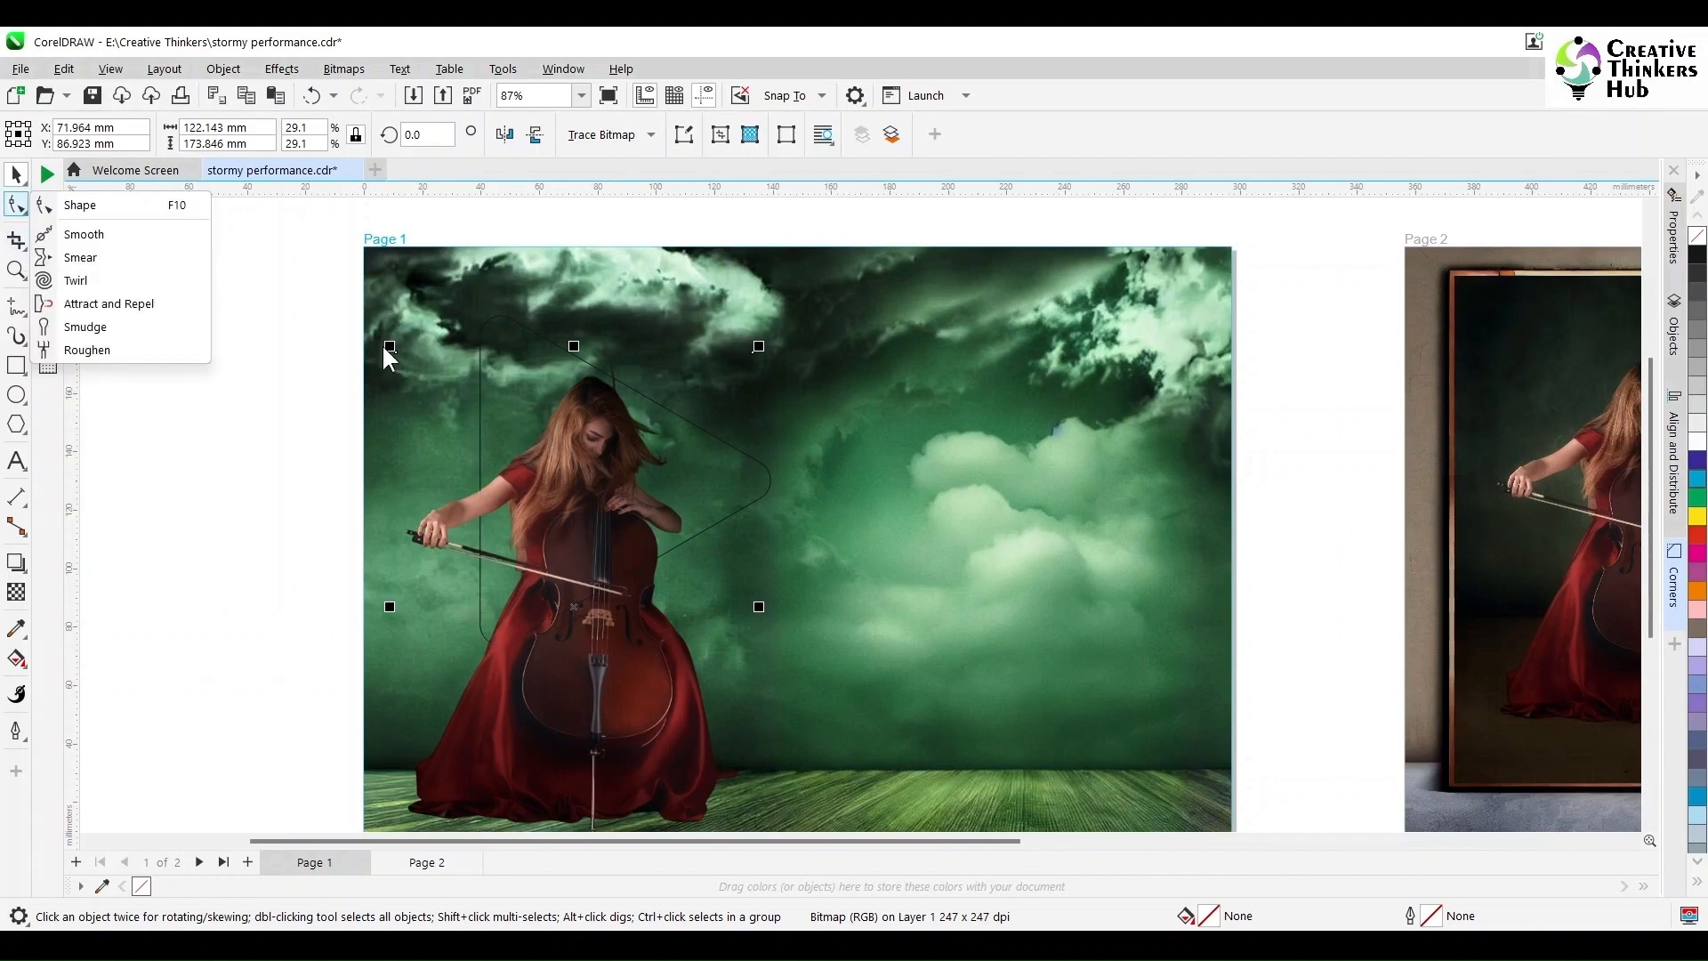
left_click(81, 205)
left_click_drag(397, 351, 396, 578)
left_click_drag(753, 356, 723, 460)
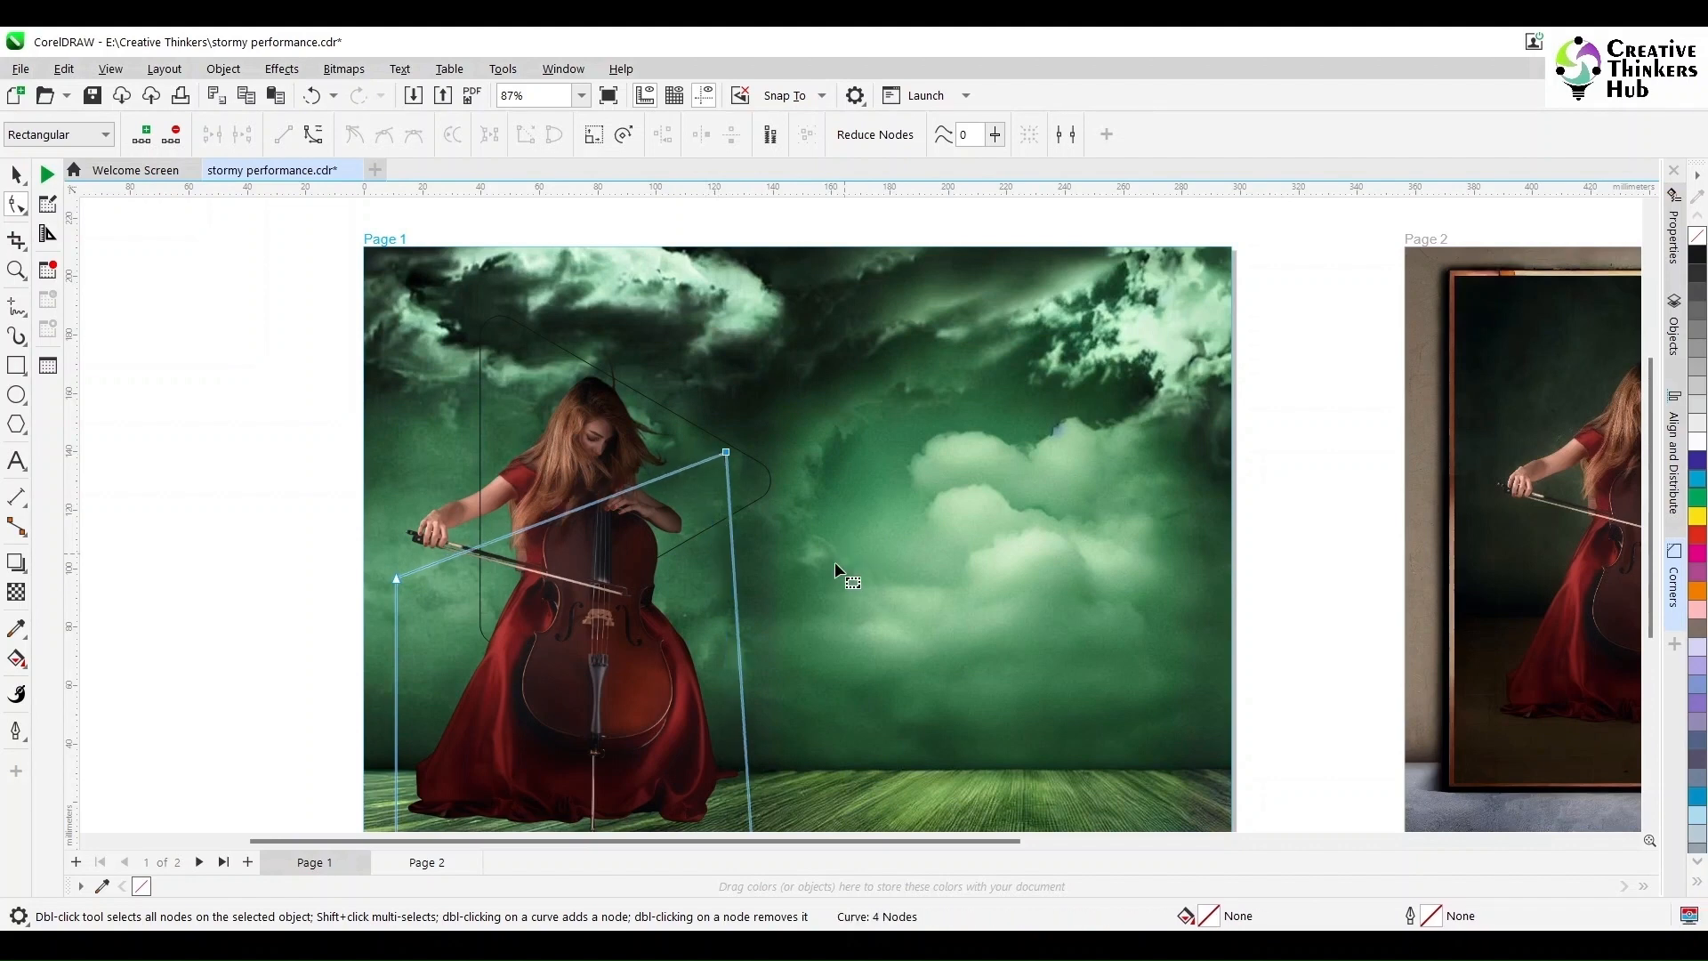
left_click(15, 175)
Step: Select the rounded triangle outline instead of the background photo
left_click(167, 358)
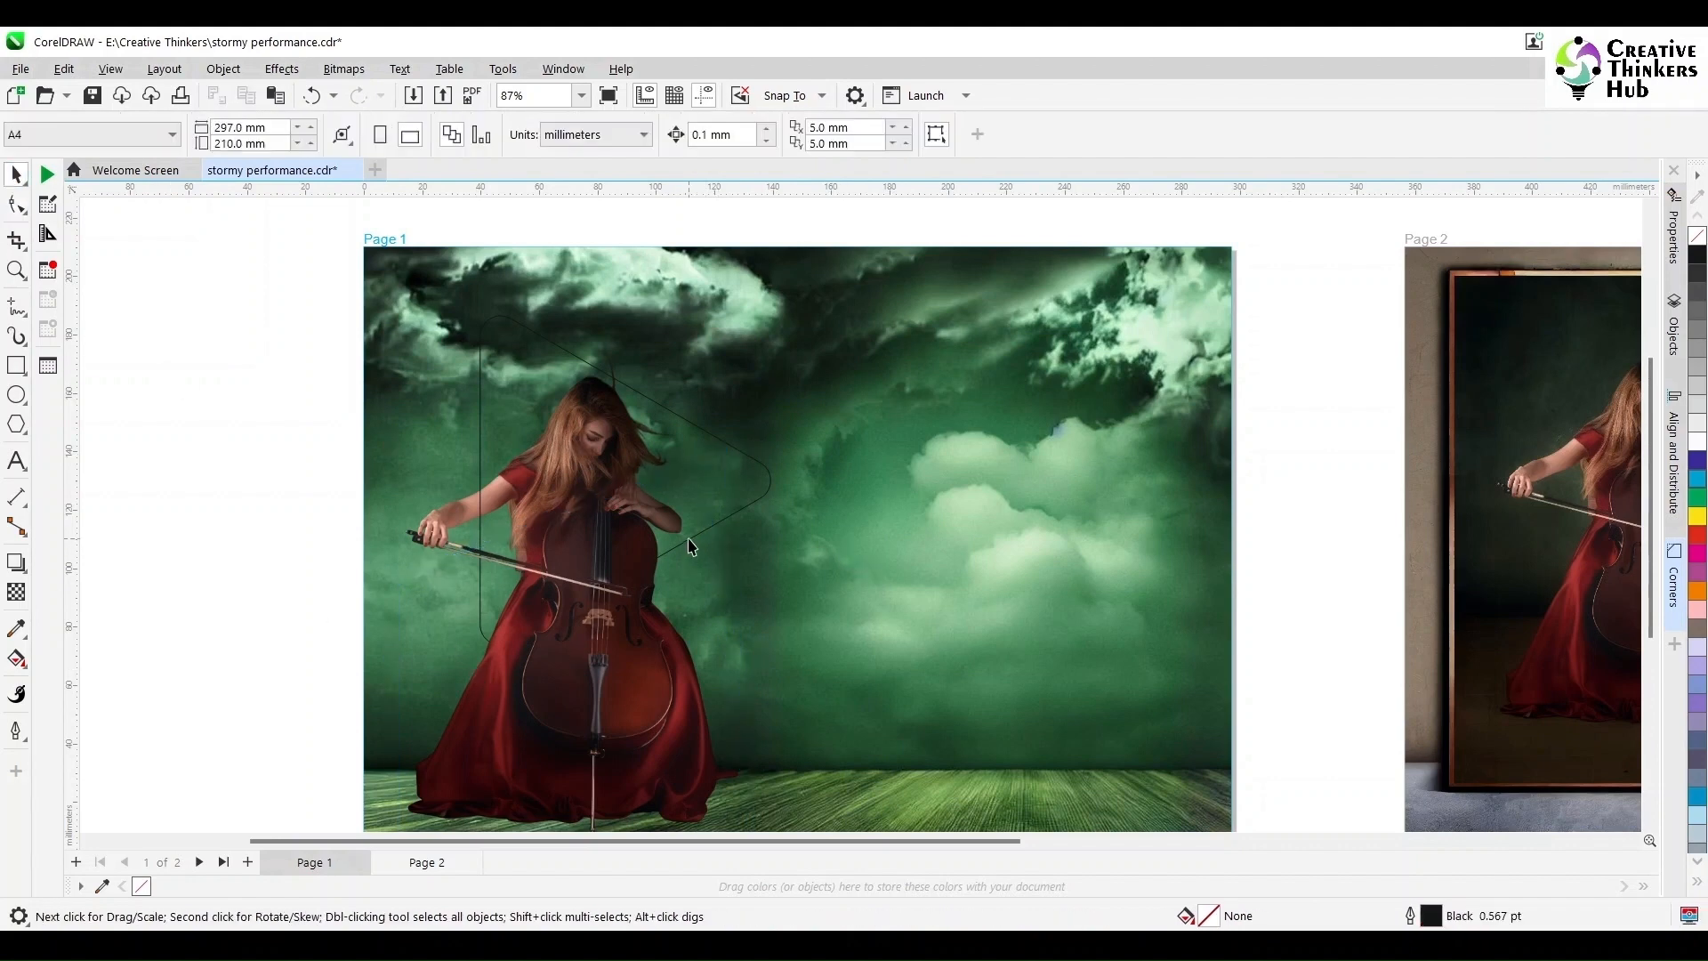
left_click(627, 658)
left_click(481, 503)
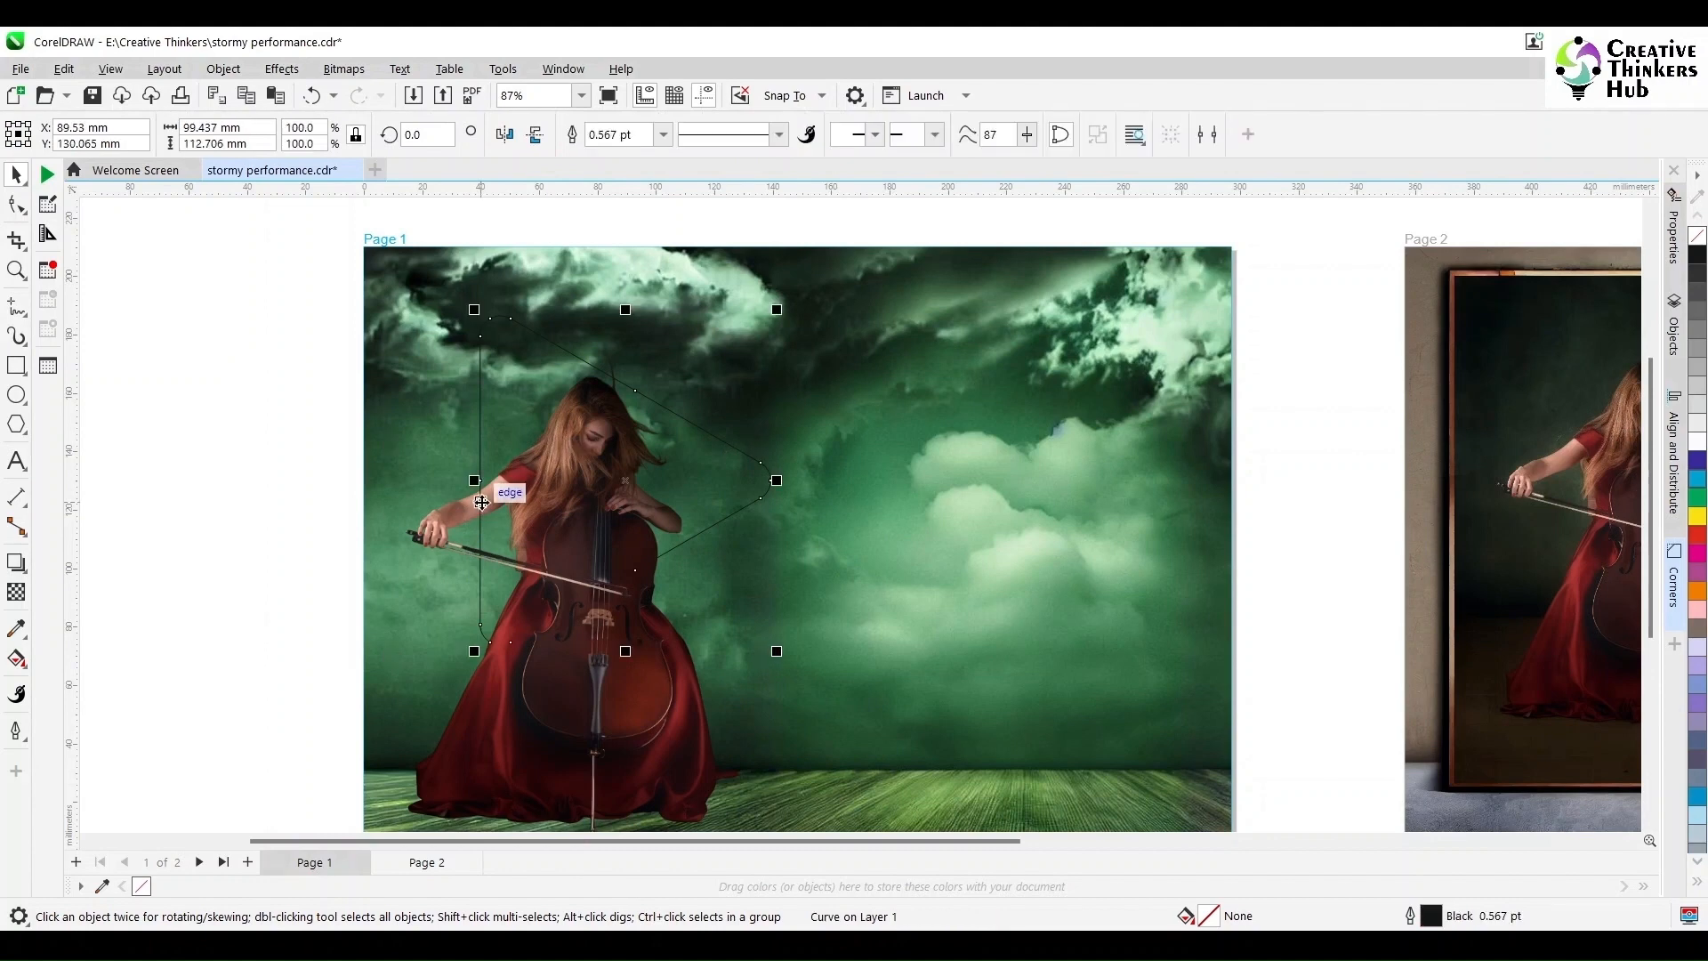
Step: Give the triangle a white 2.0 pt outline with round corners and round line caps
right_click(1698, 536)
right_click(1699, 439)
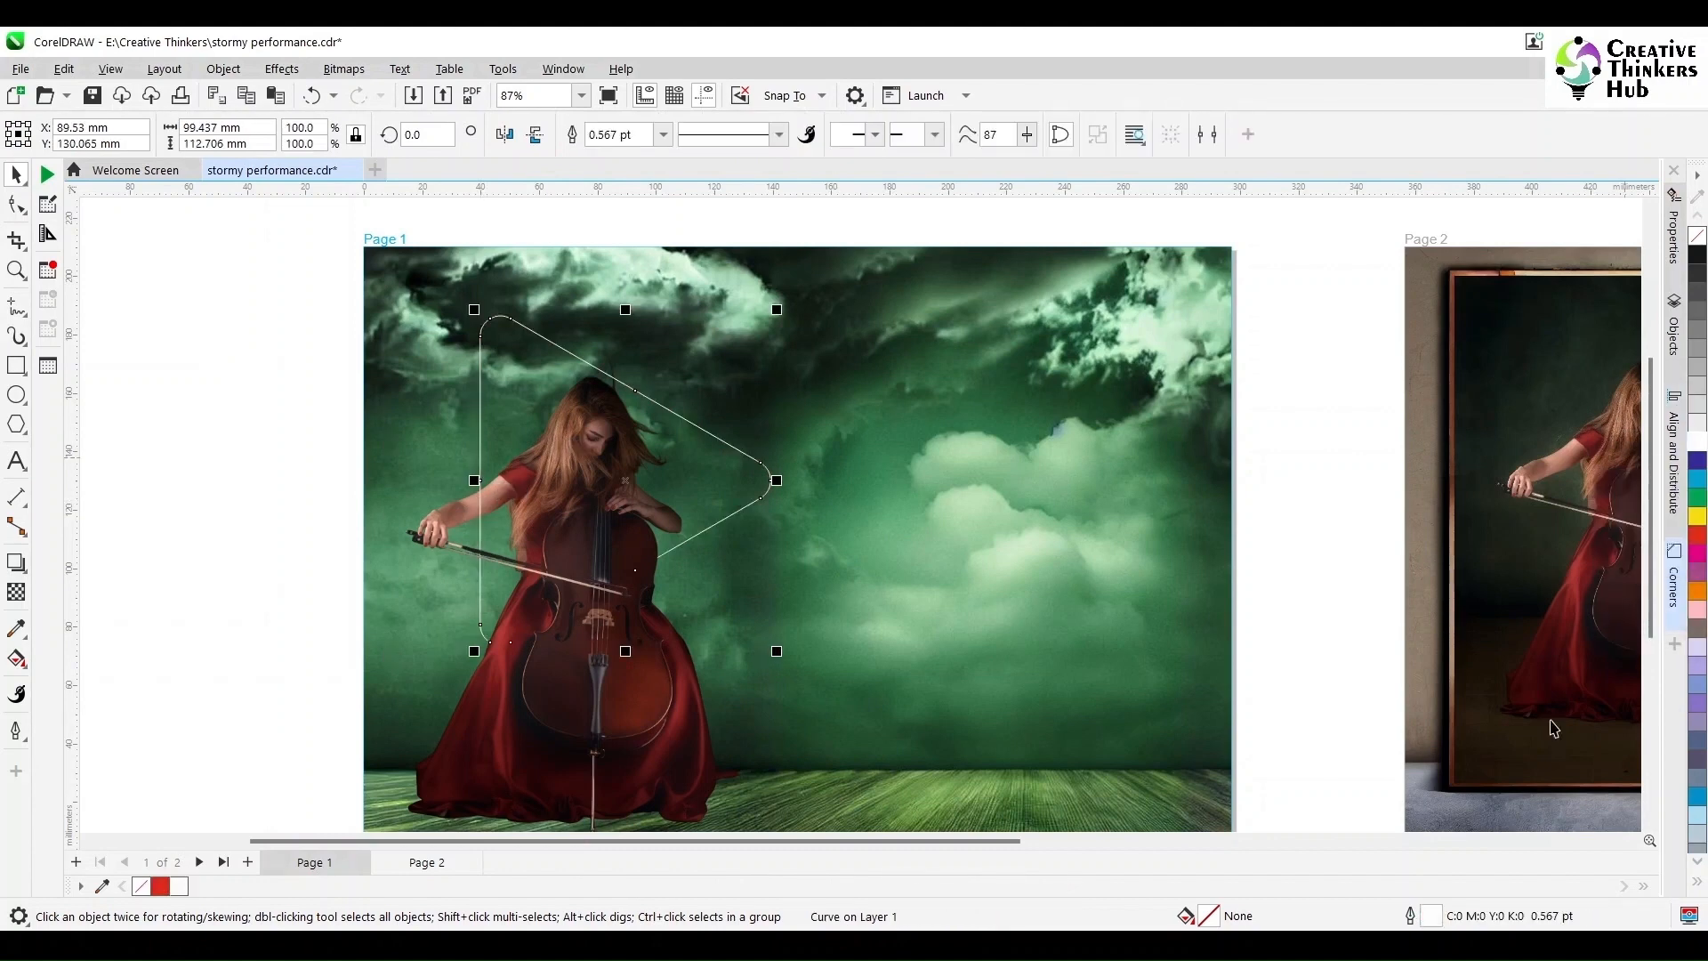
double_click(1427, 918)
left_click(684, 483)
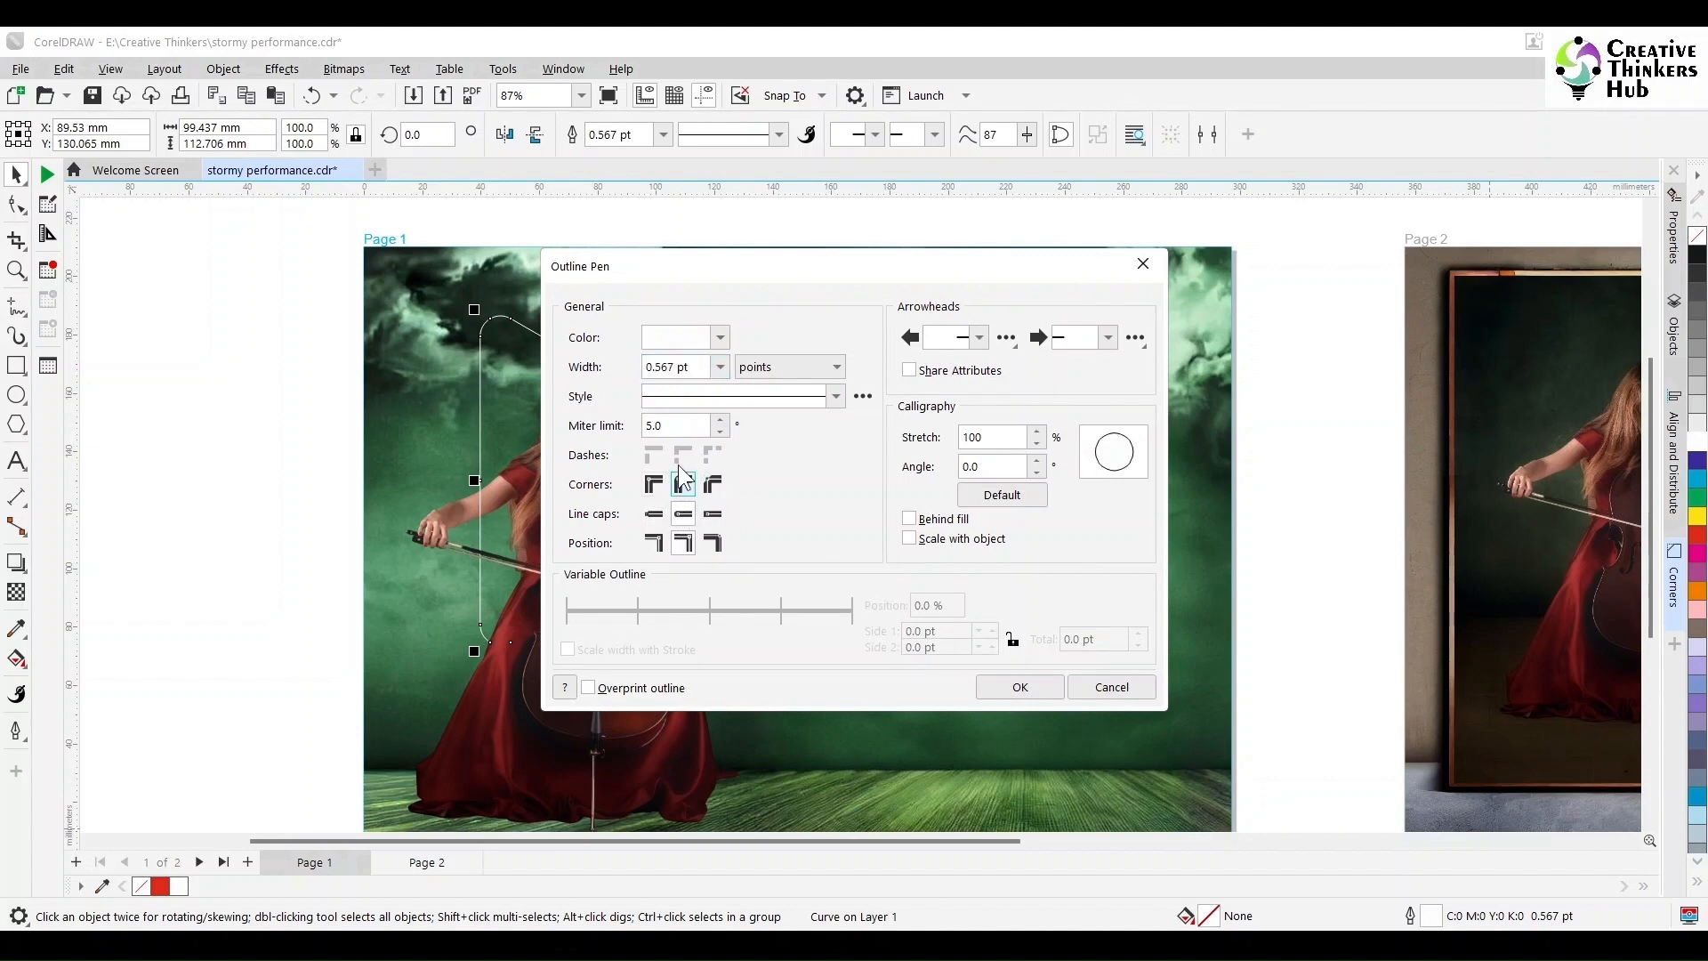
left_click(720, 367)
left_click(681, 473)
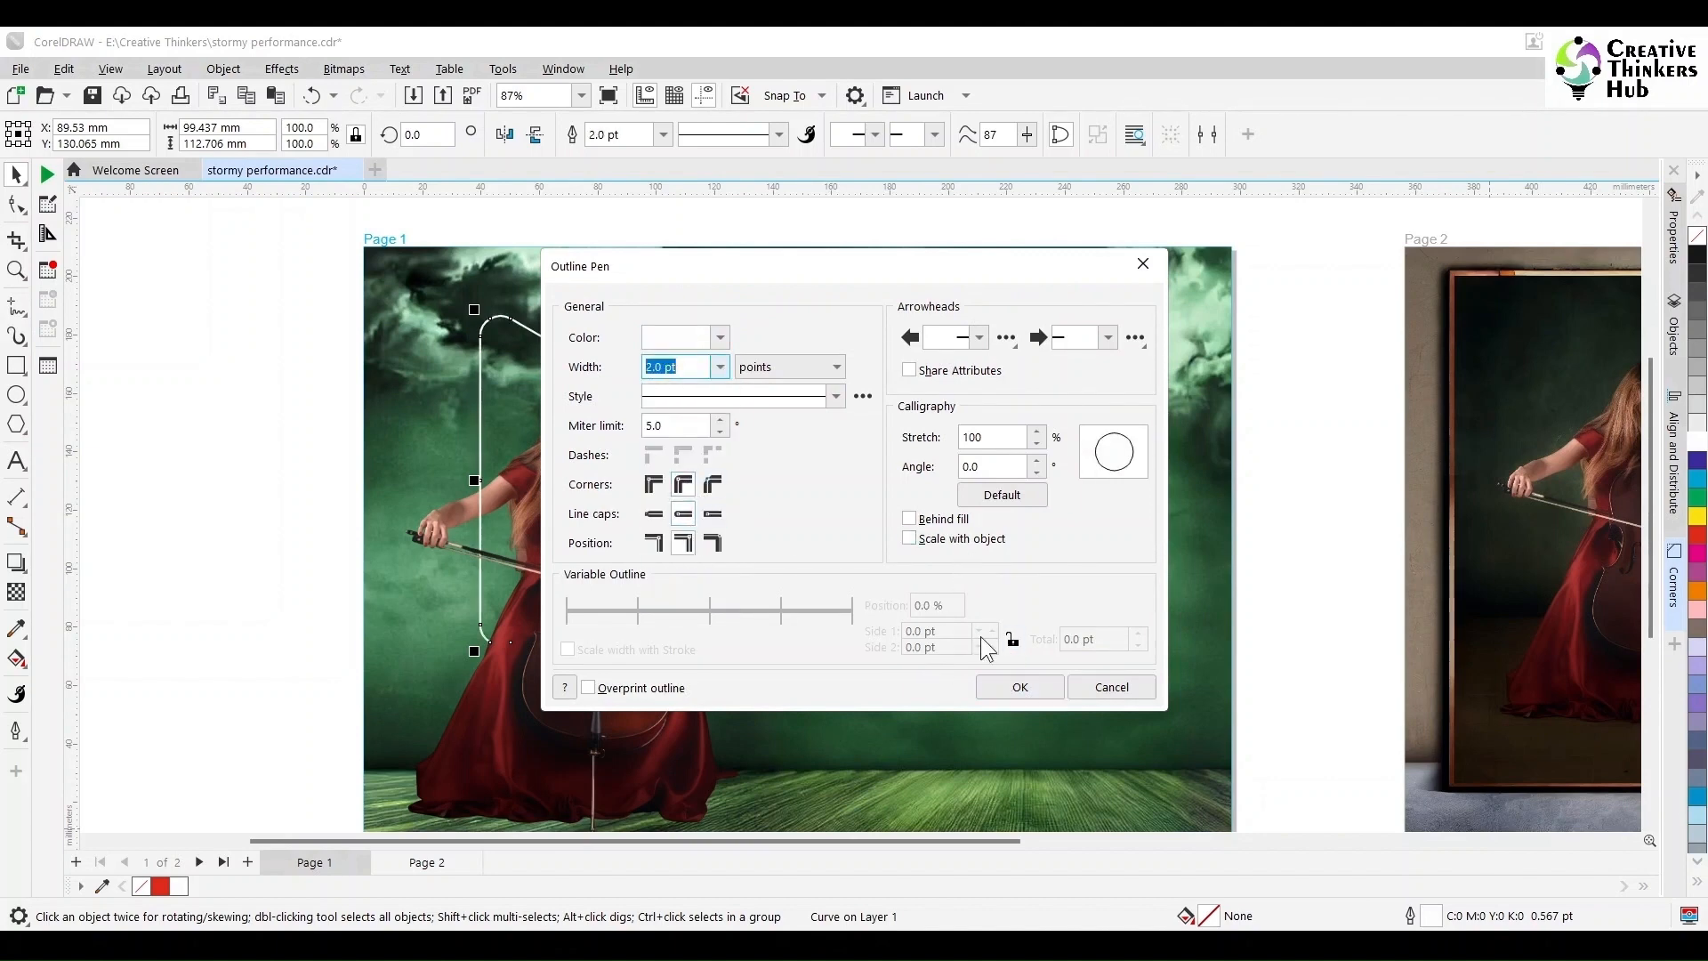
left_click(1019, 686)
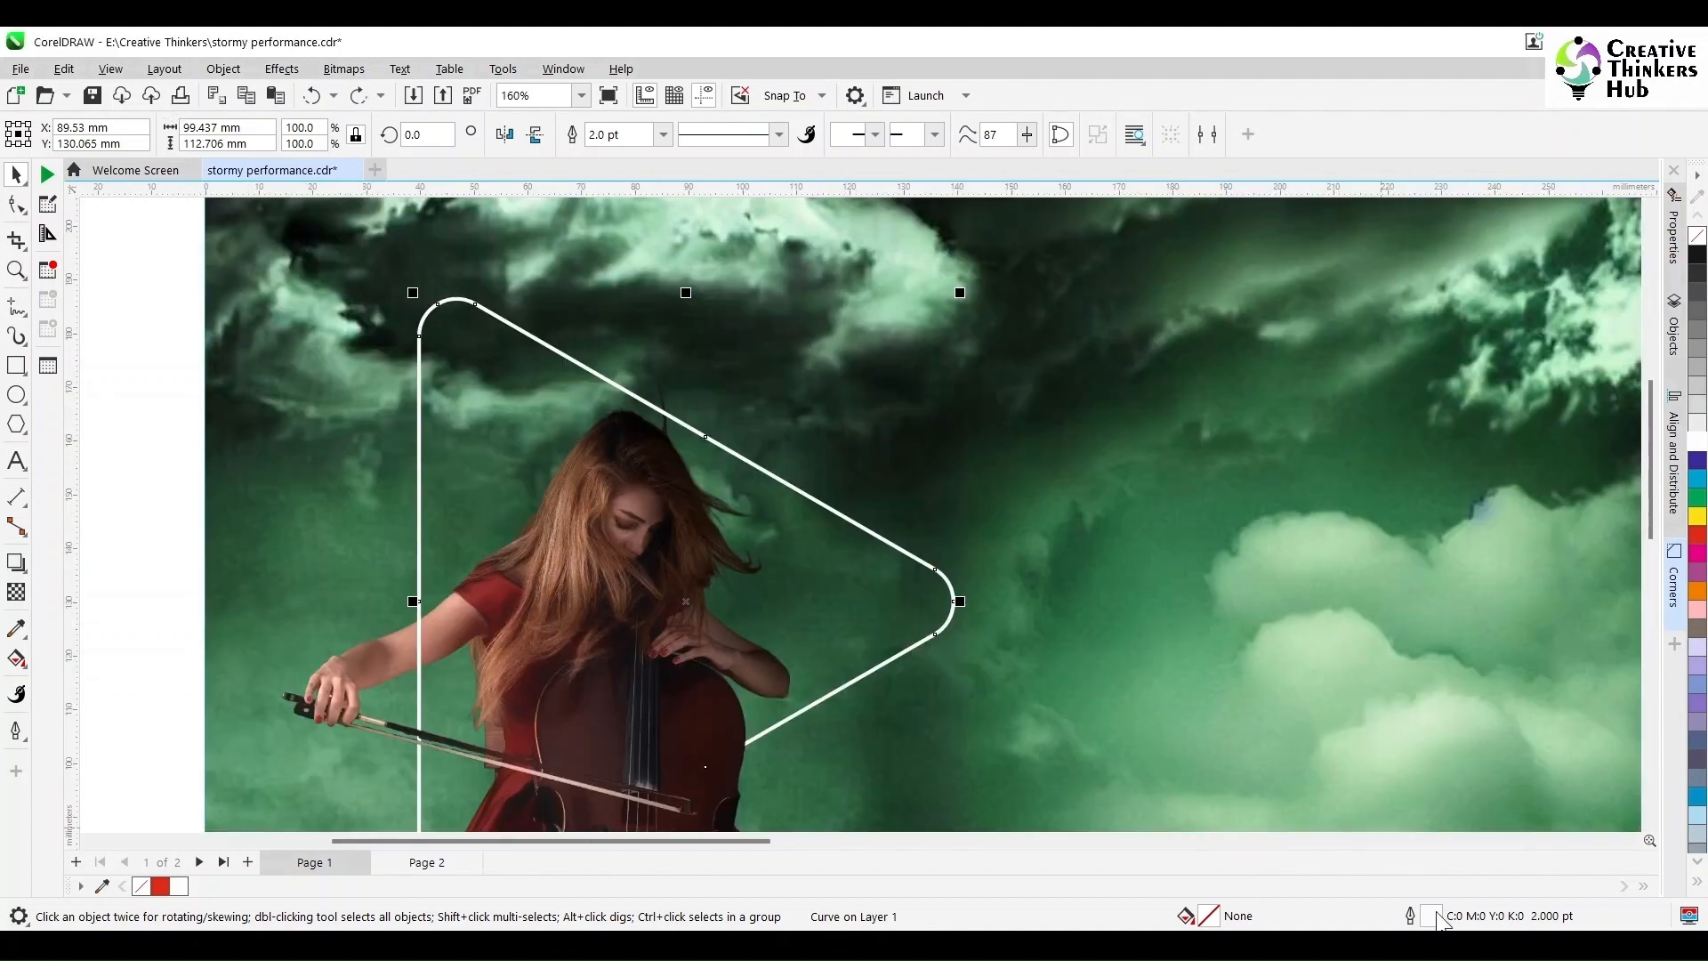
double_click(1434, 917)
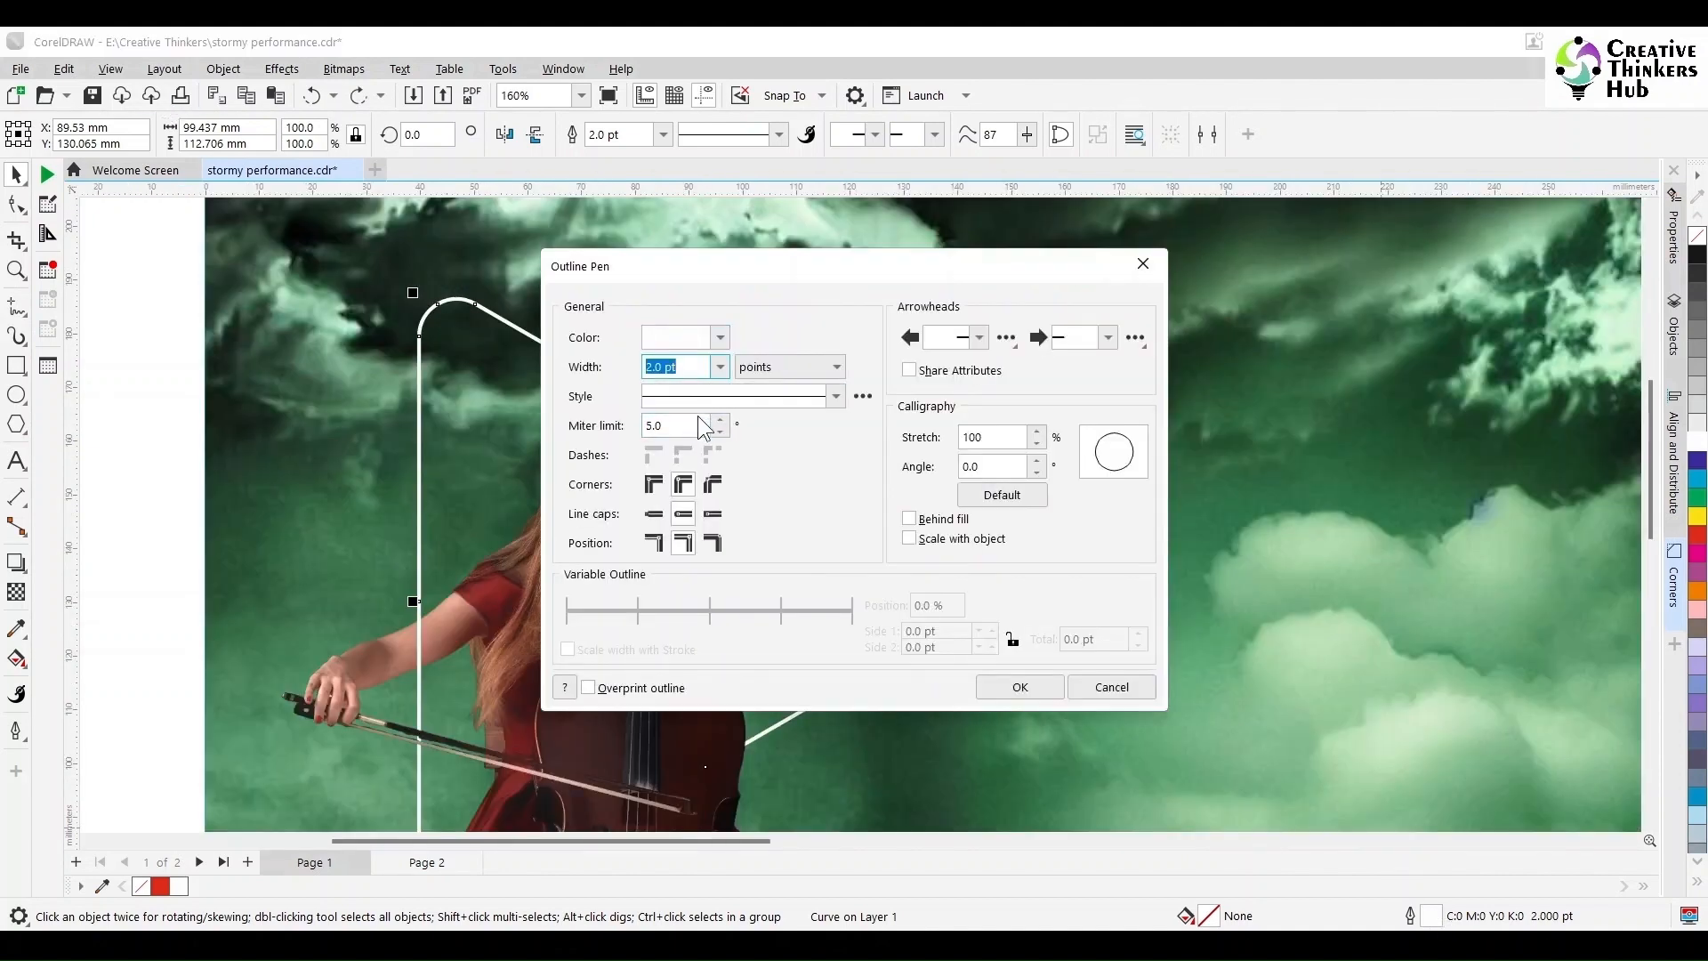
left_click(684, 513)
left_click(1020, 687)
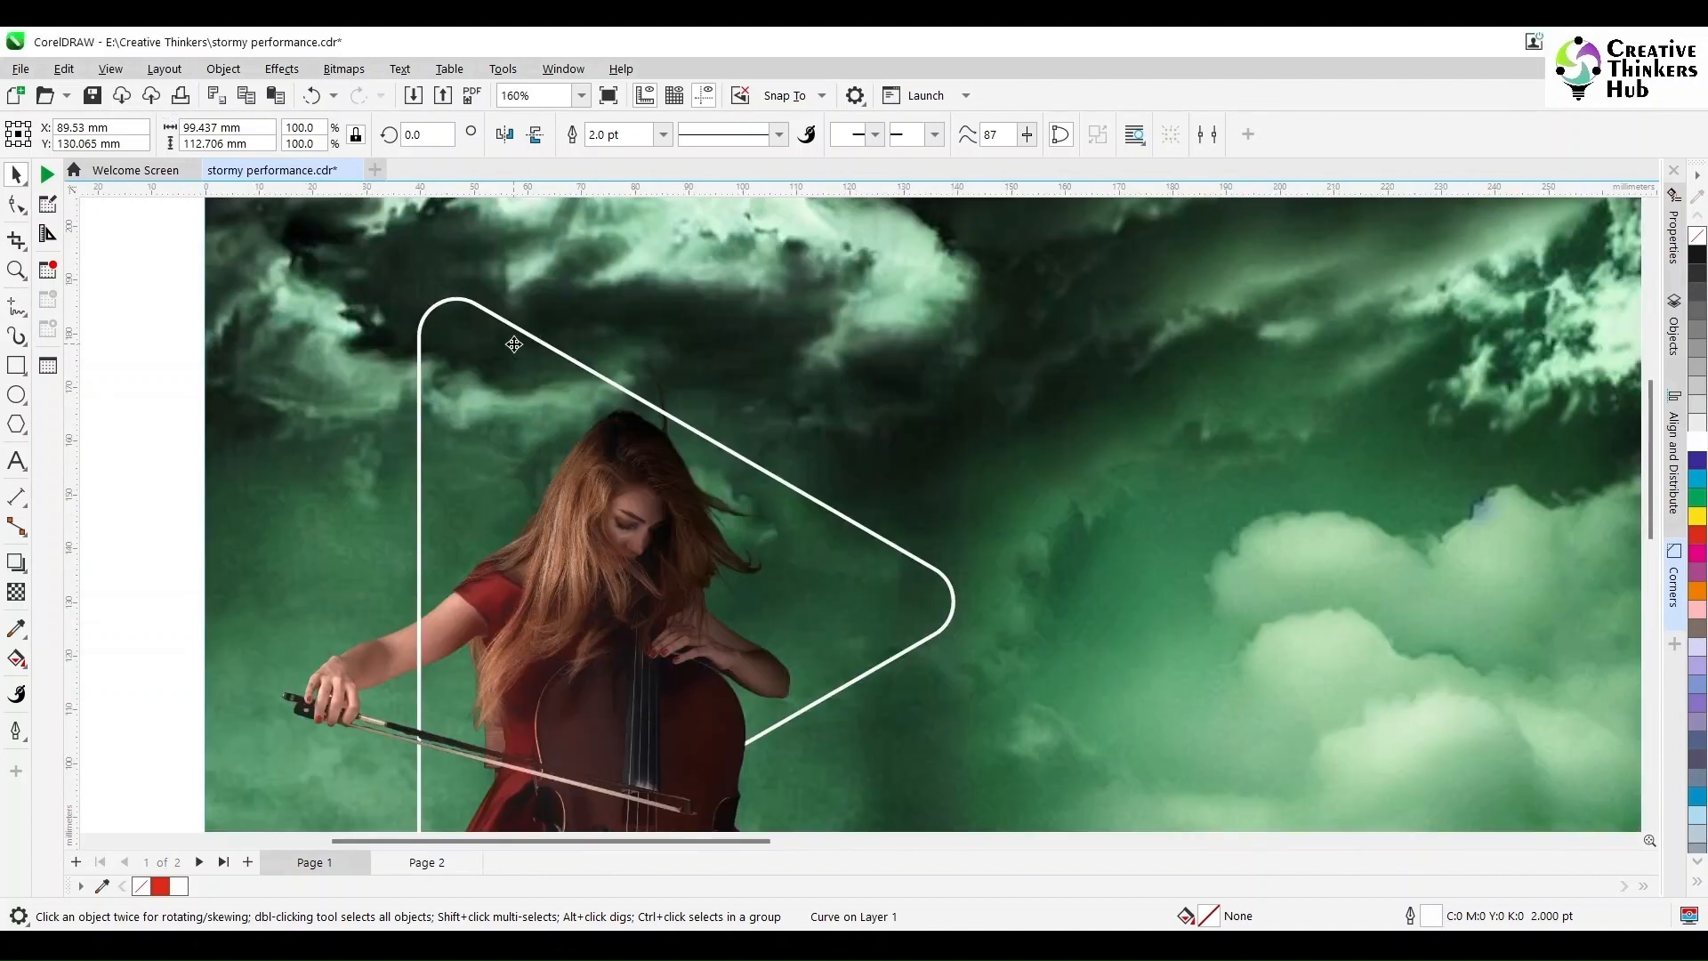
left_click(169, 349)
left_click(449, 303)
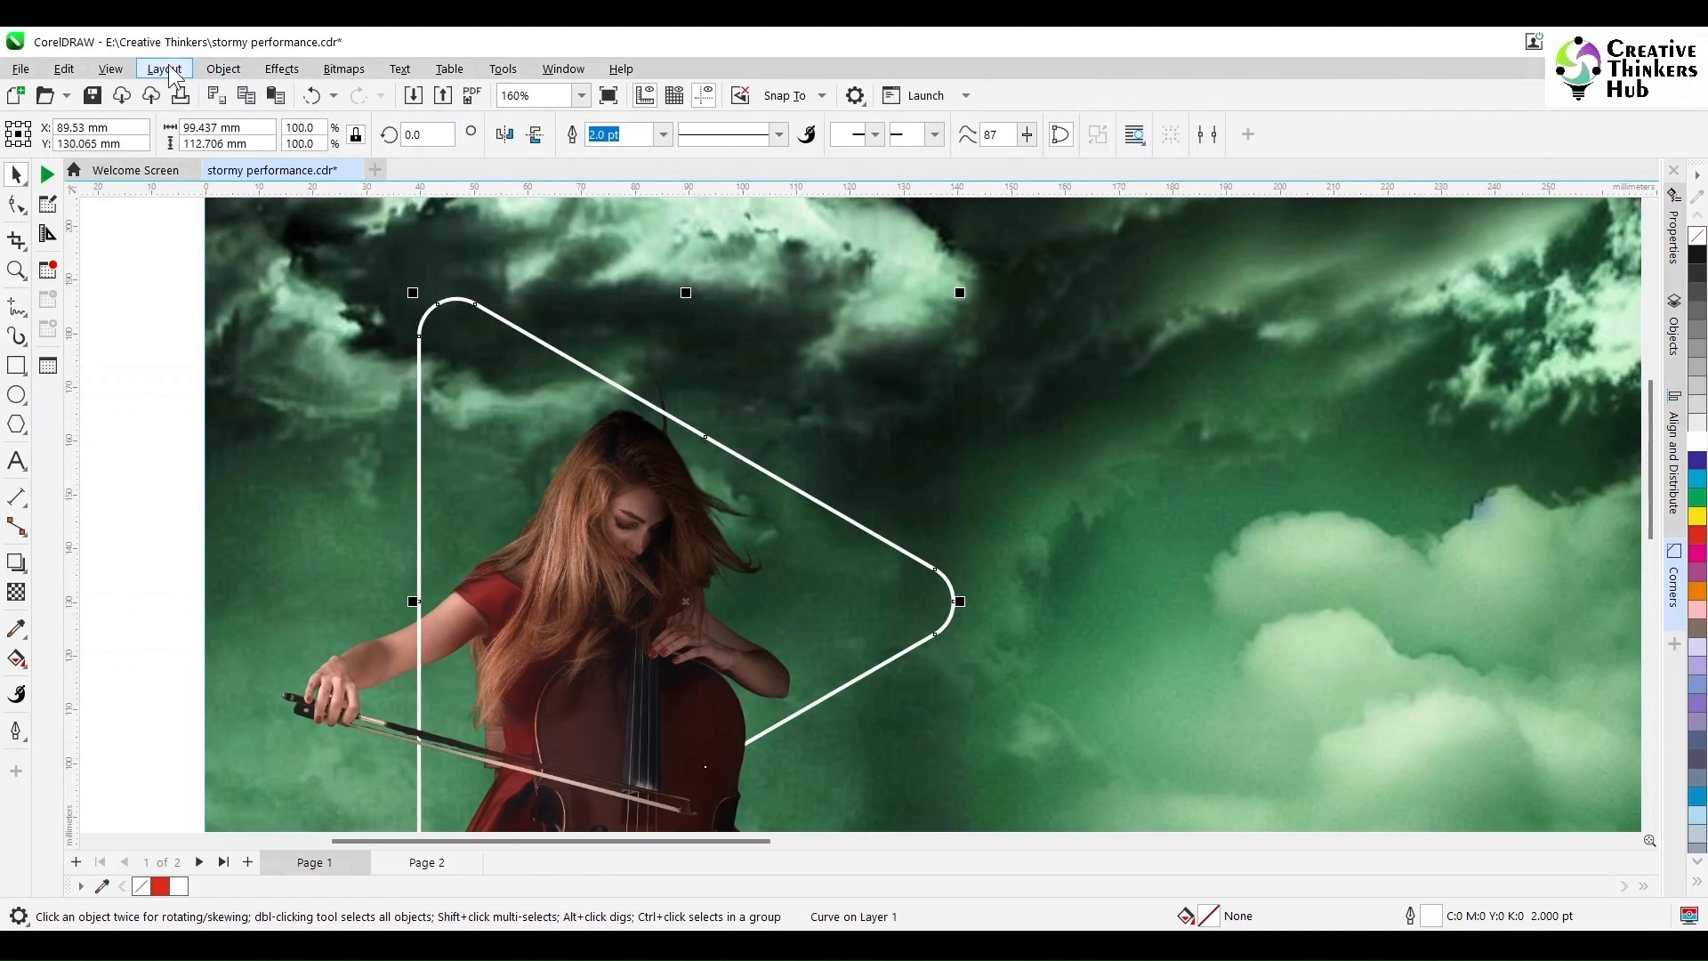
Step: Convert the white outline into a filled object and give it a red outline
left_click(218, 69)
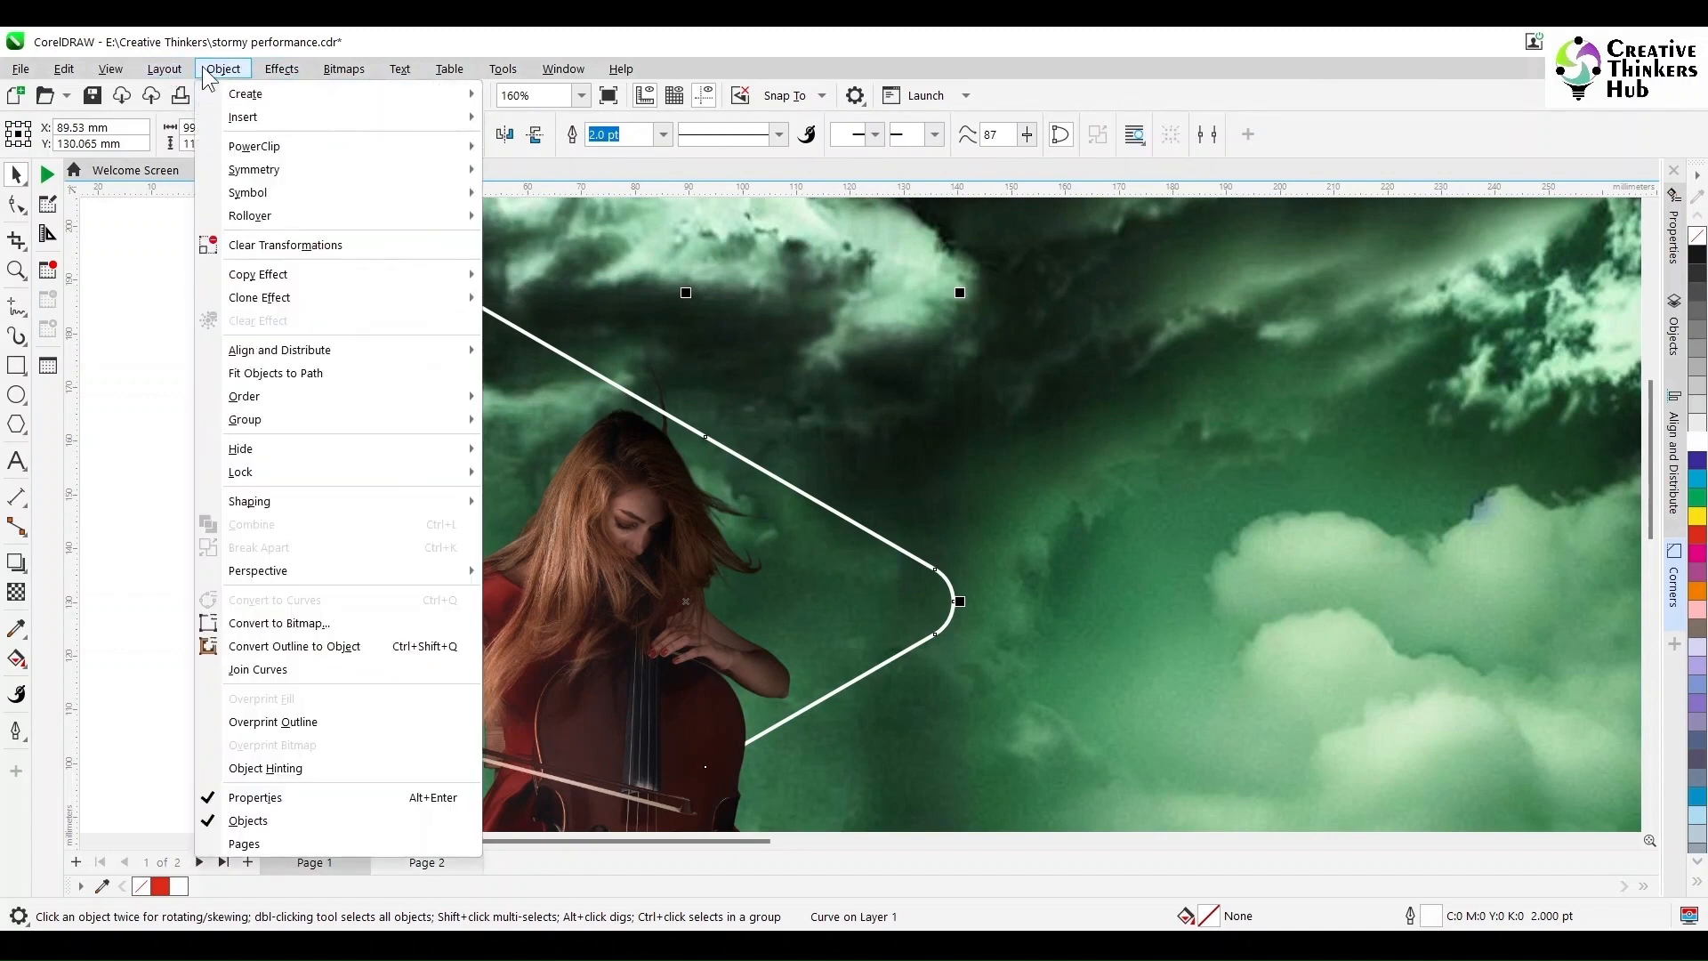
left_click(294, 646)
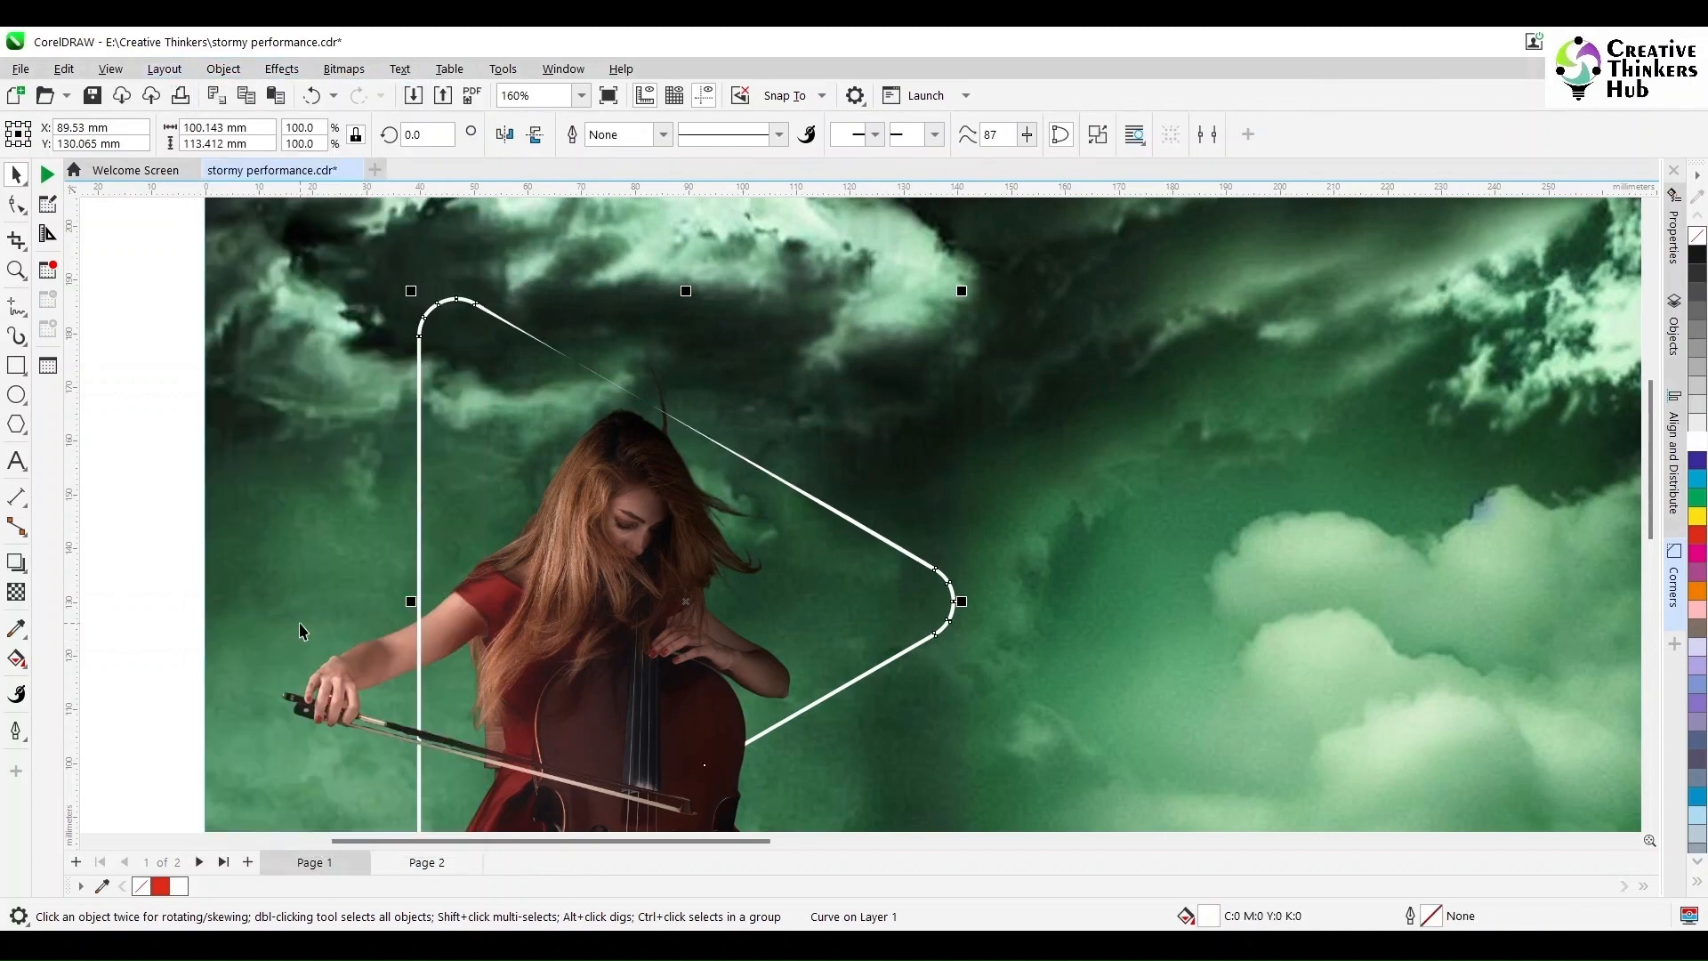
left_click(16, 202)
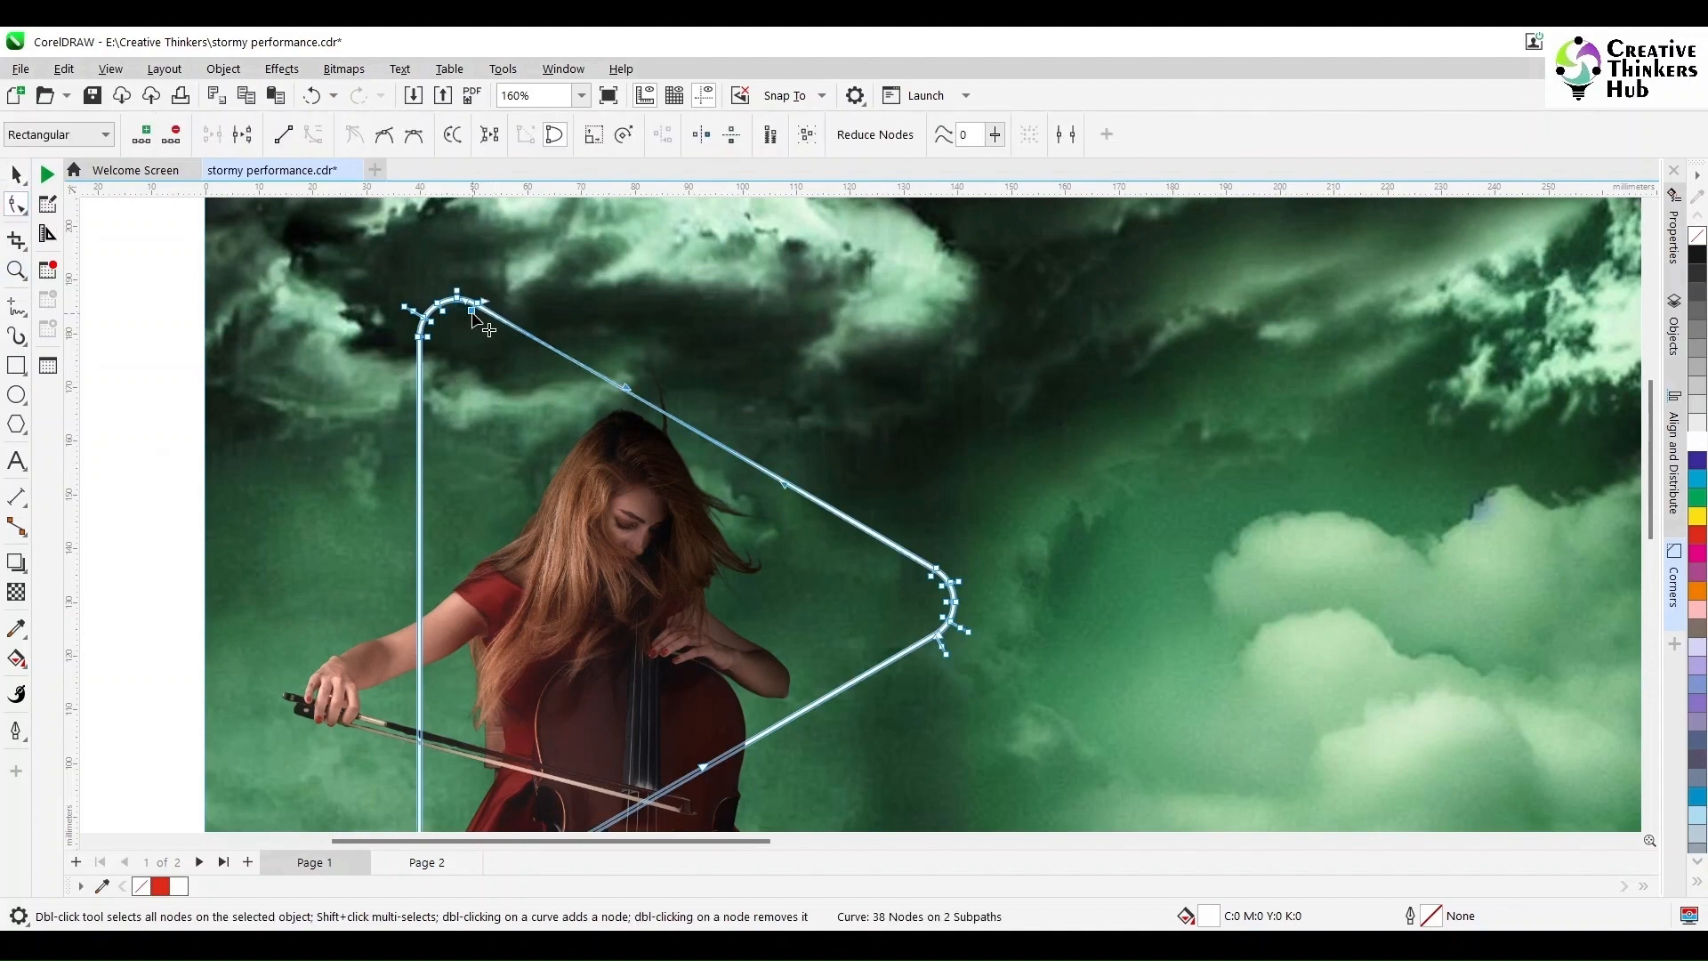
scroll(630, 381, "up", 3)
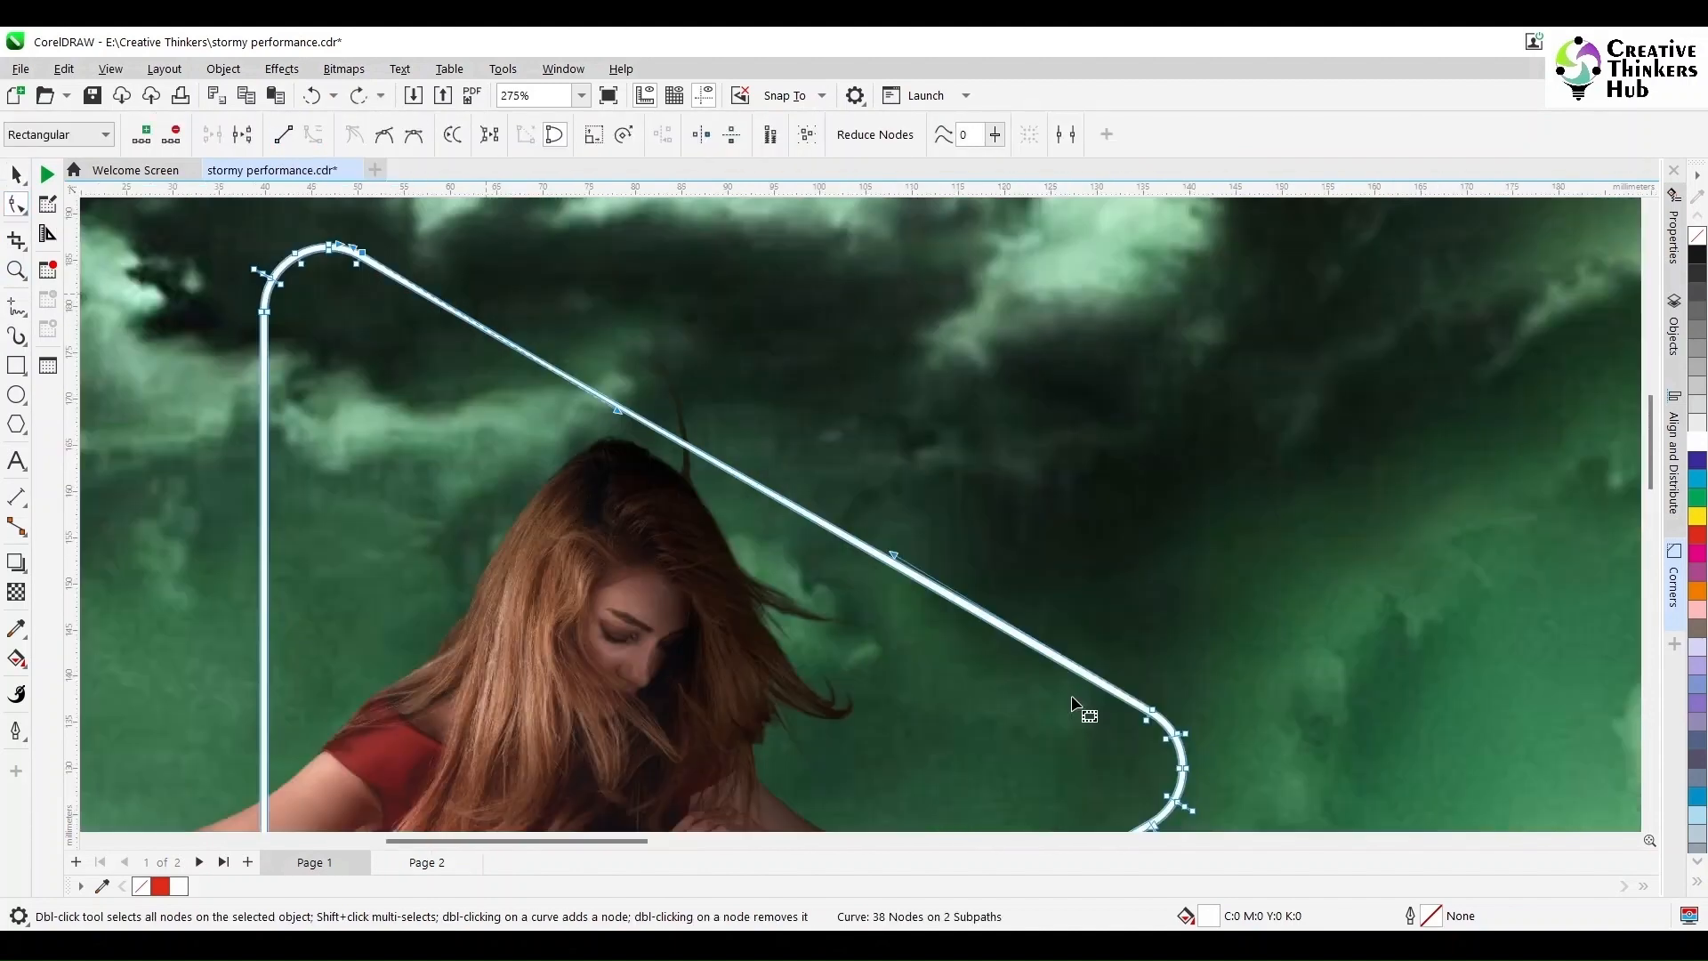
scroll(686, 679, "down", 5)
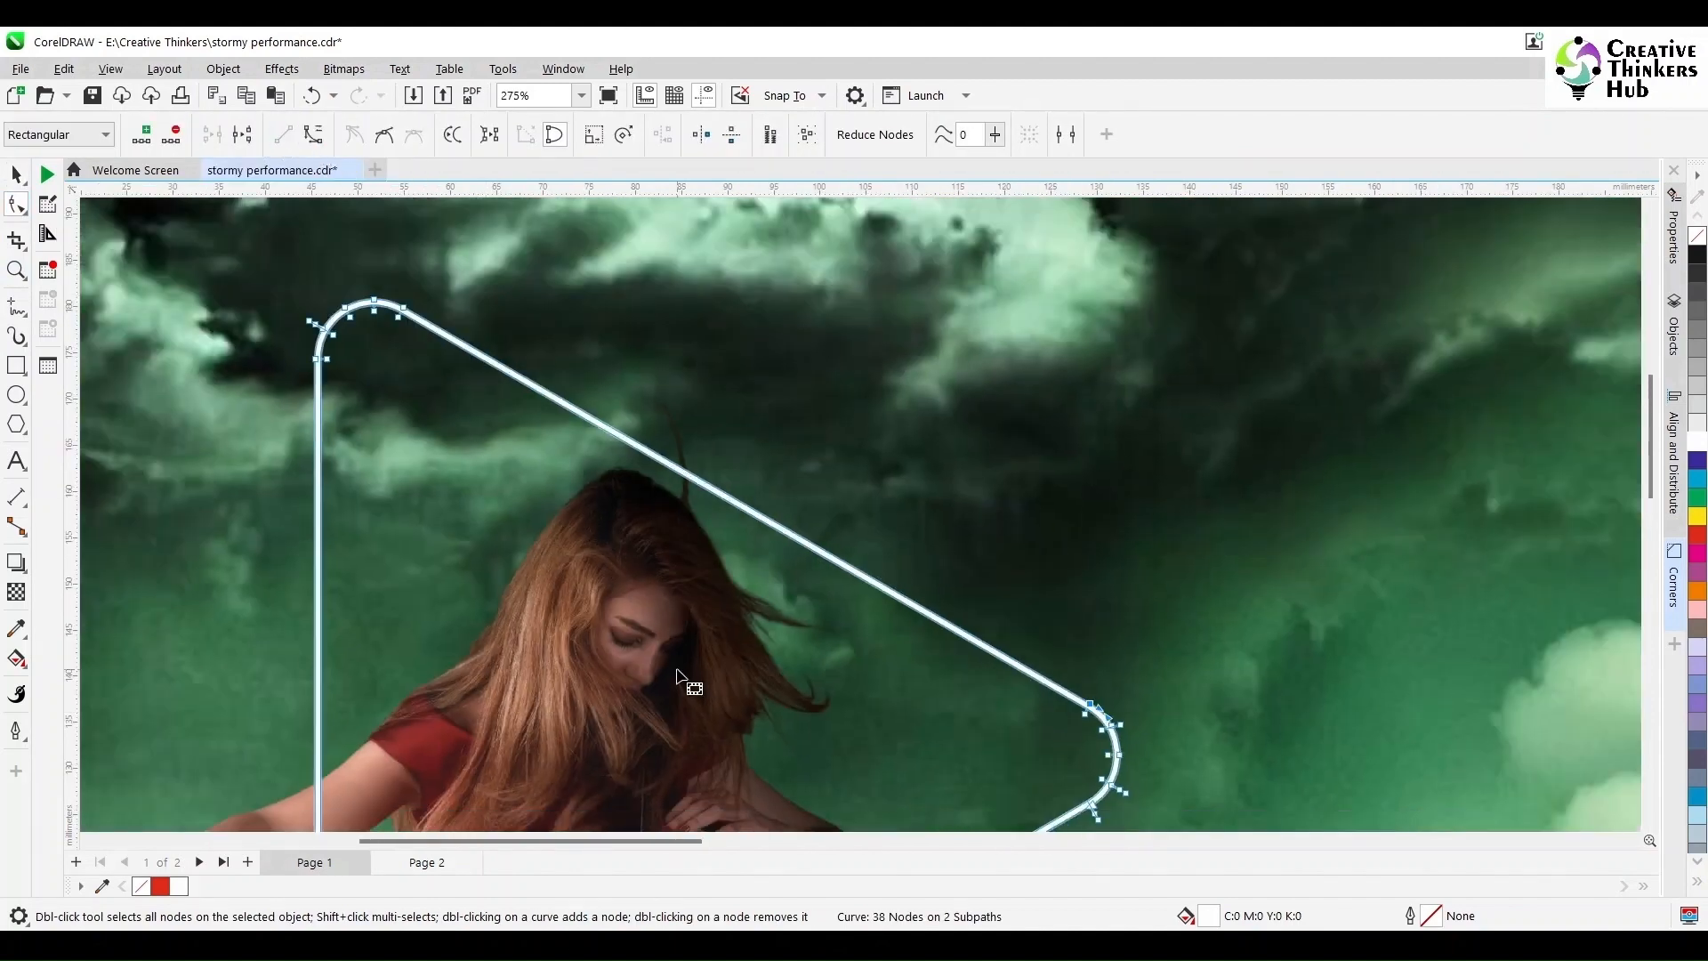
scroll(1653, 561, "down", 2)
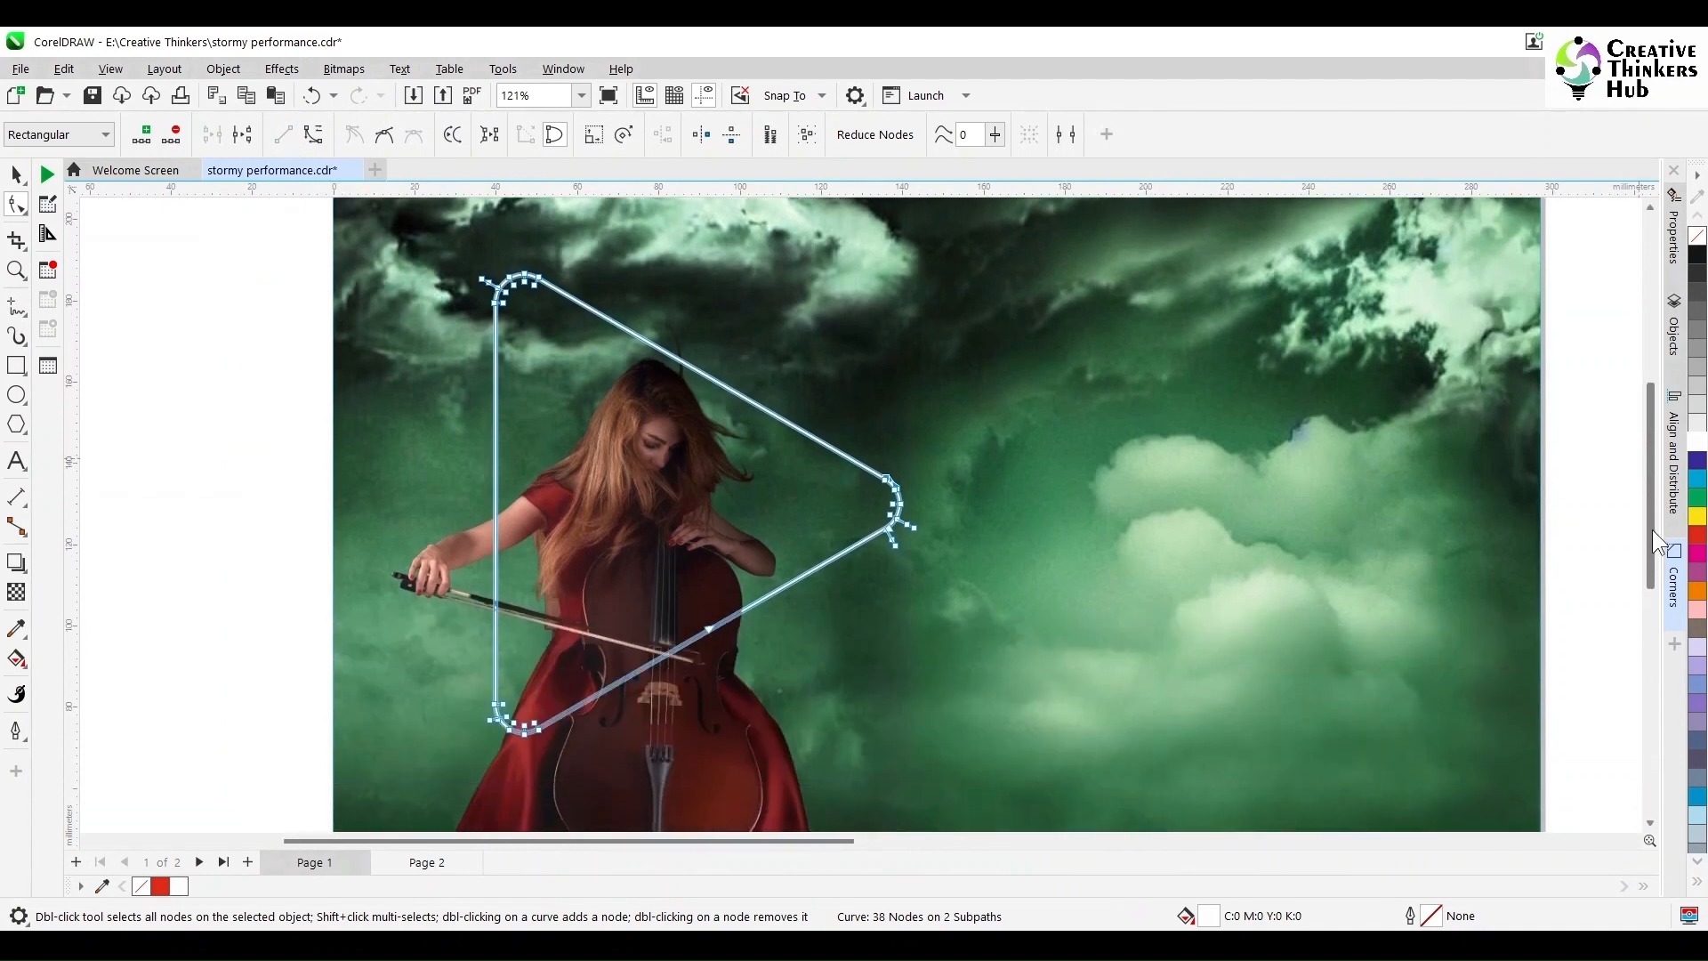
left_click(16, 174)
left_click(148, 335)
left_click_drag(595, 314, 524, 405)
key("ctrl+z")
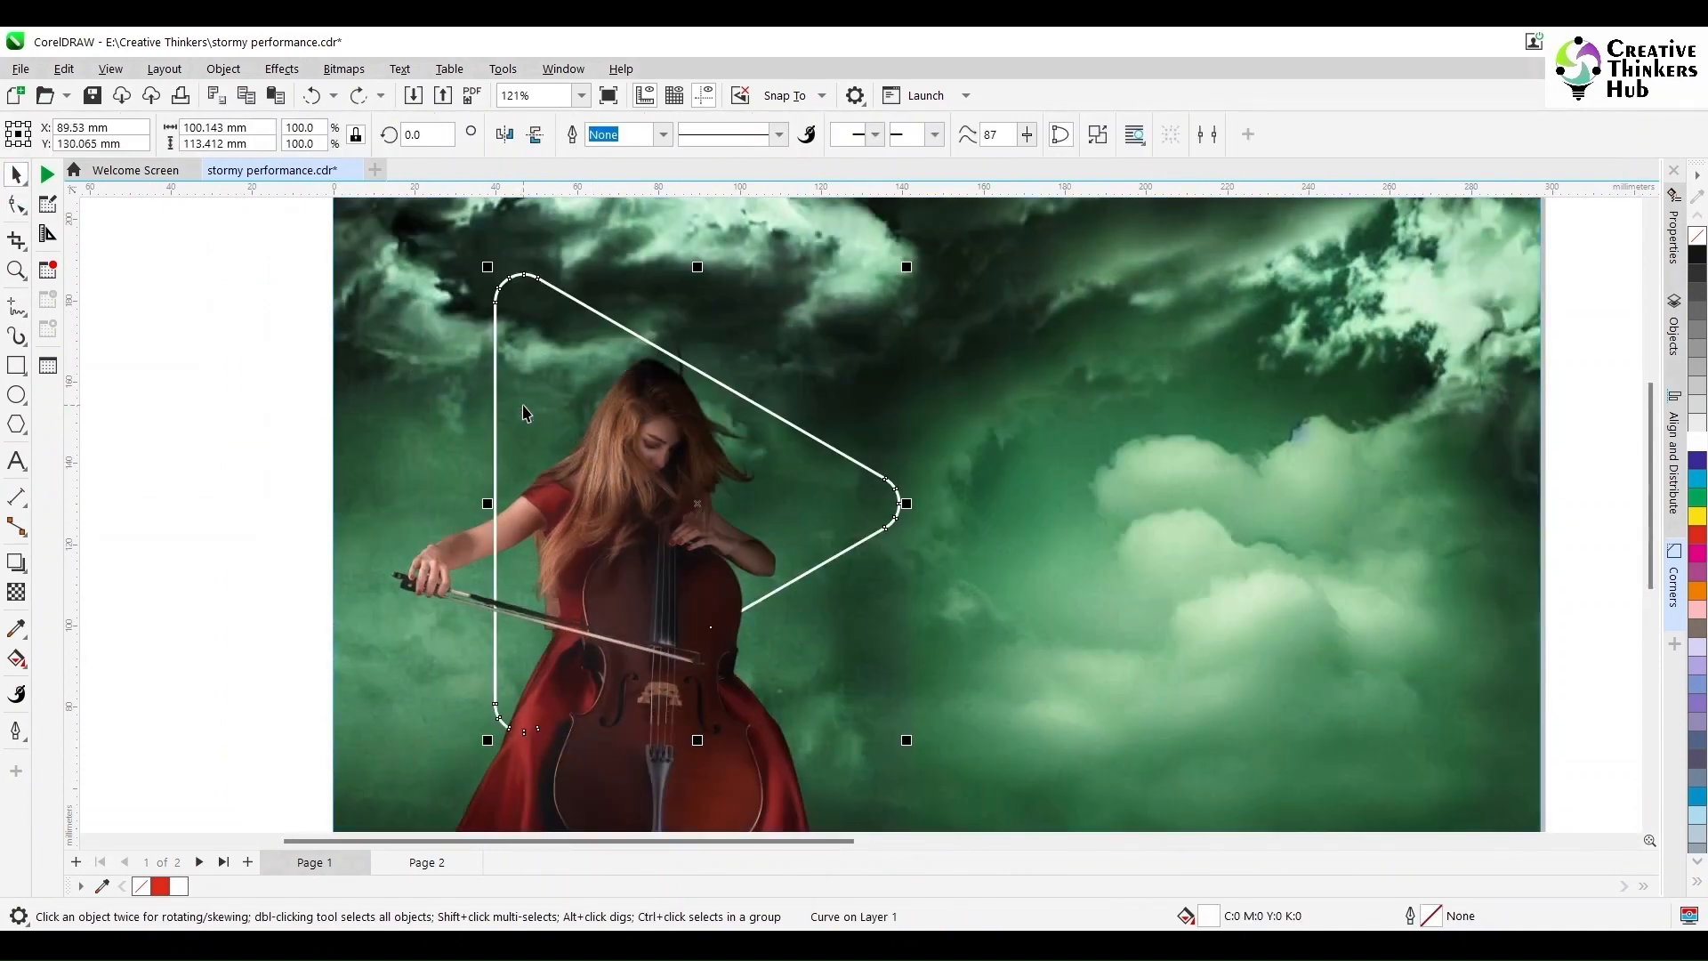
right_click(1698, 535)
double_click(1434, 918)
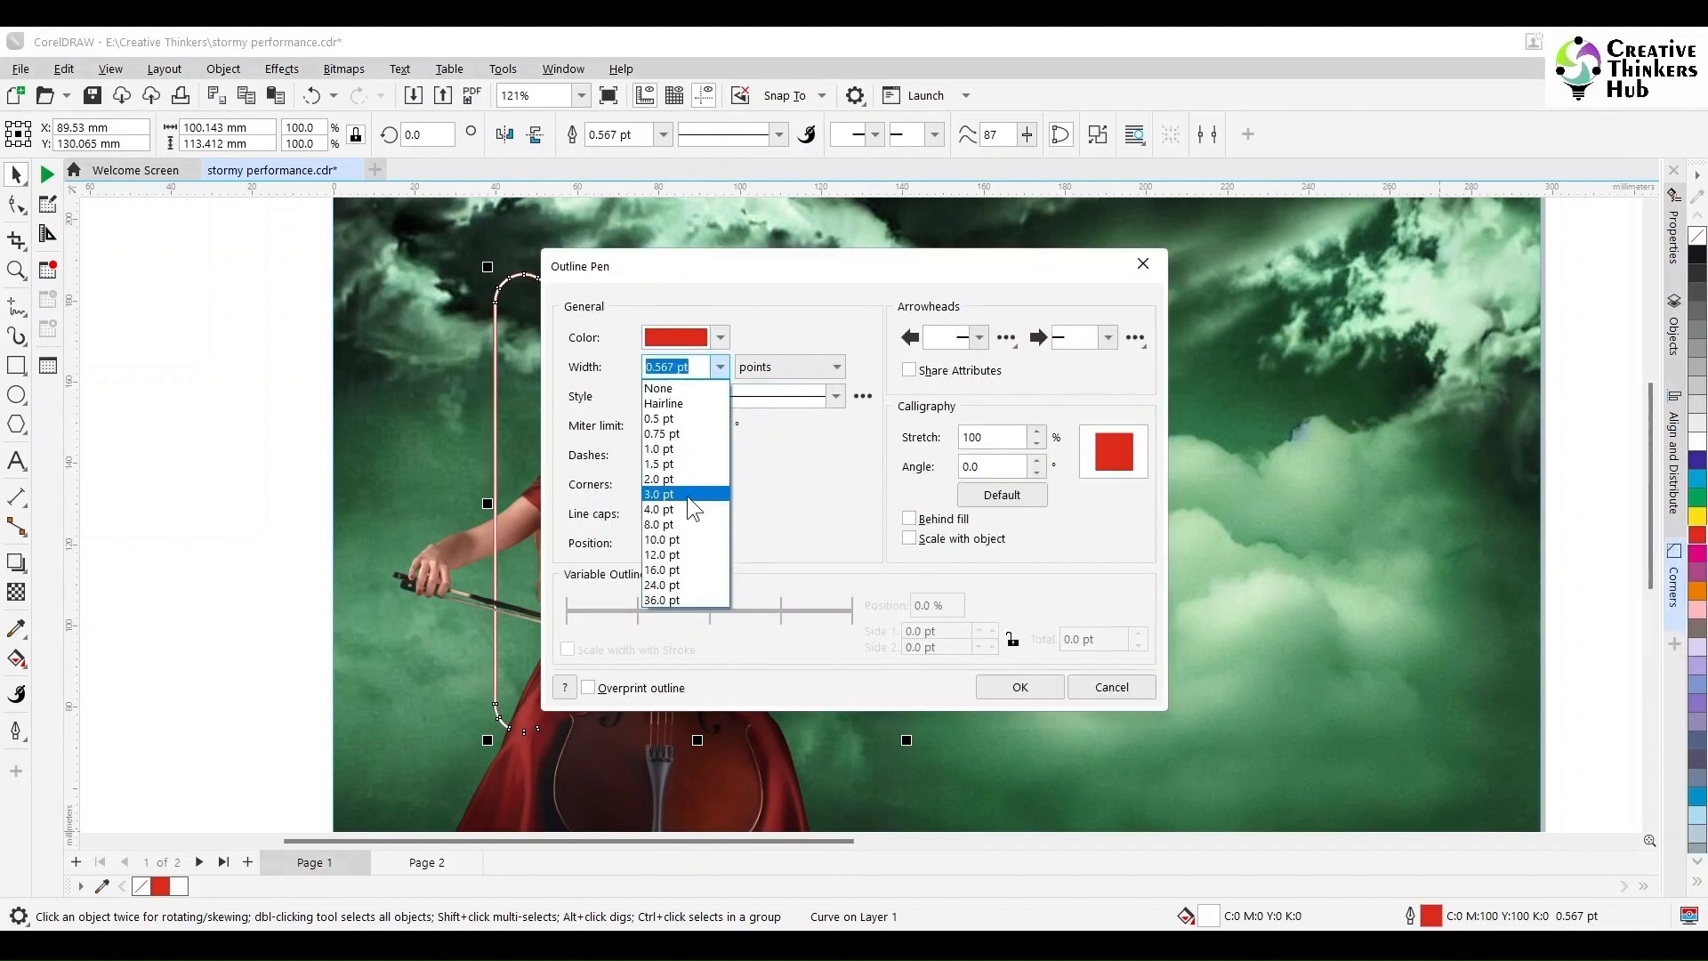
Step: Set the red outline to 8.0 pt, rounded, and placed behind the fill
left_click(659, 524)
left_click(683, 483)
left_click(683, 513)
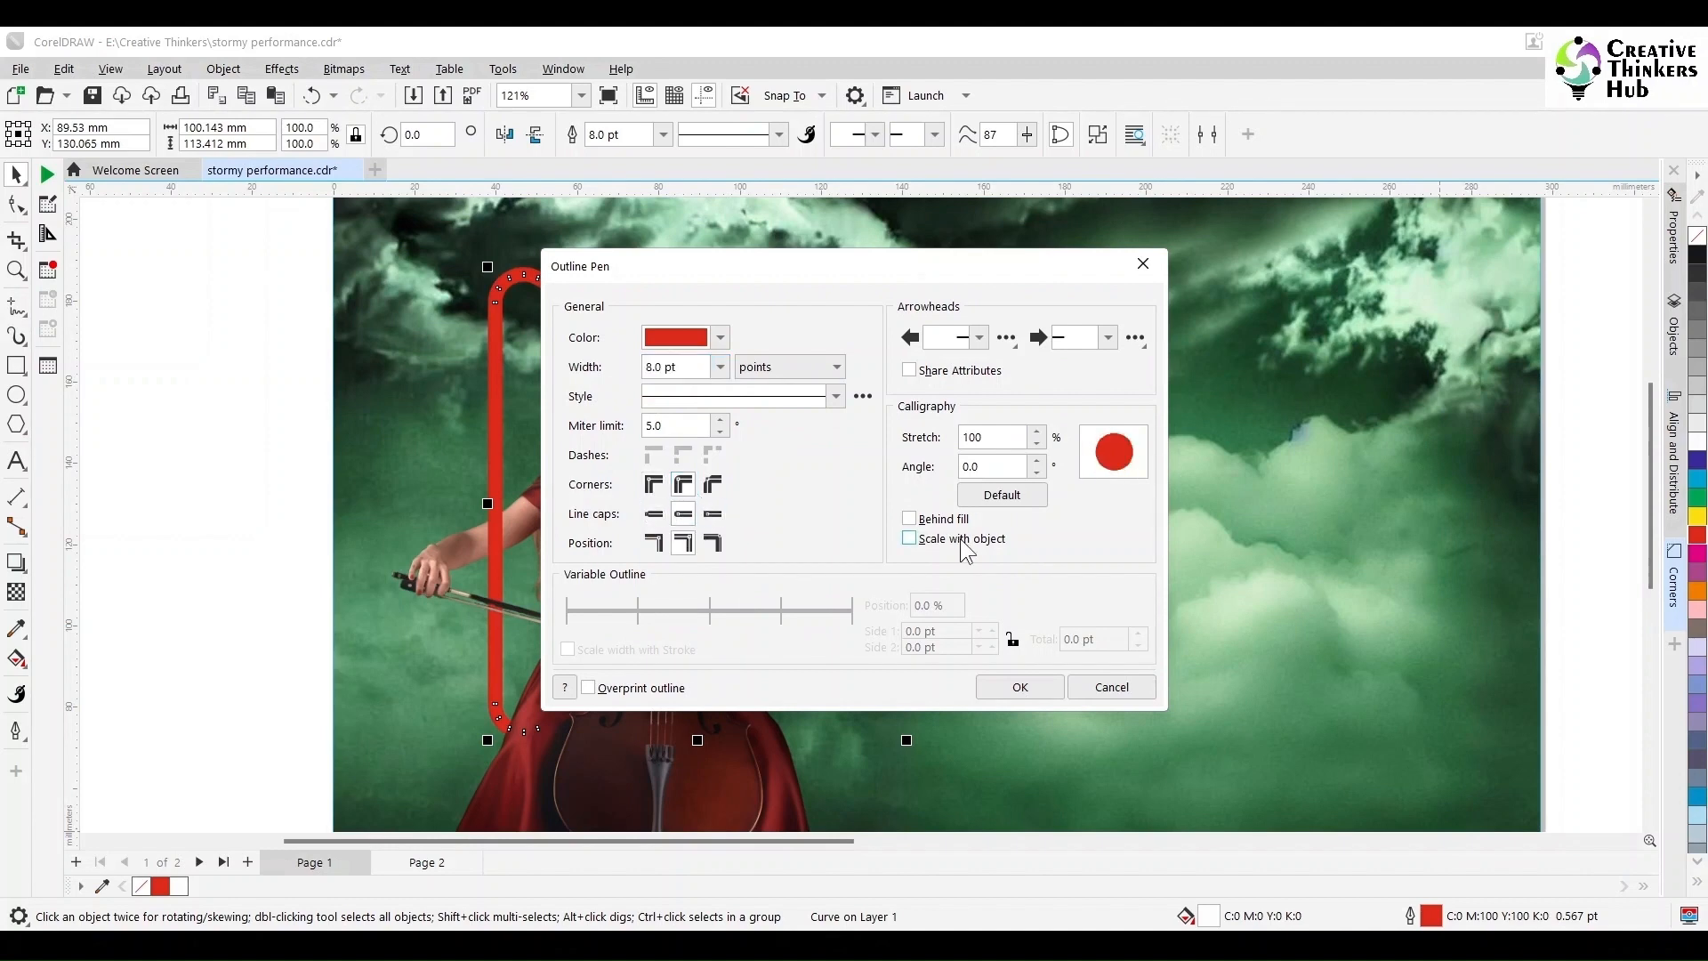
left_click(909, 519)
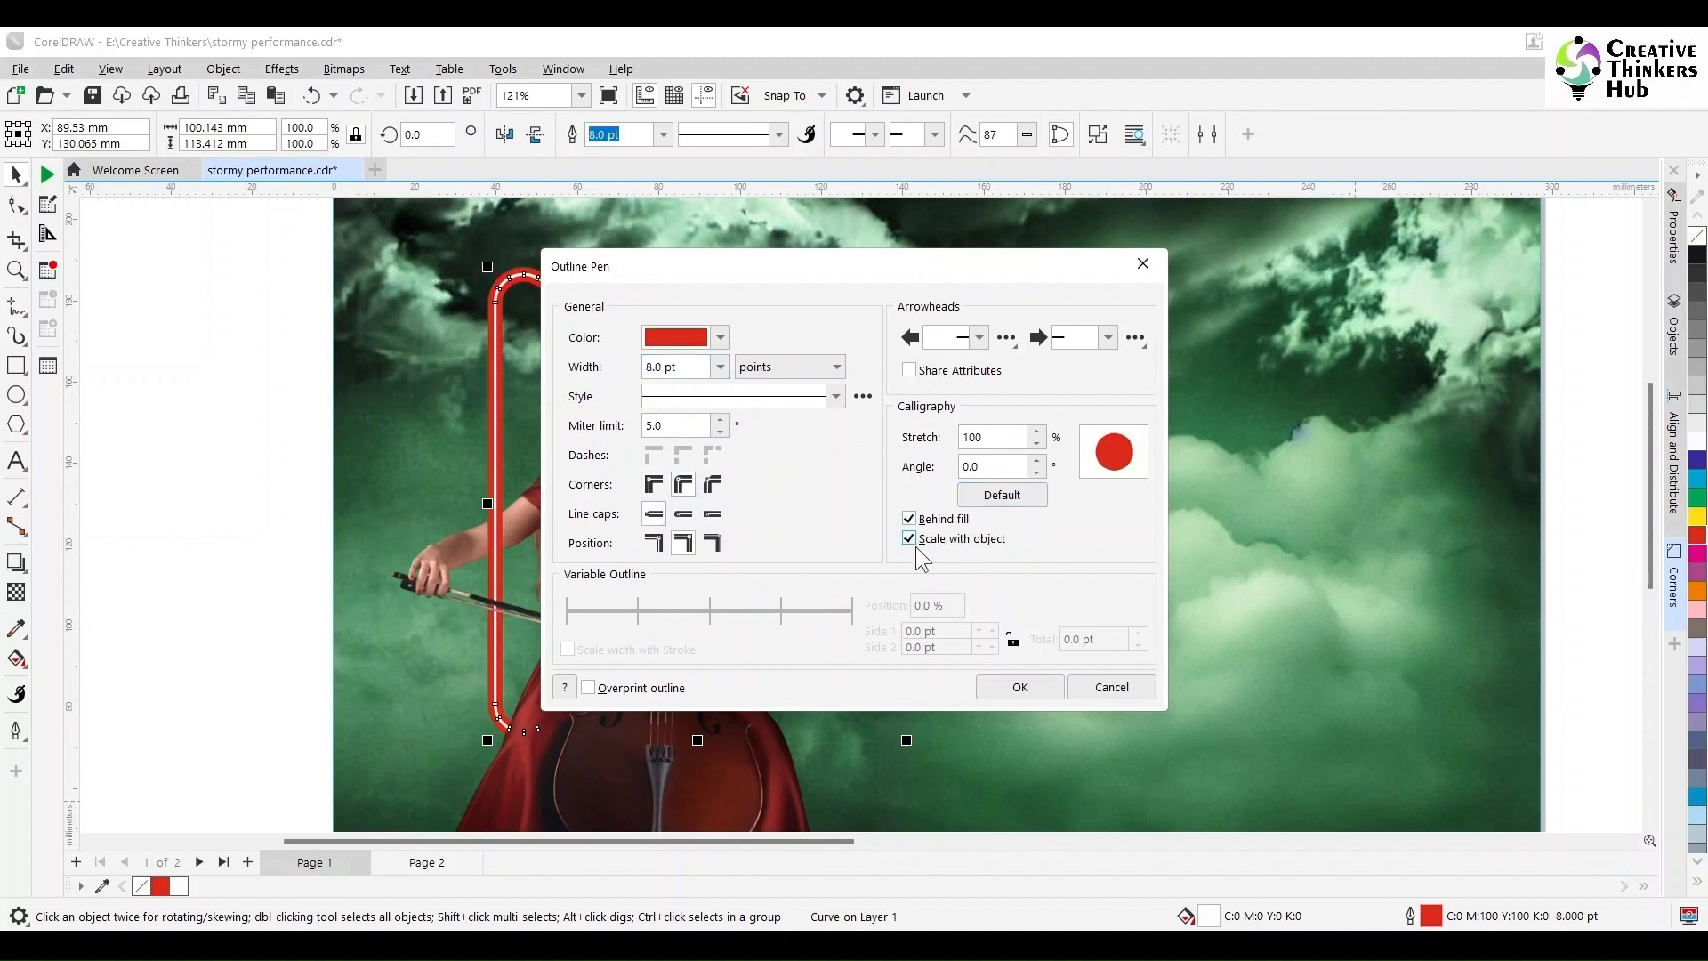
left_click(1022, 693)
Step: Apply a Gaussian Blur with a 6-pixel radius to the triangle
left_click(218, 70)
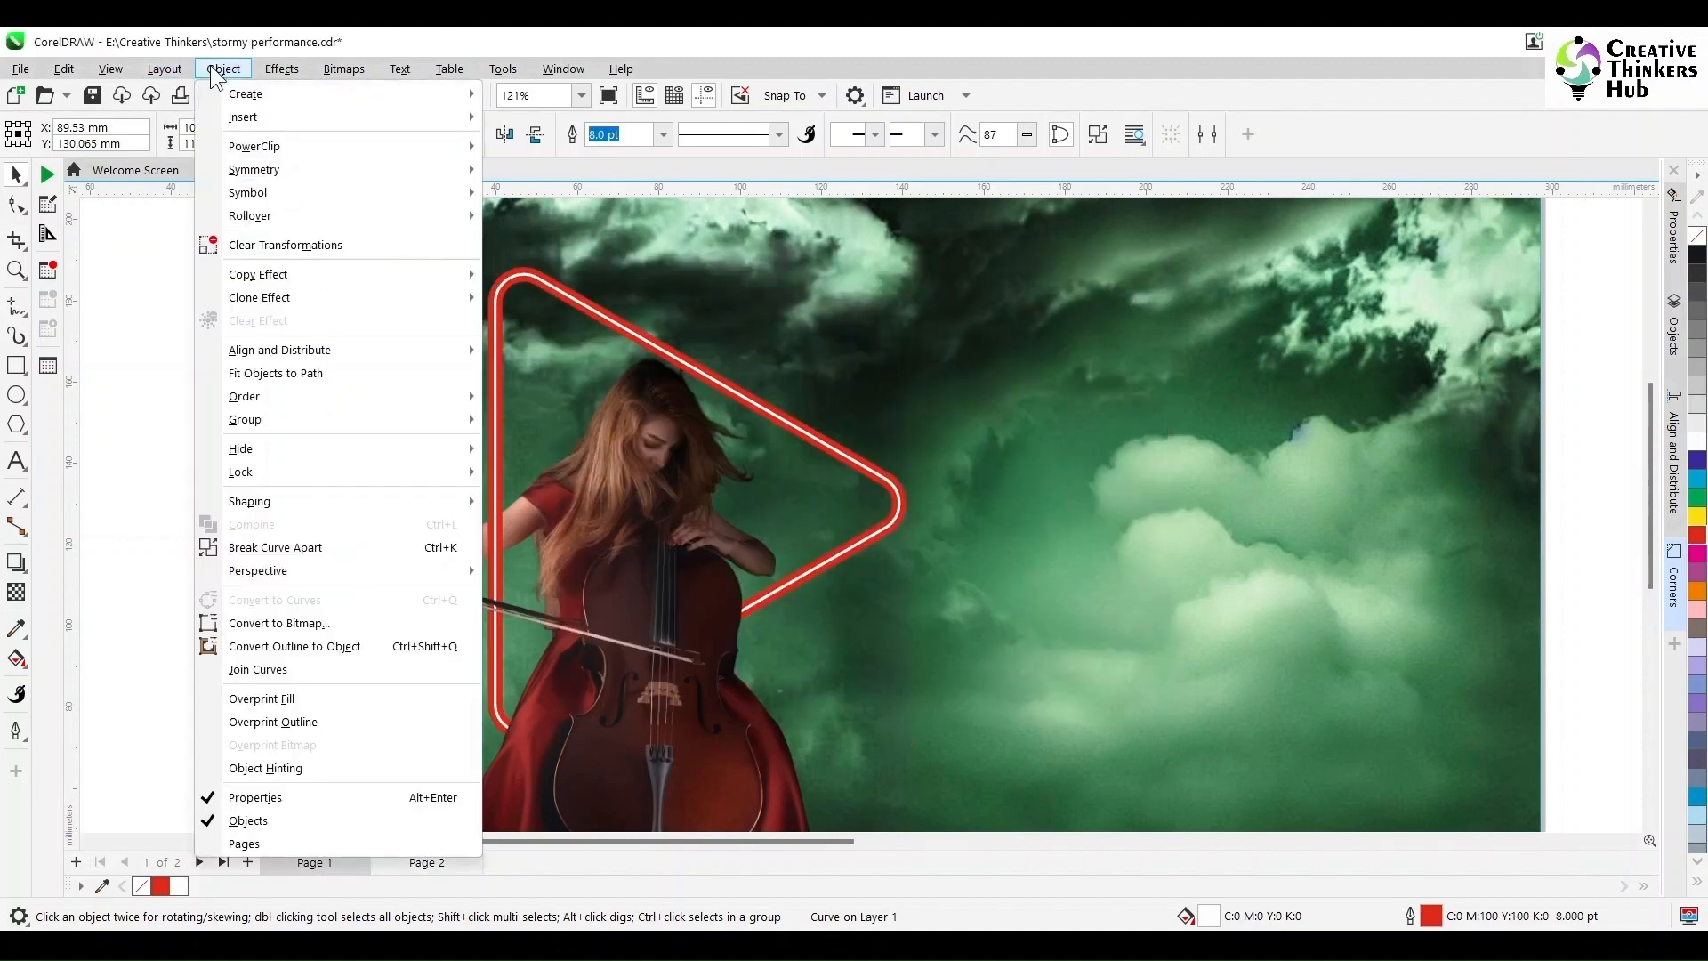
left_click(282, 69)
mouse_move(332, 191)
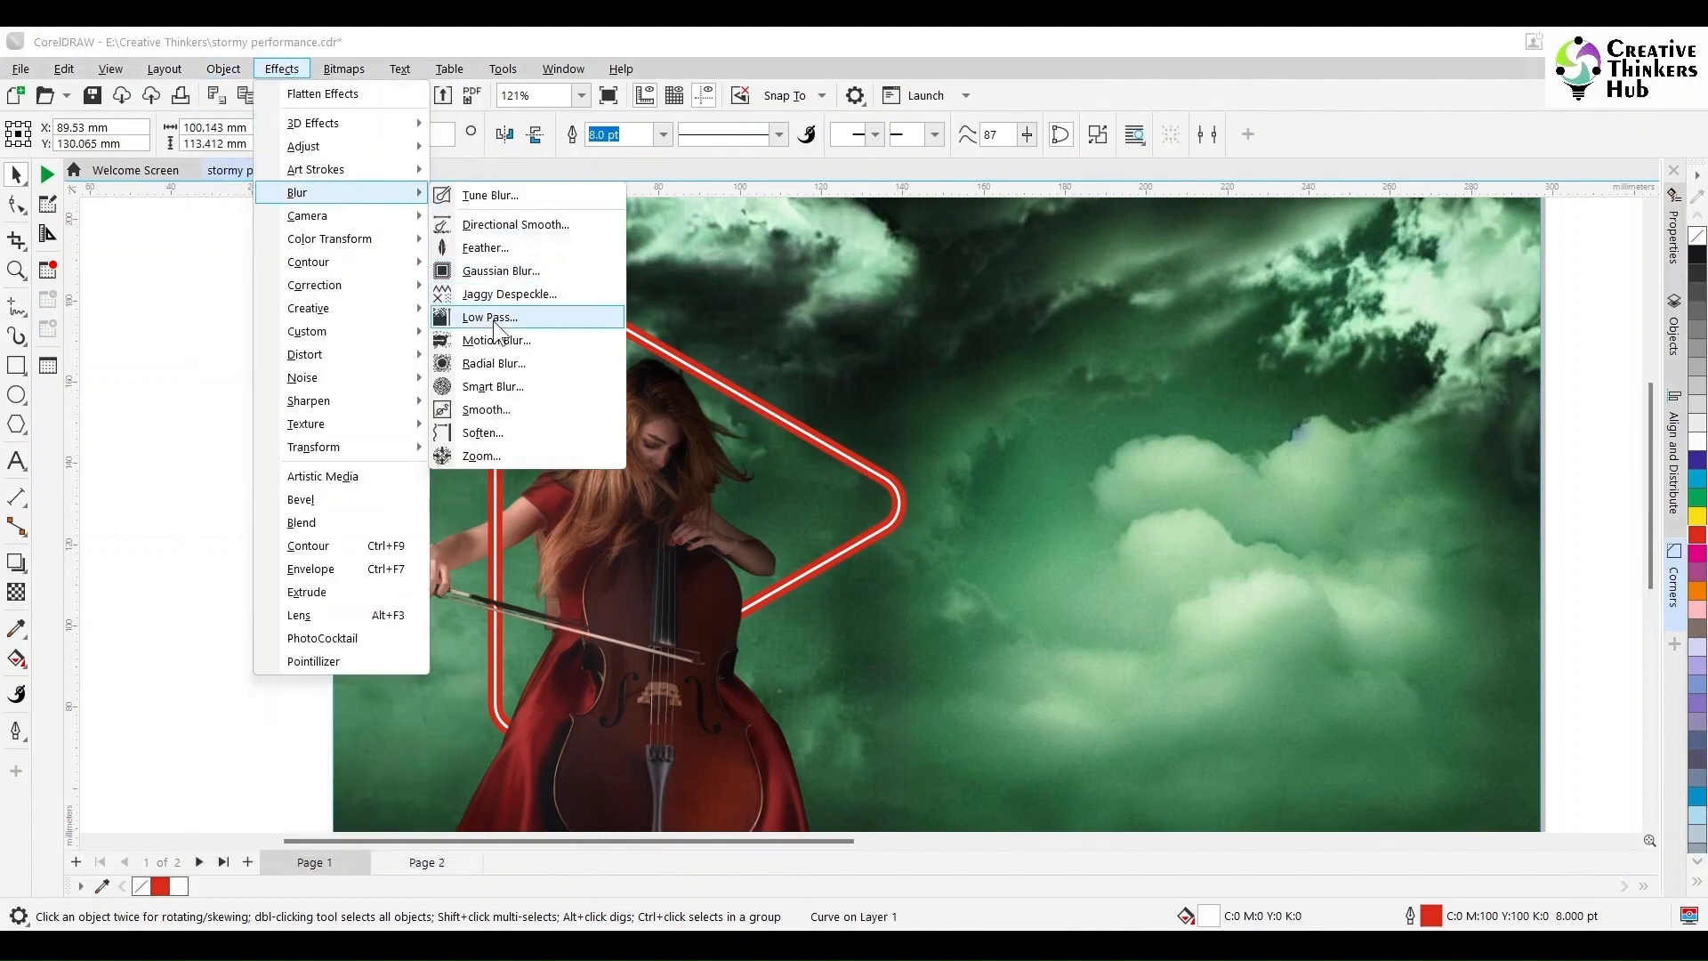
left_click(498, 271)
left_click_drag(745, 411, 1174, 348)
left_click_drag(1236, 405, 1157, 405)
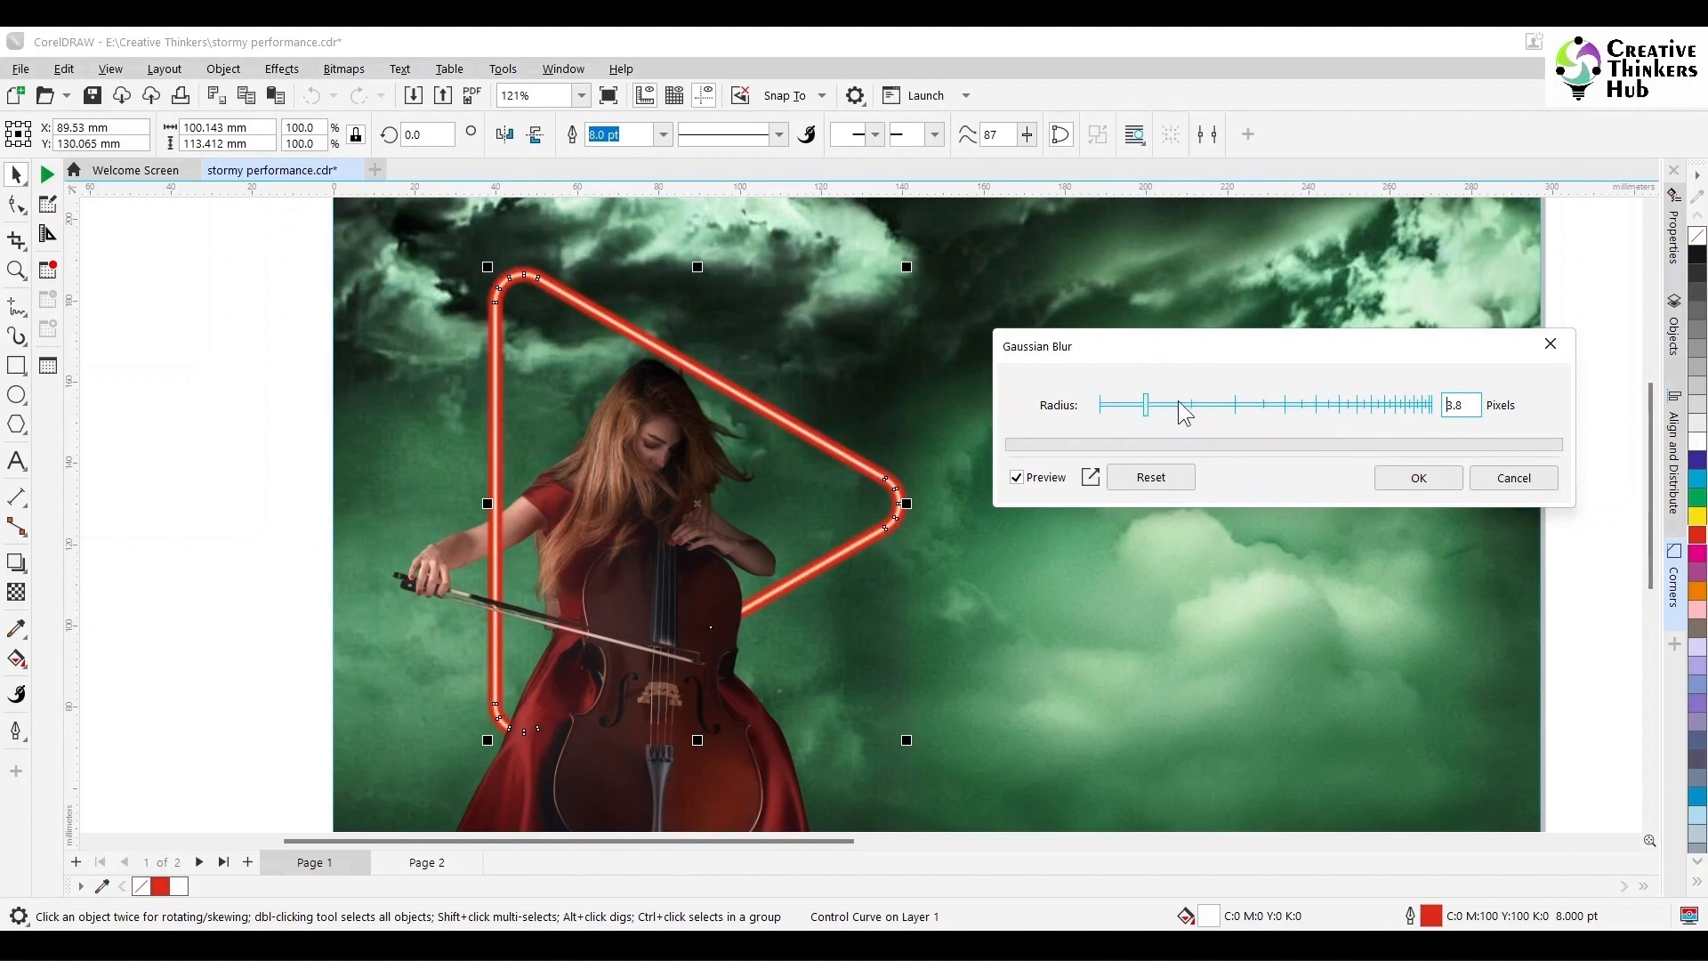
left_click_drag(1165, 405, 1184, 405)
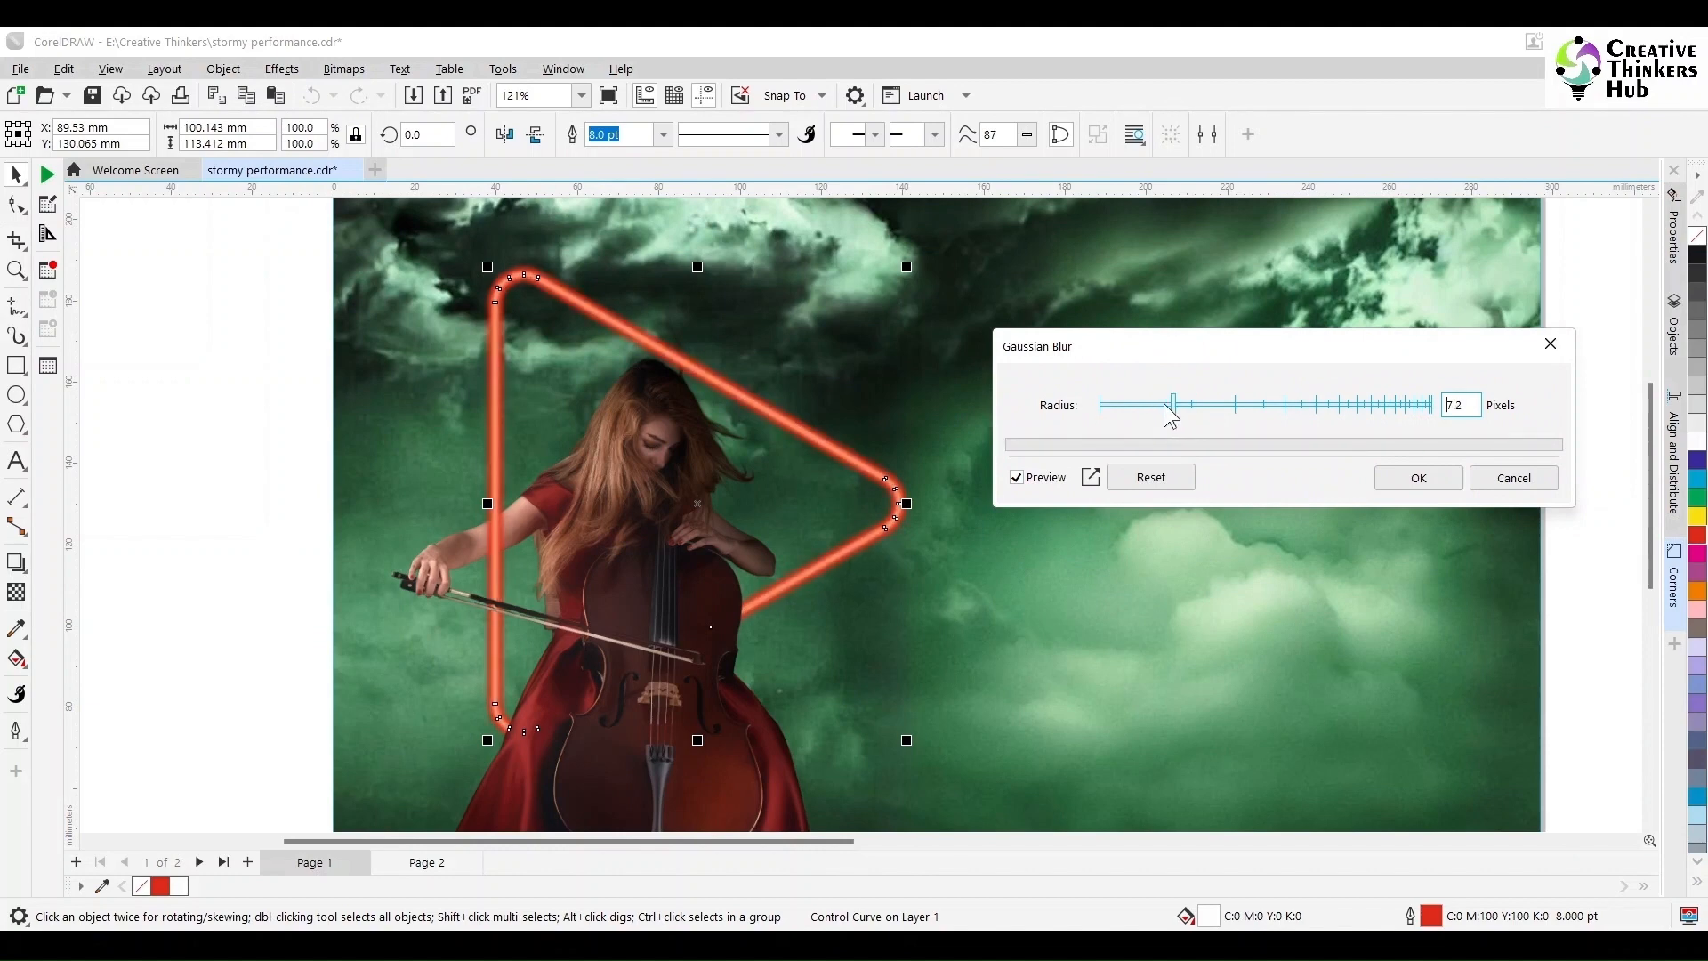
left_click_drag(1466, 406, 1389, 404)
type("6")
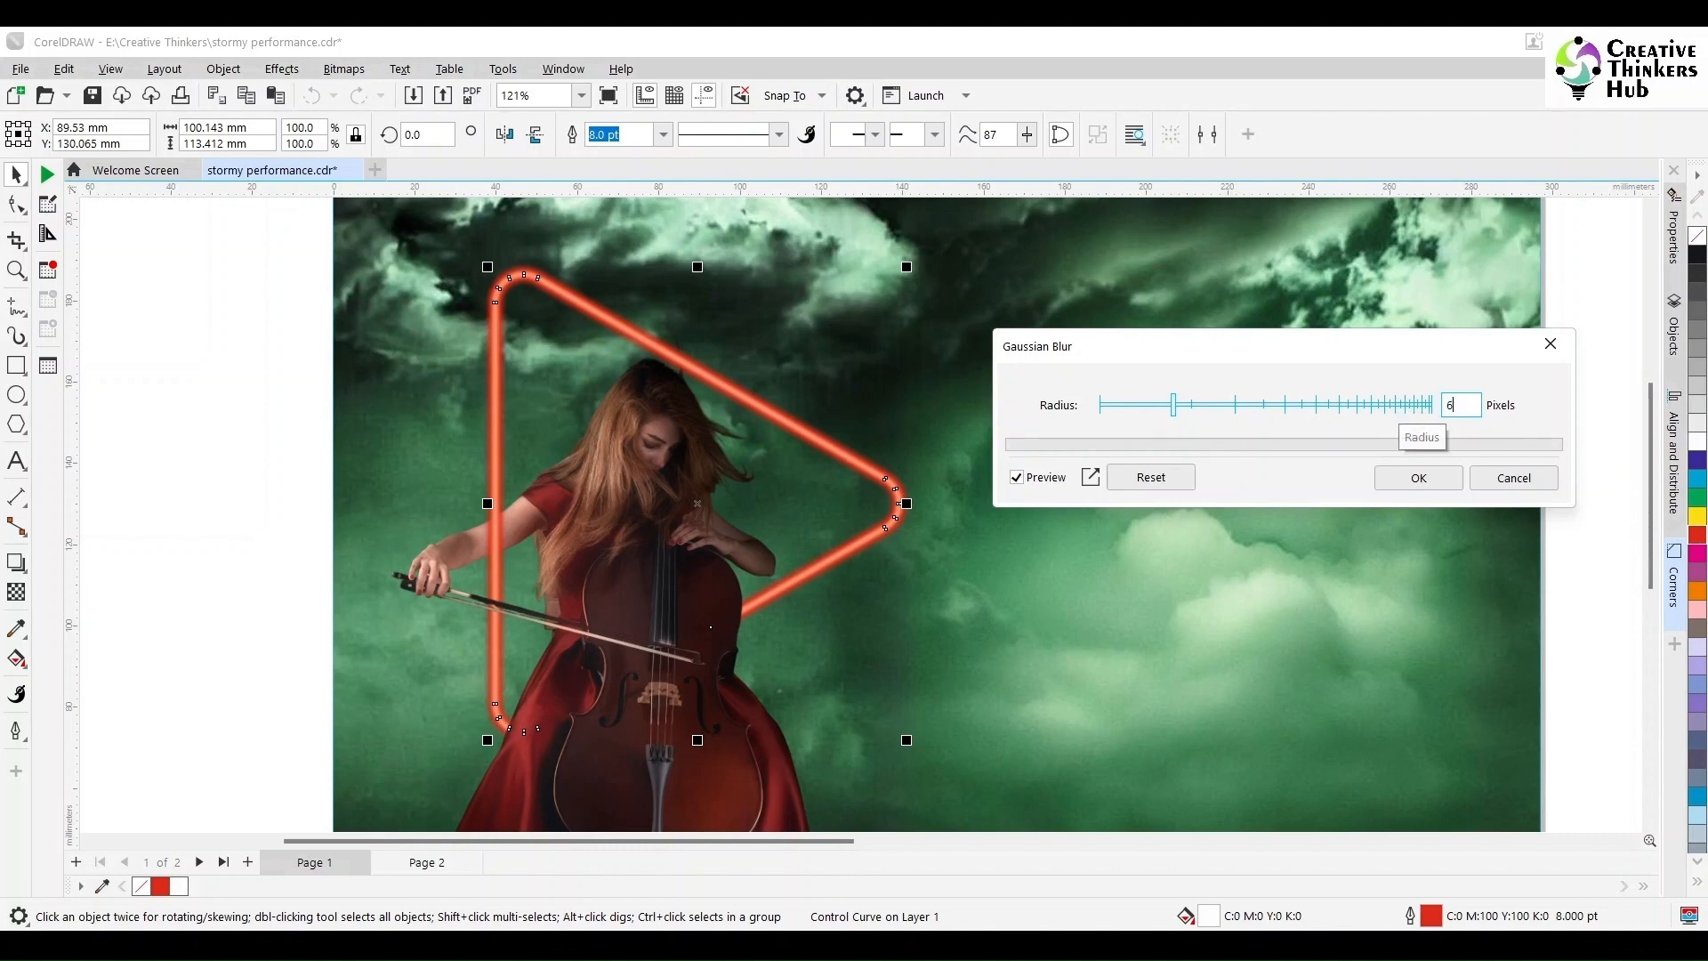
key("Return")
left_click(1416, 478)
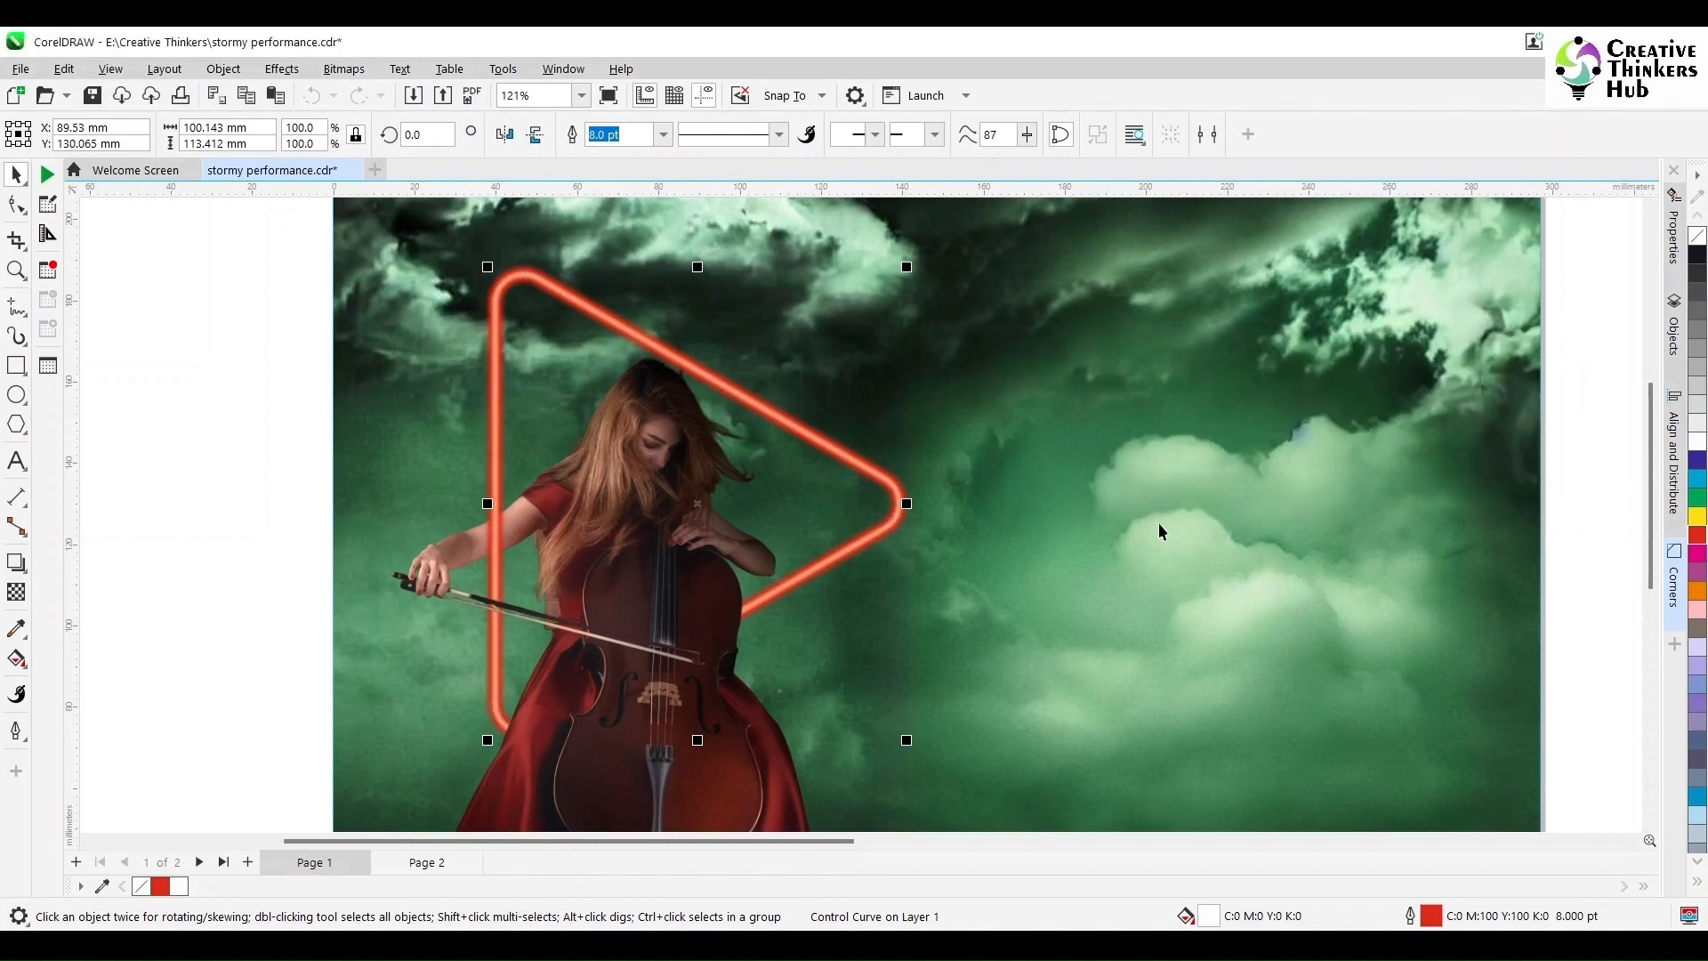
scroll(1102, 541, "down", 2)
Step: Make a left-pointing copy of the red neon triangle, shrunk to about a quarter
left_click(635, 510)
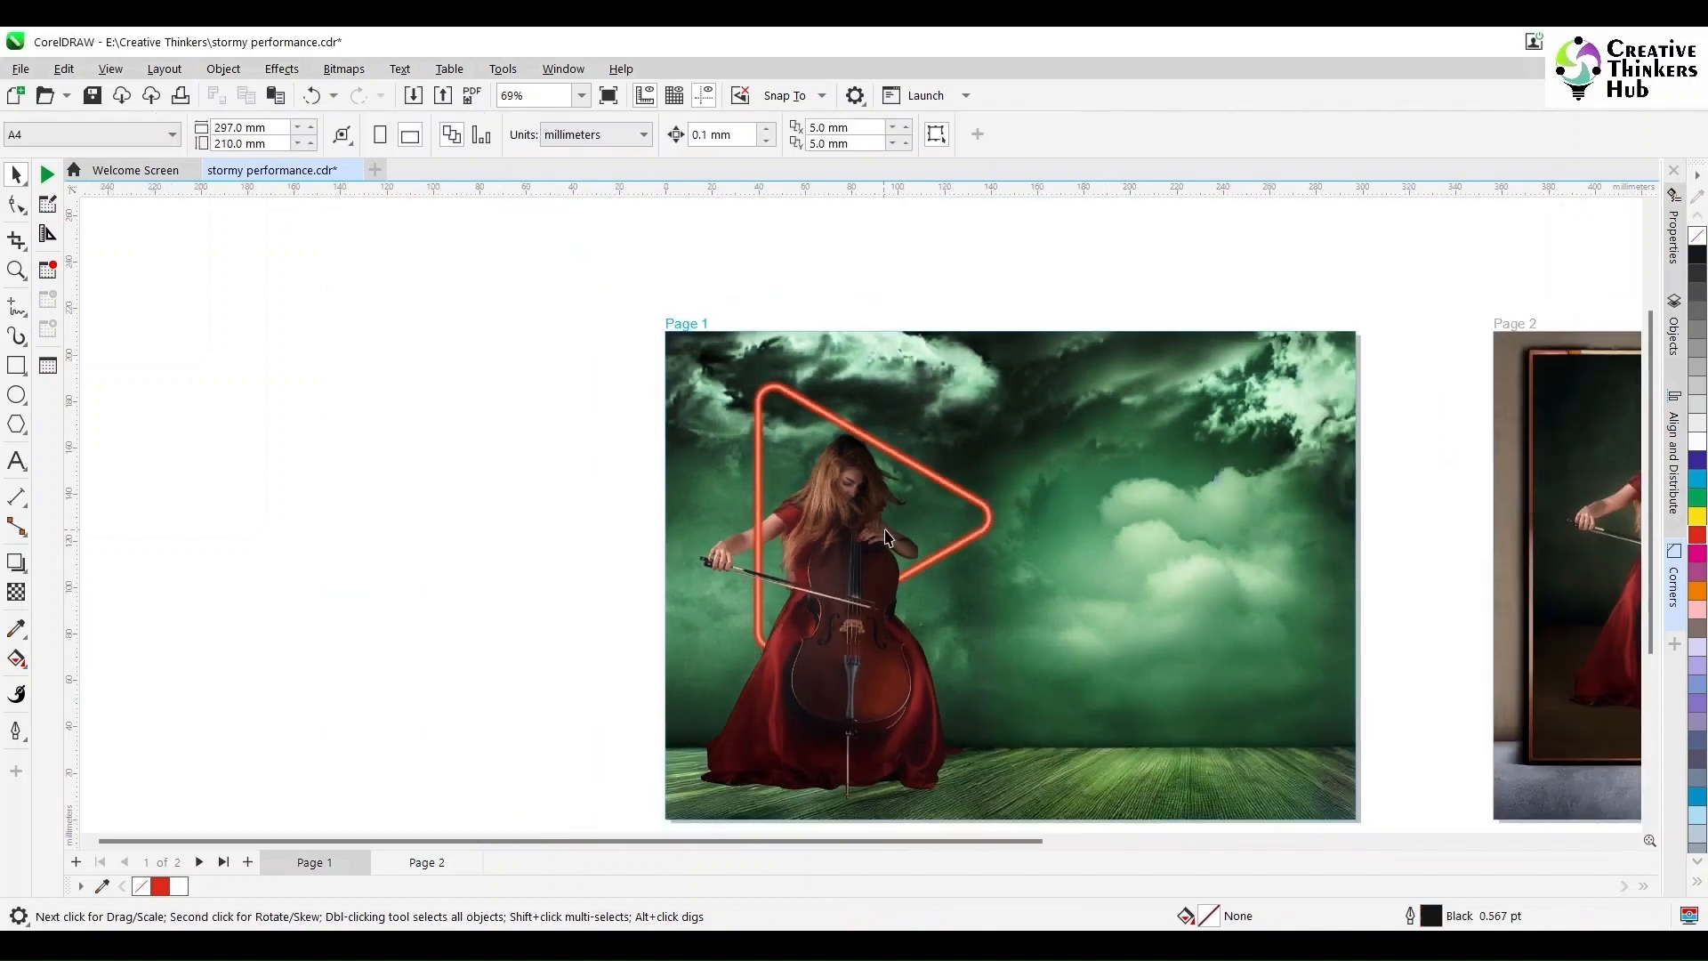
left_click(943, 563)
left_click(906, 464)
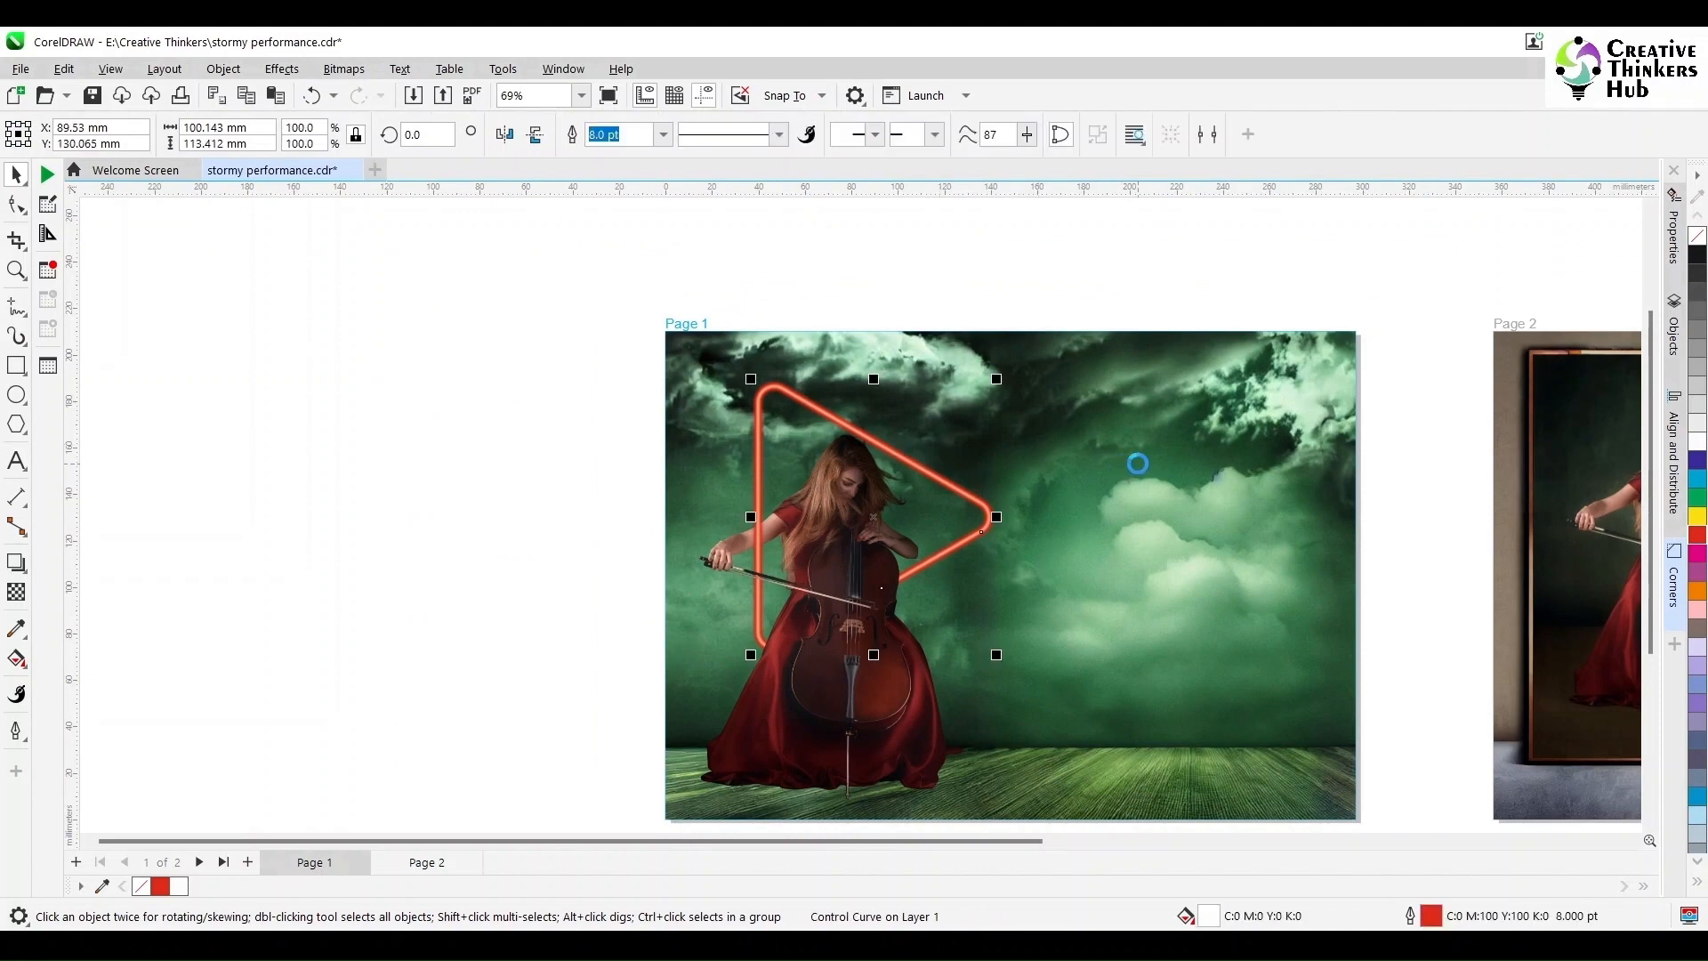
left_click(505, 135)
left_click_drag(1002, 661, 970, 463)
scroll(1054, 490, "up", 3)
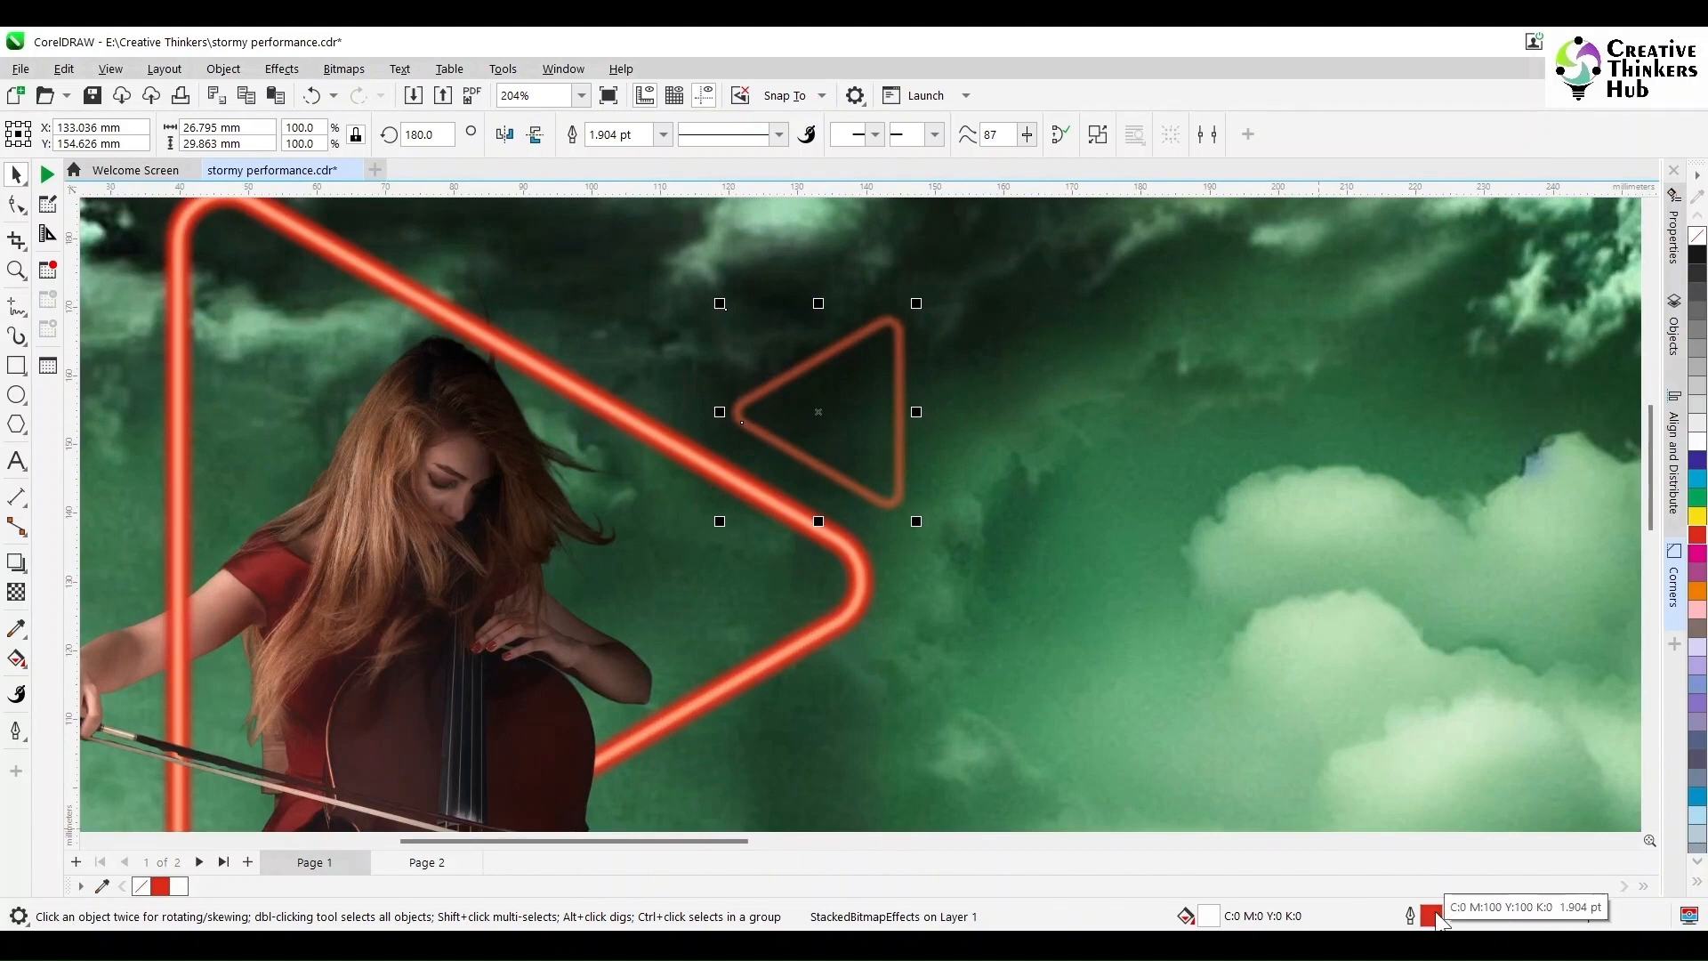
Step: Enlarge the small triangle slightly and give it a Gaussian blur
left_click_drag(720, 304, 695, 275)
left_click(223, 68)
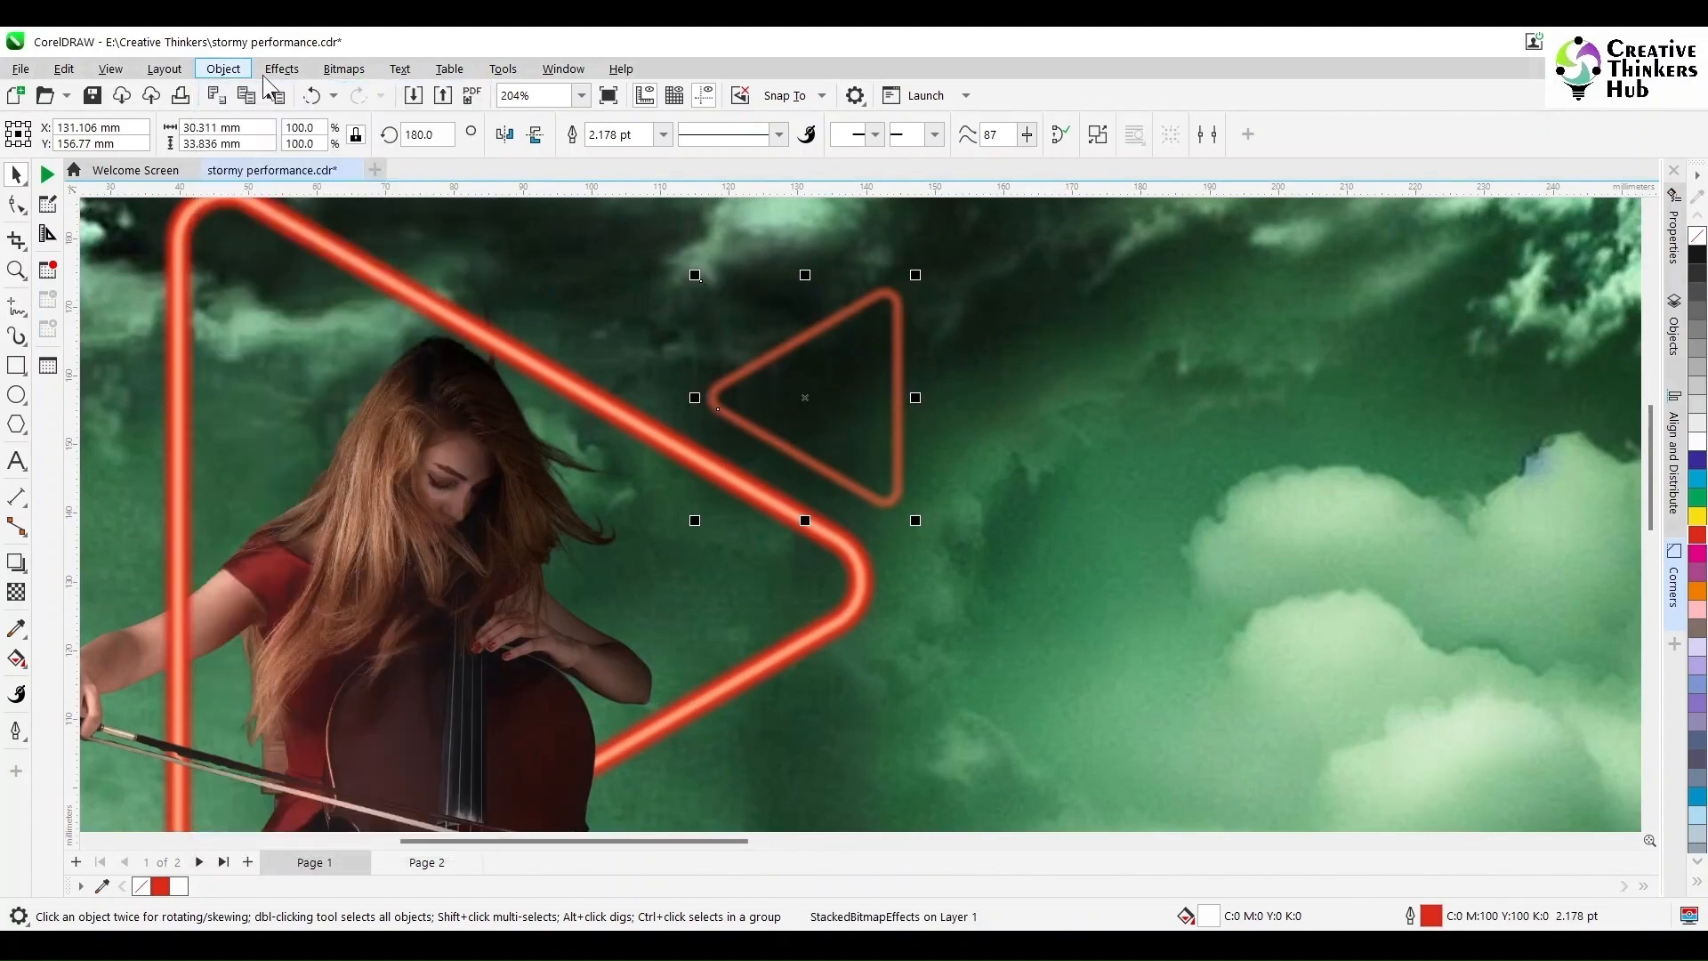
left_click(282, 68)
mouse_move(311, 193)
left_click(501, 271)
left_click(501, 270)
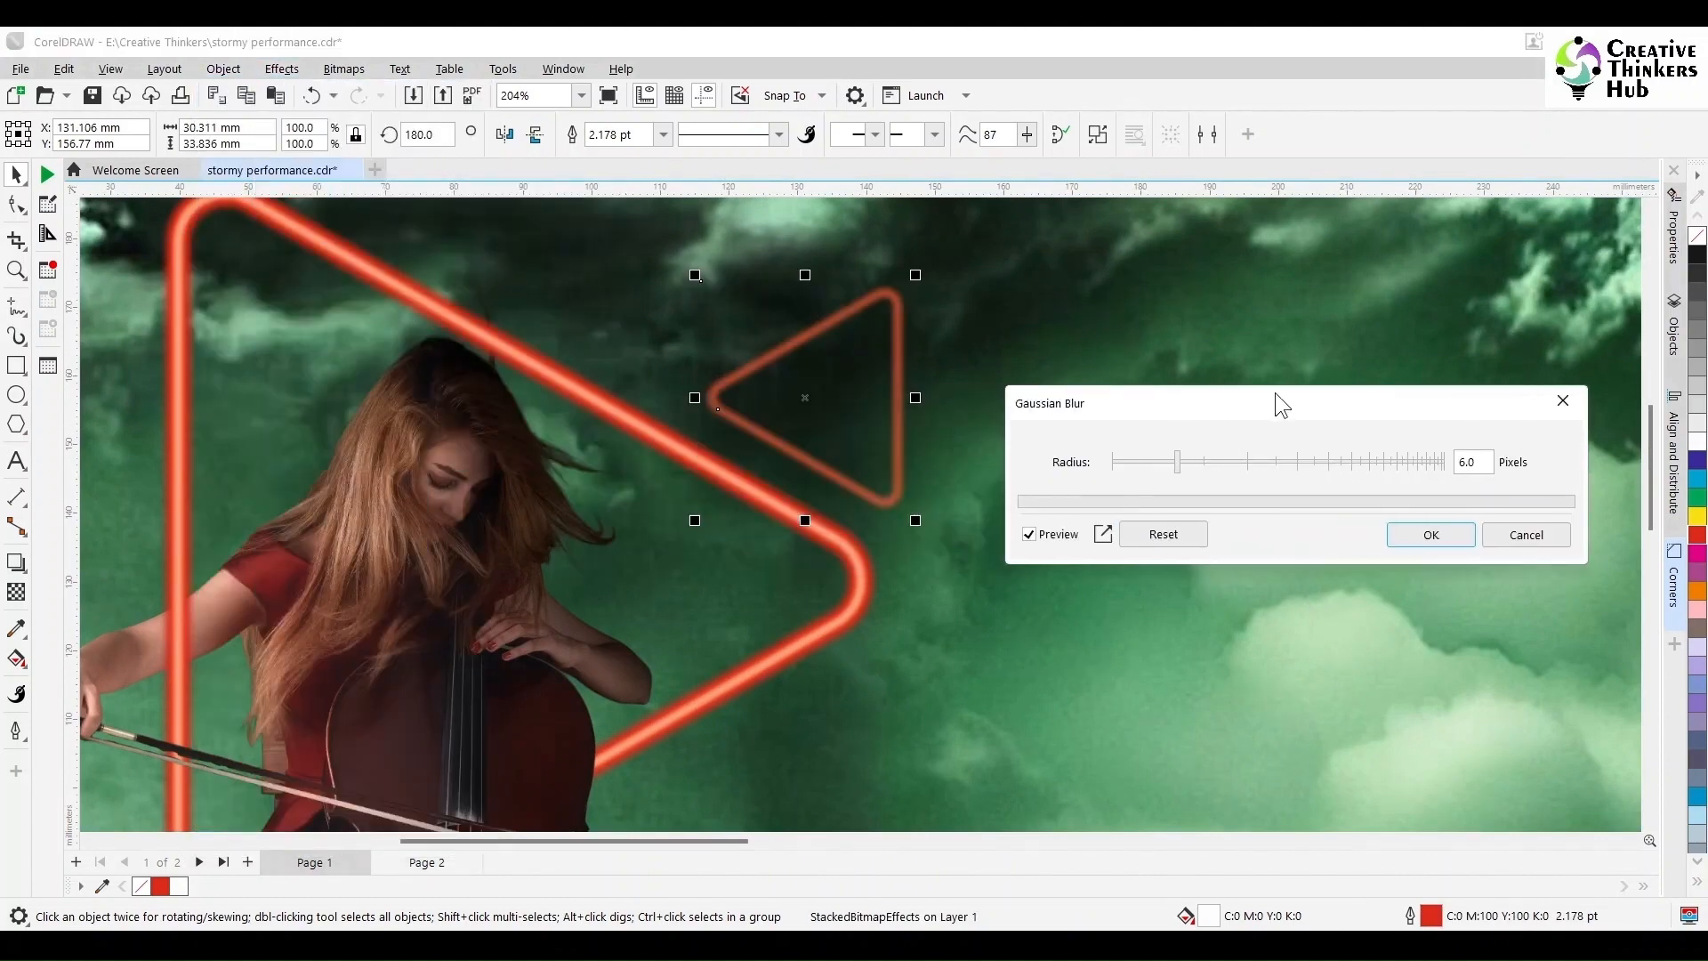
left_click_drag(1140, 460, 1147, 461)
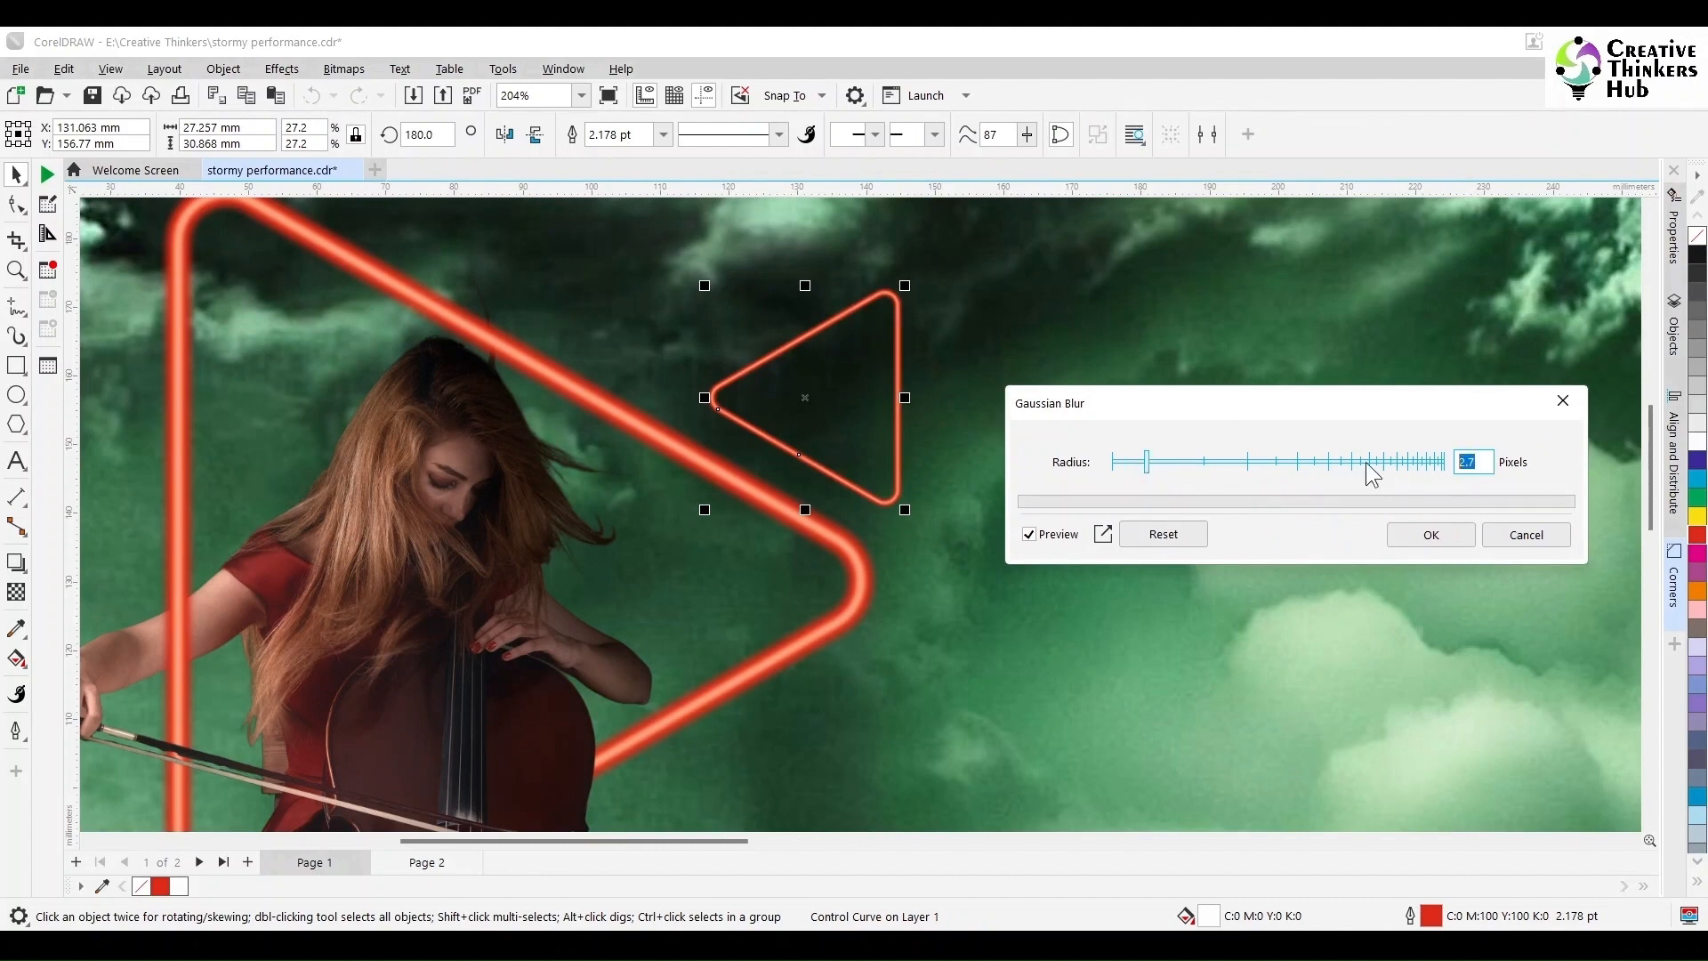
left_click(1430, 535)
Step: Place a copy of the small triangle lower right and save the document
left_click_drag(899, 299, 1160, 535)
scroll(1158, 583, "down", 5)
left_click(477, 552)
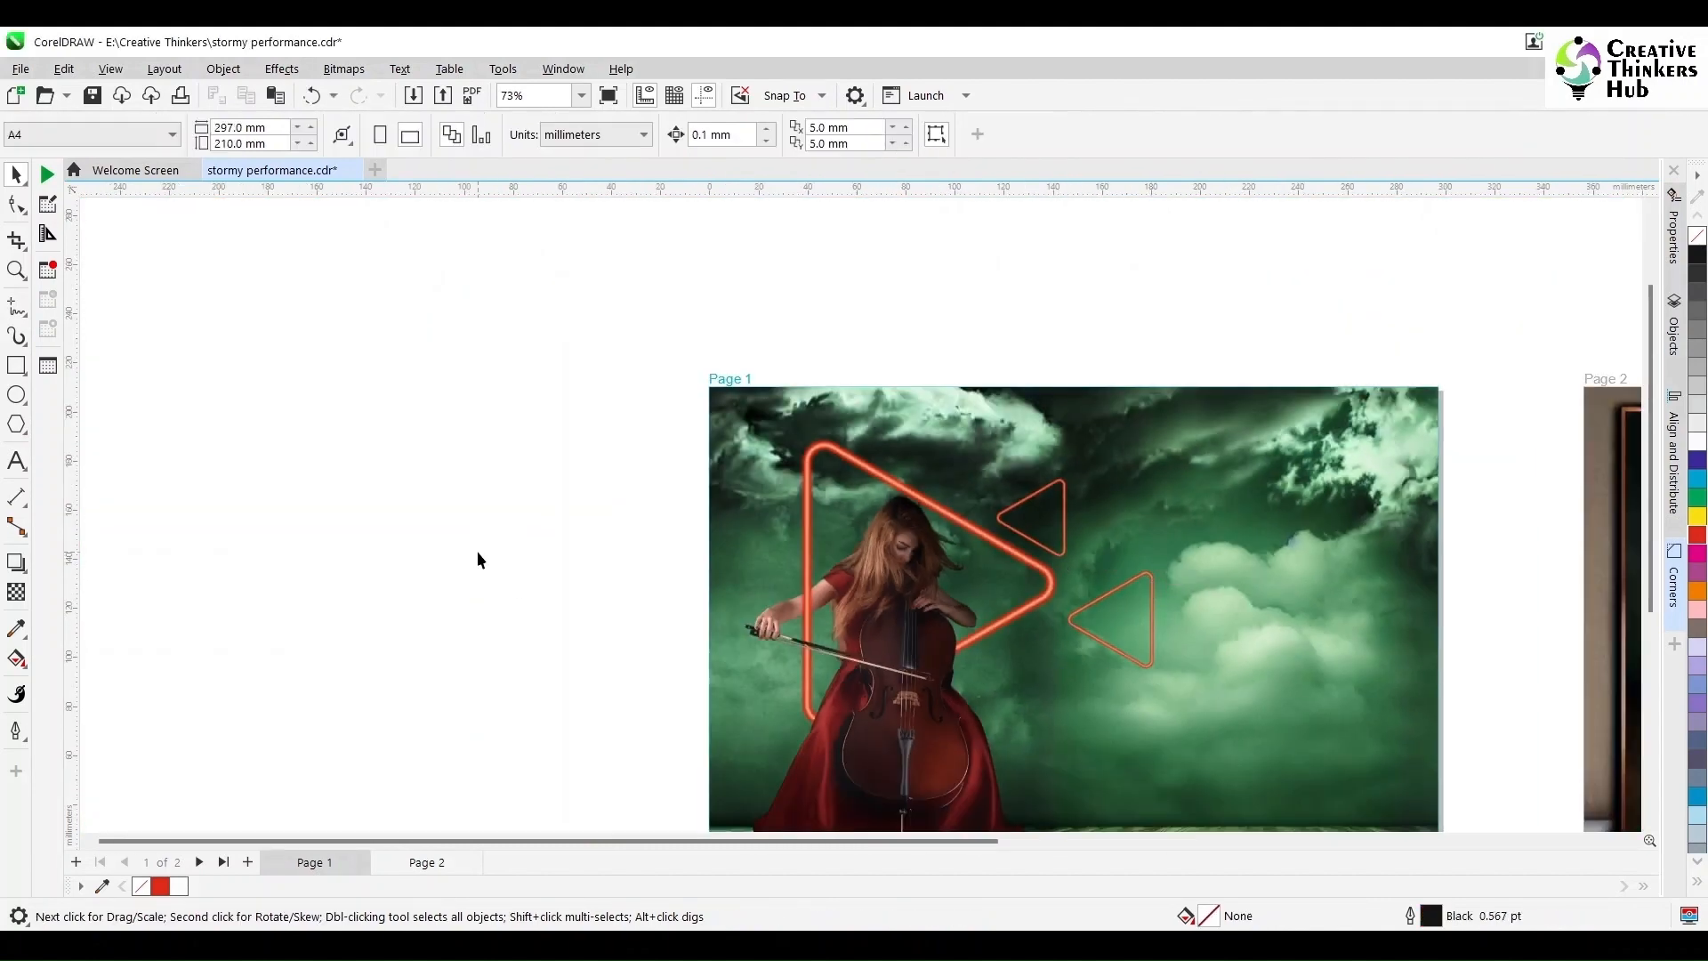
key("ctrl+s")
left_click_drag(494, 838, 727, 851)
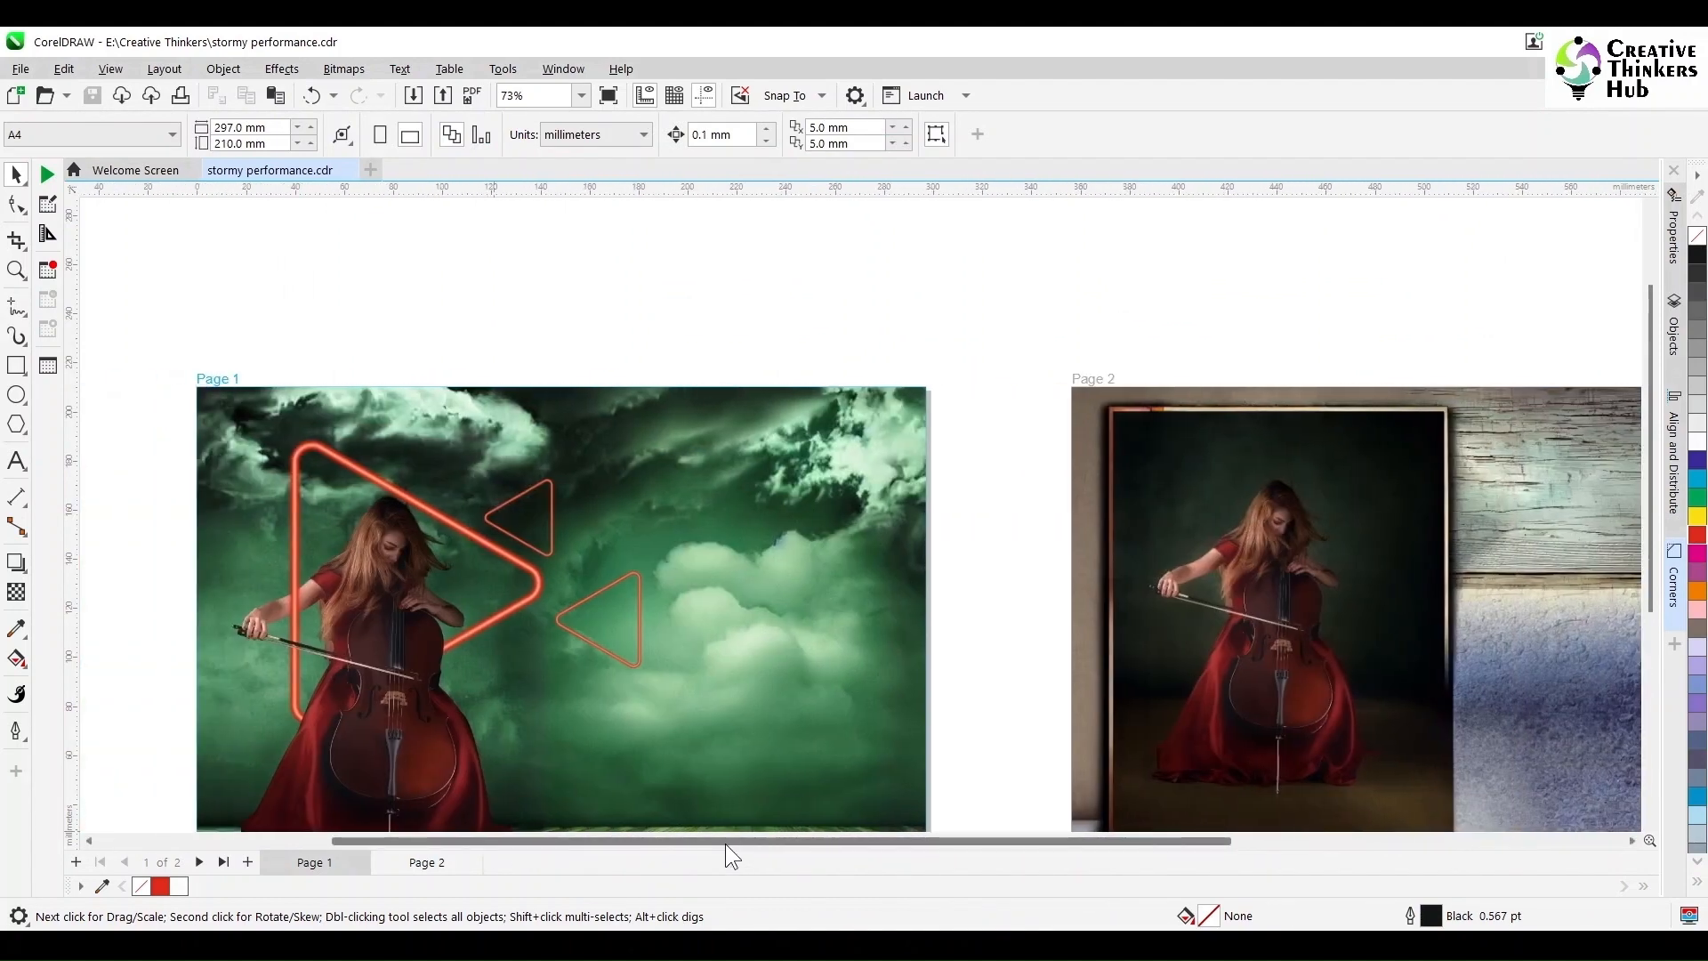
Step: Add the text 'STORMY NIGHTS' above Page 1
key("F8")
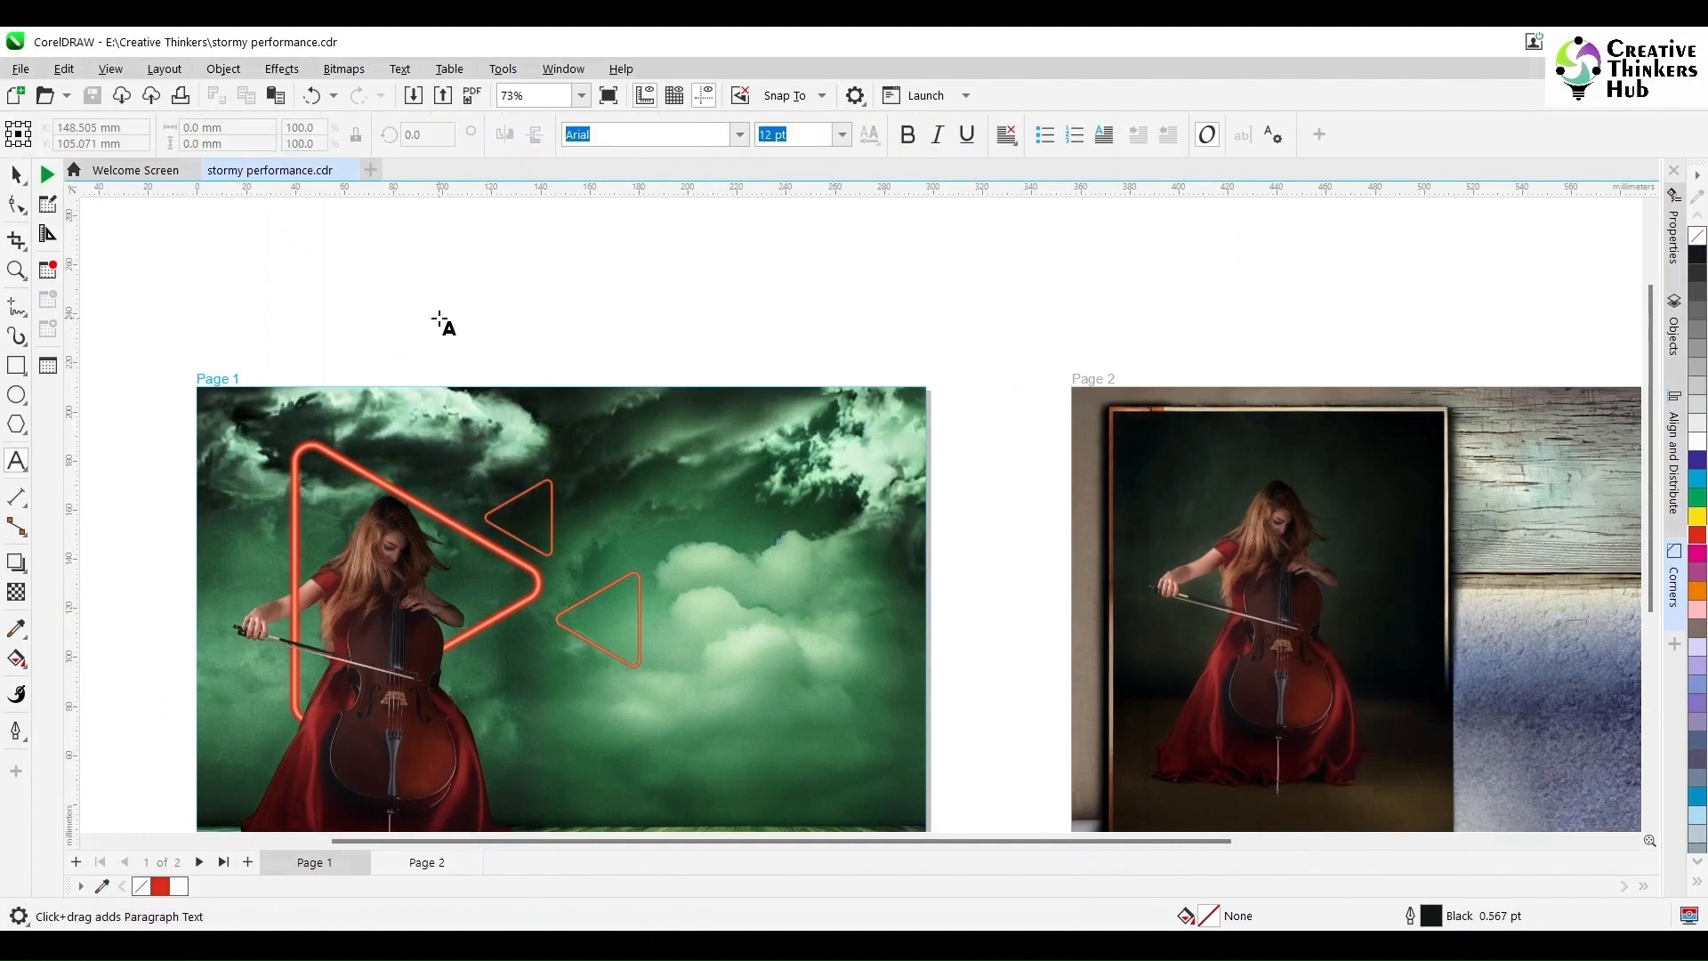
left_click(442, 313)
type("STORY")
key("BackSpace")
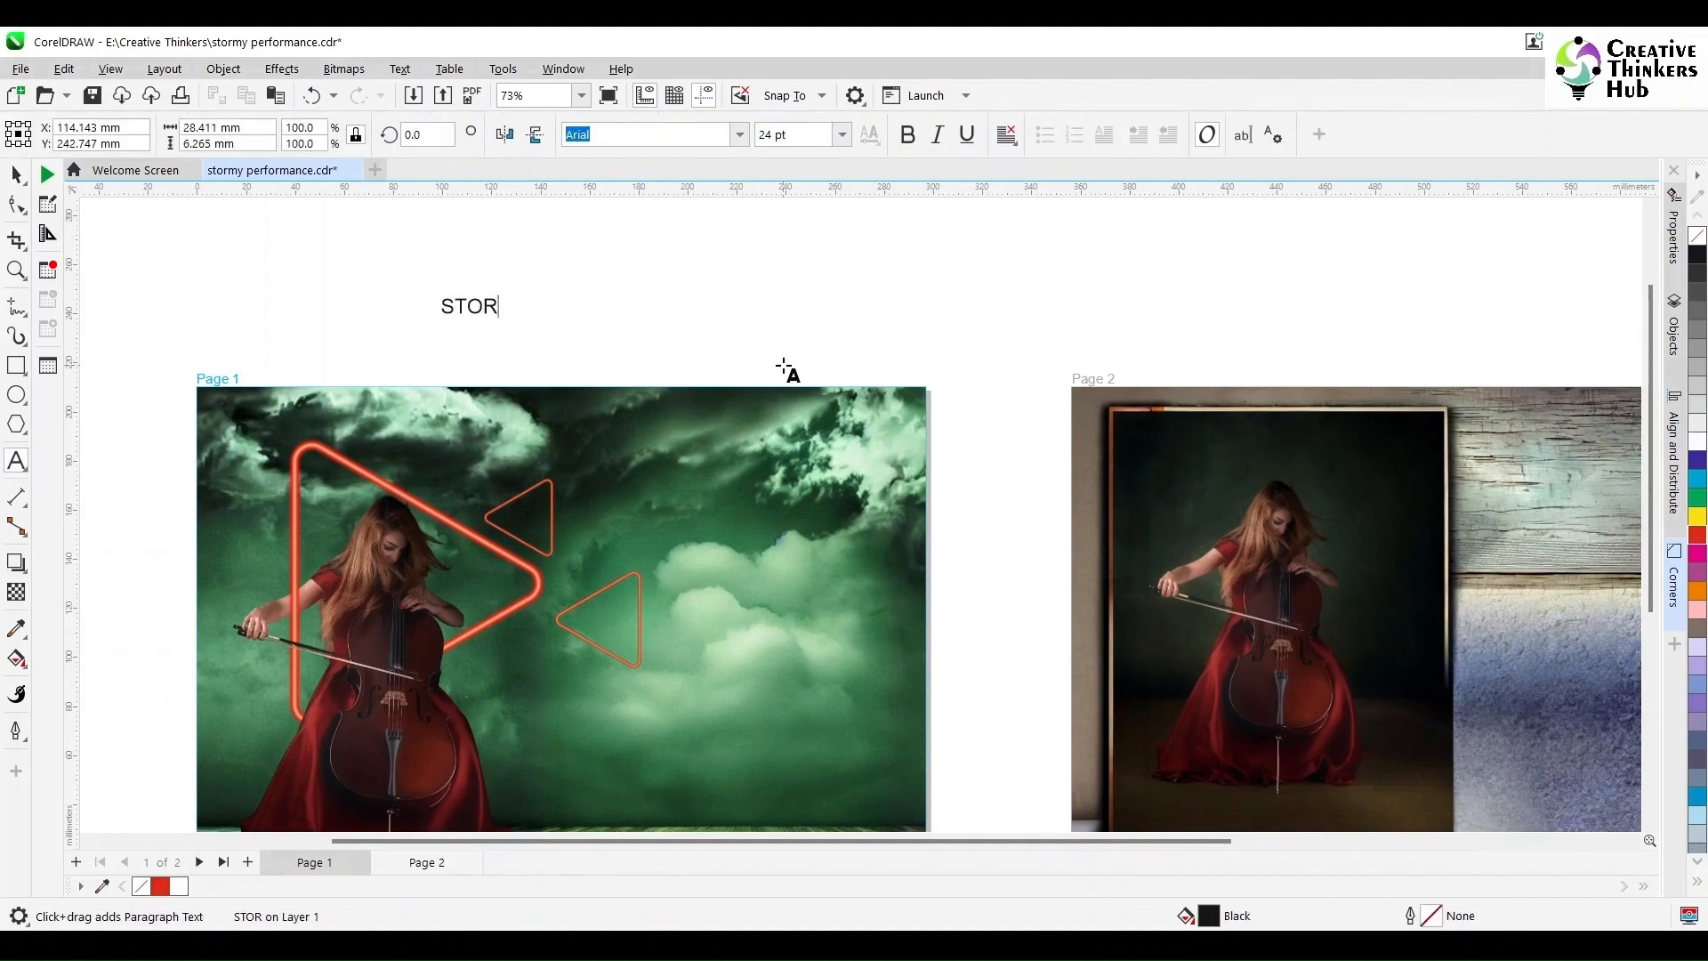
type("MY NIGHTS")
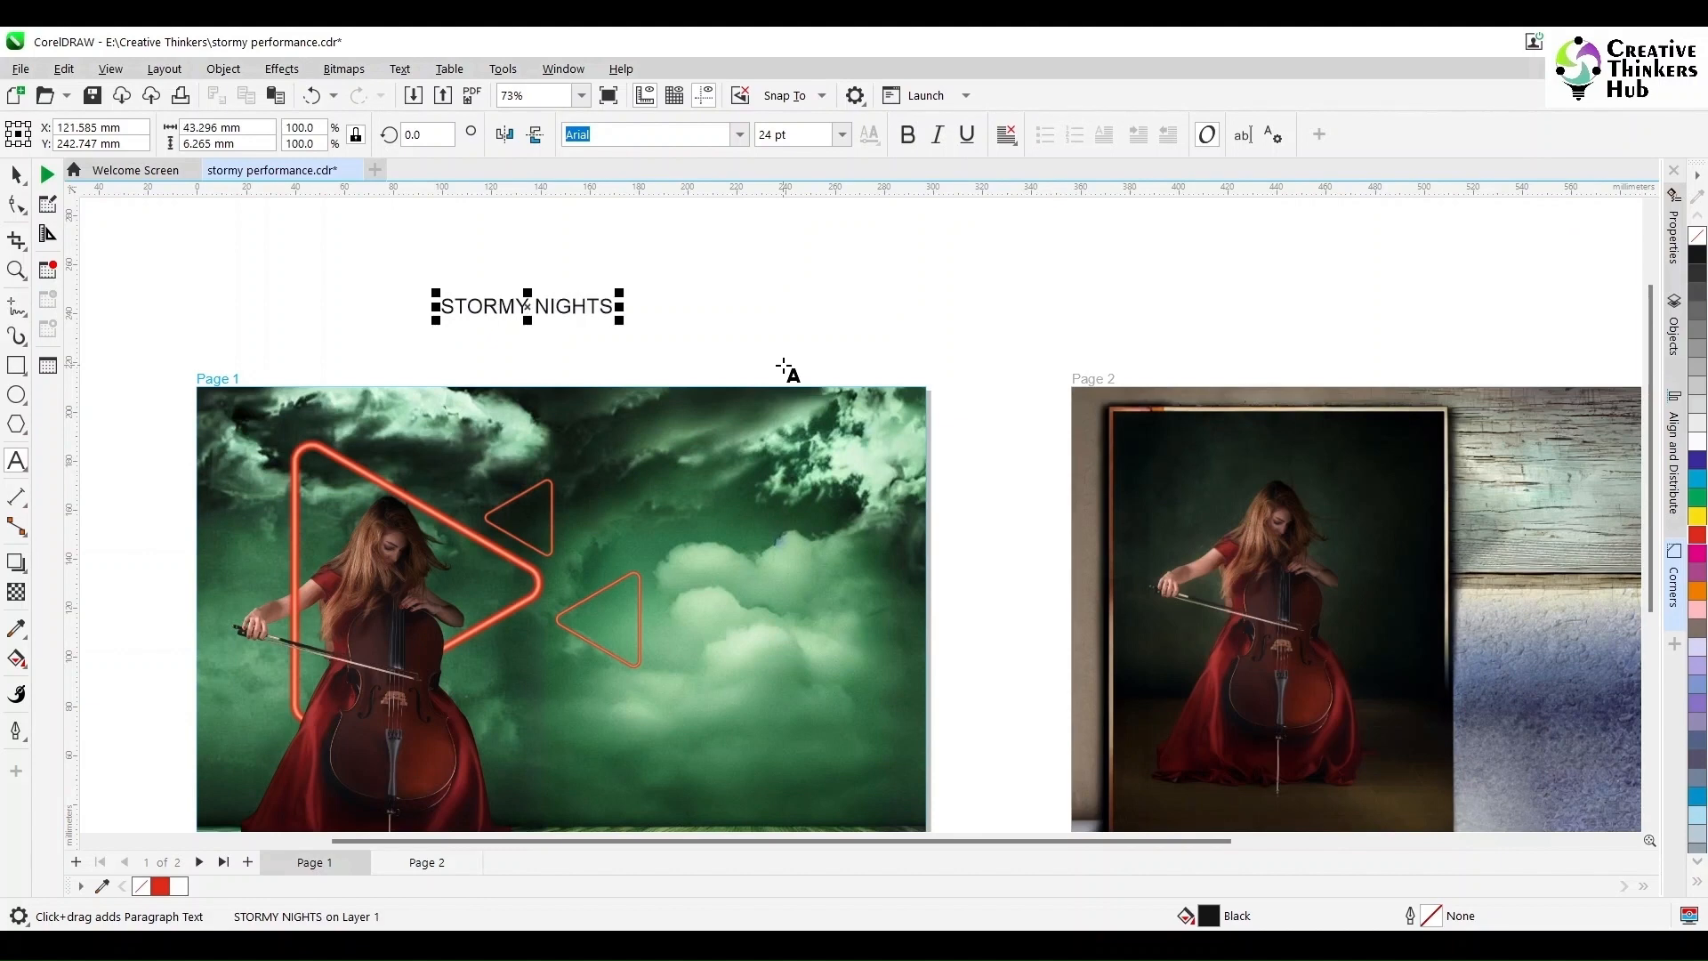
Step: Set the whole title to upright Fira Sans
key("ctrl+a")
left_click(739, 135)
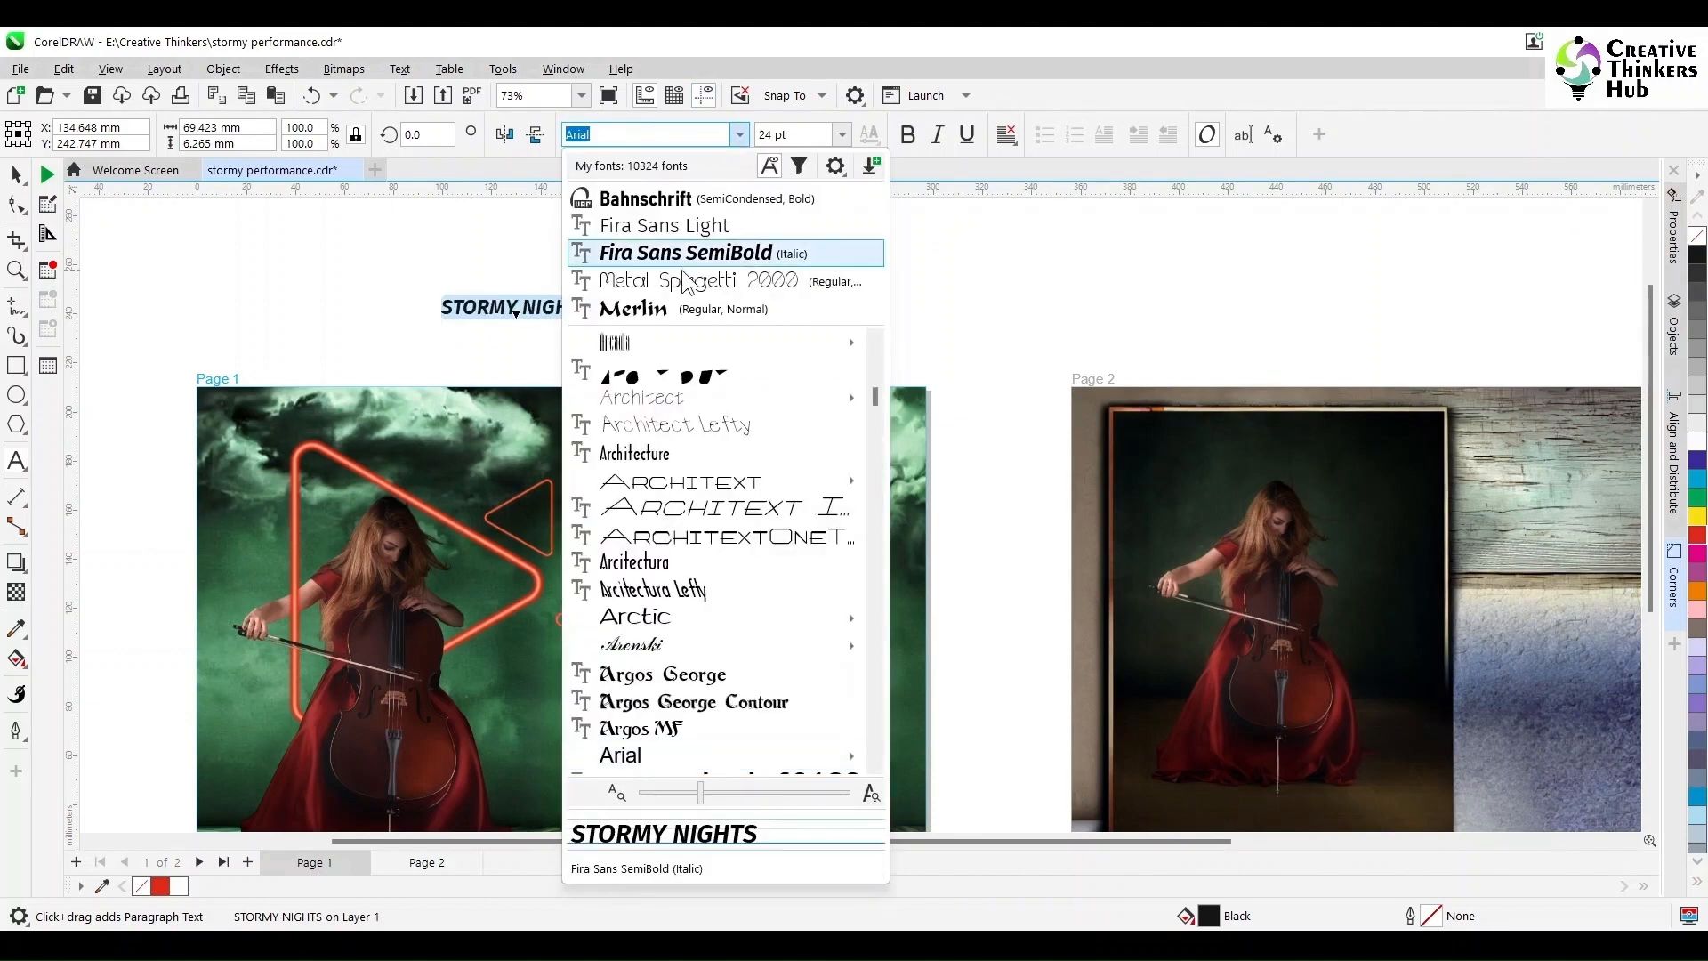
left_click(680, 254)
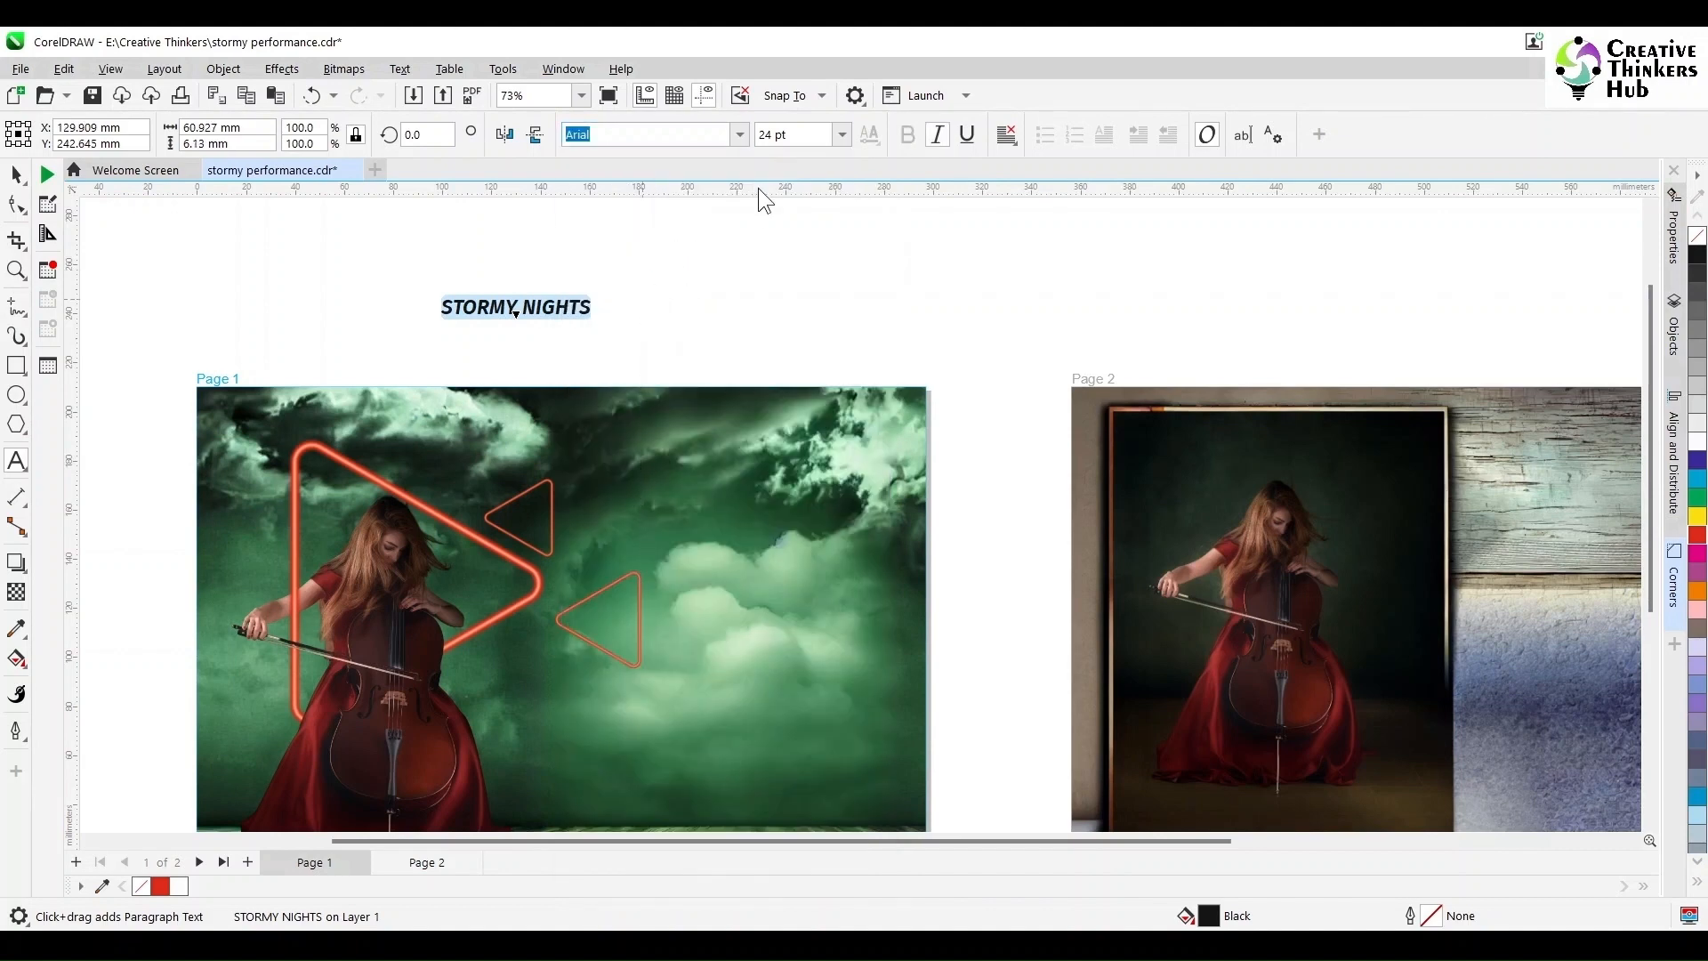
left_click(738, 135)
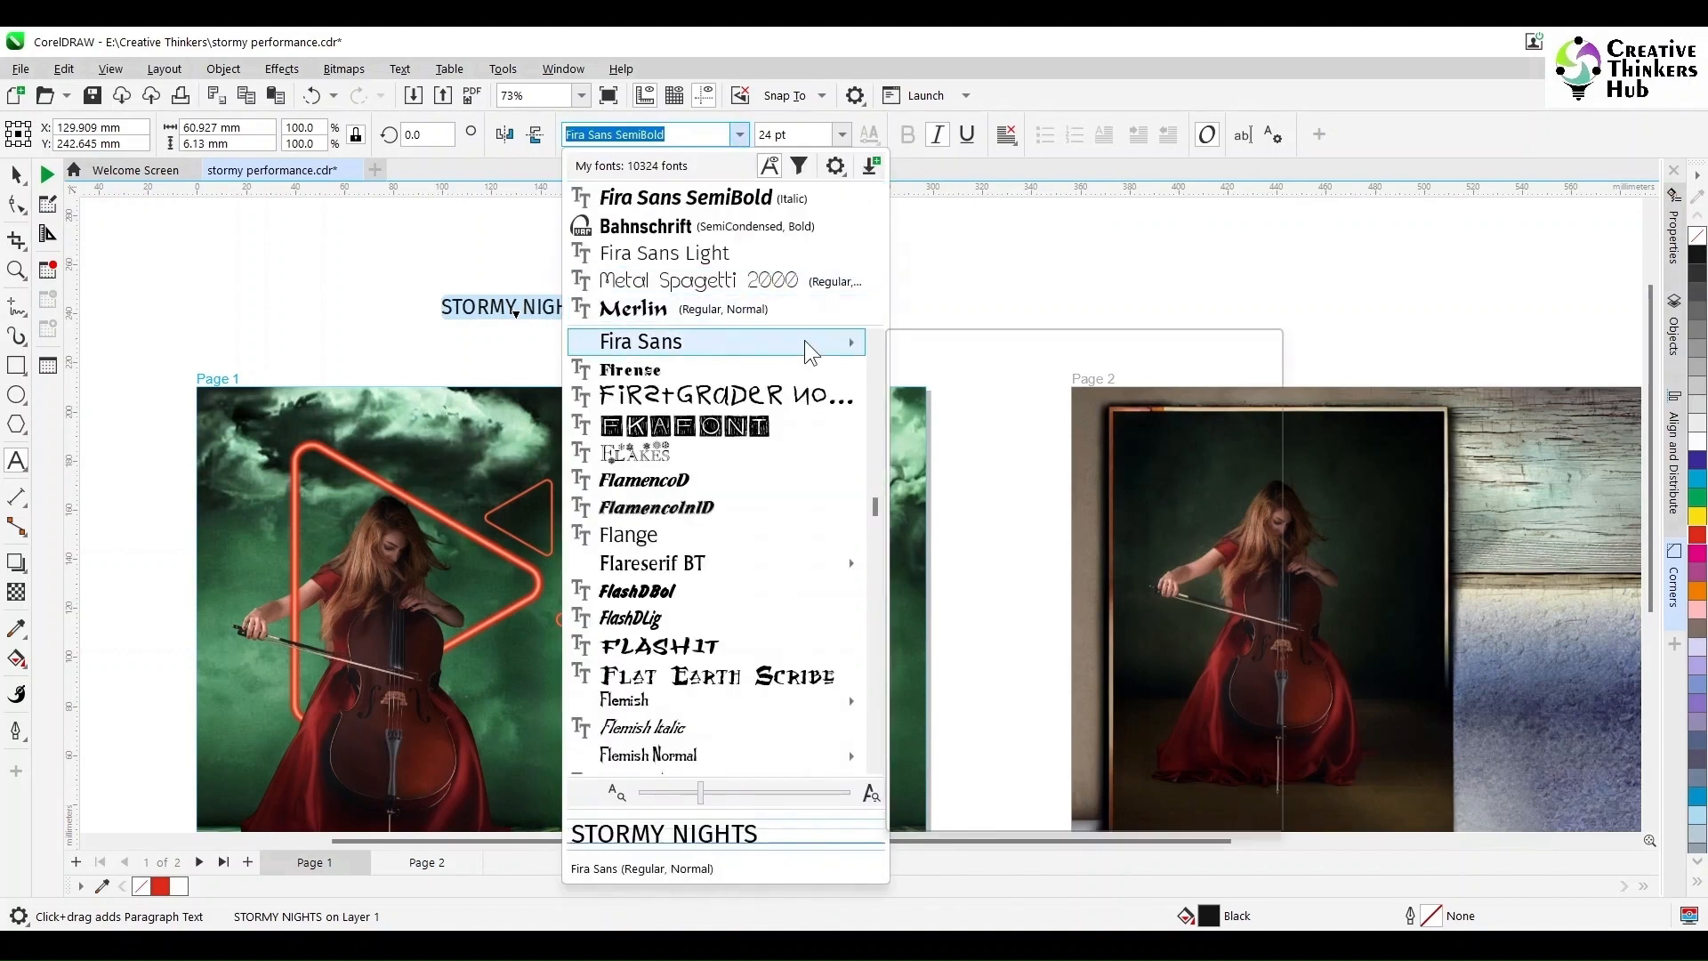
left_click(804, 340)
Step: Make the word STORMY Fira Sans ExtraBold and move the title onto the Page 1 artwork
key("Home")
key("ctrl+shift+Right")
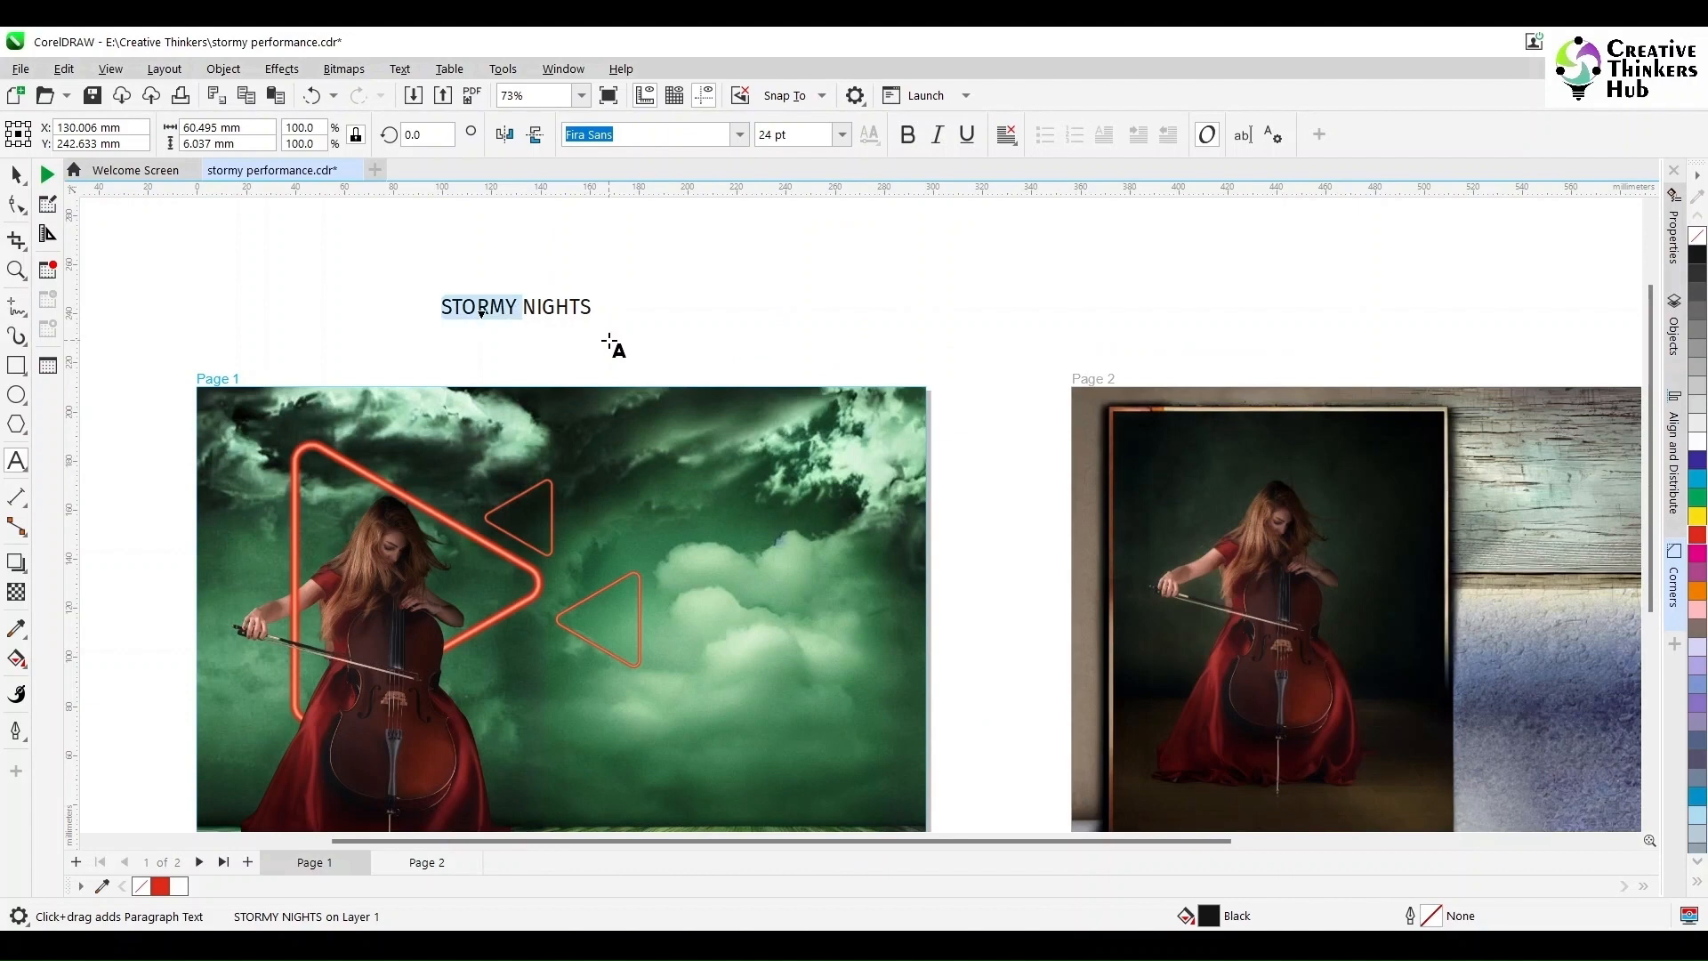
left_click(738, 134)
mouse_move(721, 343)
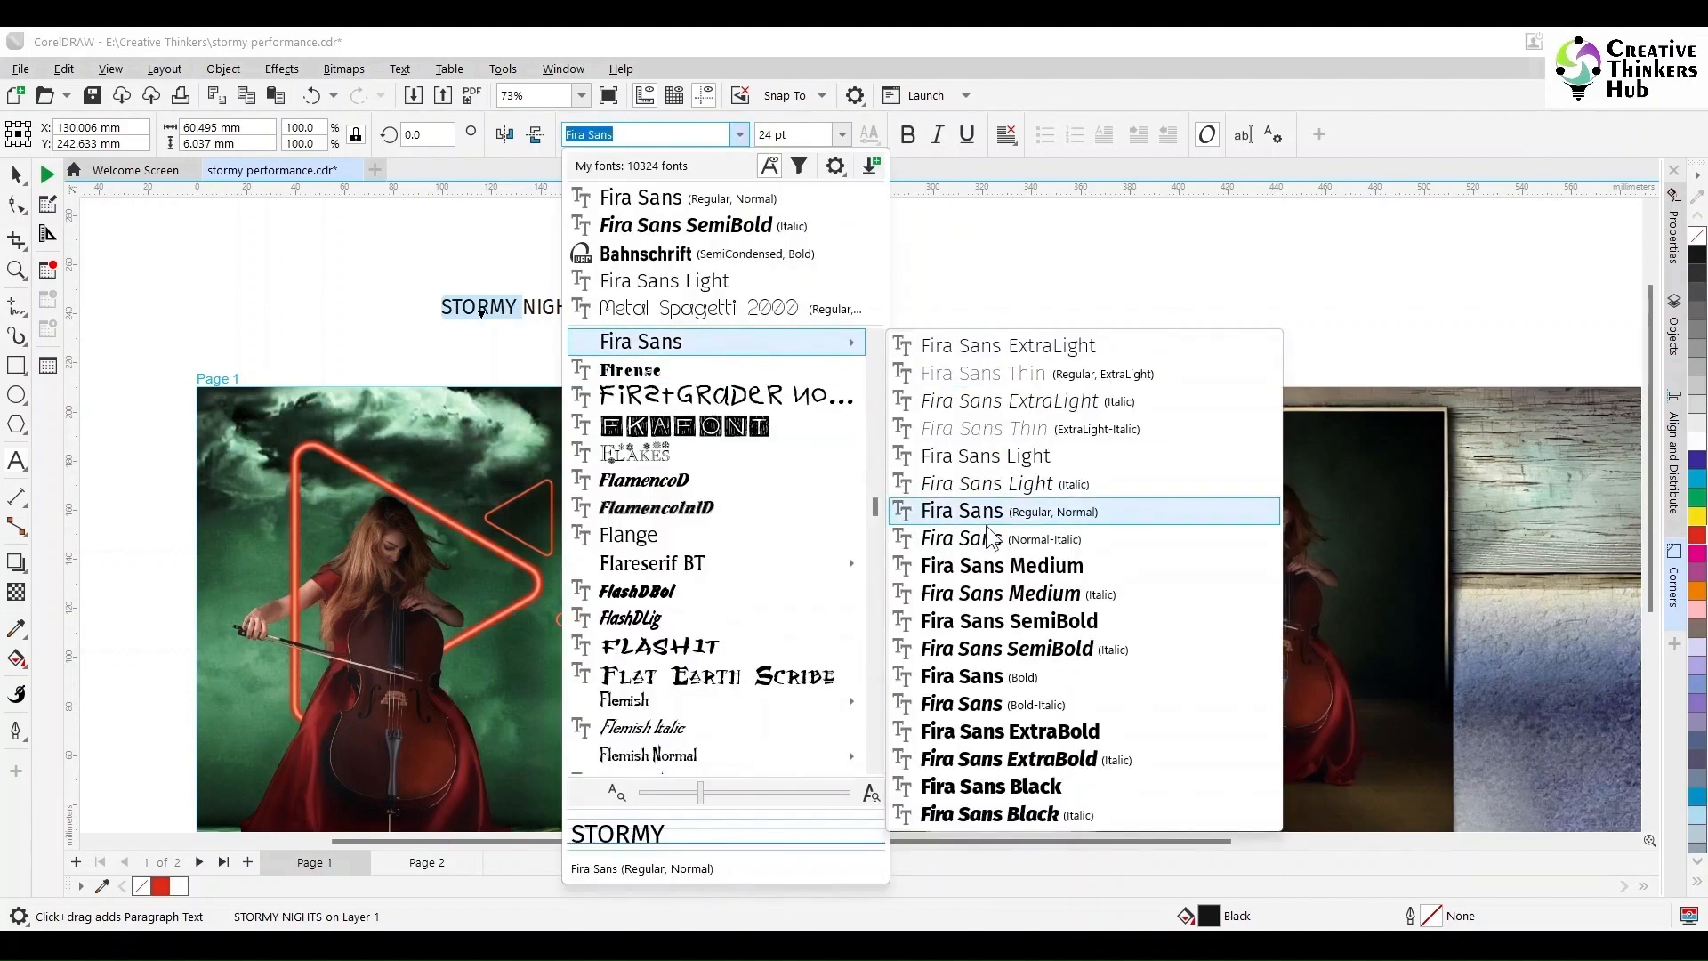
left_click(1004, 744)
left_click(16, 174)
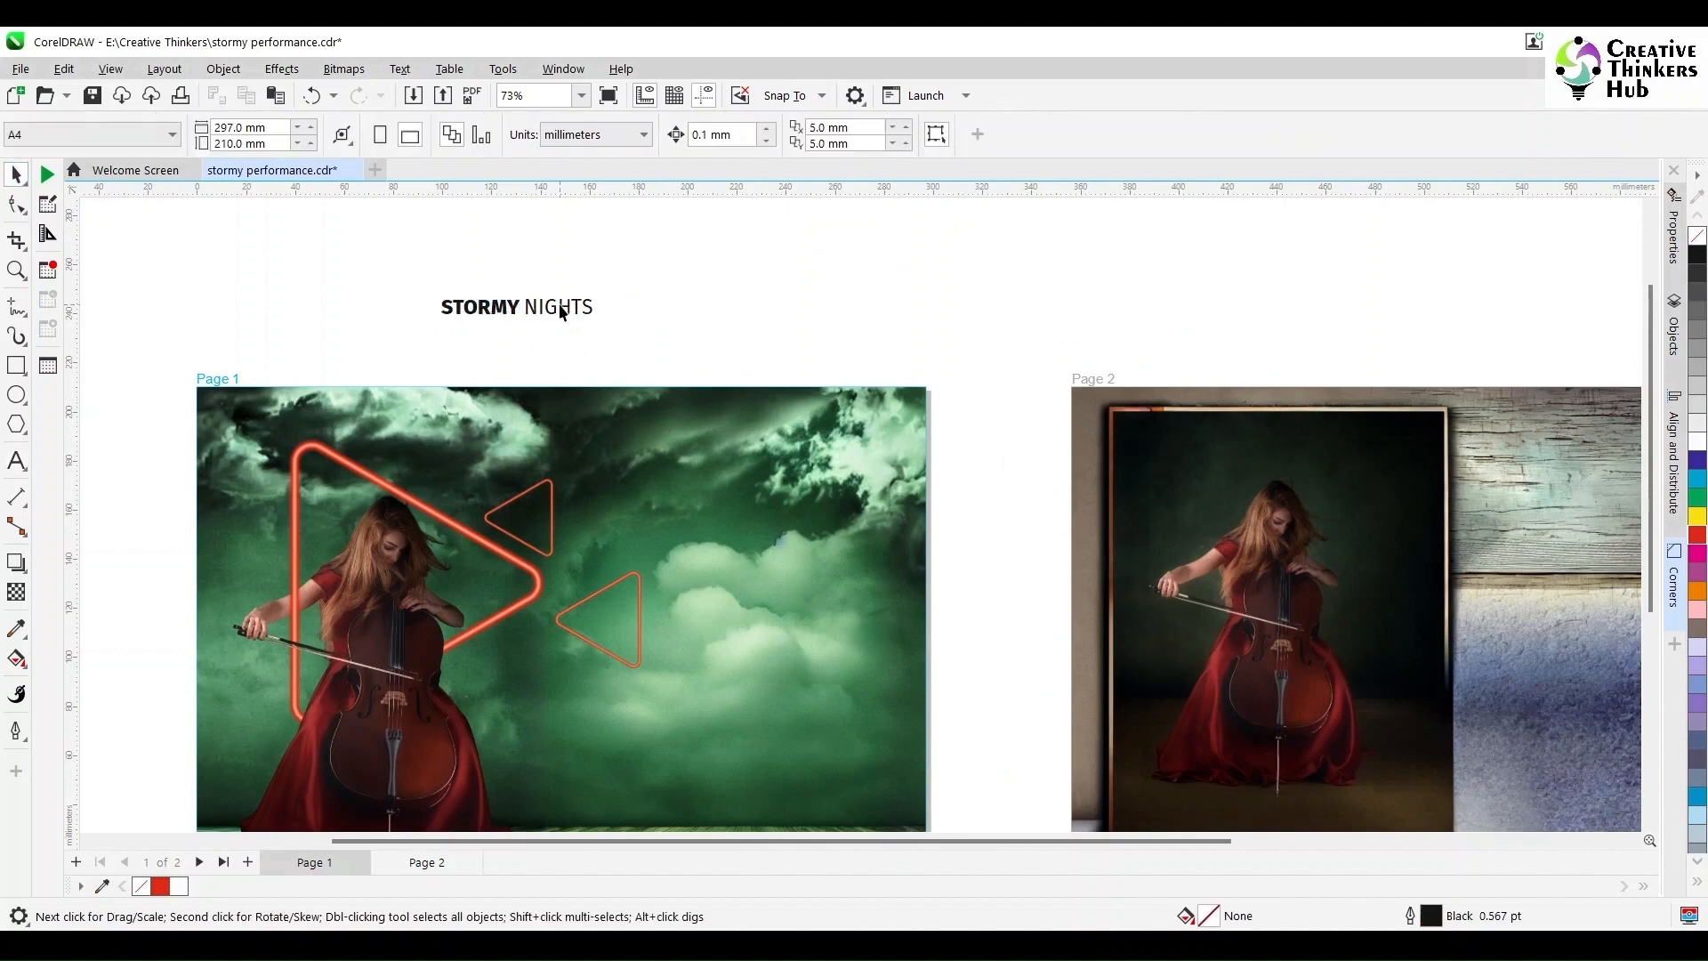
left_click_drag(556, 309, 903, 582)
Step: Enlarge the title in the sky and fill a duplicate copy white
left_click_drag(849, 501, 829, 504)
scroll(783, 533, "up", 2)
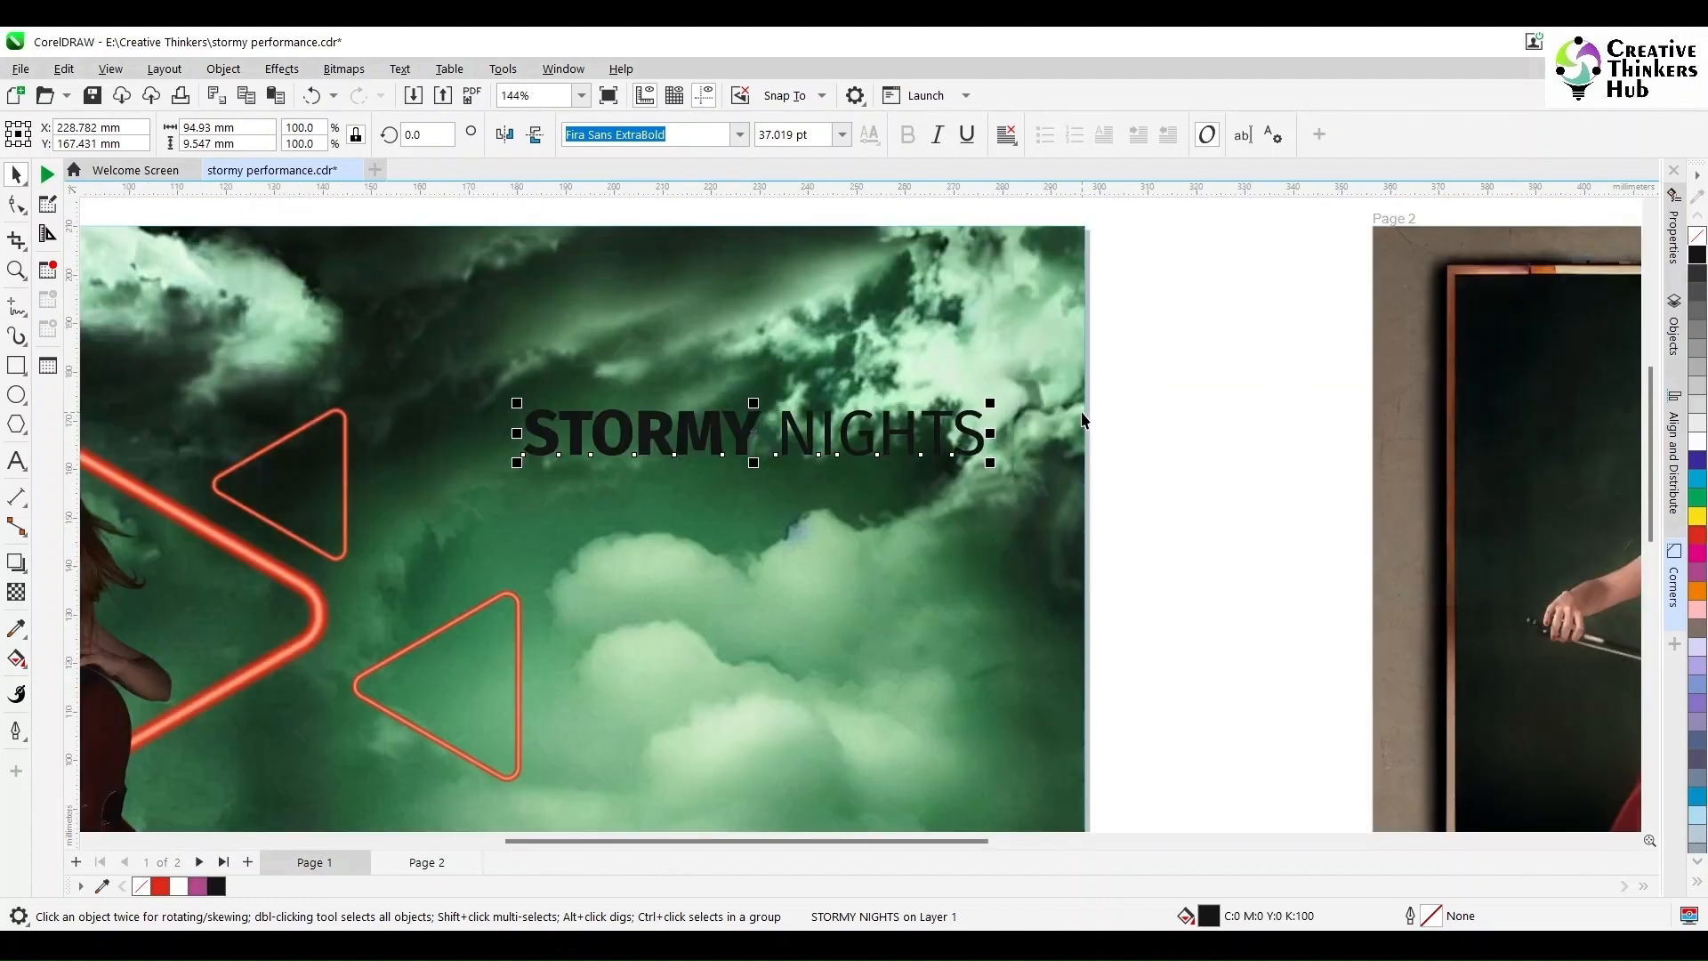
key("Left")
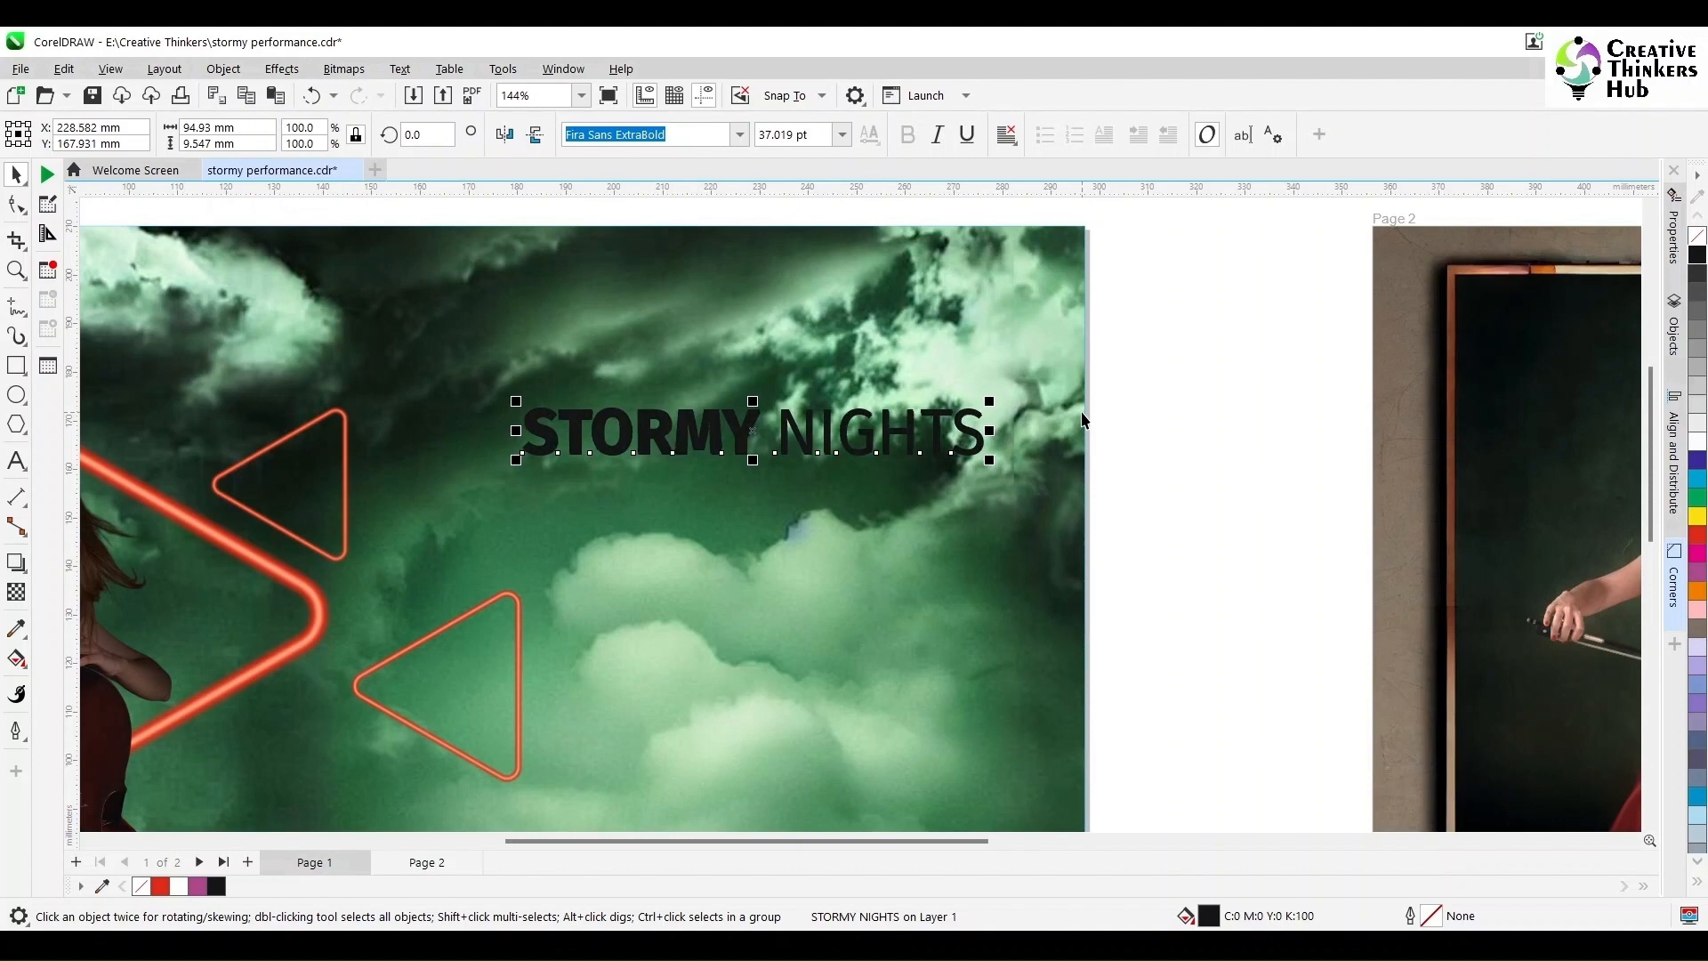
left_click(1697, 449)
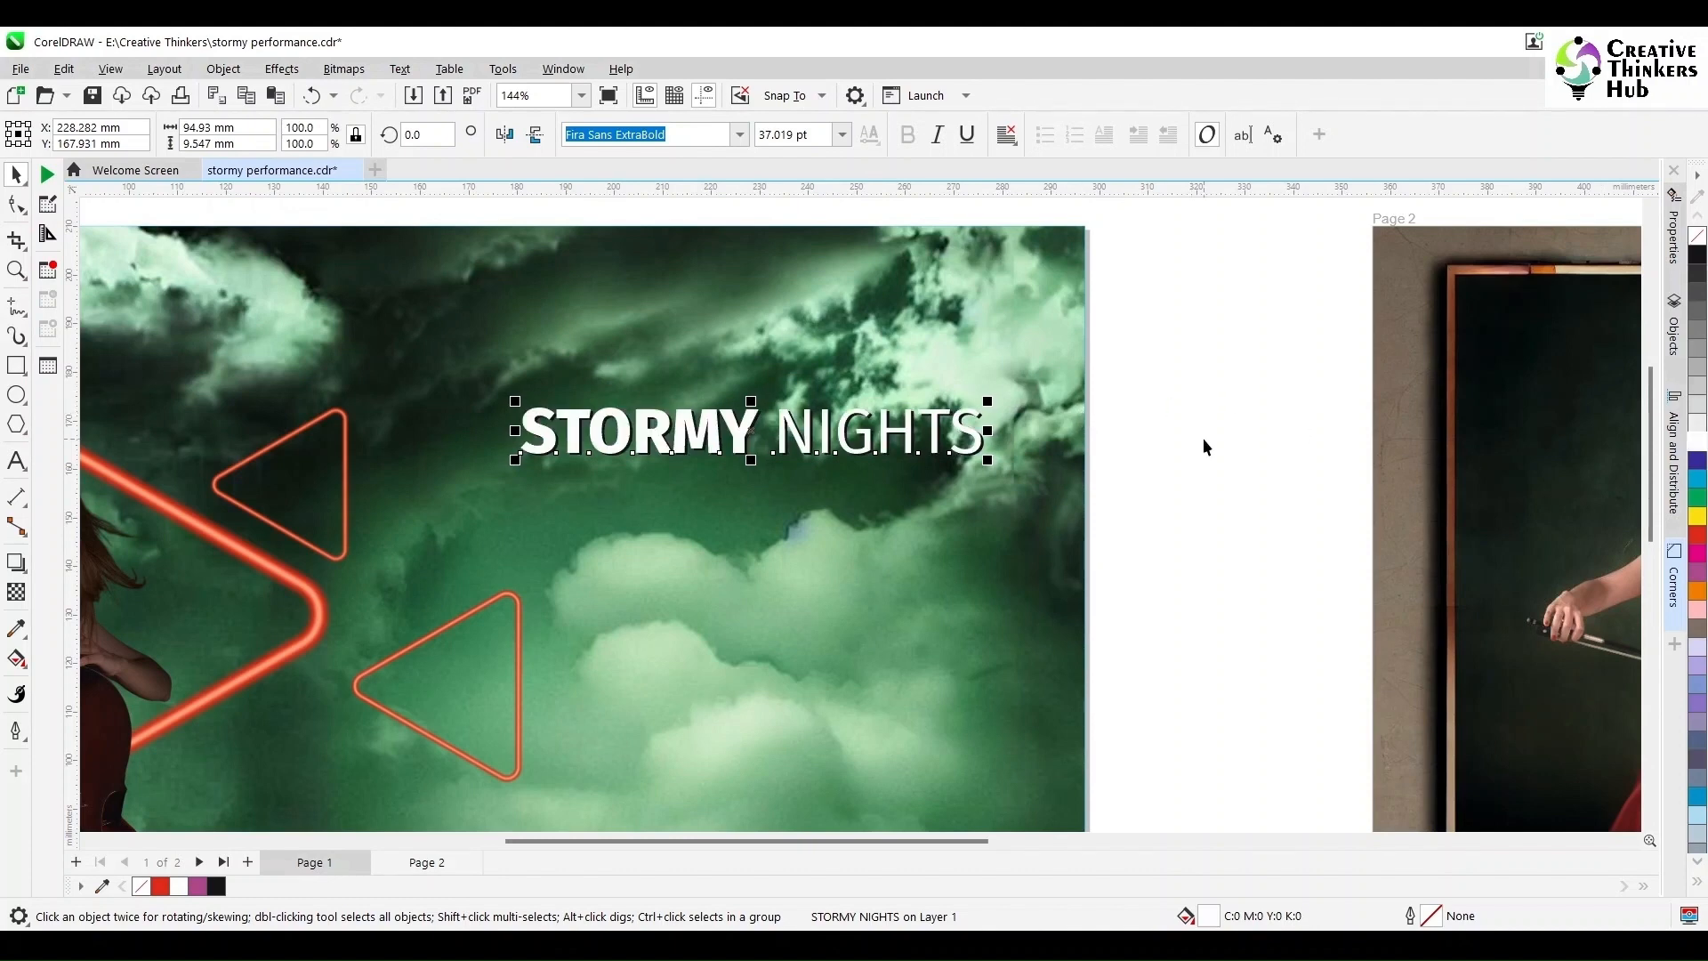
scroll(1202, 437, "up", 4)
Step: Center-align the white and black title copies on each other
key("Escape")
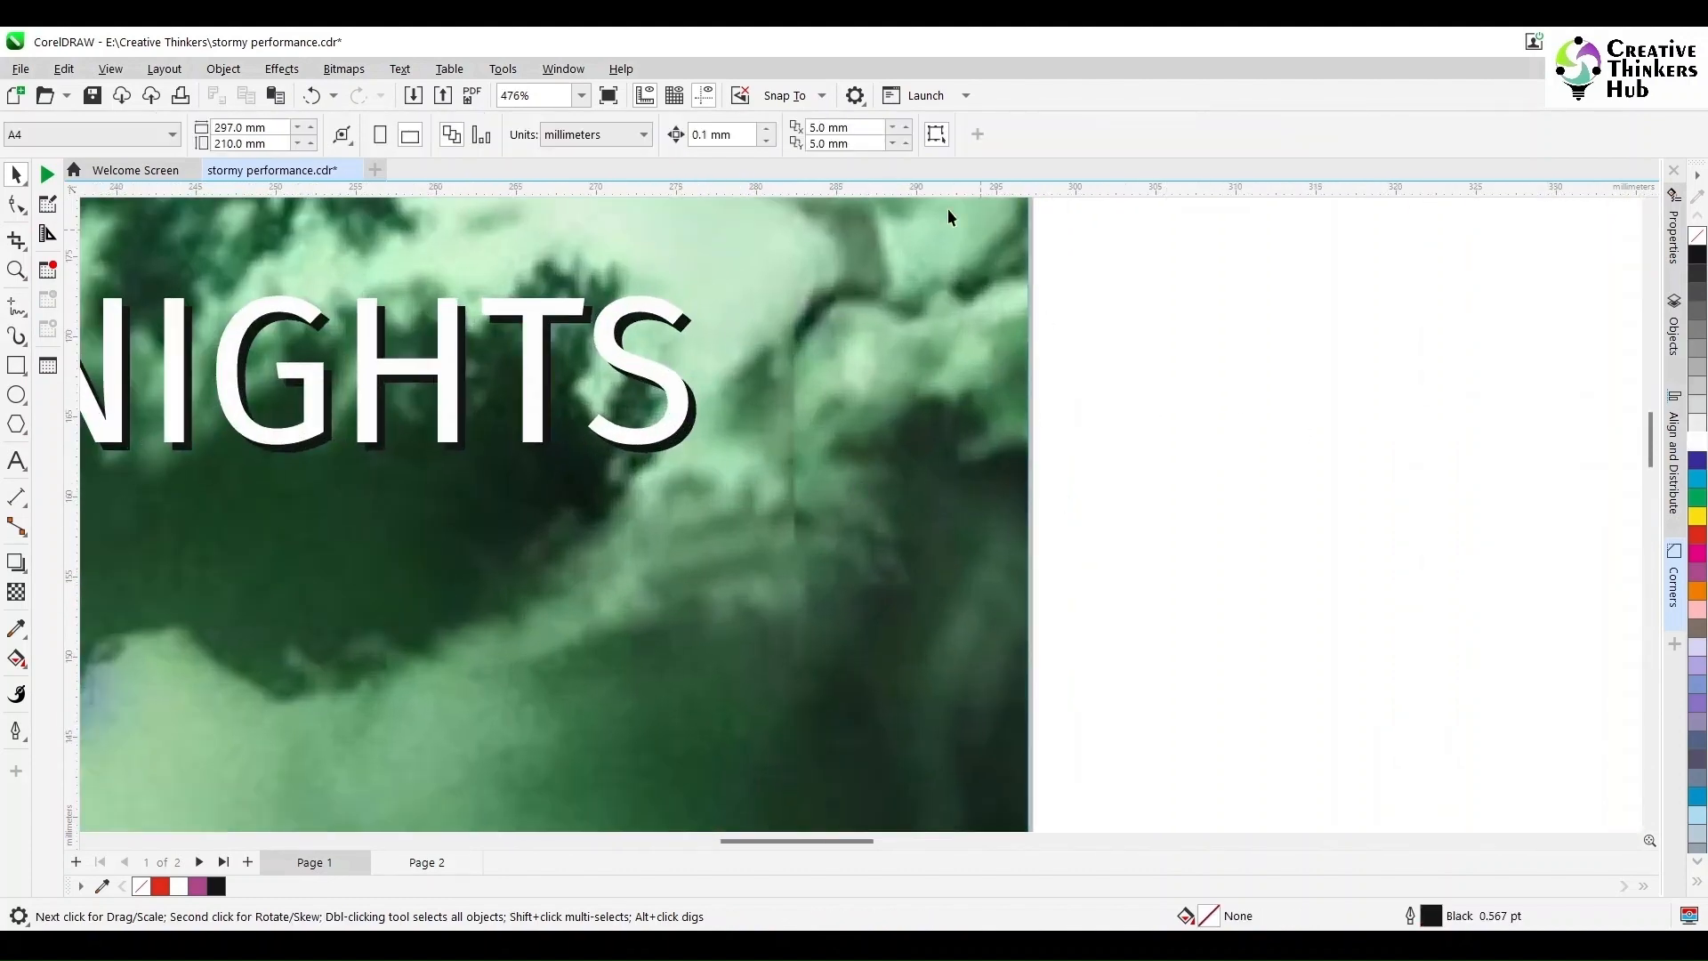
left_click(741, 133)
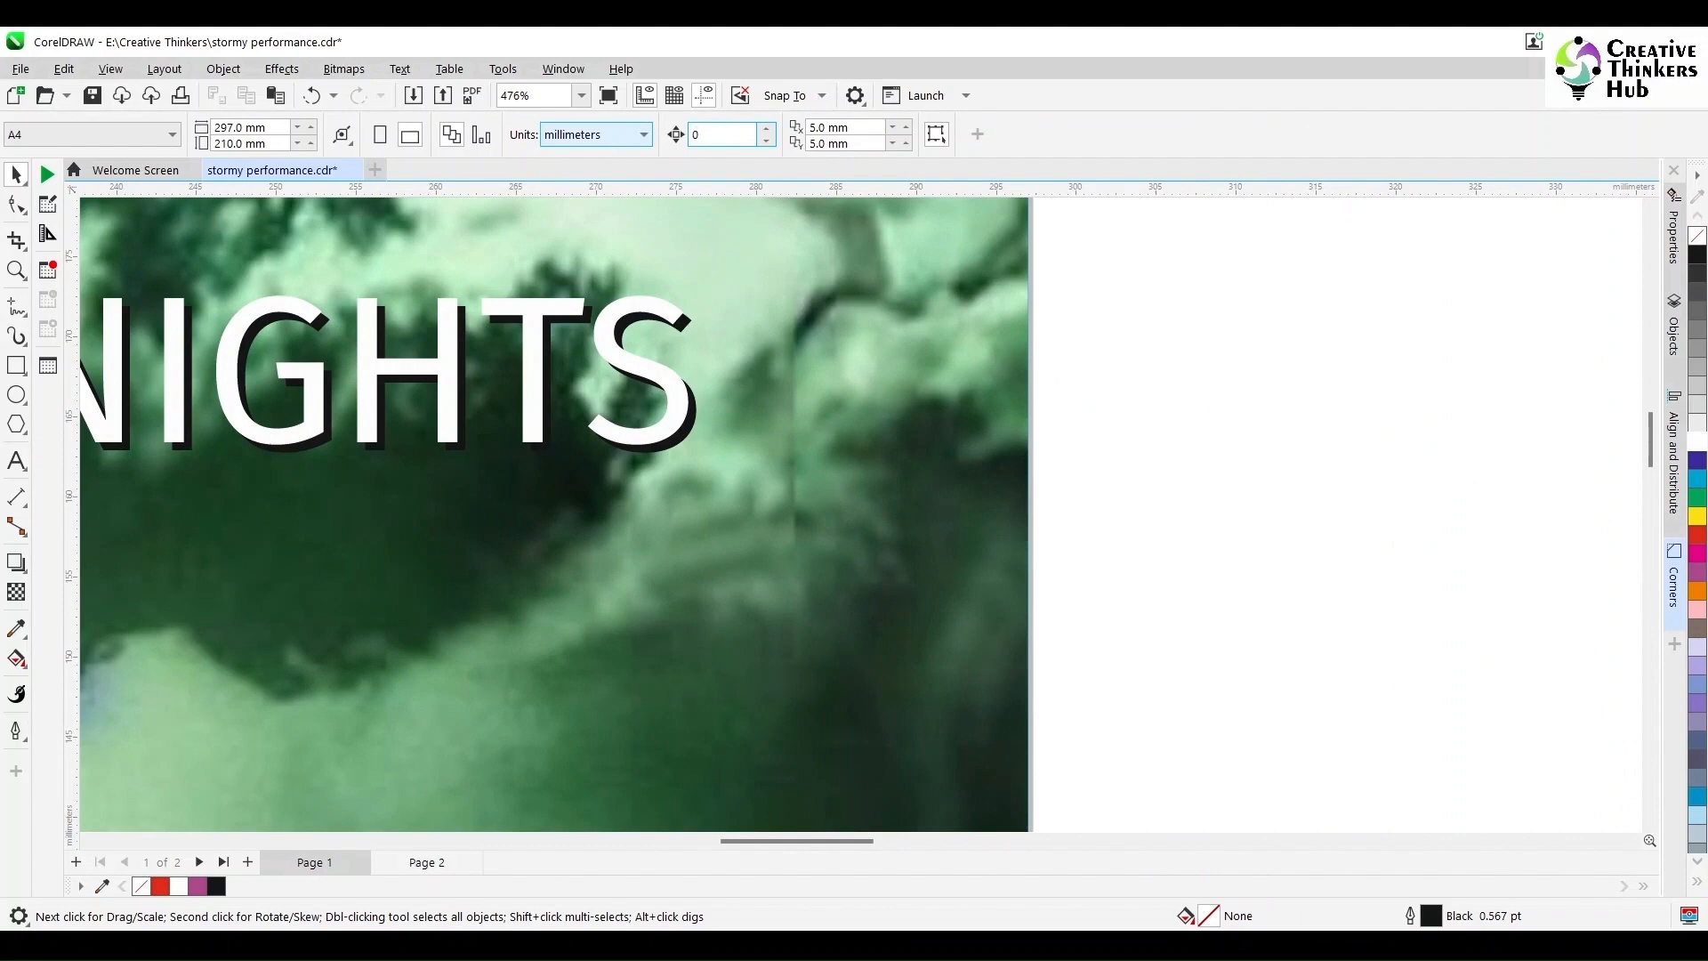
left_click_drag(651, 379, 548, 382)
left_click(673, 397, "shift")
key("c")
key("e")
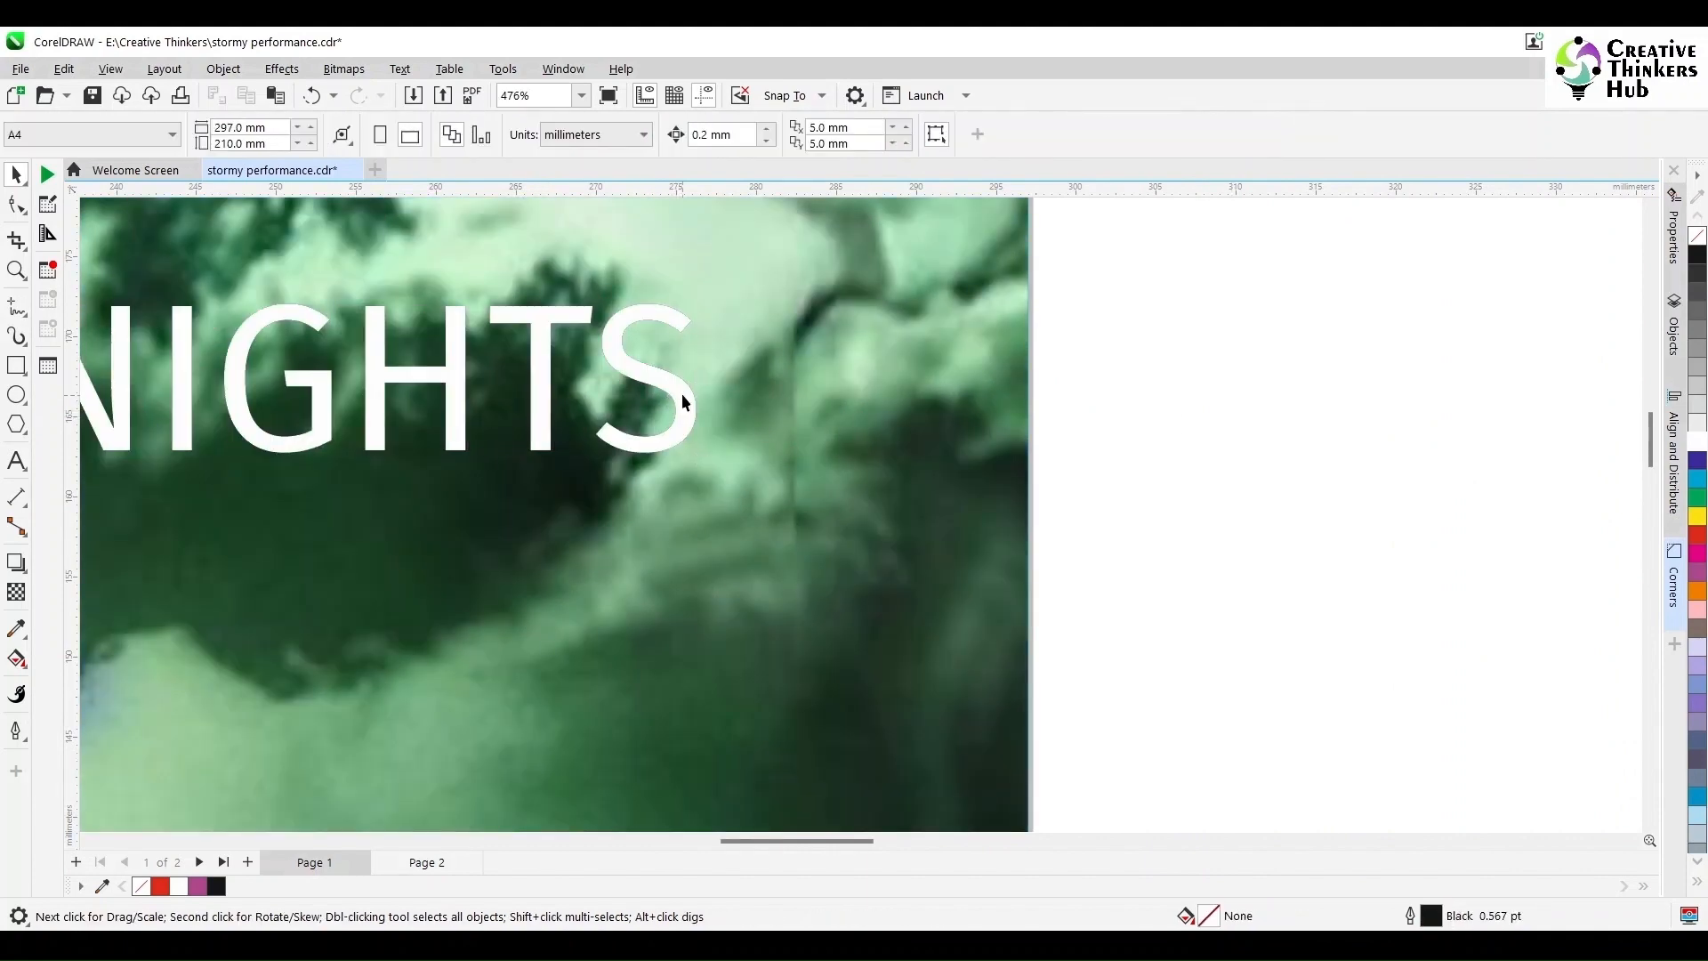
Step: Nudge the white title copy up and left to reveal the black shadow
left_click(681, 393)
key("Up")
key("Up")
key("Up")
key("Up")
key("Left")
key("Left")
key("Left")
key("Left")
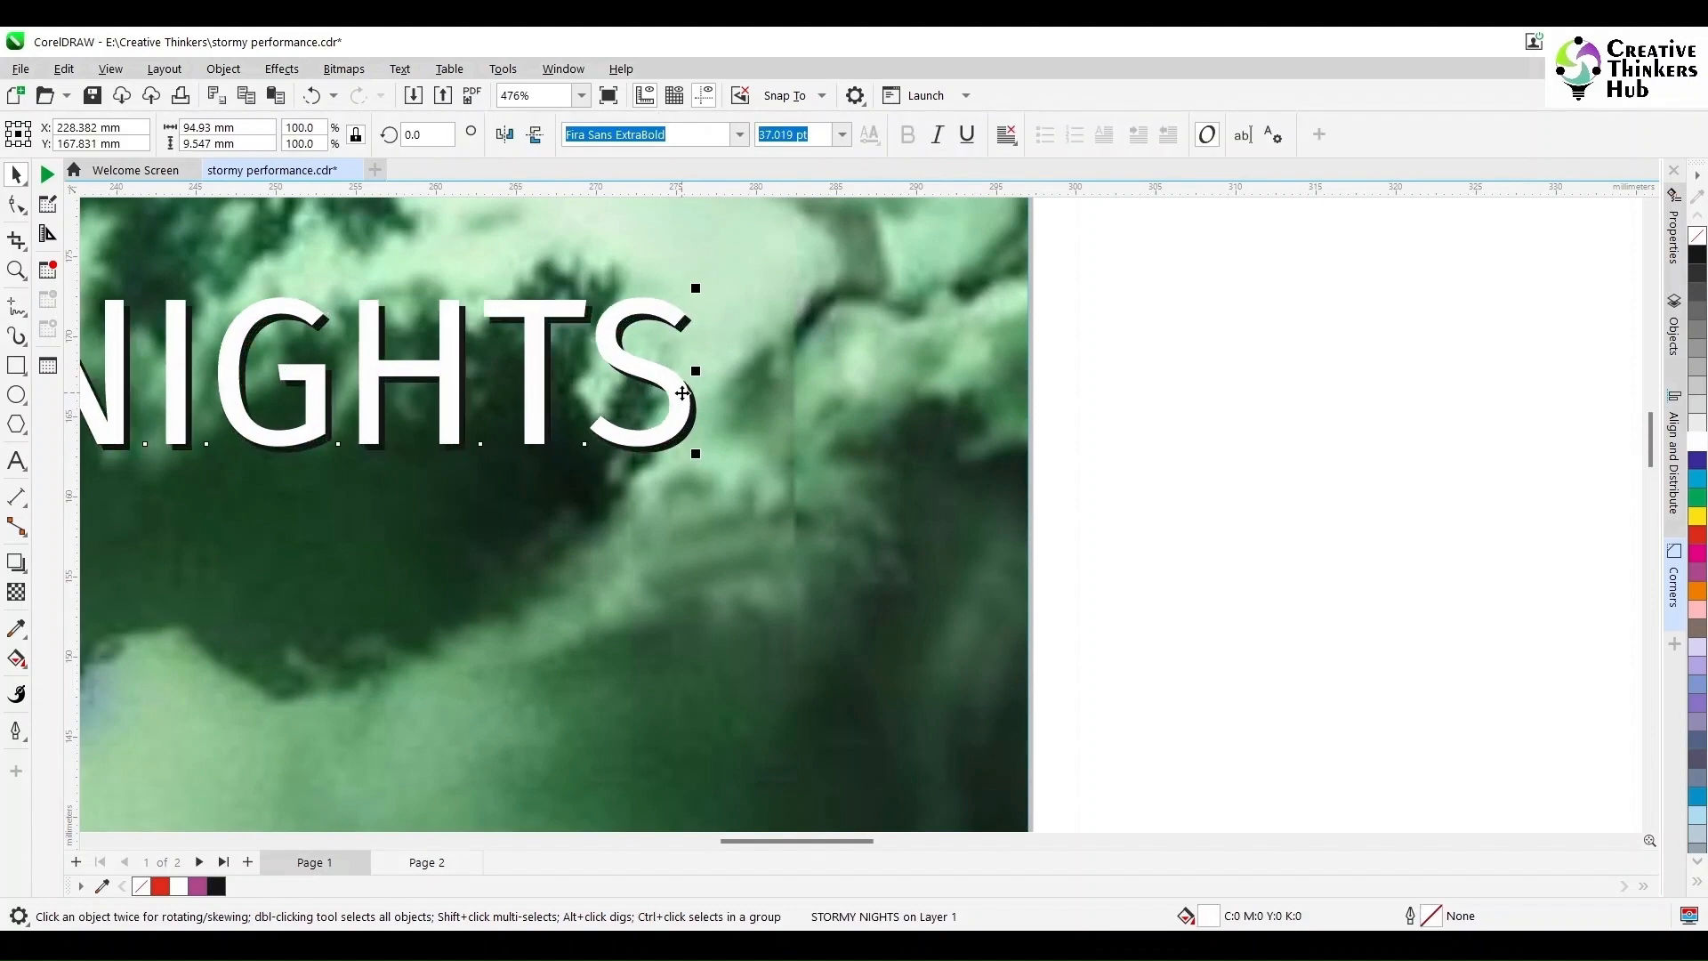
scroll(519, 638, "down", 5)
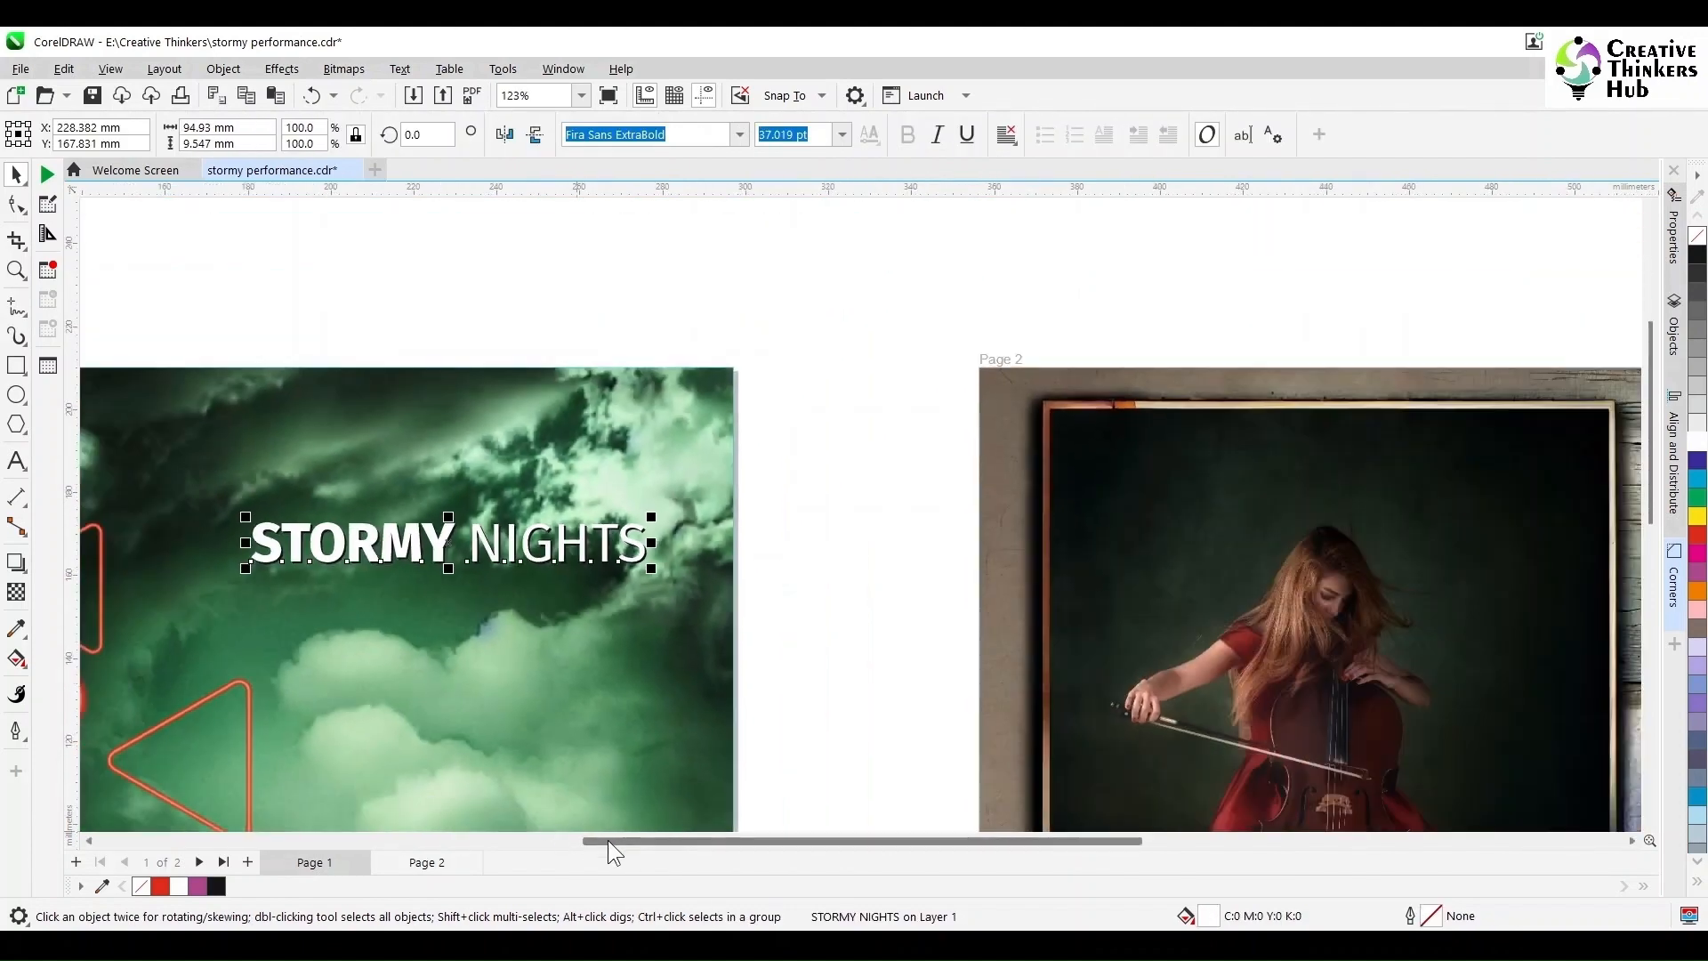
left_click_drag(607, 840, 365, 876)
left_click(1555, 520)
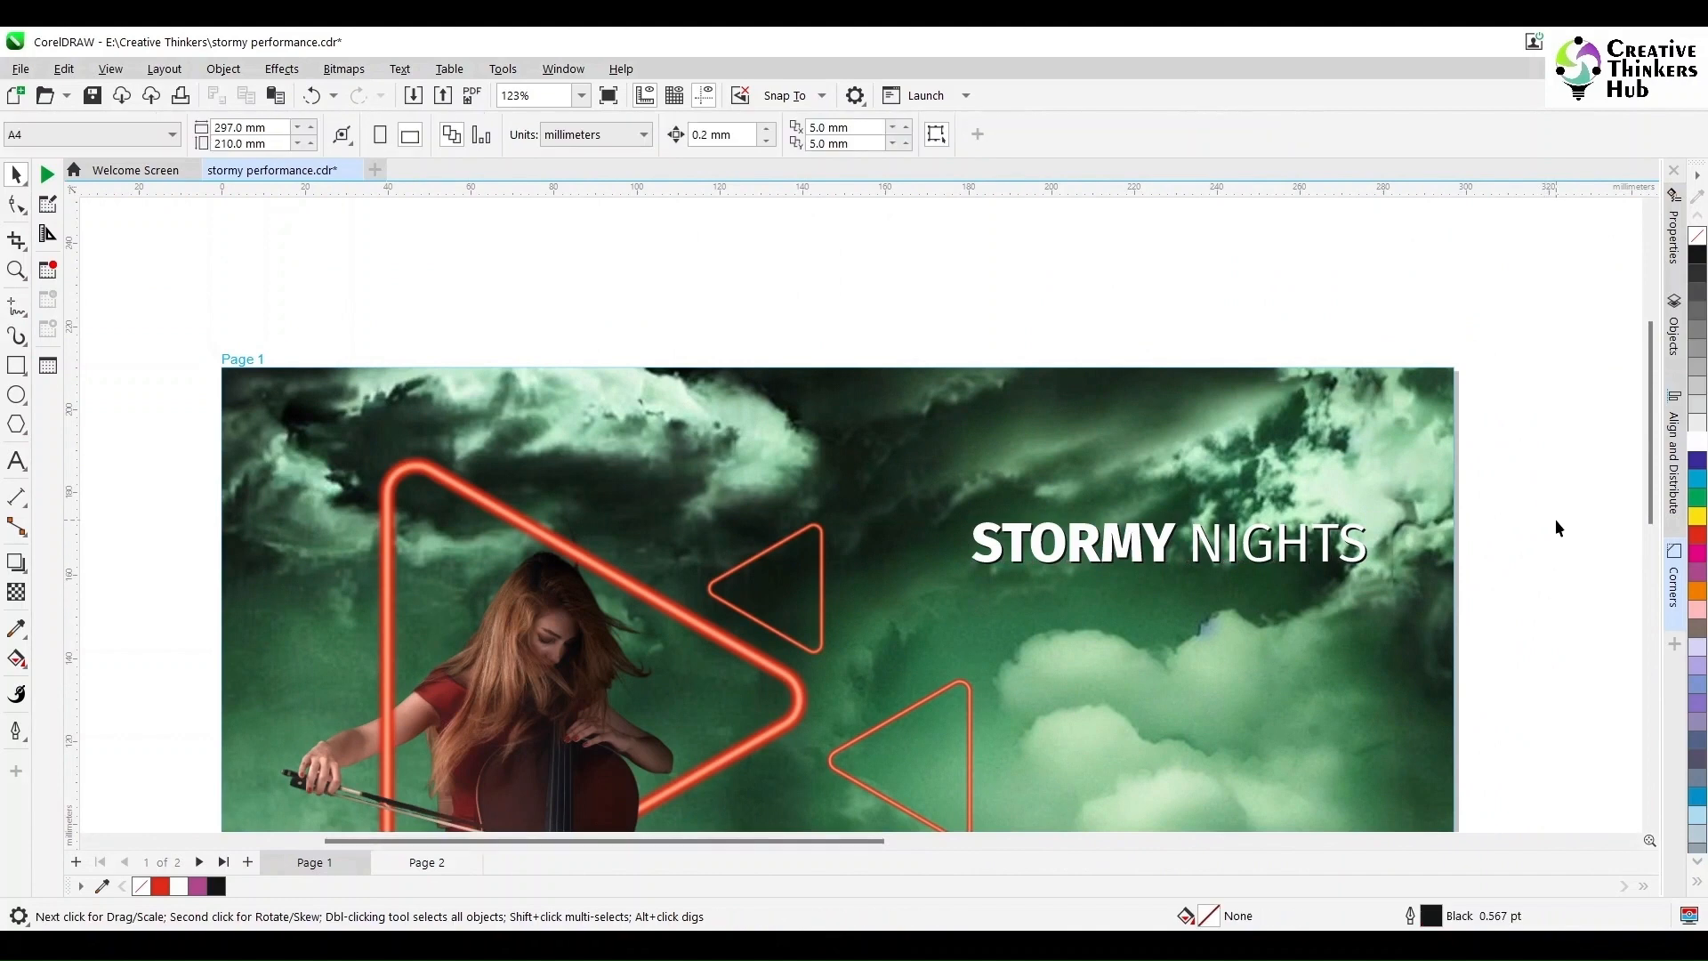
scroll(1511, 552, "down", 3)
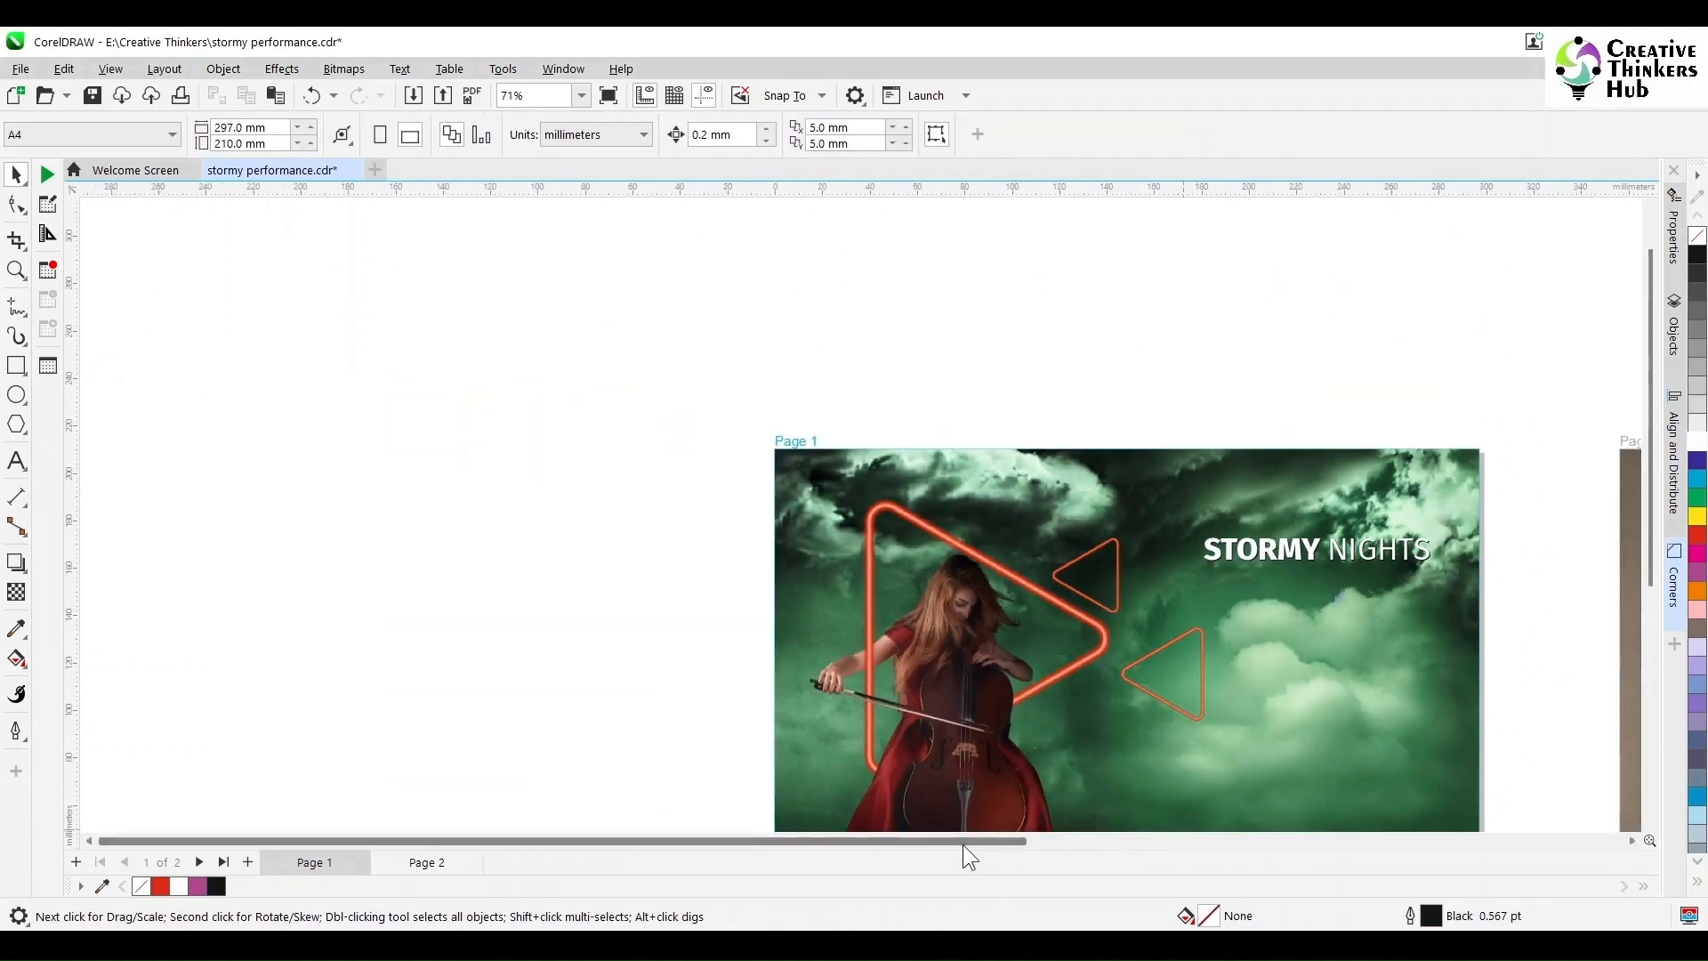
Step: Colour the STORMY NIGHTS title red and its shadow copy white
left_click_drag(963, 843, 1096, 841)
left_click(1008, 548)
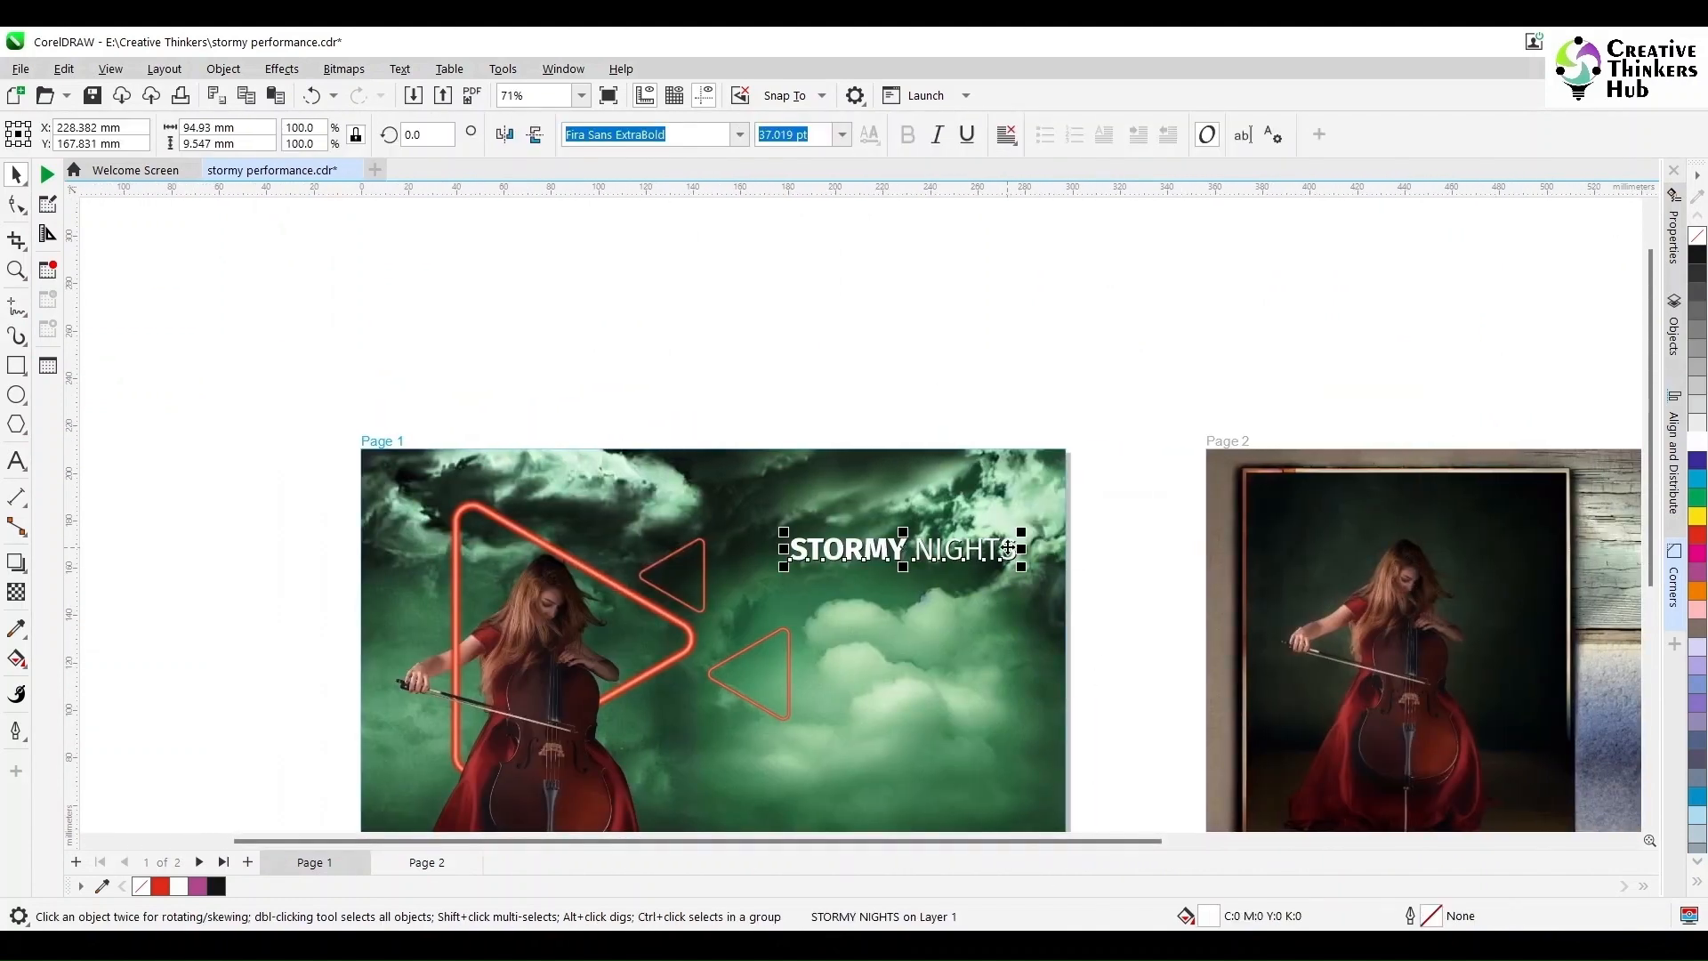
left_click(1698, 534)
scroll(1110, 552, "up", 6)
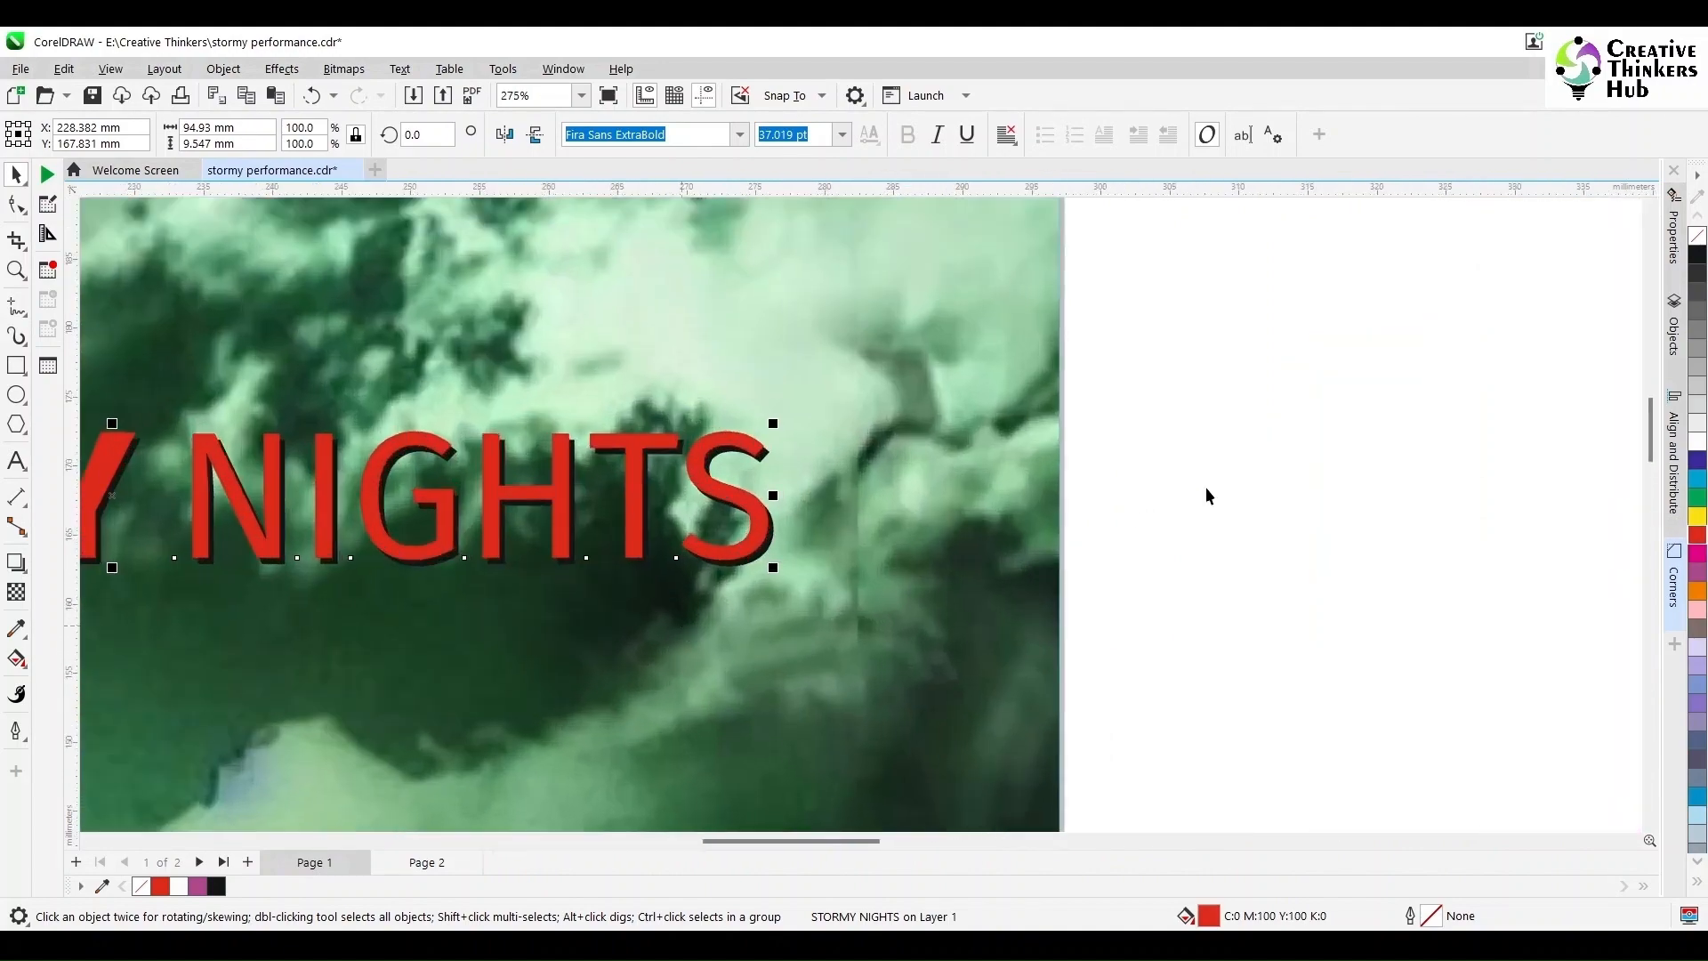
left_click(770, 554)
left_click(770, 553)
left_click(1697, 443)
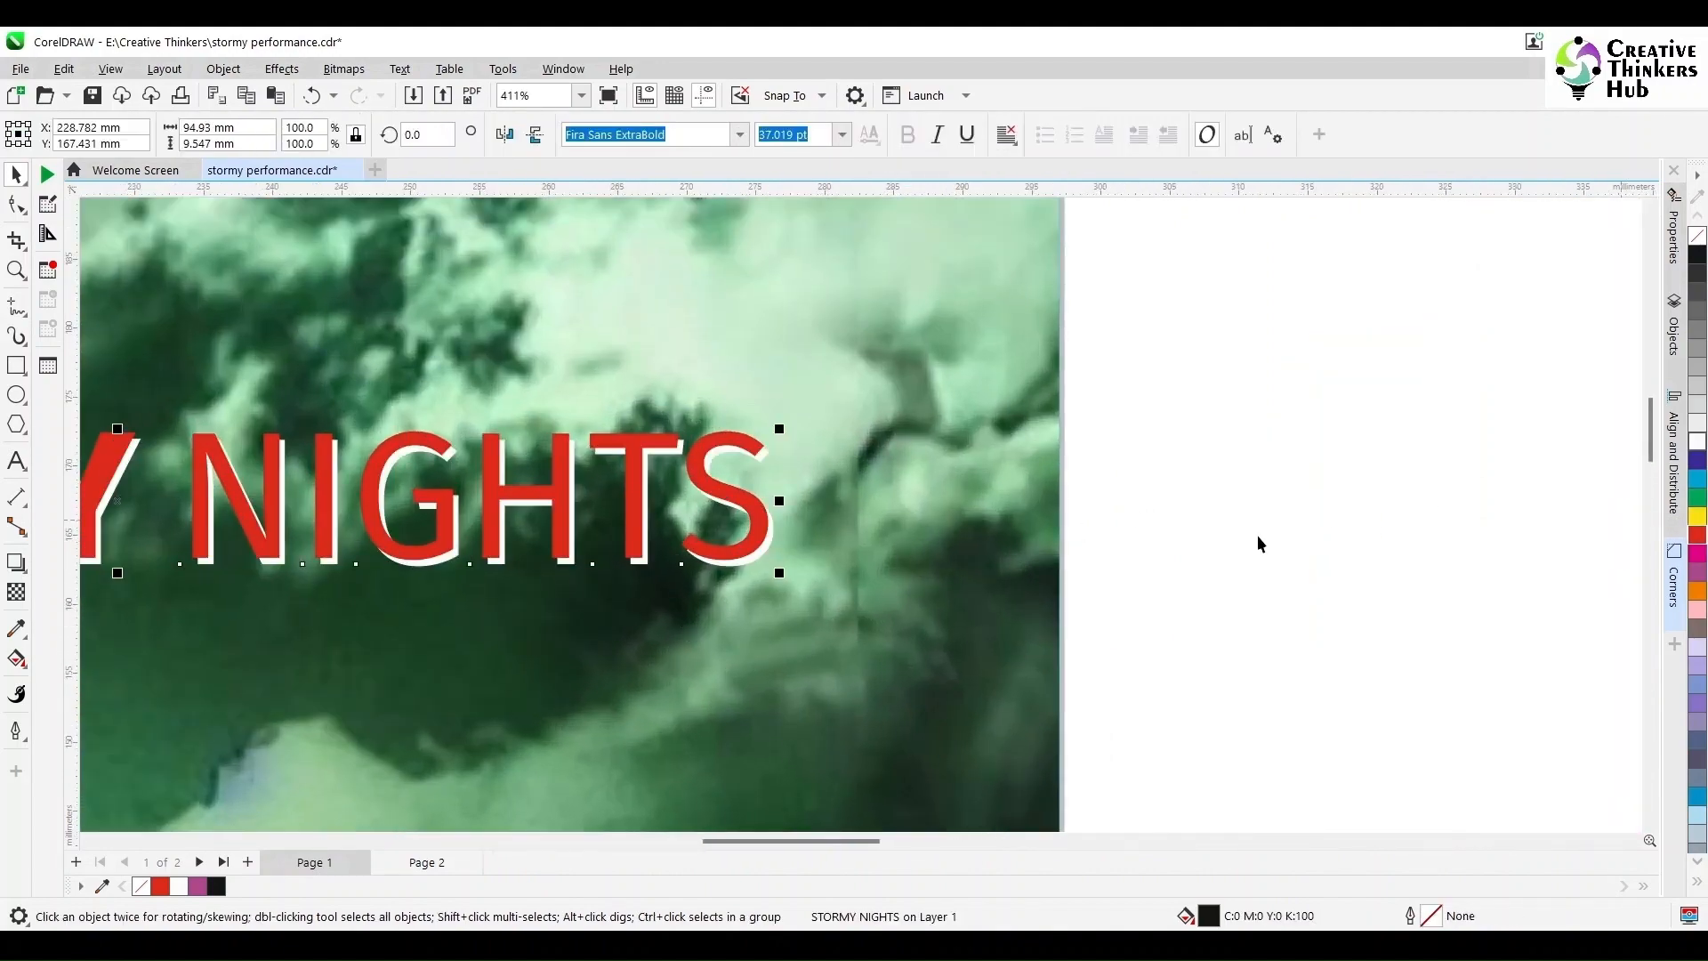
Step: Fit Page 1 in the window and select the clipped background image
scroll(534, 658, "down", 4)
left_click_drag(749, 844, 587, 805)
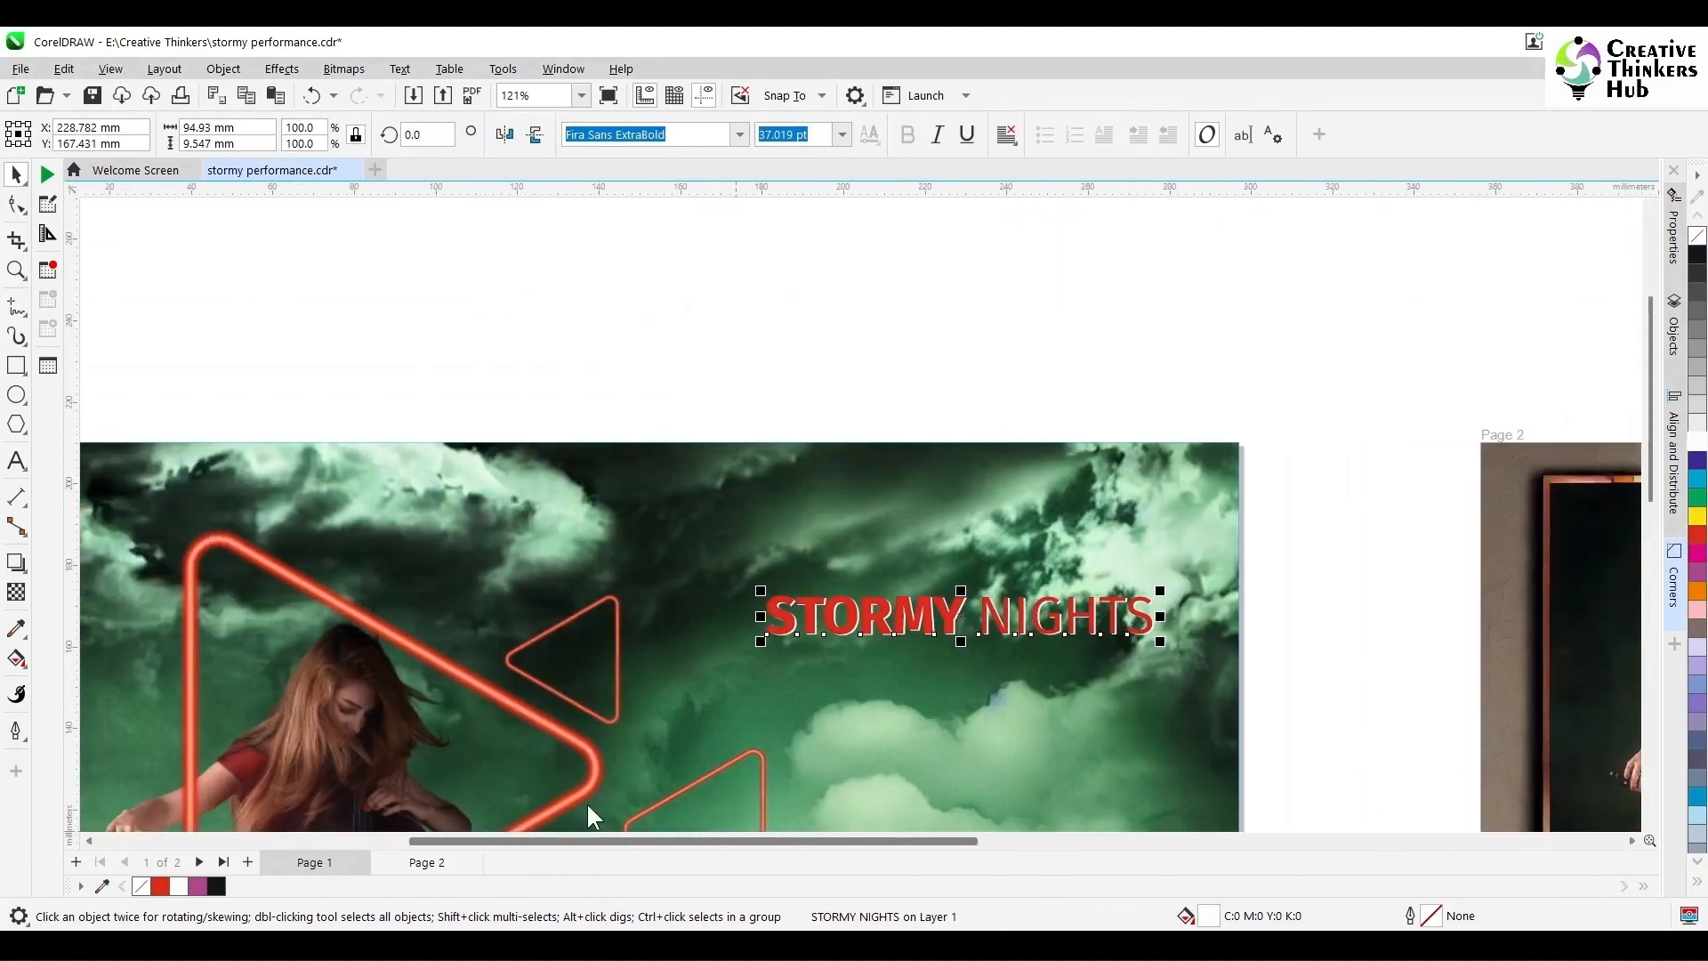
scroll(653, 729, "down", 3)
scroll(605, 783, "up", 2)
key("shift+F4")
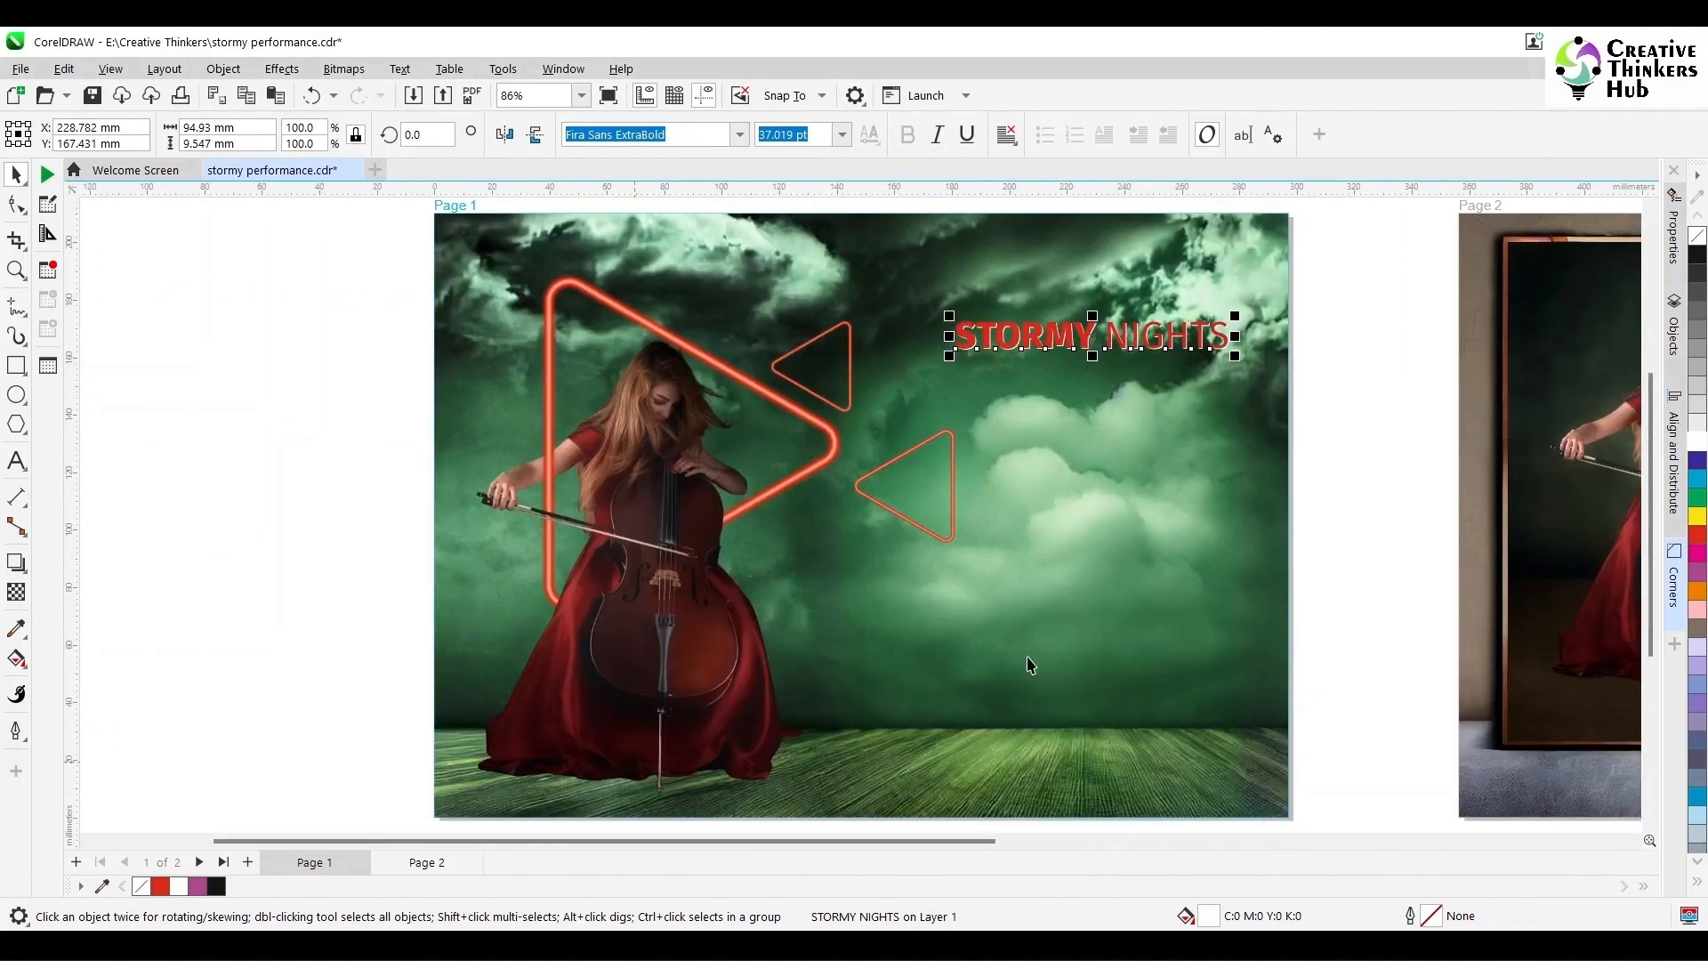
left_click(1336, 476)
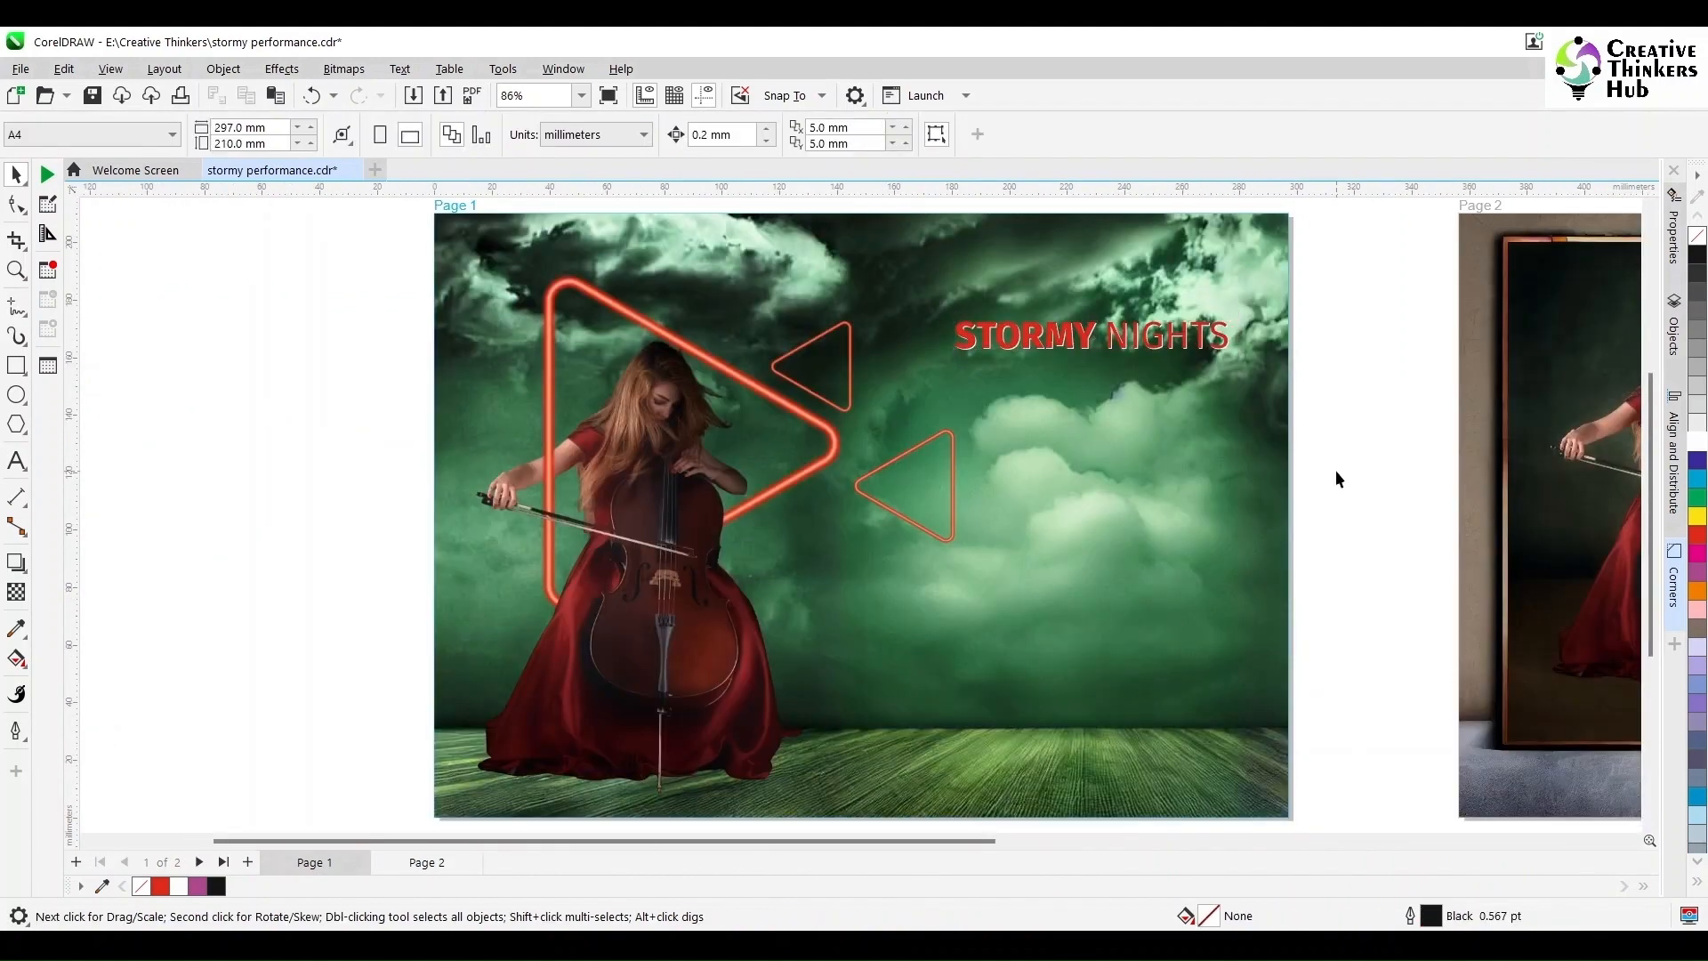
left_click(1196, 493)
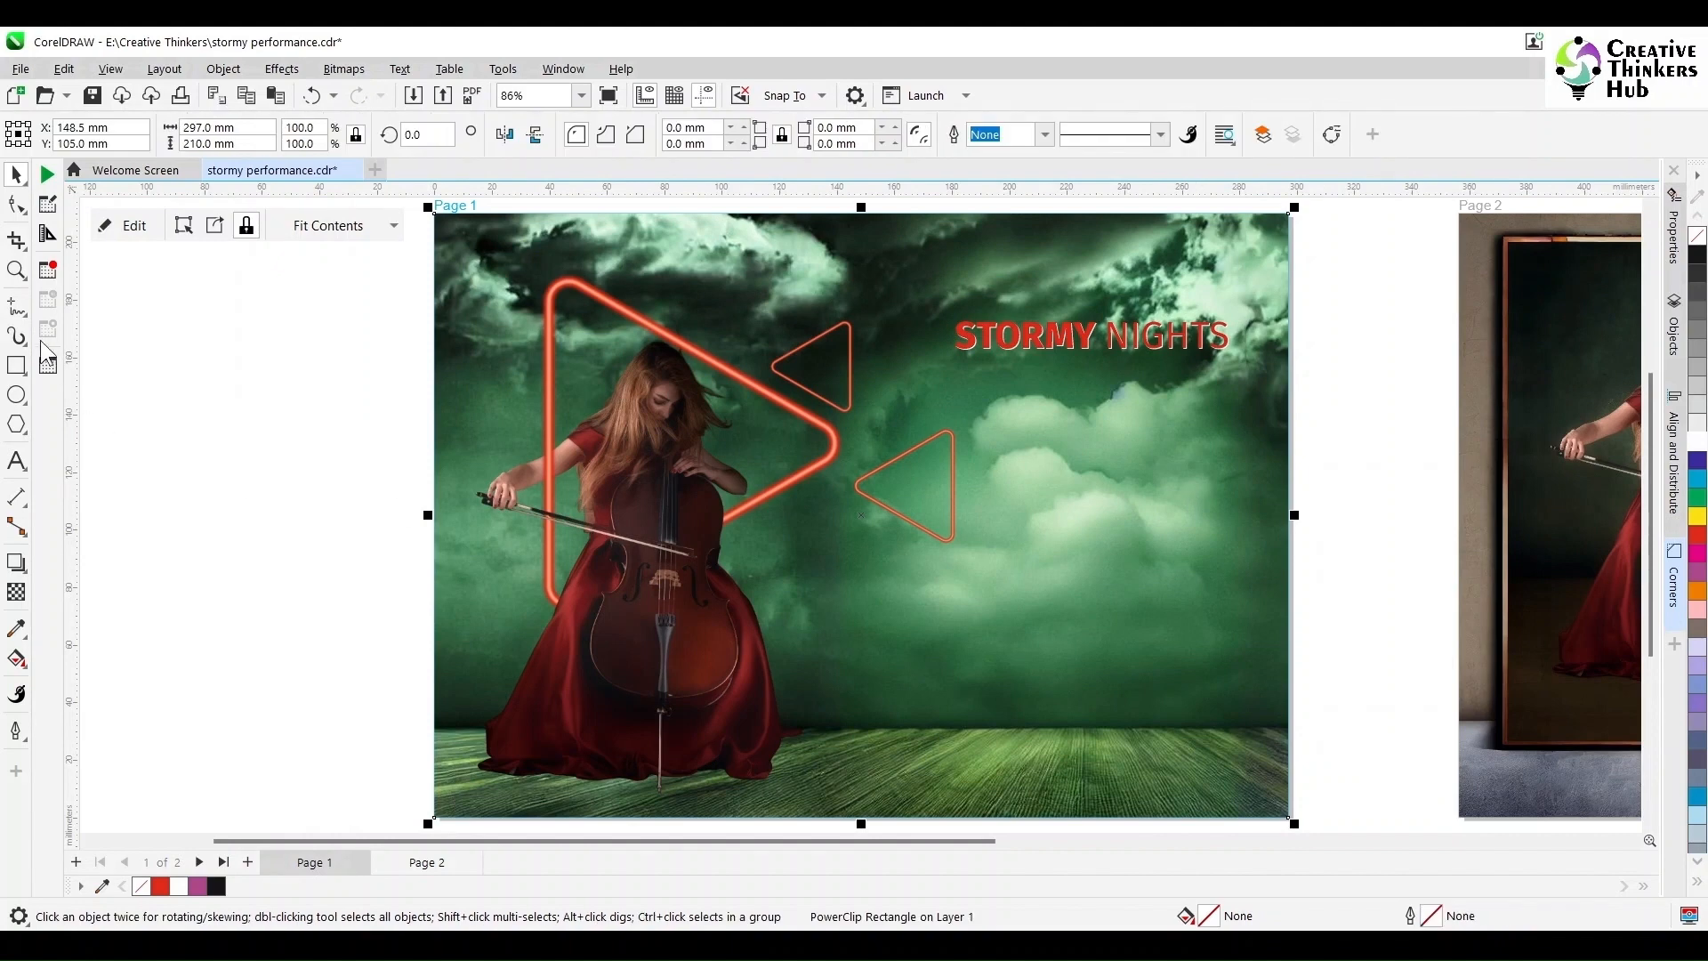
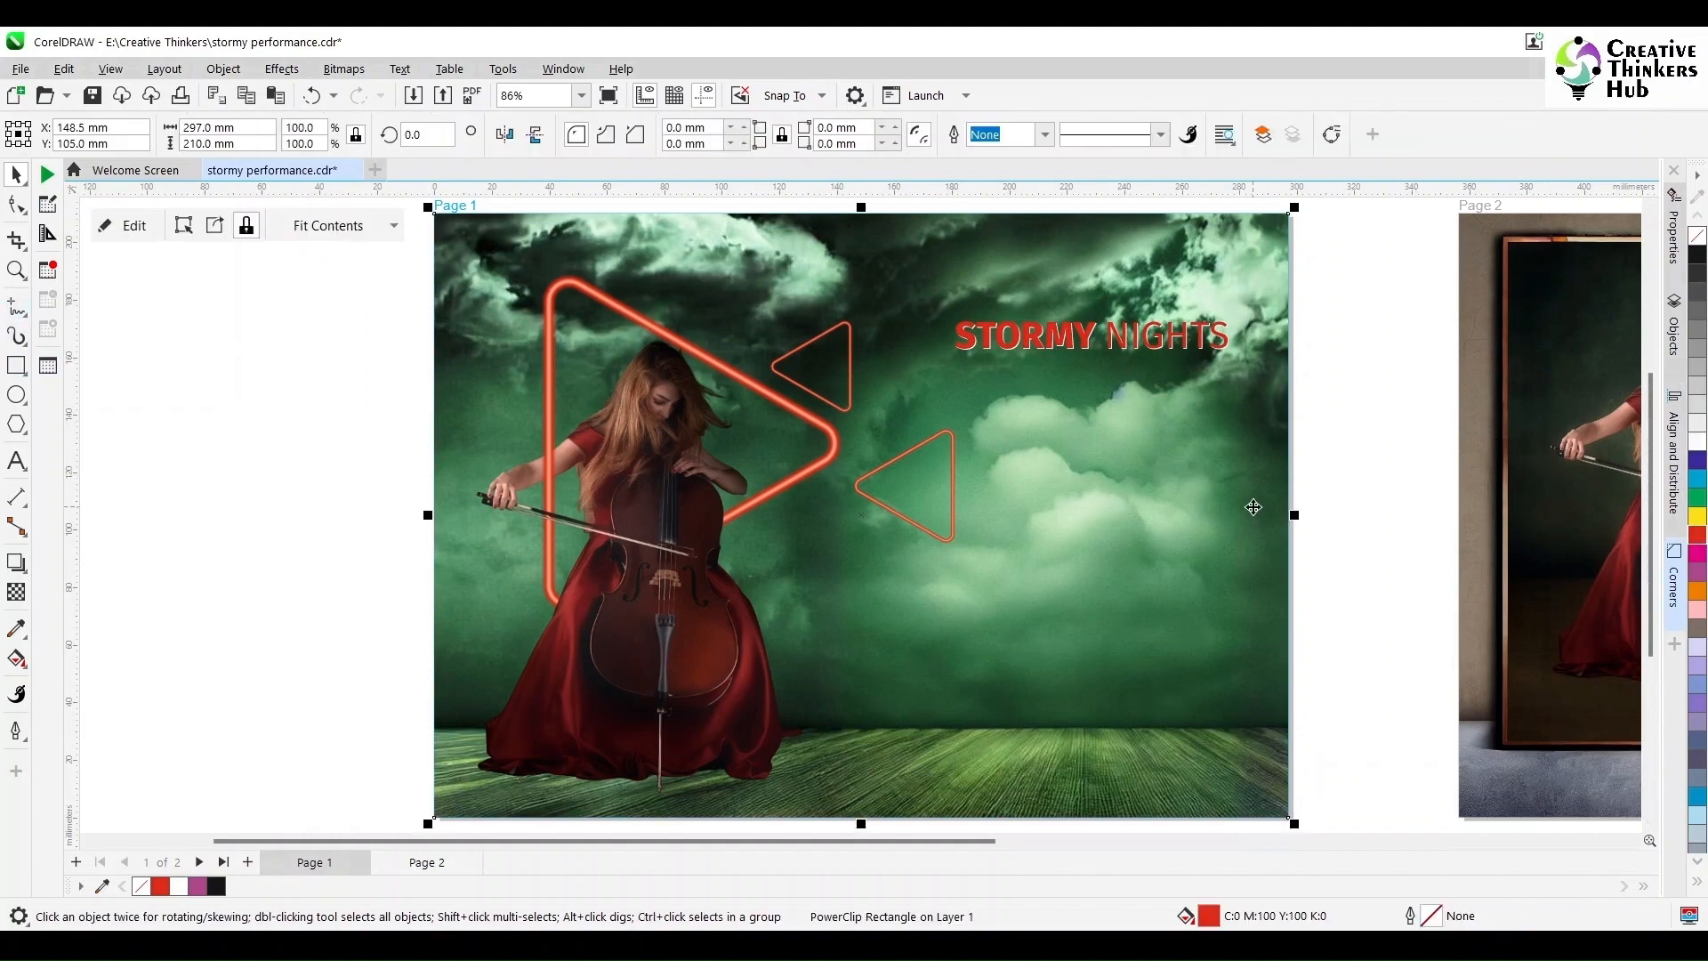
Step: Give the clipped cloud image a linear transparency fading right, so the red fill shows through
double_click(1254, 514)
left_click(683, 598)
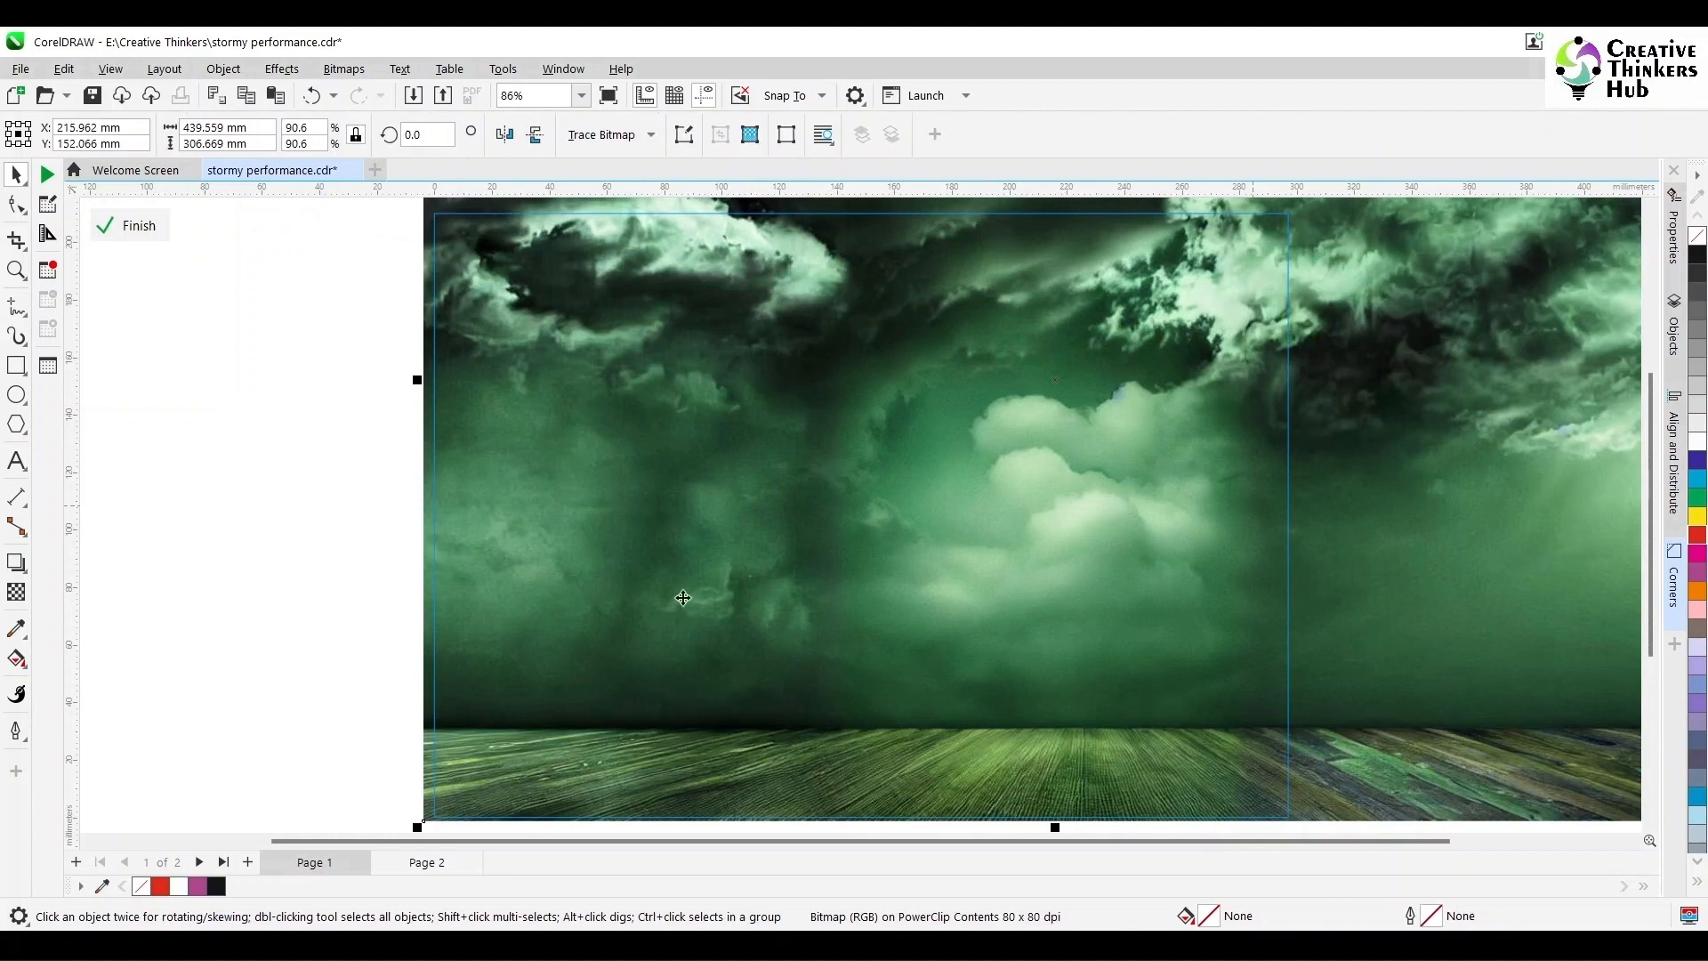
left_click(16, 592)
left_click_drag(961, 817, 851, 817)
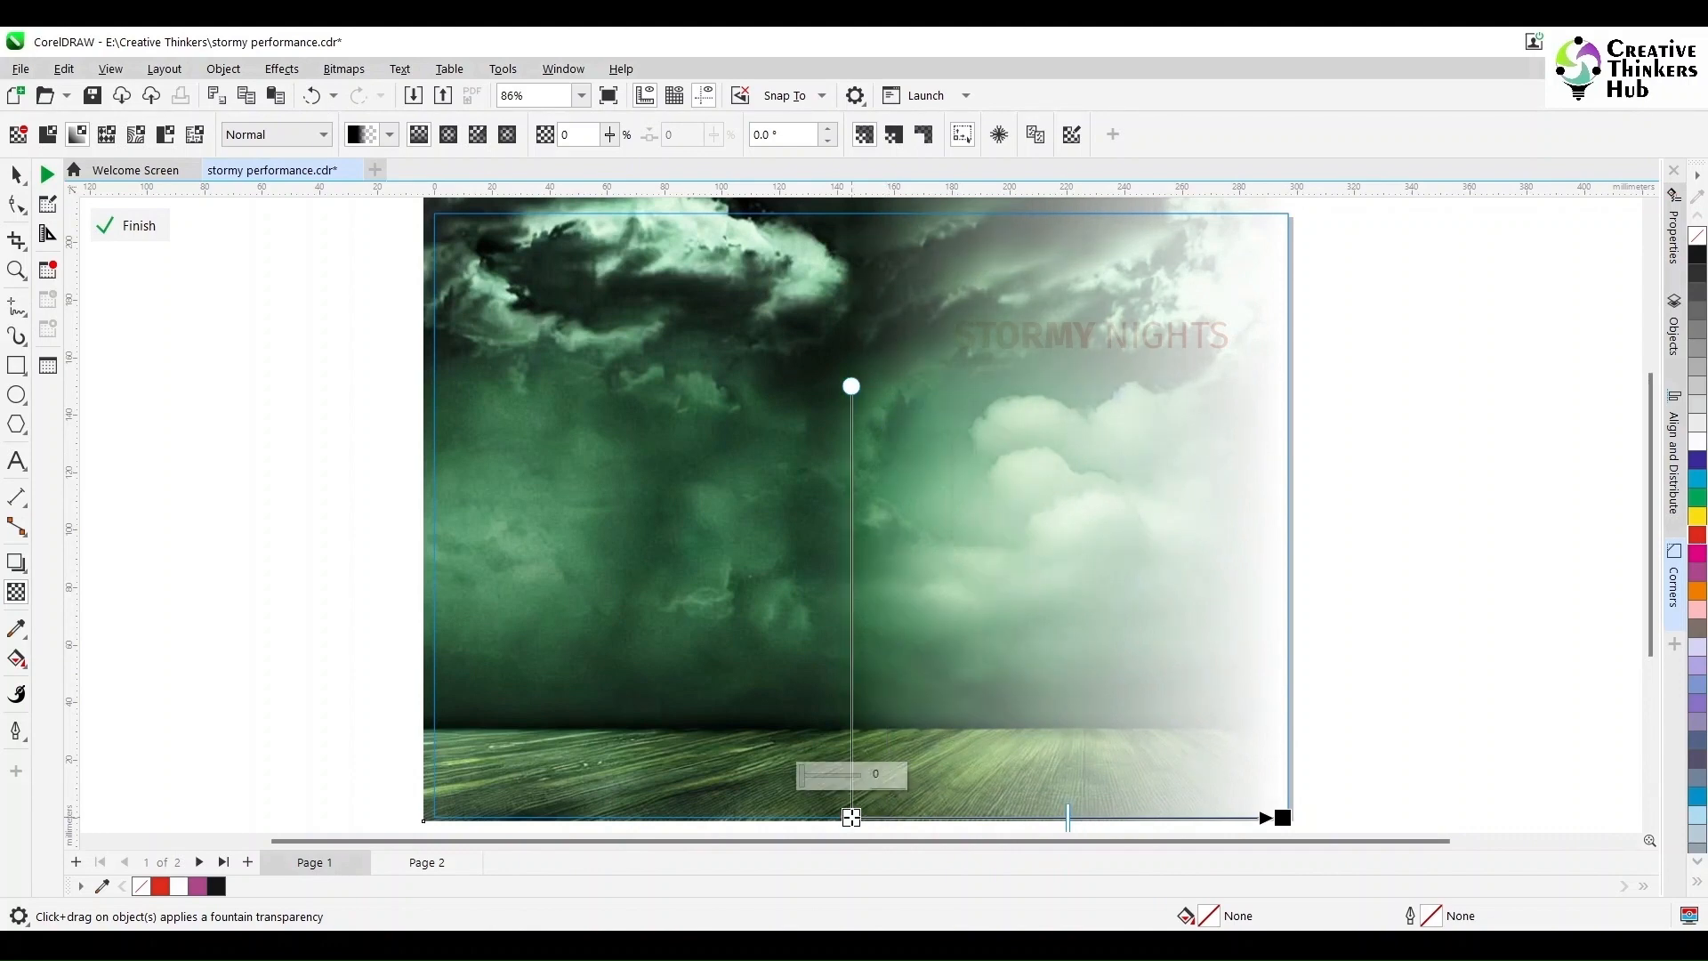
left_click(131, 225)
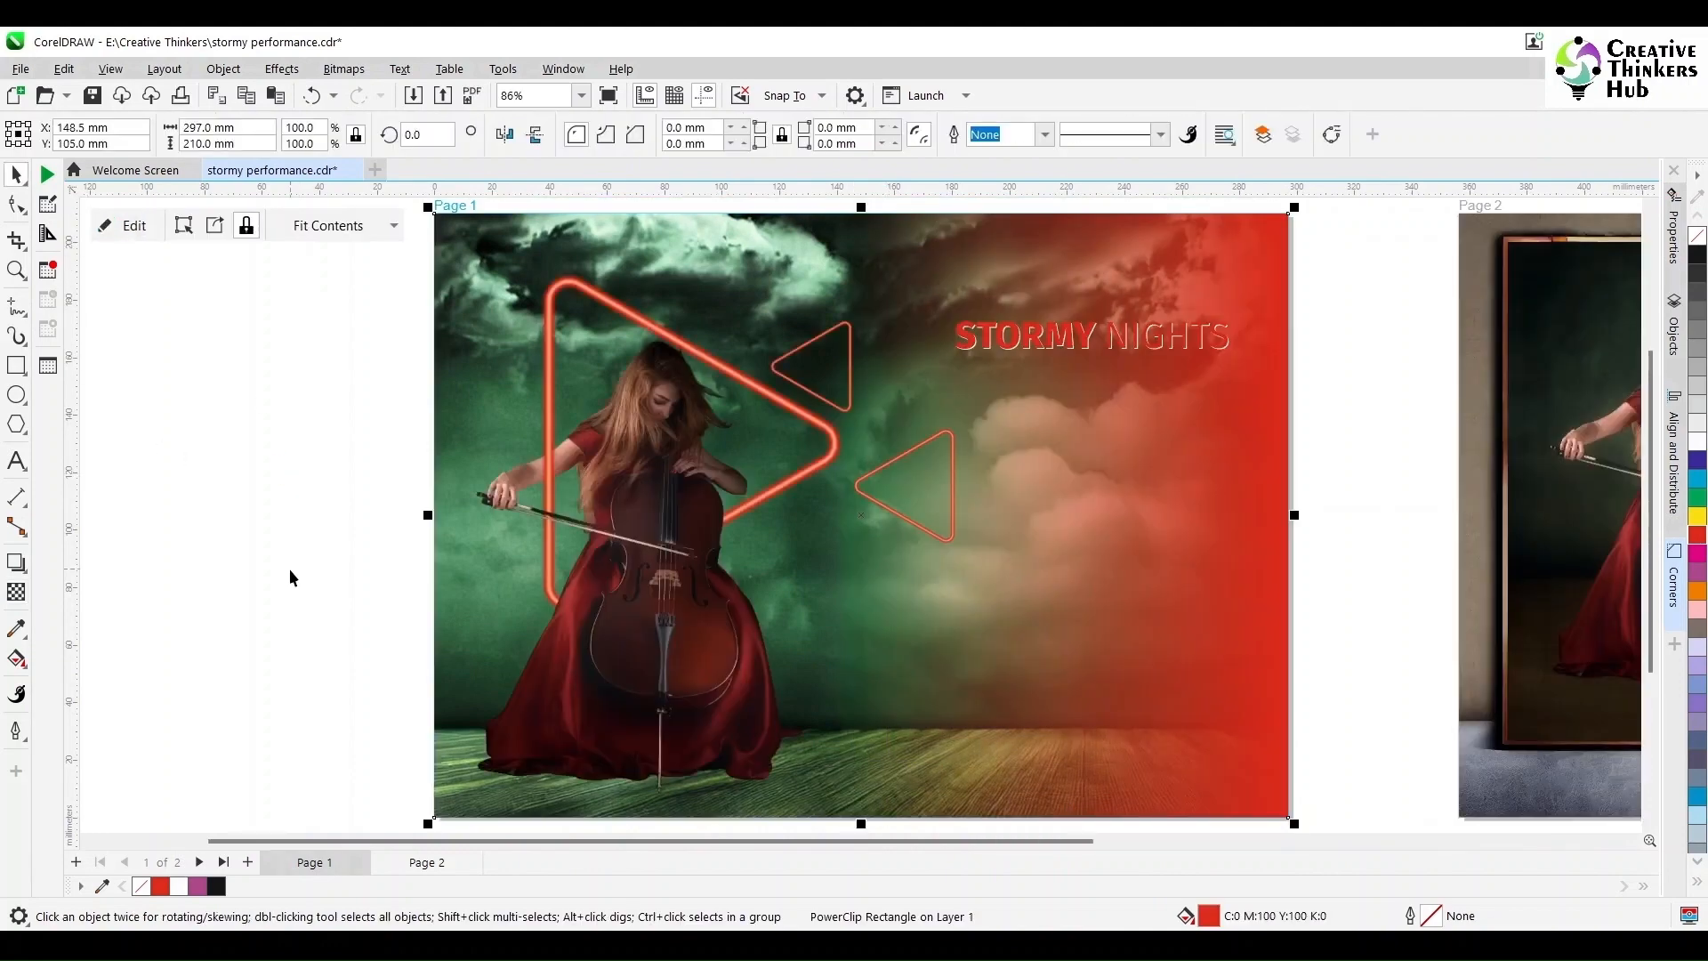
scroll(290, 568, "down", 2)
scroll(308, 564, "up", 1)
Step: Fill the STORMY NIGHTS title with white from the colour palette
left_click(1226, 344)
left_click(1079, 363)
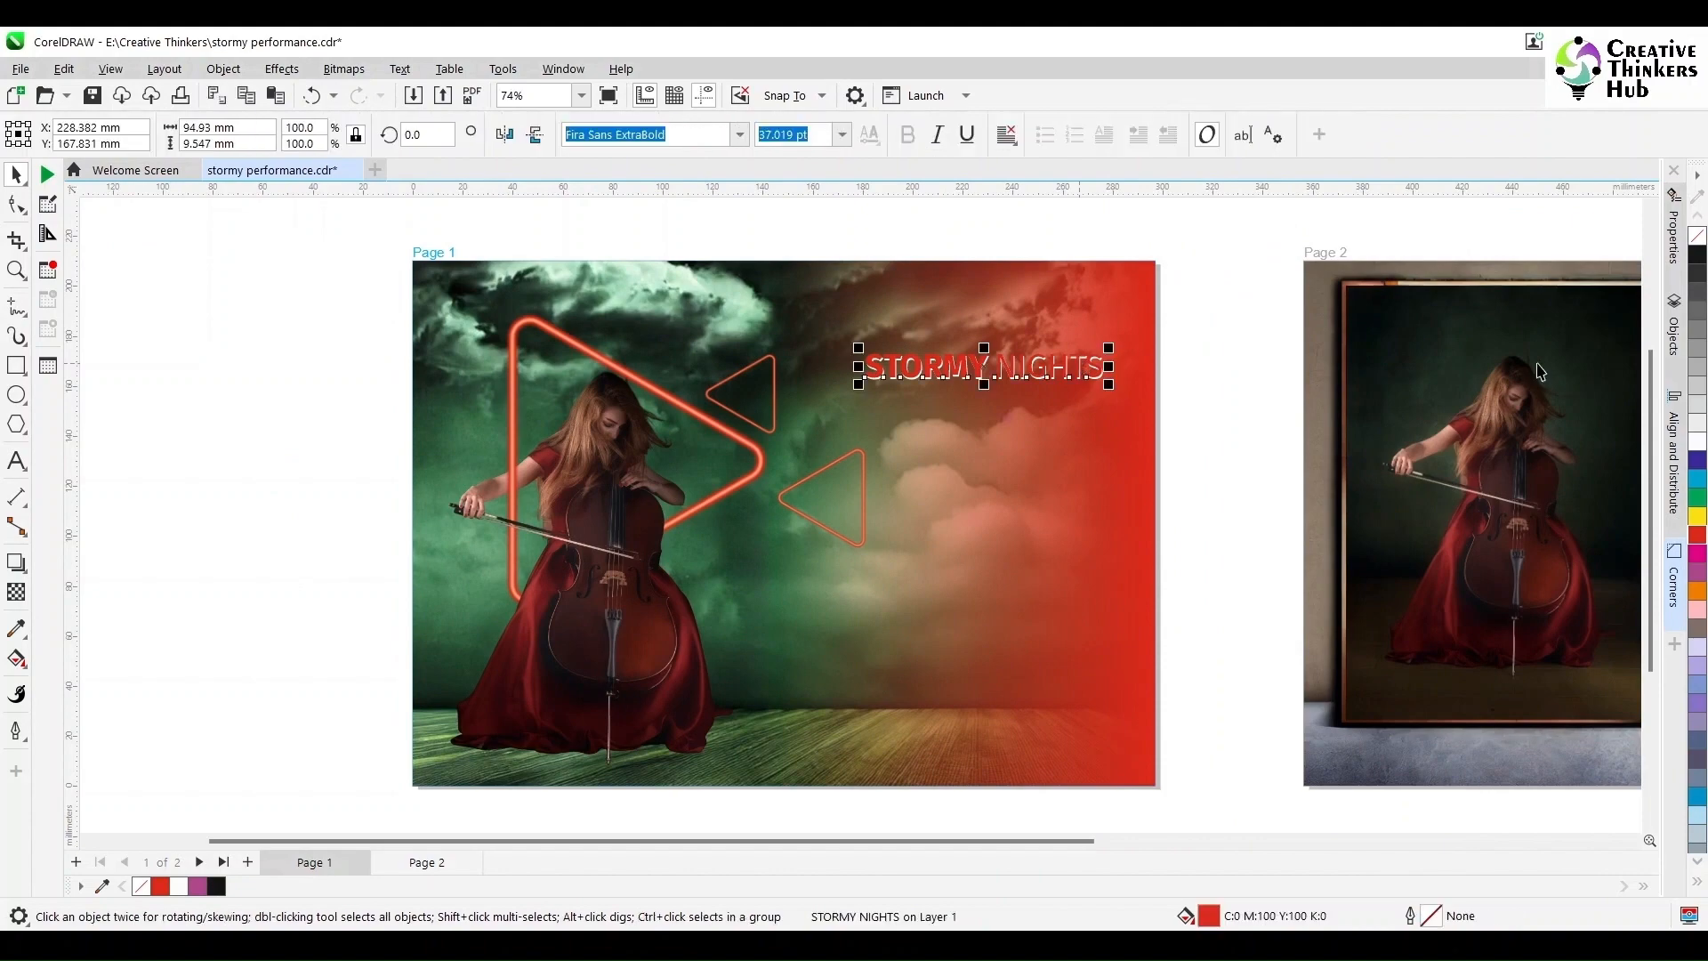
left_click(1697, 255)
left_click(1227, 347)
scroll(1182, 380, "up", 3)
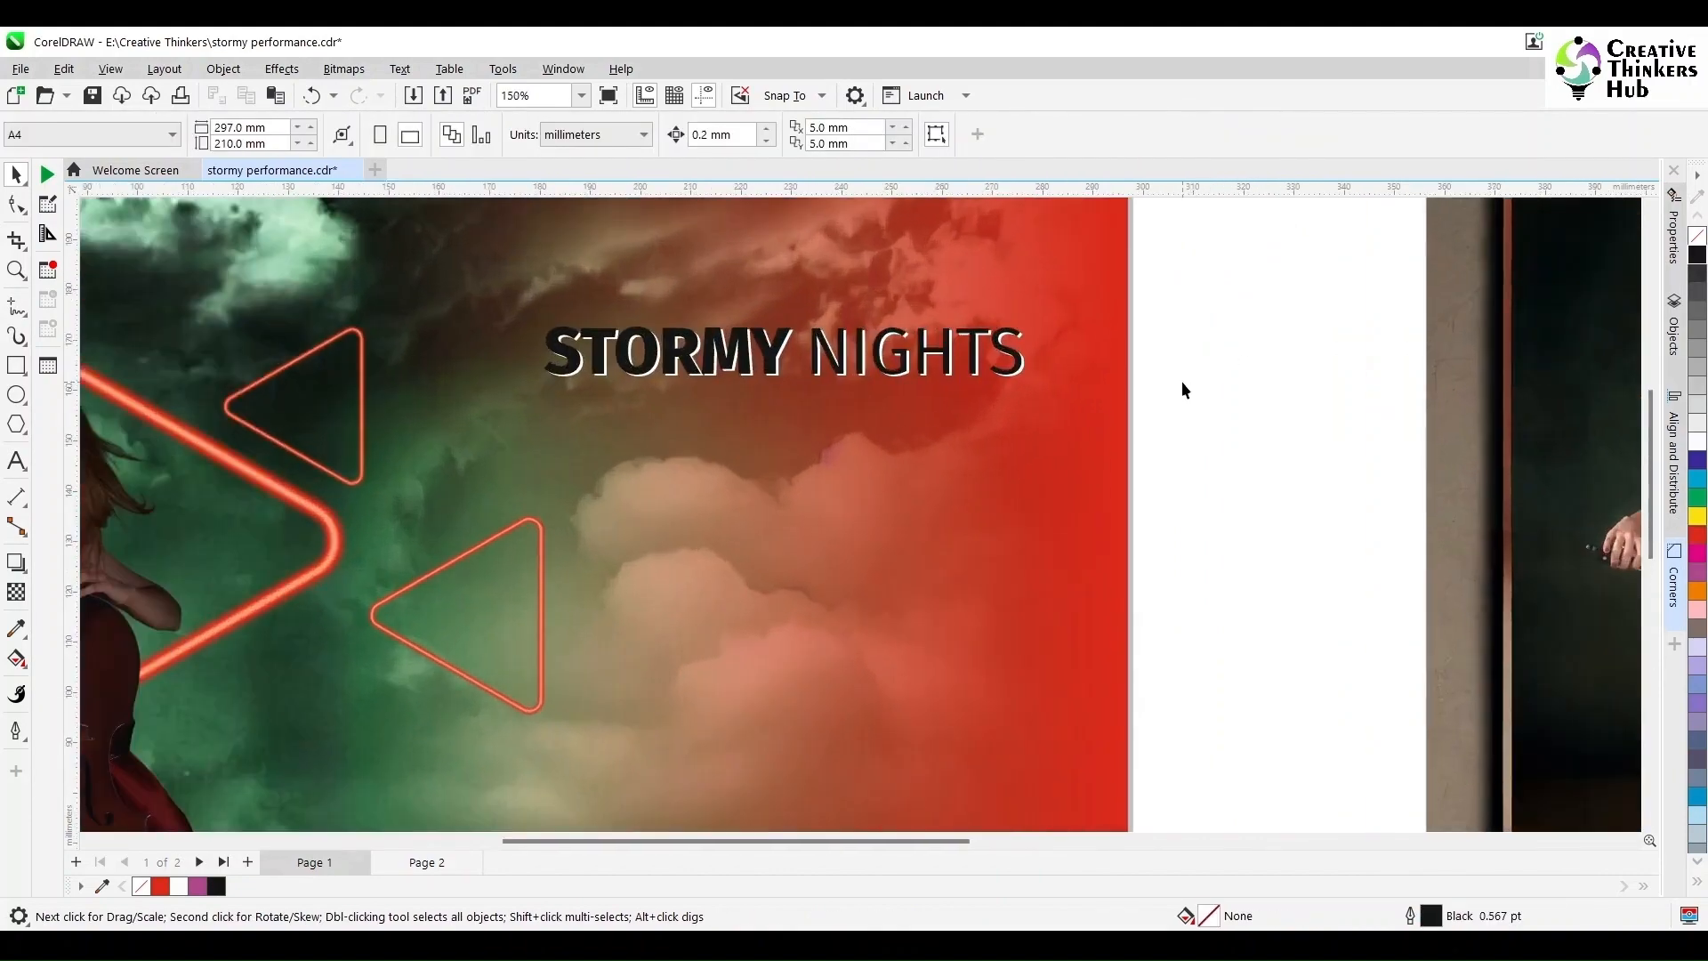
scroll(1182, 383, "up", 1)
scroll(1019, 380, "up", 4)
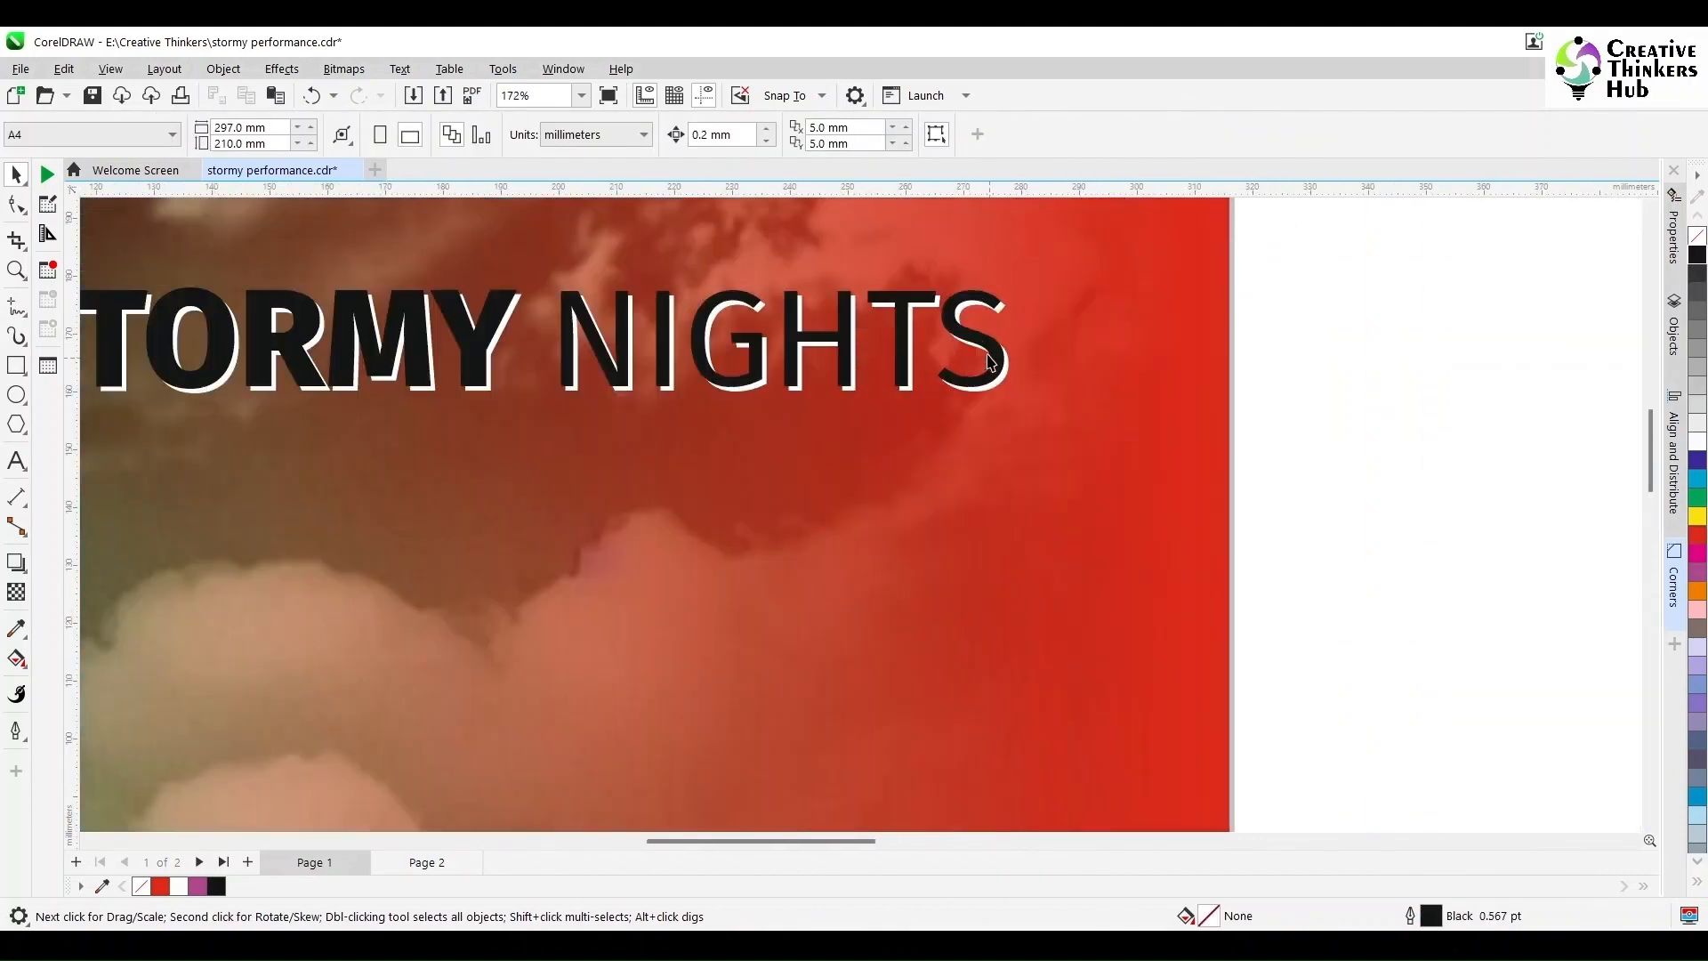
Step: Check the white title up close, show both pages with F4, and select the background rectangle
left_click(985, 339)
left_click(1418, 411)
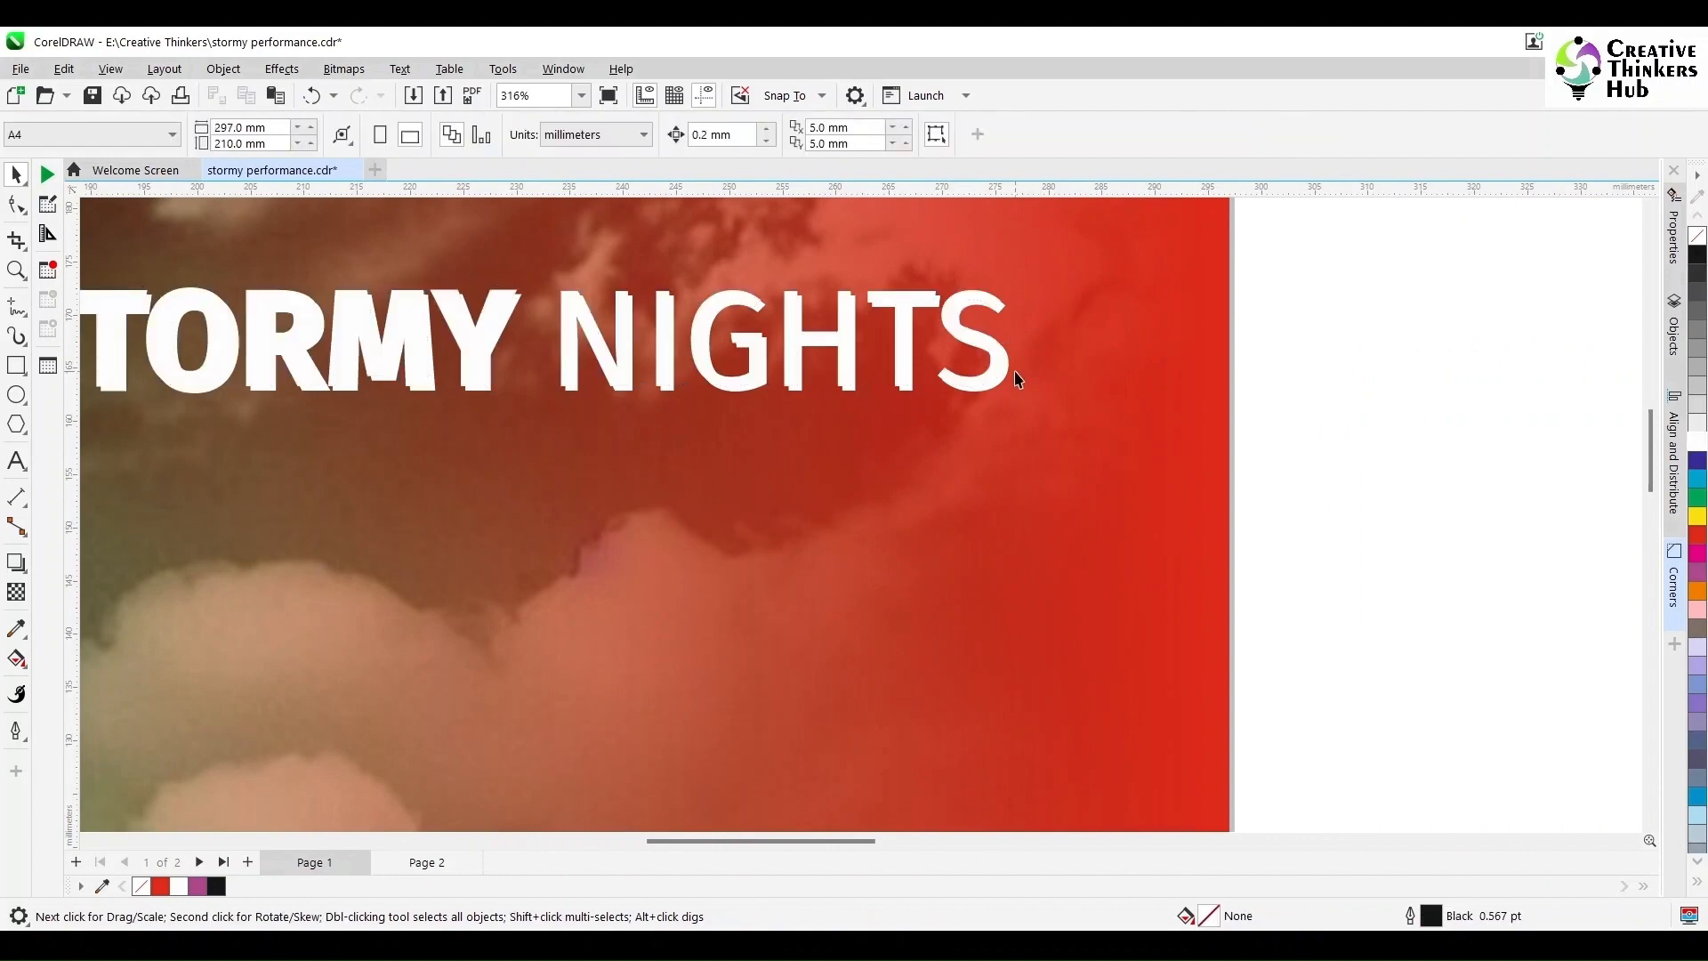
left_click(1011, 377)
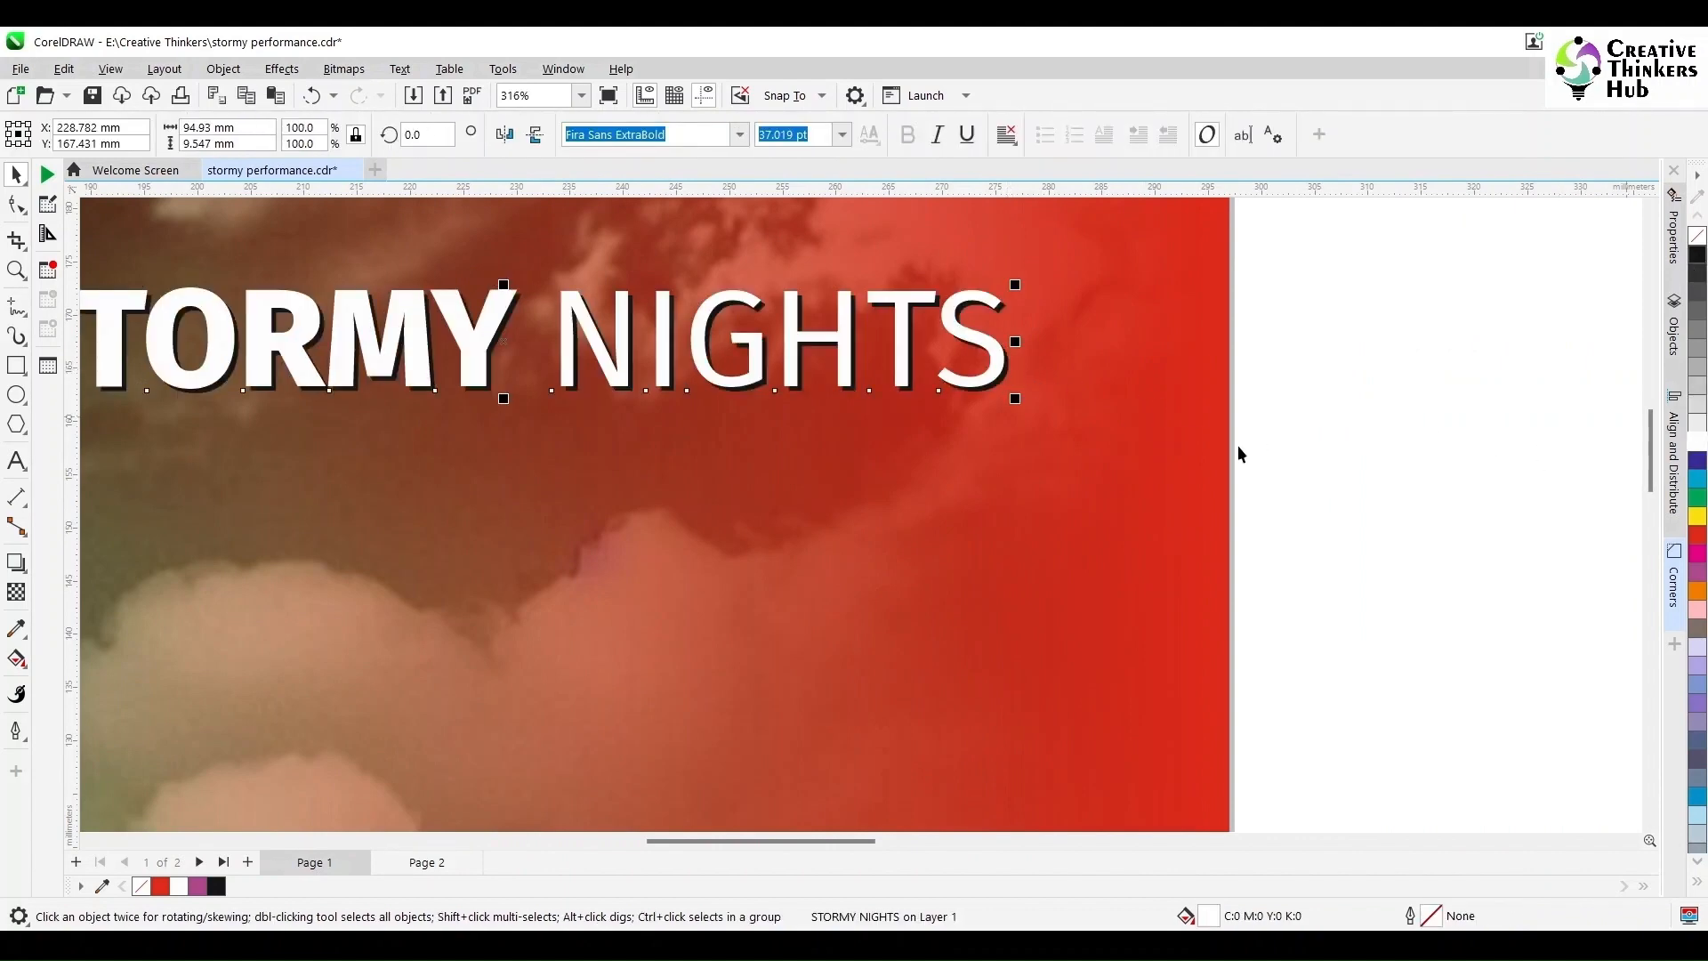
key("F4")
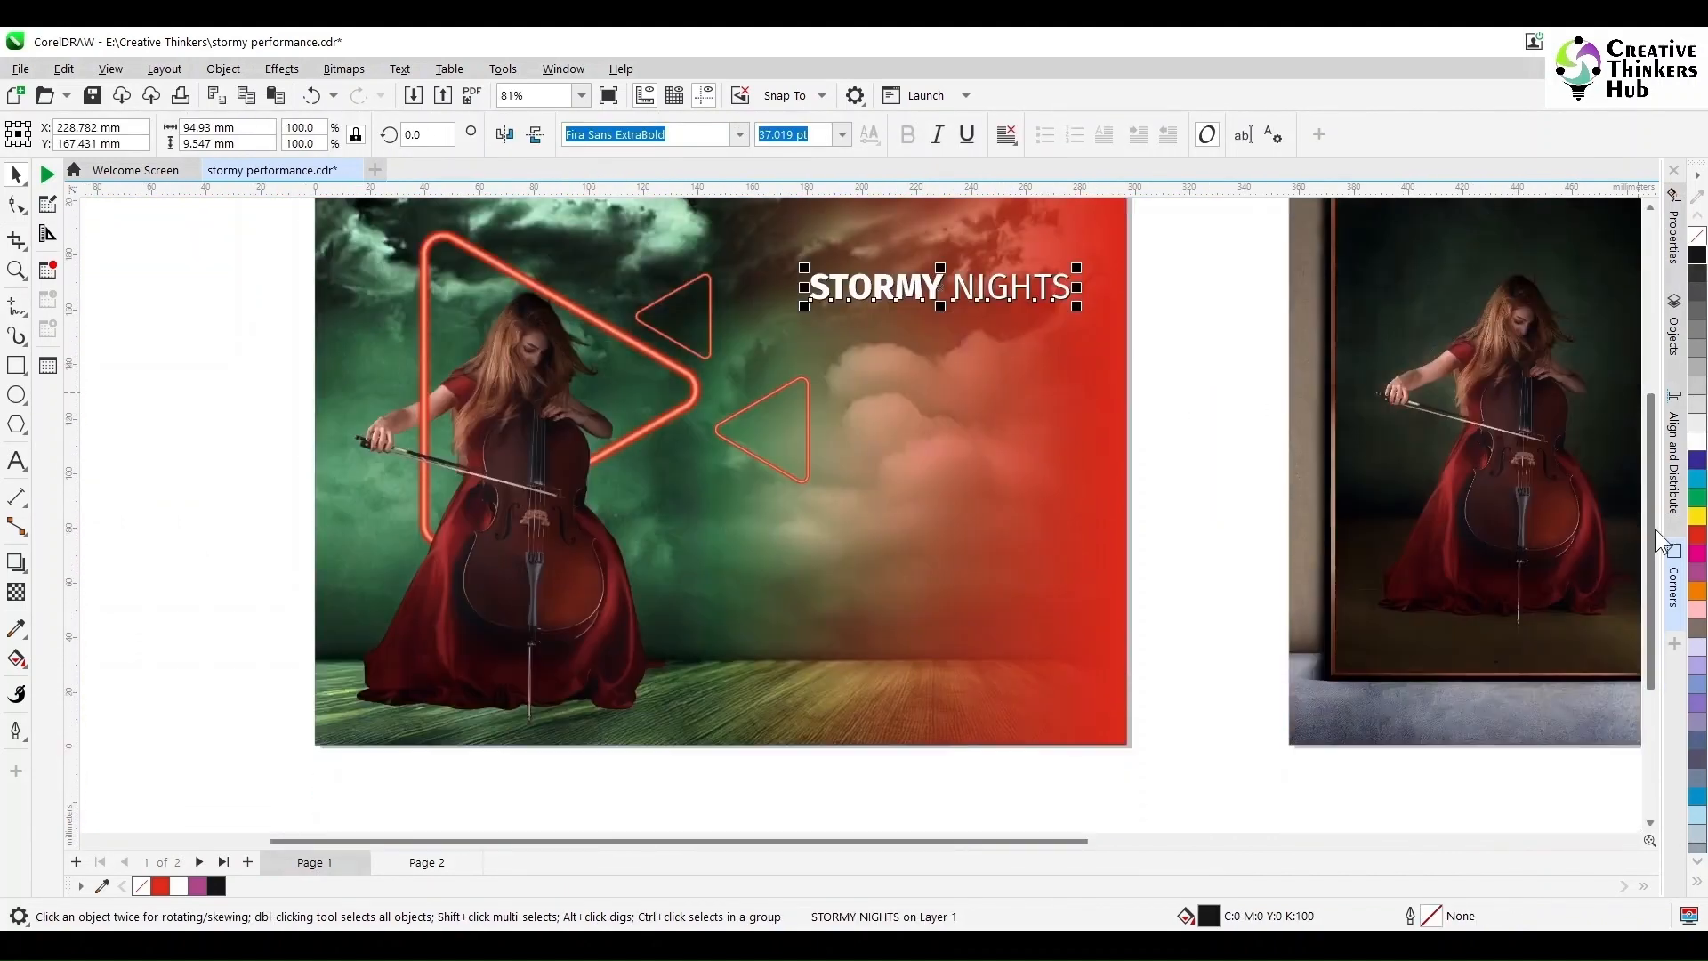
left_click(1197, 527)
left_click(412, 782)
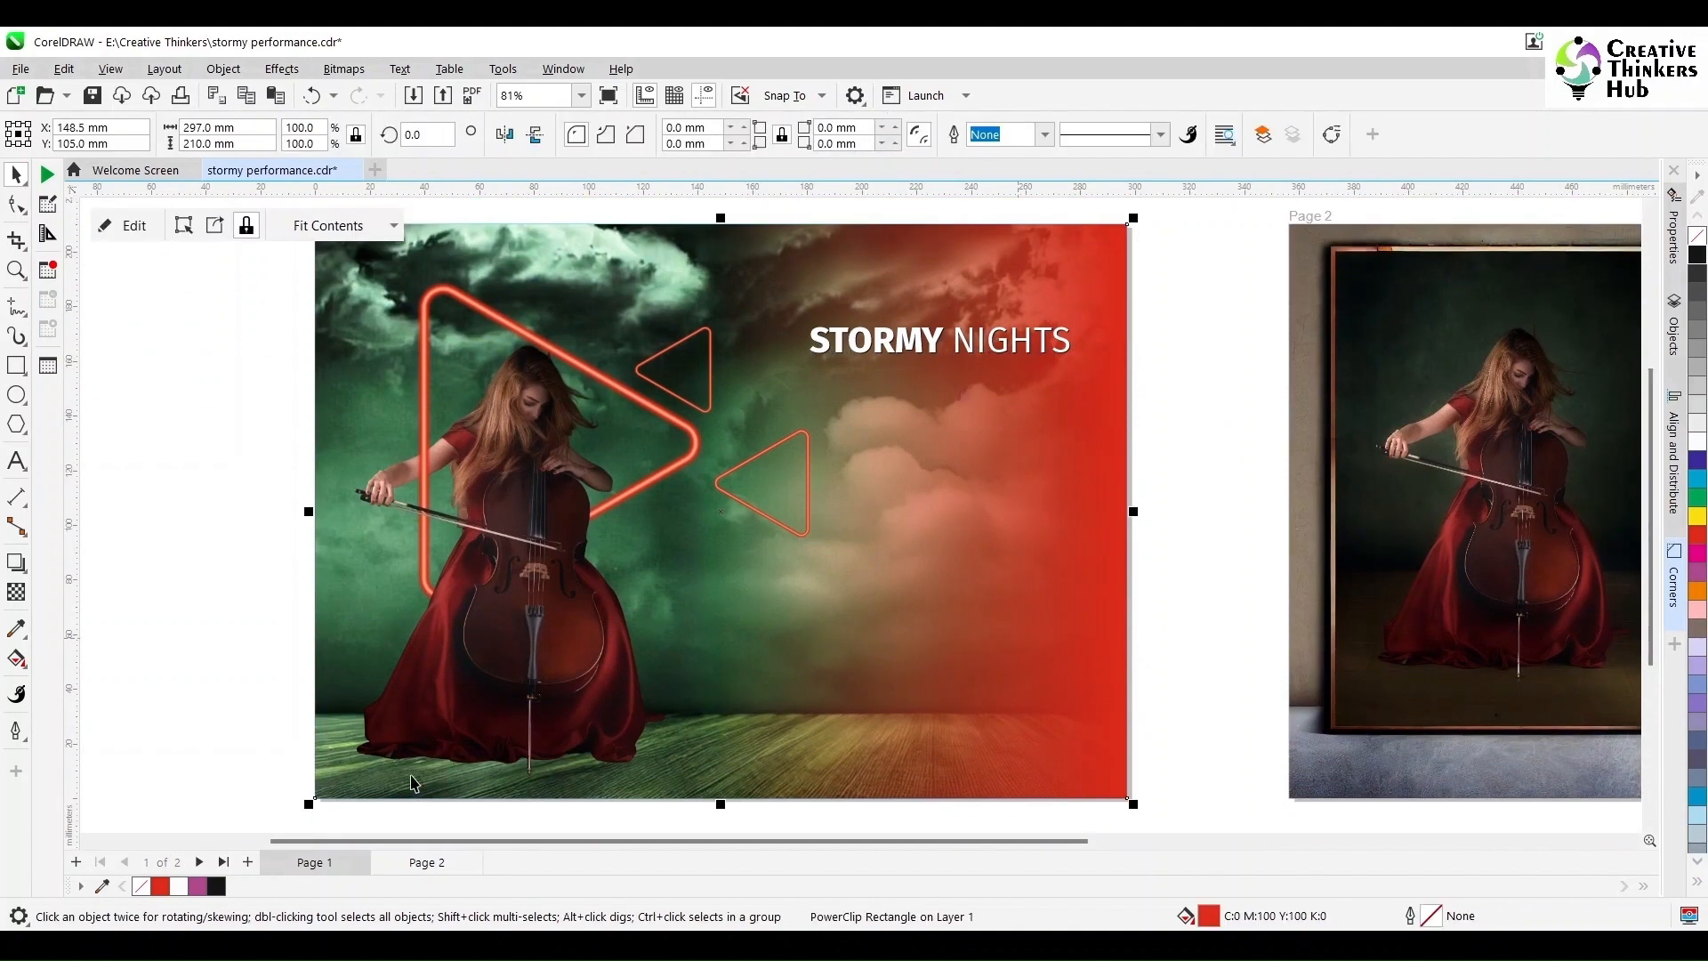
Step: Sample the dress's dark red, add it to the palette, and fill the background rectangle with it
left_click(16, 635)
left_click(383, 719)
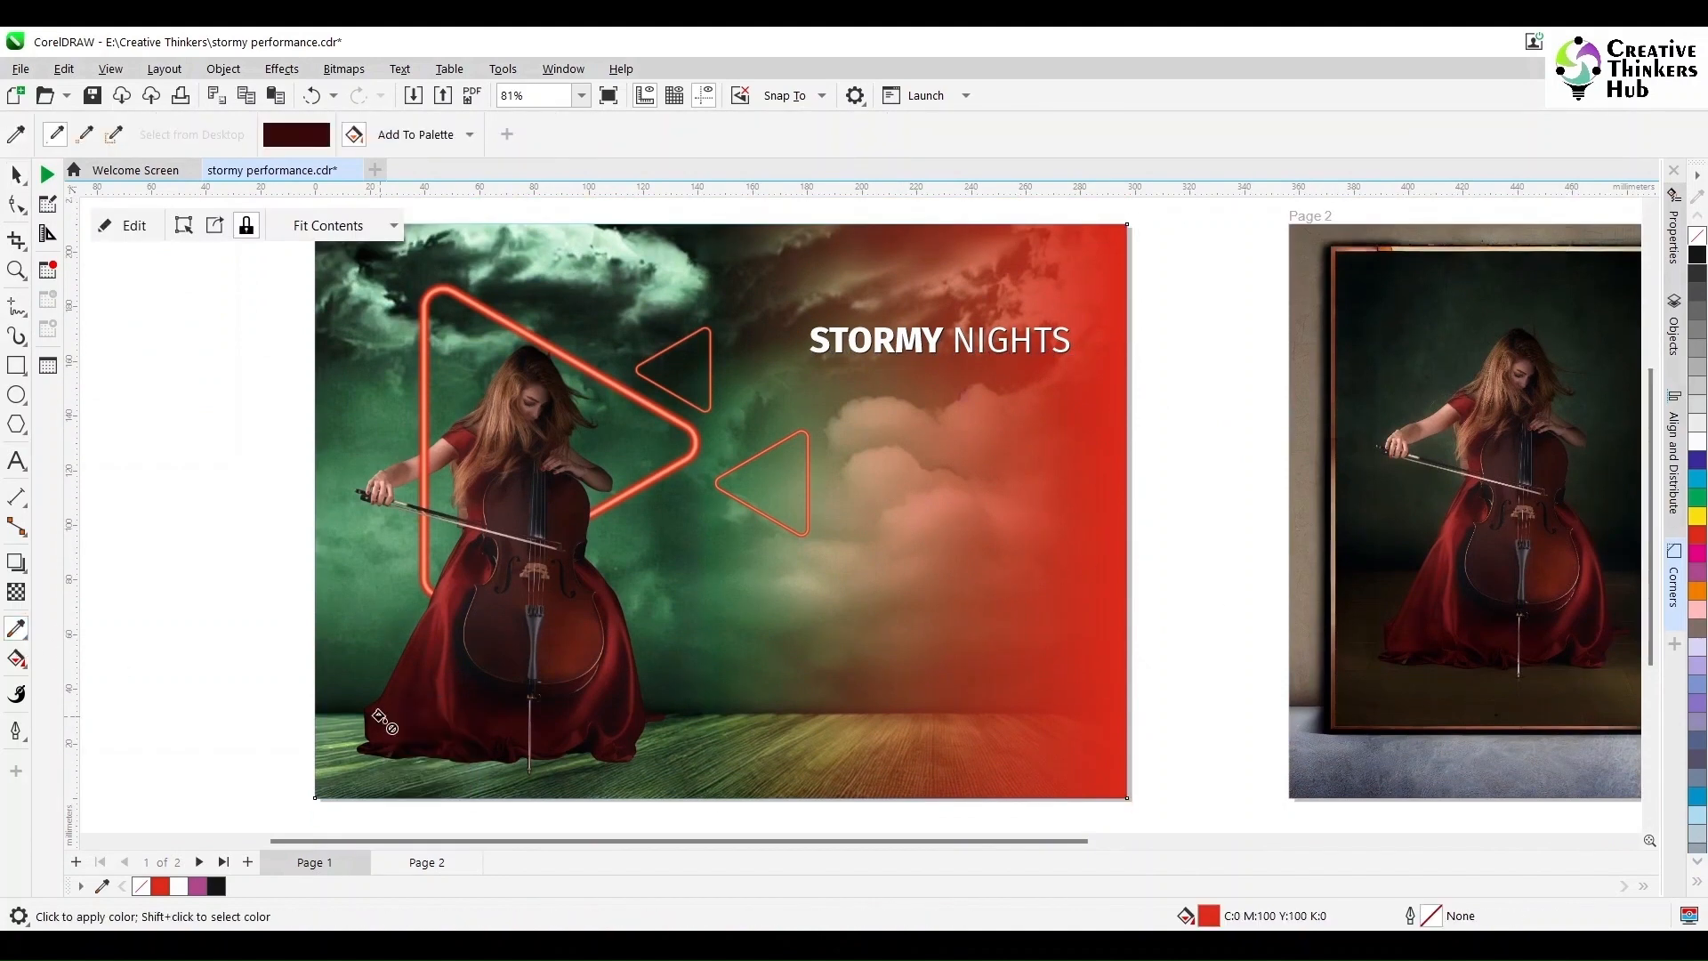
left_click(415, 134)
left_click(17, 174)
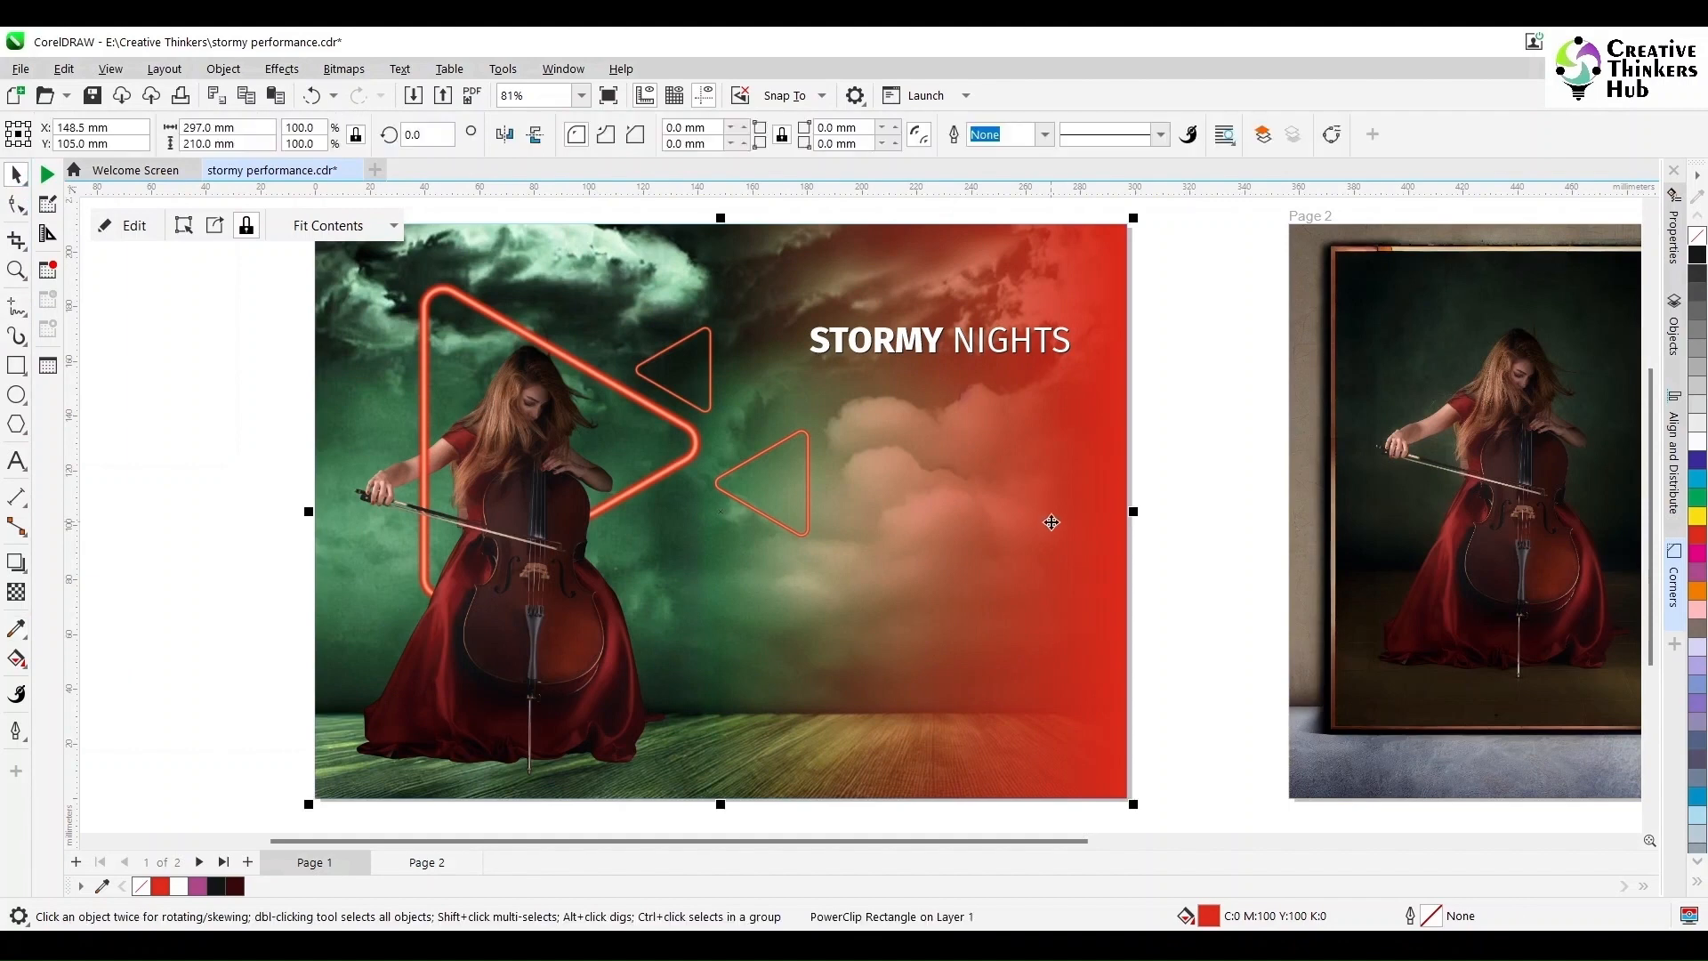
left_click(231, 887)
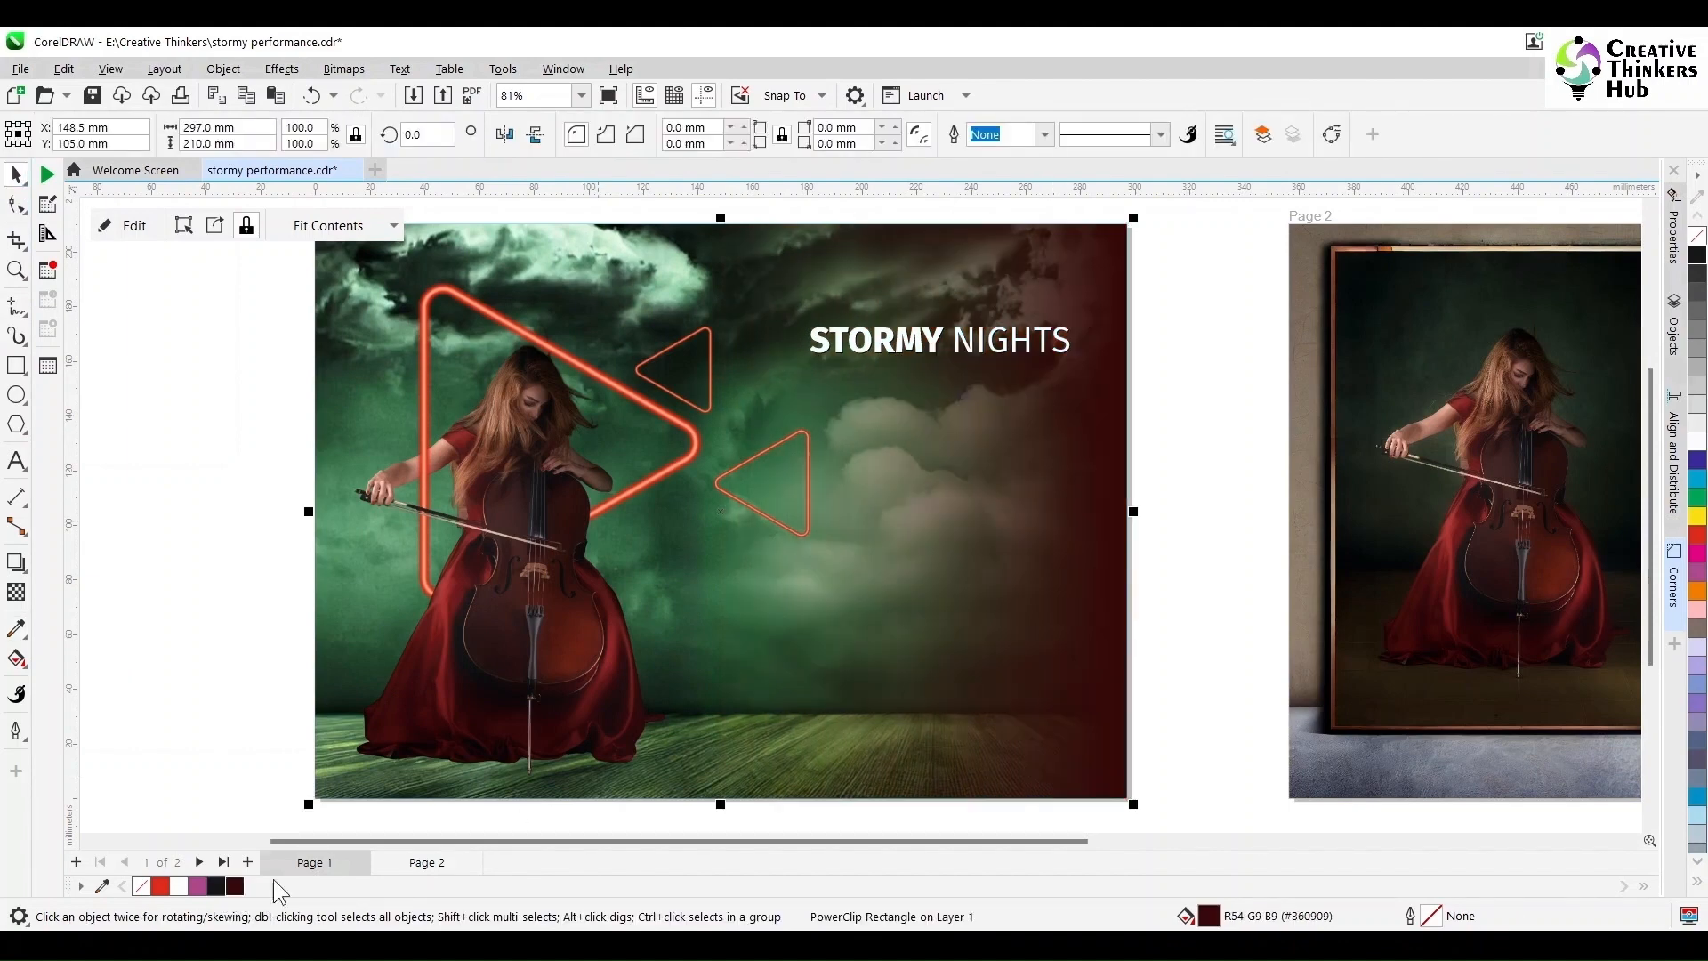
Step: Open the background fill in Edit Fill and switch its colour model to CMYK
double_click(1211, 916)
left_click(550, 282)
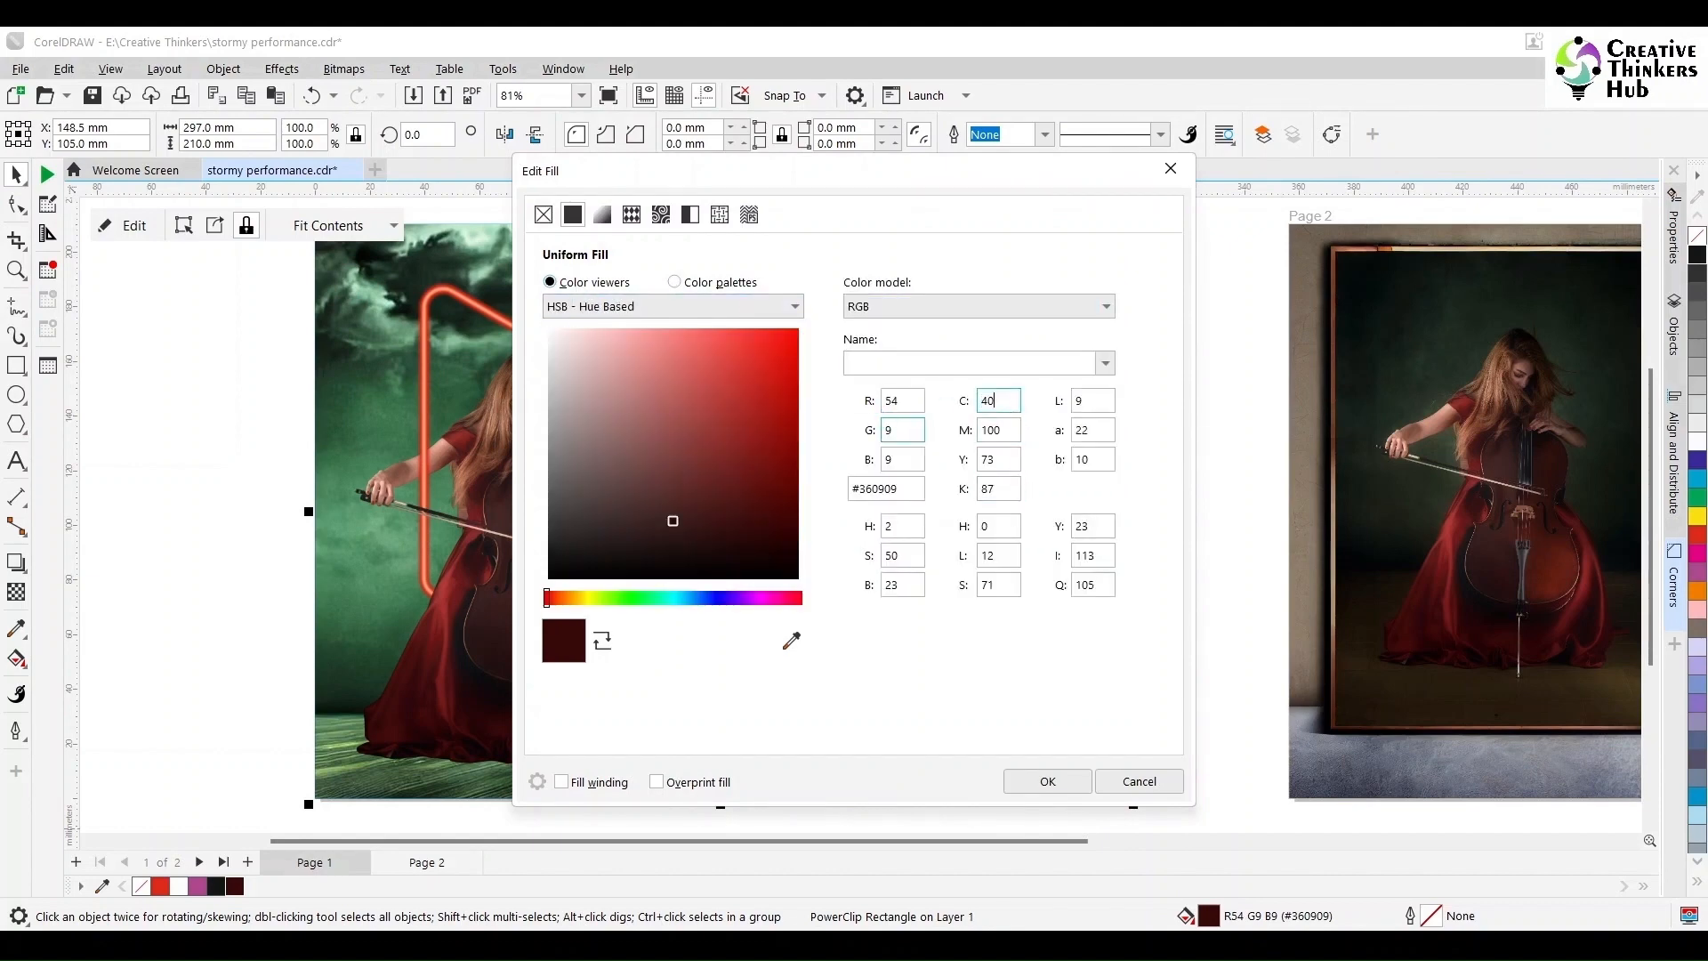
left_click(998, 430)
left_click_drag(960, 175, 1575, 192)
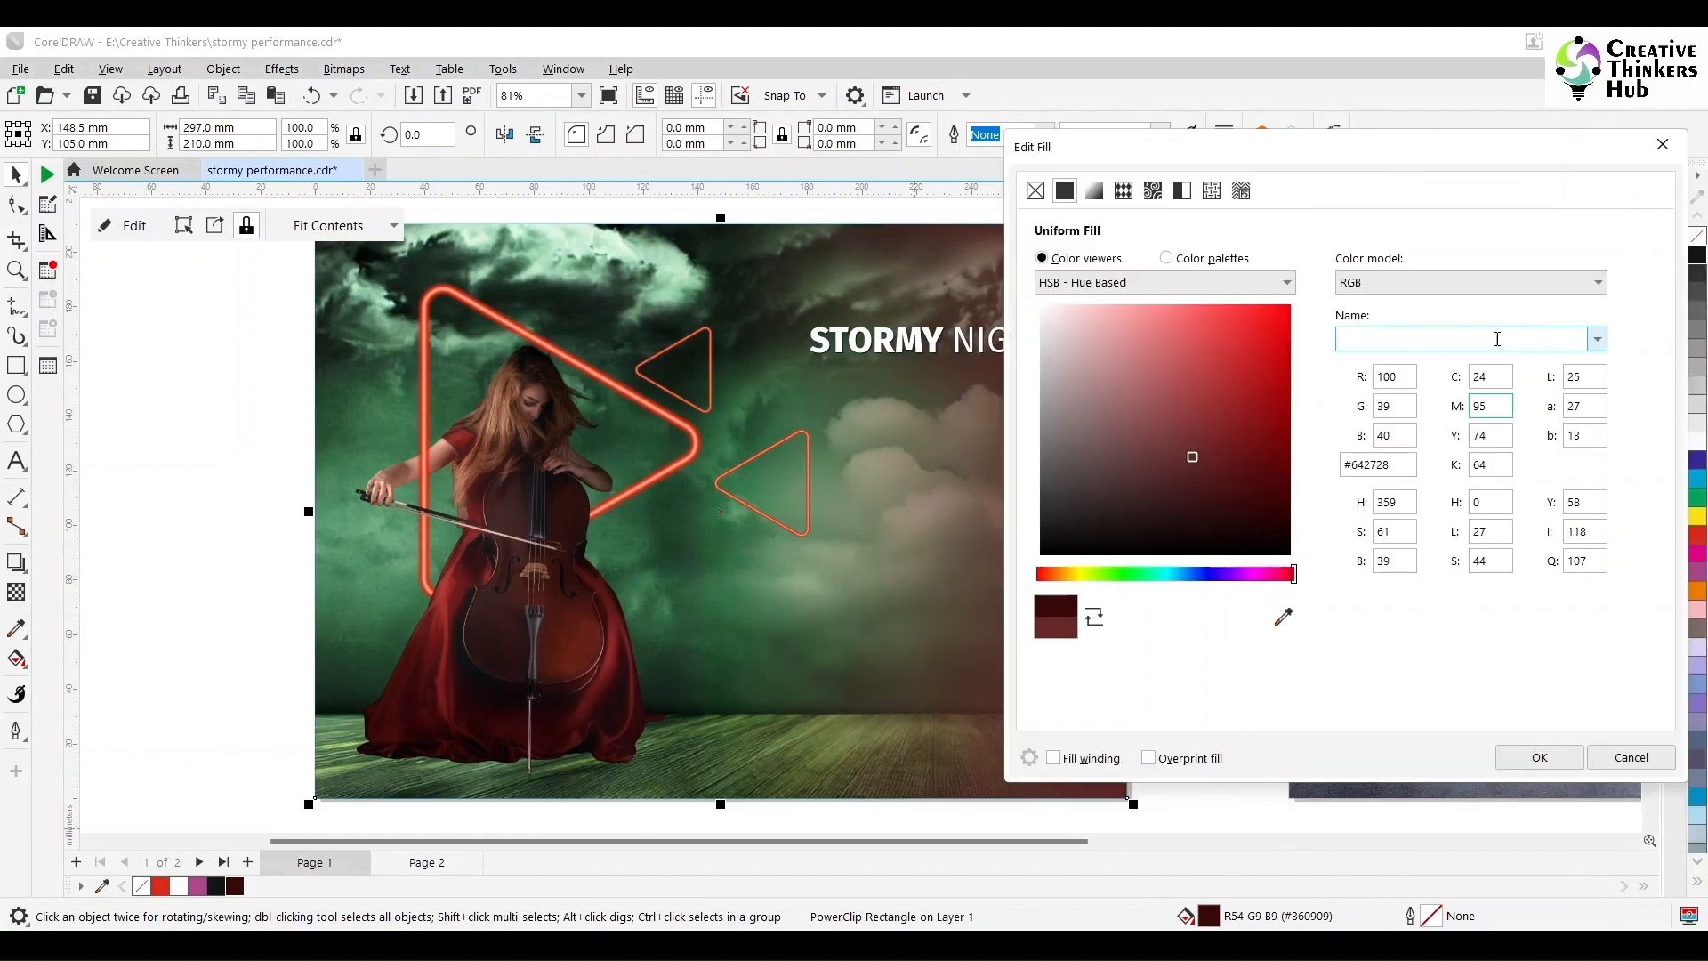
left_click(1438, 284)
left_click(1429, 298)
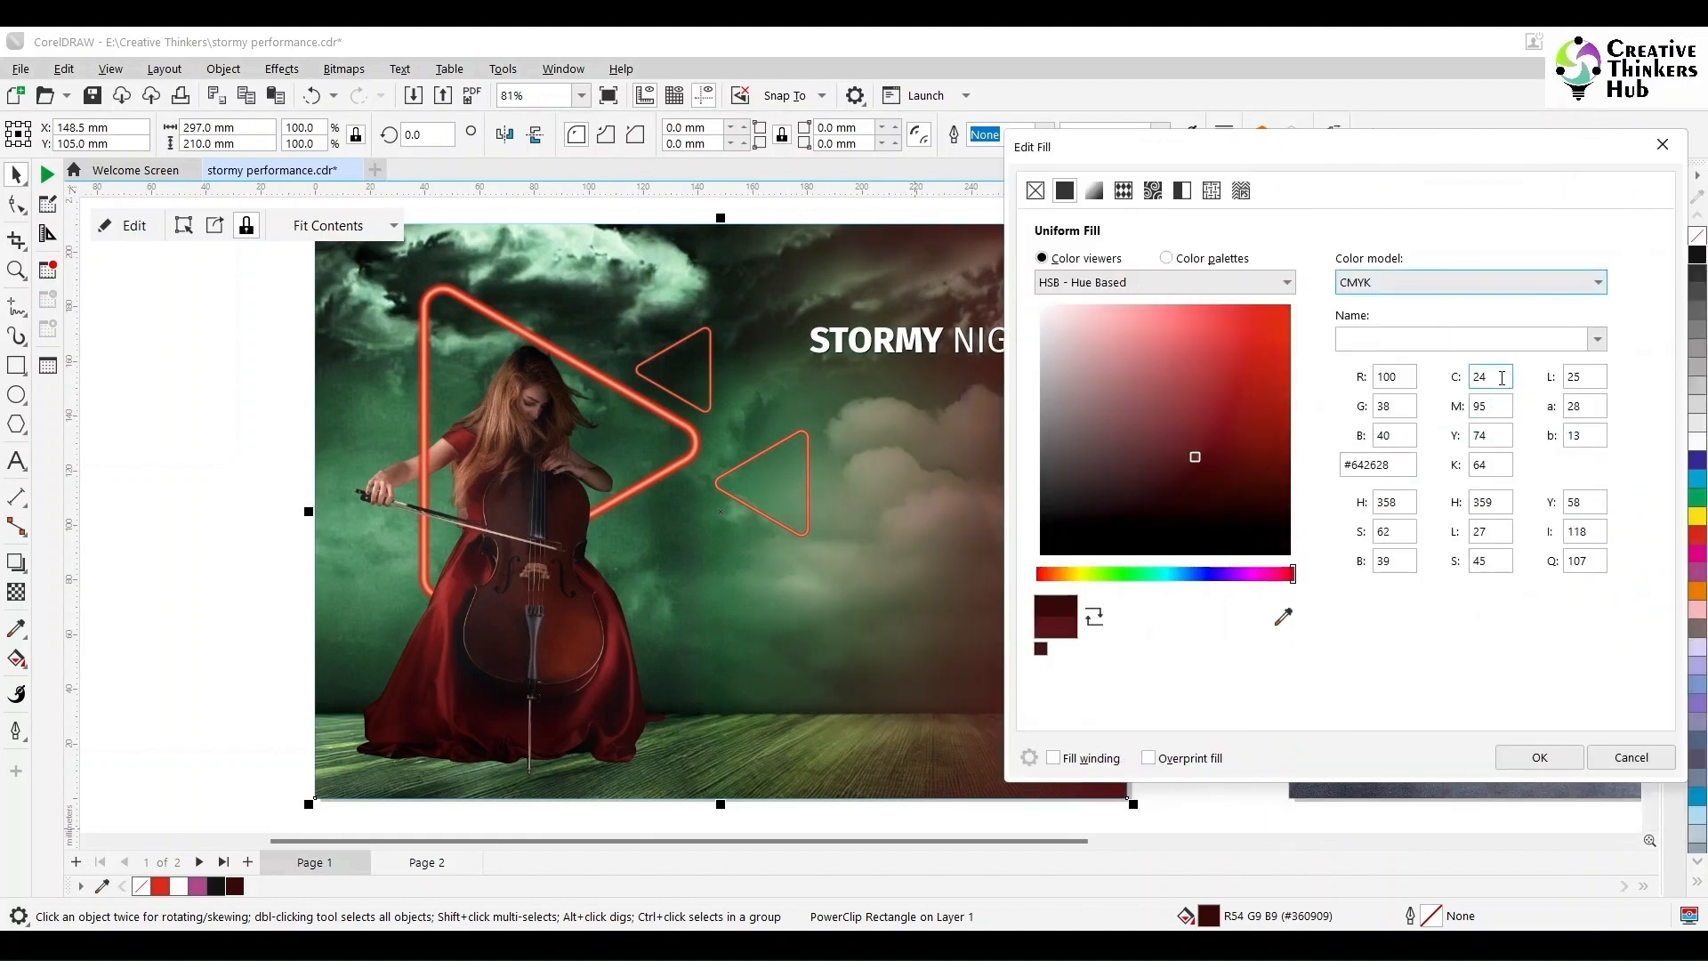
double_click(1501, 377)
key("Tab")
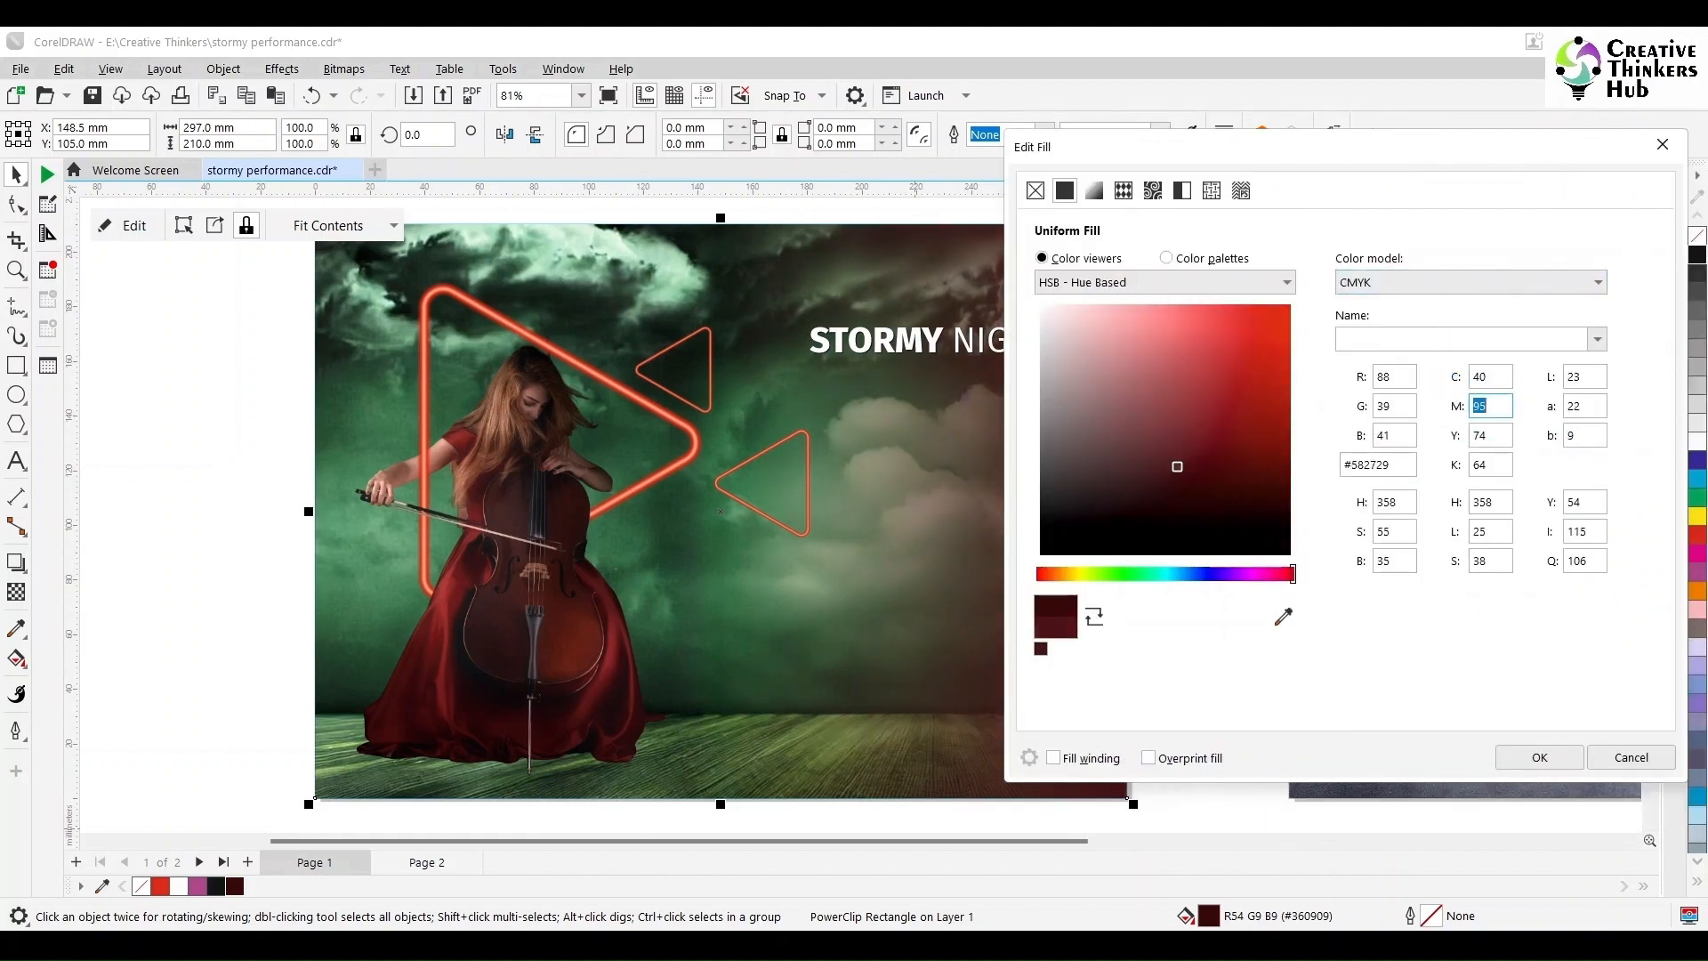
Step: Set the background fill to CMYK C40 M100 Y75 K80
left_click(1283, 616)
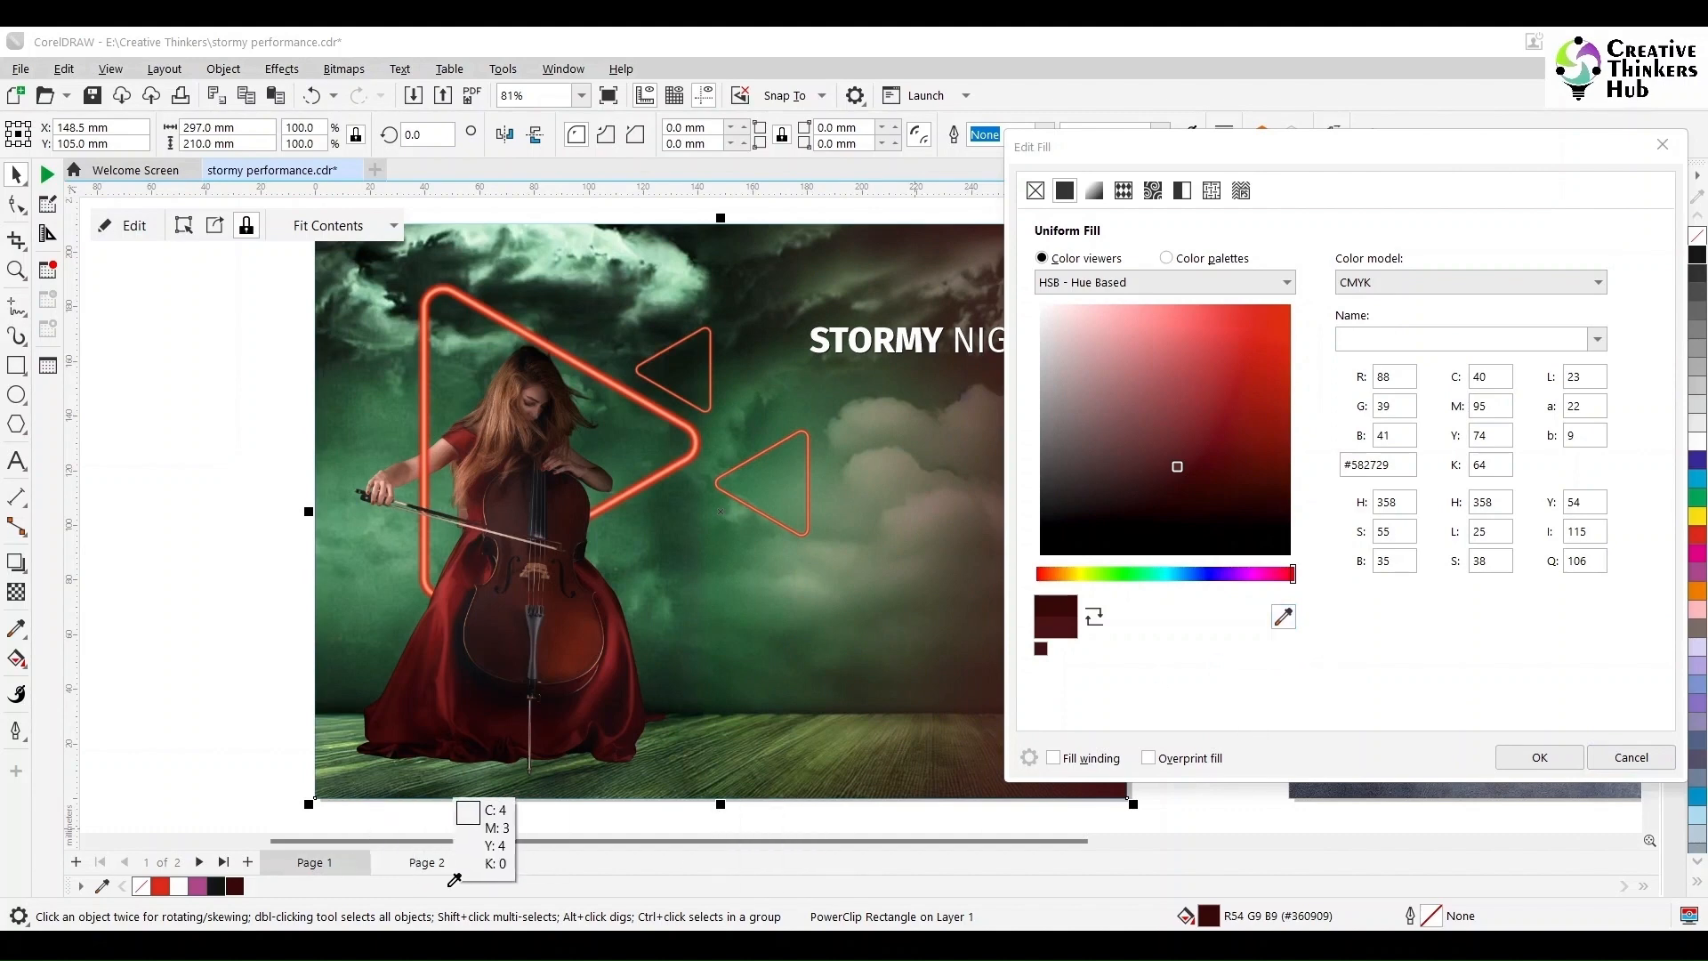
left_click(1347, 785)
left_click(1491, 375)
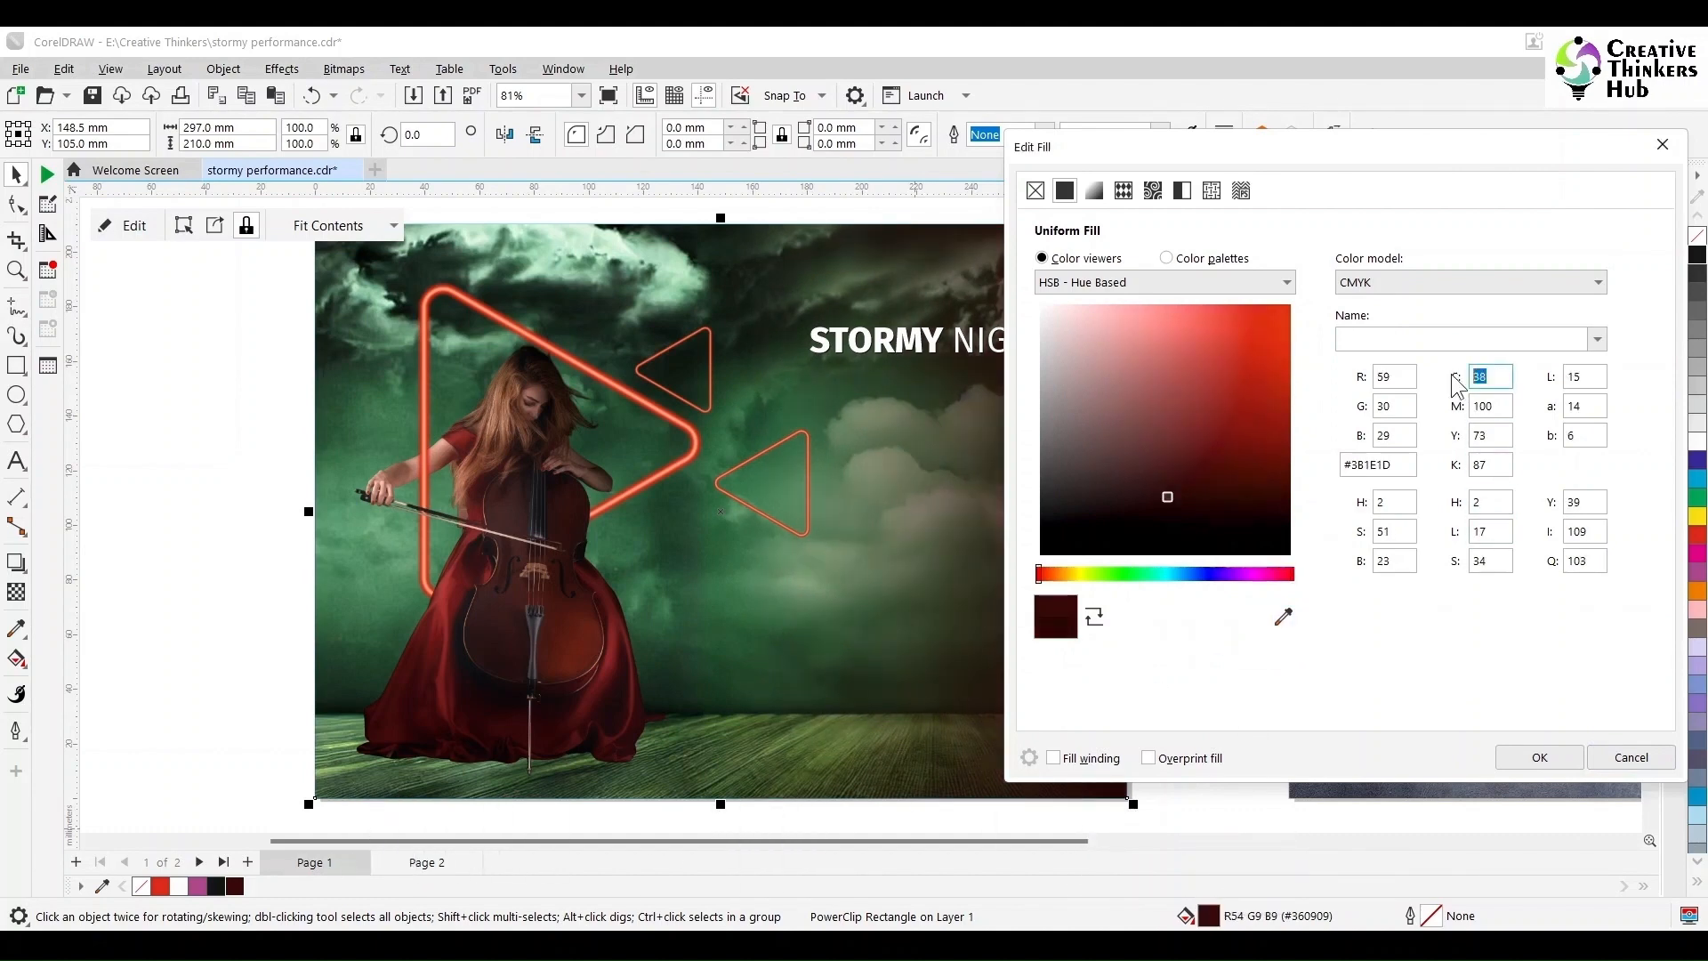
key("Tab")
key("Tab")
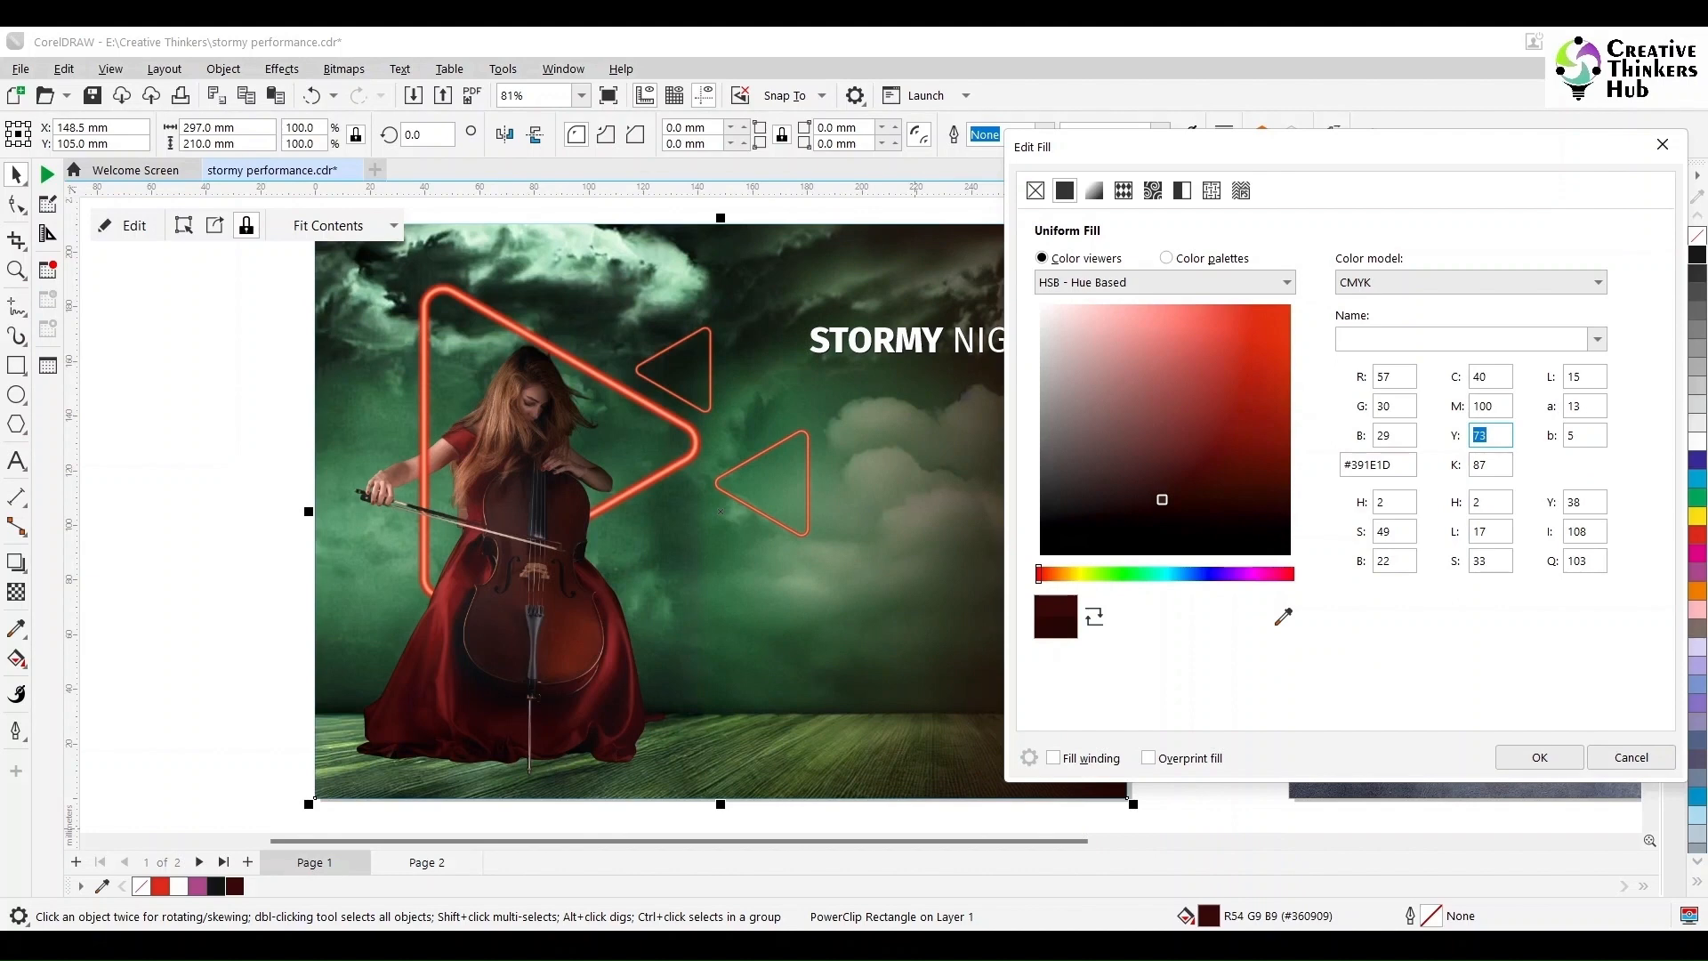
type("75")
key("Tab")
key("Tab")
mouse_move(1321, 160)
left_mouse_down()
mouse_move(1536, 152)
mouse_move(1348, 180)
left_mouse_up()
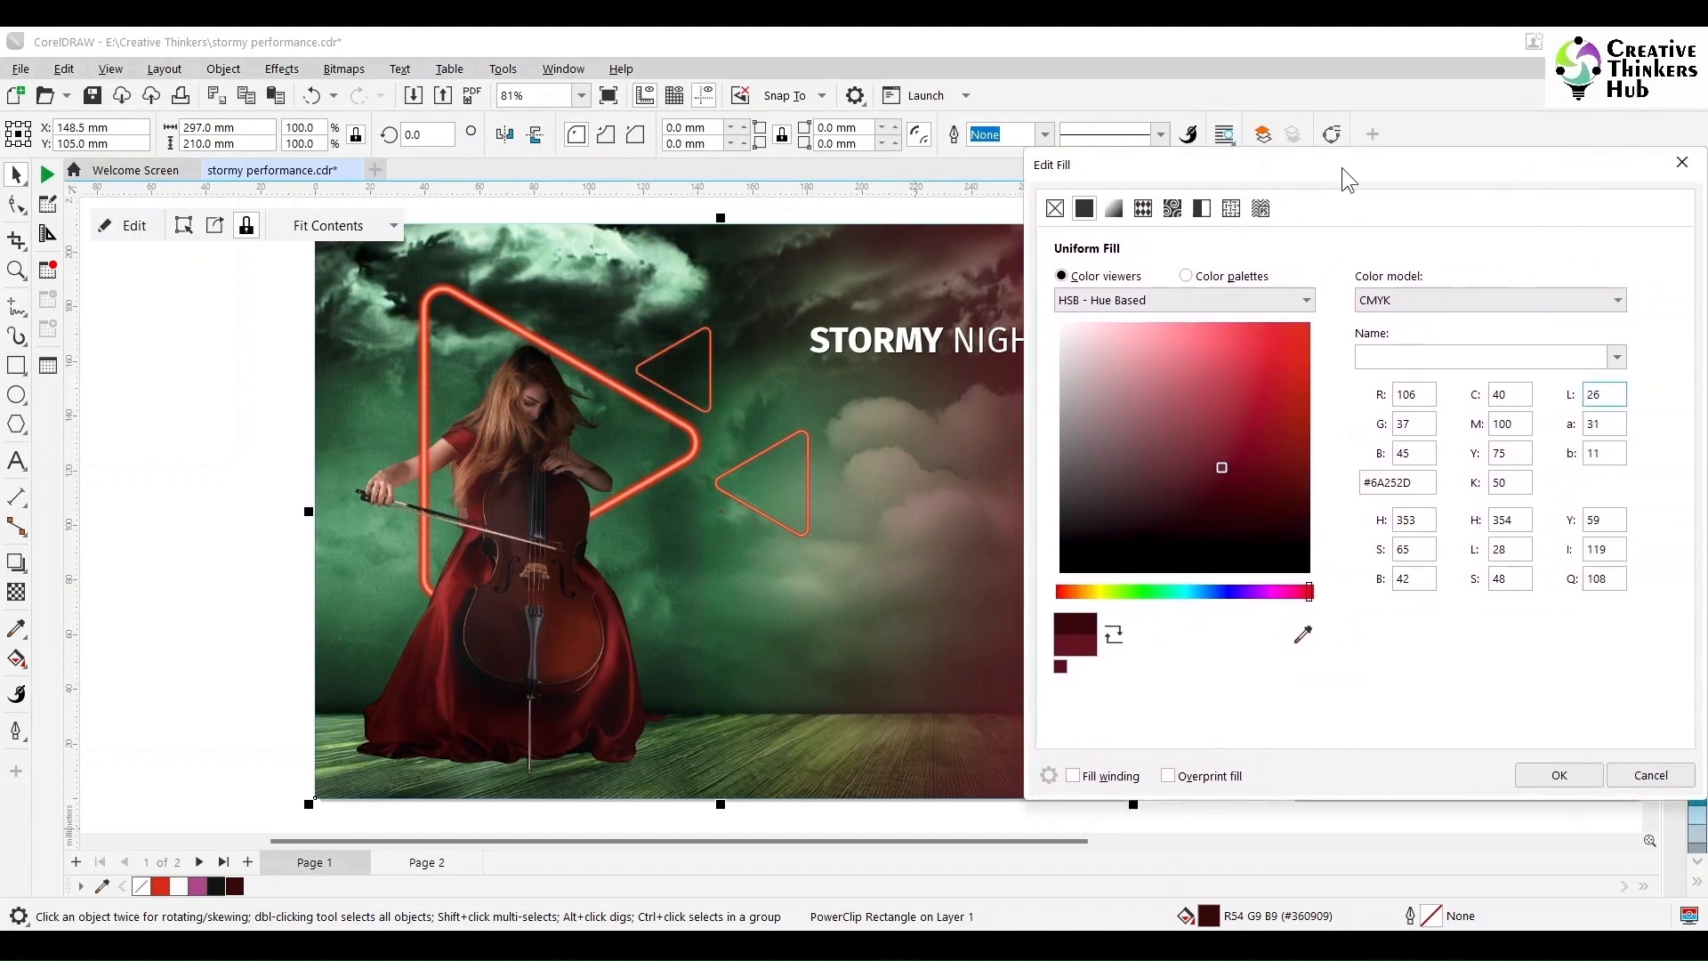
type("80")
key("Tab")
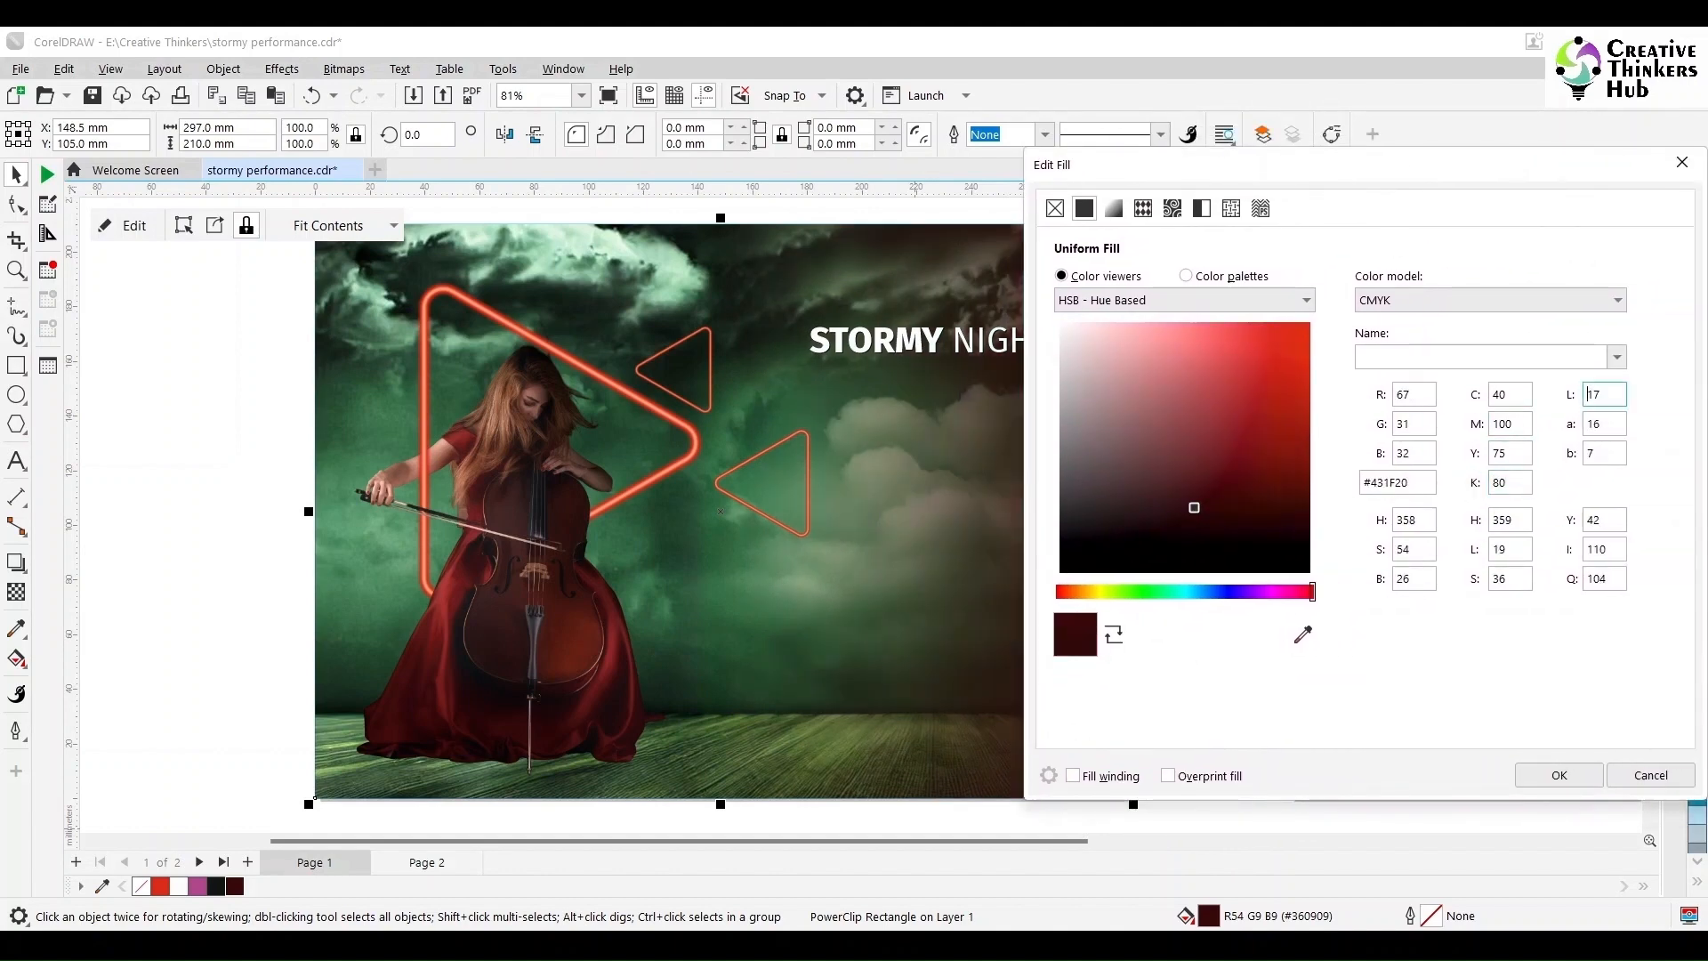
mouse_move(1392, 189)
left_mouse_down()
mouse_move(667, 240)
mouse_move(1397, 165)
left_mouse_up()
Step: Apply the dark red fill and reposition the two red triangles
left_click(1557, 751)
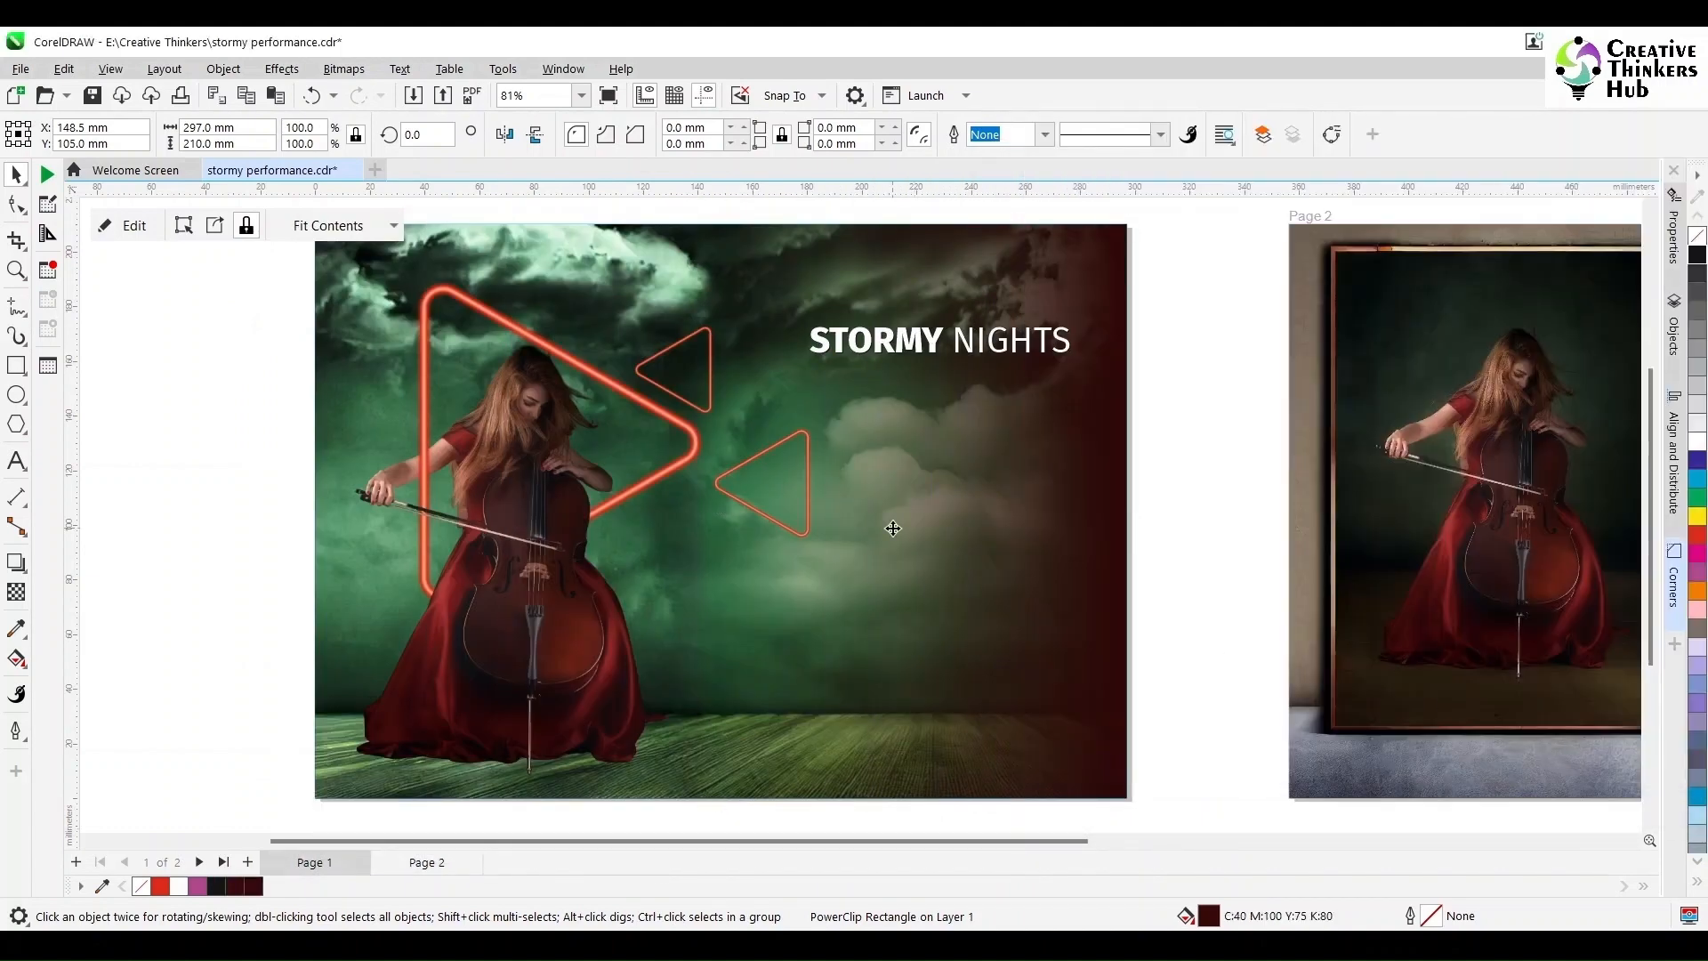
left_click_drag(758, 485, 647, 553)
left_click(652, 350)
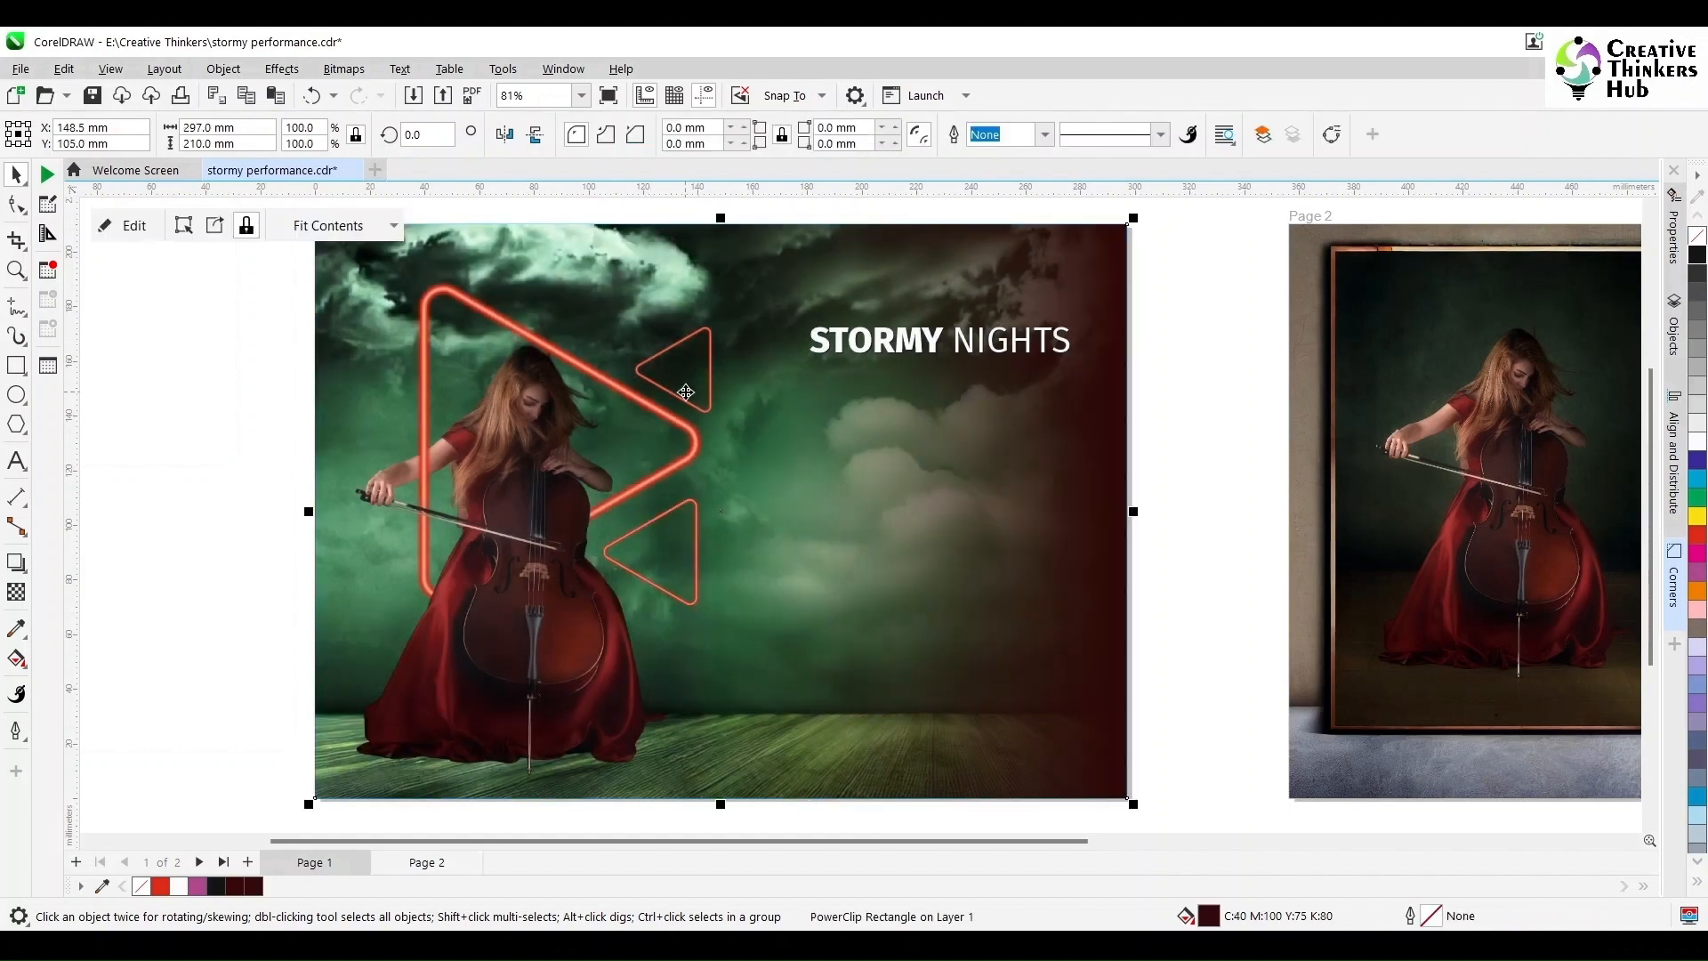
left_click(682, 395)
left_click_drag(676, 371, 716, 387)
left_click(222, 459)
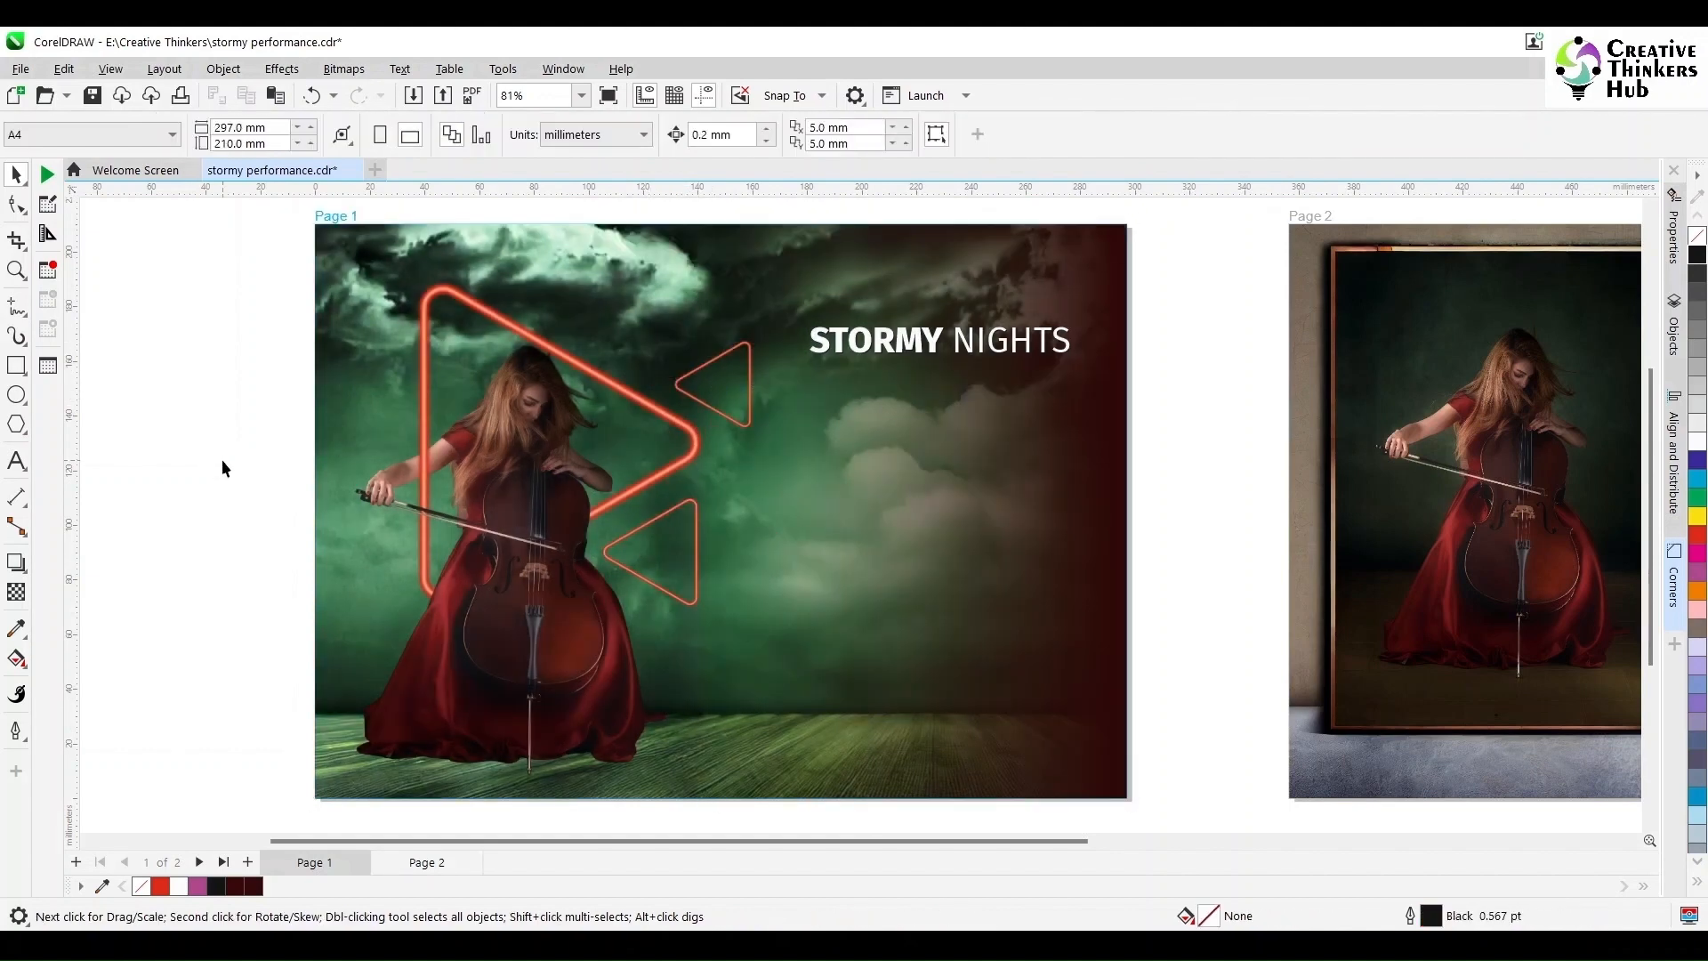
Step: Place a duplicate of the STORMY NIGHTS title just below the original
left_click(12, 458)
left_click(17, 179)
left_click(1054, 351)
left_click(1174, 313)
left_click(1065, 345)
left_click_drag(1065, 345, 1067, 408)
right_click(1067, 408)
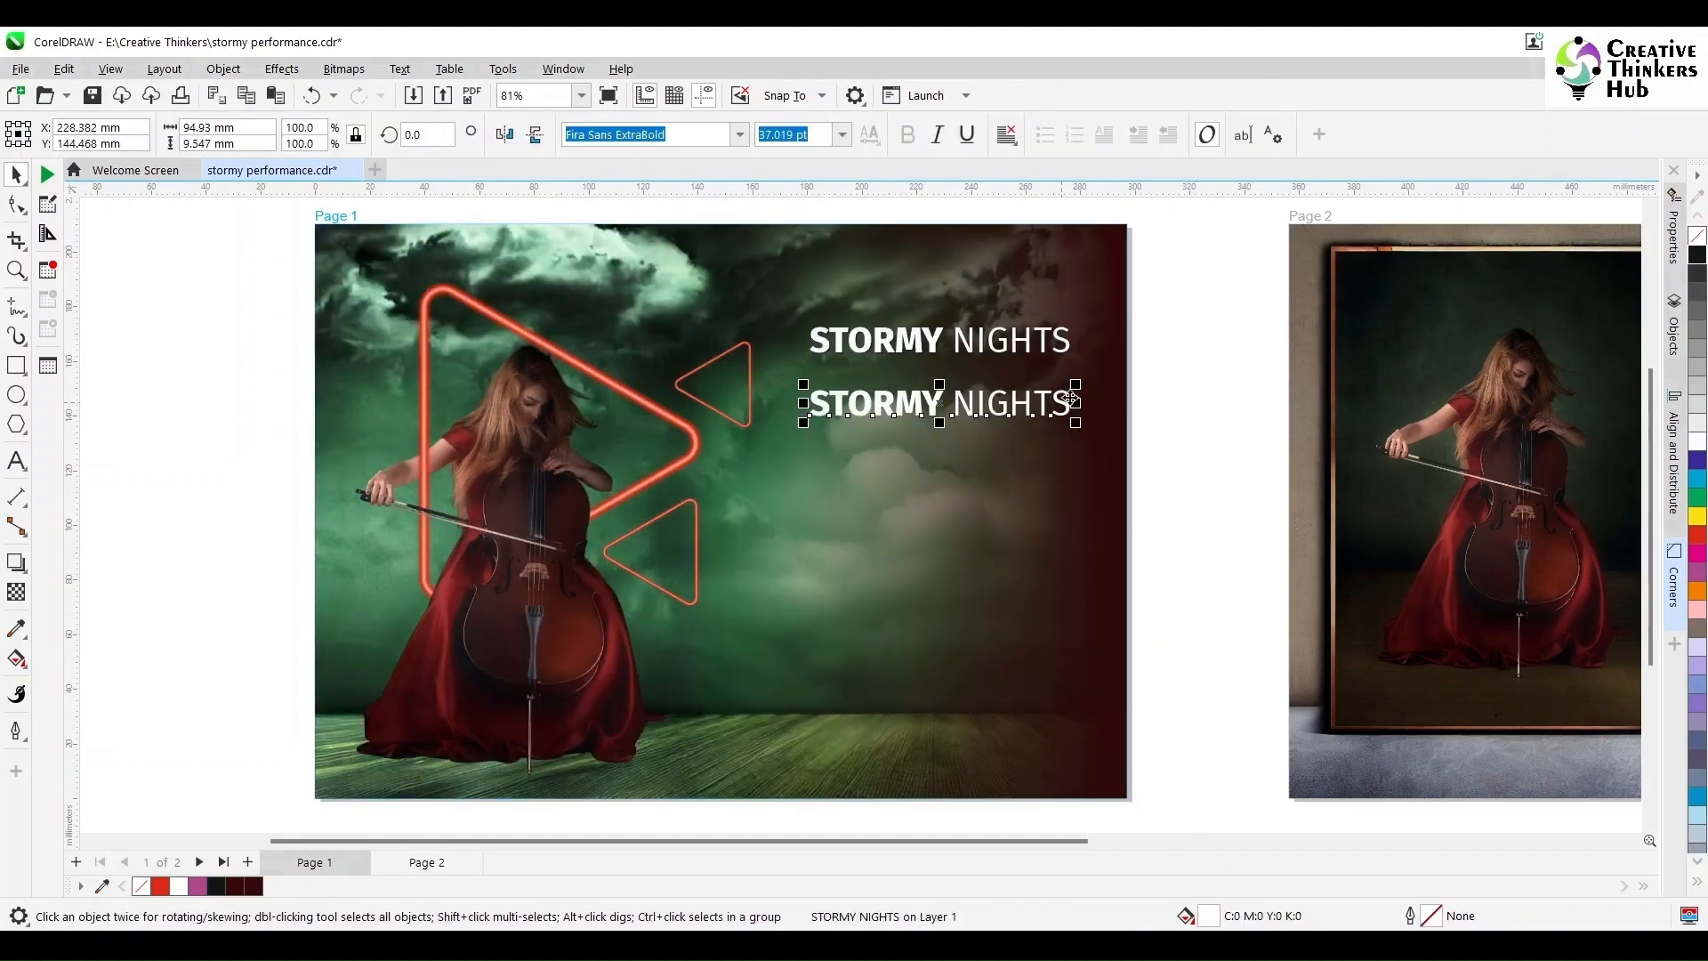
key("Escape")
scroll(1074, 420, "up", 3)
Step: Replace the duplicate's text with the date 'August 23, 2023'
left_click(16, 463)
left_click(867, 406)
key("shift+Home")
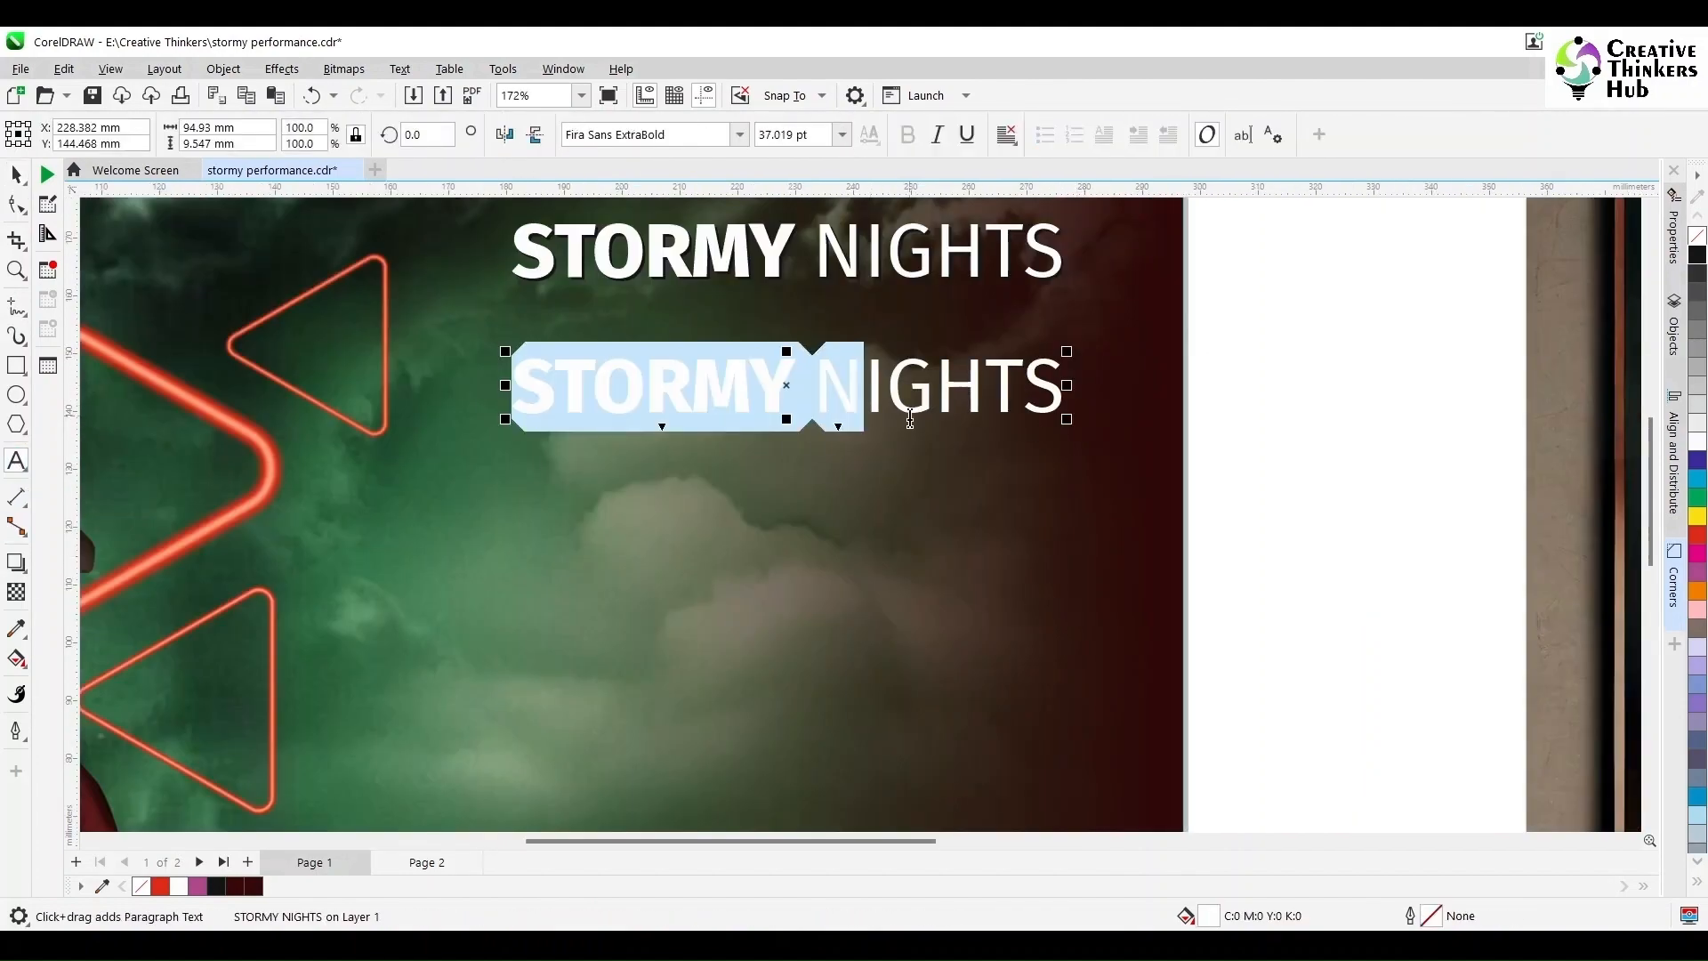
key("BackSpace")
type("E")
key("ctrl+a")
key("BackSpace")
type("Au")
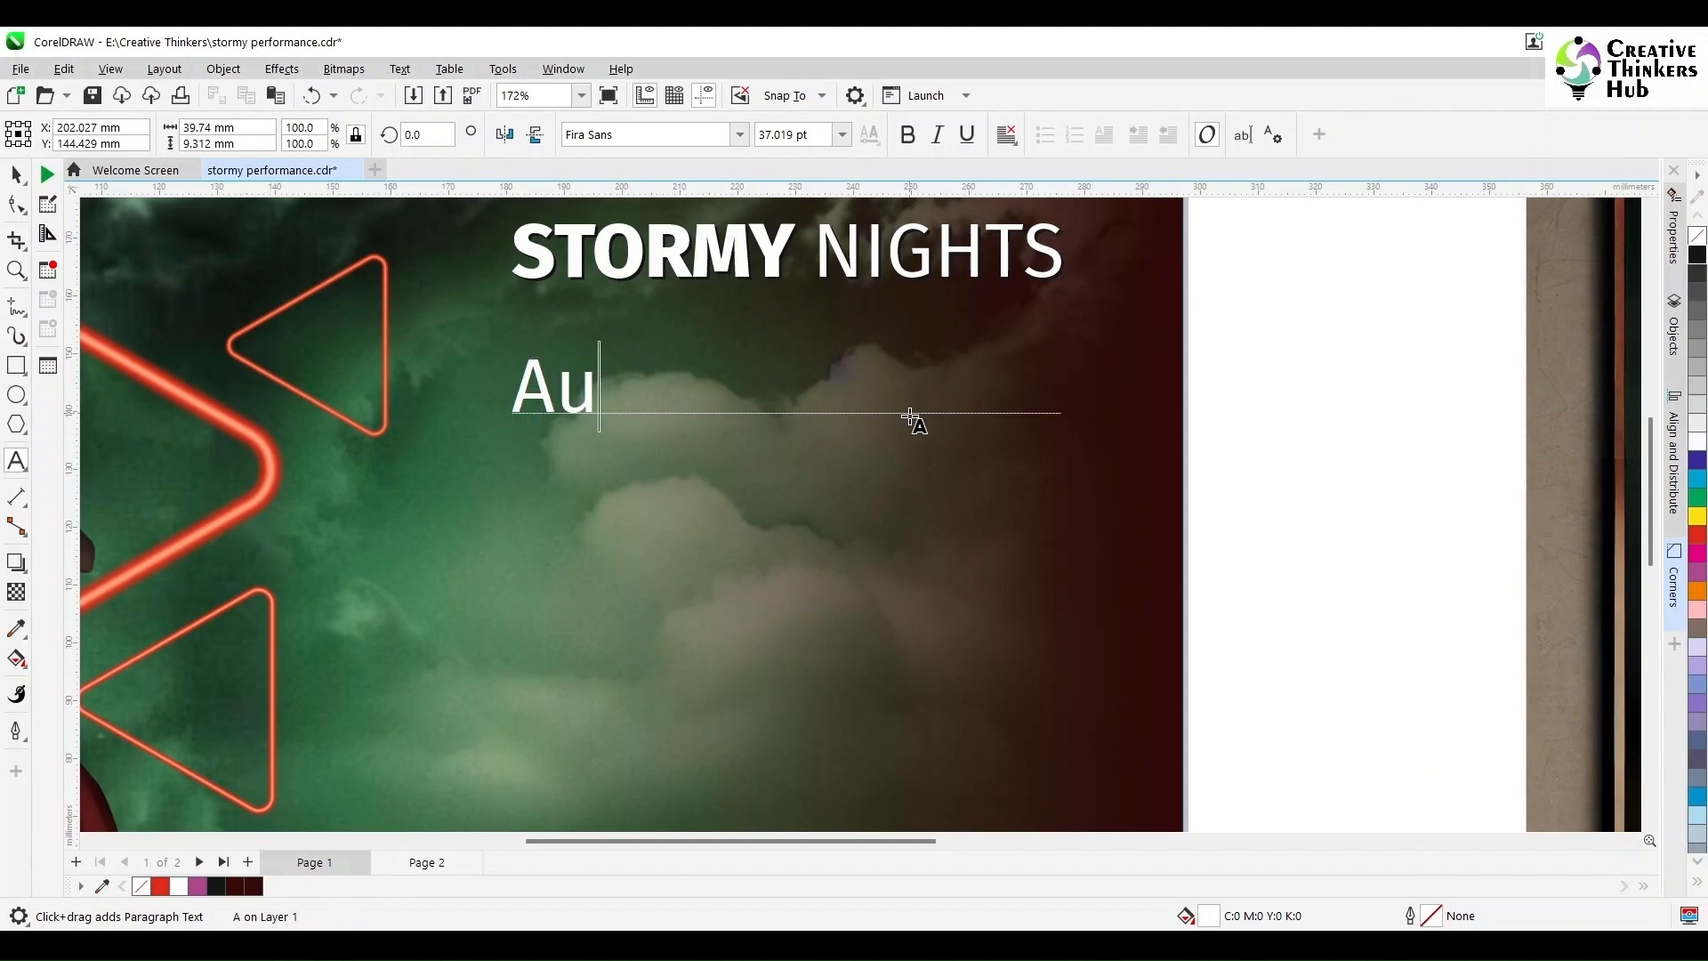
type("gust 23, 2023")
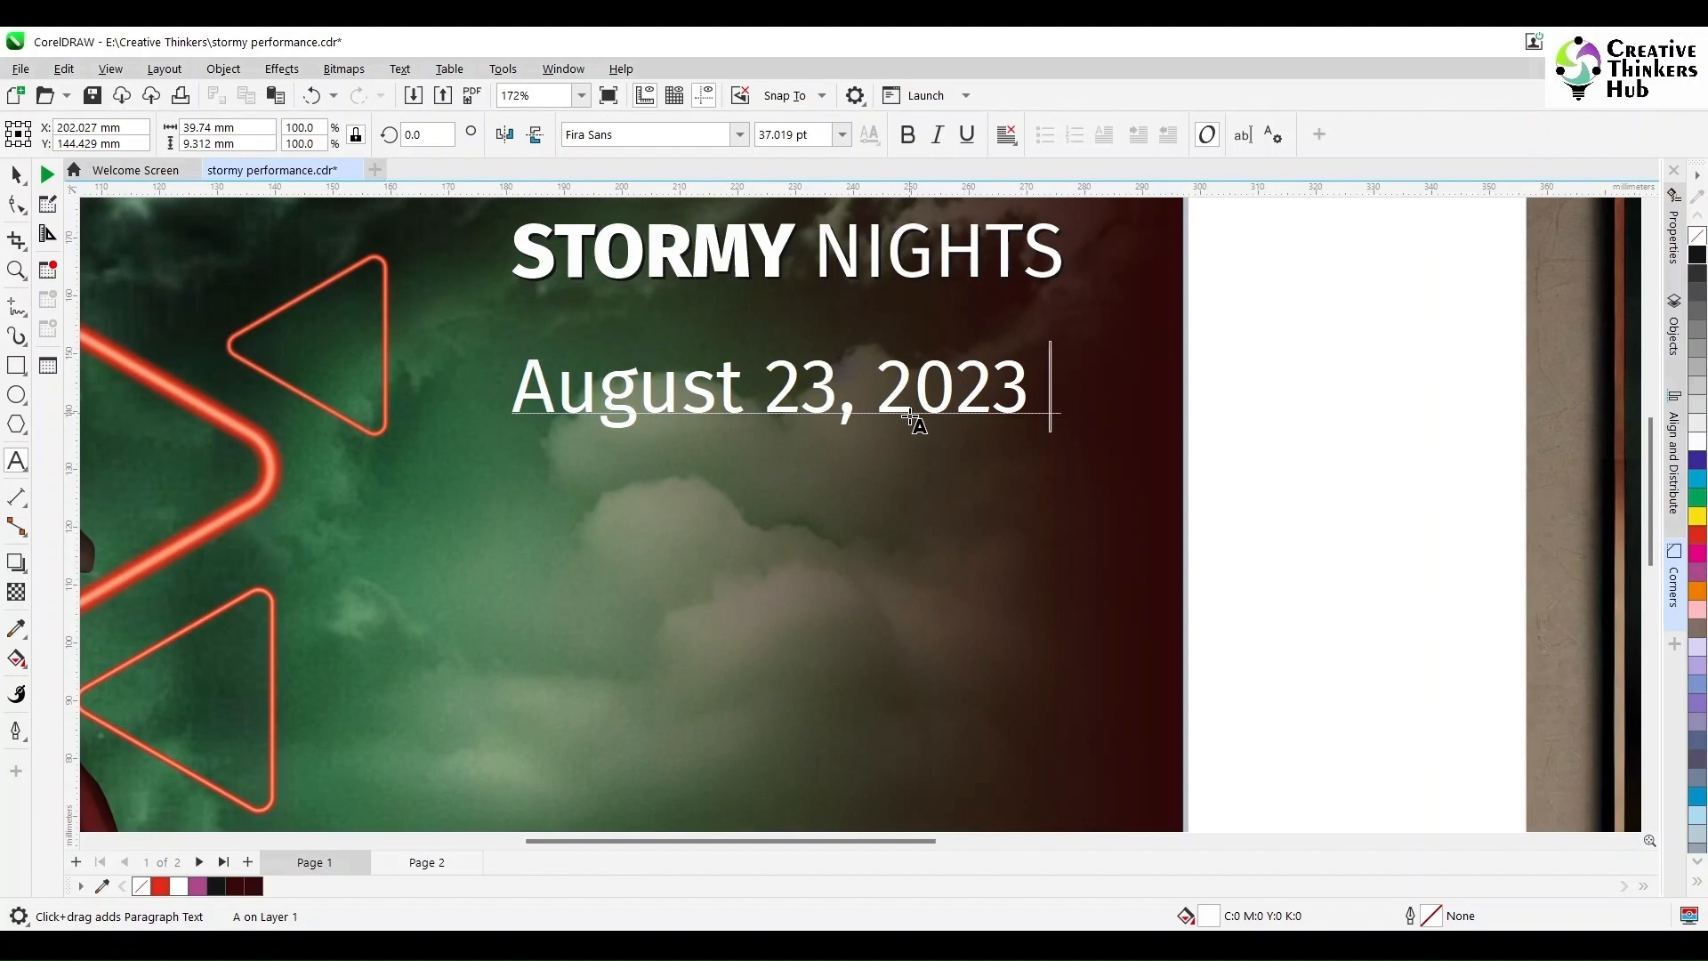
Step: Add a second line reading 'Town Hall, Mumbai' under the date
key("Return")
type("Town Hall")
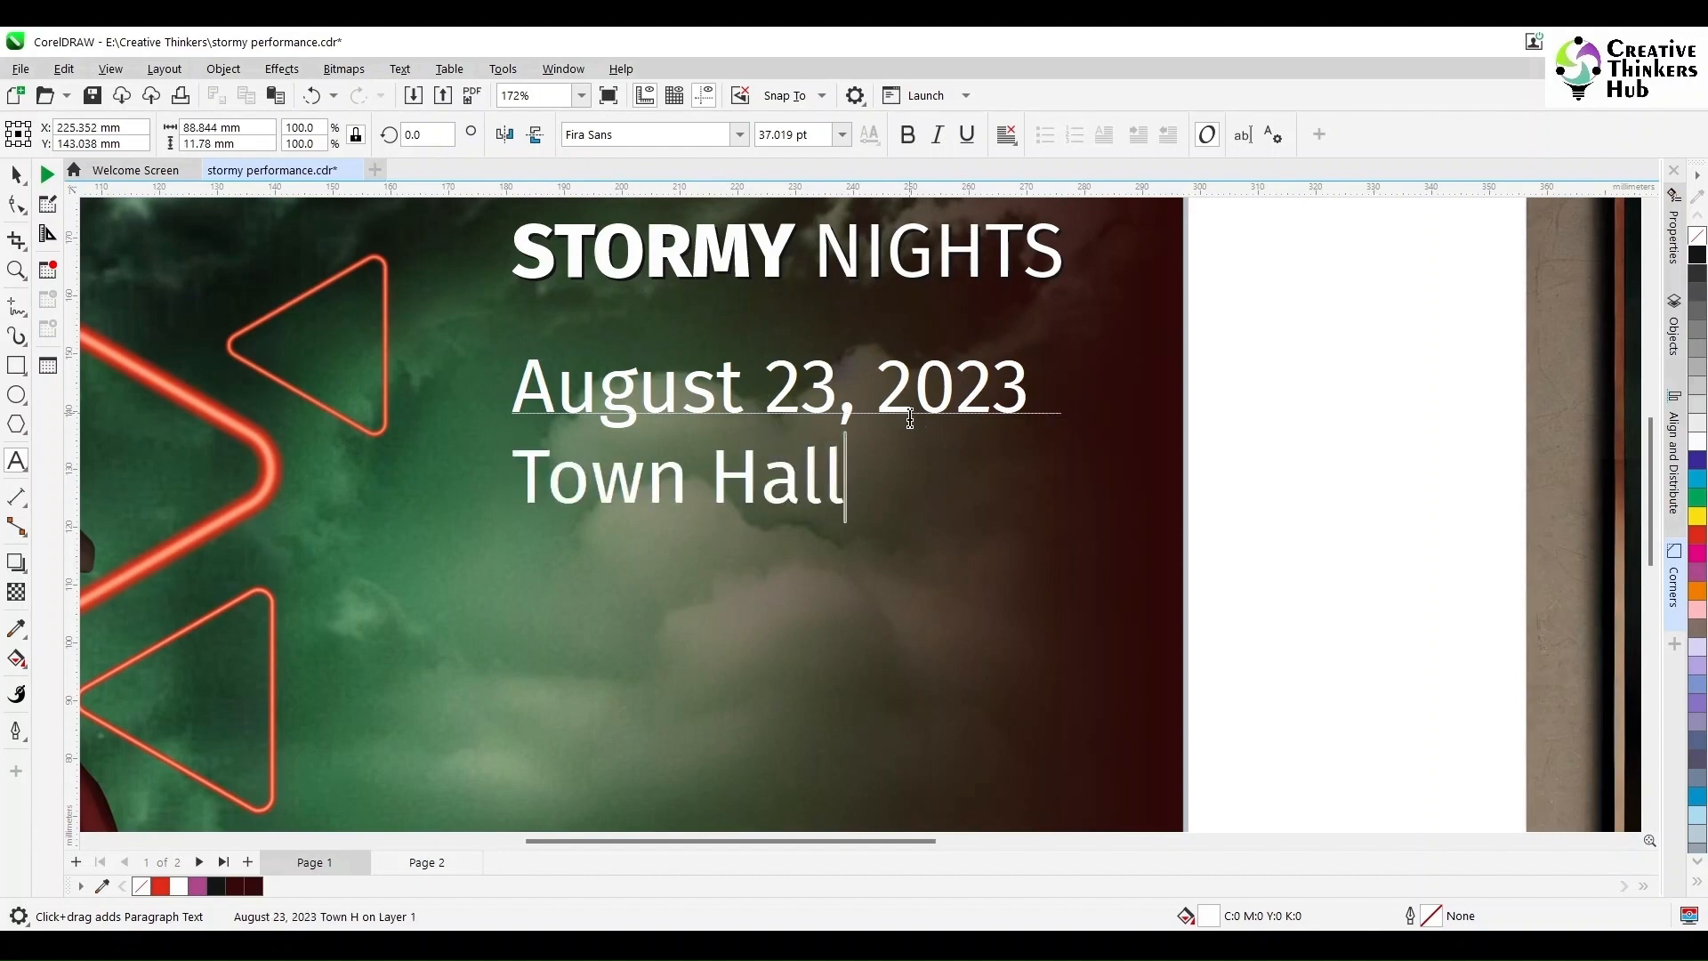
type(", INDIA")
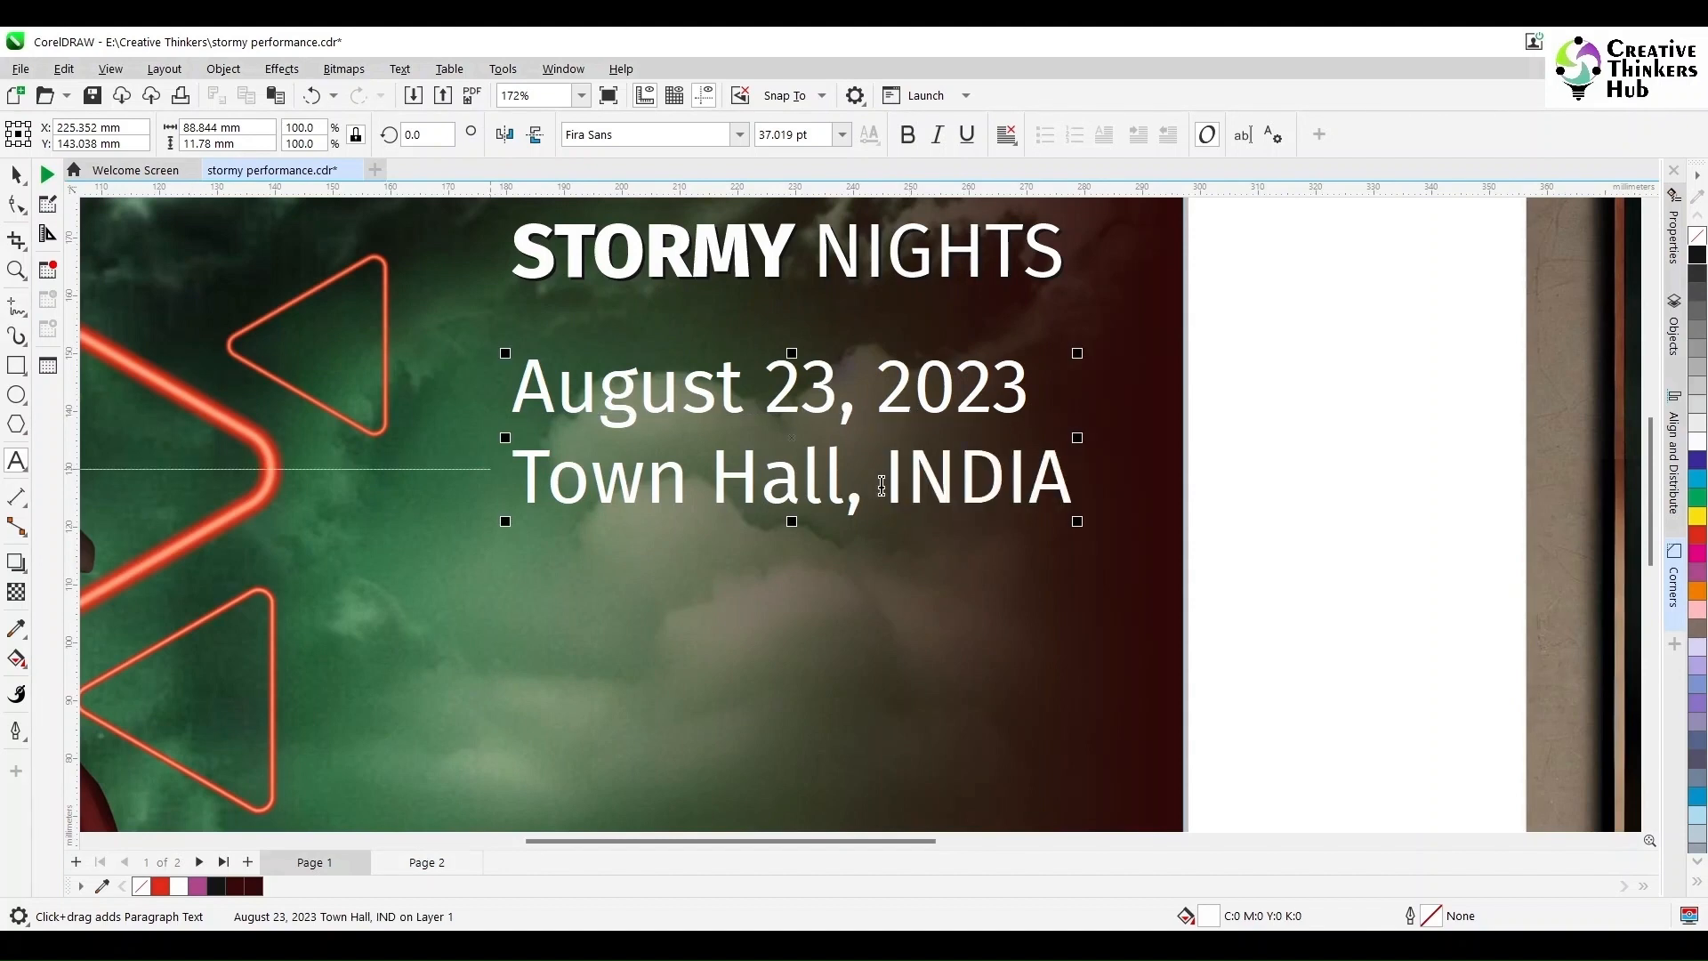
left_click(882, 484)
key("shift+End")
type("Mumbai")
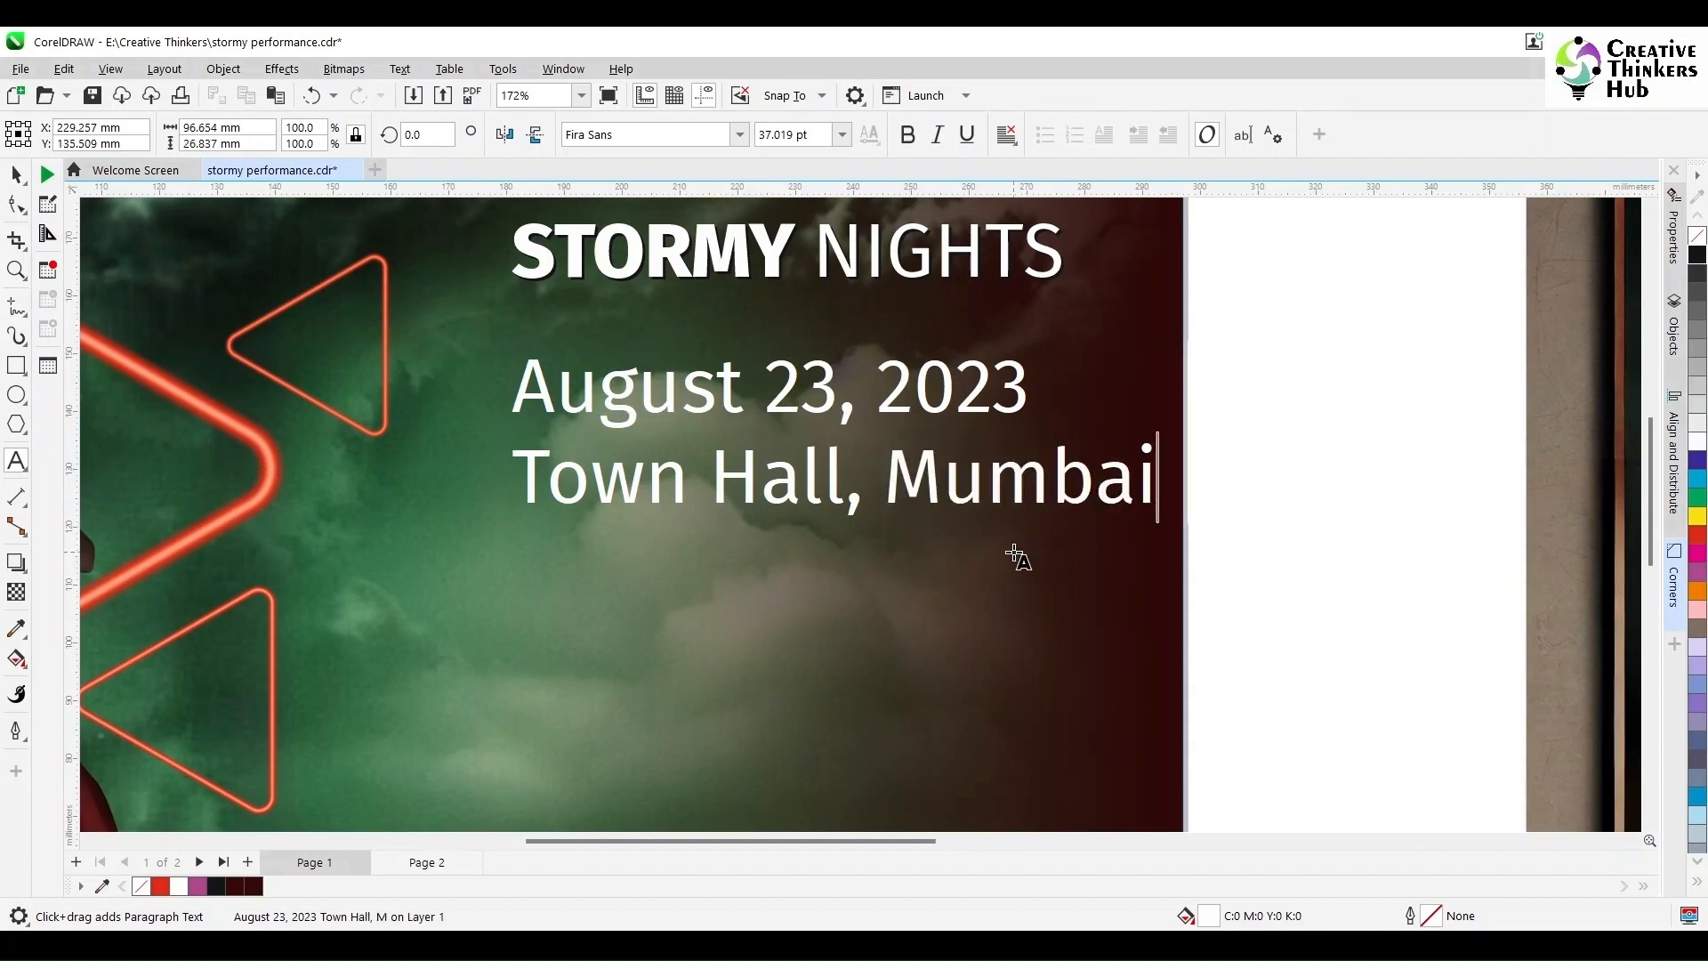
key("ctrl+space")
Step: Centre-align the date and venue text and centre it under the title
left_click(1007, 211)
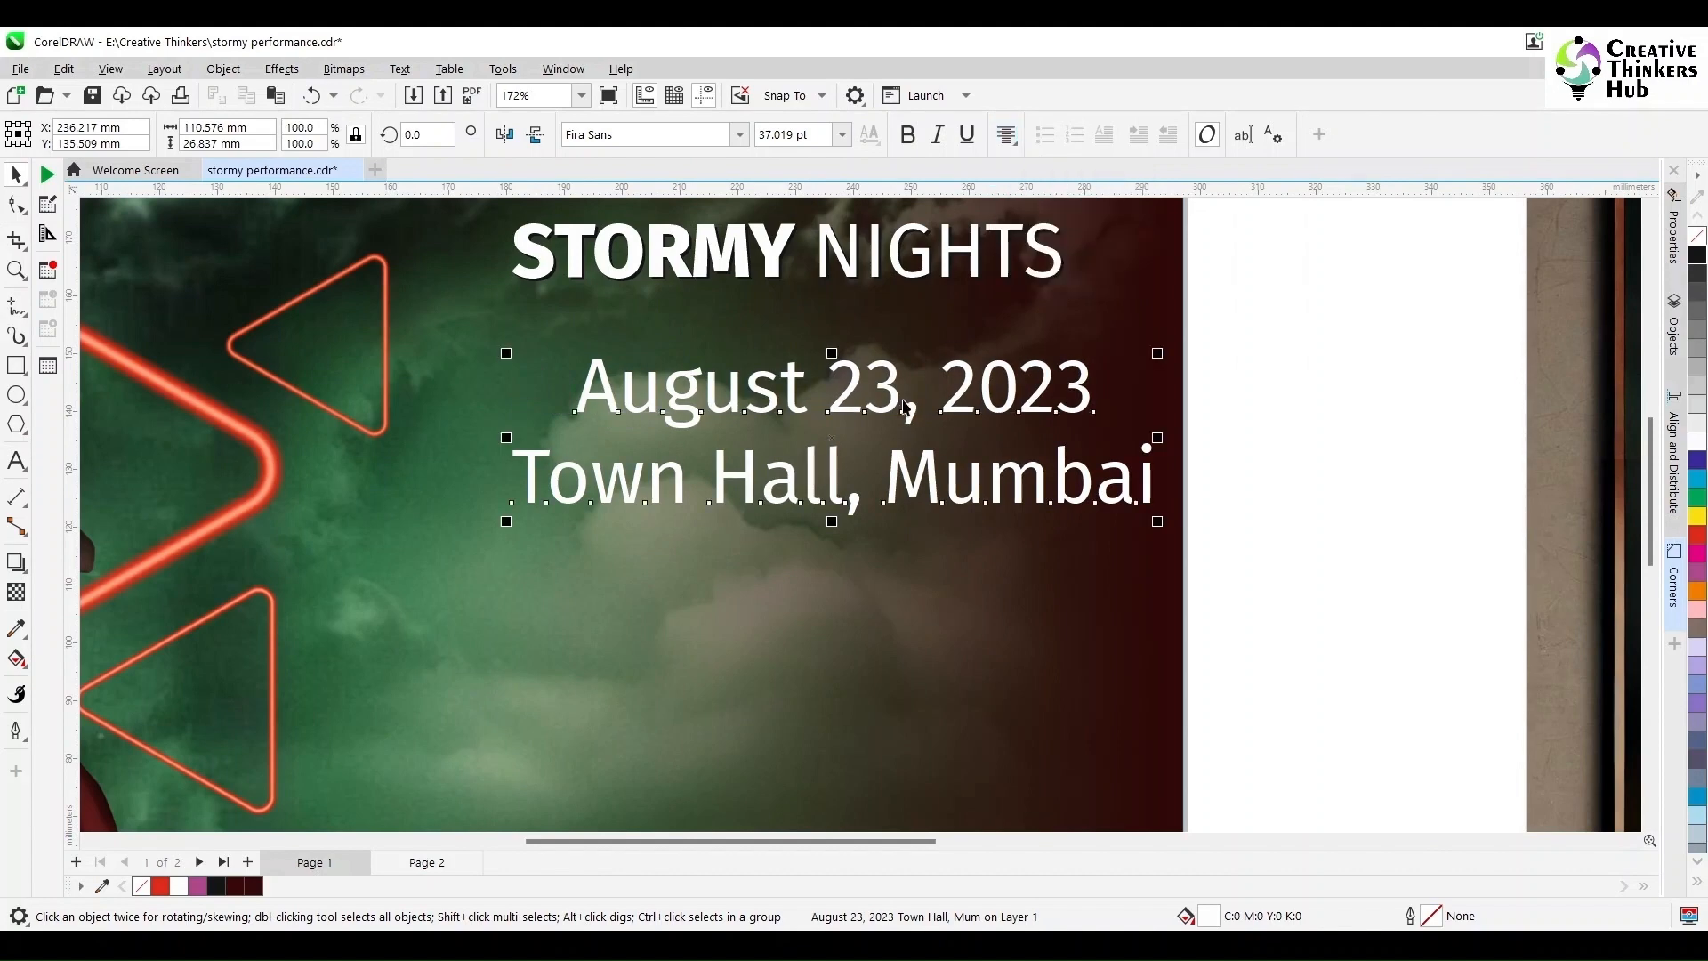
left_click(851, 274, "shift")
key("c")
key("Escape")
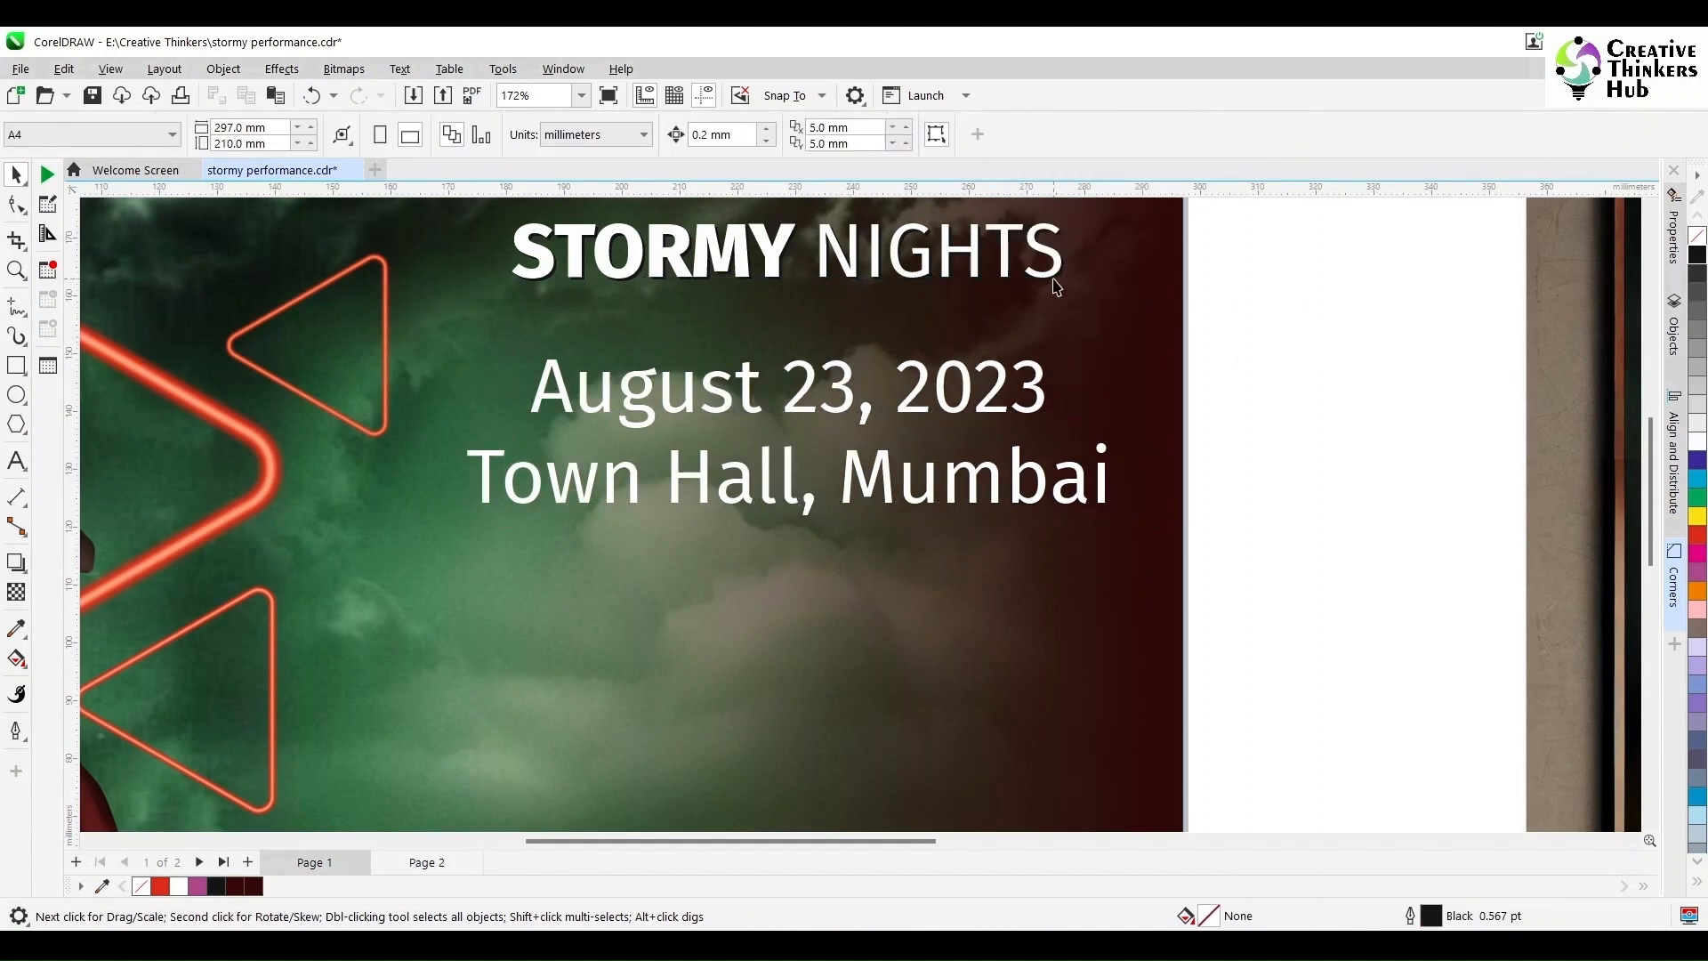
Step: Delete the title's black shadow copy, then select the title with the date and venue
scroll(1059, 291, "up", 1)
left_click(1057, 259)
key("Delete")
scroll(1114, 389, "down", 1)
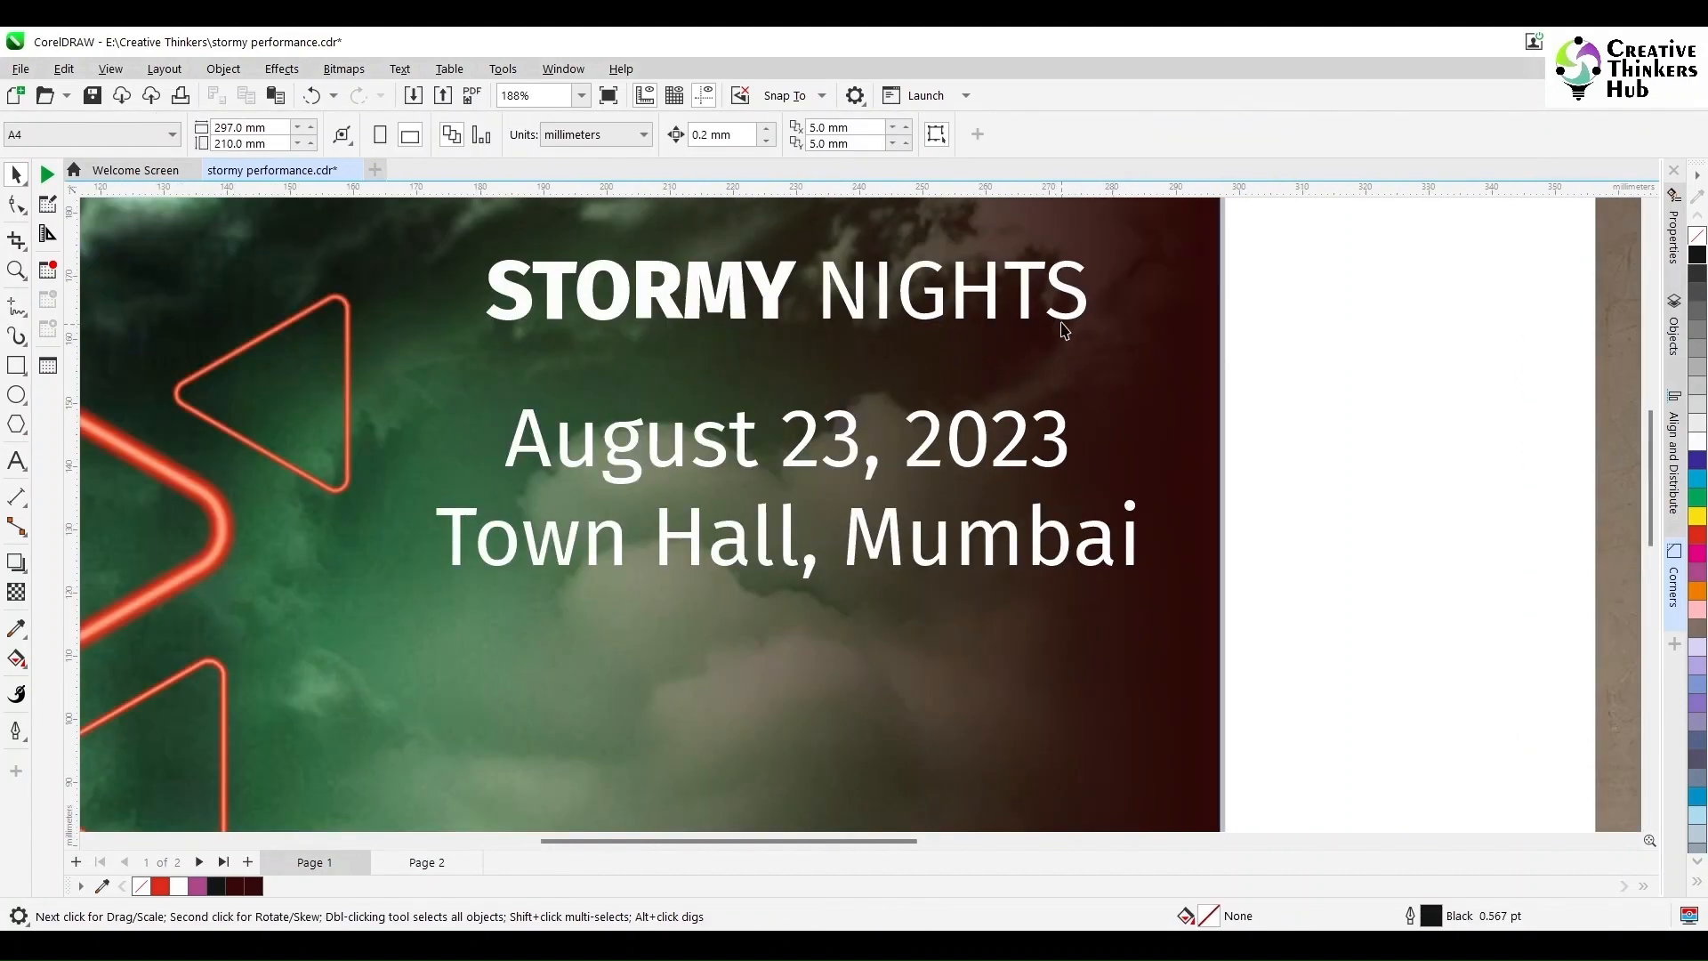
left_click(1062, 318)
left_click(1054, 442, "shift")
scroll(1143, 654, "down", 1)
left_click_drag(1652, 475, 1651, 574)
Step: Drop a copy of the STORMY NIGHTS title lower on the page
left_click(1233, 508)
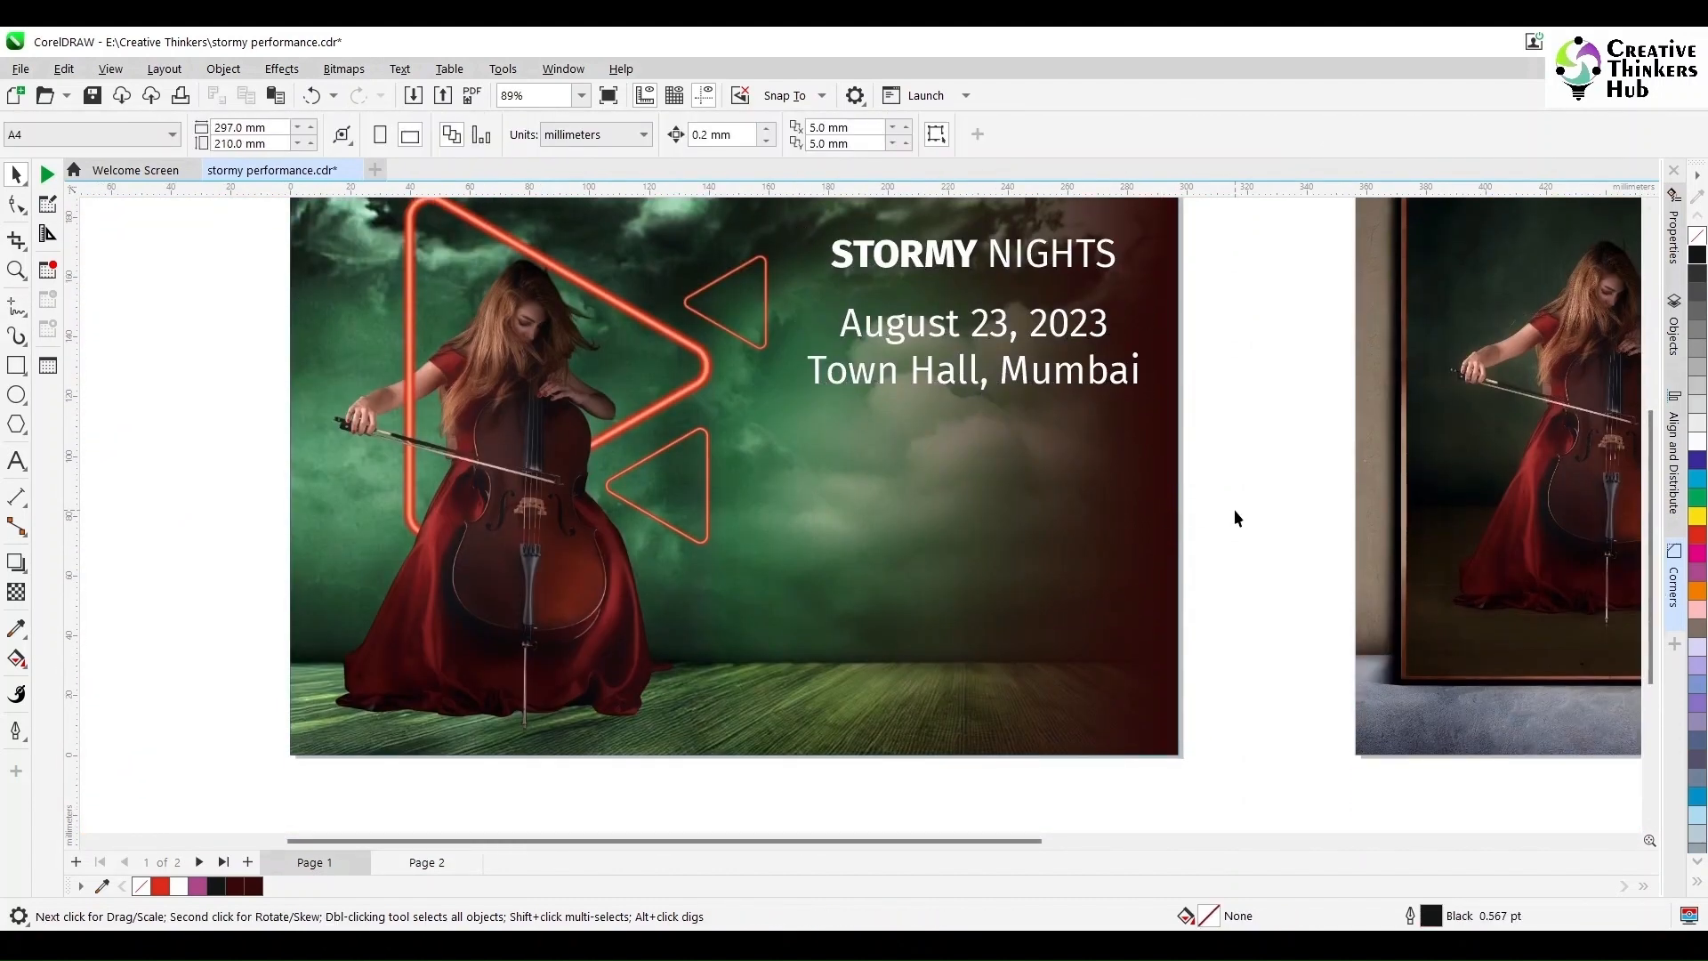
left_click(16, 464)
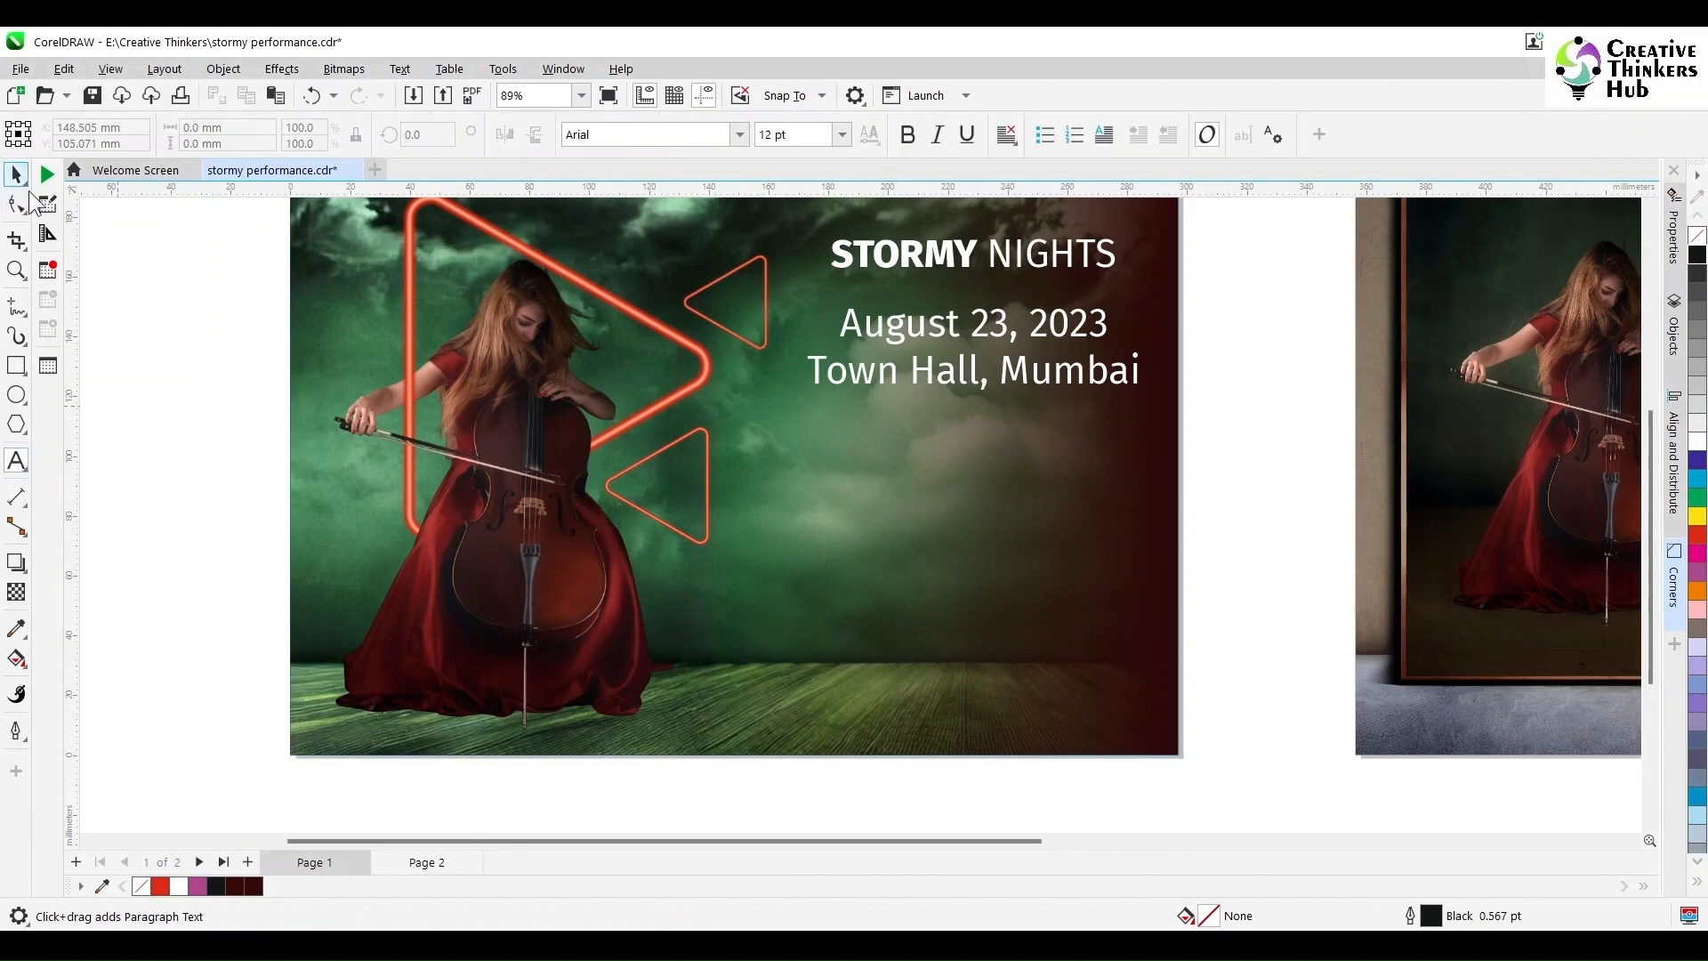
left_click(15, 174)
left_click(954, 254)
left_click_drag(954, 254, 967, 486)
right_click(967, 485)
Step: Set the title and its lower copy to 36 pt and the date and venue to 24 pt
left_click_drag(1240, 225, 773, 430)
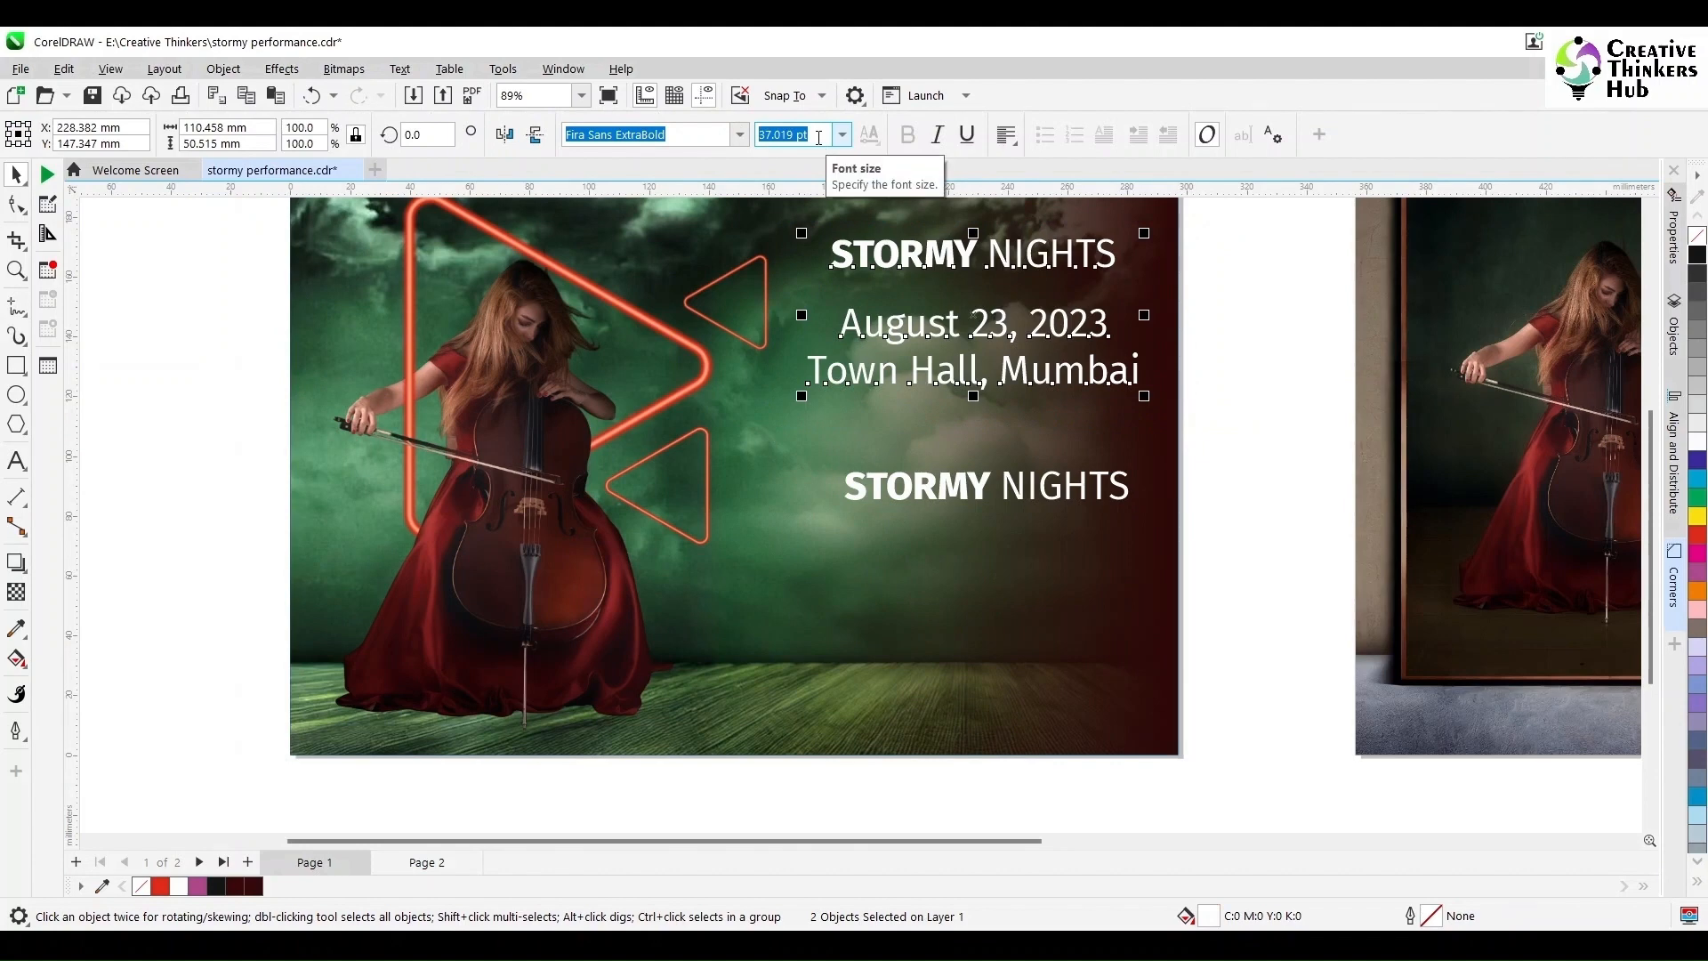
type("36")
key("Return")
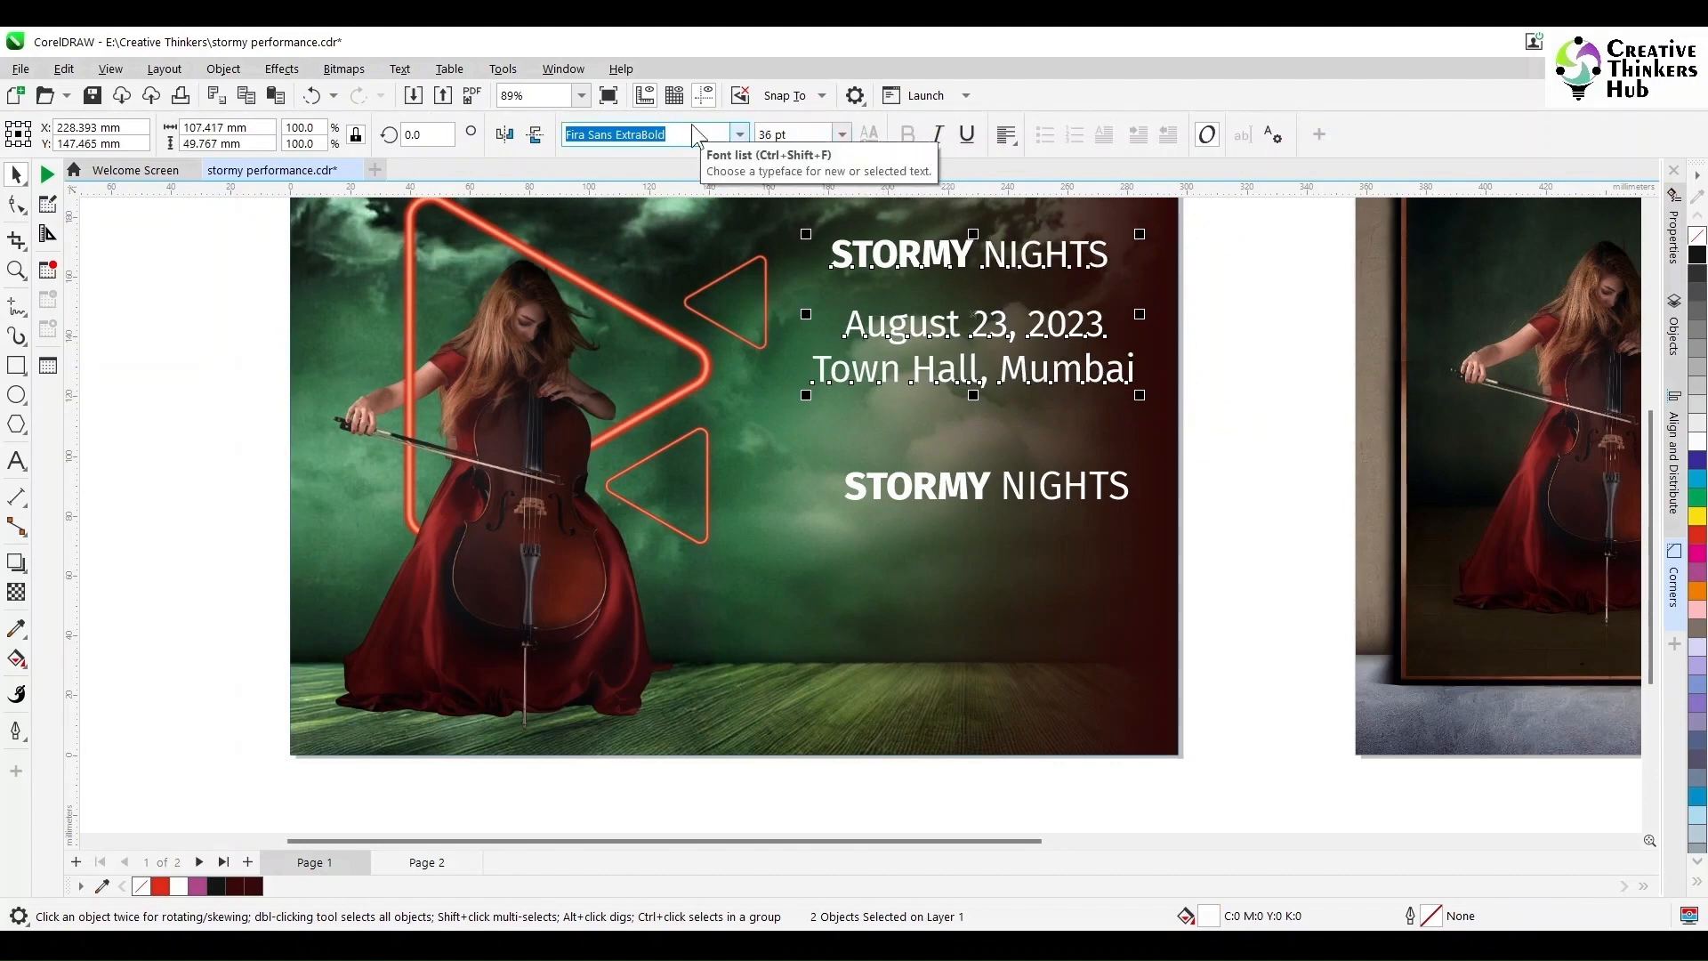
left_click(1047, 506)
type("36")
key("Return")
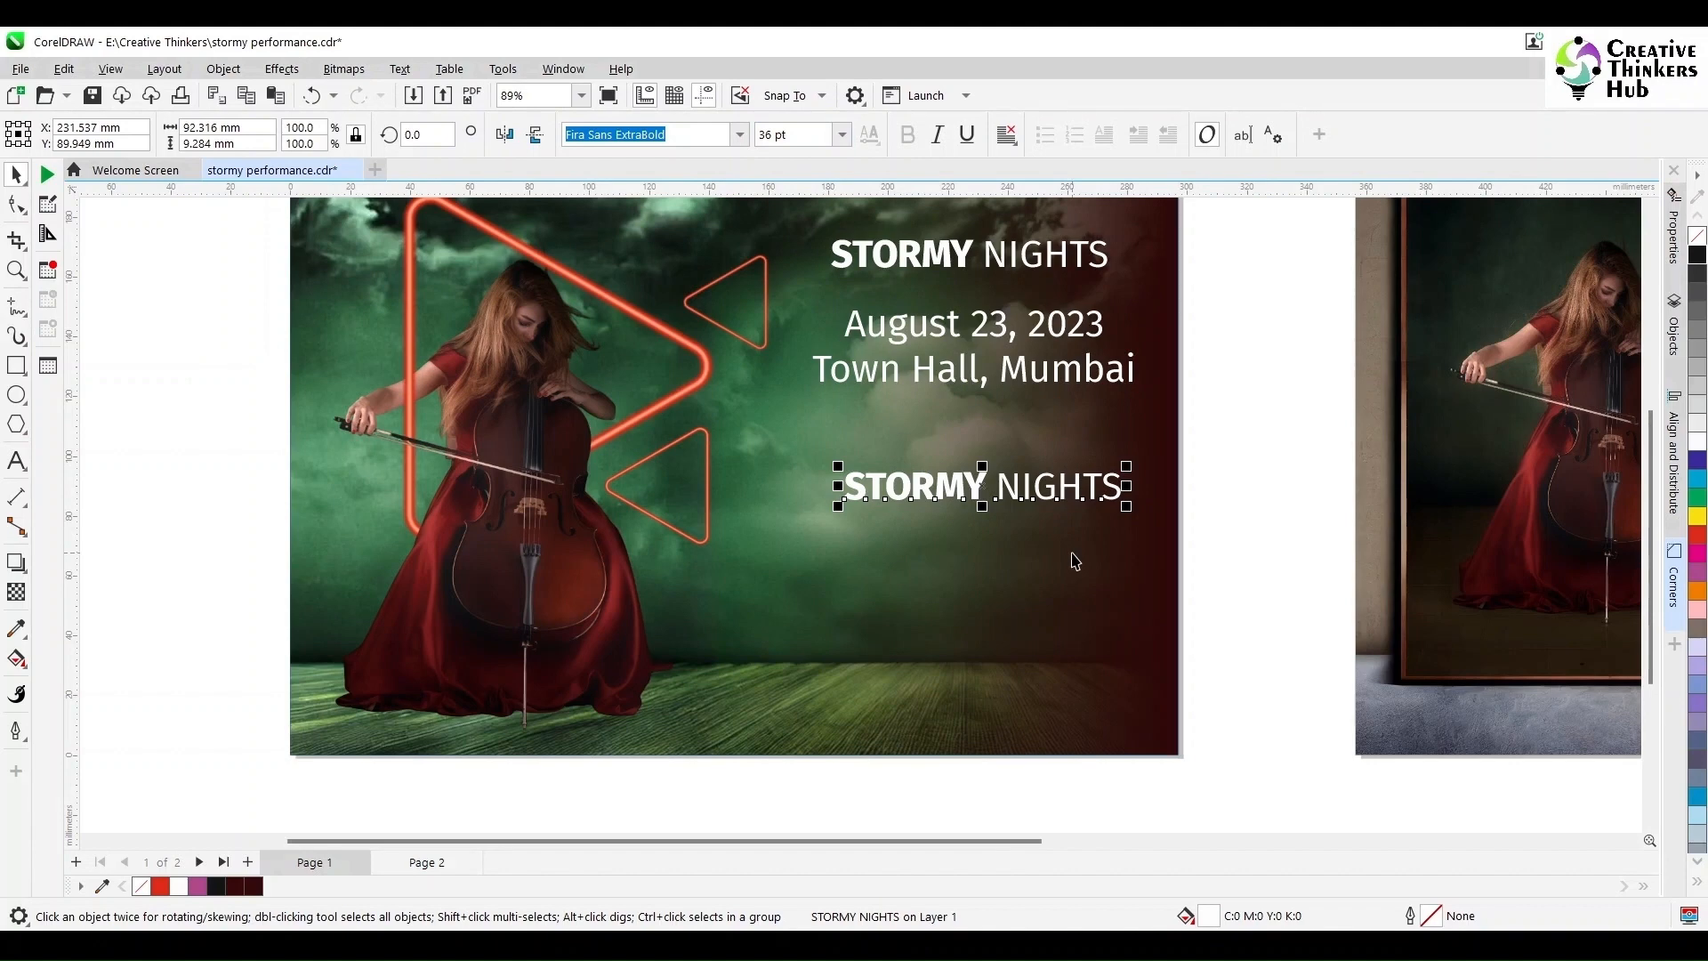
left_click(1056, 384)
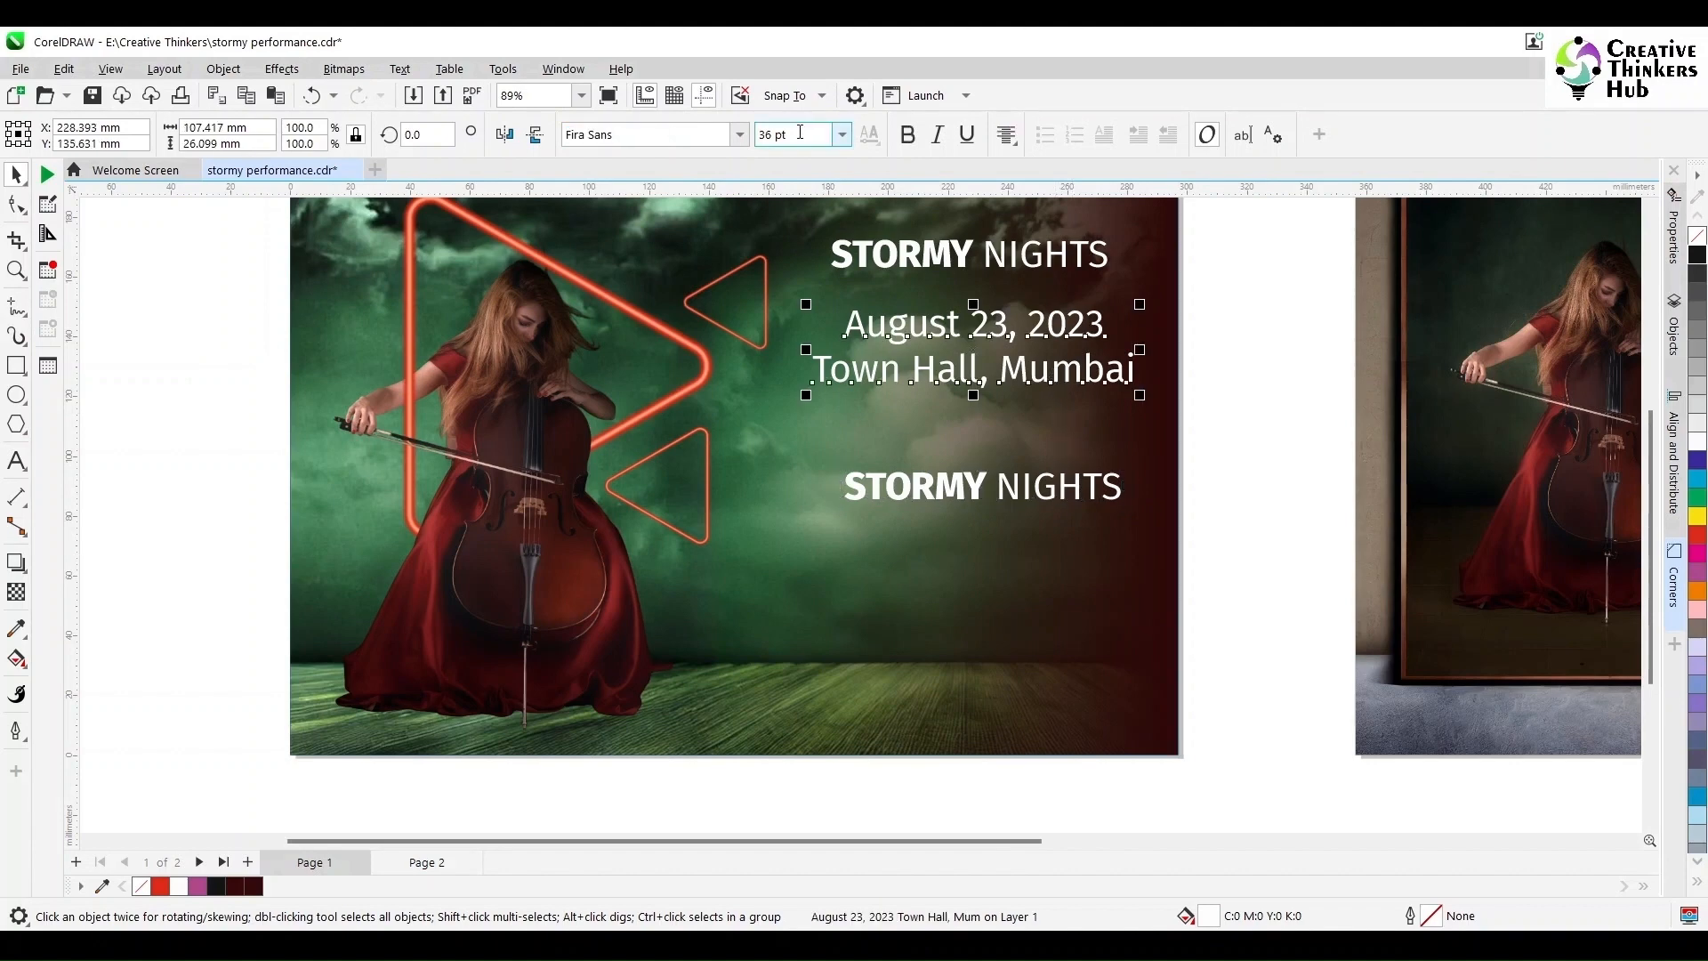
type("24")
key("Return")
left_click_drag(974, 347, 970, 328)
Step: Retype the lower copy as 'FREE TICKET' and set it to 30 pt
left_click(972, 489)
key("F8")
left_click_drag(994, 488, 804, 484)
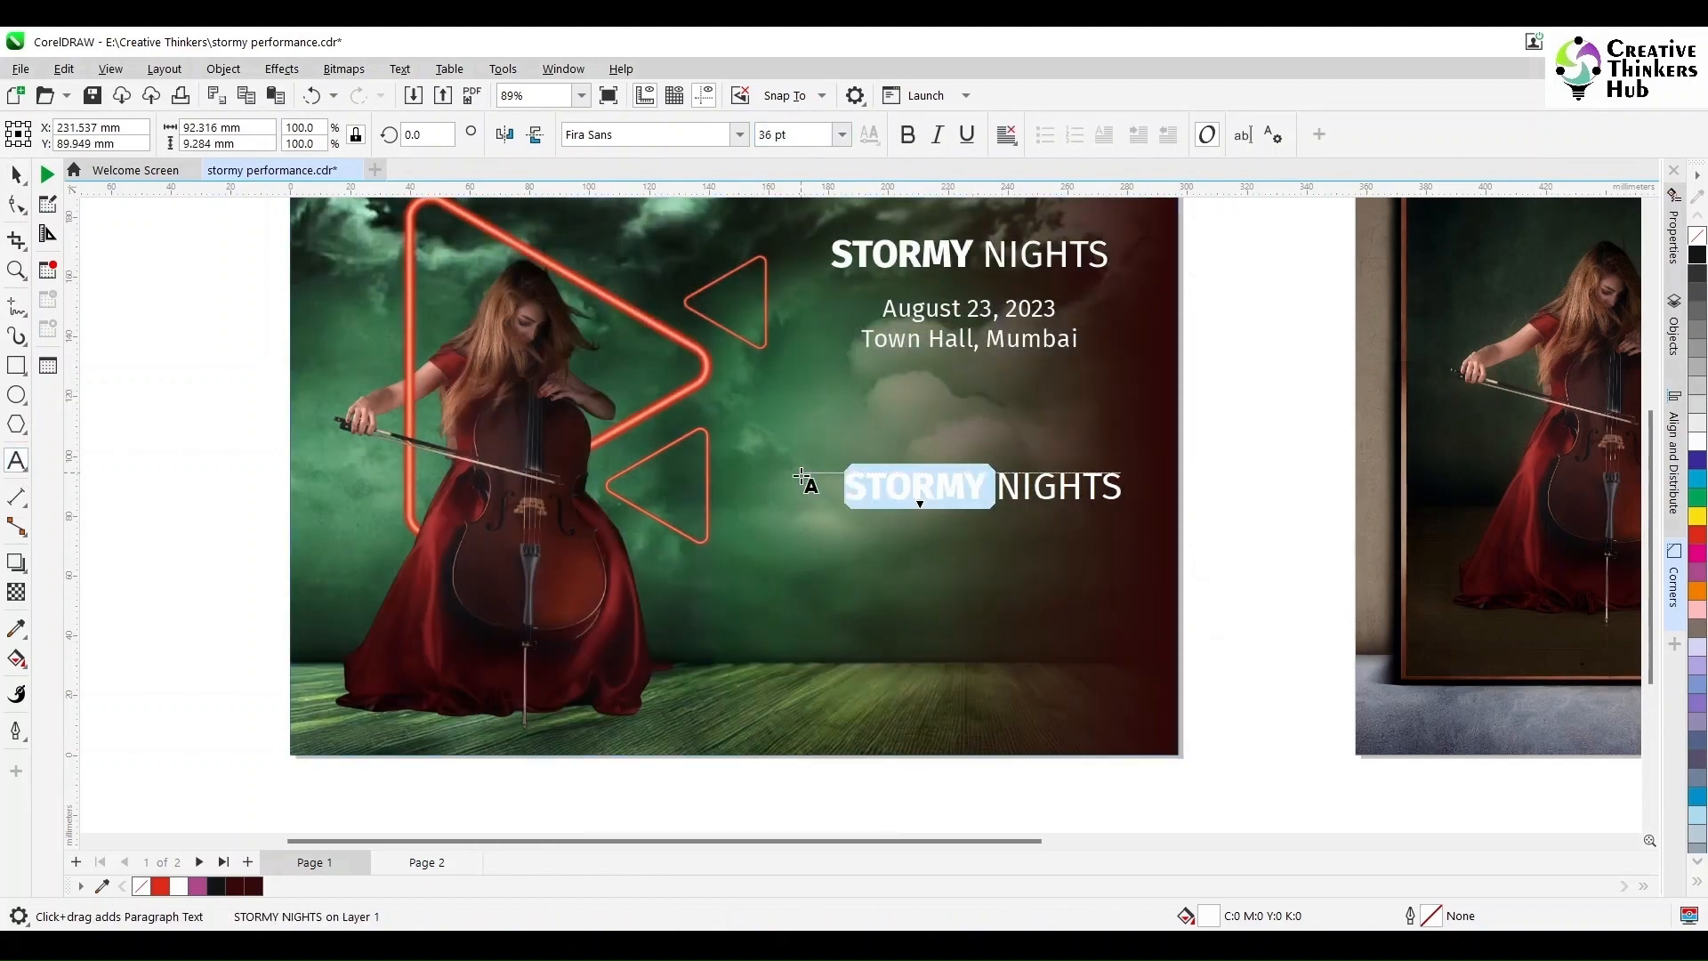
type("FREE")
key("shift+Right")
key("shift+Right")
key("shift+Right")
key("shift+Right")
key("shift+Right")
key("shift+Right")
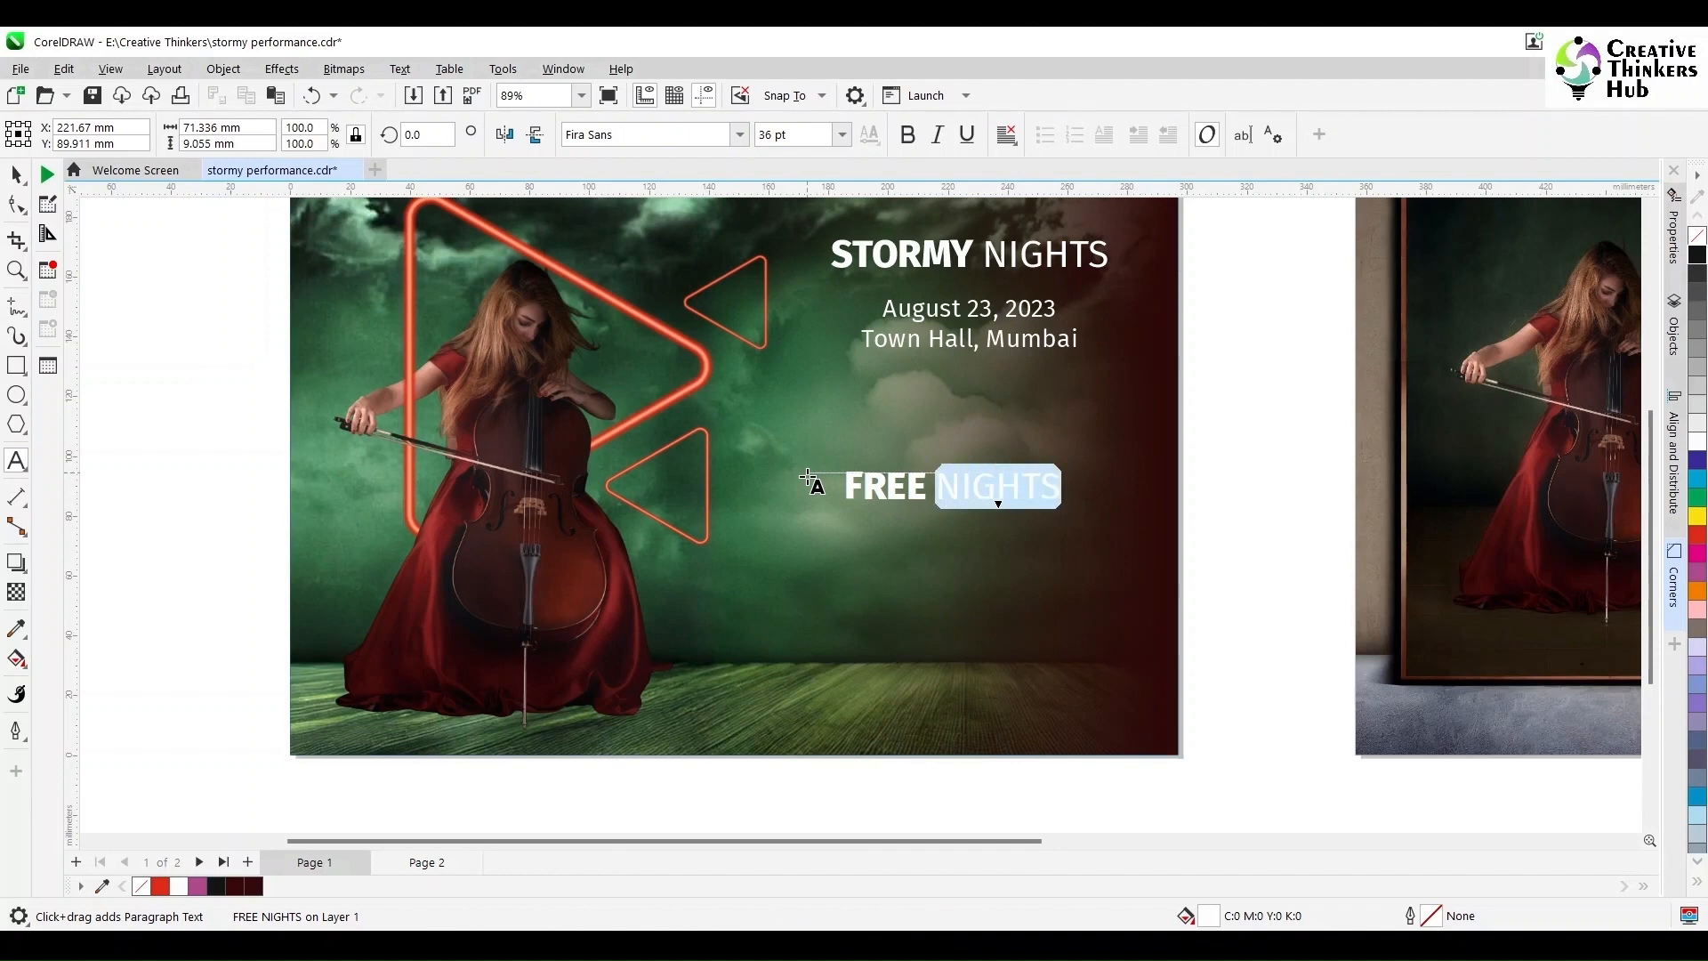
type("TICKET")
key("ctrl+space")
left_click(841, 134)
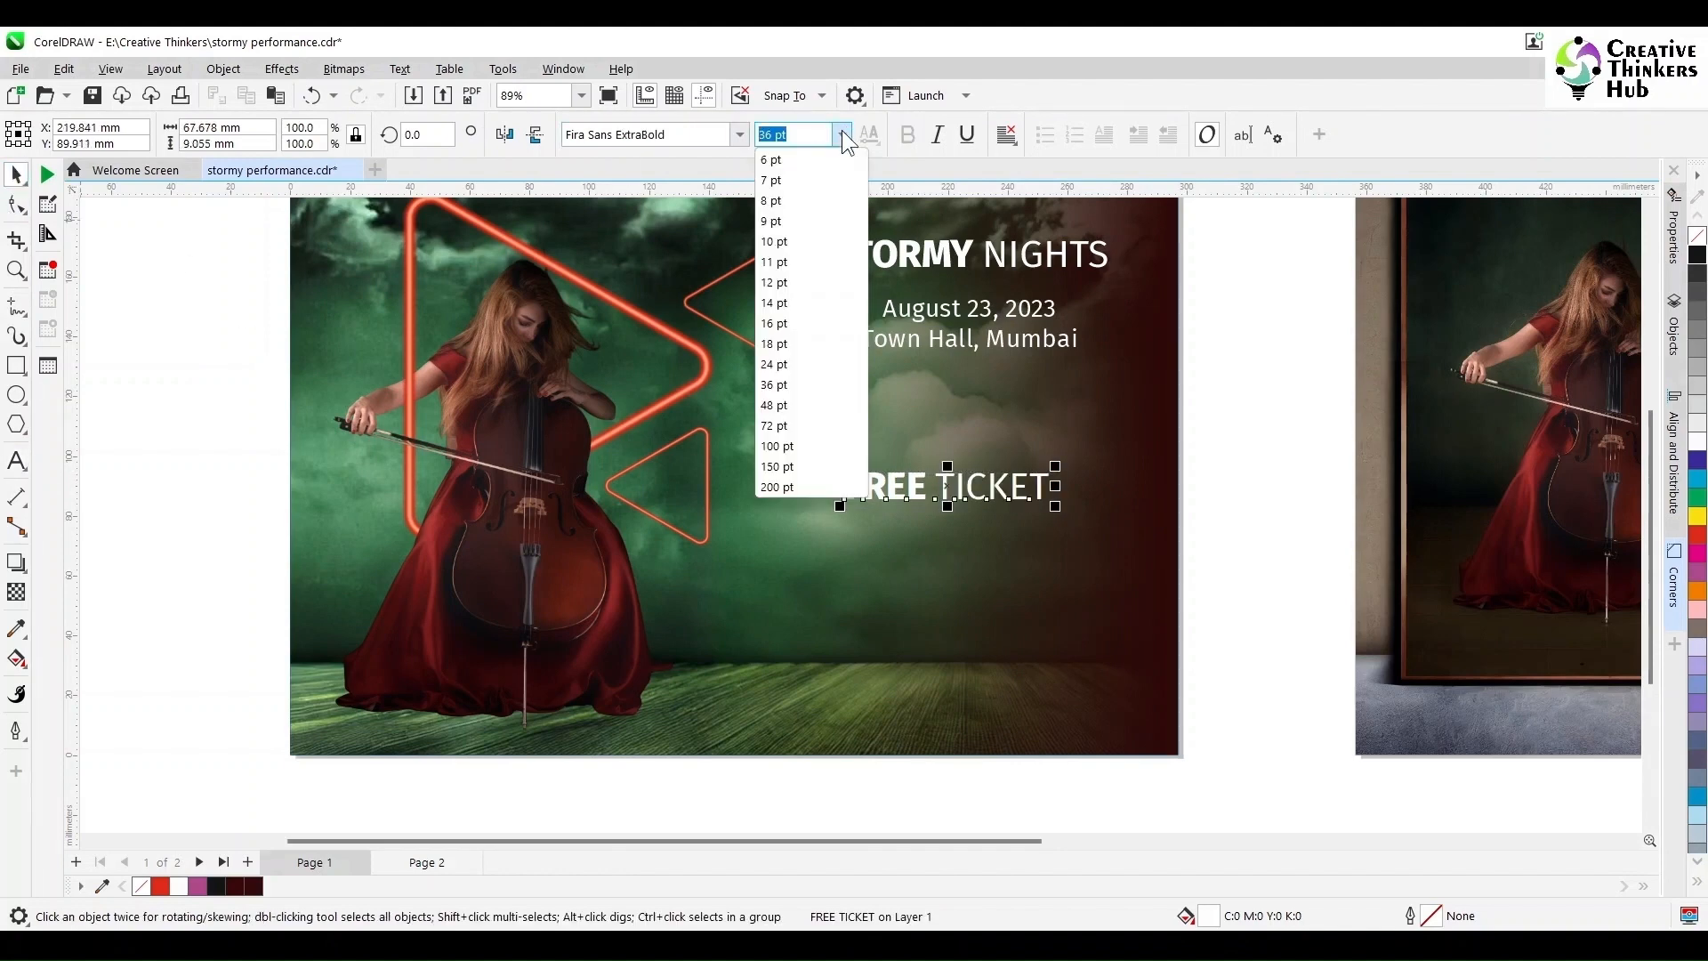
left_click(807, 367)
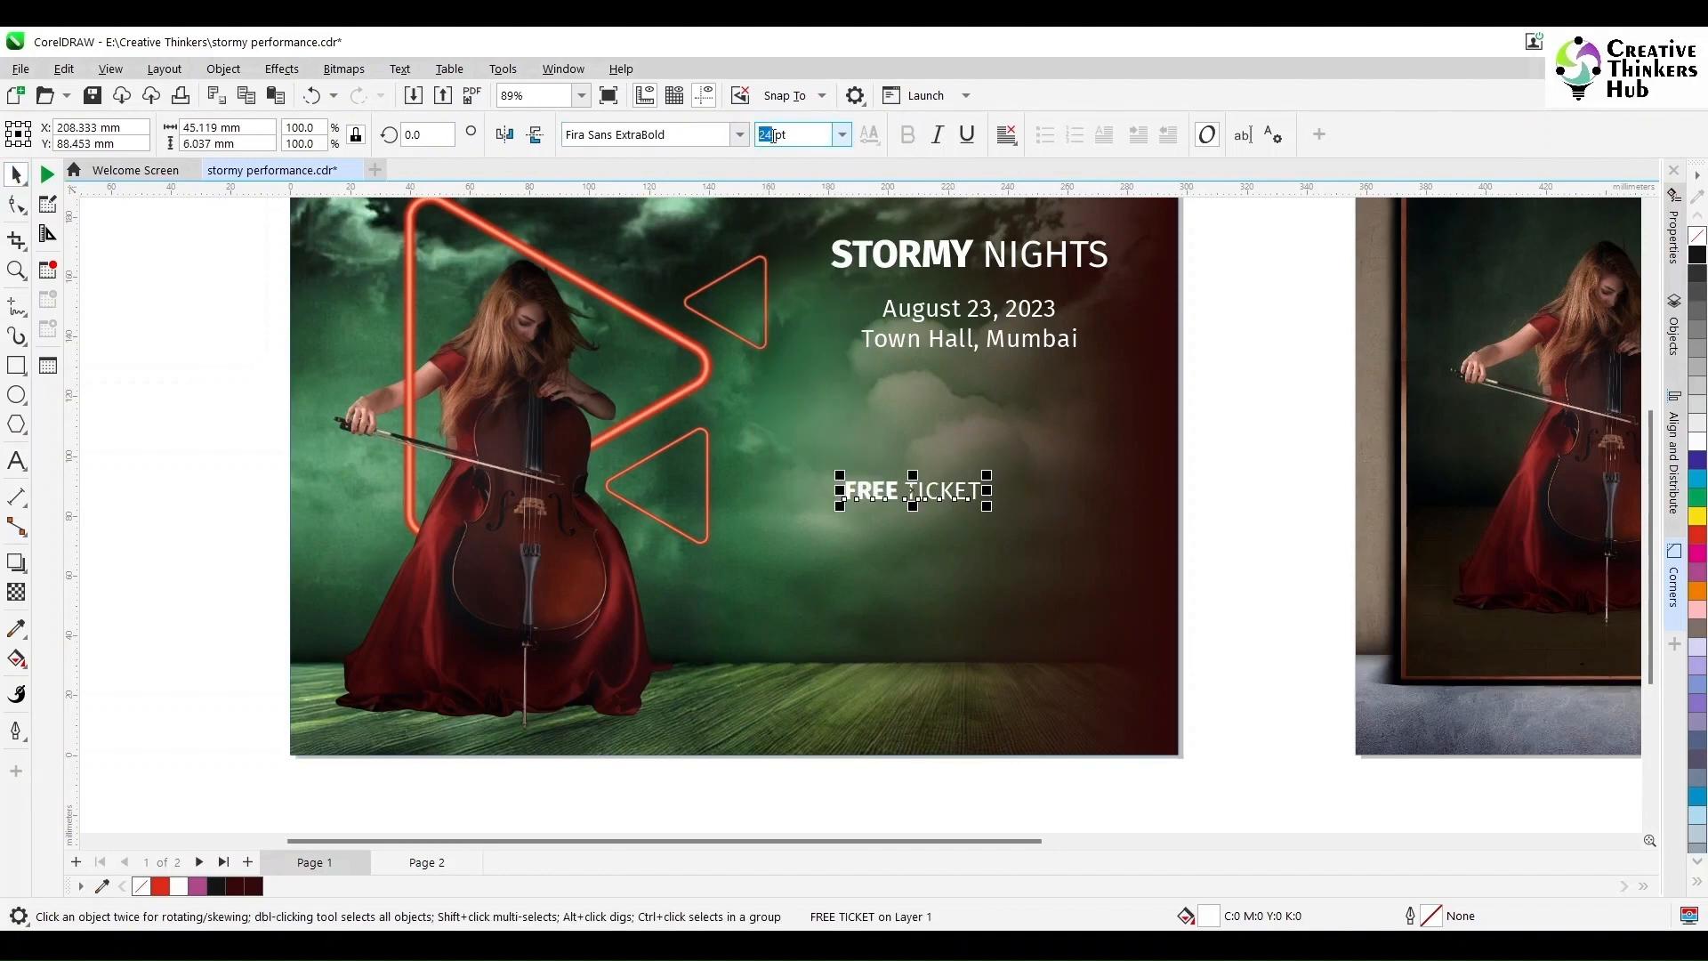
left_click_drag(773, 135, 808, 135)
type("30")
key("Return")
Step: Enlarge the STORMY NIGHTS title to 48 pt and reposition it above the date
left_click(1007, 245)
left_click(1011, 253)
left_click(847, 132)
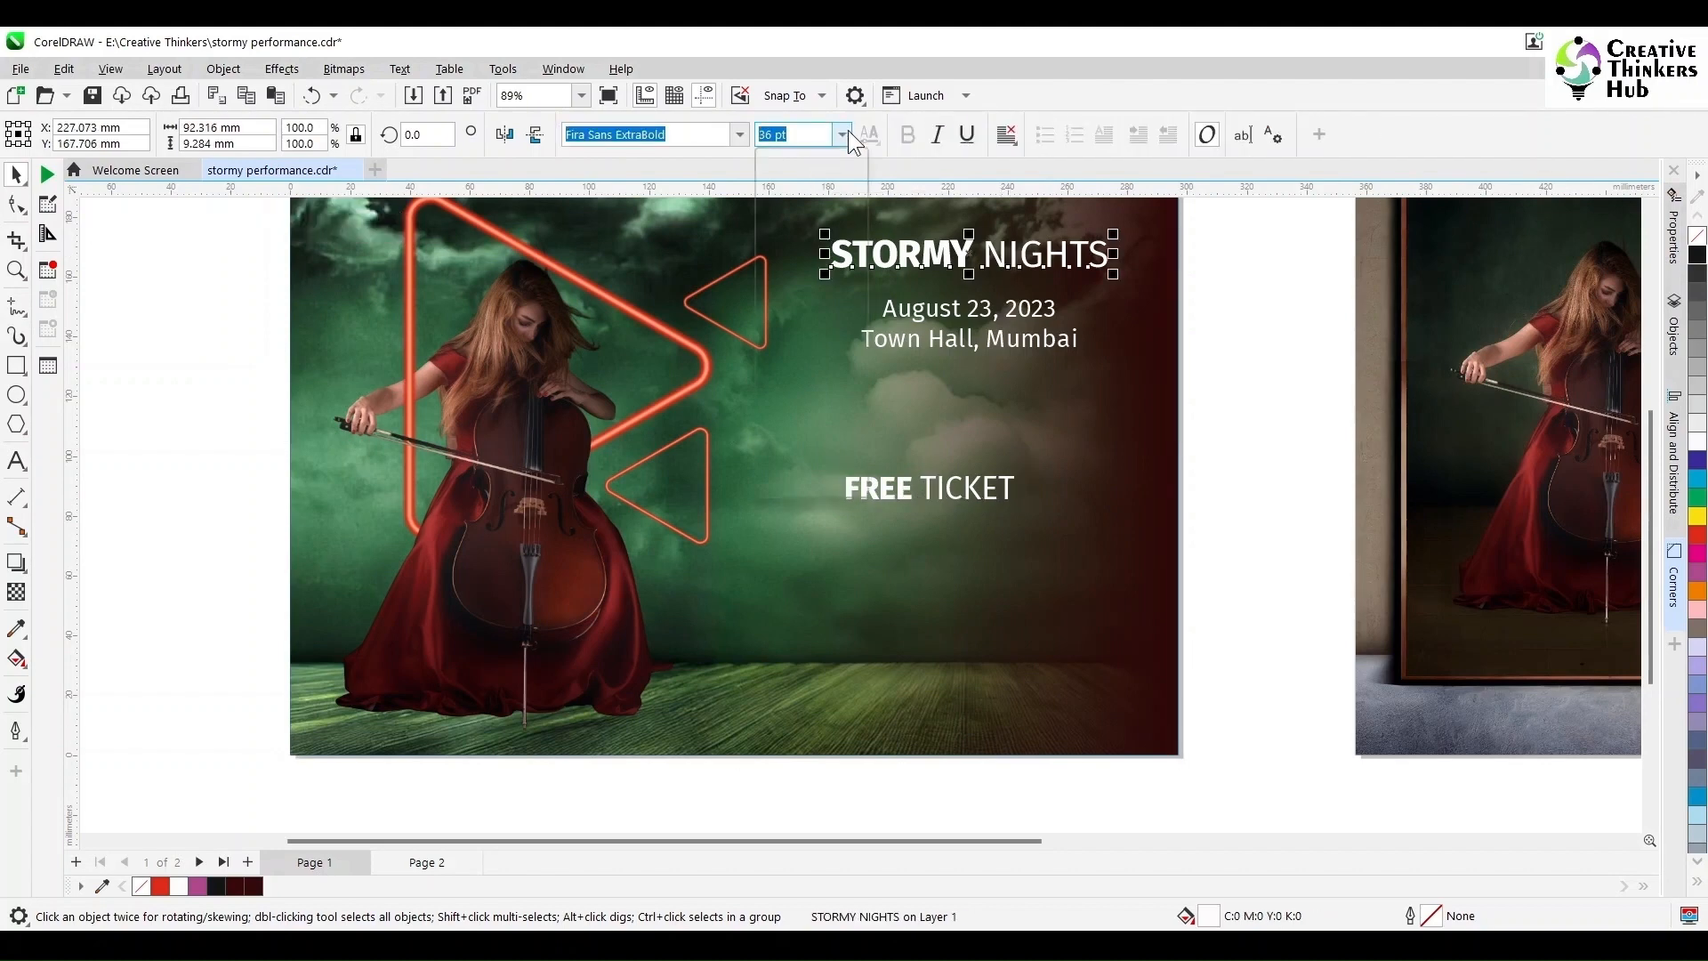
left_click(812, 403)
left_click_drag(1014, 258, 967, 264)
Step: Move FREE TICKET into the page's top-left corner and rotate it at an angle
left_click(955, 499)
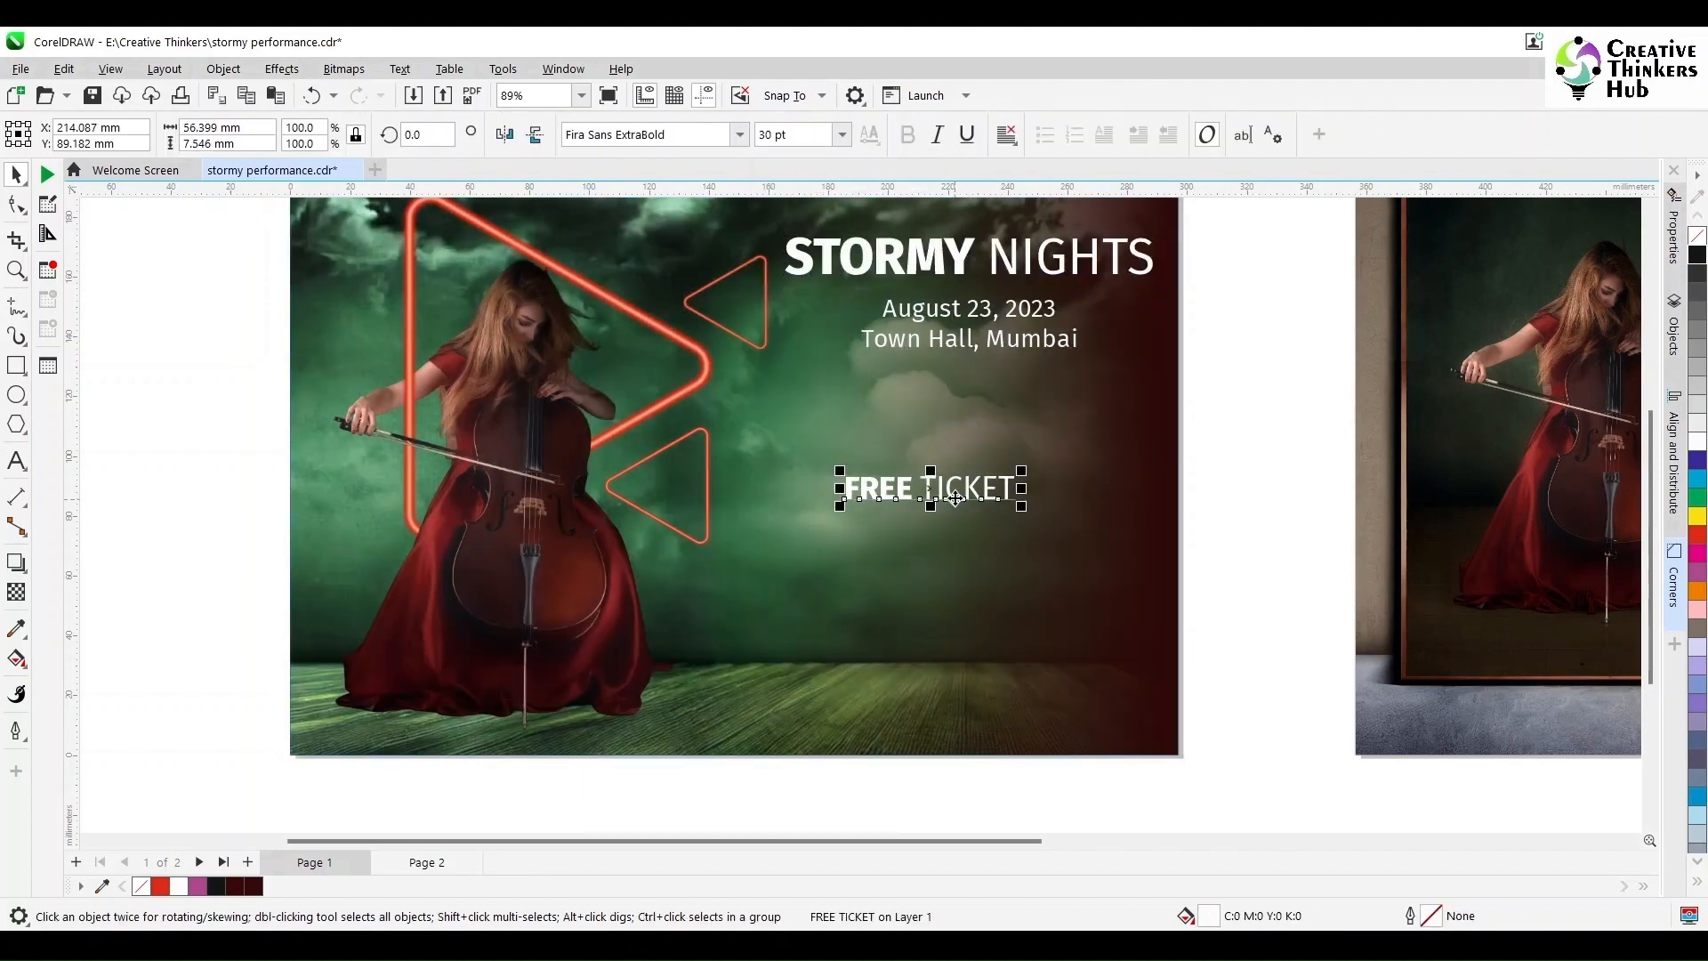
left_click_drag(927, 491, 385, 234)
scroll(385, 234, "up", 2)
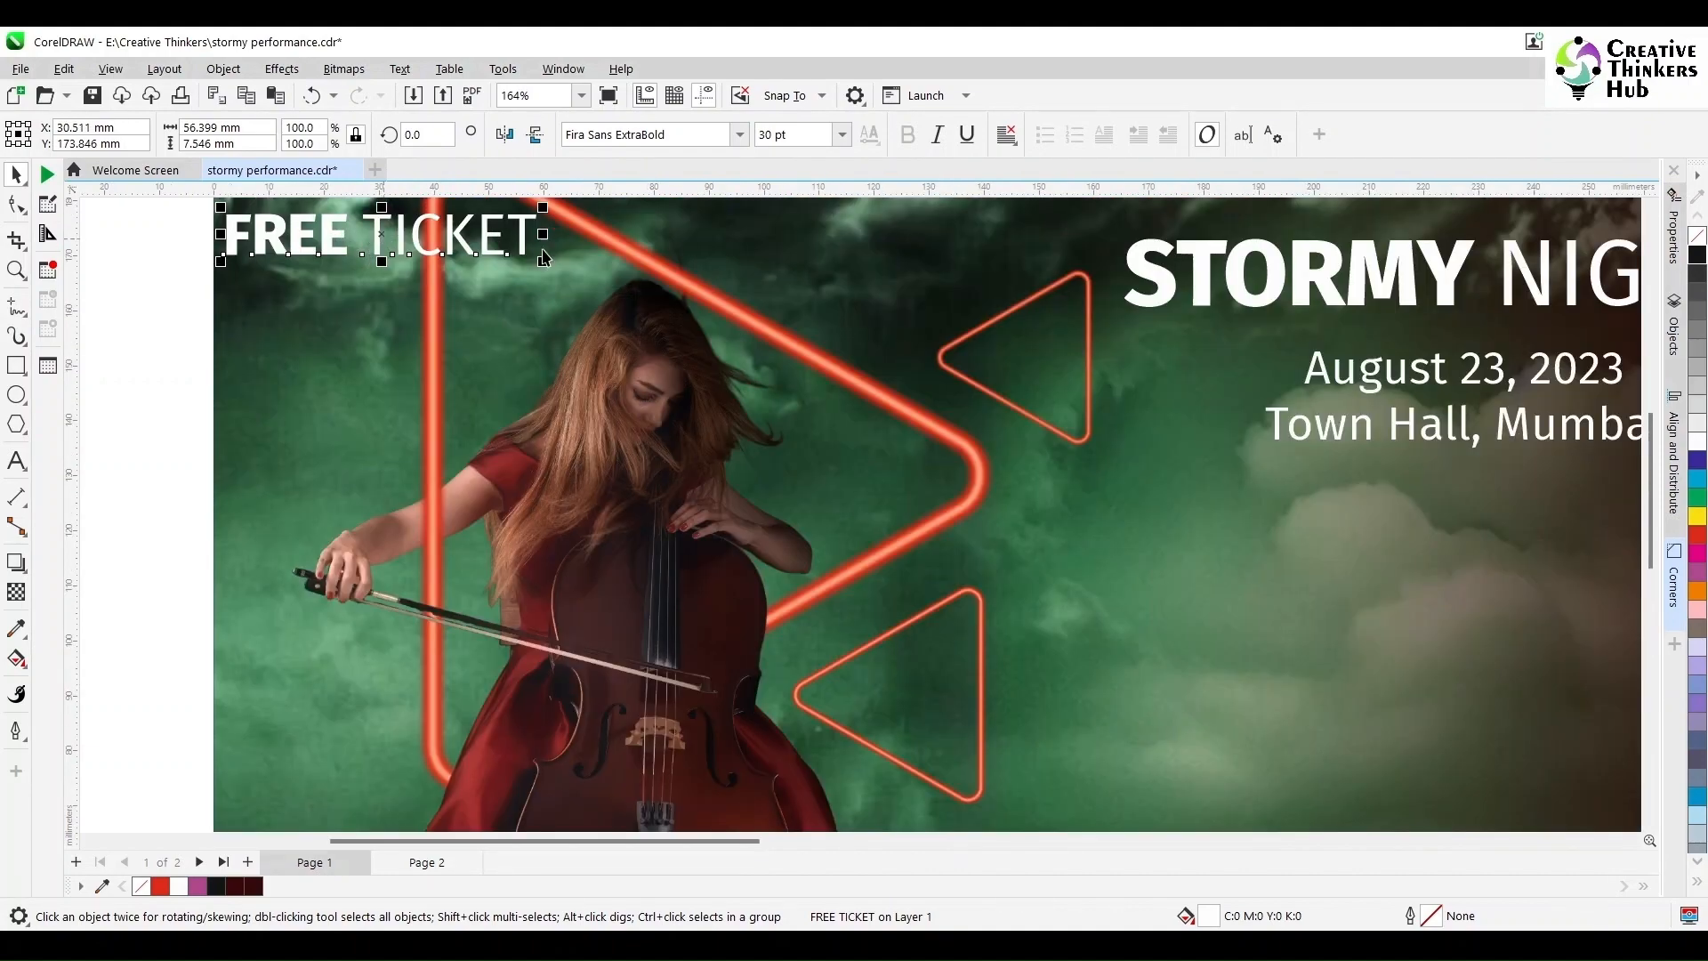
scroll(551, 248, "down", 3)
left_click(1655, 233)
left_click(1655, 233)
left_click(466, 375)
left_click_drag(552, 388, 483, 328)
key("Escape")
Step: Colour the FREE TICKET text red
left_click(531, 302)
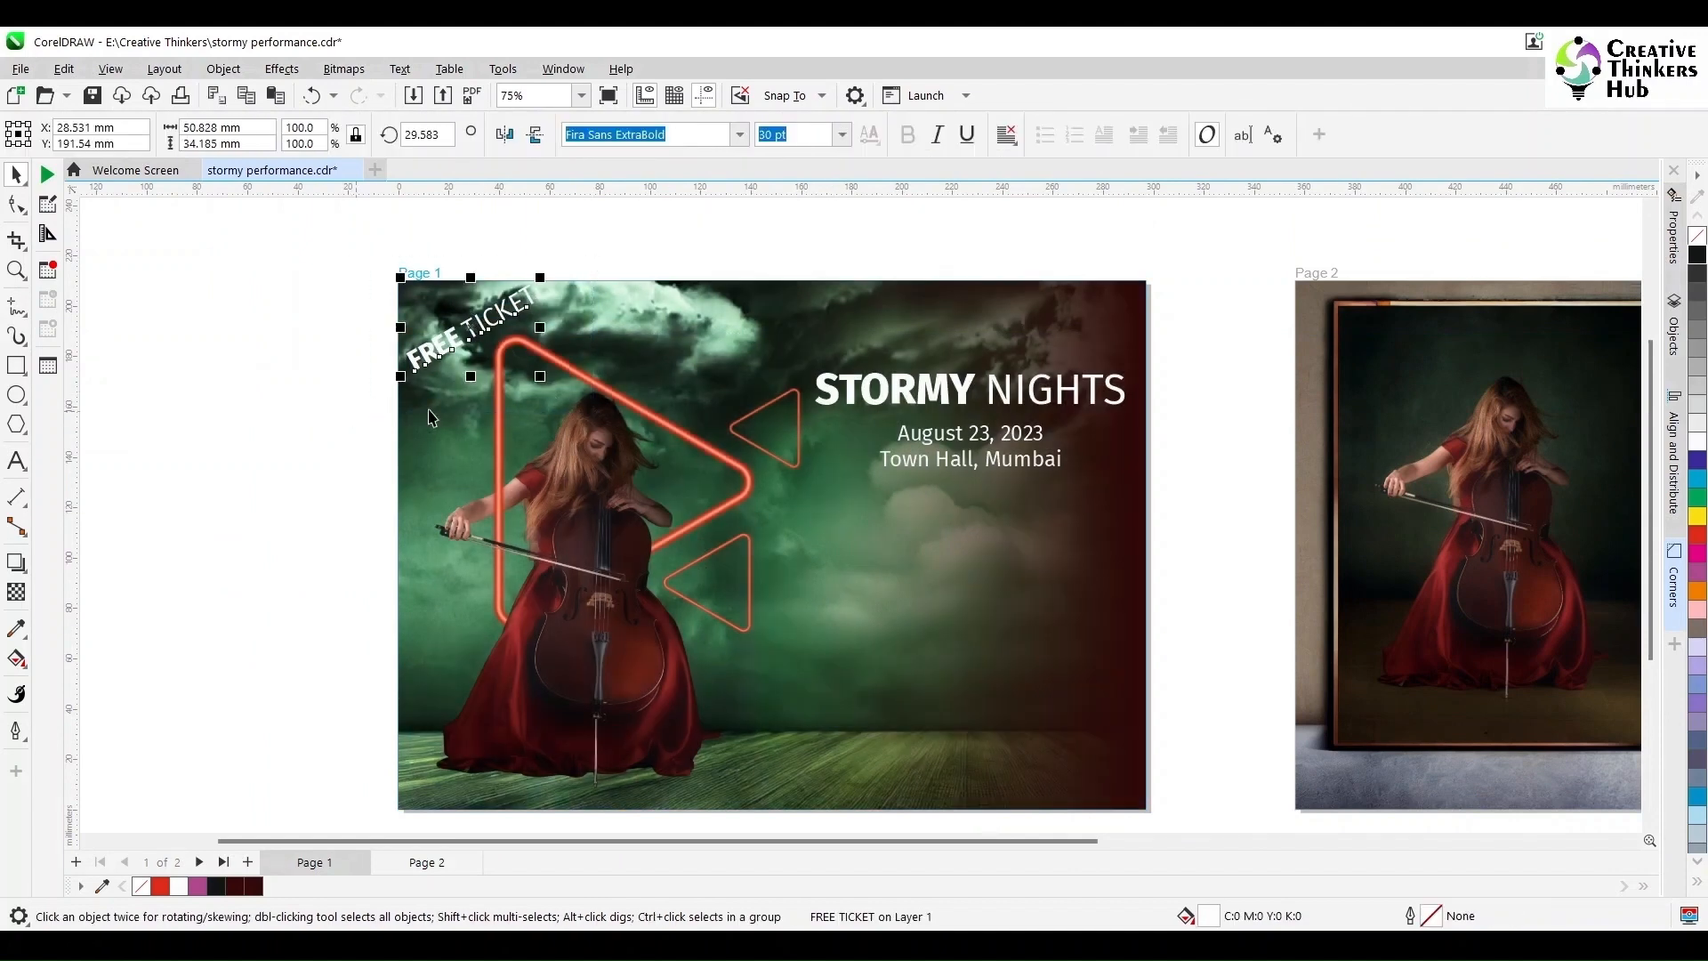
left_click(1697, 537)
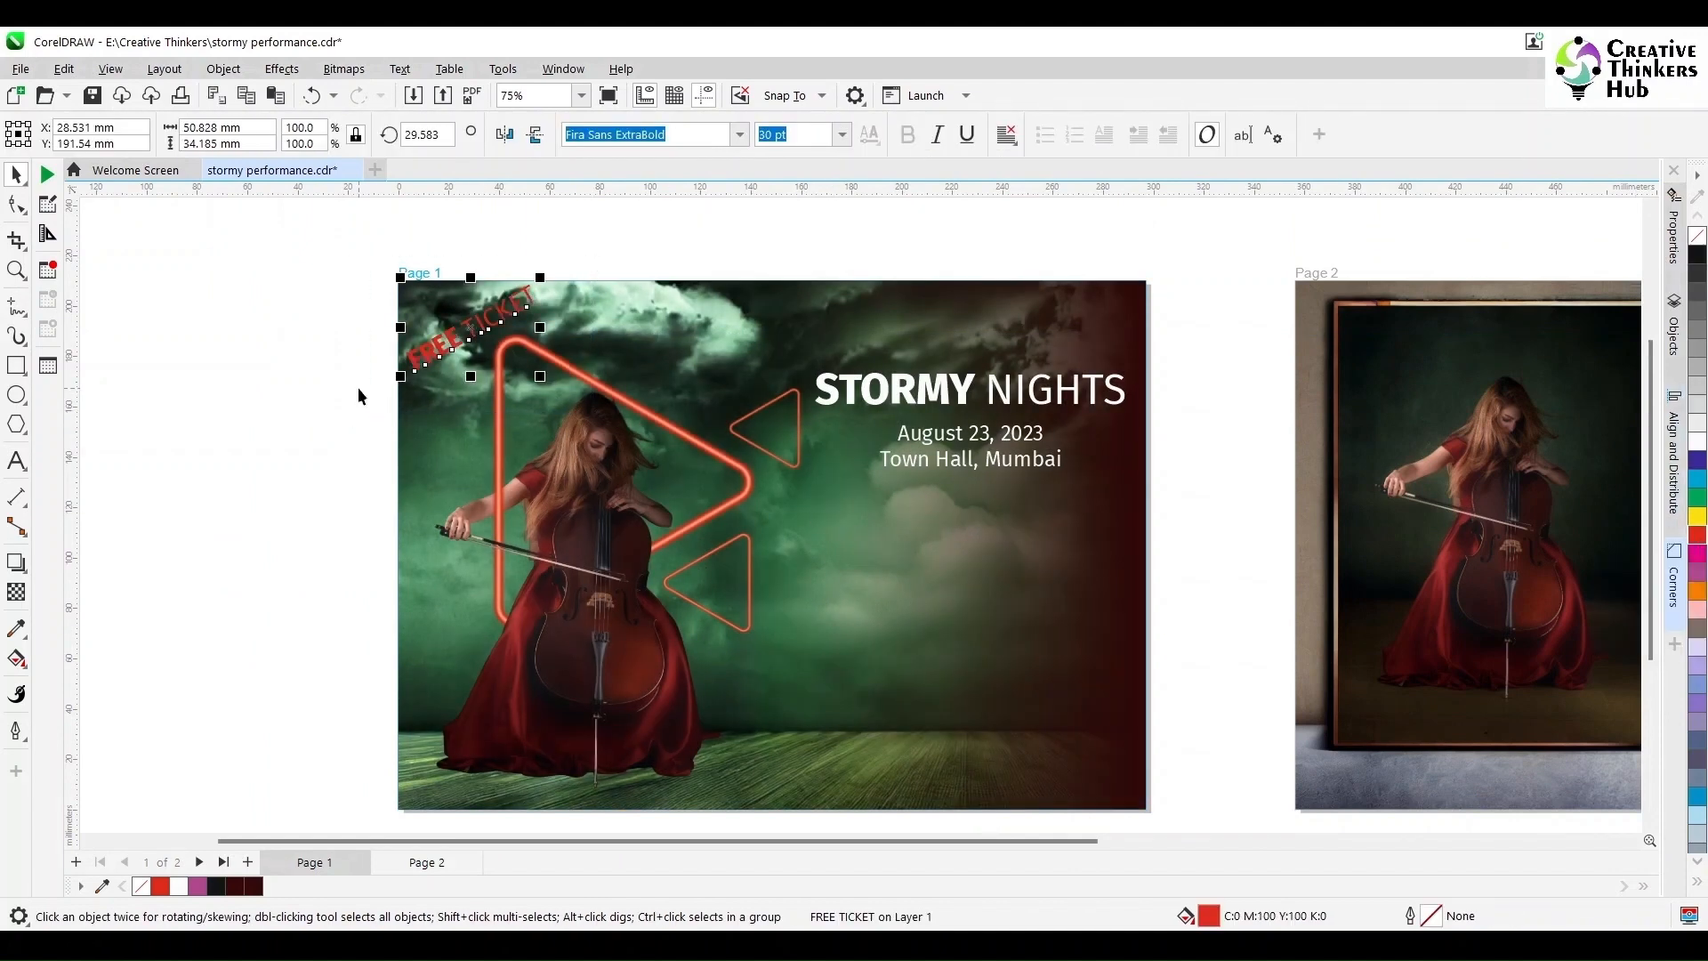
left_click(359, 388)
scroll(358, 388, "down", 2)
scroll(861, 557, "up", 3)
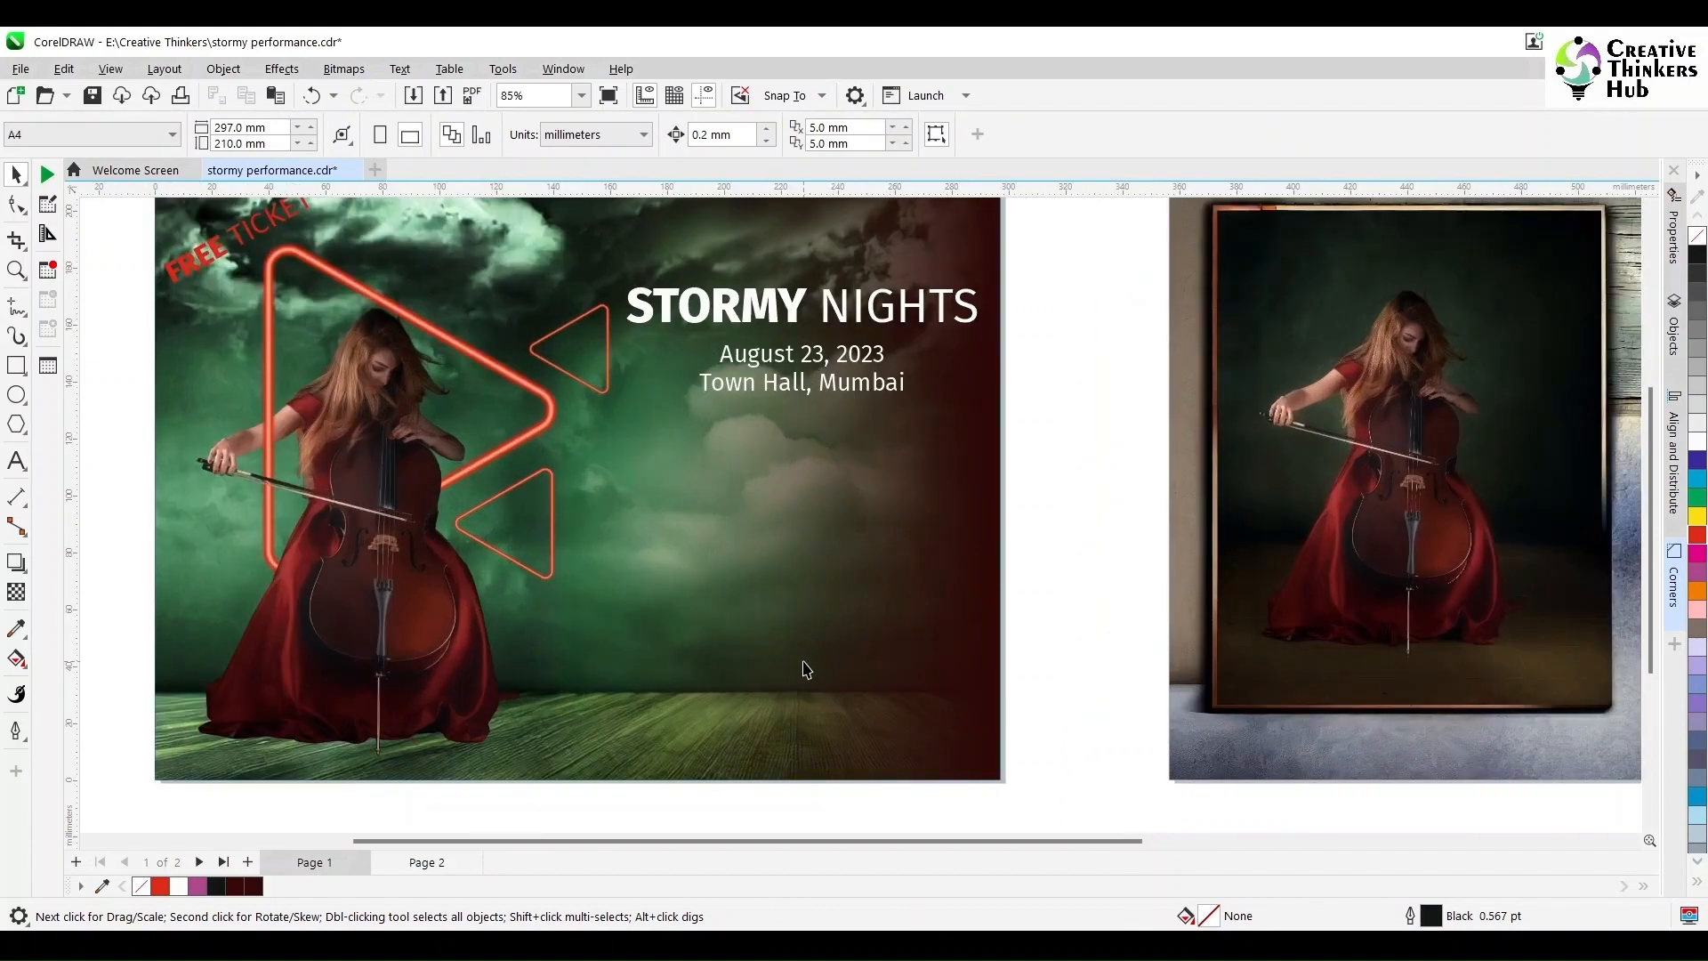
scroll(806, 669, "up", 1)
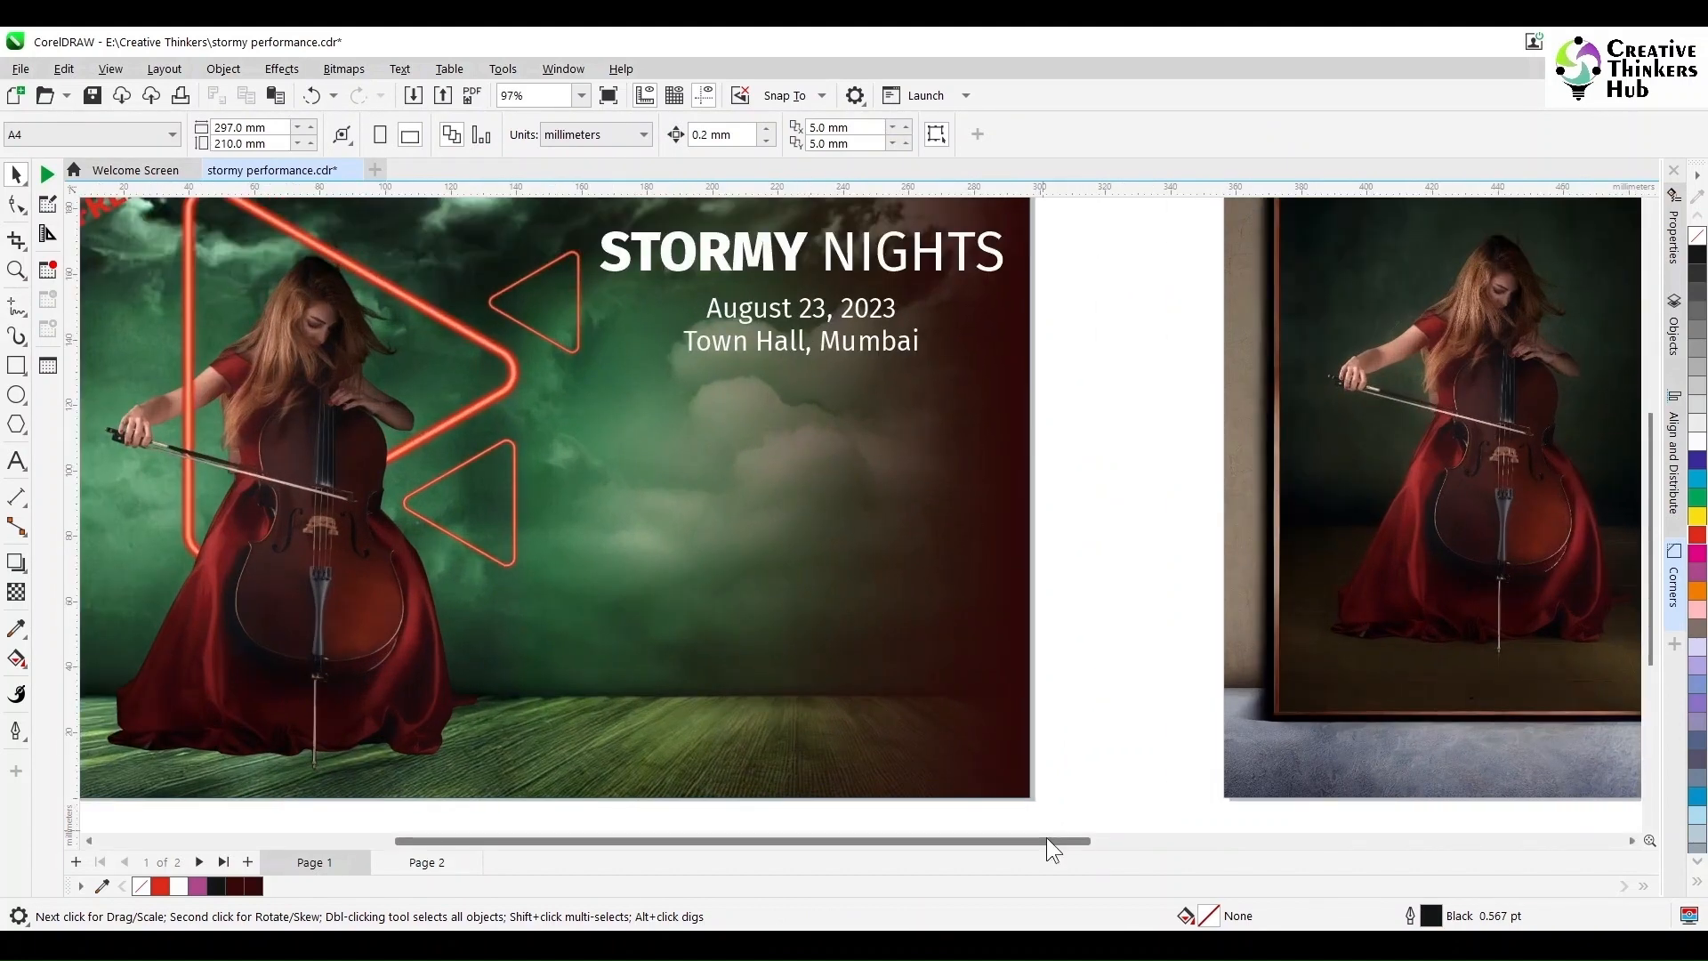
Step: Switch to File Explorer, then to the web browser to start a new search
left_click(1052, 945)
left_click(1043, 484)
key("l")
key("l")
key("l")
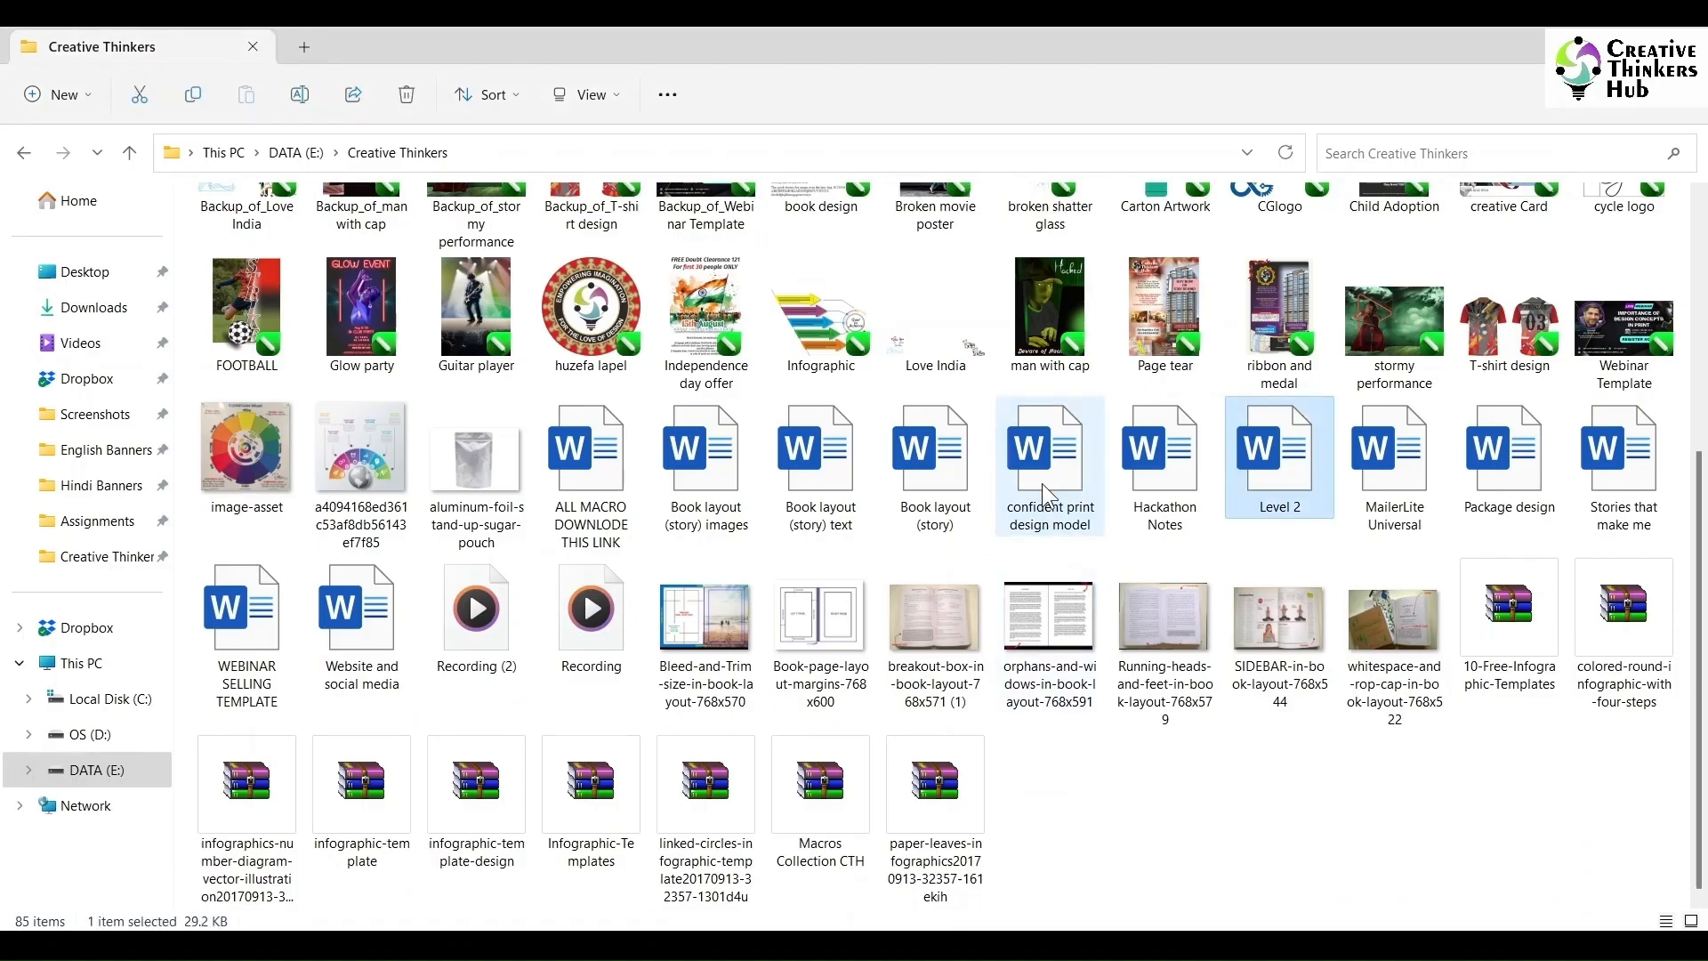
key("l")
key("l")
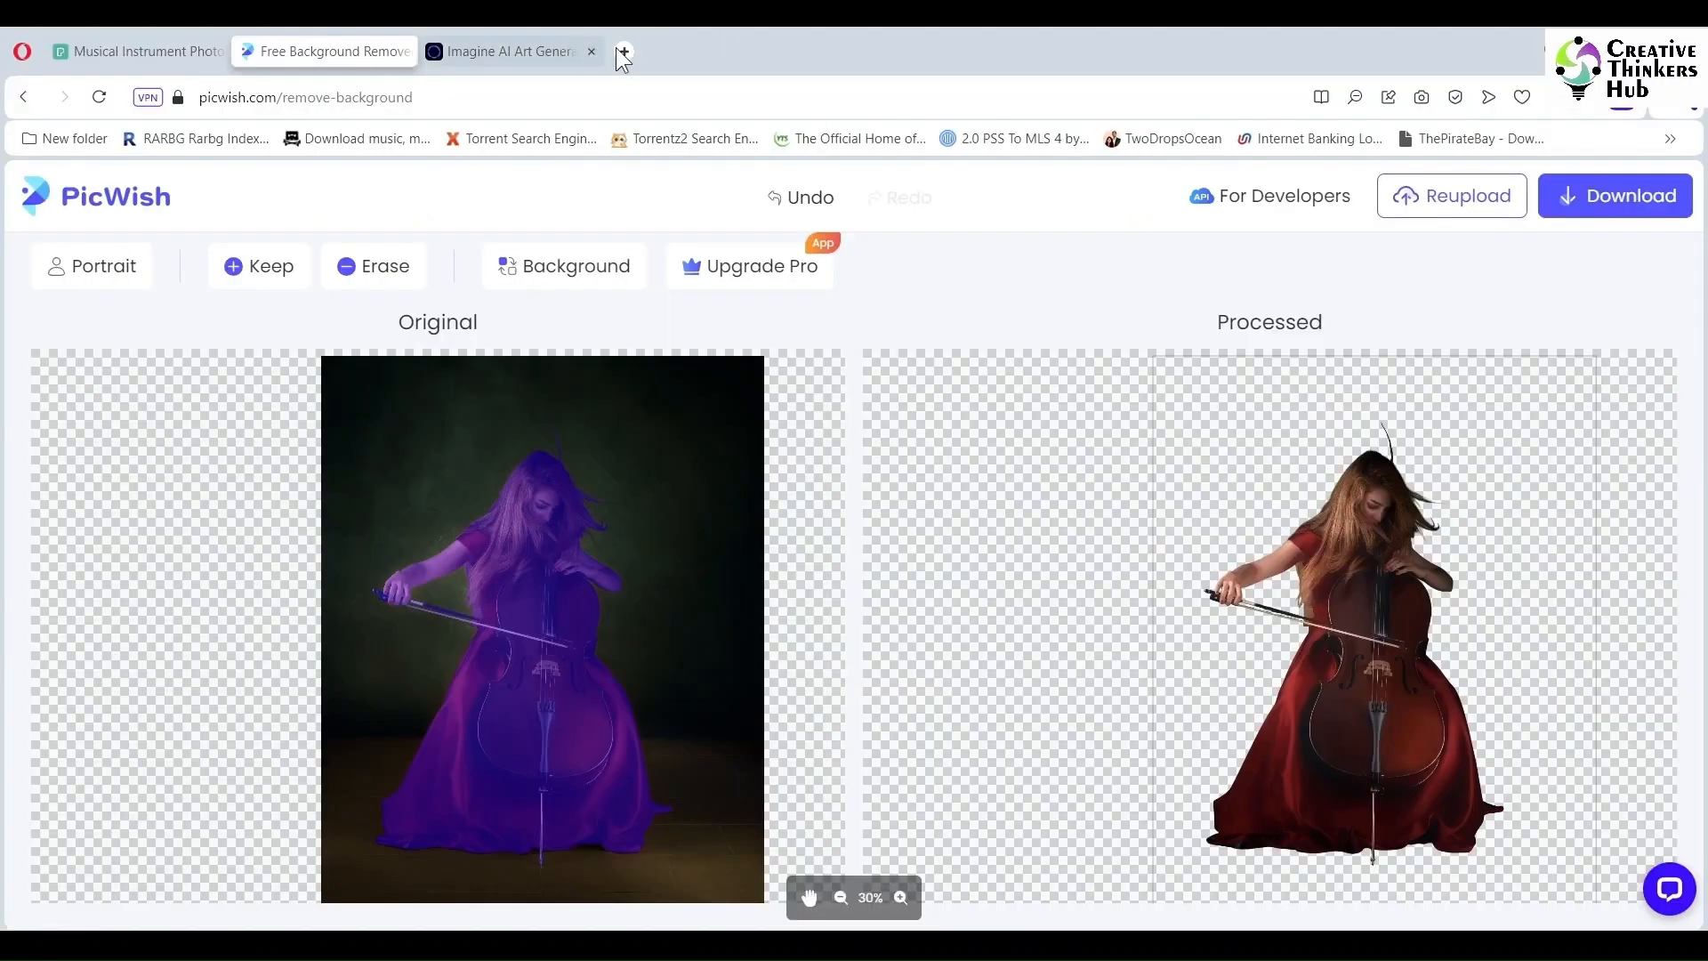
left_click(621, 52)
Step: Search for 'lorem' and open the loremipsum.io generator page
type("lorem")
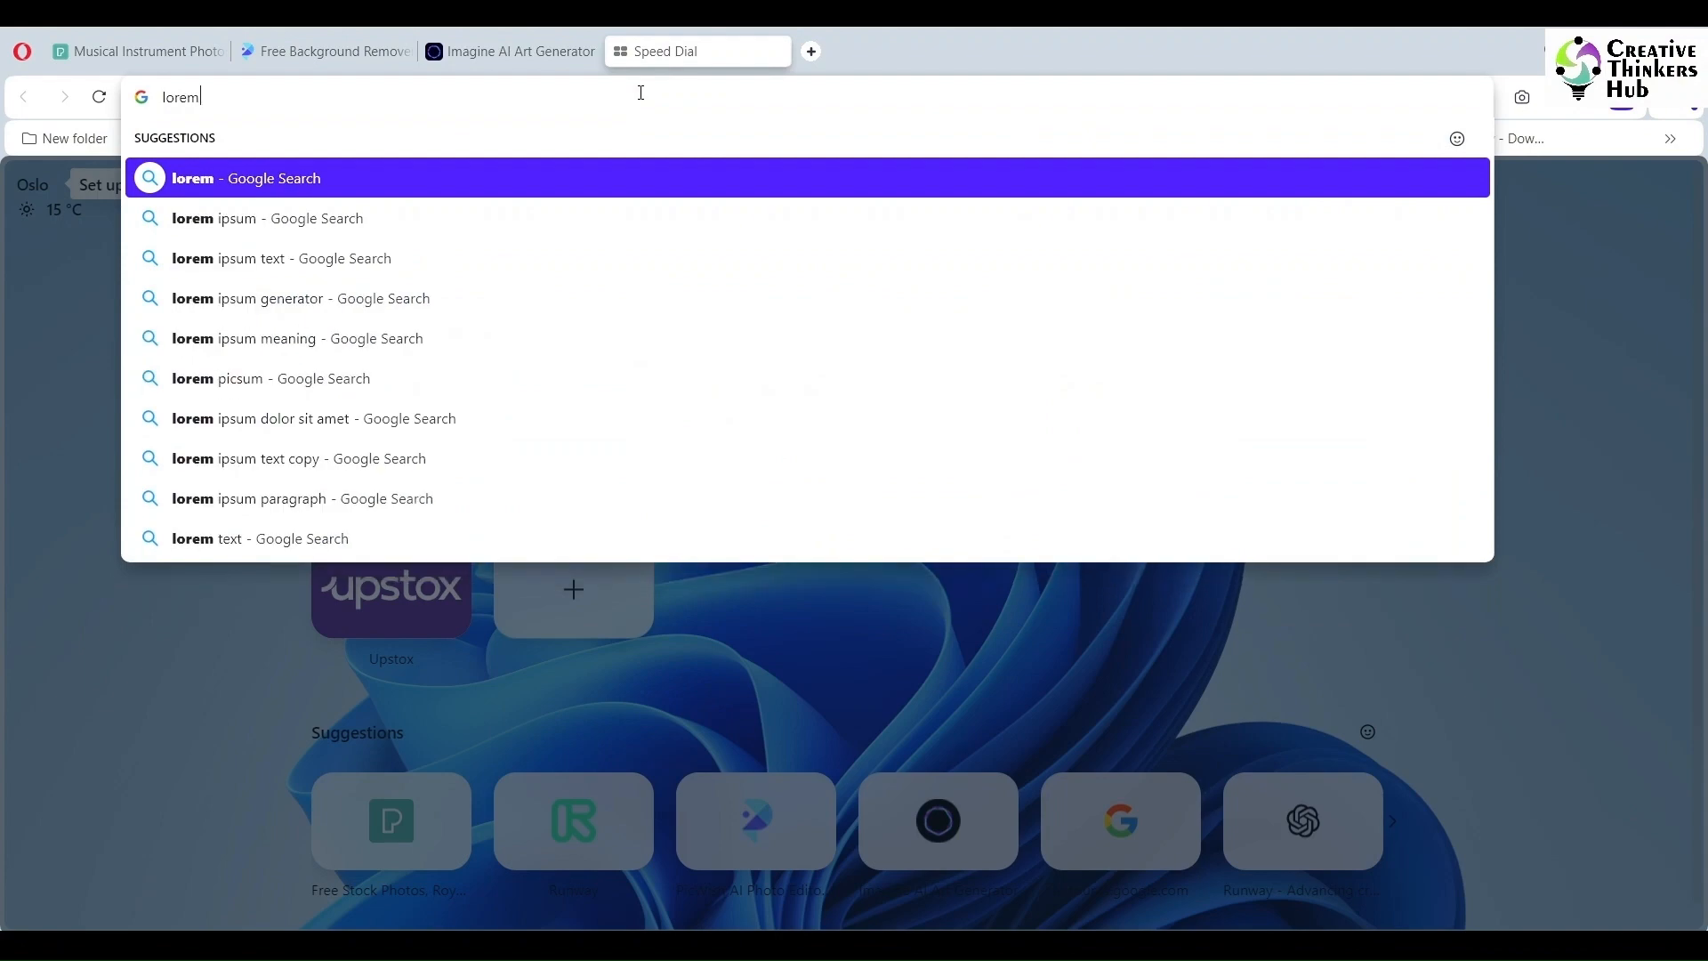
left_click(328, 260)
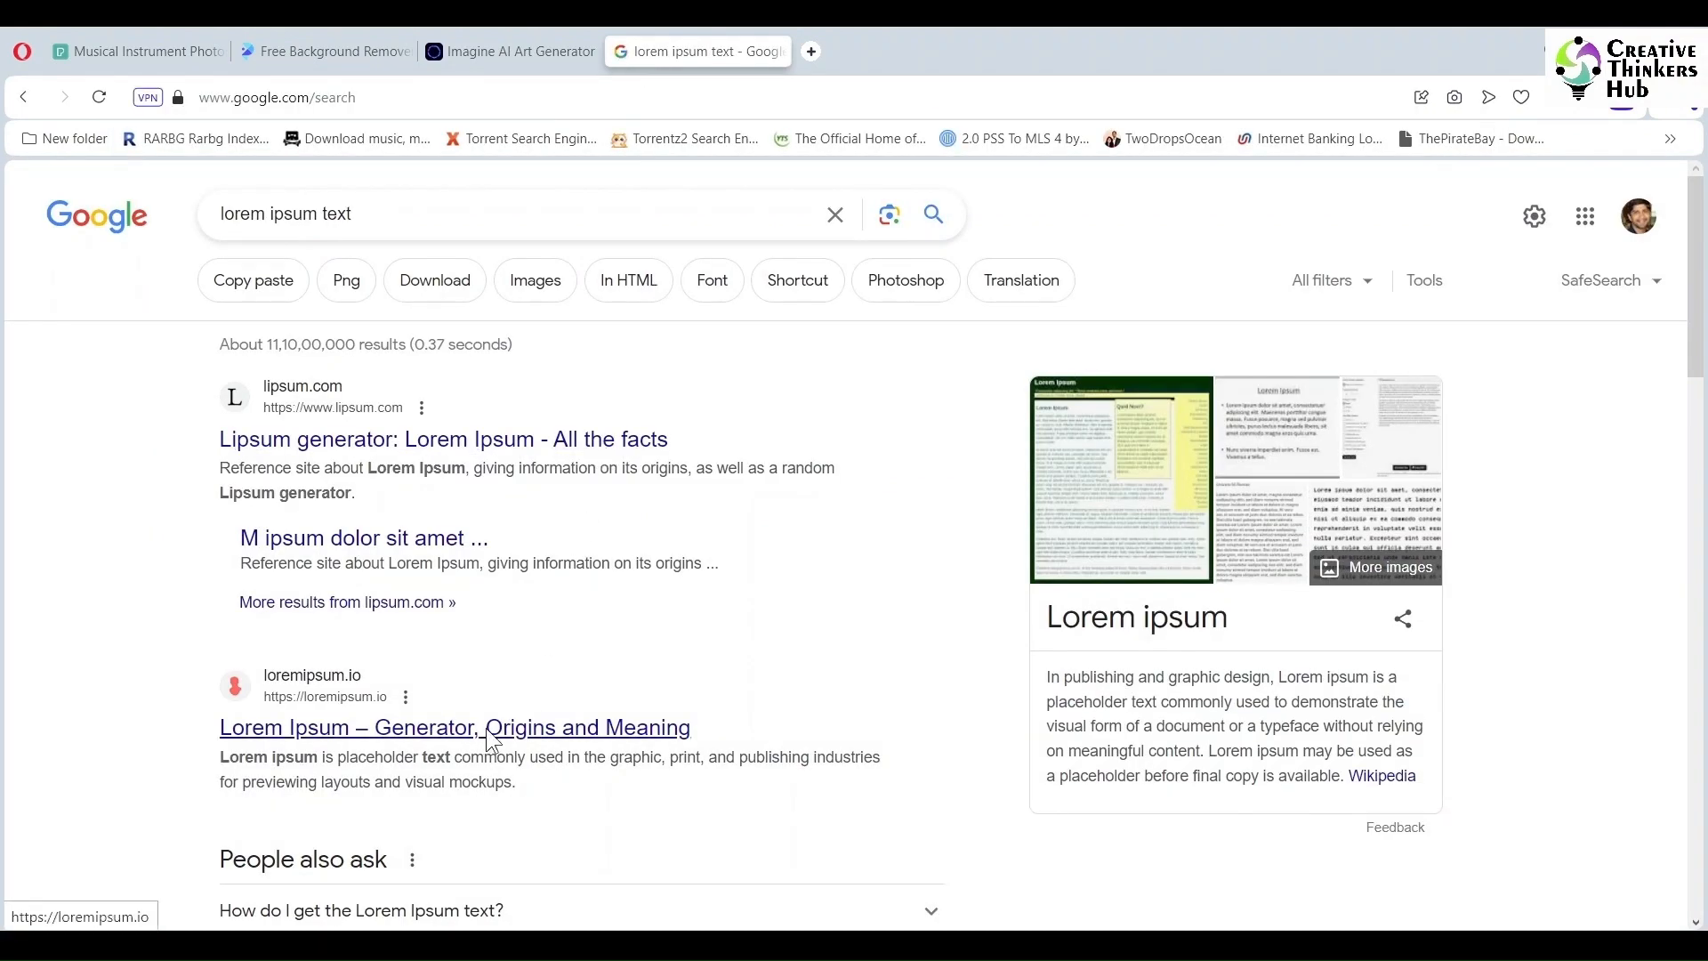
left_click(487, 727)
Step: Copy the generated lorem ipsum paragraph and return to the CorelDRAW poster
scroll(487, 727, "down", 5)
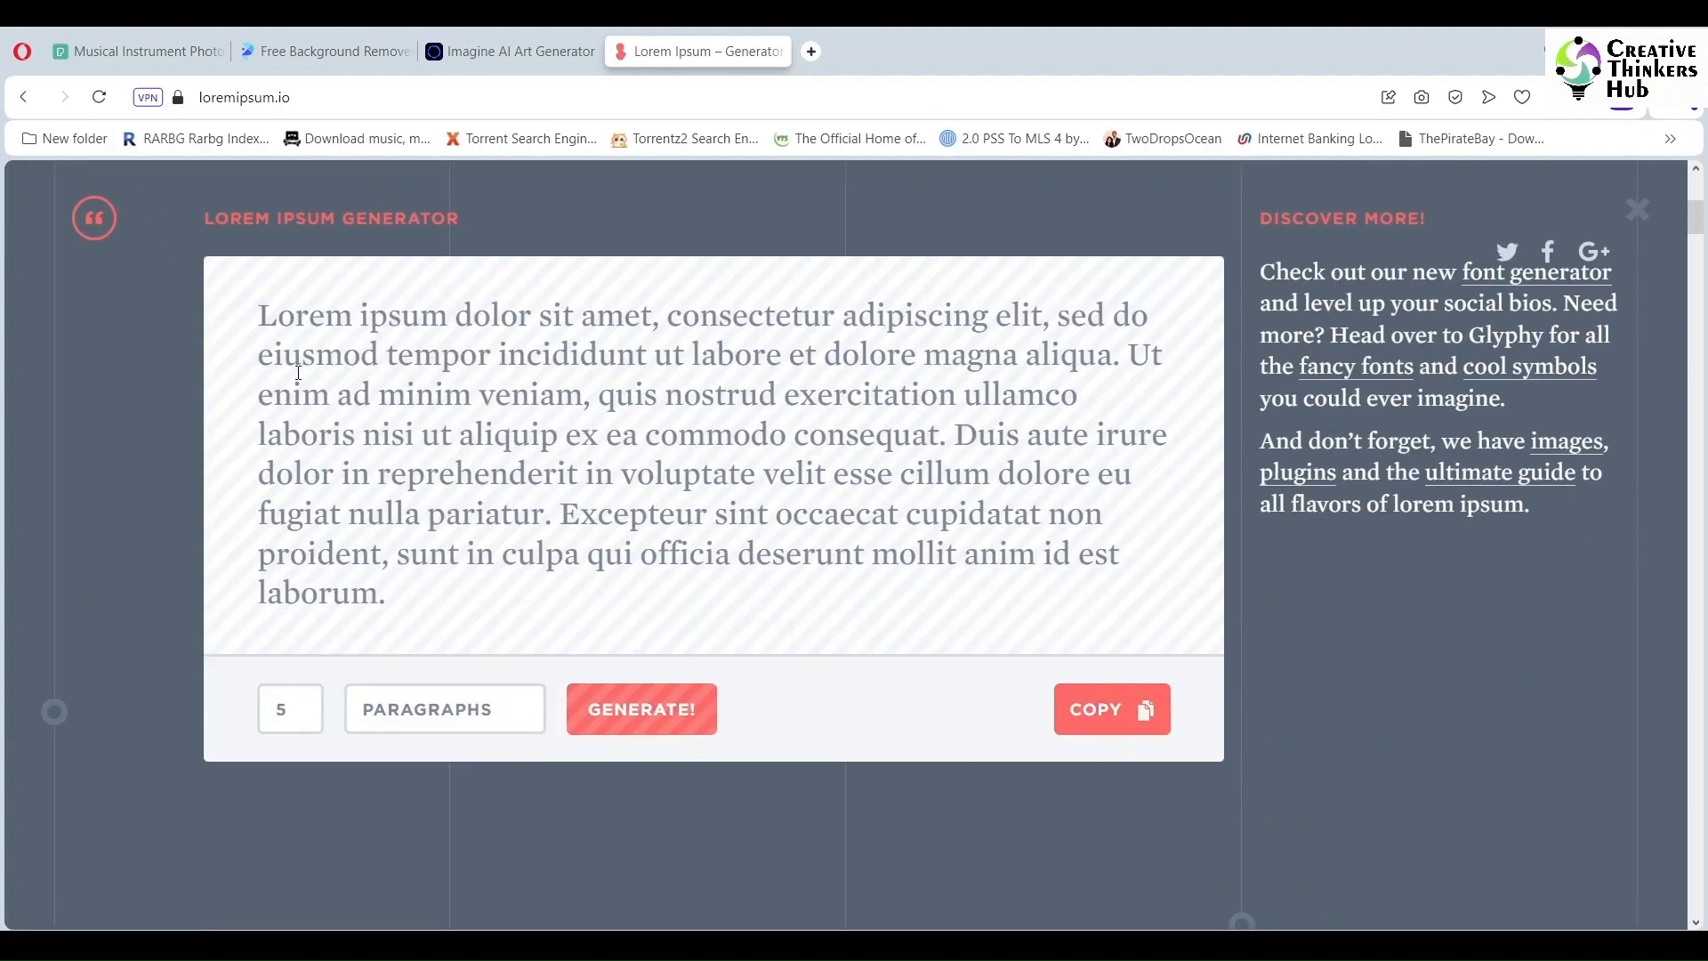
left_click(529, 409)
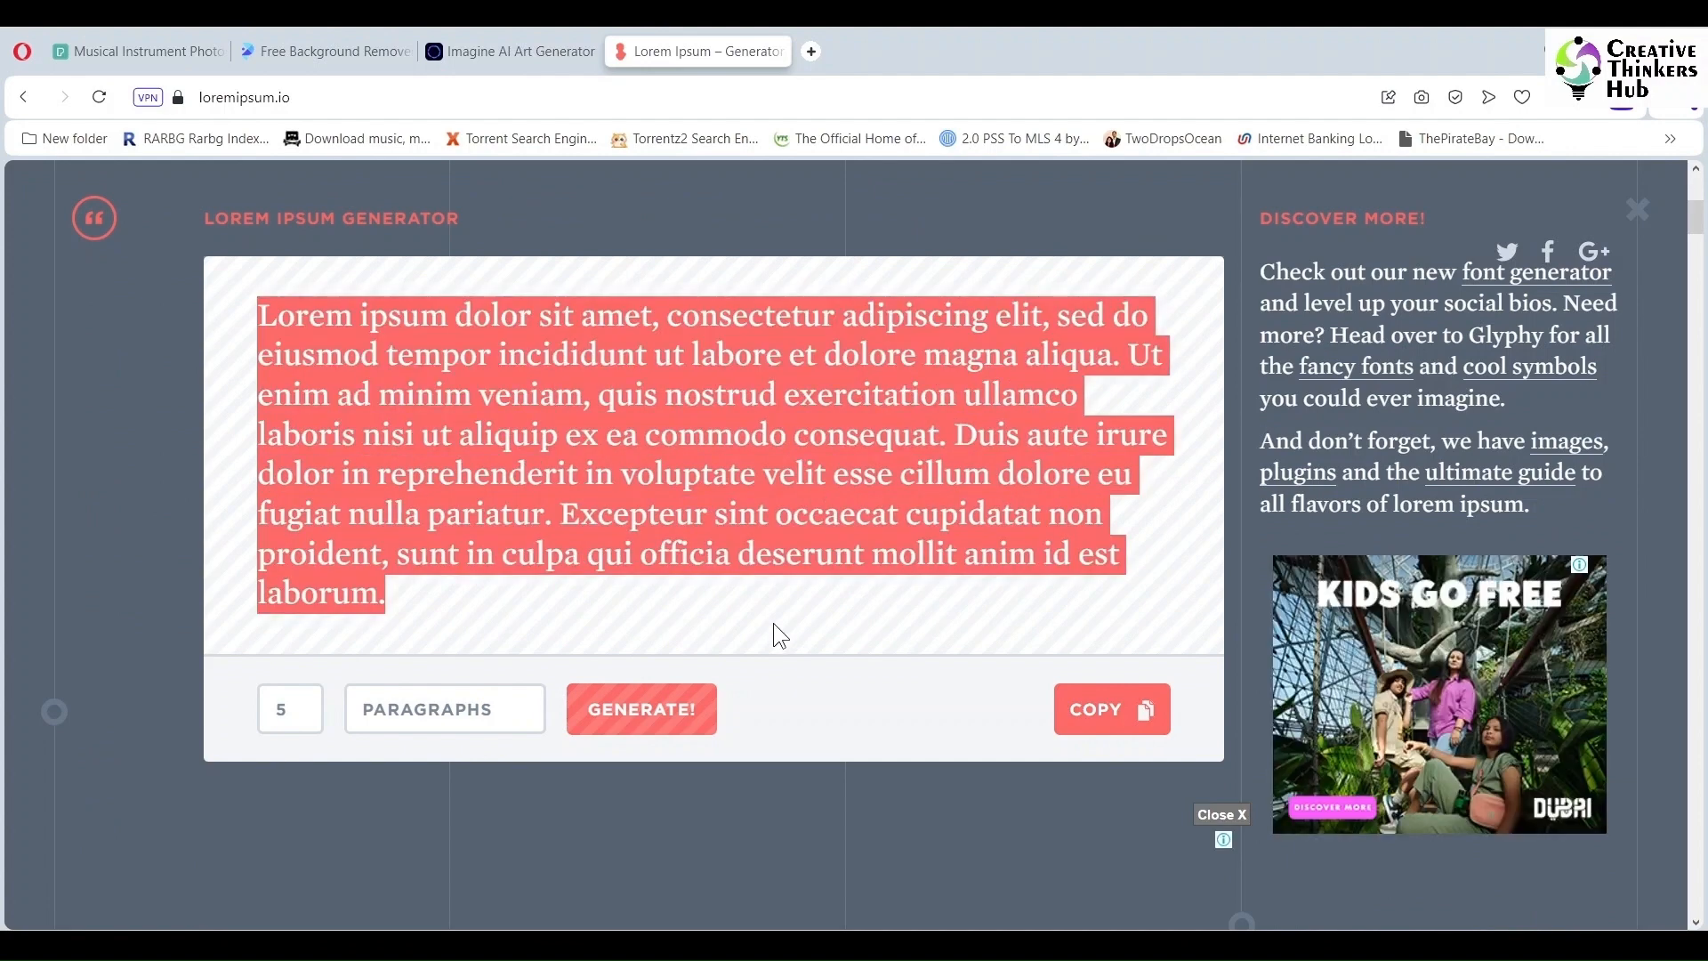
left_click(1129, 710)
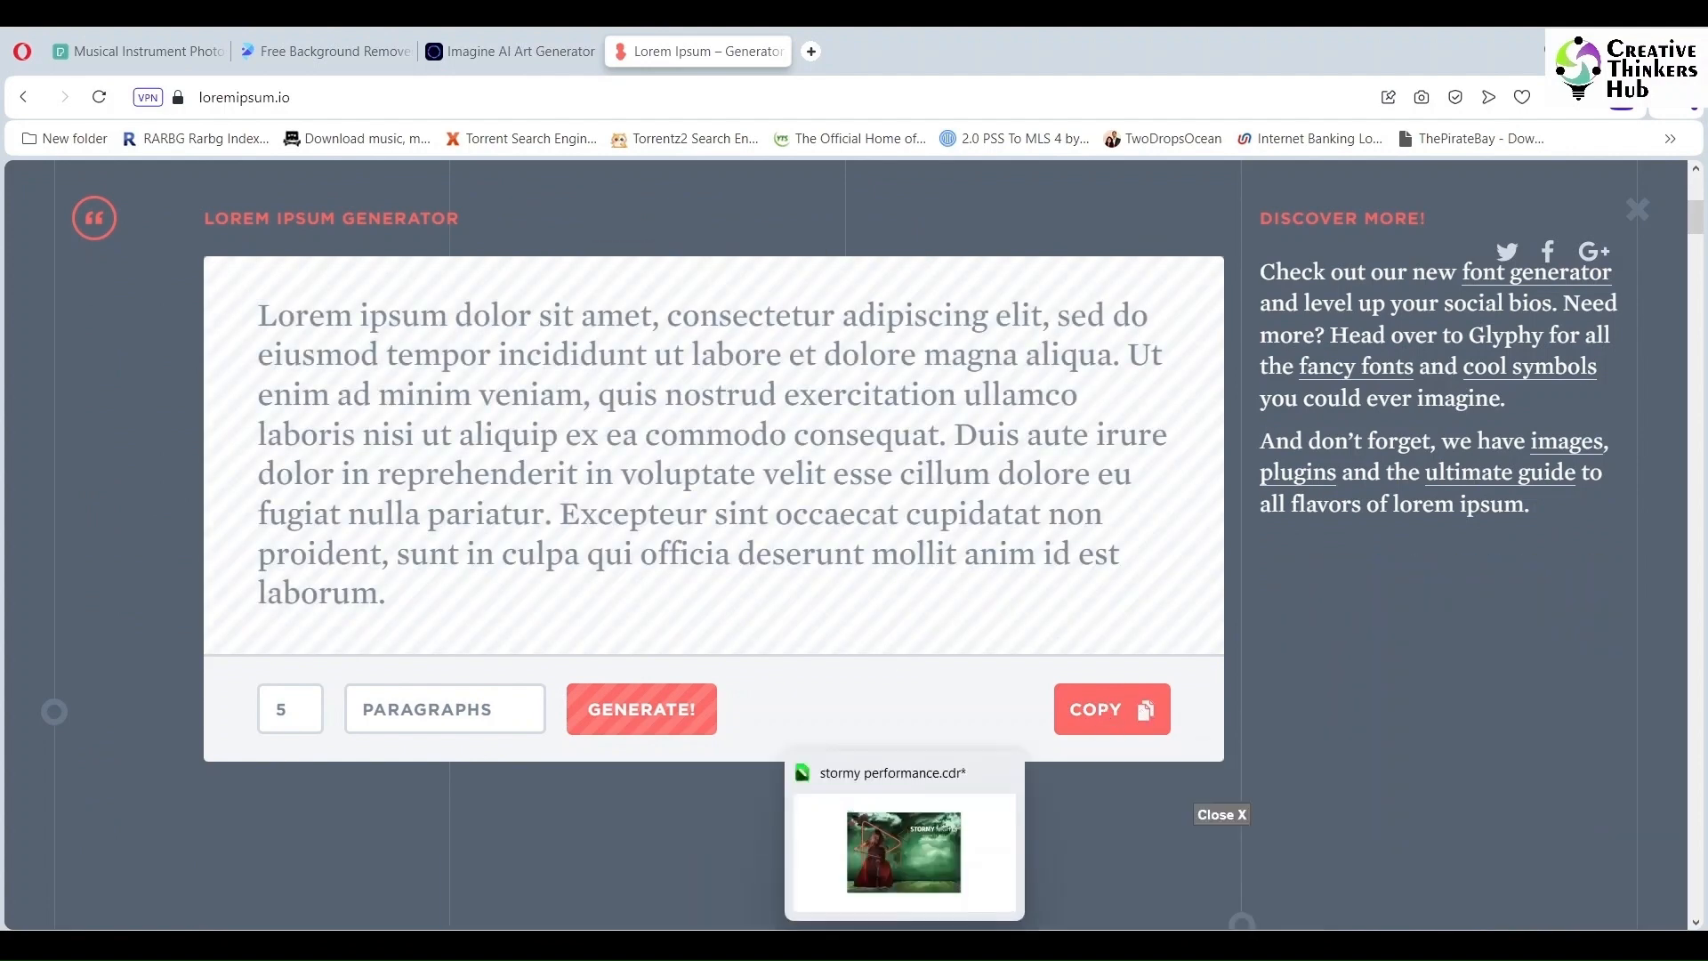
left_click(903, 845)
left_click(16, 461)
Step: Paste the copied lorem ipsum text onto page 1 below the date and venue
left_click_drag(187, 352, 798, 560)
key("ctrl+v")
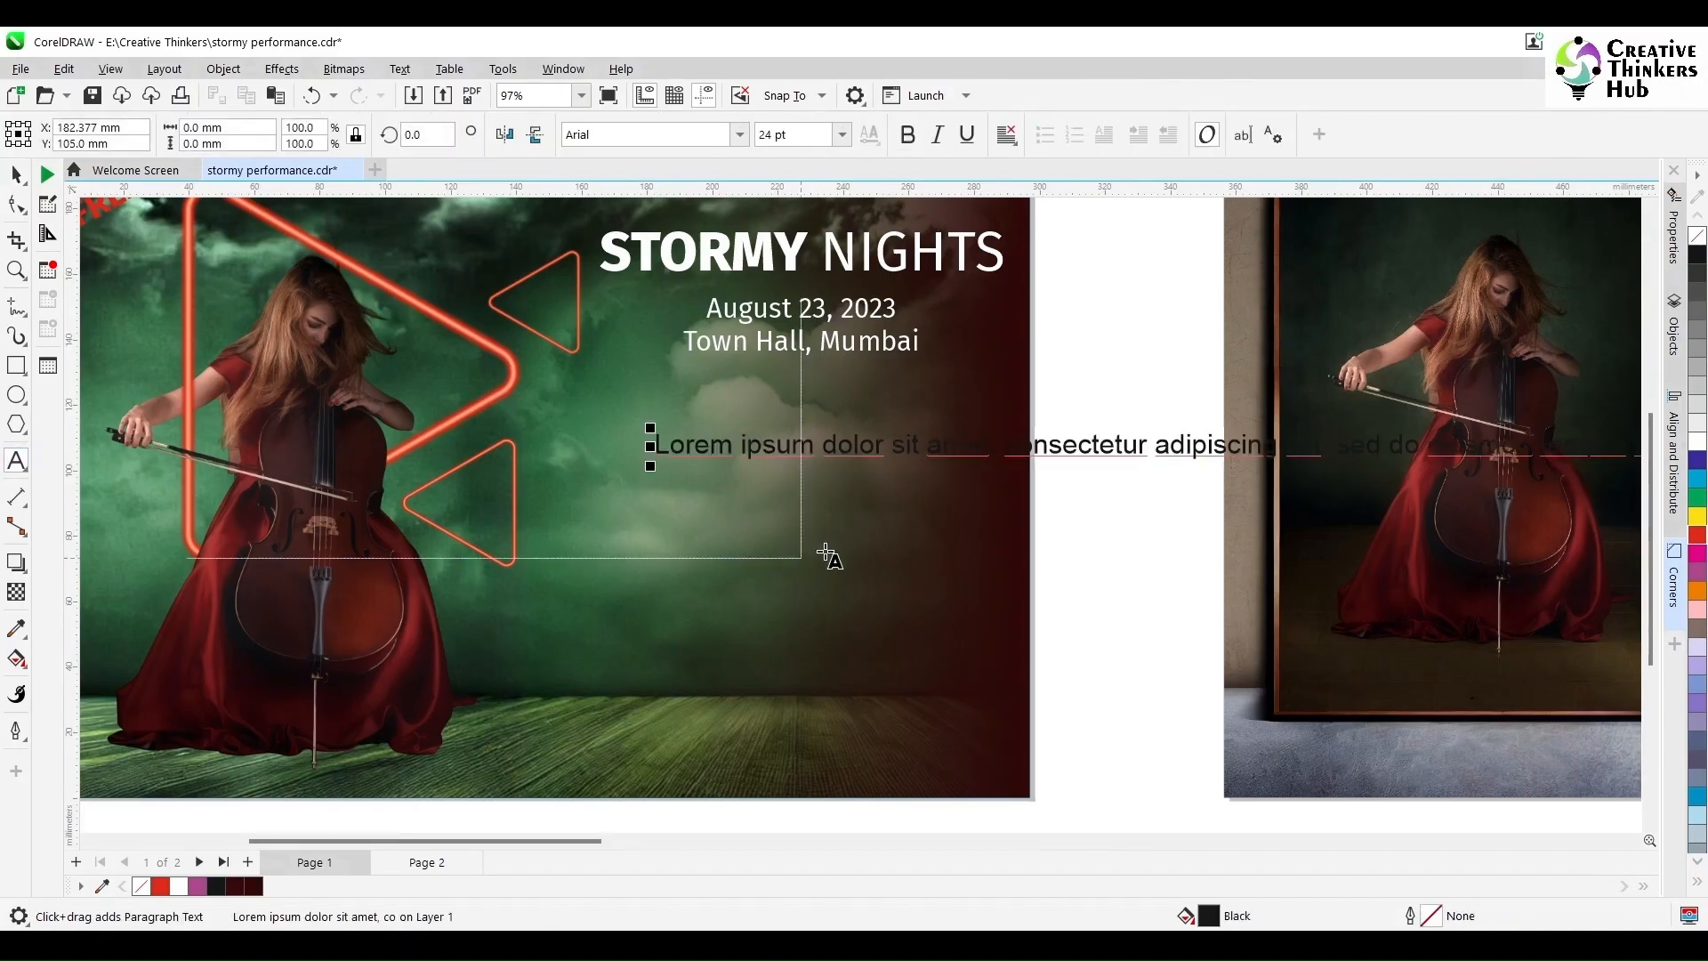
left_click(16, 175)
left_click(727, 345)
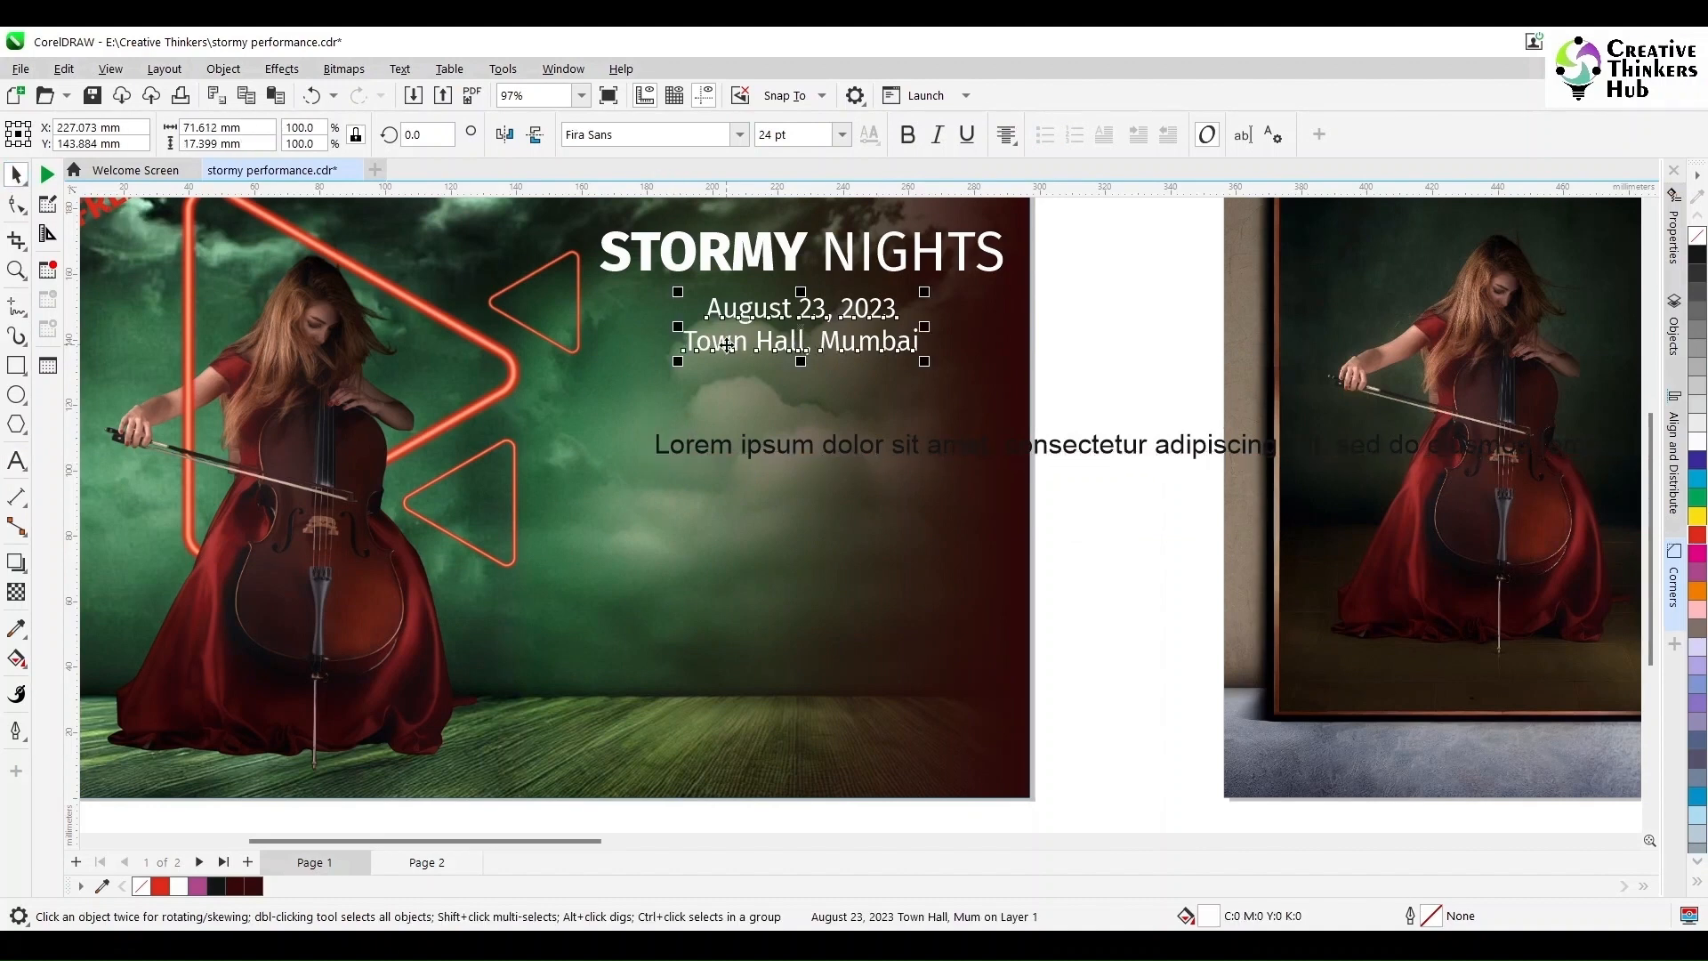
left_click(721, 458)
Step: Set the lorem text to Fira Sans 18 pt and move it left under the heading
left_click(734, 133)
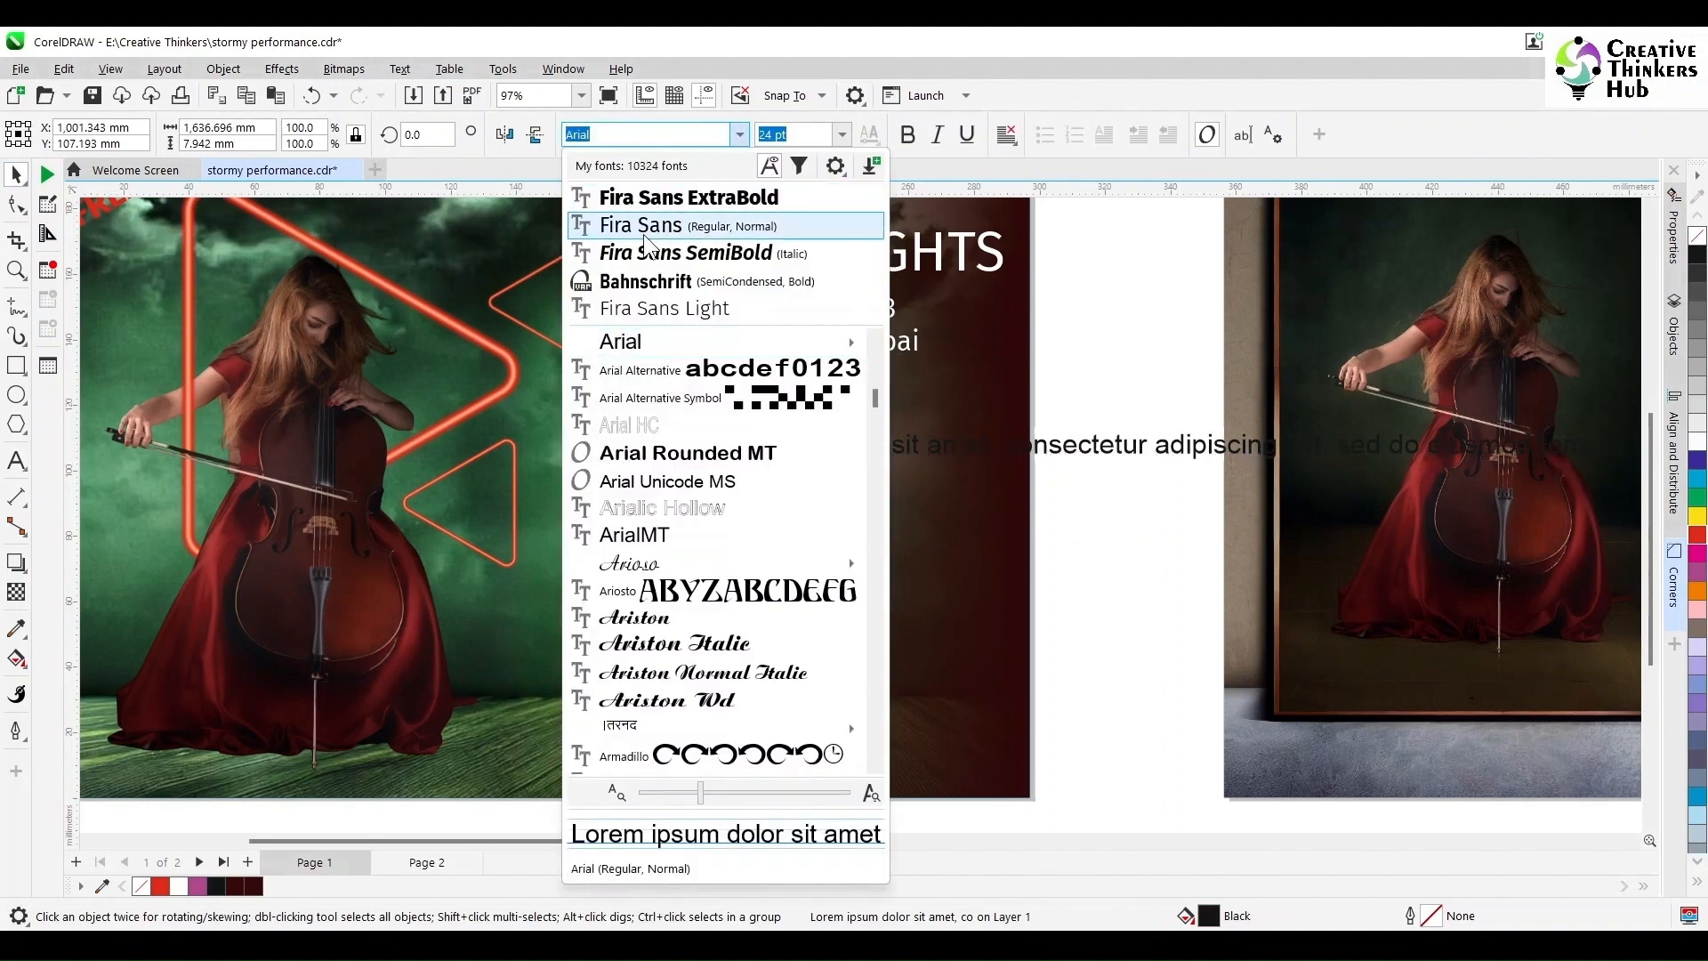
left_click(643, 228)
left_click_drag(980, 453, 901, 447)
key("Return")
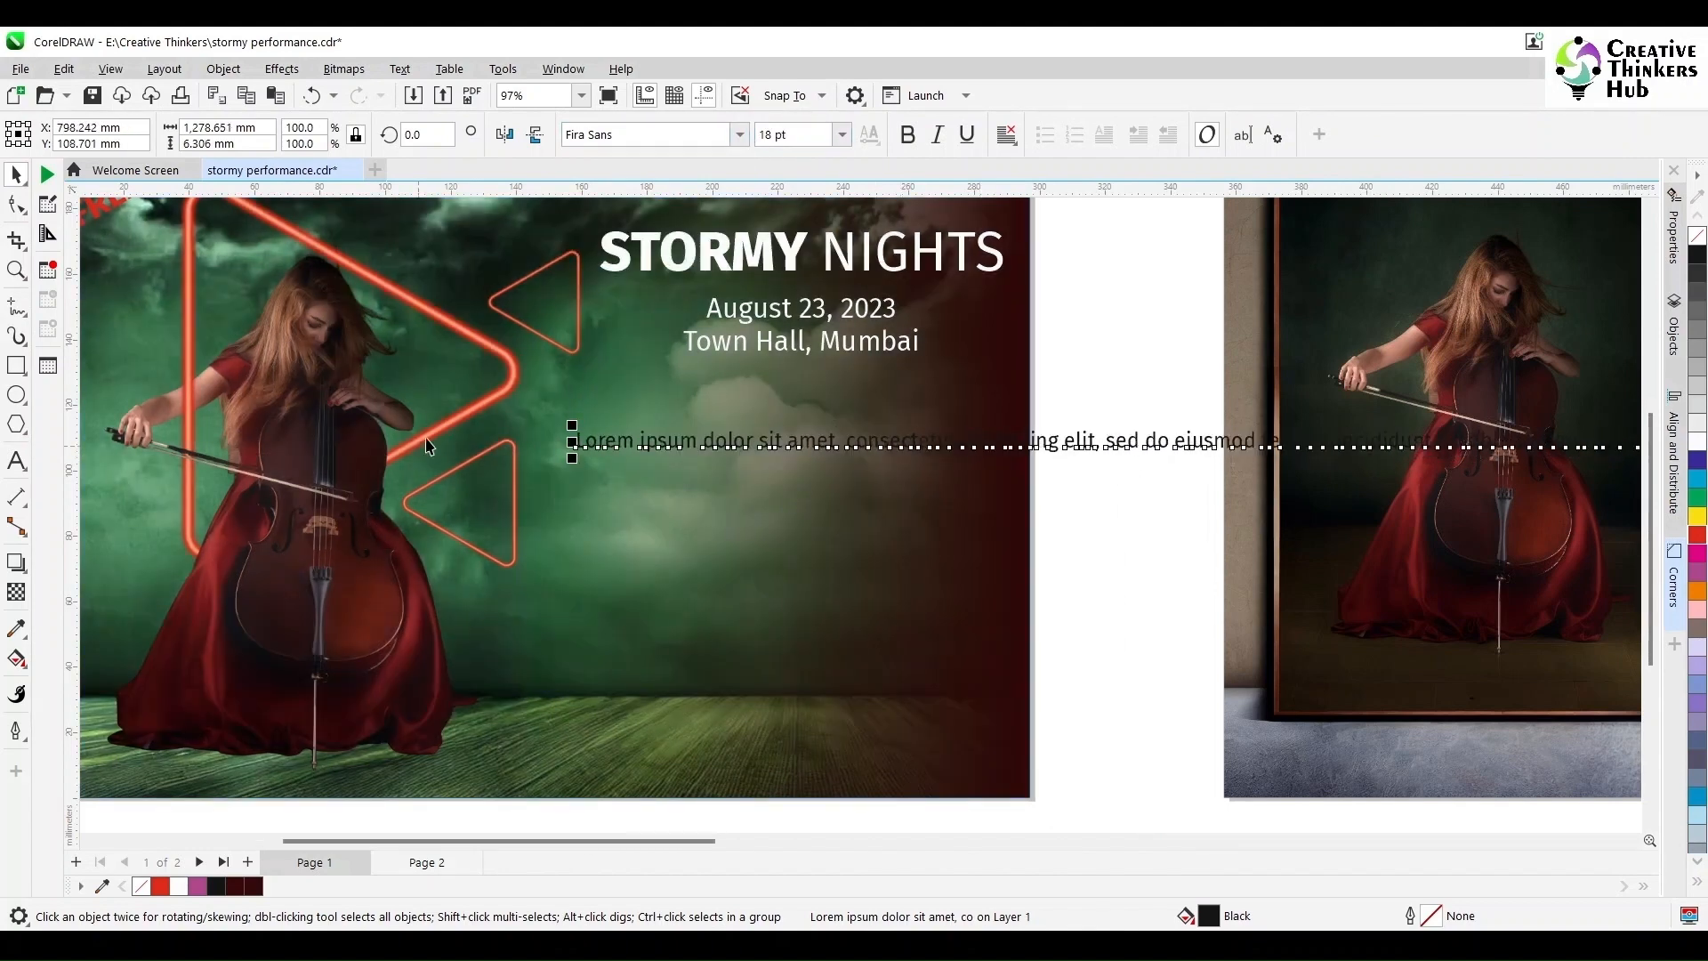
key("F8")
Step: Draw a paragraph text frame and center it under the title
left_click_drag(576, 469, 978, 639)
left_click(17, 174)
left_click(720, 262, "shift")
key("c")
Step: Move the lorem text line into the new paragraph frame
left_click(1107, 541)
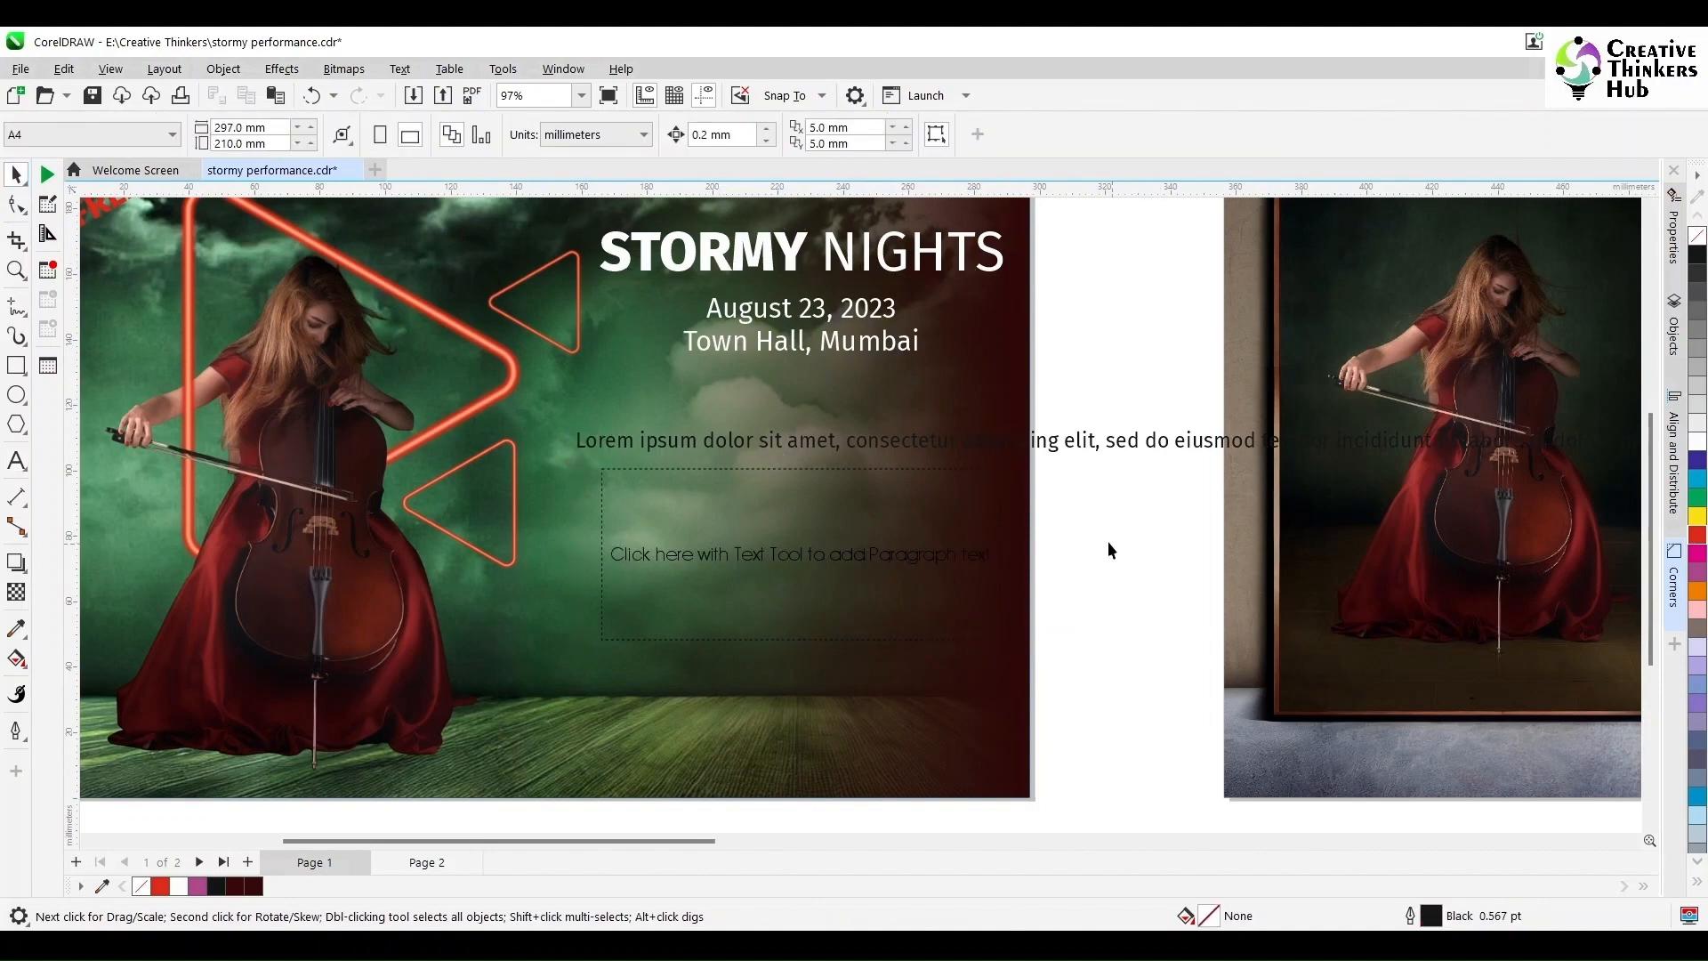
left_click(1079, 441)
left_click(16, 461)
left_click(690, 441)
key("ctrl+a")
key("ctrl+x")
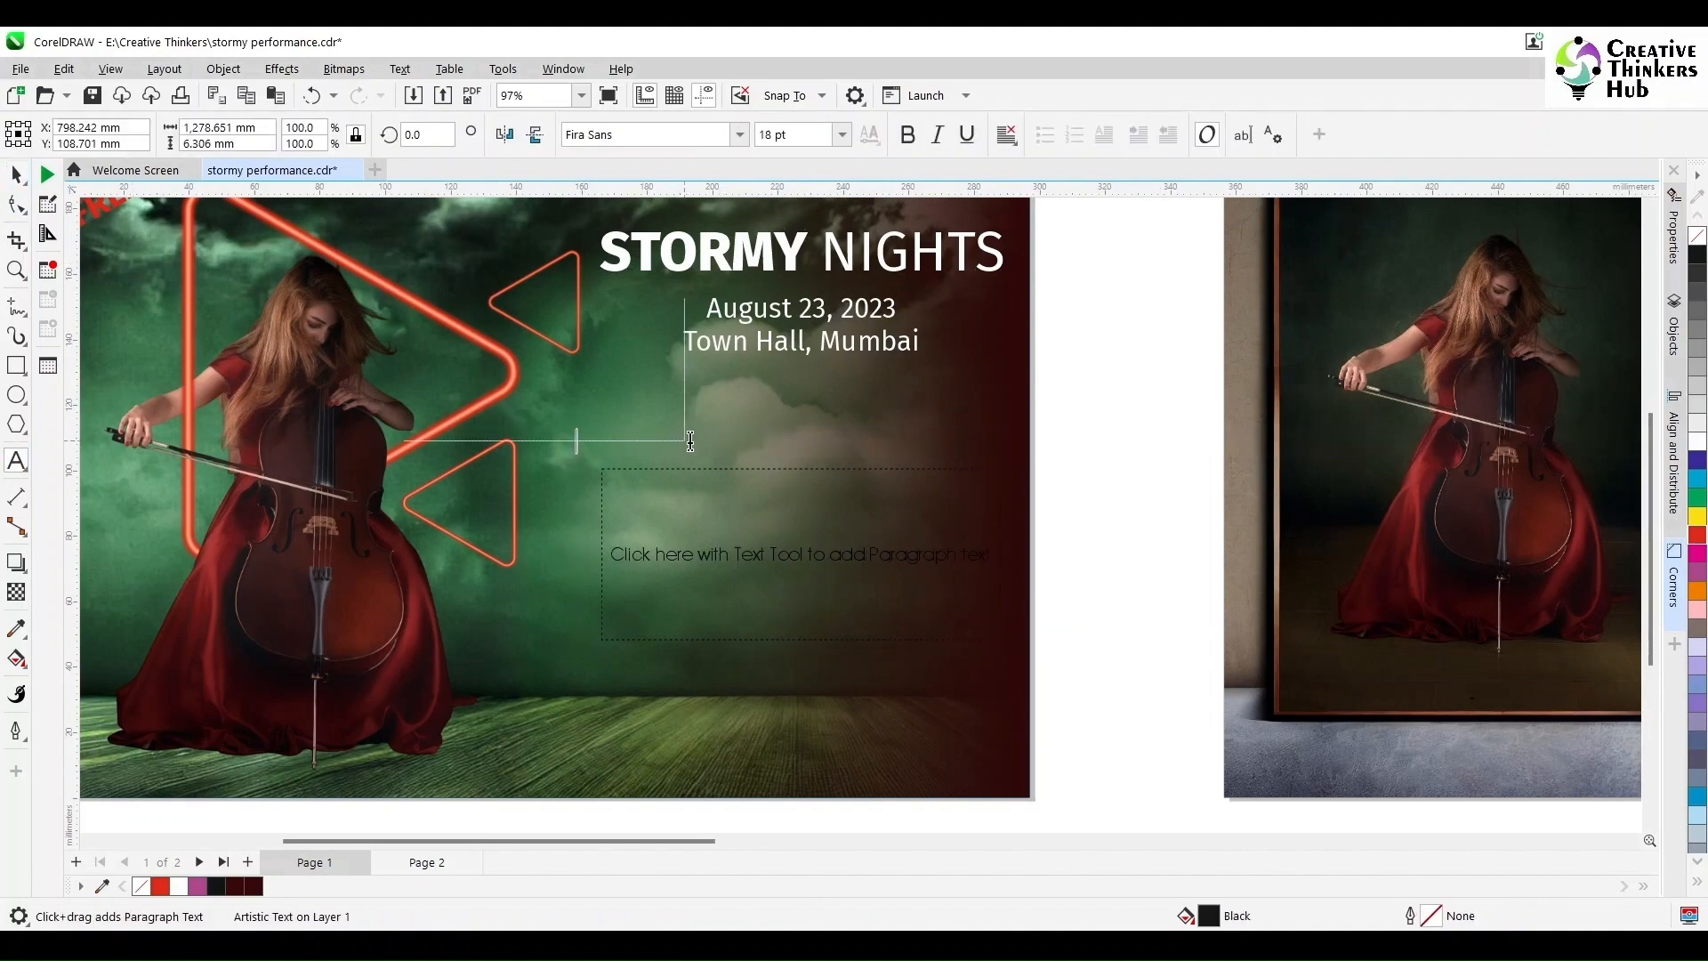
left_click(680, 503)
key("ctrl+v")
Step: Delete the extra sentences so the paragraph ends at 'dolore magna aliqua.'
scroll(794, 614, "up", 3)
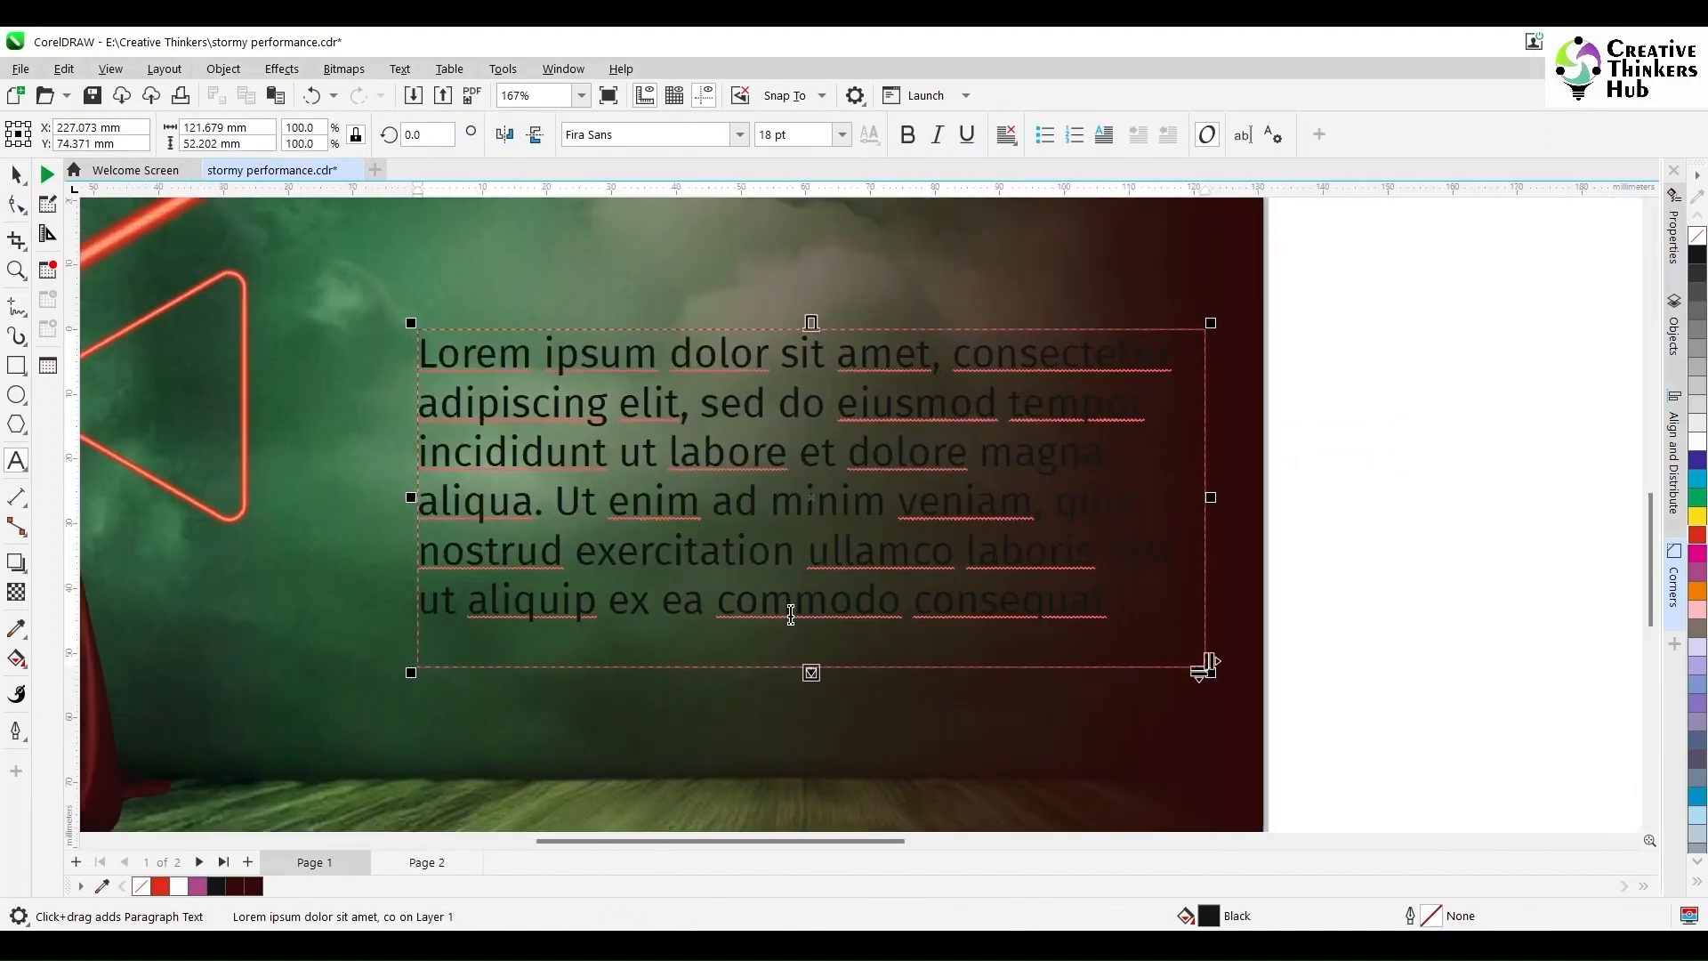
left_click_drag(557, 501, 1071, 600)
key("shift+Right")
key("shift+Right")
key("shift+Right")
key("shift+Right")
key("shift+Right")
key("shift+Right")
key("shift+Right")
key("shift+Right")
key("shift+Right")
key("shift+Right")
key("shift+Right")
key("shift+Right")
key("shift+Right")
key("shift+Right")
key("shift+Right")
key("shift+Right")
key("shift+Right")
key("shift+Right")
key("shift+Right")
key("shift+Right")
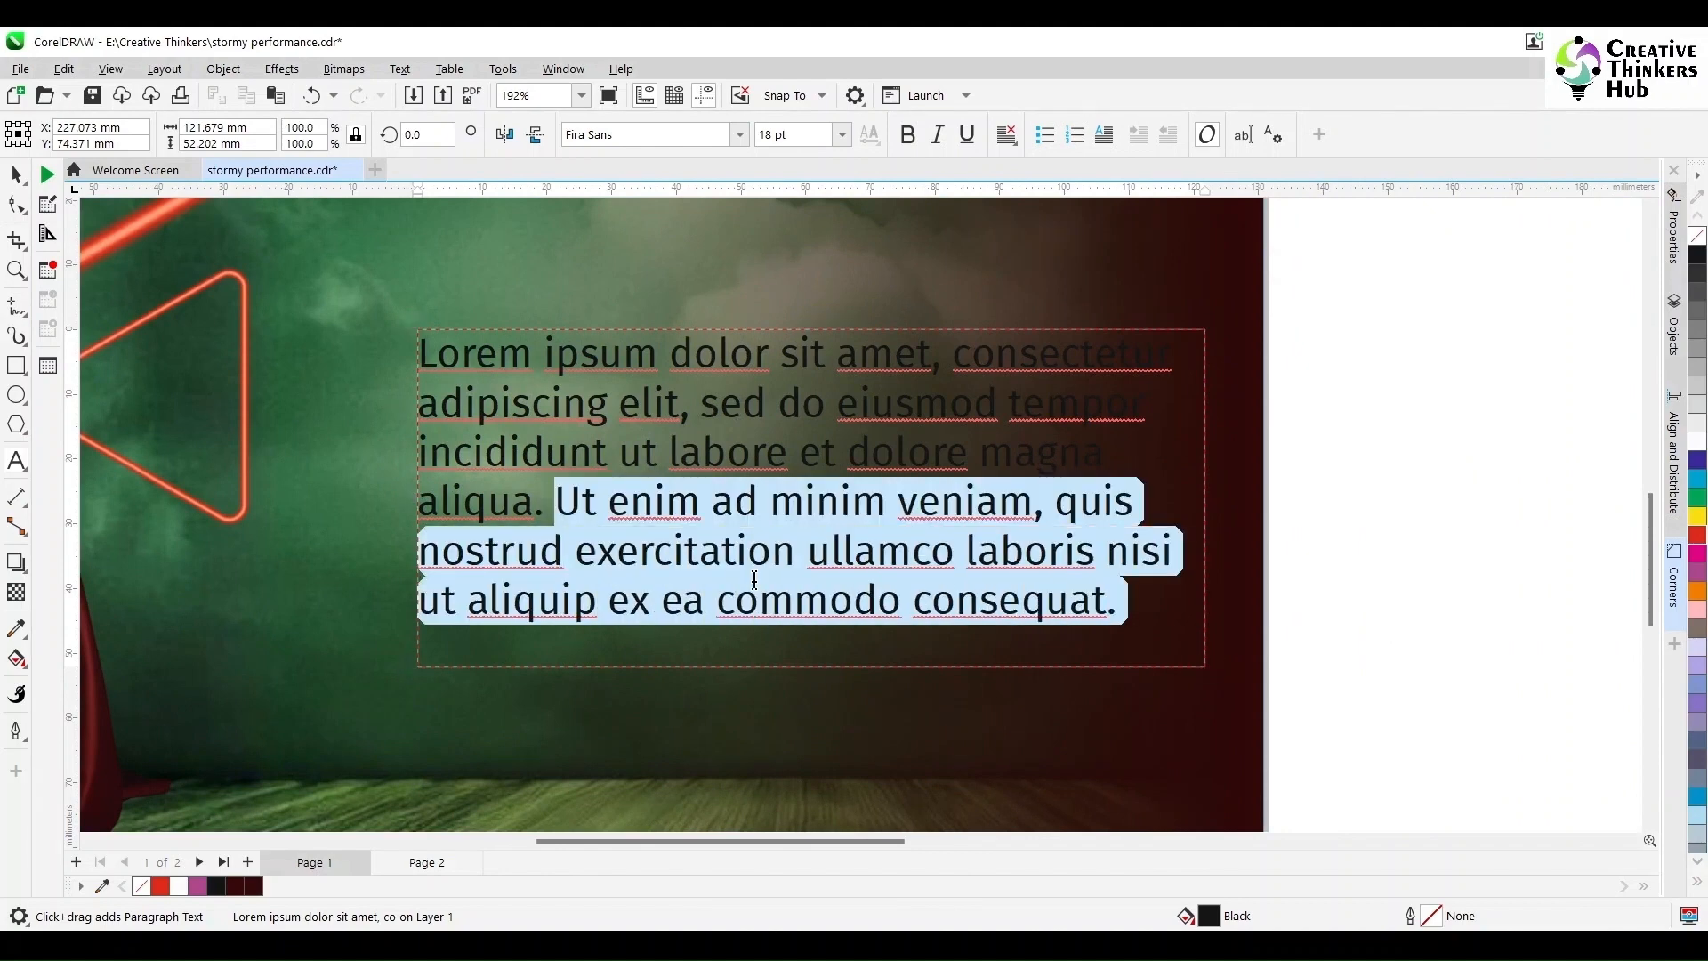
key("Delete")
key("shift+Down")
key("shift+Down")
key("shift+Right")
key("shift+Right")
key("shift+Right")
key("shift+Right")
key("shift+Right")
key("shift+Right")
key("shift+Right")
key("shift+Right")
key("shift+Right")
key("shift+Right")
key("shift+Right")
key("shift+Right")
key("shift+Right")
key("shift+Right")
key("shift+Right")
key("shift+Right")
key("shift+Right")
key("shift+Right")
key("shift+Right")
key("shift+Right")
key("Delete")
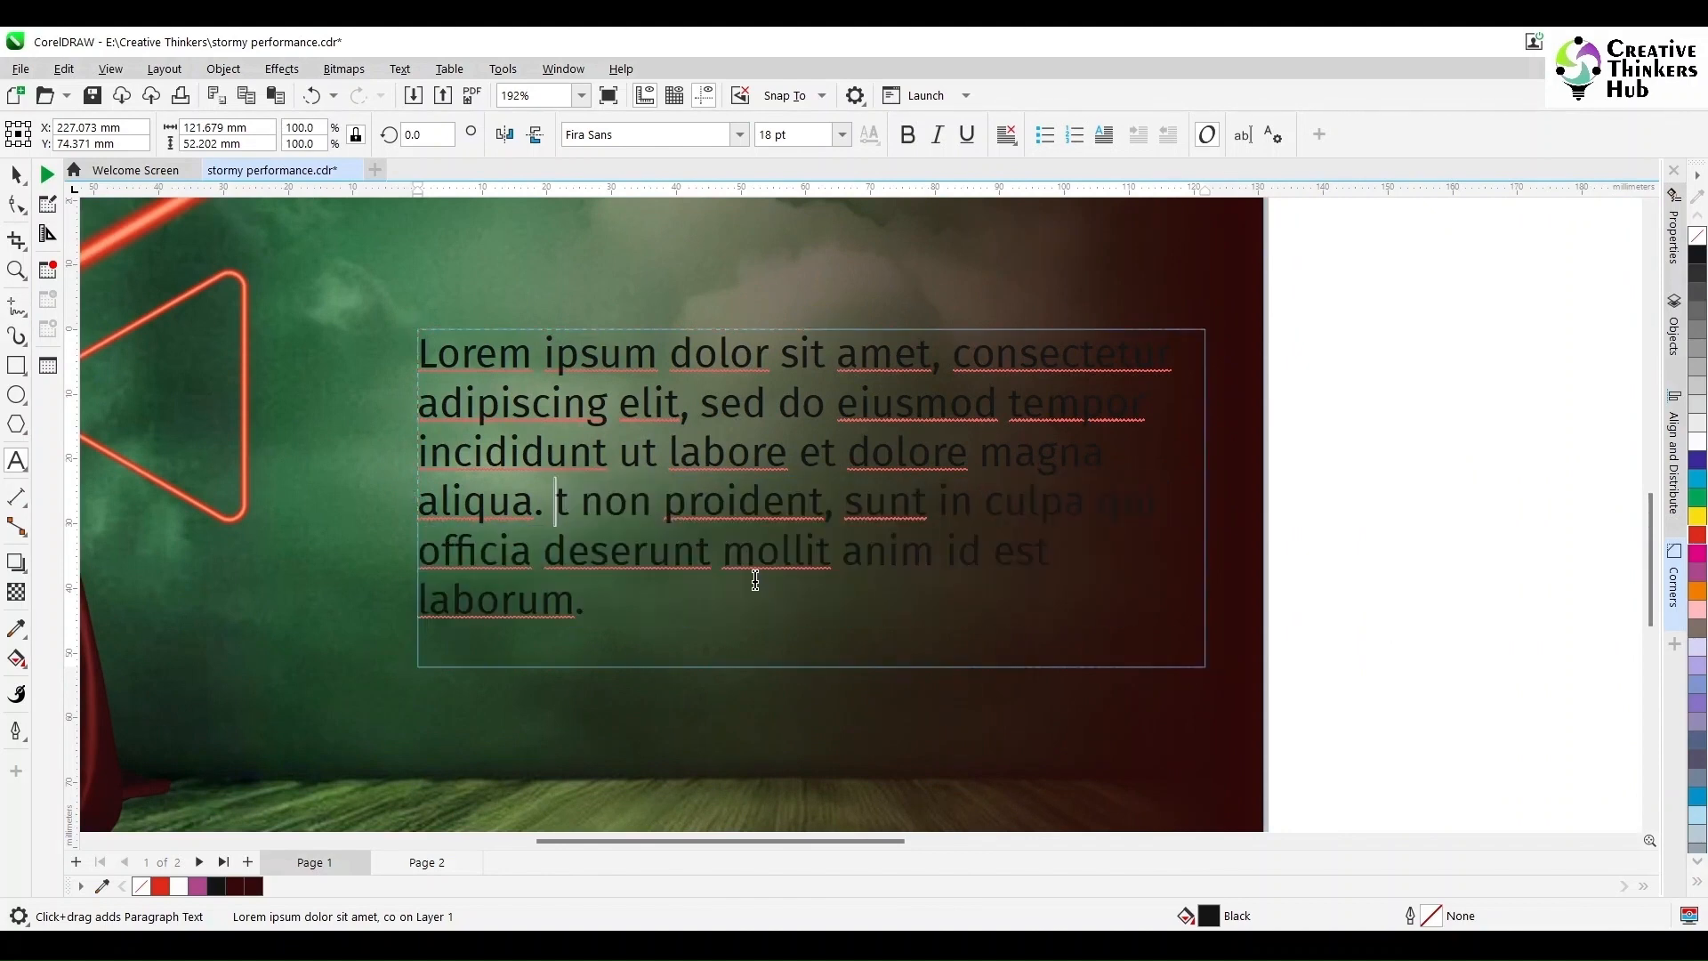
key("shift+Down")
key("shift+Down")
key("Delete")
Step: Narrow the text frame to about 111 mm and fully justify the paragraph
left_click(16, 169)
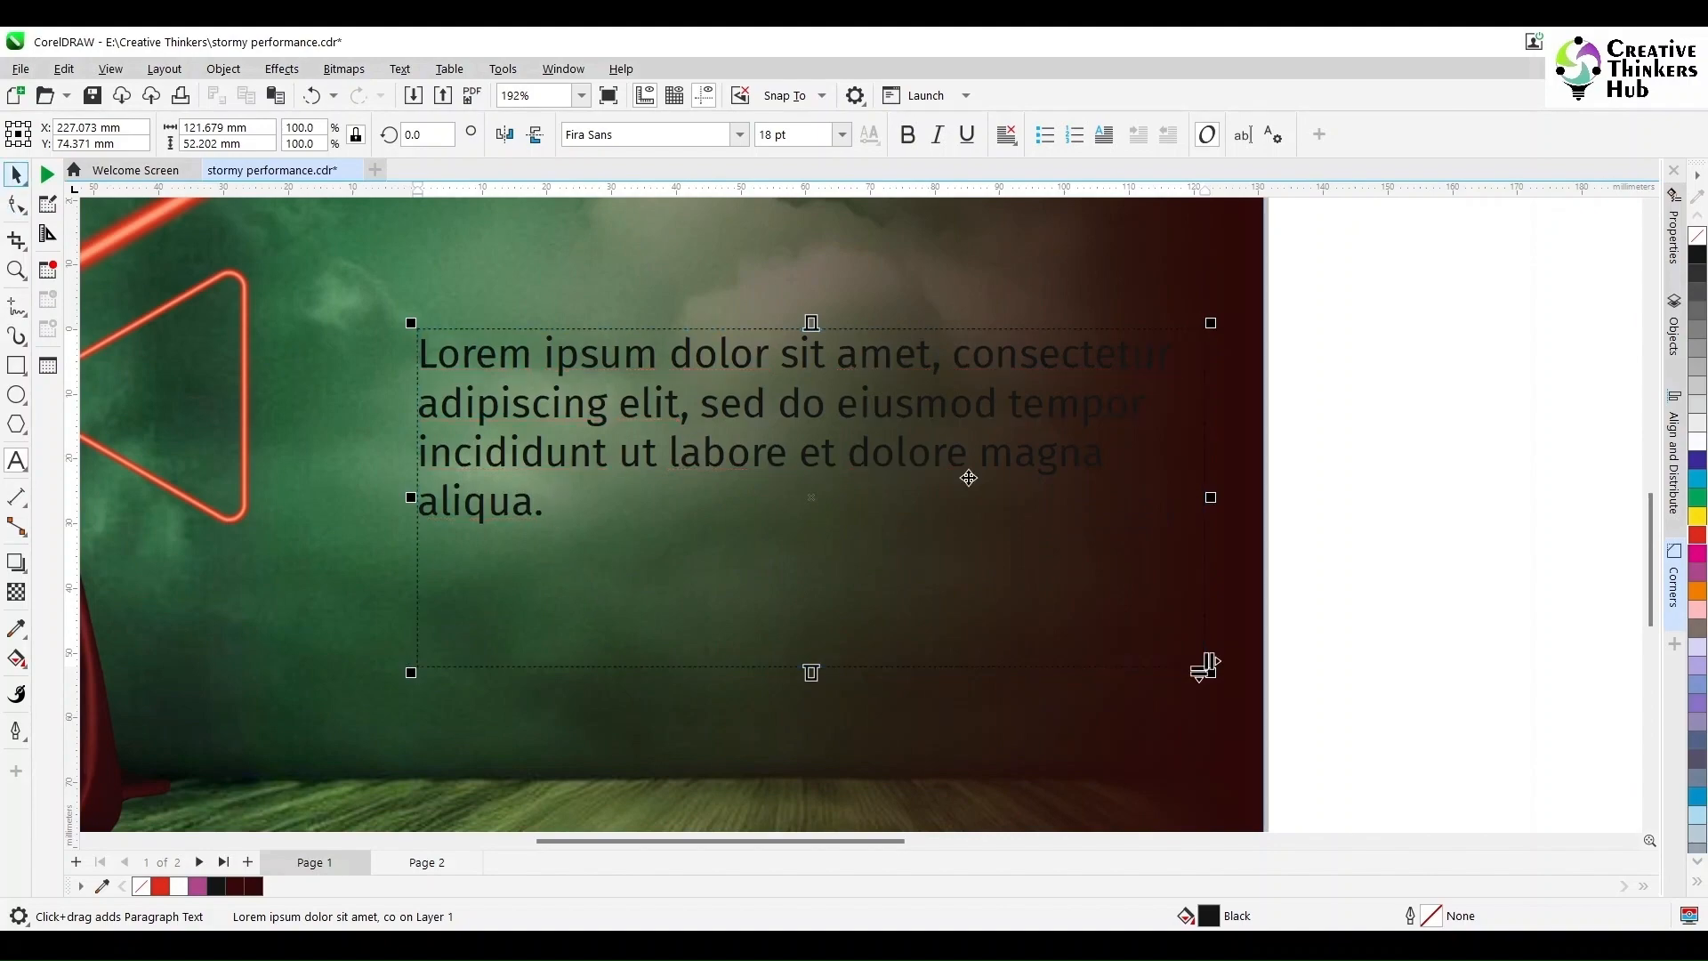
left_click_drag(1211, 498, 1144, 499)
left_click(1010, 136)
left_click(1028, 256)
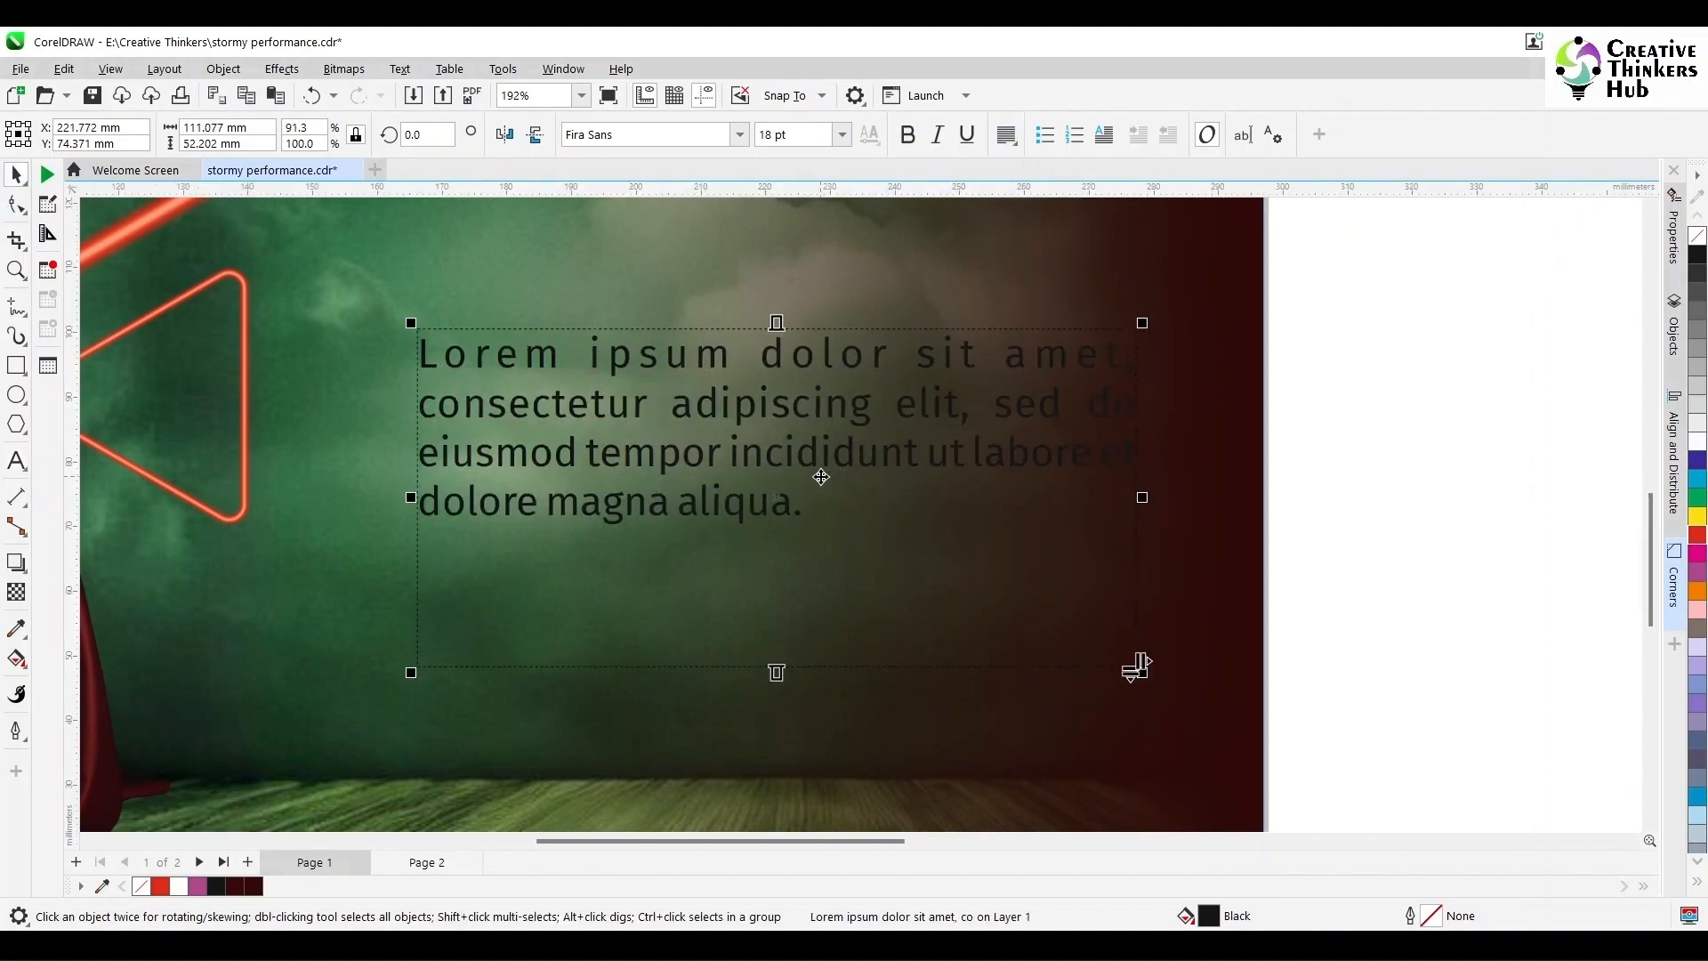
scroll(815, 490, "down", 4)
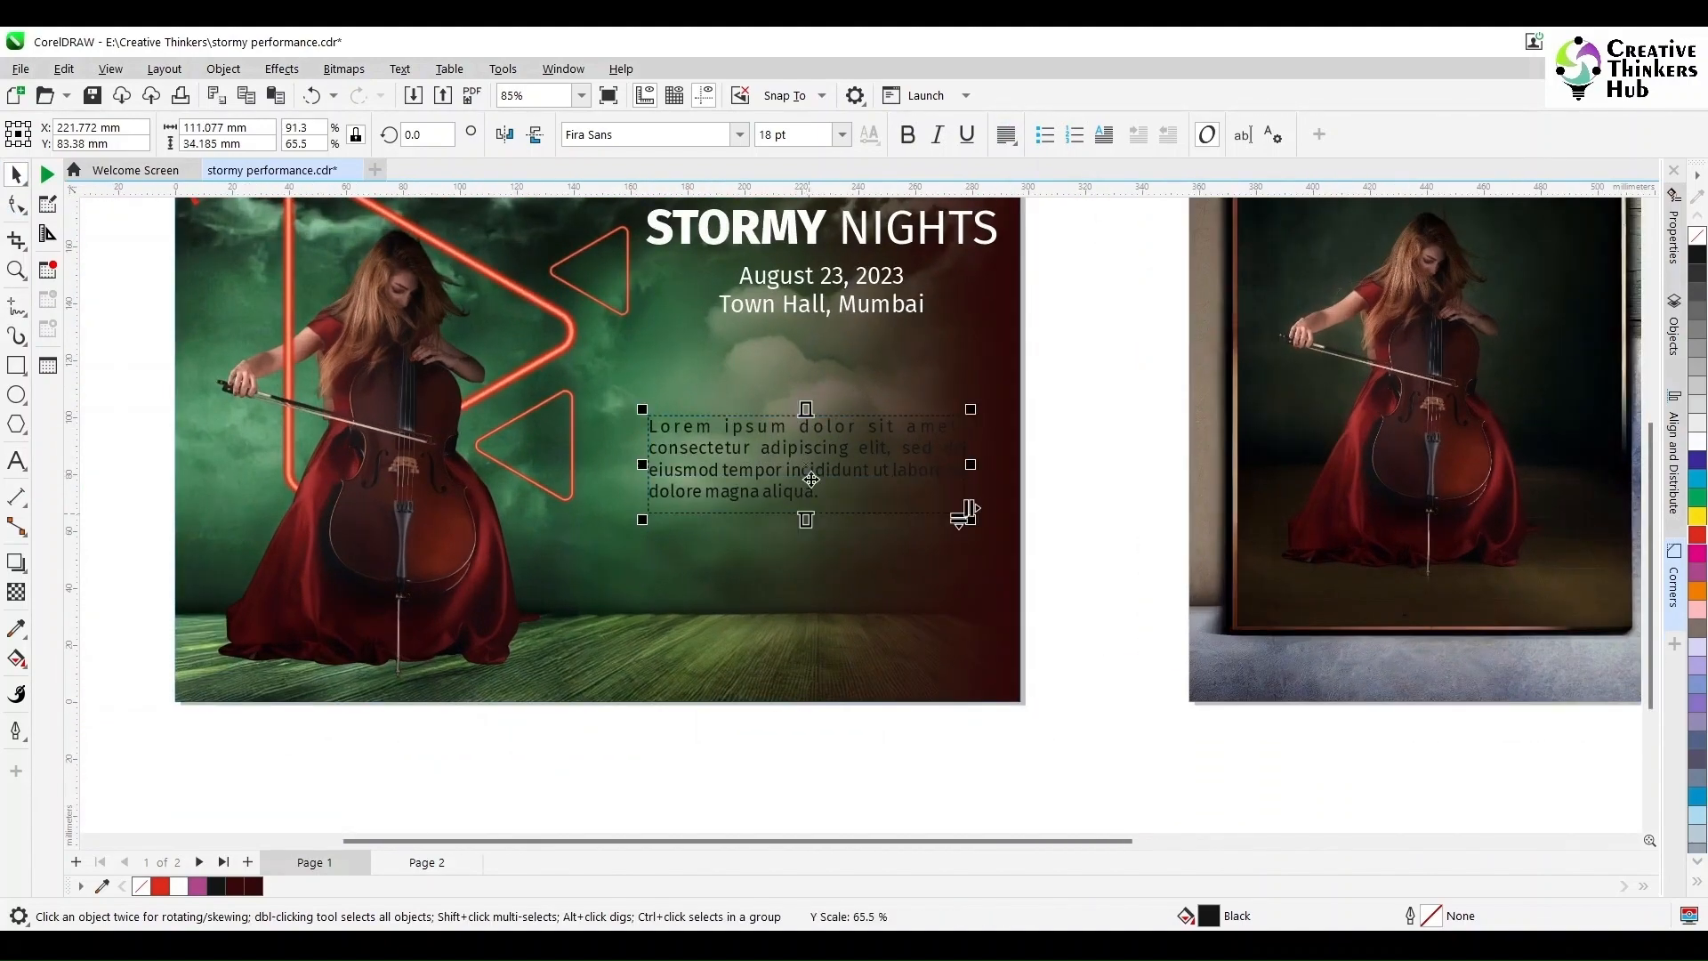
scroll(968, 354, "down", 3)
left_click(224, 514)
Step: In the Icons folder, select the R (1), website and OIP icons
mouse_move(658, 943)
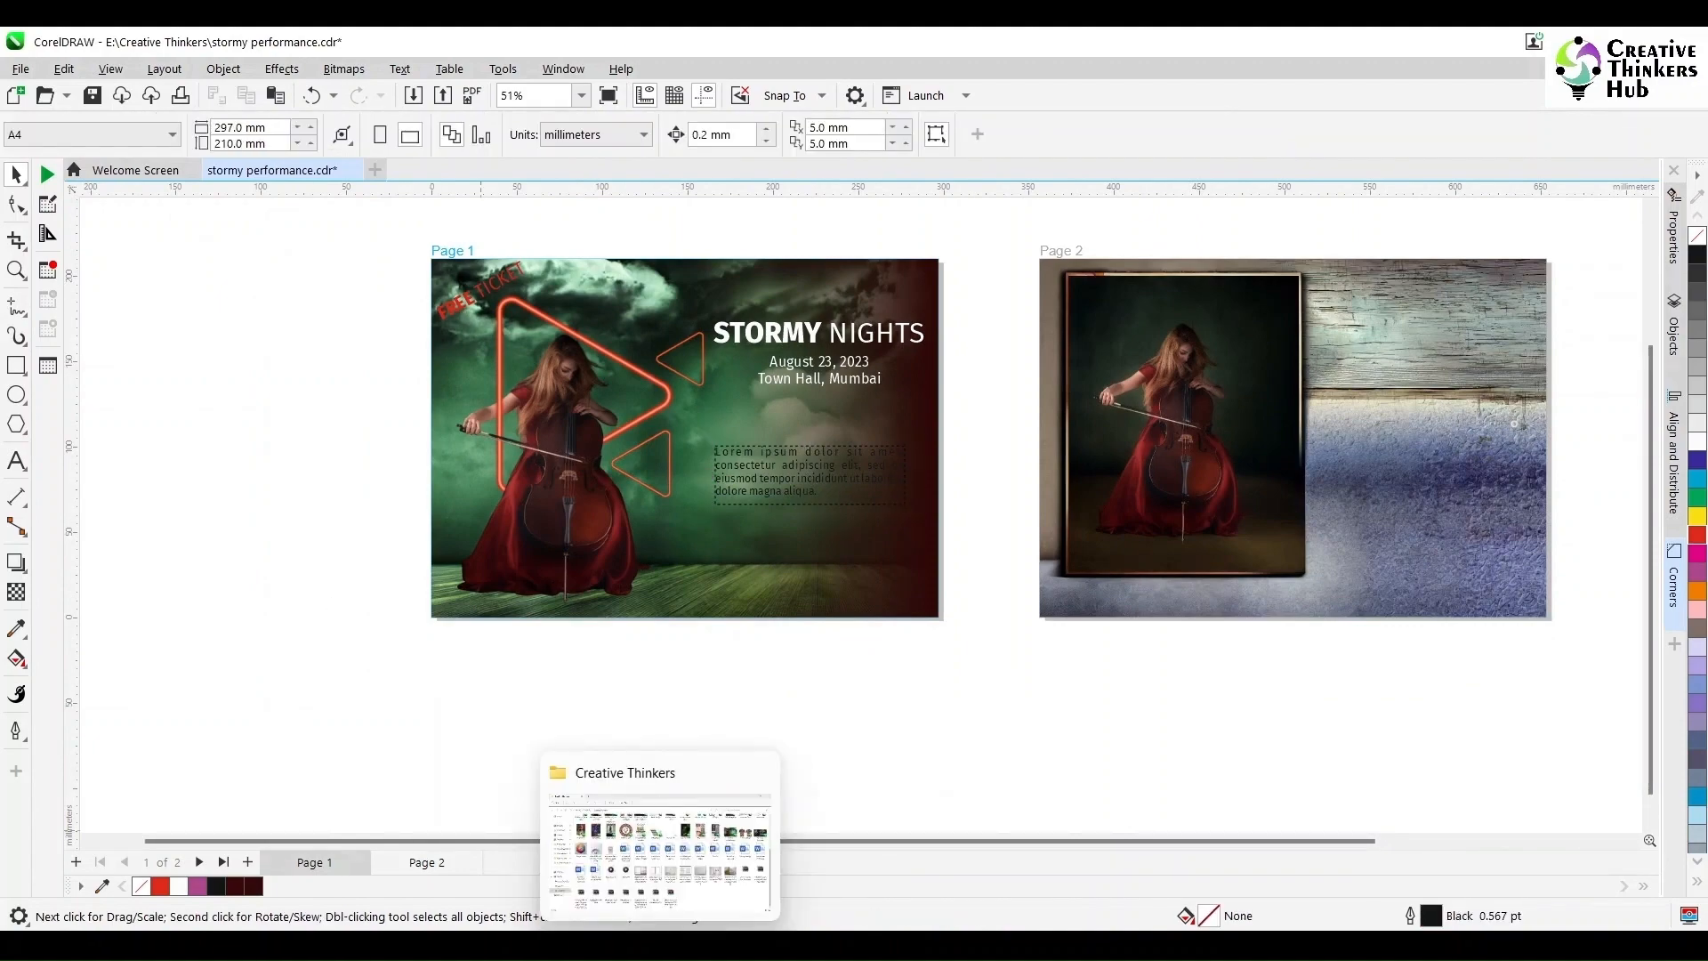
left_click(658, 854)
double_click(934, 249)
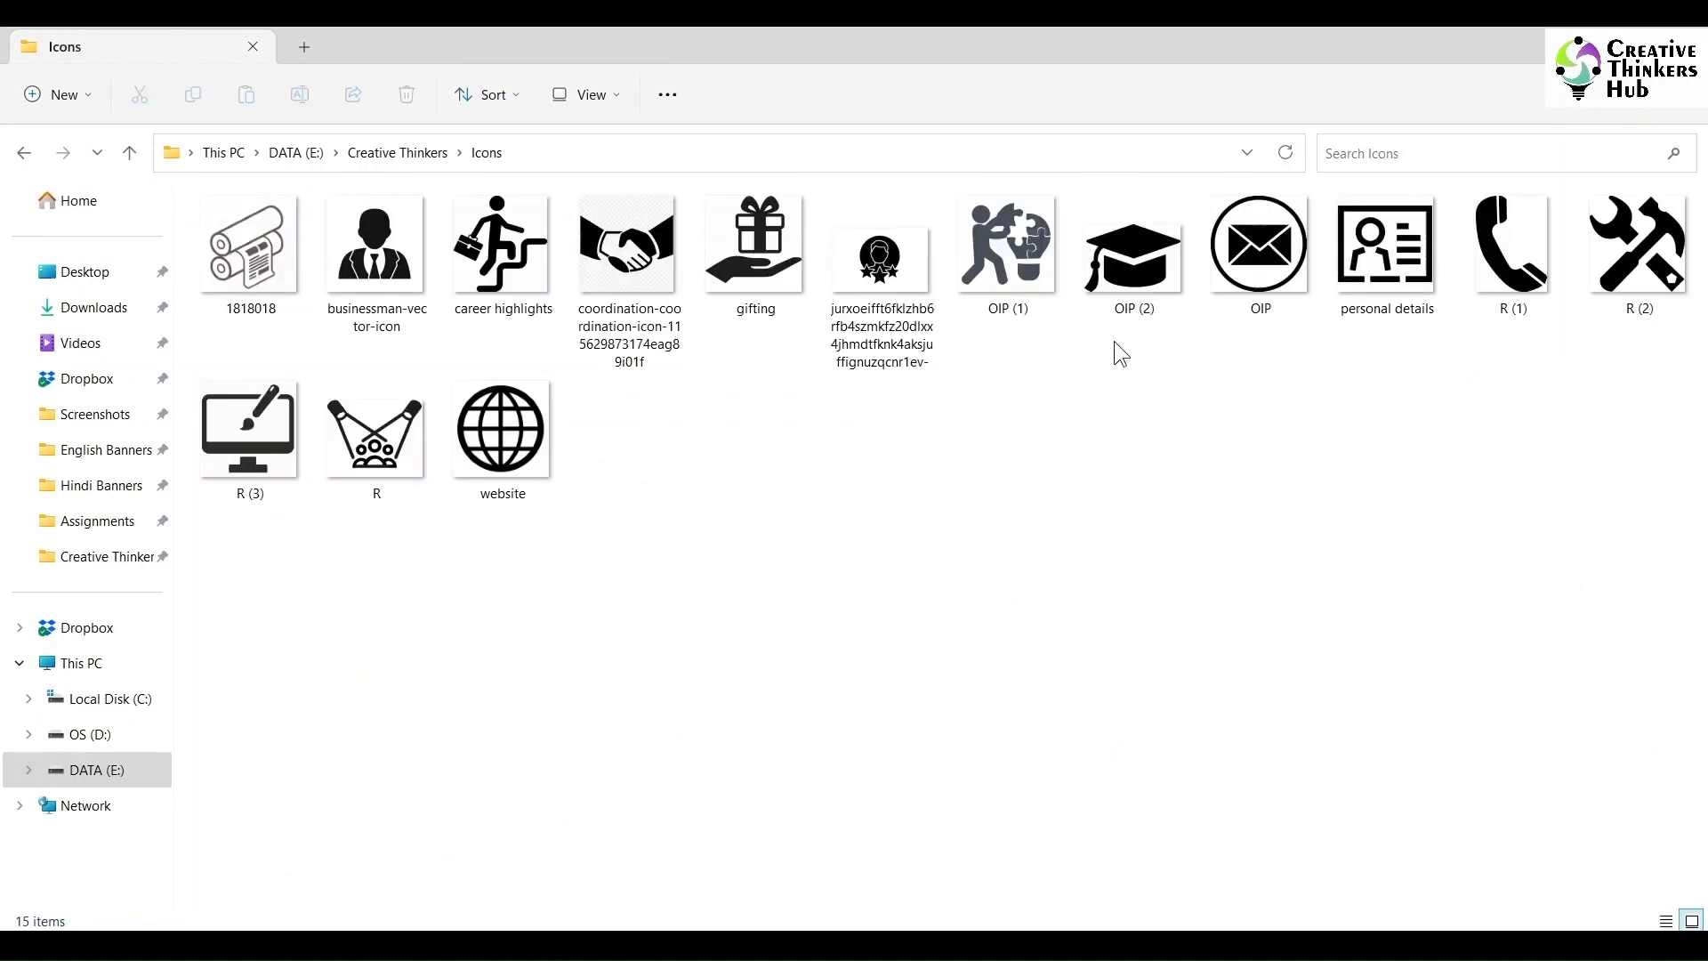
left_click(1512, 249)
left_click(533, 435, "ctrl")
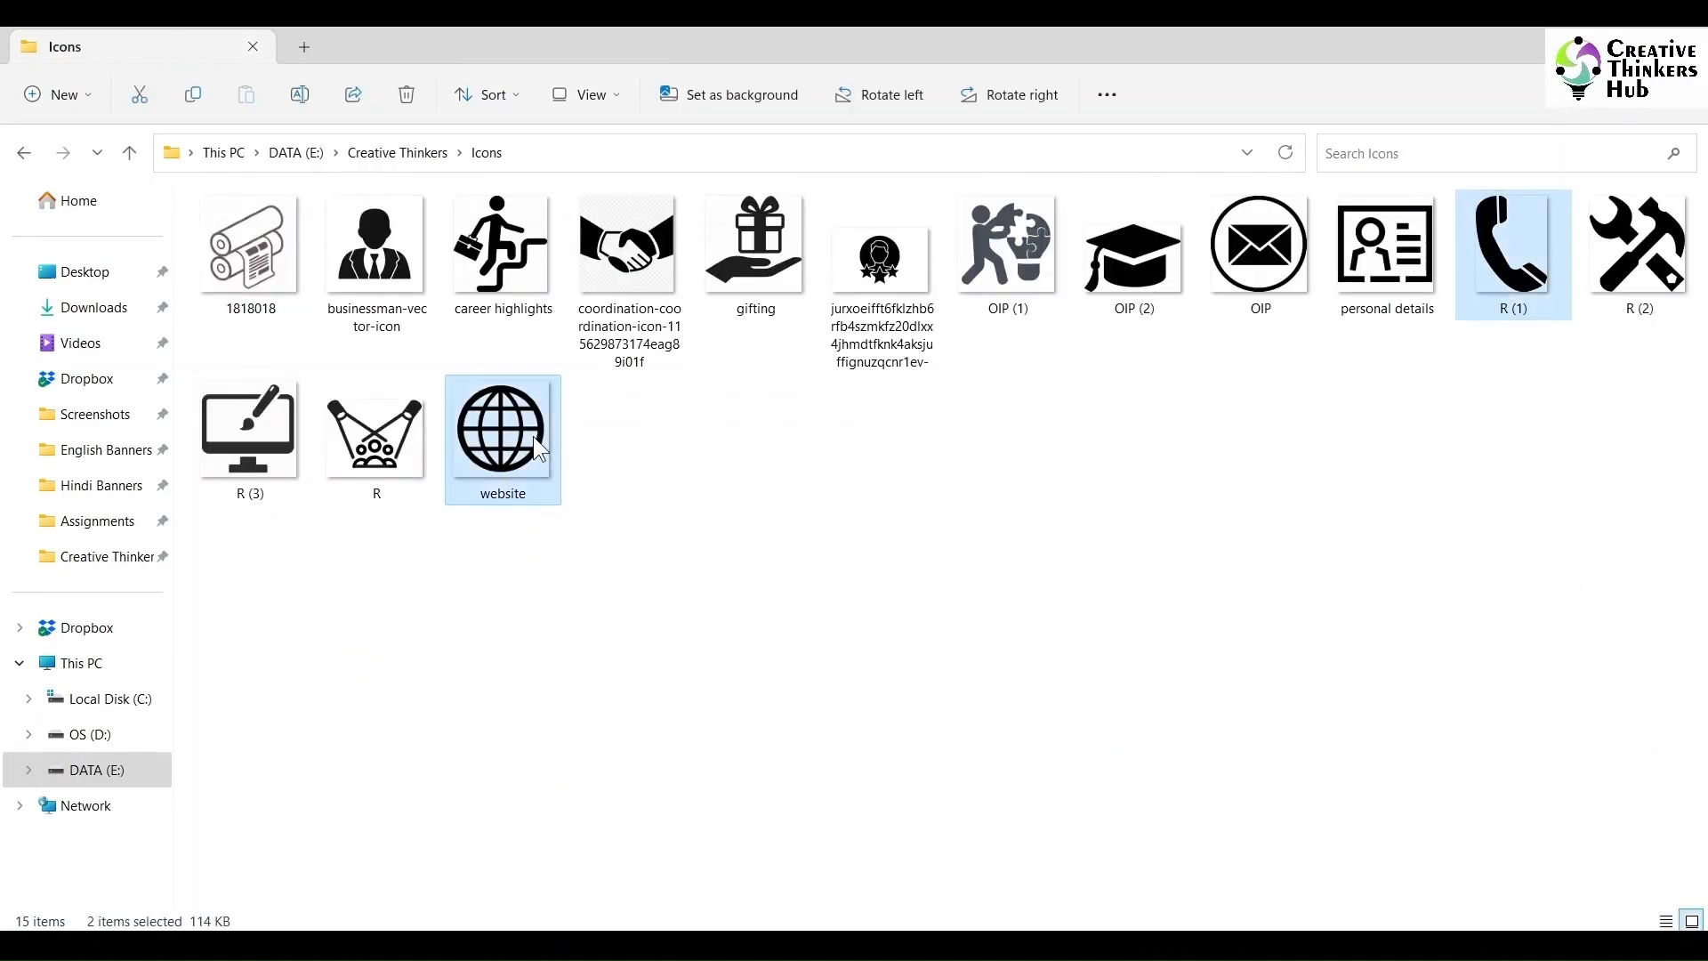
left_click(1258, 249, "ctrl")
Step: Drag the three icons into the poster and shrink the globe to about 26 mm
left_click_drag(1258, 254, 1290, 477)
scroll(778, 732, "down", 2)
left_click_drag(1508, 257, 799, 735)
Step: Place the phone icon below the globe and convert it to a Black and White (1-bit) bitmap
scroll(809, 761, "up", 5)
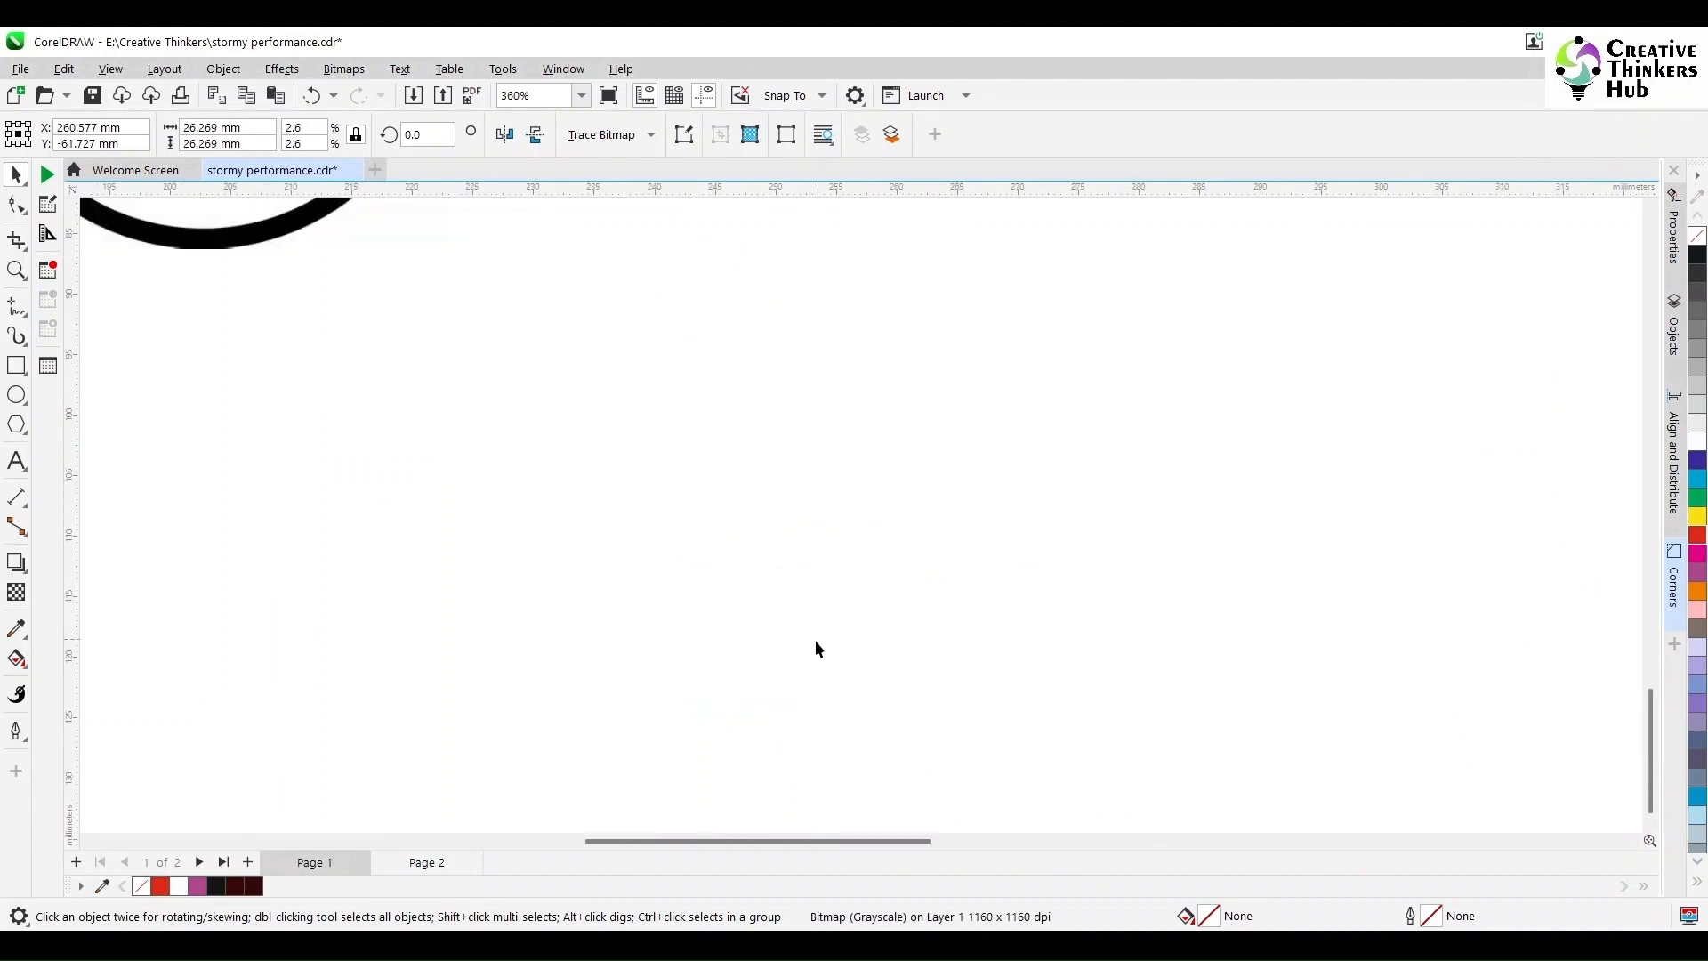
scroll(815, 639, "down", 2)
left_click_drag(570, 378, 727, 485)
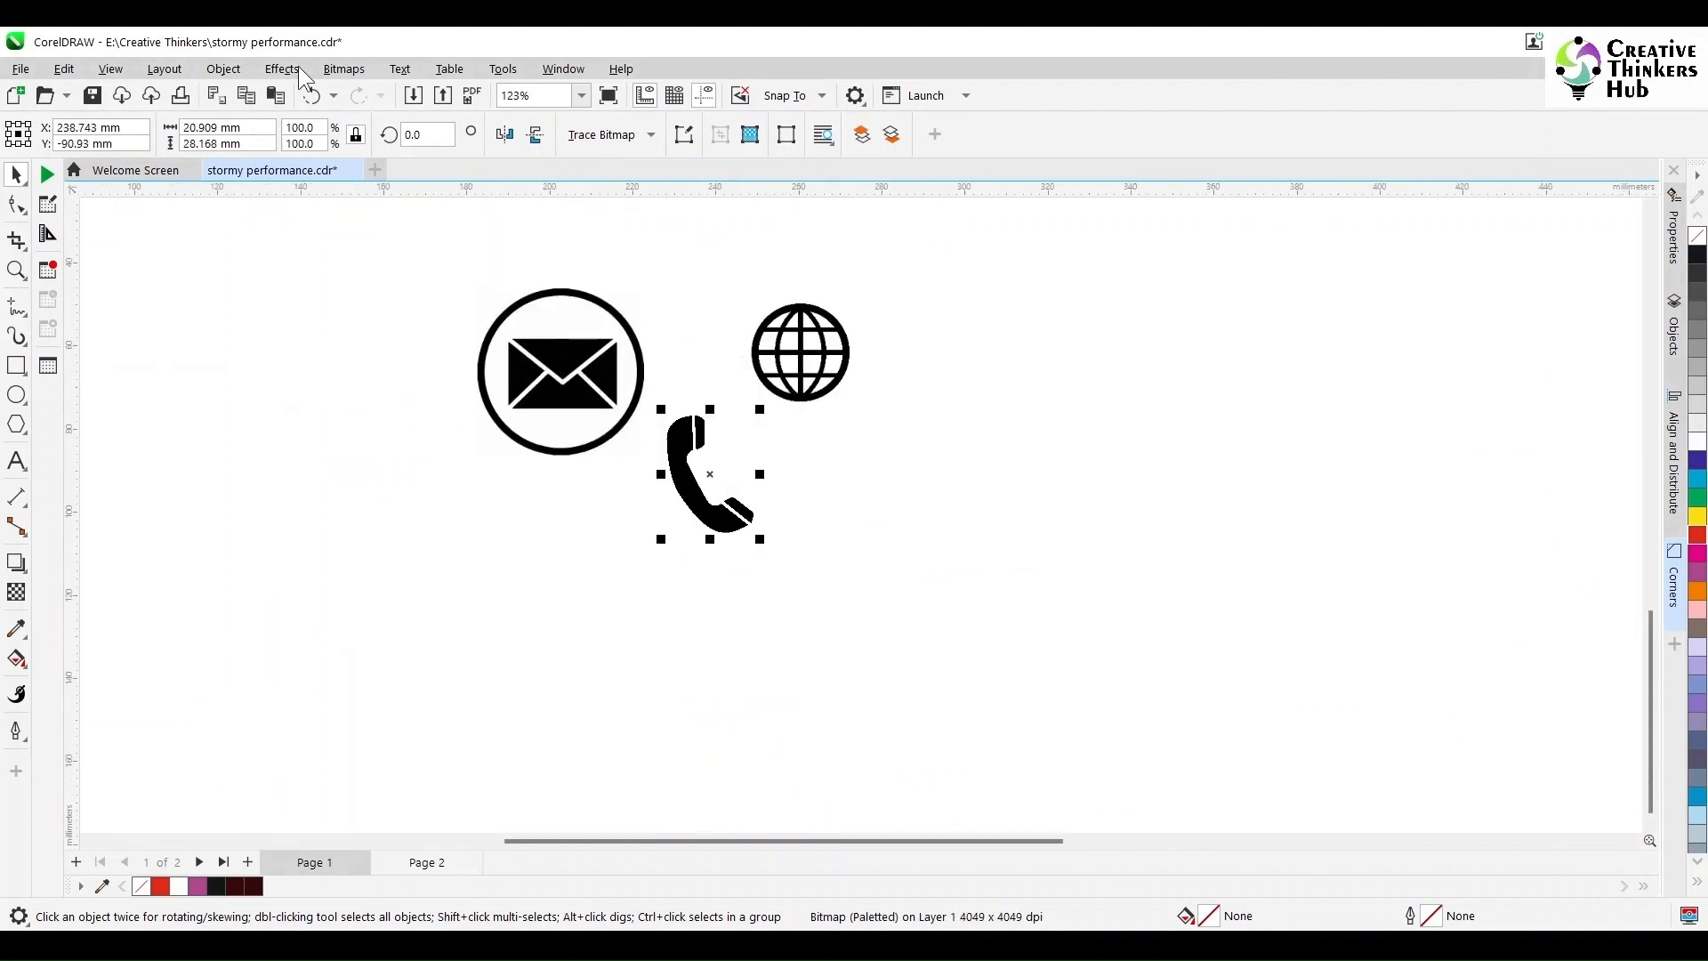
left_click(343, 70)
left_click(378, 91)
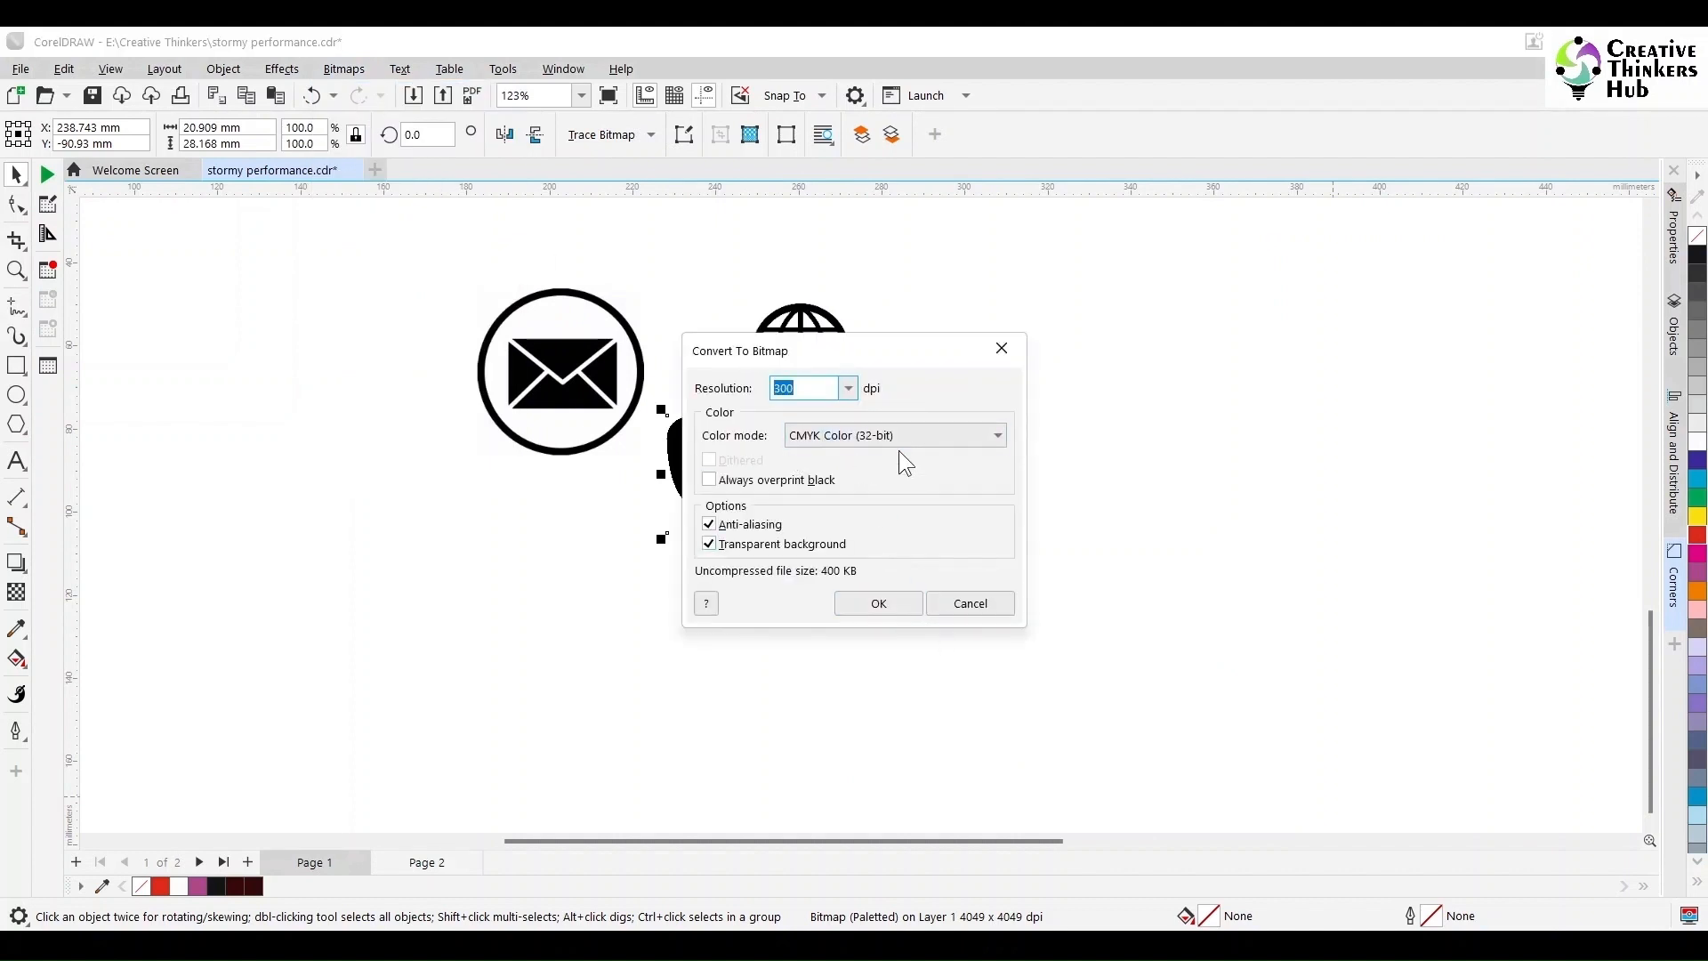
left_click(897, 438)
left_click(880, 511)
left_click(878, 603)
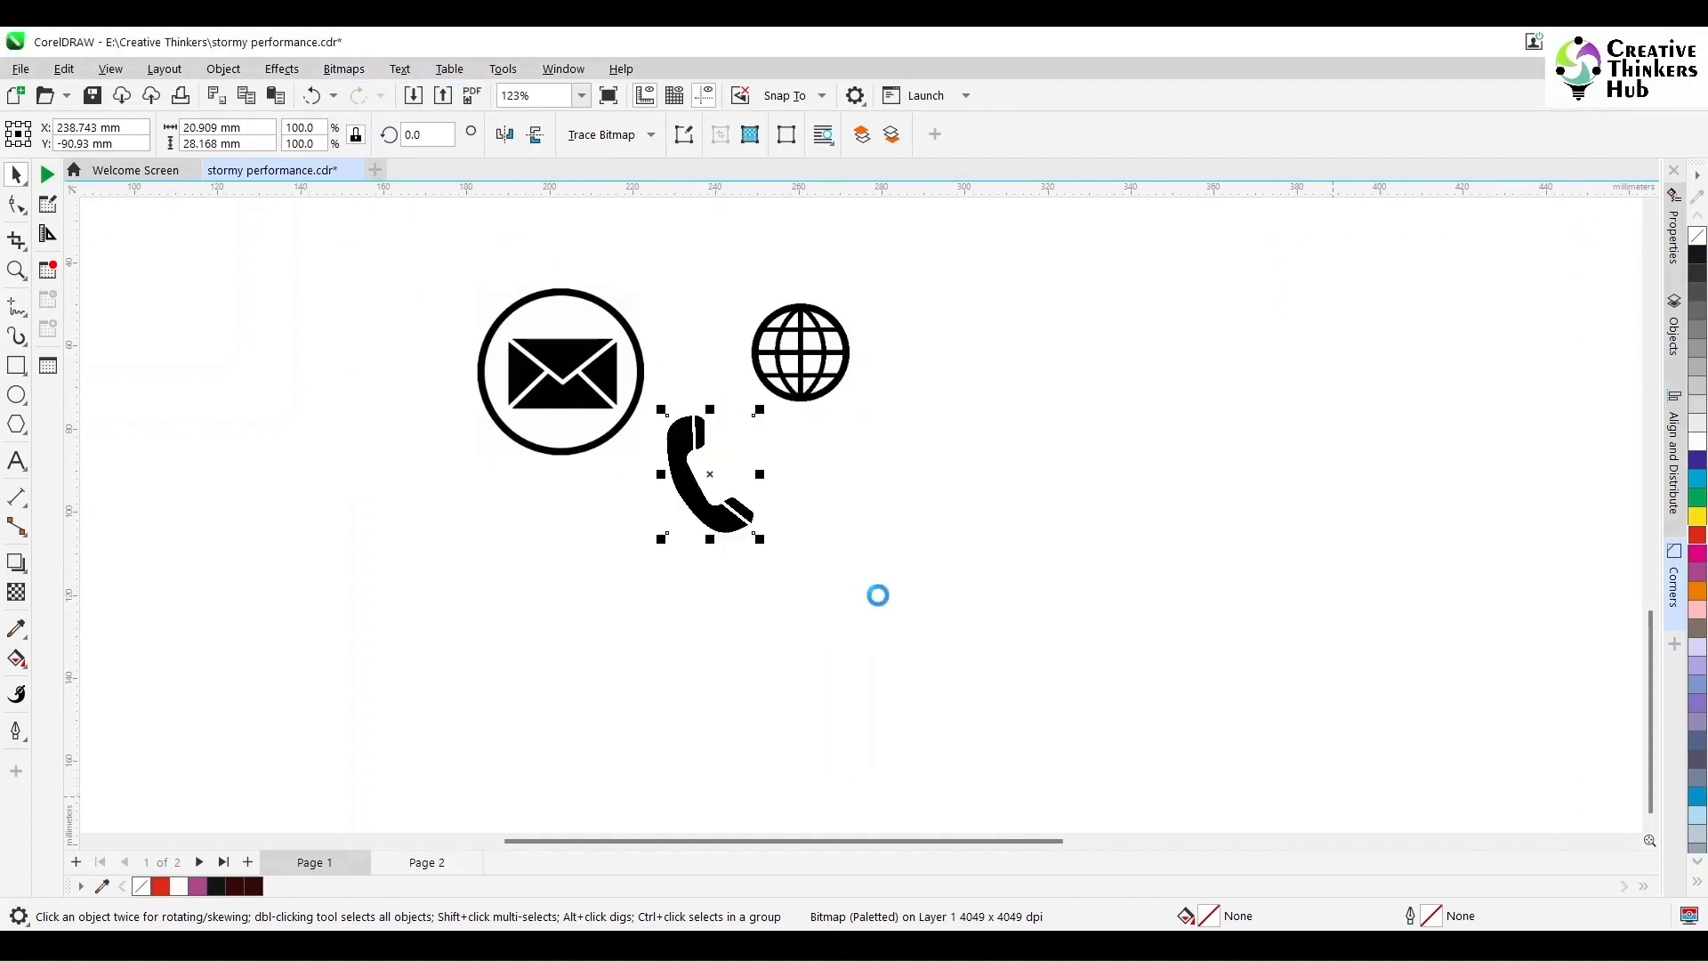
Step: Convert the globe and envelope icons to 1-bit black-and-white bitmaps as well
left_click(801, 352)
left_click(343, 69)
left_click(378, 91)
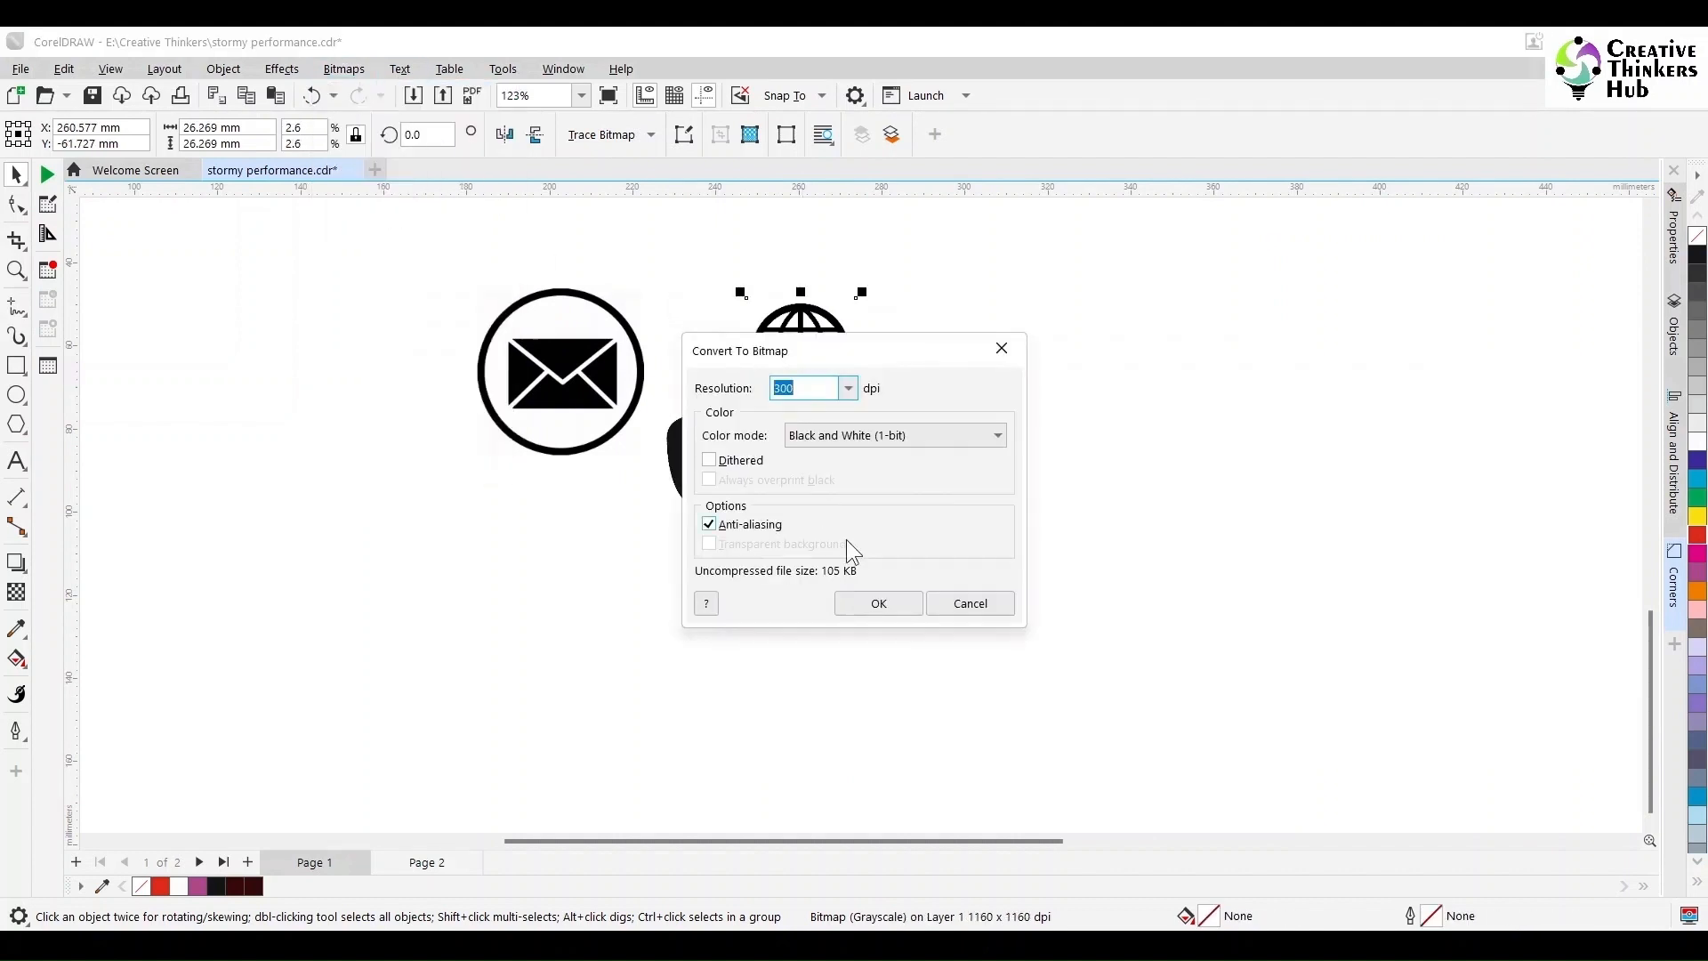
left_click(878, 603)
left_click(576, 381)
left_click(343, 70)
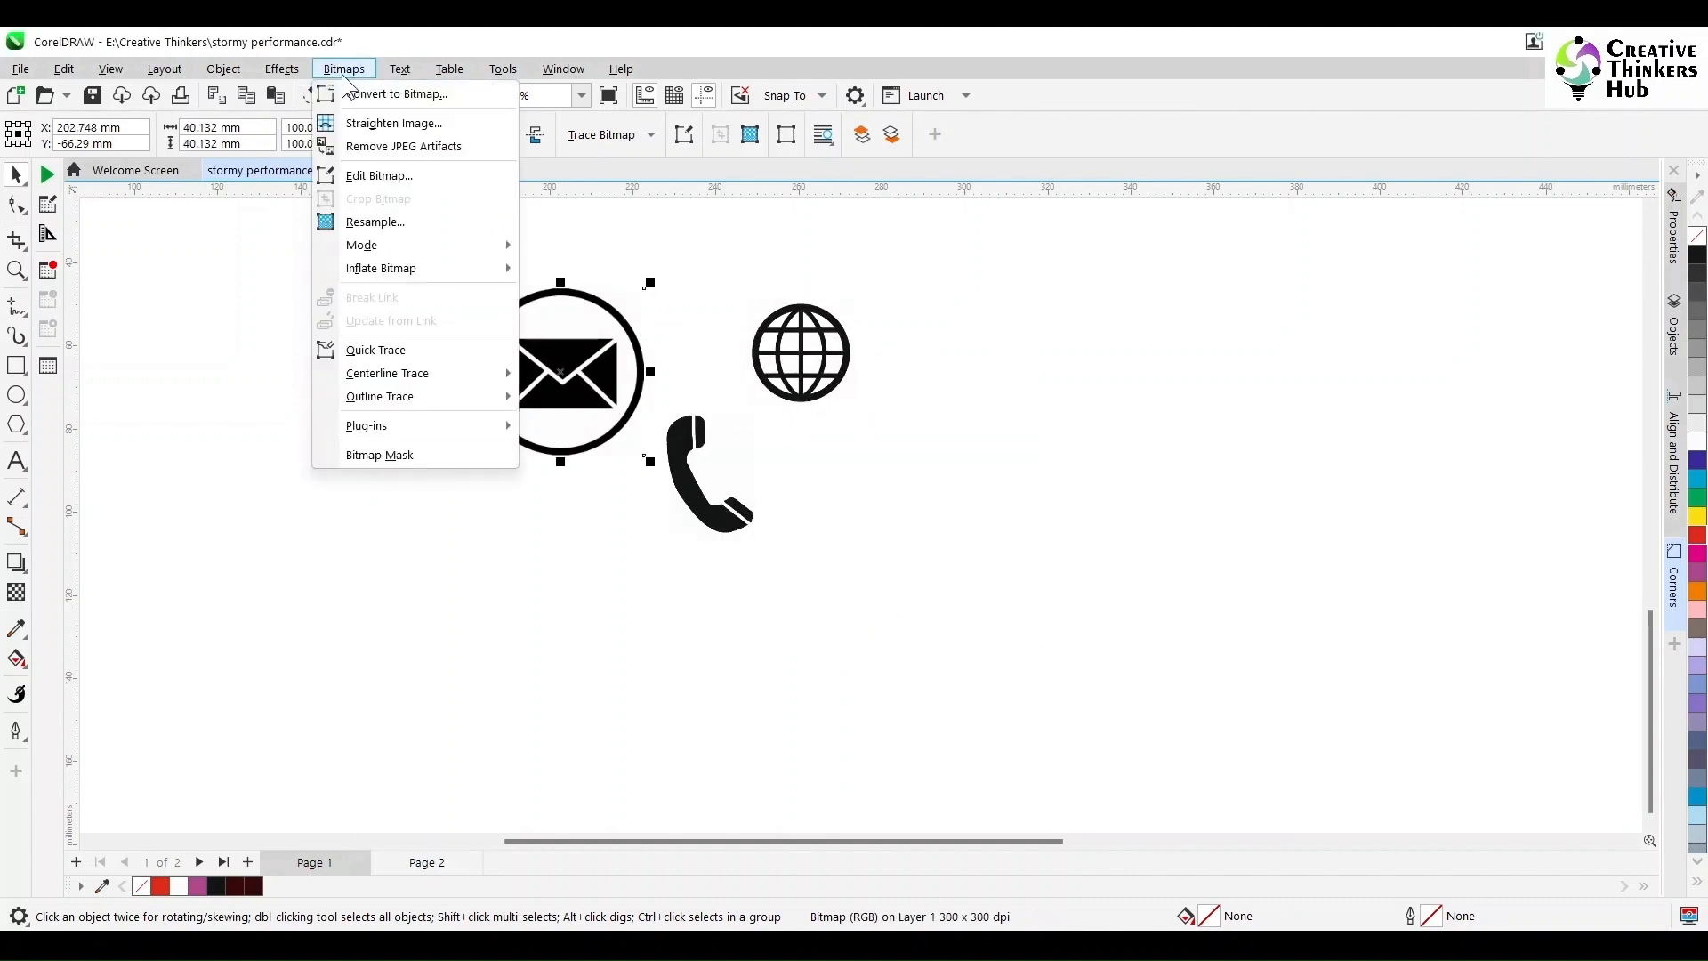
left_click(373, 93)
left_click(874, 605)
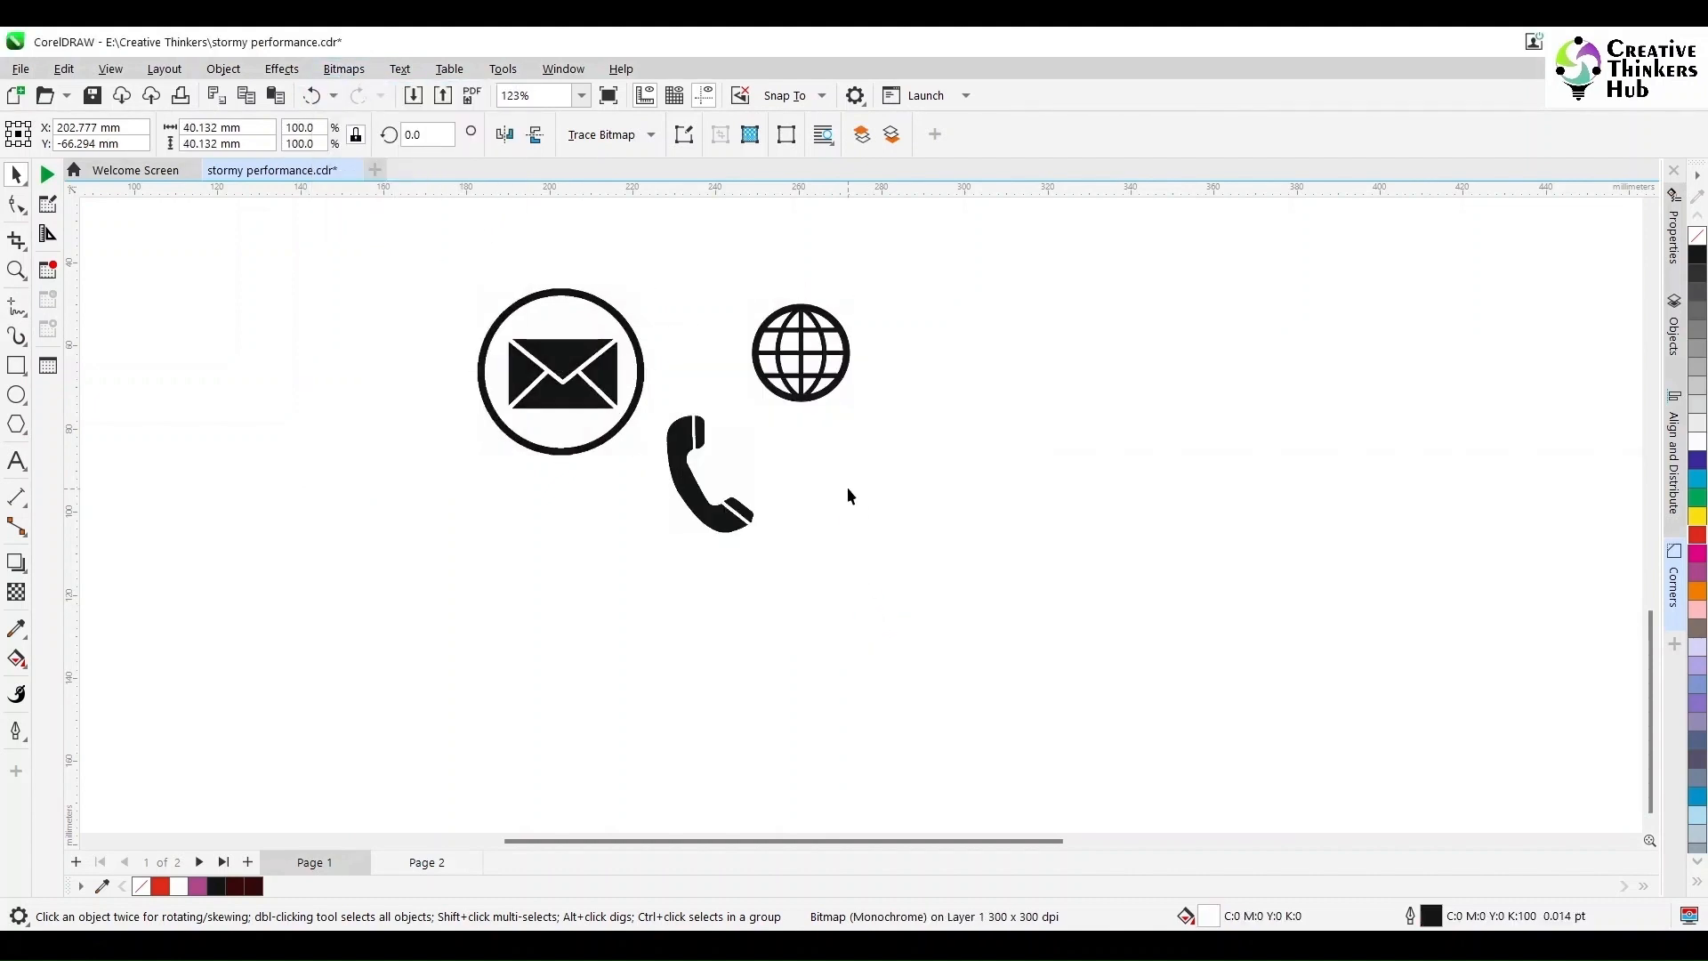
left_click(801, 353)
left_click(614, 135)
Step: Trace the globe bitmap as line art and delete the original globe bitmap
mouse_move(676, 208)
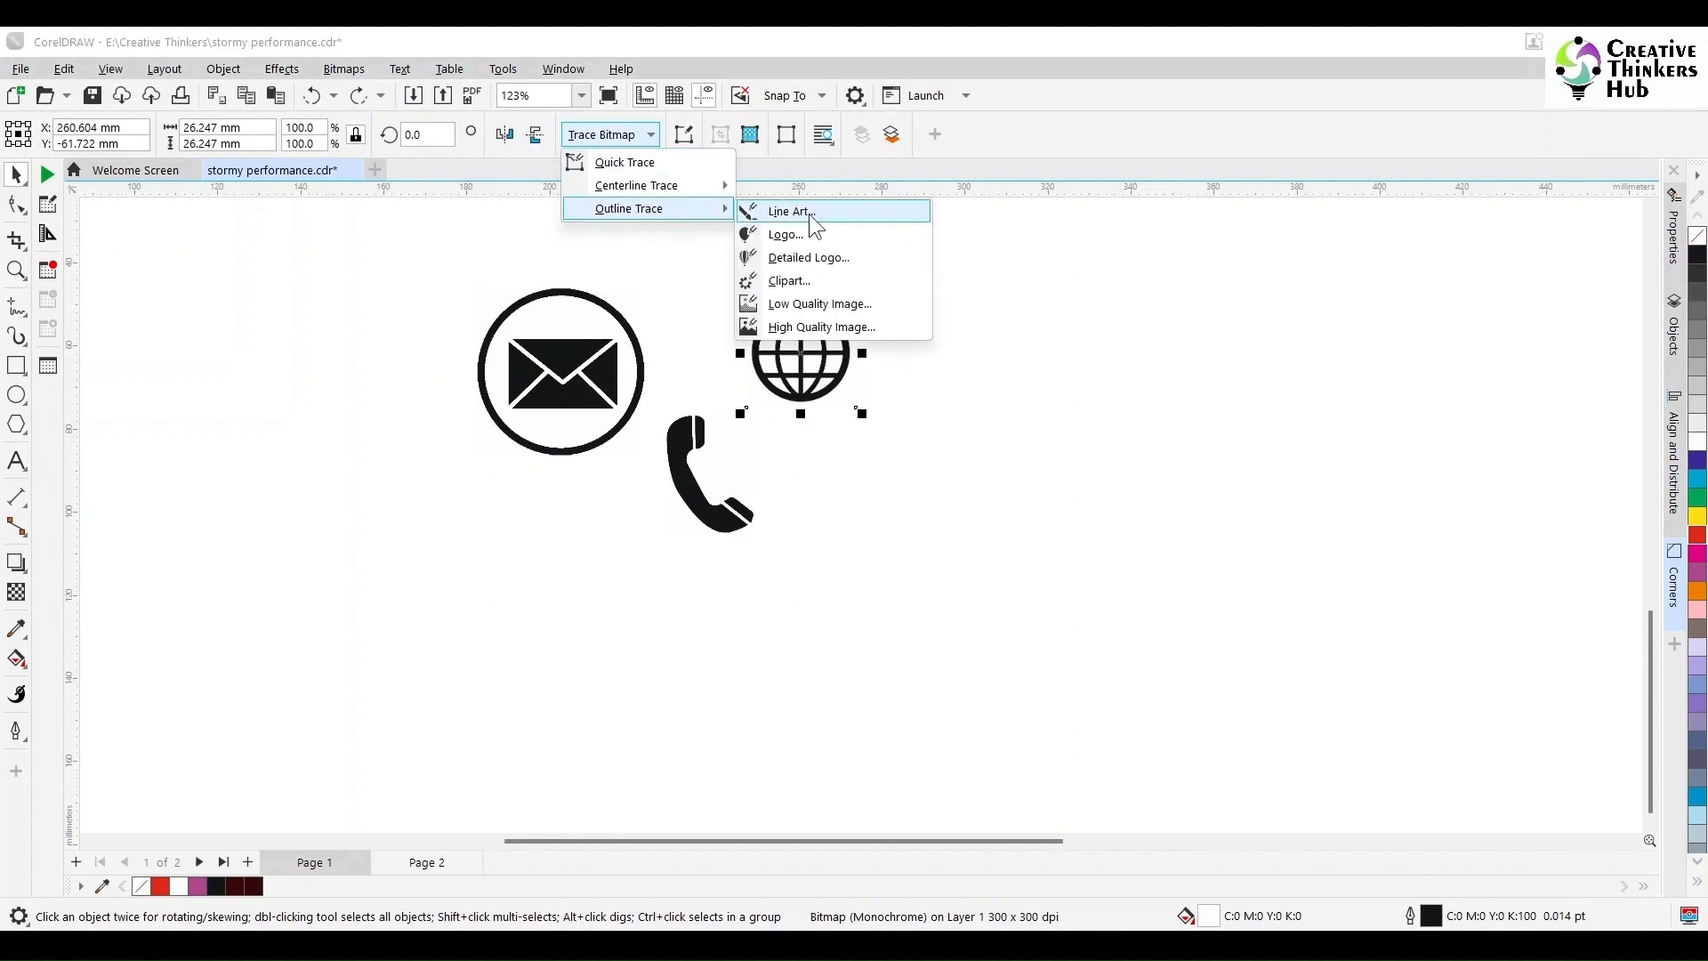
left_click(812, 213)
left_click(1103, 222)
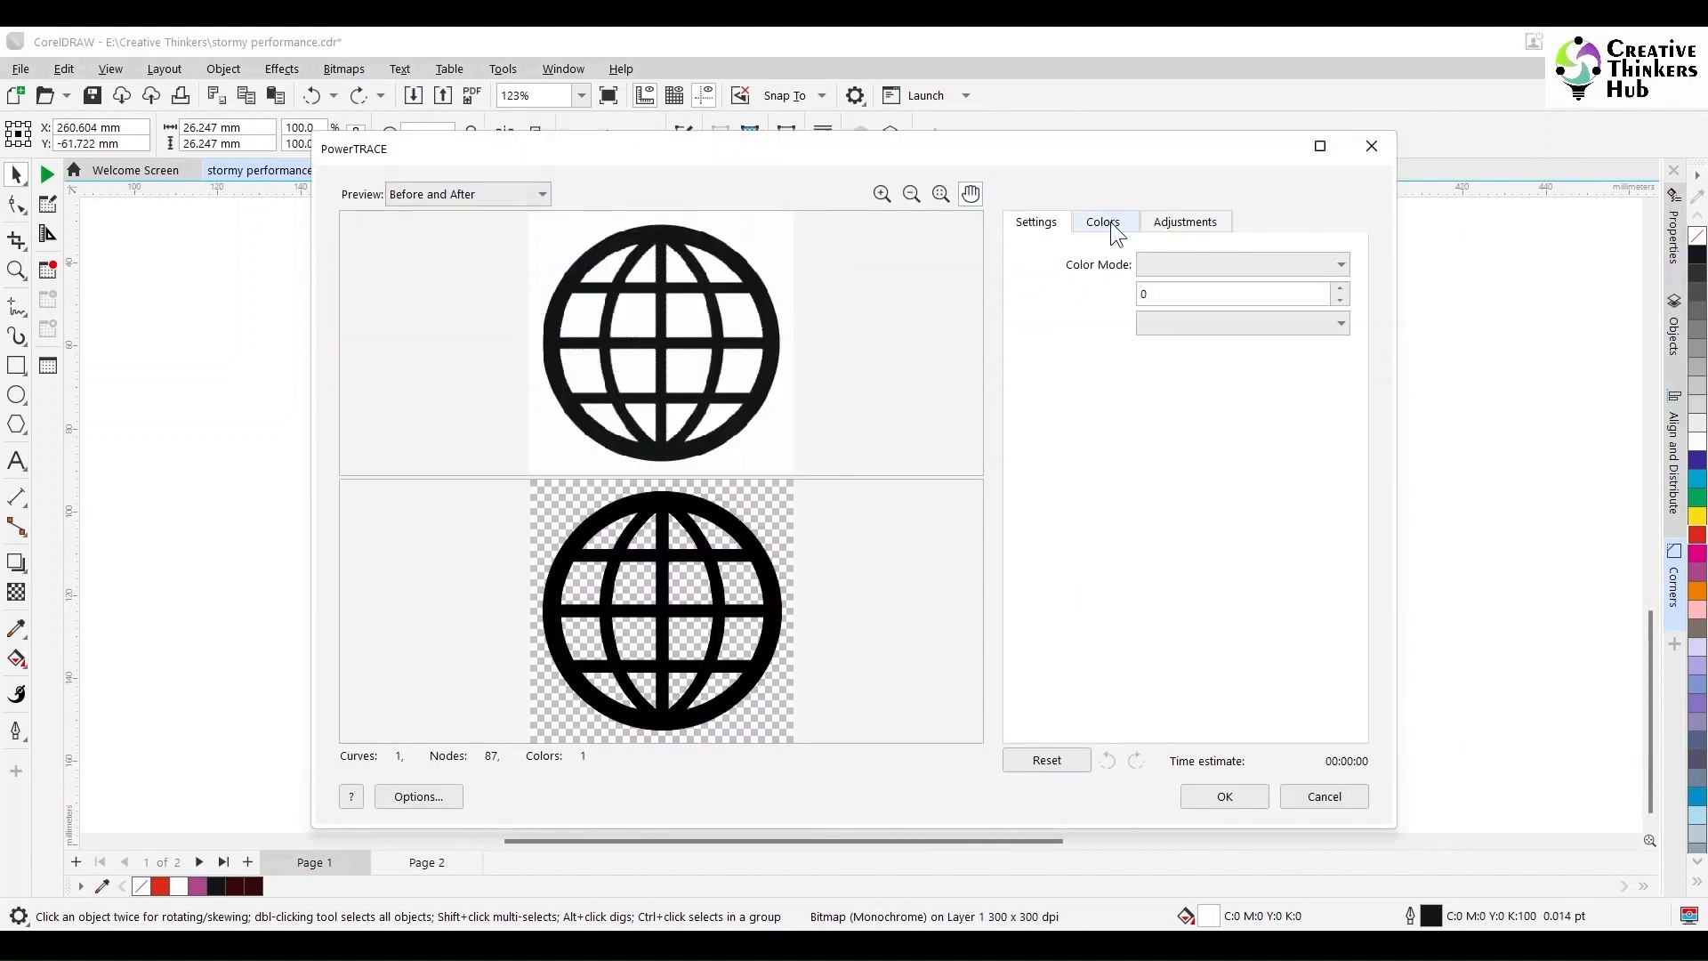
left_click(1228, 796)
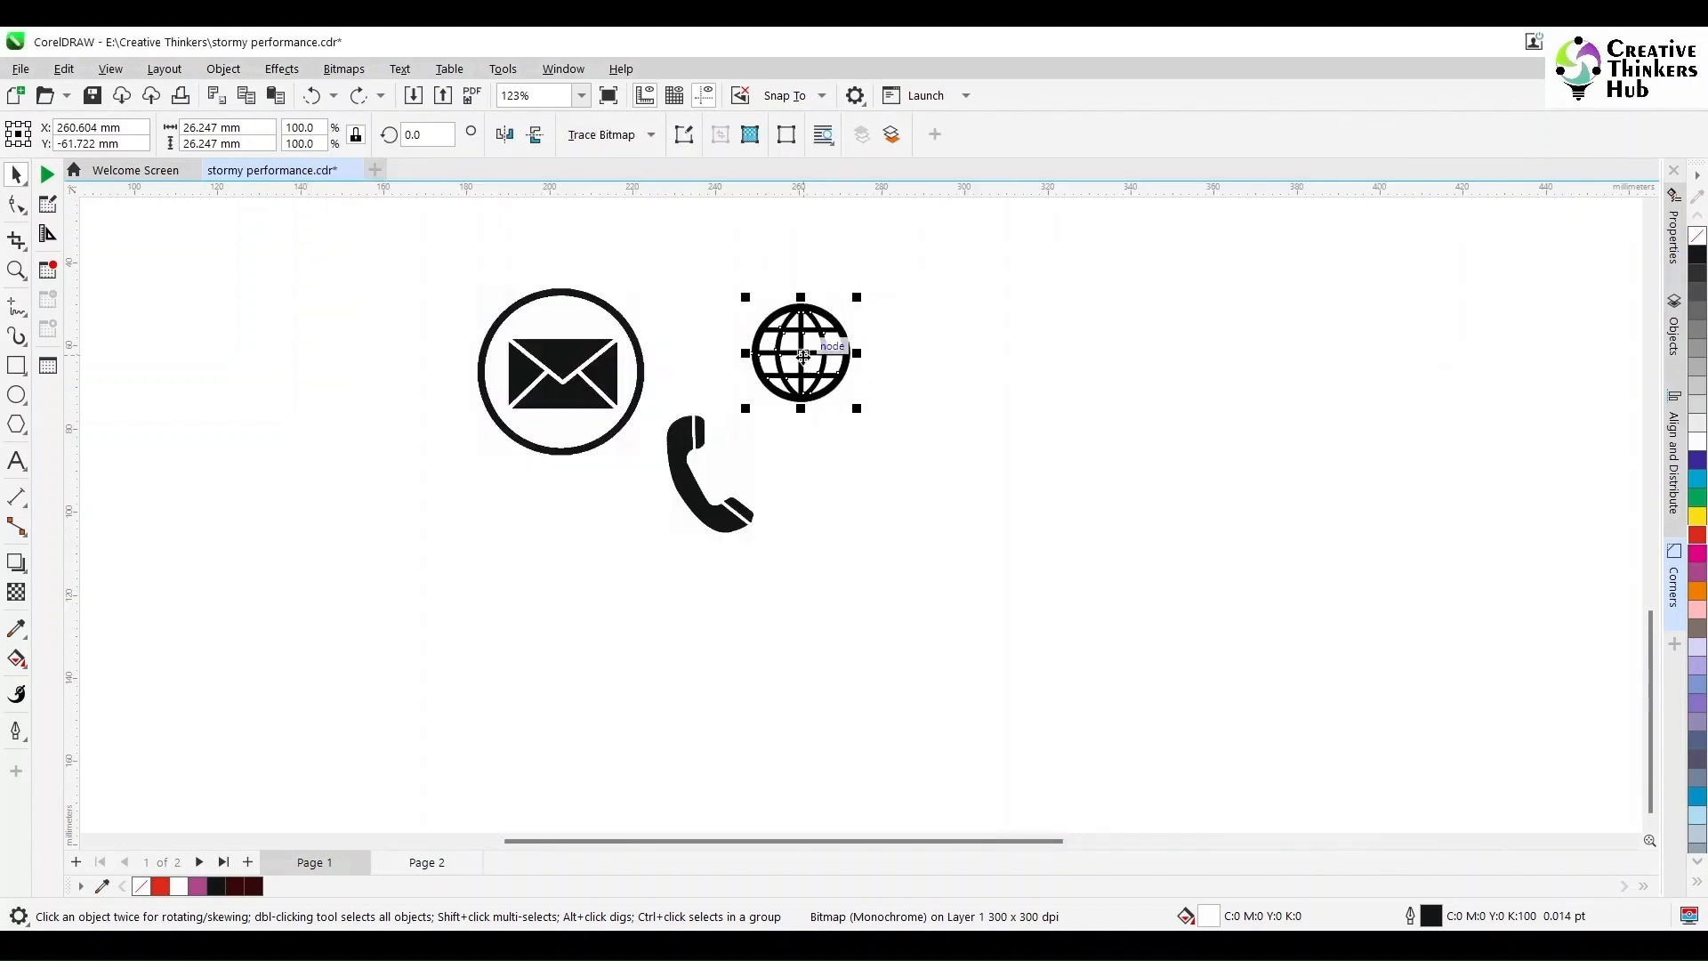
left_click_drag(801, 352, 1019, 371)
left_click(820, 374)
key("Delete")
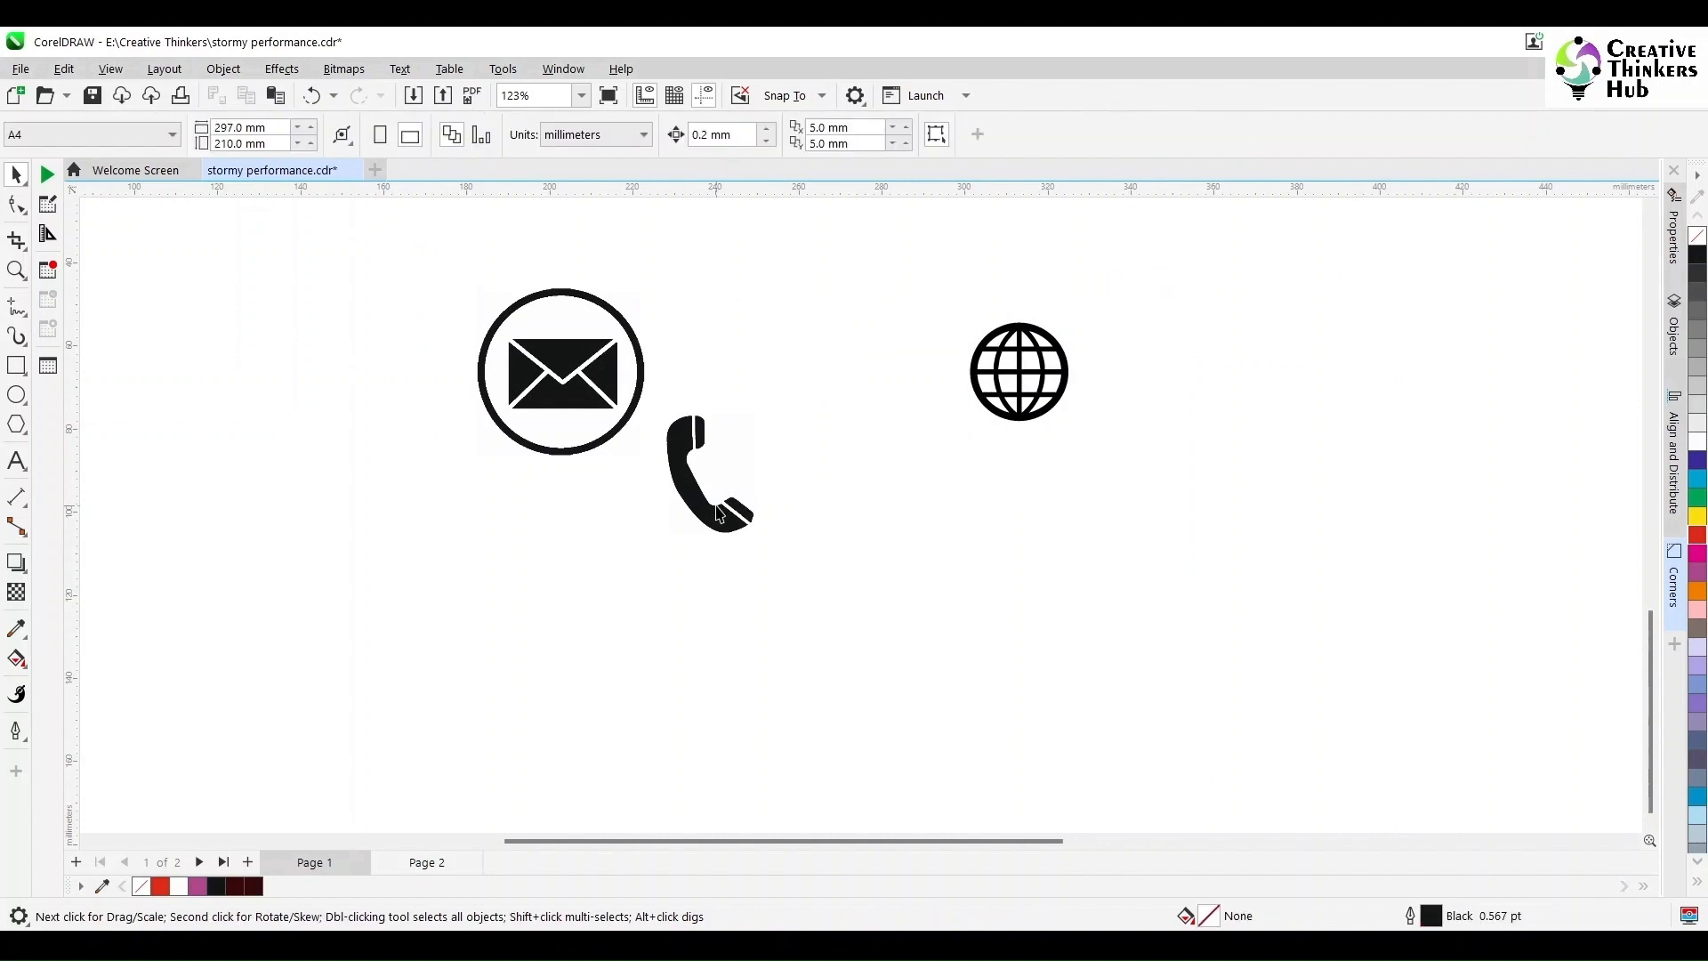
Step: Trace the phone bitmap as line art and delete the original phone bitmap
left_click(707, 476)
left_click(610, 135)
mouse_move(659, 214)
left_click(805, 211)
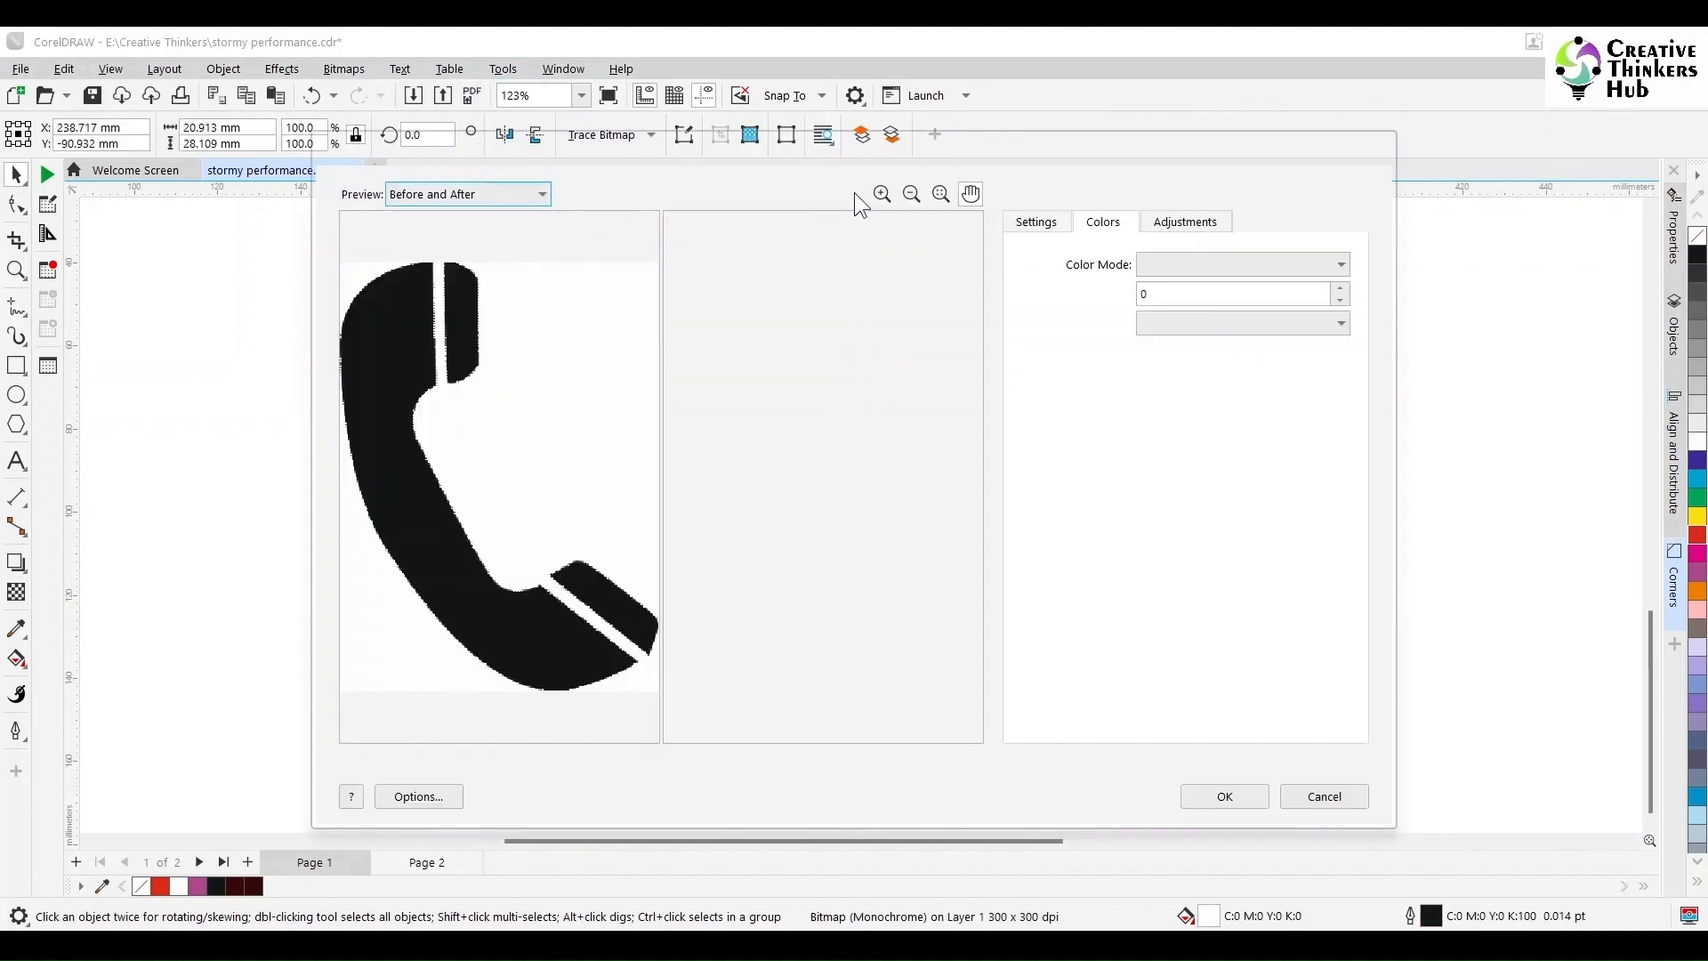
left_click(1237, 801)
left_click_drag(709, 474, 896, 455)
left_click(709, 476)
key("Delete")
Step: Trace the envelope as line art with Remove colour from entire image, deleting the original
left_click(553, 389)
left_click(611, 134)
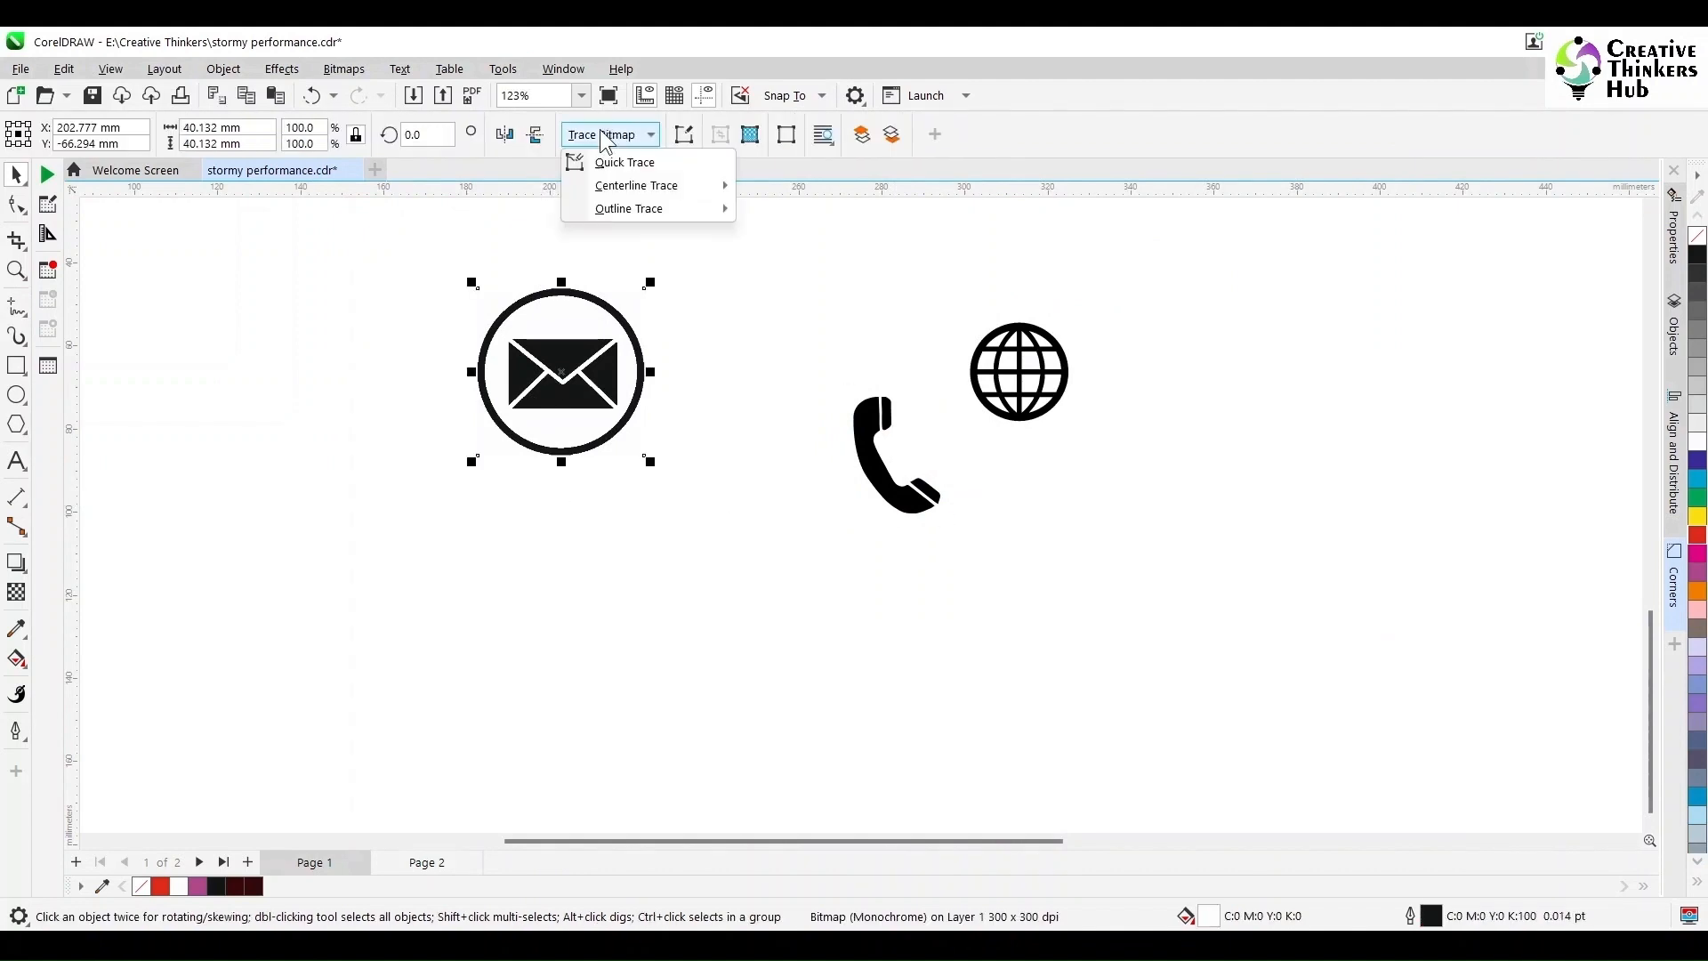
mouse_move(623, 210)
left_click(822, 211)
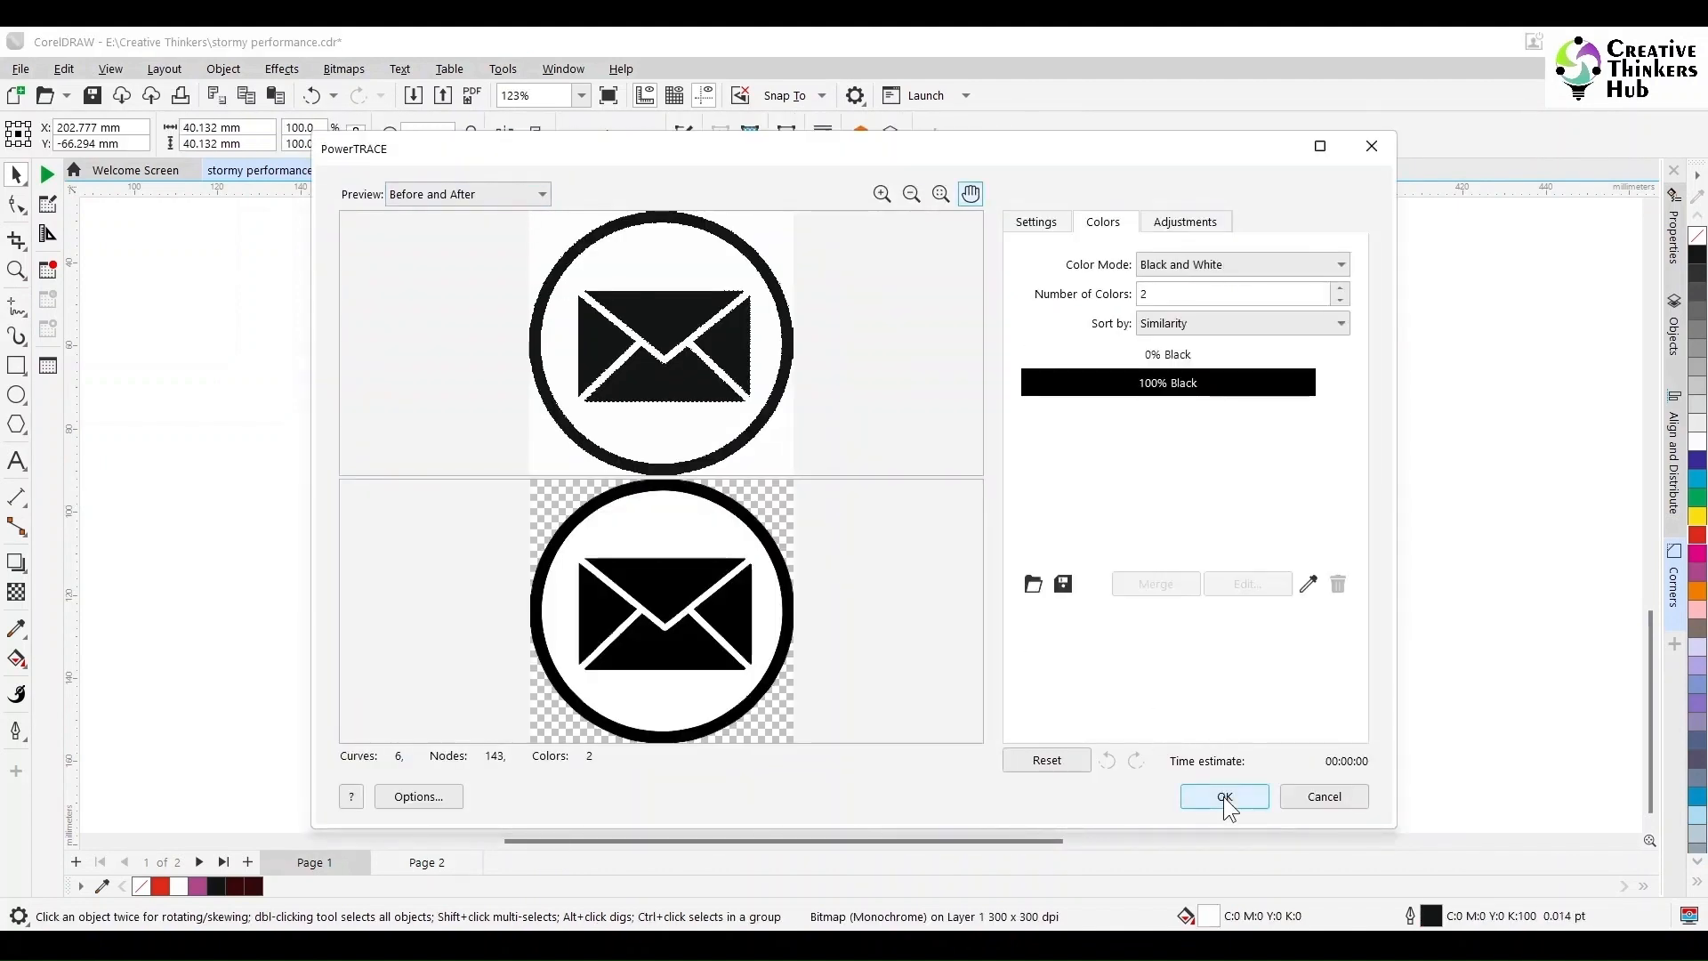
left_click(1037, 223)
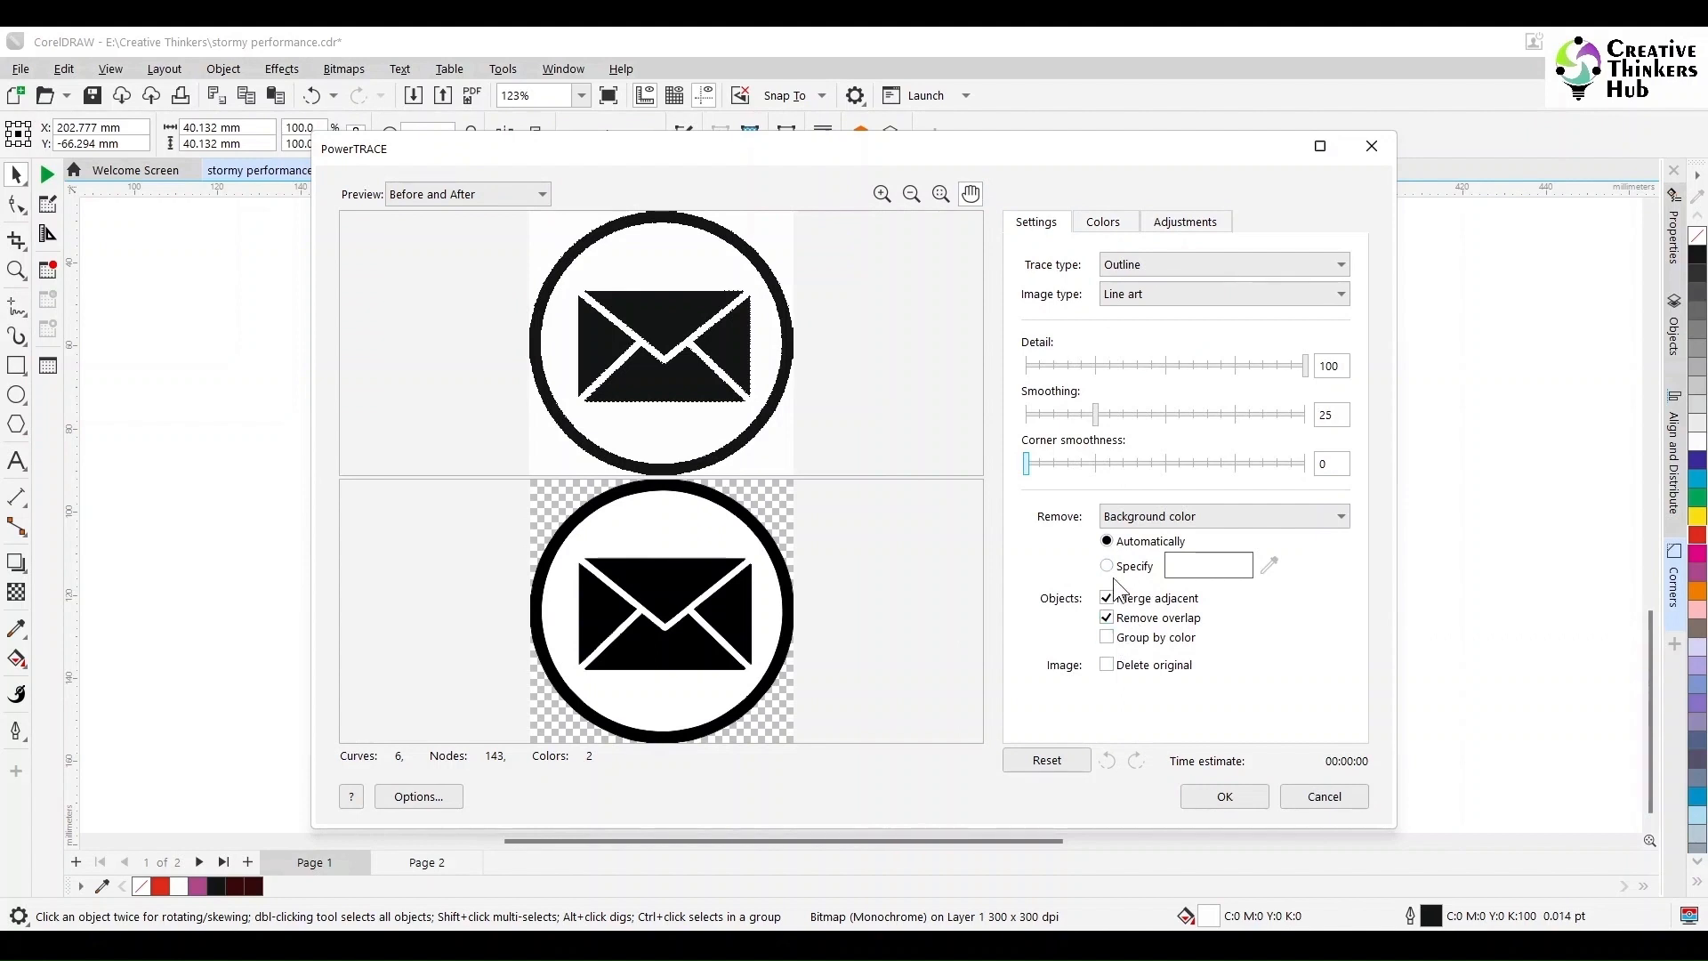
left_click(1181, 514)
left_click(1173, 550)
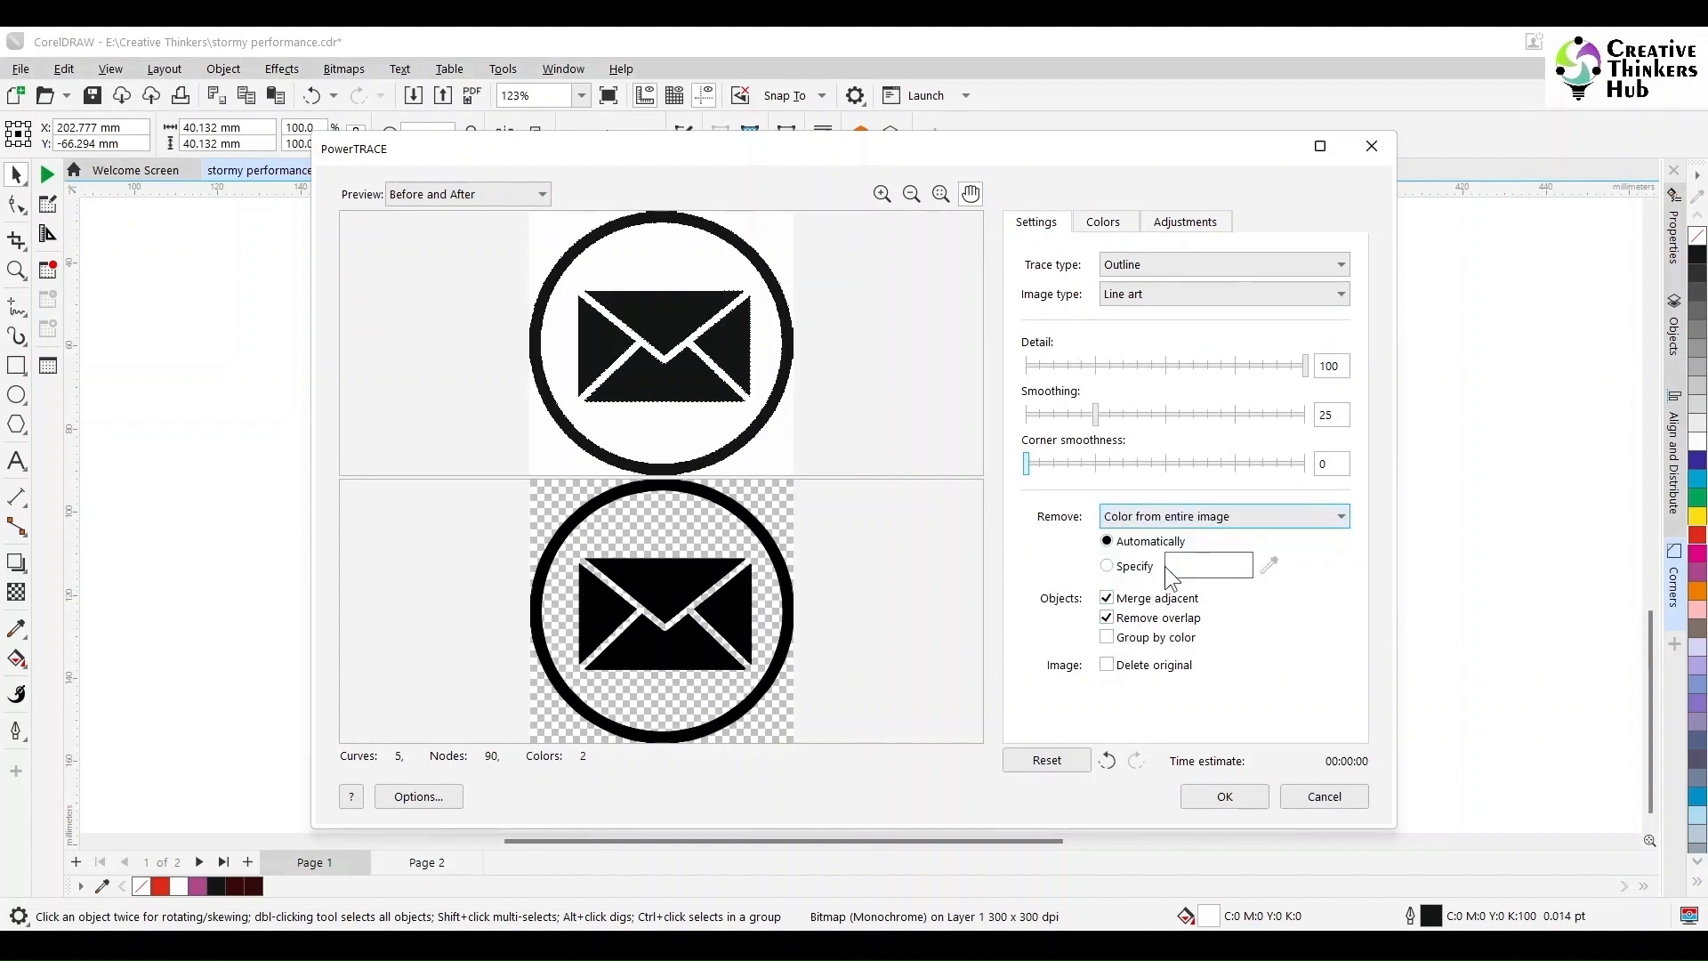
left_click(1235, 796)
left_click_drag(558, 371, 755, 339)
left_click(591, 380)
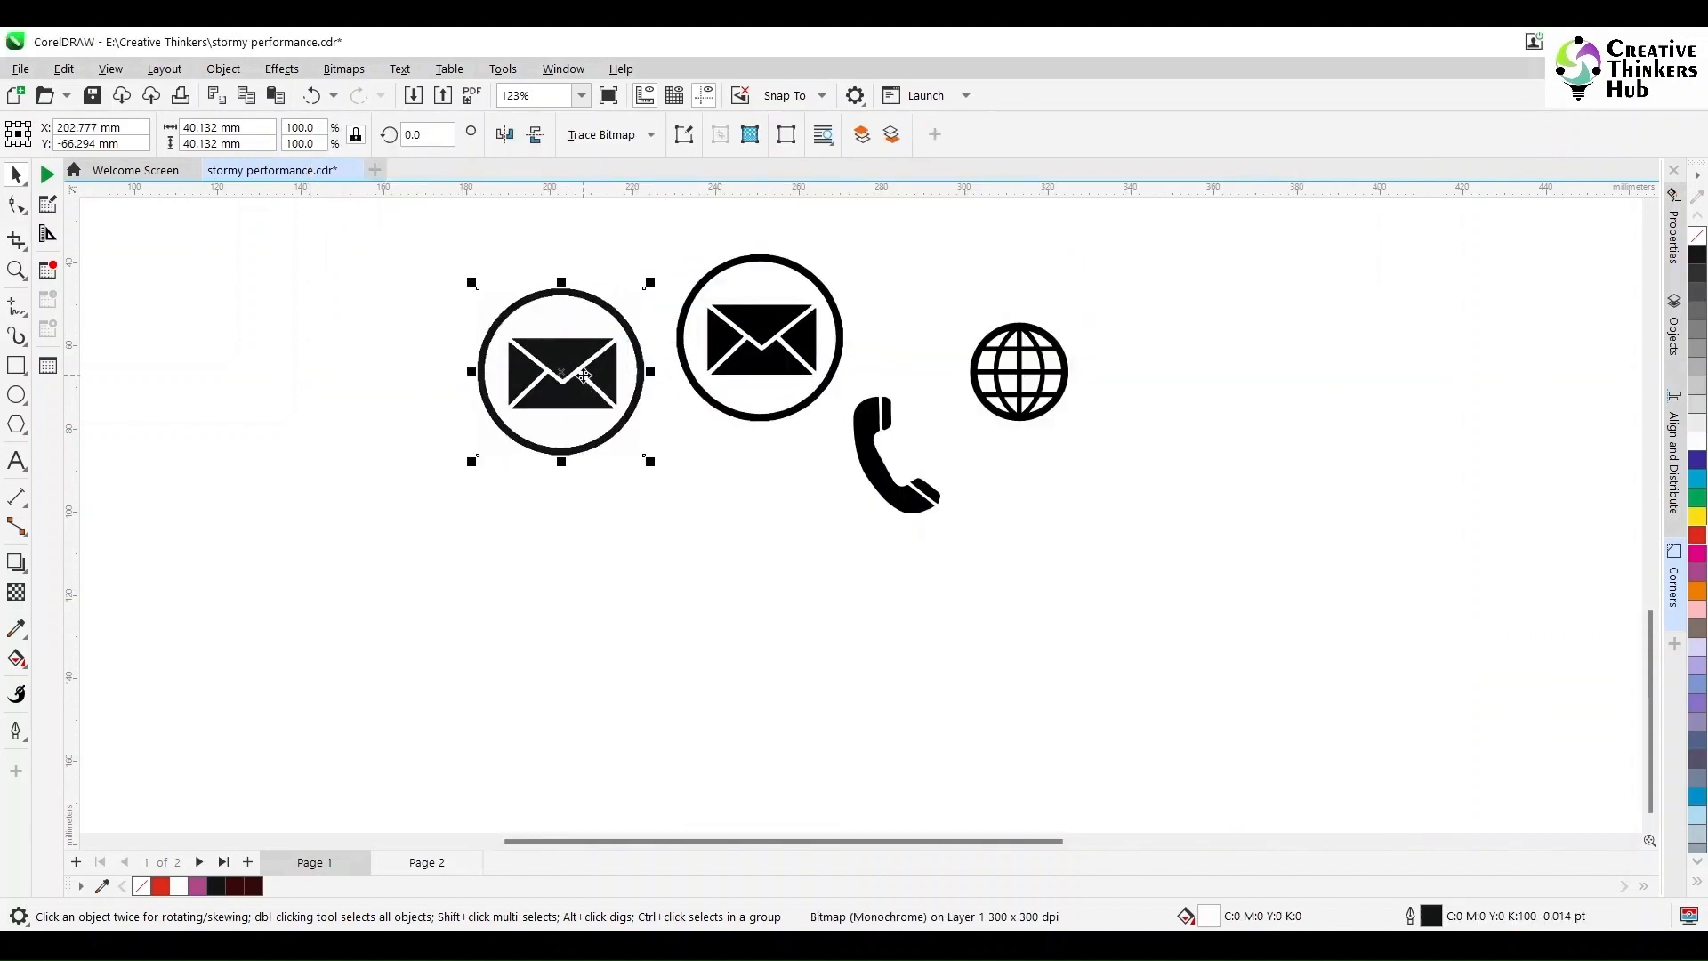
key("Delete")
Step: Delete the outer circle around the traced envelope
left_click(745, 366)
left_click(800, 201)
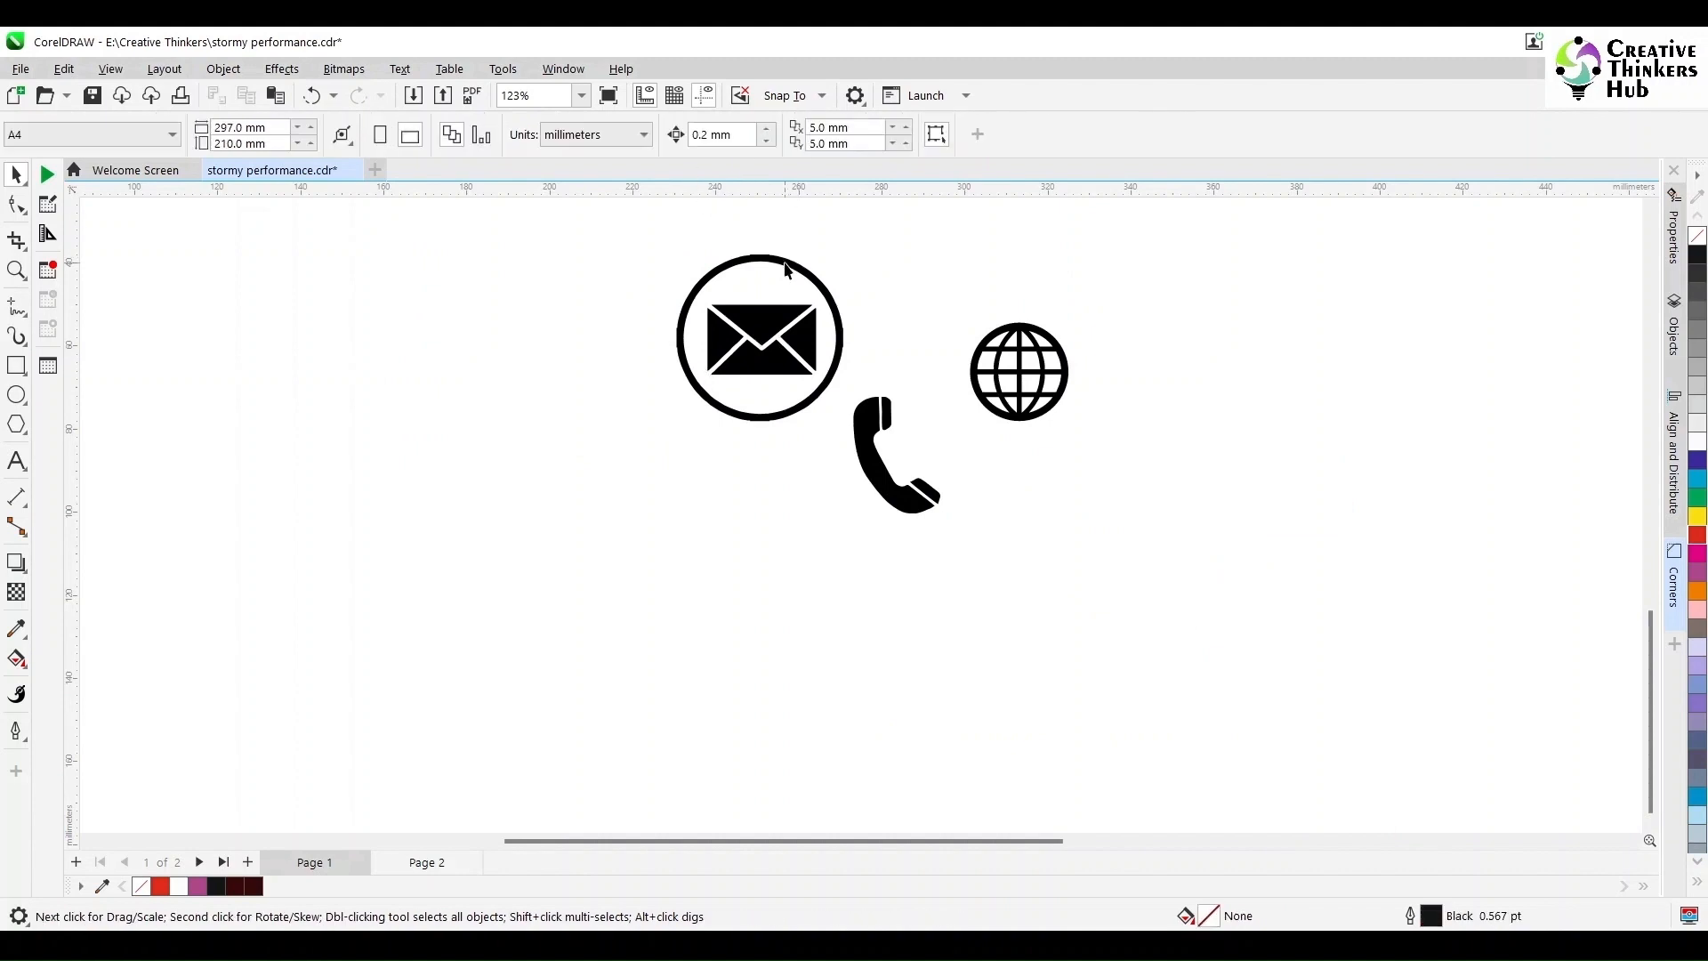
left_click(781, 259, "ctrl")
key("Delete")
scroll(840, 407, "down", 5)
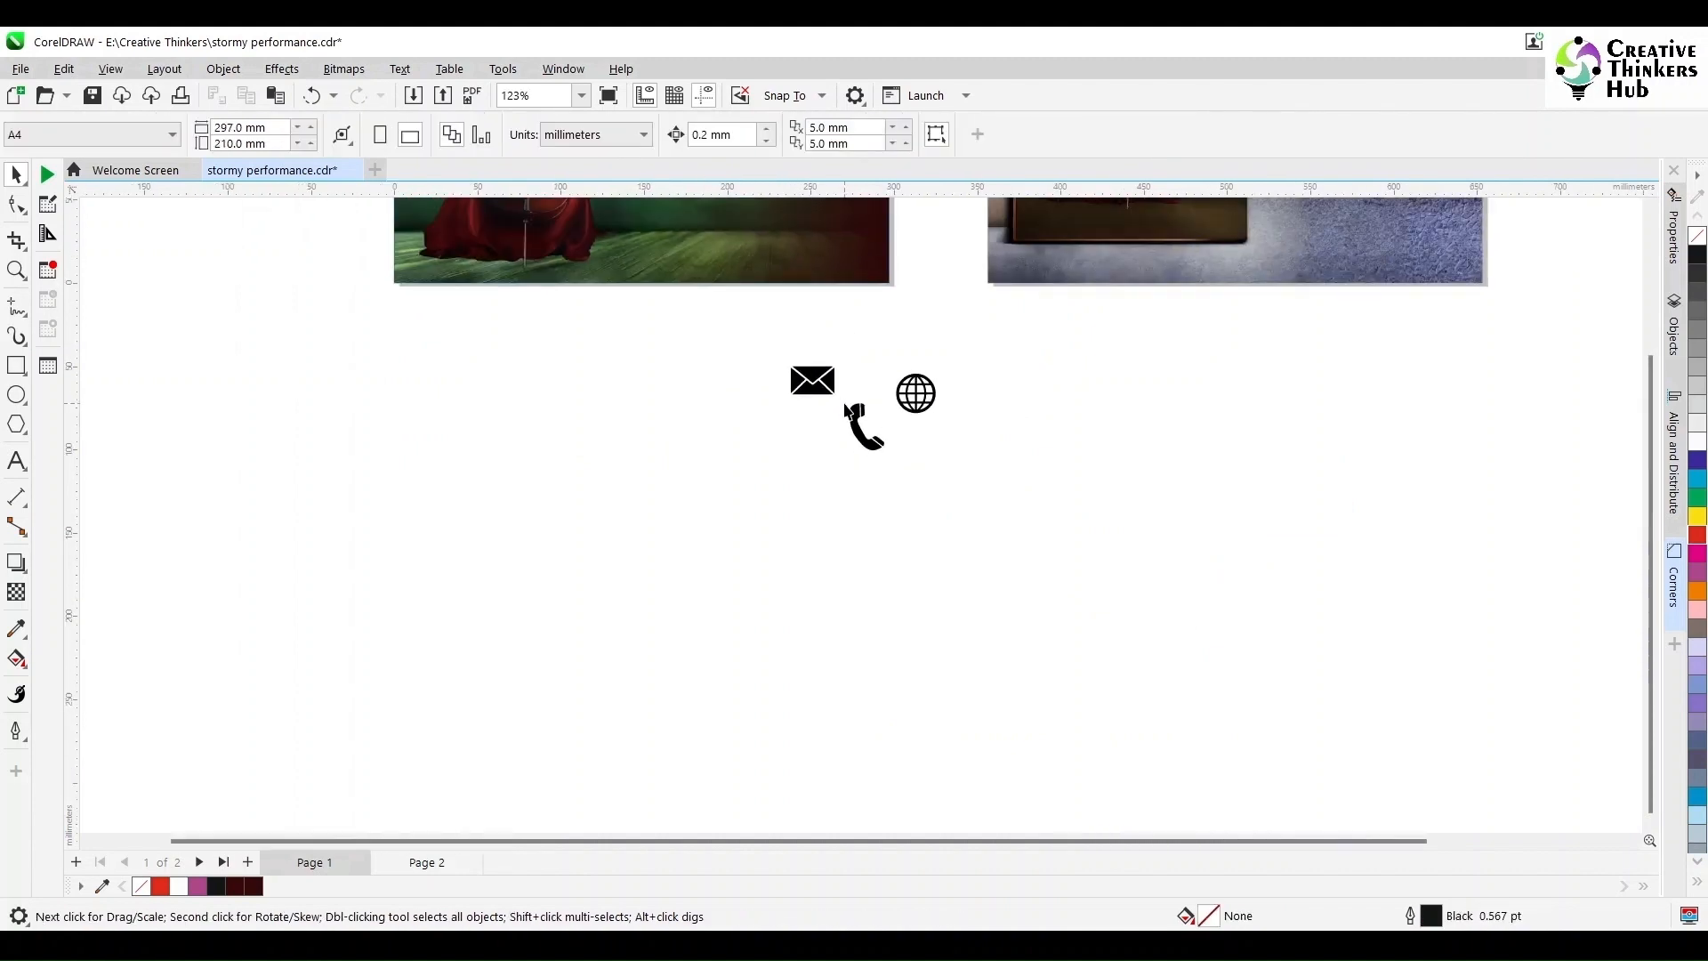
Step: Group the icon pieces, colour the icons white and move them onto the cello image
left_click_drag(840, 415, 1014, 504)
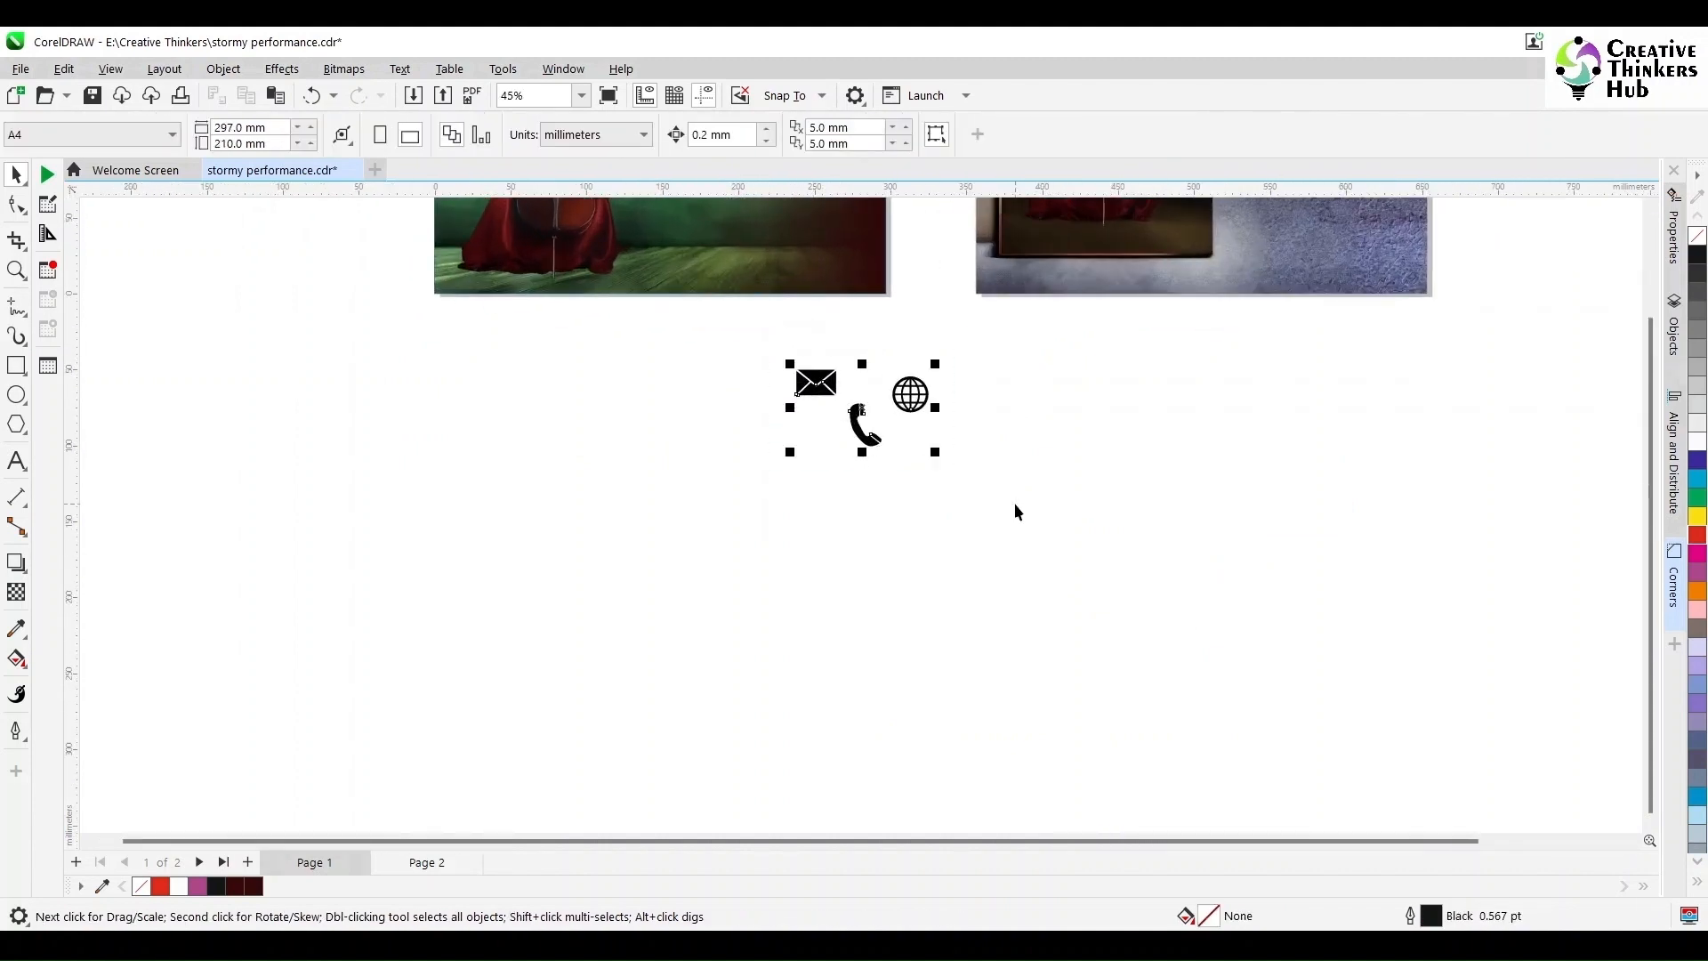
left_click_drag(772, 347, 877, 433)
key("ctrl+g")
left_click_drag(773, 464, 948, 353)
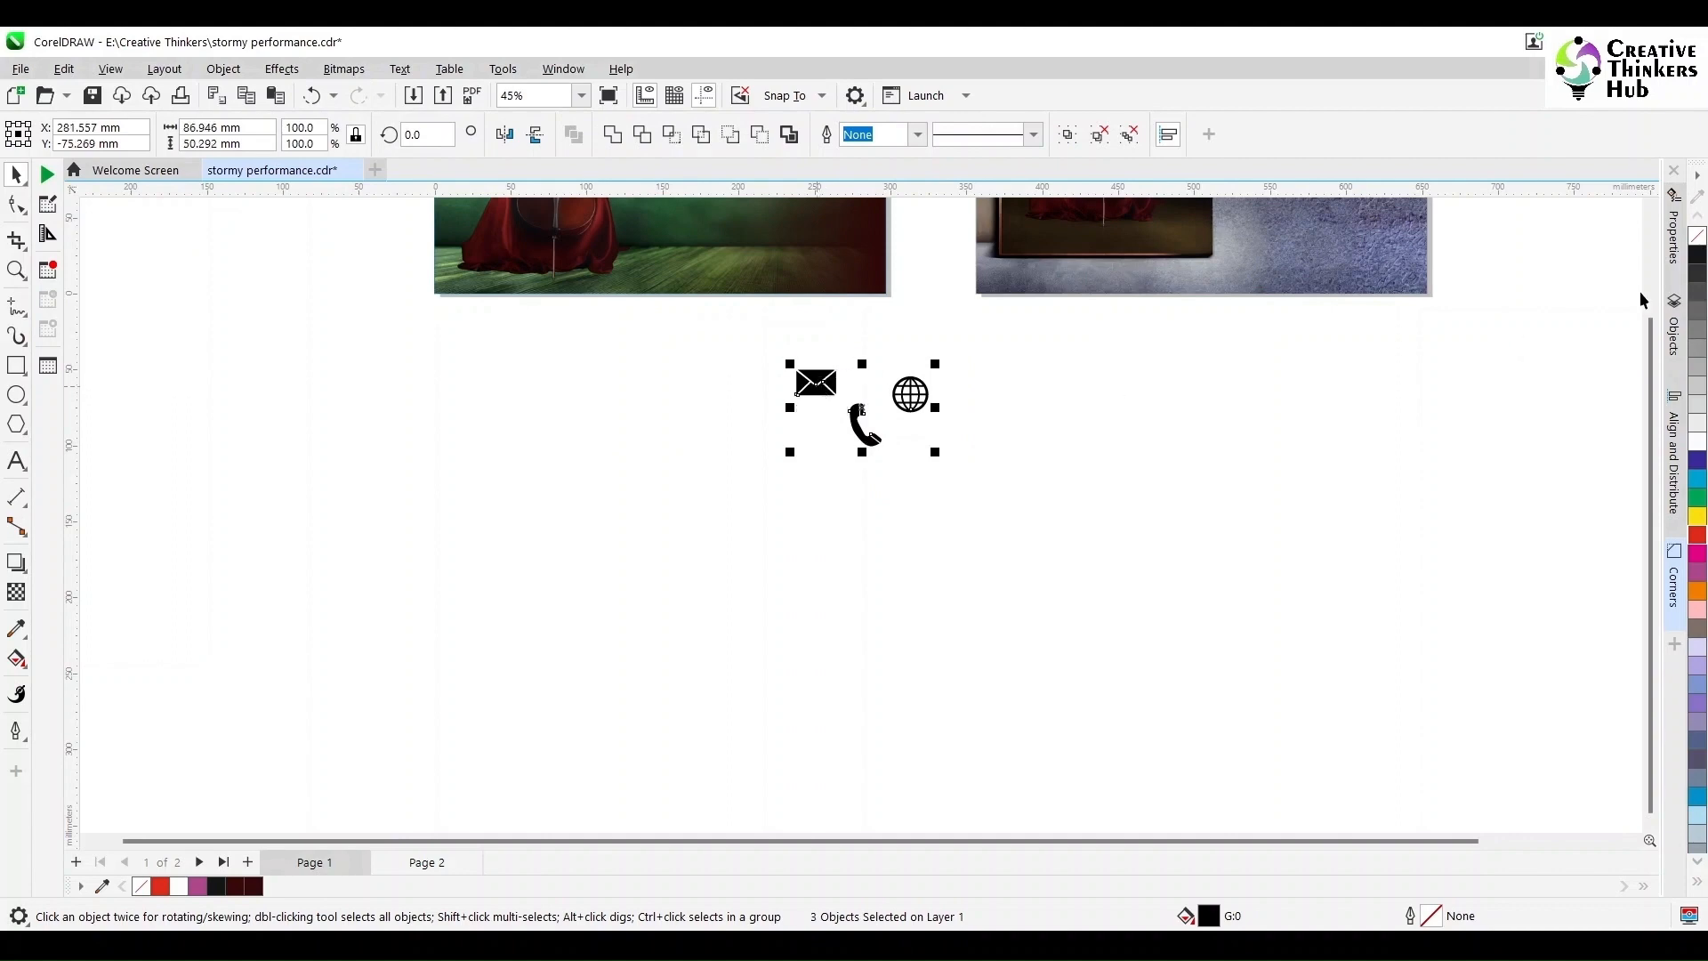
left_click(1698, 445)
left_click_drag(838, 419, 736, 229)
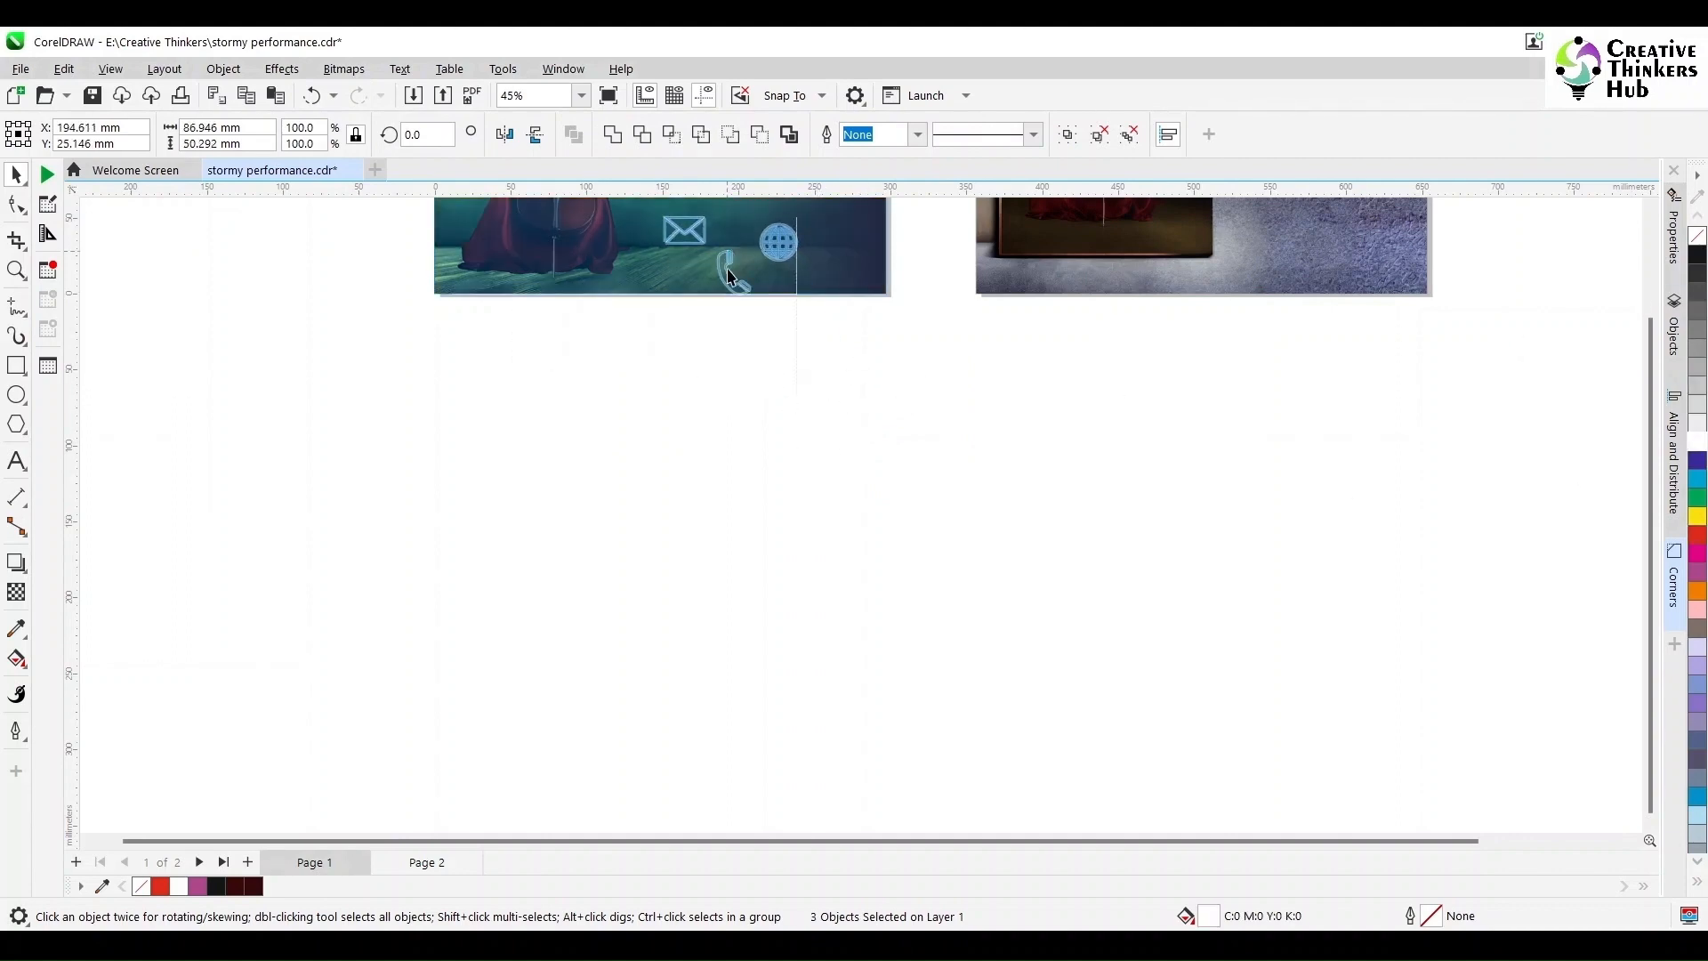
Step: Convert the Lorem ipsum paragraph to curves and fill it white
scroll(689, 352, "up", 3)
scroll(689, 352, "down", 4)
scroll(726, 287, "up", 4)
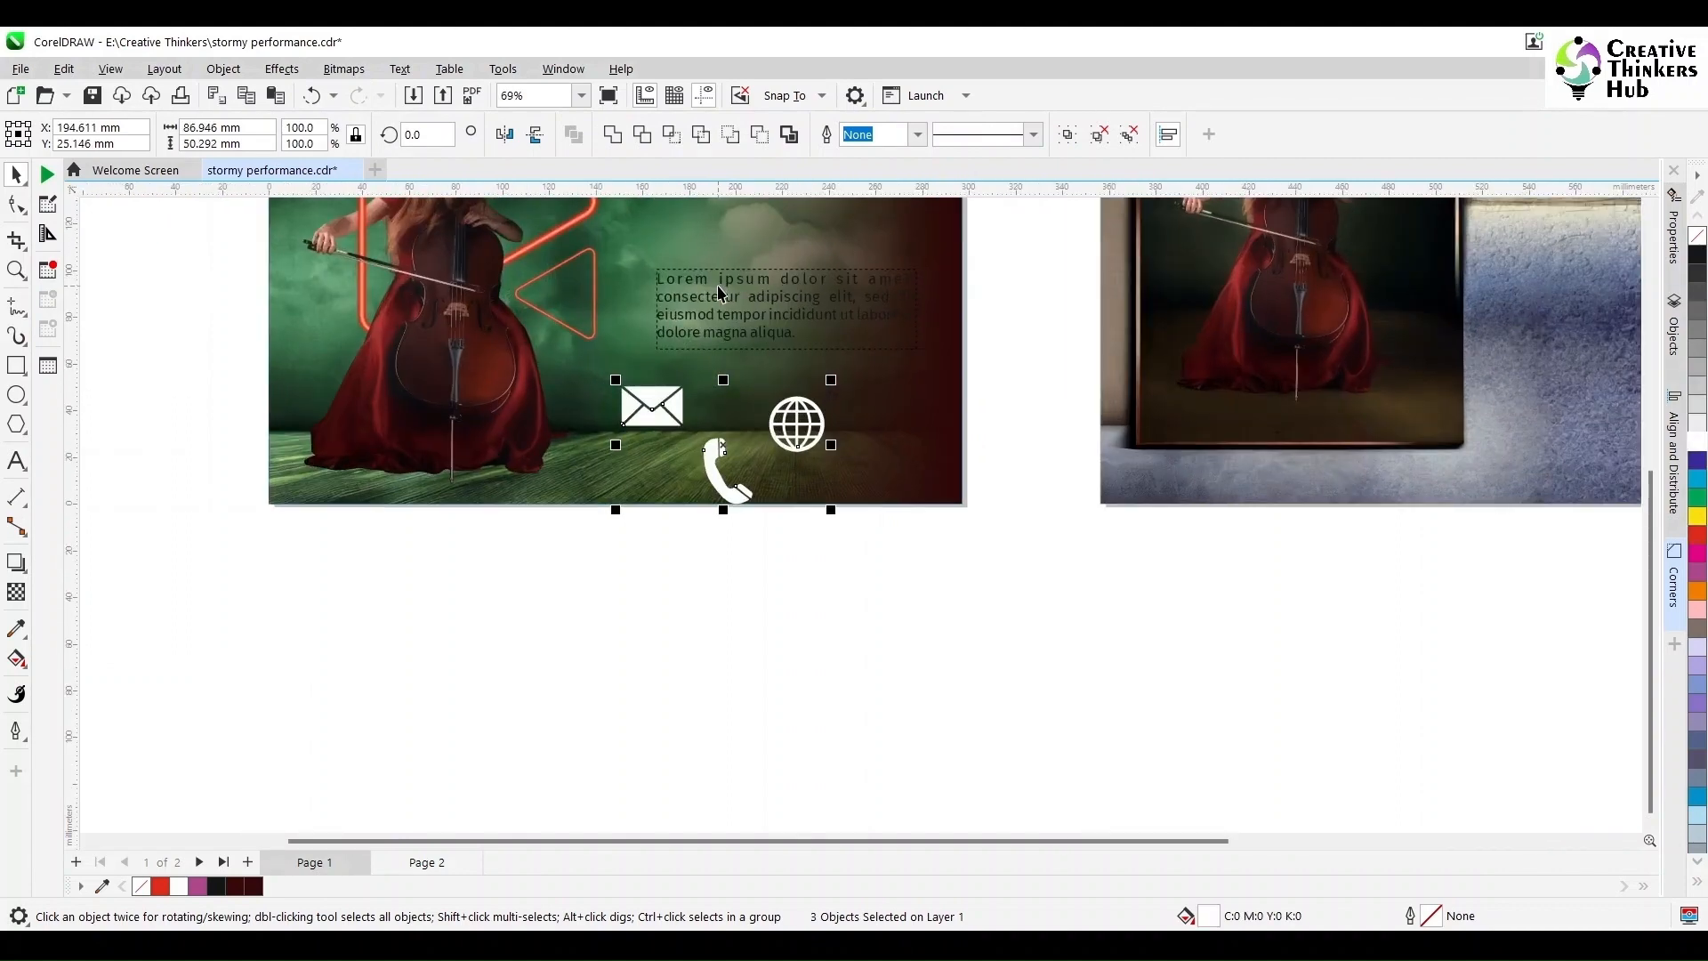
left_click(726, 287)
scroll(726, 287, "down", 3)
scroll(840, 294, "up", 3)
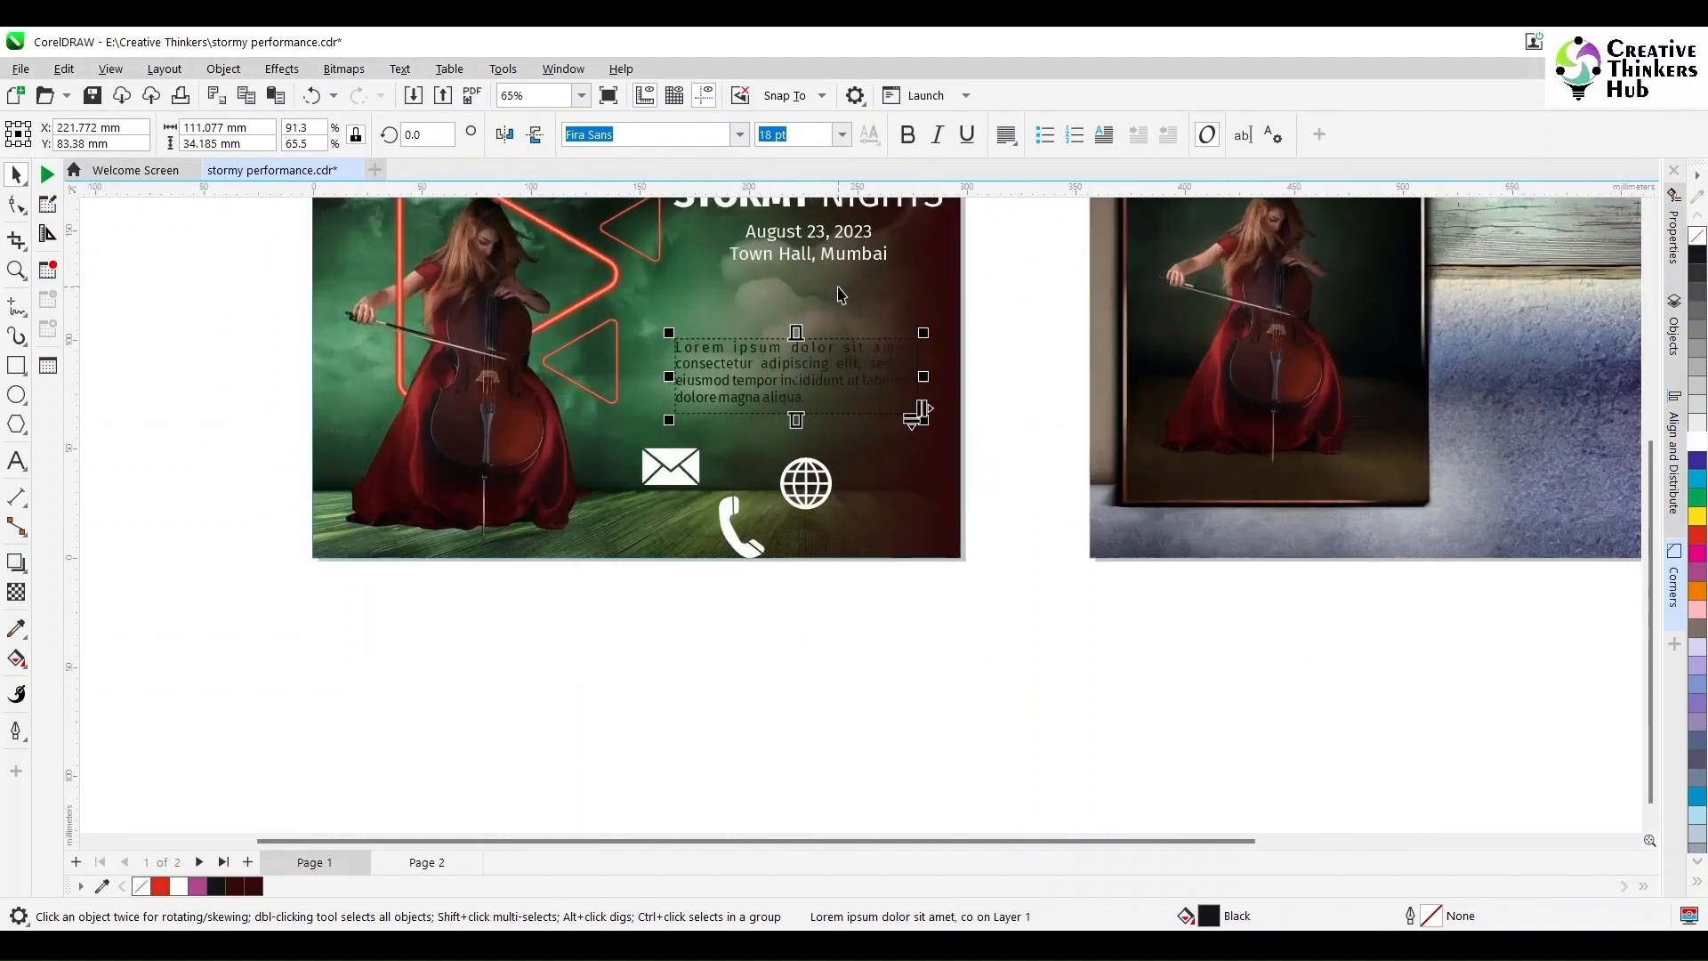
key("ctrl+q")
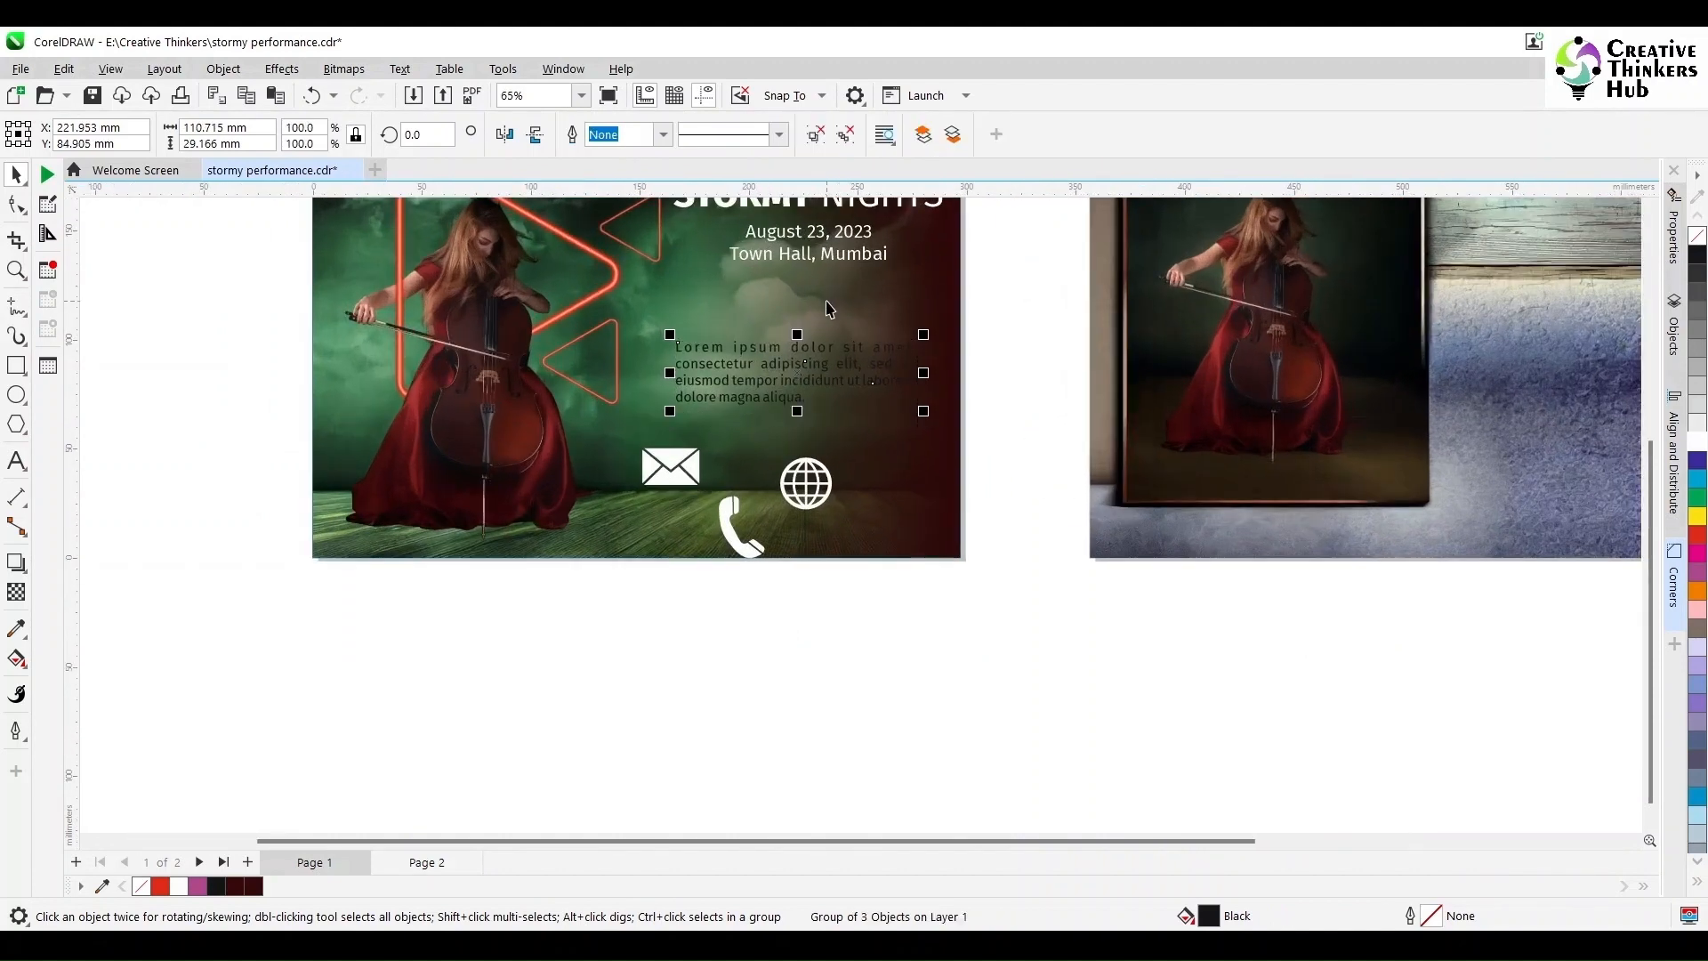
left_click(1697, 451)
left_click(809, 603)
Step: Scale the envelope icon down slightly
scroll(781, 560, "up", 3)
mouse_move(622, 455)
left_mouse_down()
mouse_move(658, 481)
mouse_move(628, 460)
left_mouse_up()
left_click(707, 533)
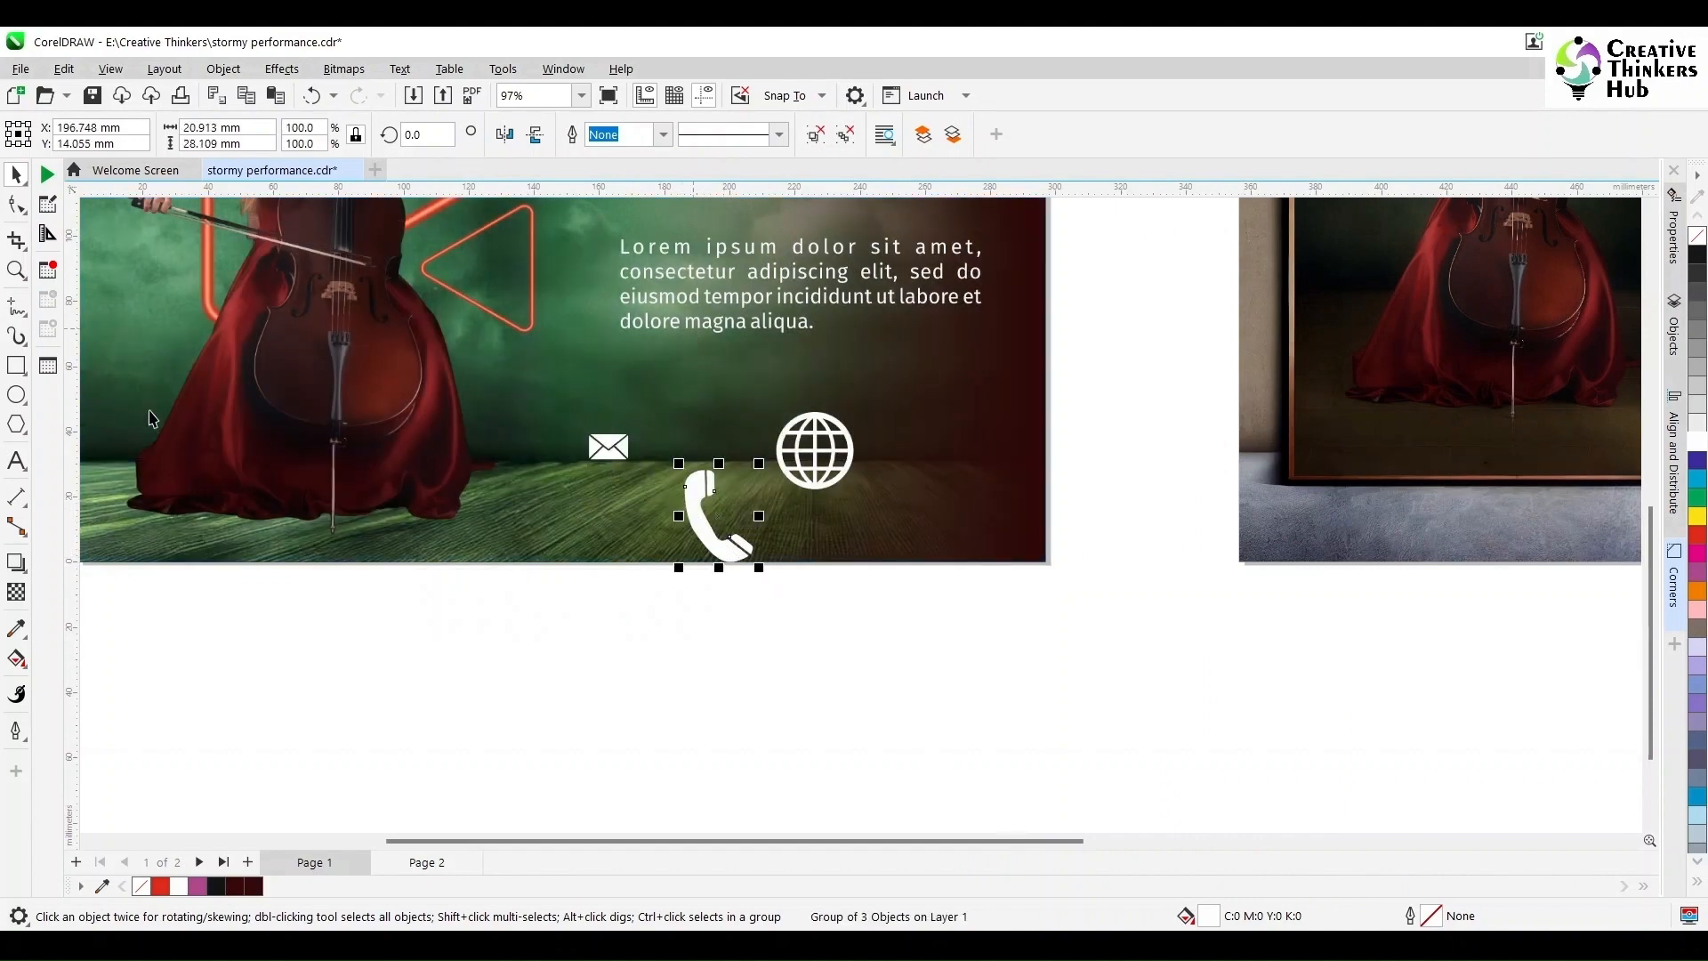
left_click(14, 469)
left_click(16, 177)
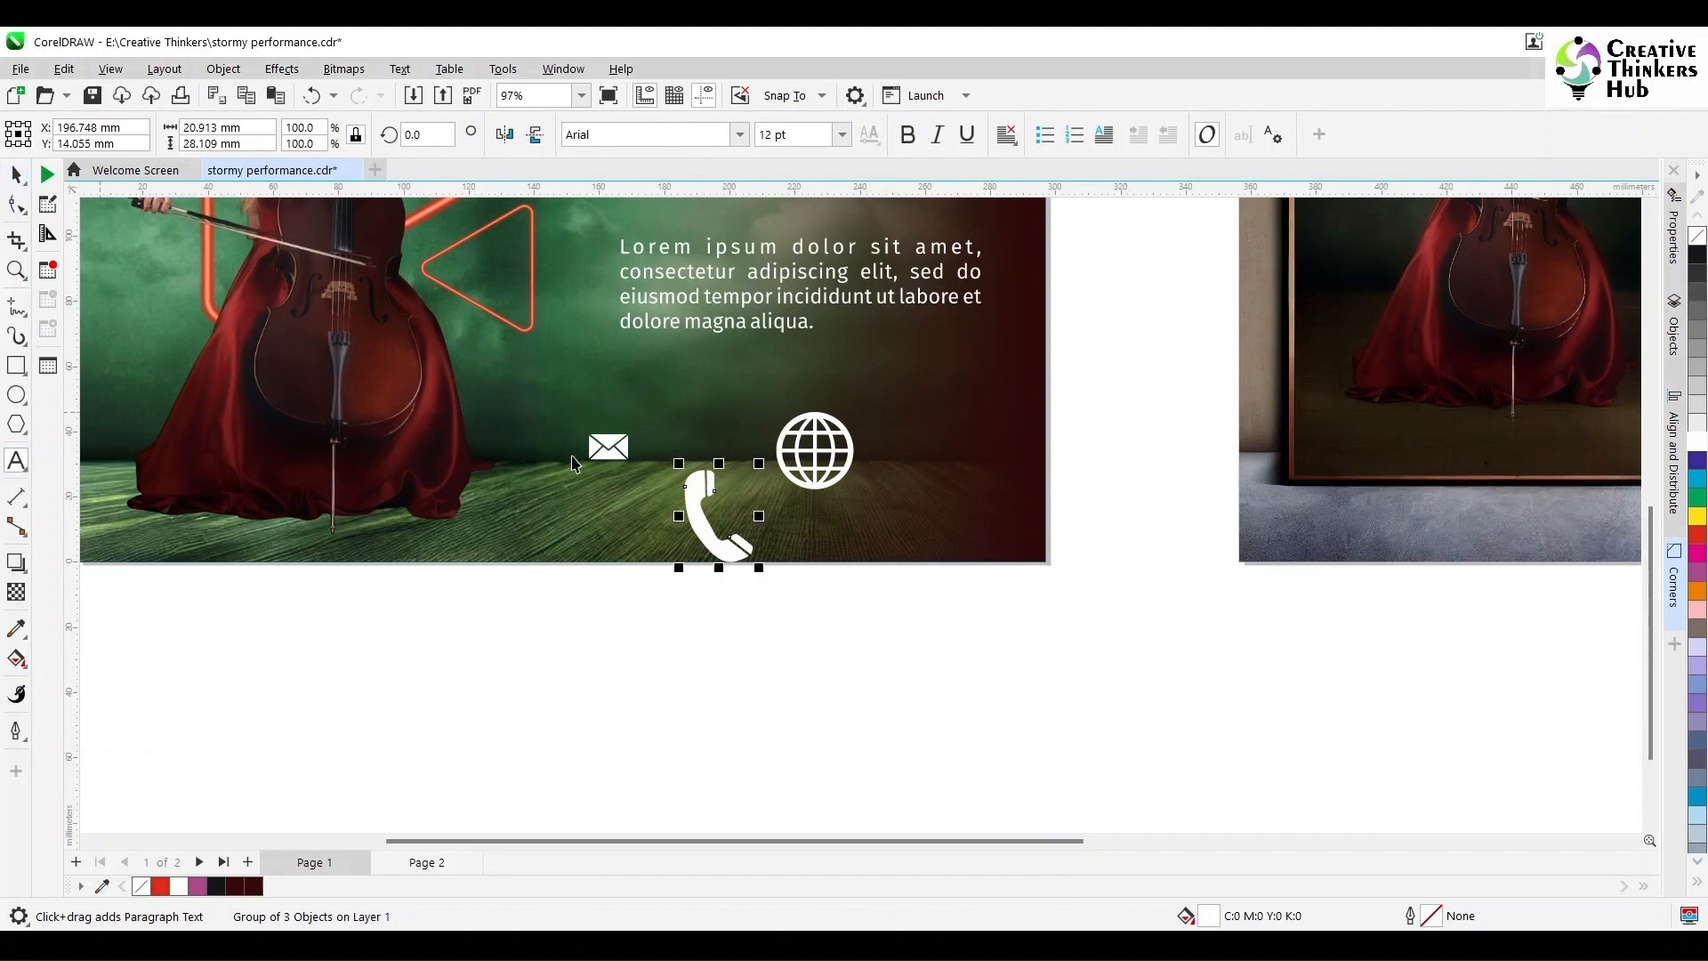
Step: Resize the phone, envelope and globe icons to 6 mm each
left_click_drag(759, 567, 605, 495)
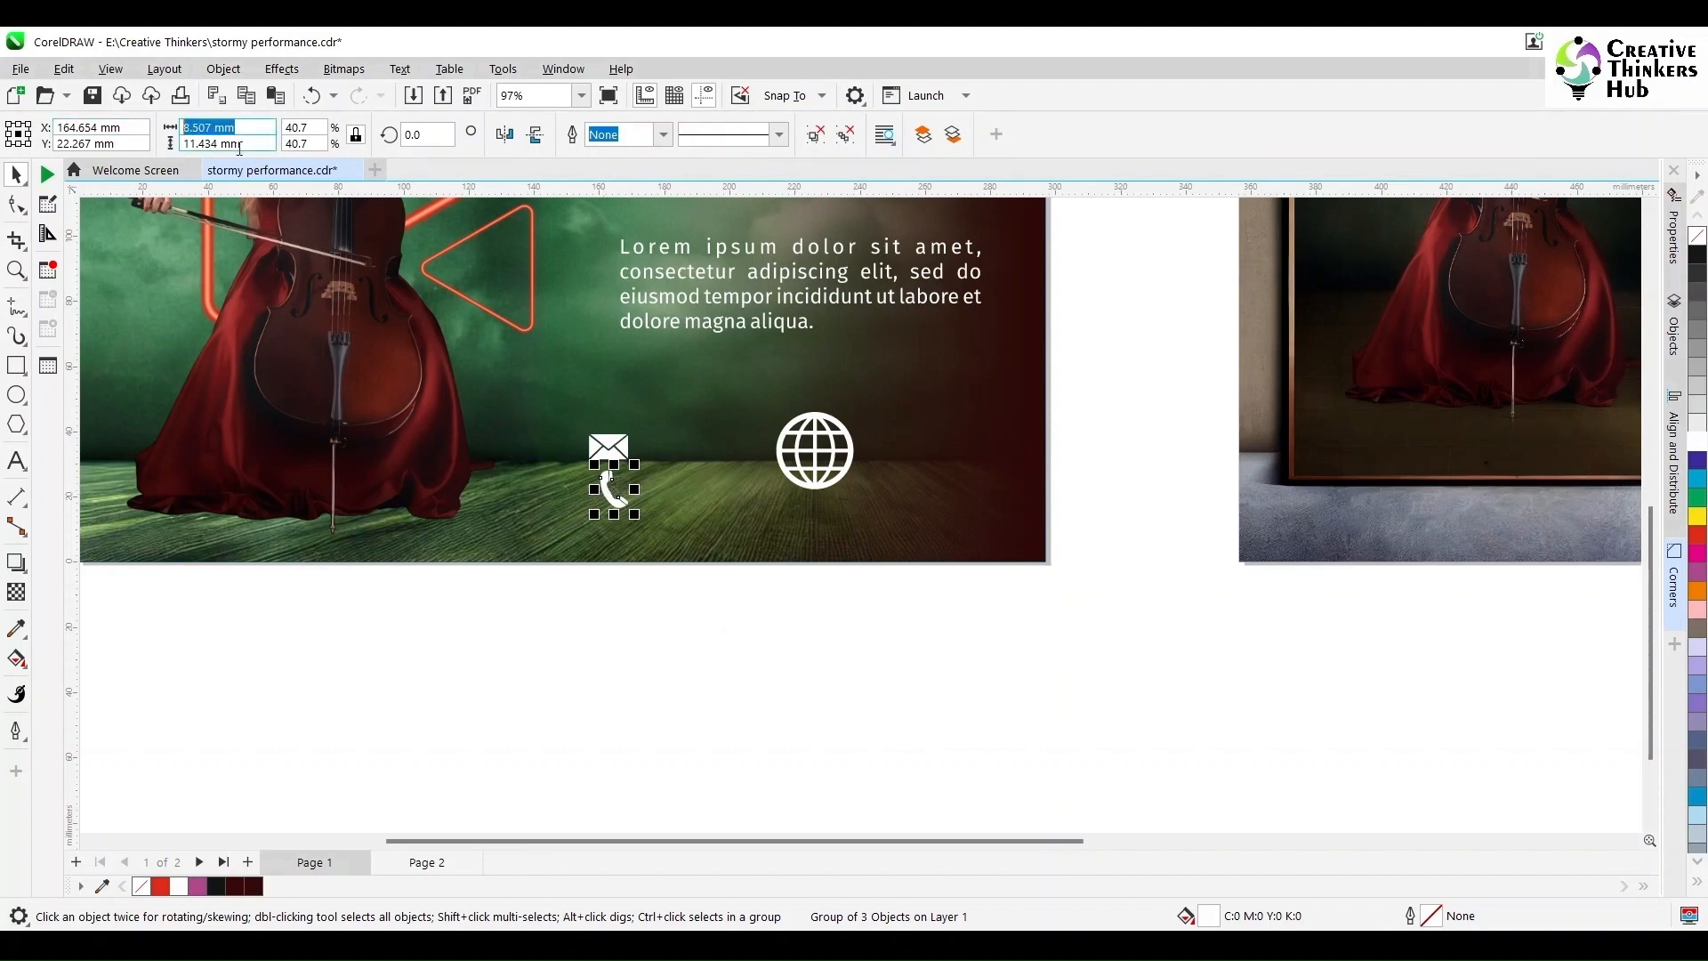
type("6")
key("Return")
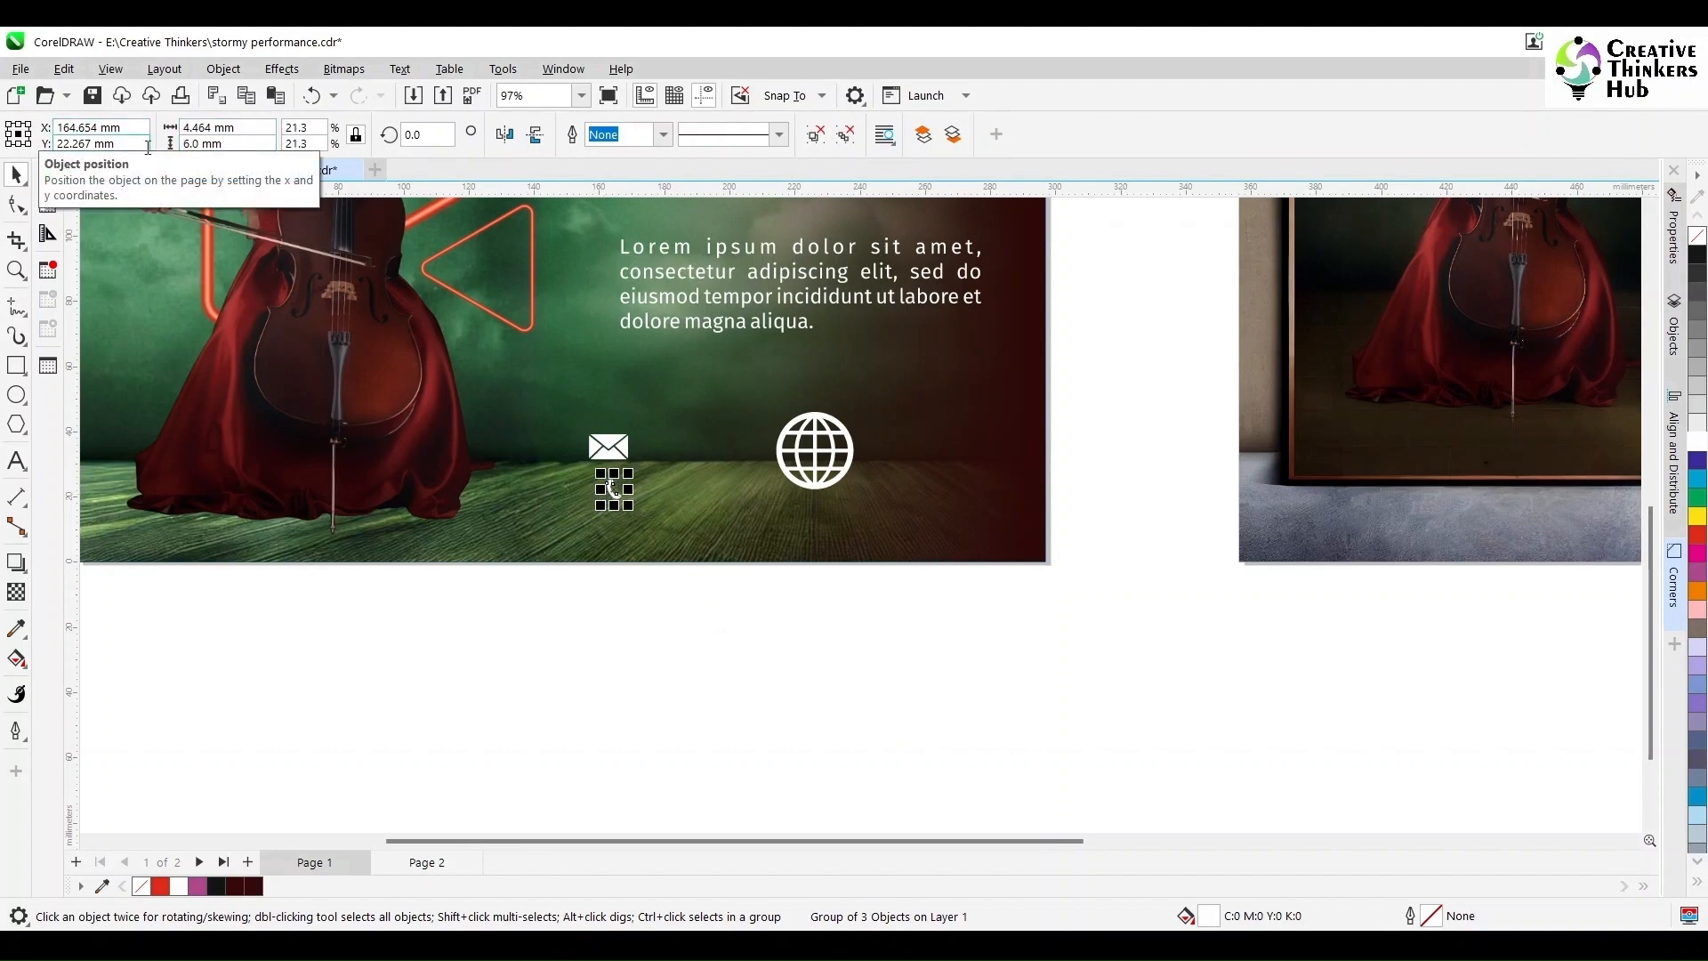
left_click(625, 444)
type("6")
key("Return")
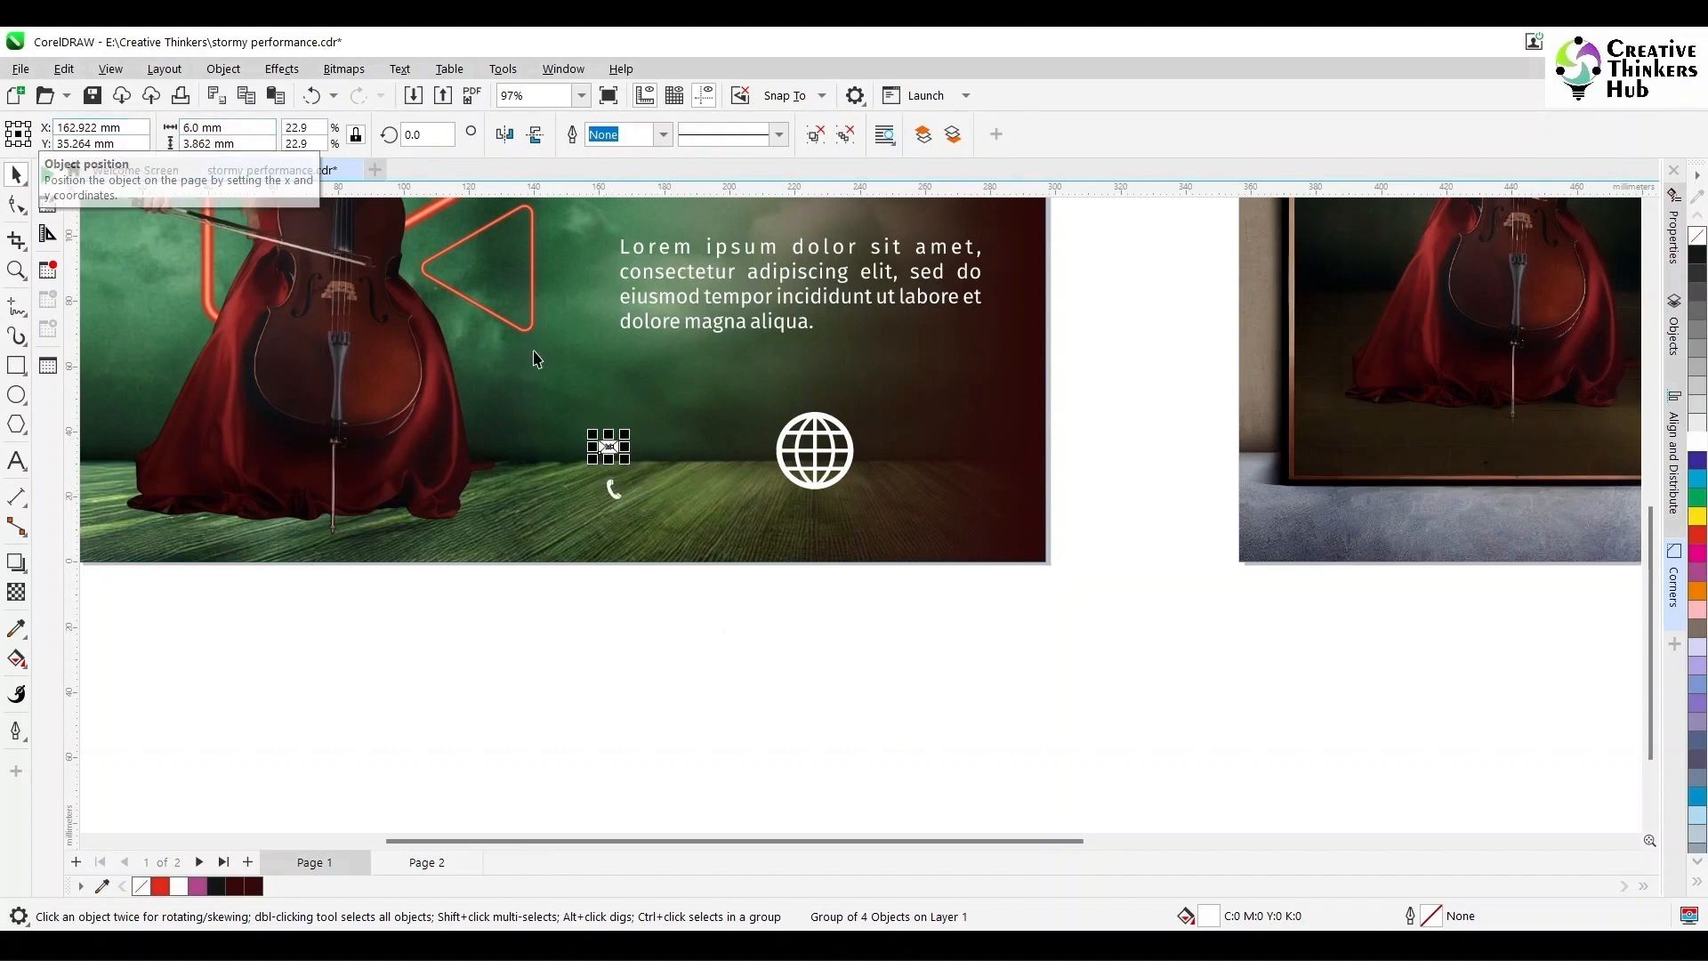
left_click(835, 450)
double_click(227, 128)
type("6")
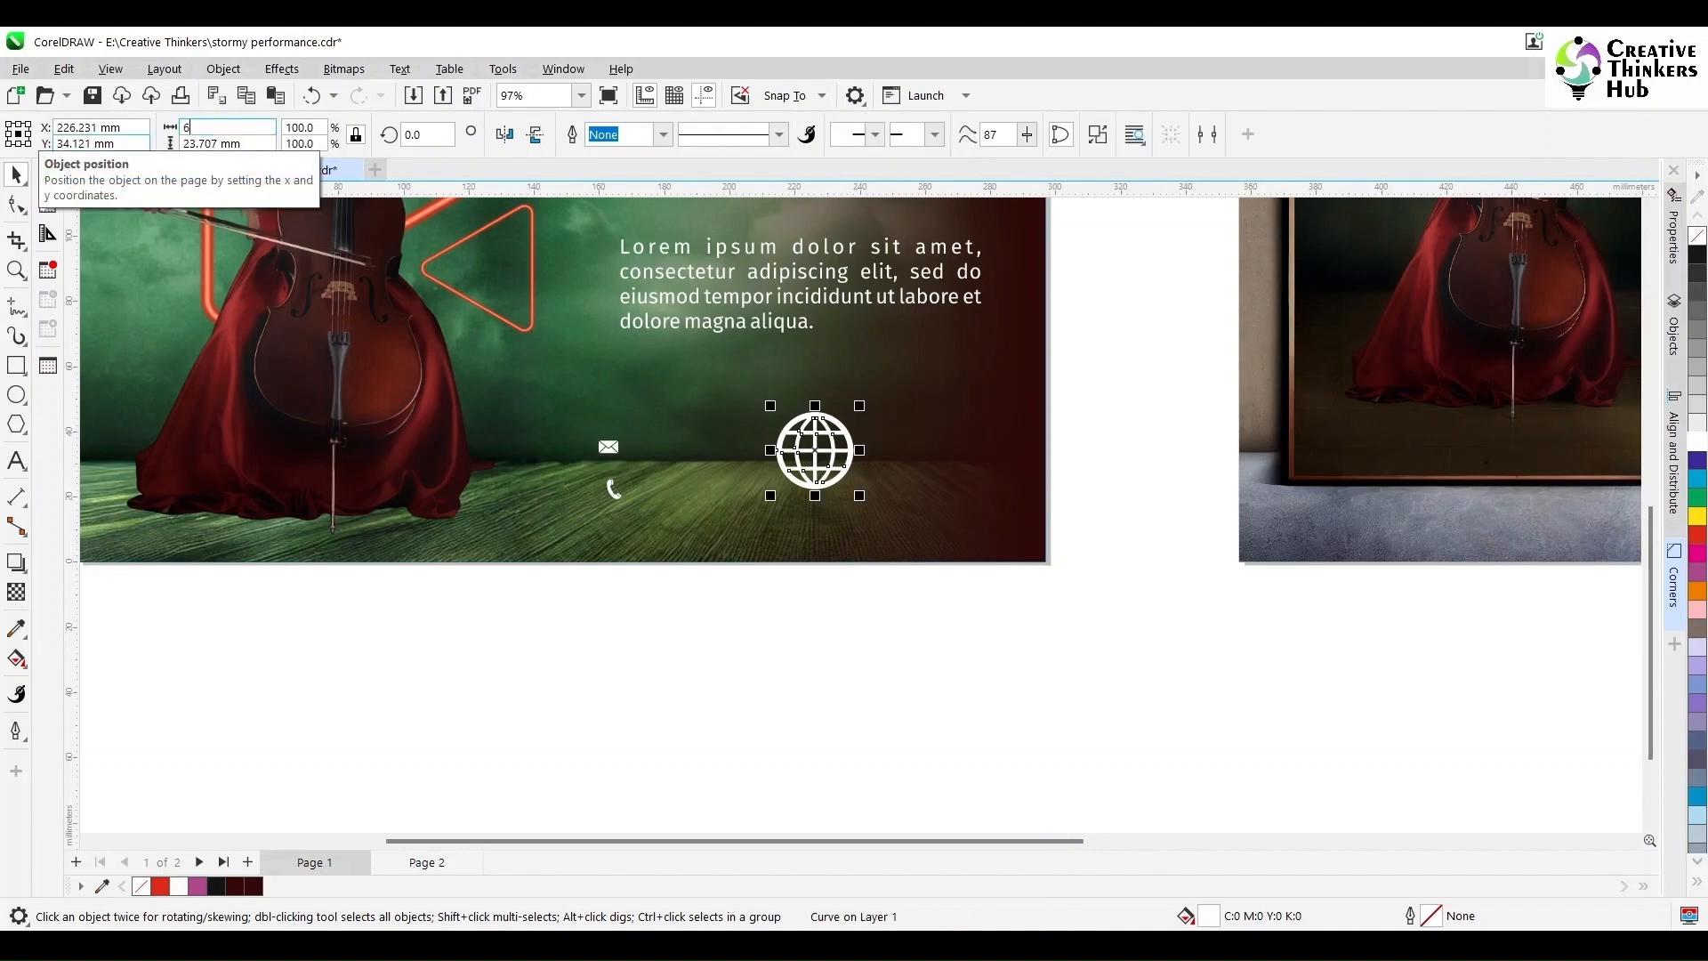
key("Return")
Step: Move the globe below the phone and align the three icons in a centred vertical column
left_click_drag(815, 450, 621, 530)
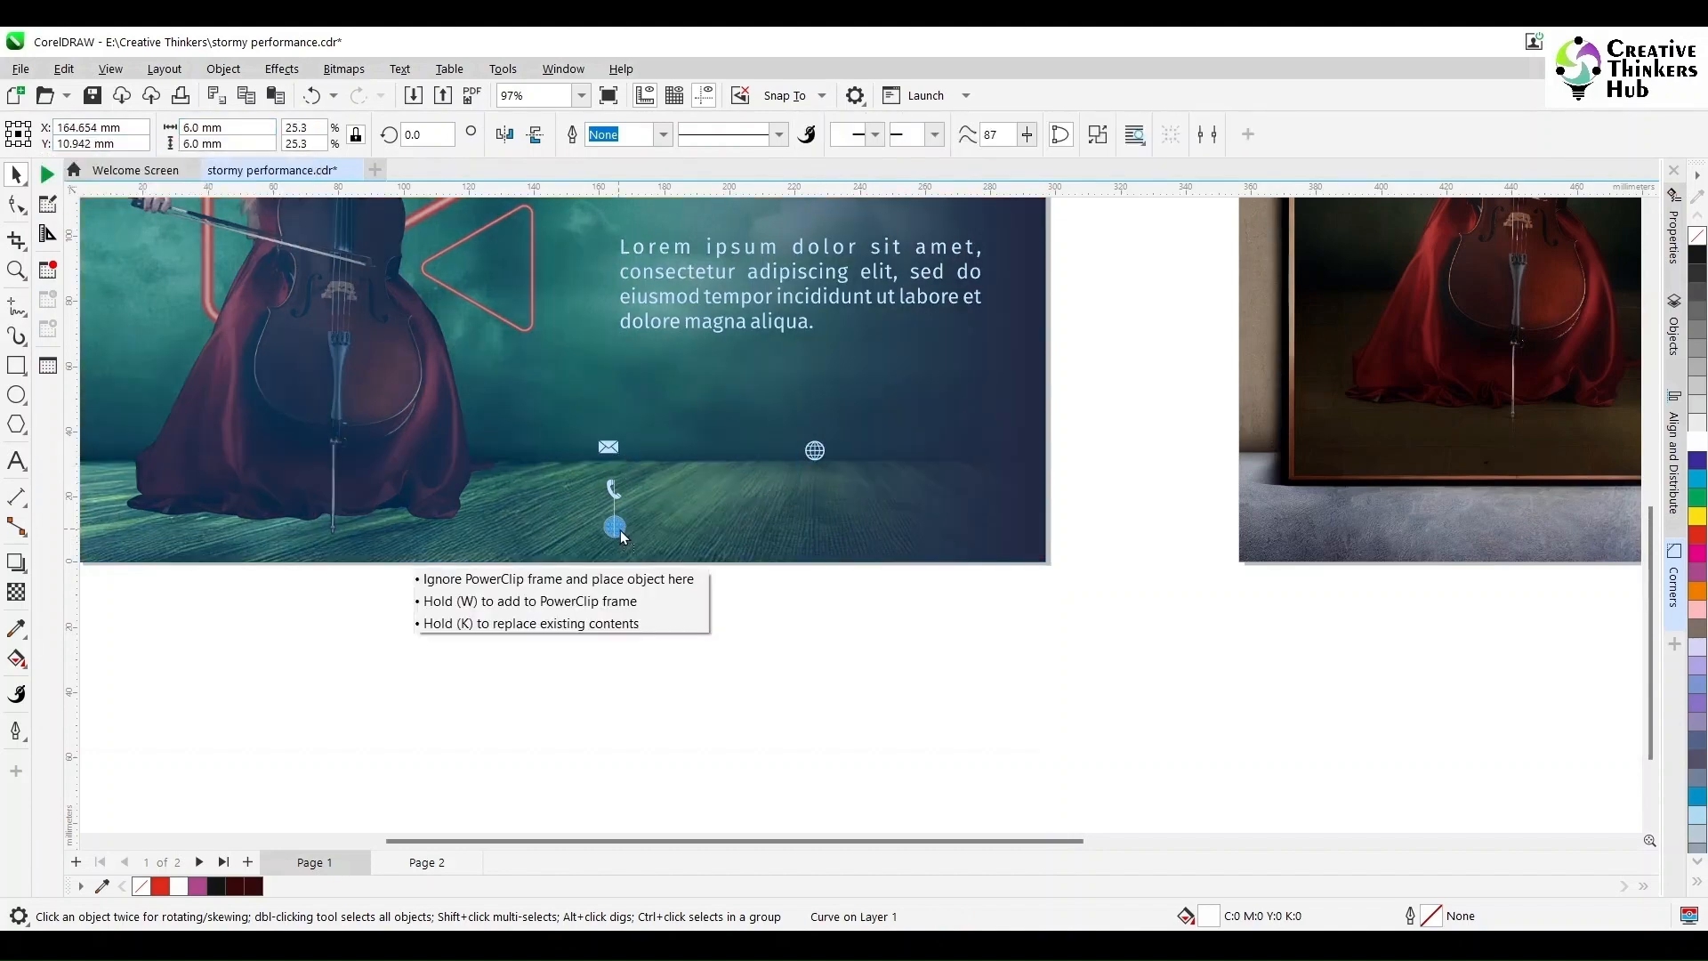
left_click_drag(552, 605, 685, 412)
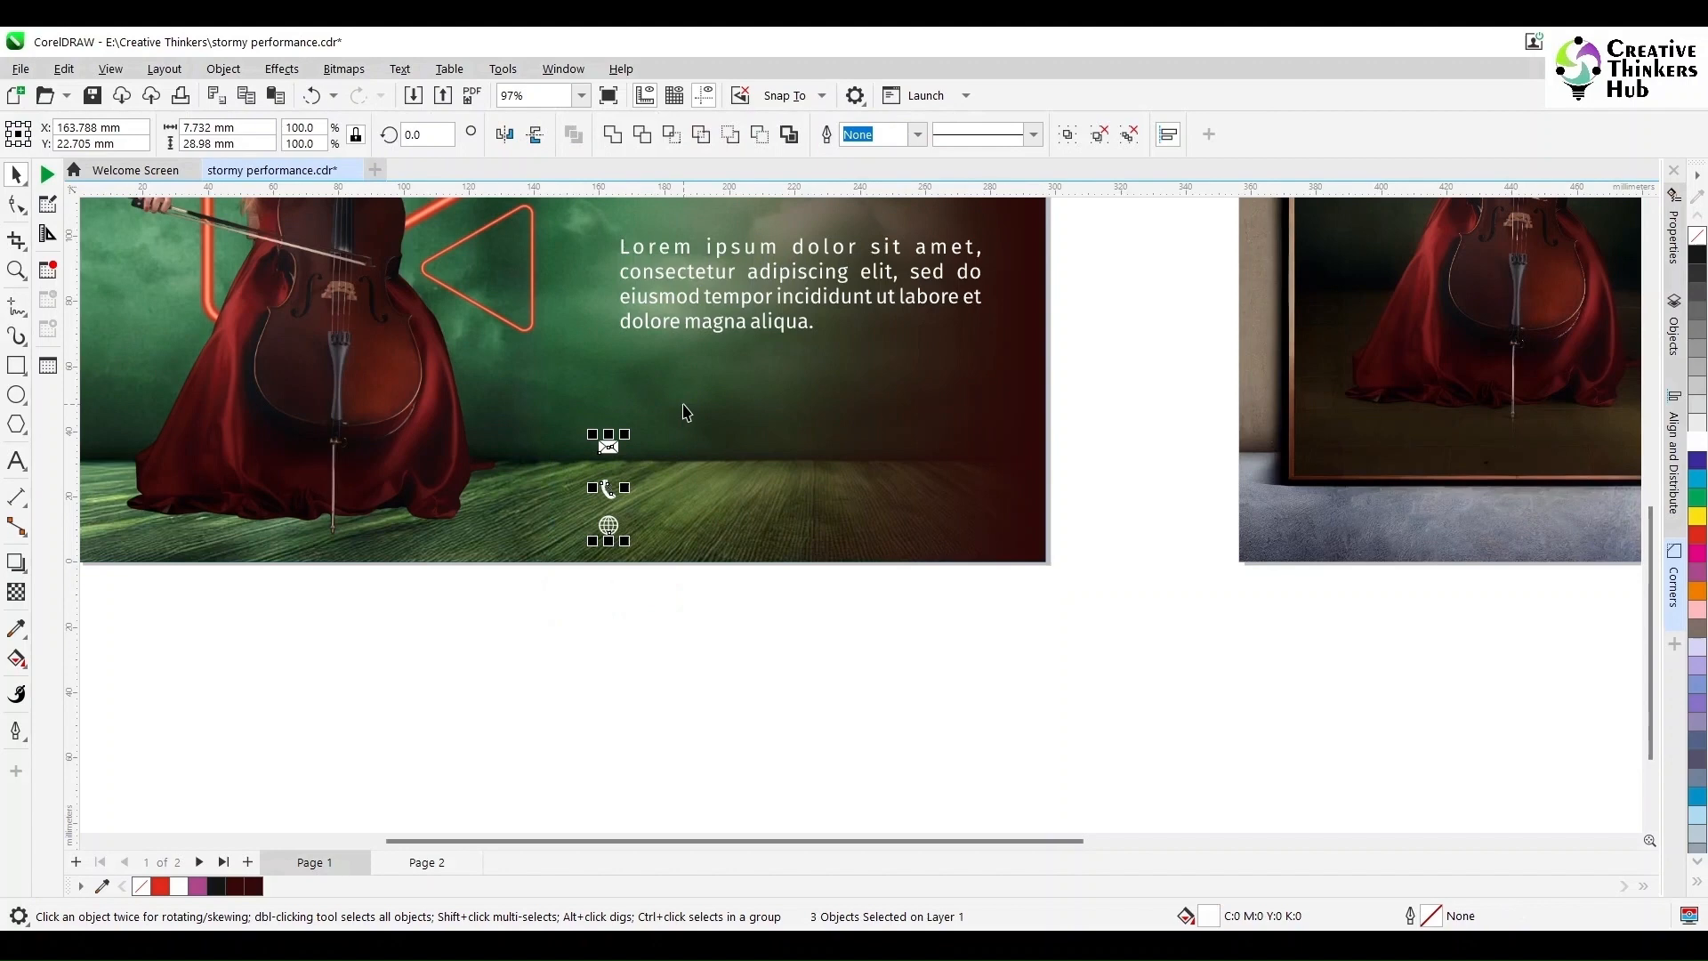
left_click(694, 648)
left_click_drag(564, 629, 675, 413)
left_click(1167, 134)
left_click(960, 644)
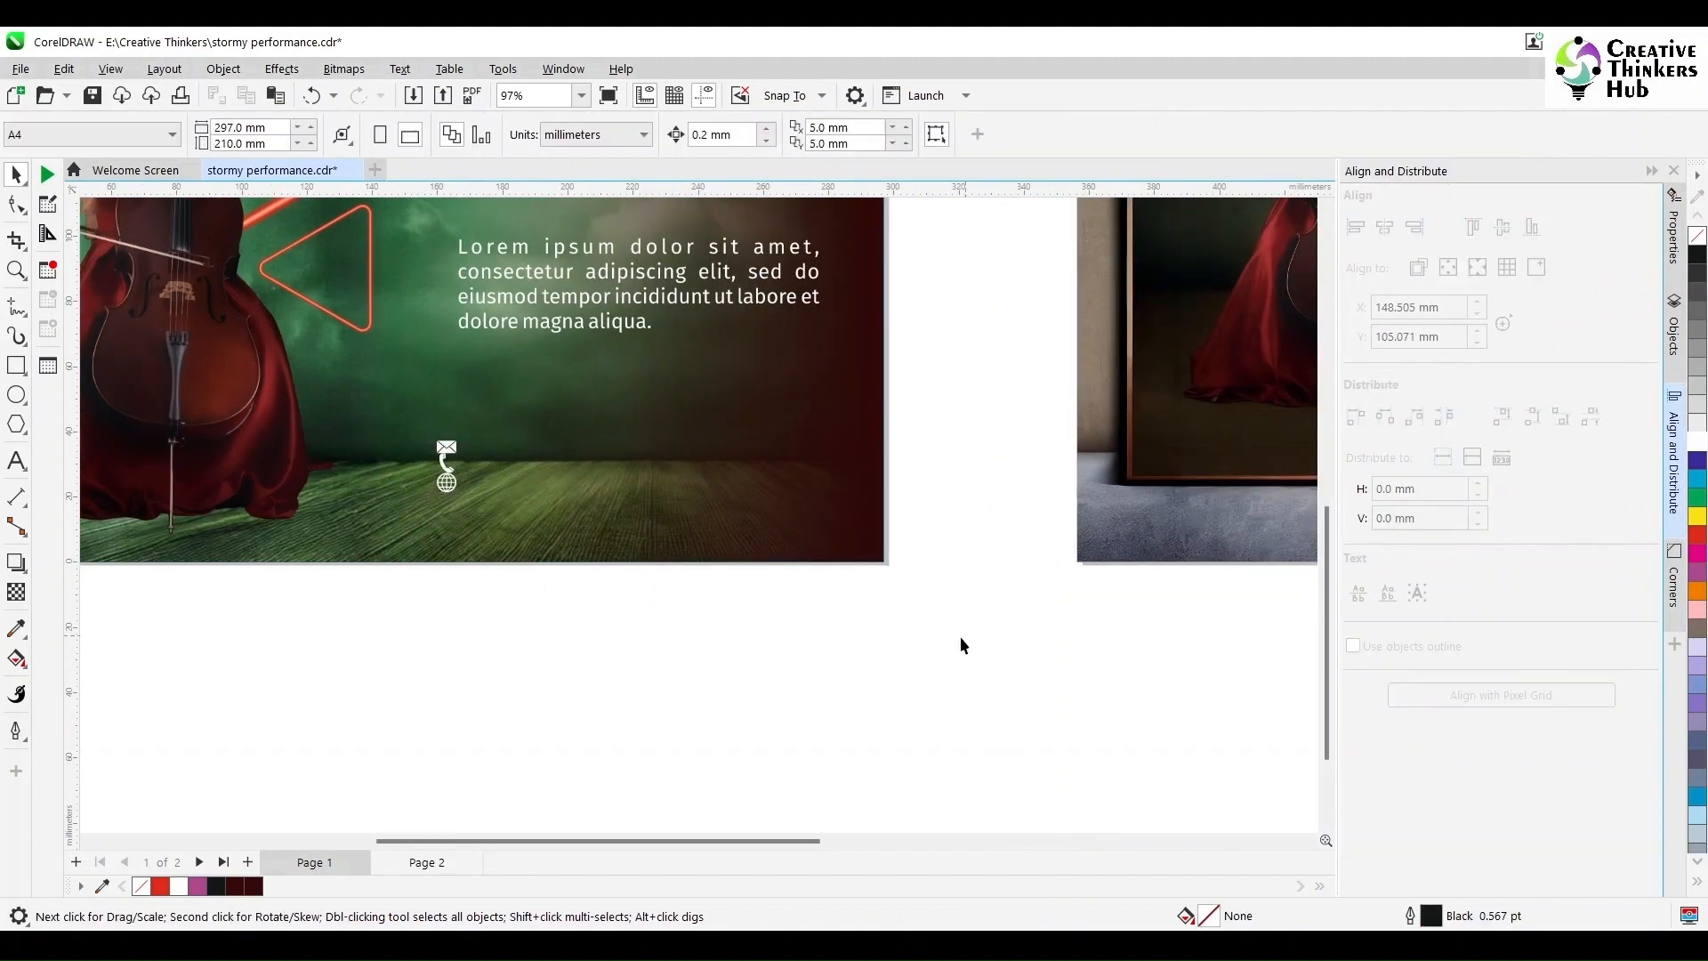
left_click_drag(550, 453, 552, 453)
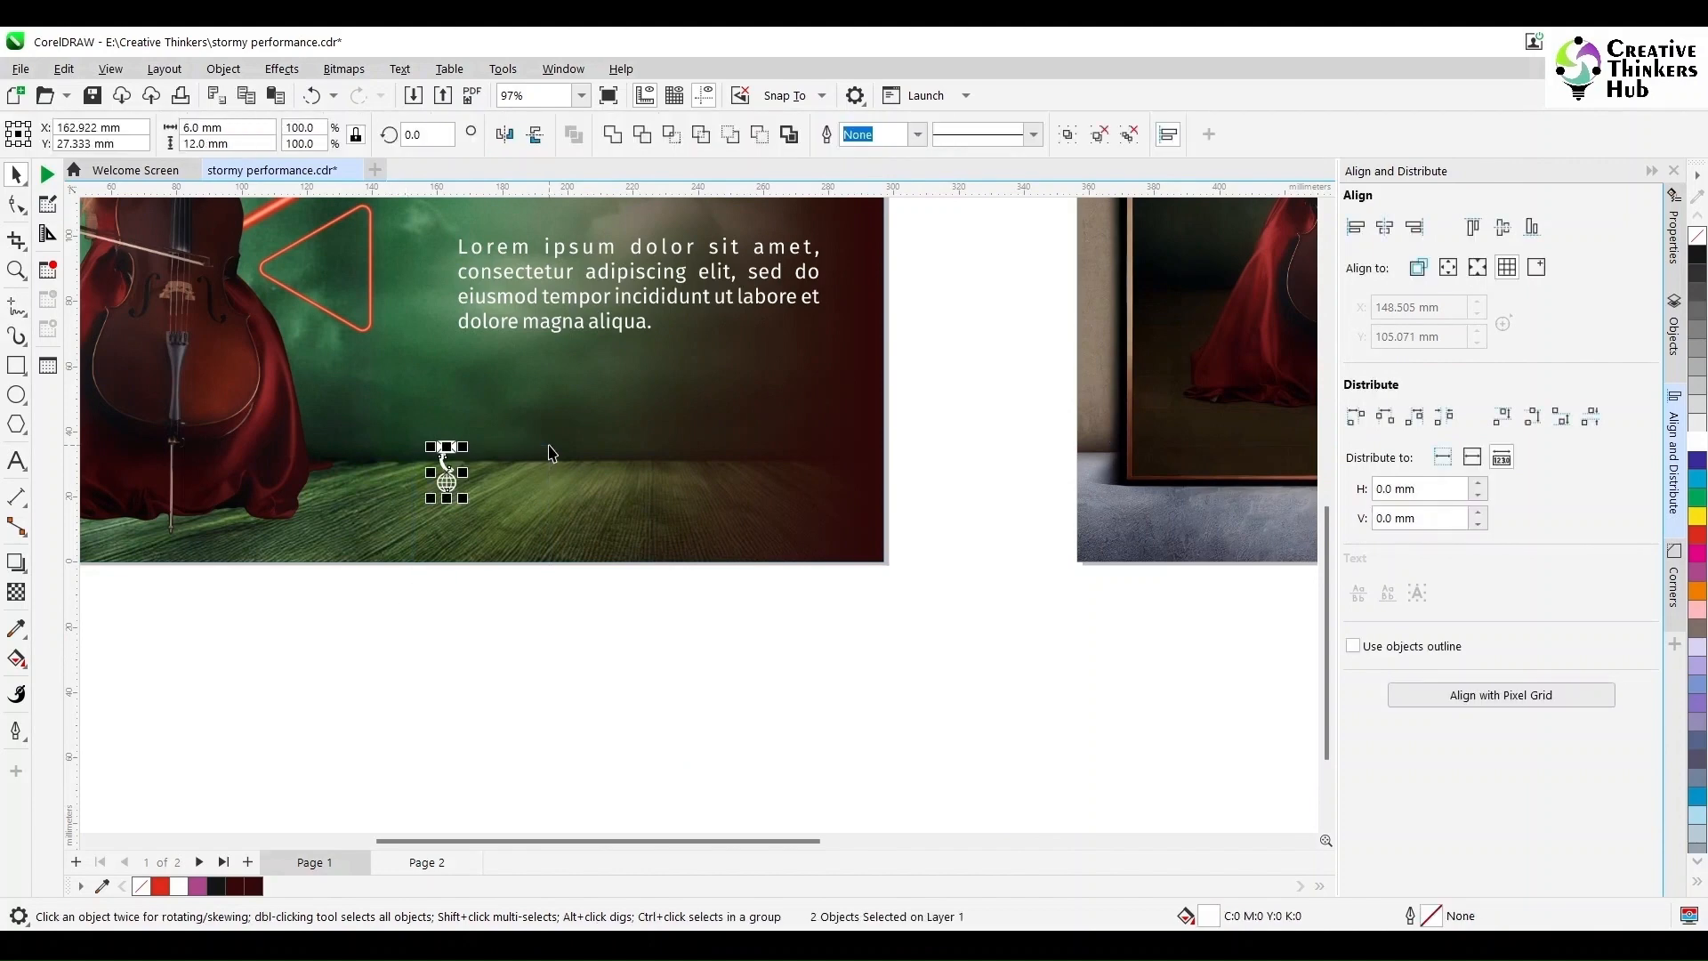
left_click_drag(355, 648, 528, 478)
left_click(473, 623)
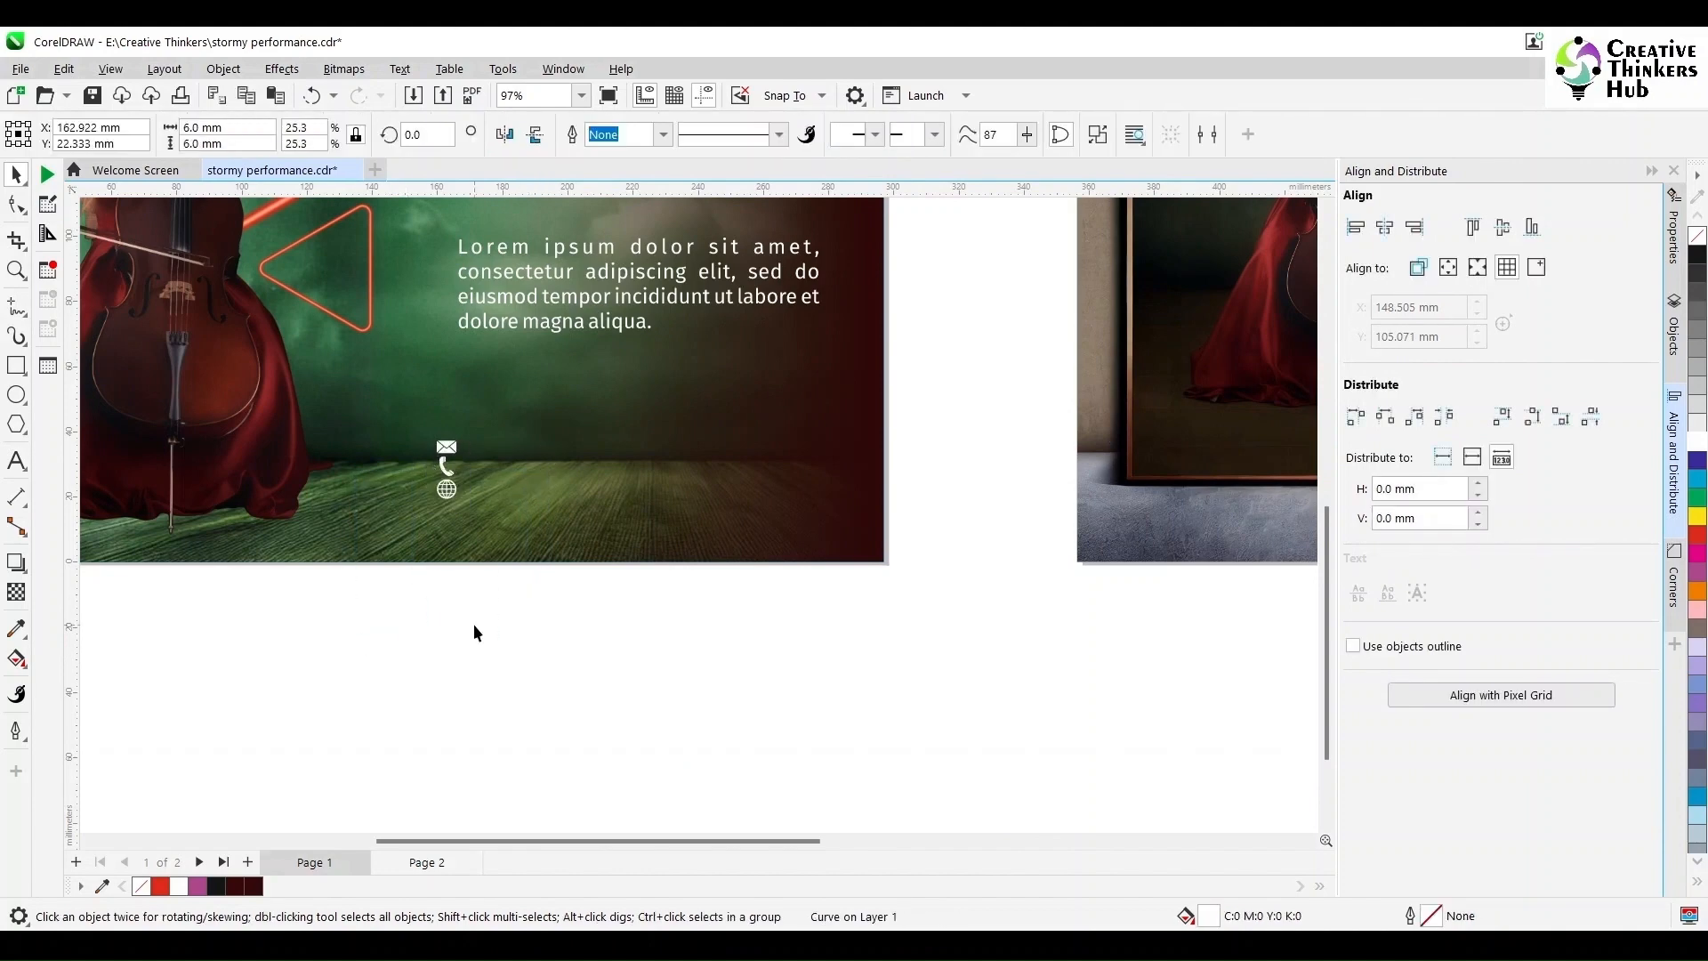
Step: Set the nudge distance to 1 mm and nudge the phone and globe down to widen the spacing
scroll(386, 612, "up", 2)
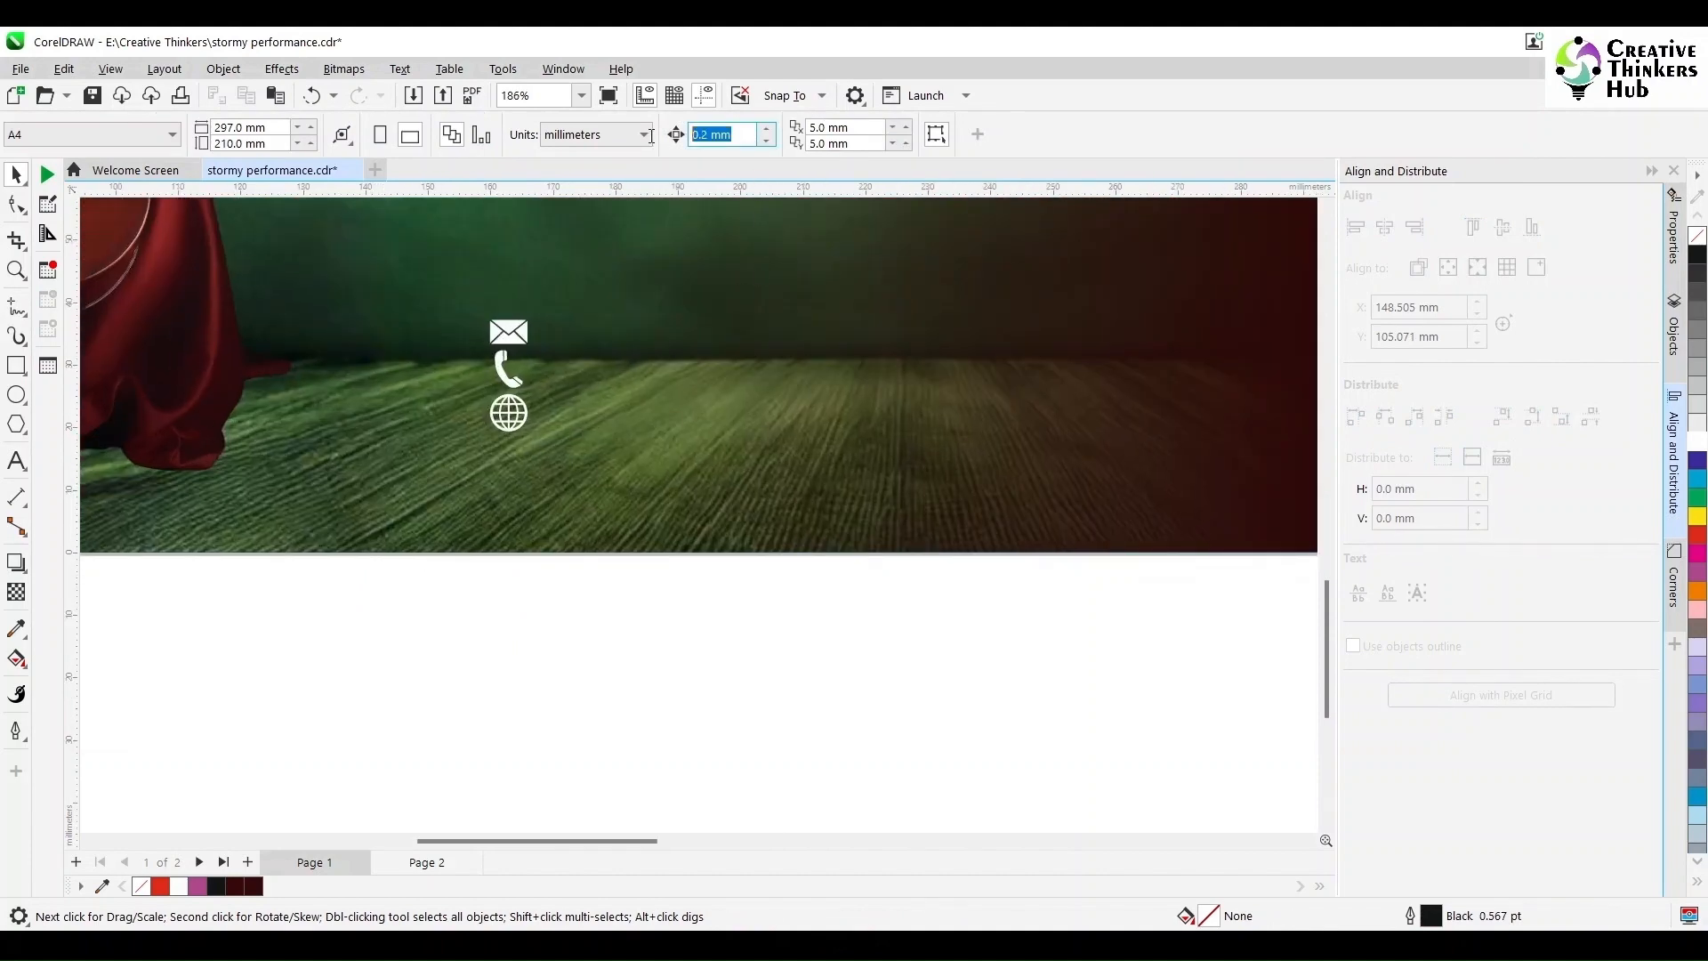
type("1")
key("Return")
left_click_drag(414, 644, 658, 347)
key("Down")
left_click_drag(431, 608, 662, 391)
key("Down")
left_click(593, 485)
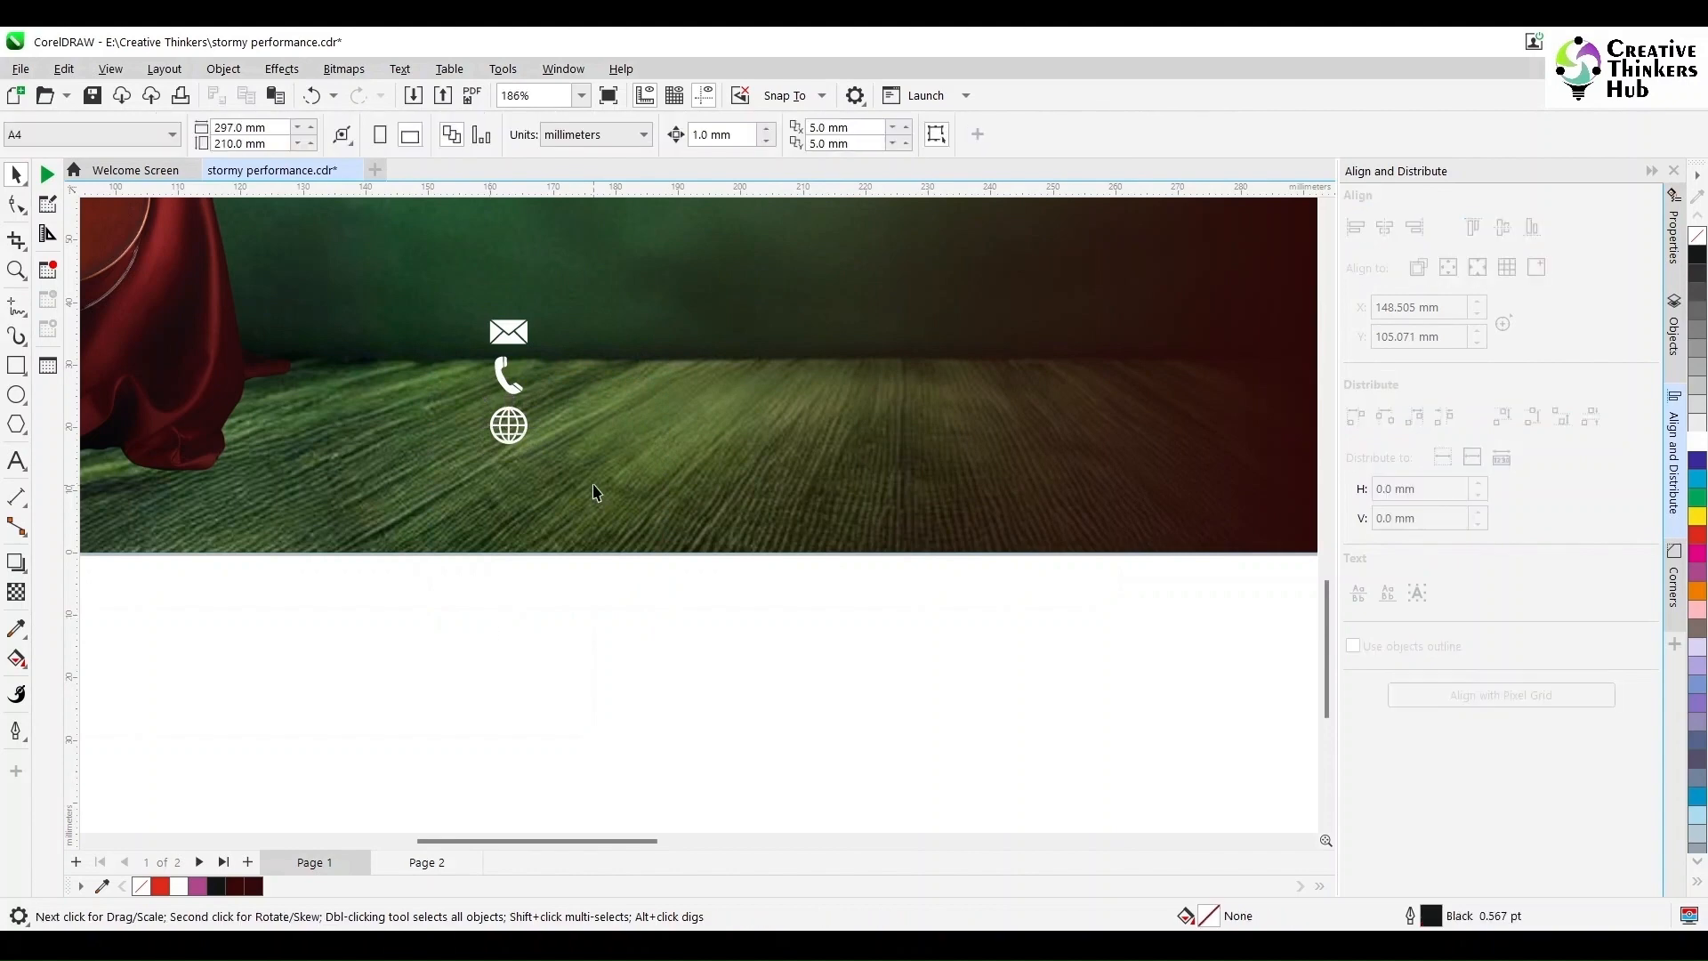
Step: Drag the icon column lower, near the page's bottom edge
scroll(357, 620, "down", 2)
left_click_drag(352, 626, 446, 524)
left_click(473, 636)
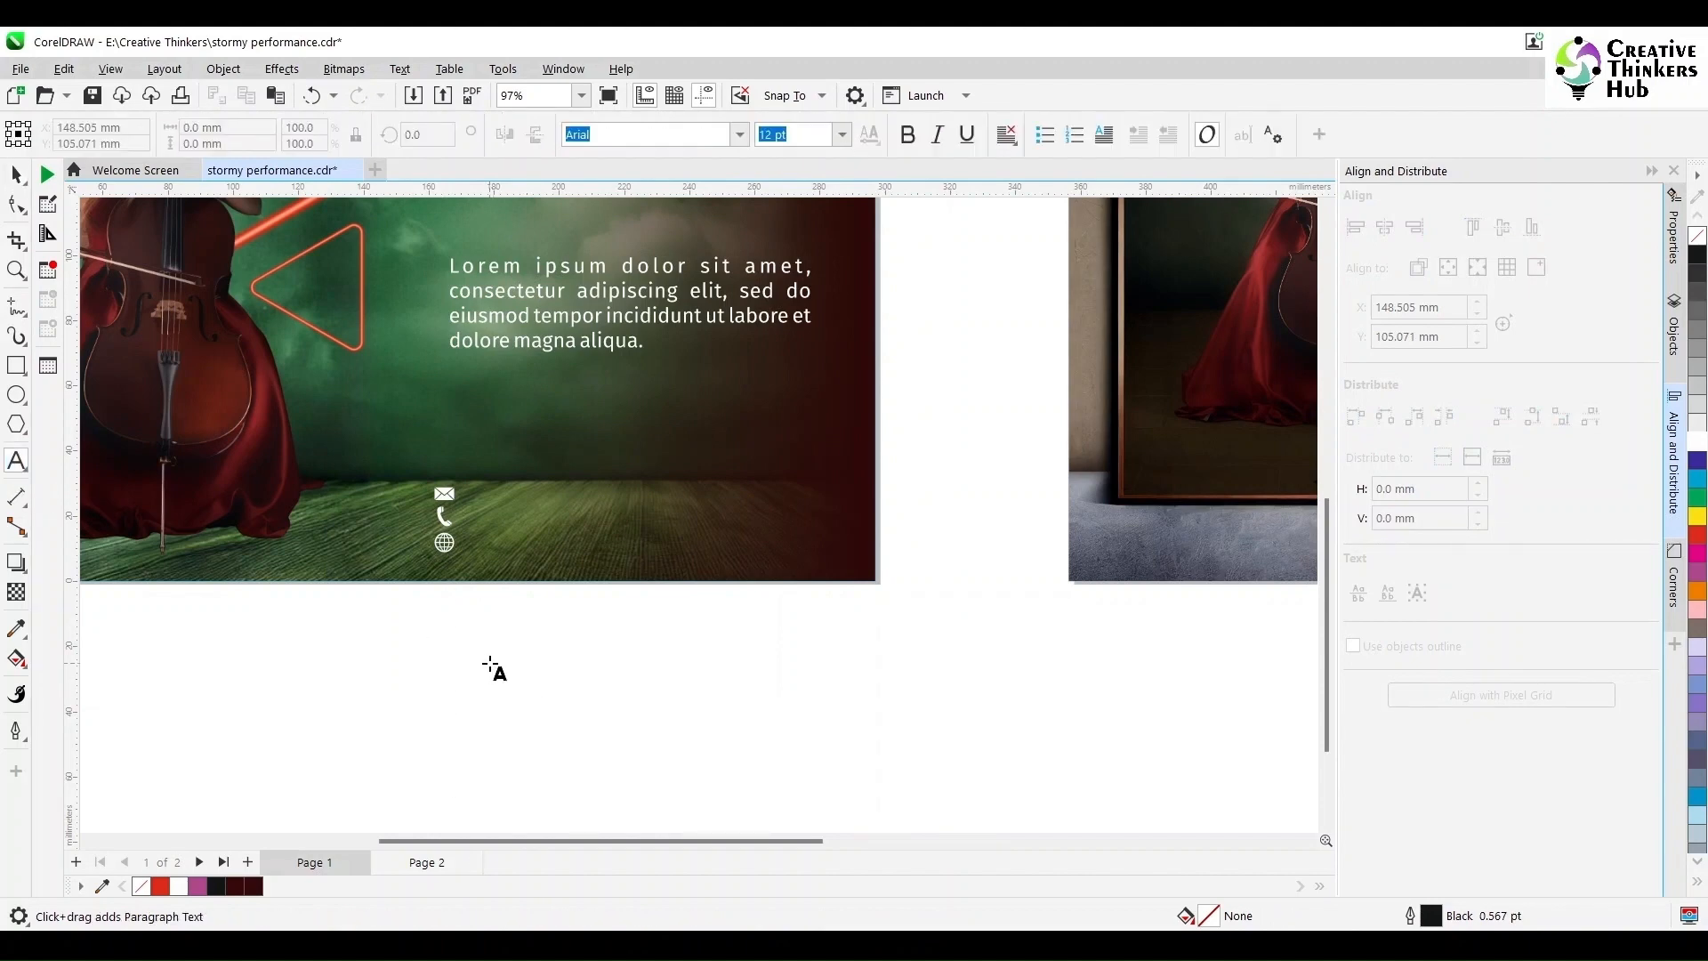
Step: Add text lines for the e-mail, phone number and website, and move the block beside the icons
left_click(490, 663)
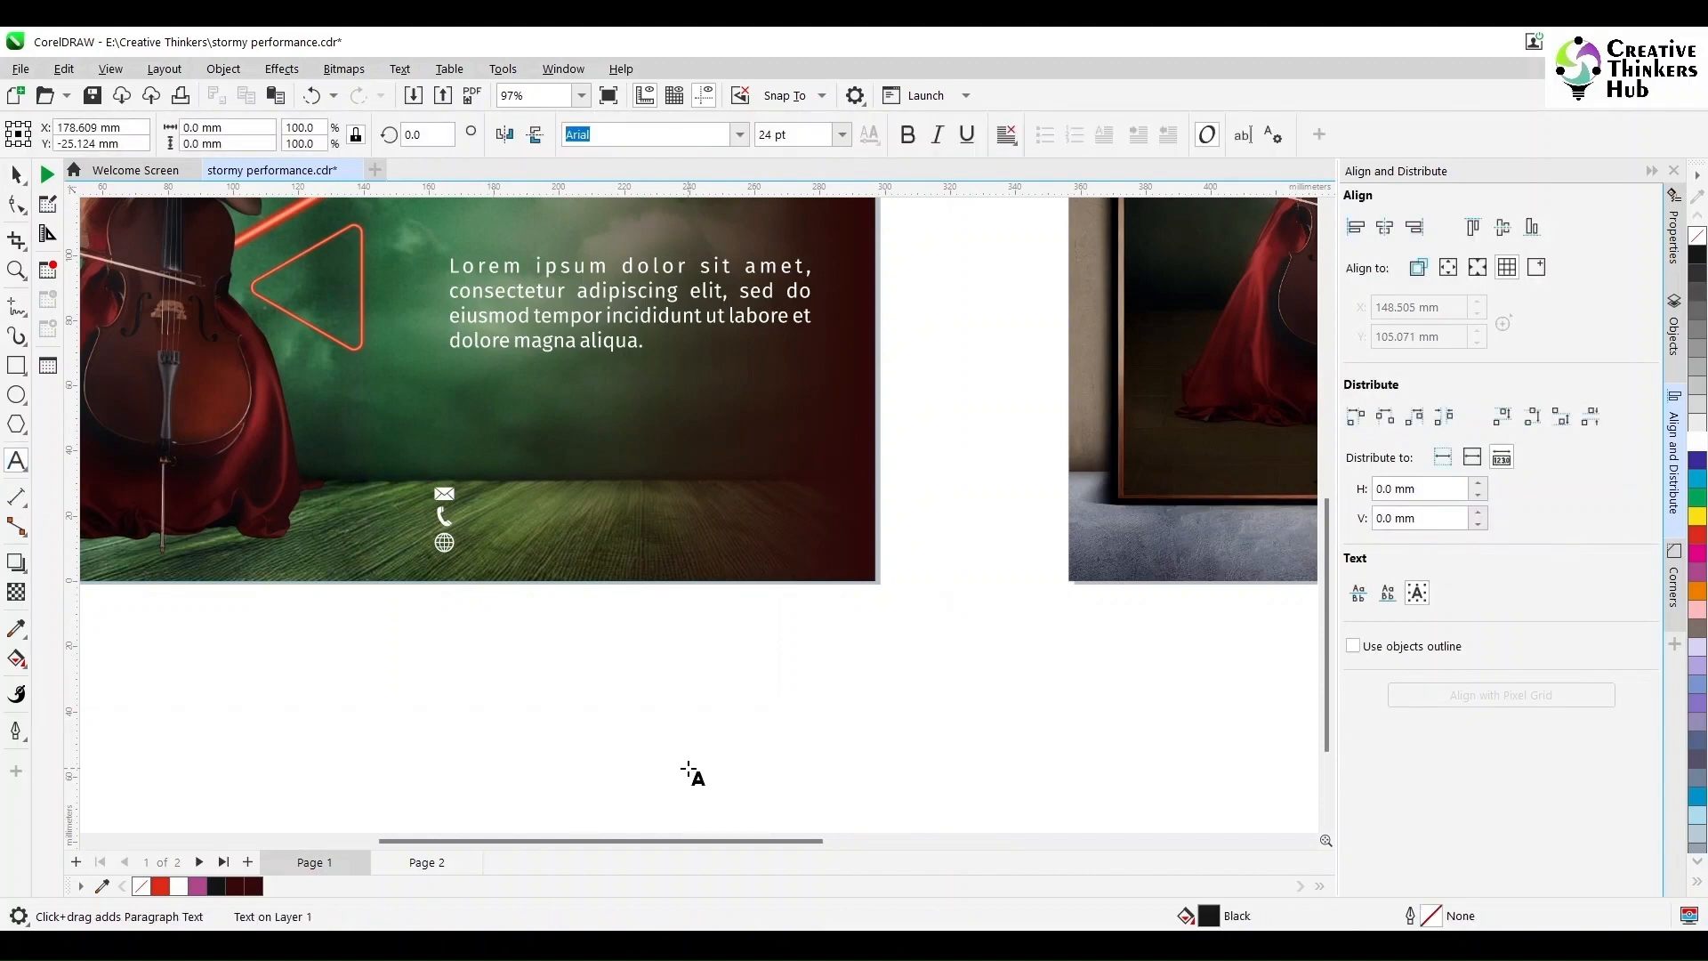
type("yourmail@gmail.com")
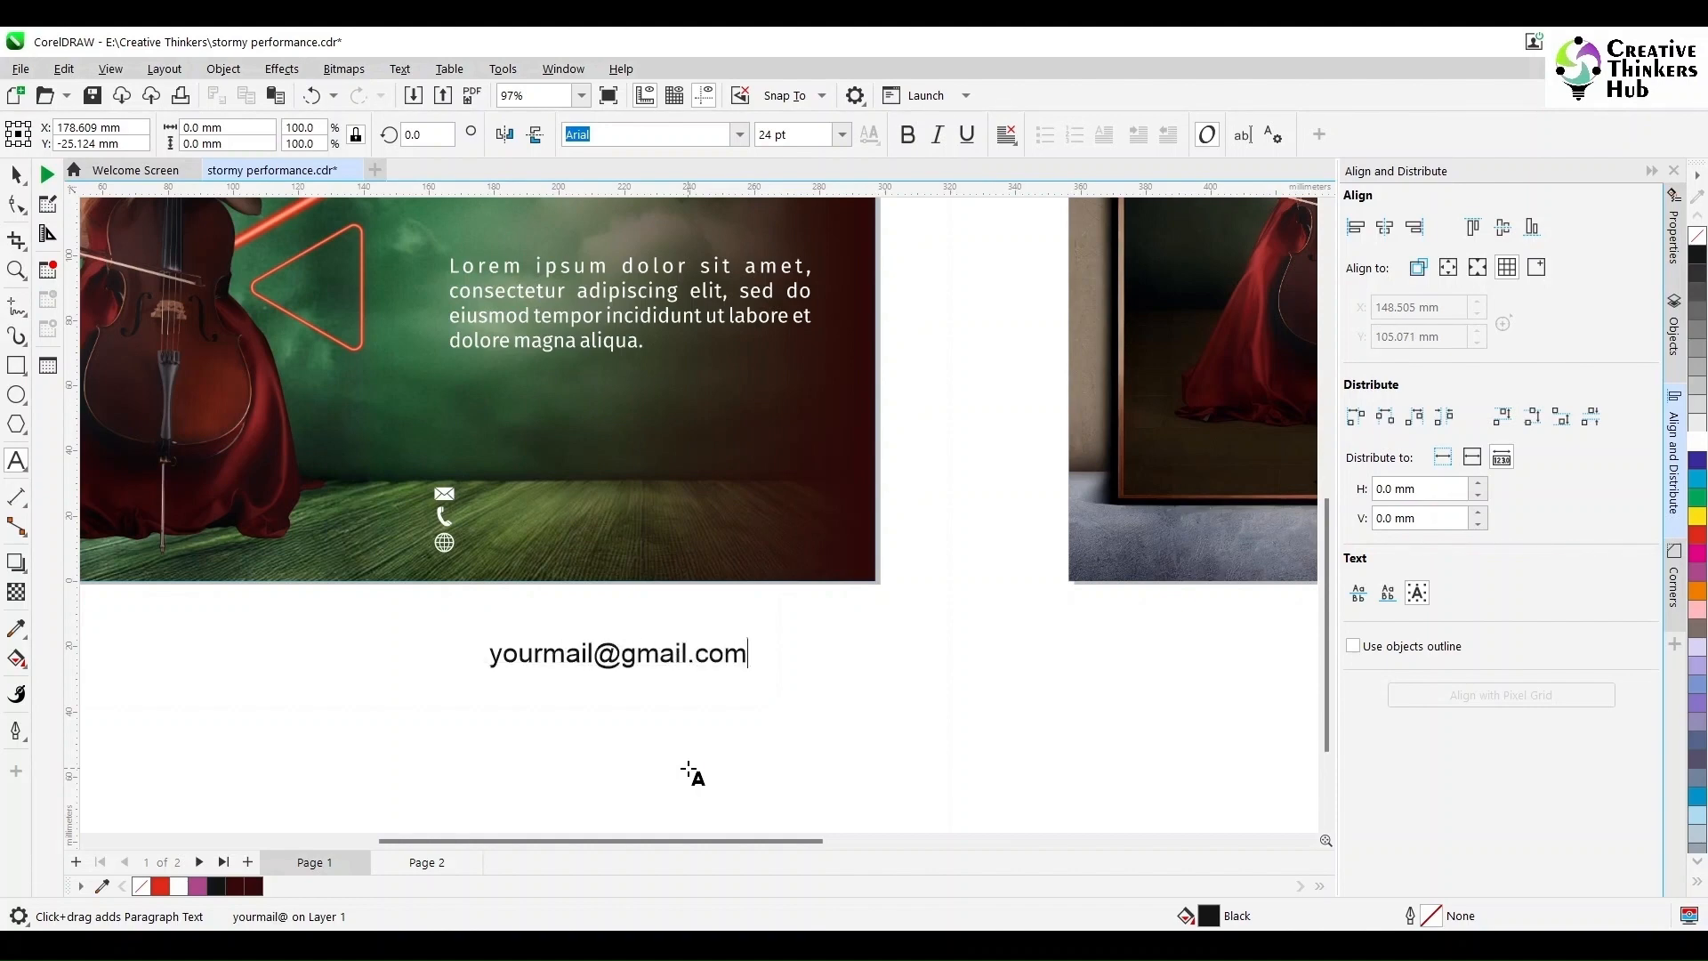
key("Escape")
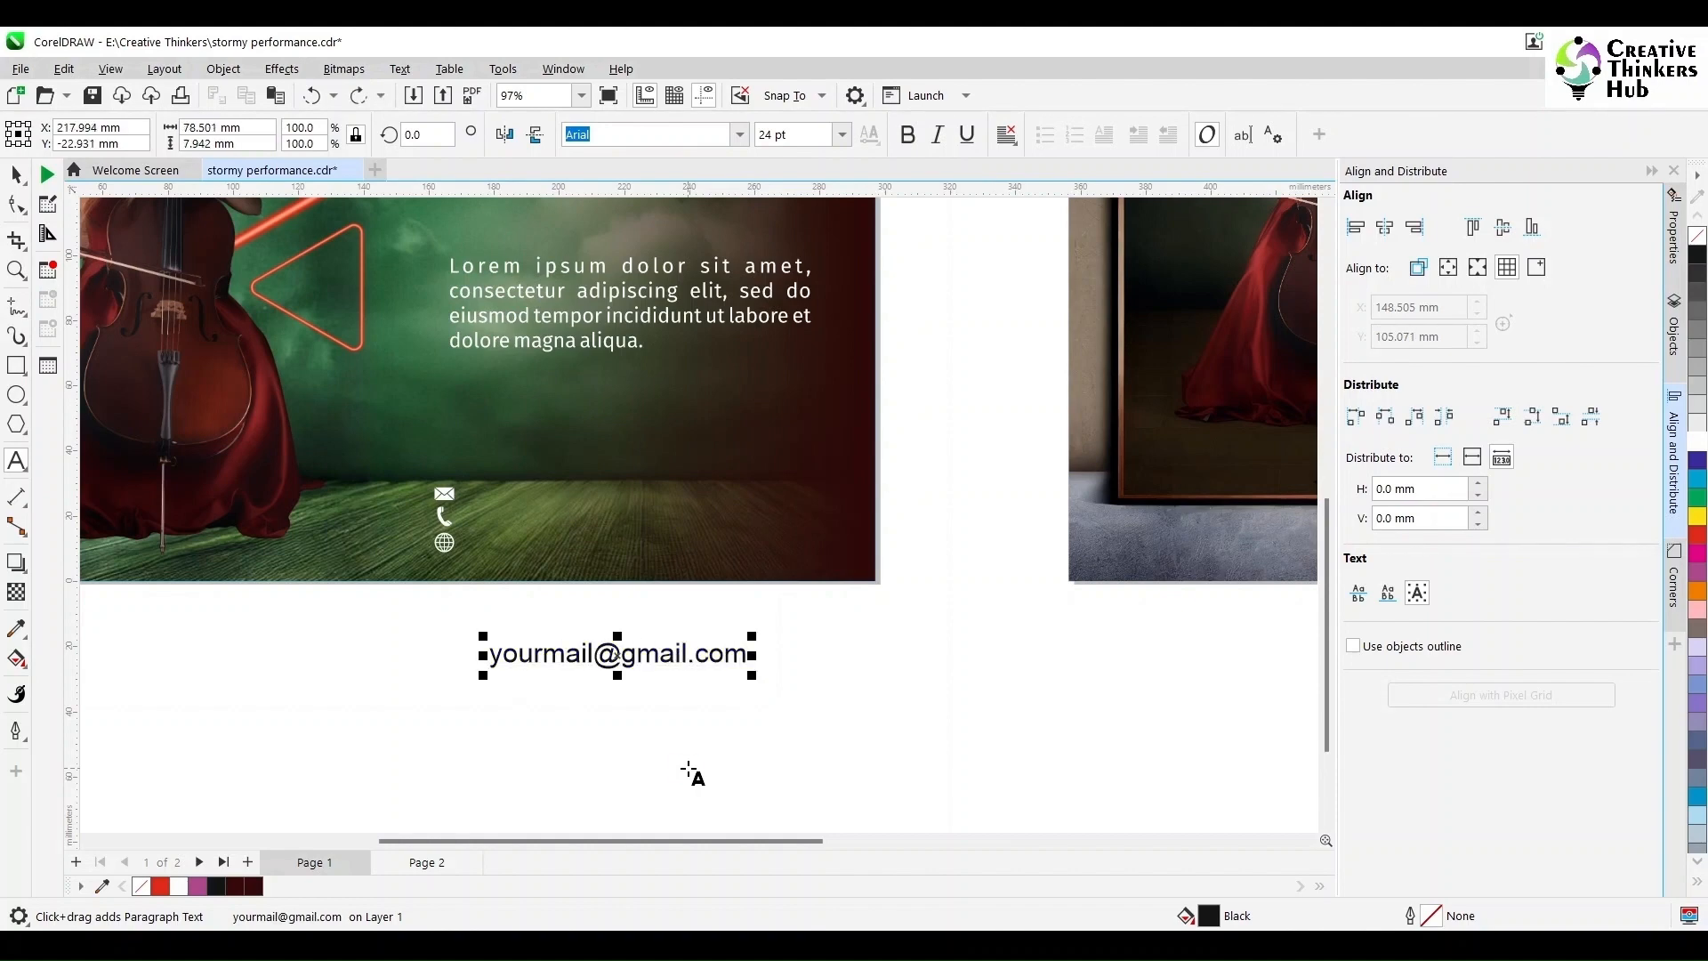
key("Return")
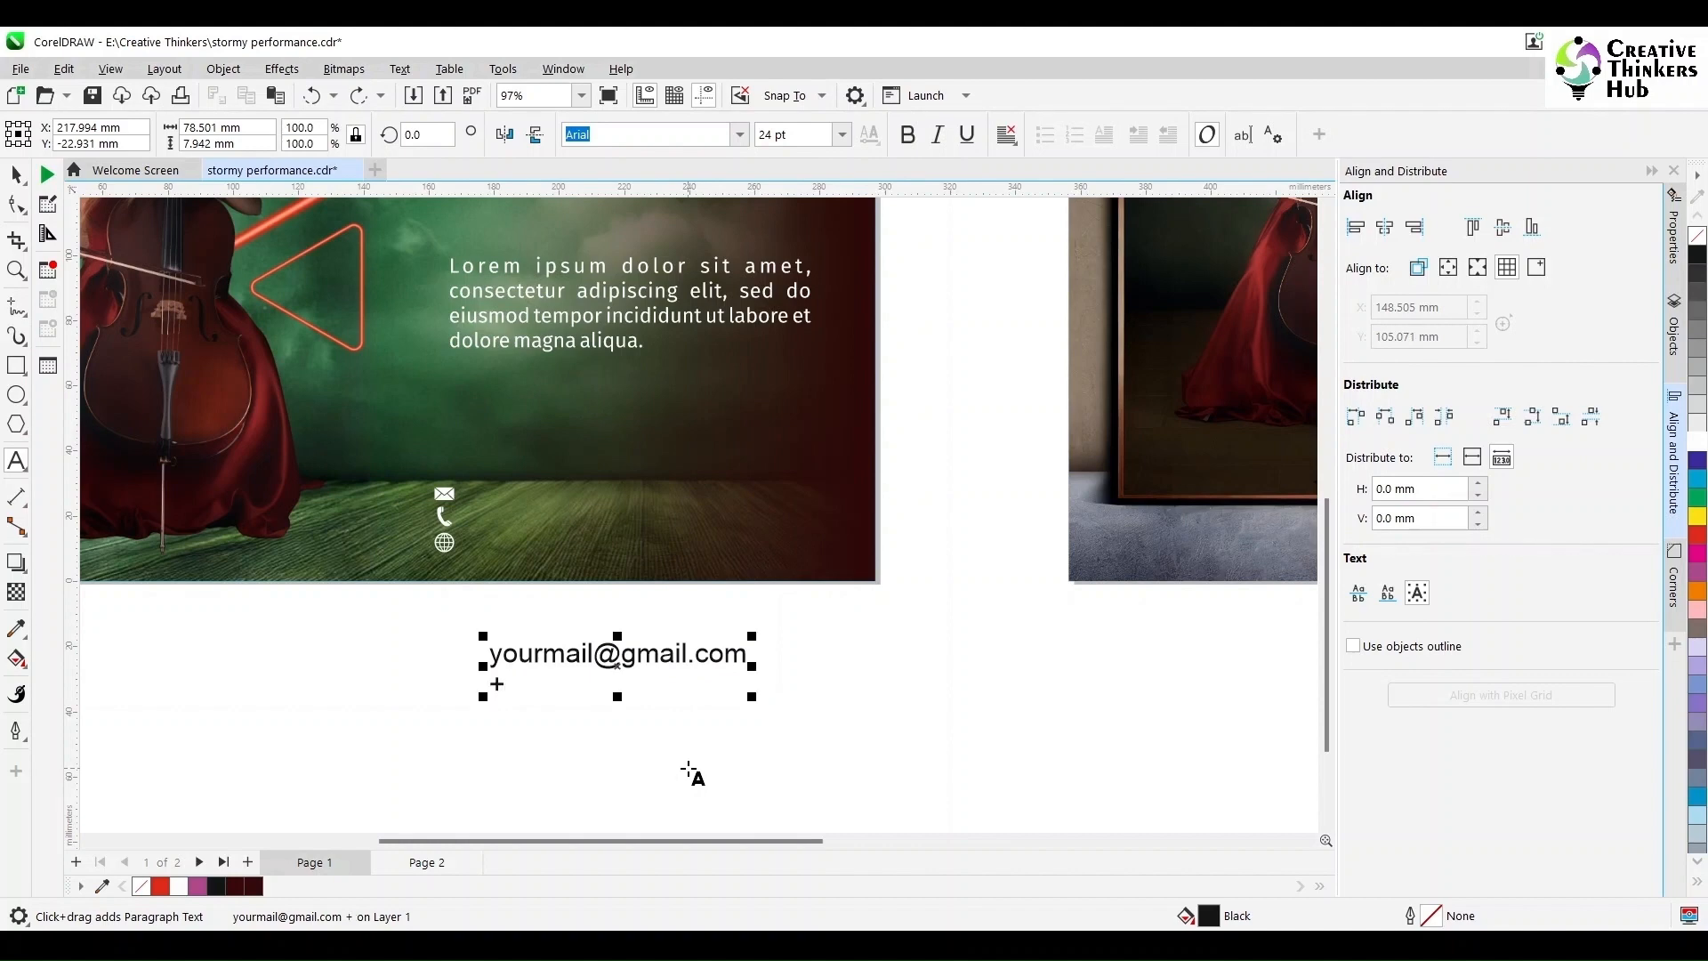
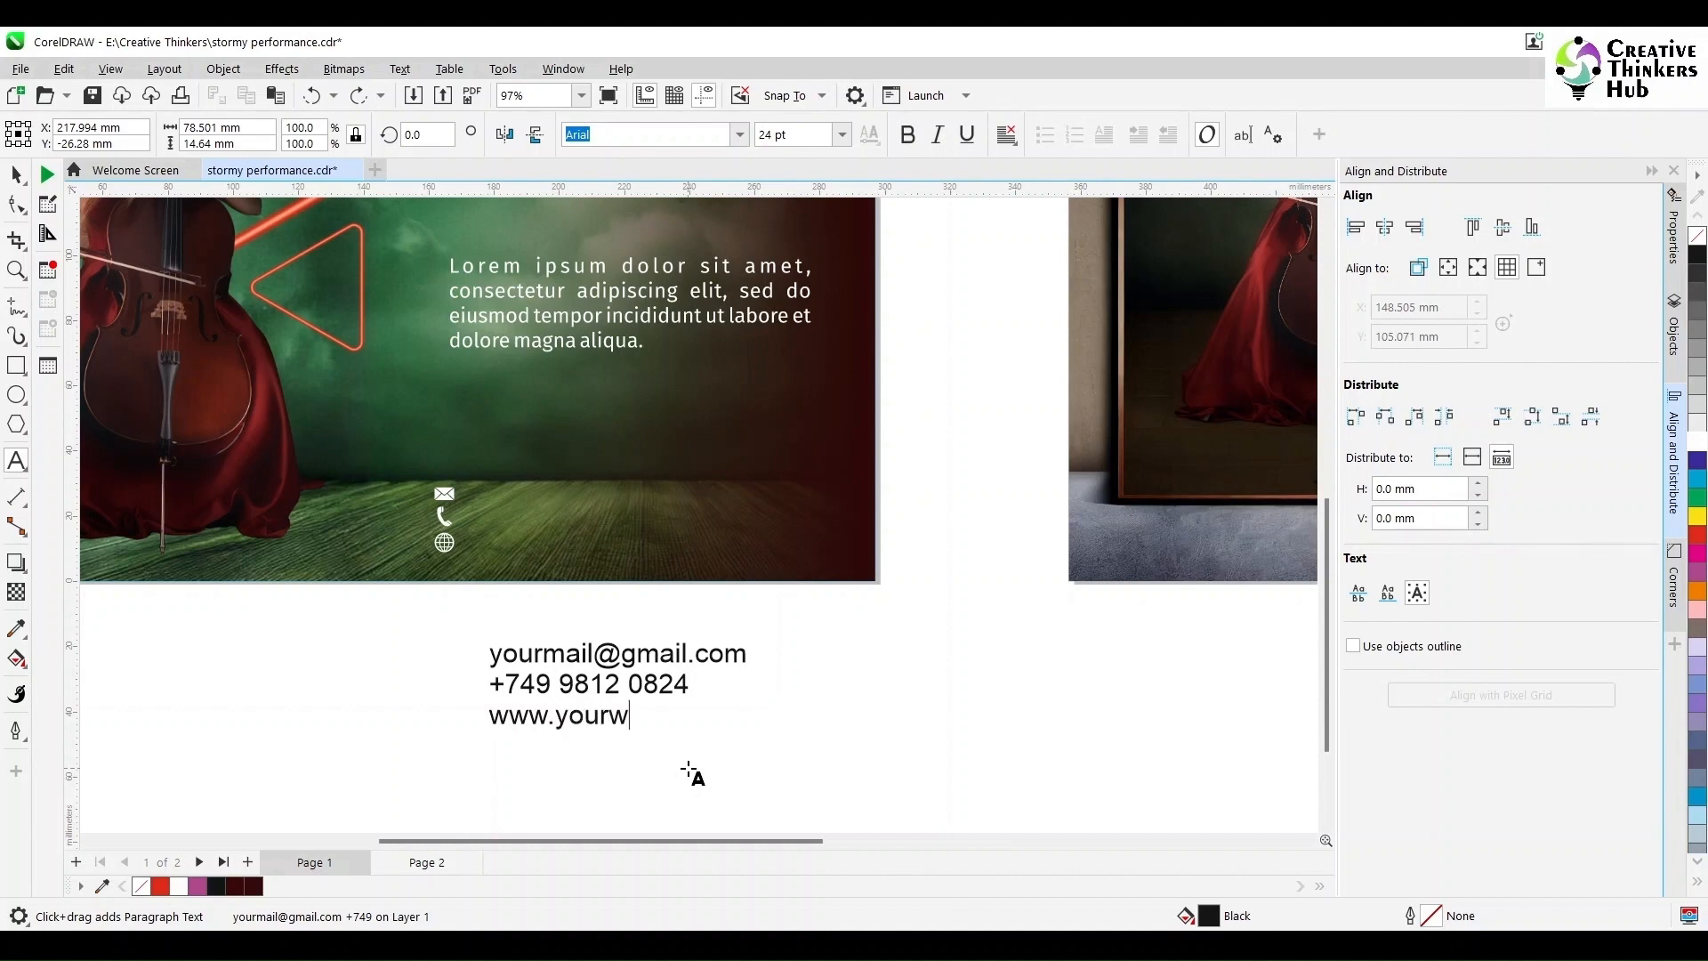
type("ite.com")
key("Escape")
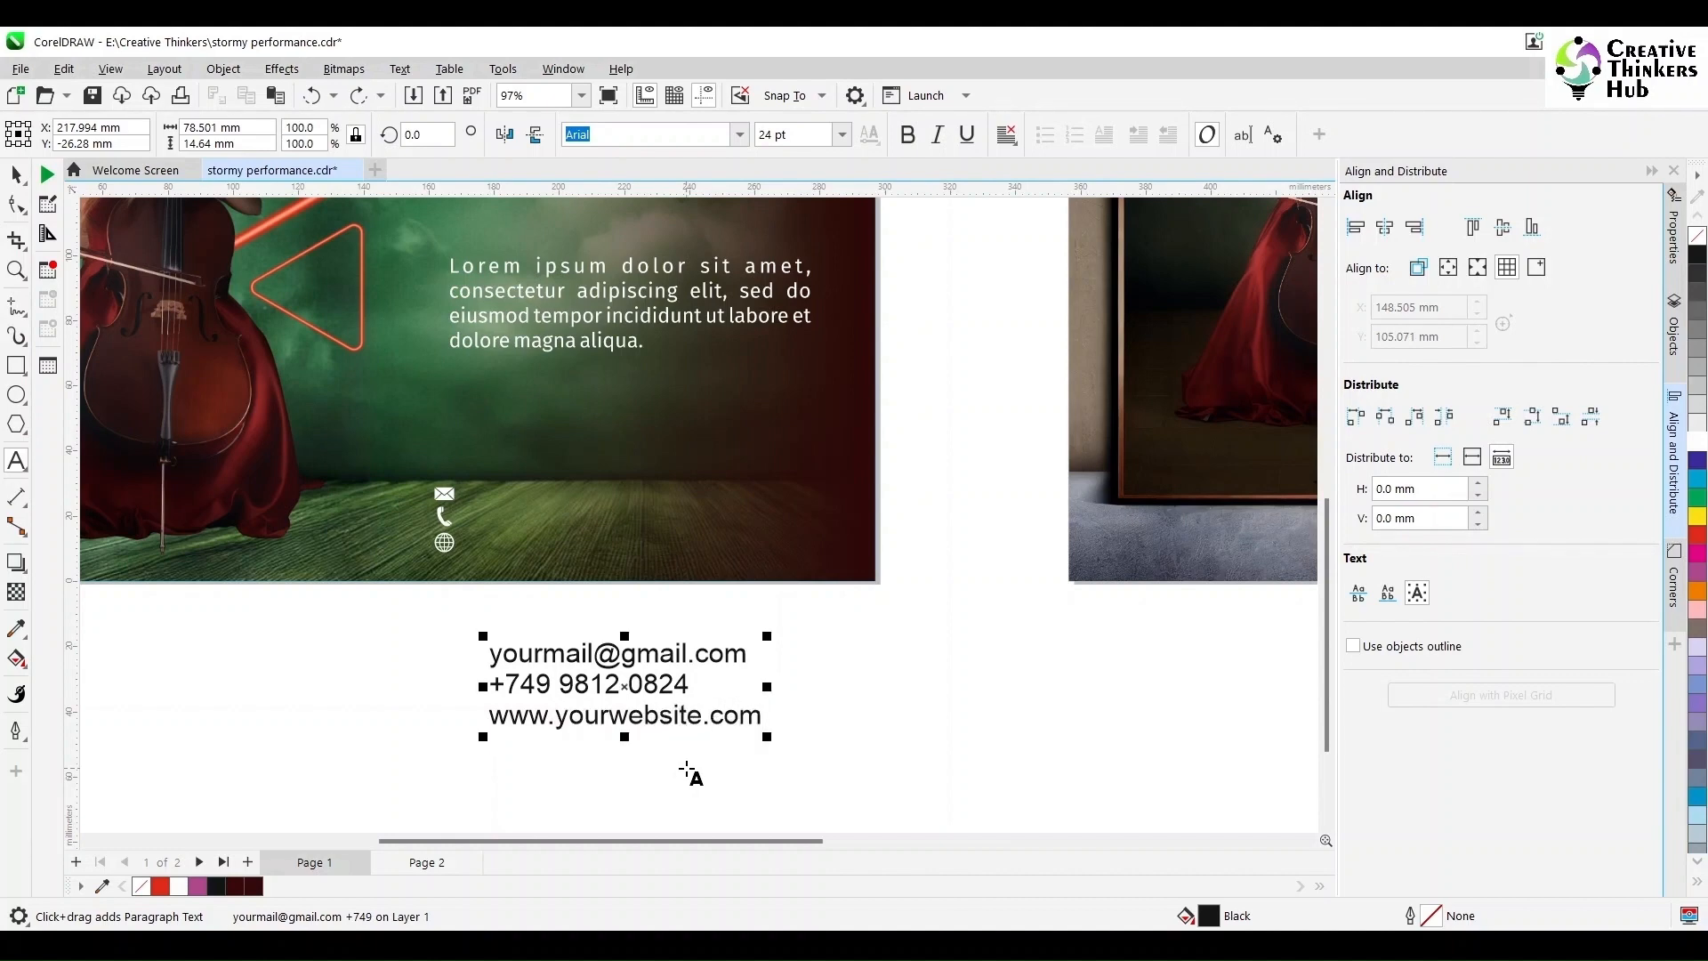
left_click(16, 174)
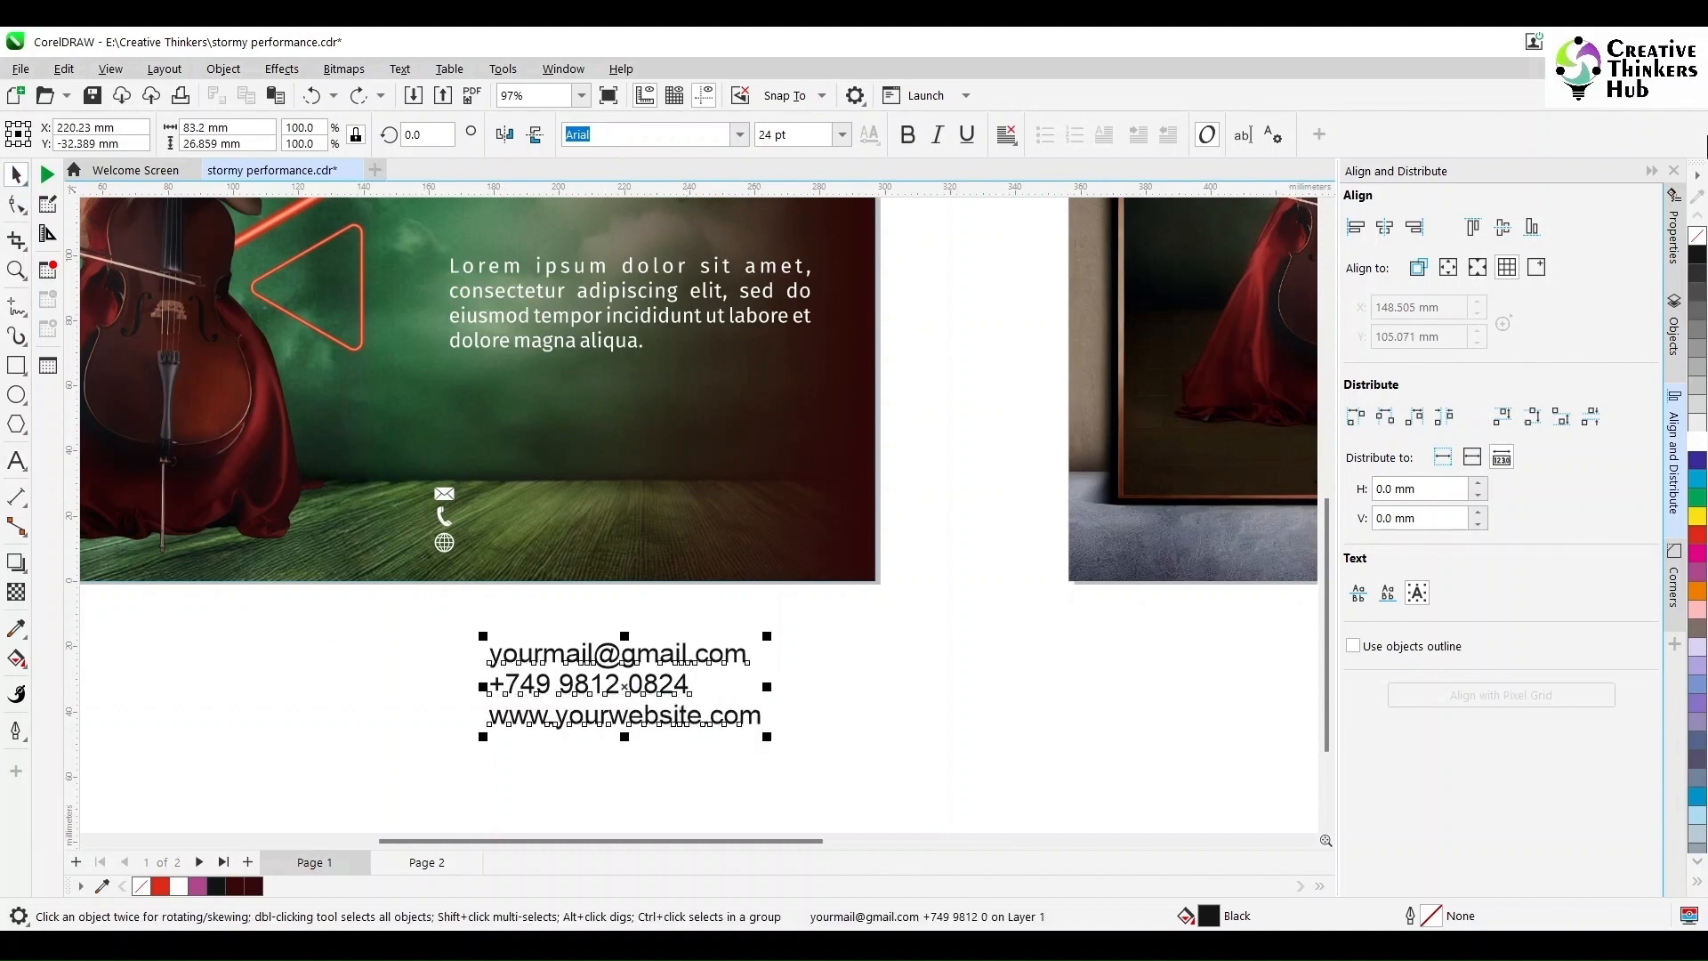
left_click_drag(623, 698, 606, 528)
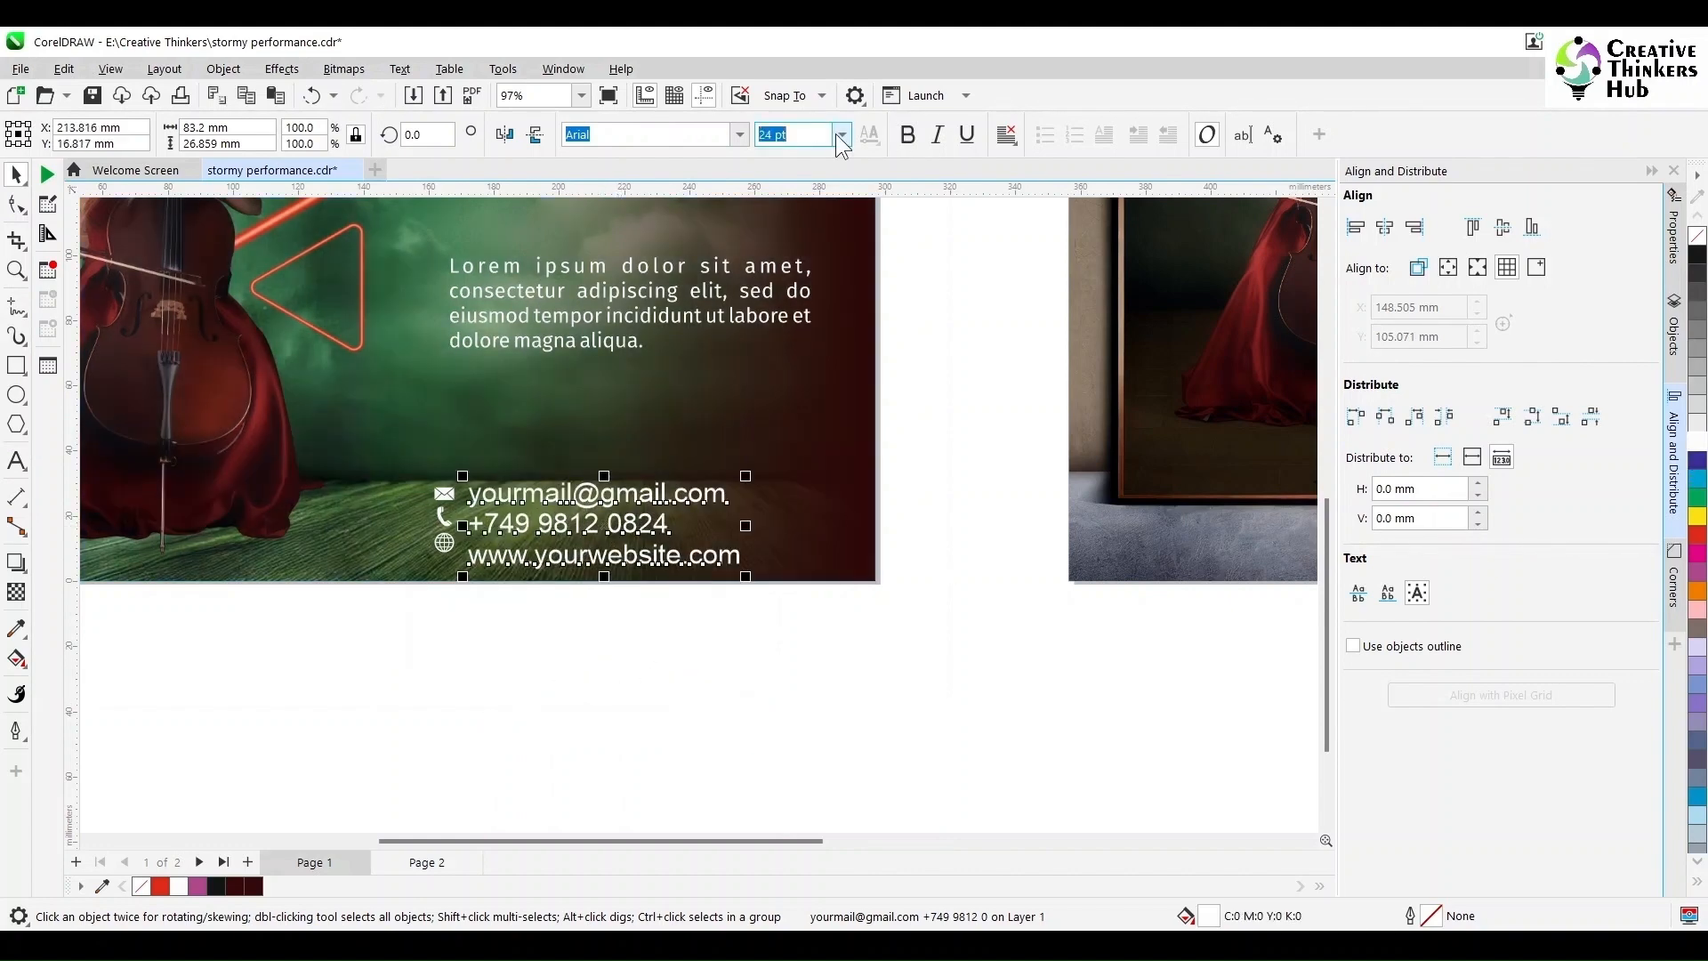
Step: Set the contact text to 18 pt Fira Sans
type("18")
key("Return")
left_click(738, 134)
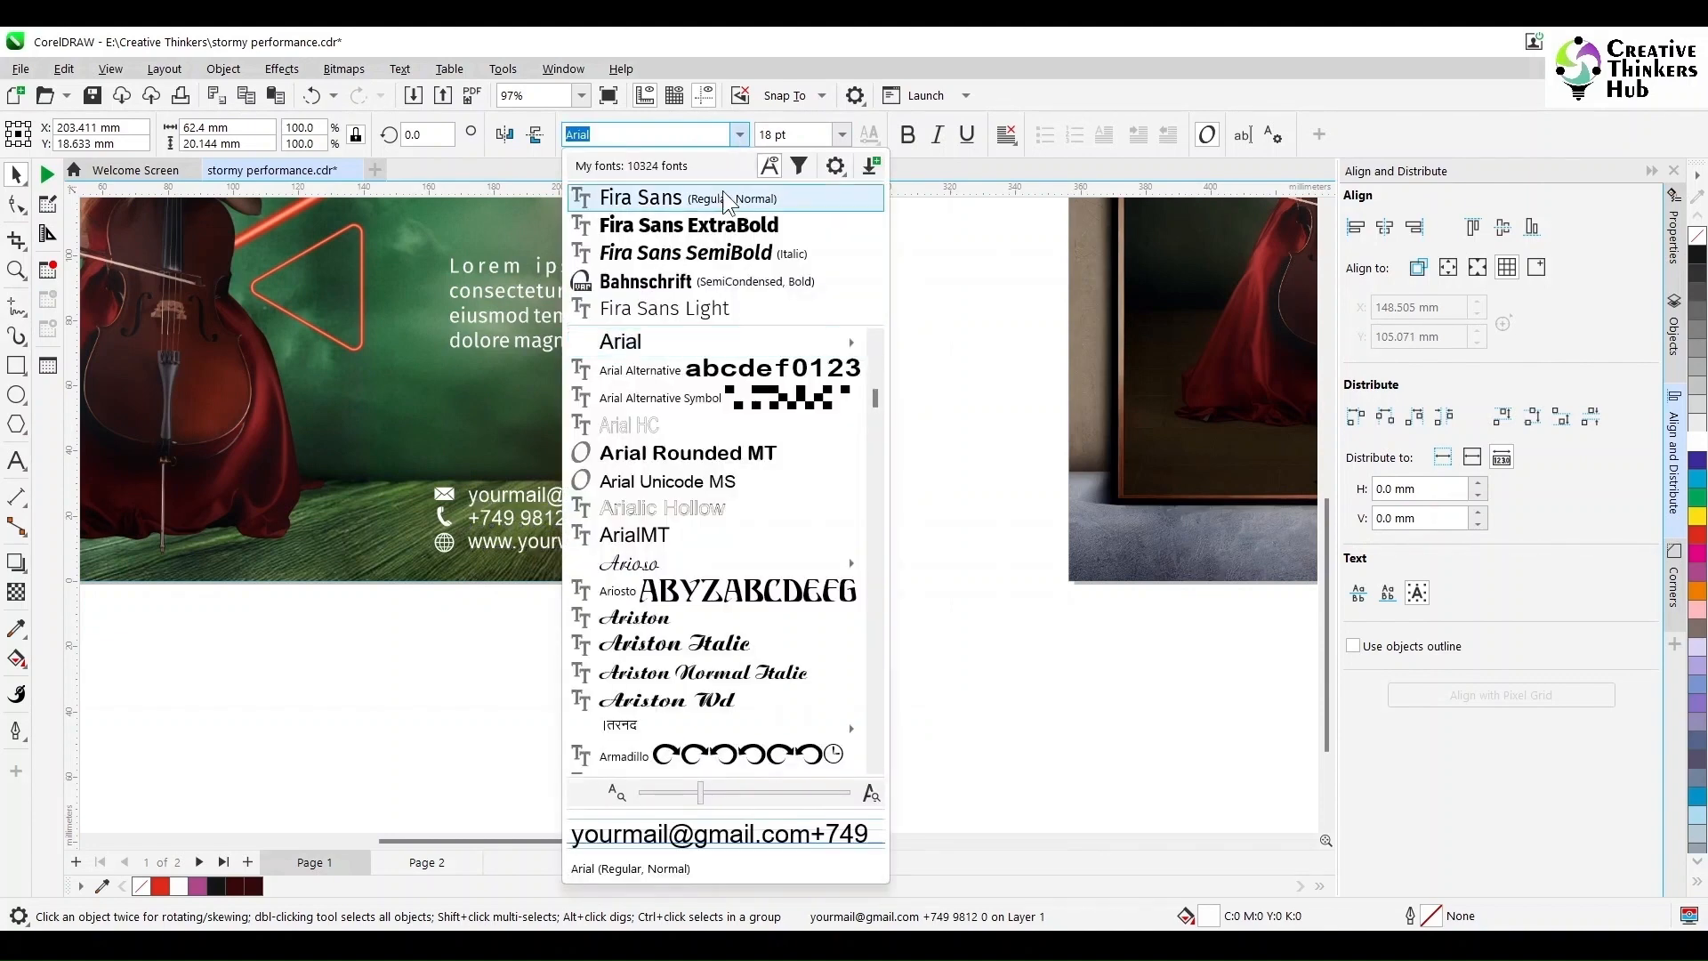
left_click(722, 190)
Step: Position the contact text beside the icons and nudge the phone and globe icons down slightly
key("z")
left_click_drag(325, 450, 783, 612)
key("space")
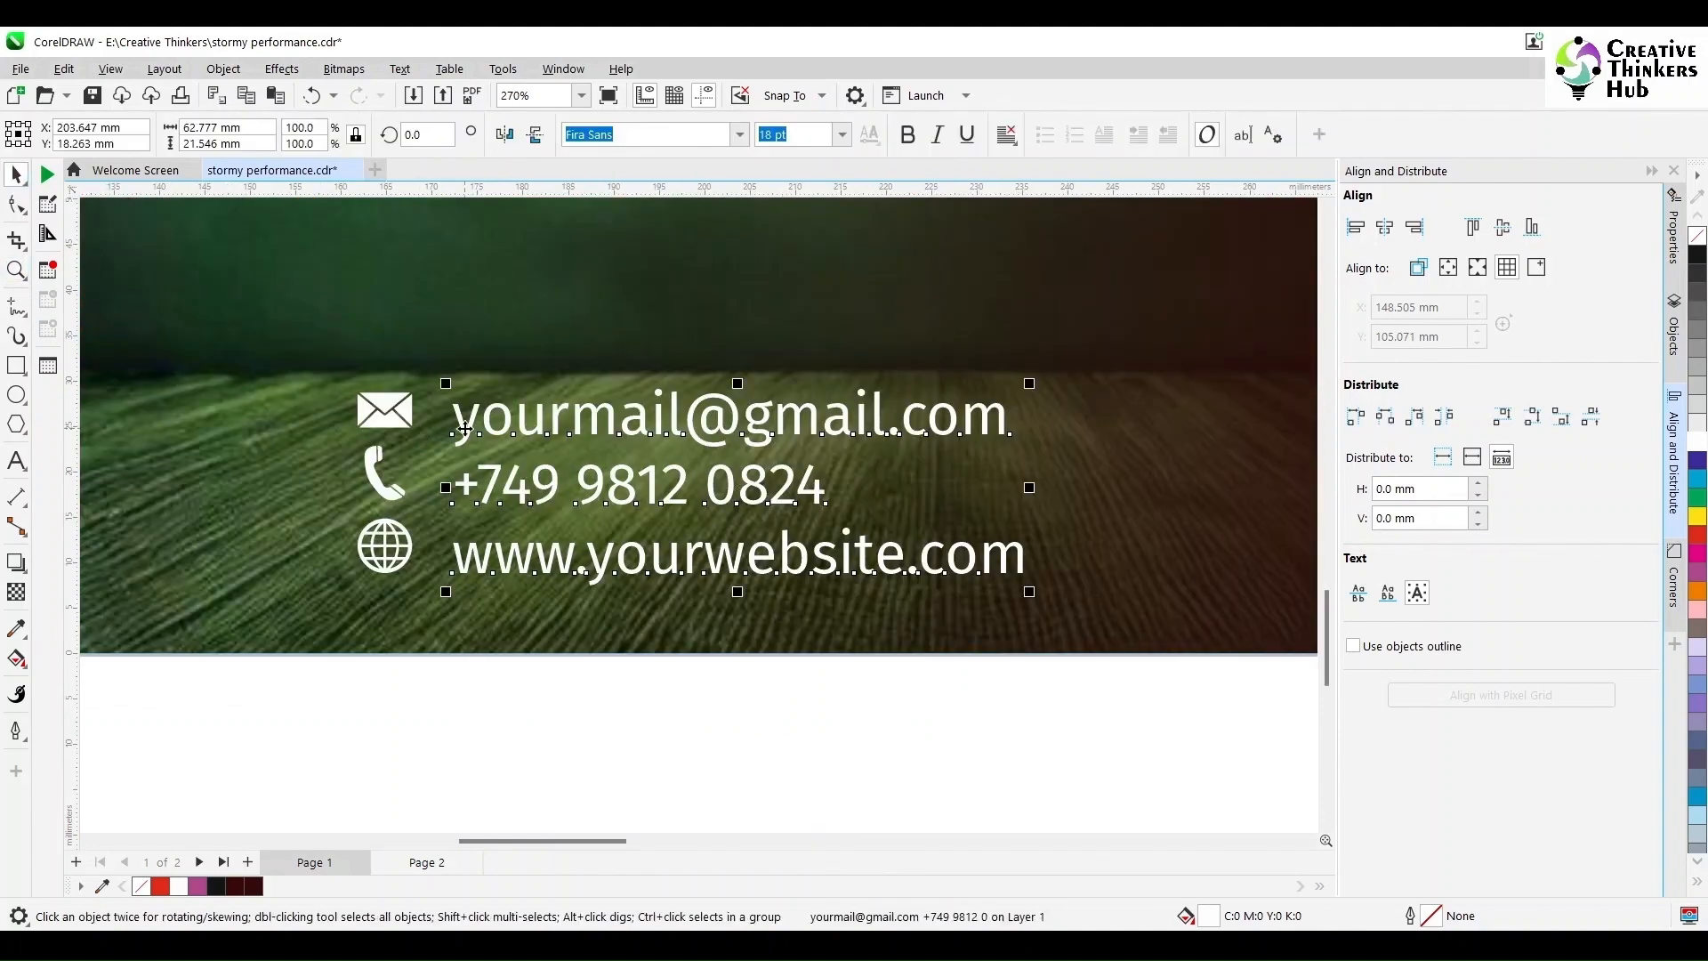
left_click_drag(464, 434, 433, 425)
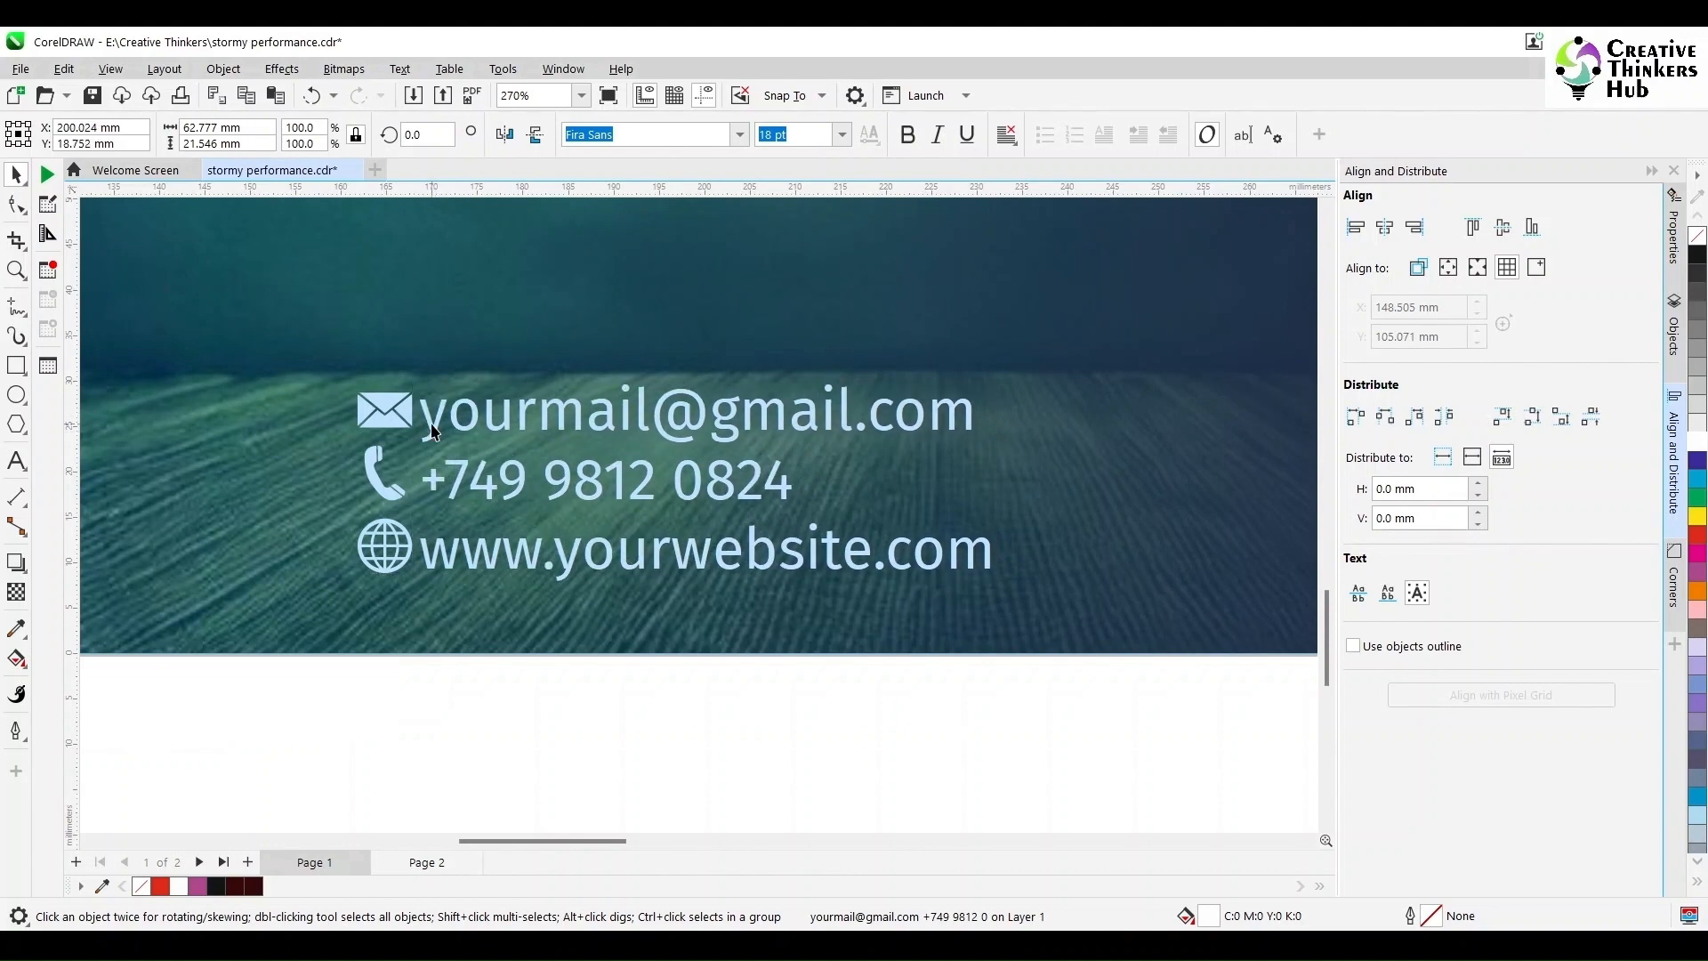
left_click_drag(329, 702, 469, 436)
key("Down")
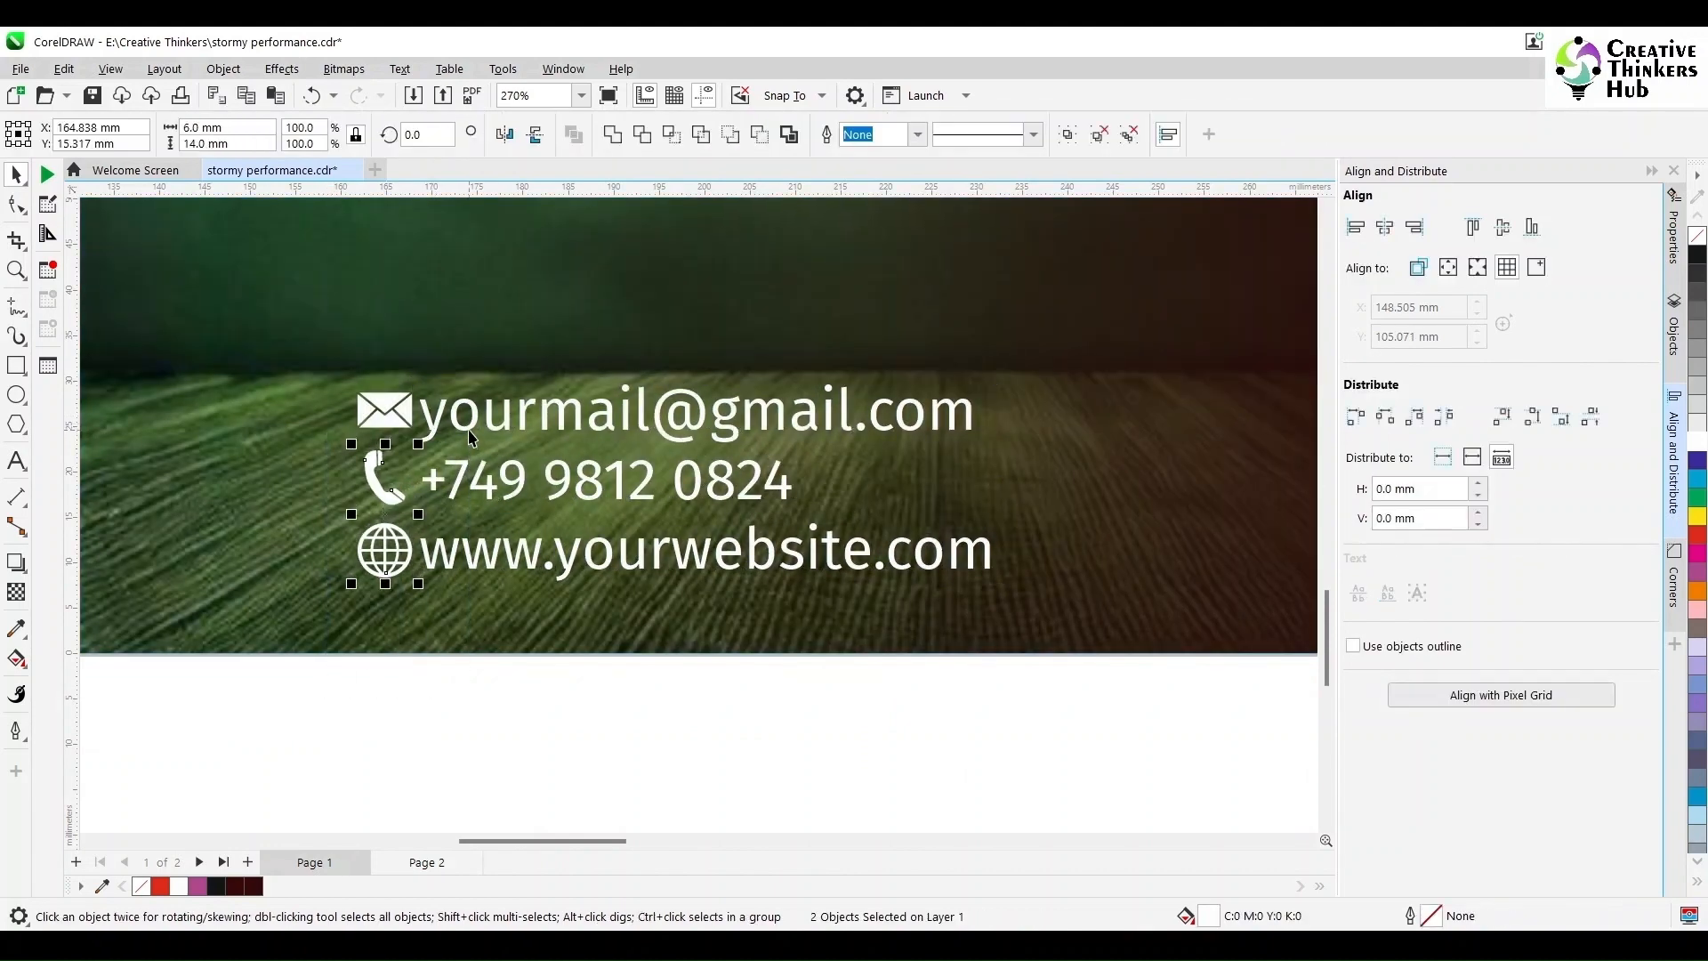
key("Down")
left_click_drag(316, 692, 469, 503)
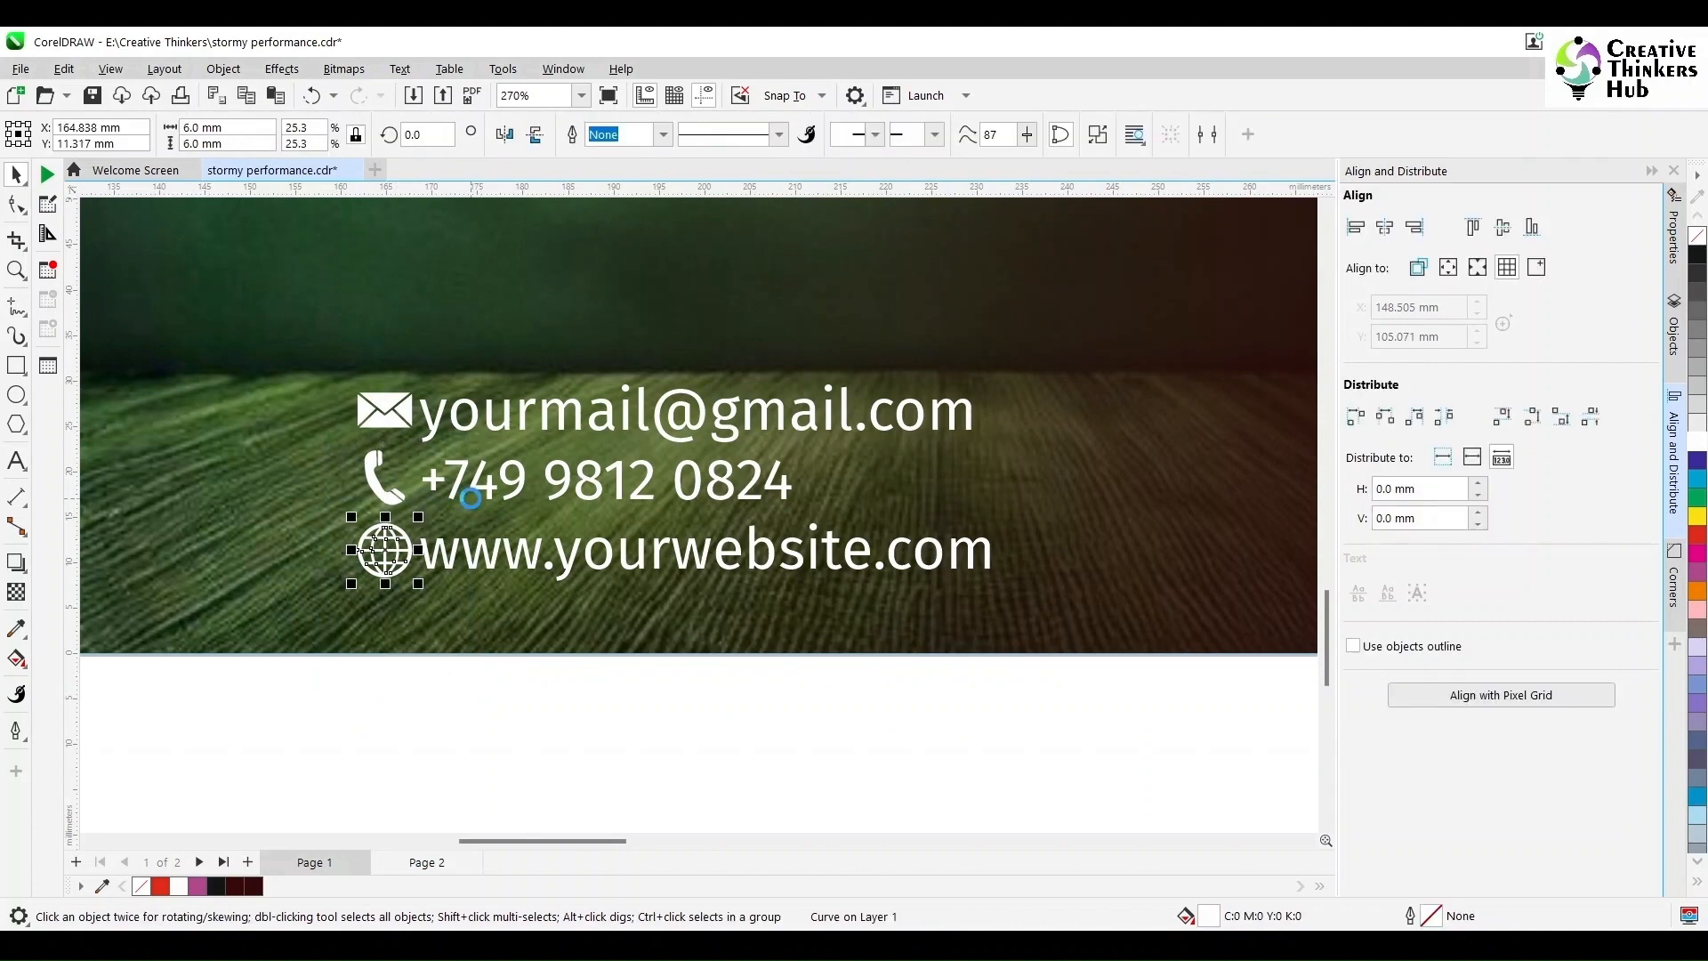
left_click_drag(312, 724, 1052, 330)
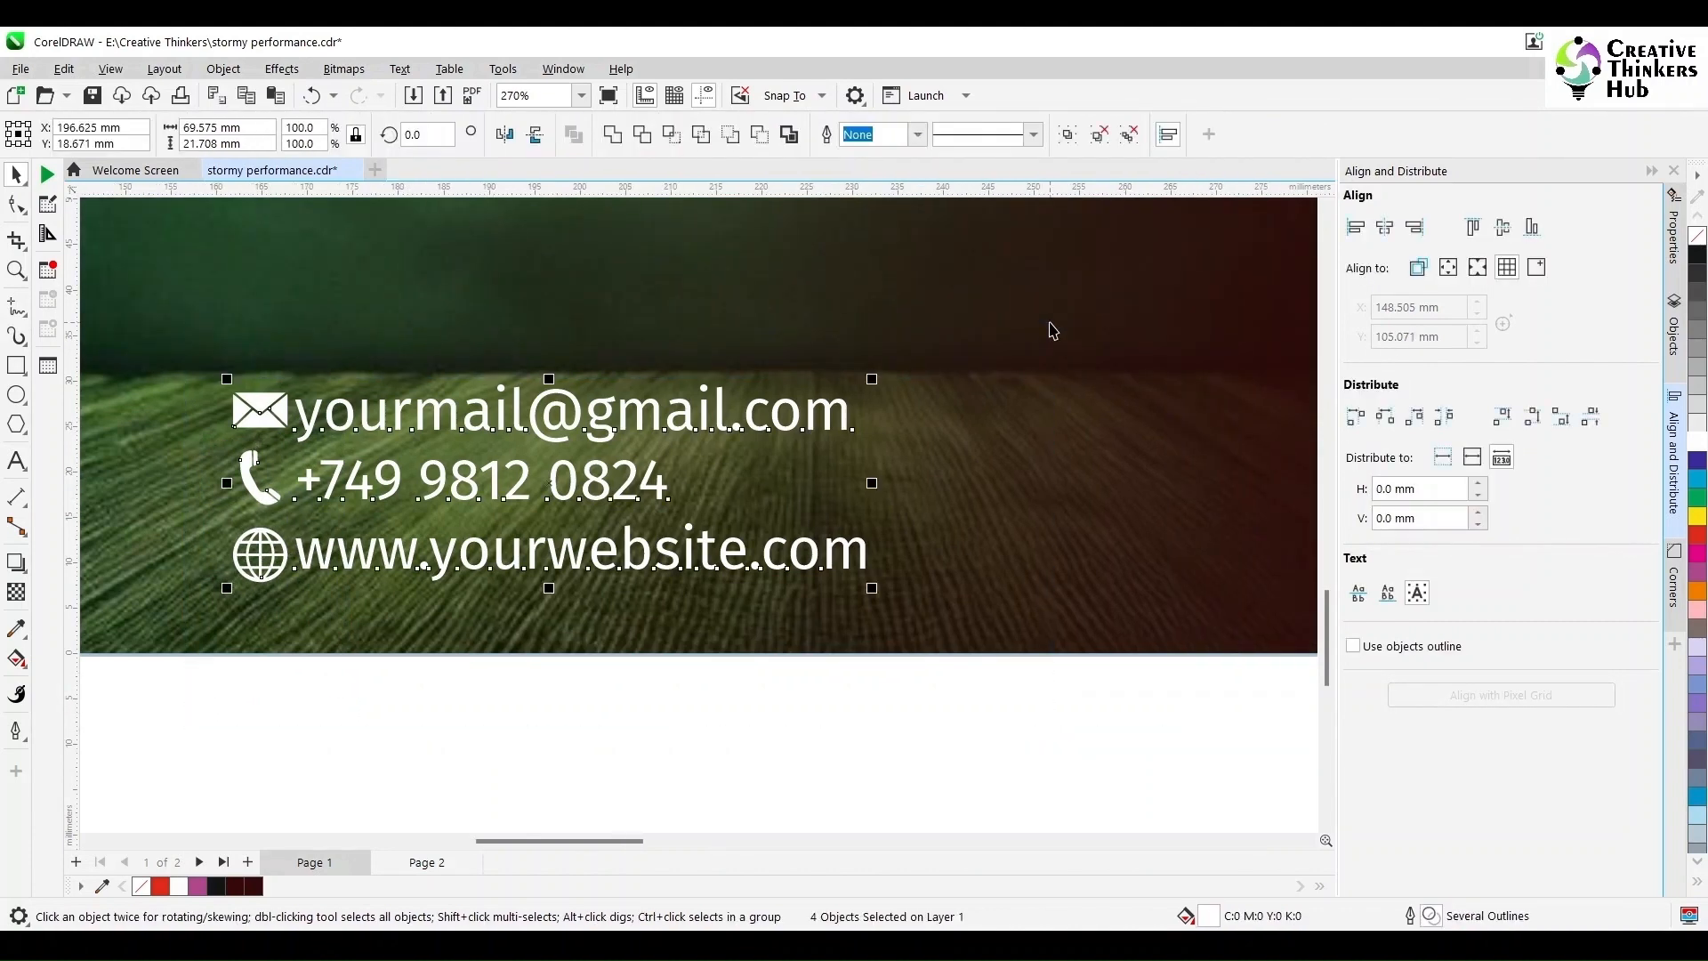
key("shift+F4")
left_click(1239, 737)
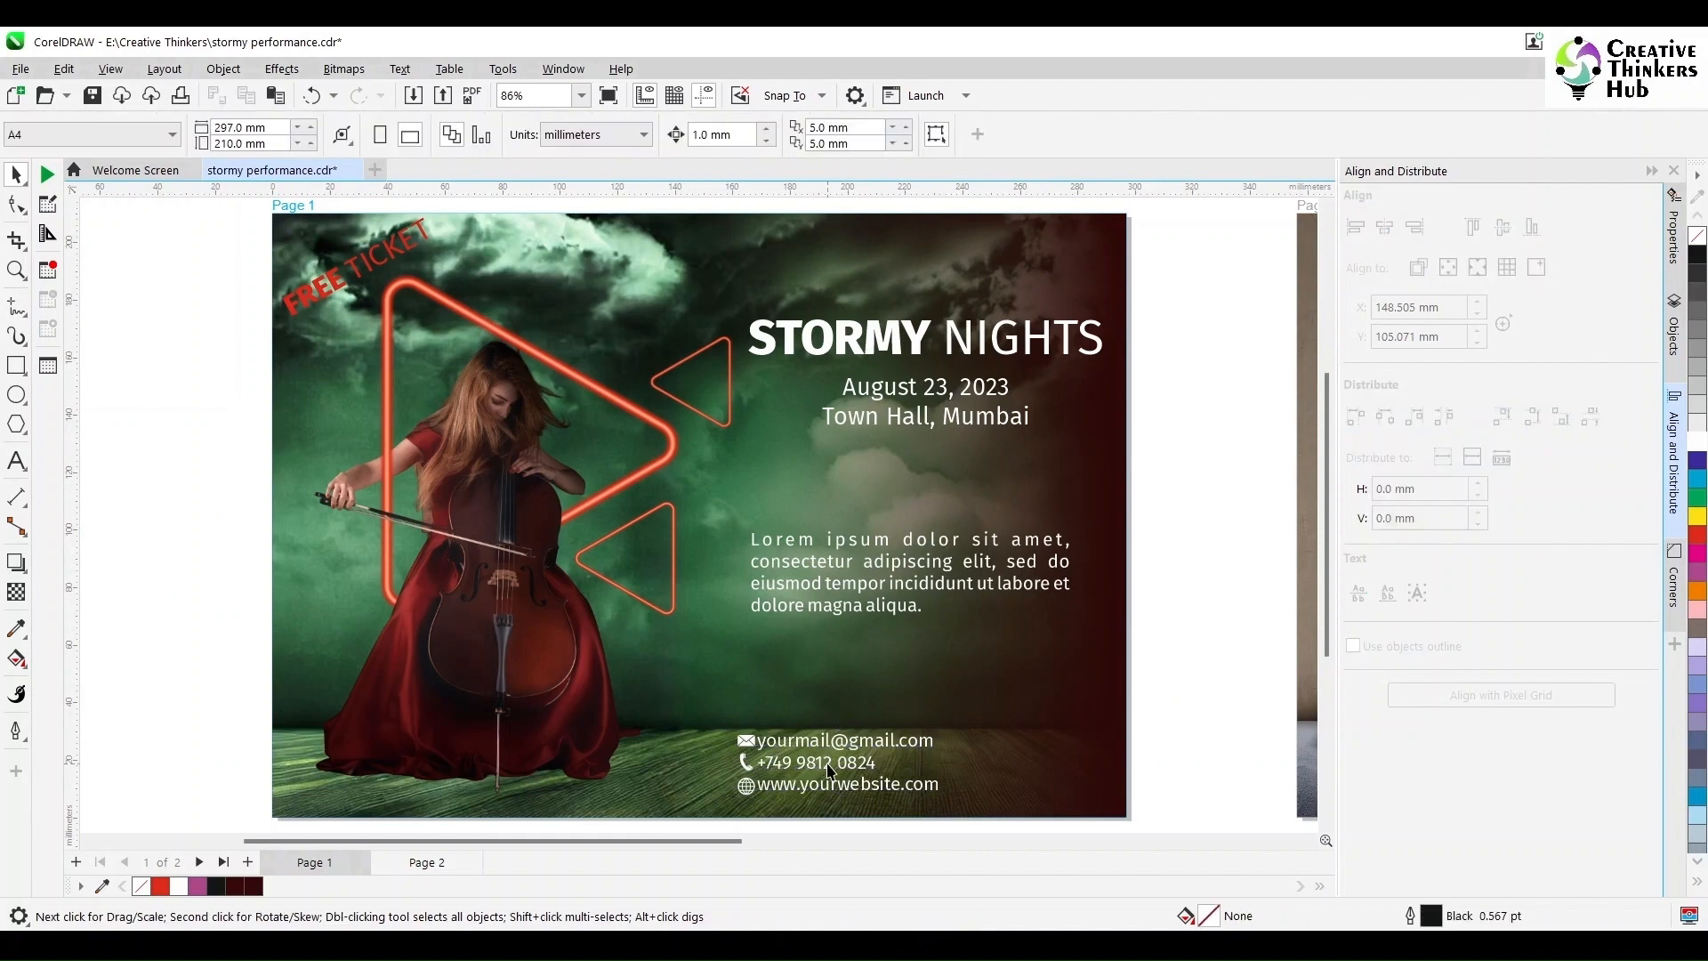
Step: Group the four contact objects and right-align the group with the STORMY NIGHTS title
left_click(823, 759)
key("Right")
key("Right")
key("Right")
key("Right")
left_click(1189, 696)
left_click_drag(1128, 694, 705, 828)
left_click_drag(866, 764, 985, 766)
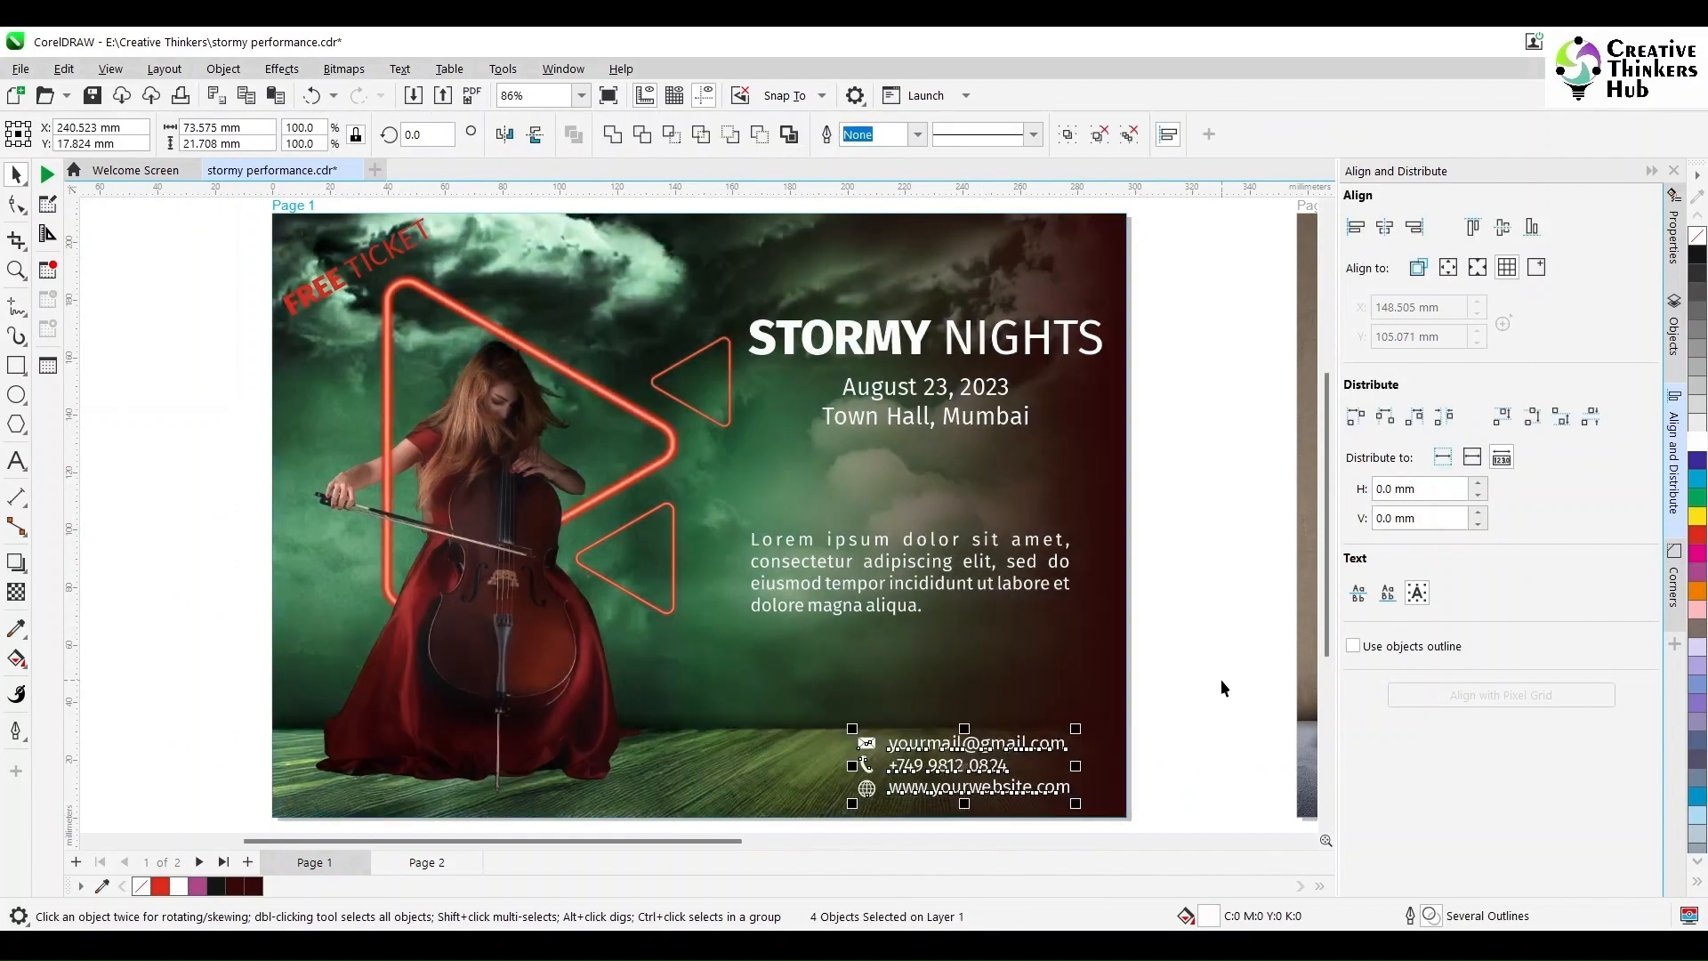
key("ctrl+g")
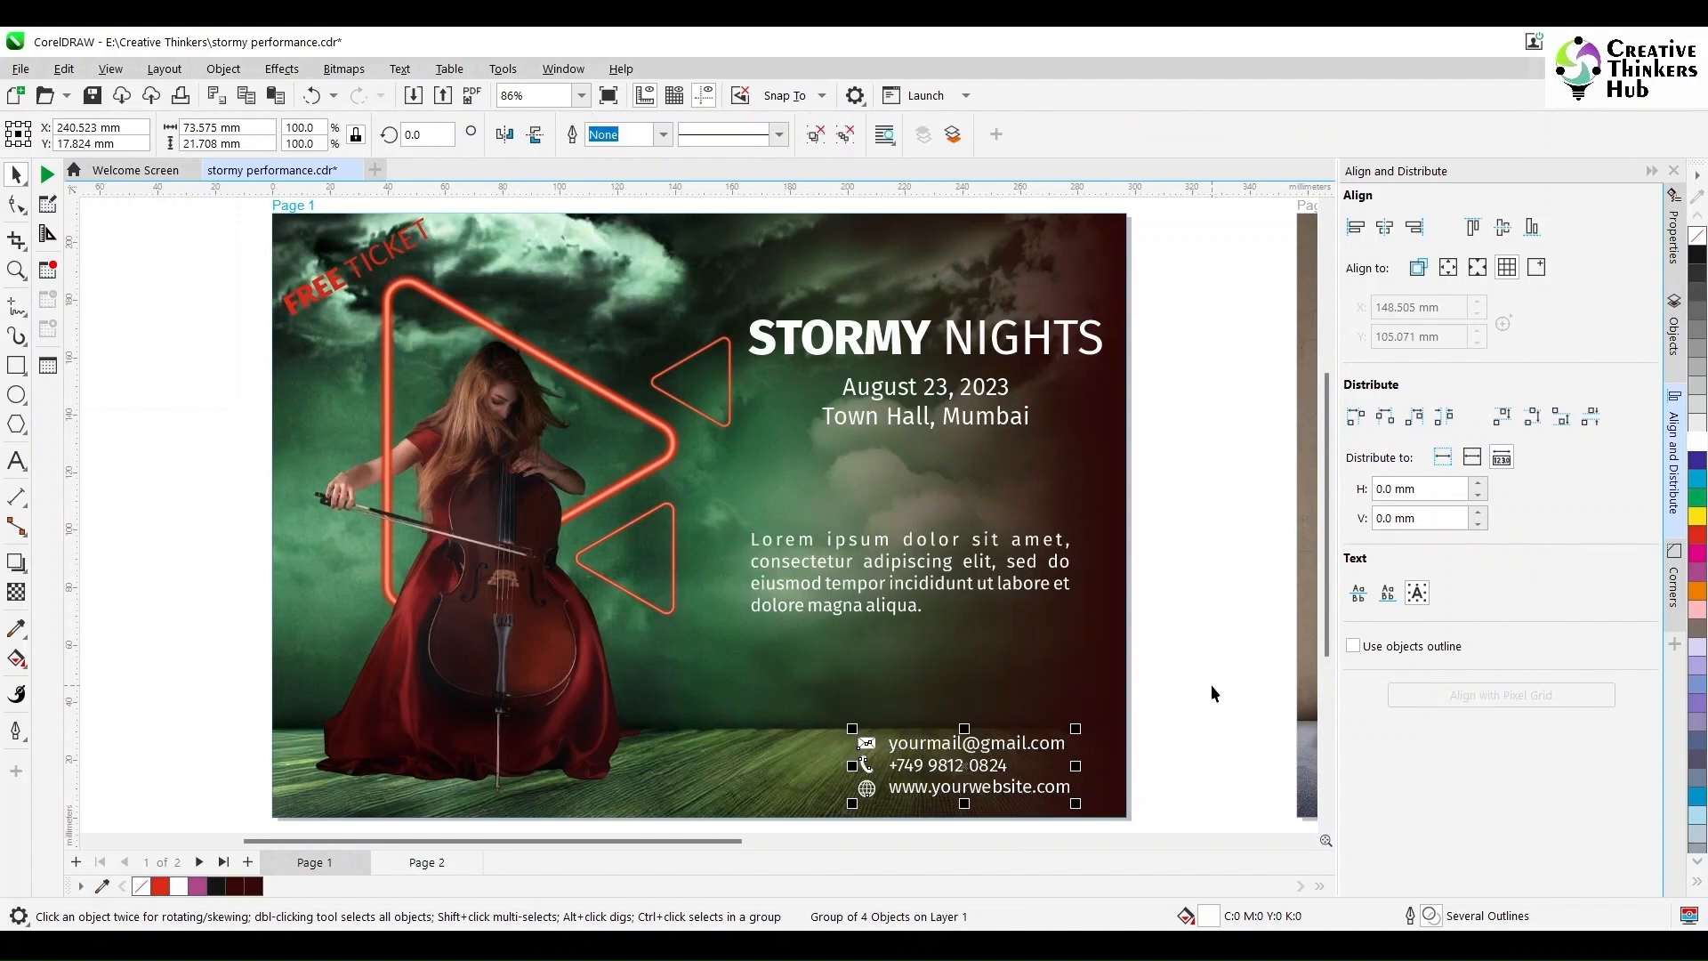
left_click(1085, 349, "shift")
key("r")
left_click(1188, 575)
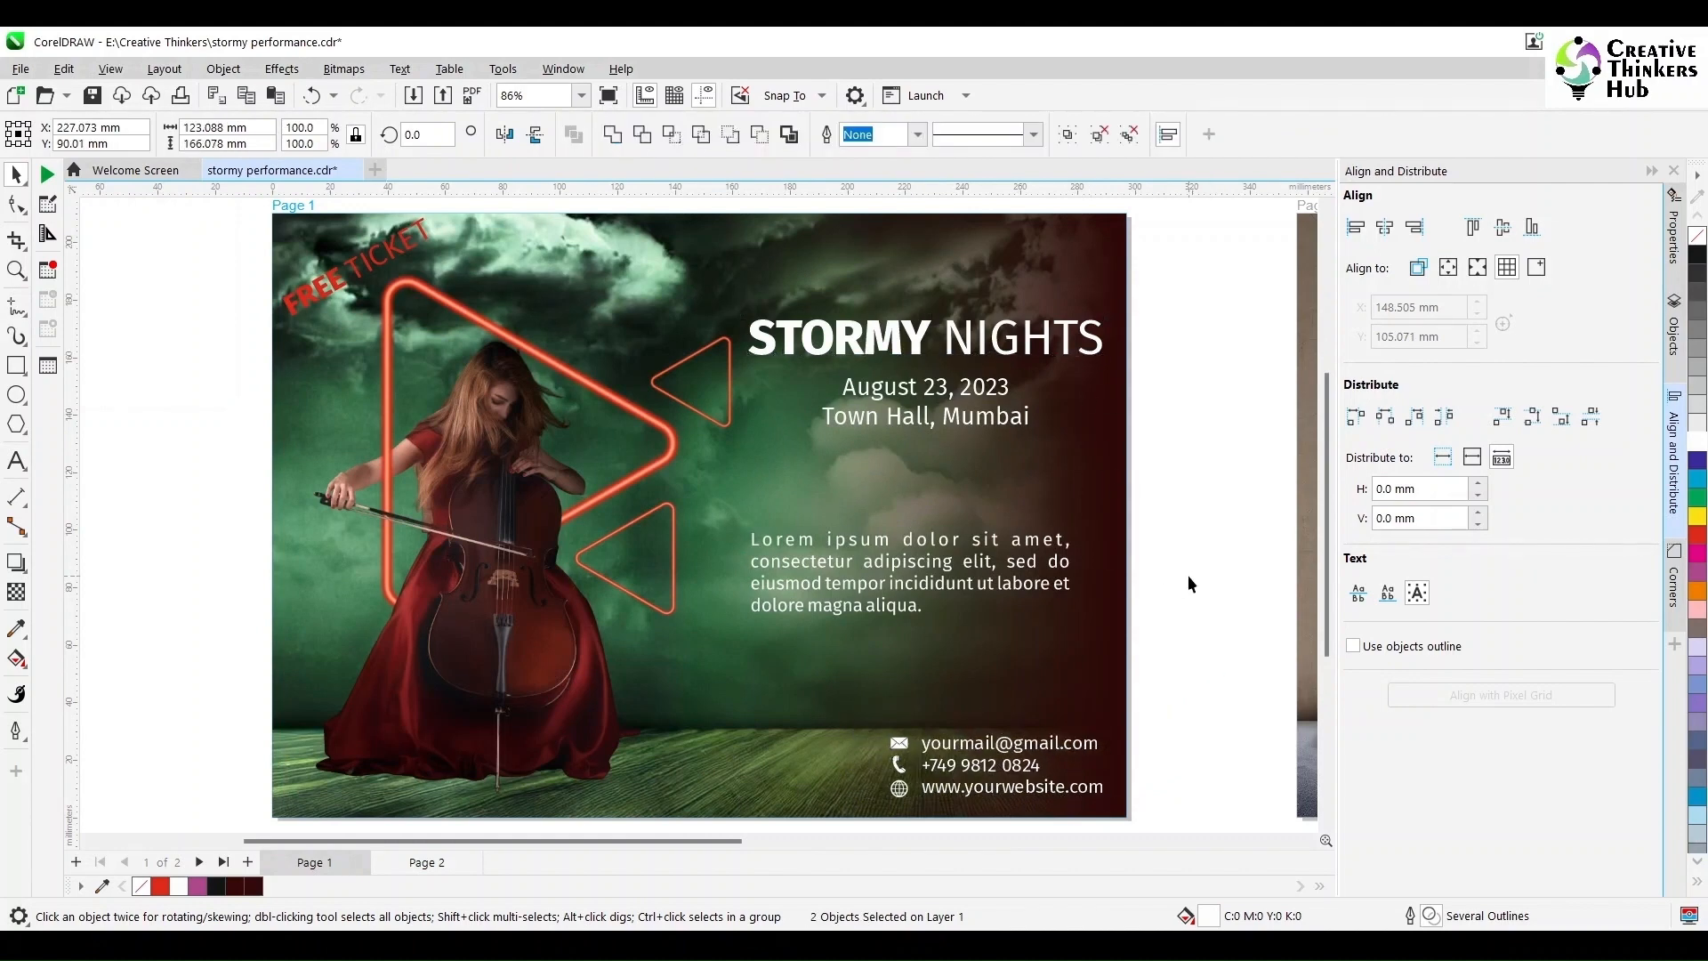
Step: Centre the Lorem ipsum paragraph horizontally under the STORMY NIGHTS title
left_click(994, 581)
left_click(1000, 351, "shift")
key("Escape")
left_click(1000, 583)
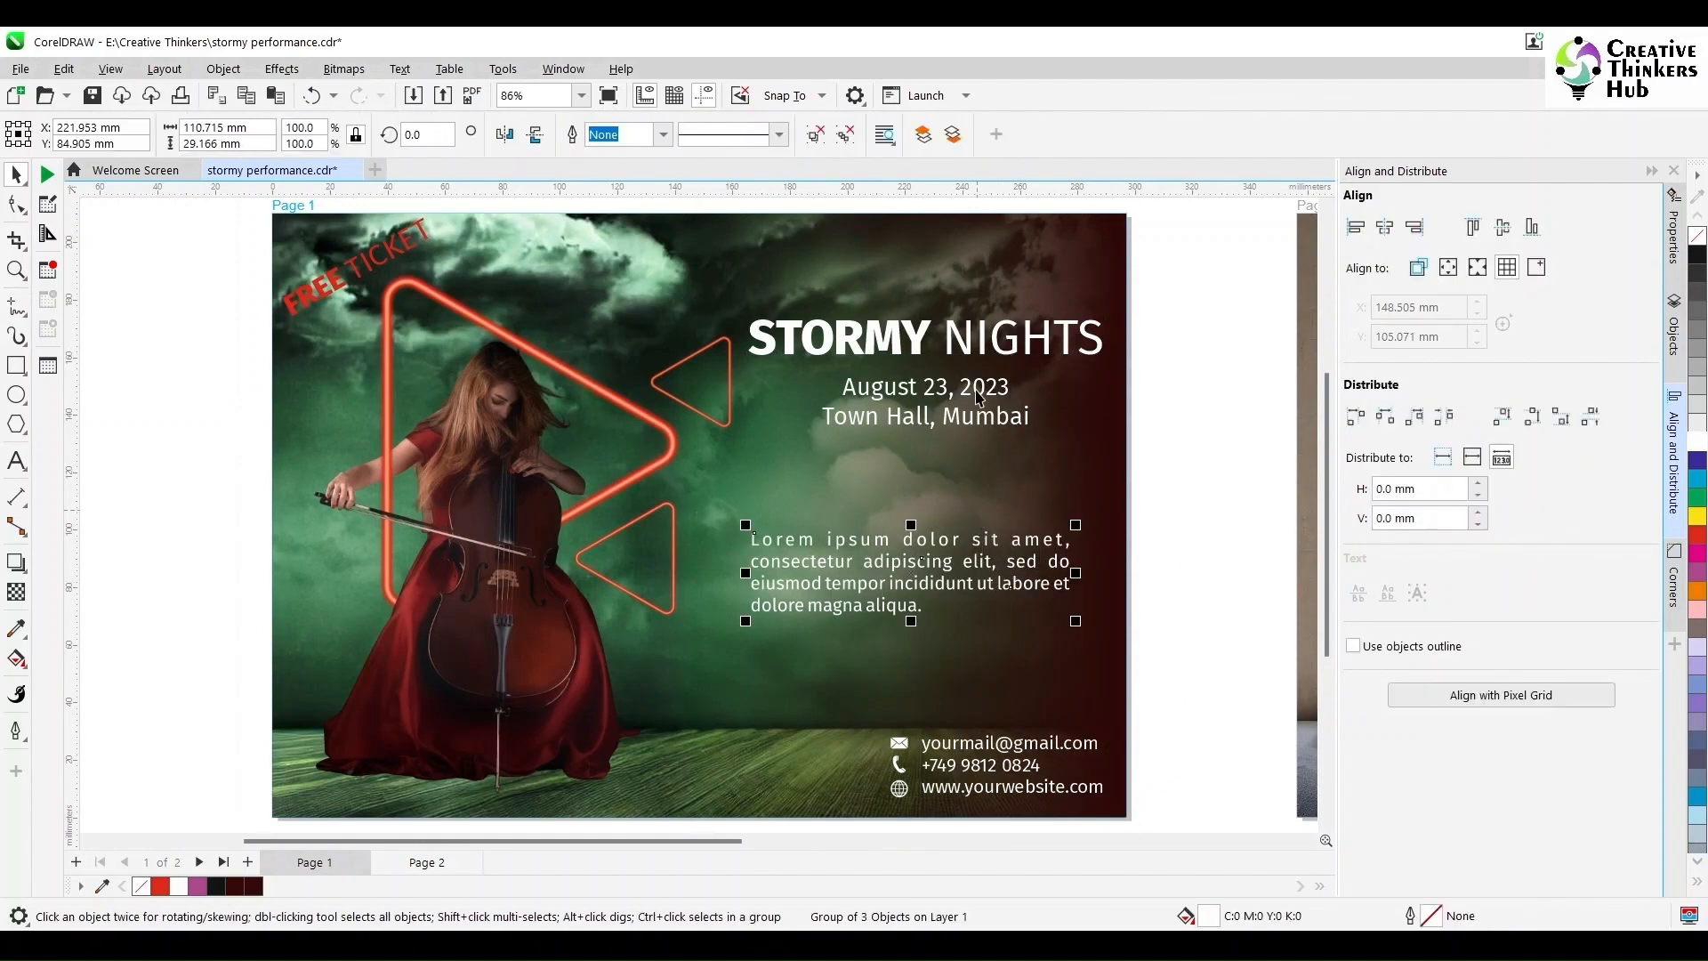
left_click(969, 358, "shift")
key("c")
left_click(1151, 599)
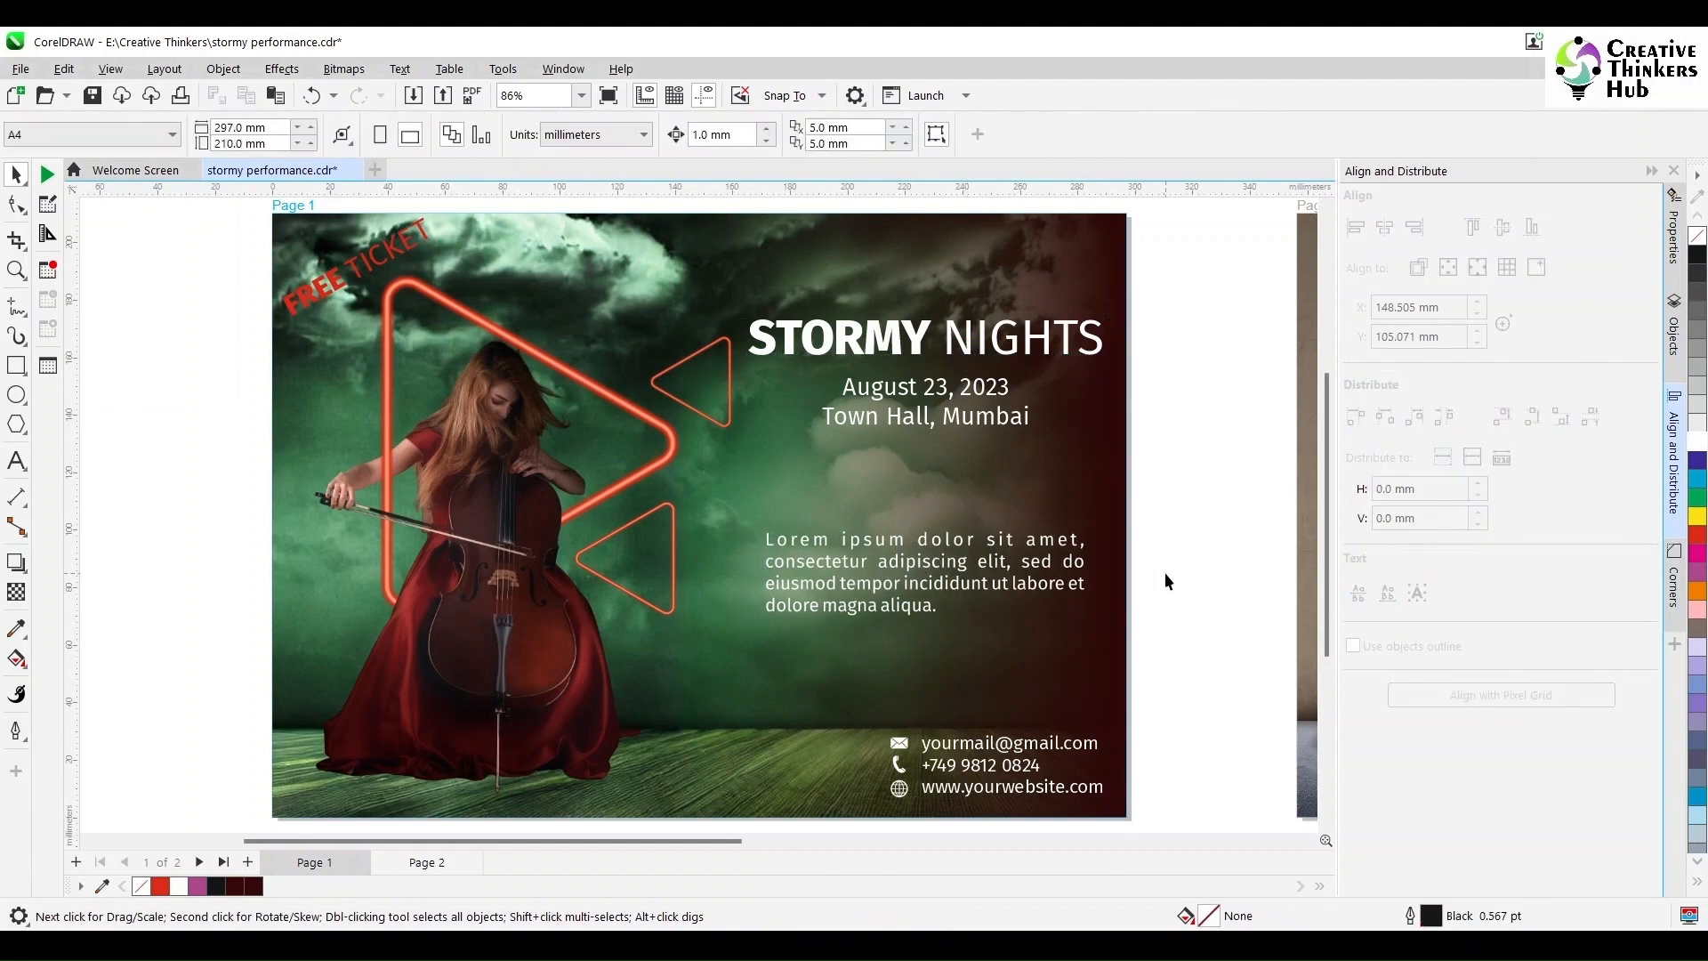
scroll(1165, 573, "down", 1)
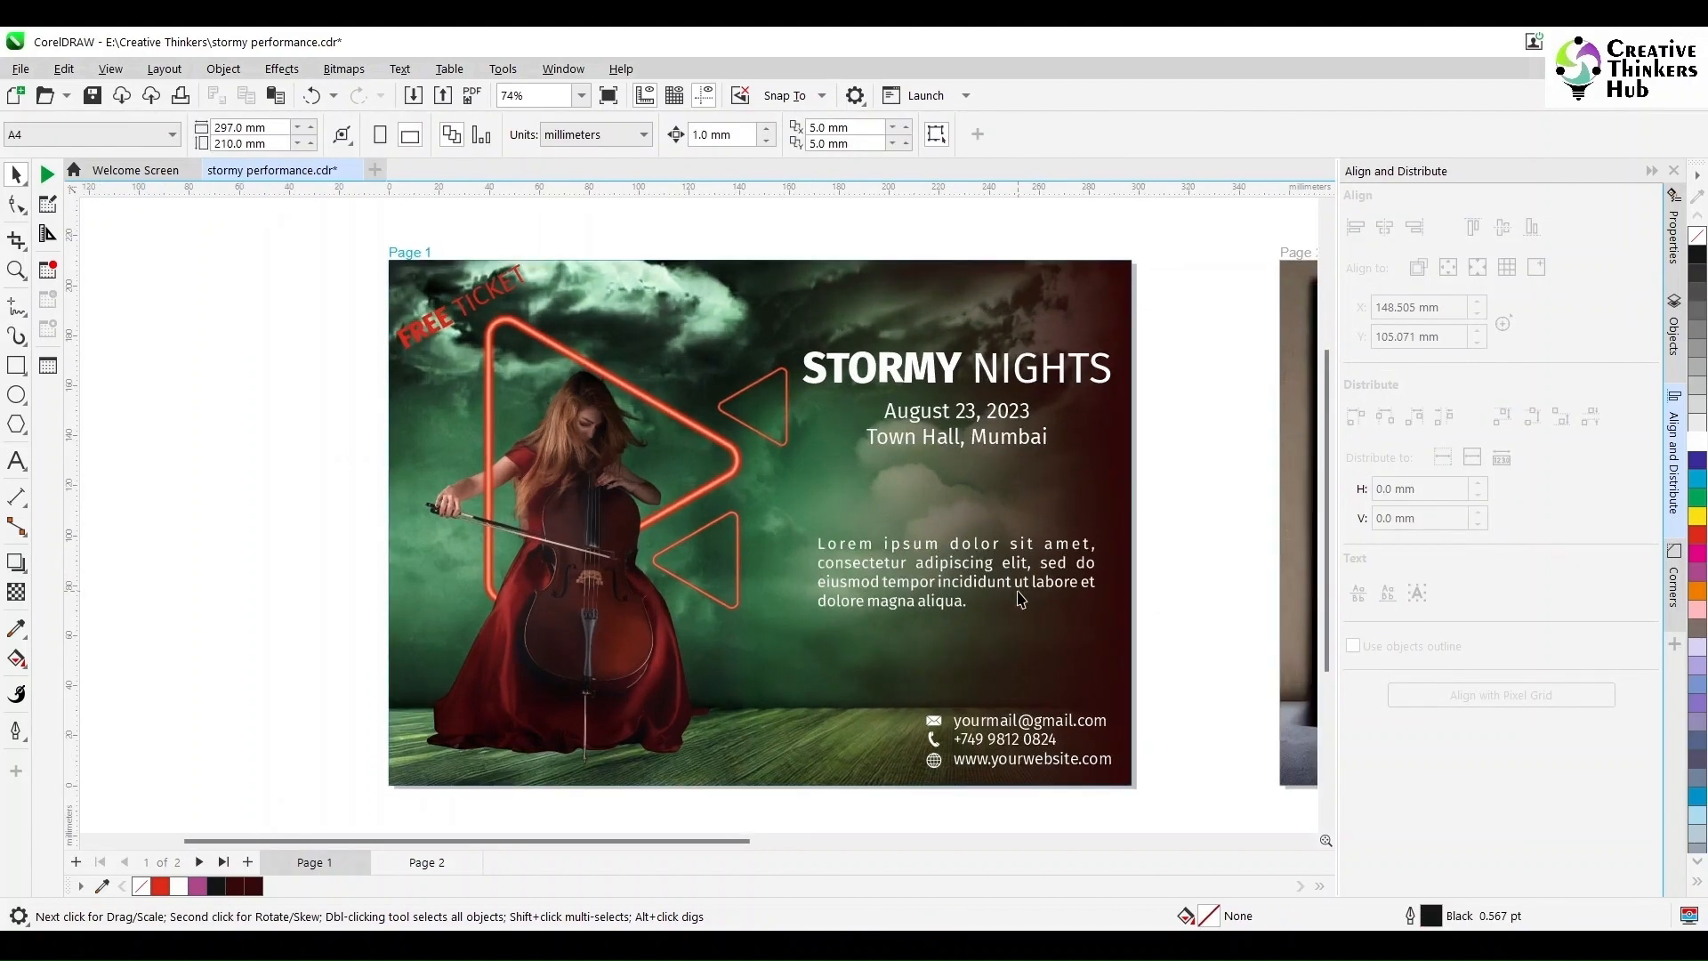
left_click(1018, 594)
left_click(1028, 584)
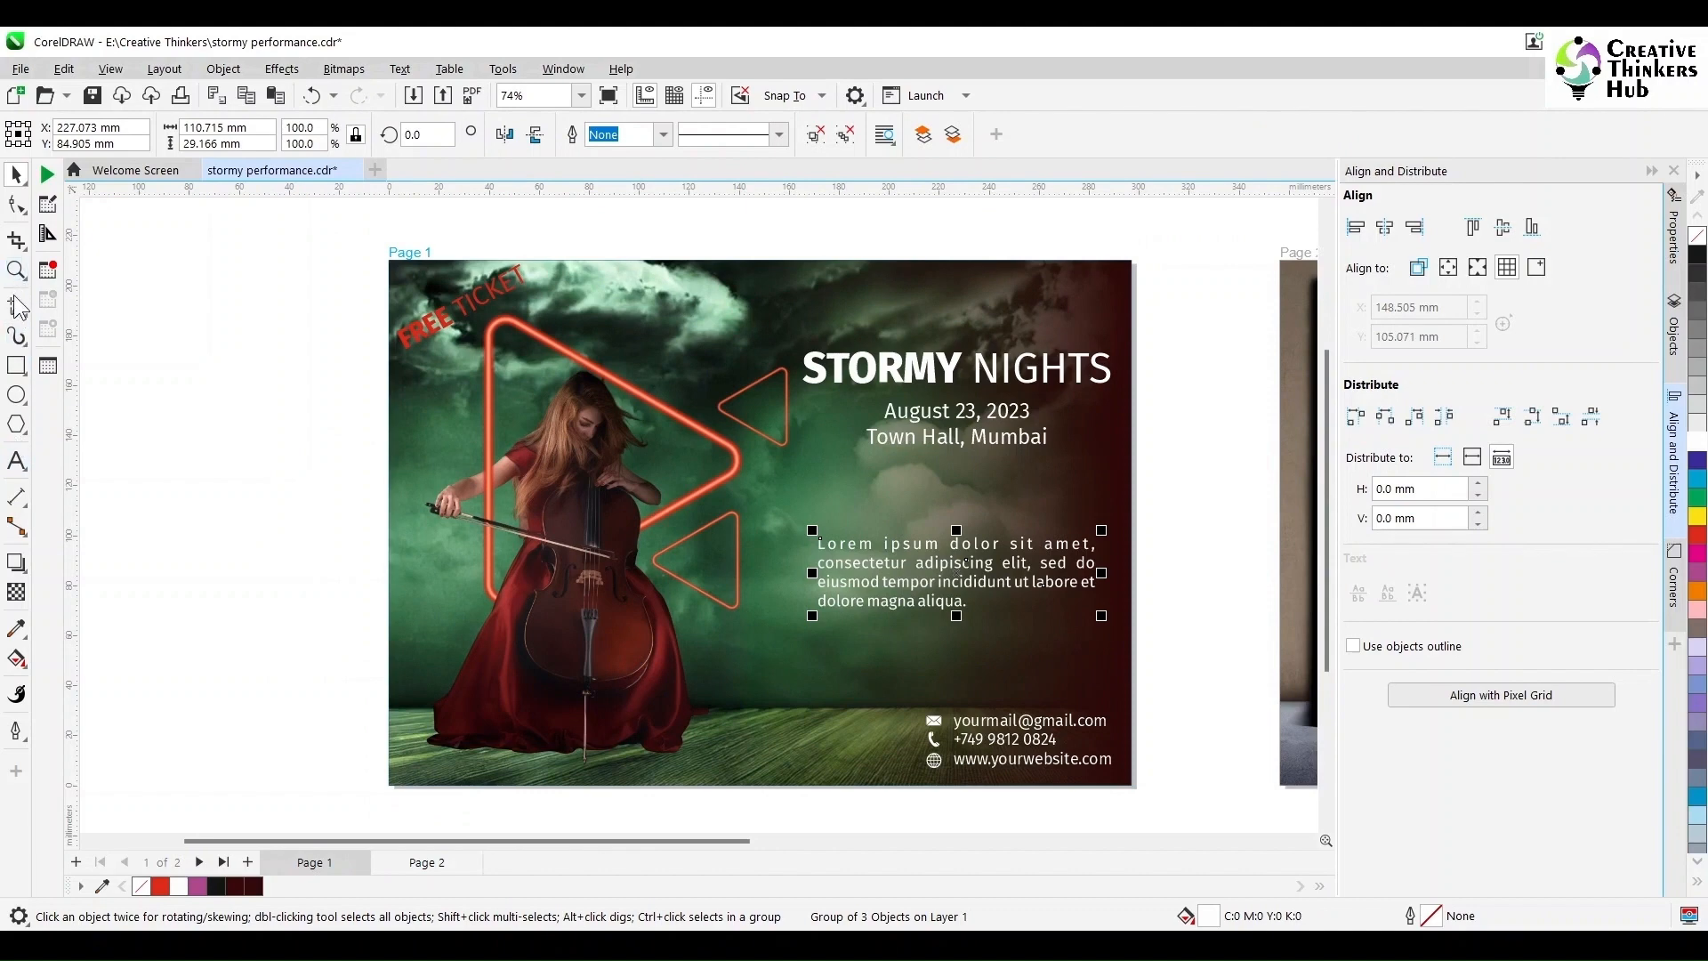
left_click(17, 462)
Step: Create a new centre-aligned Lorem ipsum paragraph frame and delete its closing sentences
left_click_drag(267, 566, 600, 763)
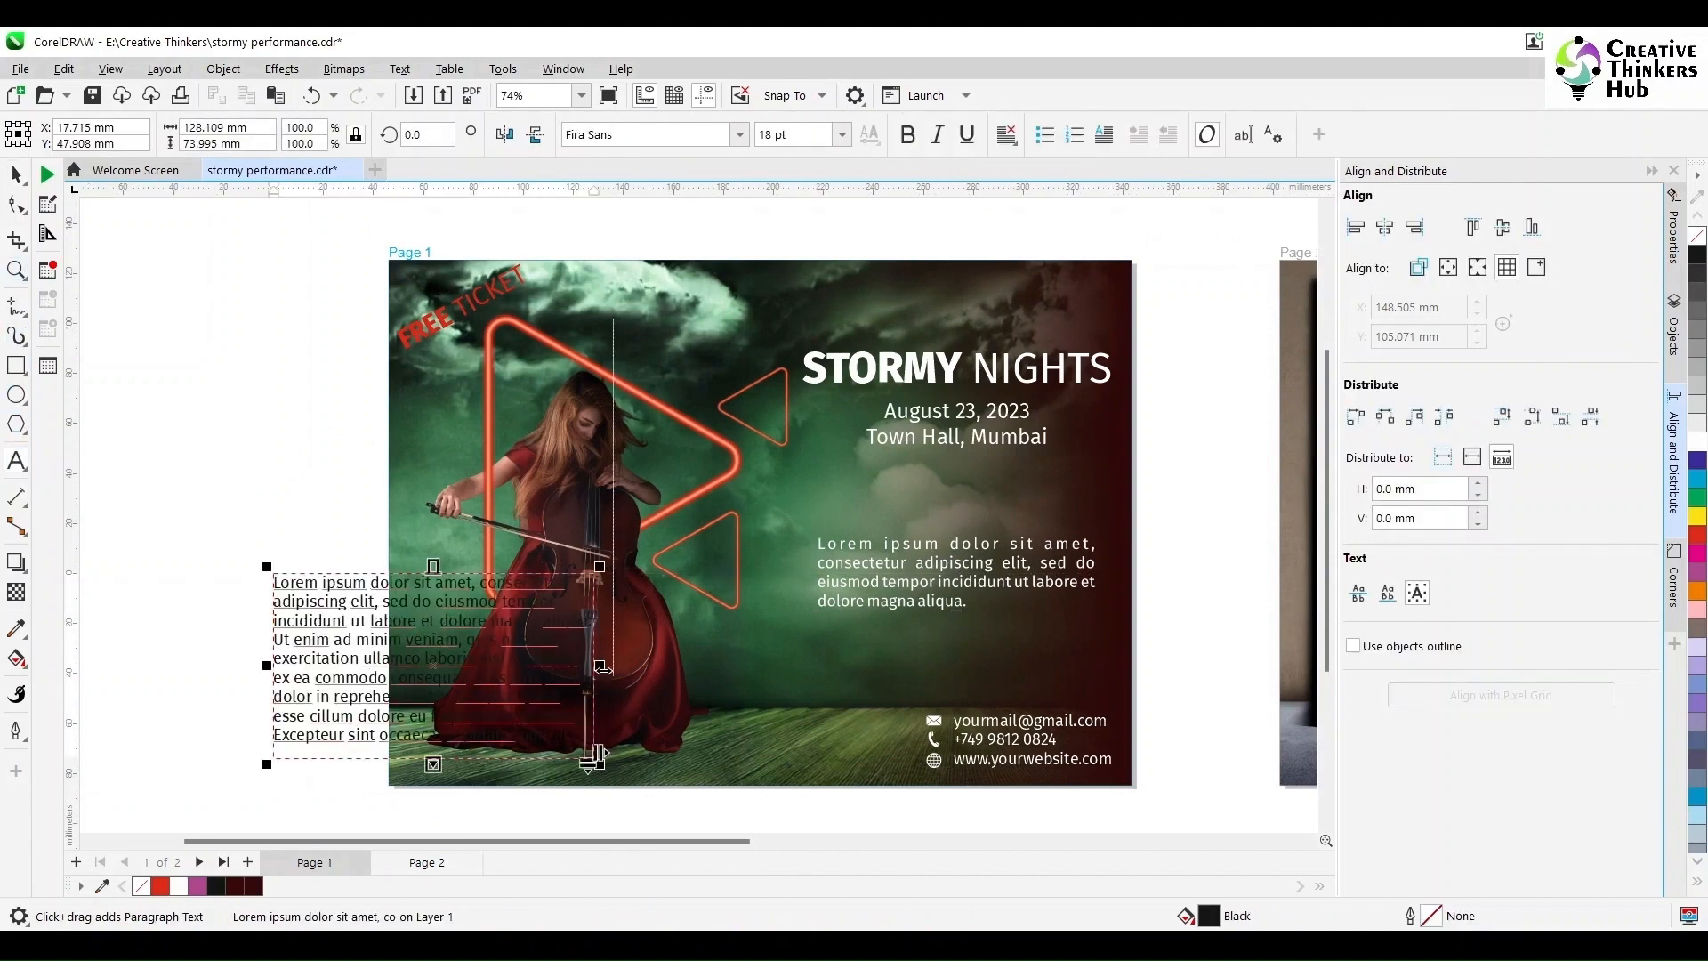
left_click_drag(599, 666, 694, 667)
key("ctrl+a")
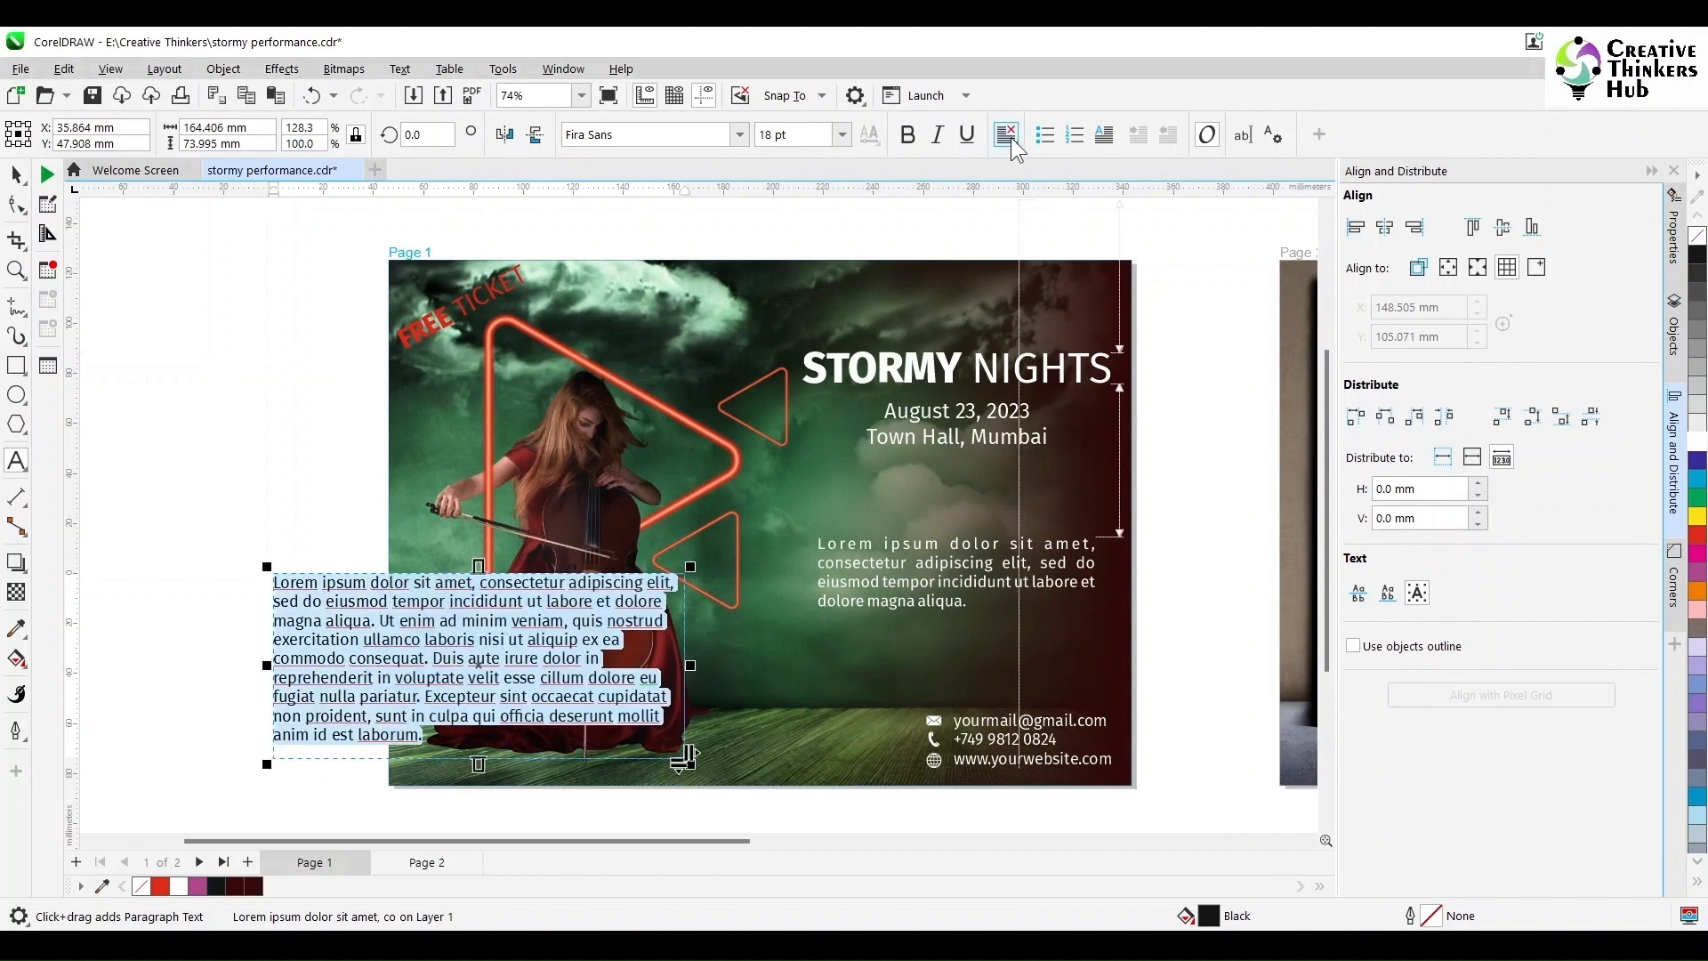
left_click(1007, 134)
left_click(1032, 209)
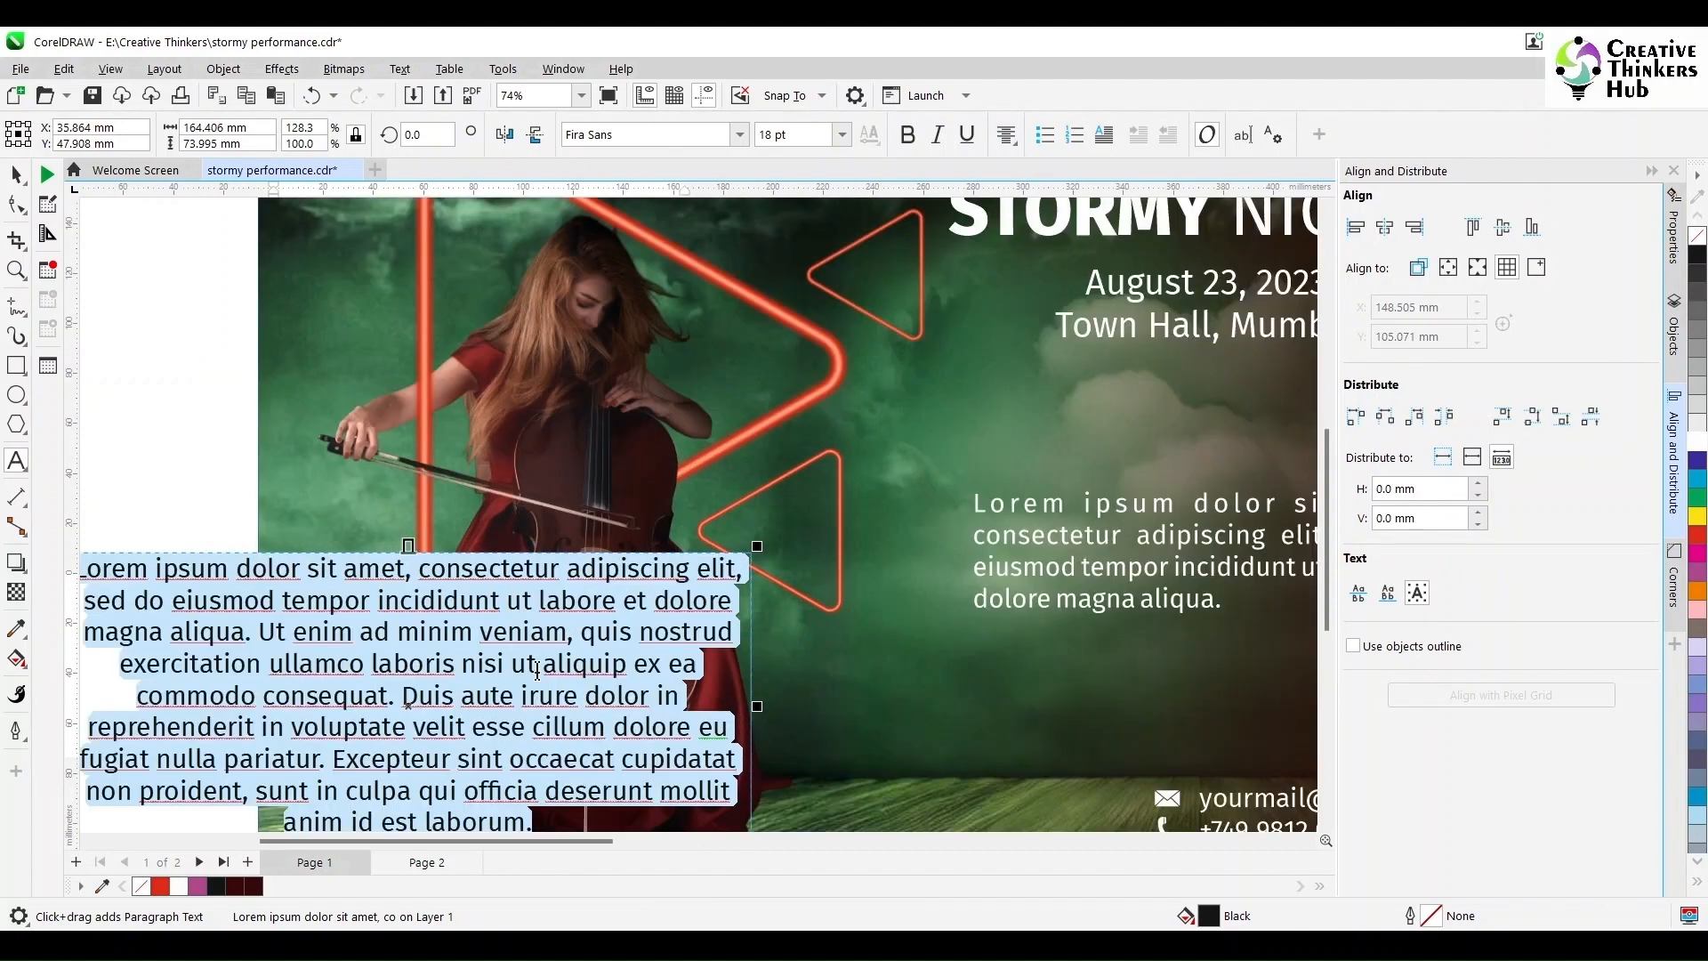
scroll(582, 603, "up", 2)
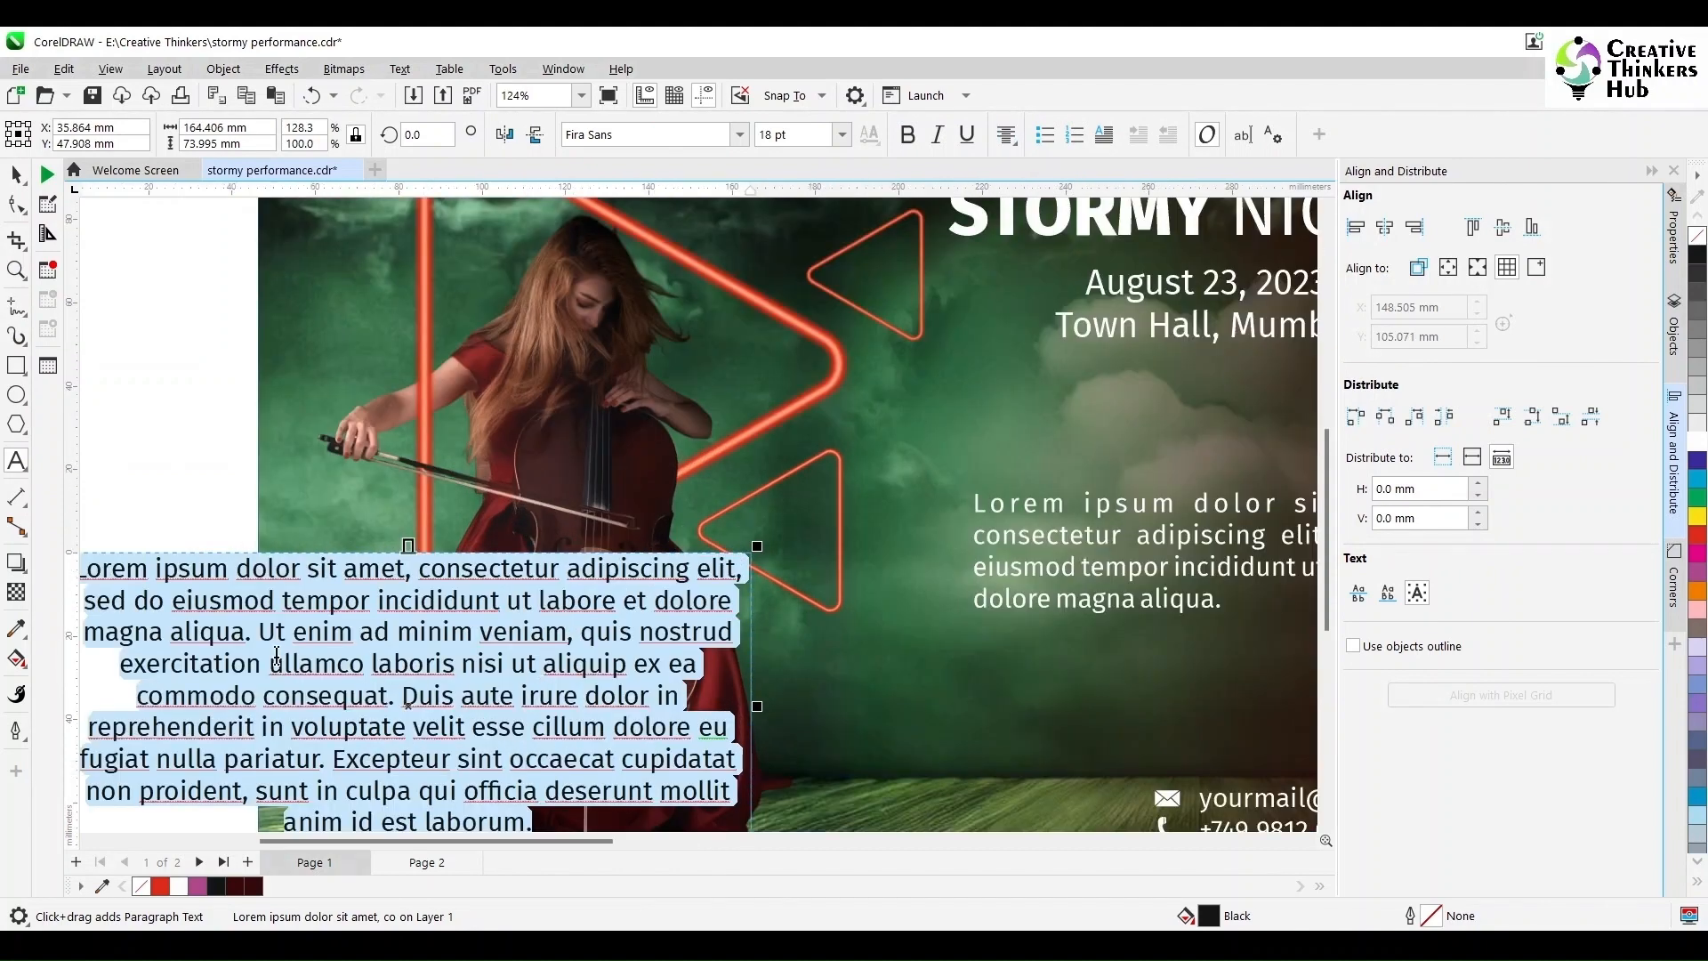
left_click(402, 695)
key("shift+Down")
key("shift+Down")
key("shift+Down")
key("shift+Down")
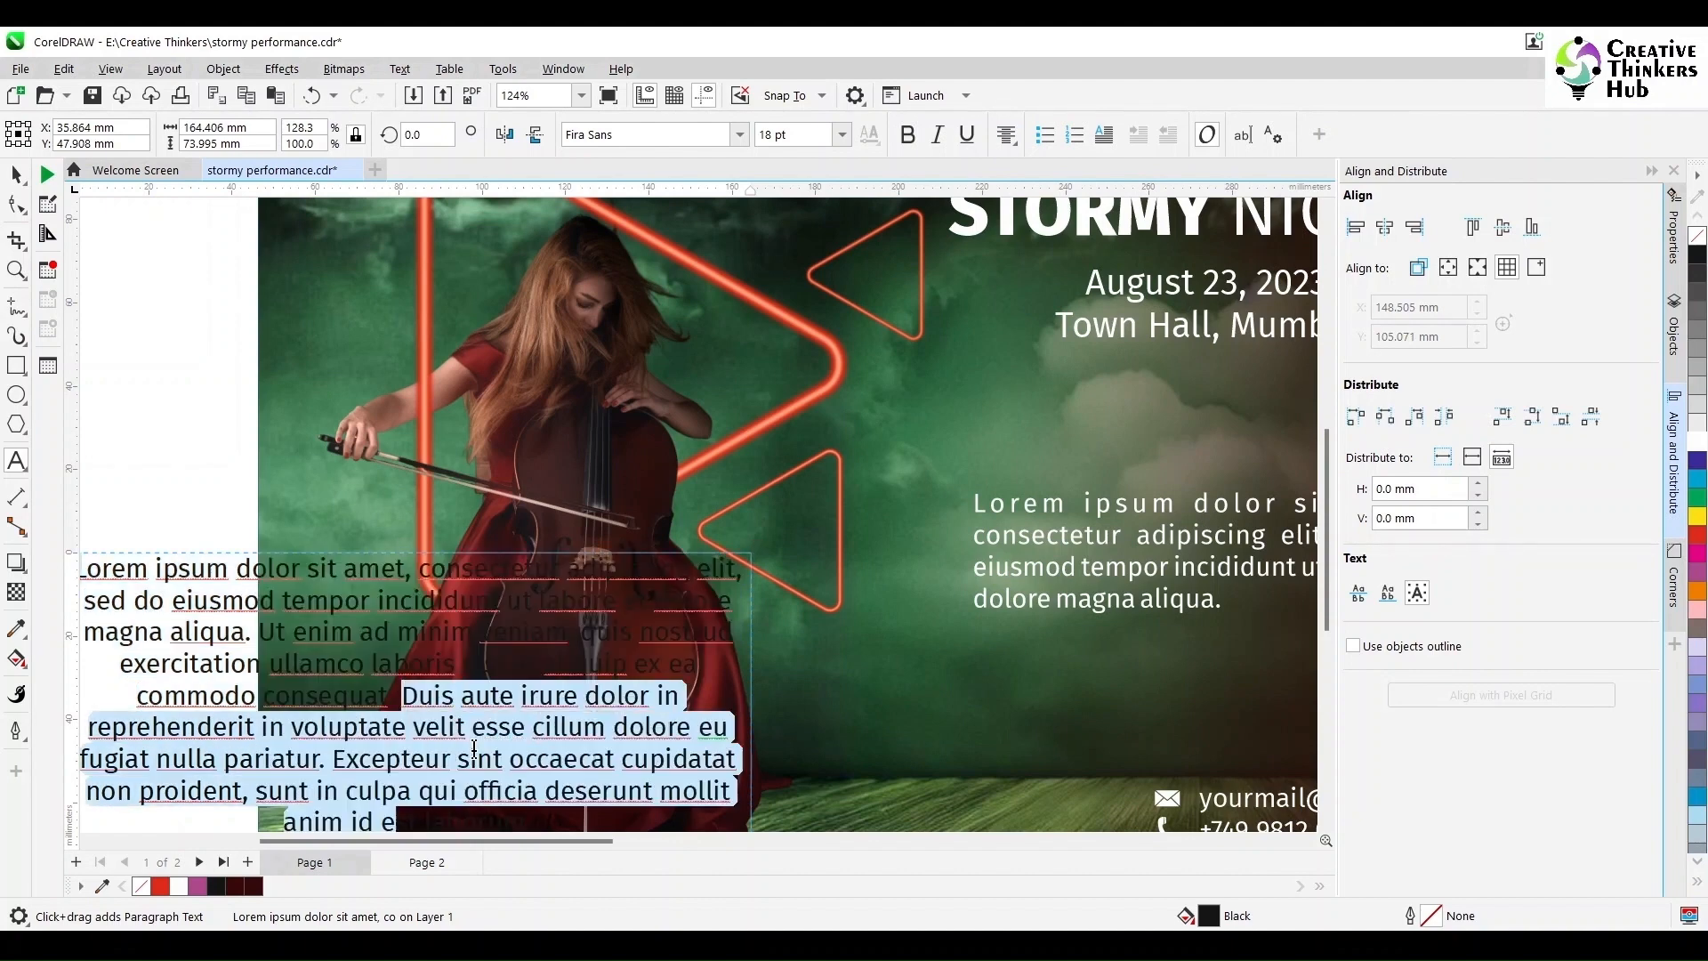
key("shift+End")
key("Delete")
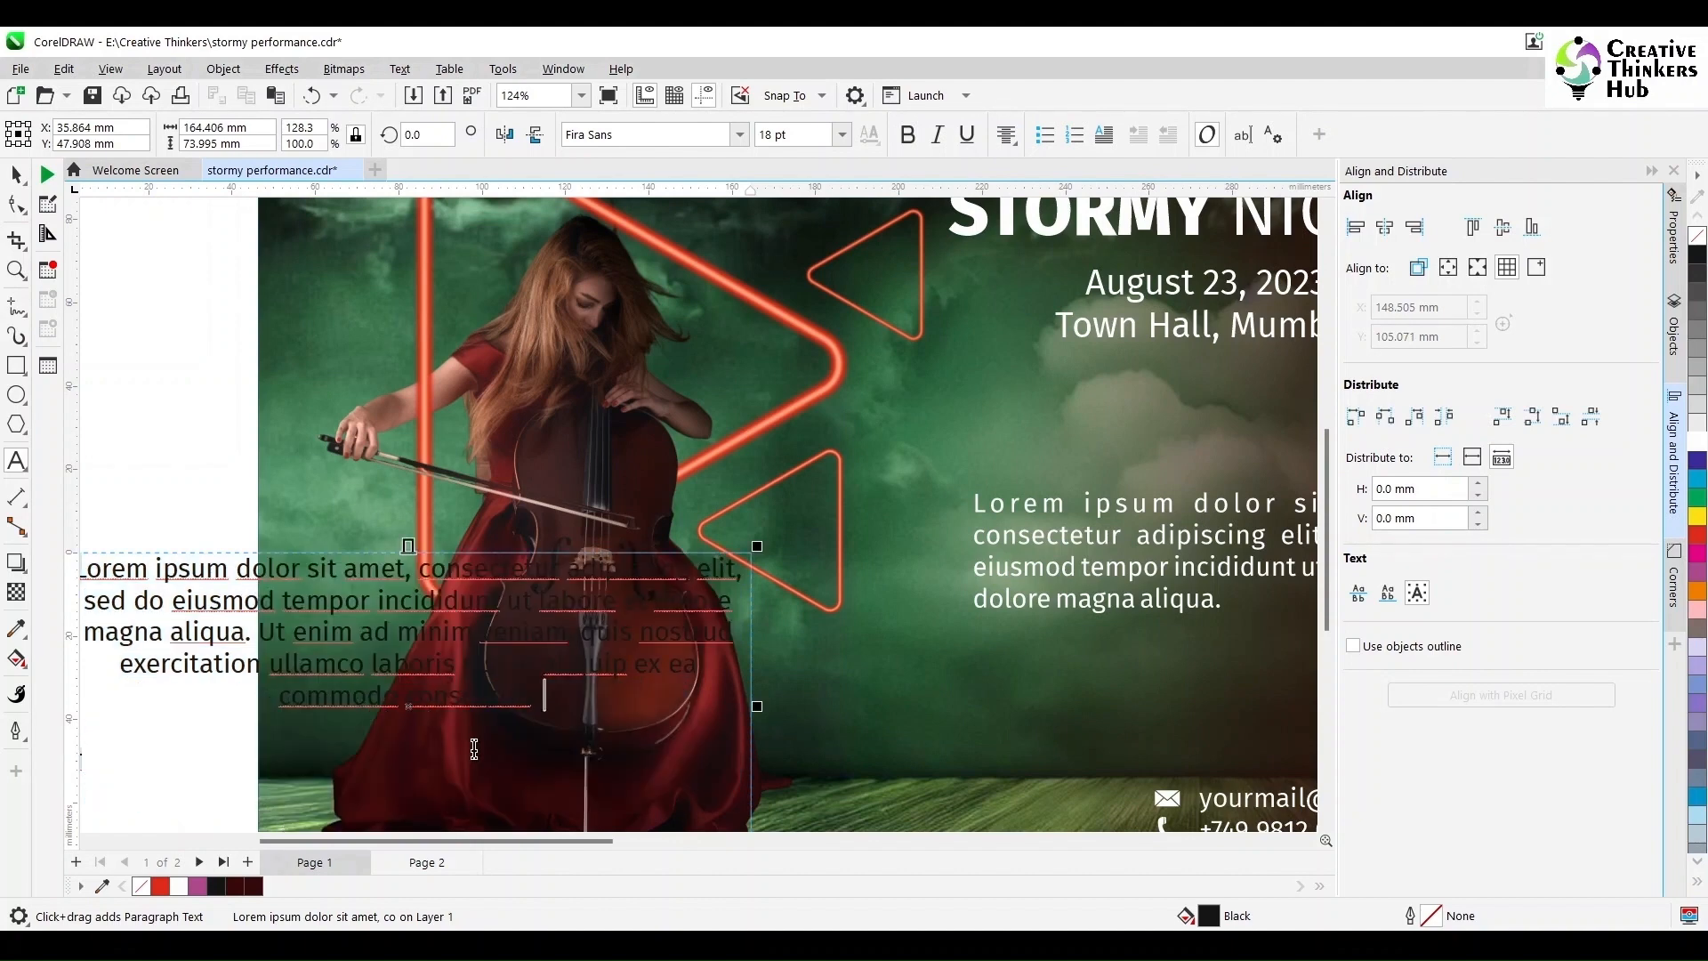
left_click(16, 175)
Step: Replace the old right-hand paragraph with the new frame, narrowed and placed under the title
scroll(381, 716, "down", 2)
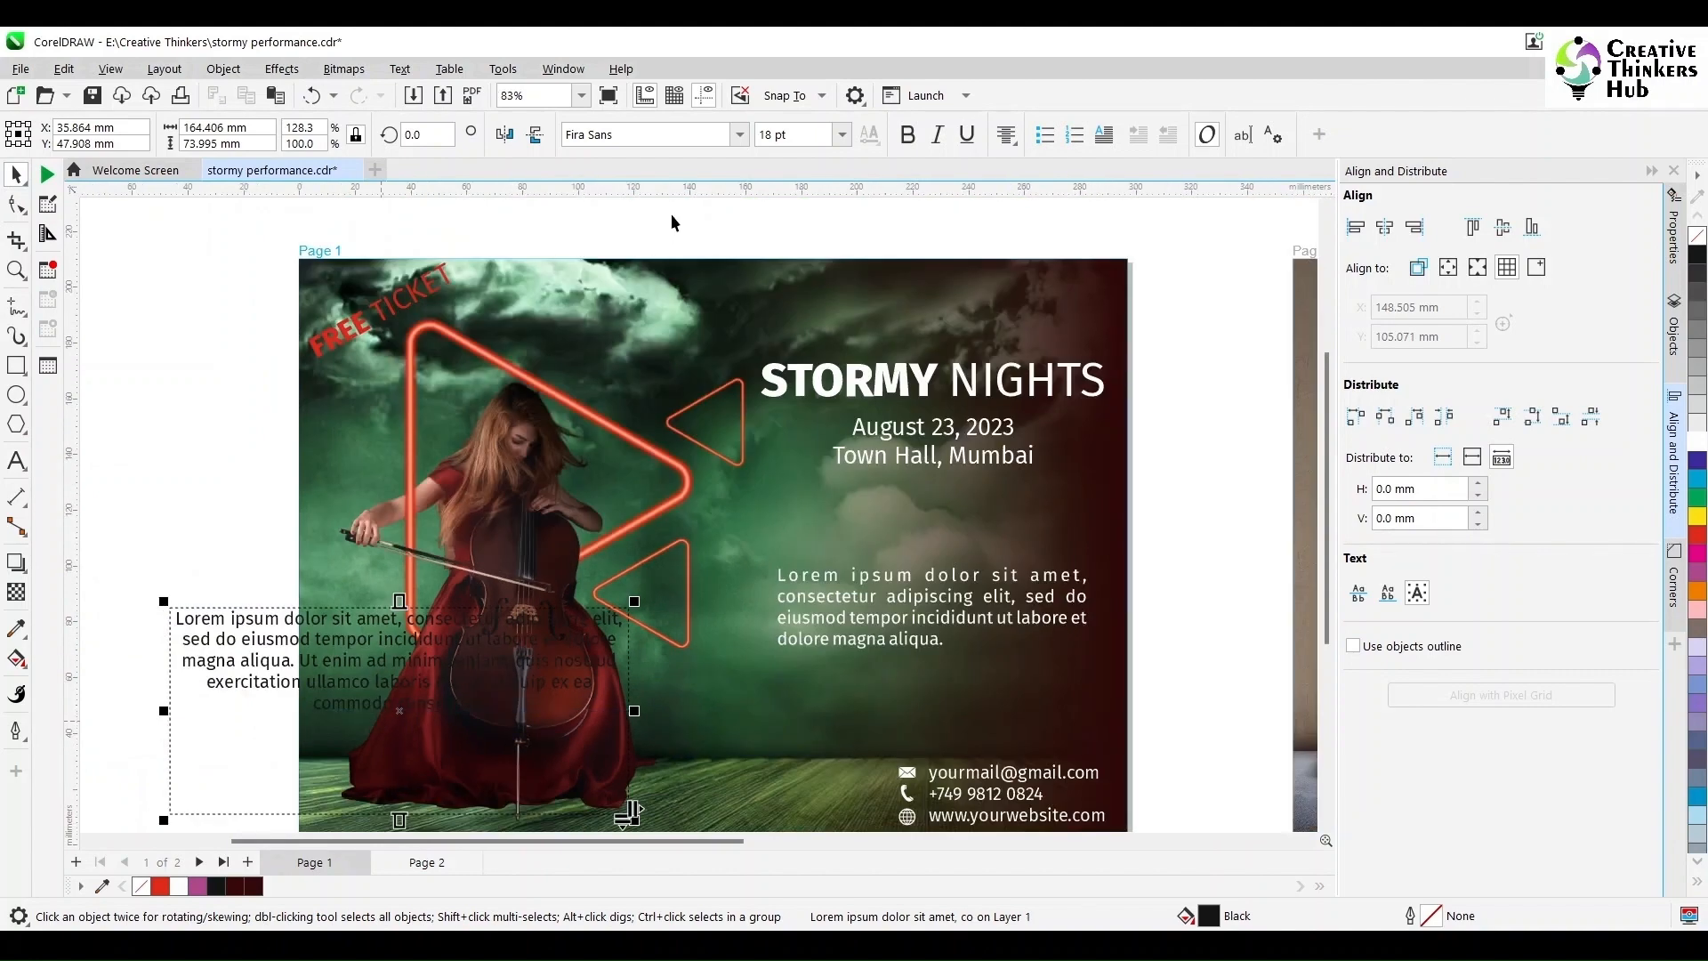
left_click(887, 587)
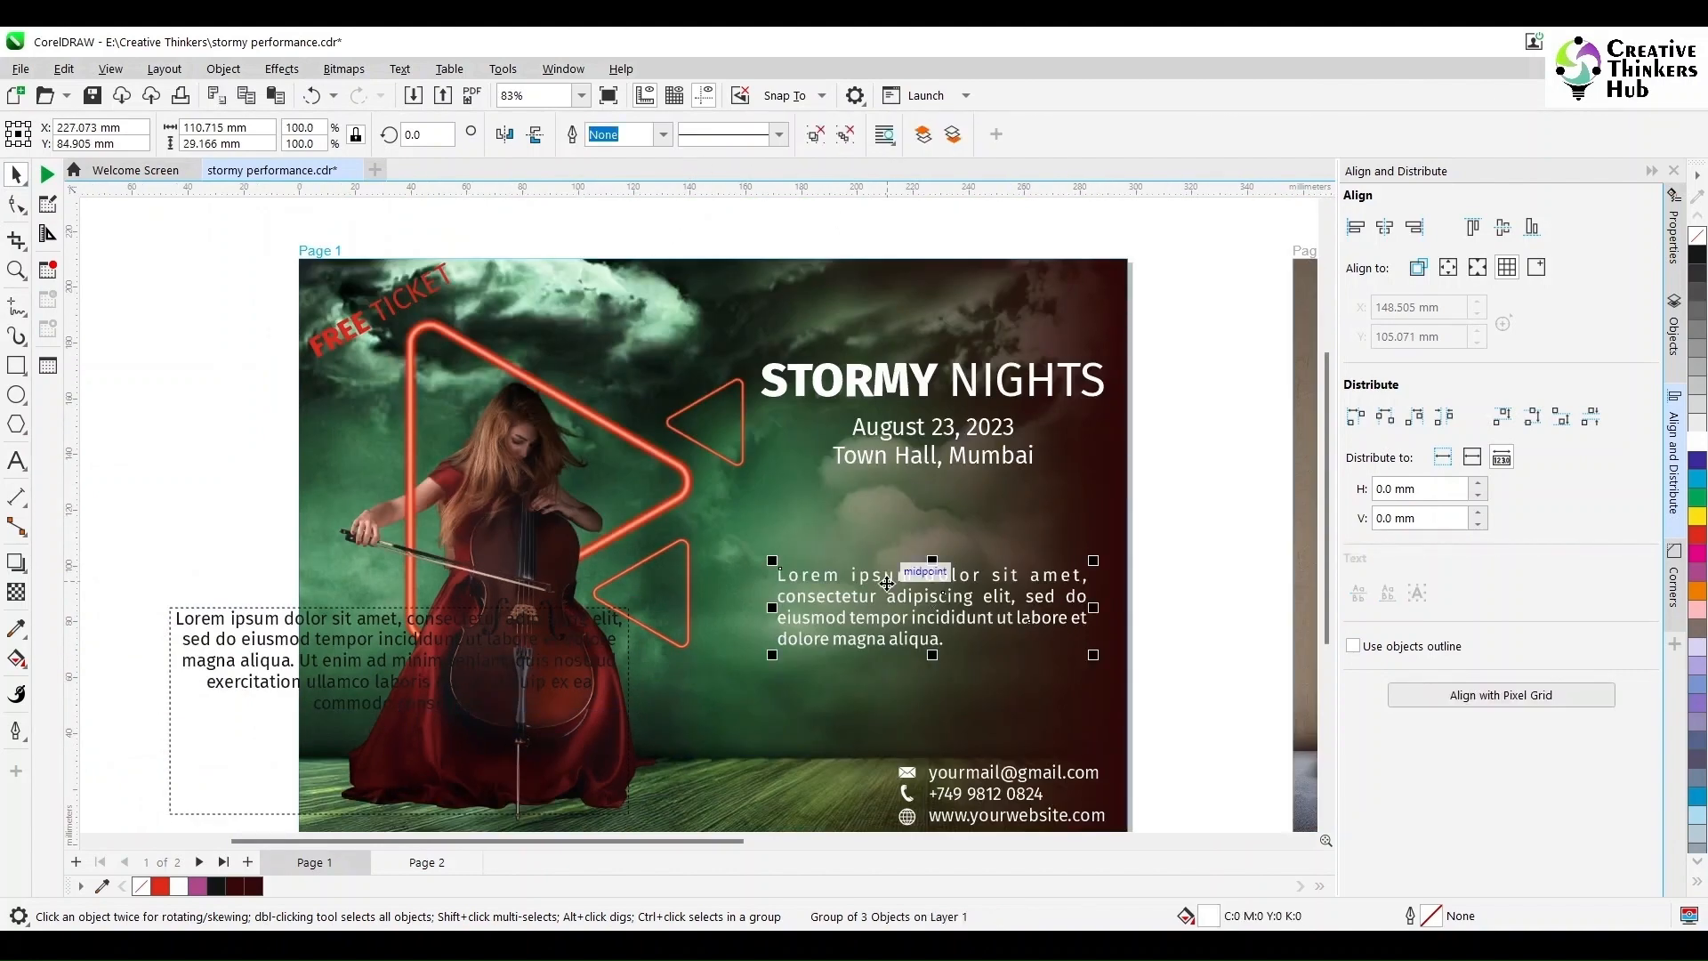
key("Delete")
left_click(320, 624)
left_click_drag(319, 625, 853, 564)
left_click_drag(1162, 650, 1084, 651)
left_click_drag(704, 651, 728, 652)
left_click(854, 380, "shift")
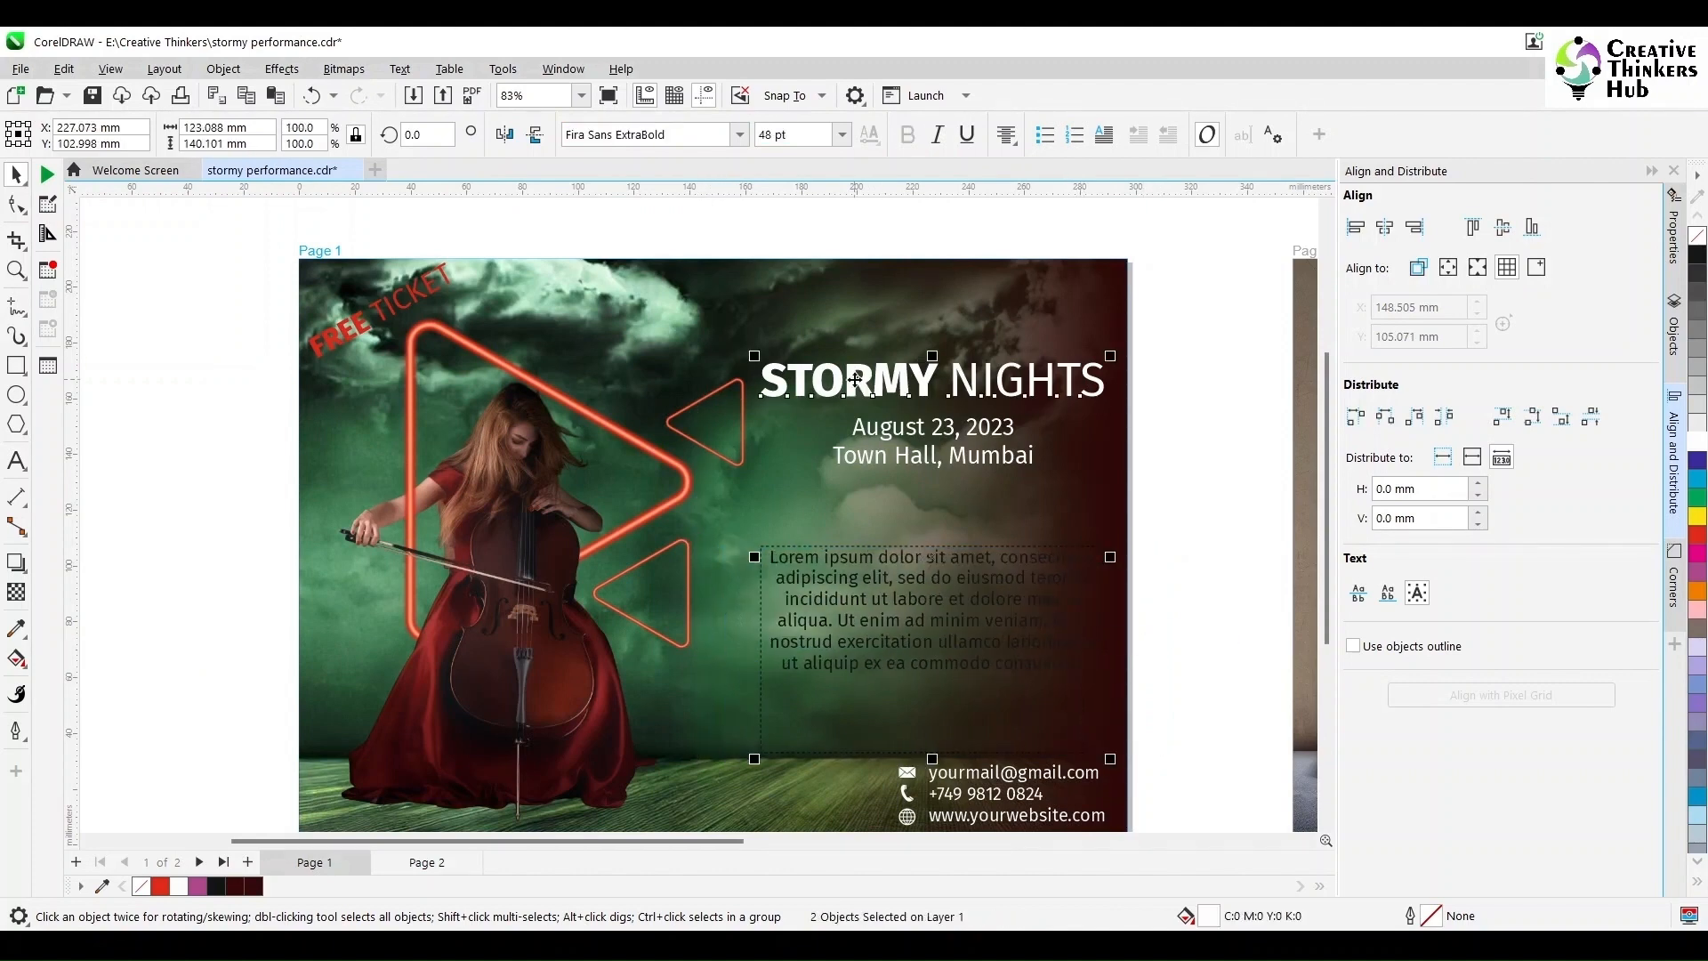
left_click(1200, 578)
Step: Make the Lorem ipsum paragraph white and shorten its frame to fit the text
left_click(858, 569)
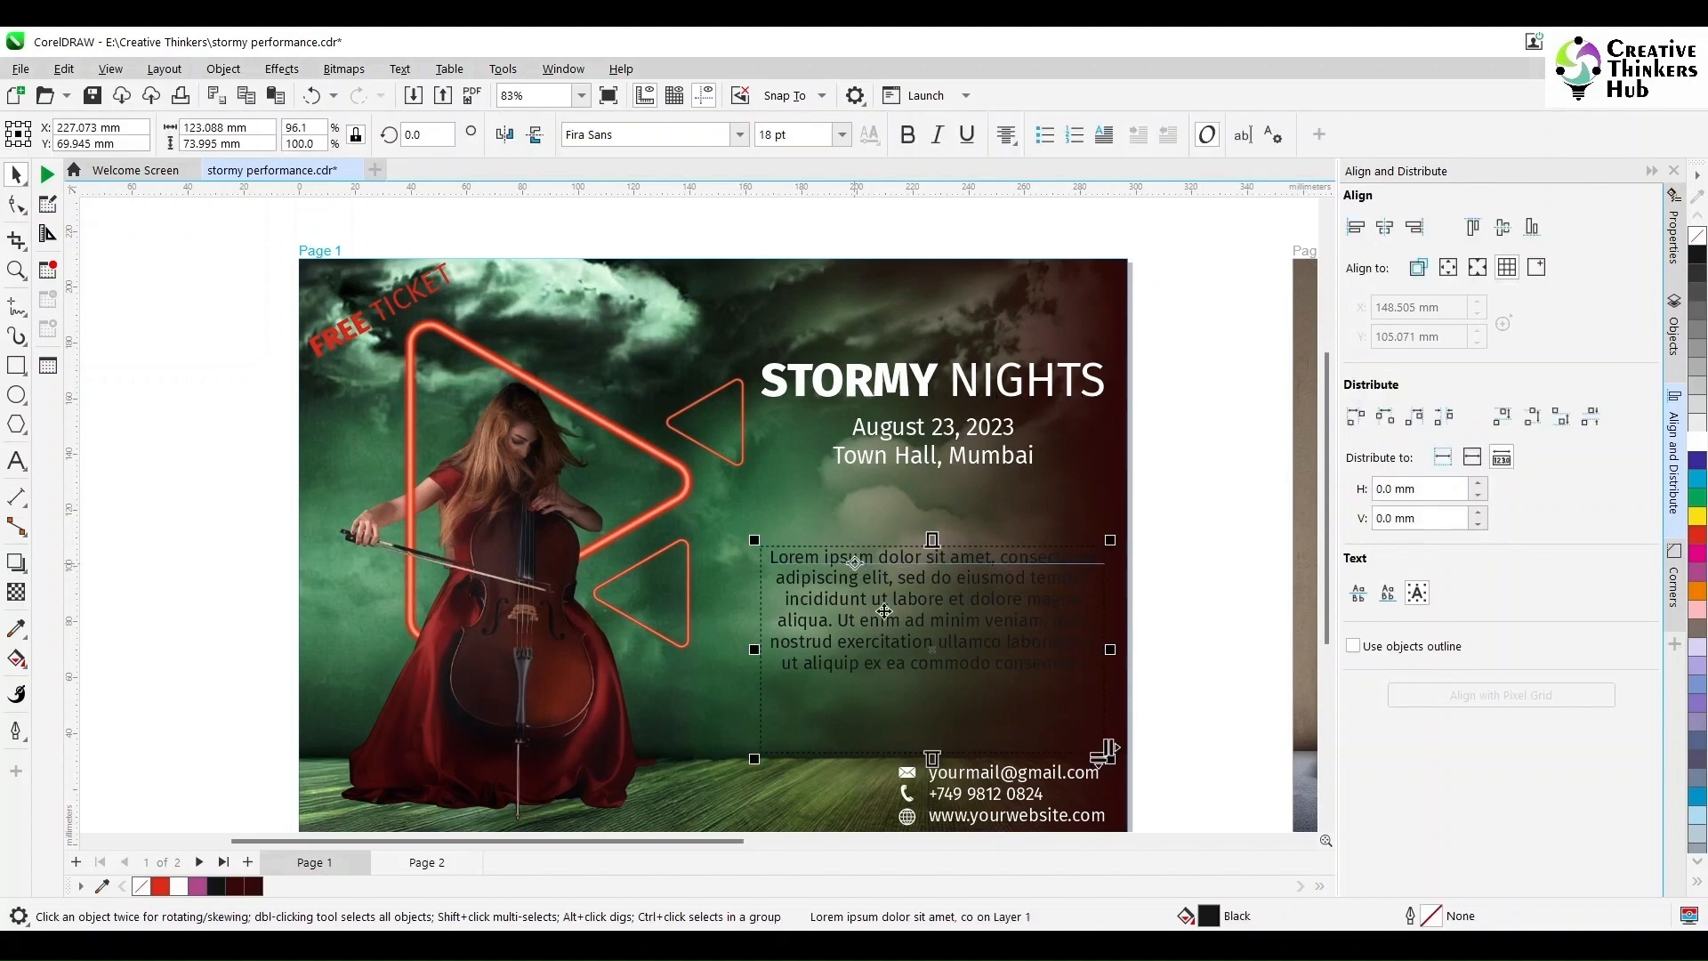
left_click(1699, 442)
left_click(1201, 639)
left_click(919, 661)
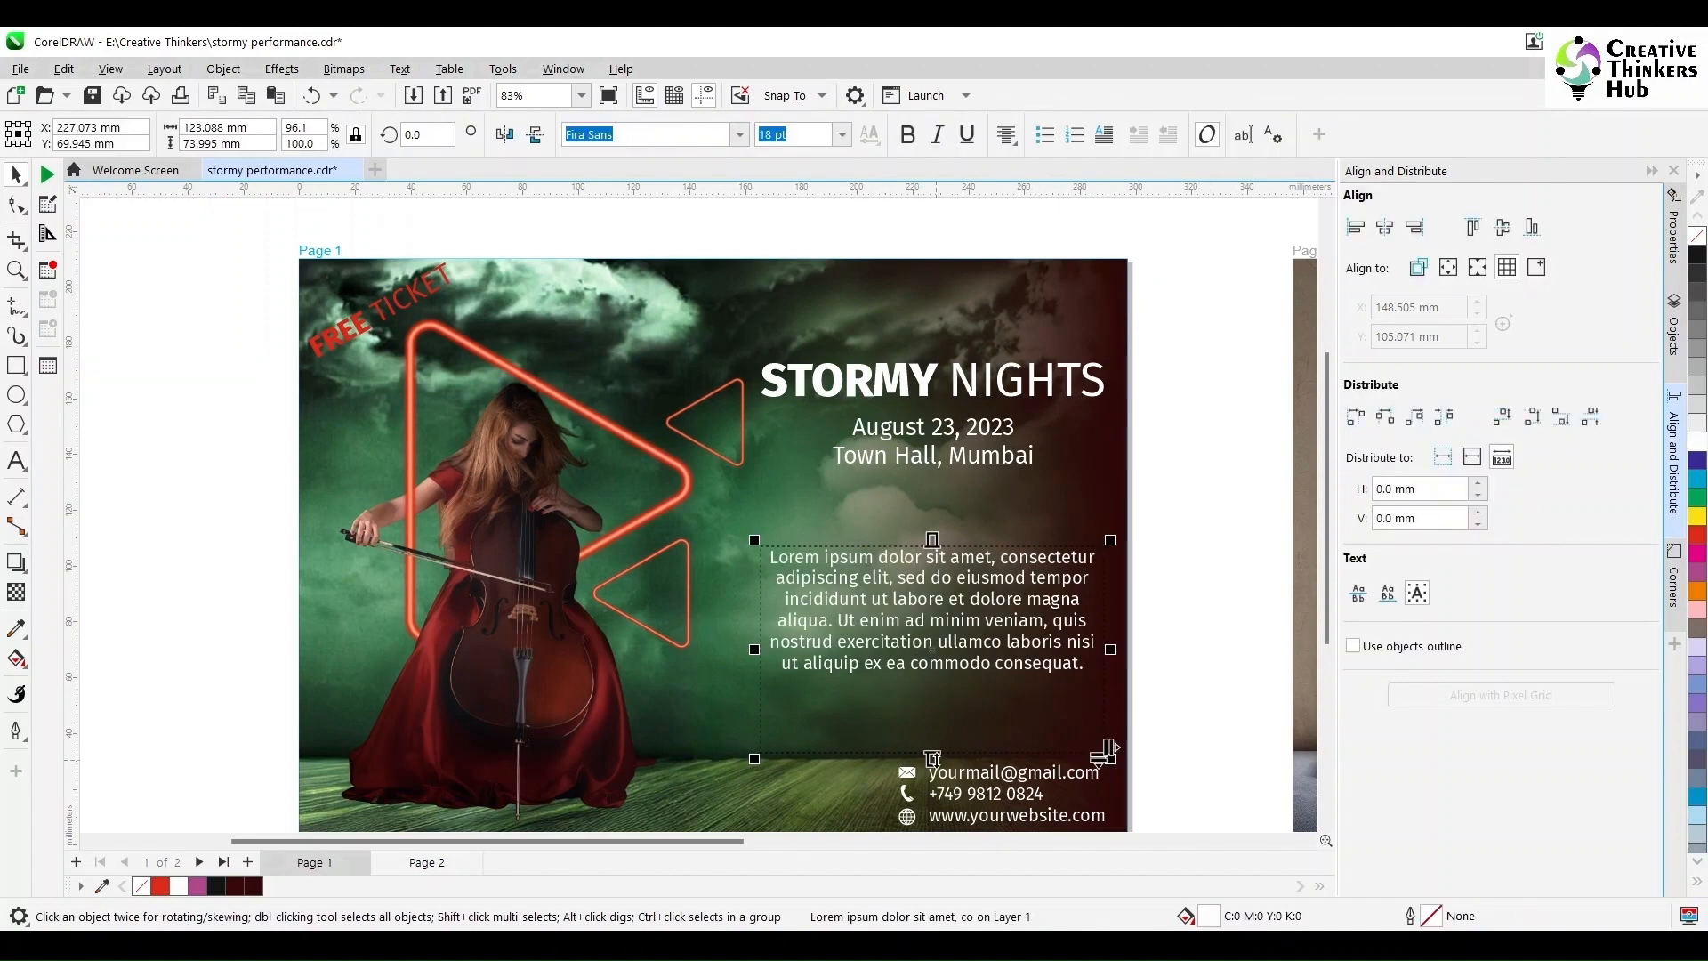
left_click_drag(935, 759, 937, 693)
scroll(1215, 641, "down", 1)
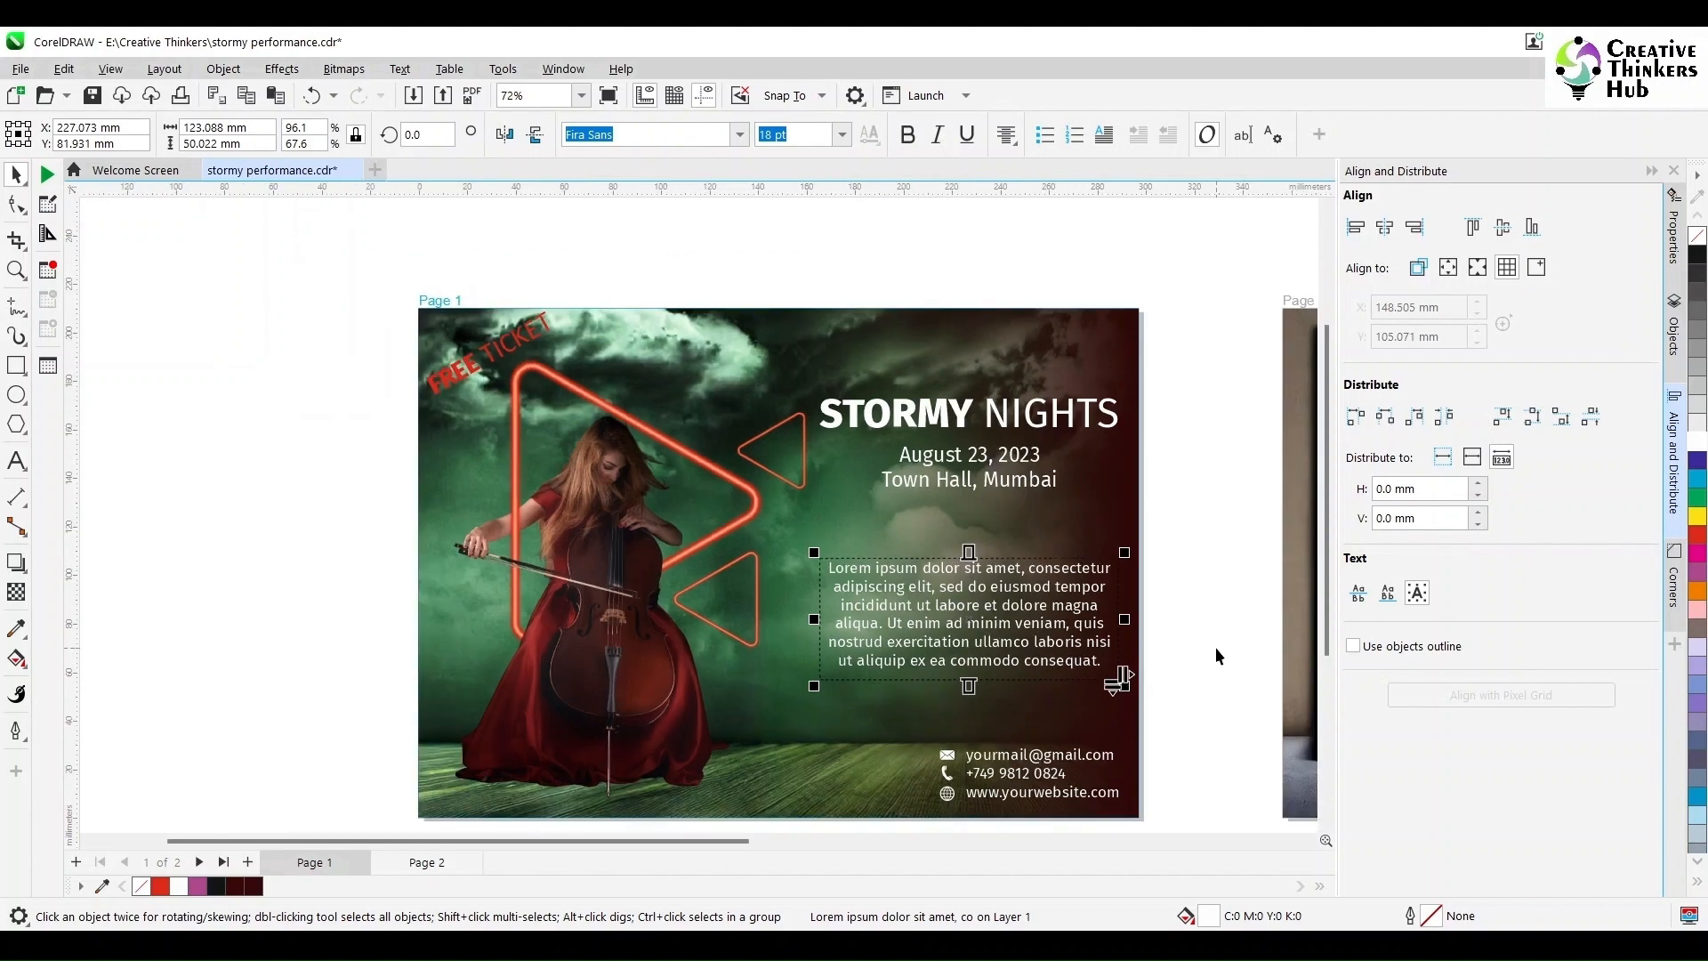
scroll(1217, 657, "up", 1)
left_click(1215, 637)
Step: Select the STORMY NIGHTS title together with the date and venue text
left_click(1026, 397)
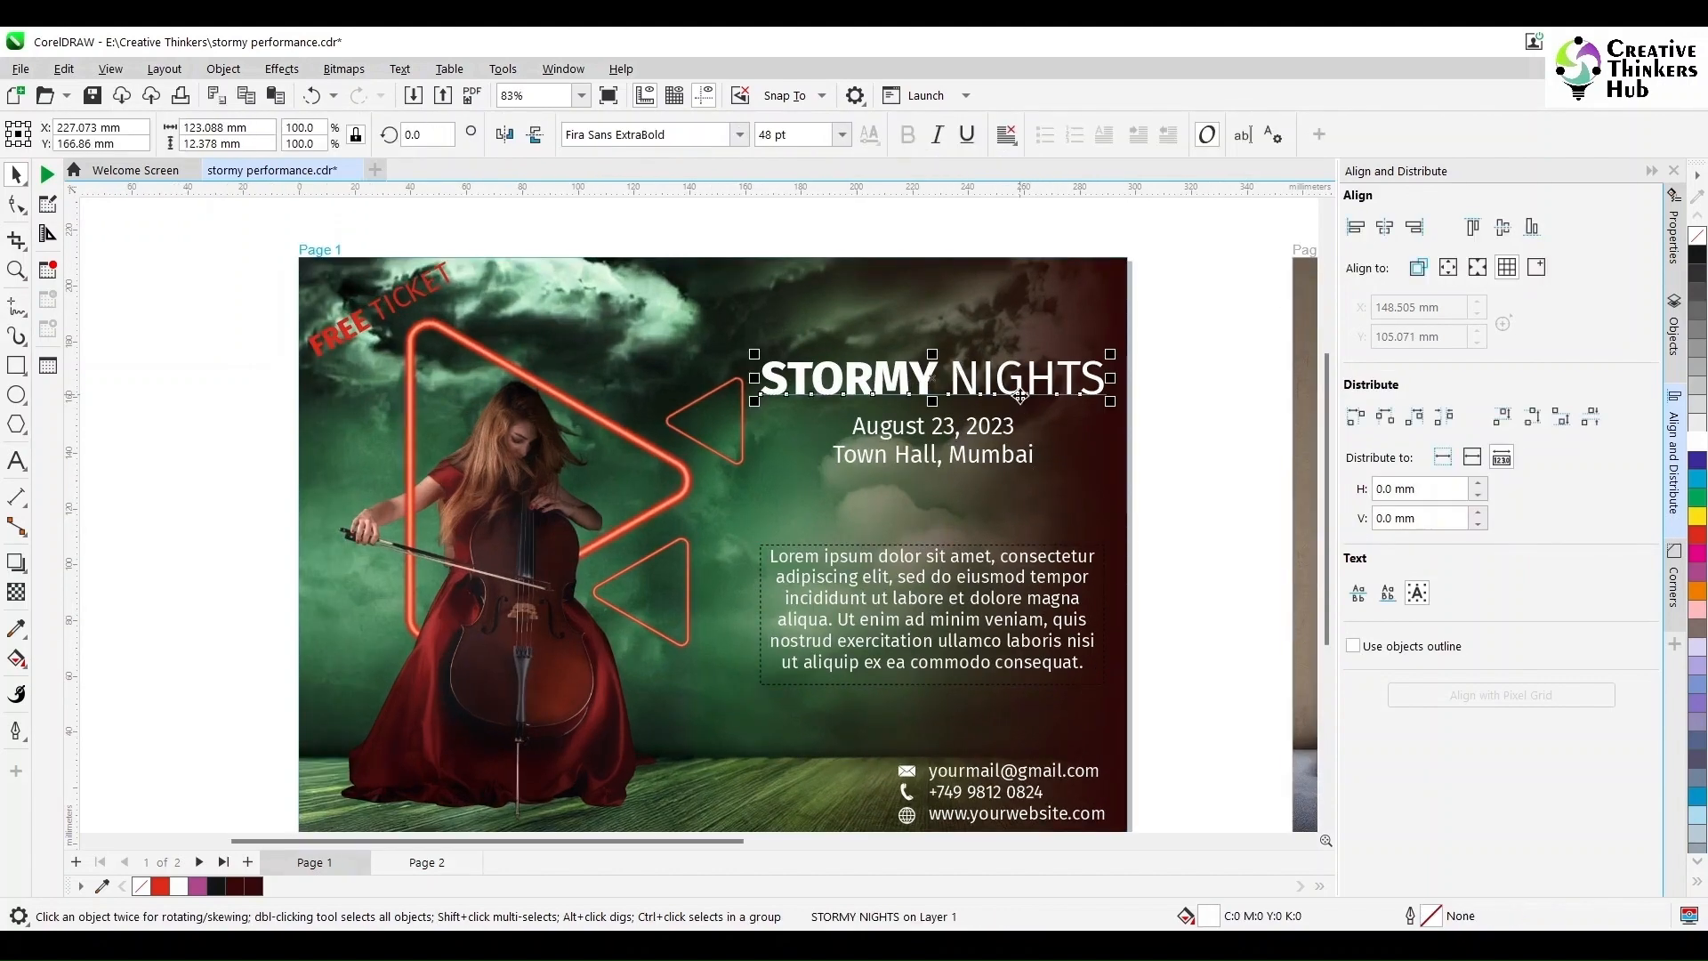
left_click(985, 452, "shift")
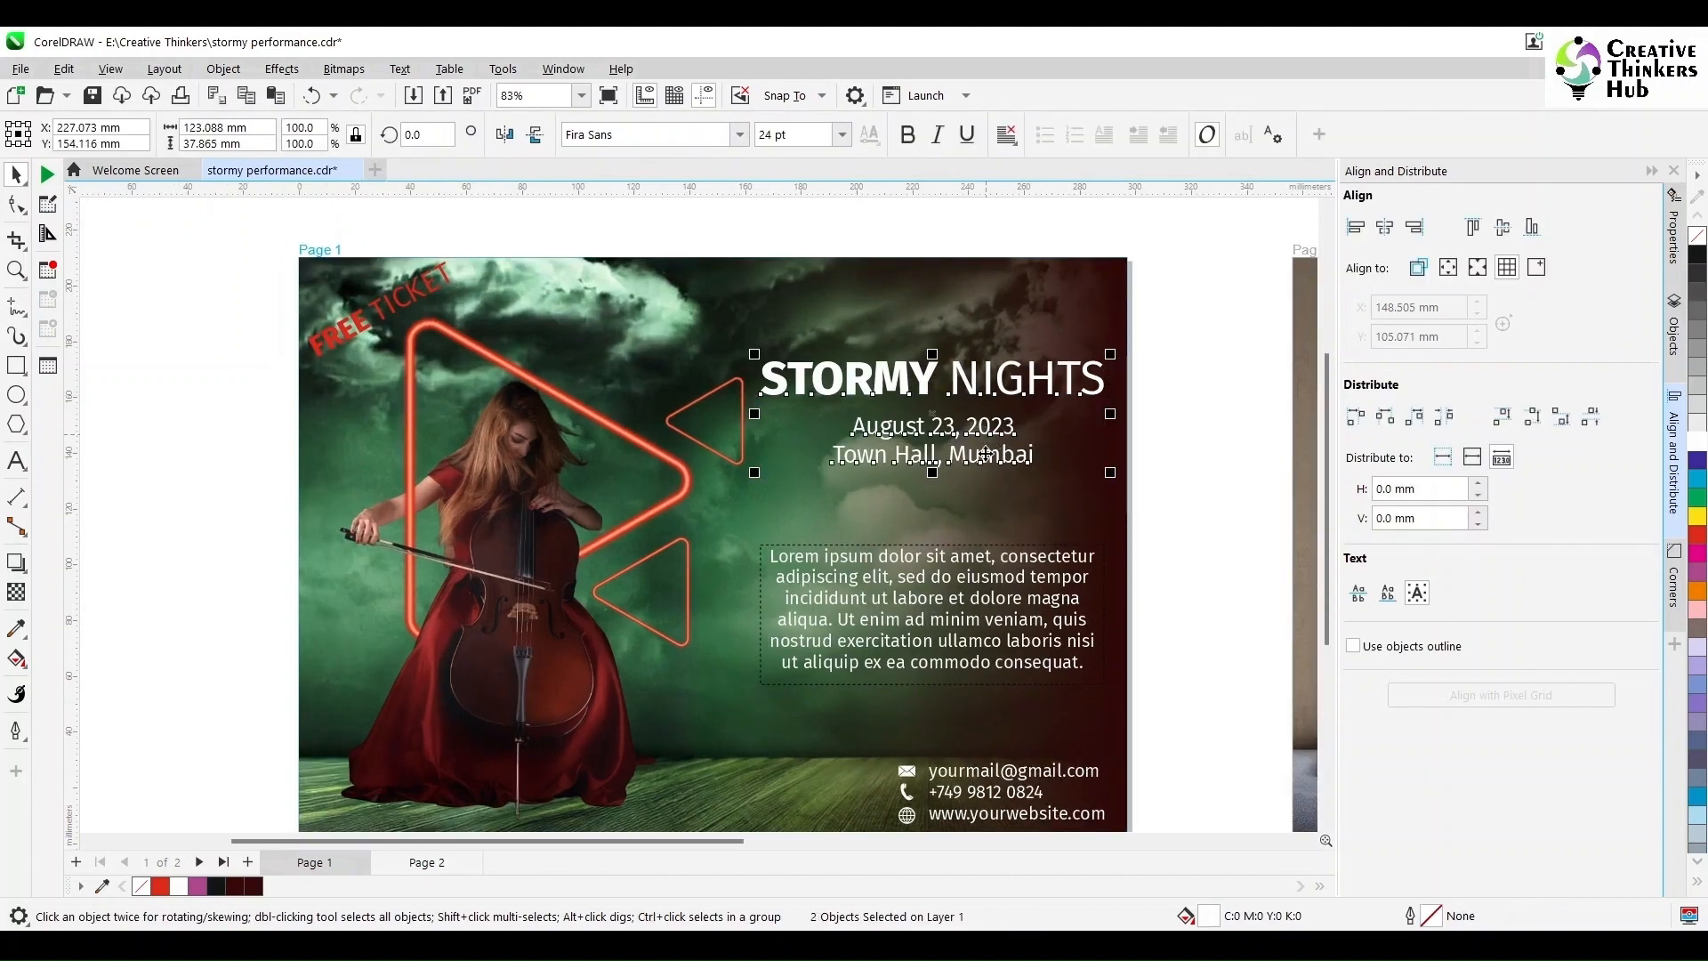
left_click(964, 564, "shift")
key("ctrl+q")
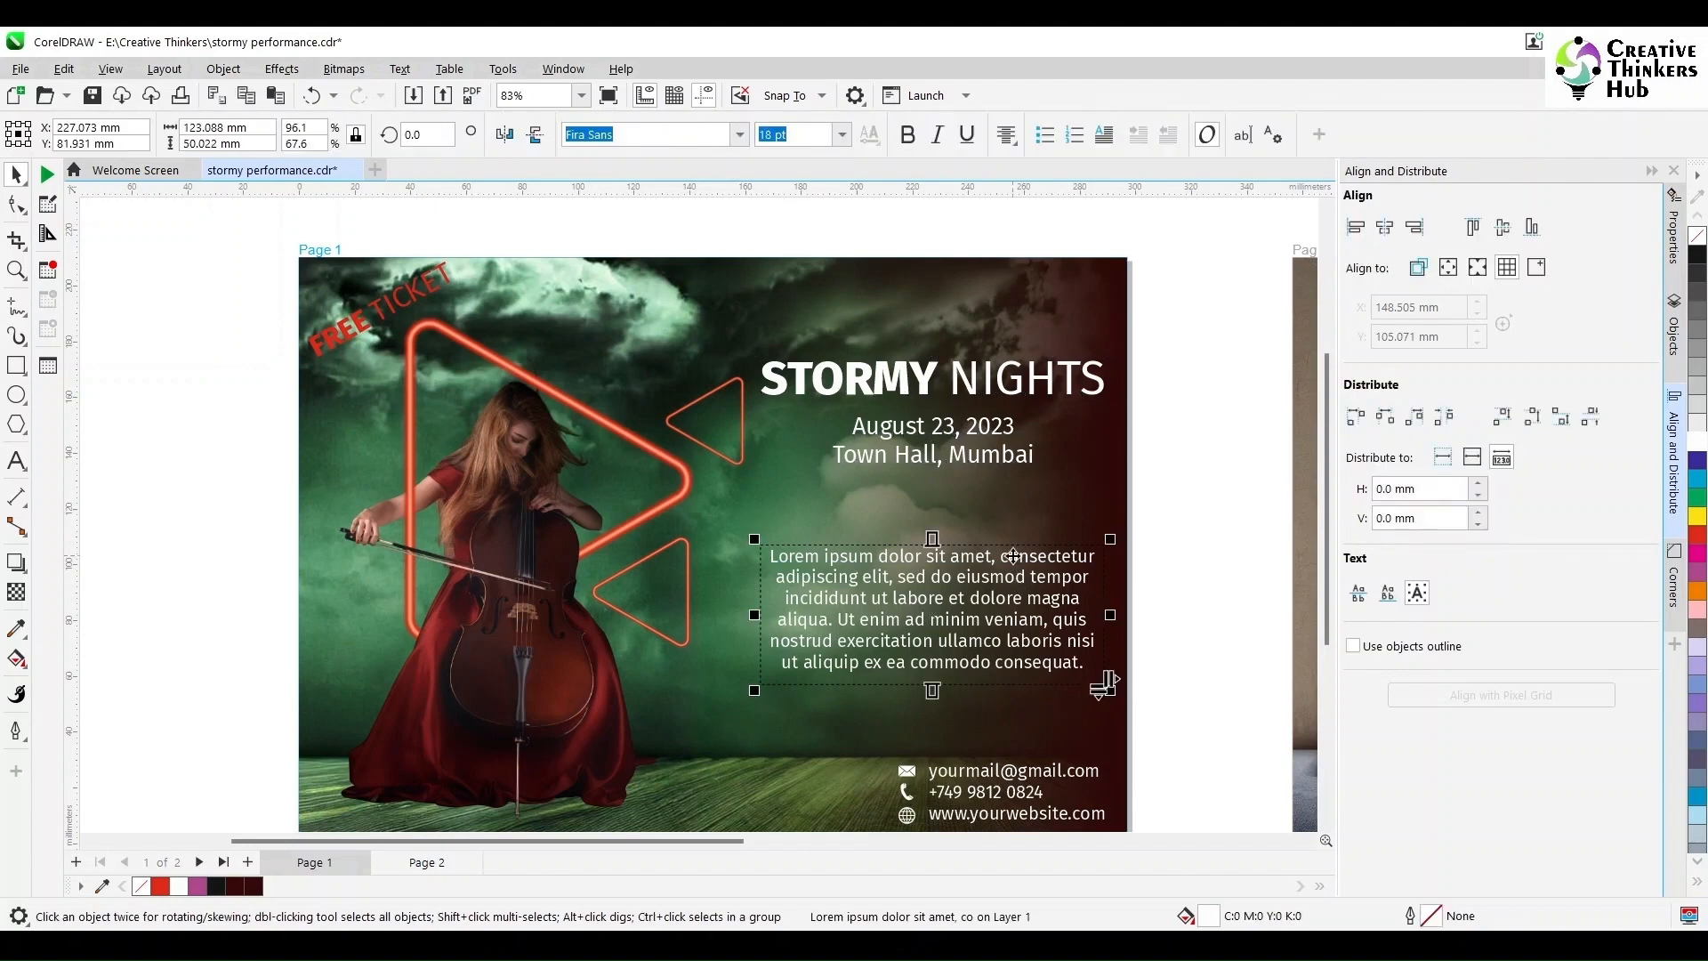
left_click(972, 780)
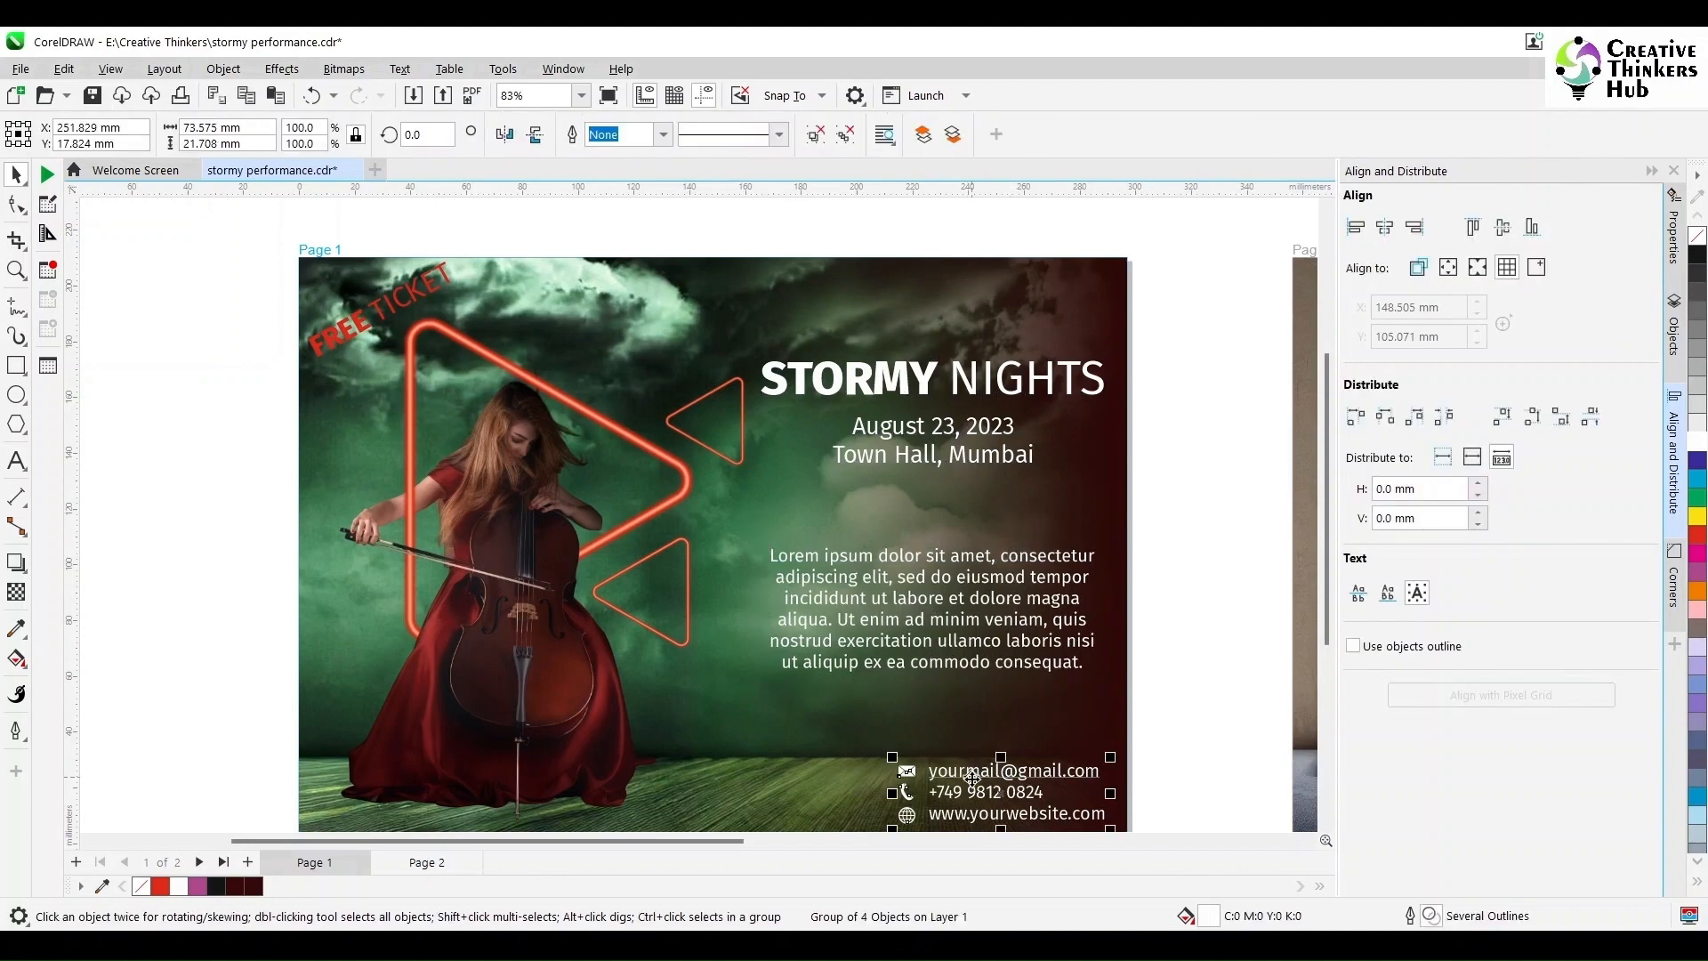
left_click(928, 655)
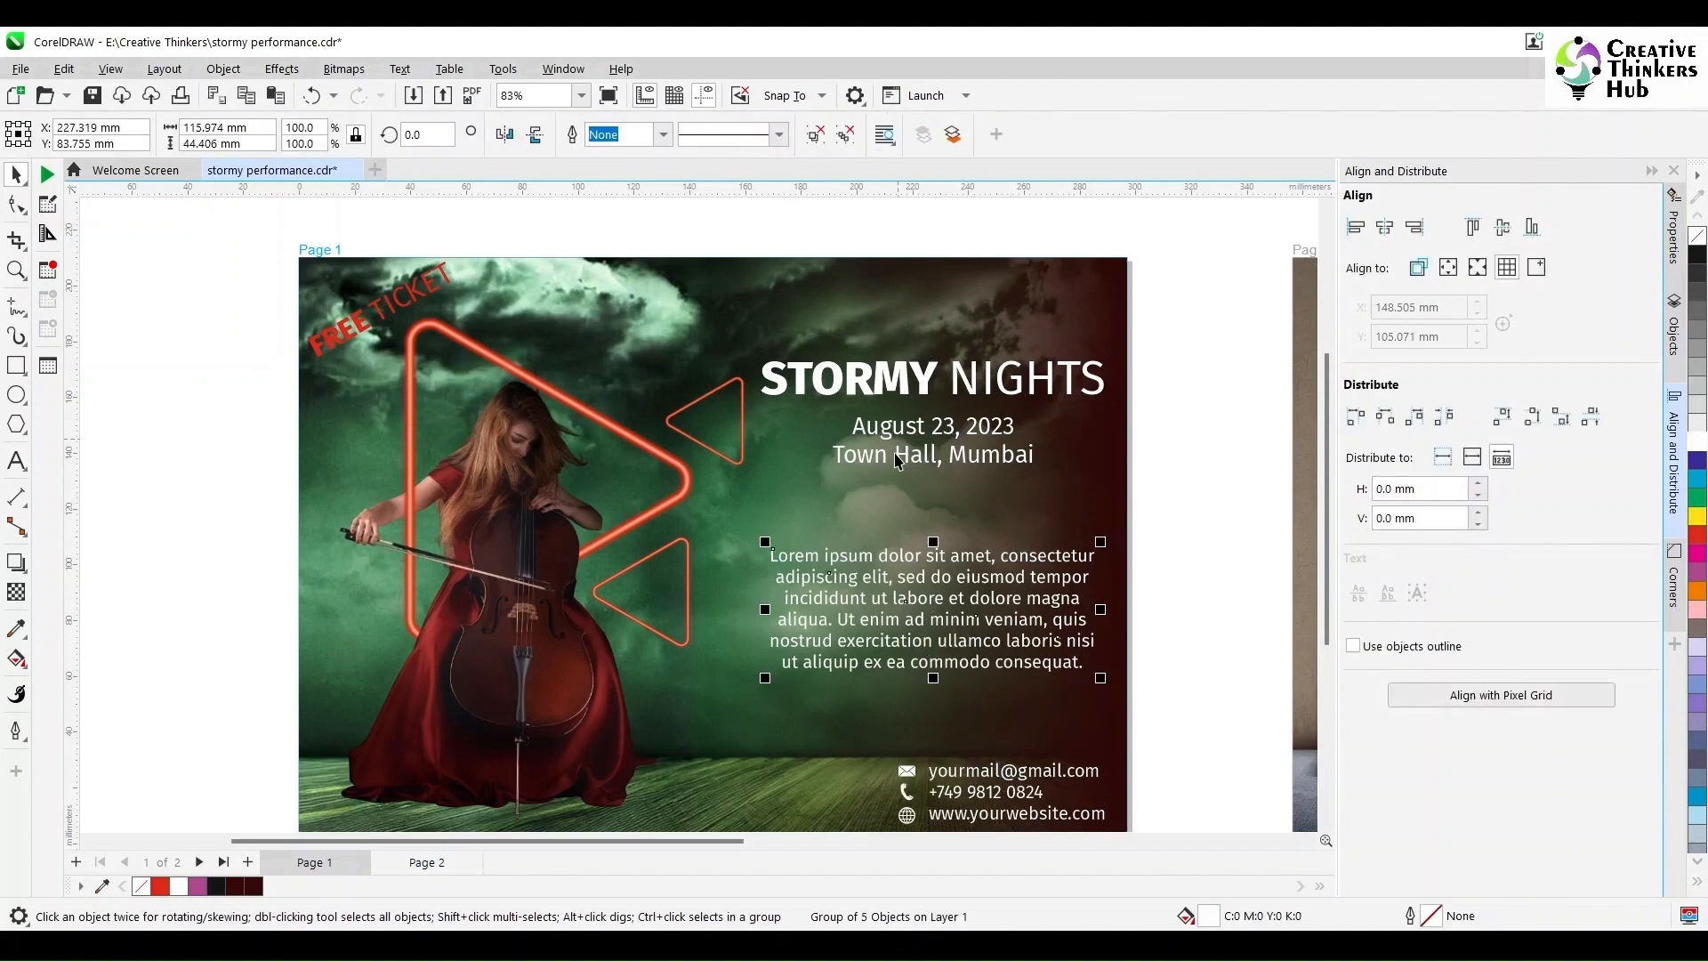
left_click(879, 387)
left_click(884, 431, "shift")
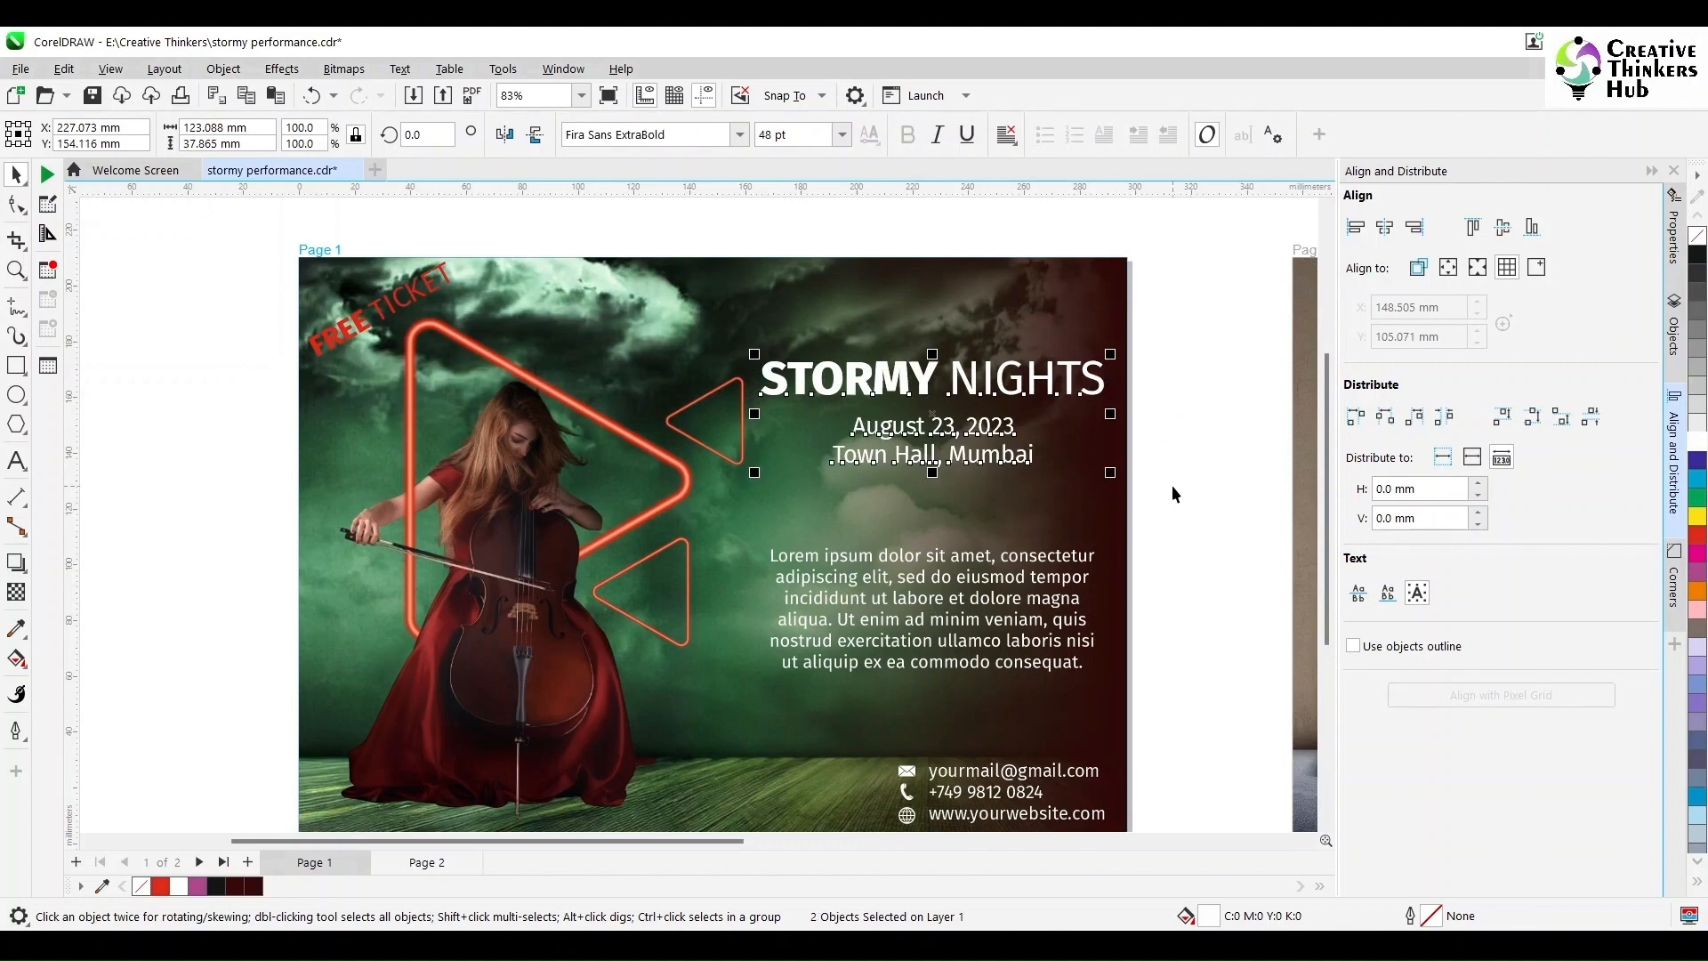
Step: Duplicate the title and date text, offset the copy 1 mm right and down, and make it black
key("Right")
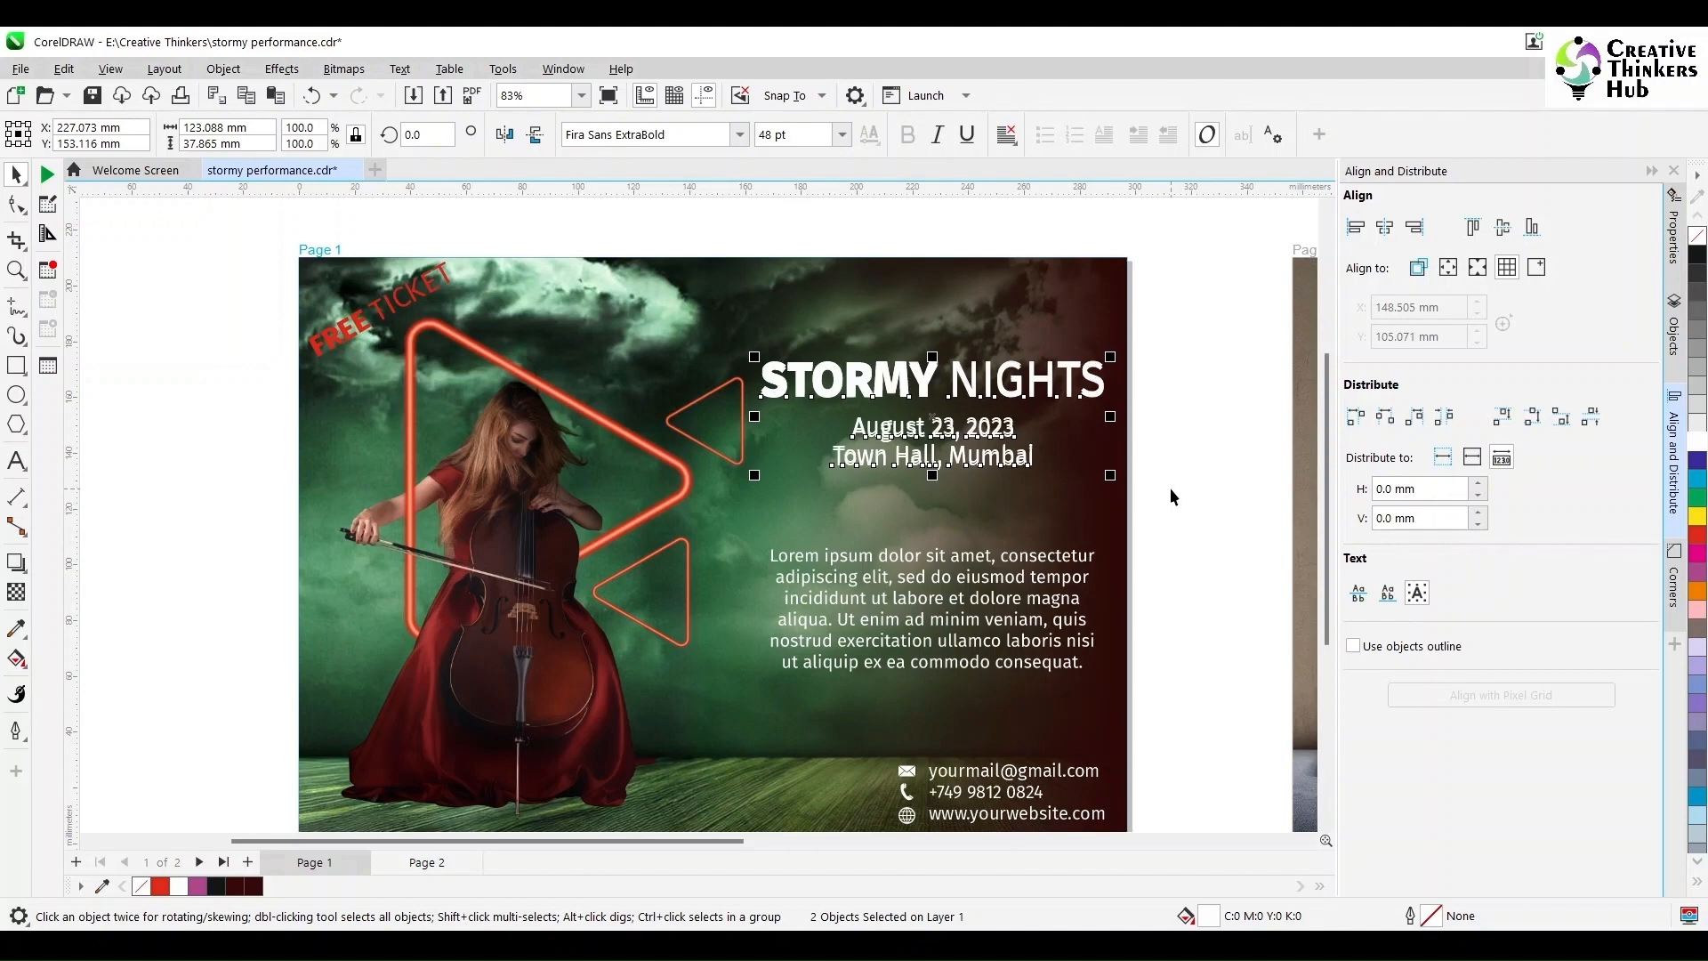
key("Down")
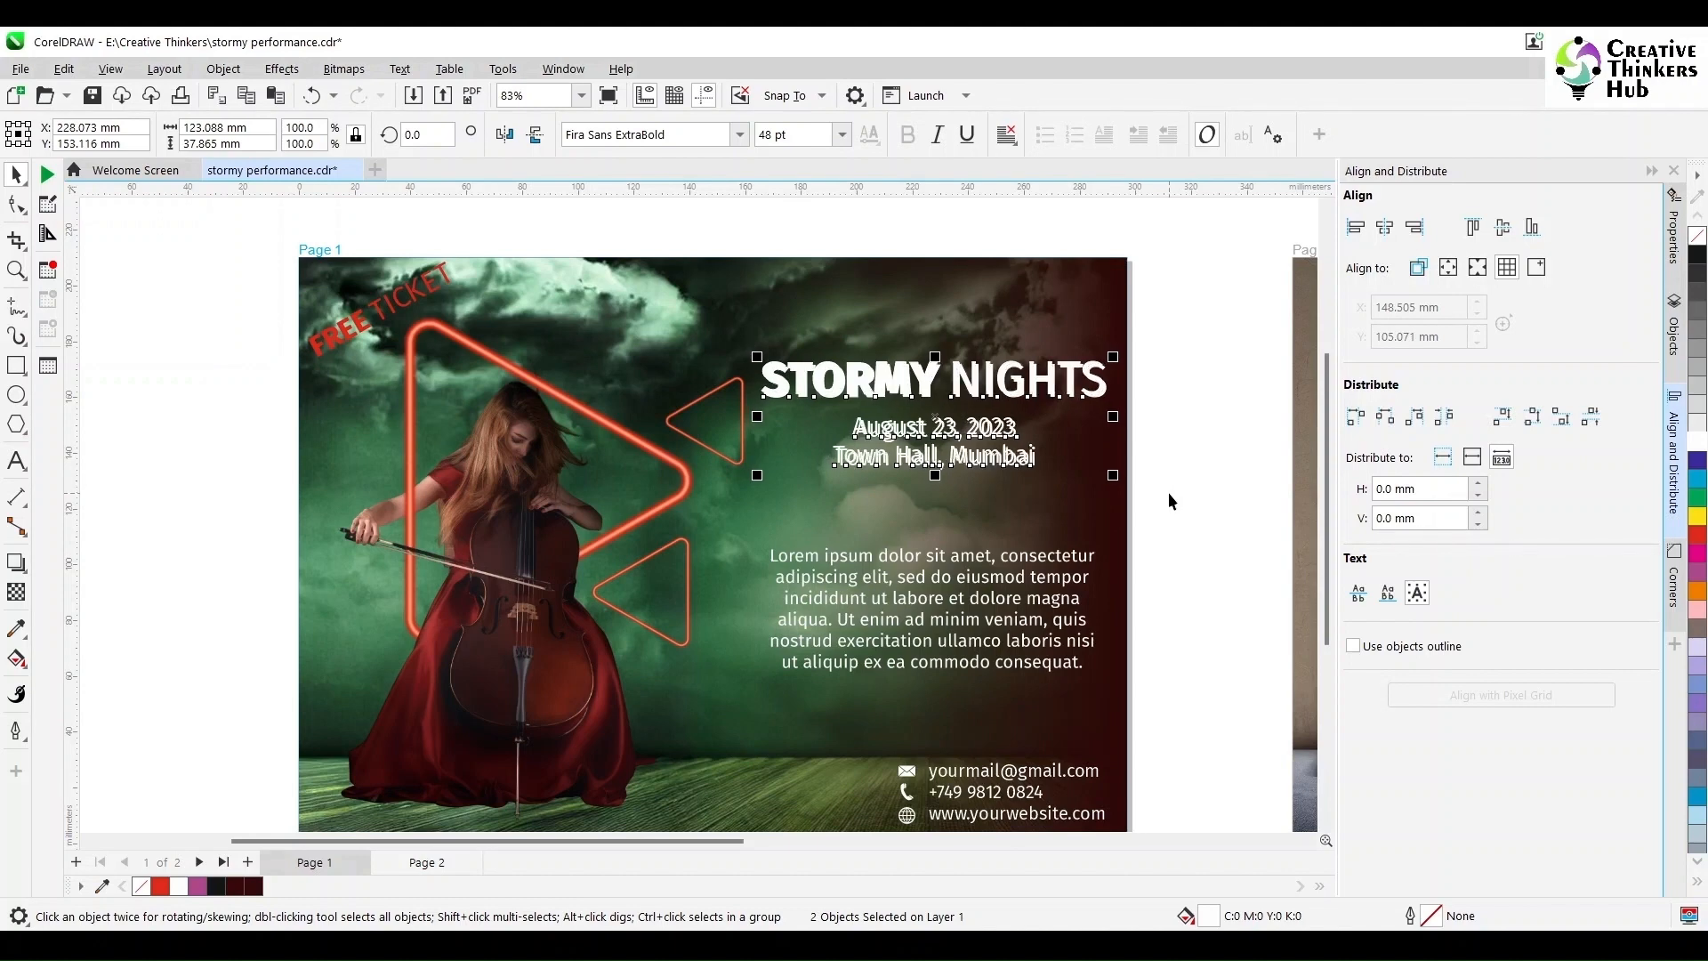
left_click(1698, 255)
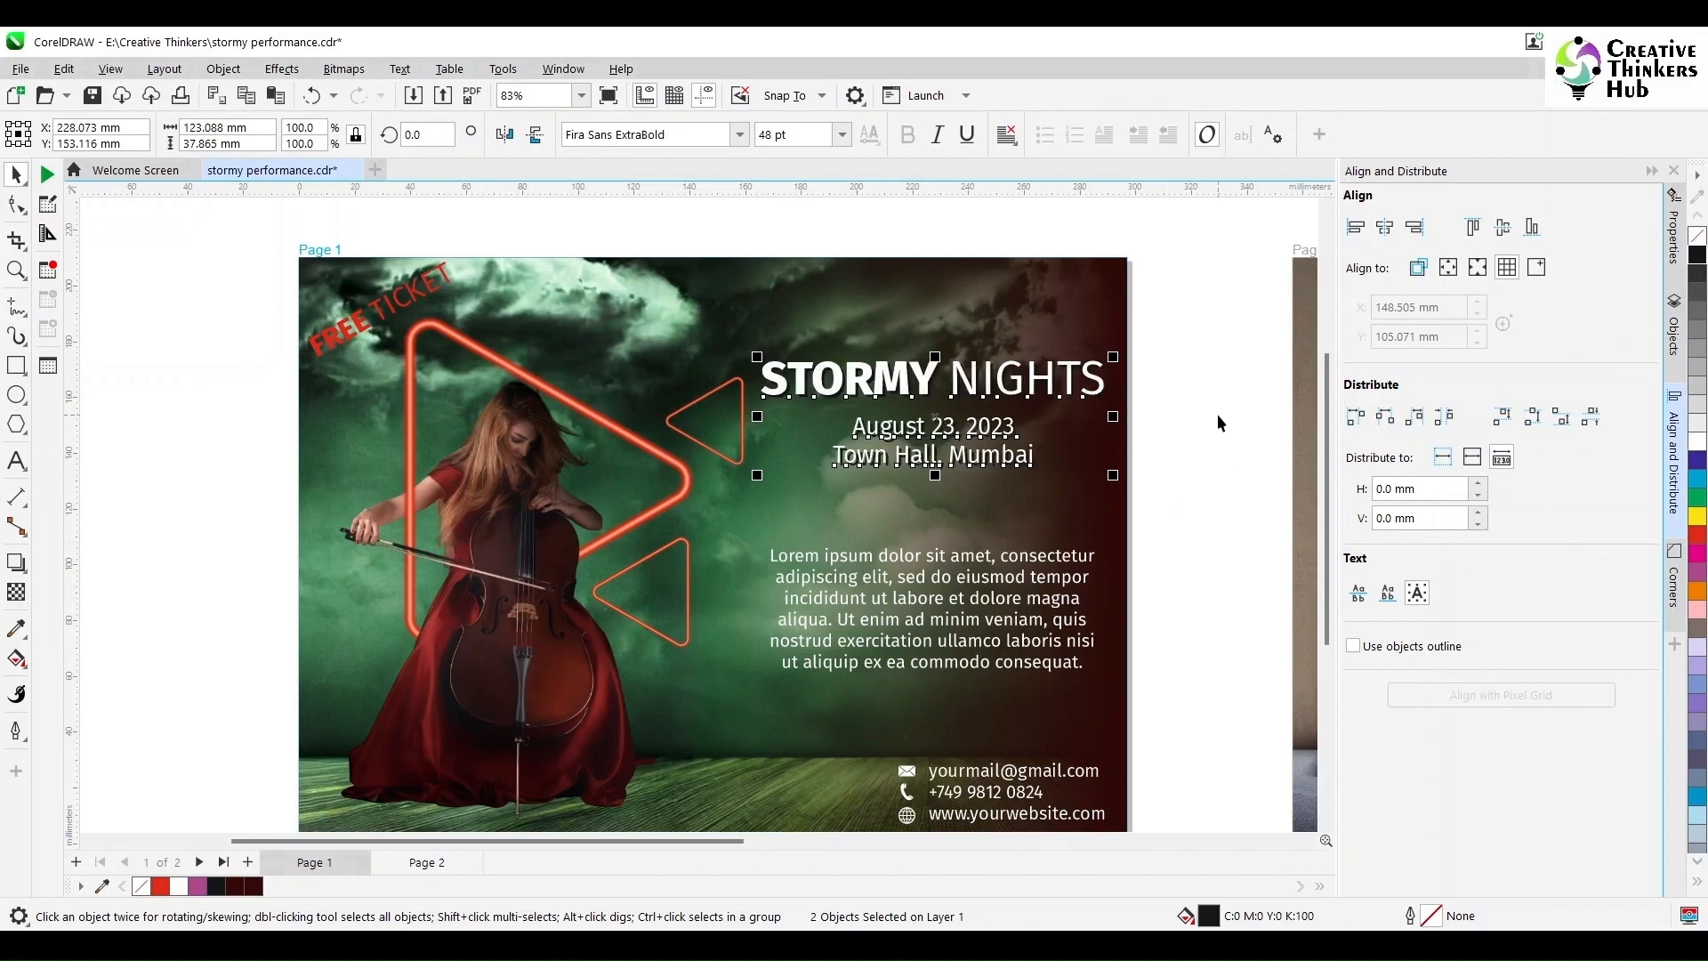
scroll(1183, 440, "up", 3)
scroll(1183, 439, "down", 4)
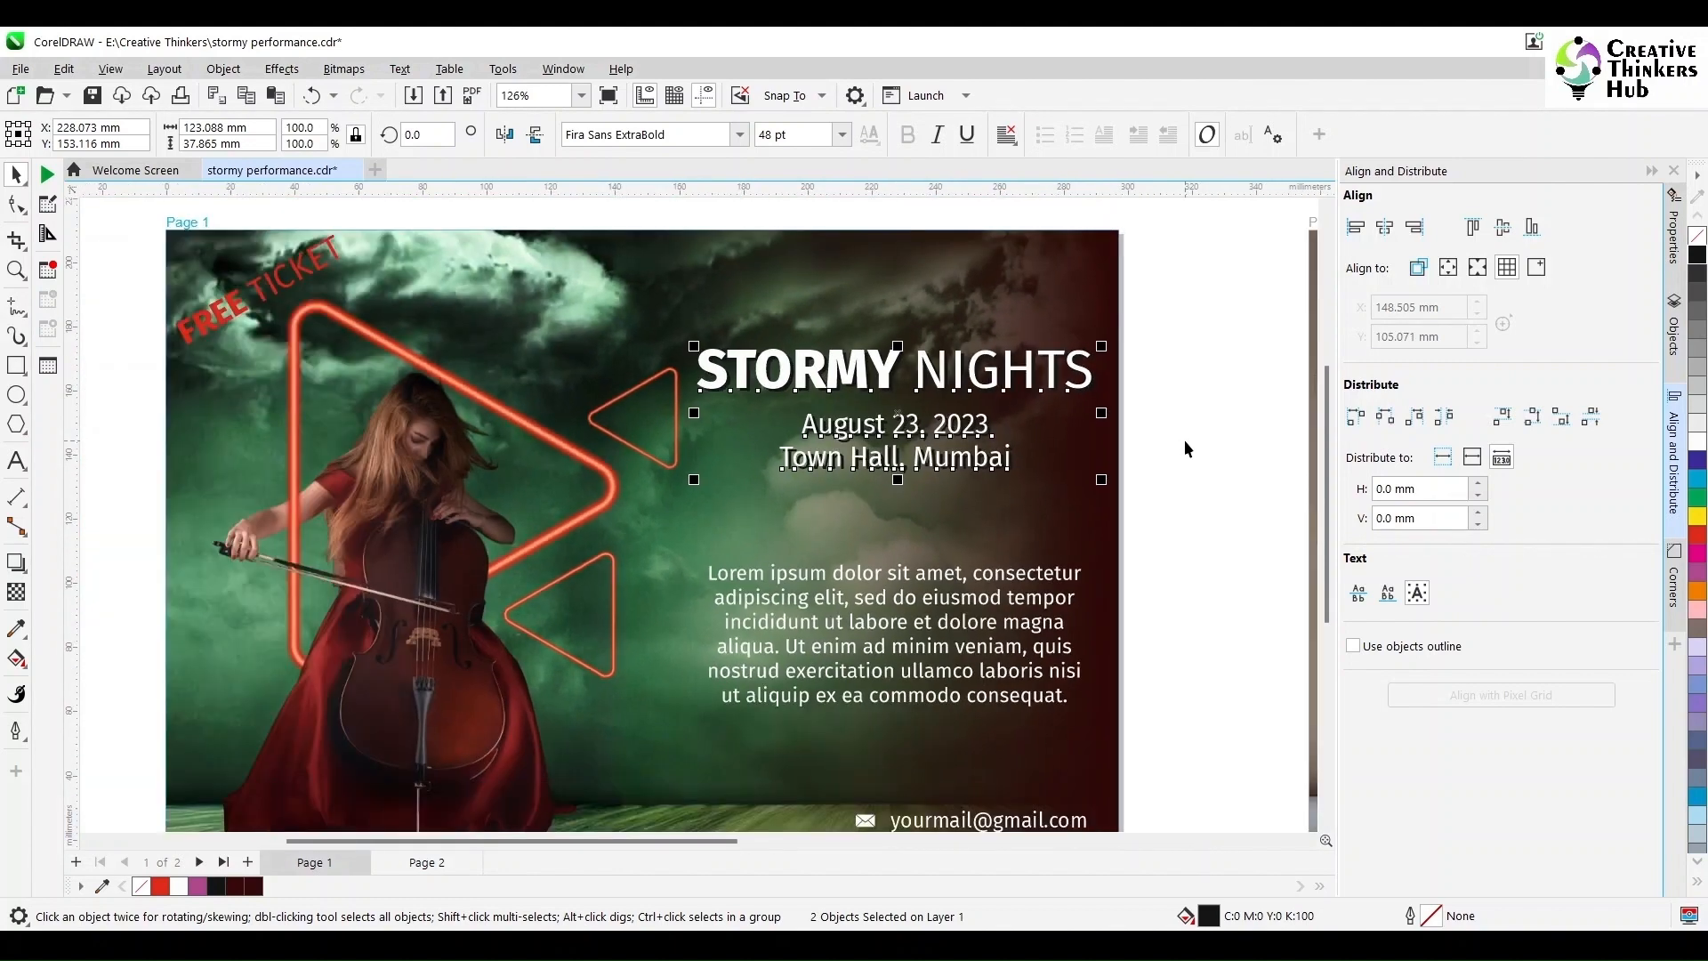
left_click(1229, 409)
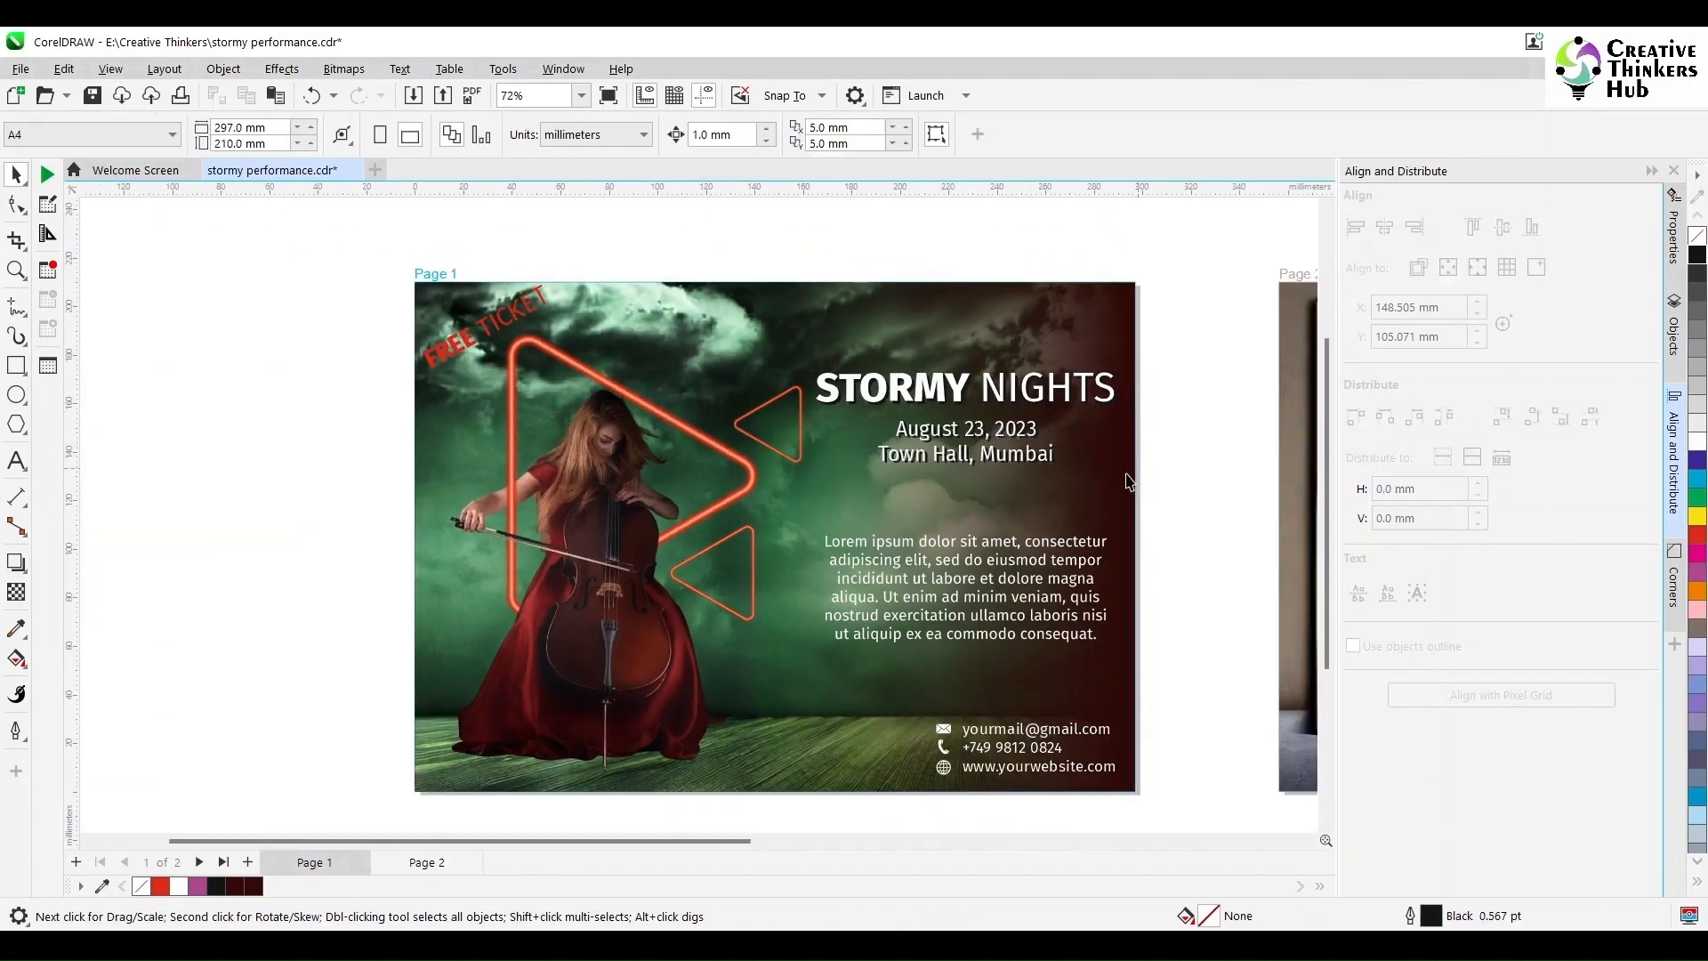
left_click(527, 322)
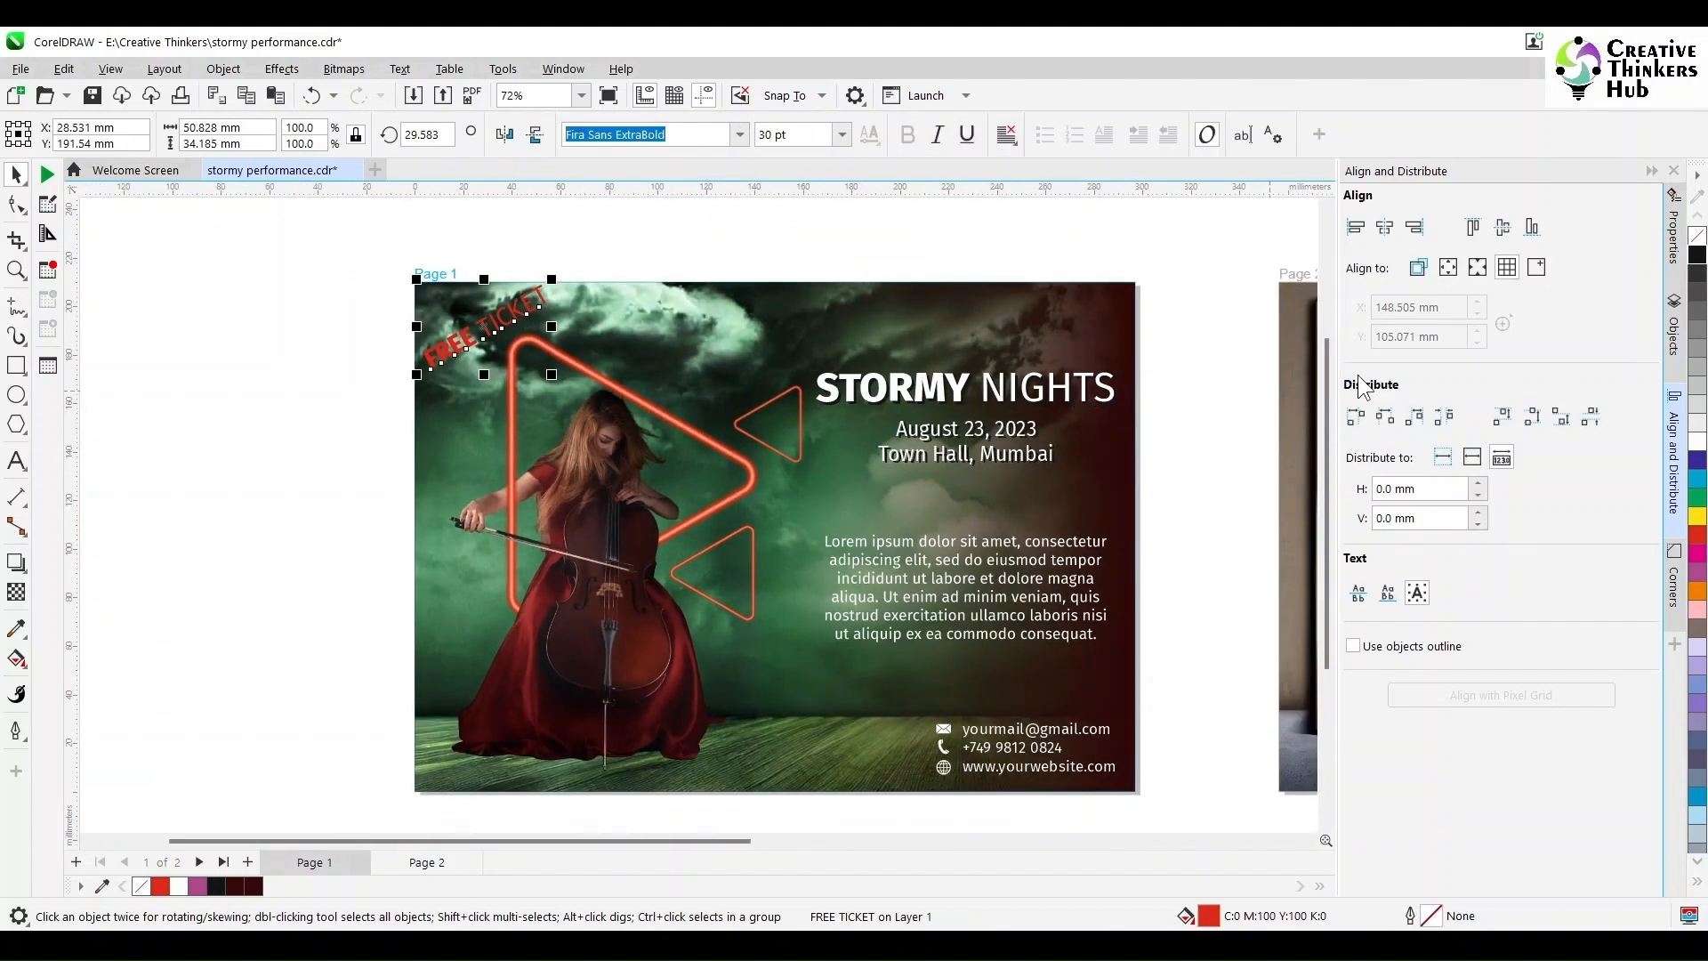
left_click(1698, 258)
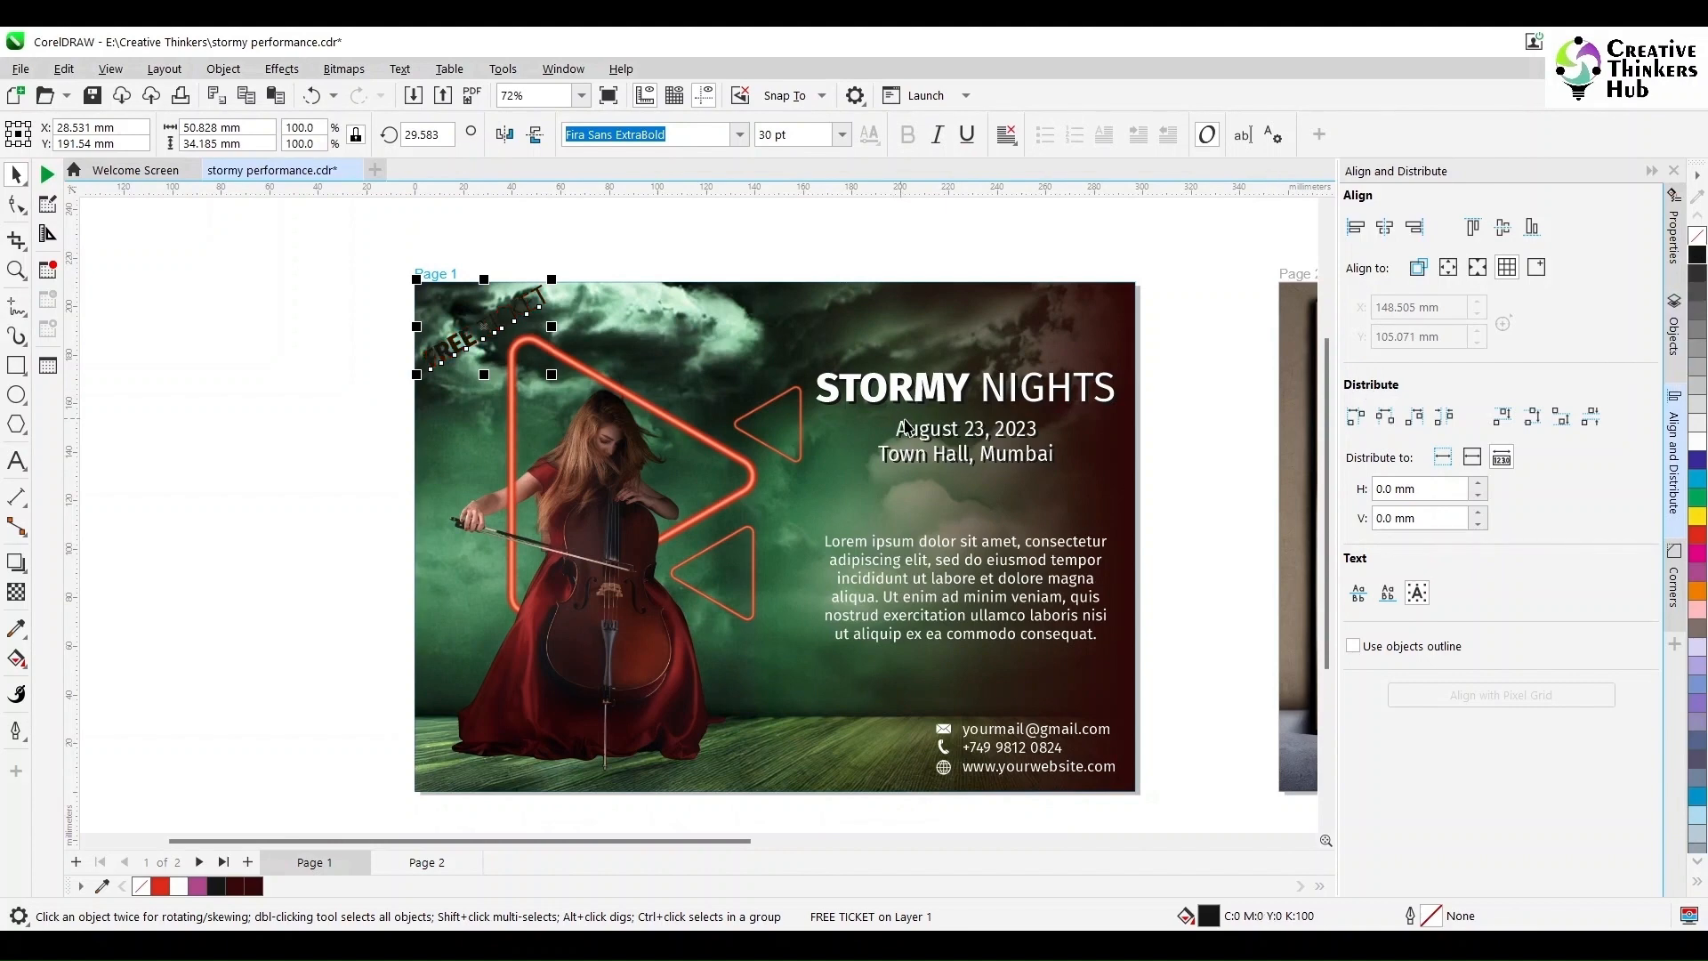
key("ctrl+z")
key("Escape")
scroll(485, 285, "up", 2)
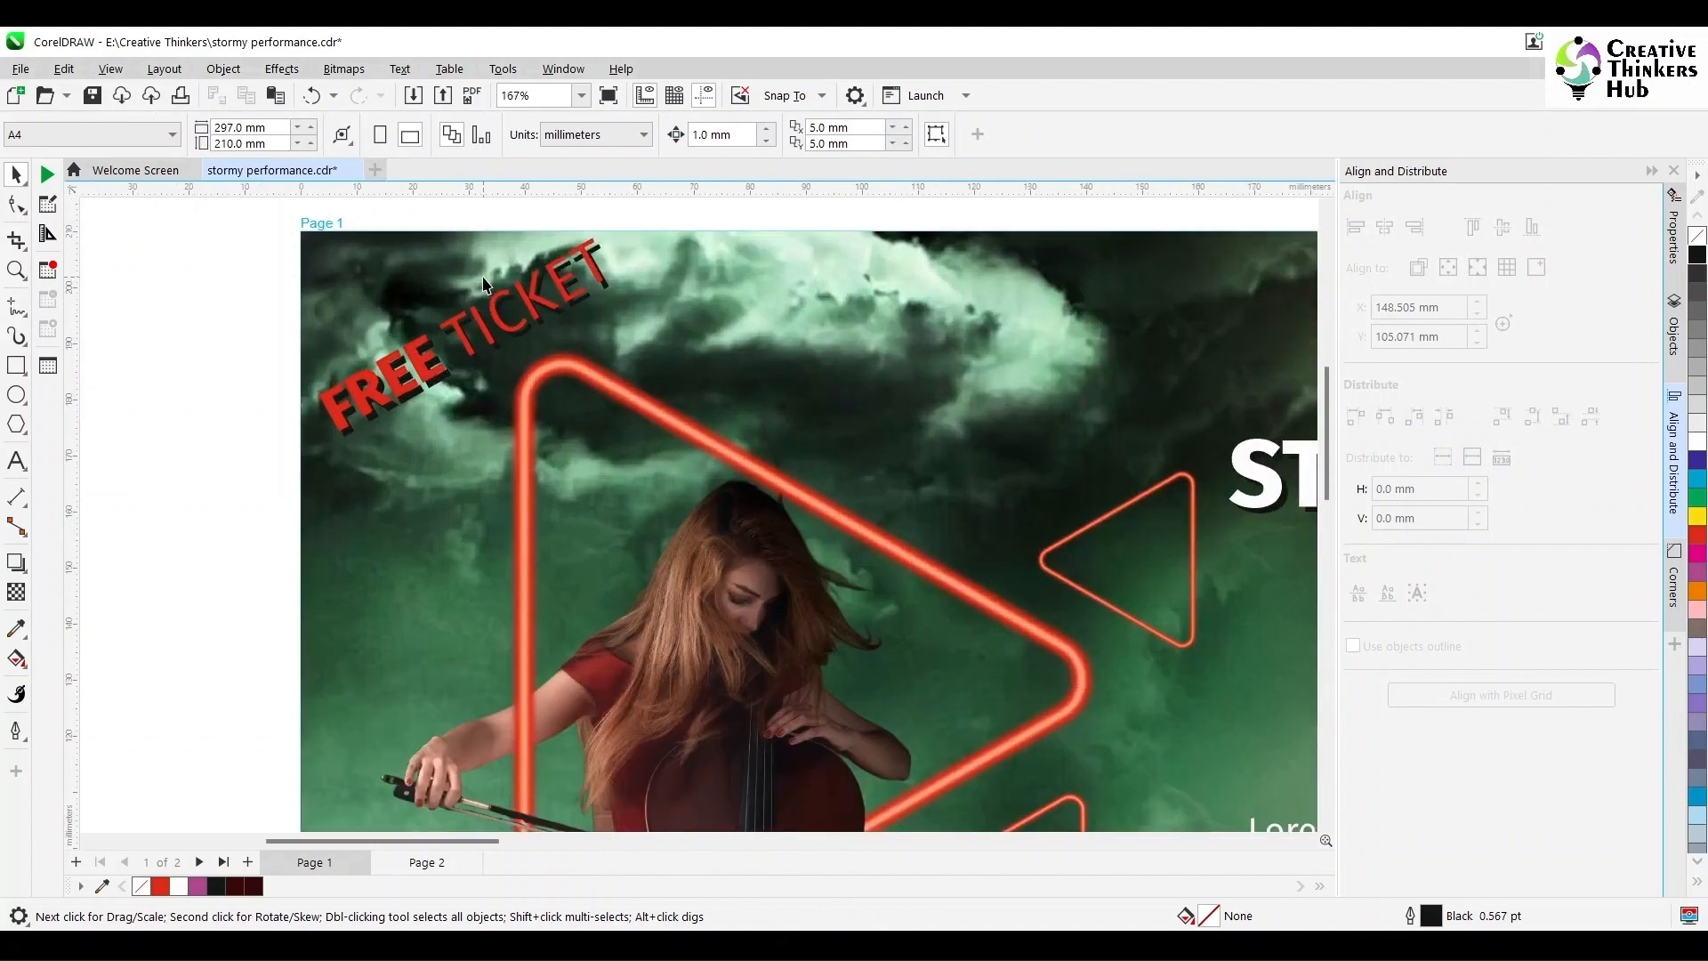
scroll(485, 284, "up", 2)
left_click(590, 341)
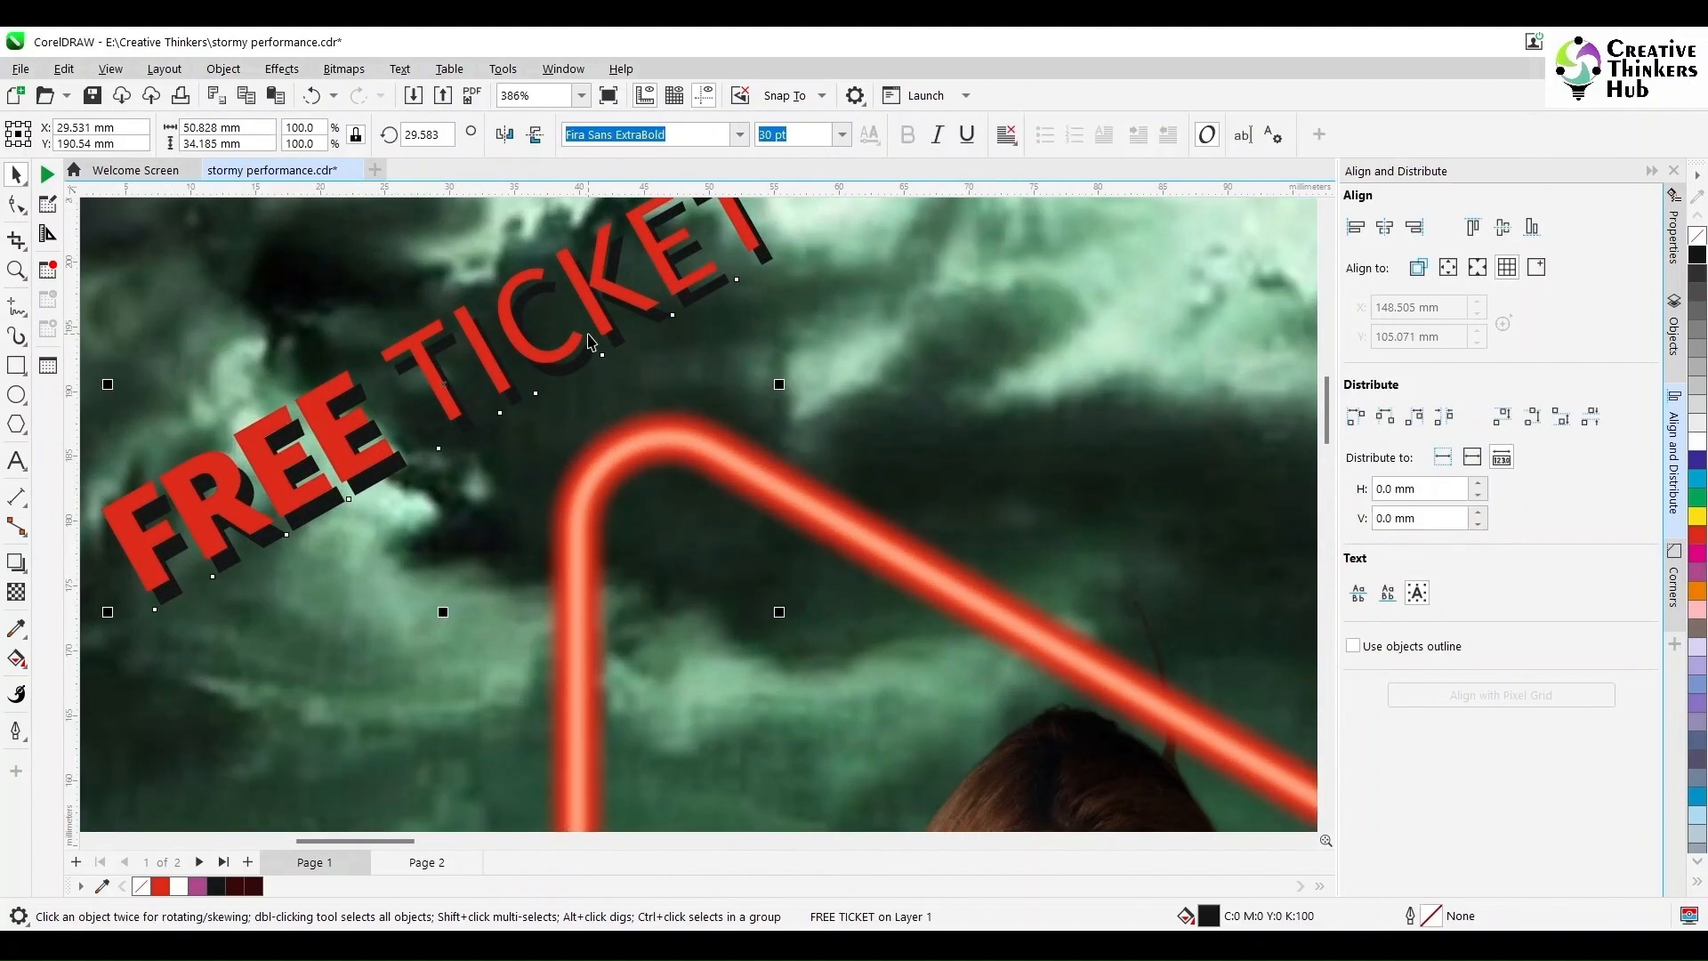
scroll(590, 341, "down", 3)
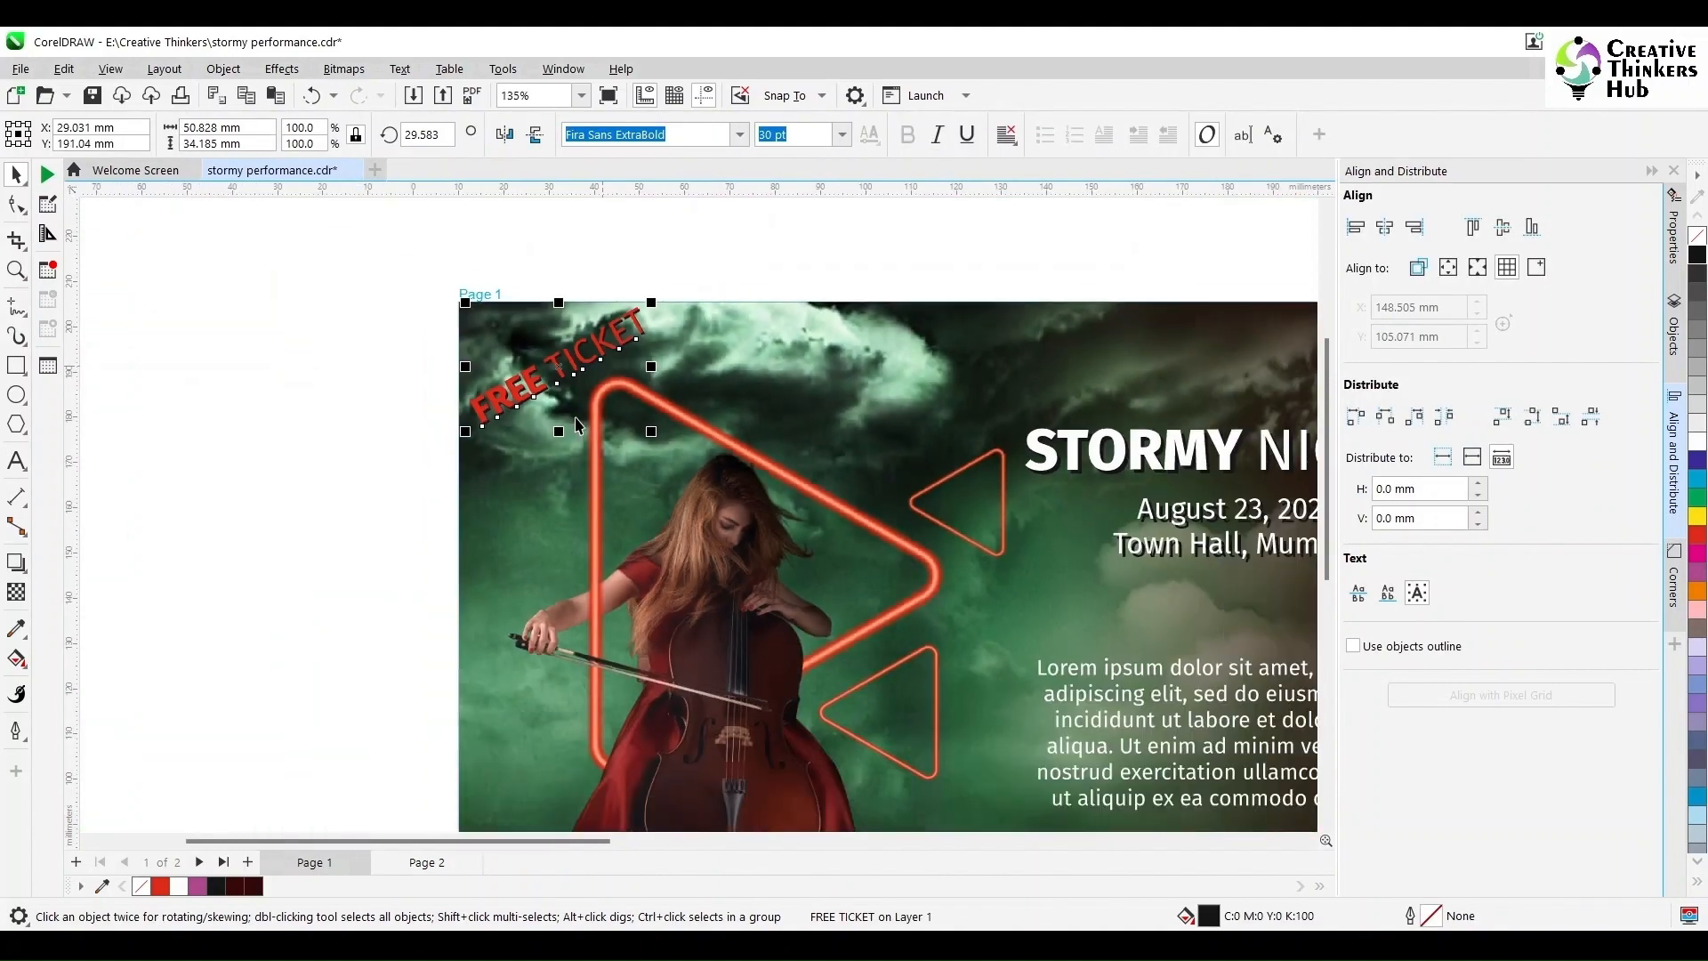
scroll(578, 427, "down", 2)
left_click(427, 546)
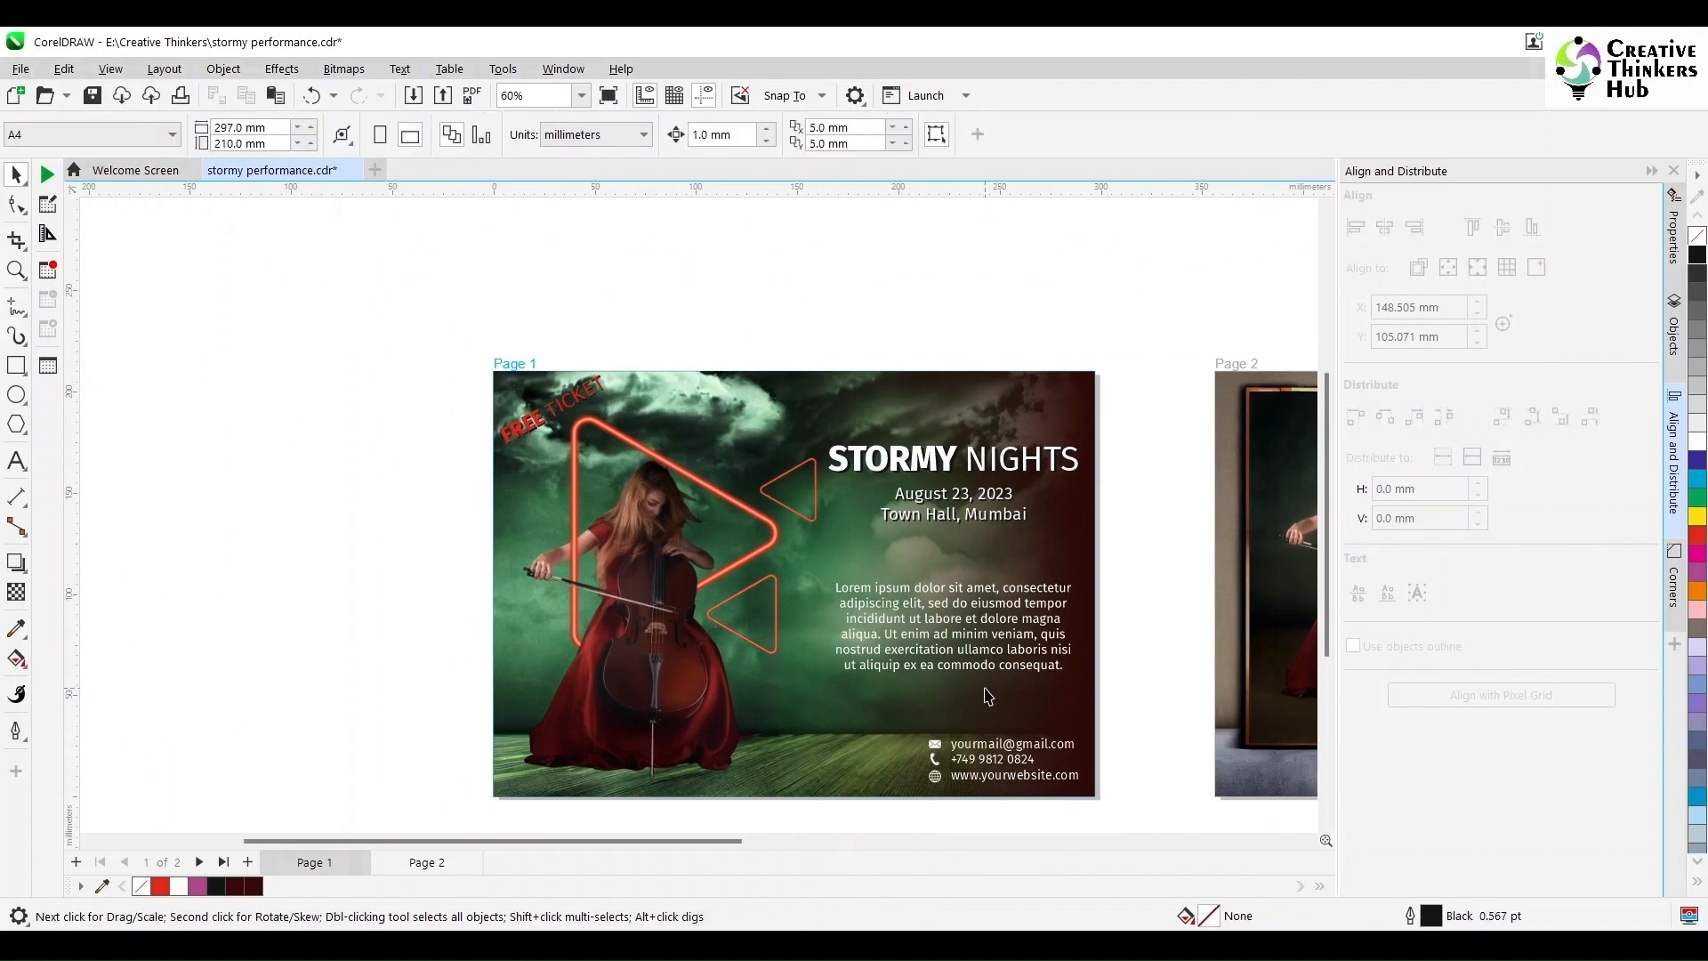
scroll(979, 698, "up", 1)
Step: Copy Page 1's title, date, venue, paragraph and contact text and paste them onto Page 2
scroll(201, 520, "down", 2)
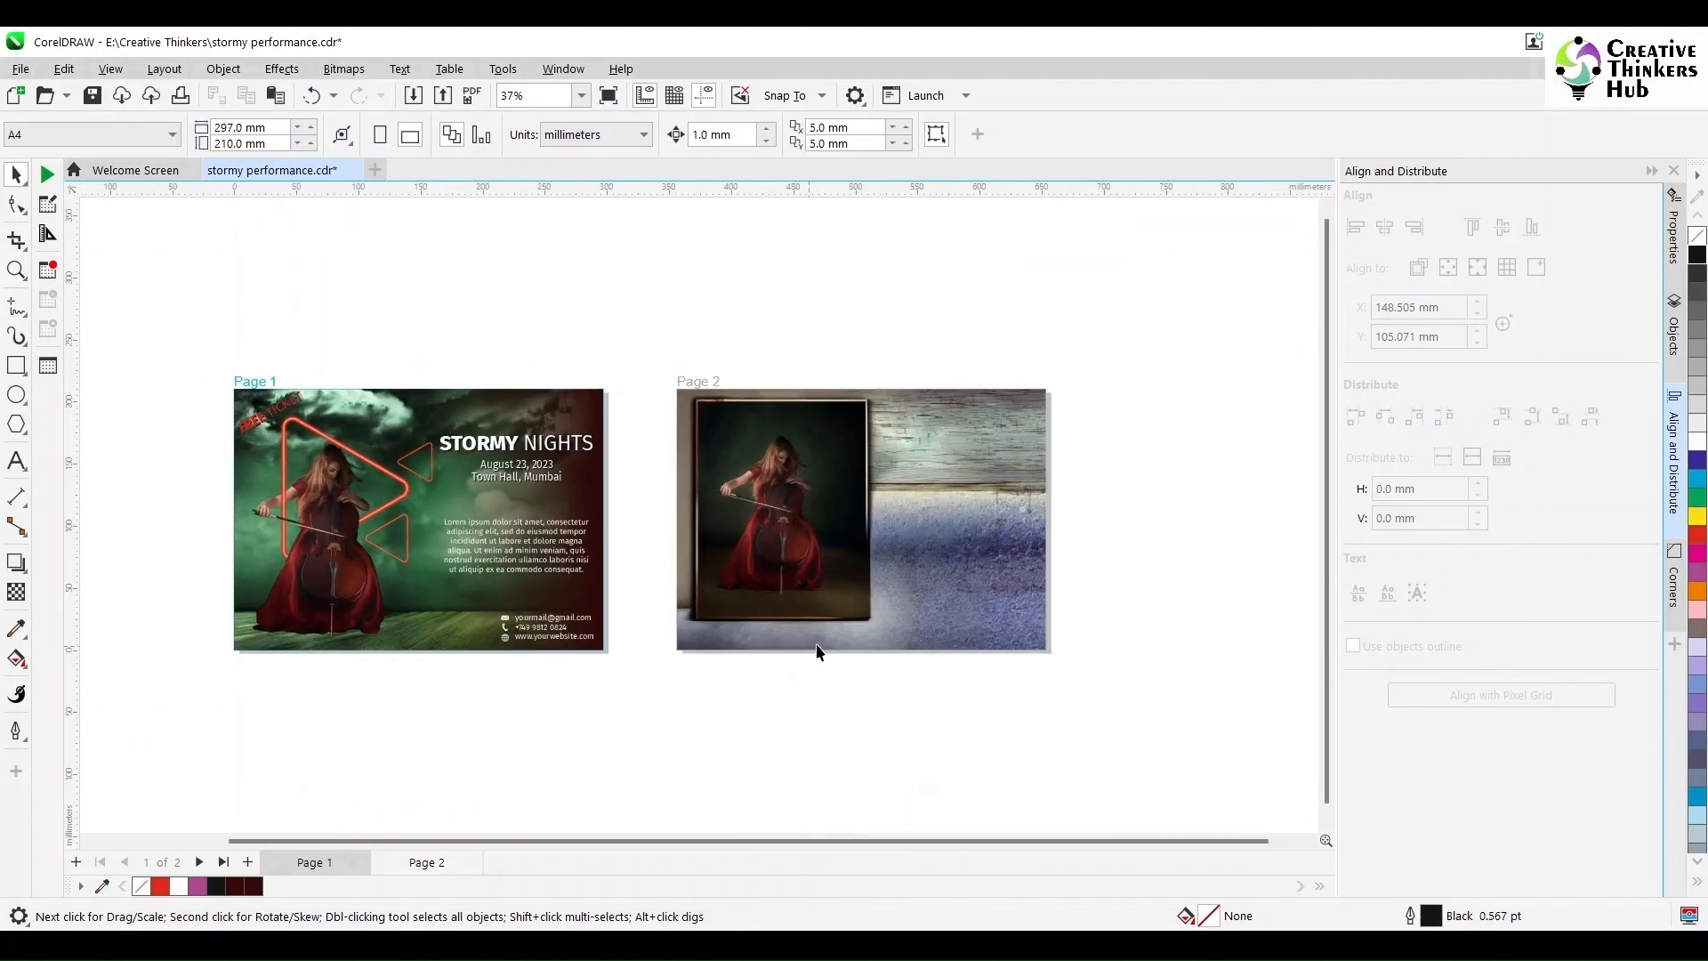
left_click_drag(639, 387, 425, 733)
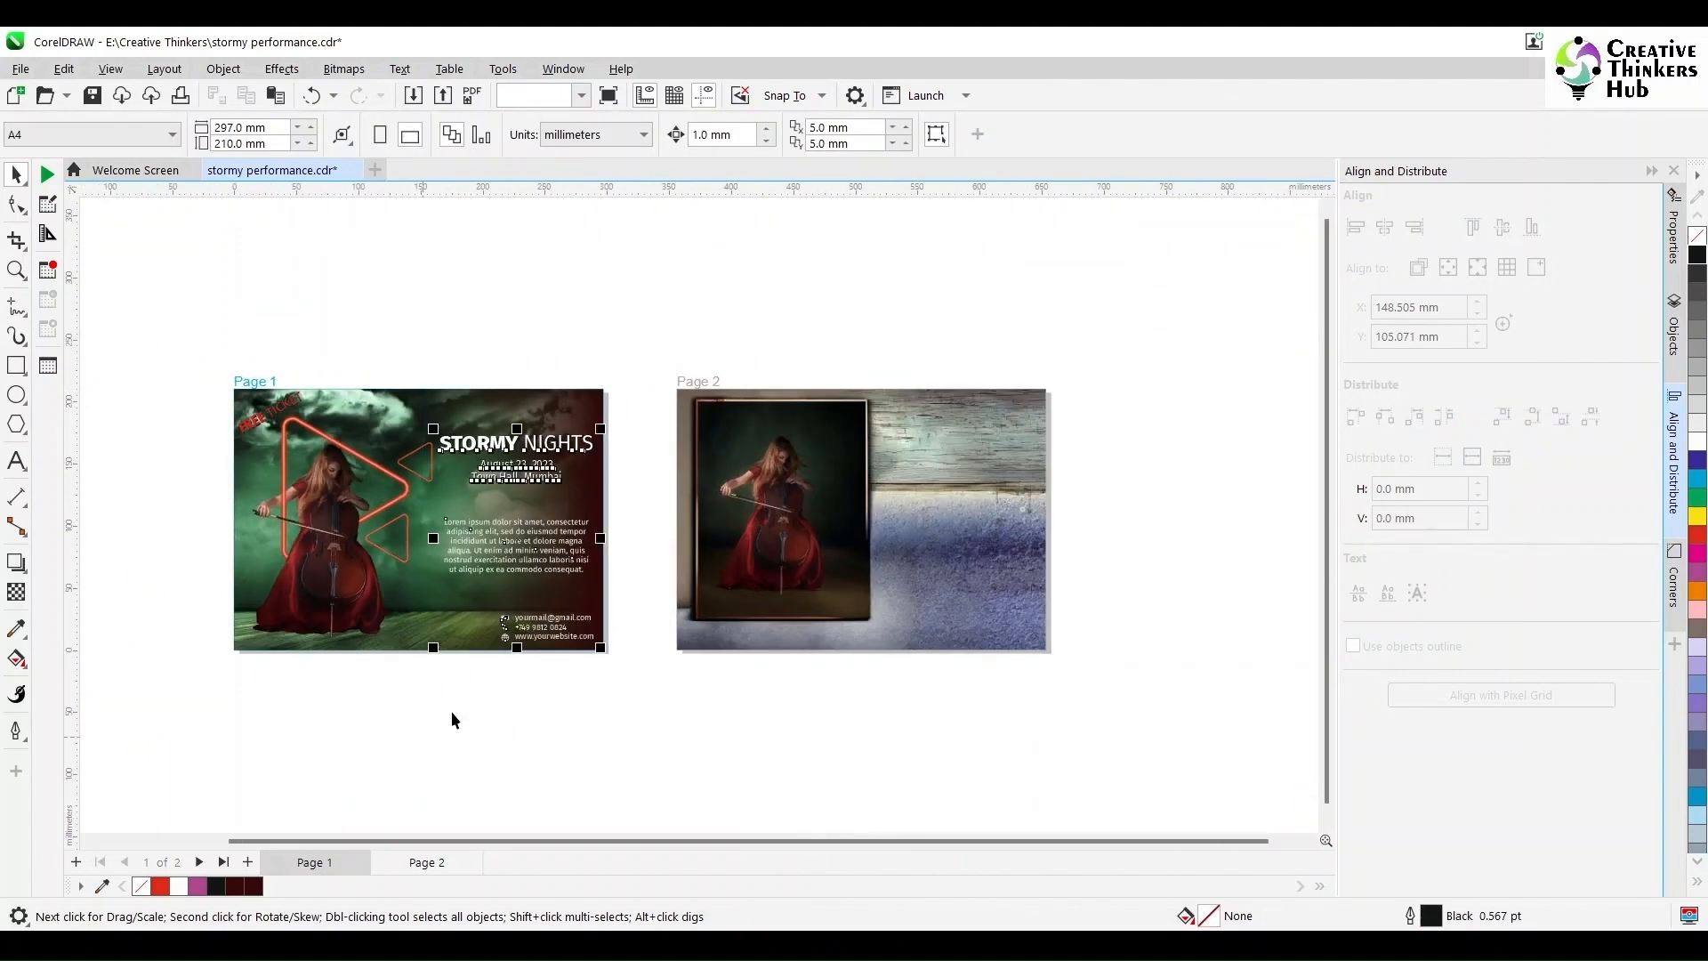
key("ctrl+c")
left_click(774, 525)
key("ctrl+v")
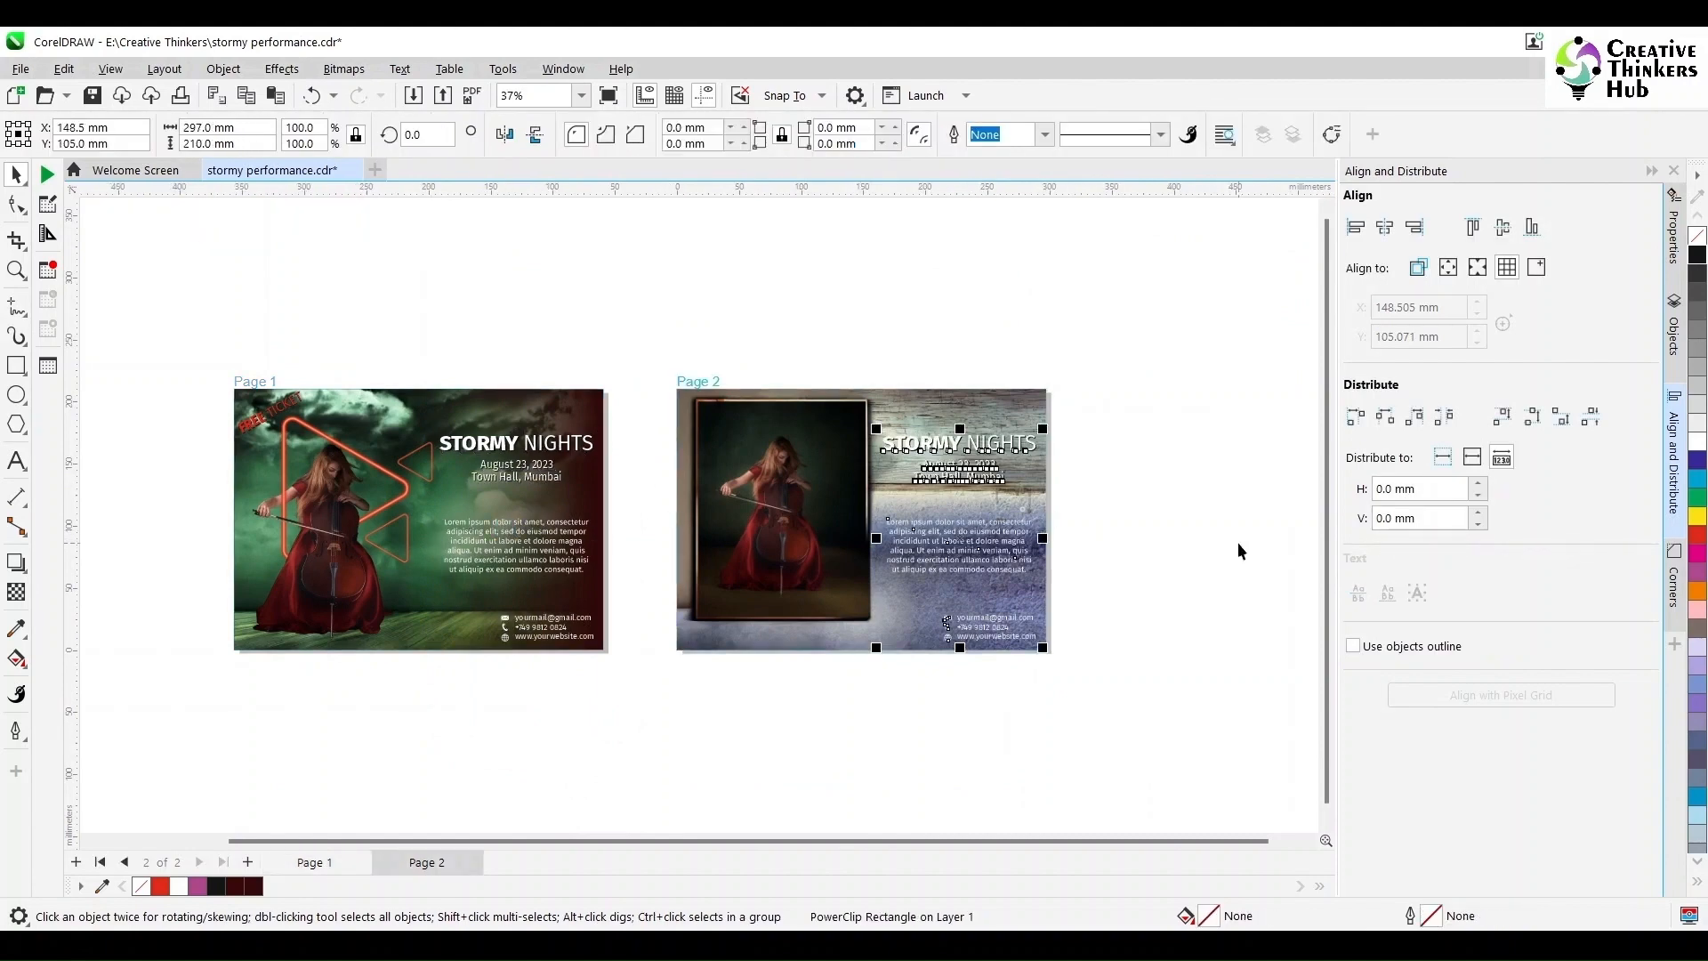
left_click(1162, 546)
Step: Select the two FREE TICKET objects in Page 1's corner
left_click_drag(184, 363, 317, 451)
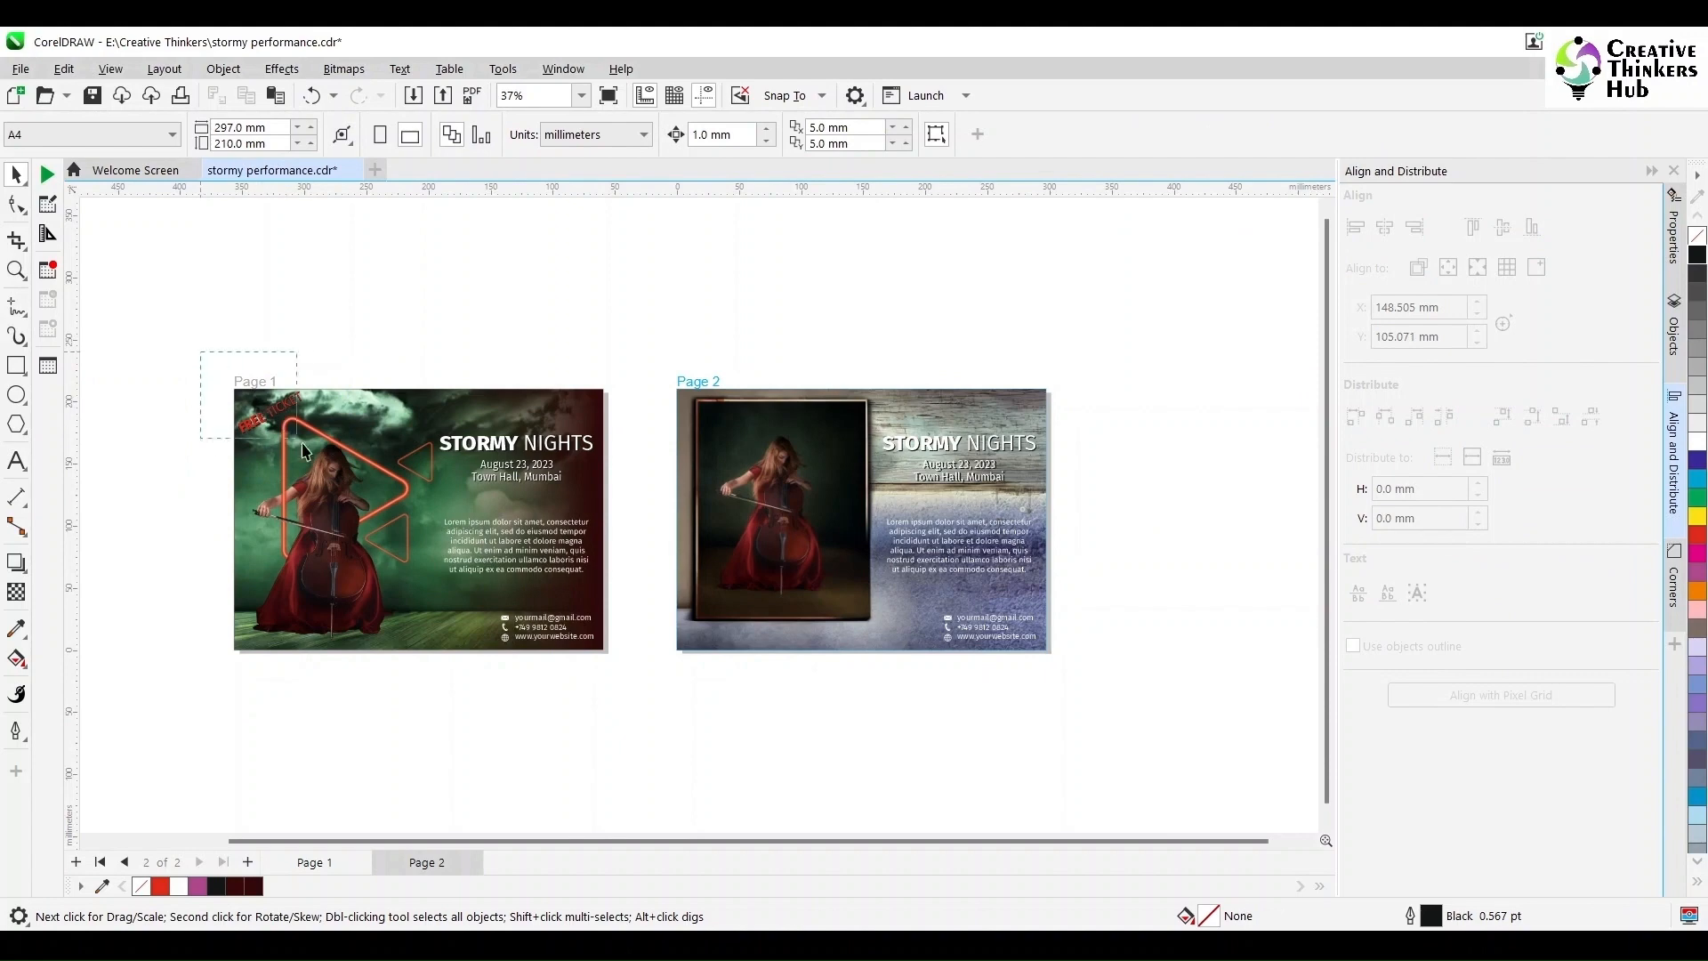
left_click(252, 477)
left_click_drag(152, 306, 340, 499)
left_click(821, 410)
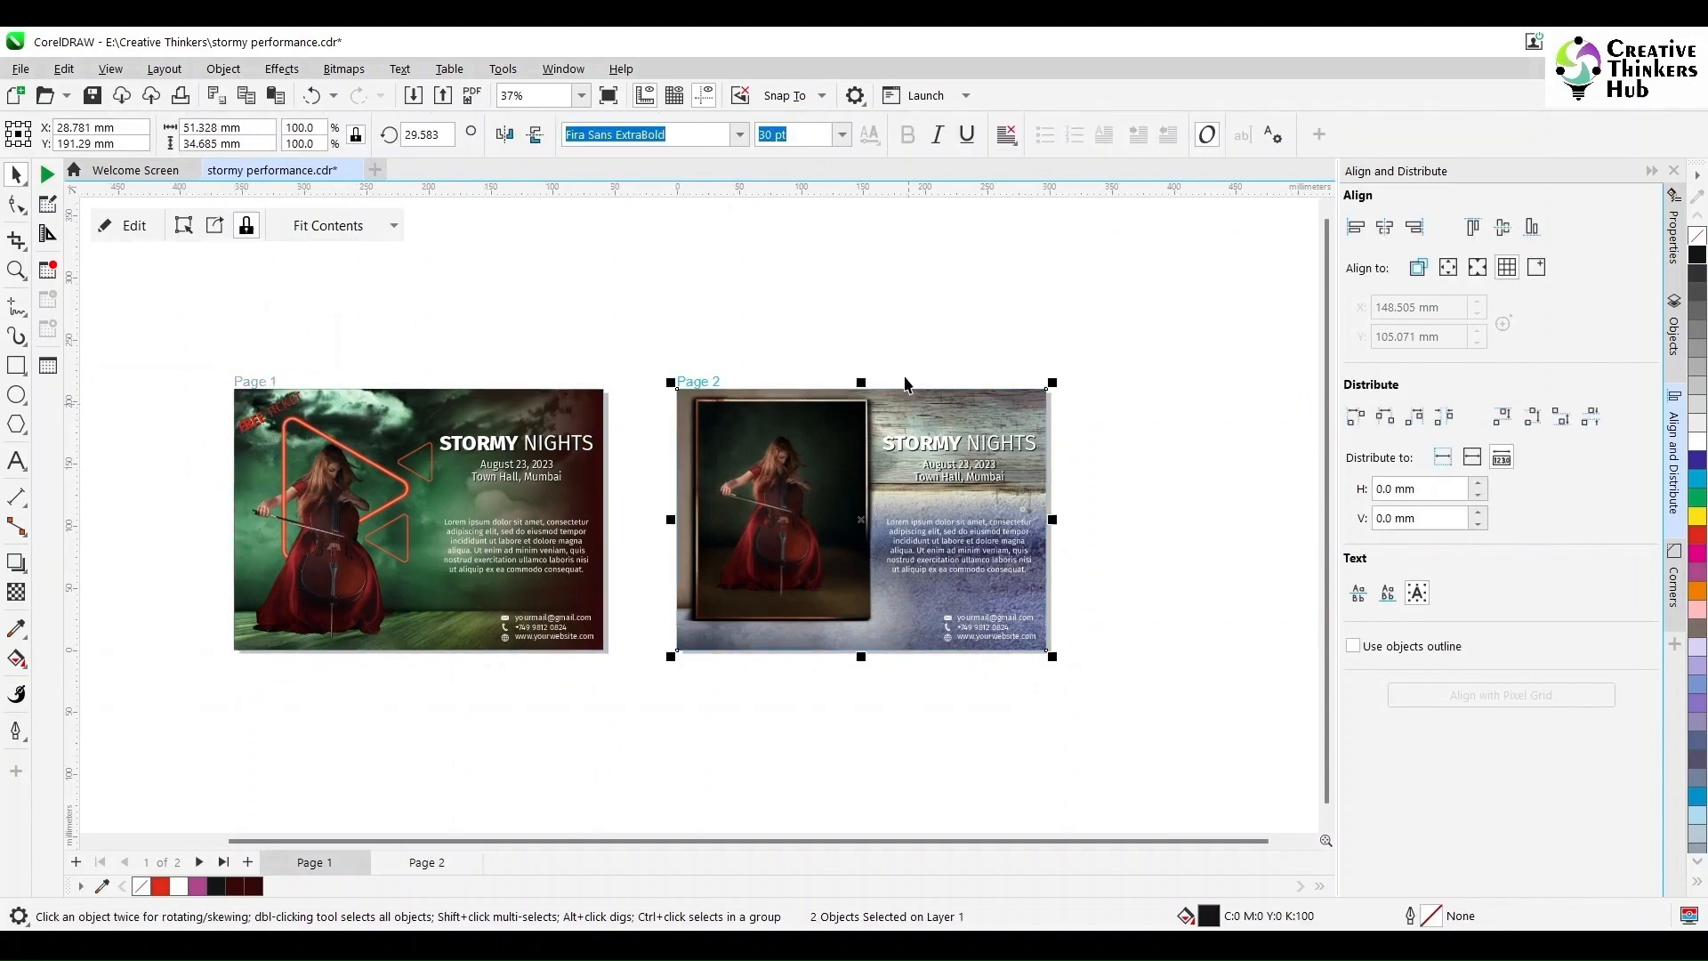
Step: Paste FREE TICKET onto Page 2, set its rotation to 0 and place it bottom-left
key("ctrl+v")
left_click_drag(720, 415, 719, 636)
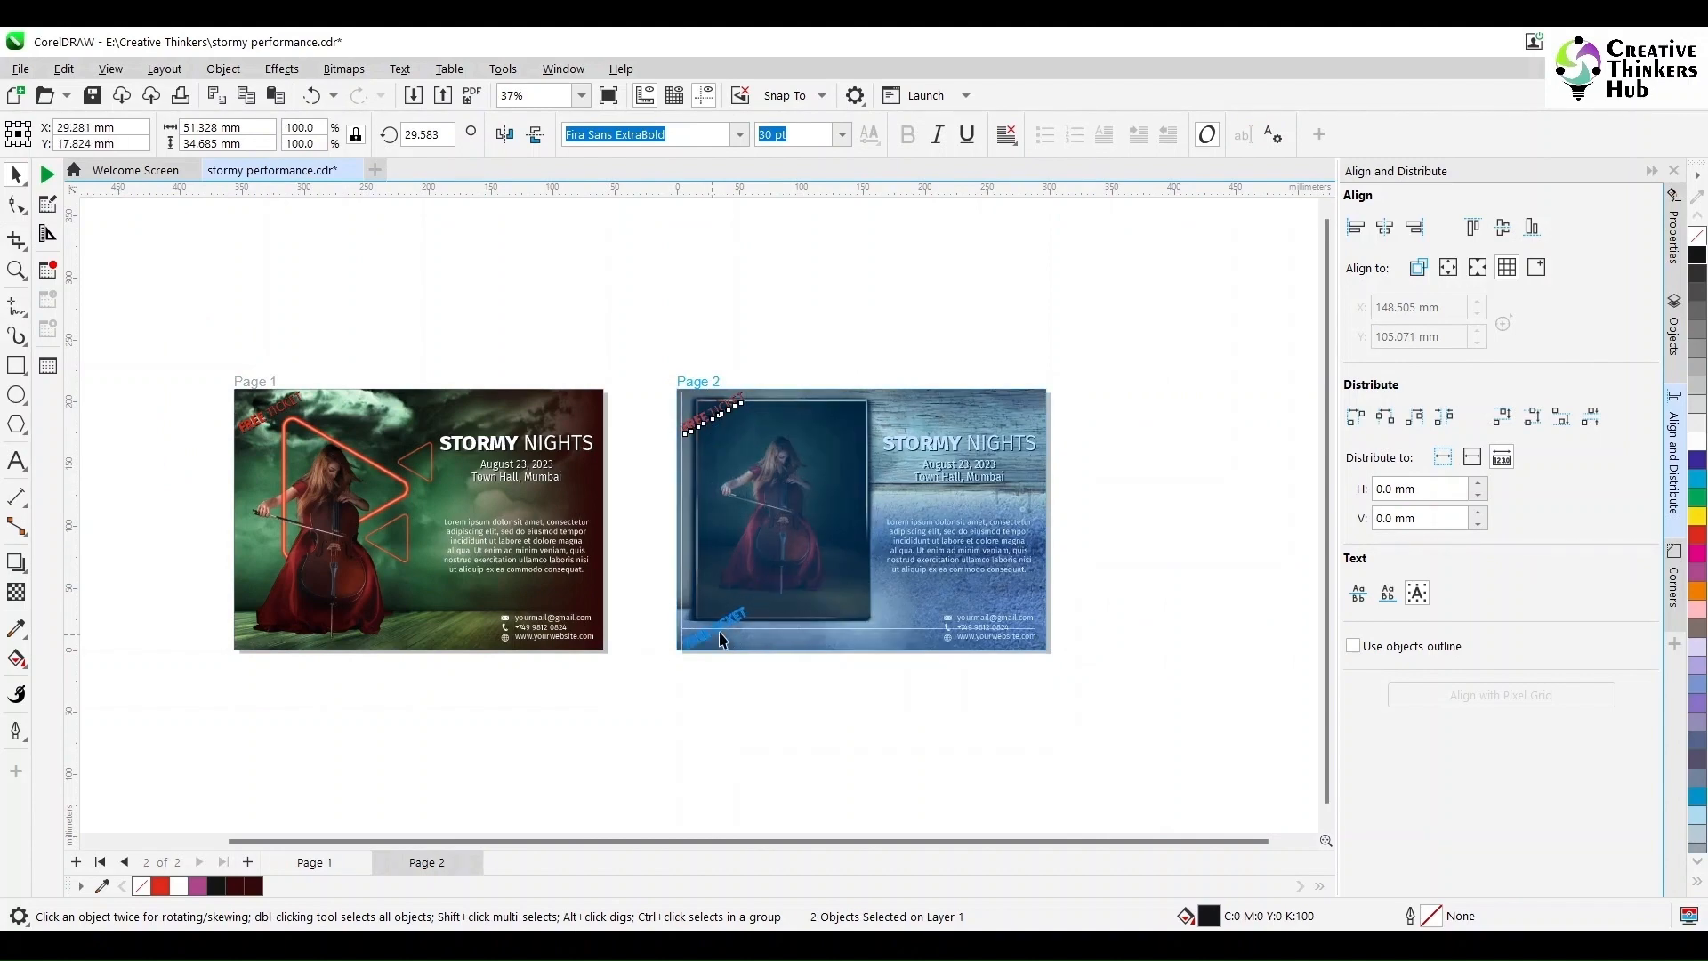
scroll(757, 604, "up", 3)
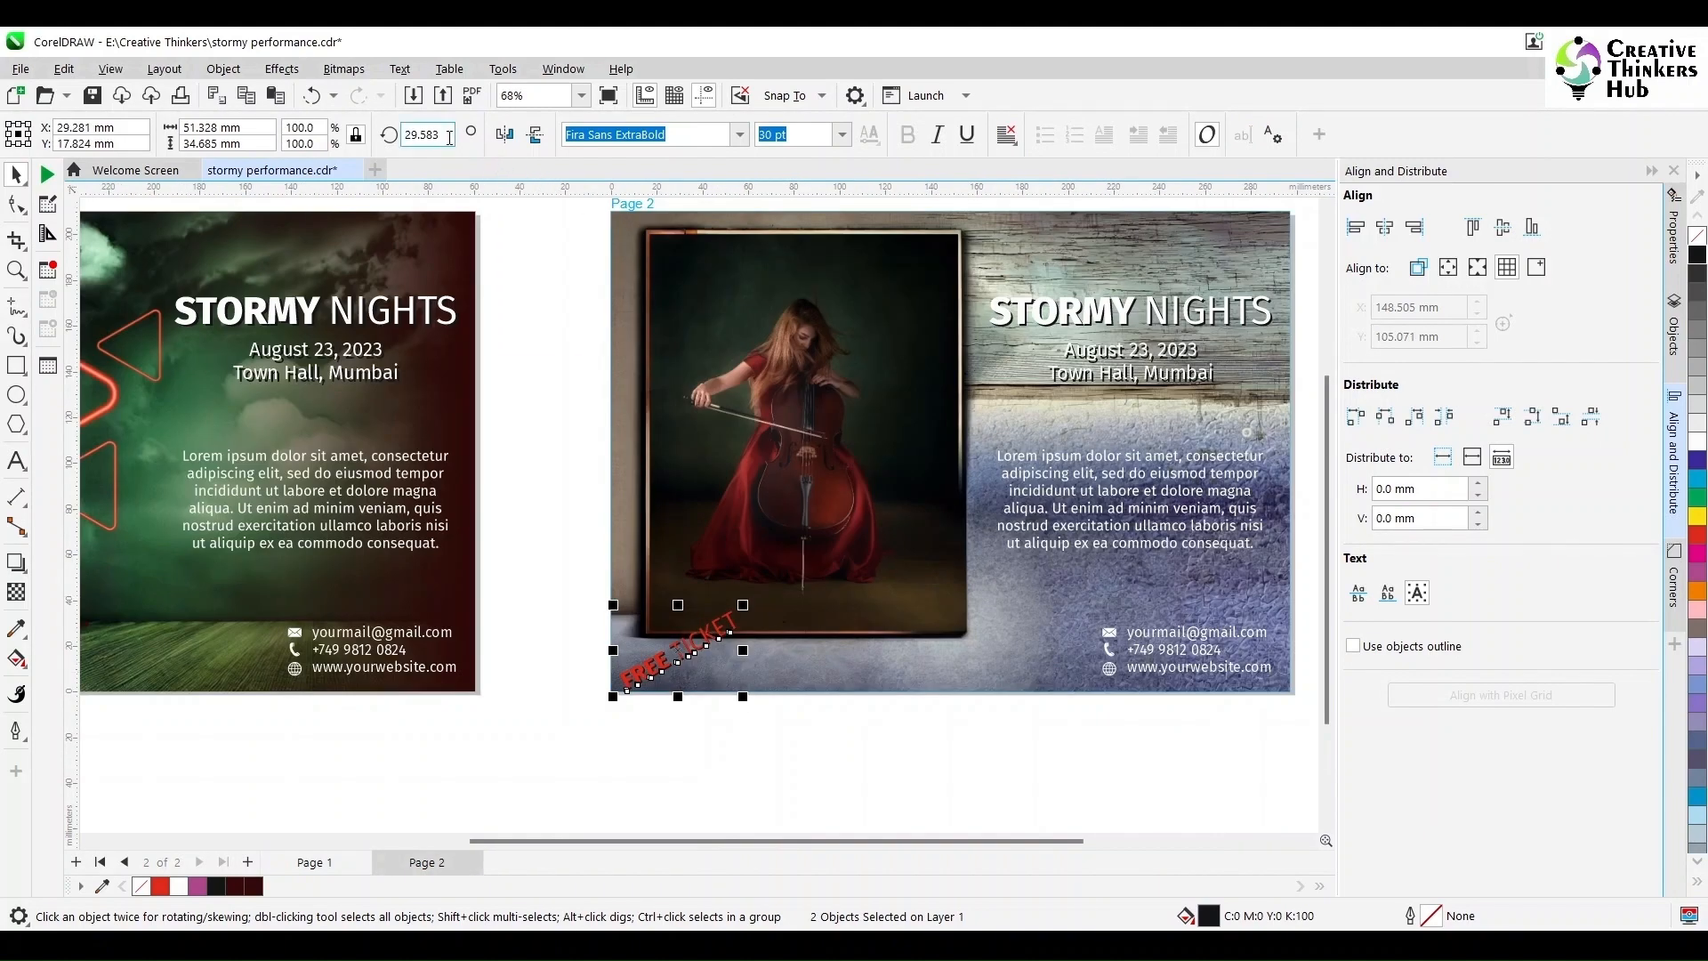
type("0")
key("Return")
left_click_drag(703, 652, 712, 663)
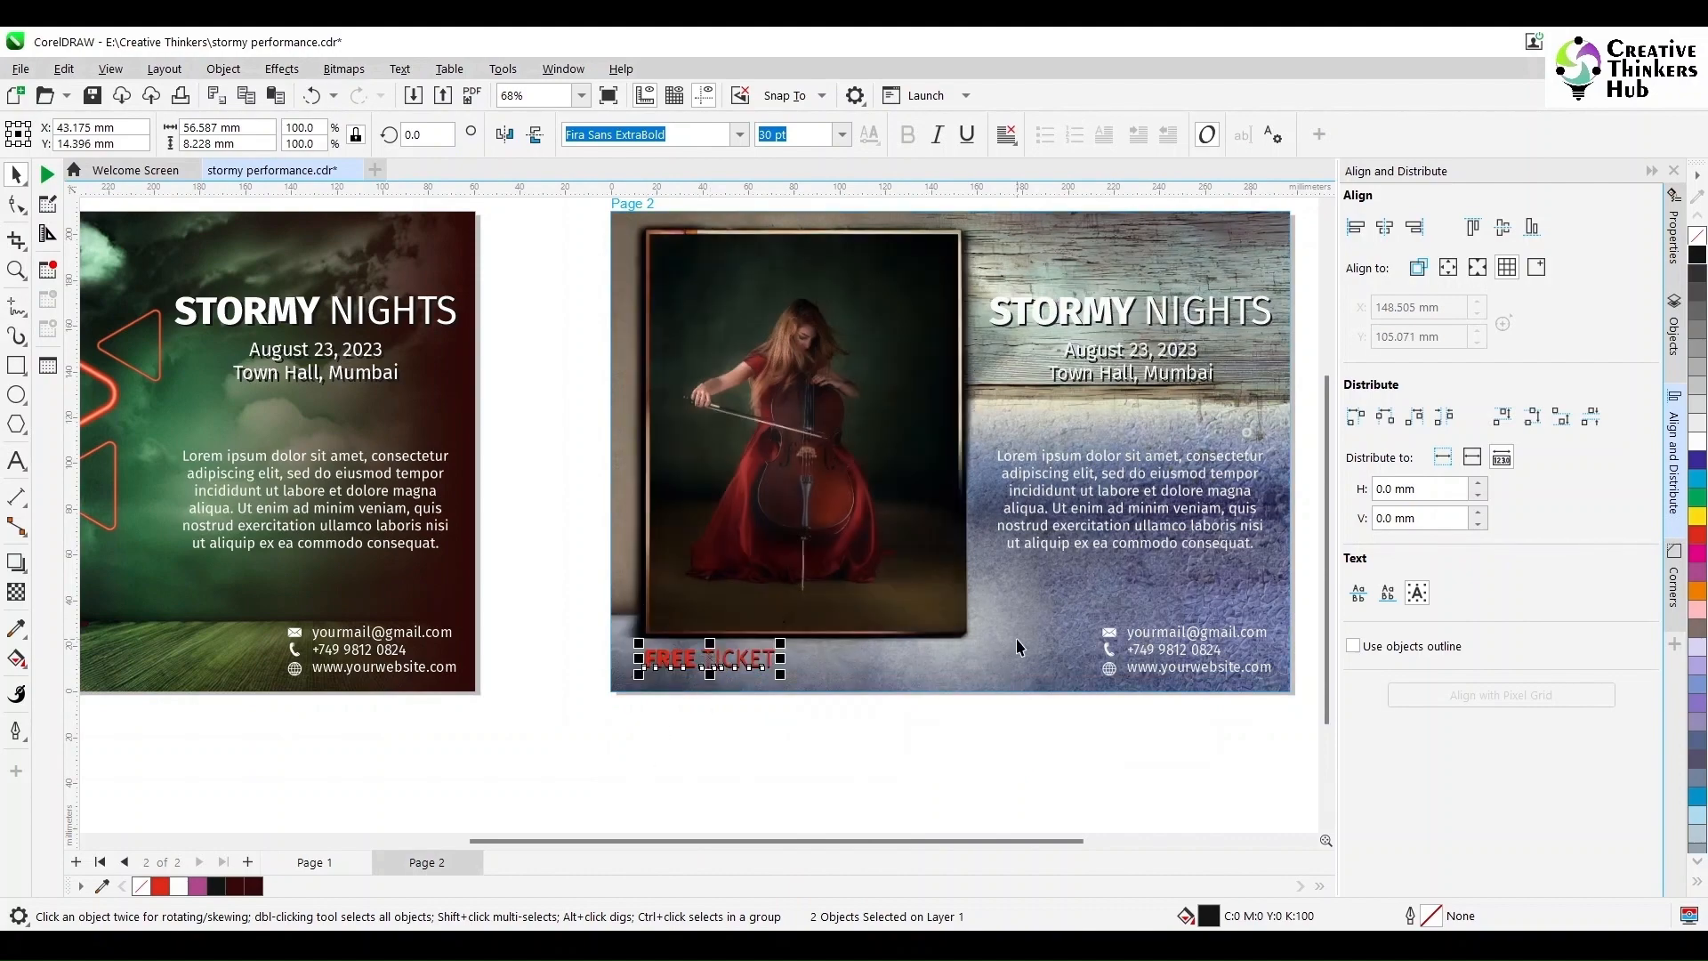
scroll(1017, 641, "up", 2)
scroll(1019, 642, "down", 3)
left_click_drag(911, 840, 1029, 840)
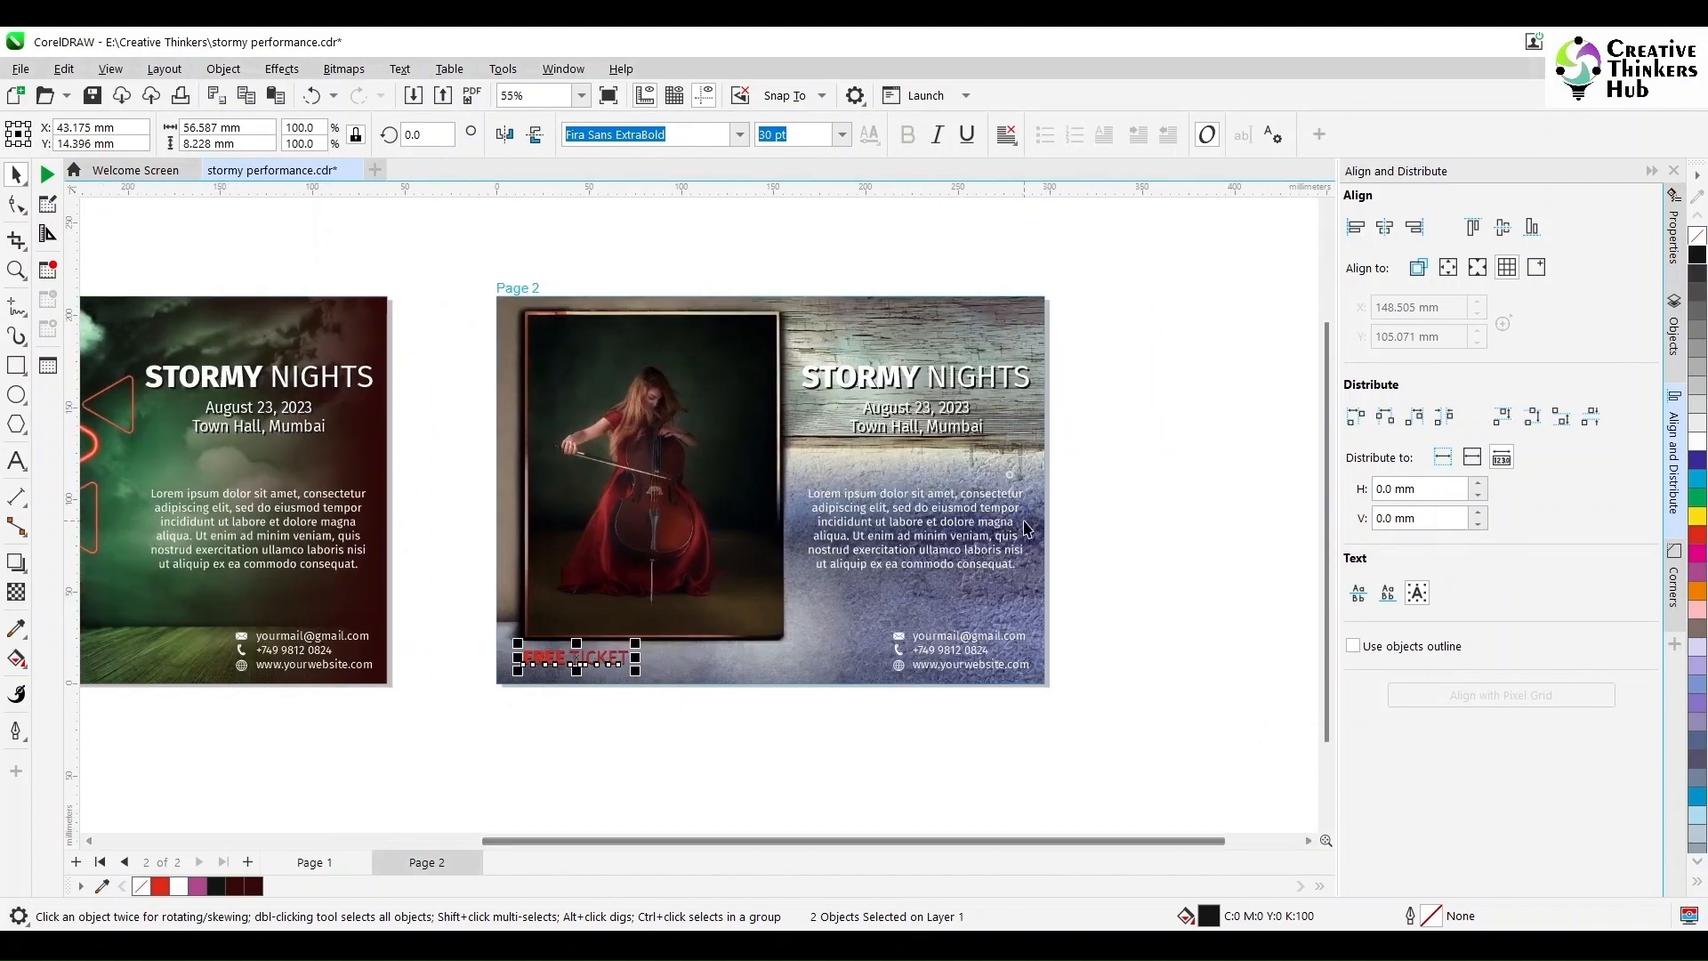
scroll(1024, 522, "up", 1)
left_click_drag(1141, 280, 715, 429)
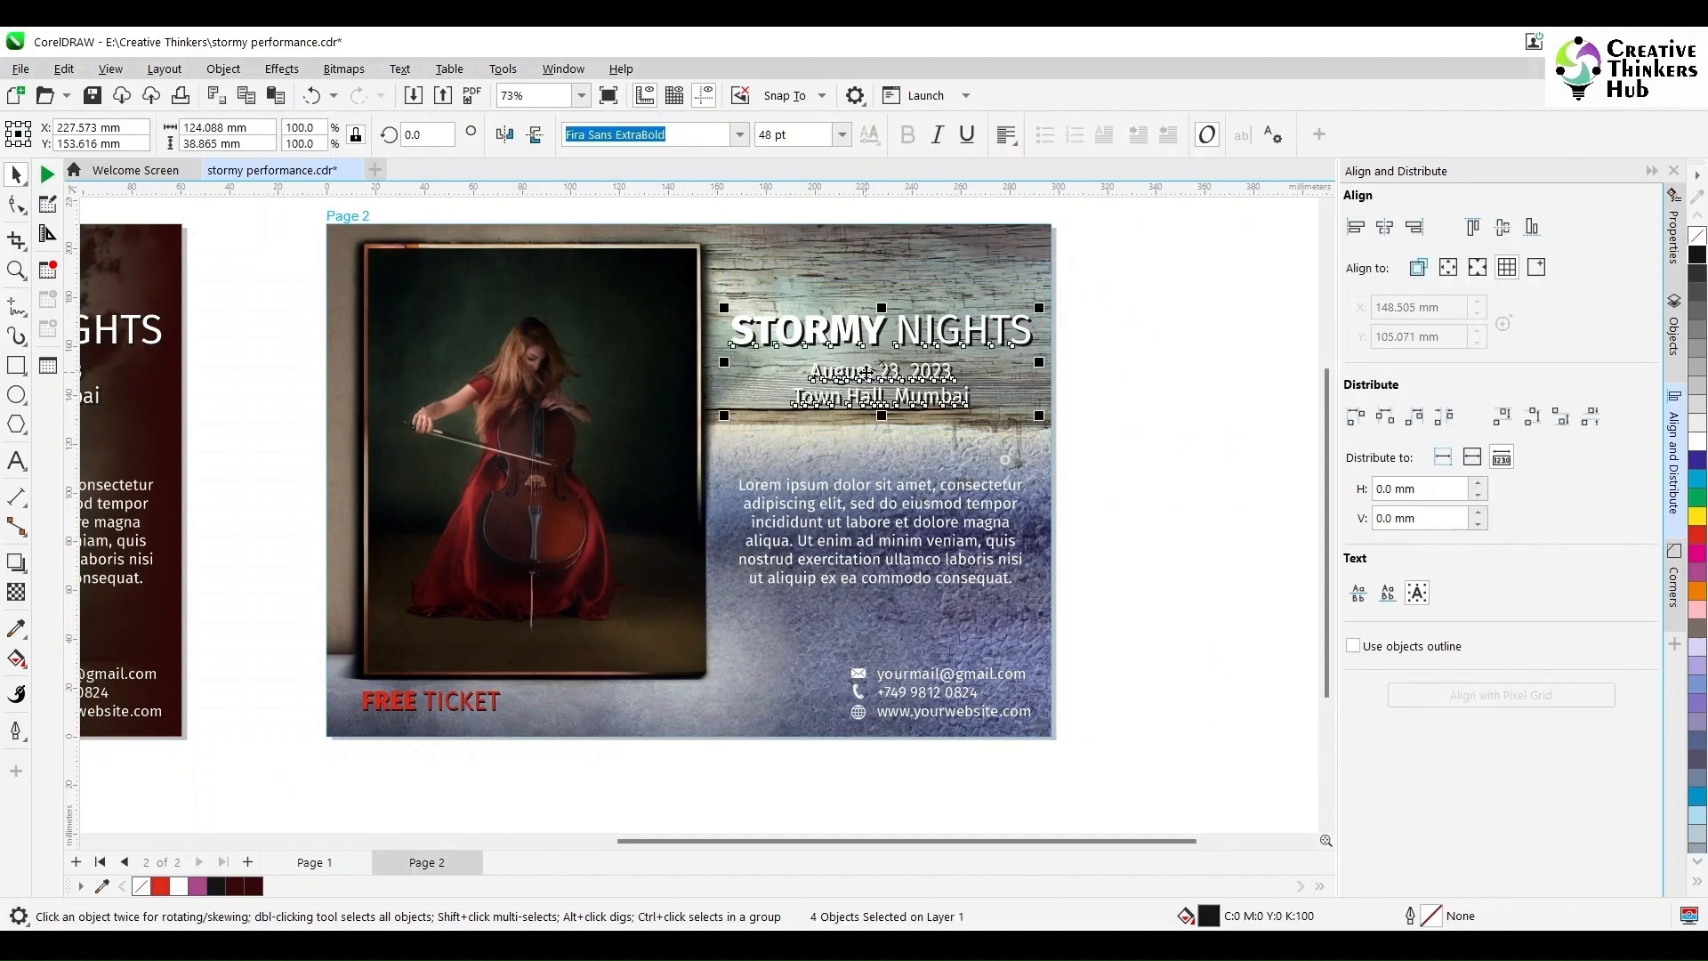
Step: Move page 2's title block and Lorem ipsum paragraph higher on the page
left_click_drag(865, 372, 864, 341)
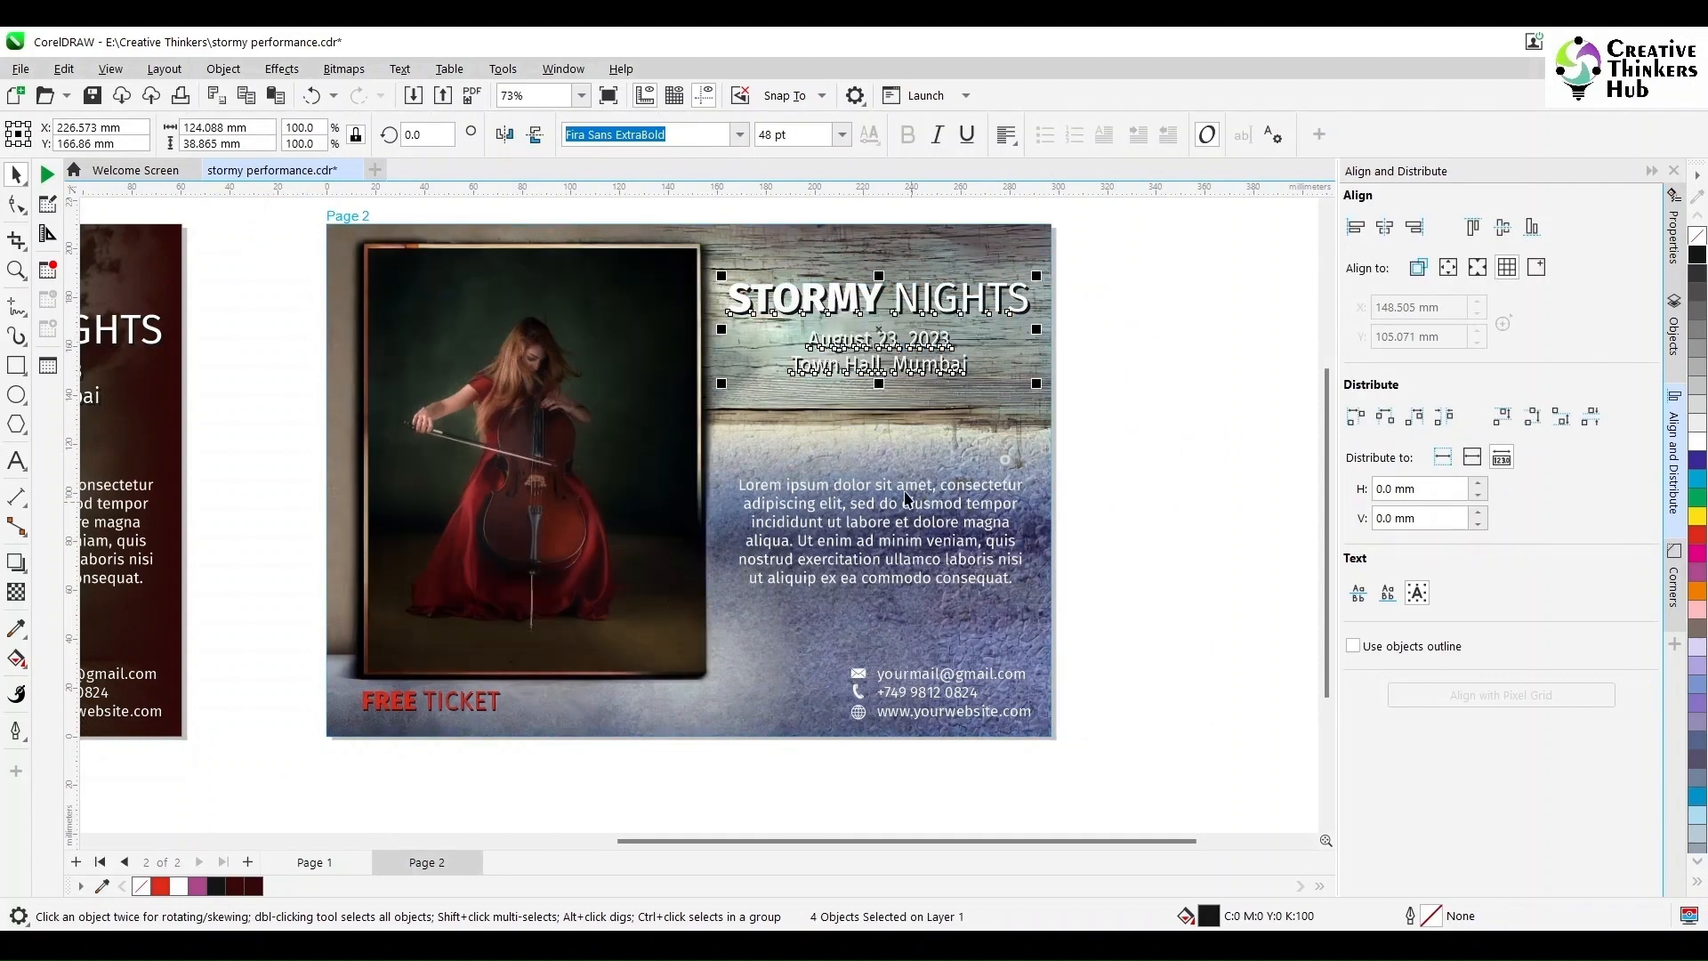
left_click_drag(907, 497, 906, 472)
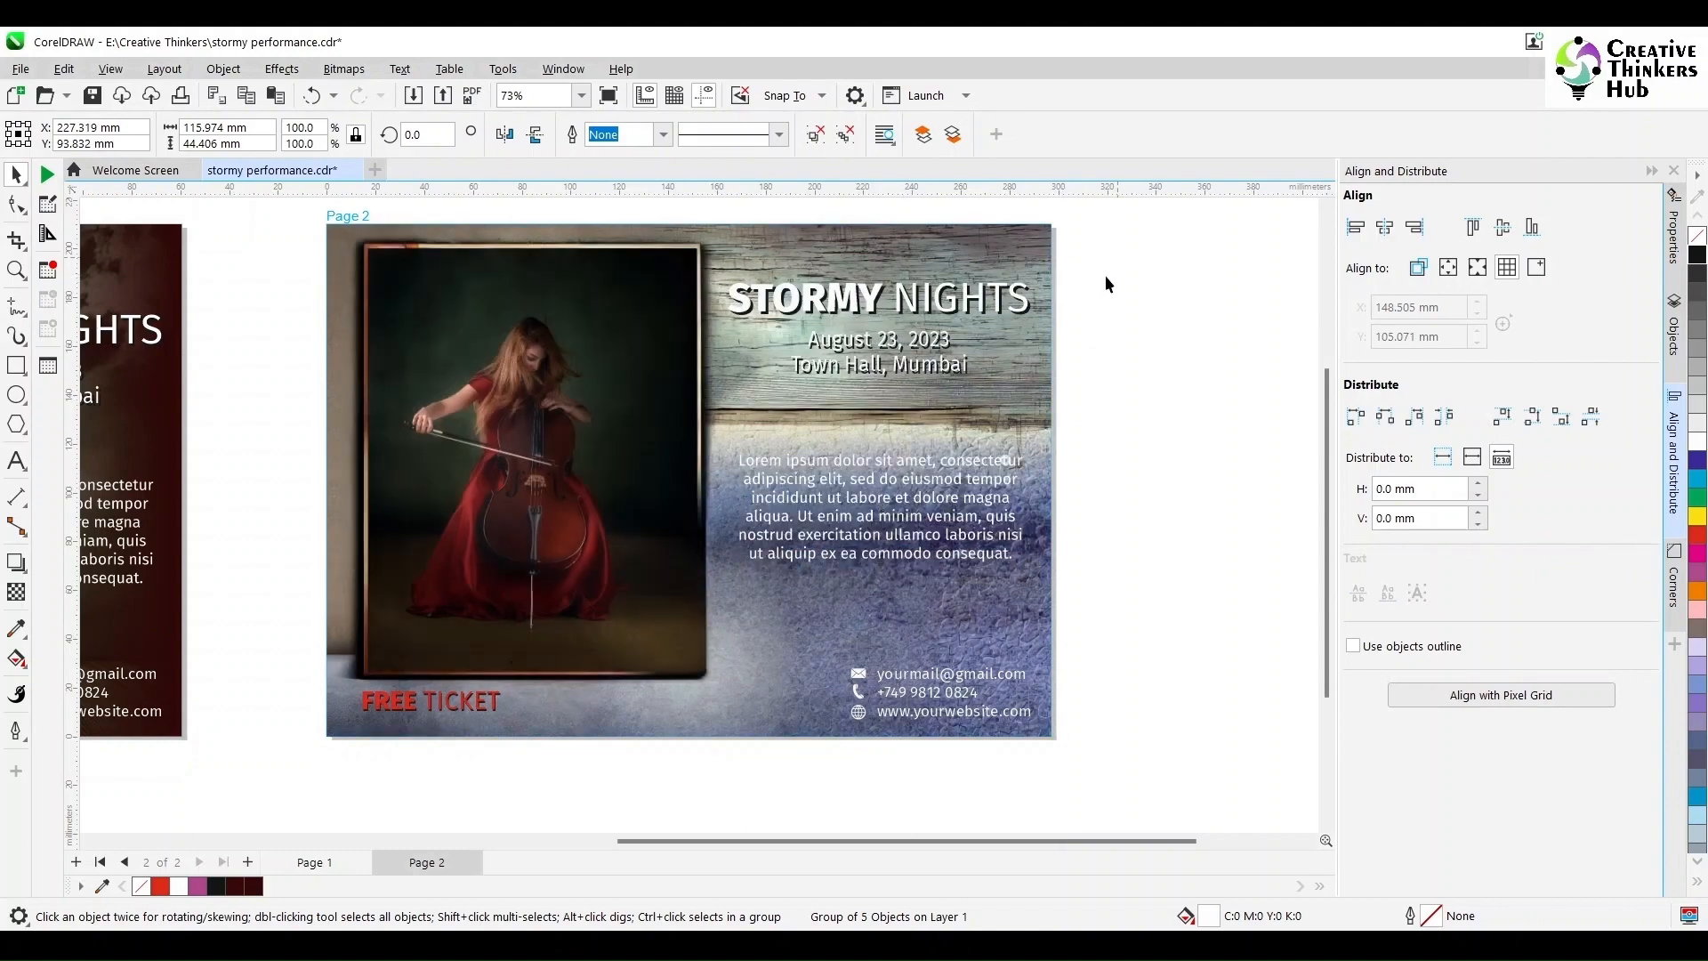
left_click_drag(1116, 258, 711, 609)
left_click(1086, 488)
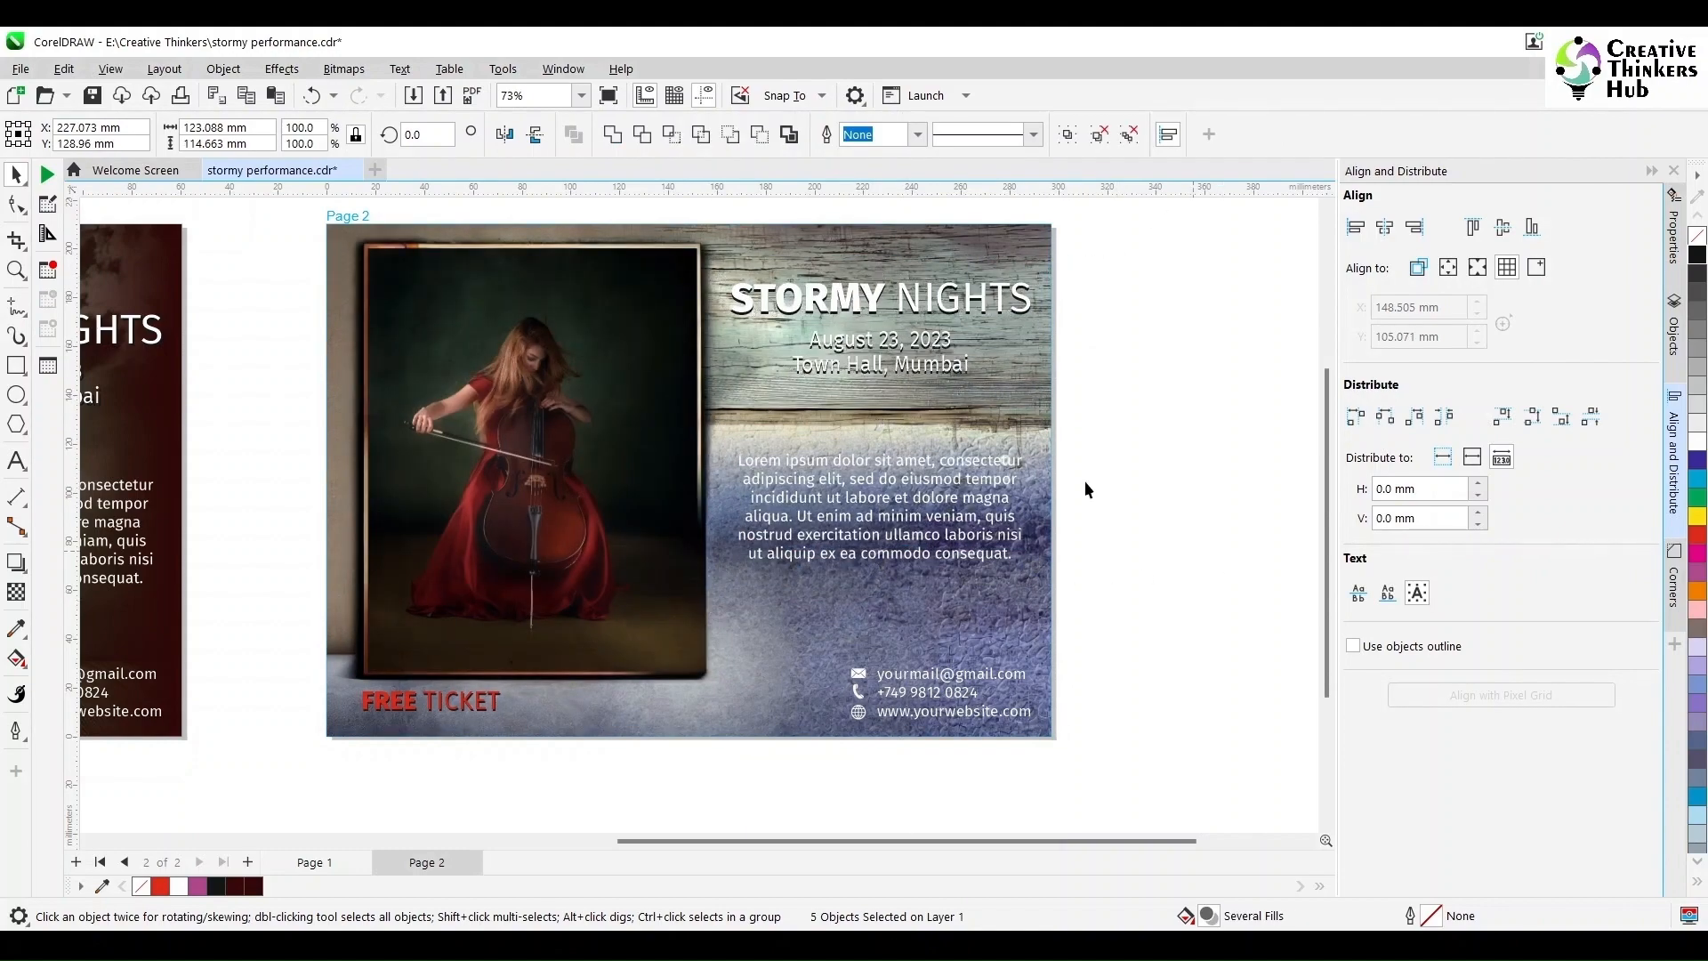
Step: Nudge the STORMY NIGHTS date and venue text 1 mm to the right
scroll(972, 347, "up", 5)
left_click(947, 245)
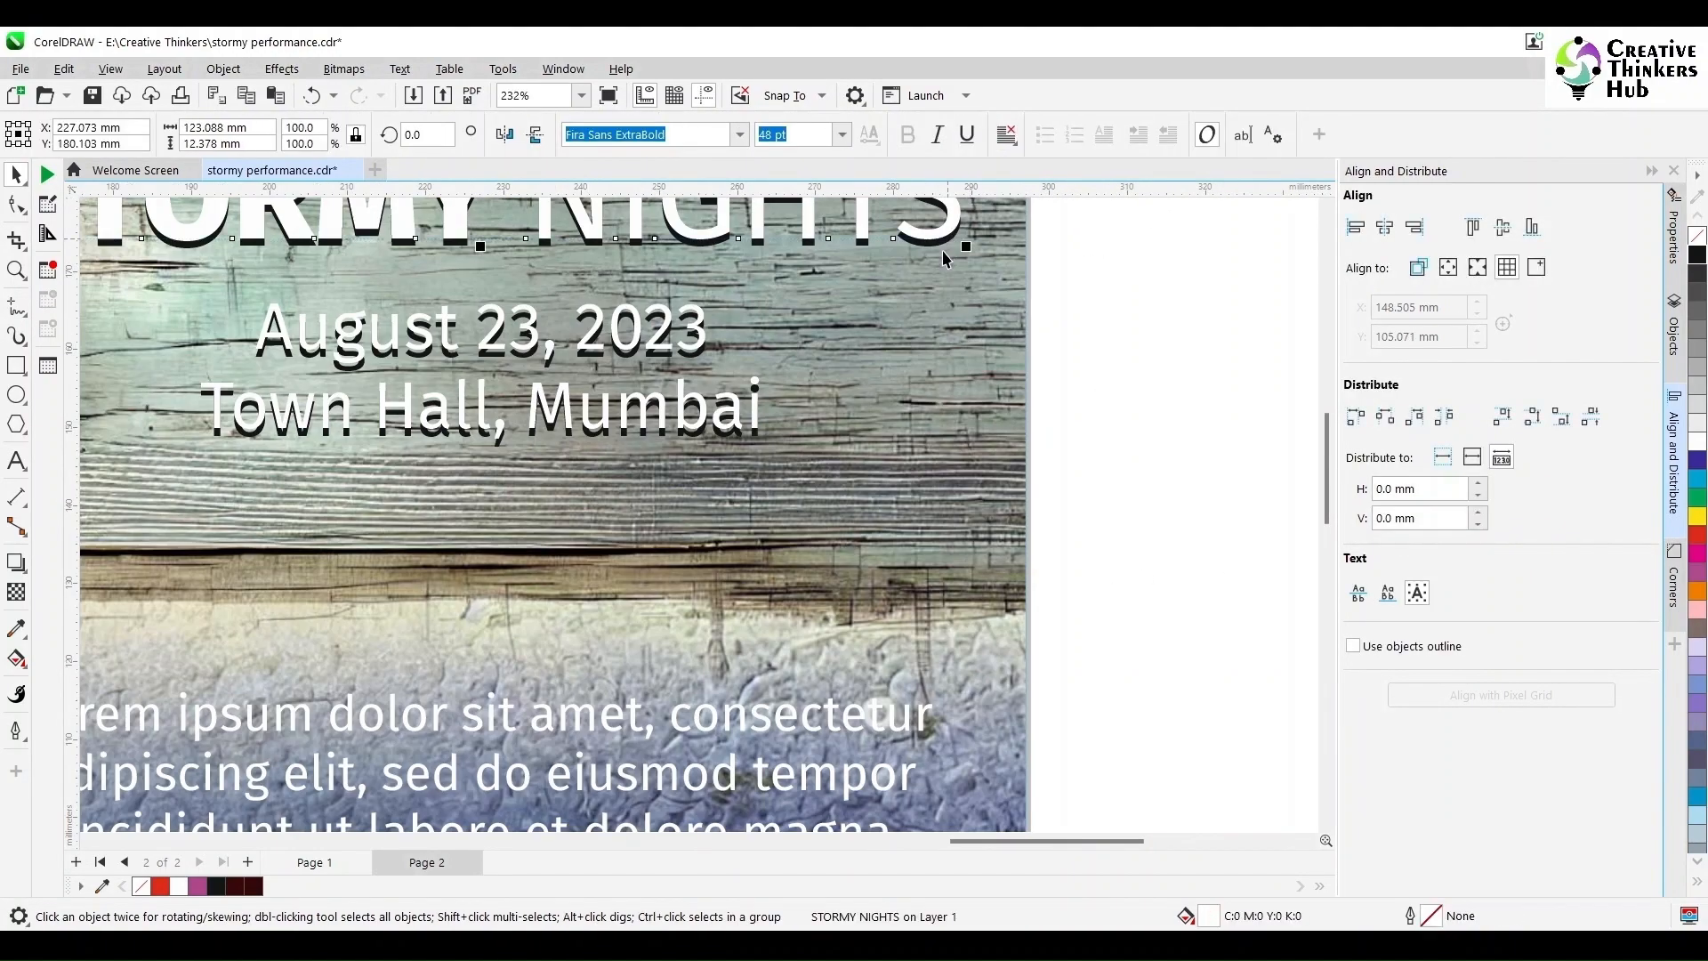
left_click(1055, 281)
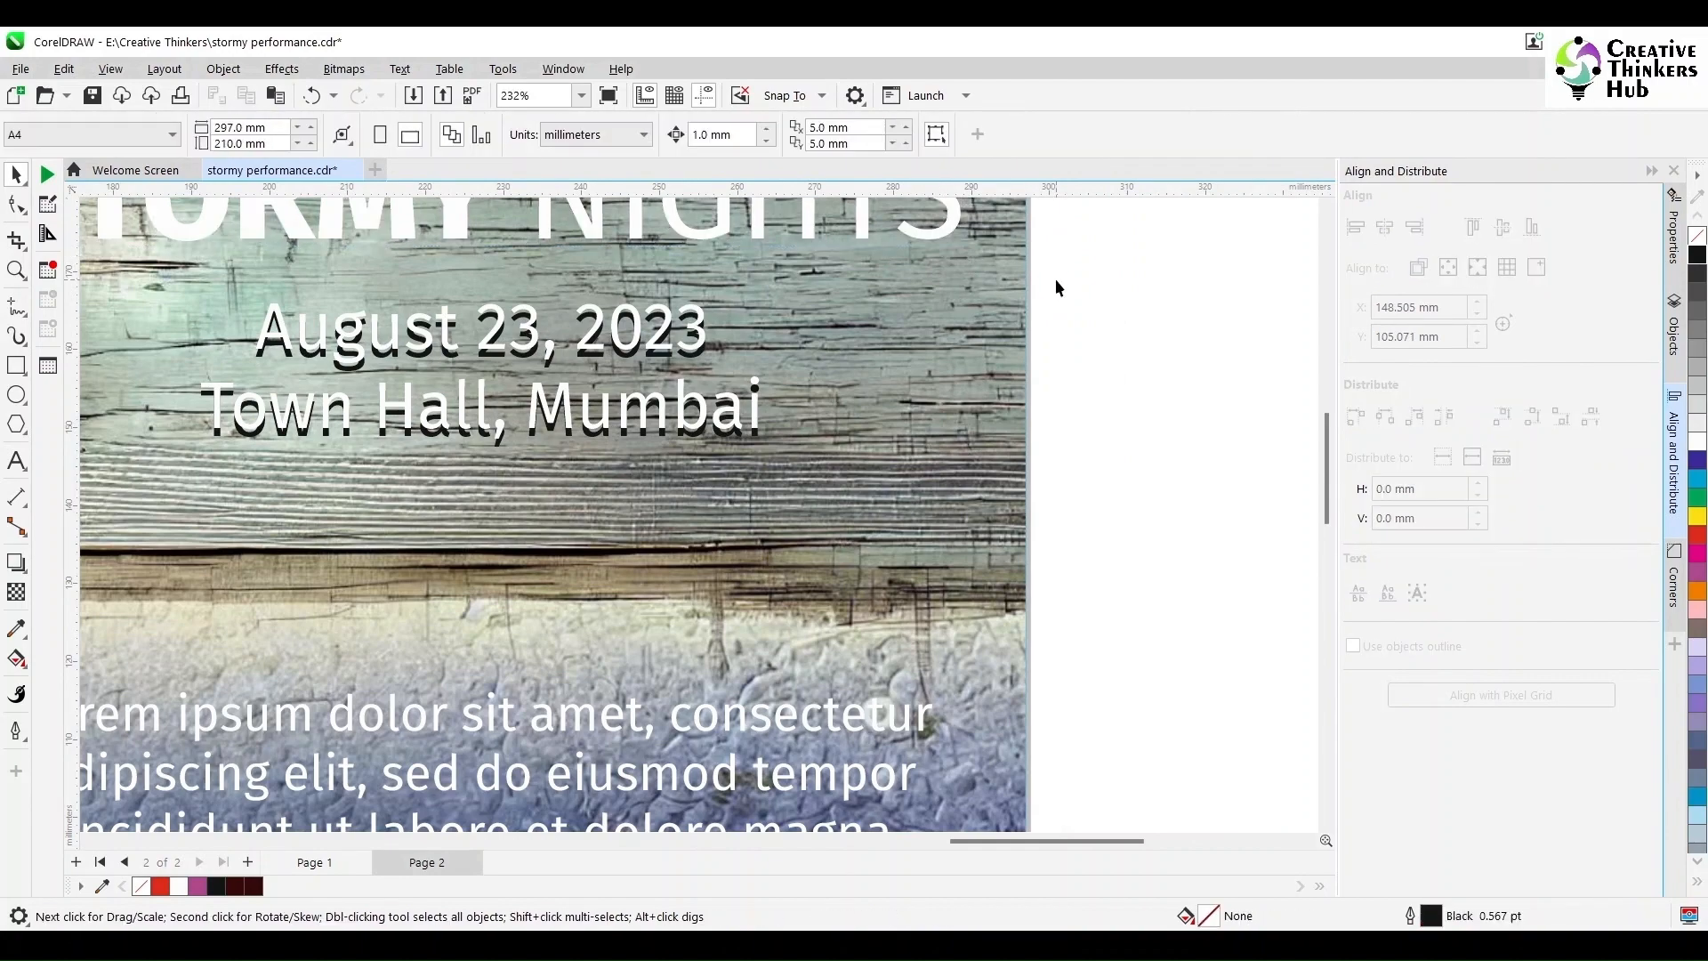
left_click(950, 244)
left_click(698, 356, "shift")
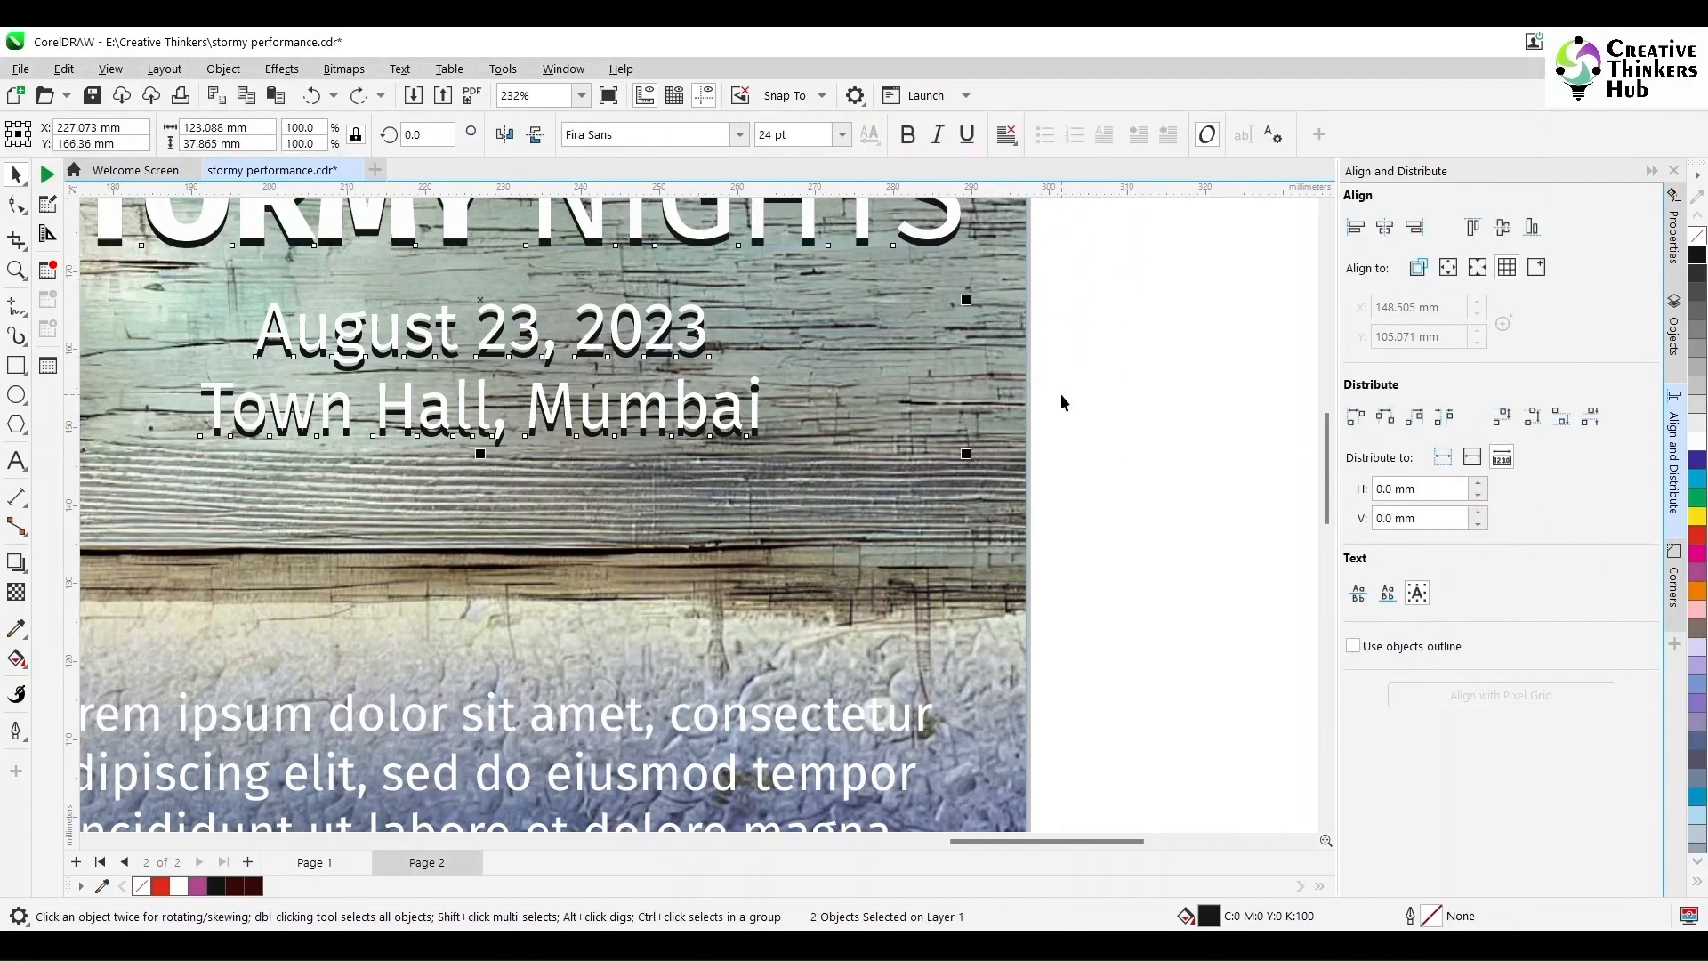
key("Right")
Step: Zoom out so both poster pages fit in the window
scroll(1156, 402, "down", 4)
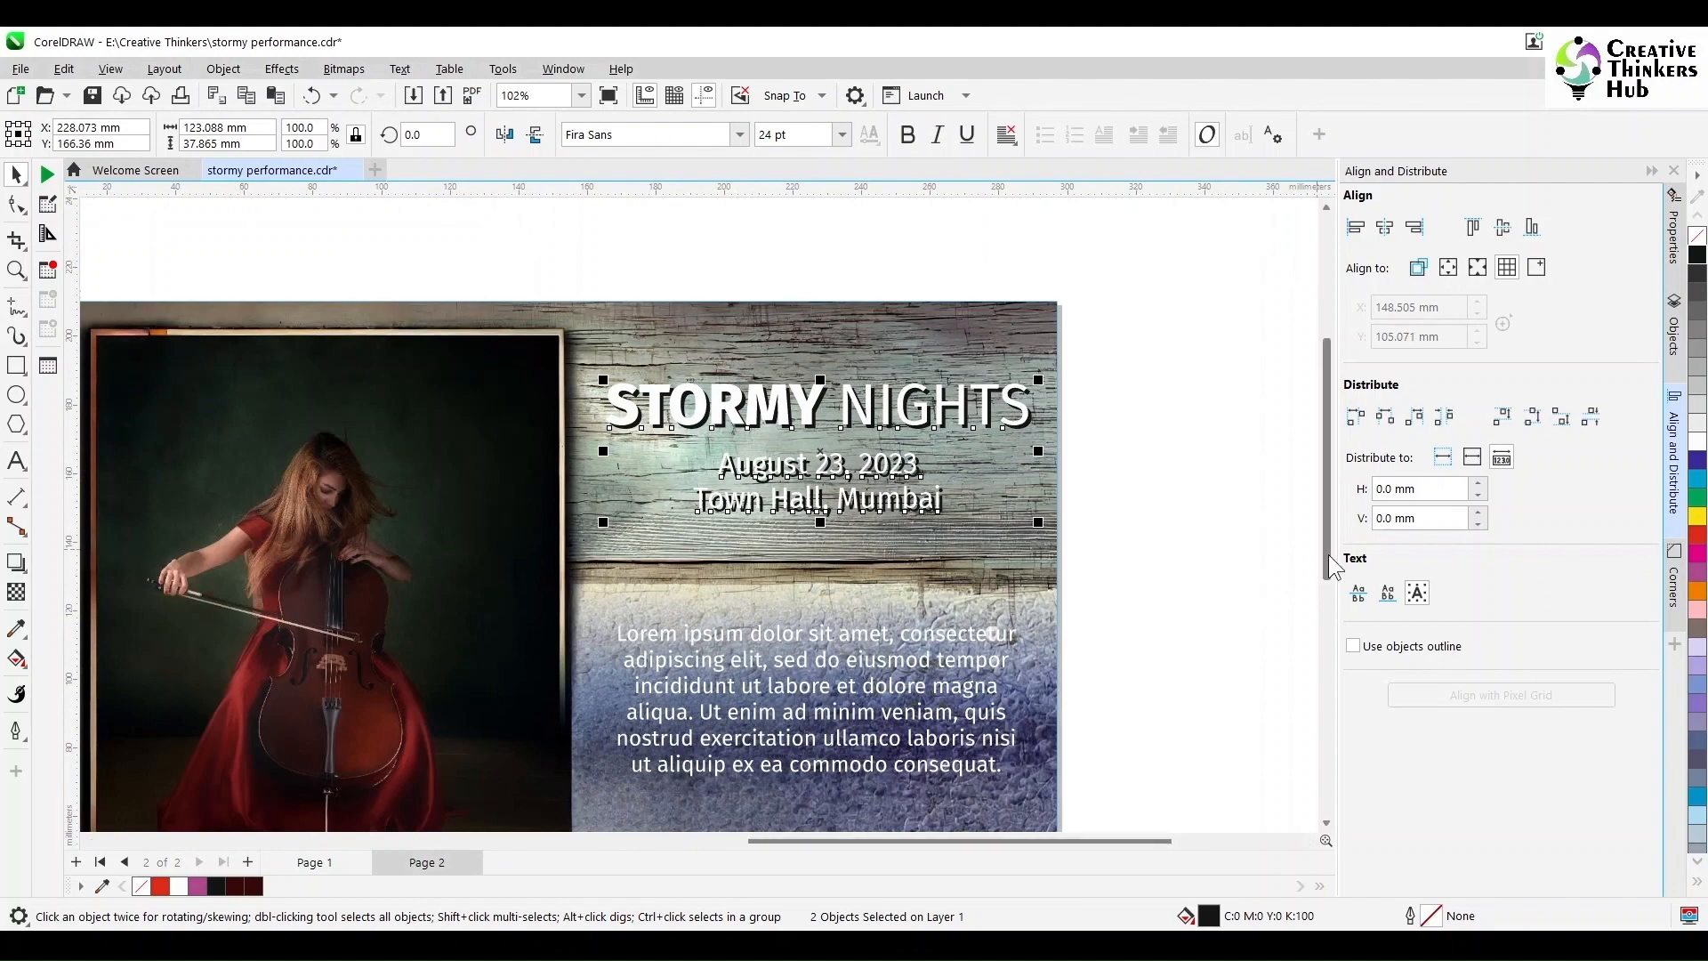
left_click_drag(1327, 551, 1305, 654)
left_click_drag(1143, 779, 710, 603)
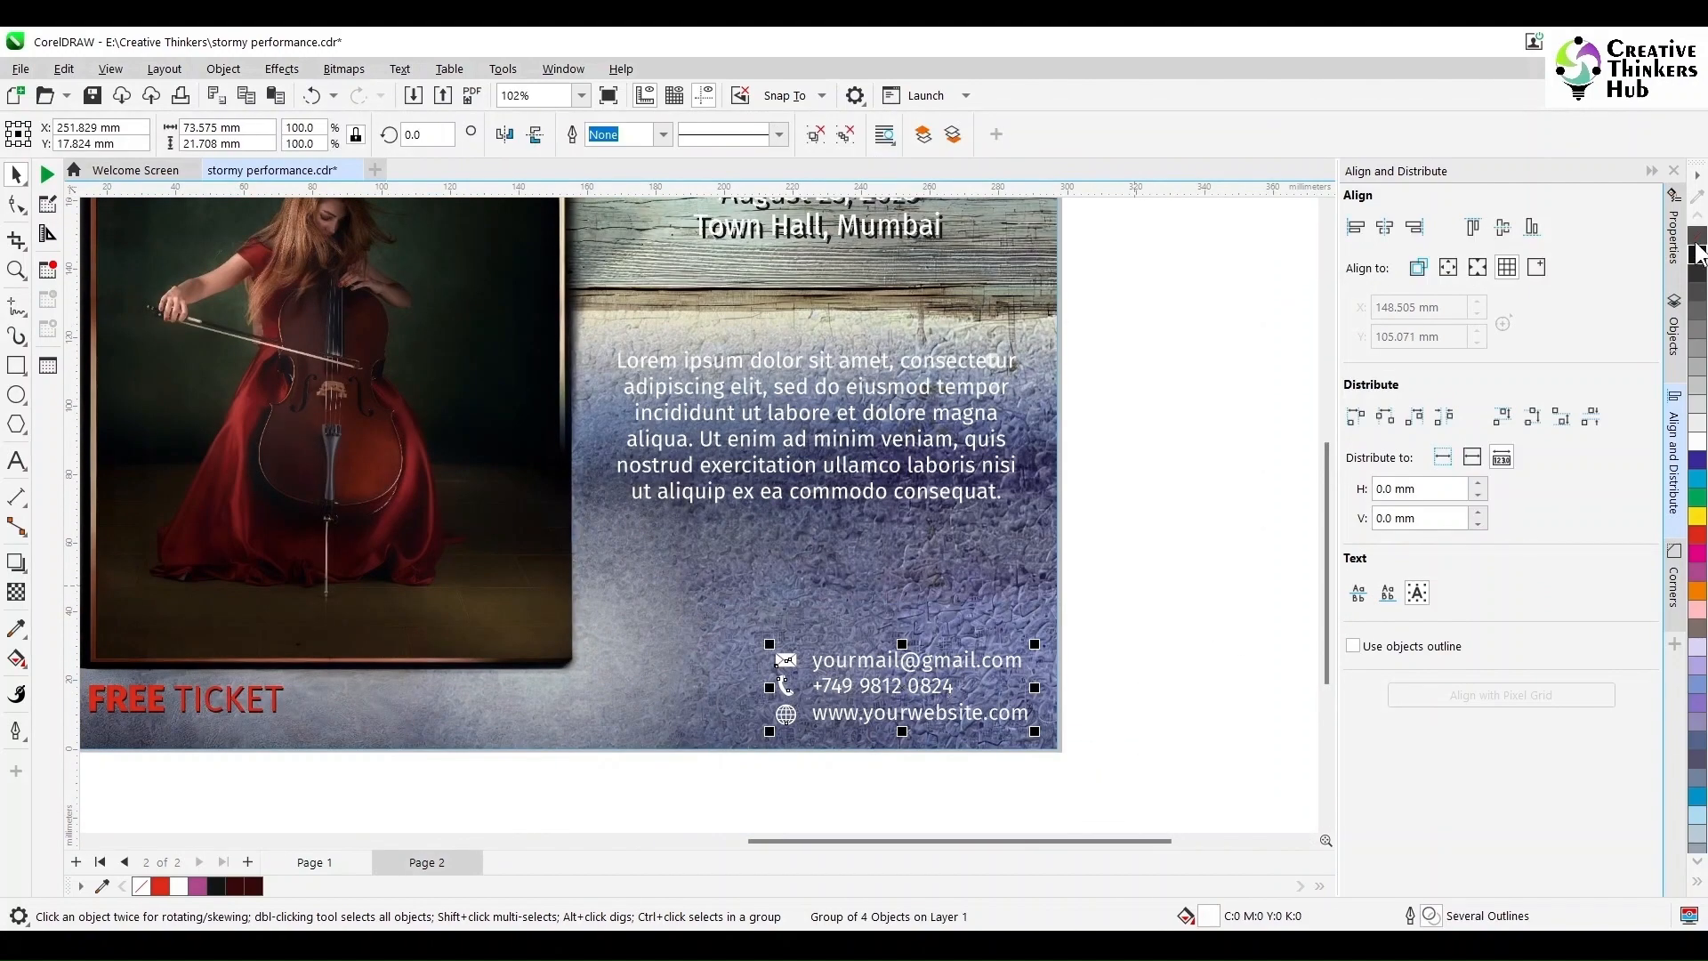
scroll(1126, 655, "up", 1)
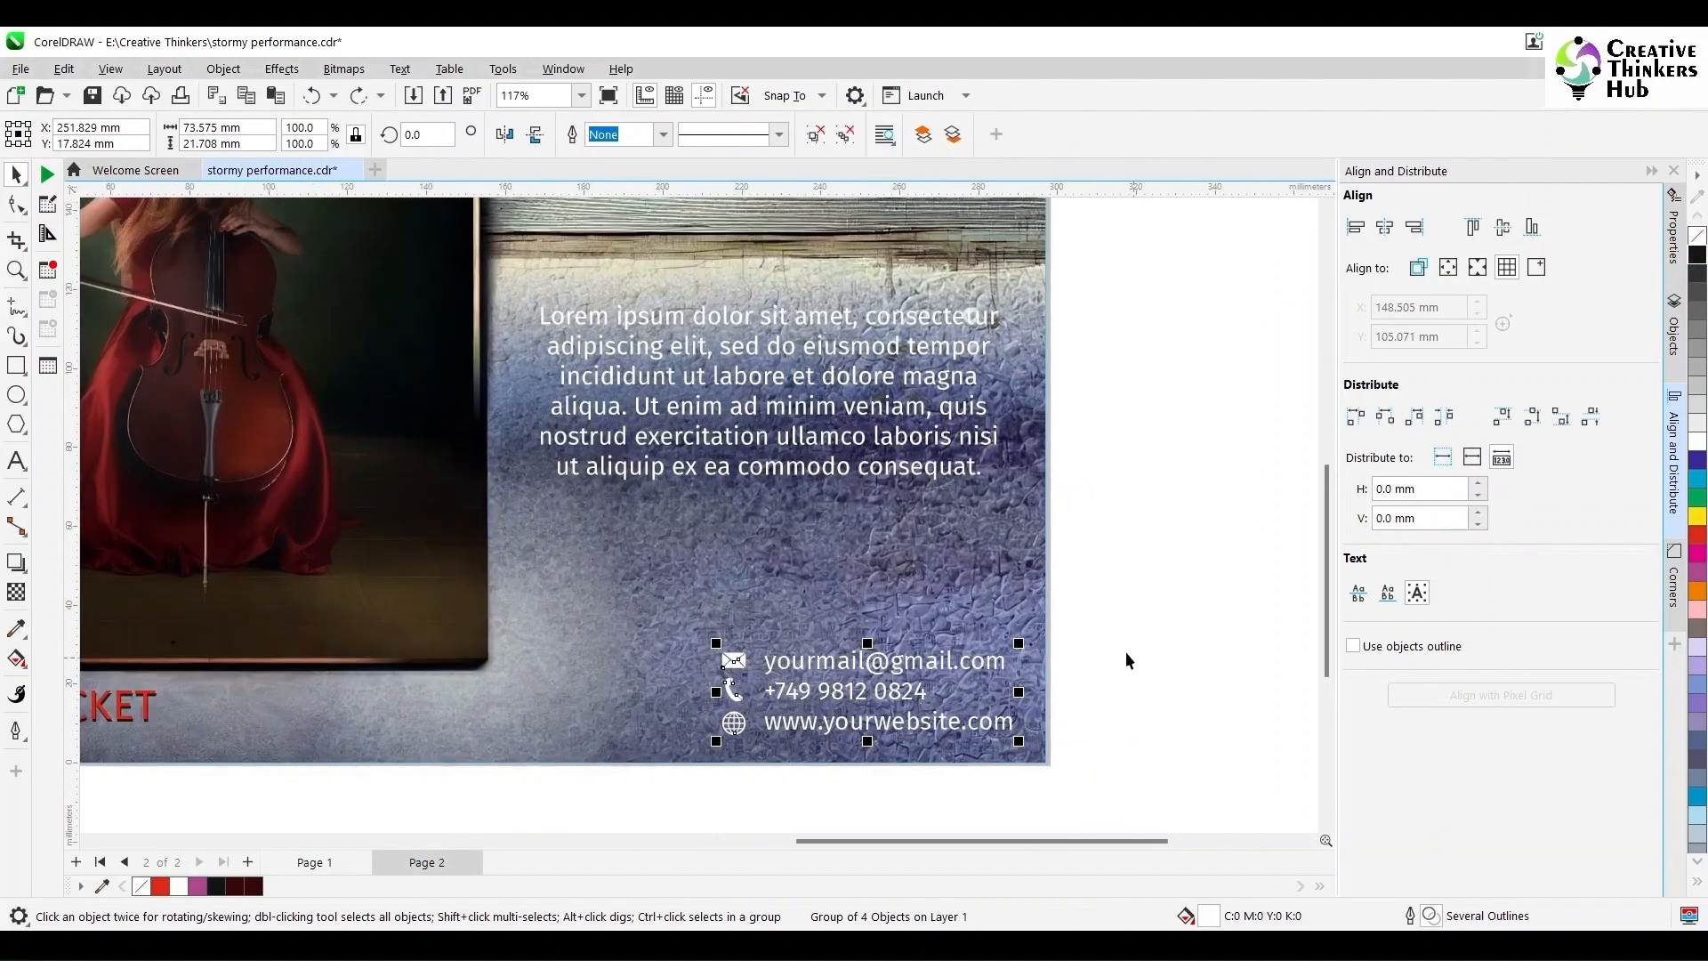
scroll(1126, 655, "down", 3)
left_click(1189, 377)
key("F4")
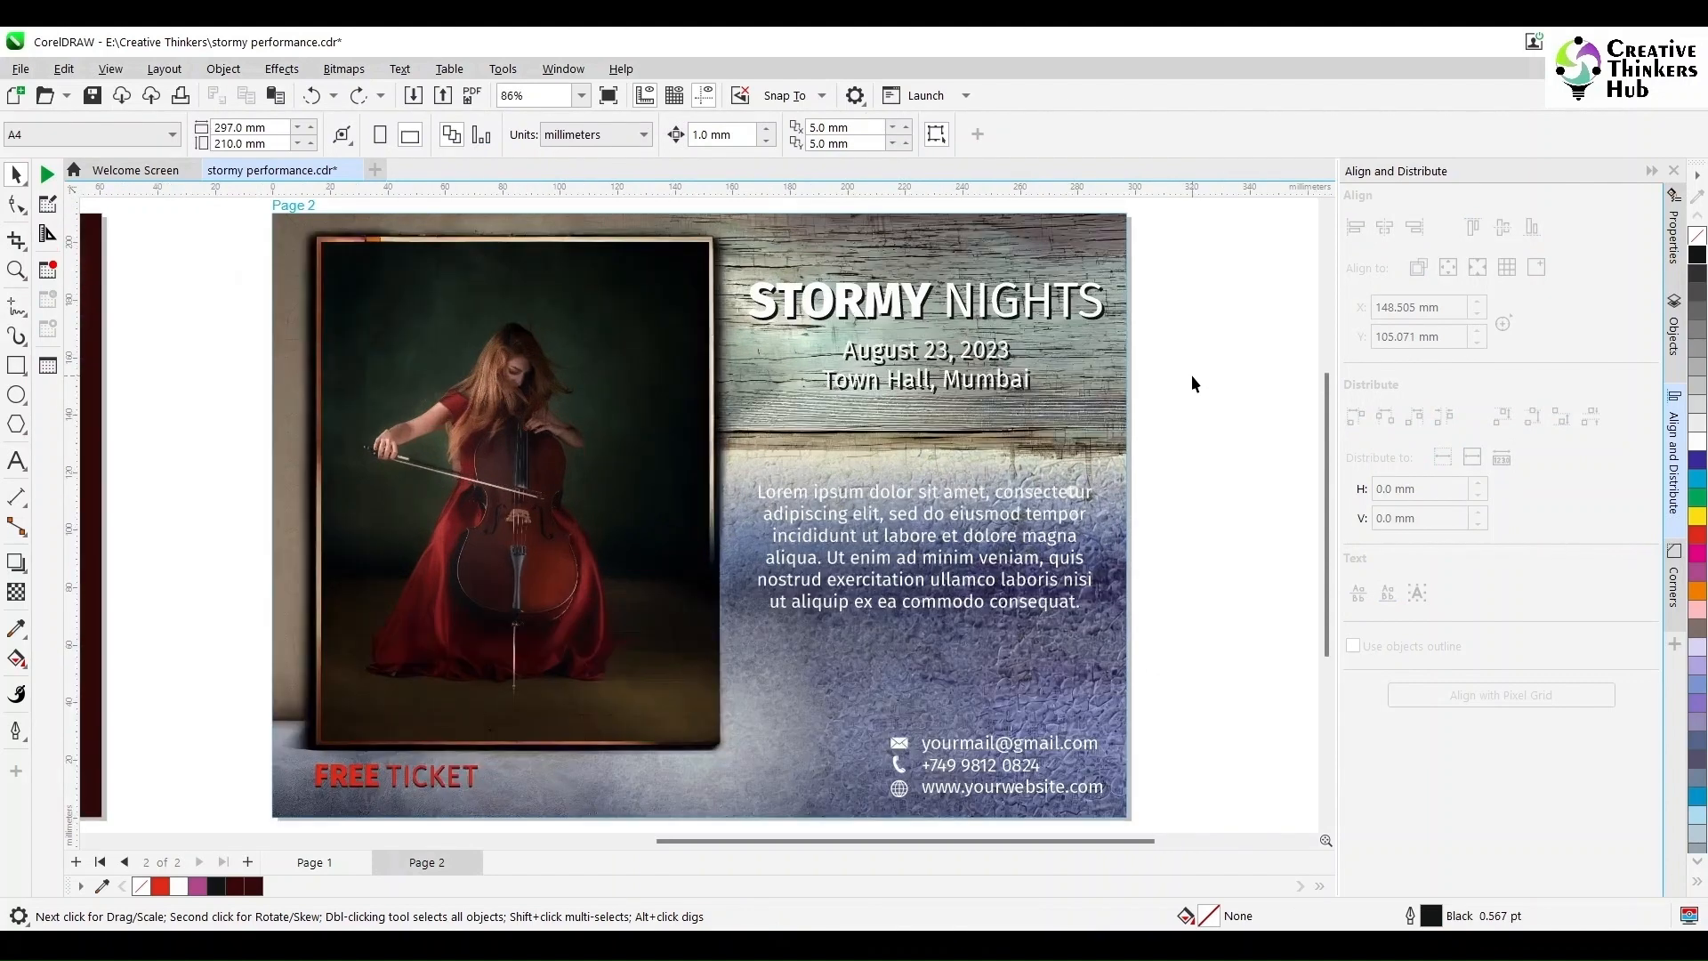
left_click(581, 96)
left_click(545, 135)
Step: Draw a dark maroon square over page 1's top-left corner
key("F6")
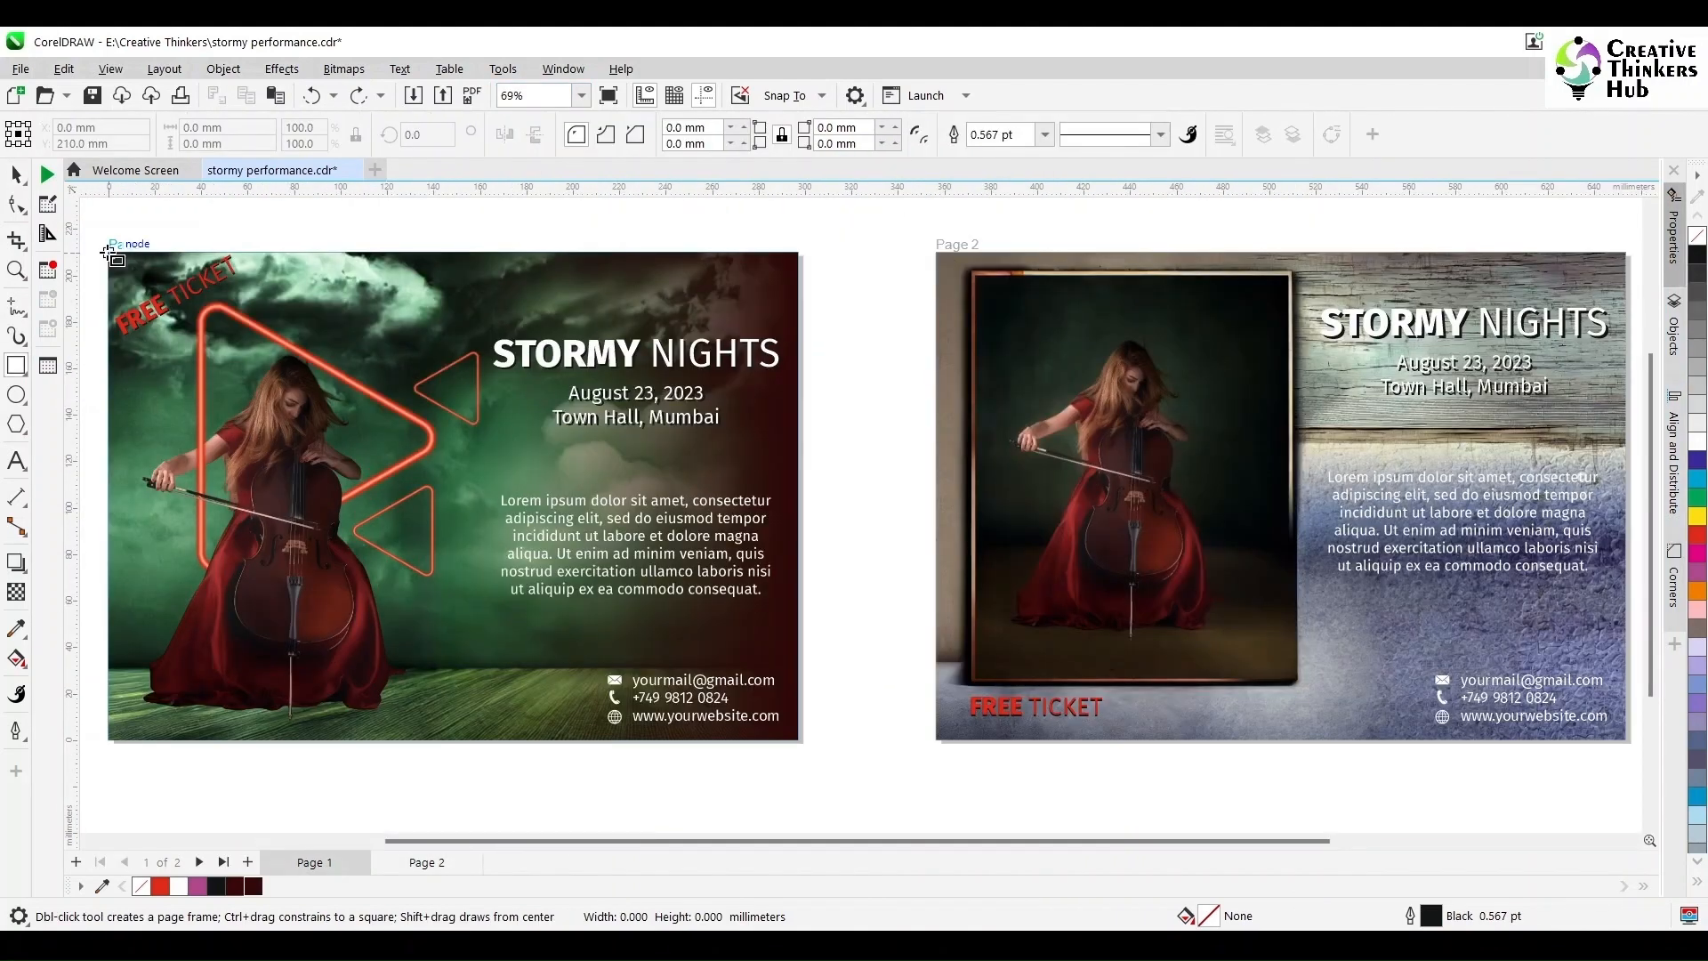
left_click_drag(108, 254, 379, 438)
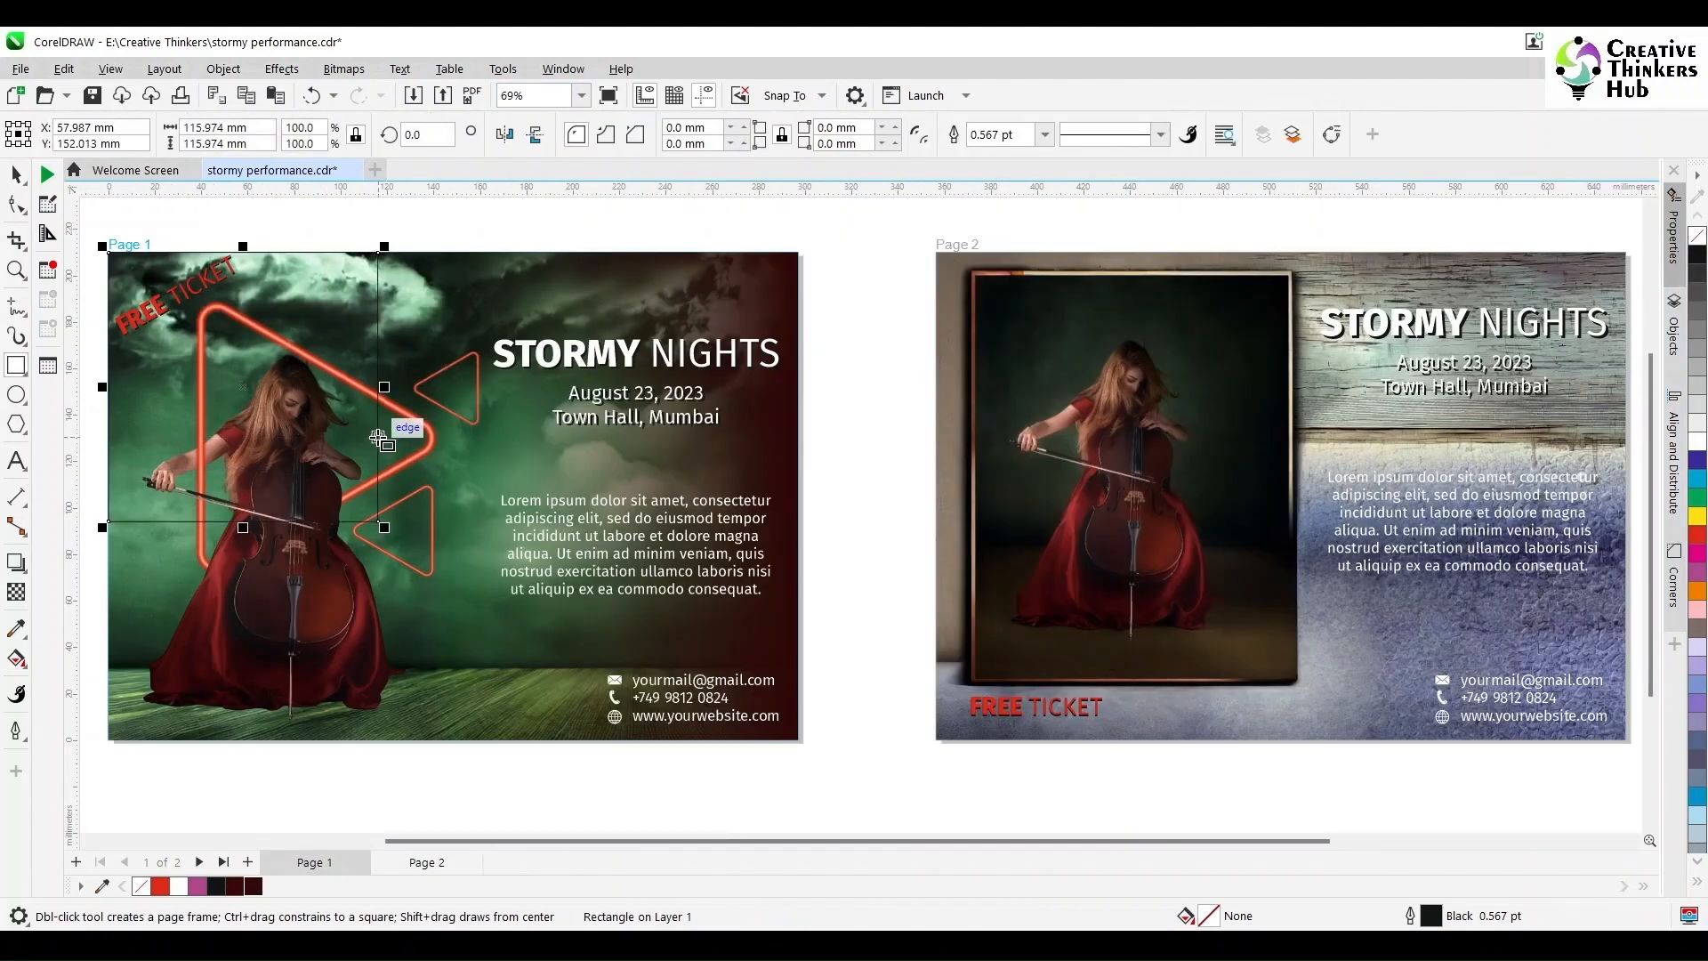
left_click(15, 176)
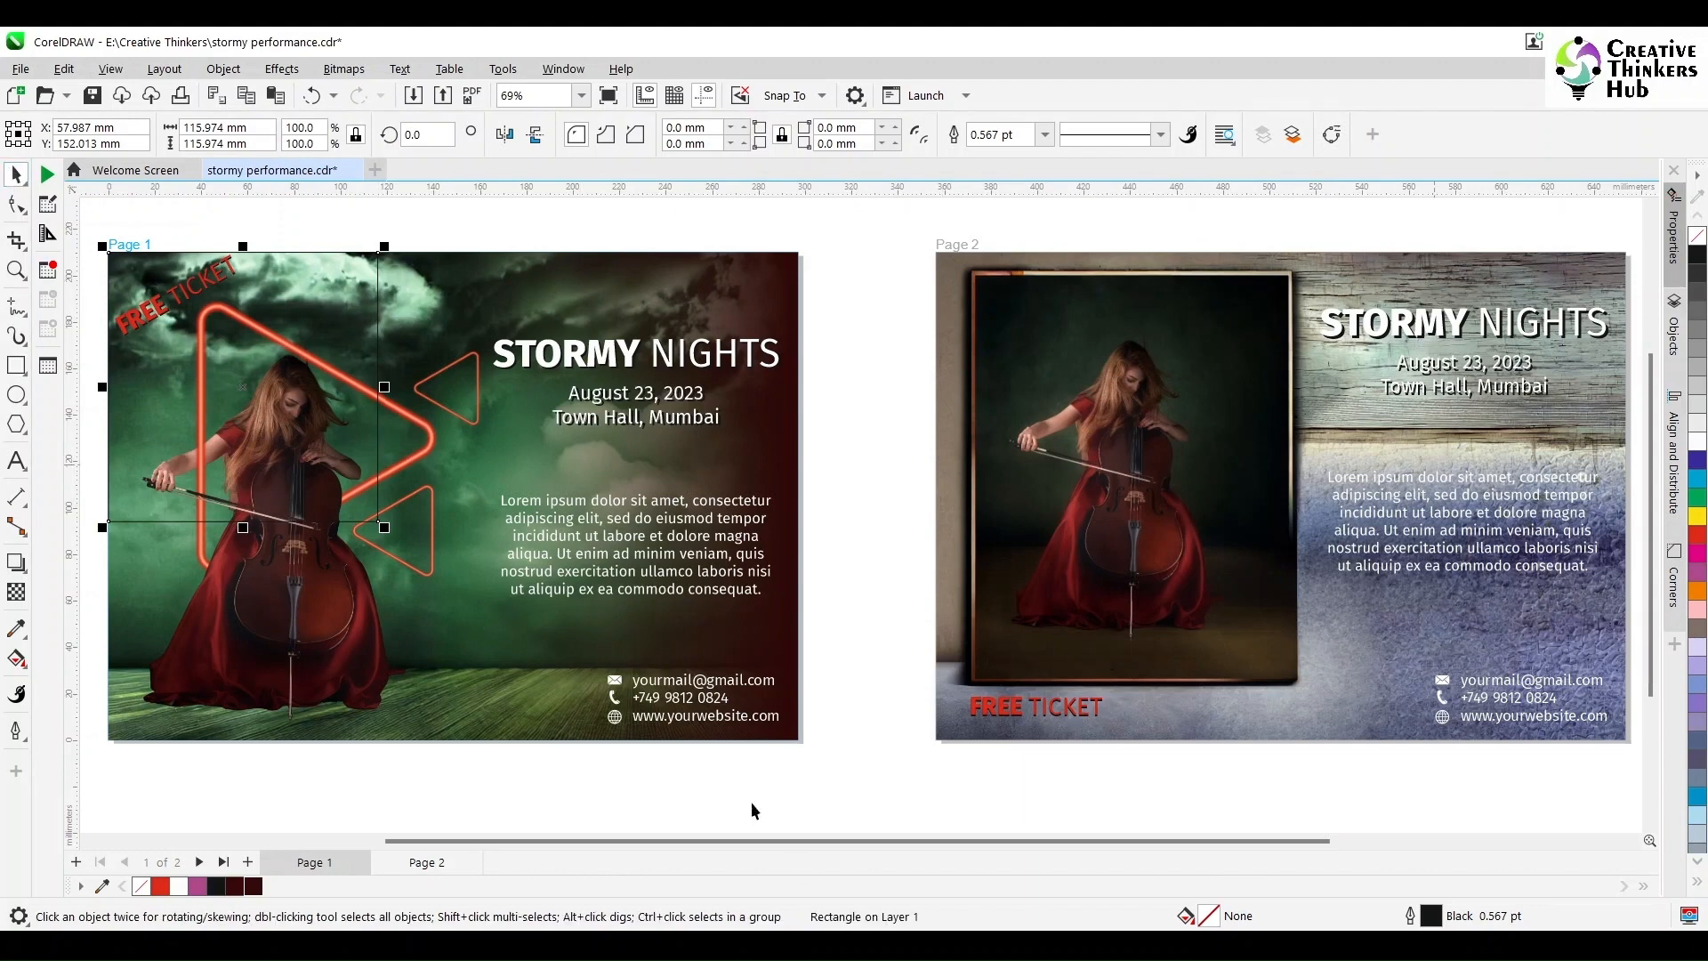
left_click(254, 886)
Step: Apply a Page Curl to the square with 70% width and 70% height
left_click(276, 69)
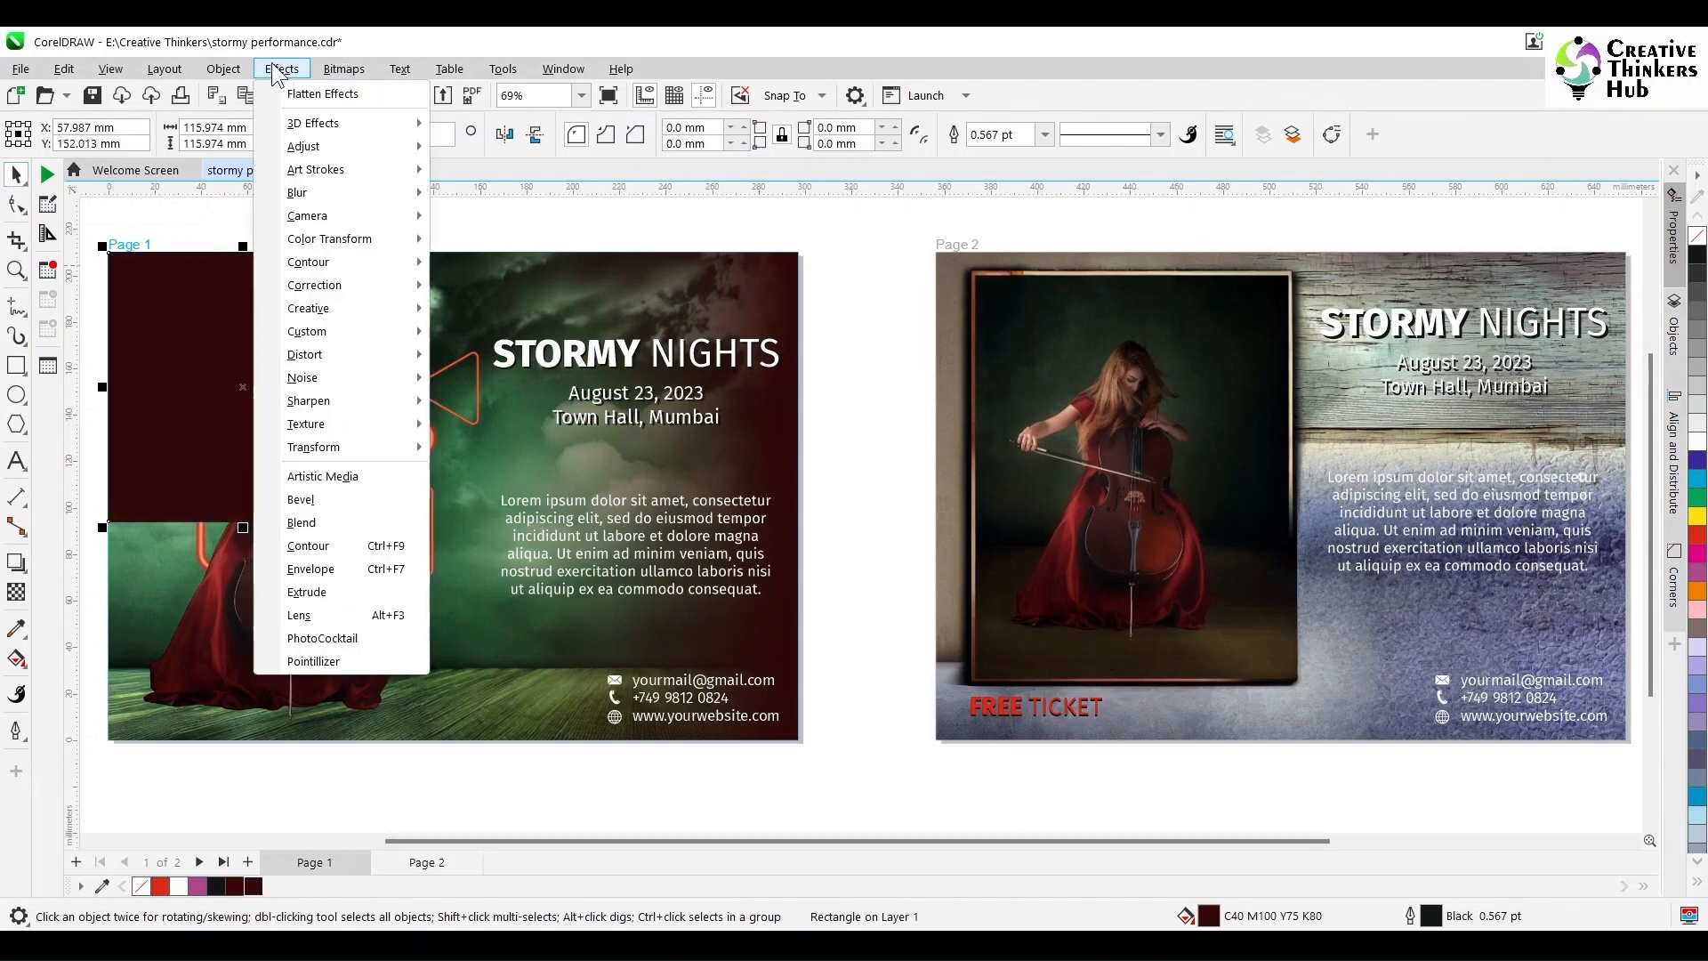
mouse_move(310, 124)
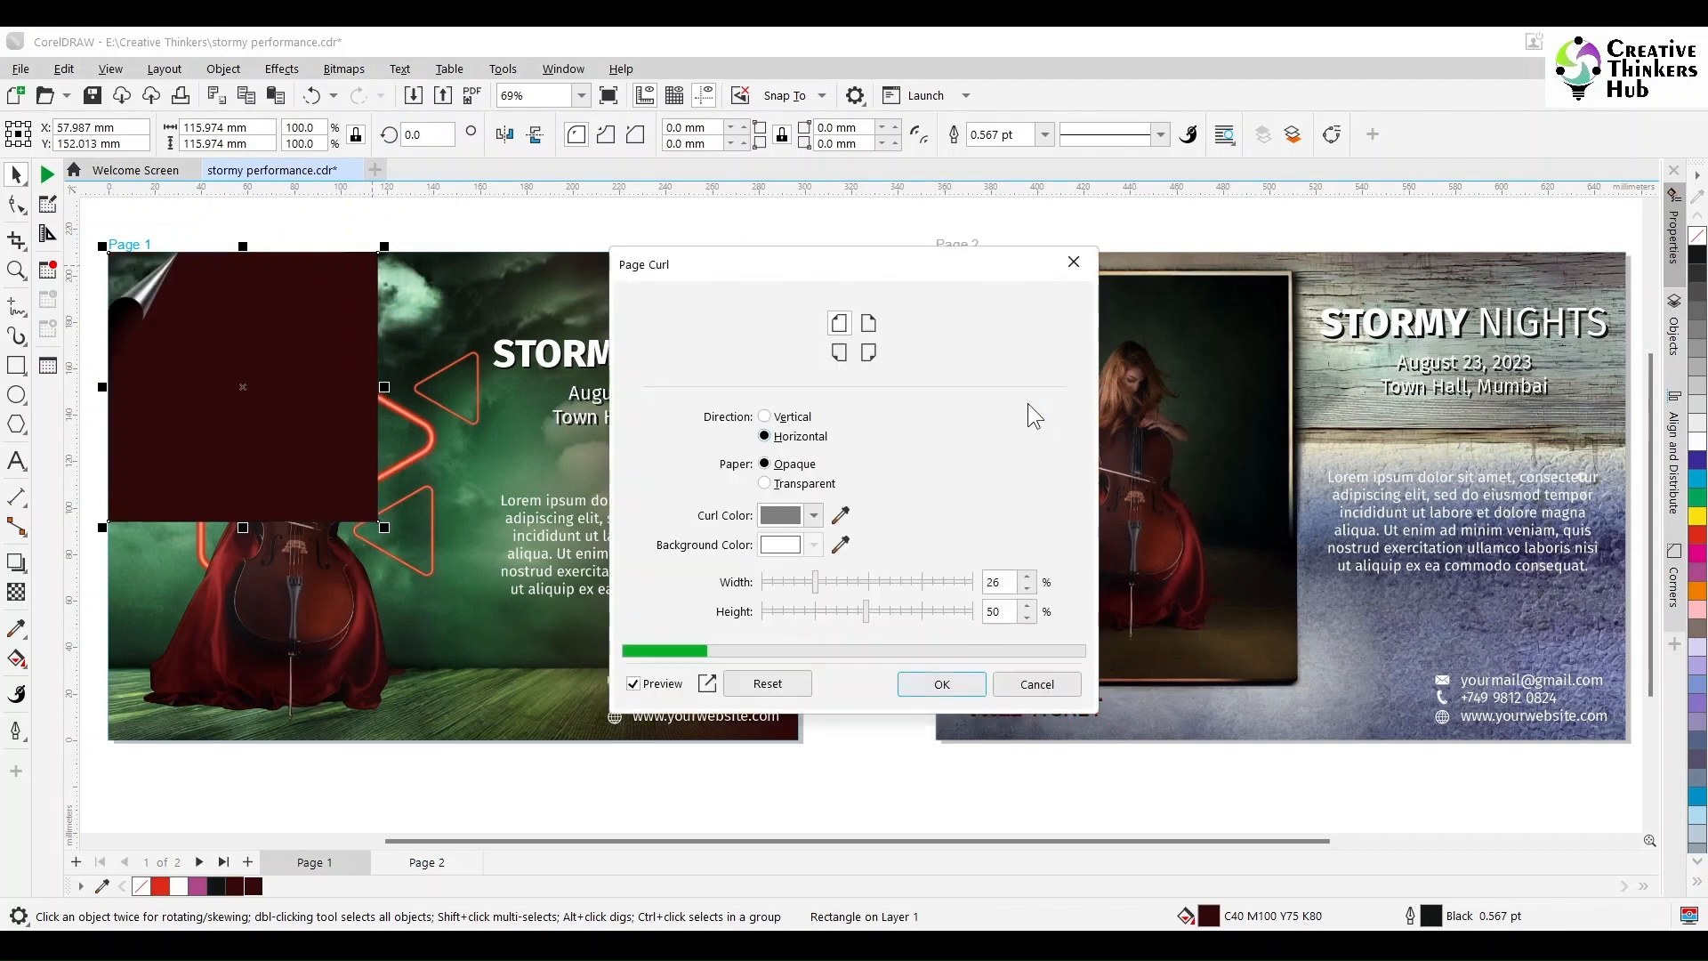
left_click_drag(841, 253, 1007, 246)
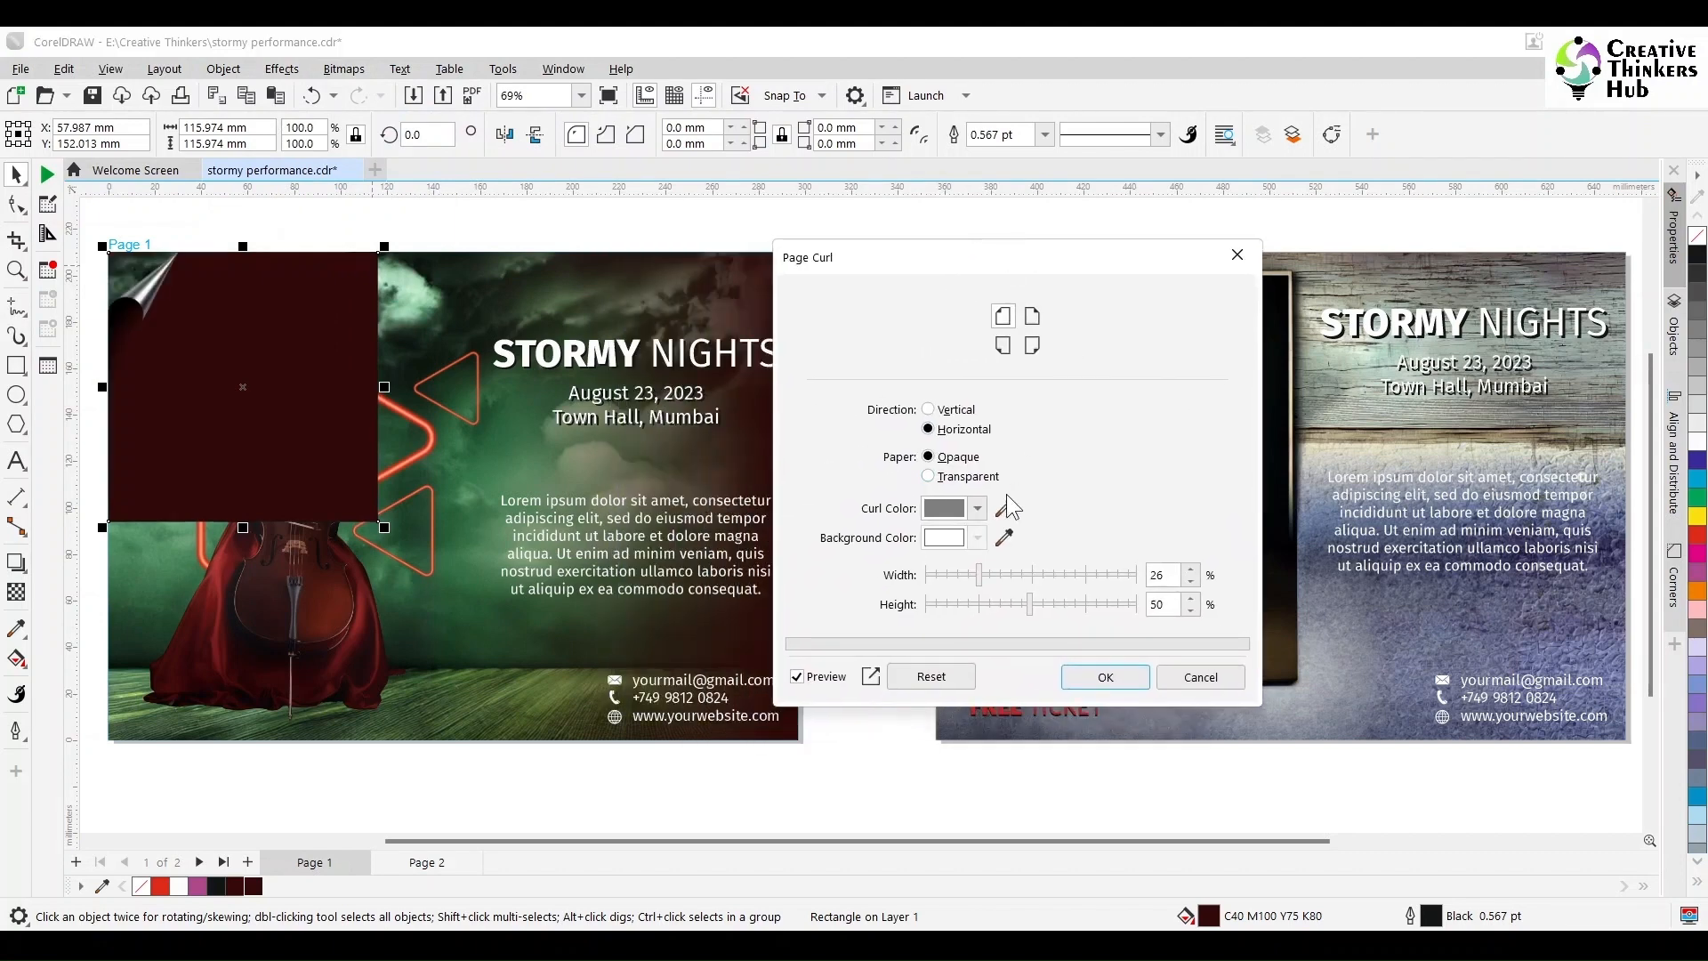
left_click(1032, 575)
left_click_drag(1033, 575, 1086, 577)
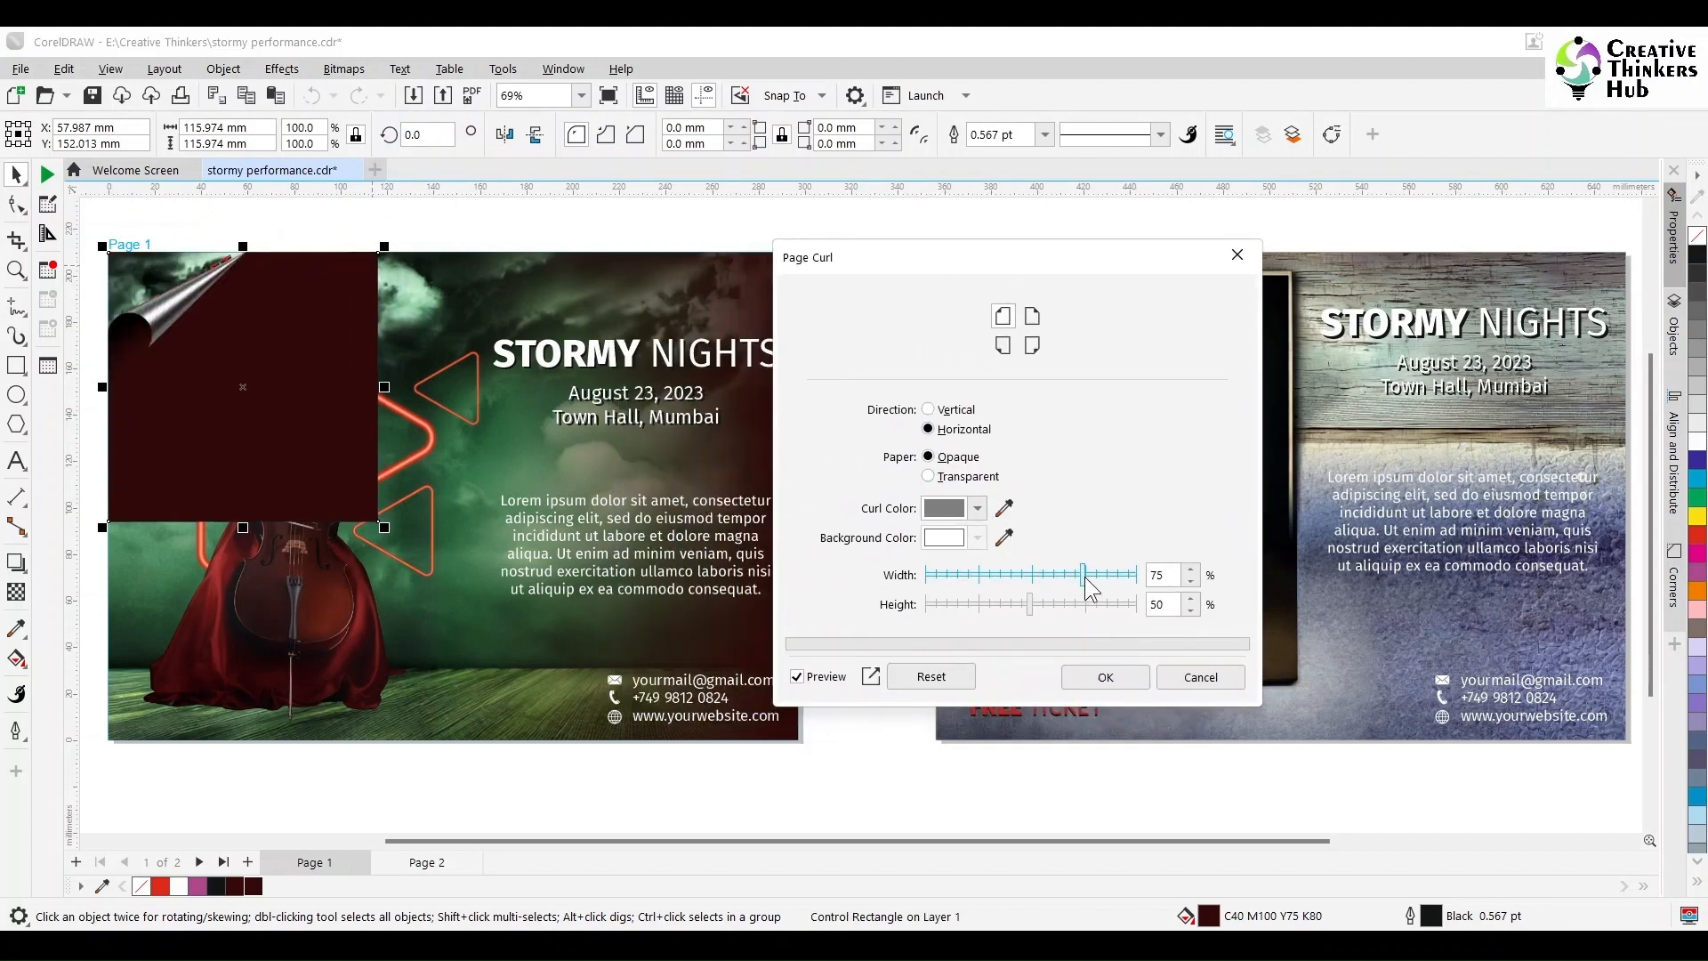
left_click(1087, 606)
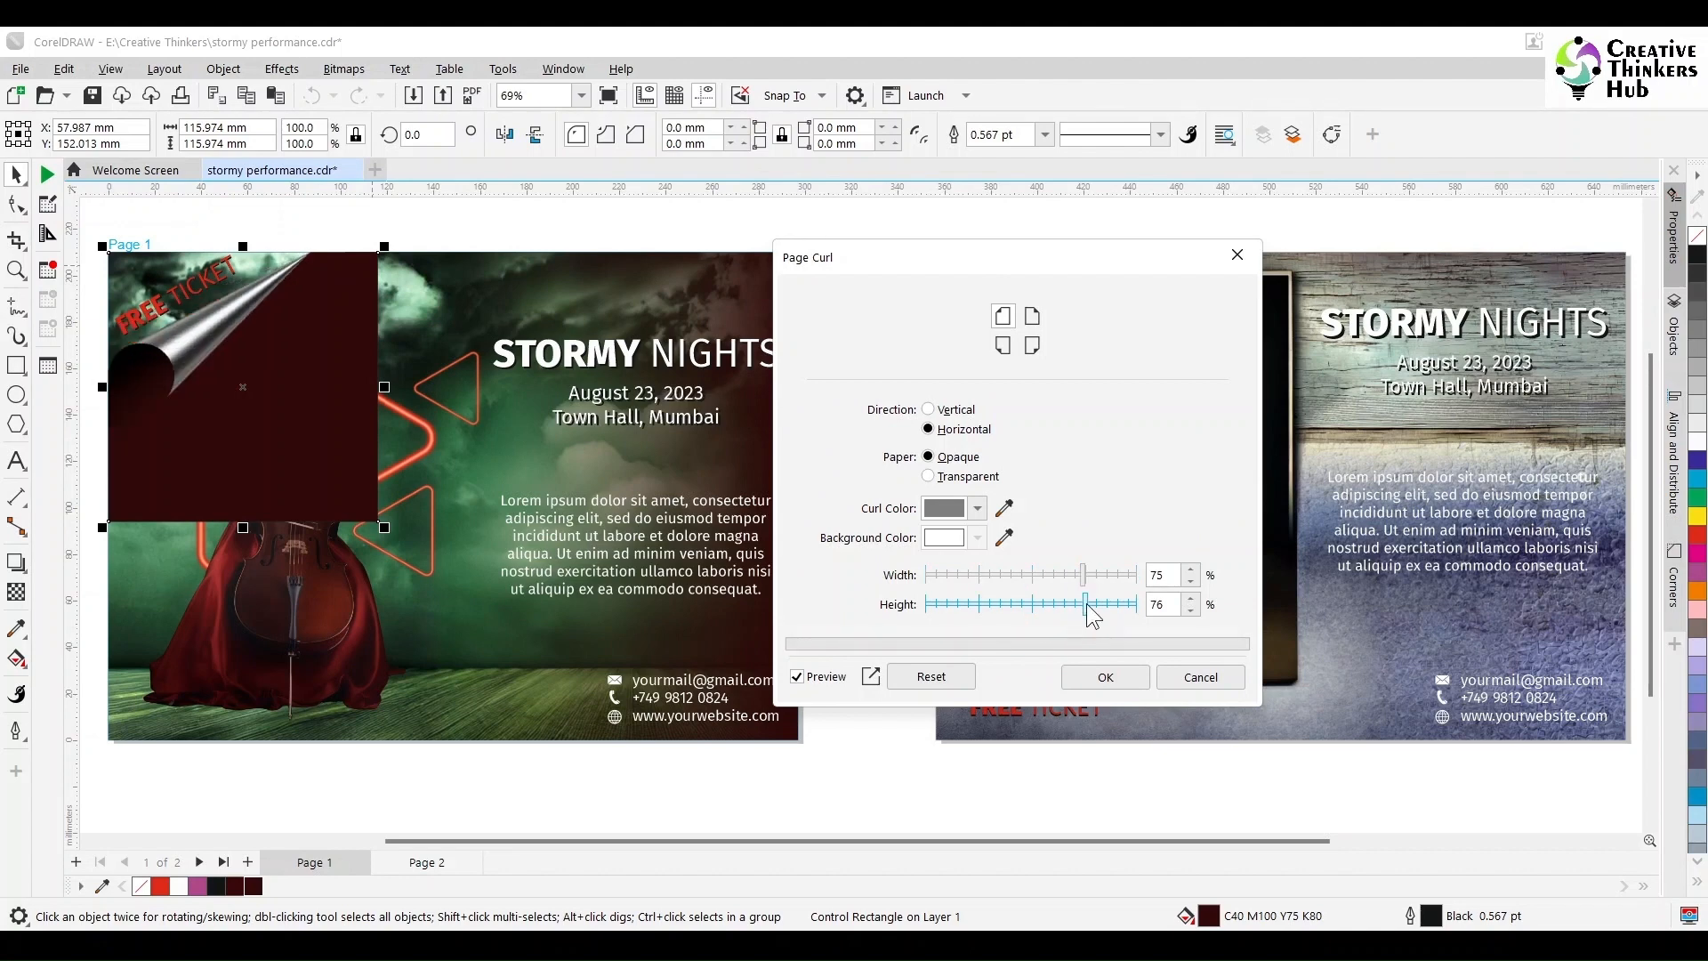
left_click_drag(1175, 572, 1131, 570)
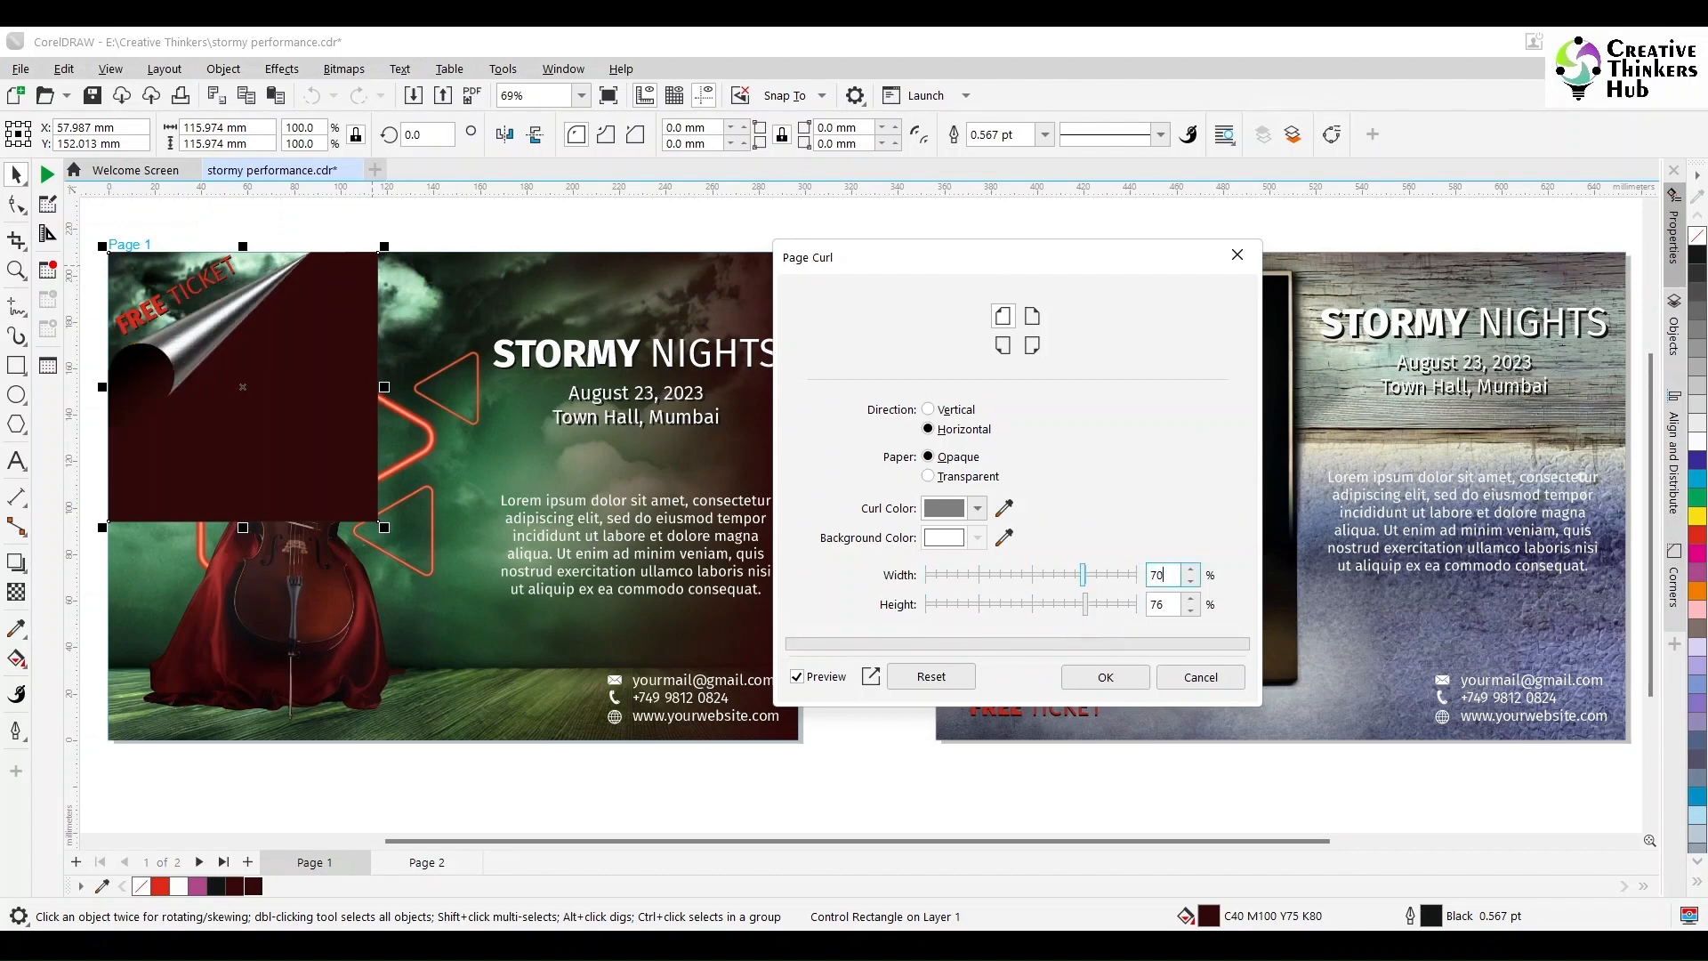
type("70")
key("Tab")
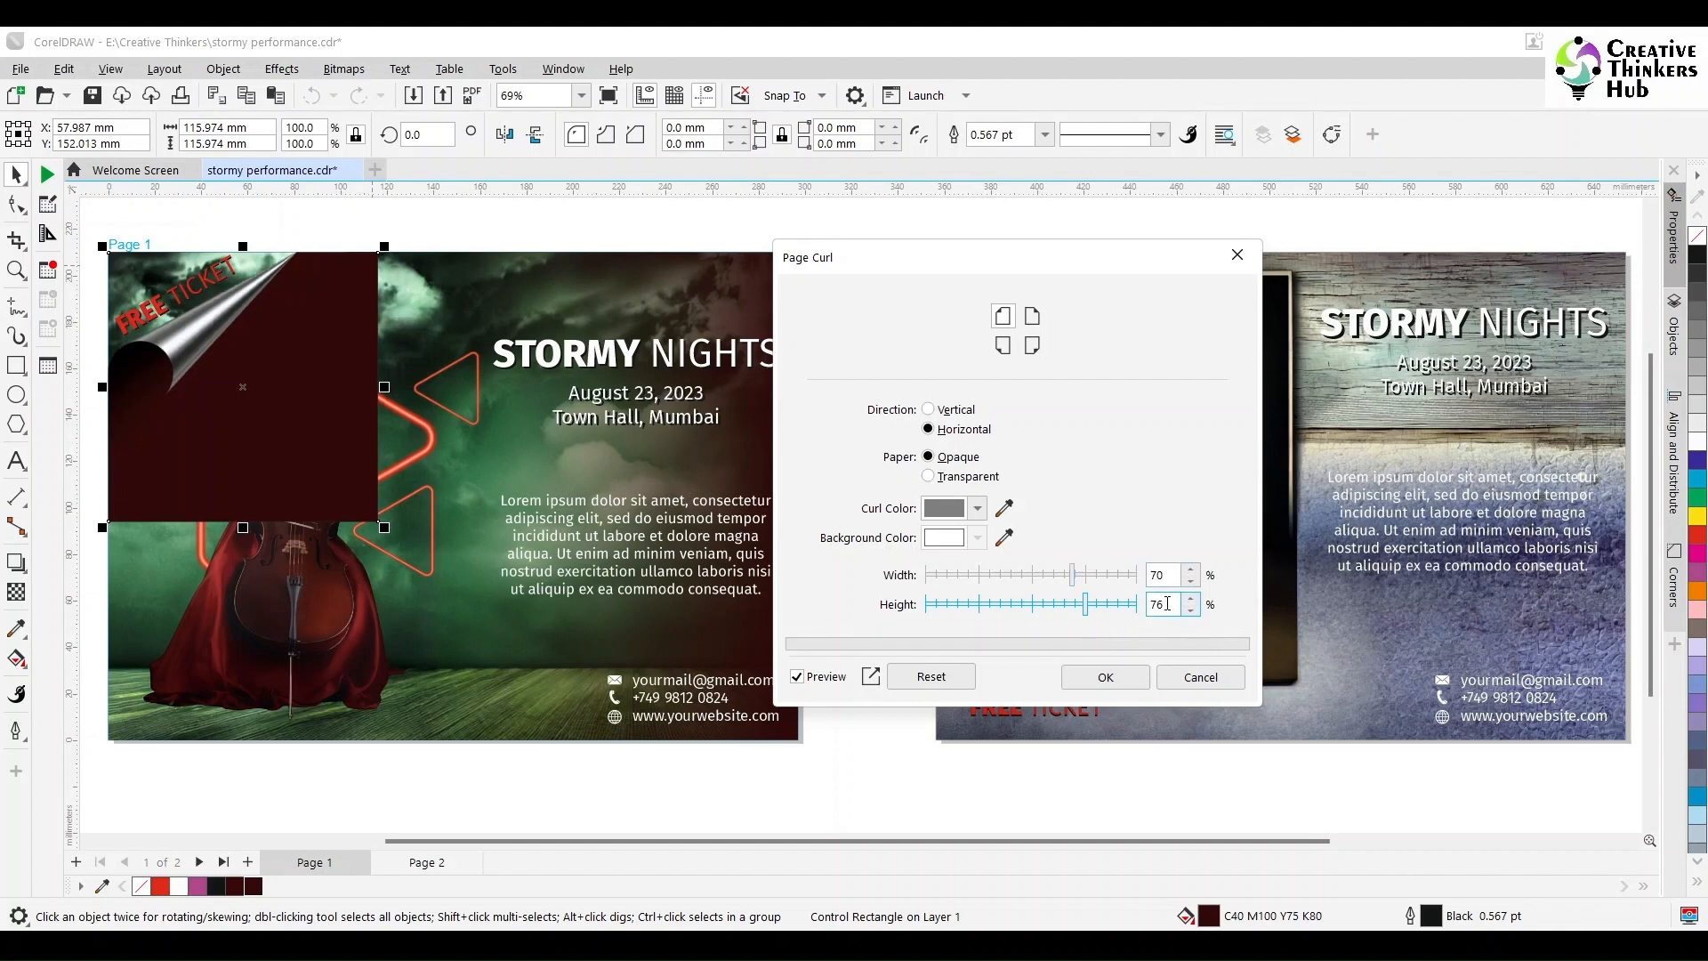
left_click_drag(1167, 604, 1100, 608)
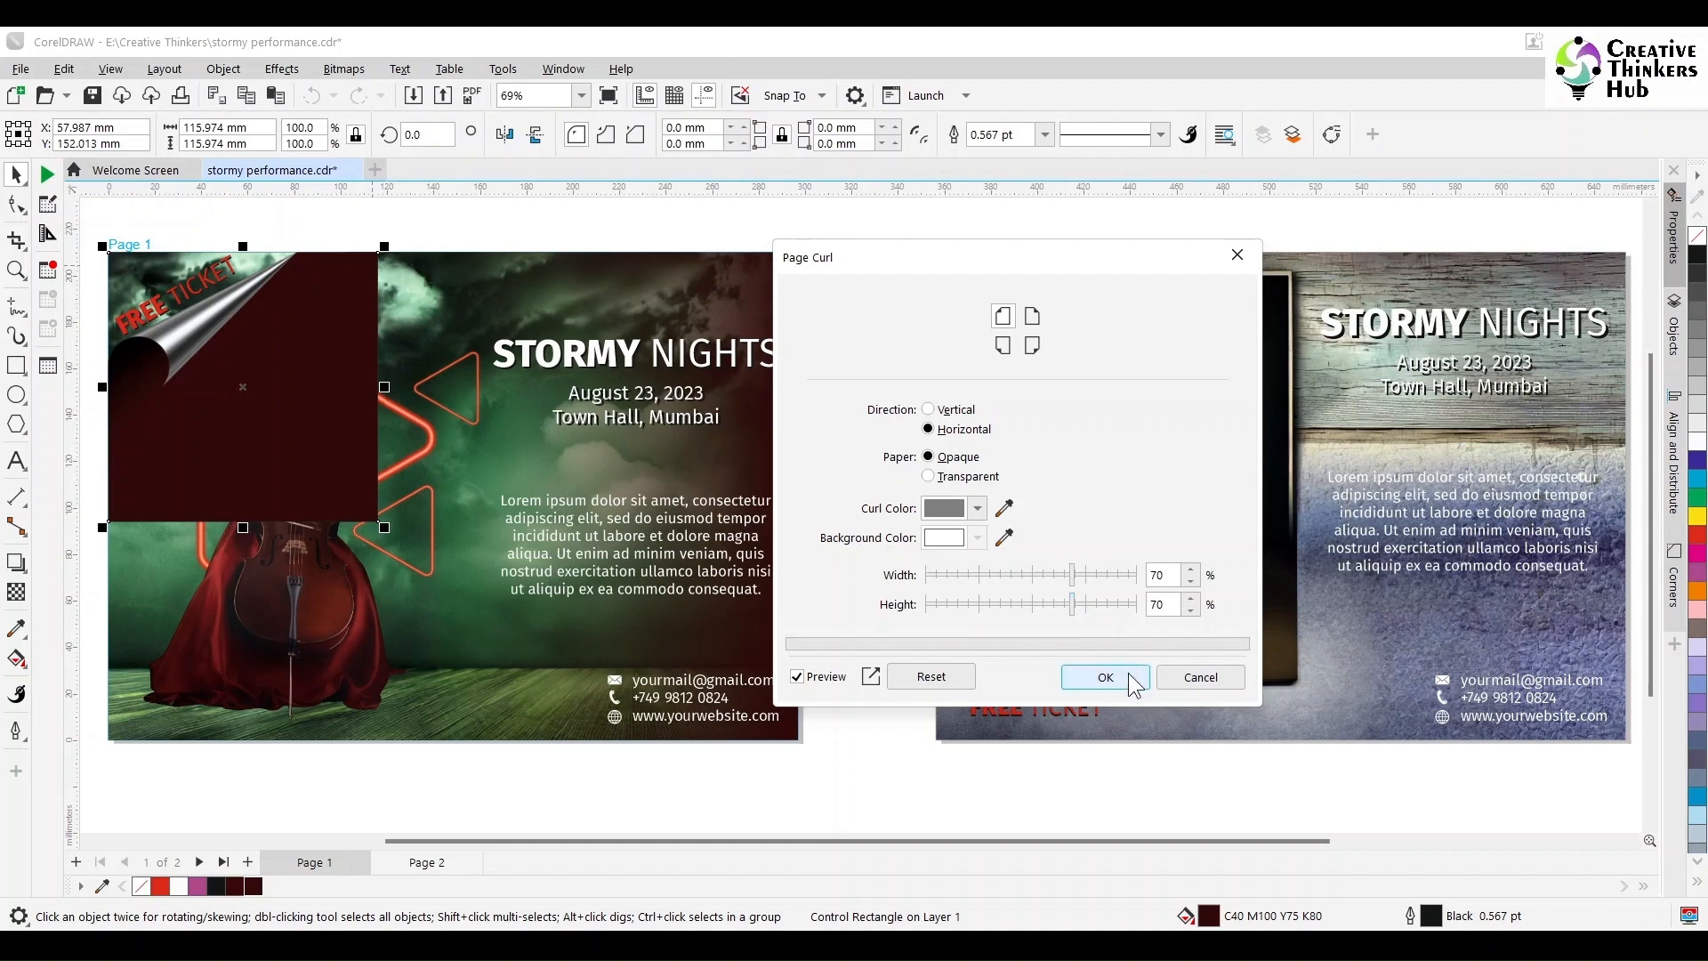
left_click(1104, 677)
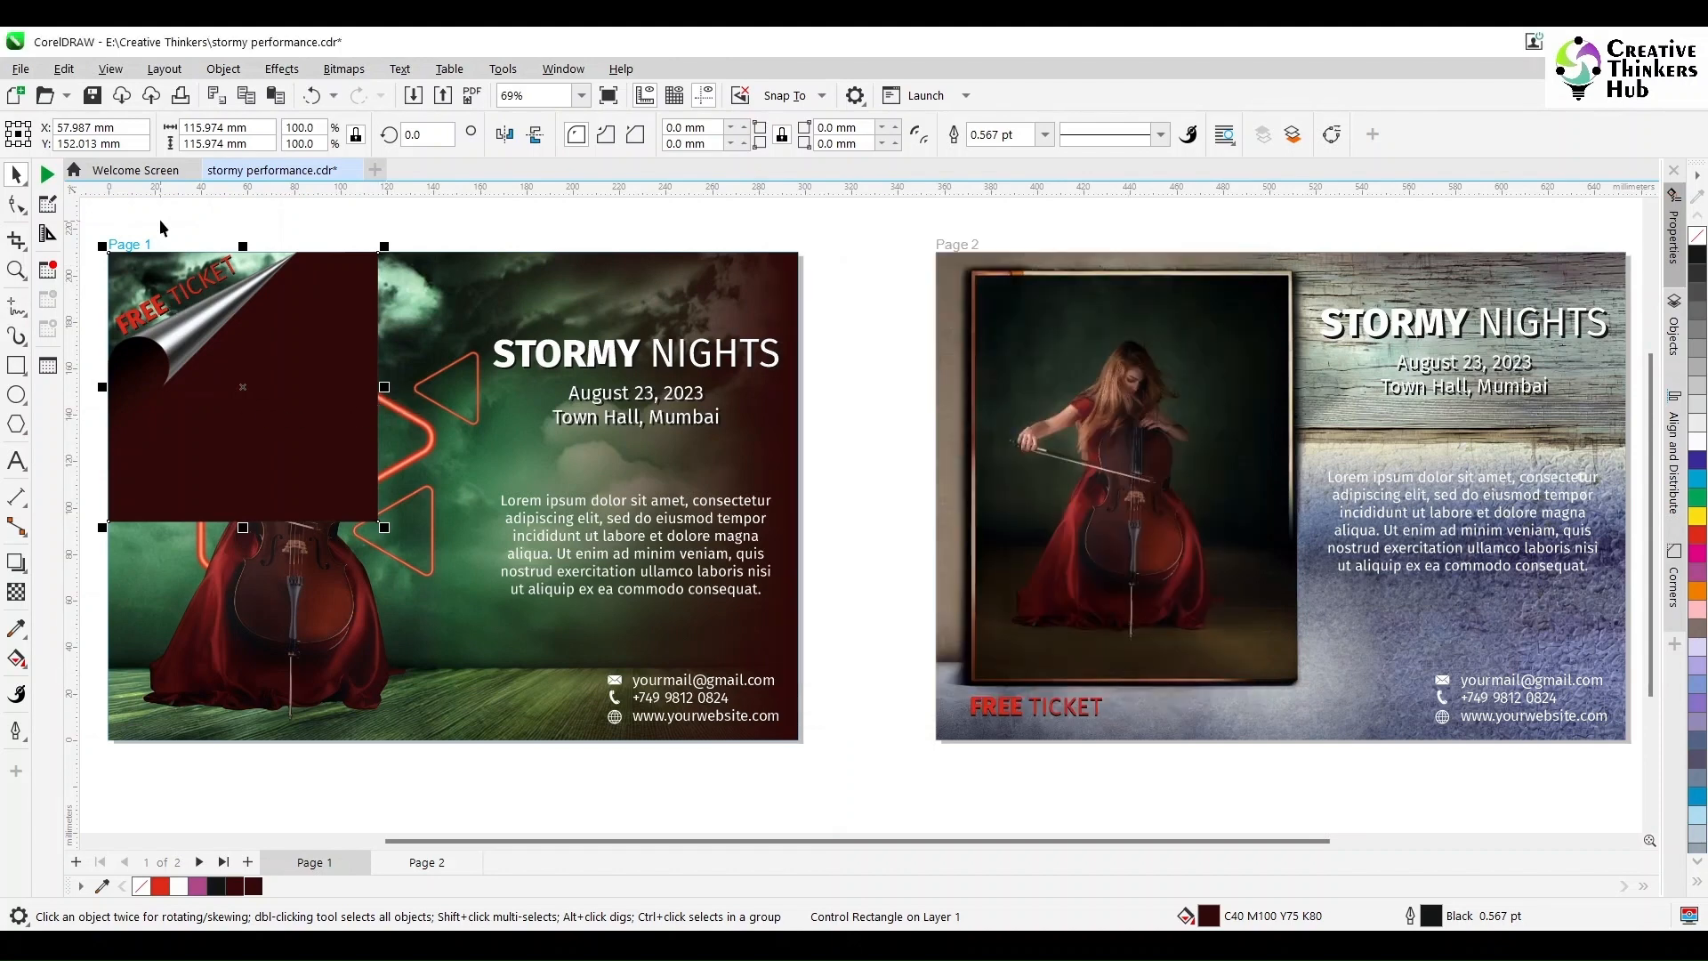
Step: Add a white, outline-free curve over page 1's corner at 50% transparency
left_click(16, 365)
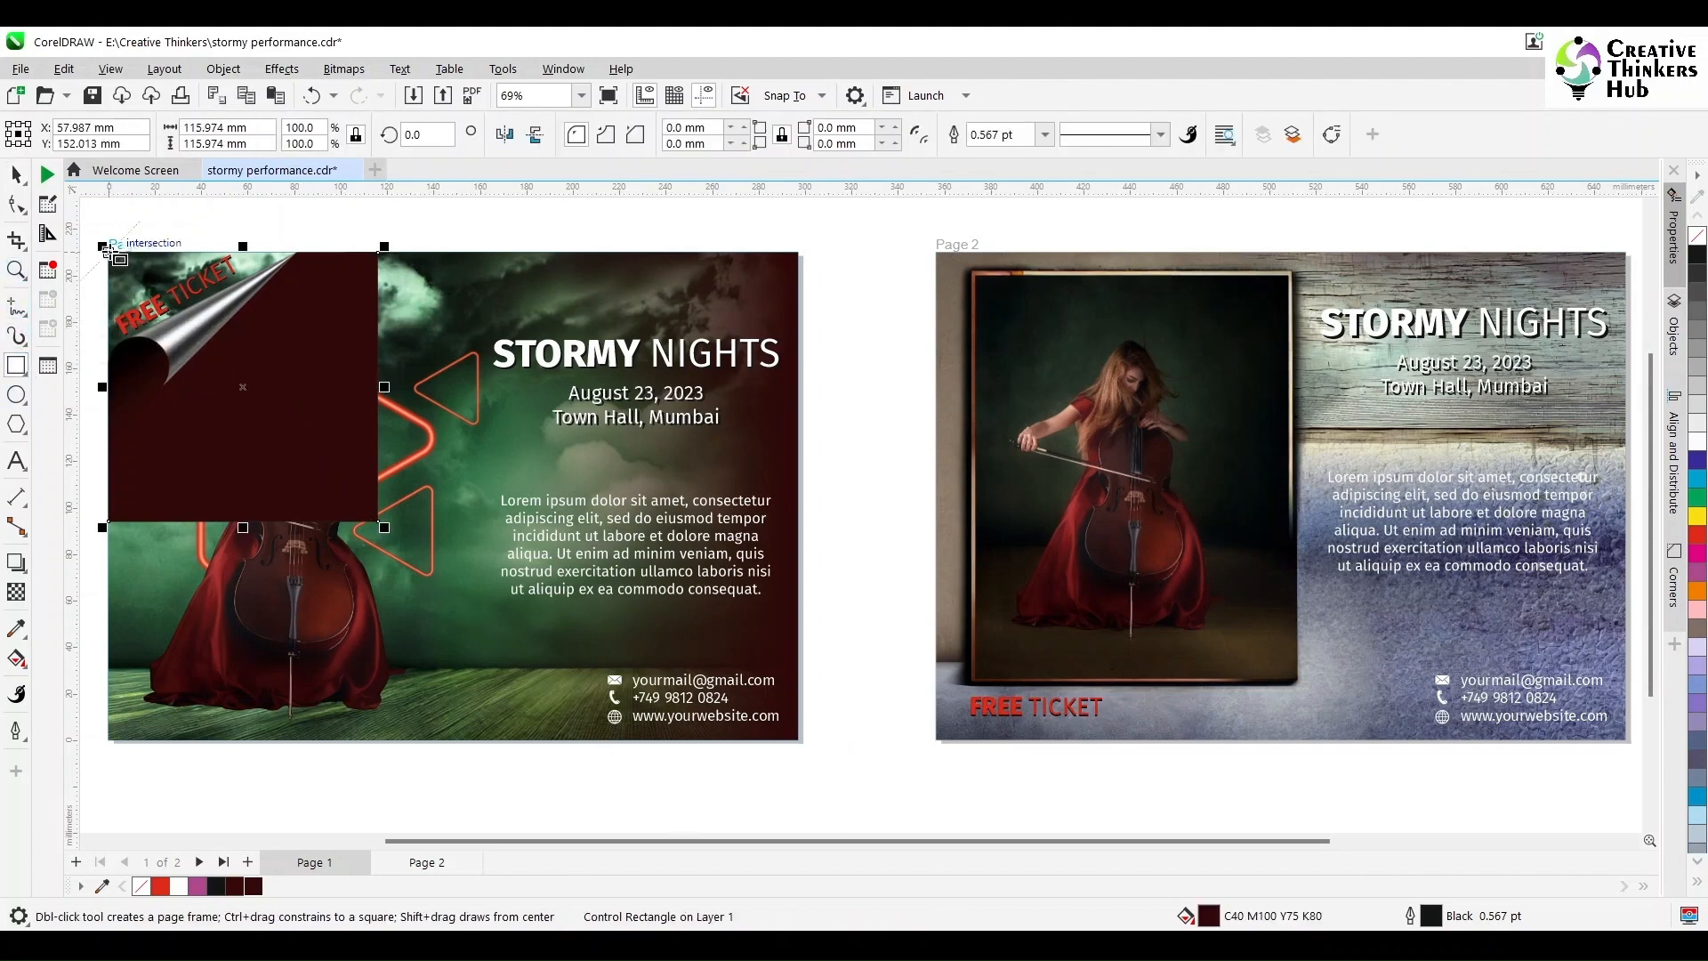
left_click_drag(109, 252, 310, 361)
left_click(16, 204)
key("ctrl+q")
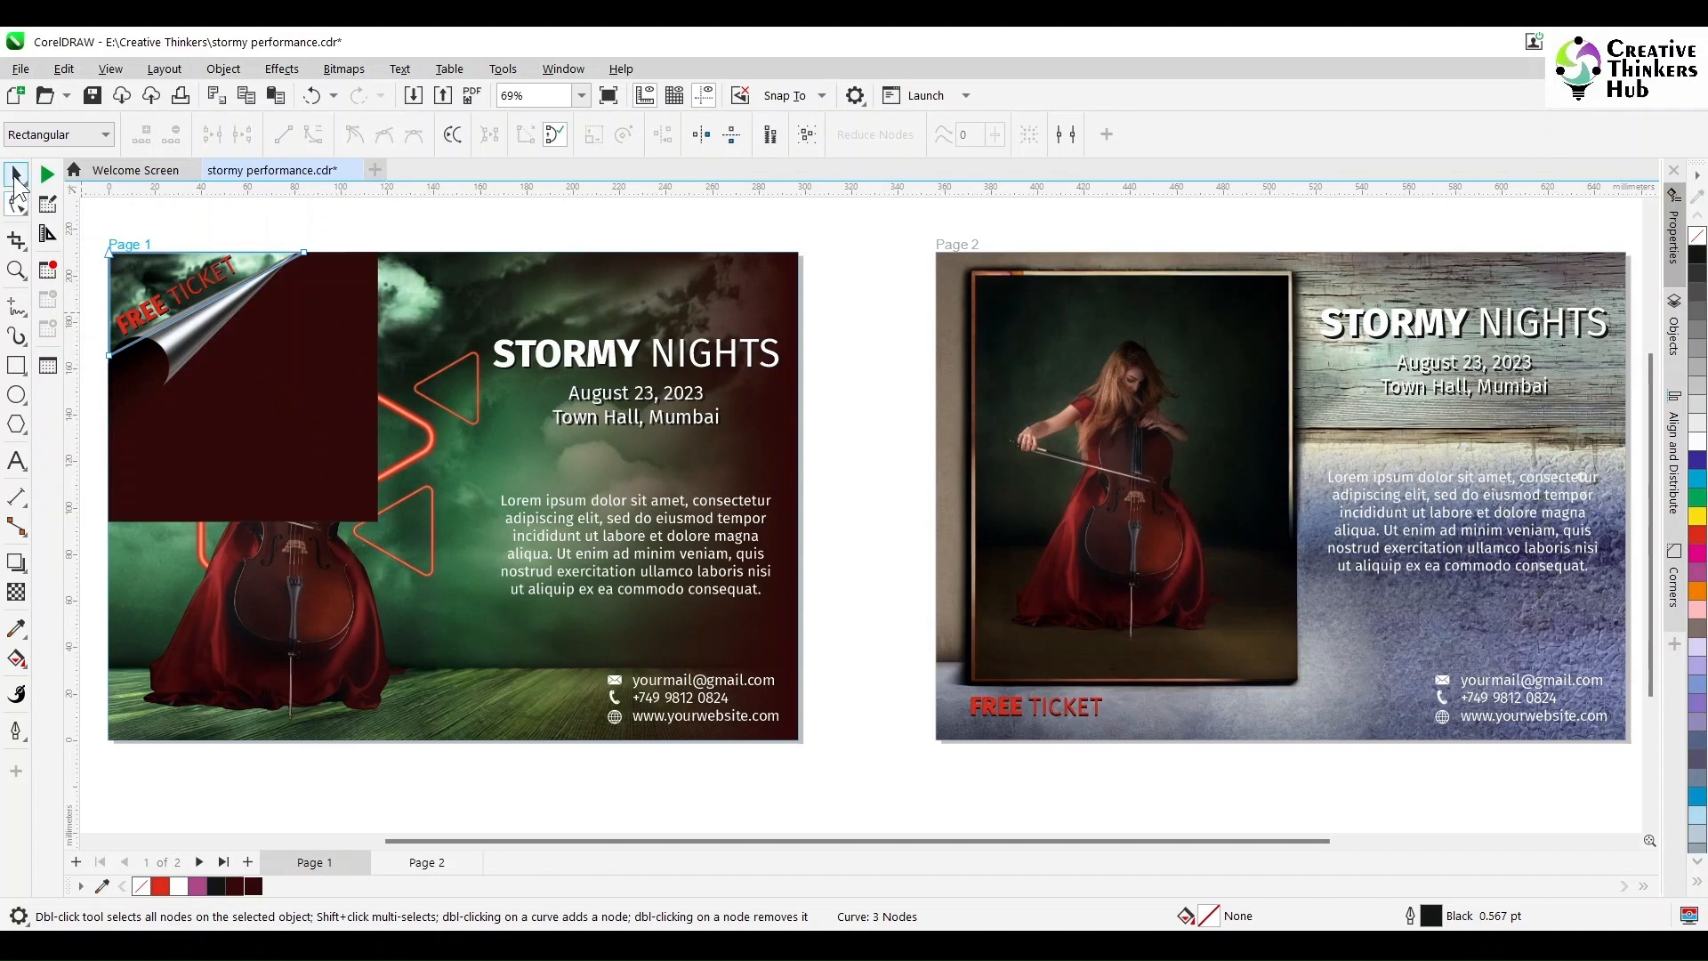
left_click(16, 174)
left_click(1697, 427)
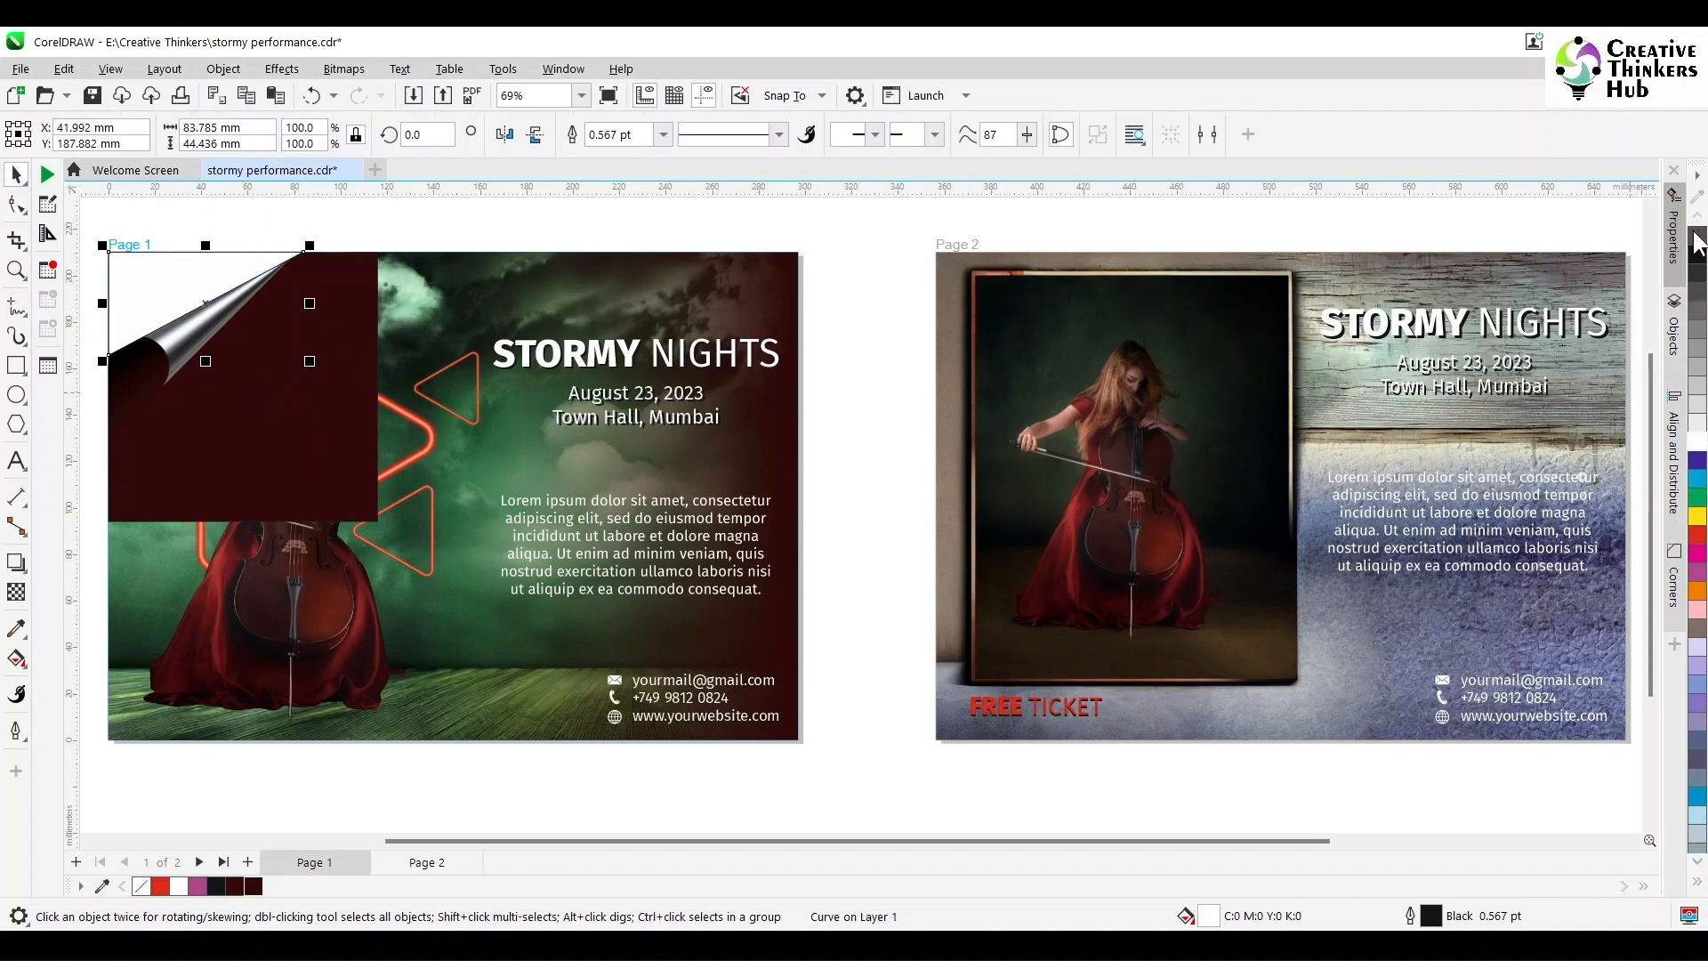
right_click(1698, 237)
left_click(16, 592)
left_click(47, 134)
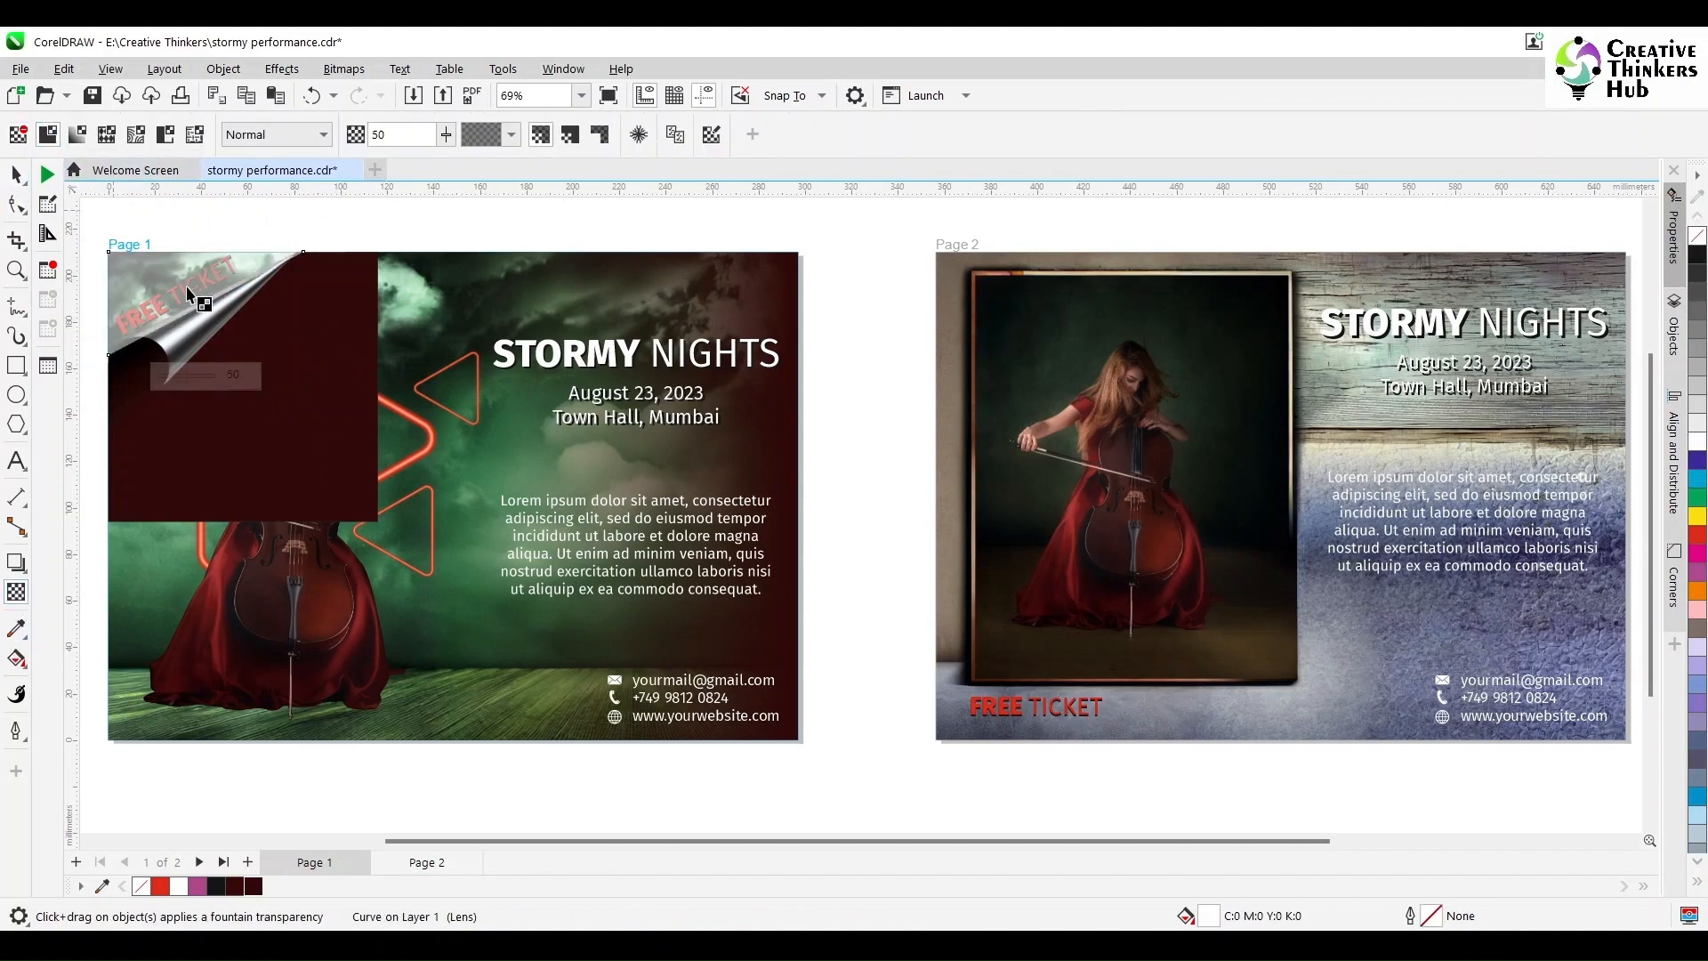
left_click(16, 174)
Step: Give page 1's dark red rectangle a fountain transparency so the cellist shows through
left_click(276, 212)
left_click_drag(275, 211, 102, 369)
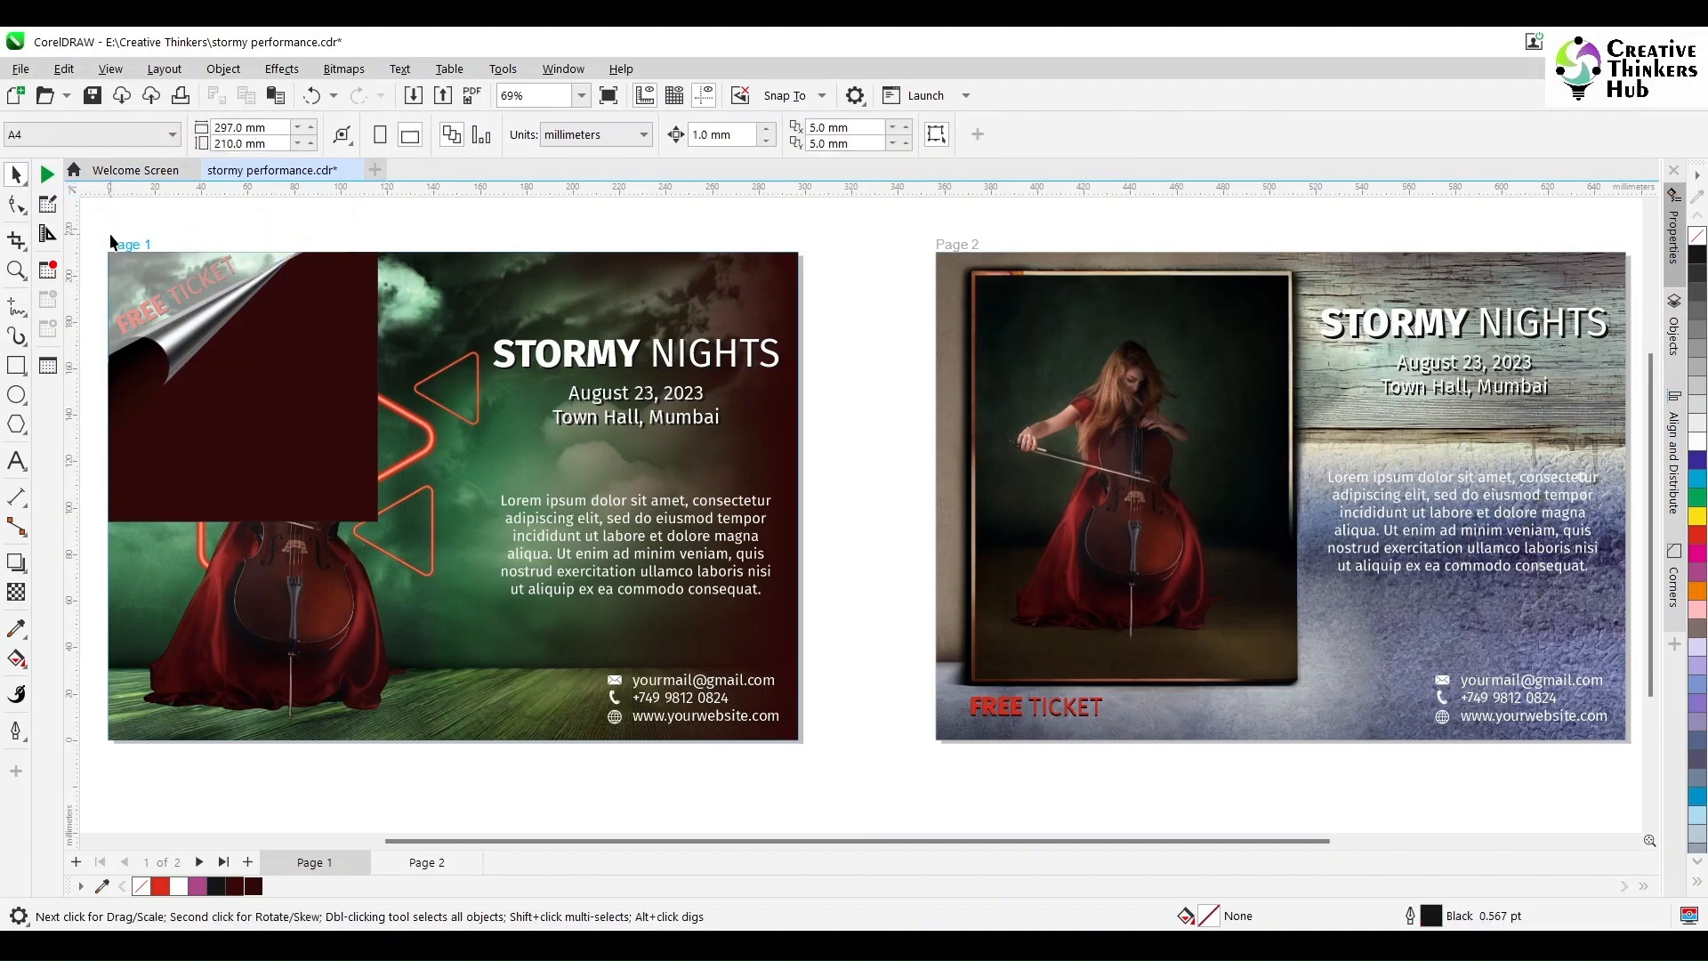
left_click(151, 272)
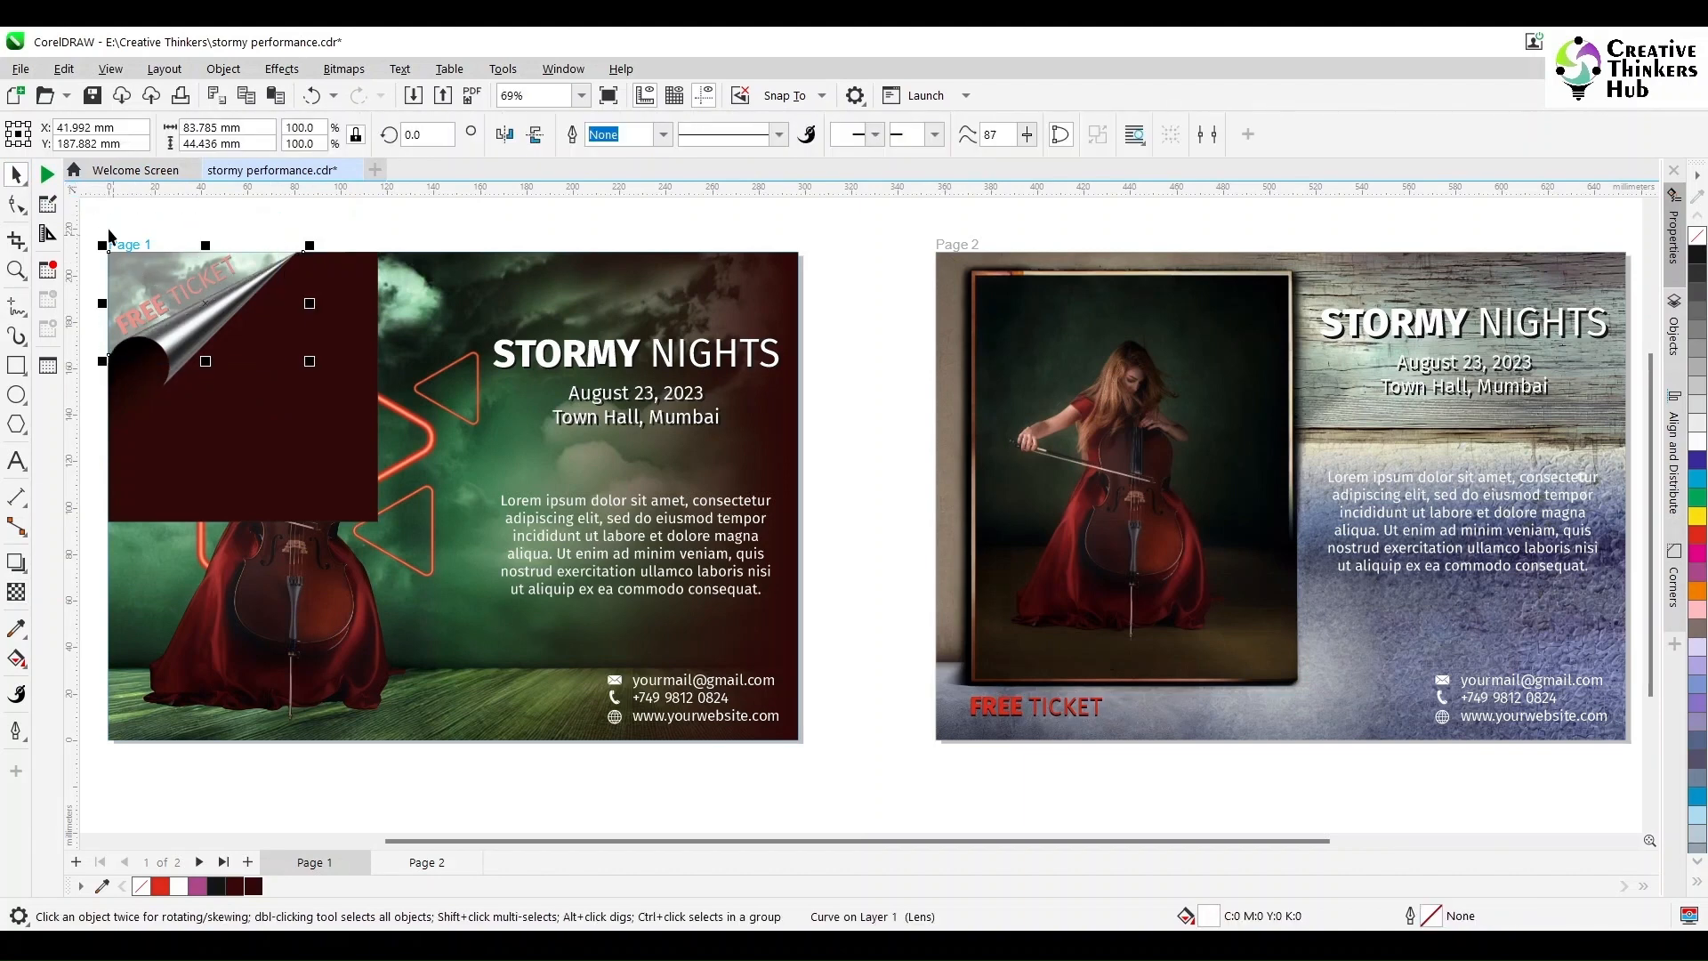
left_click_drag(95, 217, 269, 378)
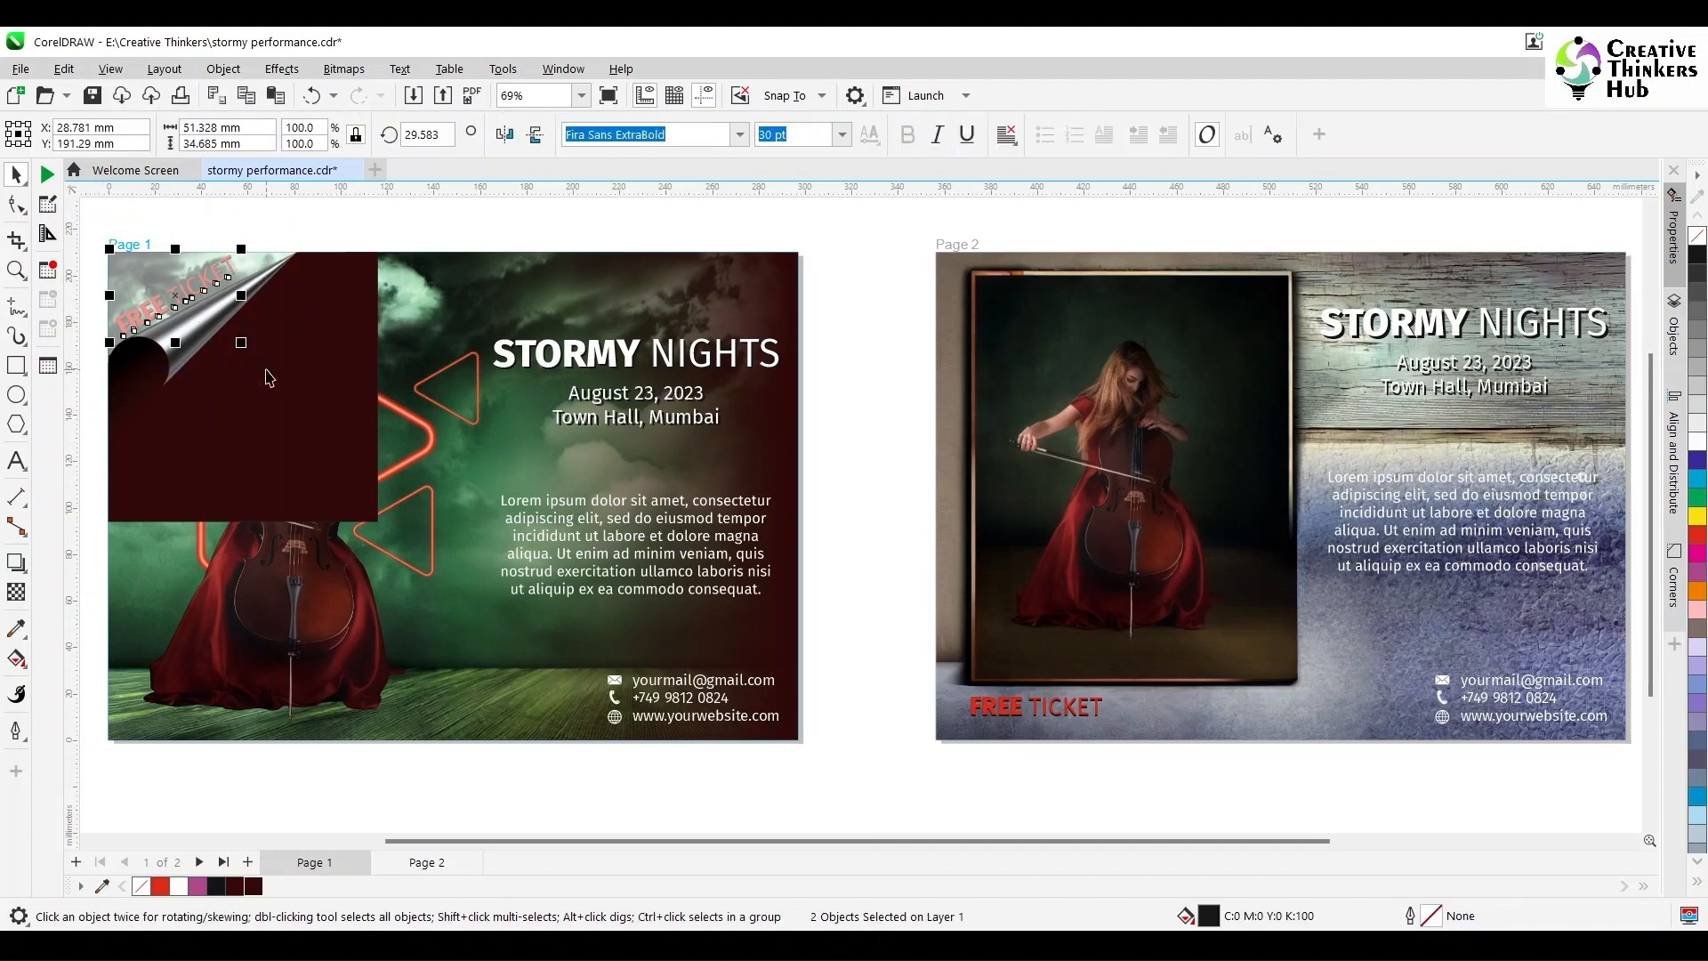
left_click(370, 200)
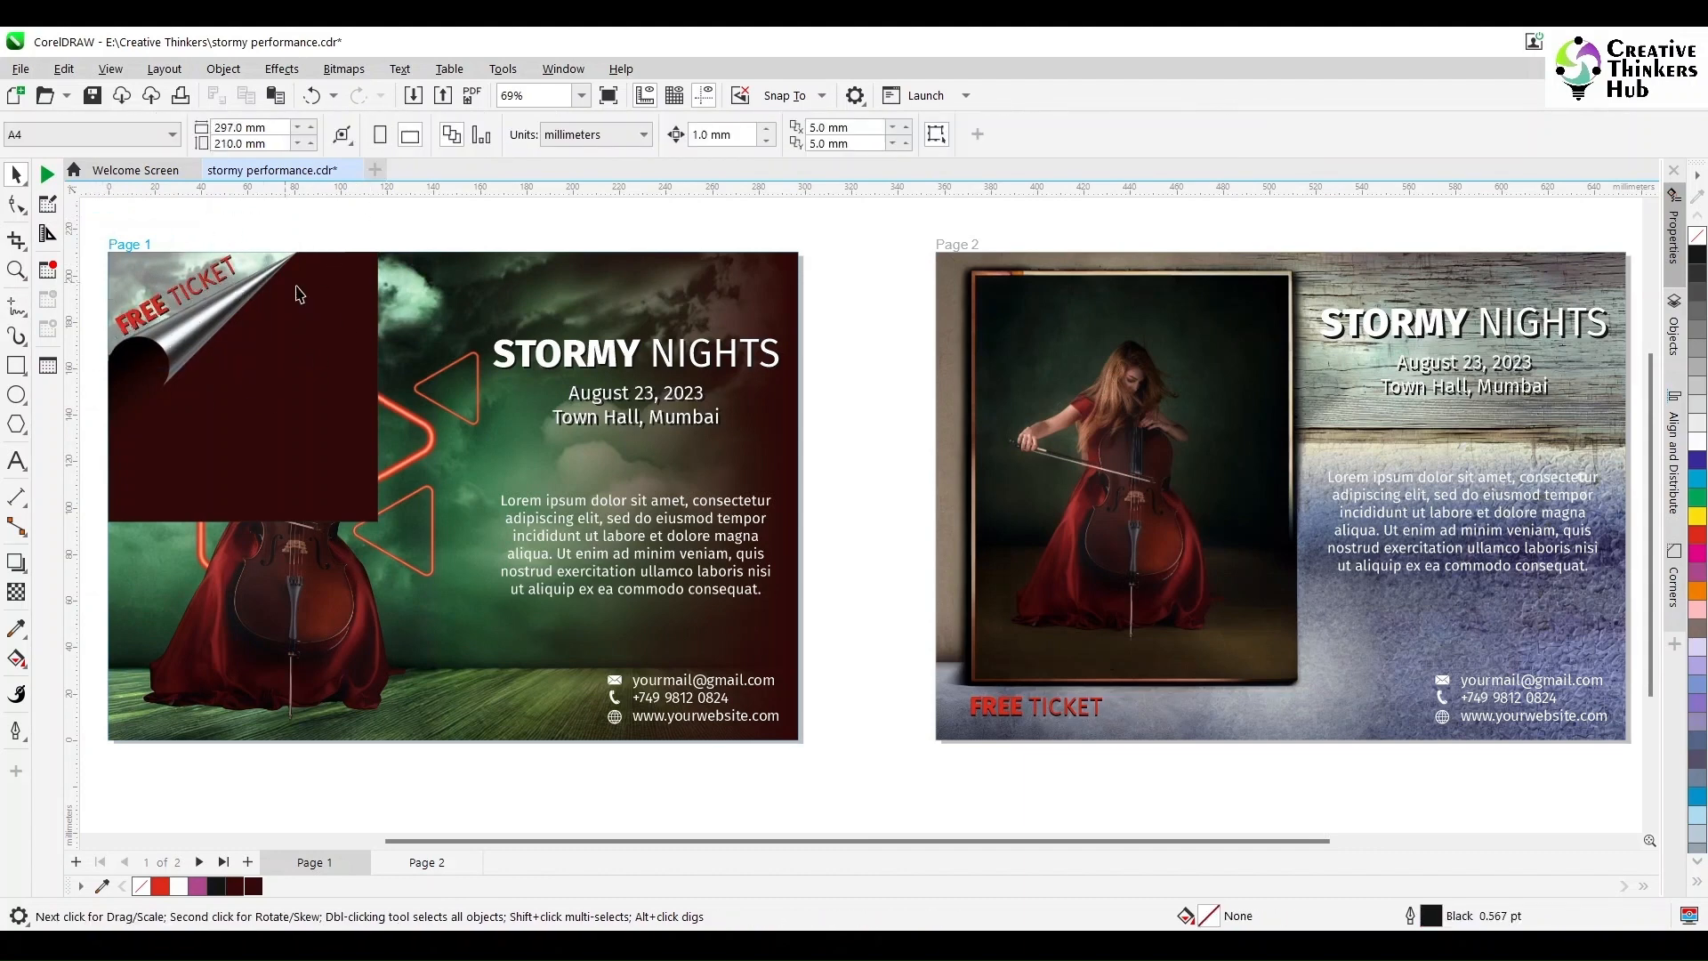
left_click(278, 386)
left_click(17, 592)
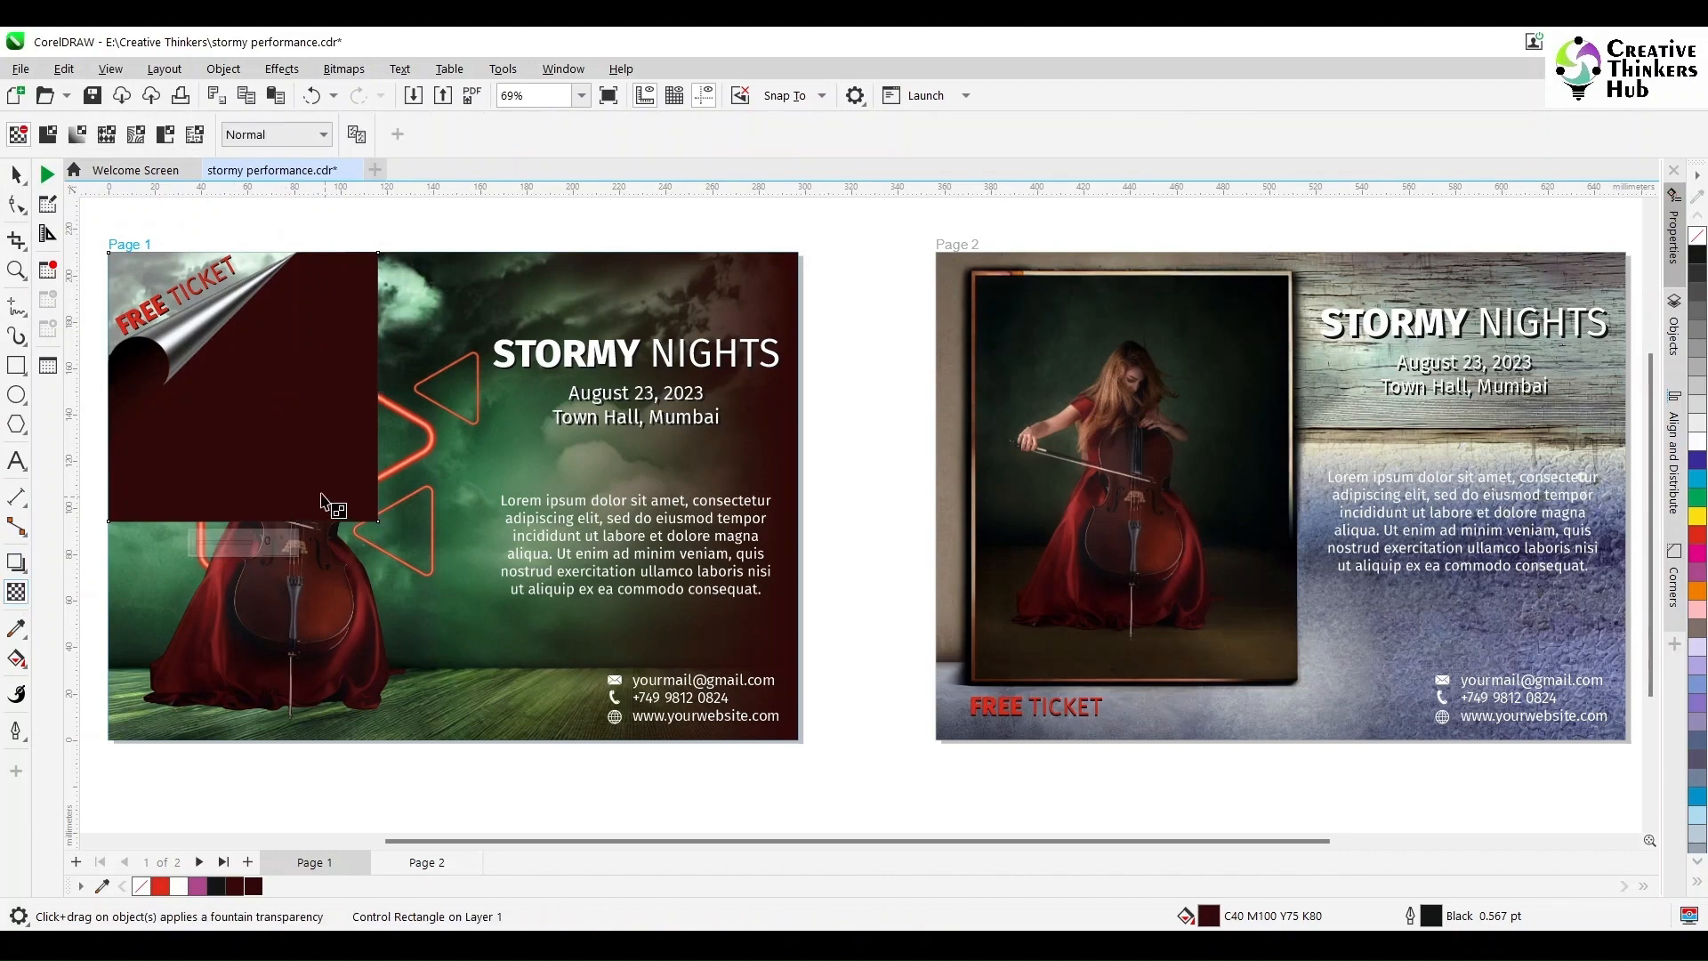
left_click_drag(235, 369, 237, 368)
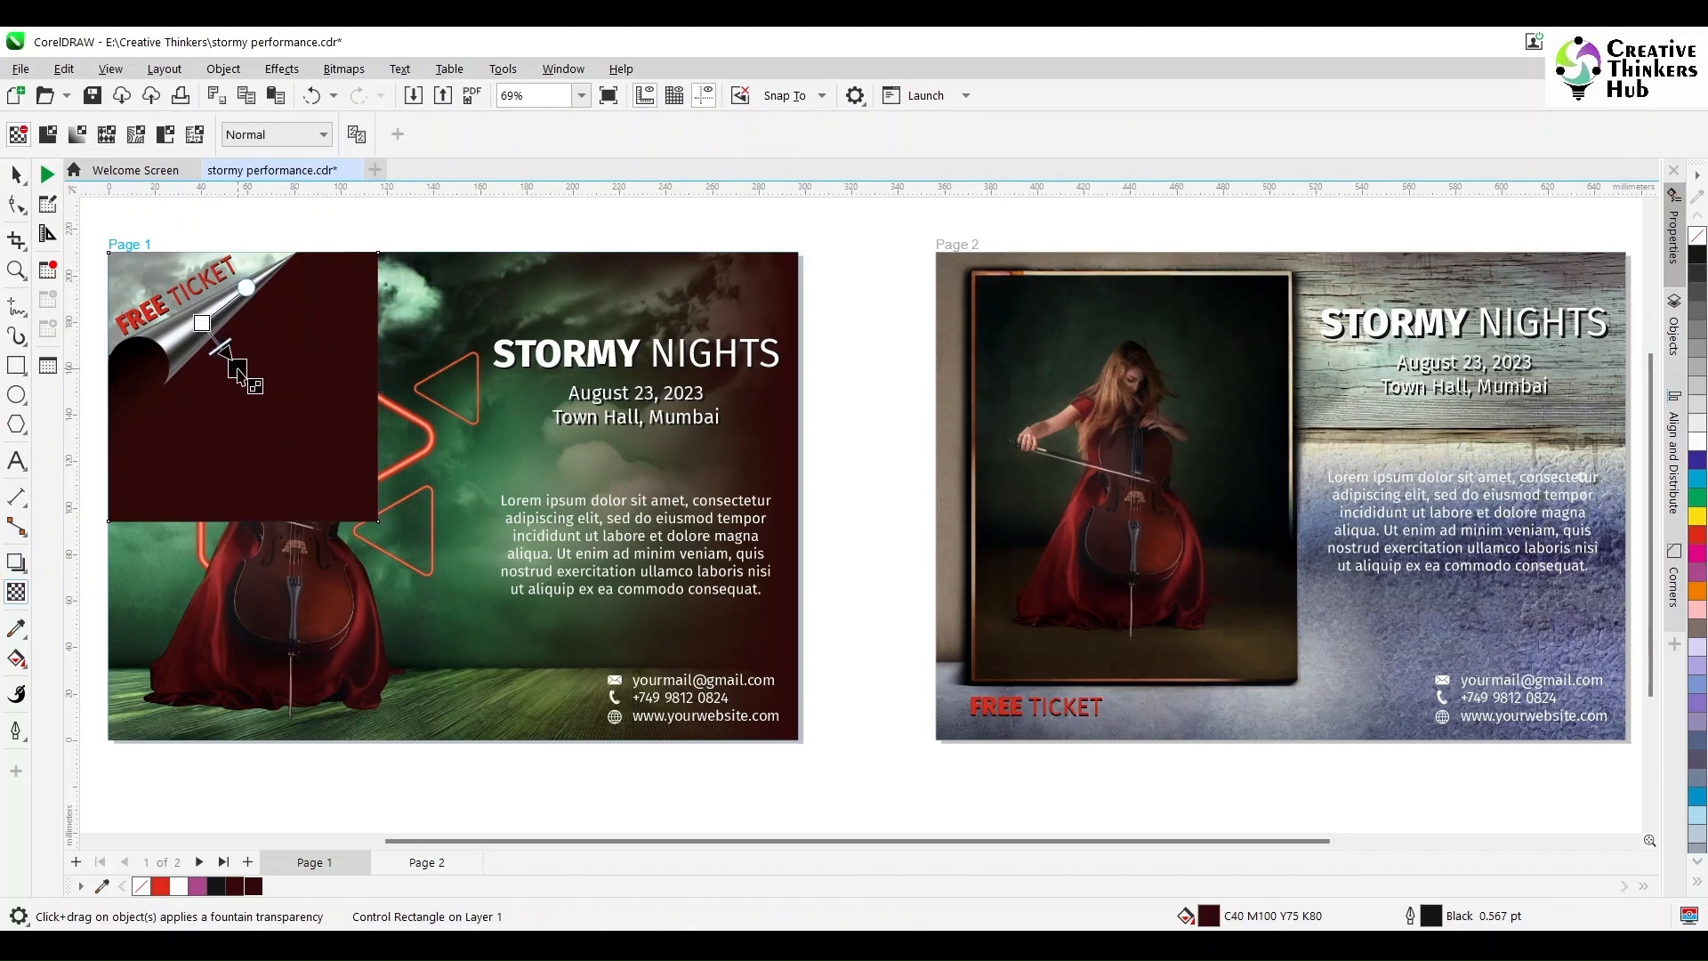
left_click(16, 175)
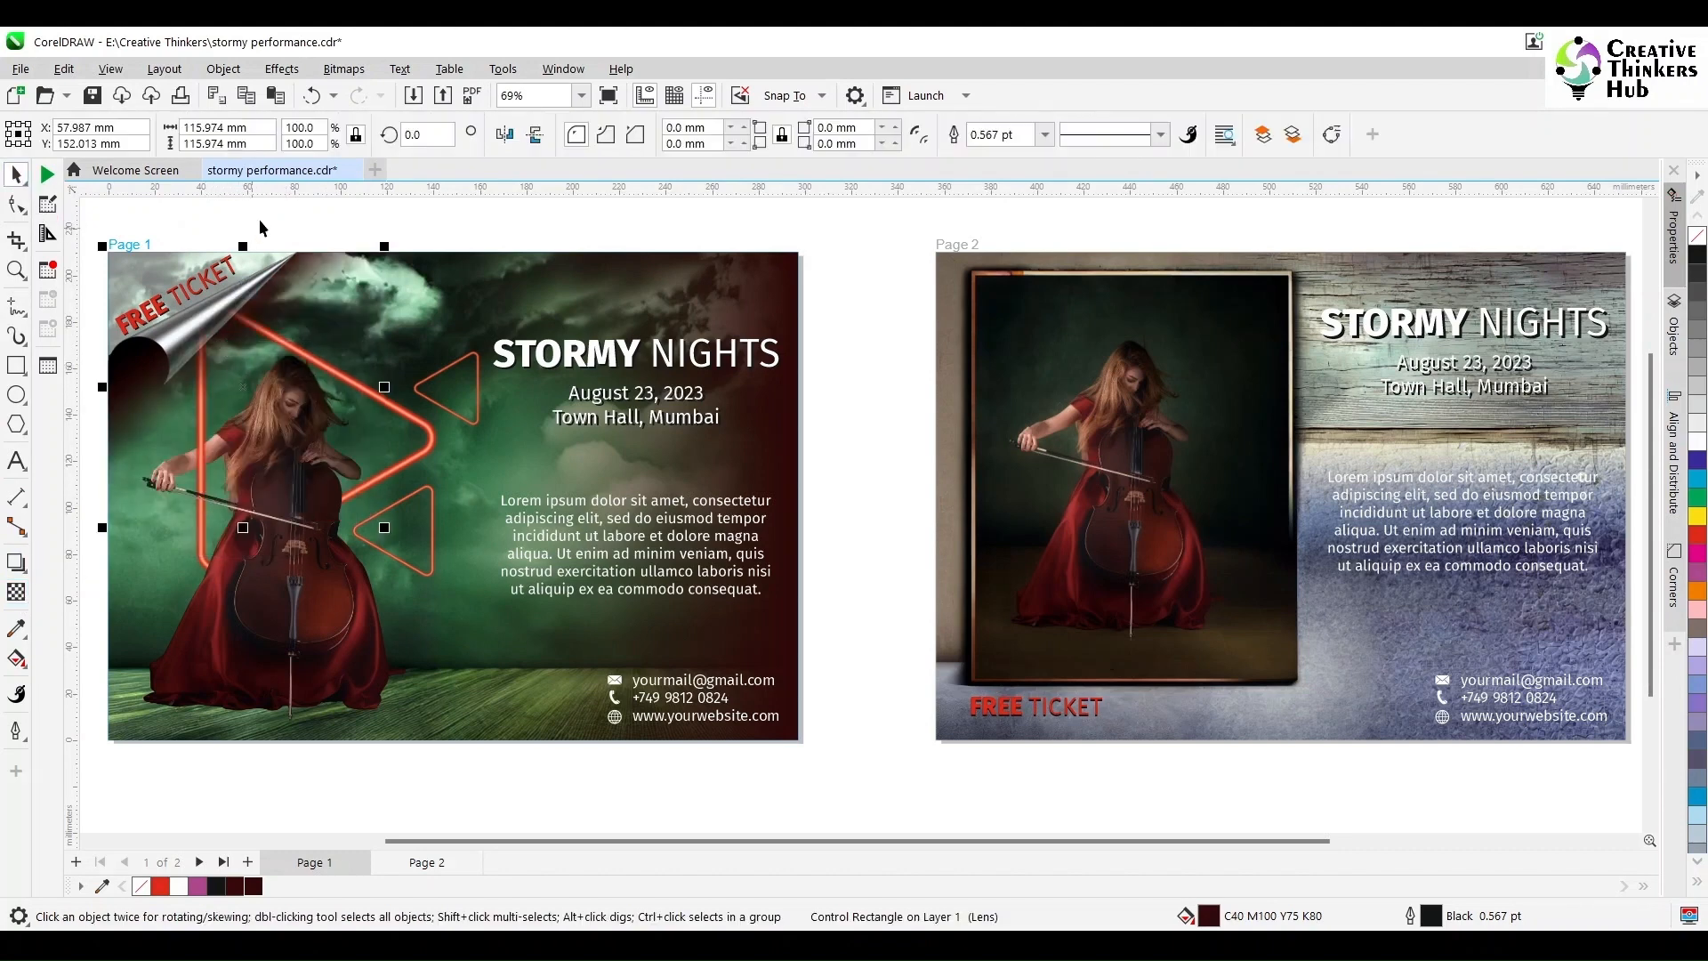
left_click(265, 218)
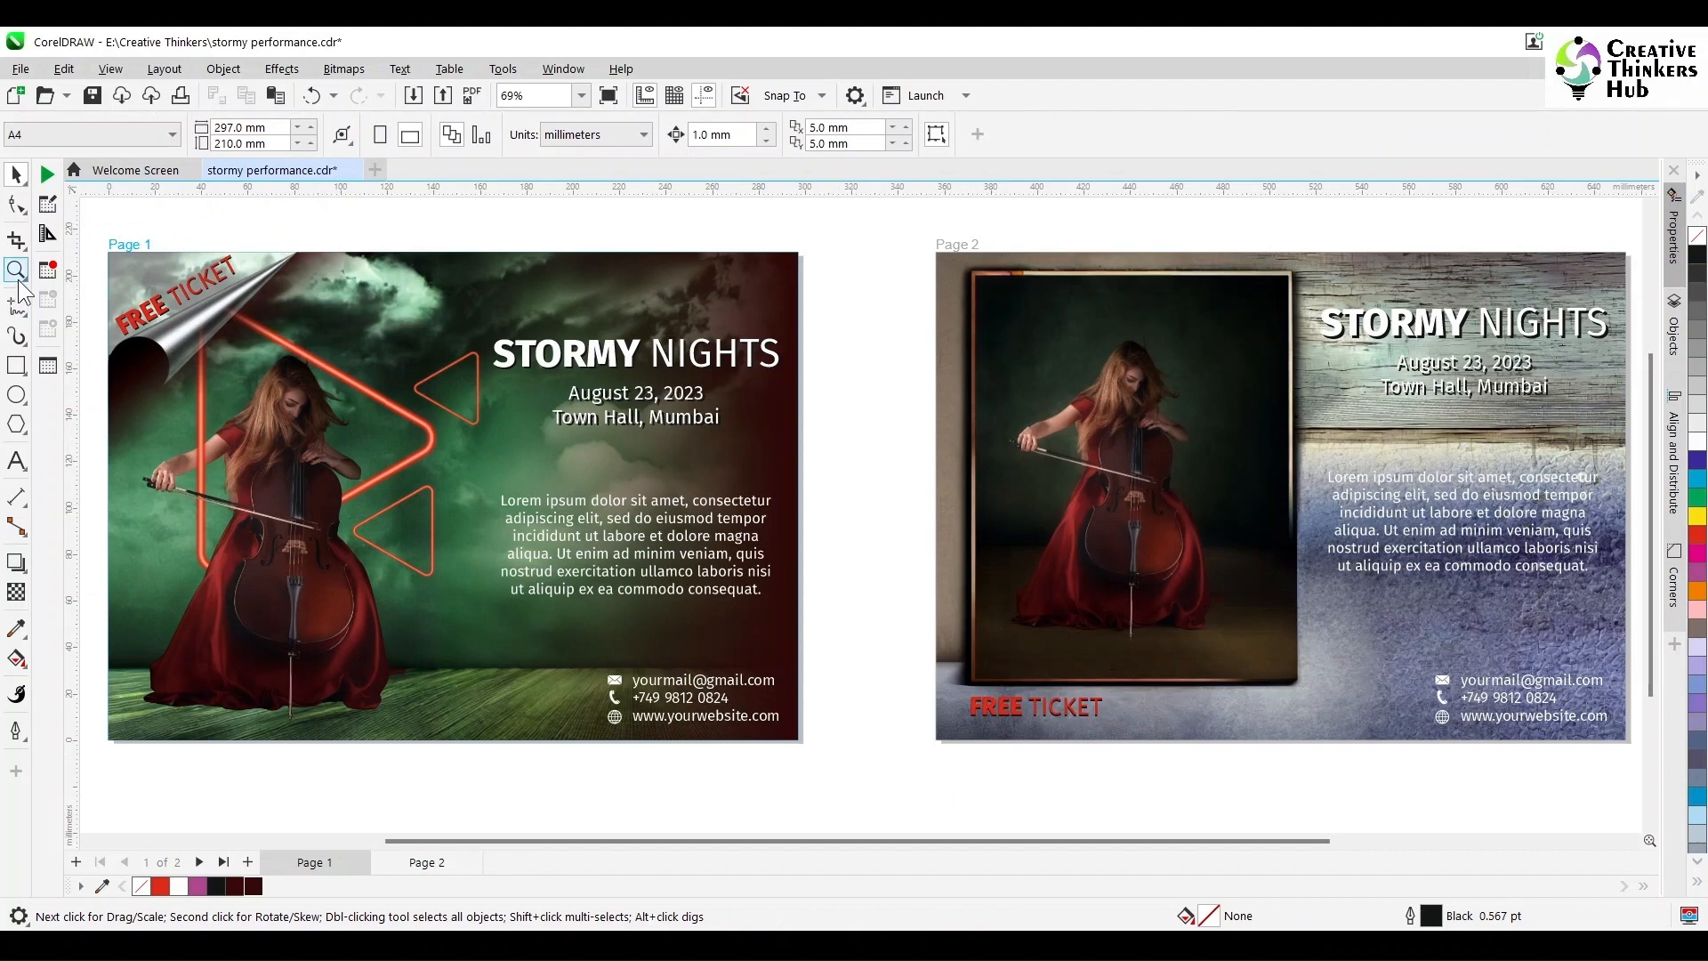
left_click(16, 365)
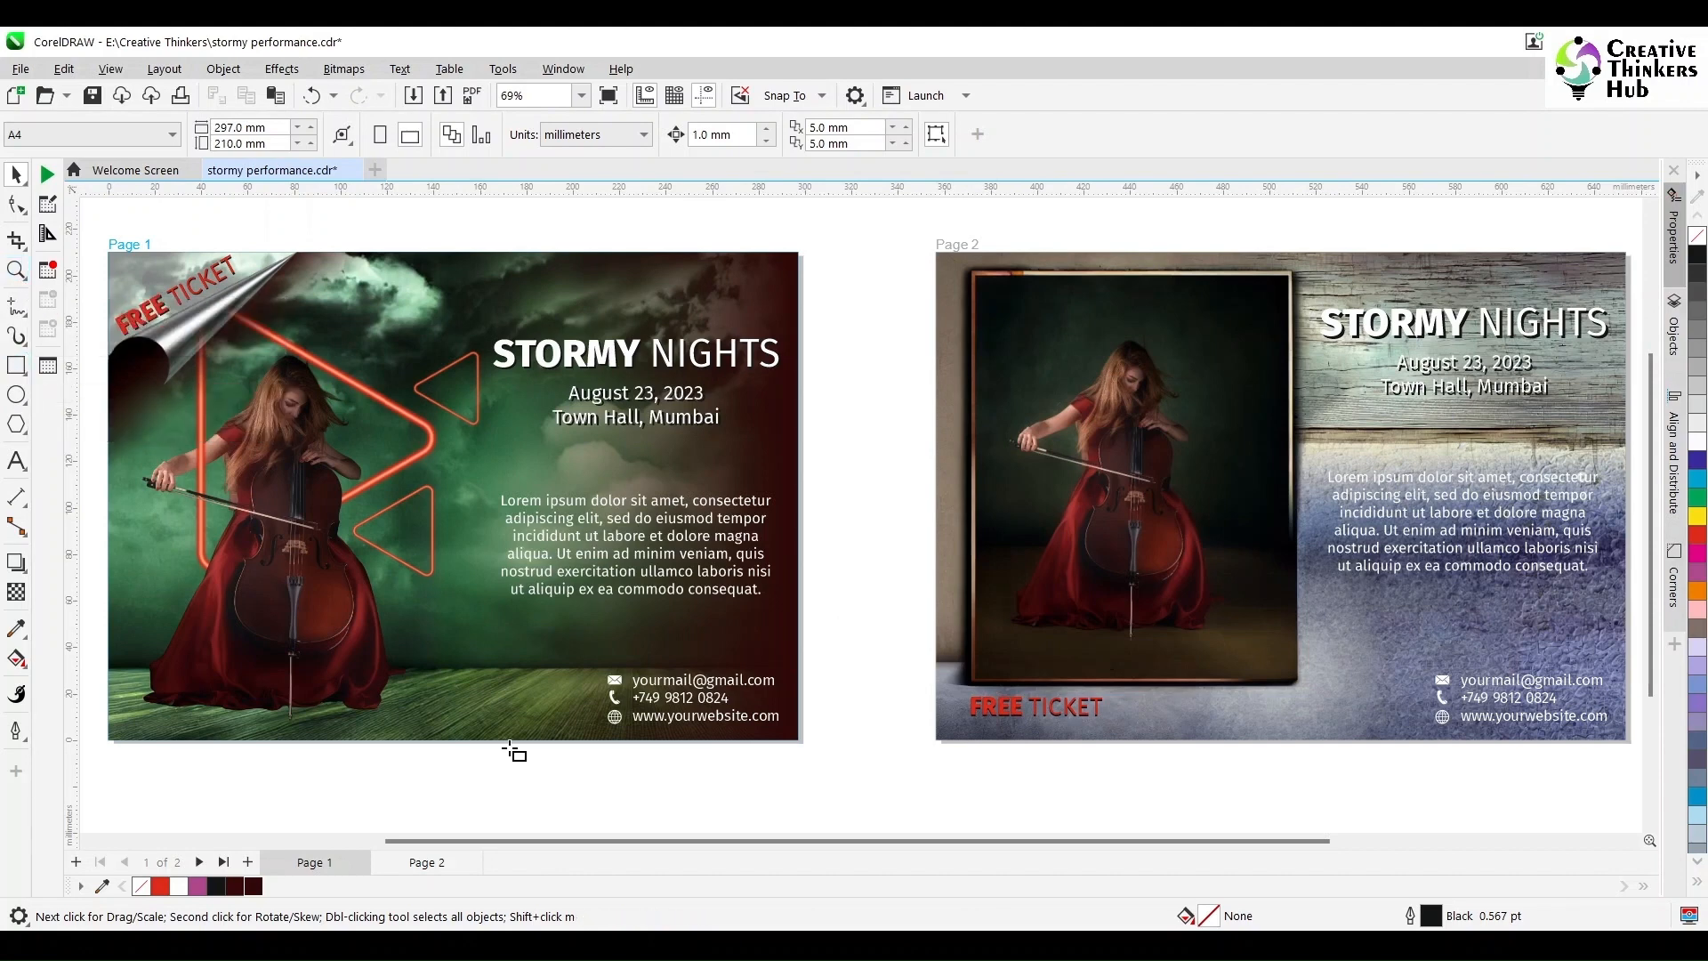
Step: Draw a white rectangle at page 2's bottom-left and send it behind FREE TICKET
left_click_drag(937, 739, 1227, 683)
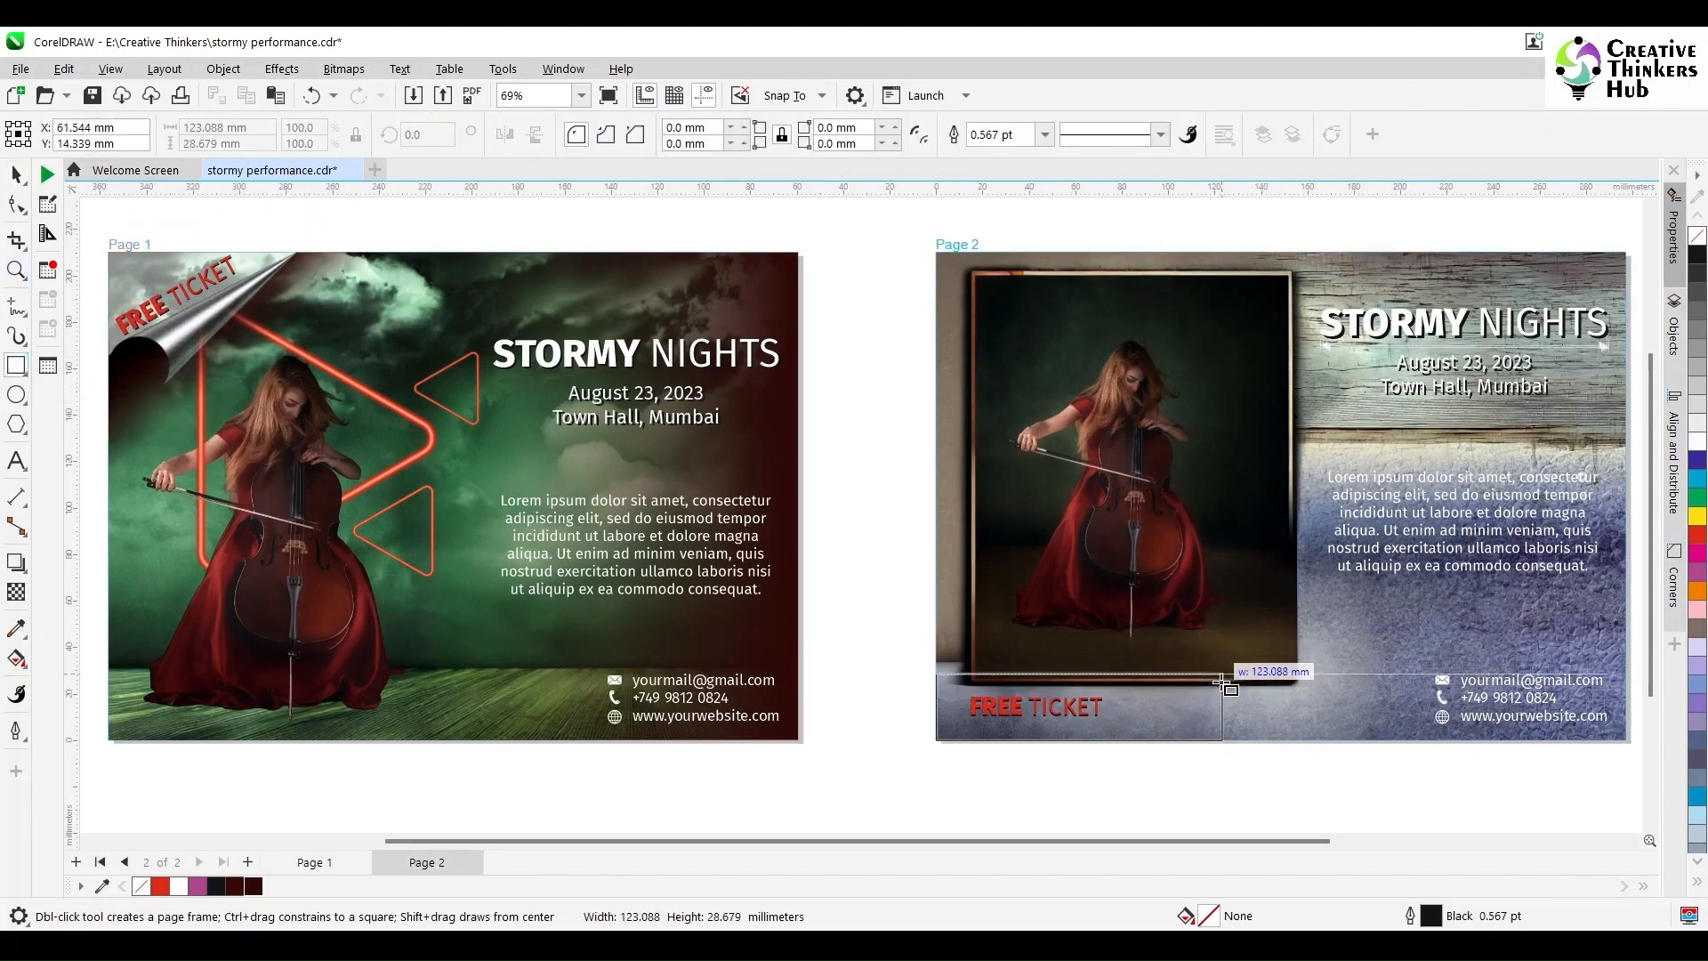
key("space")
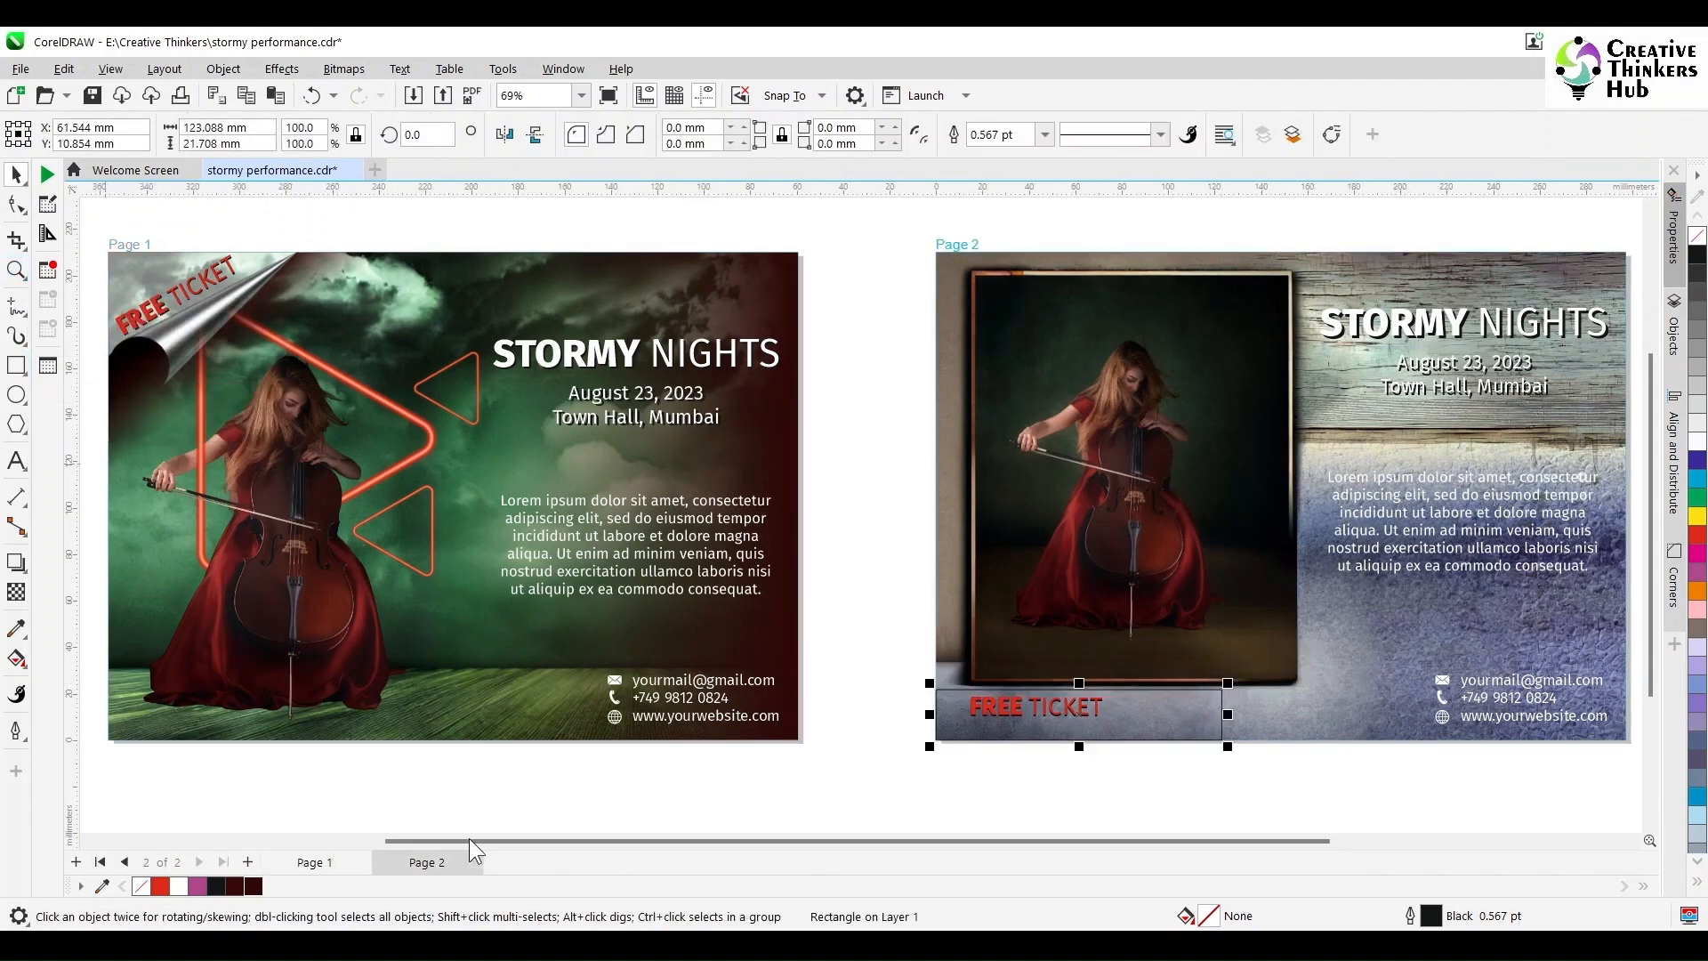
left_click(187, 886)
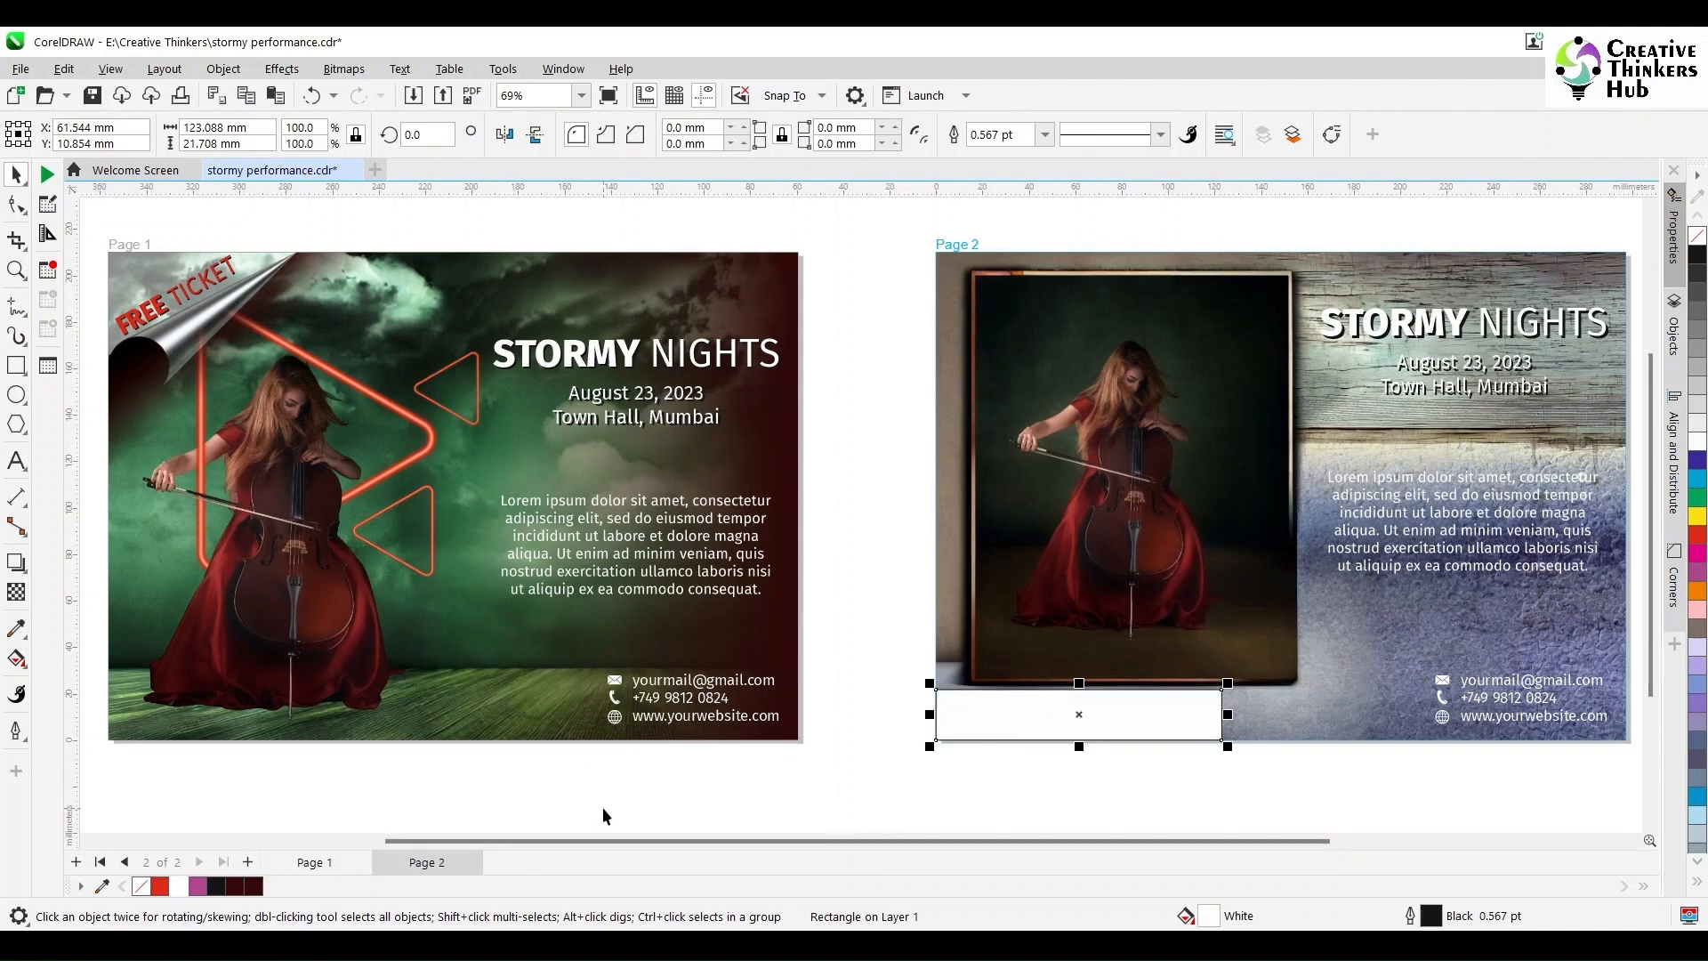
key("ctrl+Page_Down")
key("ctrl+Page_Down")
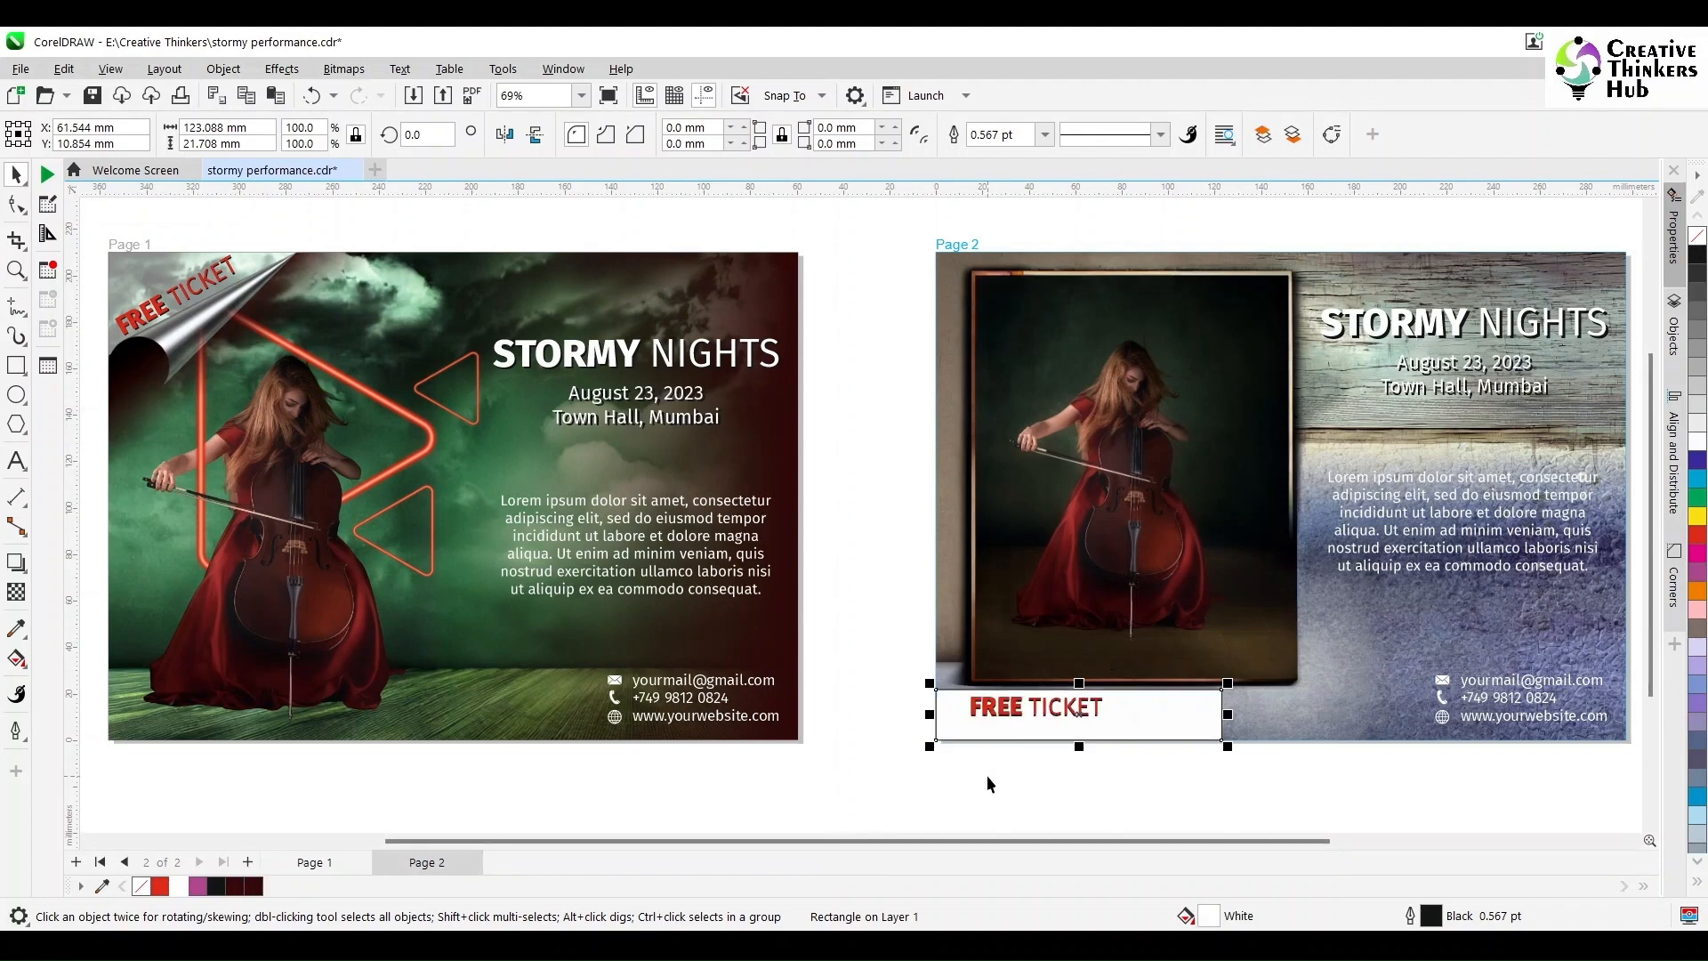
left_click(863, 703)
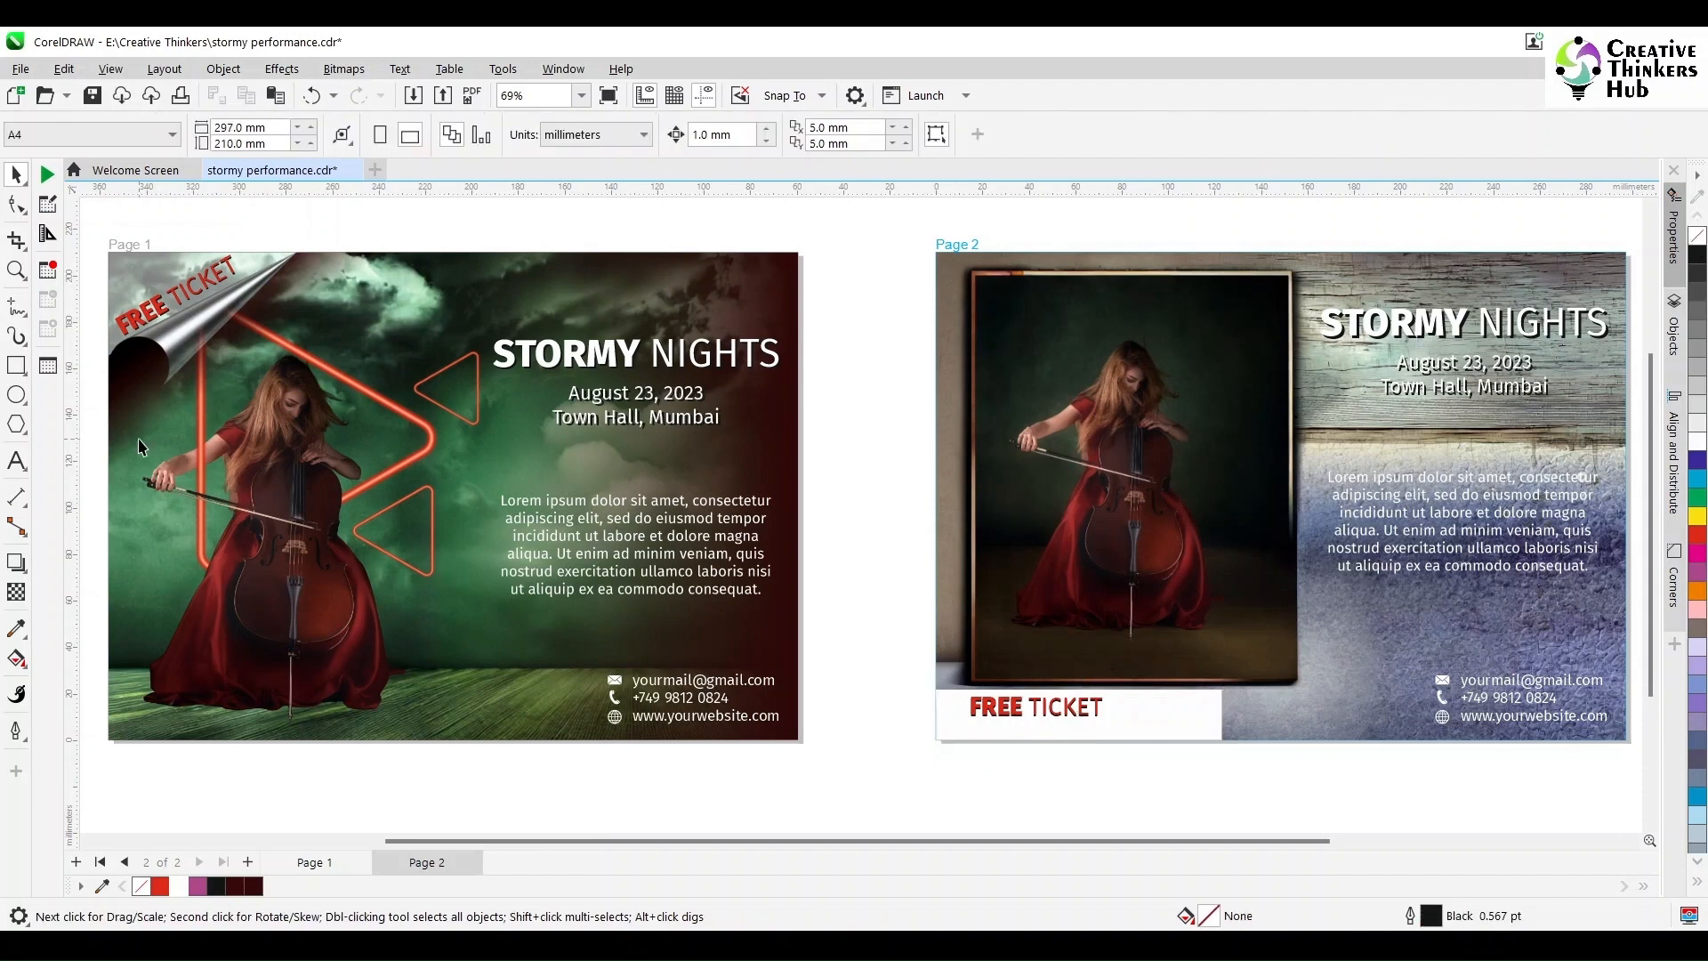
left_click(17, 271)
Step: Stretch page 2's white panel taller, extending it down to the page bottom
left_click_drag(904, 633, 1297, 789)
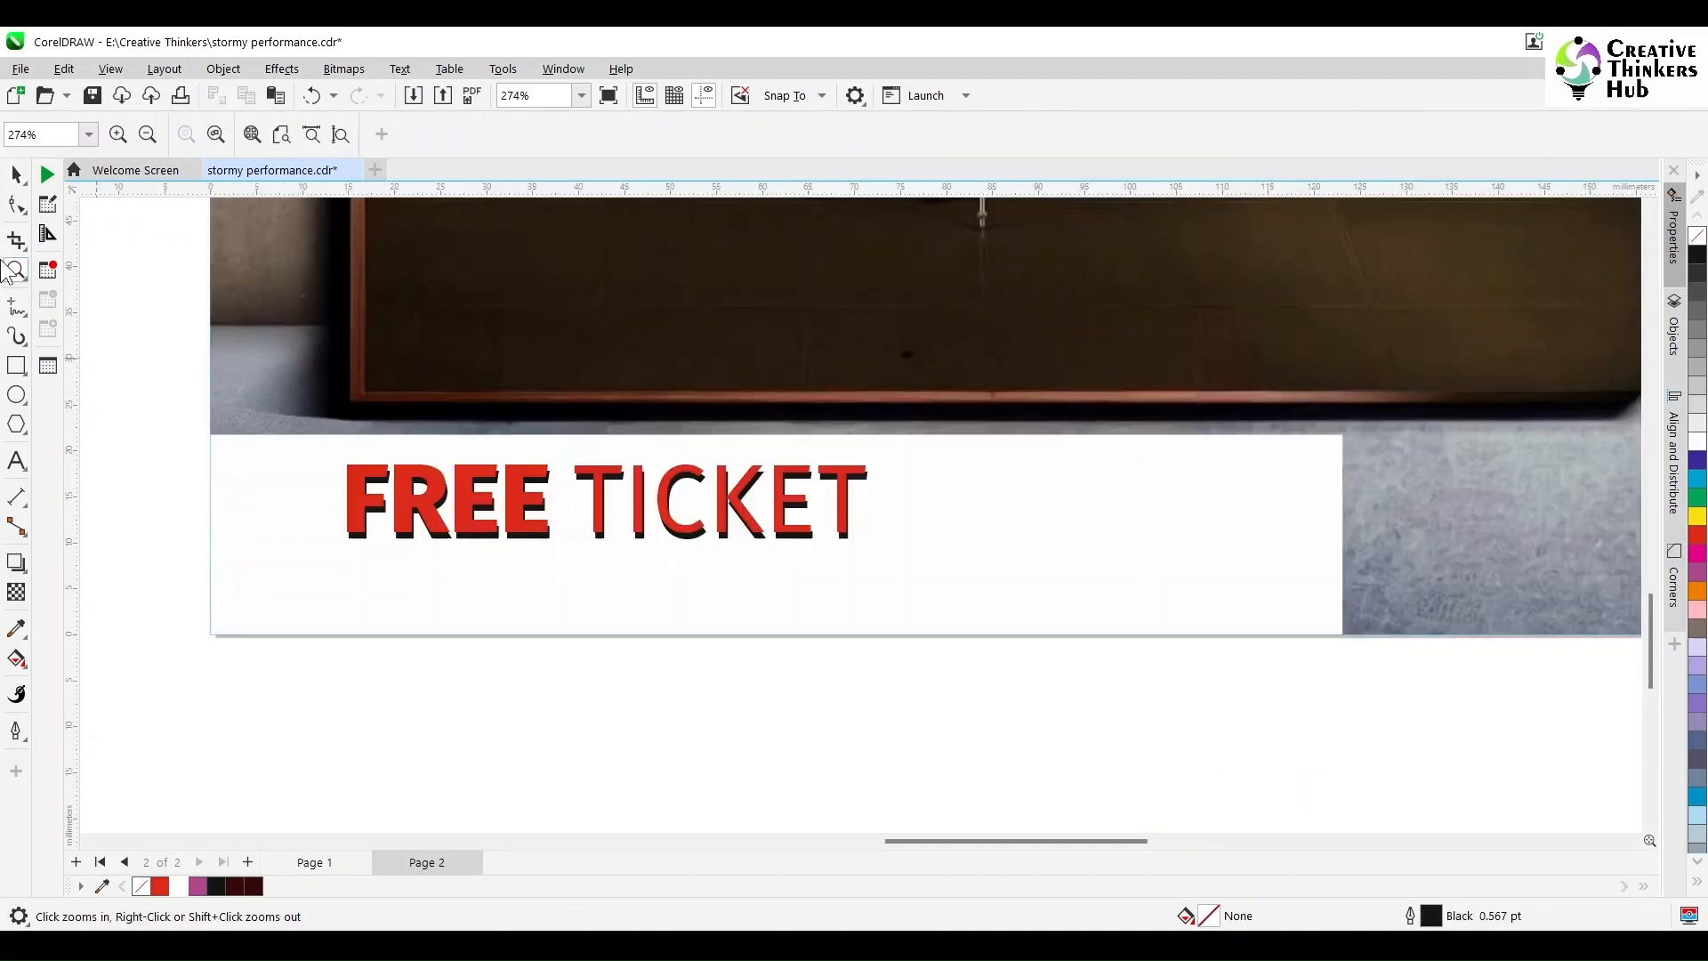
left_click(16, 174)
left_click(1226, 532)
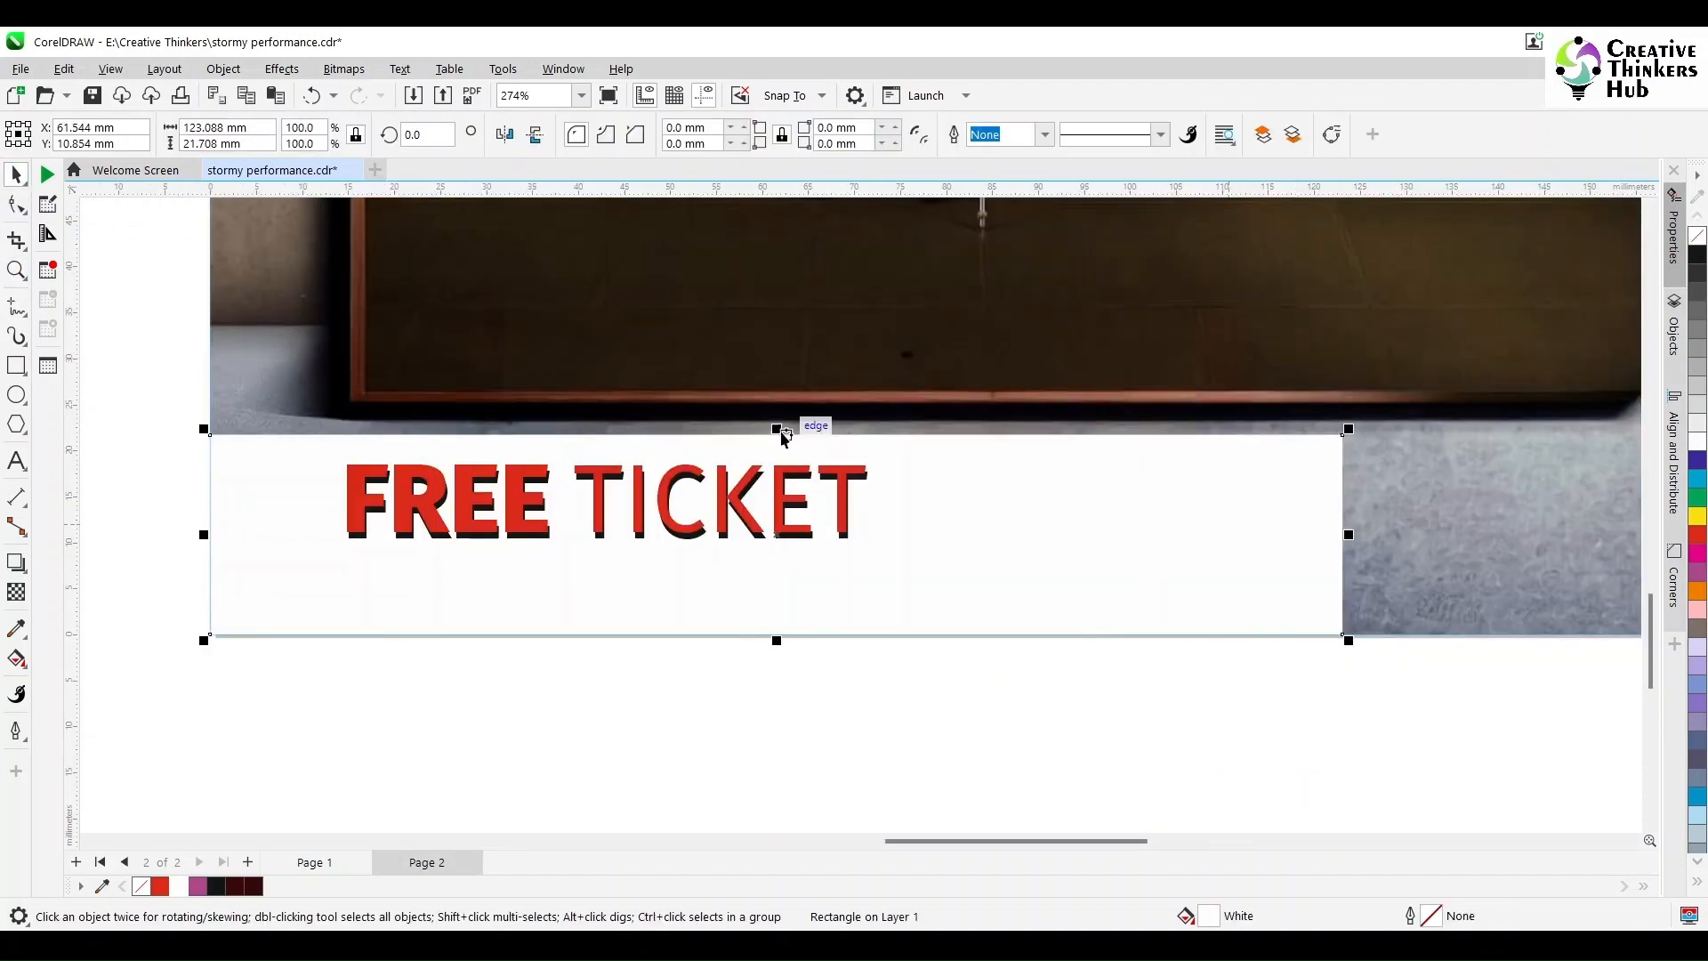
left_click_drag(780, 429, 776, 416)
mouse_move(776, 640)
left_mouse_down()
mouse_move(778, 597)
mouse_move(783, 638)
left_mouse_up()
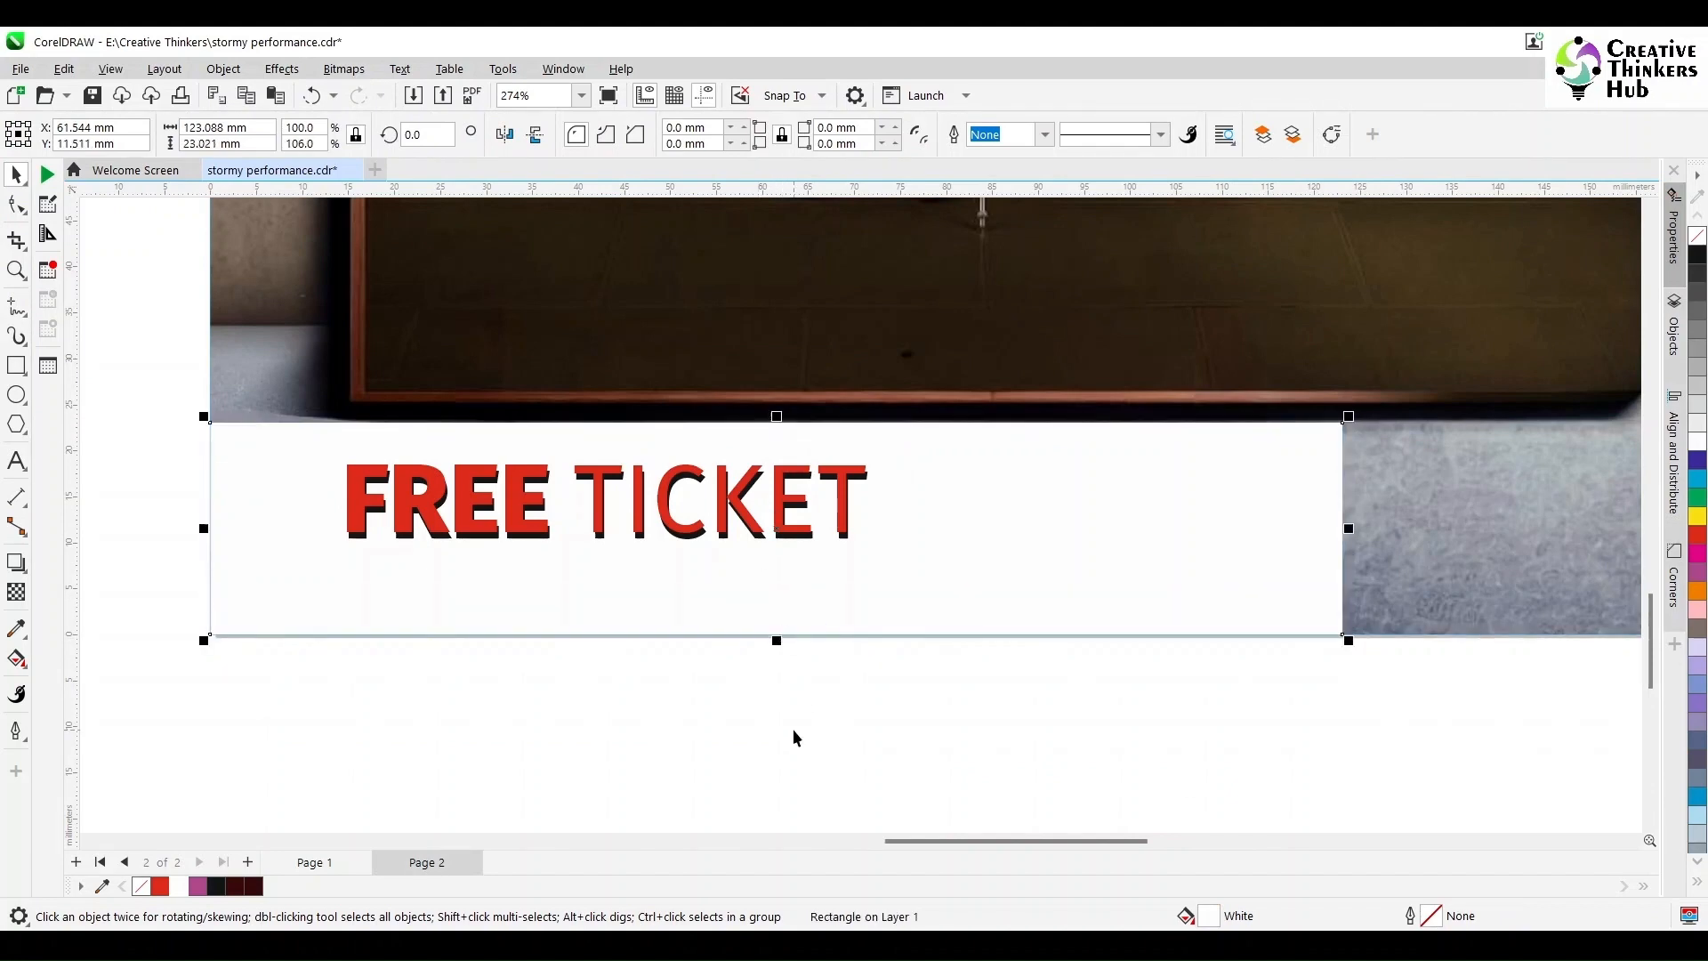
left_click(793, 729)
Step: Centre FREE TICKET and its shadow on the panel, group them, and shift left
left_click_drag(147, 693, 1000, 389)
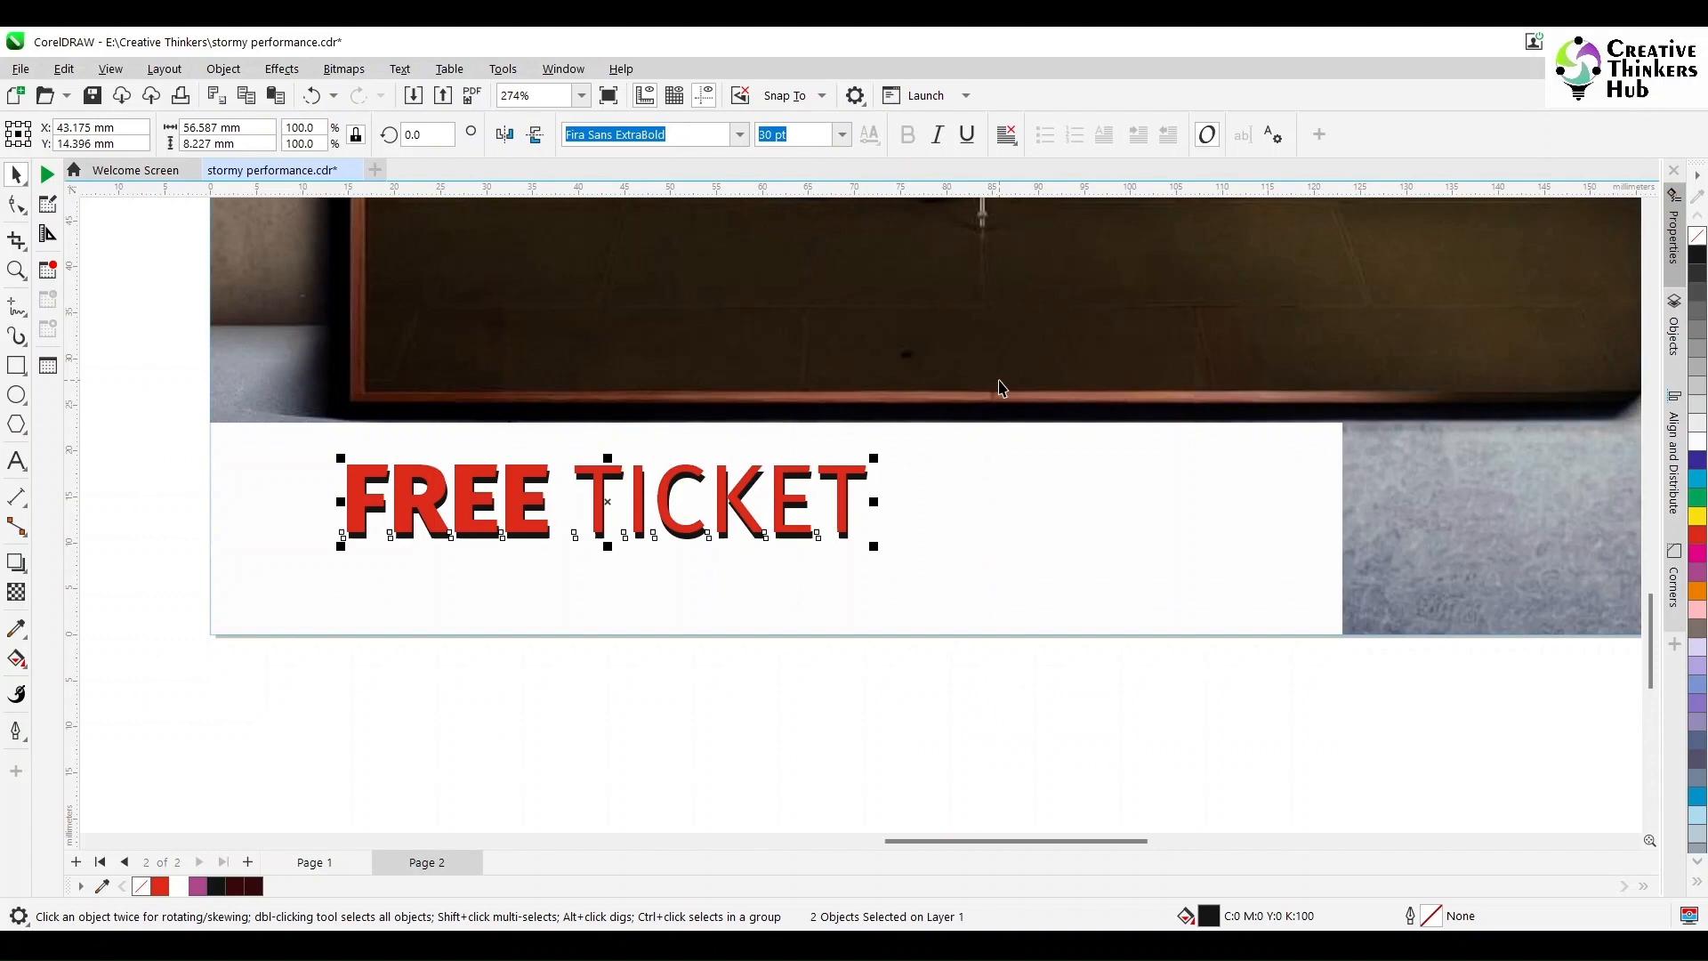
left_click(1151, 547, "shift")
key("c")
key("e")
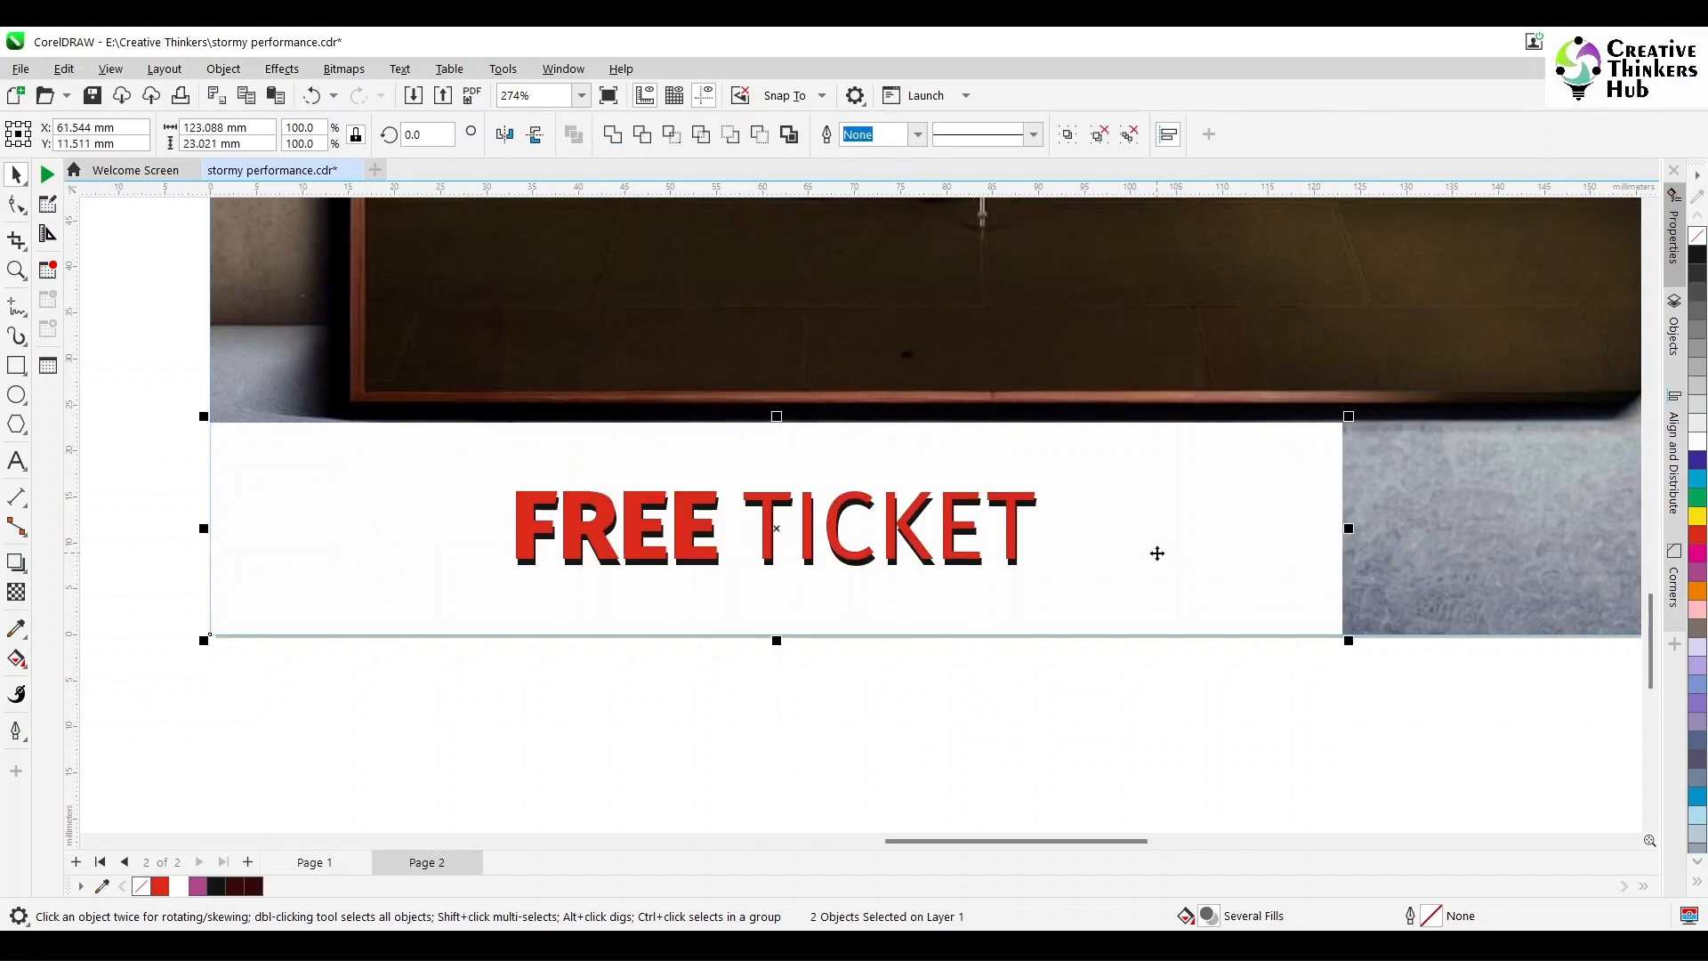
left_click(404, 724)
left_click_drag(404, 725, 1251, 382)
key("ctrl+g")
key("Left")
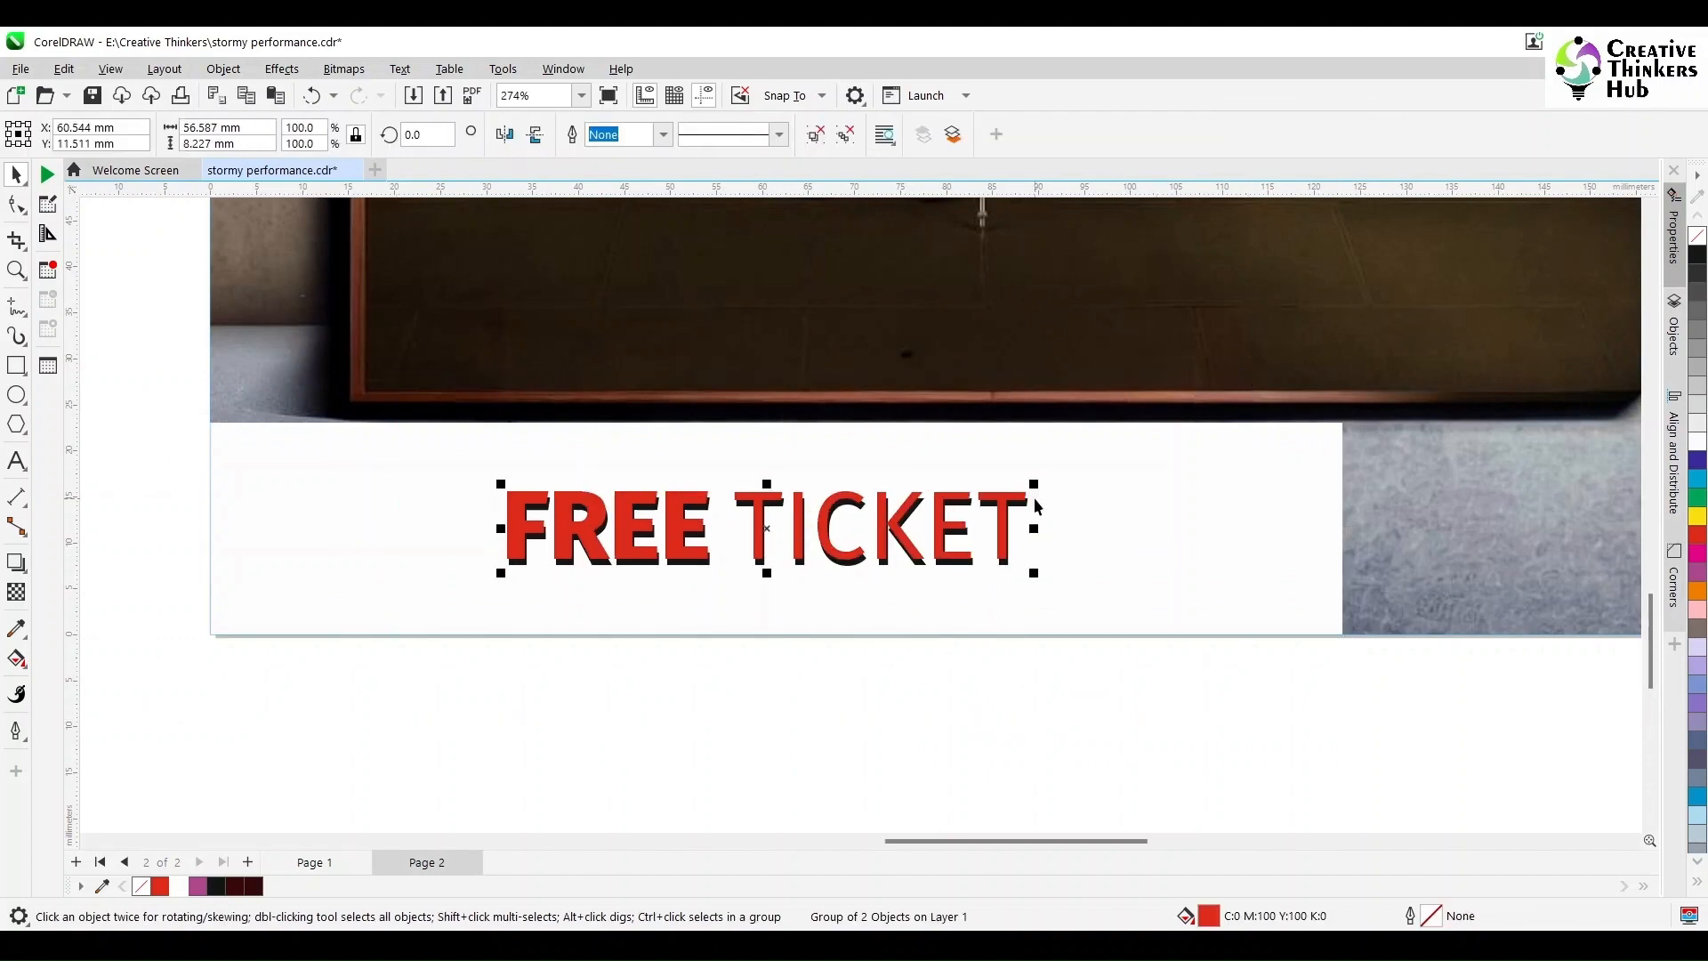
key("Left")
key("Left")
key("Left")
key("Left")
key("Left")
key("Left")
key("Left")
key("Left")
key("Left")
key("Left")
key("Left")
key("Left")
key("Left")
key("Left")
key("Left")
key("Left")
key("Left")
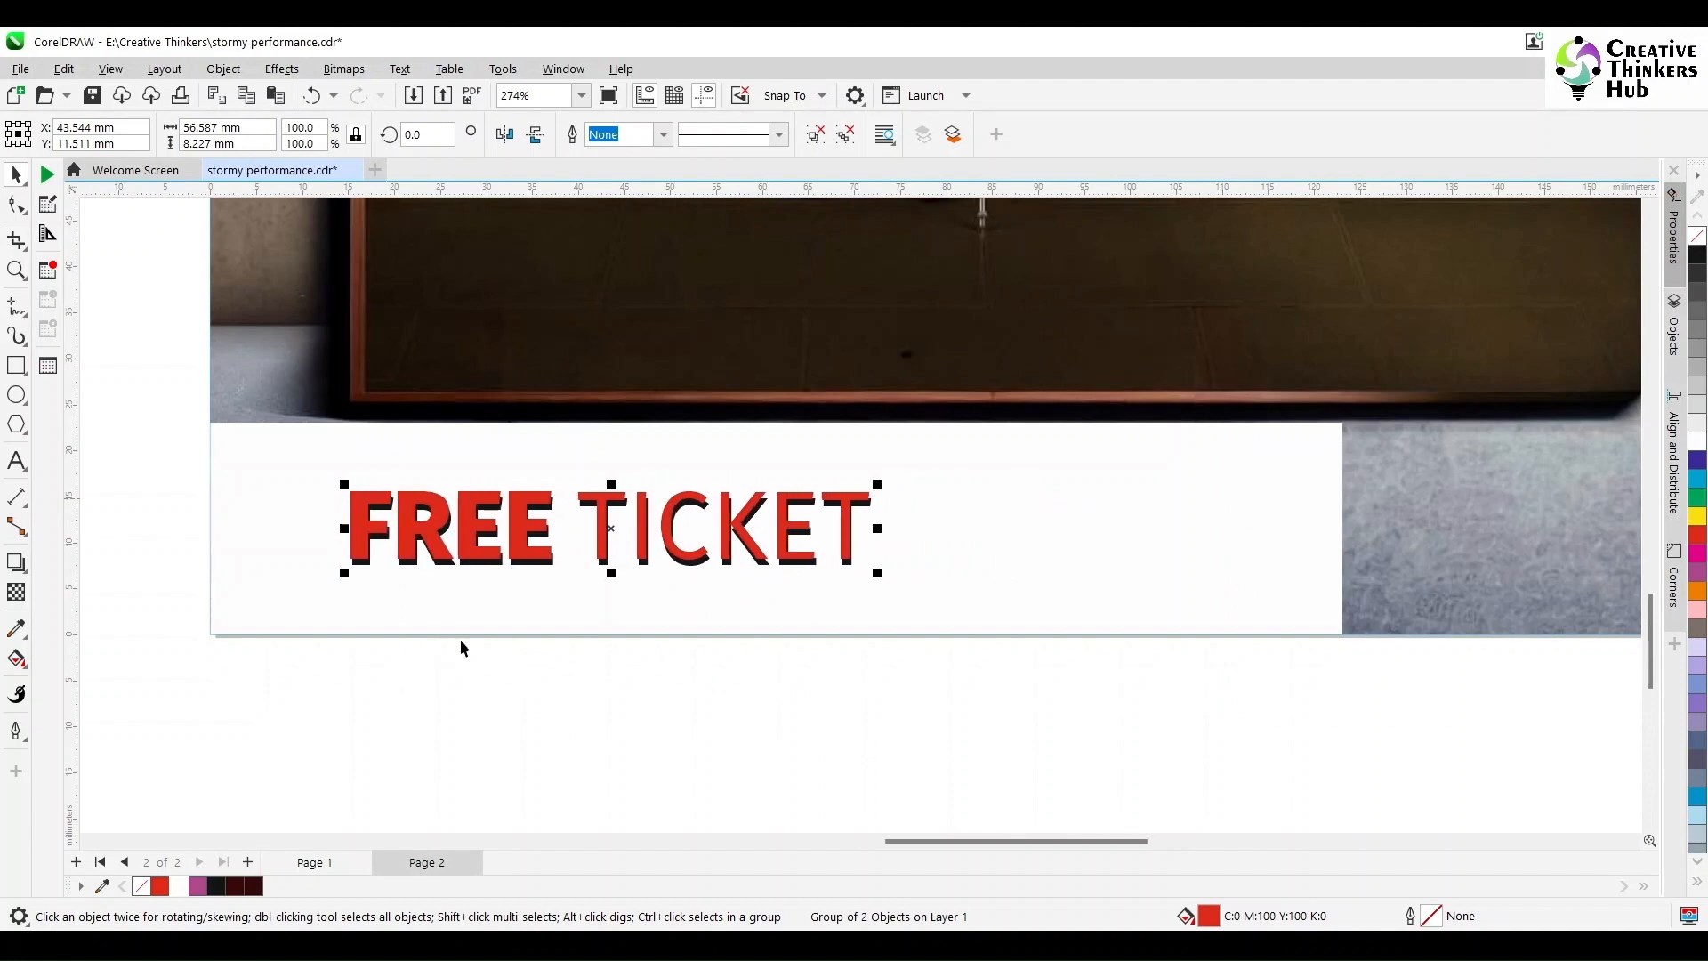
Step: Narrow the white panel and fade it horizontally from left to right
left_click(1068, 521)
left_click_drag(1348, 528, 990, 543)
left_click(16, 593)
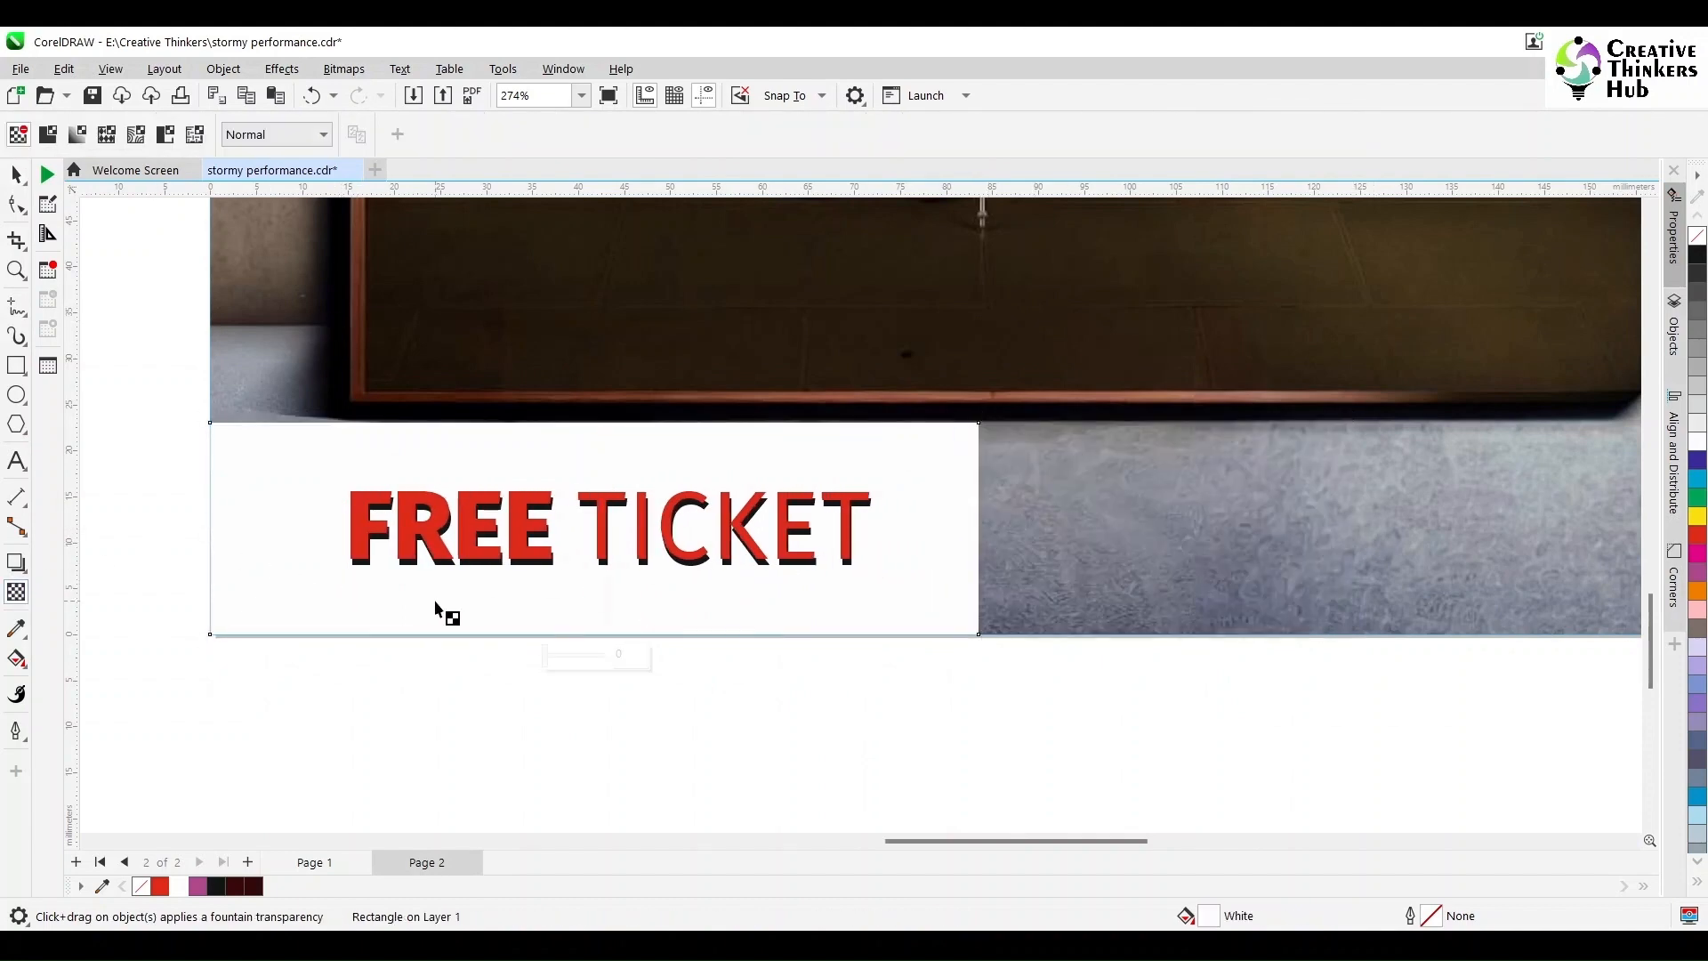
left_click_drag(433, 597, 442, 634)
left_click_drag(961, 595, 978, 635)
left_click(955, 636)
left_click_drag(442, 635, 517, 634)
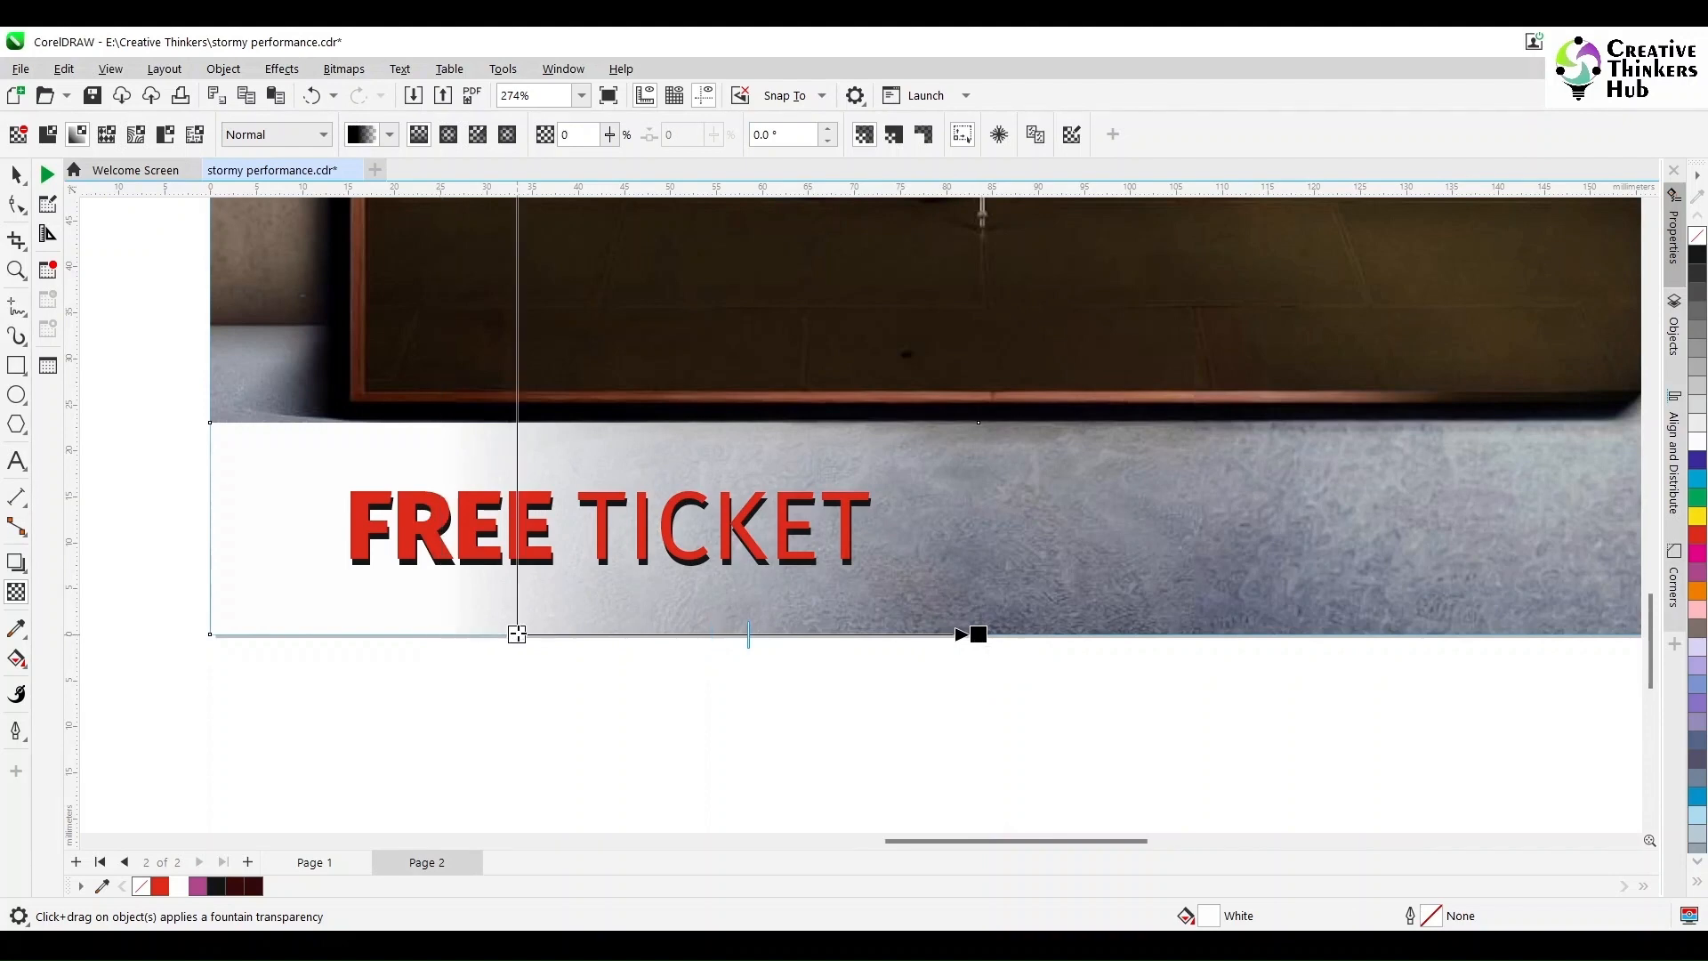
left_click(16, 174)
Step: Convert the faded panel to a bitmap and add a vertical transparency fade
left_click(343, 69)
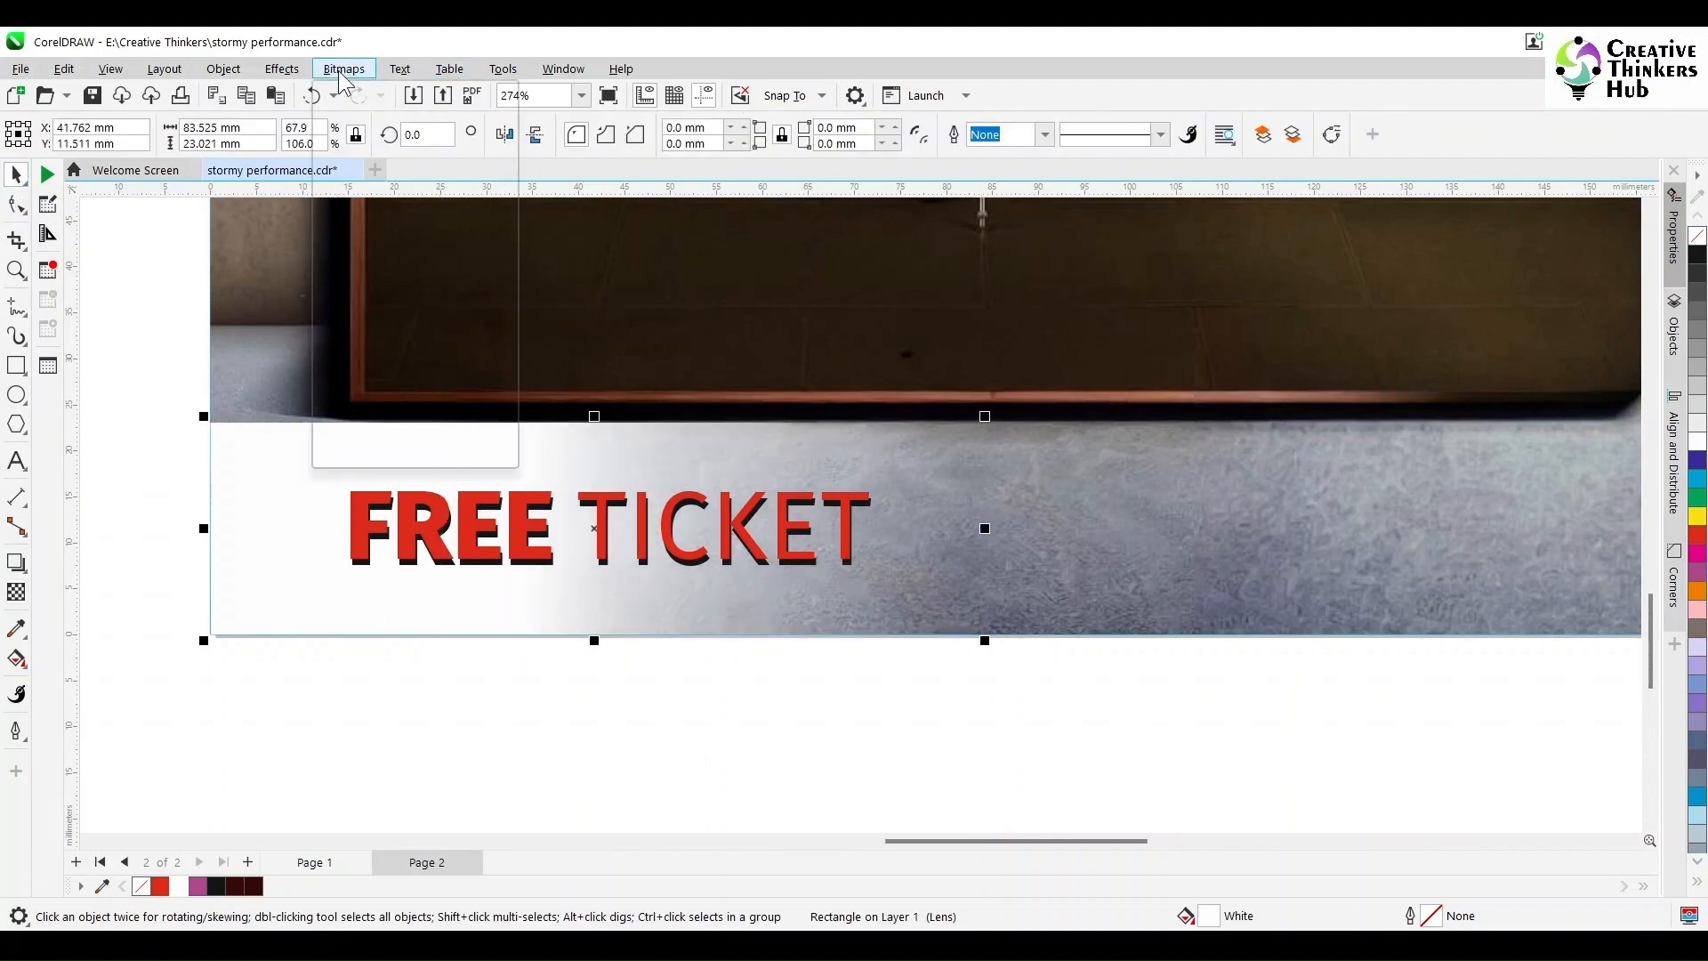
left_click(360, 90)
left_click(879, 604)
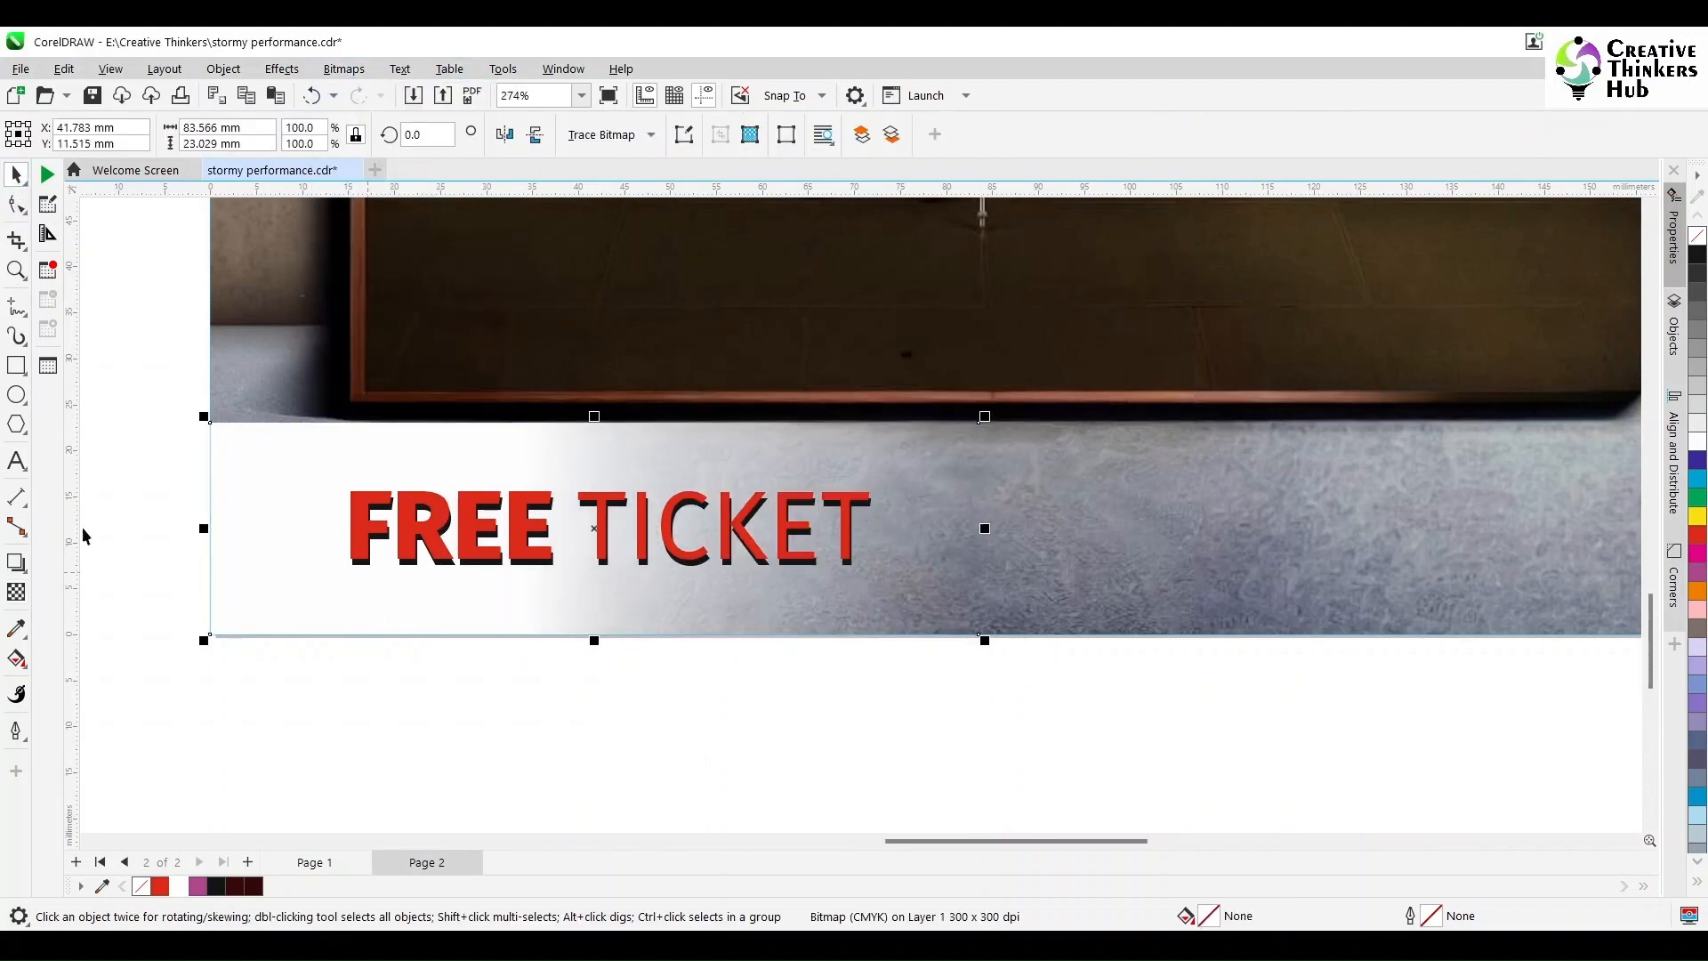
left_click(16, 591)
left_click_drag(210, 498, 214, 429)
left_click(16, 174)
Step: Zoom to fit both poster pages in view
left_click(428, 722)
key("F4")
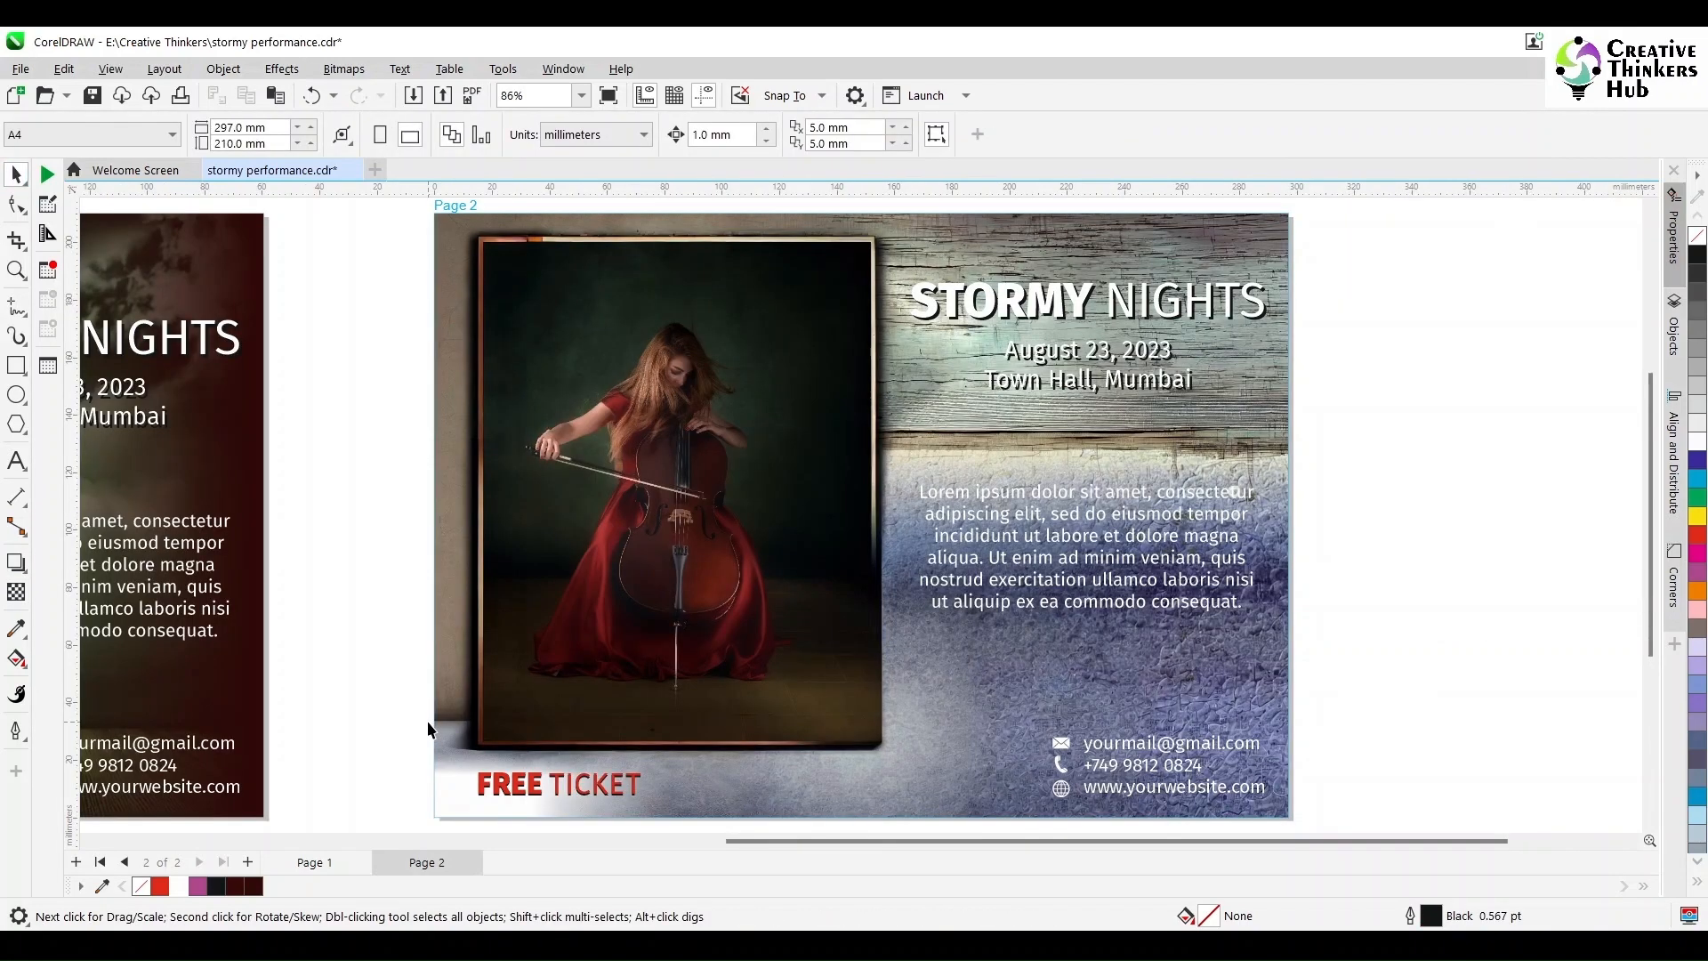
left_click(581, 95)
left_click(563, 131)
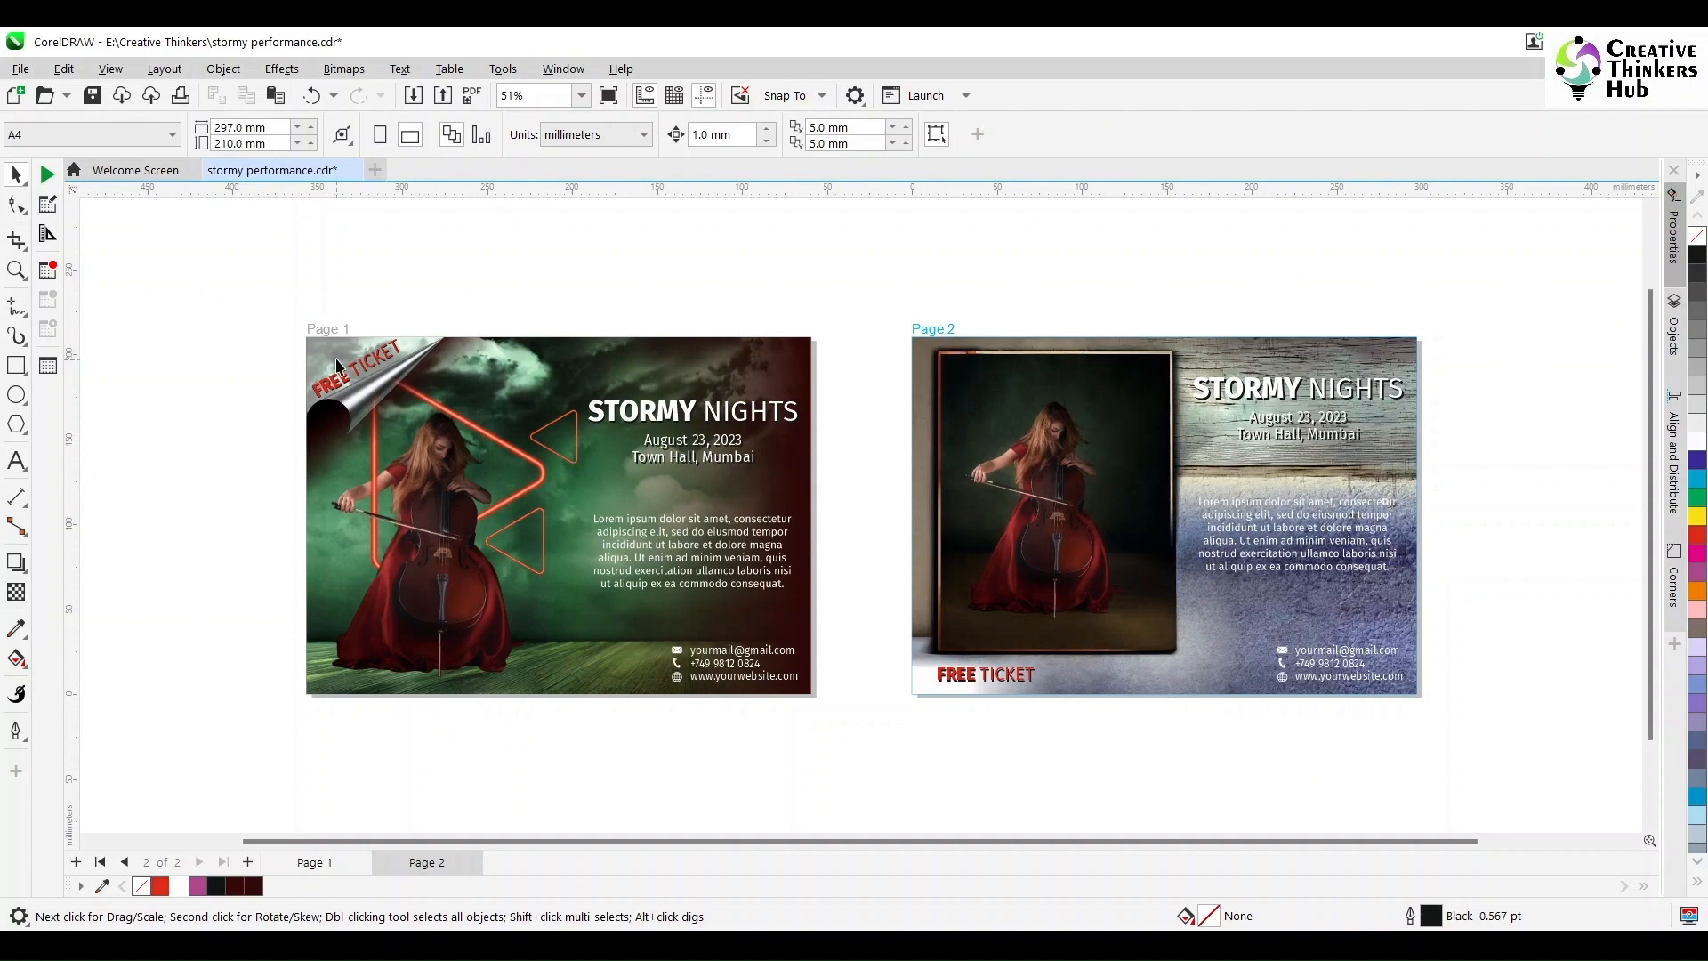
Step: Set the page-1 curl lens transparency to 40, undoing a trial value of 30
left_click(336, 359)
left_click_drag(225, 290, 487, 436)
left_click_drag(415, 309, 300, 401)
left_click(16, 593)
left_click_drag(400, 137, 355, 136)
type("40")
key("Return")
type("30")
key("Return")
left_click(16, 175)
left_click(260, 333)
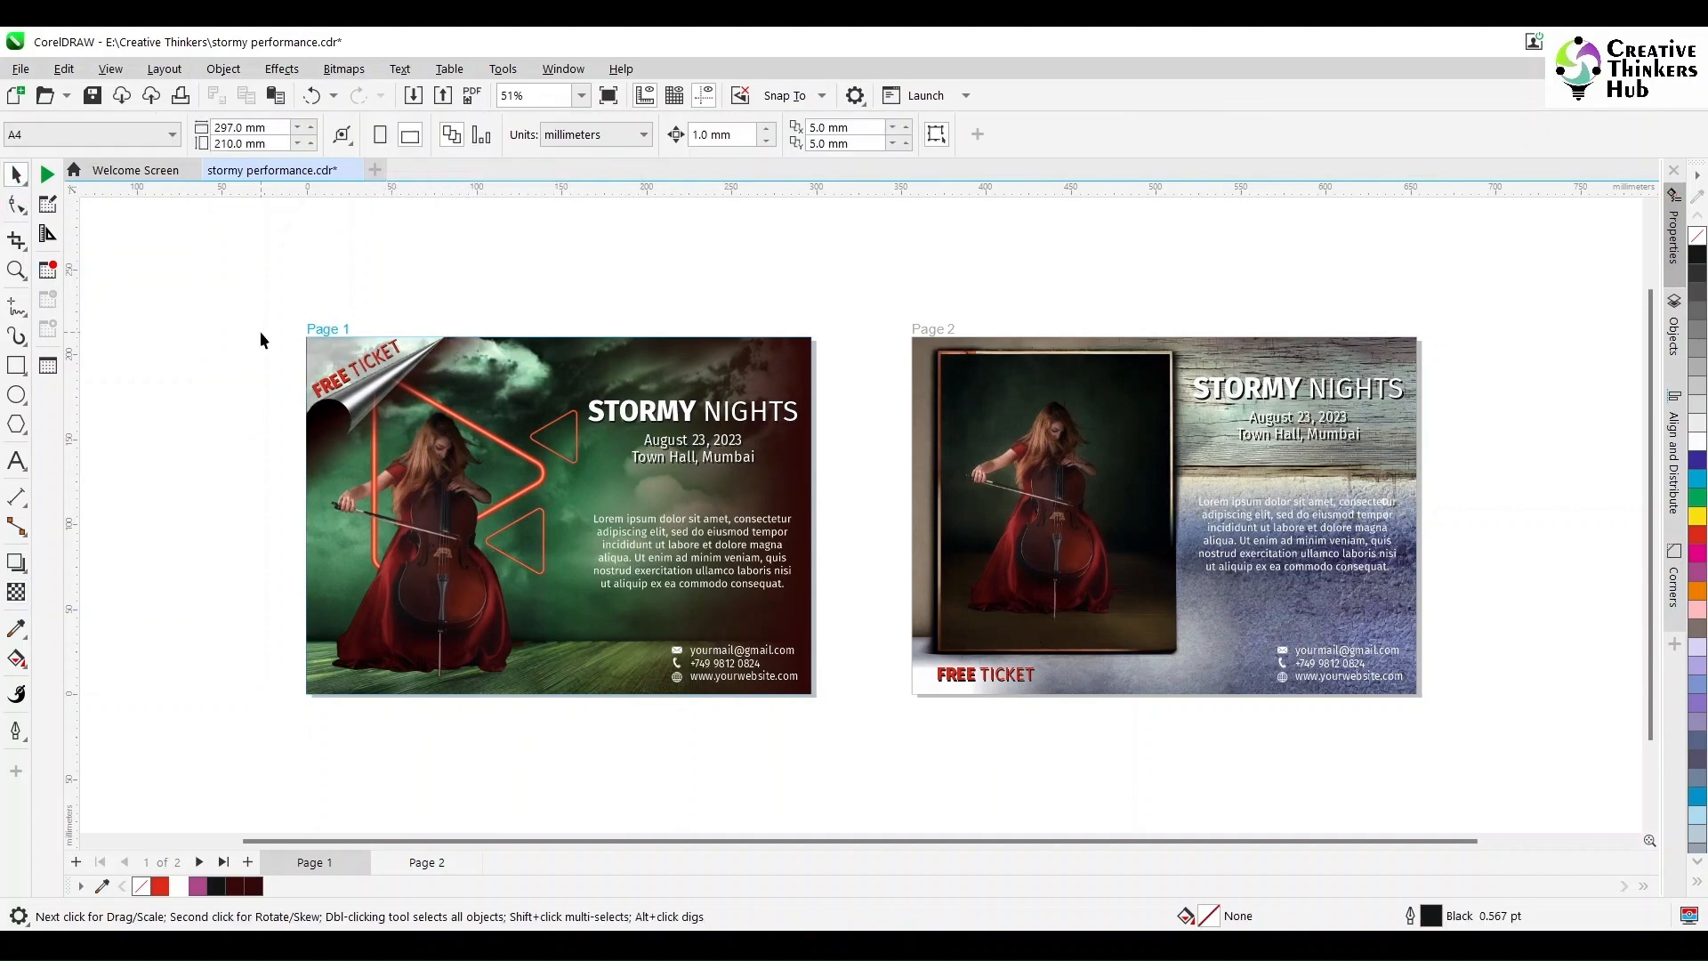
key("ctrl+z")
Step: Zoom in on the finished poster pages
left_click(259, 308)
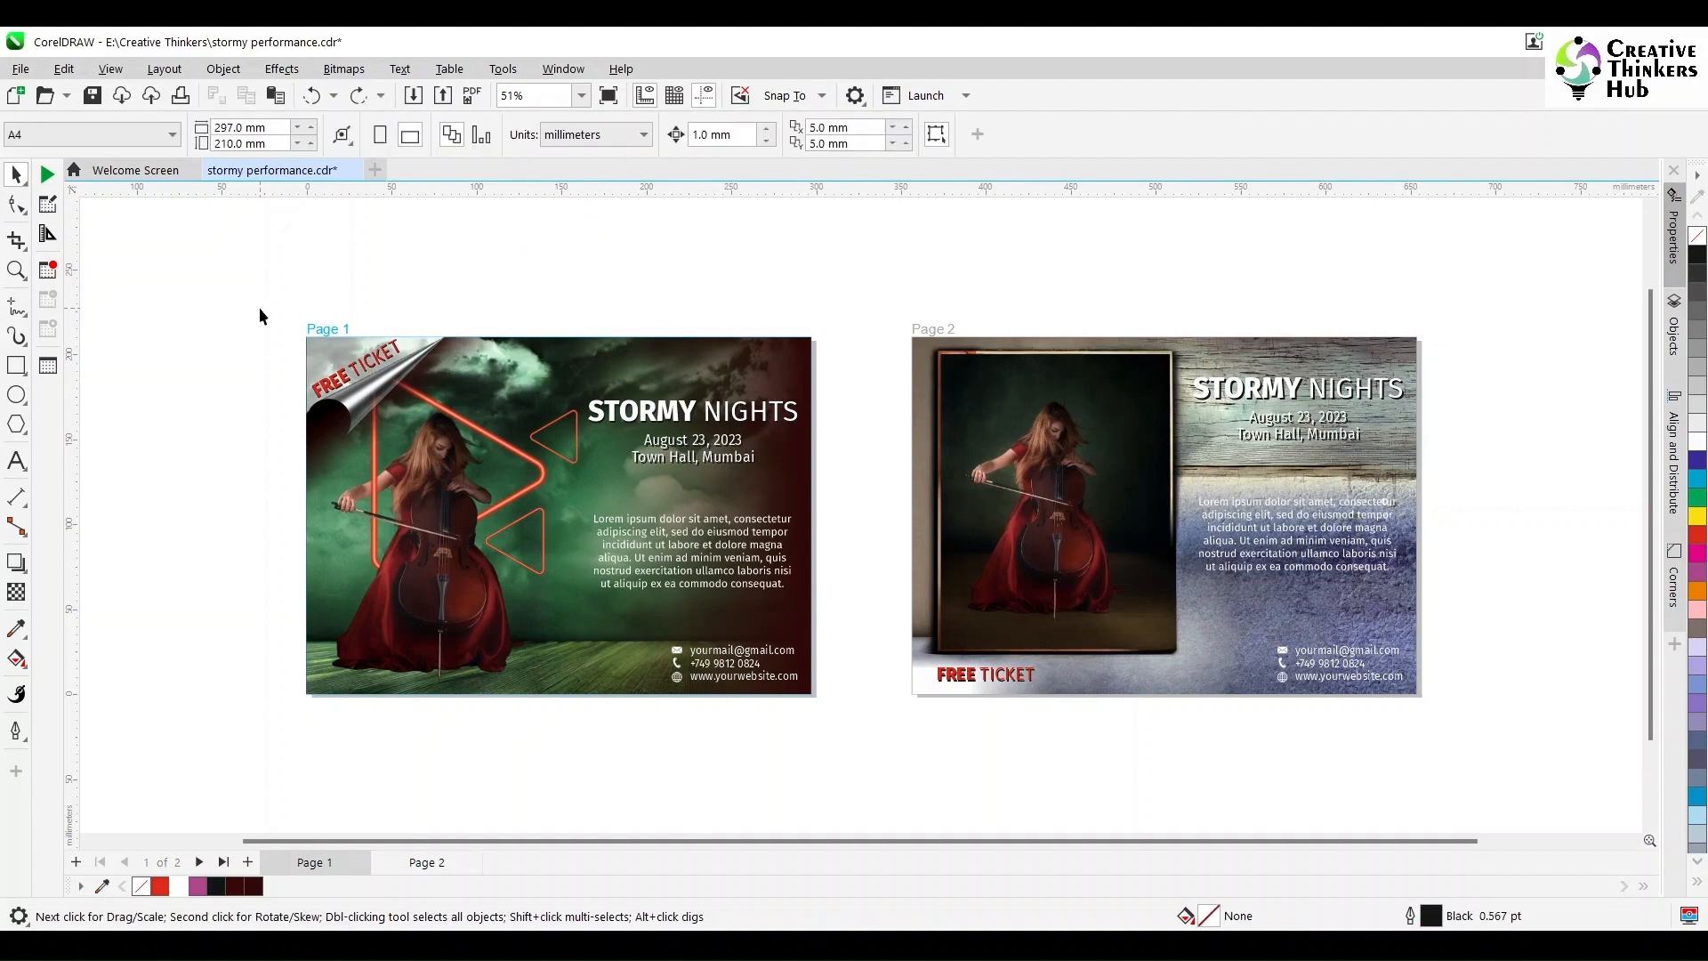
left_click(21, 275)
left_click_drag(1424, 750, 1436, 743)
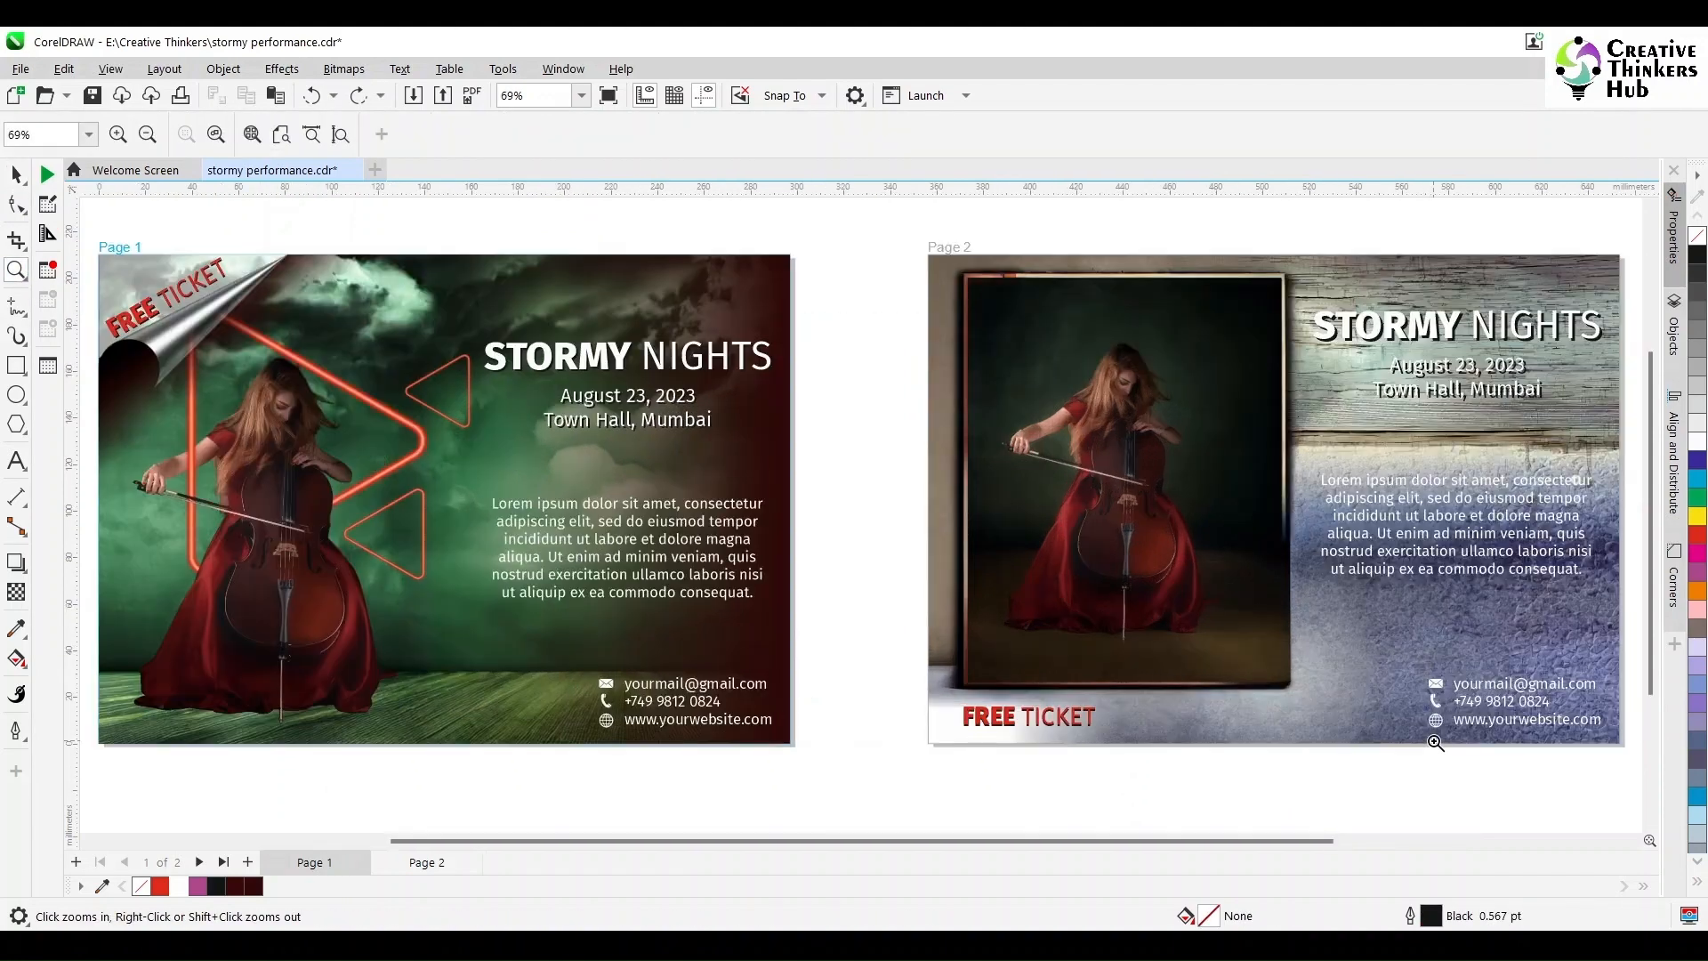